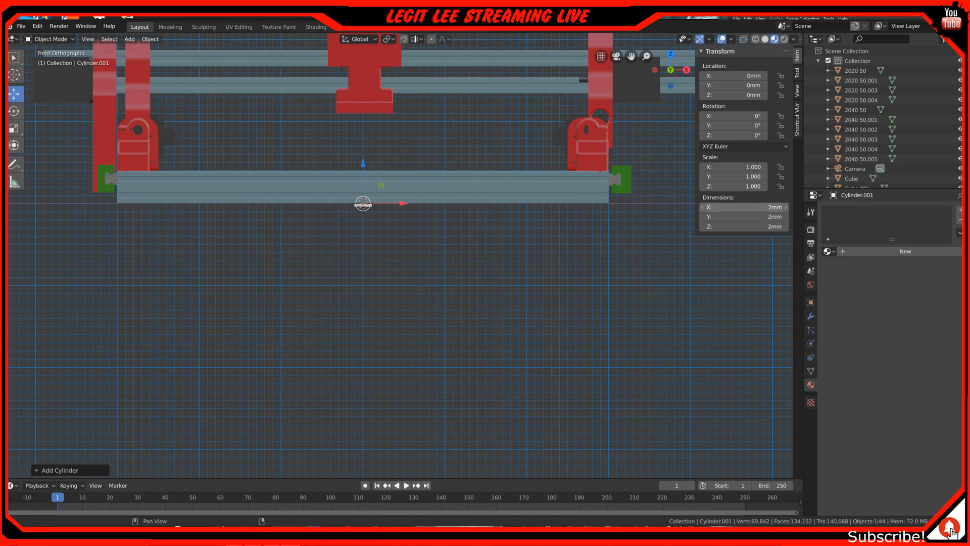
# Set the new cylinder's dimensions to 8 mm in X, 8 mm in Y and 10 mm in Z.
pyautogui.press('Tab')
pyautogui.write('8')
pyautogui.press('Tab')
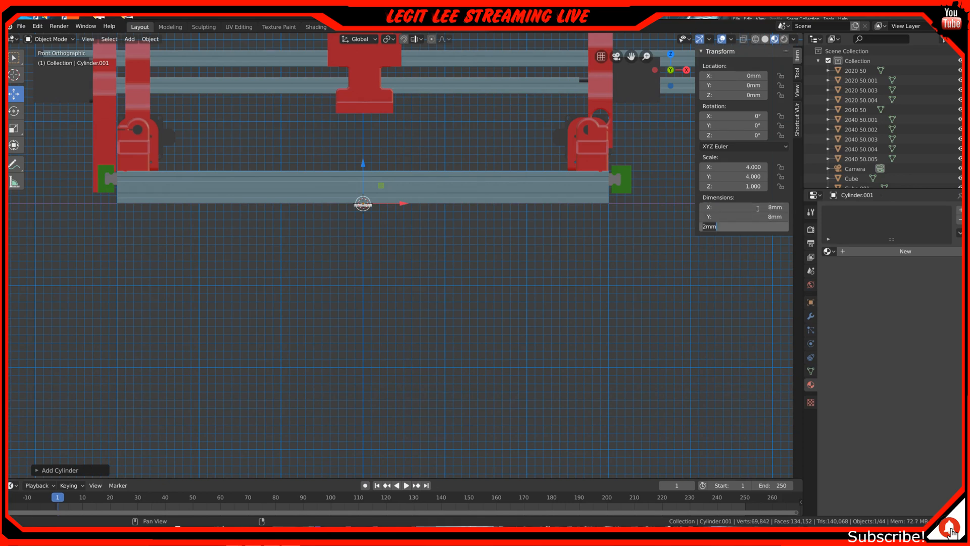
pyautogui.write('10')
pyautogui.press('Return')
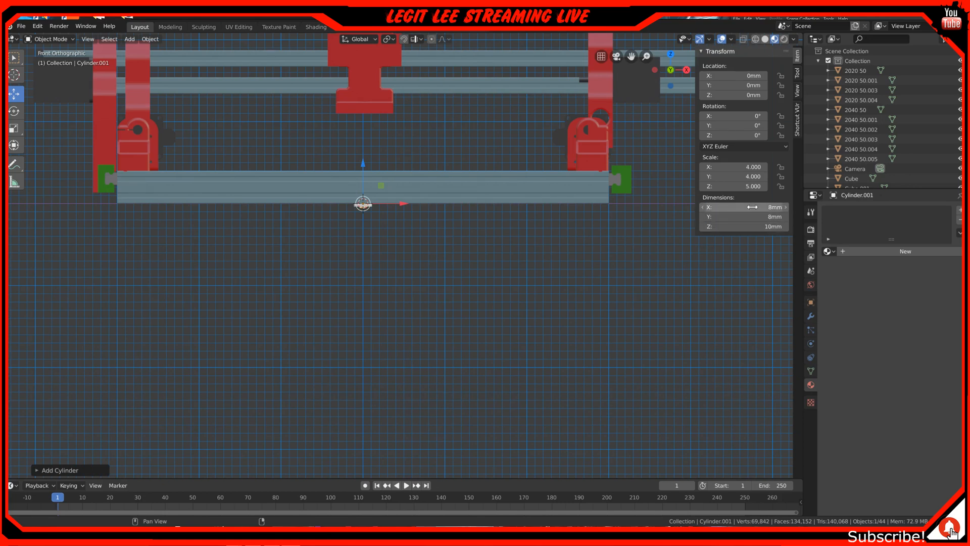
# Assign the existing Stepper Motors material to the 22 mm wide cylinder.
pyautogui.scroll(5, 295, 202)
pyautogui.scroll(1, 282, 188)
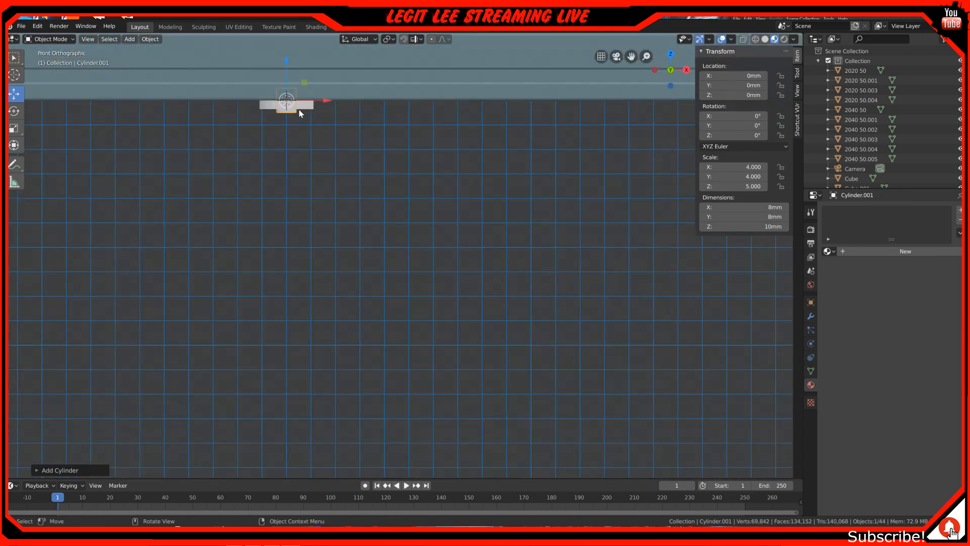
pyautogui.click(302, 110)
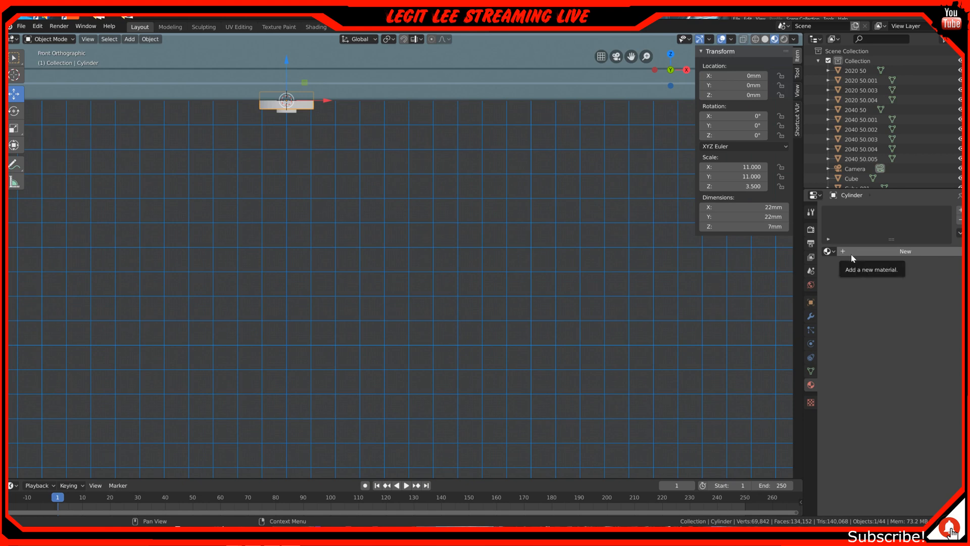
pyautogui.click(833, 251)
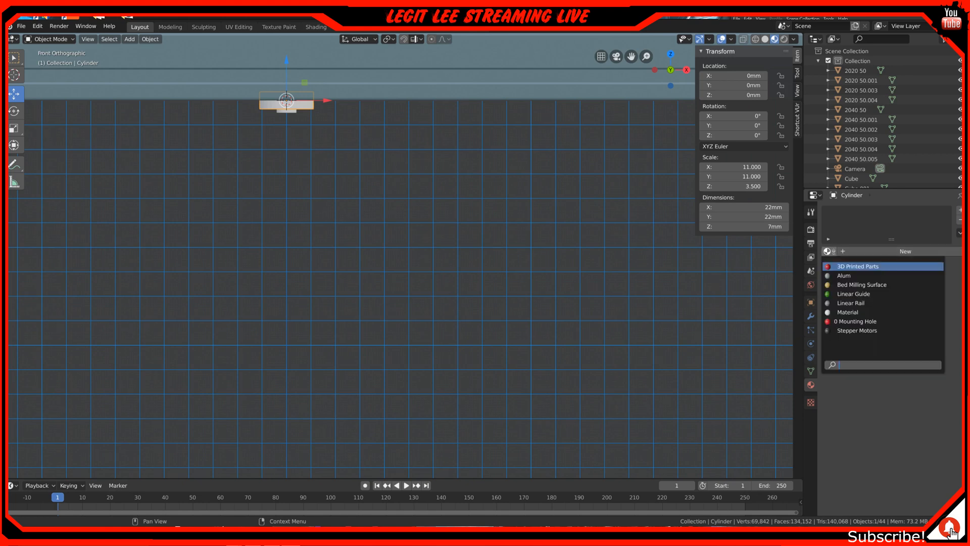
pyautogui.click(858, 331)
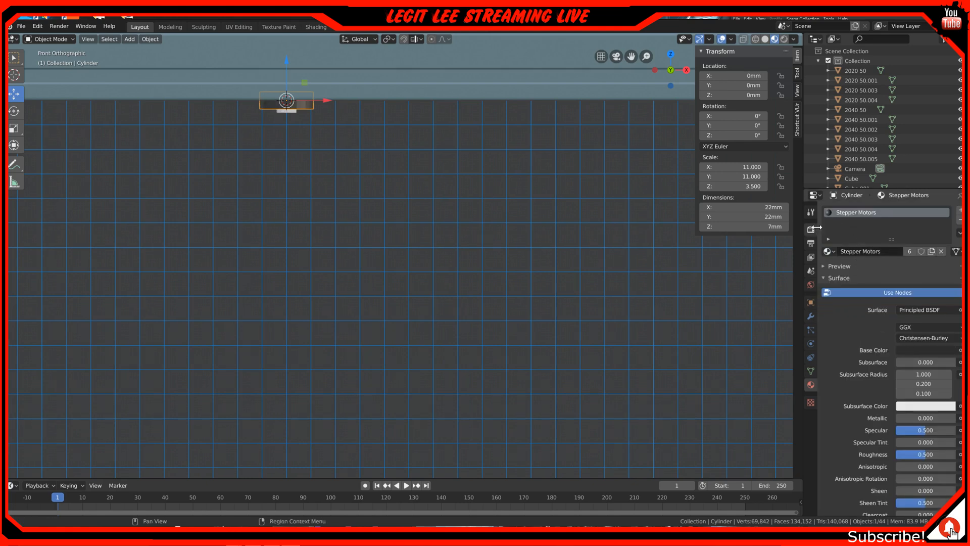
# Cut the 8 mm cylinder out of the 22 mm cylinder with a Boolean Difference modifier and apply it.
pyautogui.click(811, 316)
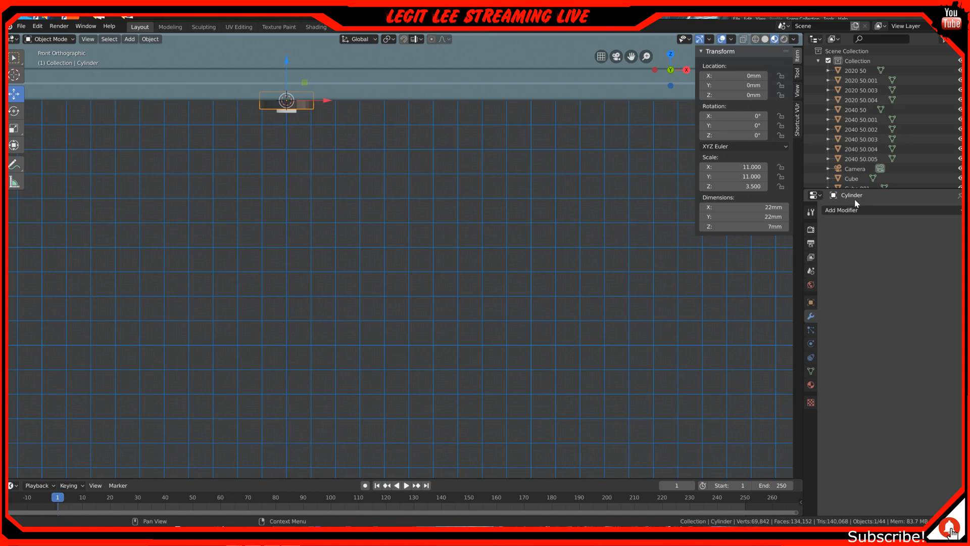
pyautogui.click(850, 212)
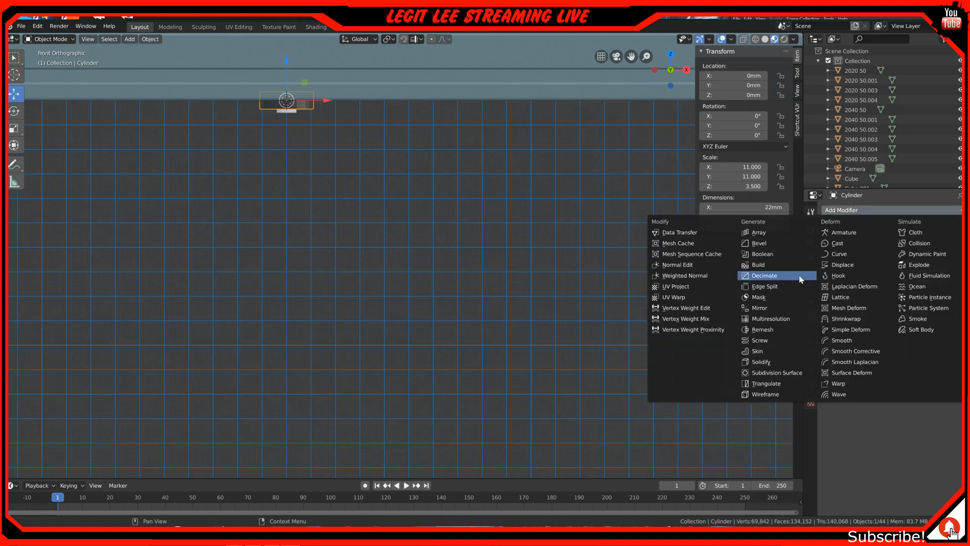
pyautogui.click(762, 254)
pyautogui.click(958, 263)
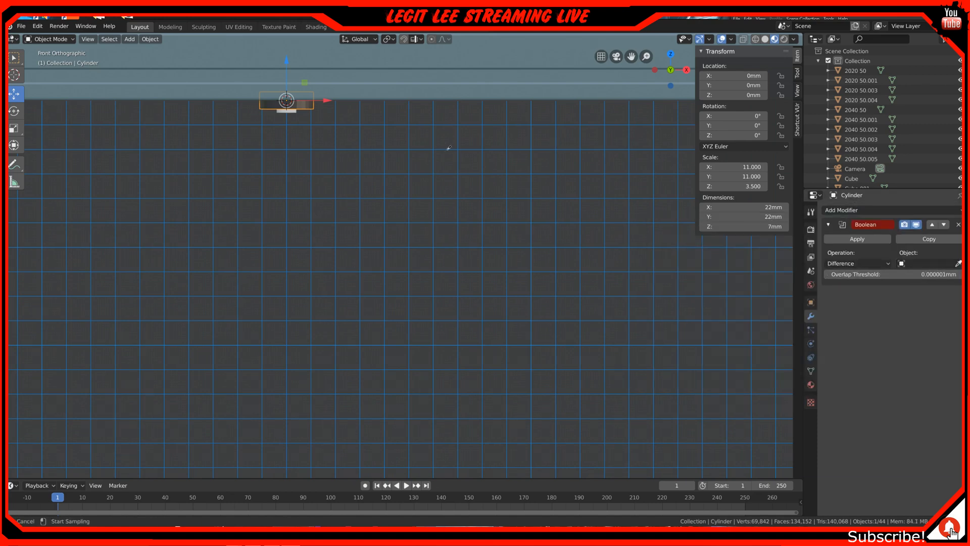
pyautogui.click(288, 104)
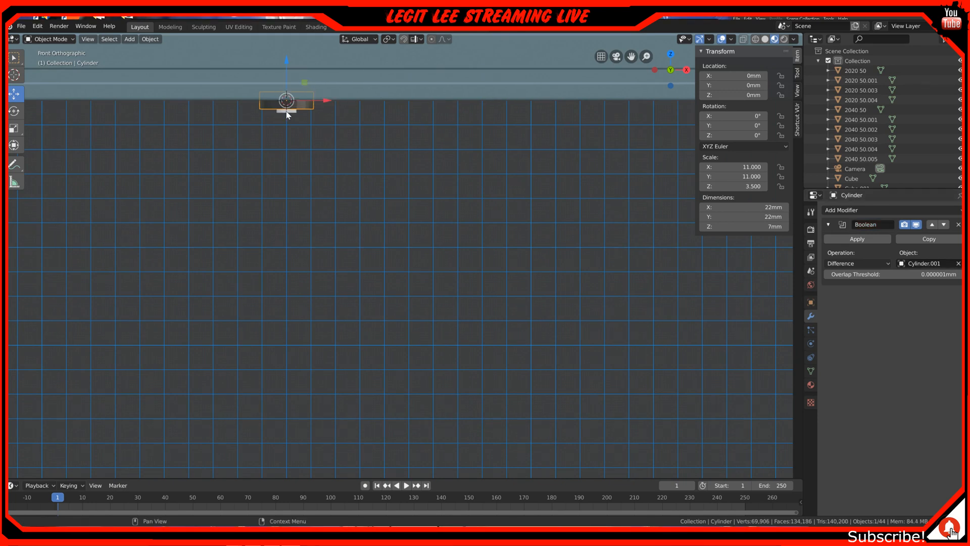
pyautogui.click(857, 239)
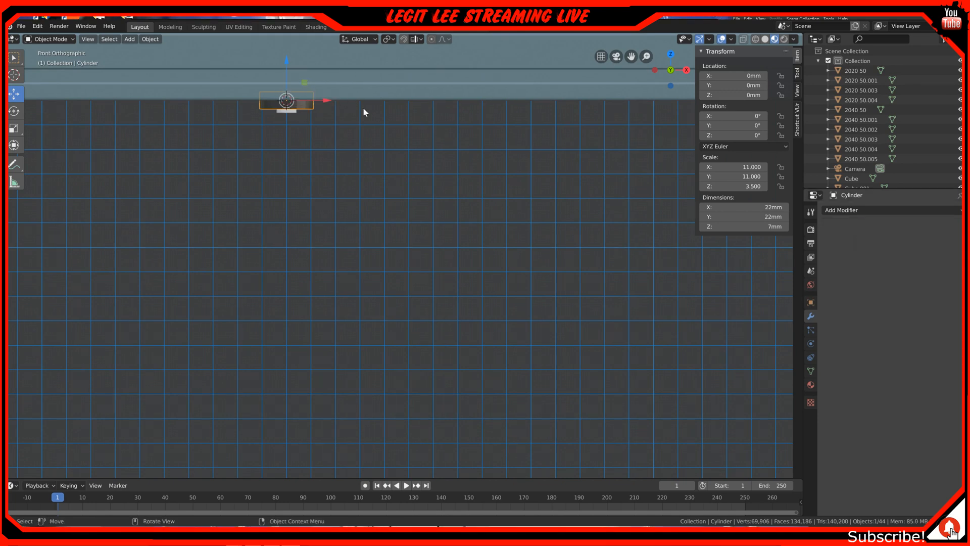
# Delete the 8 mm cutting cylinder.
pyautogui.click(279, 111)
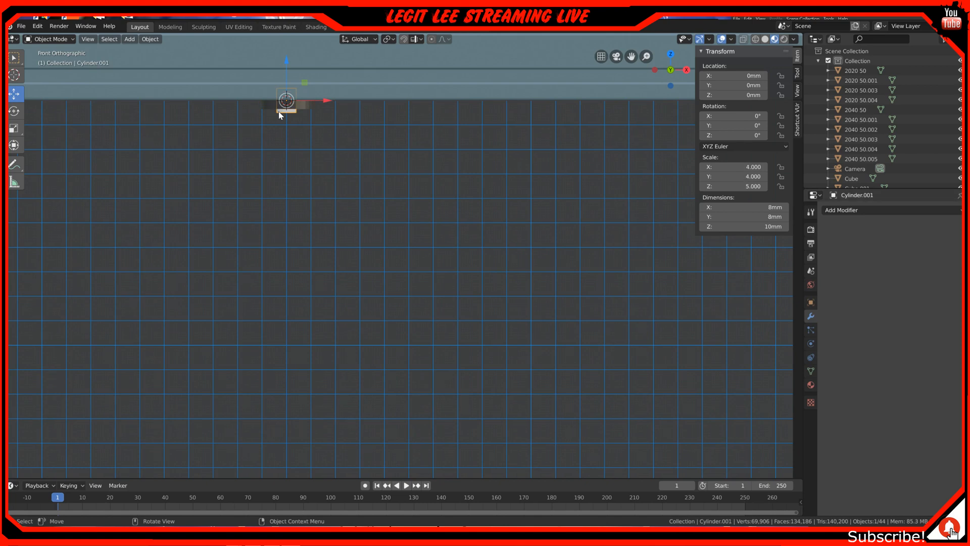
pyautogui.press('x')
pyautogui.click(278, 109)
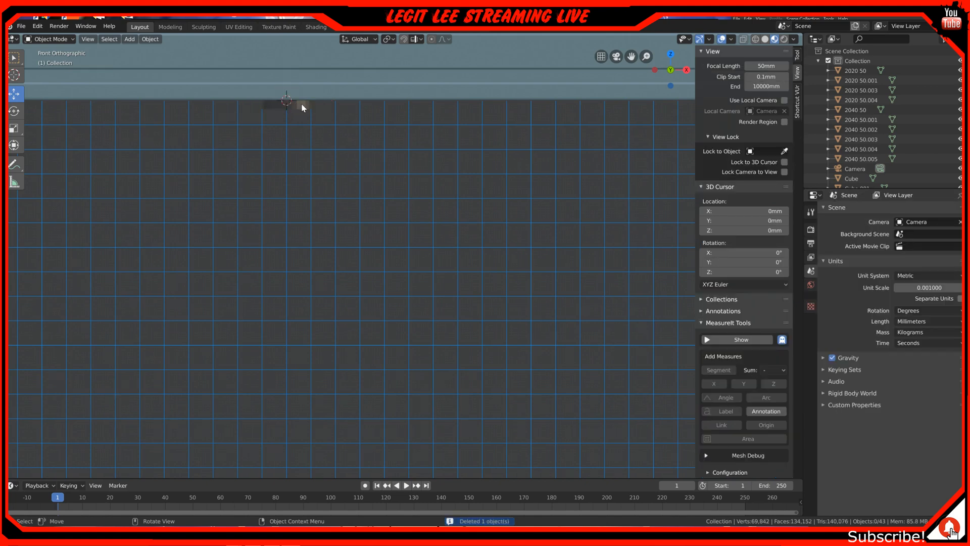
# Raise the 22 mm ring along Z to 60 mm, above the front extrusion.
pyautogui.click(301, 103)
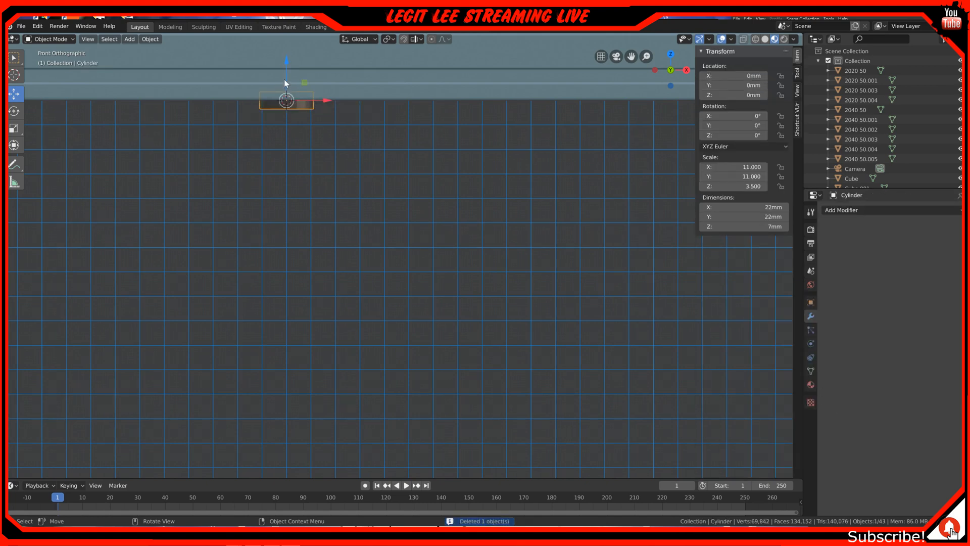
pyautogui.scroll(-1, 284, 81)
pyautogui.keyDown('shift'); pyautogui.moveTo(286, 87); pyautogui.dragTo(364, 210, button='middle'); pyautogui.keyUp('shift')
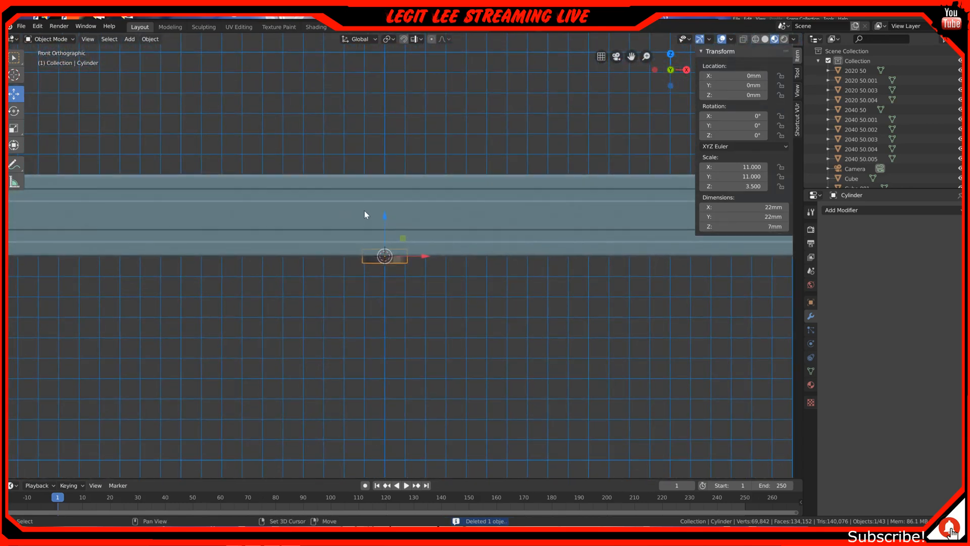
pyautogui.moveTo(386, 216); pyautogui.dragTo(387, 99)
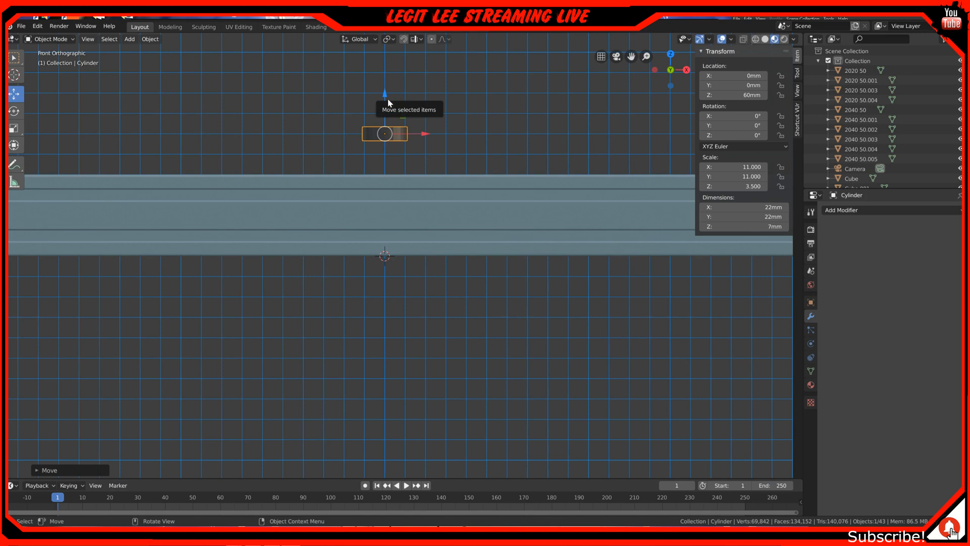
# Rotate the ring 90° in the front view so that it stands upright.
pyautogui.press('KP_7')
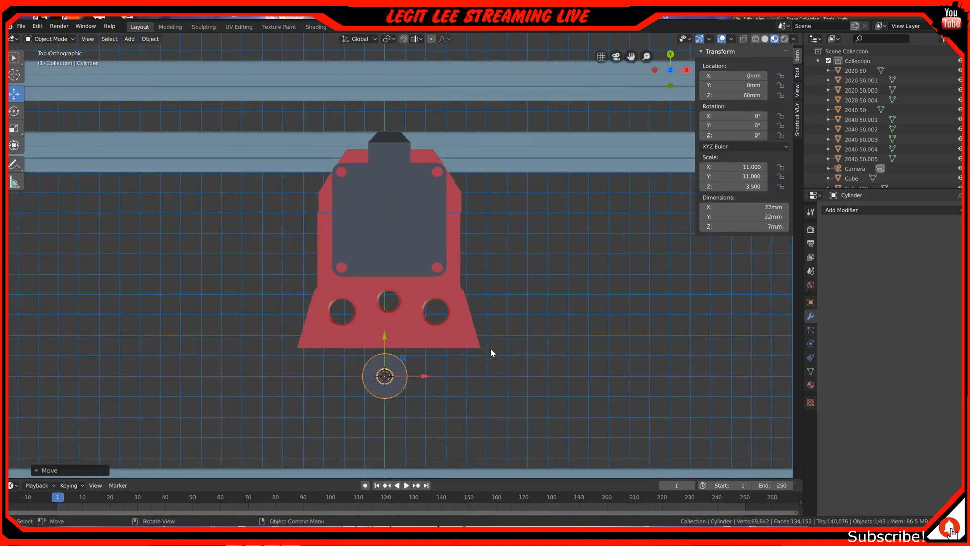
pyautogui.scroll(1, 422, 362)
pyautogui.scroll(3, 385, 377)
pyautogui.scroll(-4, 384, 373)
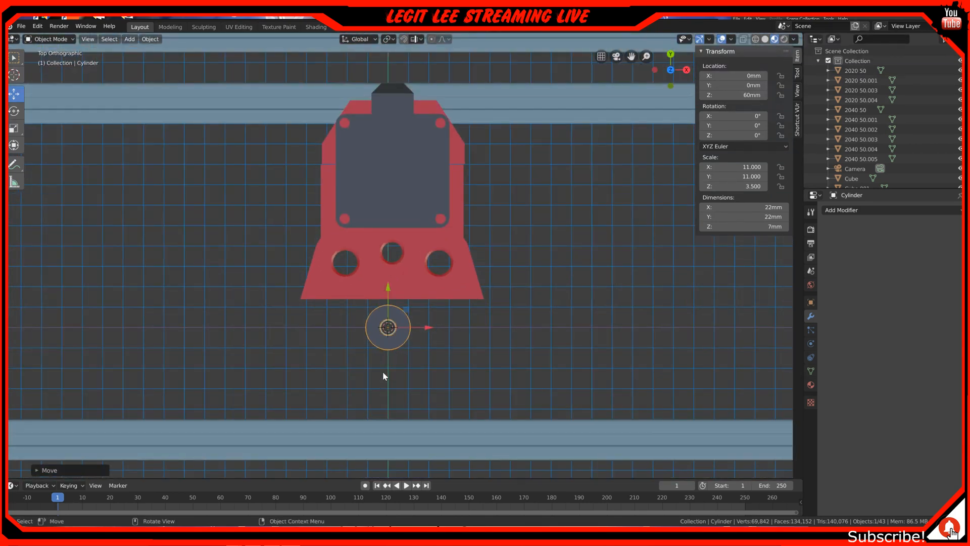
pyautogui.press('KP_1')
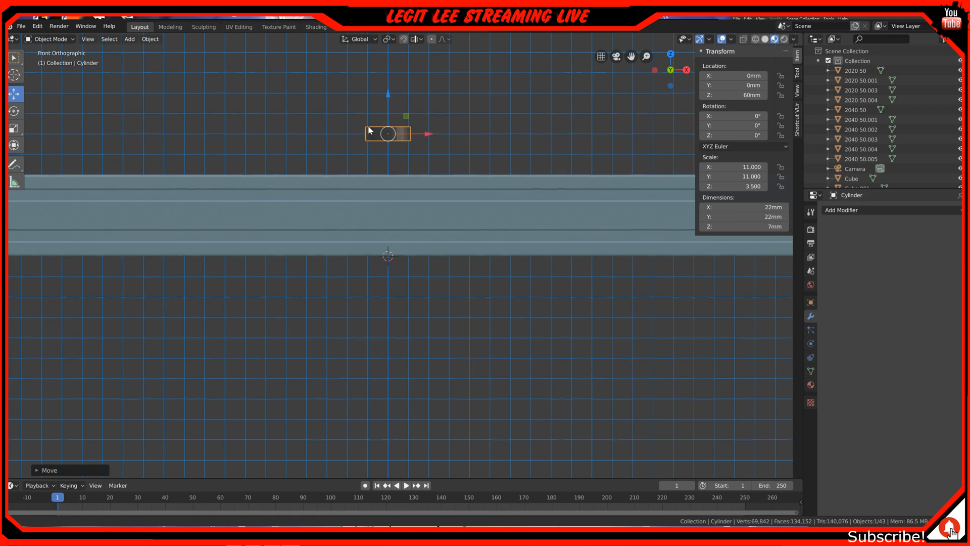
pyautogui.keyDown('shift'); pyautogui.moveTo(372, 130); pyautogui.dragTo(434, 318, button='middle'); pyautogui.keyUp('shift')
pyautogui.scroll(-4, 422, 290)
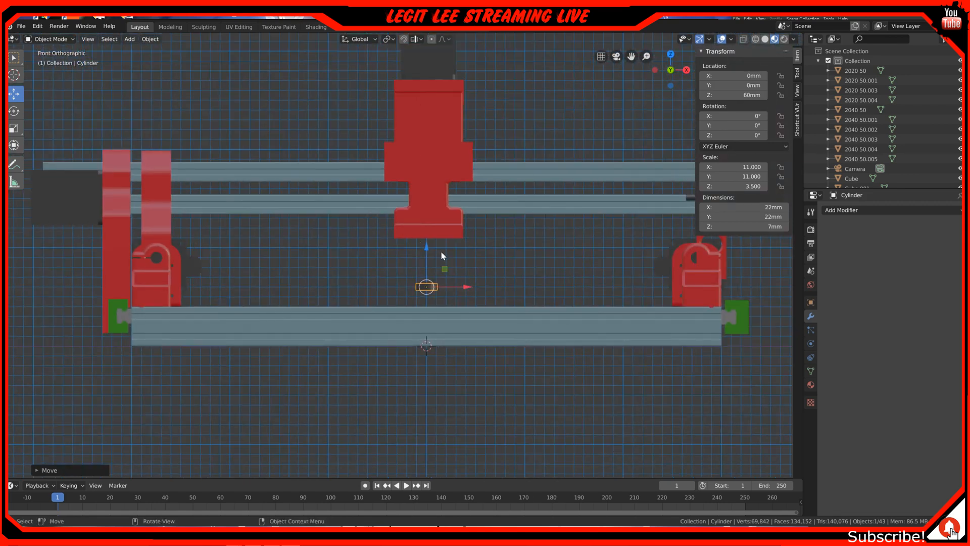
pyautogui.write('r90')
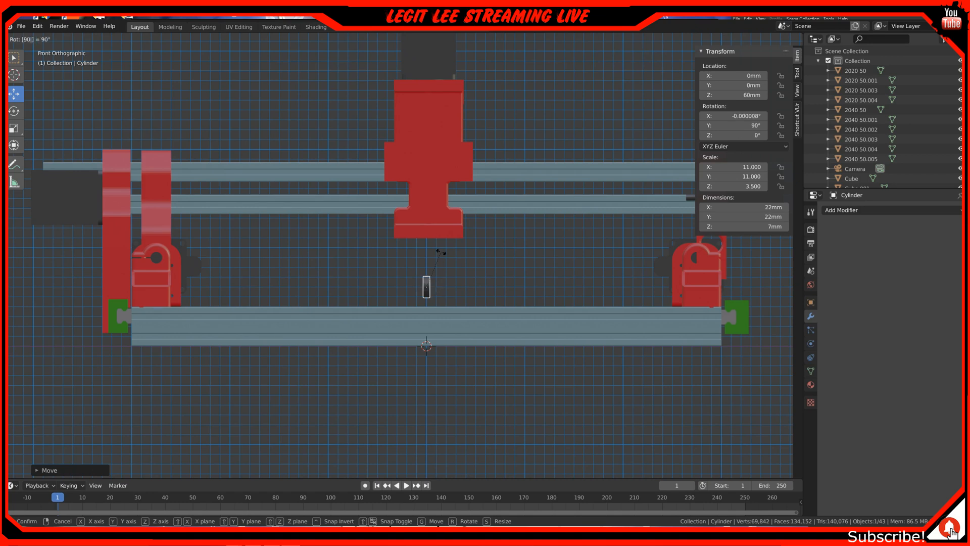
pyautogui.press('Return')
# Raise the upright ring to Z 160 mm and move it along X to about -301 mm, at the gantry's left side plate.
pyautogui.keyDown('shift'); pyautogui.moveTo(427, 249); pyautogui.dragTo(425, 181); pyautogui.keyUp('shift')
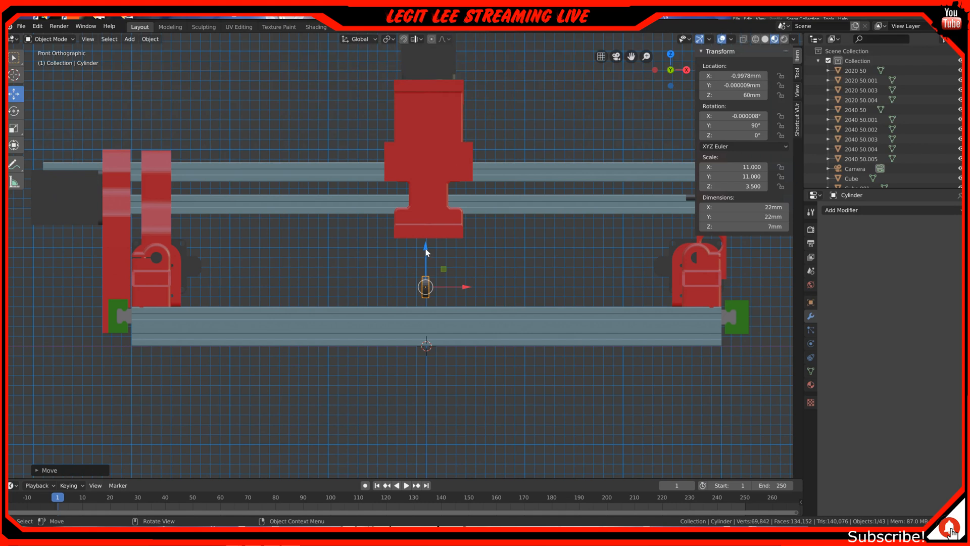
pyautogui.moveTo(426, 251); pyautogui.dragTo(429, 154)
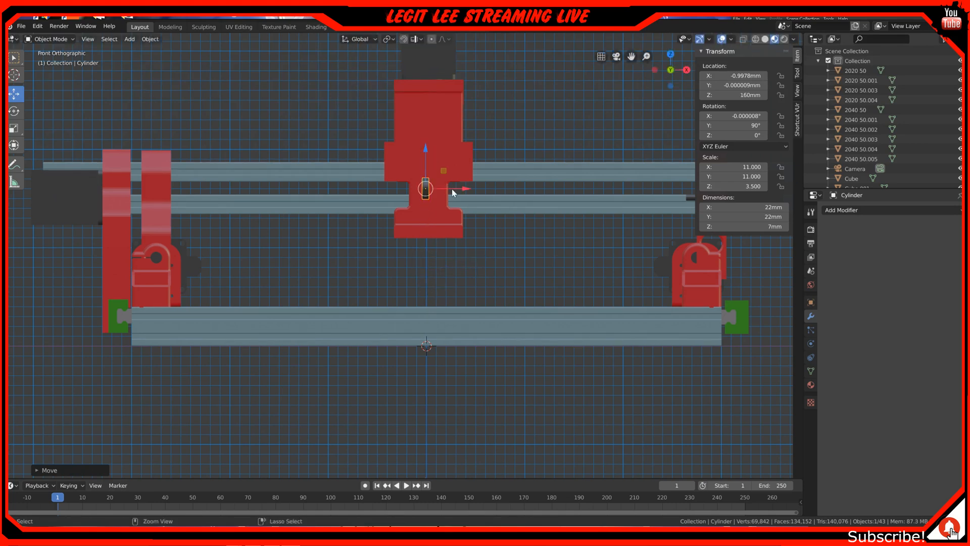
pyautogui.moveTo(466, 189); pyautogui.dragTo(174, 173)
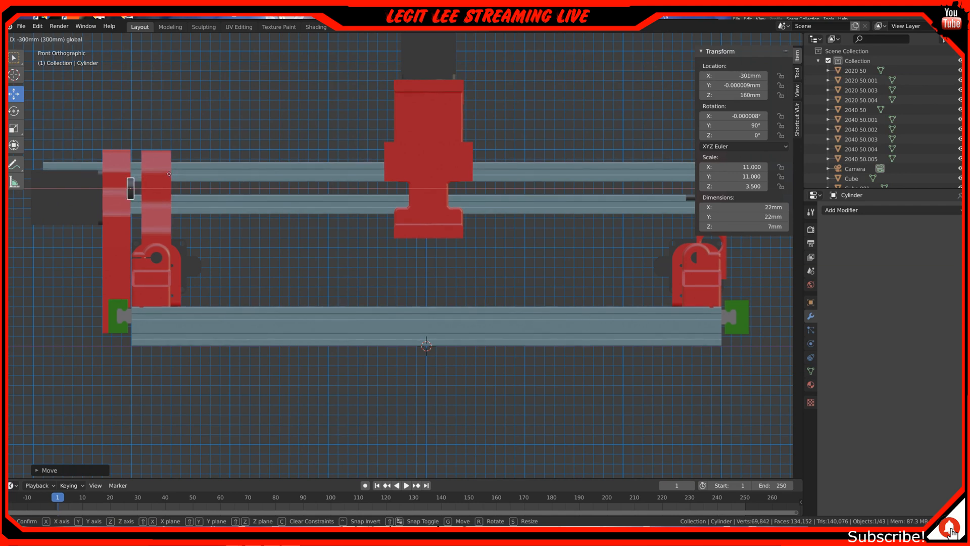
pyautogui.moveTo(167, 173); pyautogui.dragTo(168, 174)
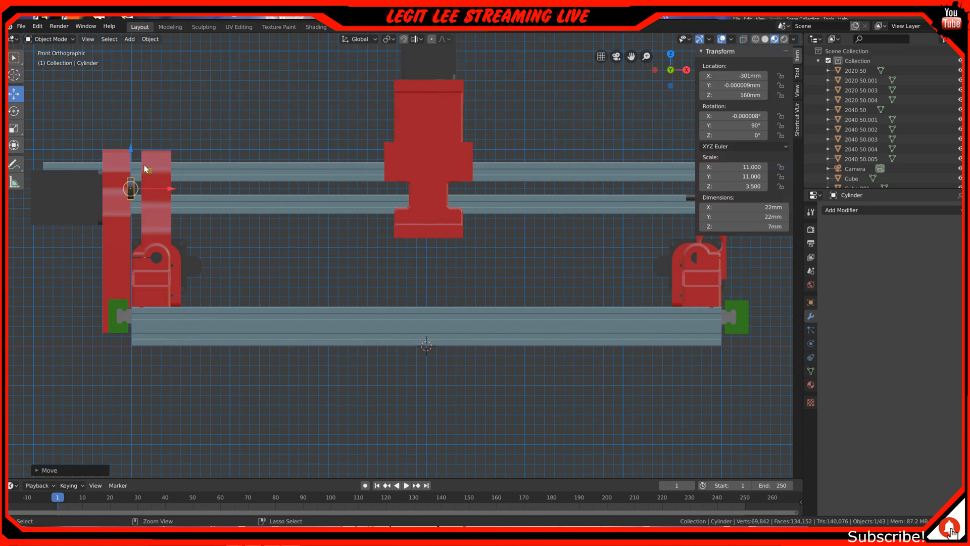
# Move the ring along X to about 259 mm, beside the gantry's right side plate.
pyautogui.scroll(4, 183, 198)
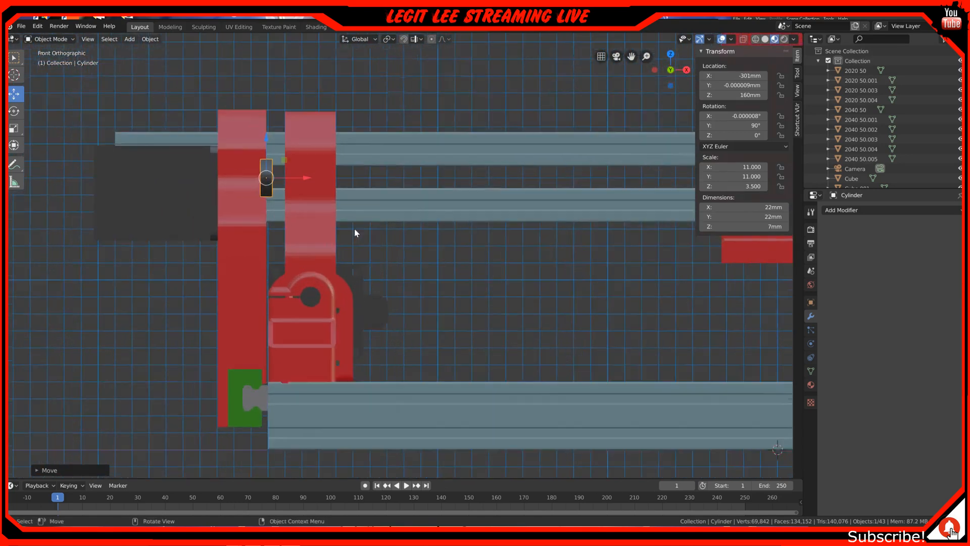
pyautogui.keyDown('shift'); pyautogui.moveTo(256, 218); pyautogui.dragTo(365, 261, button='middle'); pyautogui.keyUp('shift')
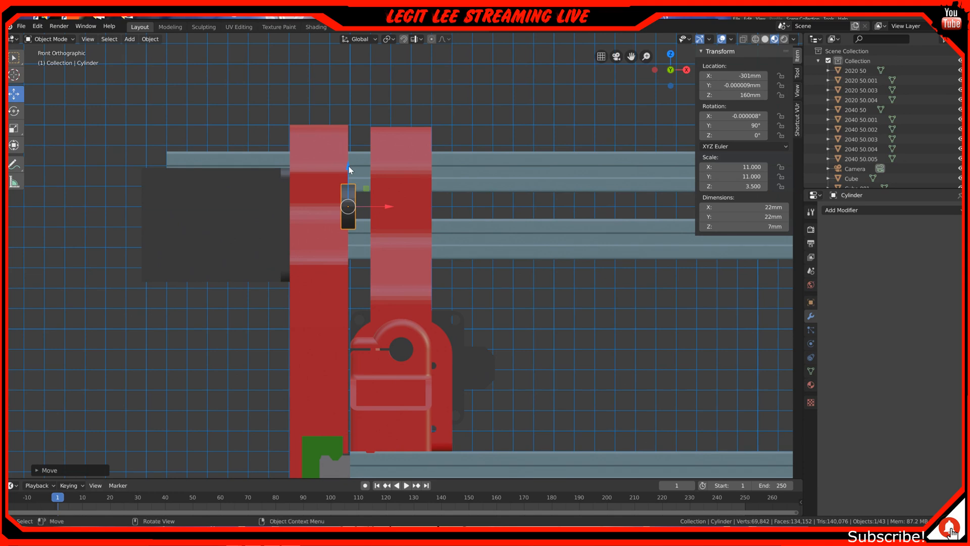
pyautogui.scroll(-5, 335, 227)
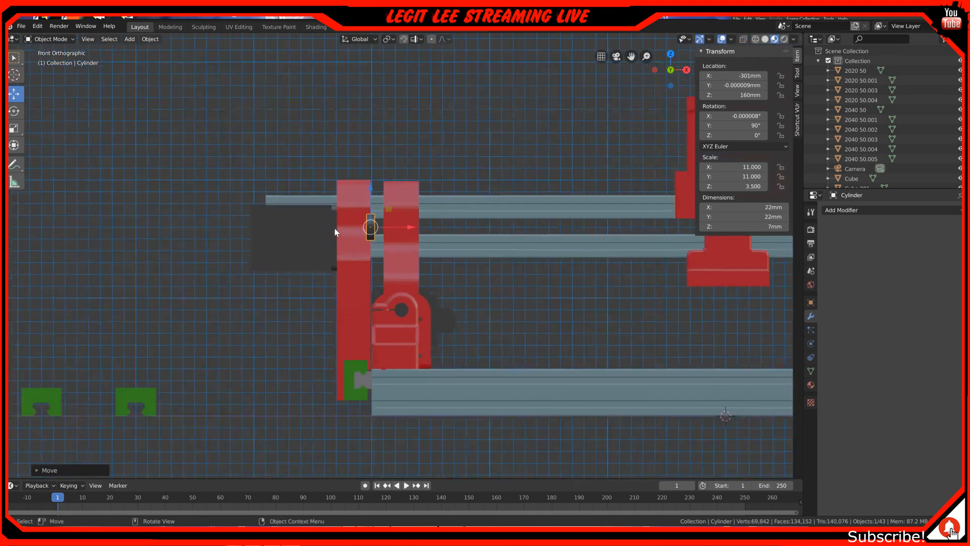
pyautogui.keyDown('shift'); pyautogui.moveTo(410, 281); pyautogui.dragTo(257, 275, button='middle'); pyautogui.keyUp('shift')
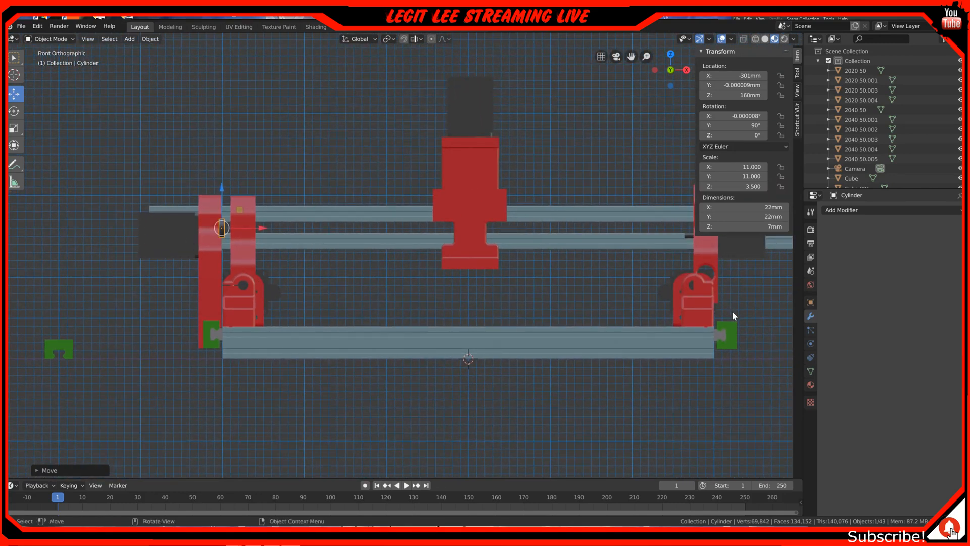
pyautogui.scroll(-1, 724, 312)
pyautogui.scroll(1, 660, 261)
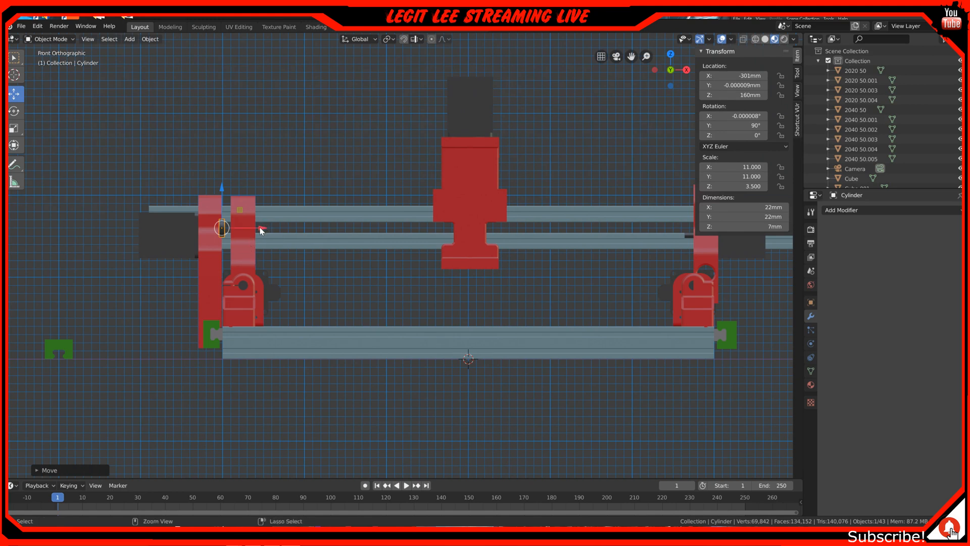
pyautogui.moveTo(262, 231); pyautogui.dragTo(716, 256)
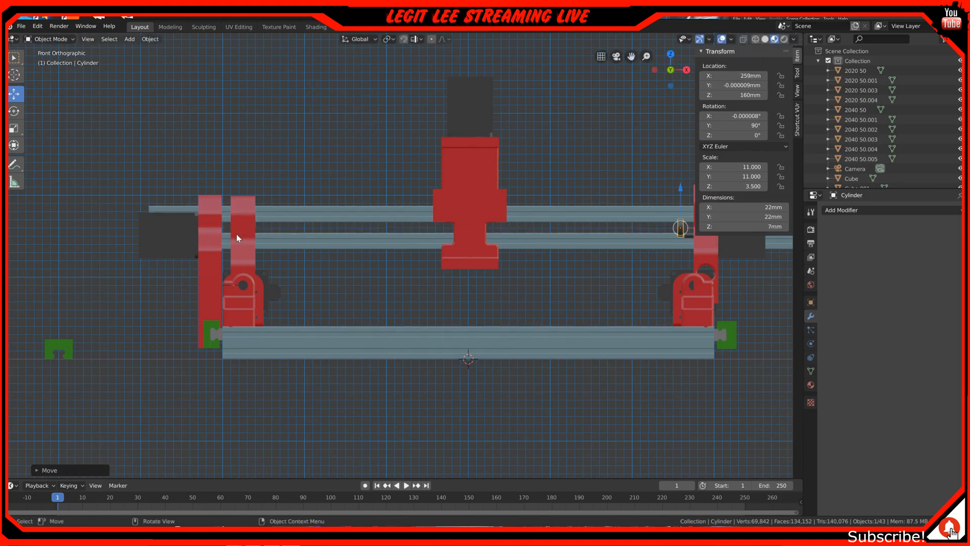
# Start the Shortcut VUr on-screen shortcut display.
pyautogui.moveTo(222, 238); pyautogui.dragTo(469, 256, button='middle')
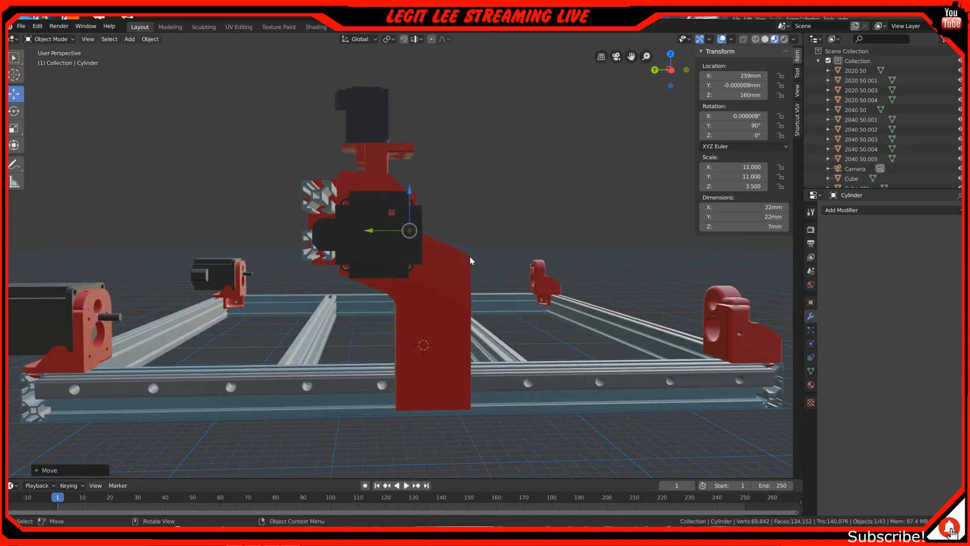
pyautogui.press('ctrl+KP_3')
pyautogui.scroll(5, 405, 234)
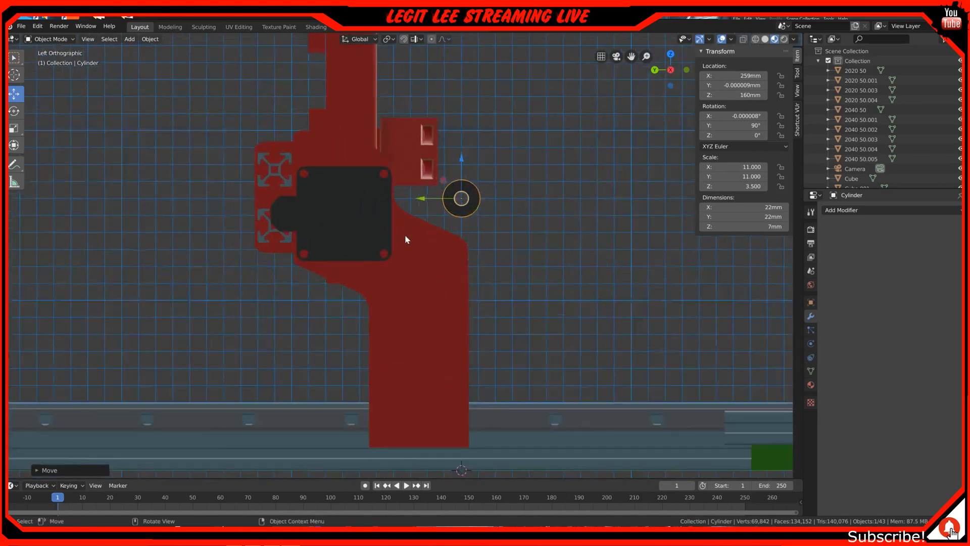
pyautogui.keyDown('shift'); pyautogui.moveTo(364, 235); pyautogui.dragTo(487, 305, button='middle'); pyautogui.keyUp('shift')
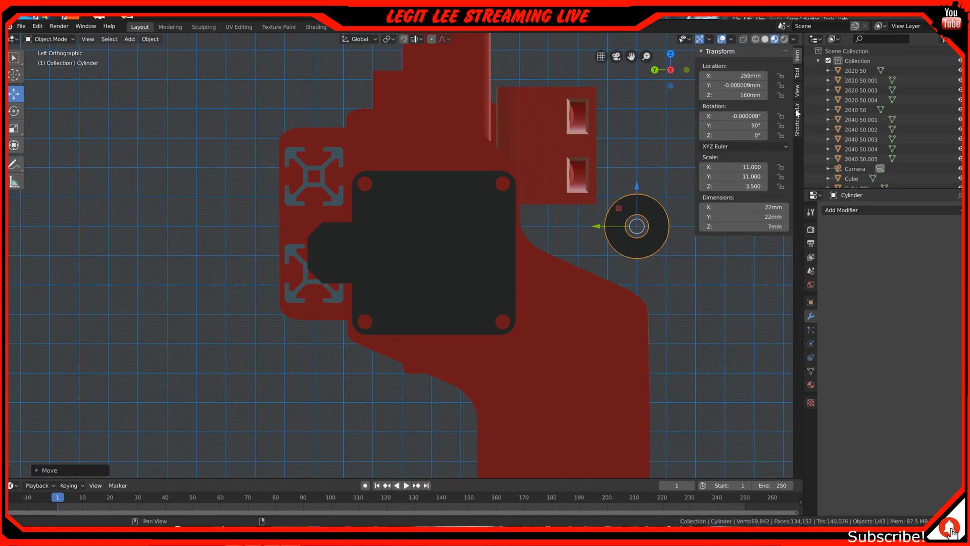
pyautogui.click(798, 91)
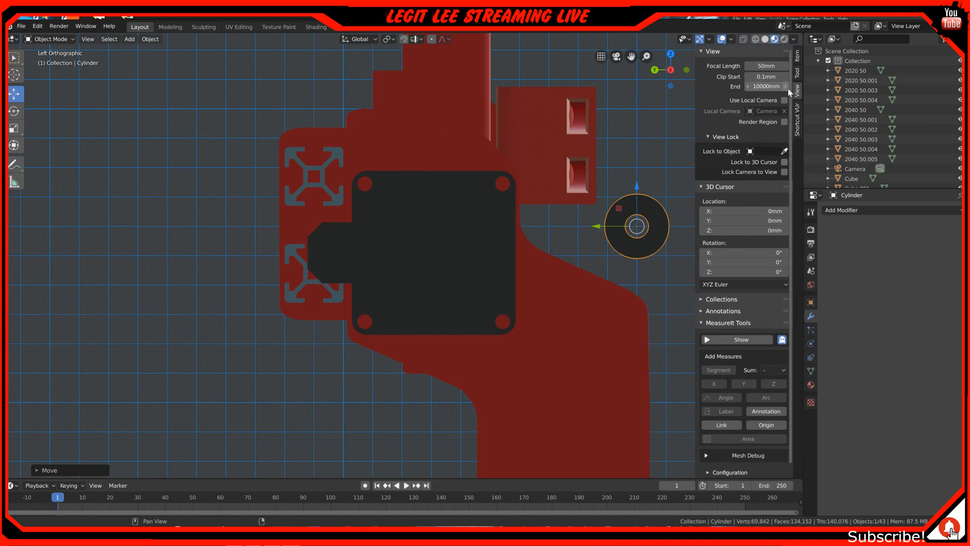
pyautogui.click(799, 124)
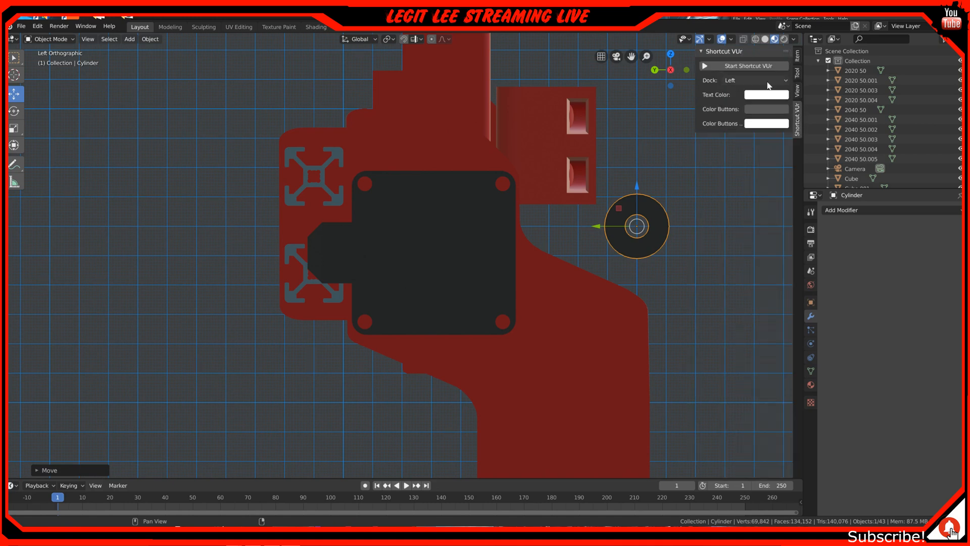
pyautogui.click(753, 68)
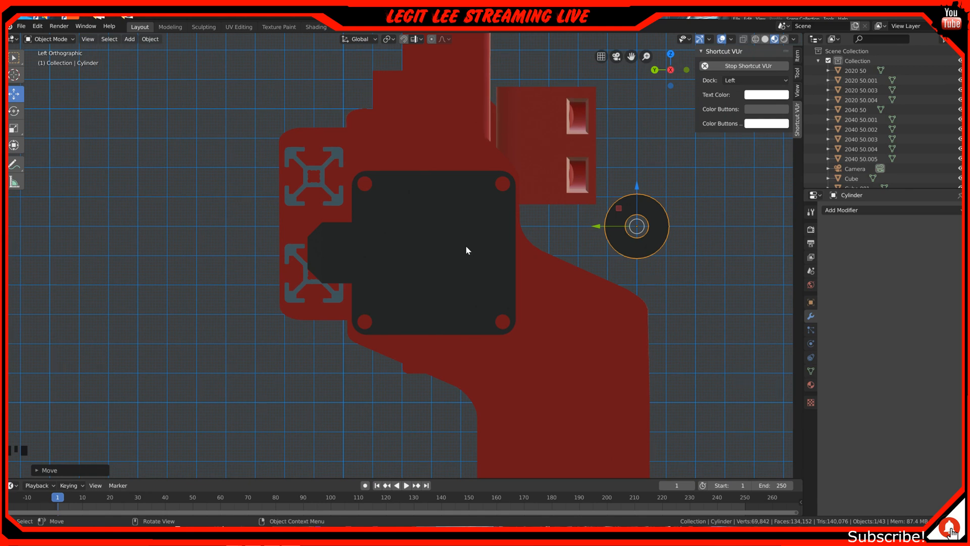
# Examine the gantry's left side plates and stepper motor from several angles in perspective view.
pyautogui.press('ctrl+KP_3')
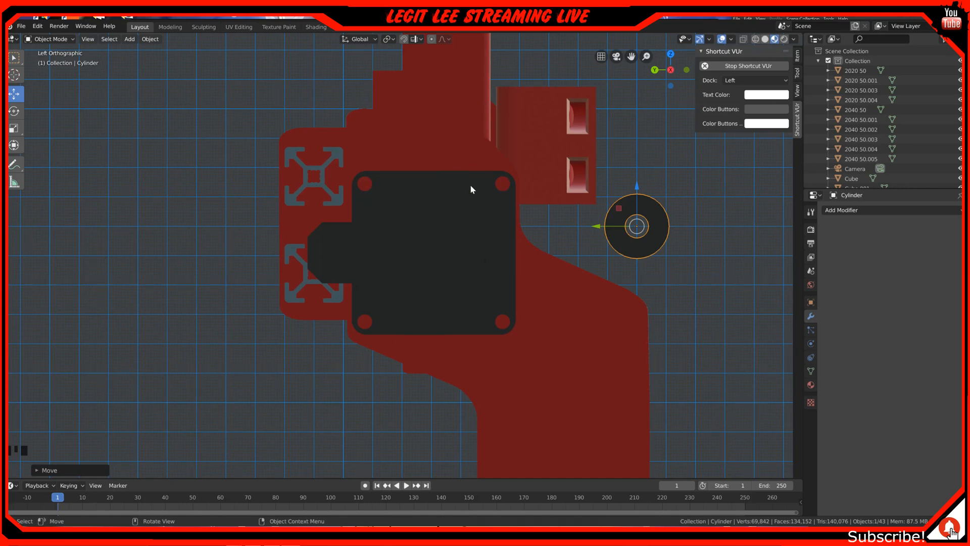
pyautogui.press('KP_5')
pyautogui.moveTo(490, 204); pyautogui.dragTo(477, 202, button='middle')
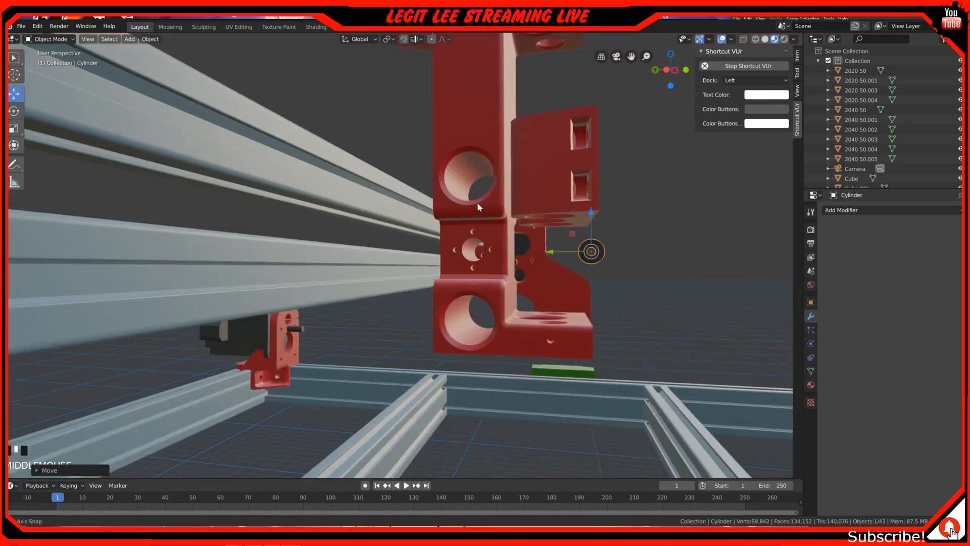
pyautogui.scroll(-4, 467, 205)
pyautogui.moveTo(313, 272); pyautogui.dragTo(462, 267, button='middle')
pyautogui.keyDown('shift'); pyautogui.moveTo(259, 268); pyautogui.dragTo(418, 271, button='middle'); pyautogui.keyUp('shift')
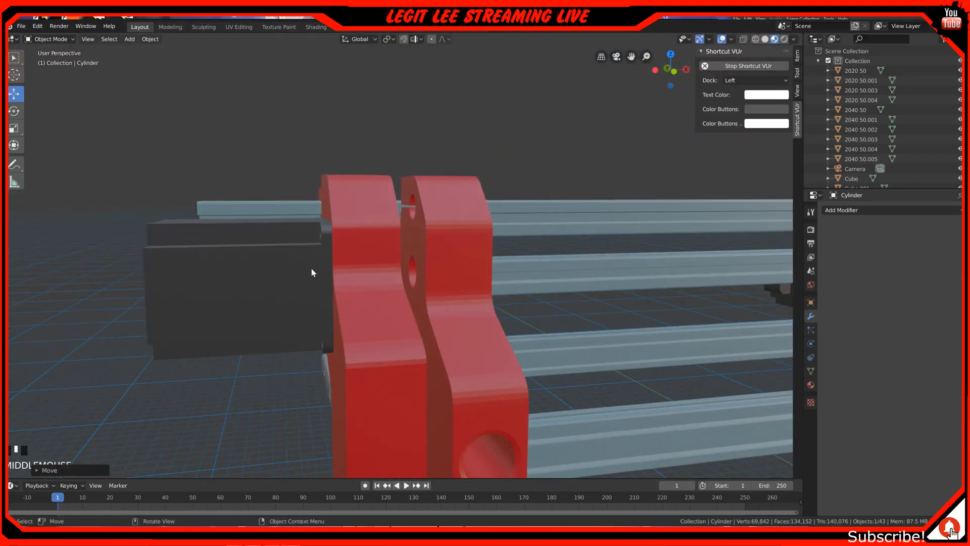
pyautogui.moveTo(312, 273); pyautogui.dragTo(396, 266, button='middle')
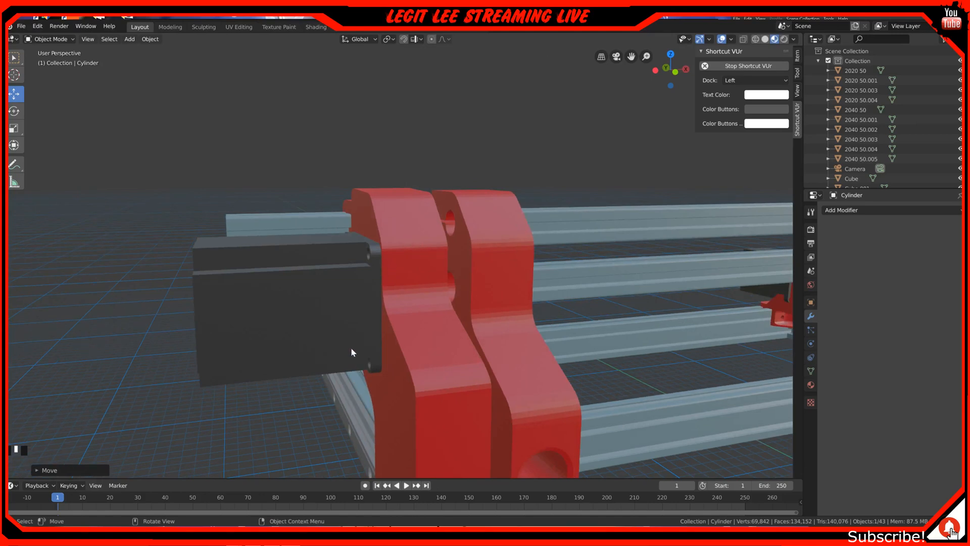
pyautogui.moveTo(390, 380)
pyautogui.mouseDown(button='middle')
pyautogui.moveTo(392, 359)
pyautogui.moveTo(392, 371)
pyautogui.mouseUp(button='middle')
pyautogui.scroll(-2, 426, 311)
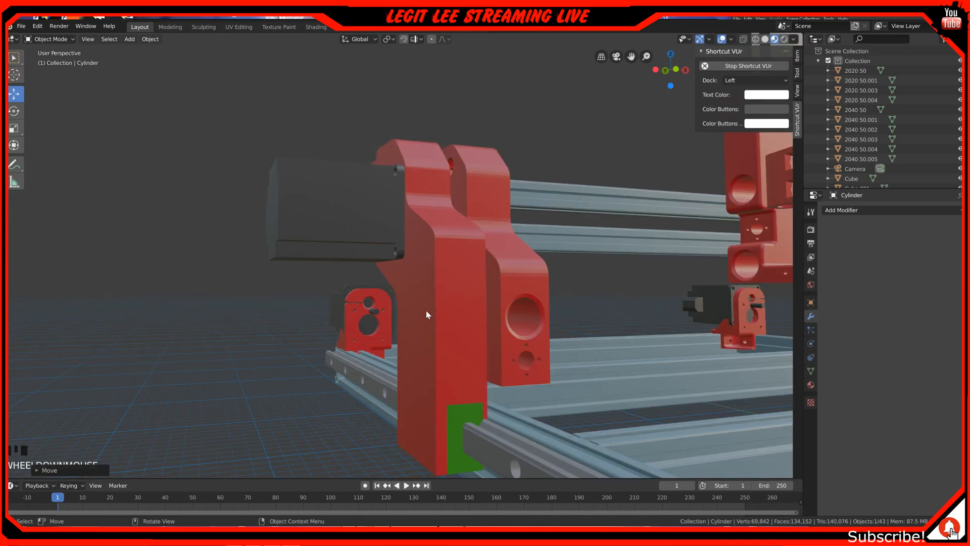
# Open the outer left gantry side plate in Edit Mode and display its face normals at size 2.00.
pyautogui.click(442, 253)
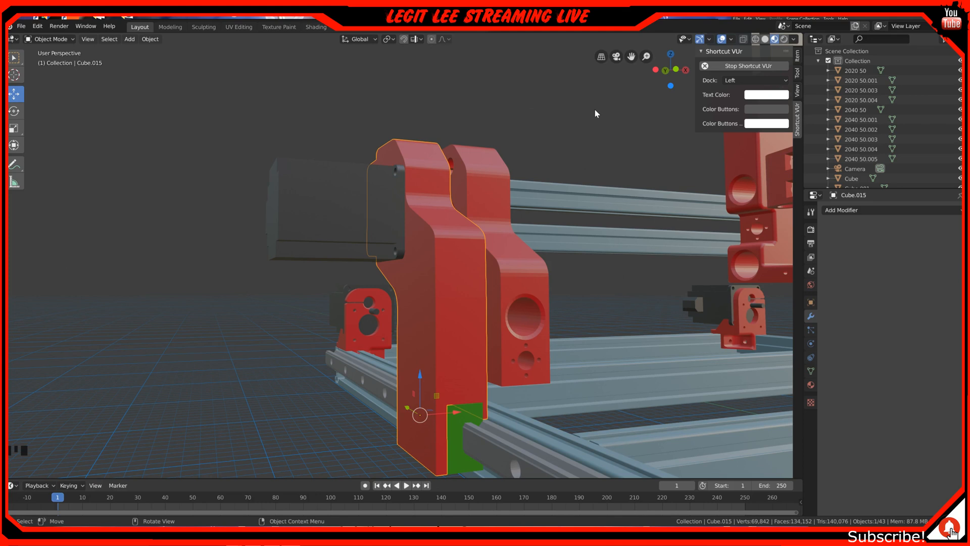
pyautogui.press('Tab')
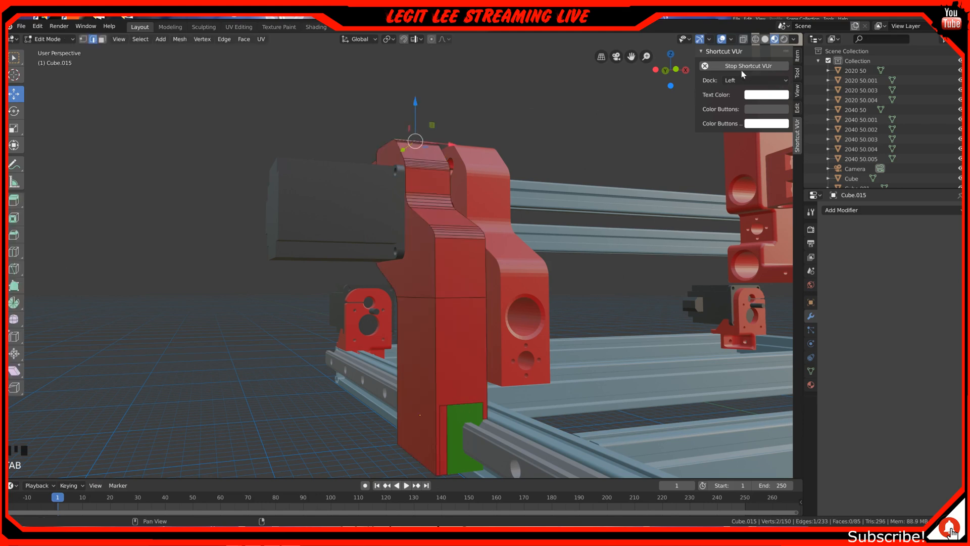
pyautogui.click(733, 41)
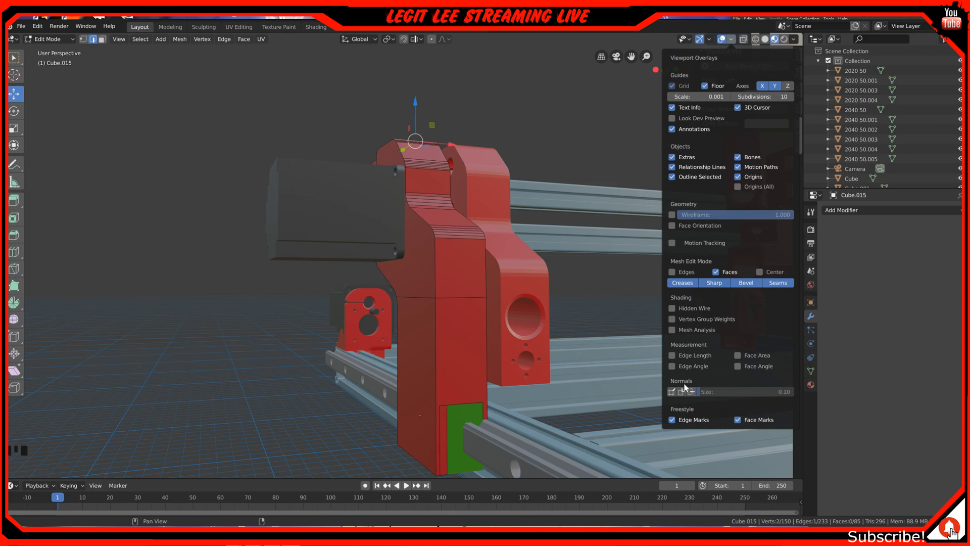
pyautogui.click(693, 394)
pyautogui.moveTo(767, 394); pyautogui.dragTo(834, 394)
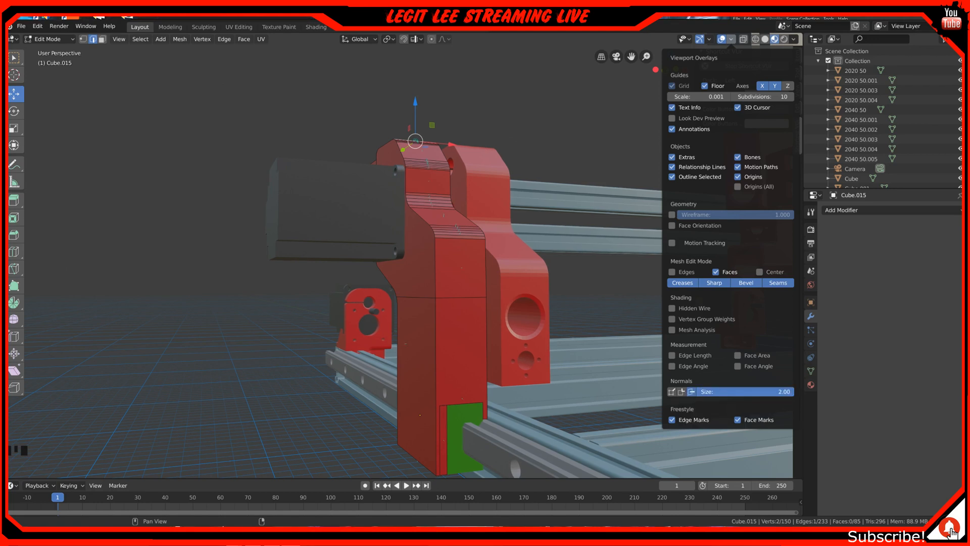
# Leave Edit Mode and hide the stepper motor mounted on the outer left side plate.
pyautogui.moveTo(425, 208); pyautogui.dragTo(530, 254, button='middle')
pyautogui.moveTo(554, 295); pyautogui.dragTo(513, 313, button='middle')
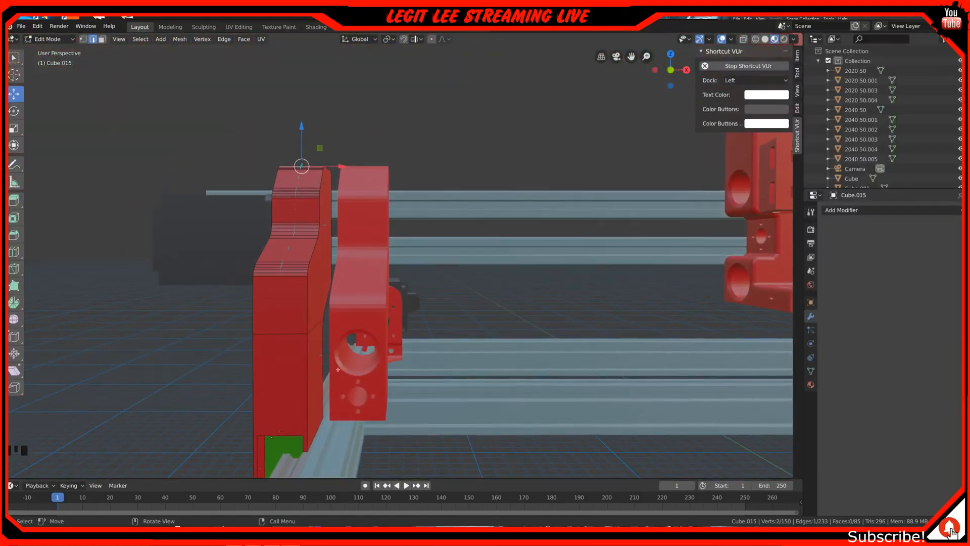
pyautogui.moveTo(325, 294); pyautogui.dragTo(526, 318, button='middle')
pyautogui.click(528, 320)
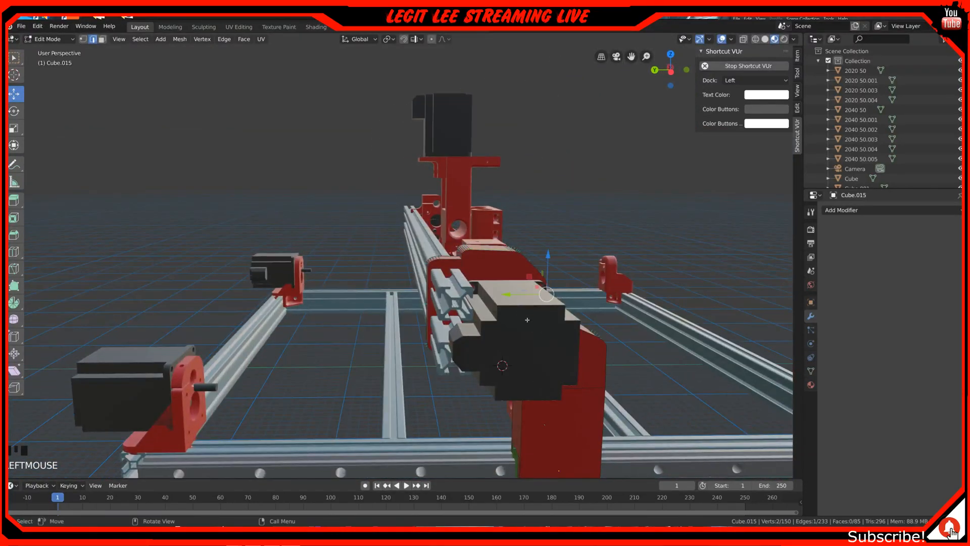
pyautogui.press('Tab')
pyautogui.click(531, 312)
pyautogui.press('h')
# Hide the two 2020 gantry extrusions and the inner left side plate (X AXIS BEARING).
pyautogui.click(457, 306)
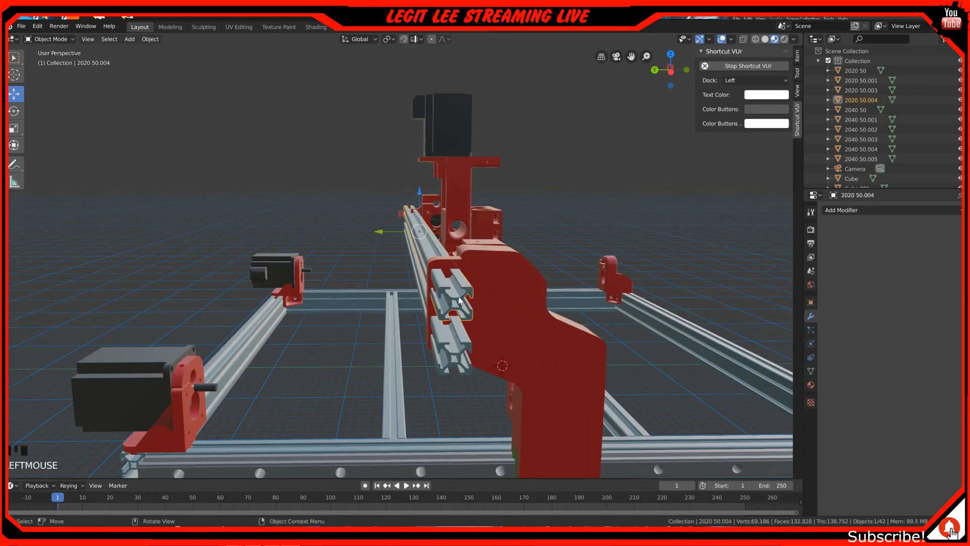
pyautogui.press('h')
pyautogui.click(451, 355)
pyautogui.press('h')
pyautogui.moveTo(461, 308); pyautogui.dragTo(368, 298, button='middle')
pyautogui.click(323, 302)
pyautogui.press('h')
pyautogui.scroll(-3, 371, 306)
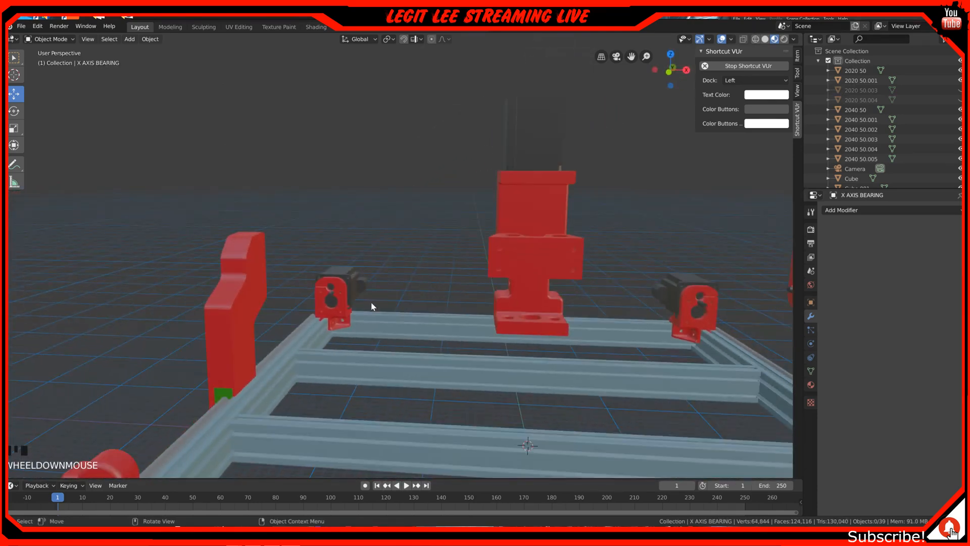
# Hide the green rail carriage at the left plate's foot, the left side extrusion and its linear rail.
pyautogui.click(232, 390)
pyautogui.press('h')
pyautogui.click(224, 403)
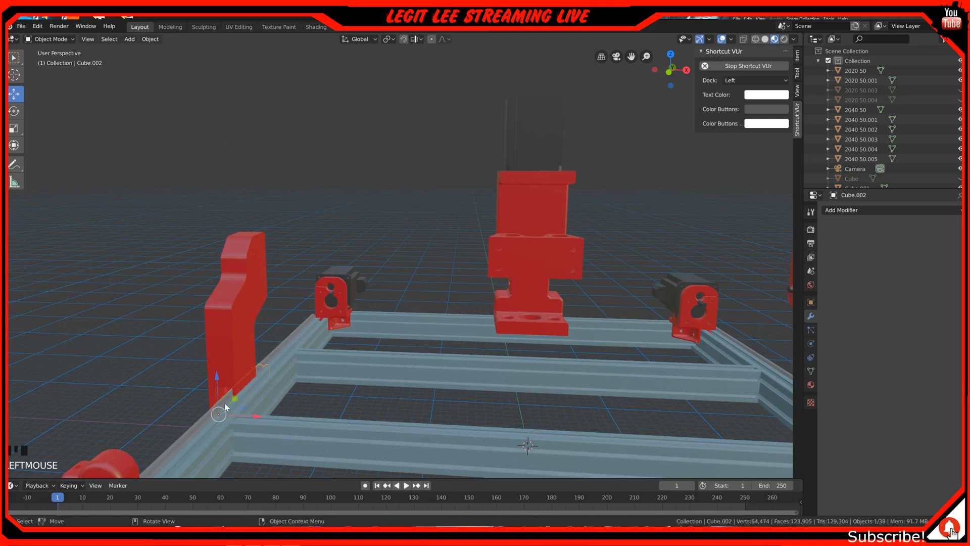
pyautogui.click(256, 396)
pyautogui.press('h')
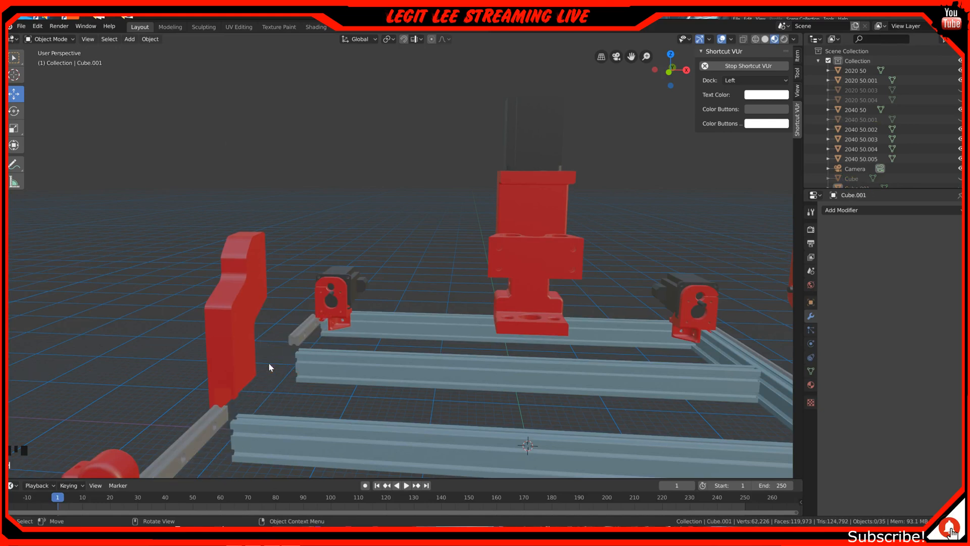
pyautogui.click(269, 362)
pyautogui.press('h')
pyautogui.click(201, 431)
pyautogui.press('h')
# Hide the two middle cross extrusions, the rear extrusion and the right side extrusion of the base frame.
pyautogui.click(267, 443)
pyautogui.press('h')
pyautogui.click(315, 372)
pyautogui.press('h')
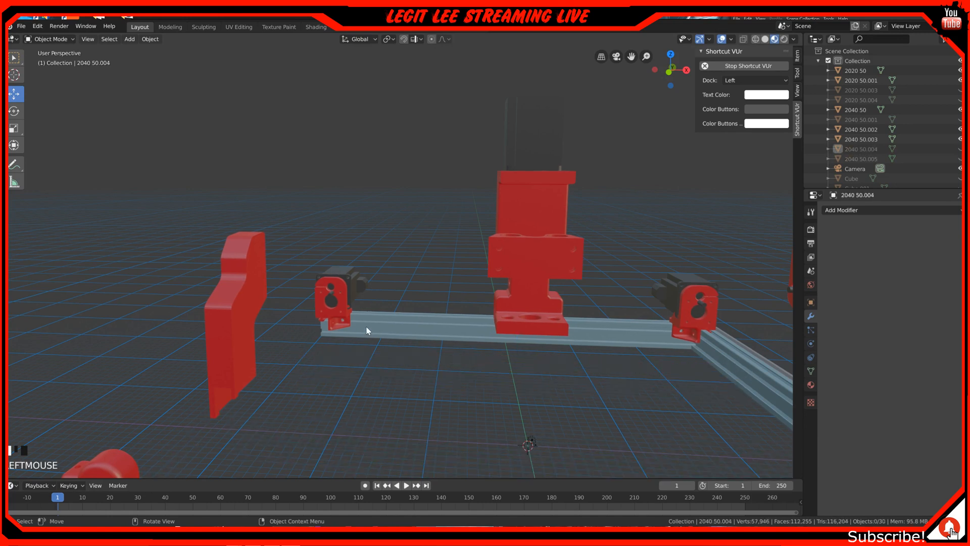
pyautogui.click(368, 329)
pyautogui.press('h')
pyautogui.click(720, 356)
pyautogui.press('h')
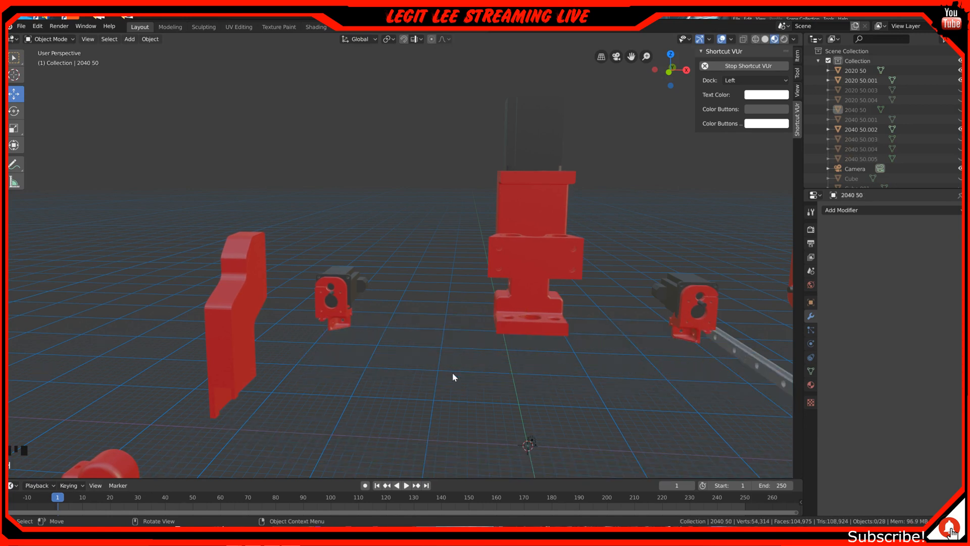
# Hide the rear left motor with its mount and the front left Y-axis rod holder.
pyautogui.click(333, 316)
pyautogui.press('h')
pyautogui.click(341, 294)
pyautogui.press('h')
pyautogui.moveTo(160, 420); pyautogui.dragTo(152, 406, button='middle')
pyautogui.click(35, 378)
pyautogui.press('h')
# Hide the remaining front 2040 extrusion of the base frame.
pyautogui.moveTo(34, 377); pyautogui.dragTo(219, 340, button='middle')
pyautogui.scroll(2, 560, 379)
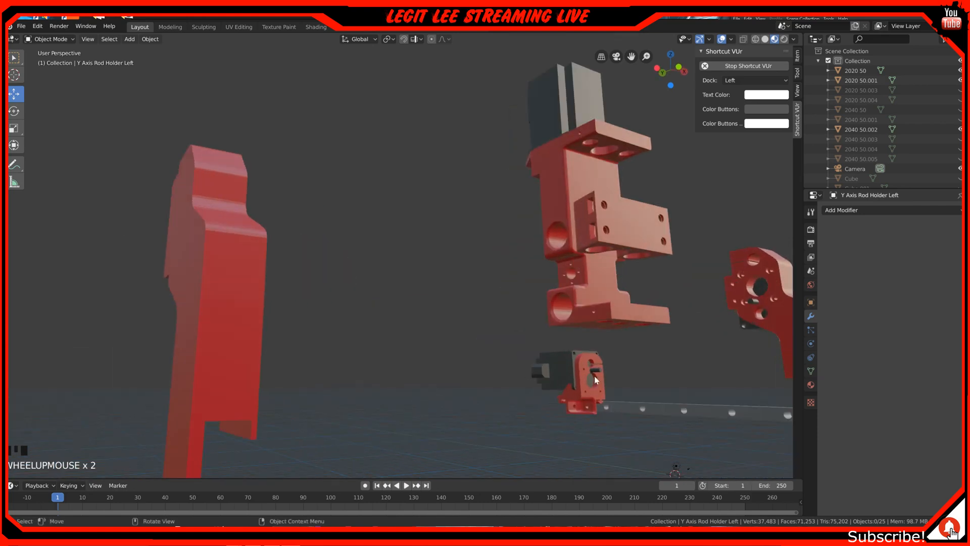
pyautogui.scroll(-5, 559, 378)
pyautogui.scroll(2, 562, 319)
pyautogui.click(559, 304)
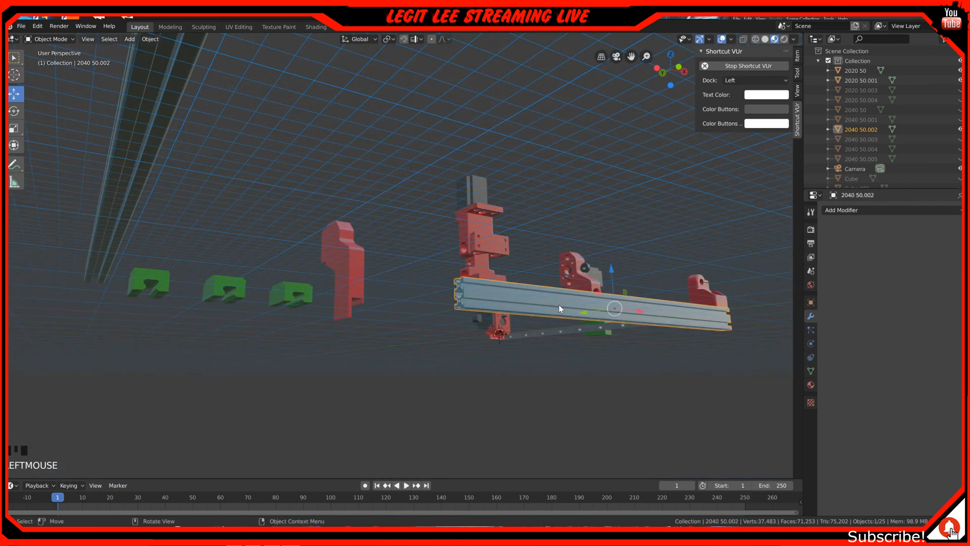
pyautogui.press('h')
# Open the isolated left gantry side plate in Edit Mode for a close-up of its faces.
pyautogui.moveTo(418, 279); pyautogui.dragTo(310, 360, button='middle')
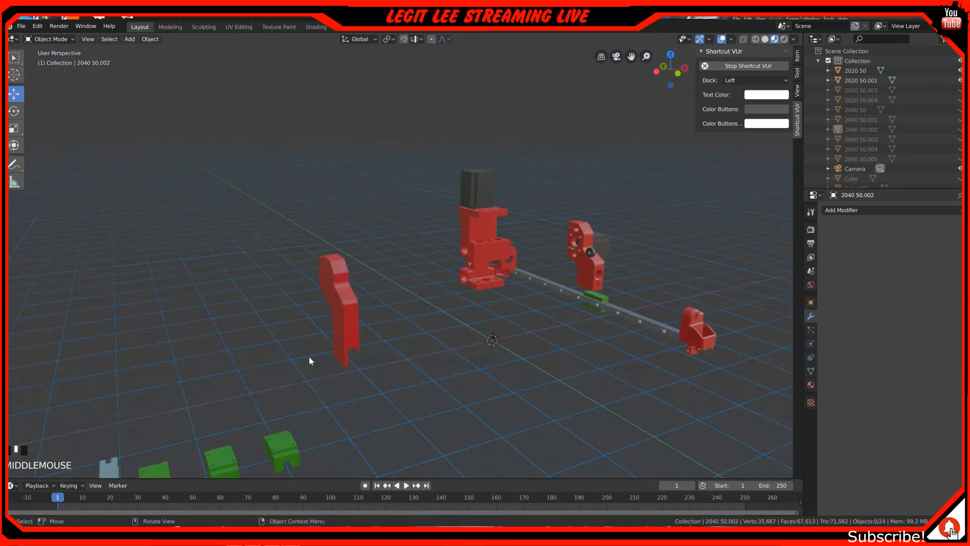
pyautogui.scroll(6, 310, 360)
pyautogui.click(228, 372)
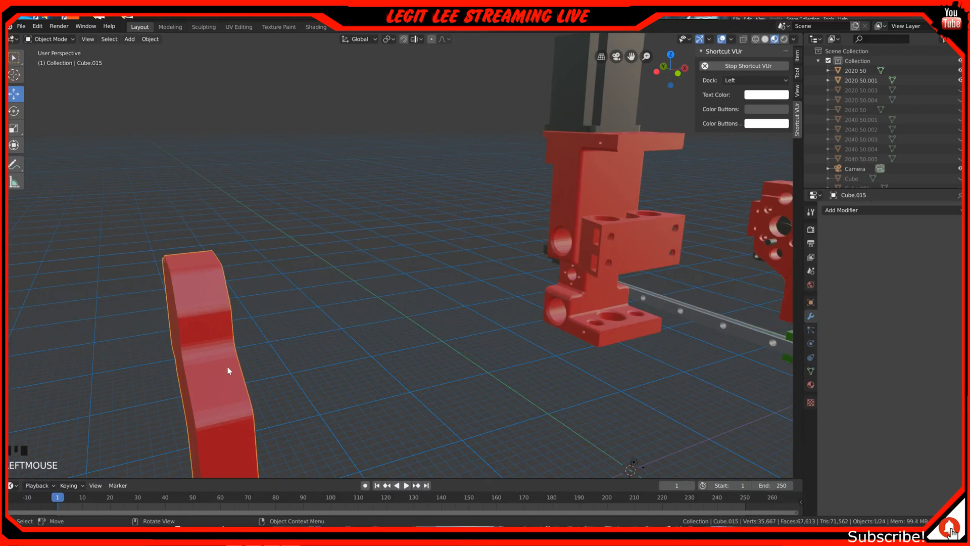
pyautogui.press('Tab')
pyautogui.moveTo(259, 368); pyautogui.dragTo(329, 318, button='middle')
pyautogui.scroll(5, 435, 283)
pyautogui.moveTo(425, 292); pyautogui.dragTo(369, 354, button='middle')
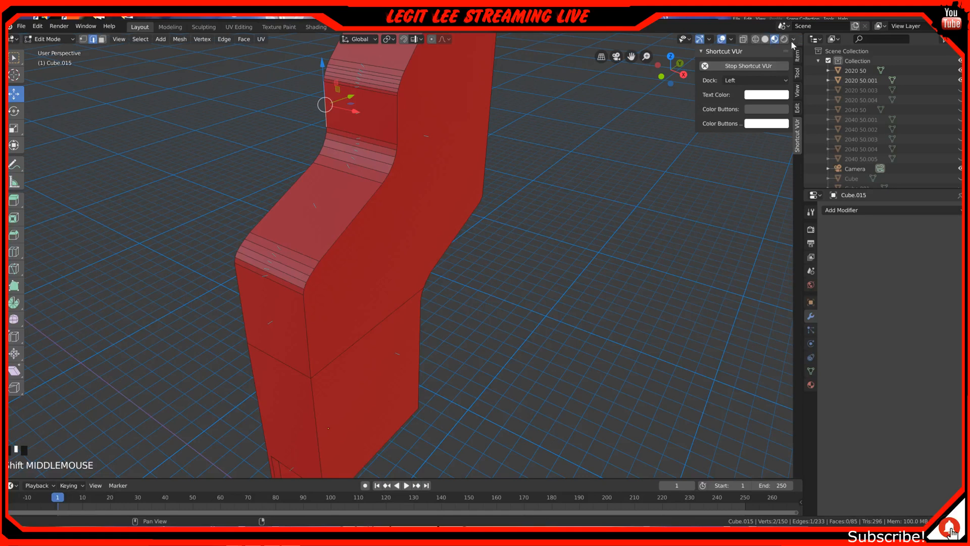
# Try rendered viewport shading on the side plate and switch back to material preview.
pyautogui.click(794, 40)
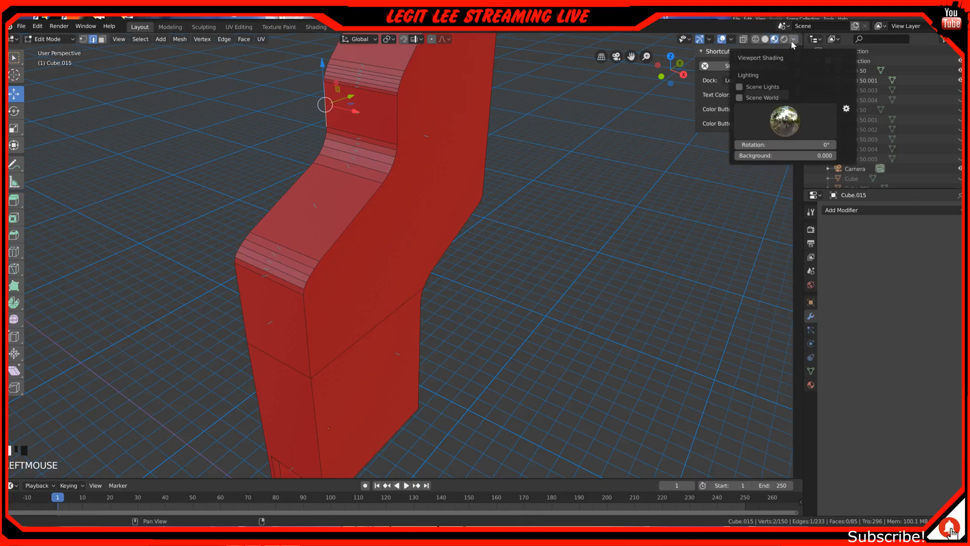
pyautogui.click(785, 40)
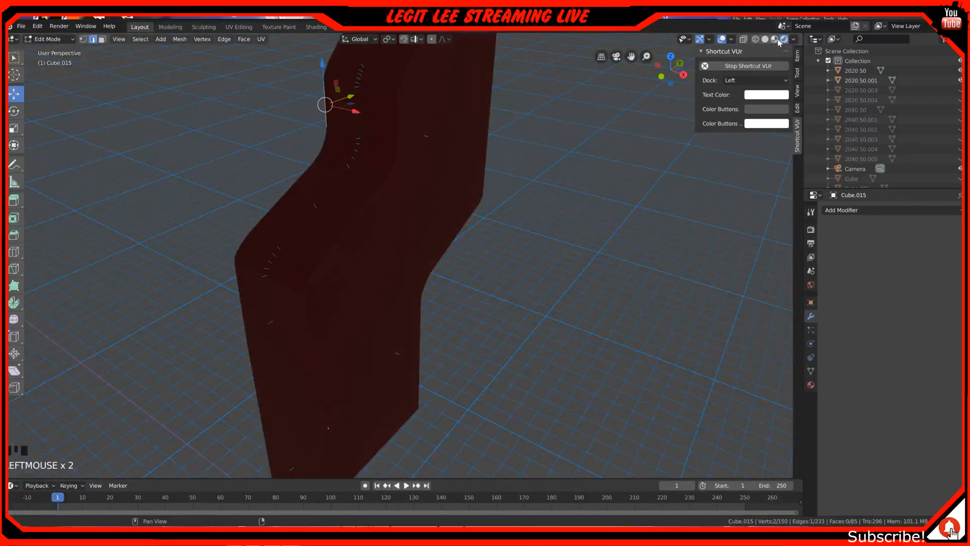
pyautogui.click(779, 39)
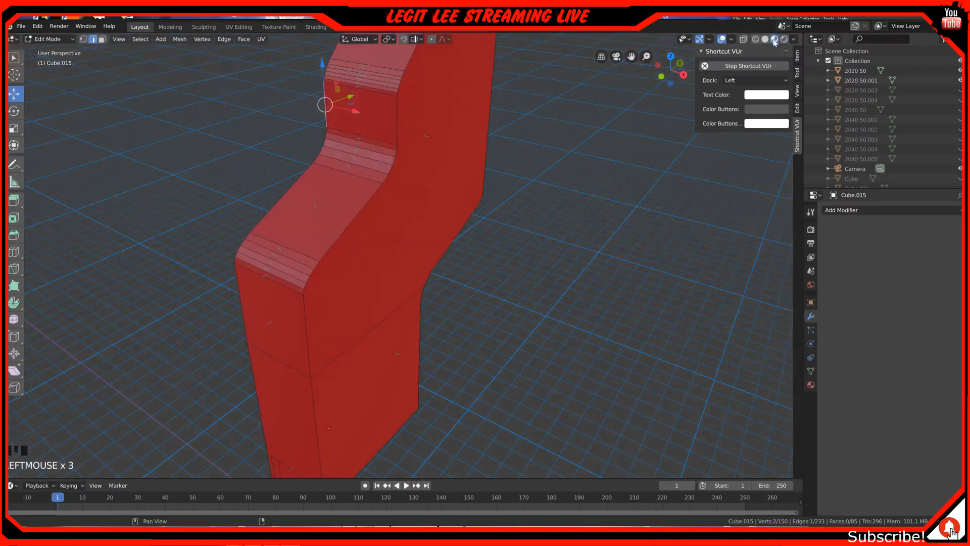
pyautogui.scroll(-2, 309, 251)
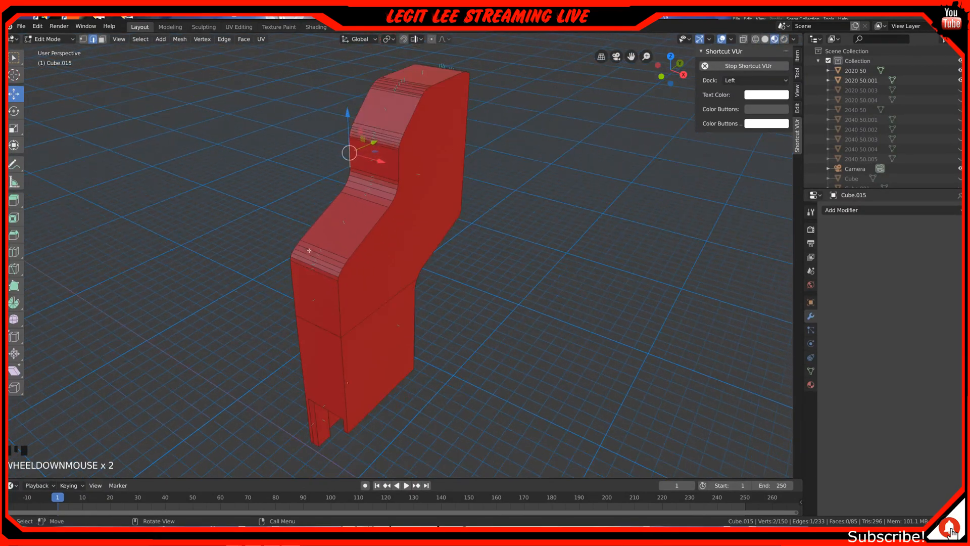
pyautogui.moveTo(293, 252); pyautogui.dragTo(374, 239, button='middle')
pyautogui.scroll(-1, 374, 240)
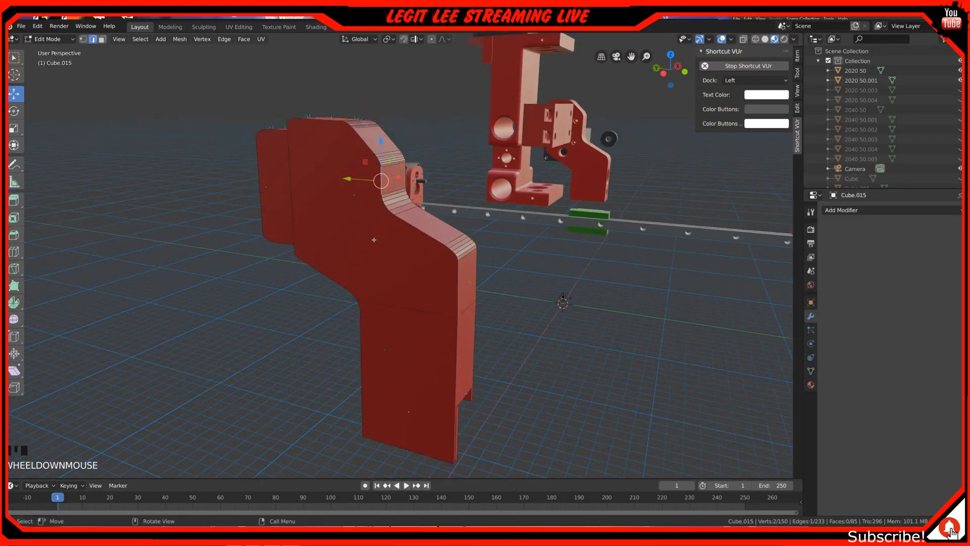
pyautogui.scroll(-1, 374, 240)
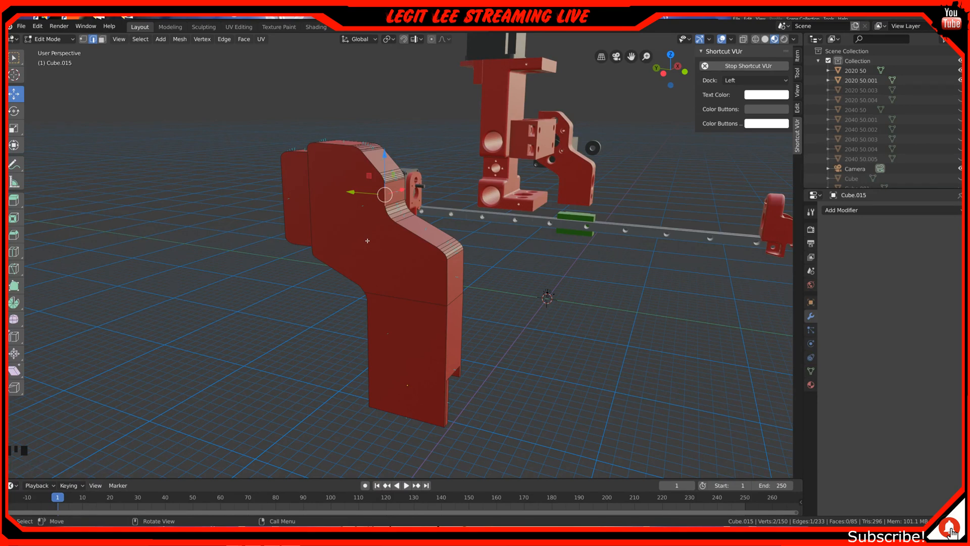
pyautogui.moveTo(368, 241); pyautogui.dragTo(339, 243, button='middle')
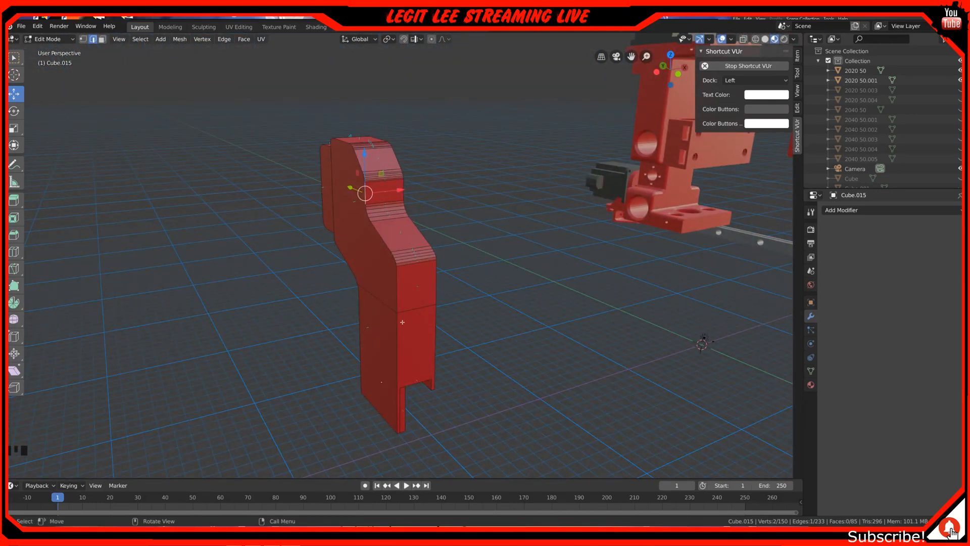
# Set the display size of the side plate's face normals to 5 in the viewport overlays.
pyautogui.moveTo(386, 353); pyautogui.dragTo(405, 341, button='middle')
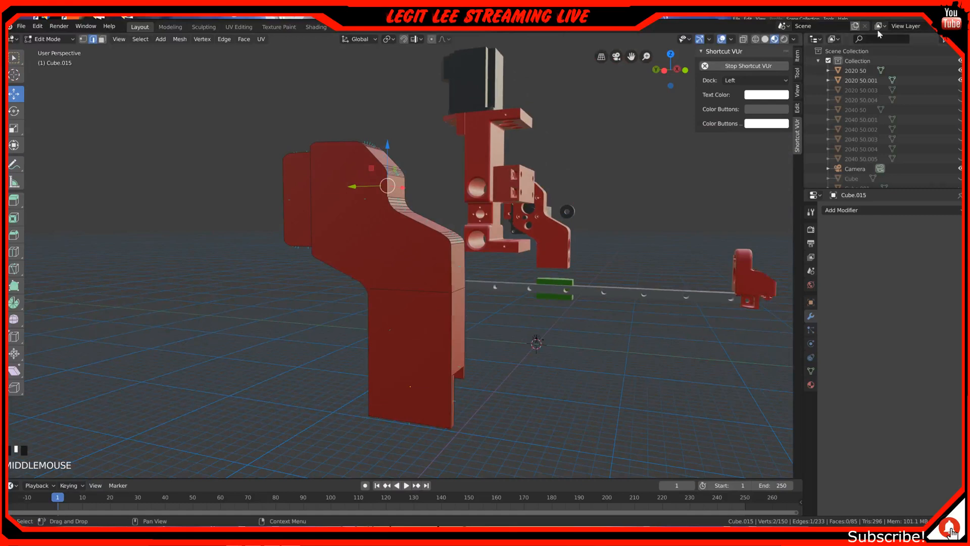
pyautogui.click(731, 40)
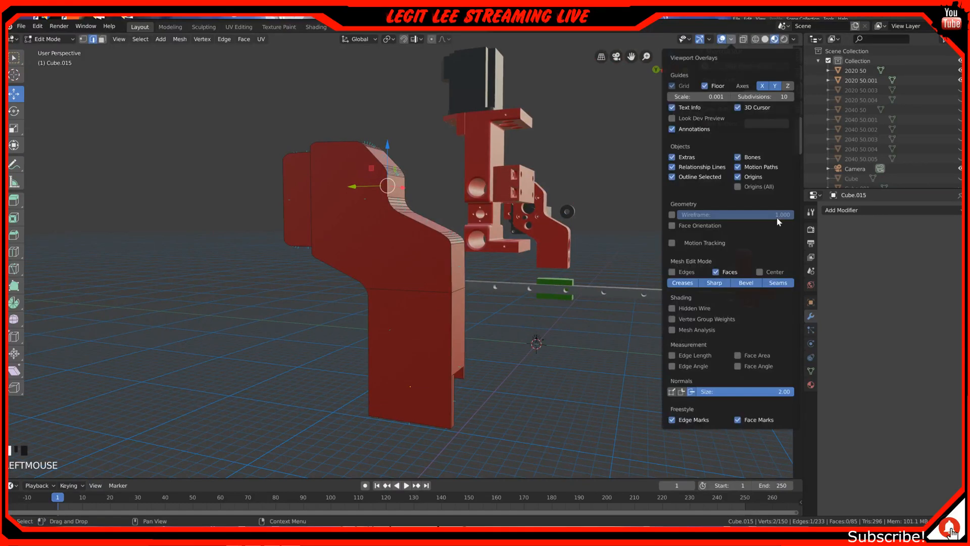
pyautogui.click(733, 391)
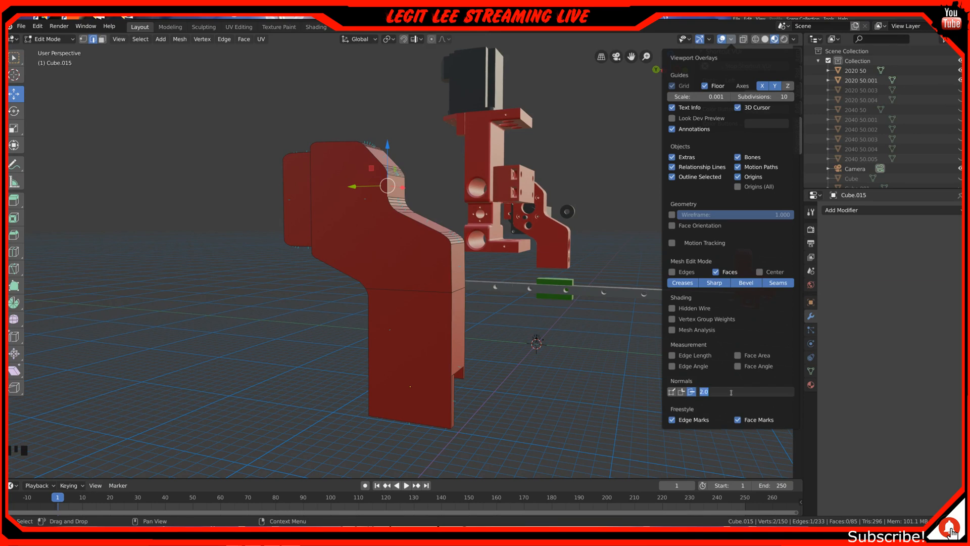
pyautogui.write('5')
pyautogui.press('Return')
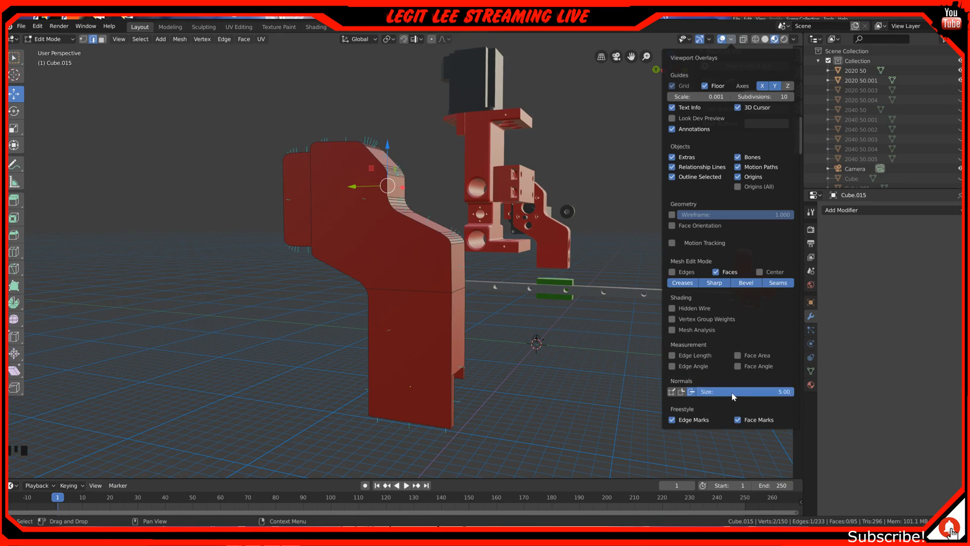
pyautogui.moveTo(556, 329); pyautogui.dragTo(435, 323, button='middle')
# Return to Object Mode, reveal all hidden parts, and delete the large tan bed plate.
pyautogui.press('Tab')
pyautogui.moveTo(501, 291); pyautogui.dragTo(493, 299, button='middle')
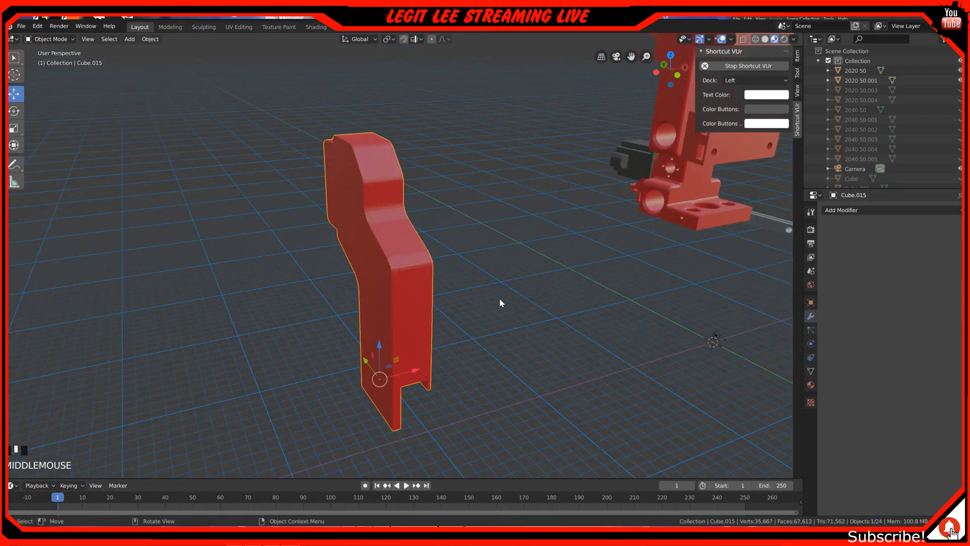
pyautogui.hotkey('alt', 'h')
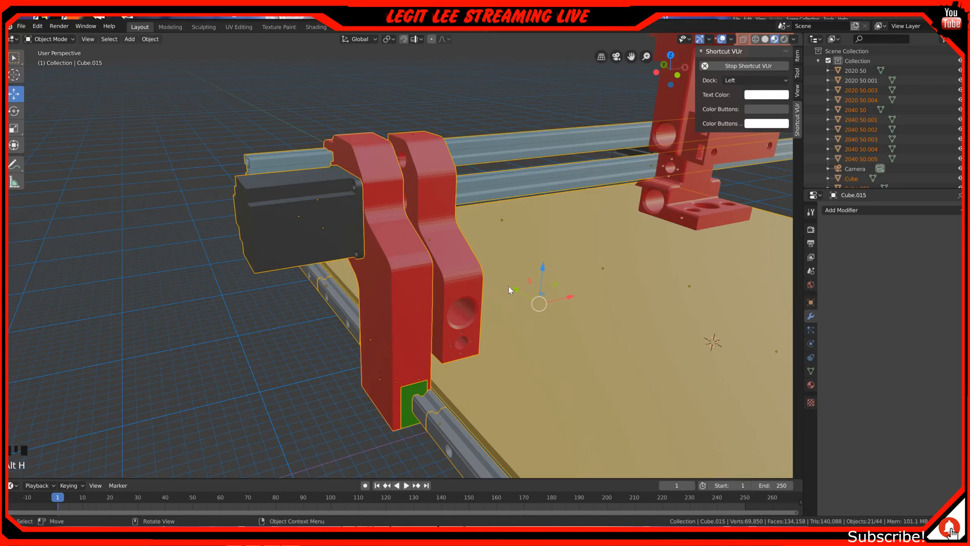
pyautogui.click(551, 308)
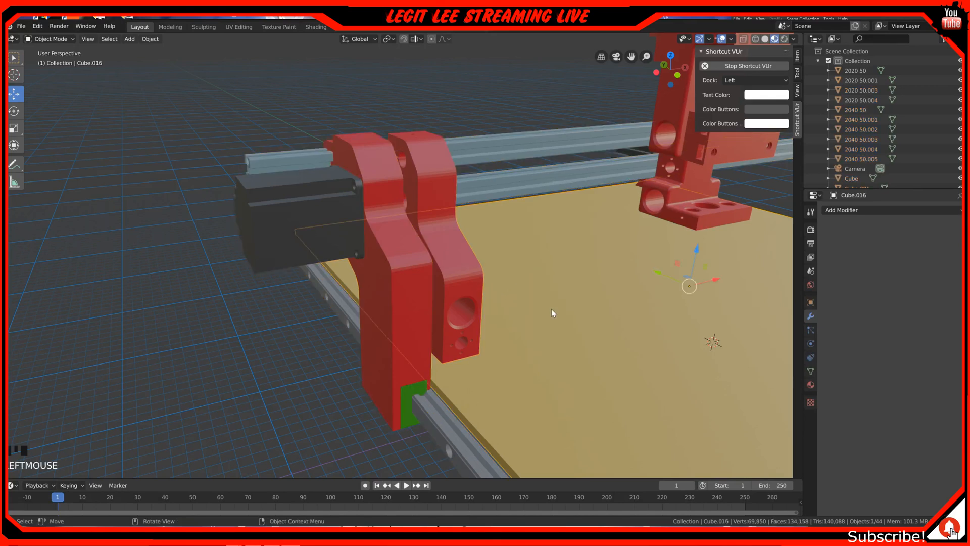
pyautogui.press('Delete')
# Inspect the motor side of the left gantry plate and add a cube mesh at the 3D cursor.
pyautogui.moveTo(552, 312); pyautogui.dragTo(492, 303, button='middle')
pyautogui.moveTo(419, 315); pyautogui.dragTo(543, 321, button='middle')
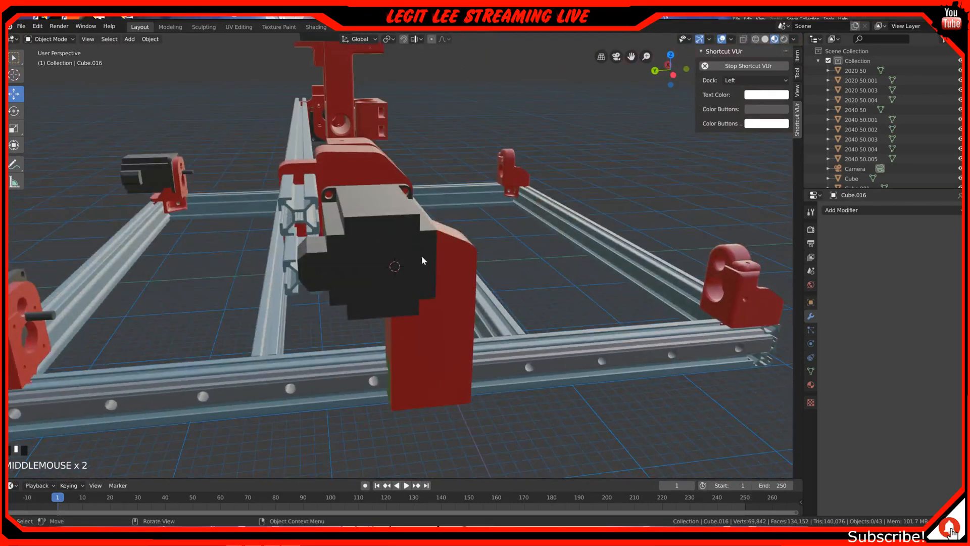
pyautogui.click(386, 228)
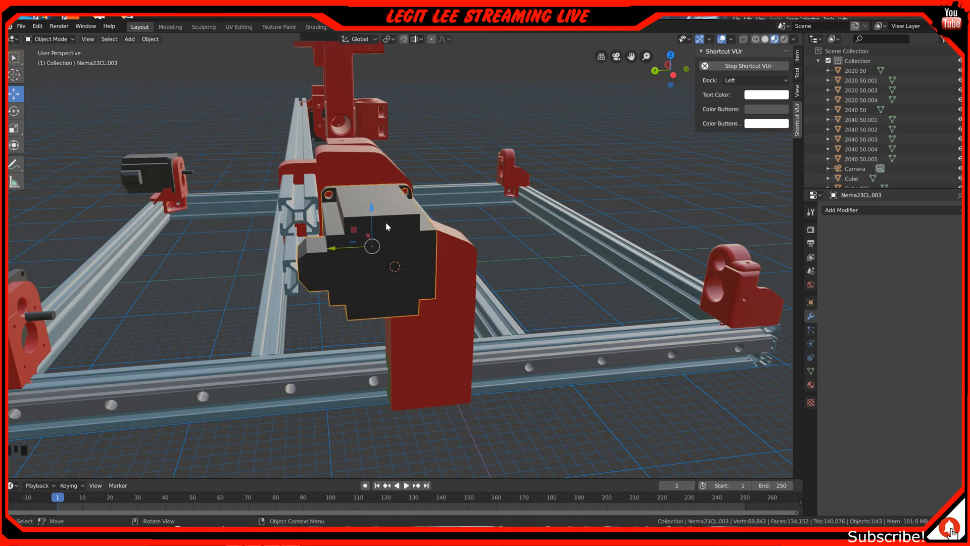
pyautogui.moveTo(387, 223); pyautogui.dragTo(367, 229, button='middle')
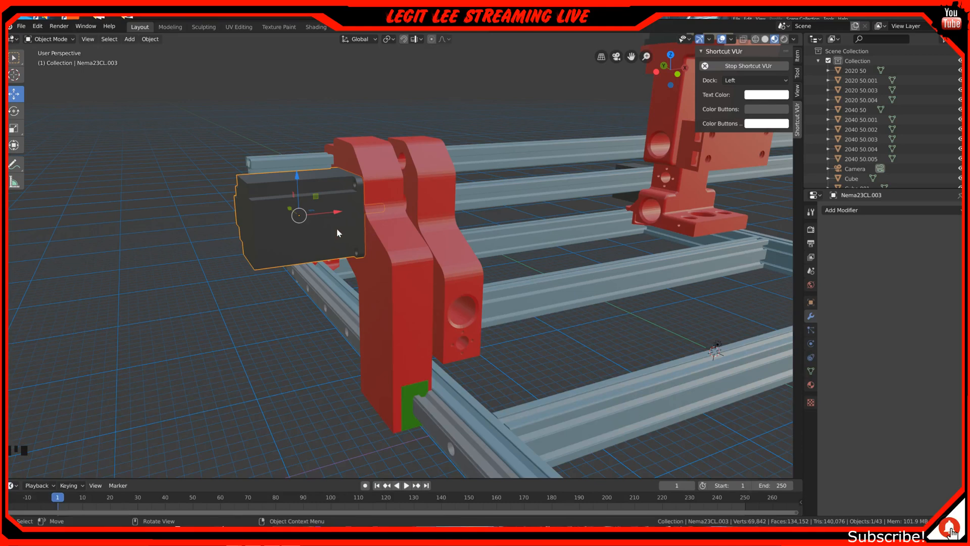
pyautogui.moveTo(337, 229)
pyautogui.mouseDown(button='middle')
pyautogui.moveTo(328, 228)
pyautogui.moveTo(393, 236)
pyautogui.moveTo(388, 293)
pyautogui.moveTo(392, 261)
pyautogui.moveTo(354, 235)
pyautogui.moveTo(317, 230)
pyautogui.moveTo(399, 226)
pyautogui.moveTo(294, 235)
pyautogui.moveTo(333, 233)
pyautogui.mouseUp(button='middle')
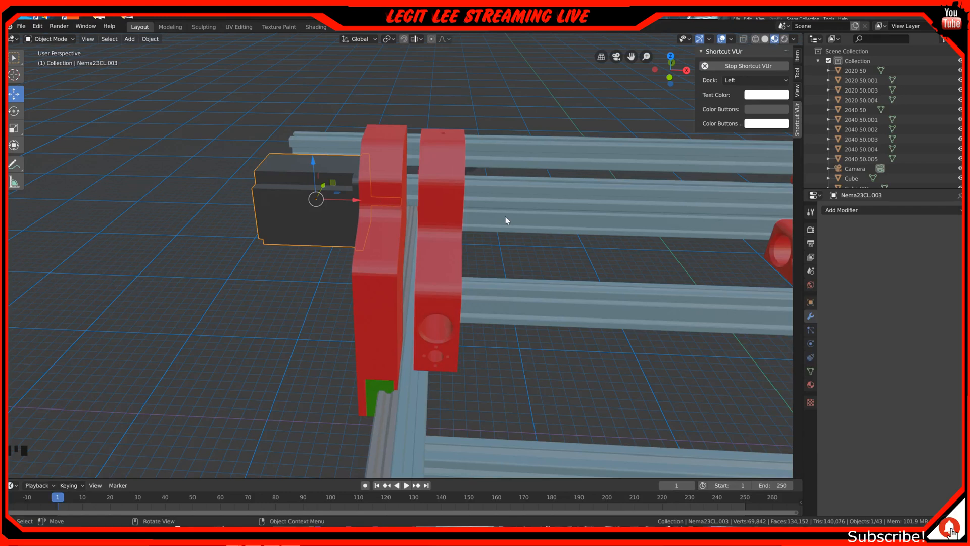
pyautogui.moveTo(316, 204); pyautogui.dragTo(411, 256, button='middle')
pyautogui.hotkey('shift', 'a')
pyautogui.moveTo(412, 263)
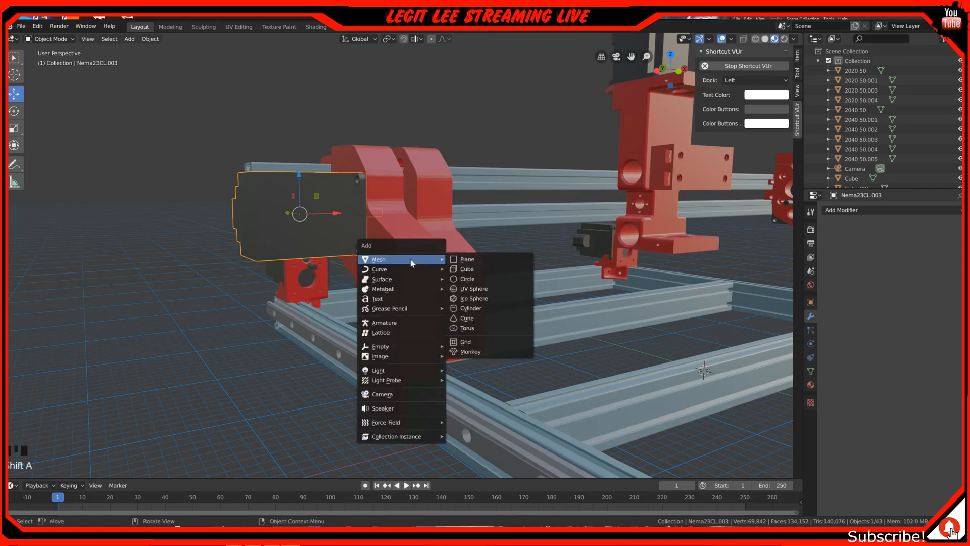
pyautogui.click(466, 269)
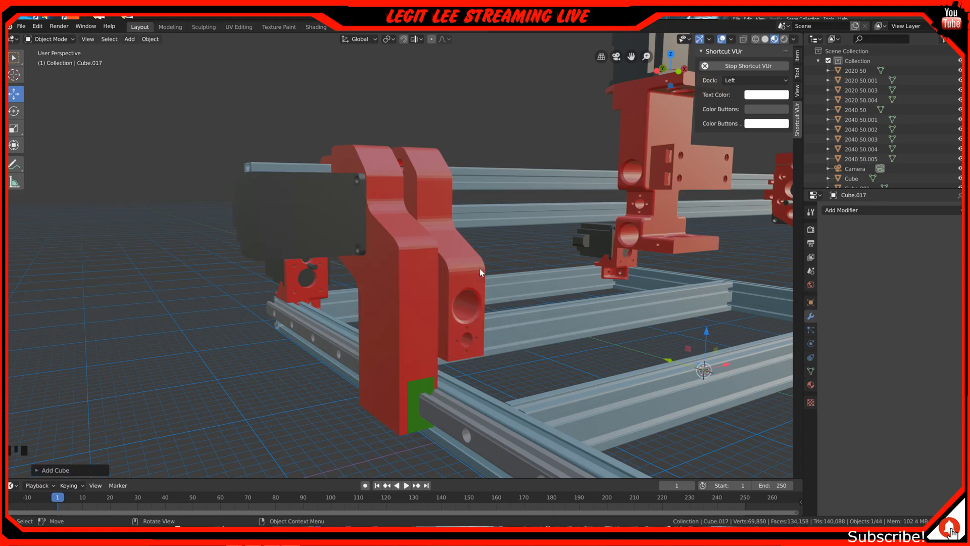
# Open the left gantry motor in Edit Mode and turn off the face normals display.
pyautogui.click(334, 231)
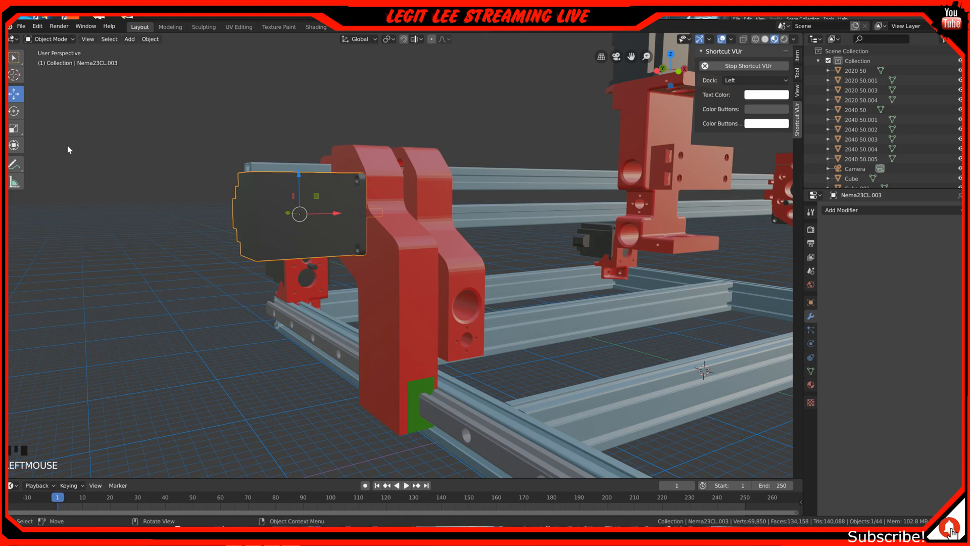
pyautogui.press('Tab')
pyautogui.moveTo(69, 150); pyautogui.dragTo(283, 182, button='middle')
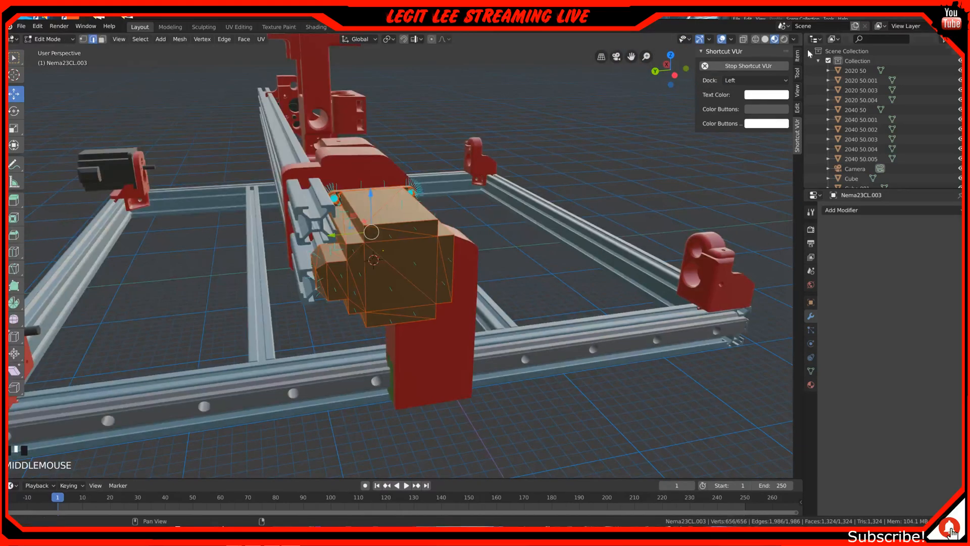
pyautogui.click(732, 39)
pyautogui.click(690, 391)
pyautogui.moveTo(498, 278); pyautogui.dragTo(325, 188, button='middle')
# Measure the motor flange's height in left orthographic view with a MeasureIt segment between its upper and lower edge vertices, and show the measurement.
pyautogui.scroll(3, 413, 237)
pyautogui.press('ctrl+KP_3')
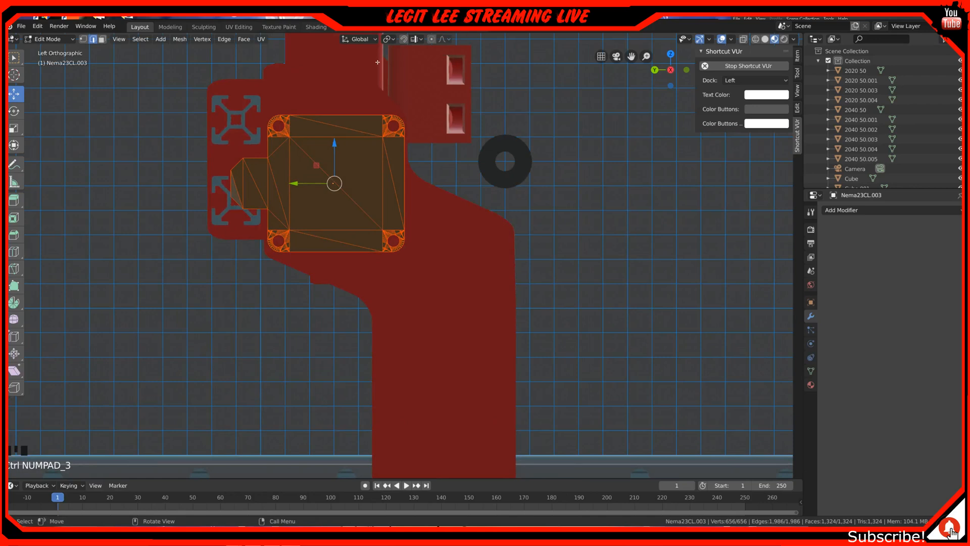
pyautogui.scroll(4, 409, 124)
pyautogui.keyDown('shift'); pyautogui.moveTo(409, 124); pyautogui.dragTo(437, 254, button='middle'); pyautogui.keyUp('shift')
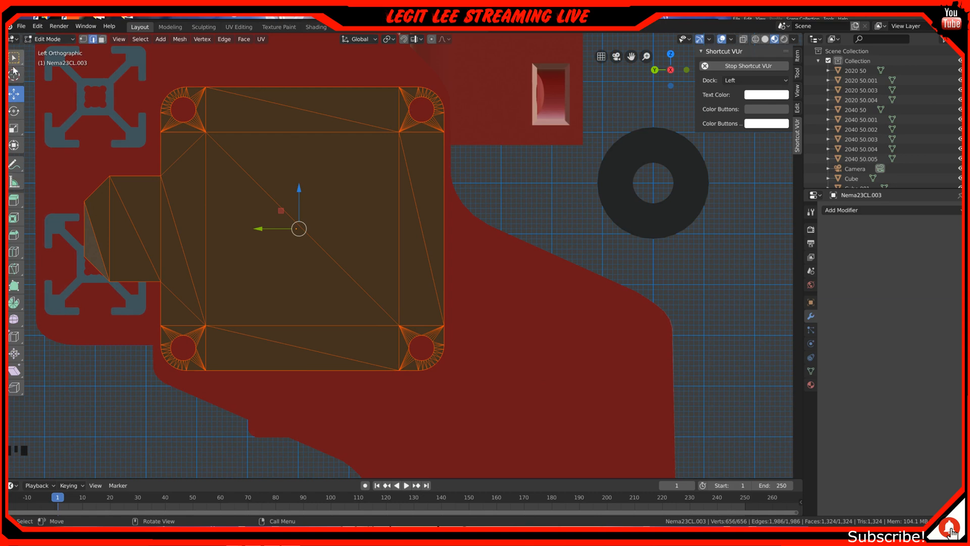
pyautogui.click(84, 39)
pyautogui.click(399, 87)
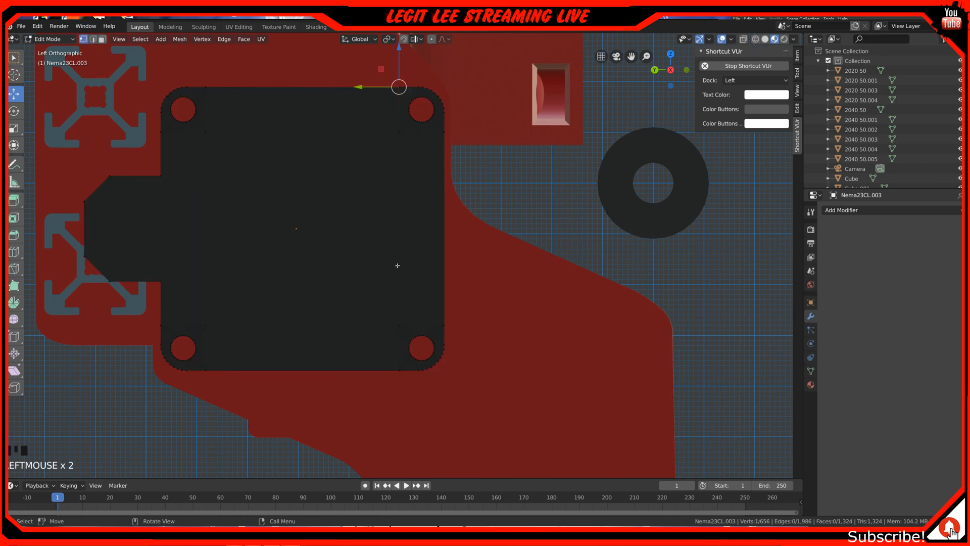
pyautogui.keyDown('shift'); pyautogui.click(399, 372); pyautogui.keyUp('shift')
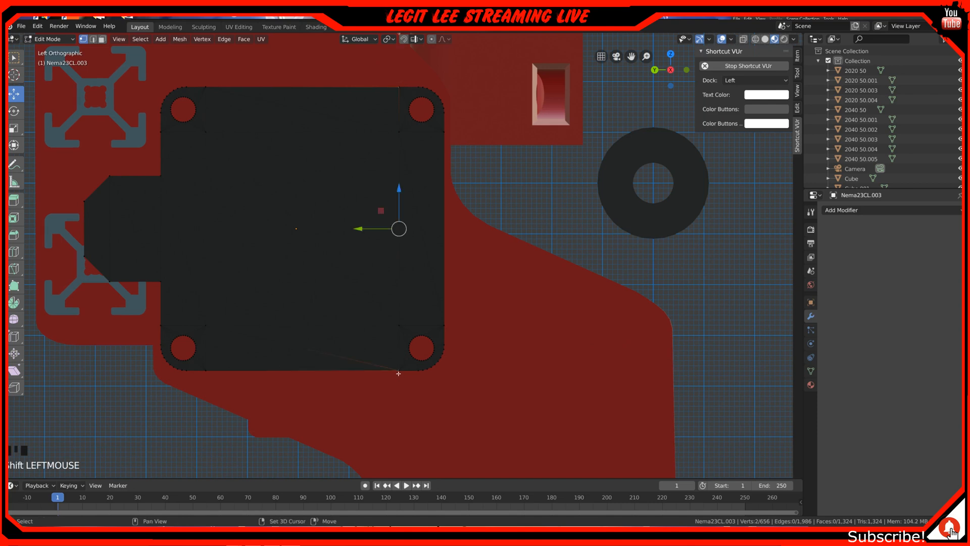
pyautogui.click(798, 92)
pyautogui.scroll(-8, 699, 429)
pyautogui.scroll(-20, 700, 431)
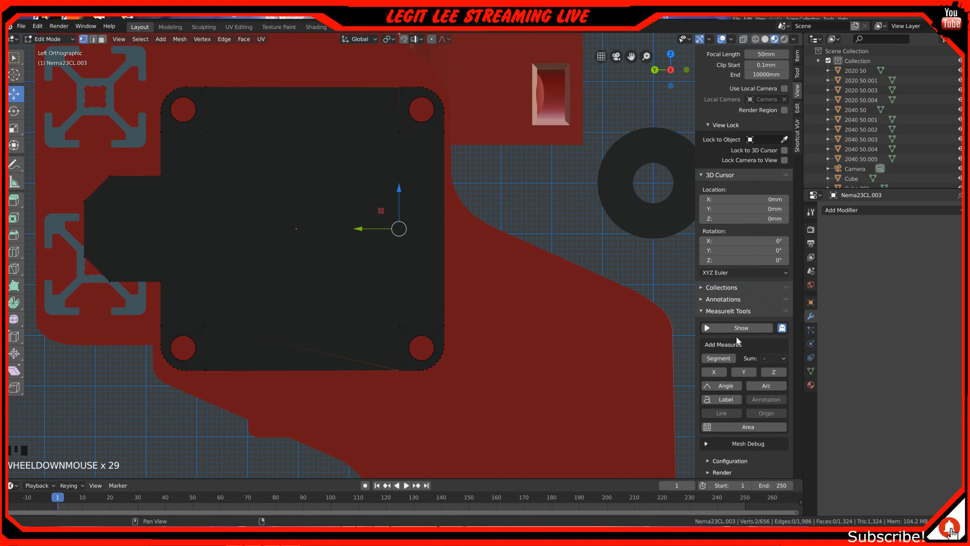
pyautogui.click(729, 359)
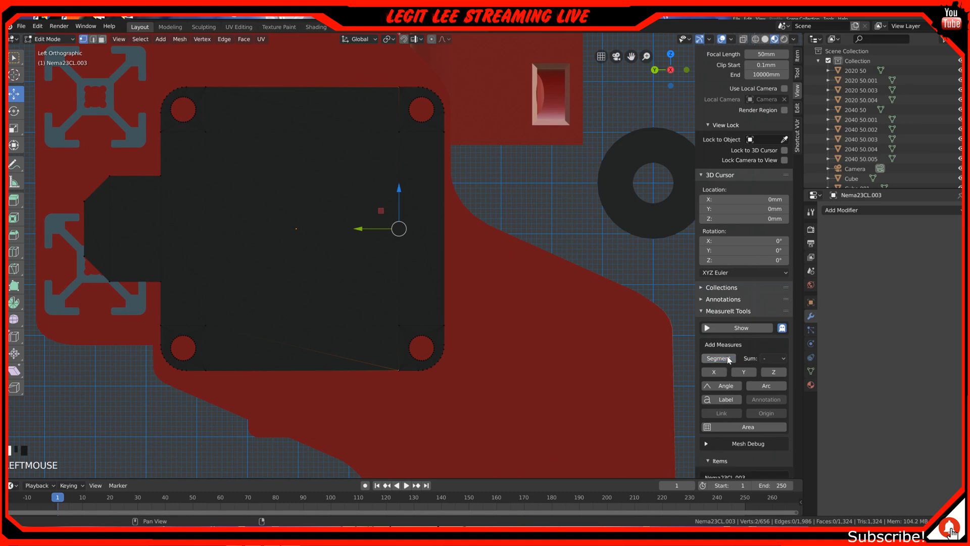
pyautogui.click(742, 328)
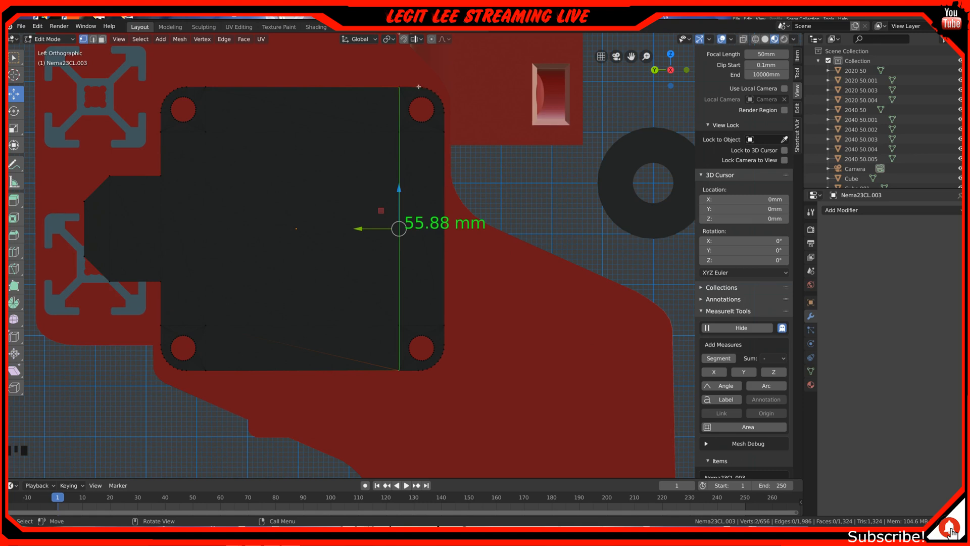
# Measure the rounded upper front corner of the motor flange with a MeasureIt arc through three of its vertices.
pyautogui.click(419, 87)
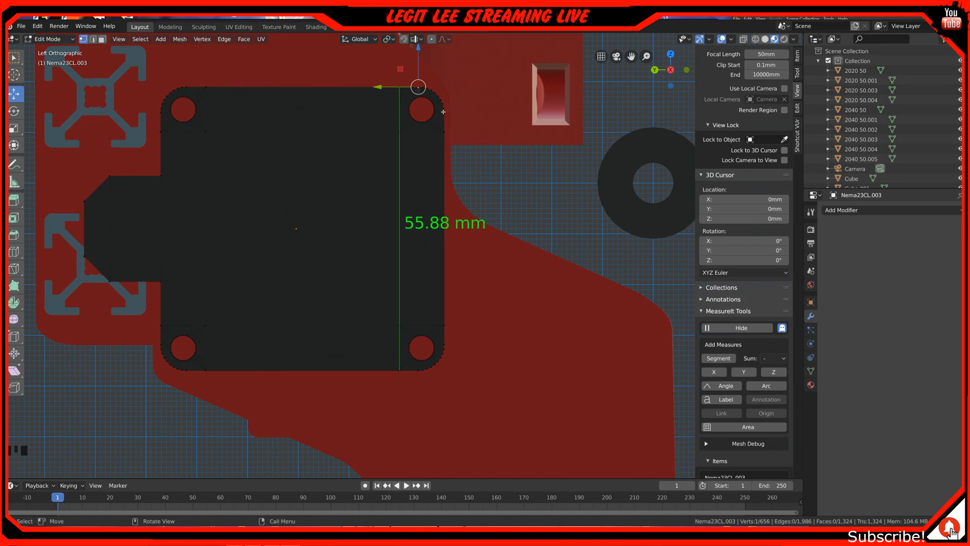
pyautogui.keyDown('shift'); pyautogui.click(445, 113); pyautogui.keyUp('shift')
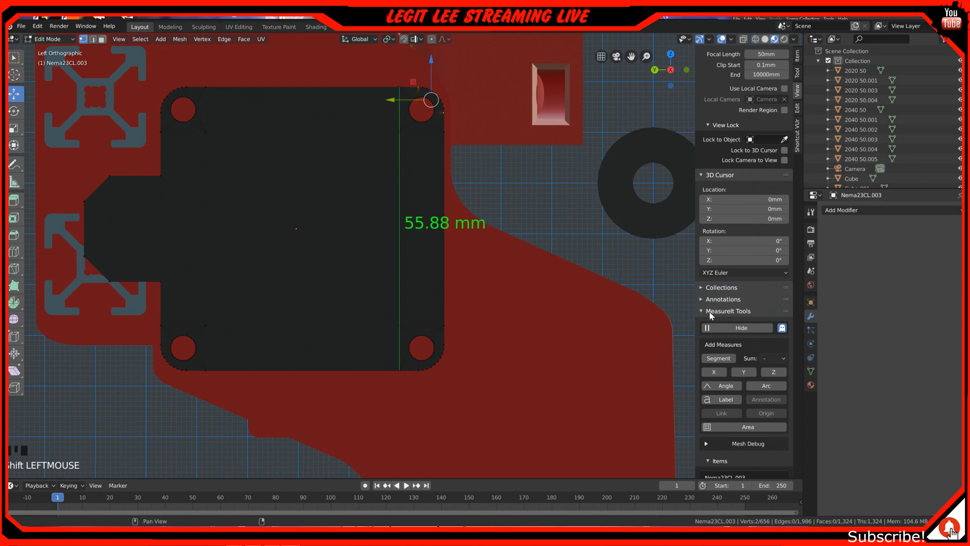
pyautogui.click(758, 386)
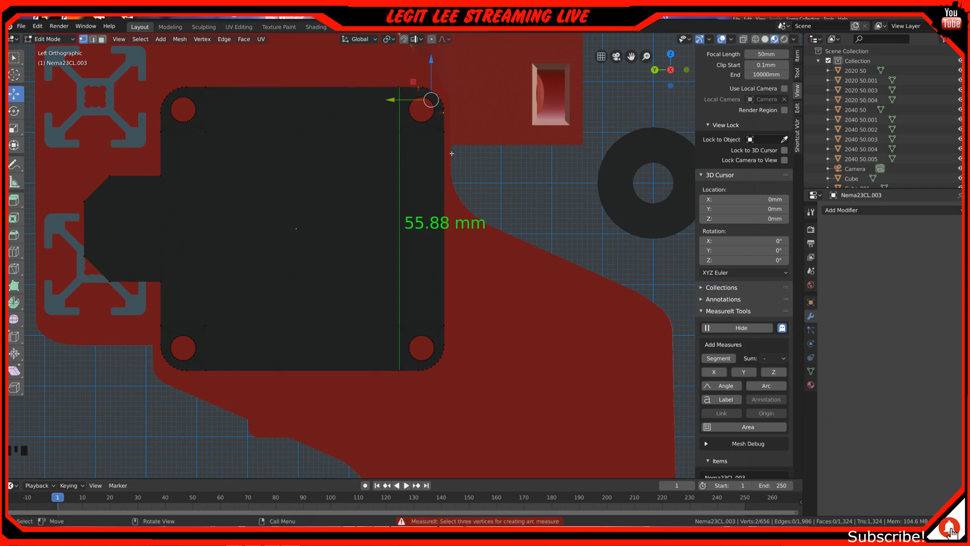
pyautogui.scroll(2, 442, 116)
pyautogui.keyDown('shift'); pyautogui.moveTo(442, 115); pyautogui.dragTo(429, 265); pyautogui.keyUp('shift')
pyautogui.keyDown('shift'); pyautogui.moveTo(429, 264); pyautogui.dragTo(426, 289, button='middle'); pyautogui.keyUp('shift')
pyautogui.keyDown('shift'); pyautogui.scroll(-1, 433, 265); pyautogui.keyUp('shift')
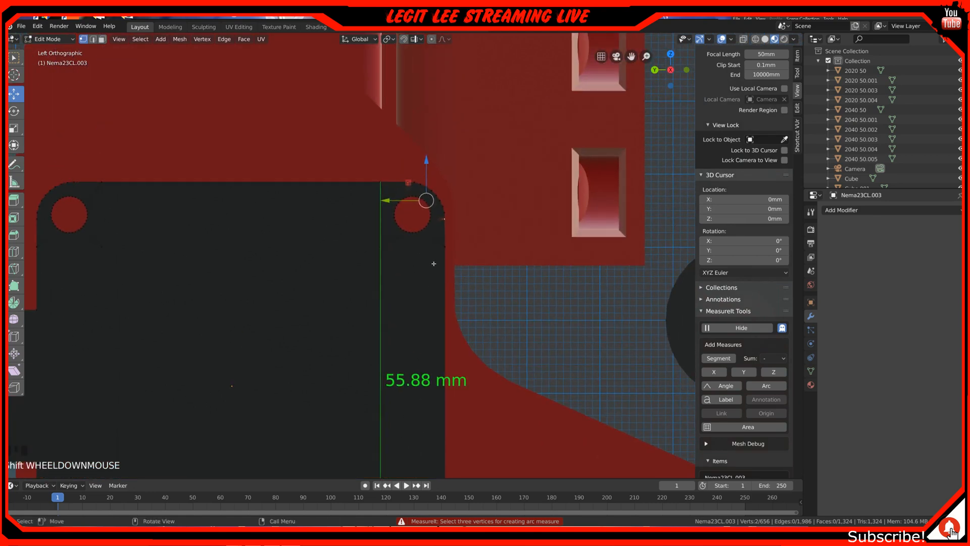
pyautogui.scroll(1, 437, 206)
pyautogui.keyDown('shift'); pyautogui.click(443, 185); pyautogui.keyUp('shift')
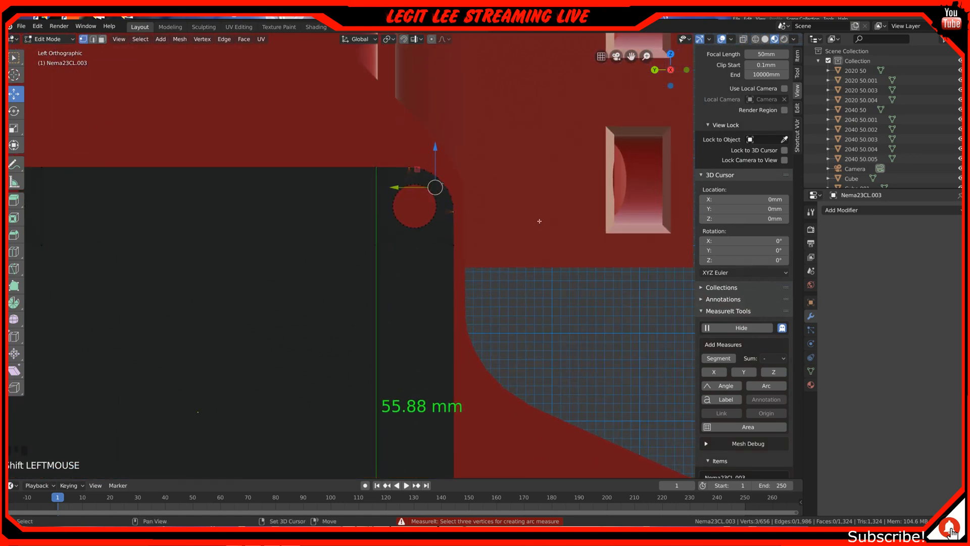
pyautogui.click(767, 386)
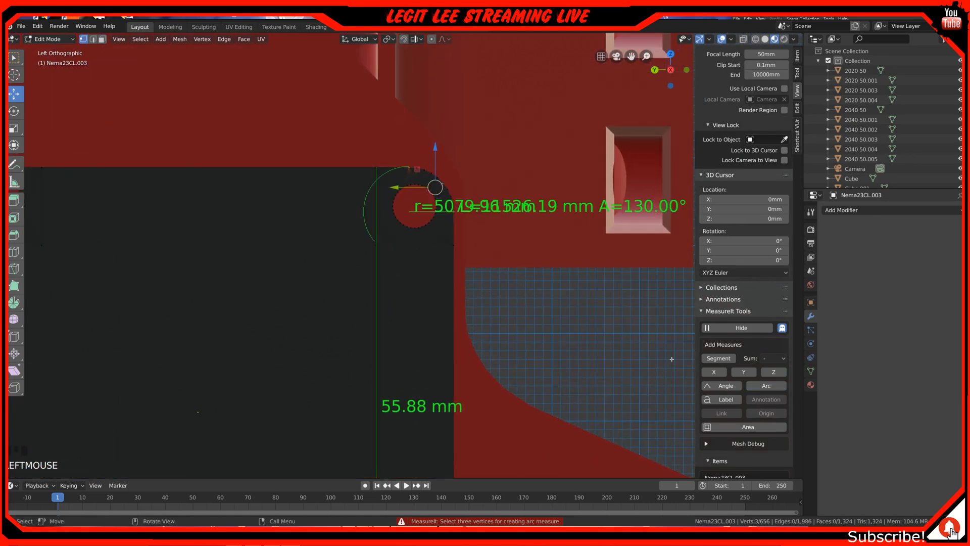
# Open the arc measurement's settings and set its text X offset to 8.
pyautogui.scroll(-1, 552, 314)
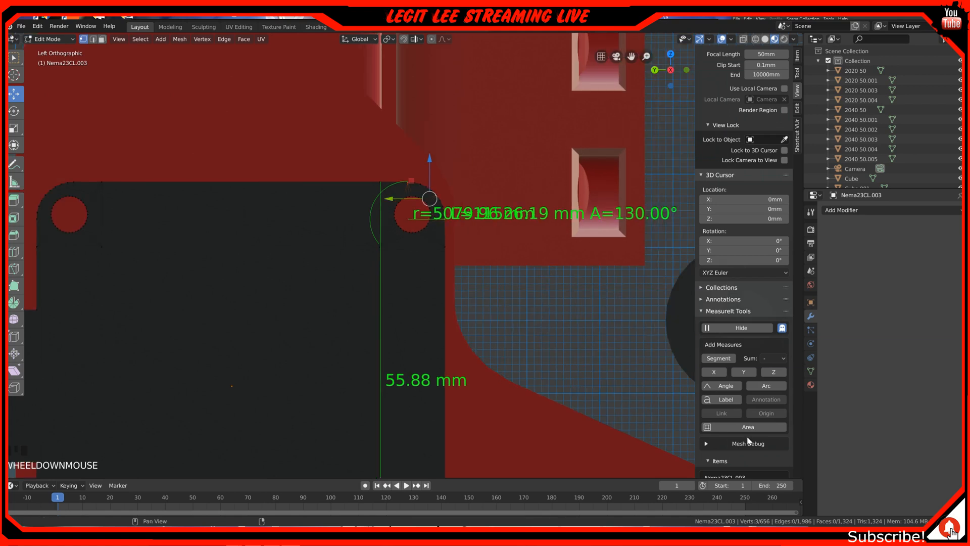
pyautogui.scroll(-4, 753, 445)
pyautogui.scroll(-16, 758, 457)
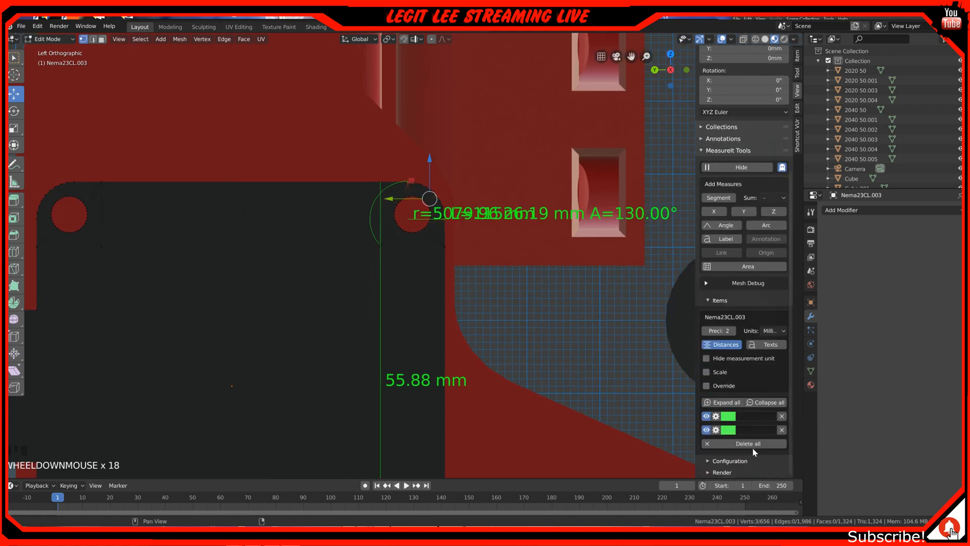
pyautogui.click(717, 430)
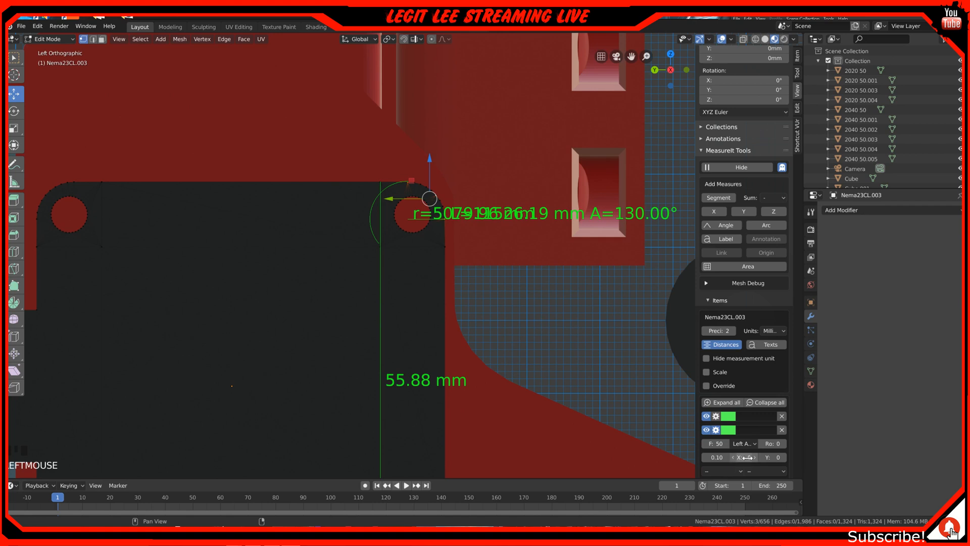
pyautogui.moveTo(749, 457)
pyautogui.mouseDown()
pyautogui.moveTo(708, 456)
pyautogui.moveTo(771, 457)
pyautogui.moveTo(731, 457)
pyautogui.mouseUp()
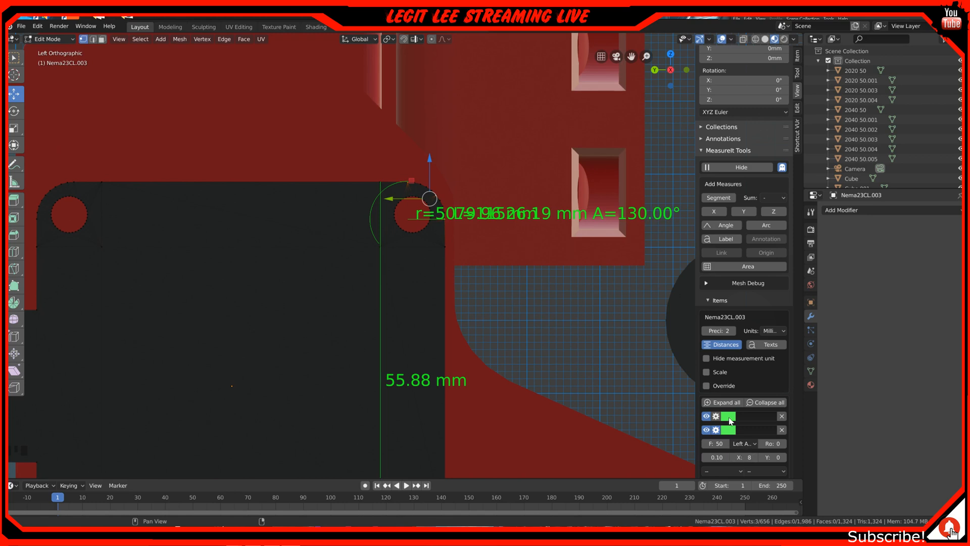
pyautogui.moveTo(527, 263); pyautogui.dragTo(517, 269, button='middle')
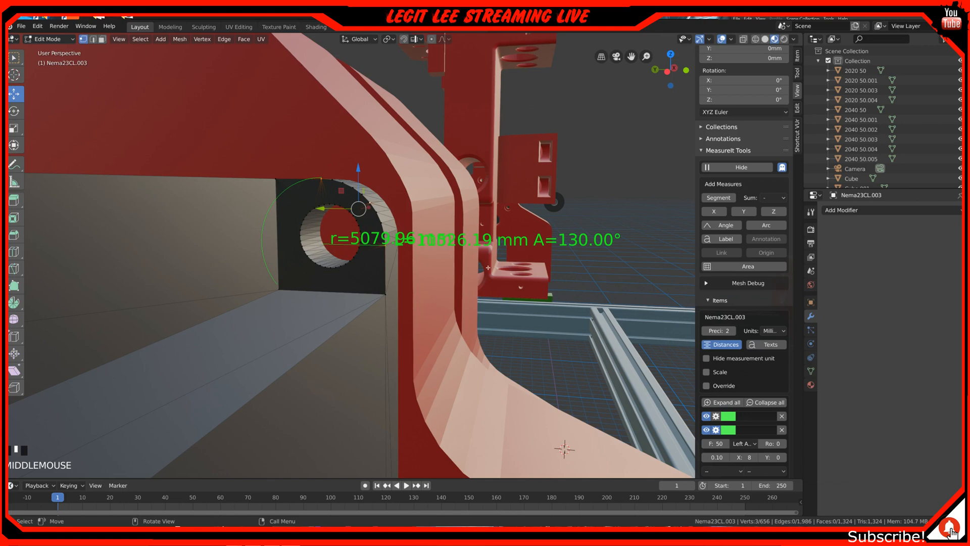
pyautogui.moveTo(461, 272); pyautogui.dragTo(469, 268, button='middle')
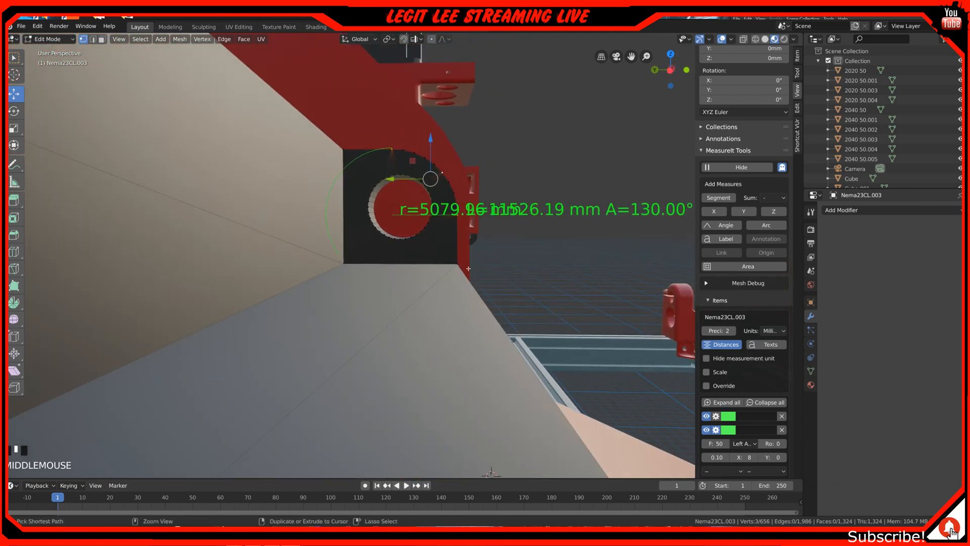
pyautogui.press('ctrl+KP_3')
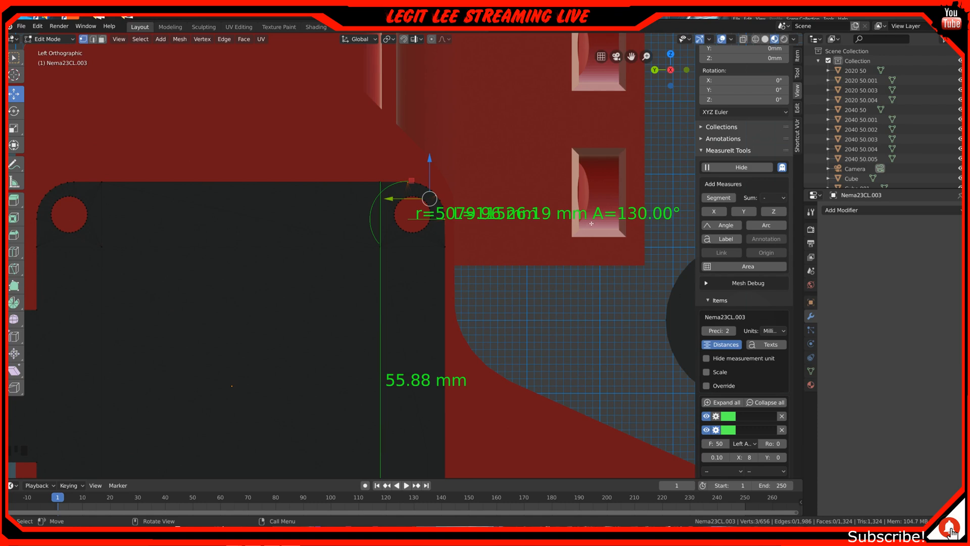
# Delete the motor's corner arc measurement and return to Object Mode.
pyautogui.click(781, 430)
pyautogui.scroll(-1, 458, 231)
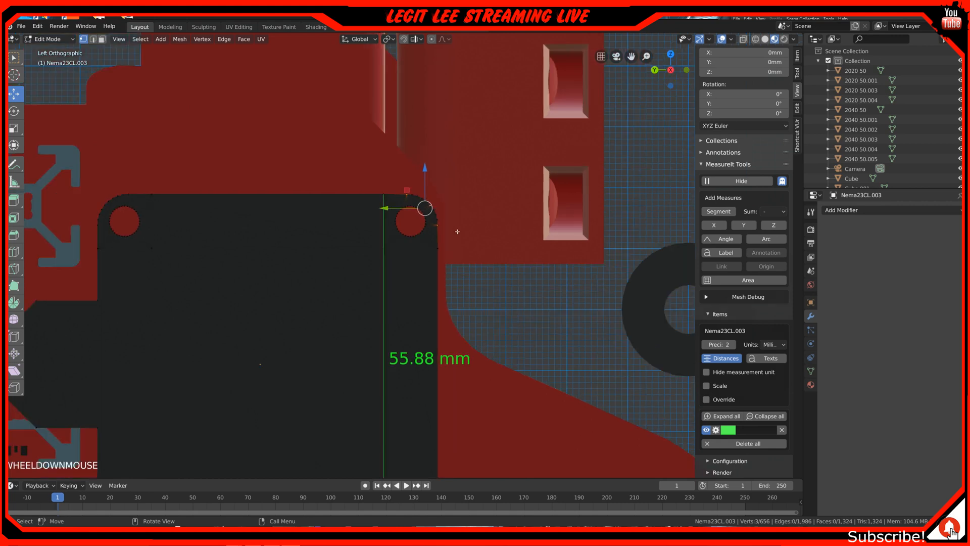
pyautogui.scroll(-2, 495, 265)
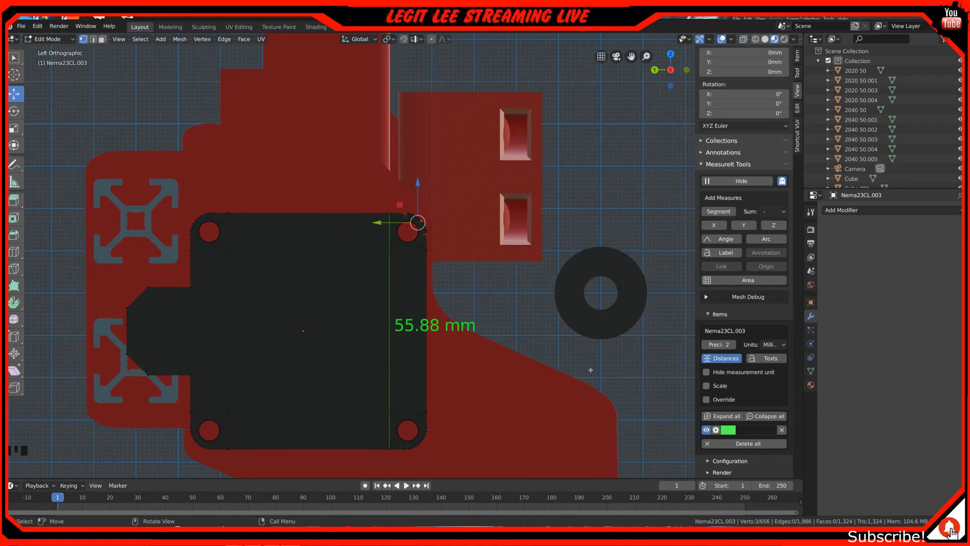
pyautogui.press('Tab')
# Select the small cube at the world origin and set its X dimension to 55.8 mm.
pyautogui.moveTo(605, 371); pyautogui.dragTo(441, 286, button='middle')
pyautogui.scroll(-3, 579, 359)
pyautogui.scroll(3, 526, 296)
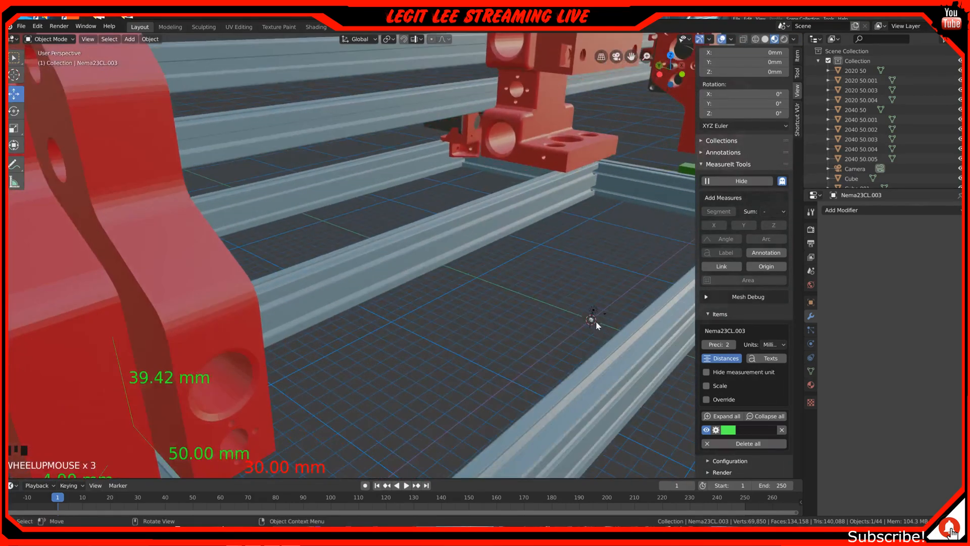
pyautogui.click(593, 320)
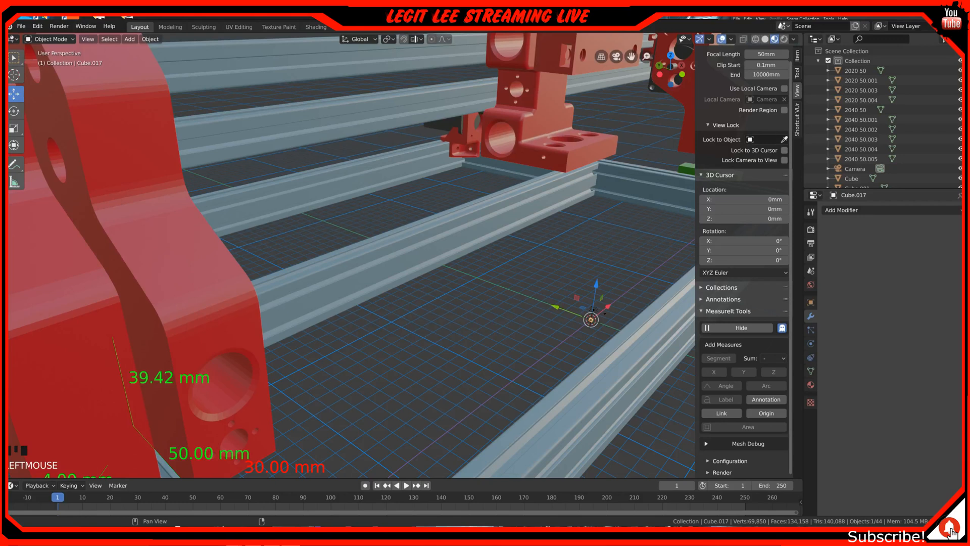
pyautogui.click(797, 55)
pyautogui.click(776, 207)
pyautogui.write('55.8')
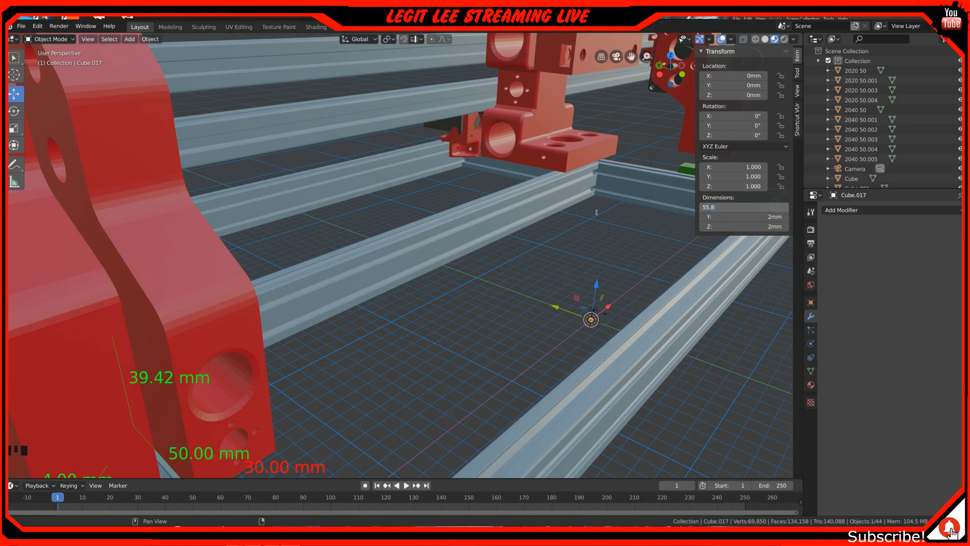
pyautogui.press('Return')
# Set both the X and Y dimensions of the cube to 56 mm.
pyautogui.scroll(-1, 347, 347)
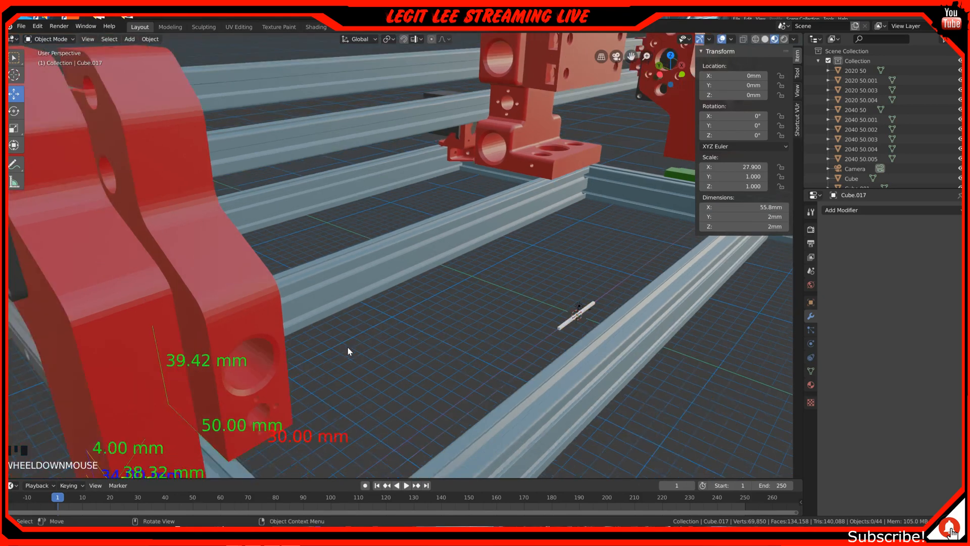
pyautogui.scroll(-3, 347, 347)
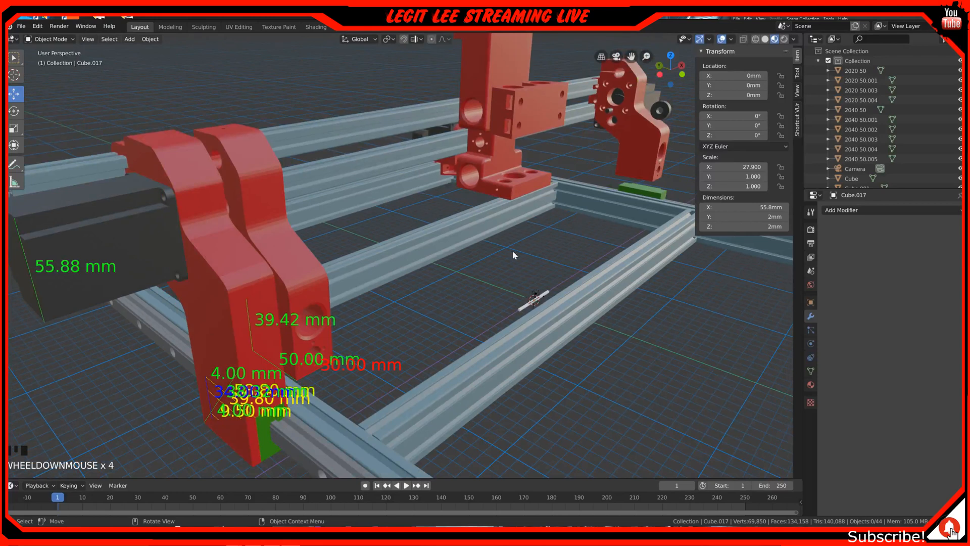
pyautogui.click(771, 207)
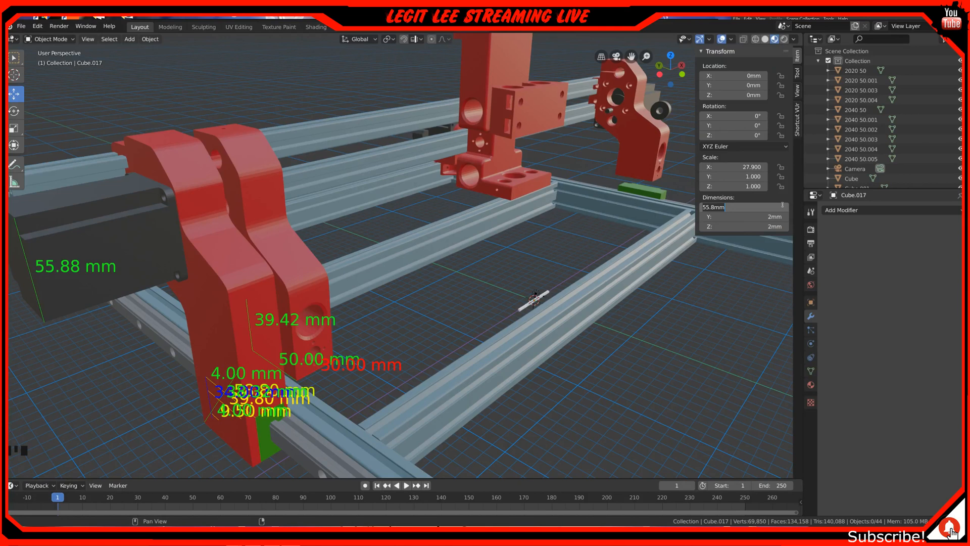
pyautogui.write('56')
pyautogui.press('Tab')
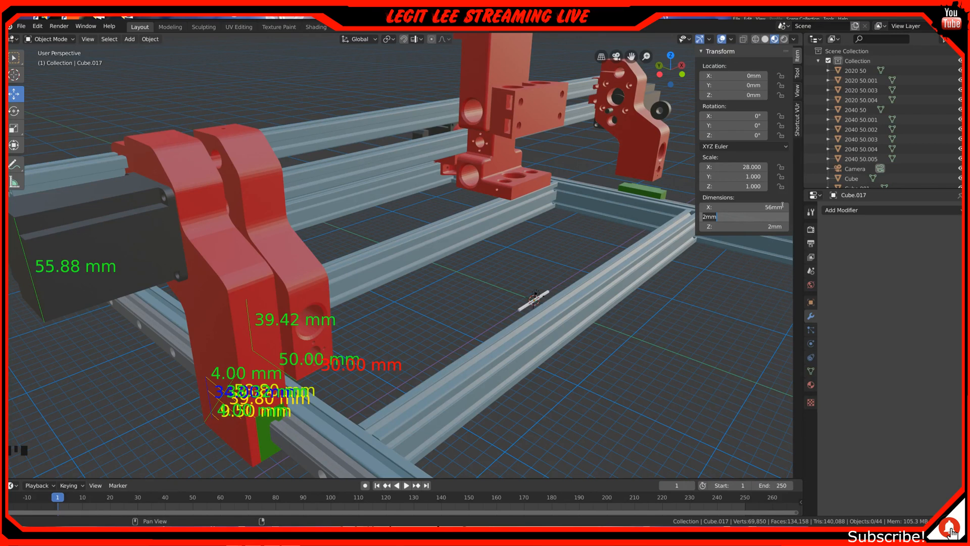
pyautogui.write('5')
pyautogui.press('Return')
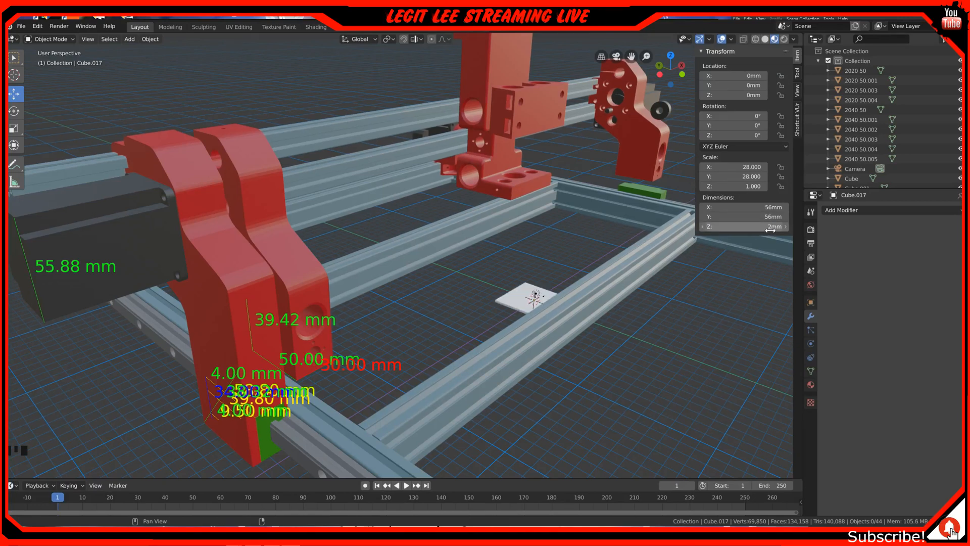
# Set the cube's Z dimension to 10 mm.
pyautogui.click(770, 227)
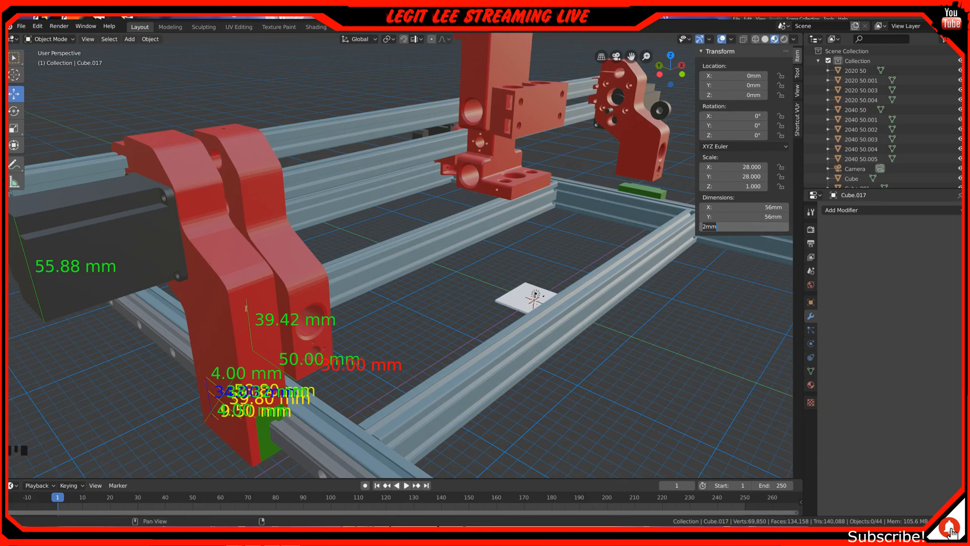
pyautogui.write('1')
pyautogui.press('BackSpace')
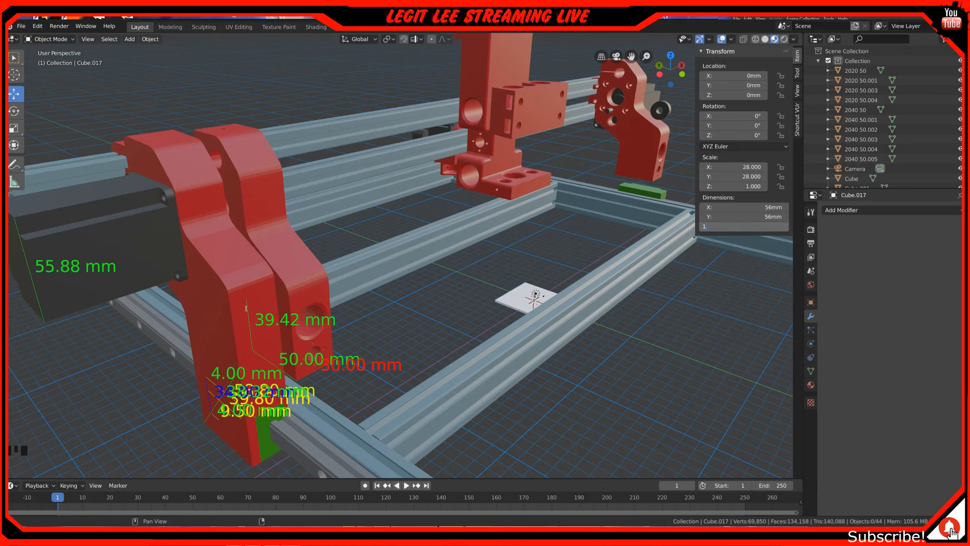
pyautogui.write('10')
pyautogui.press('Return')
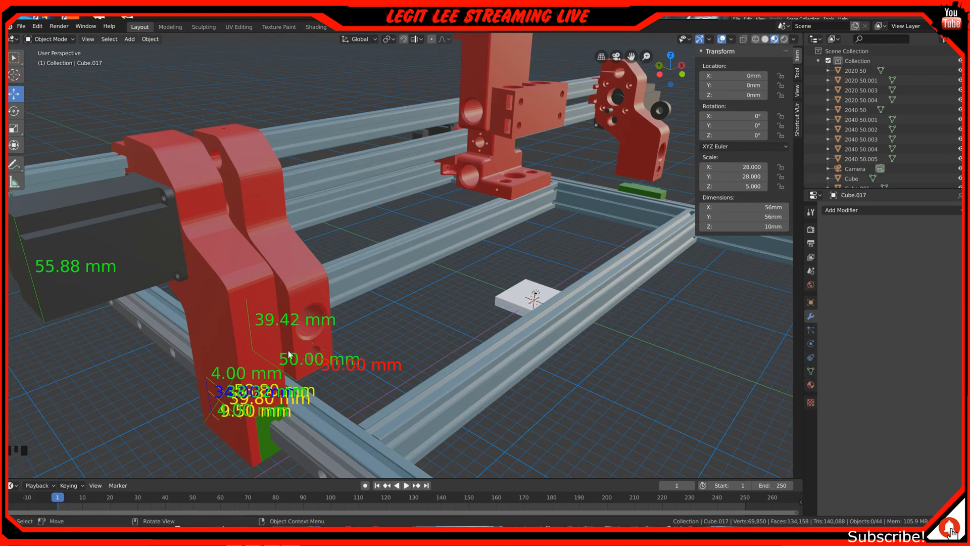
# Select the left gantry side plate in front orthographic view and show its MeasureIt items.
pyautogui.click(392, 328)
pyautogui.press('KP_1')
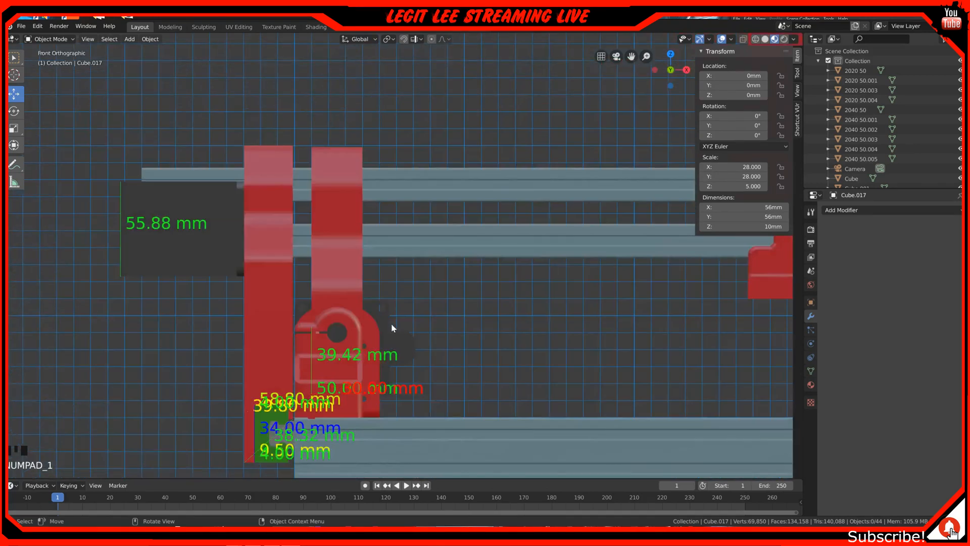
pyautogui.scroll(1, 650, 230)
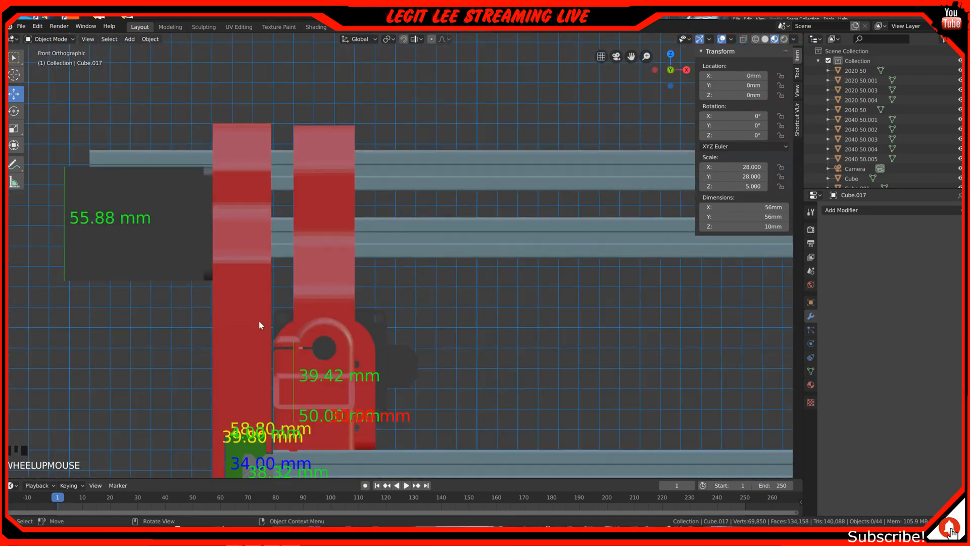
pyautogui.click(263, 325)
pyautogui.scroll(-1, 268, 327)
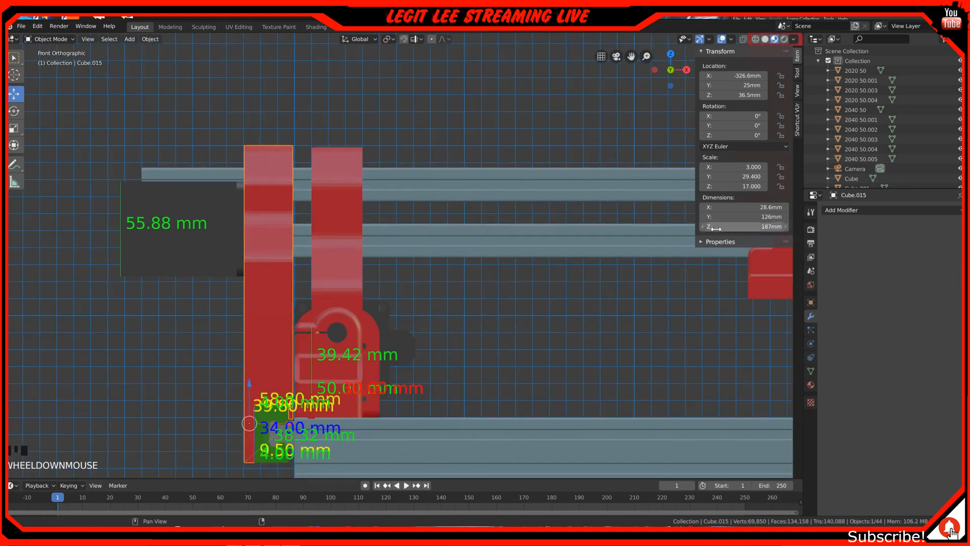
pyautogui.click(799, 91)
pyautogui.scroll(-20, 733, 397)
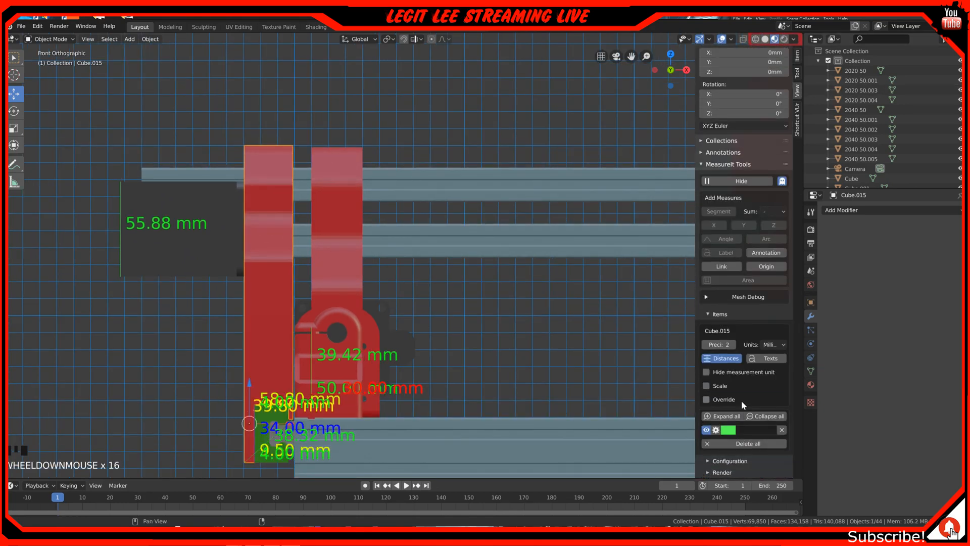
# Measure the side plate's width in Edit Mode with a MeasureIt segment between two opposite front-edge vertices, then return to Object Mode.
pyautogui.keyDown('shift'); pyautogui.moveTo(319, 389); pyautogui.dragTo(403, 222, button='middle'); pyautogui.keyUp('shift')
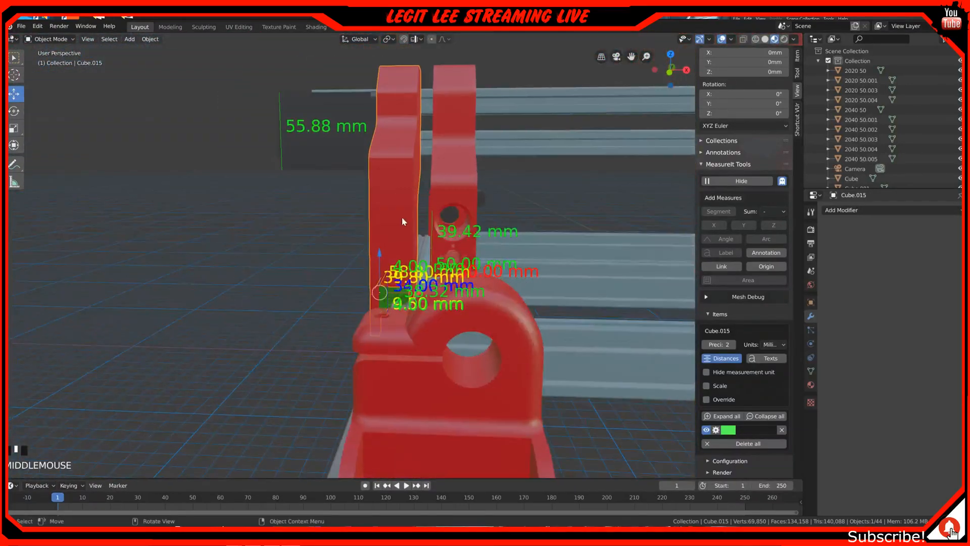
pyautogui.press('Tab')
pyautogui.click(370, 206)
pyautogui.scroll(4, 425, 166)
pyautogui.keyDown('shift'); pyautogui.click(425, 166); pyautogui.keyUp('shift')
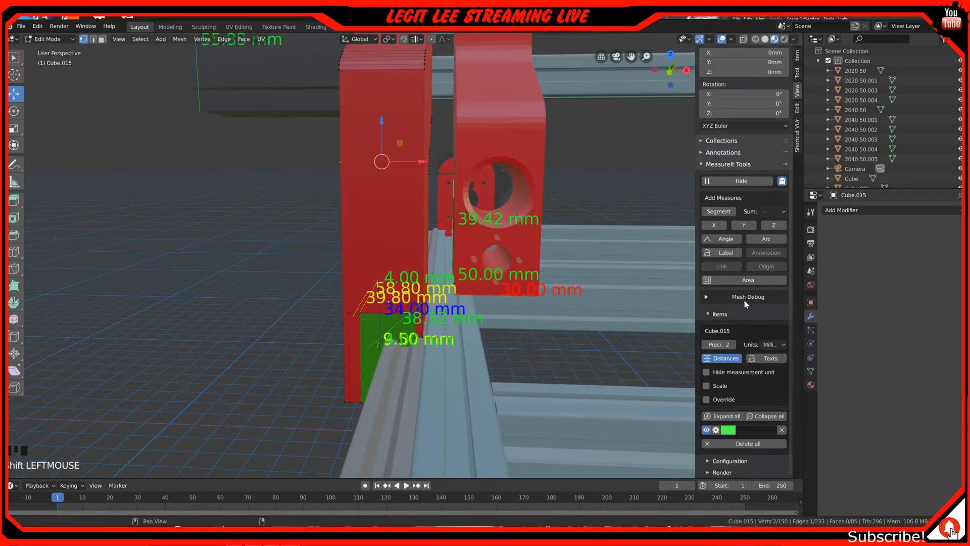
pyautogui.scroll(-20, 729, 384)
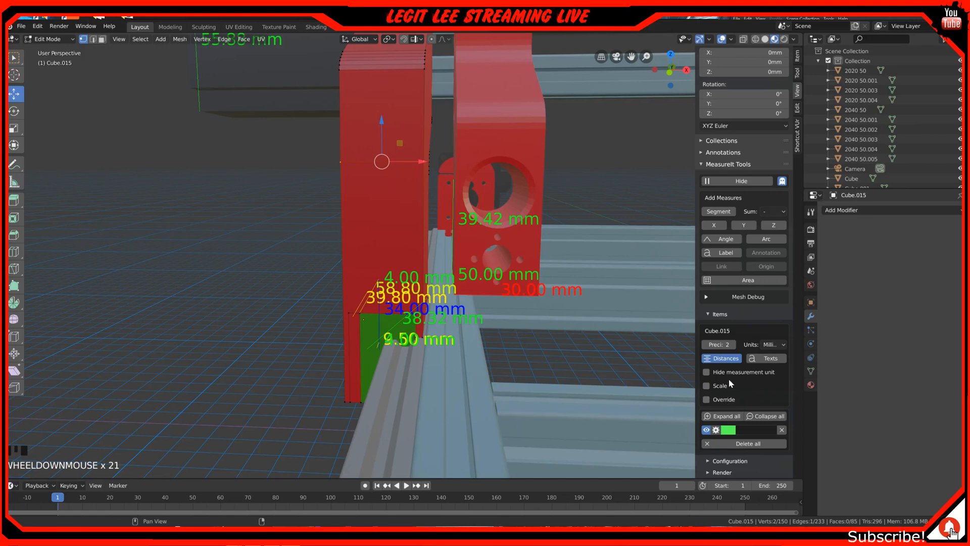
pyautogui.click(719, 212)
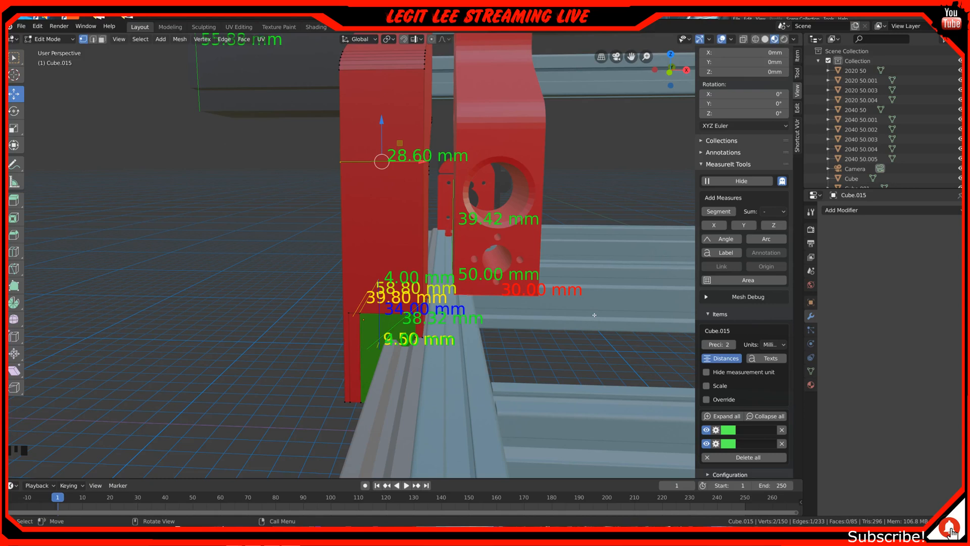
pyautogui.moveTo(594, 315); pyautogui.dragTo(600, 315, button='middle')
pyautogui.press('Tab')
# Reselect the flat square block at the world origin and set its Z dimension to 18 mm.
pyautogui.scroll(-3, 625, 305)
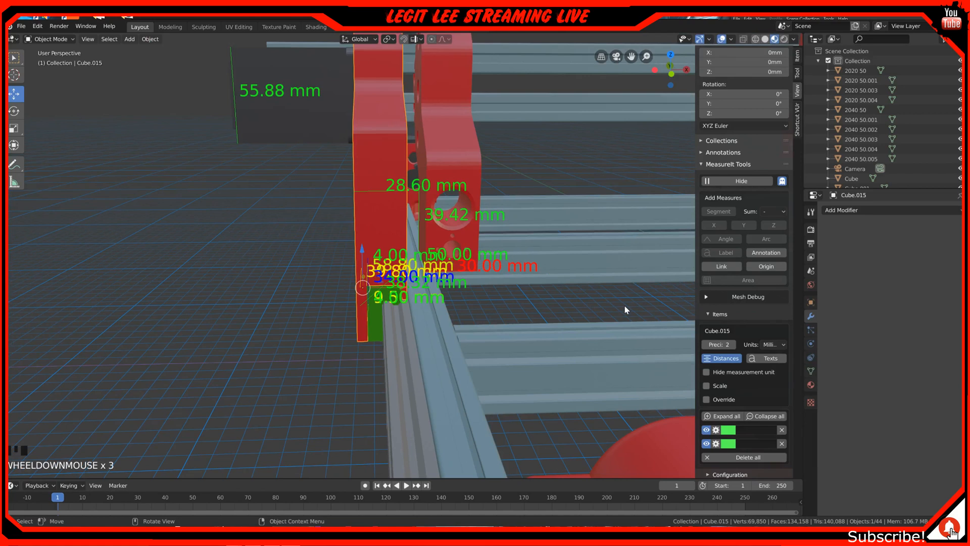
pyautogui.scroll(-2, 625, 305)
pyautogui.scroll(1, 739, 112)
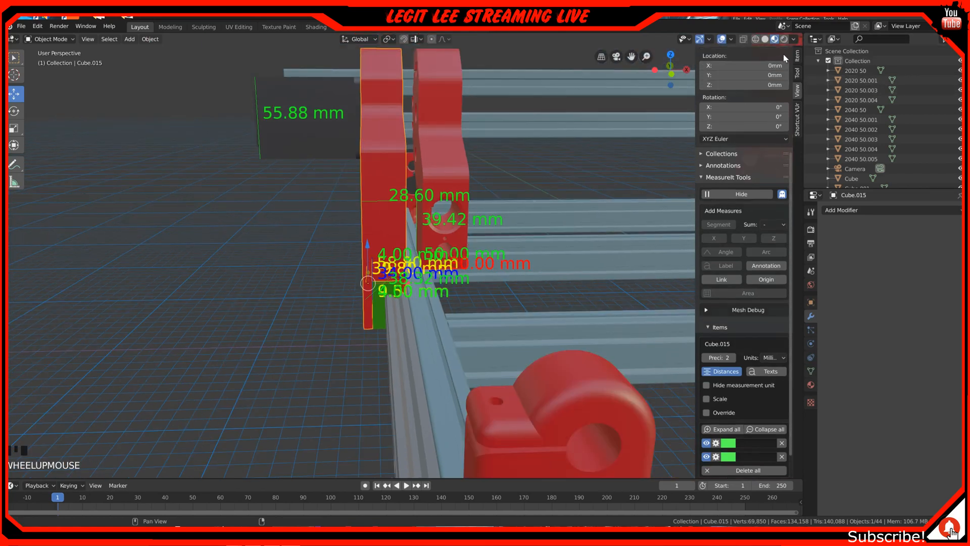
pyautogui.click(798, 54)
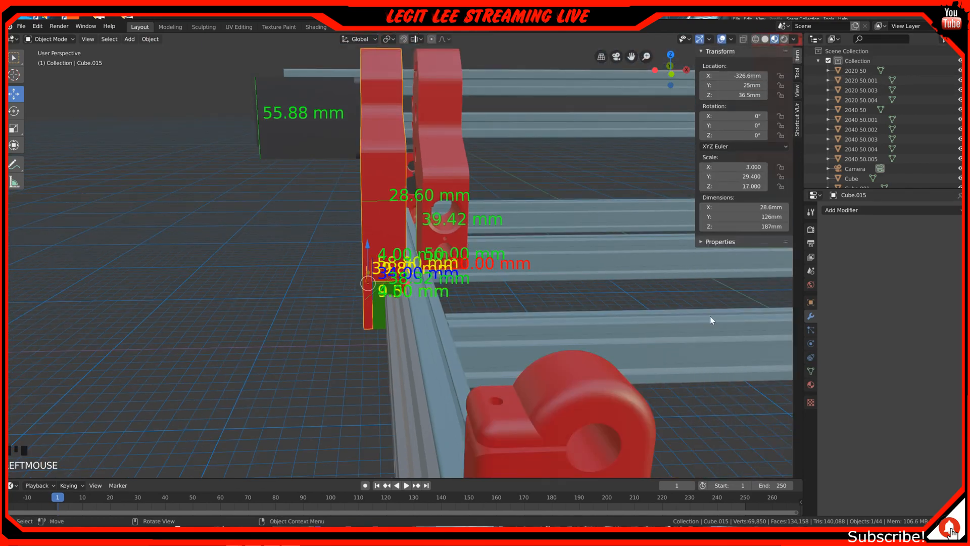
pyautogui.moveTo(710, 317)
pyautogui.mouseDown(button='middle')
pyautogui.moveTo(617, 310)
pyautogui.moveTo(729, 310)
pyautogui.mouseUp(button='middle')
pyautogui.scroll(3, 685, 261)
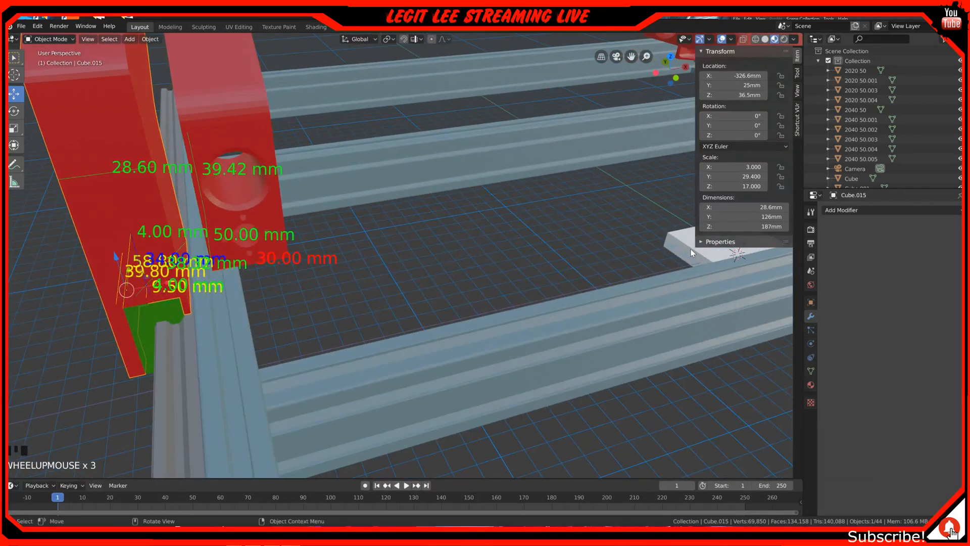
pyautogui.click(691, 252)
pyautogui.scroll(-2, 392, 274)
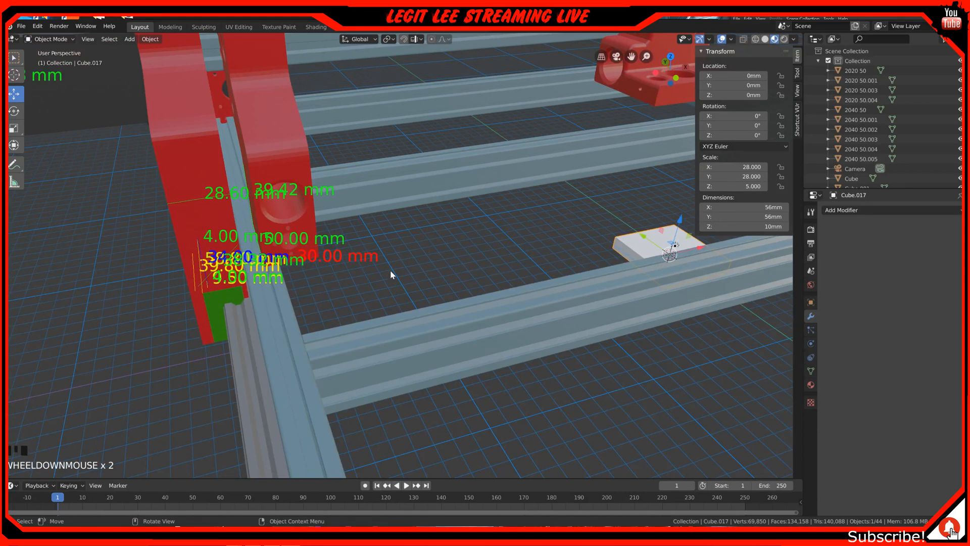
pyautogui.scroll(-2, 390, 275)
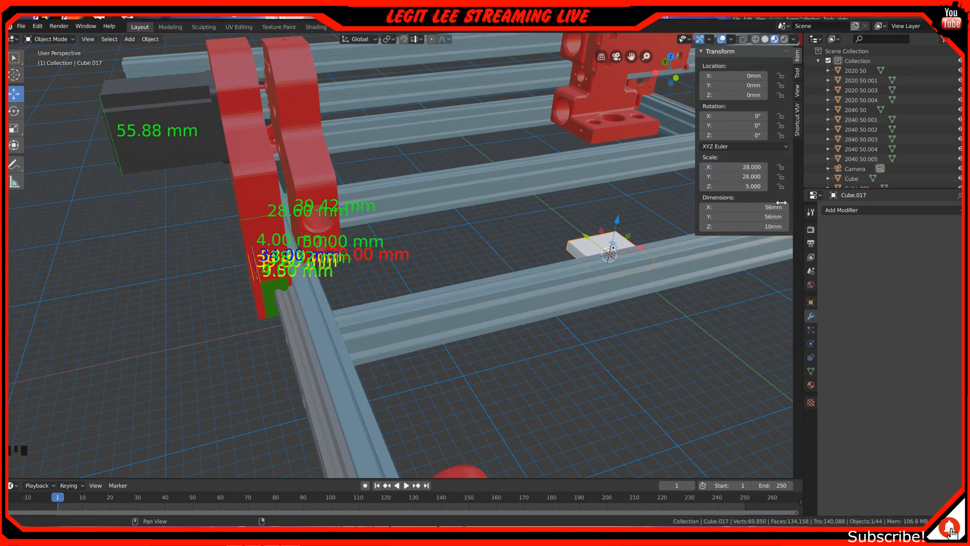
pyautogui.click(774, 226)
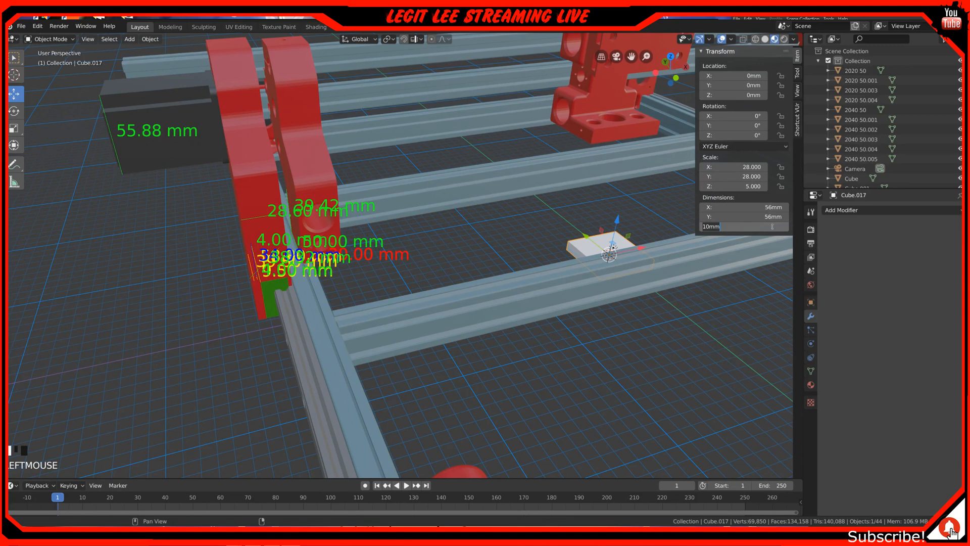
pyautogui.write('18')
pyautogui.press('Return')
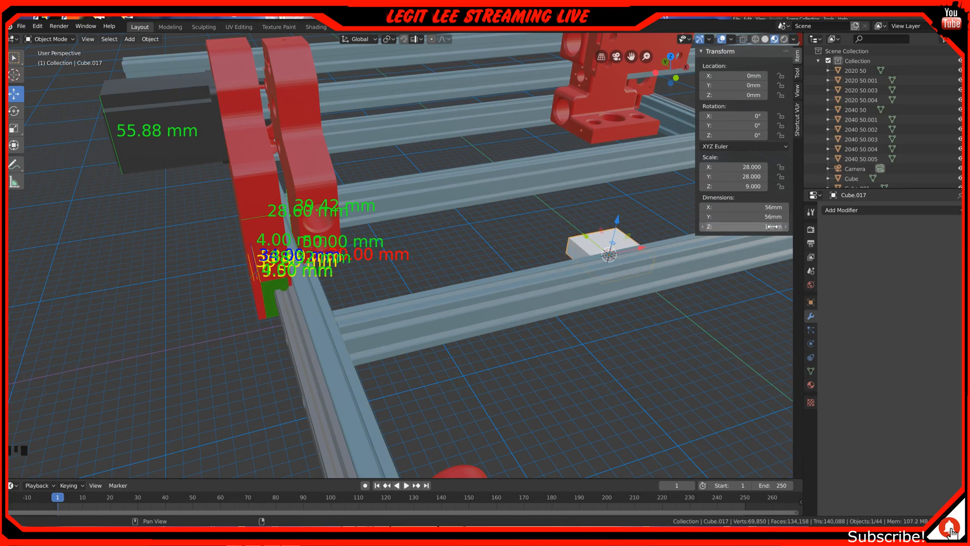
# Select the left gantry motor and open it in Edit Mode in left orthographic view.
pyautogui.moveTo(635, 306); pyautogui.dragTo(163, 204, button='middle')
pyautogui.click(160, 218)
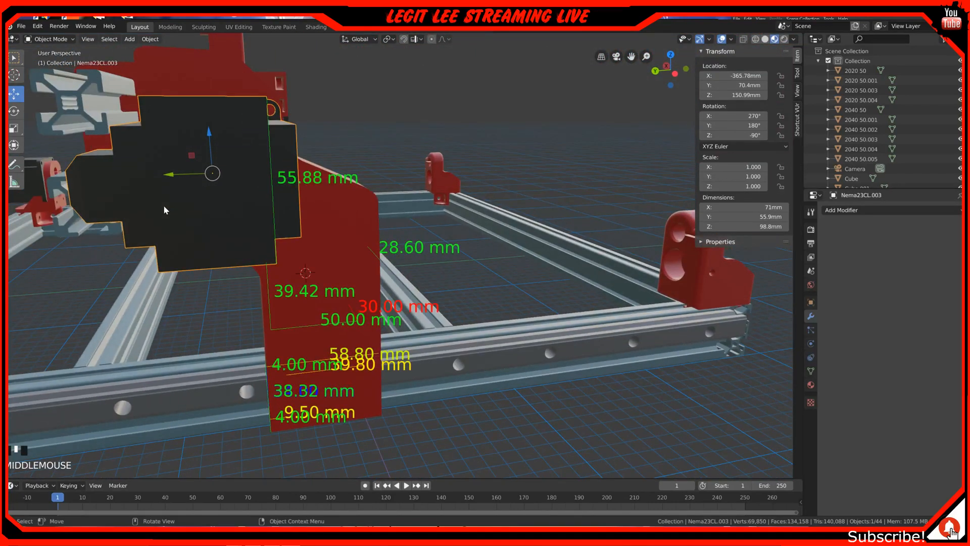
pyautogui.scroll(2, 202, 177)
pyautogui.scroll(-2, 203, 176)
pyautogui.scroll(-1, 202, 174)
pyautogui.moveTo(203, 174); pyautogui.dragTo(240, 186, button='middle')
pyautogui.press('Tab')
pyautogui.scroll(1, 240, 186)
pyautogui.press('ctrl+KP_3')
pyautogui.keyDown('shift'); pyautogui.moveTo(205, 117); pyautogui.dragTo(312, 211, button='middle'); pyautogui.keyUp('shift')
pyautogui.scroll(6, 540, 149)
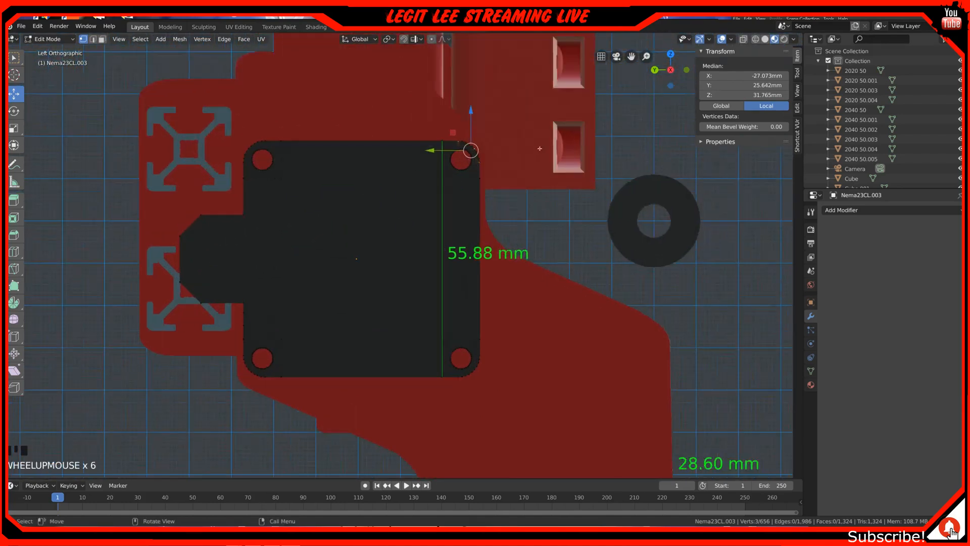
# Examine the motor flange's rounded upper front corner by selecting its arc vertices one by one, plus the neighbouring vertices on the straight edges.
pyautogui.scroll(5, 539, 148)
pyautogui.keyDown('shift'); pyautogui.moveTo(539, 145); pyautogui.dragTo(372, 368, button='middle'); pyautogui.keyUp('shift')
pyautogui.scroll(4, 369, 353)
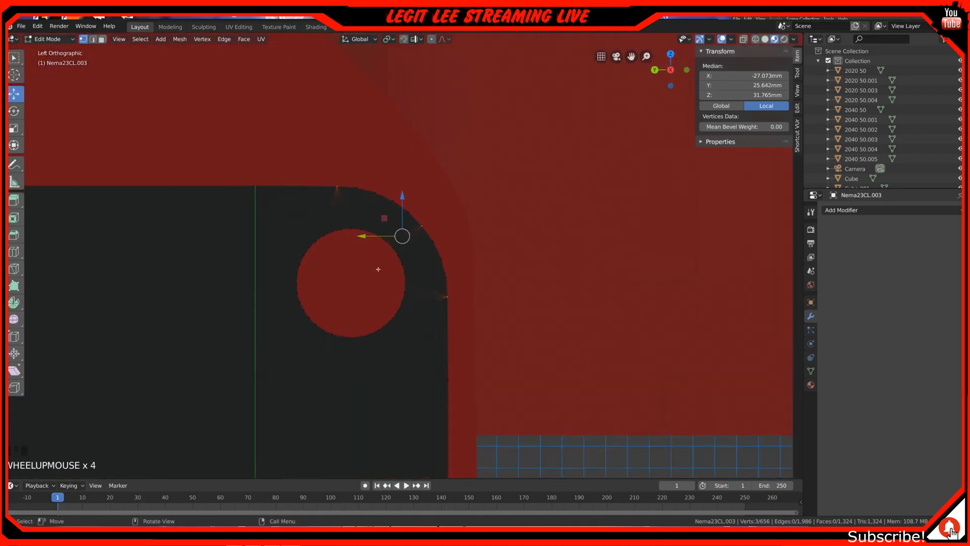
pyautogui.scroll(1, 378, 269)
pyautogui.click(326, 170)
pyautogui.click(364, 177)
pyautogui.click(369, 178)
pyautogui.click(390, 190)
pyautogui.click(409, 202)
pyautogui.click(428, 219)
pyautogui.click(439, 236)
pyautogui.click(450, 258)
pyautogui.click(455, 281)
pyautogui.click(457, 304)
pyautogui.scroll(-2, 501, 293)
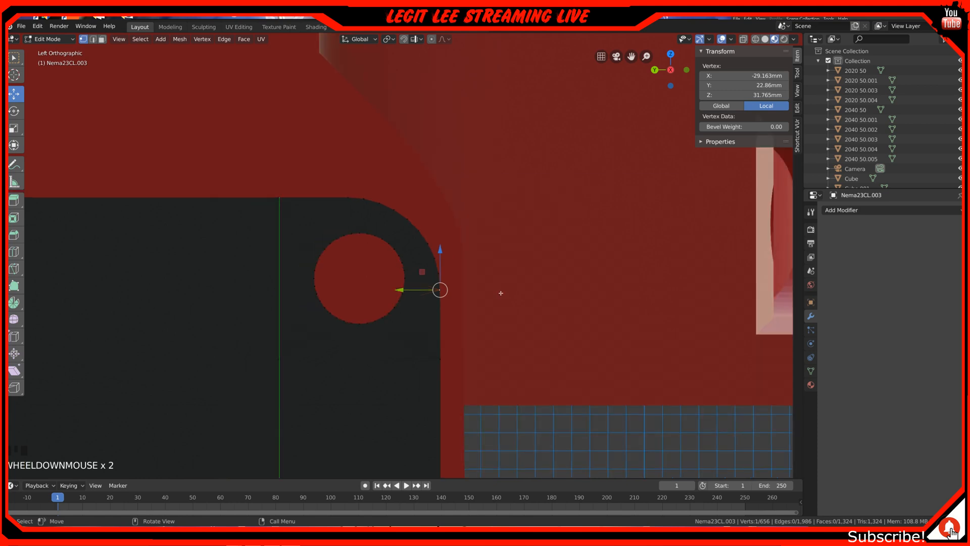
pyautogui.click(440, 359)
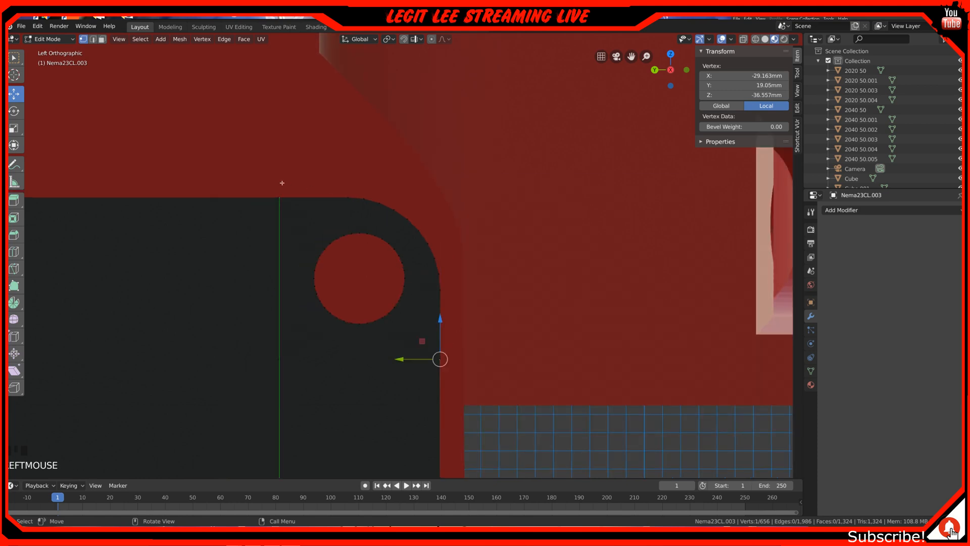
pyautogui.click(278, 197)
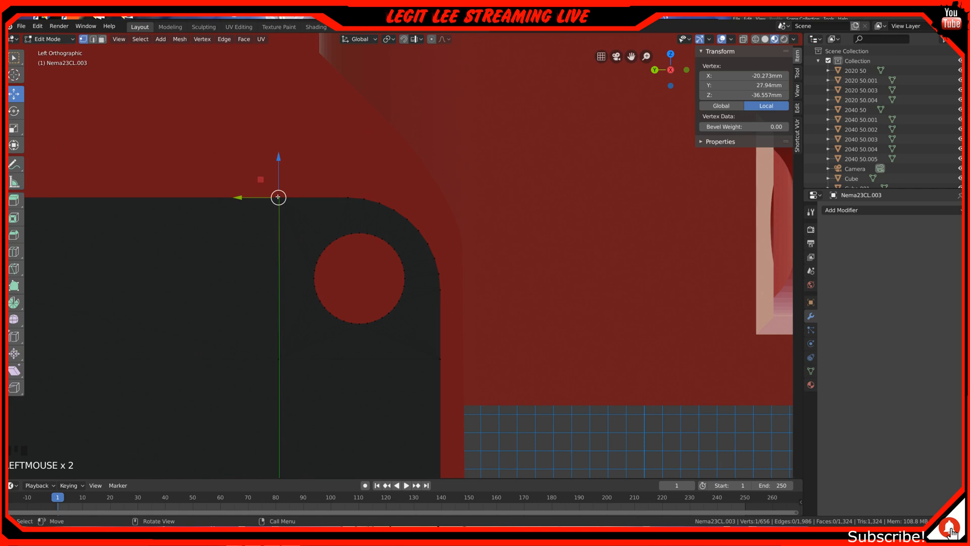
# Examine the left gantry motor's flange from the left, right and front, then return it to Object Mode.
pyautogui.scroll(-4, 393, 262)
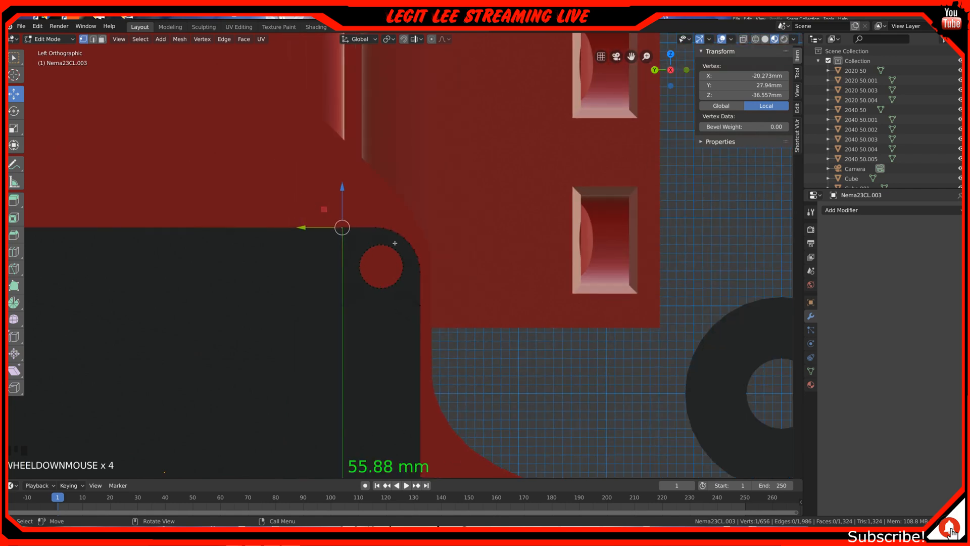
pyautogui.keyDown('shift'); pyautogui.moveTo(521, 371); pyautogui.dragTo(433, 318, button='middle'); pyautogui.keyUp('shift')
pyautogui.scroll(-5, 440, 313)
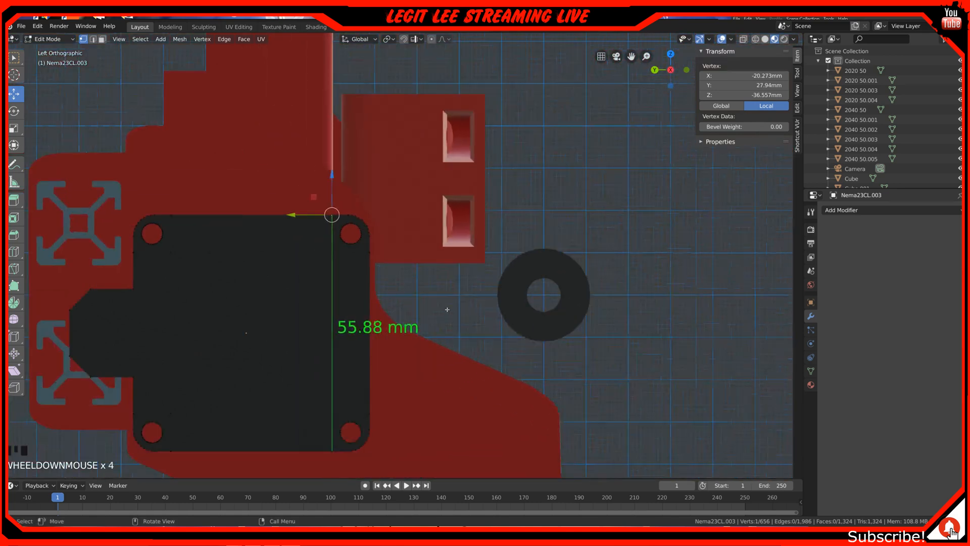
pyautogui.keyDown('shift'); pyautogui.moveTo(551, 320); pyautogui.dragTo(515, 311, button='middle'); pyautogui.keyUp('shift')
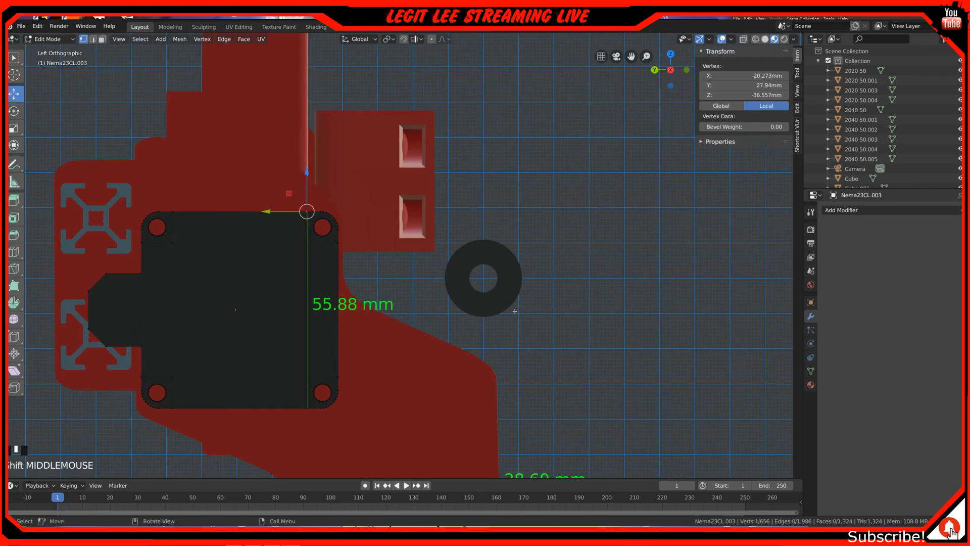
pyautogui.press('KP_3')
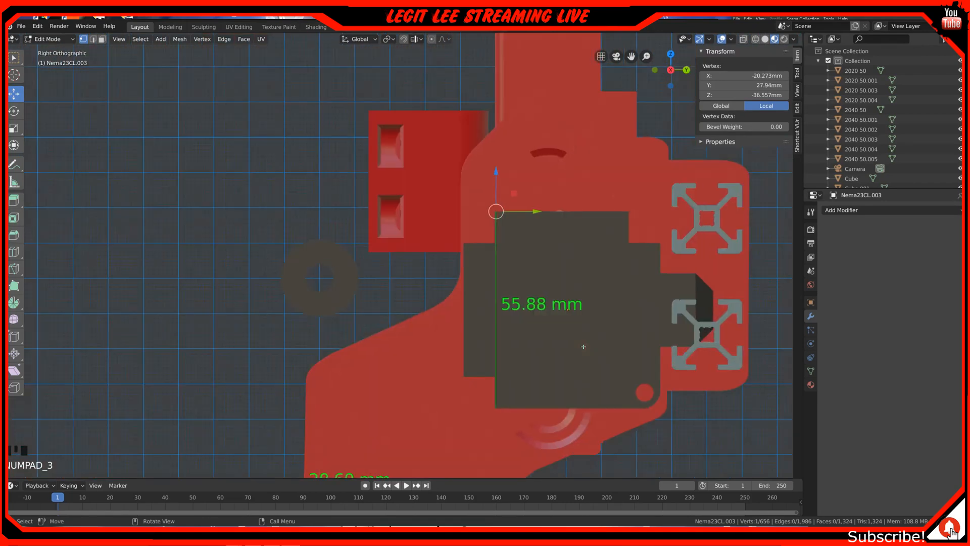
pyautogui.press('KP_1')
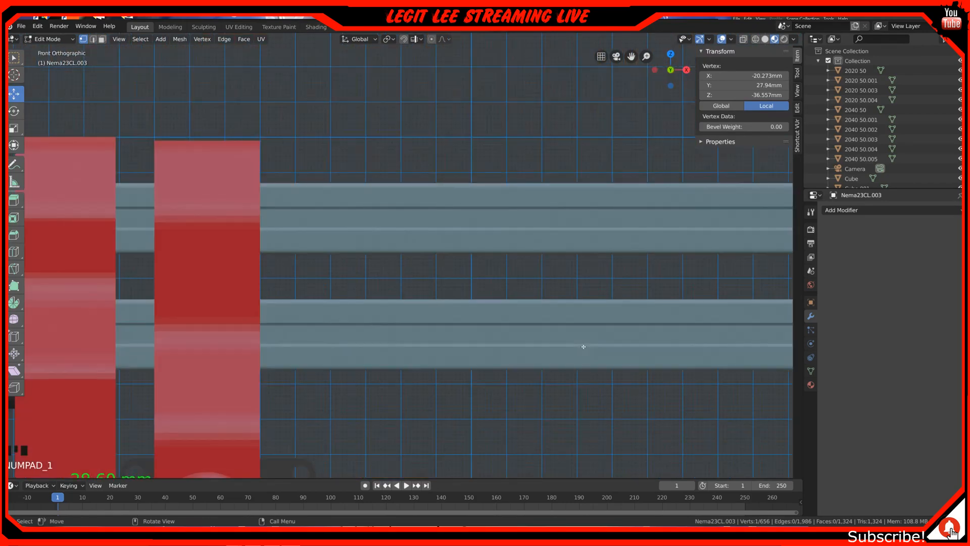
pyautogui.scroll(-6, 582, 347)
pyautogui.moveTo(584, 347); pyautogui.dragTo(575, 347, button='middle')
pyautogui.press('Tab')
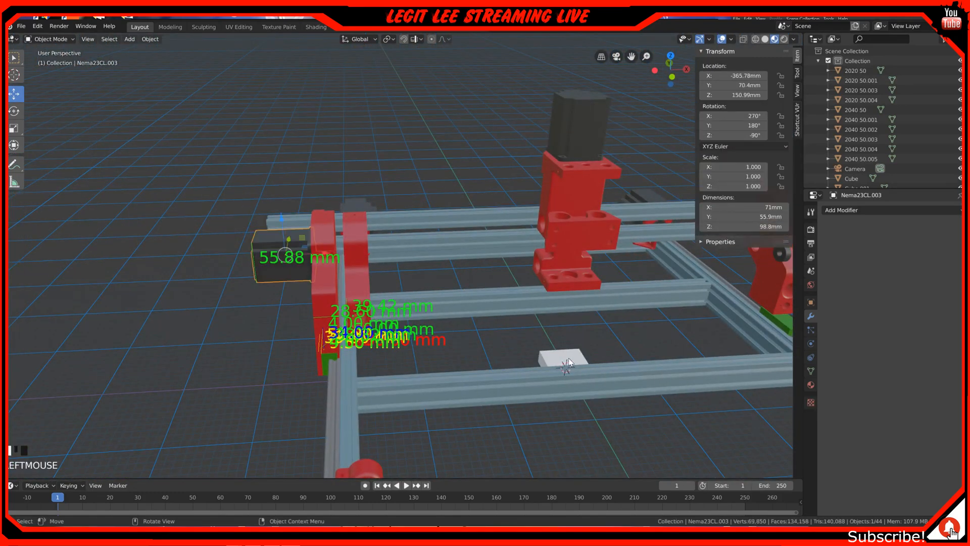
# Select the light just above the flat block at the world origin and rotate it 90° in front view.
pyautogui.click(568, 363)
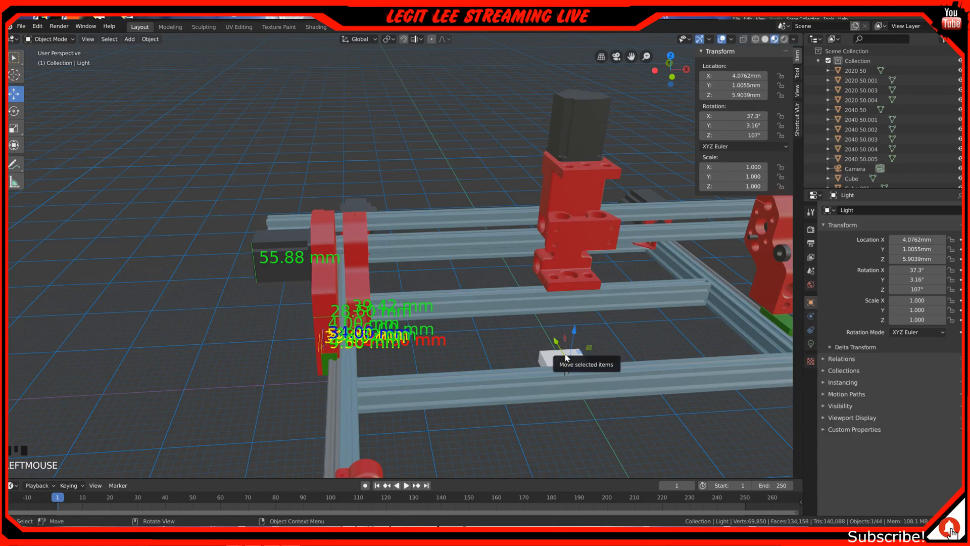
pyautogui.press('KP_1')
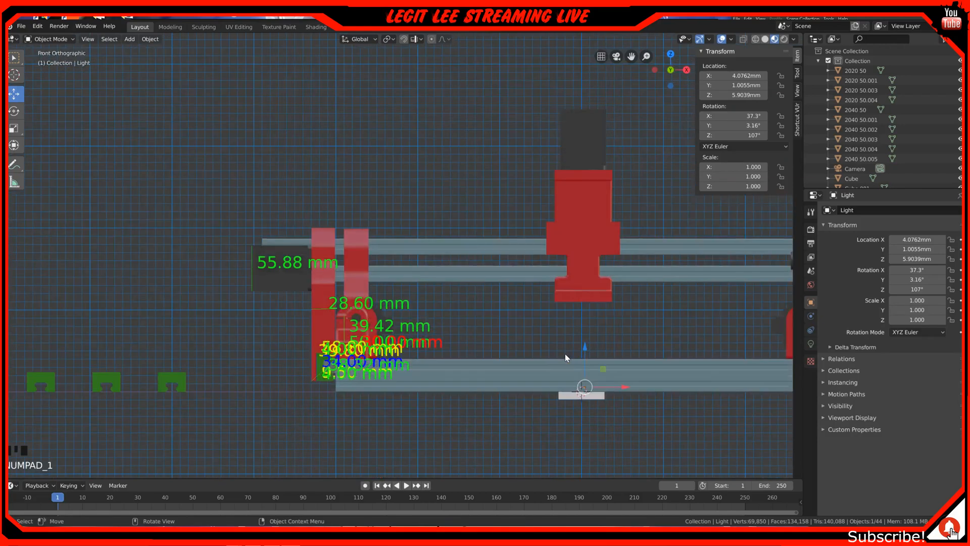
pyautogui.write('r90')
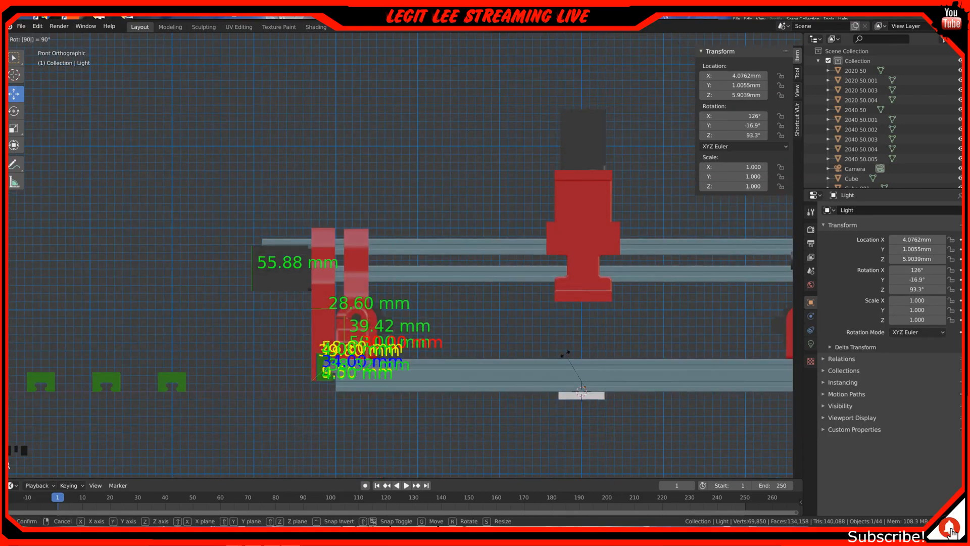
pyautogui.press('Return')
pyautogui.keyDown('shift'); pyautogui.moveTo(646, 346); pyautogui.dragTo(550, 336, button='middle'); pyautogui.keyUp('shift')
pyautogui.scroll(3, 553, 397)
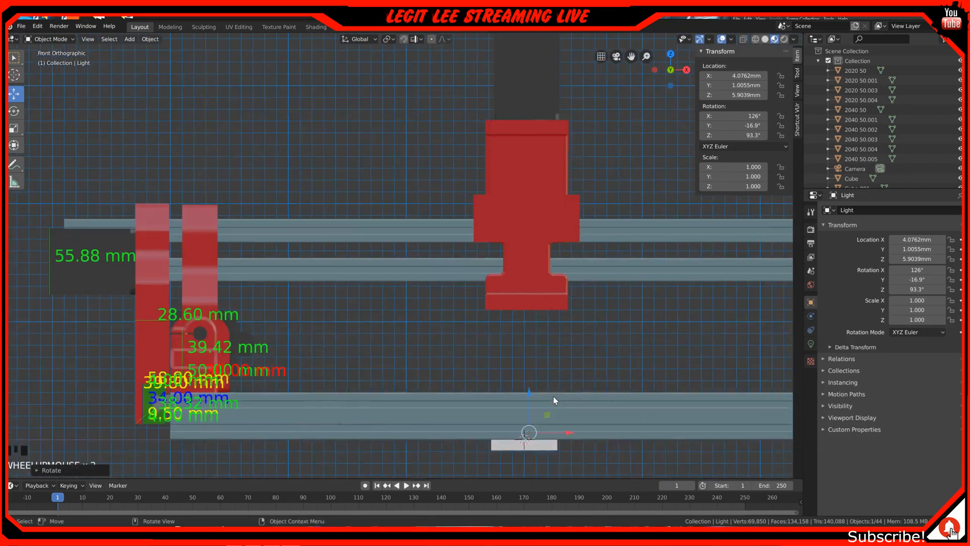
pyautogui.keyDown('shift'); pyautogui.moveTo(553, 393); pyautogui.dragTo(471, 341, button='middle'); pyautogui.keyUp('shift')
pyautogui.press('KP_1')
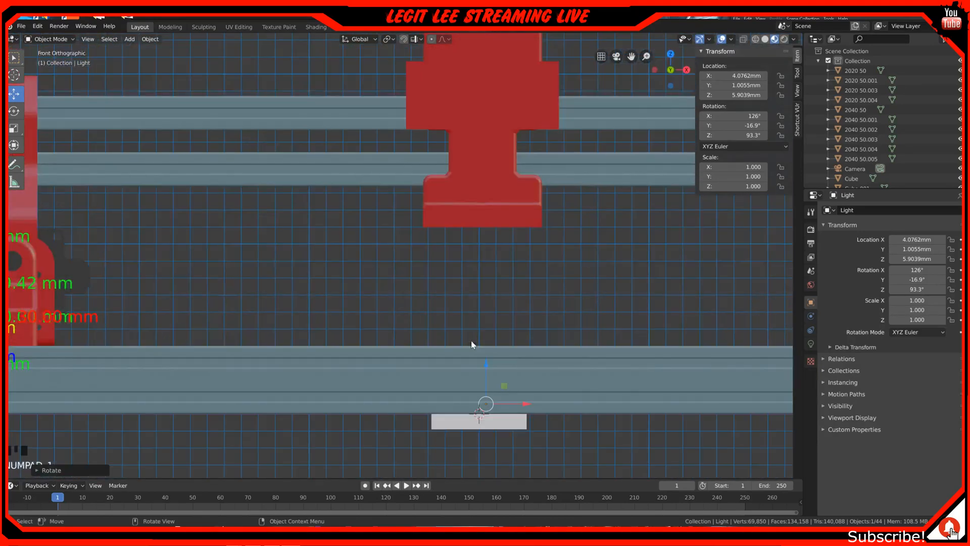
pyautogui.write('r90')
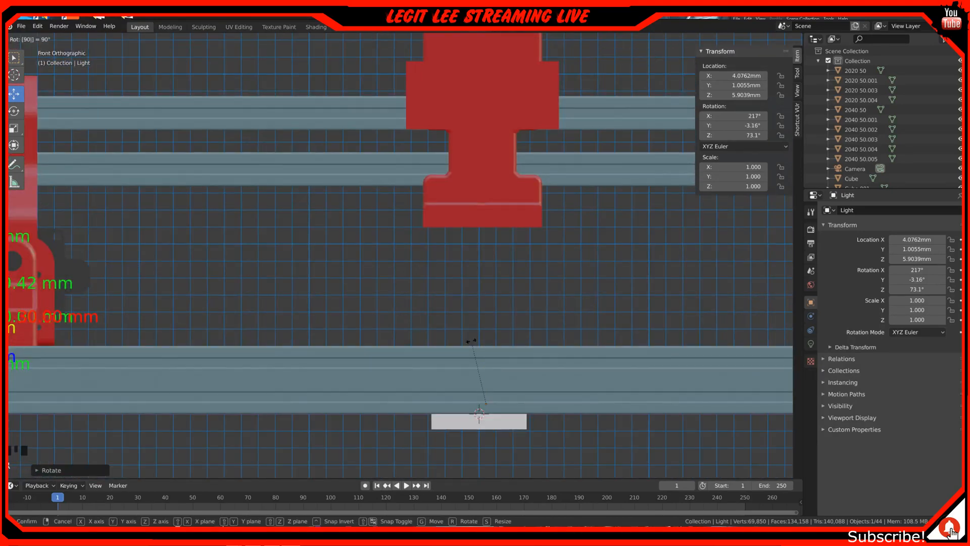
pyautogui.write('90')
pyautogui.press('Escape')
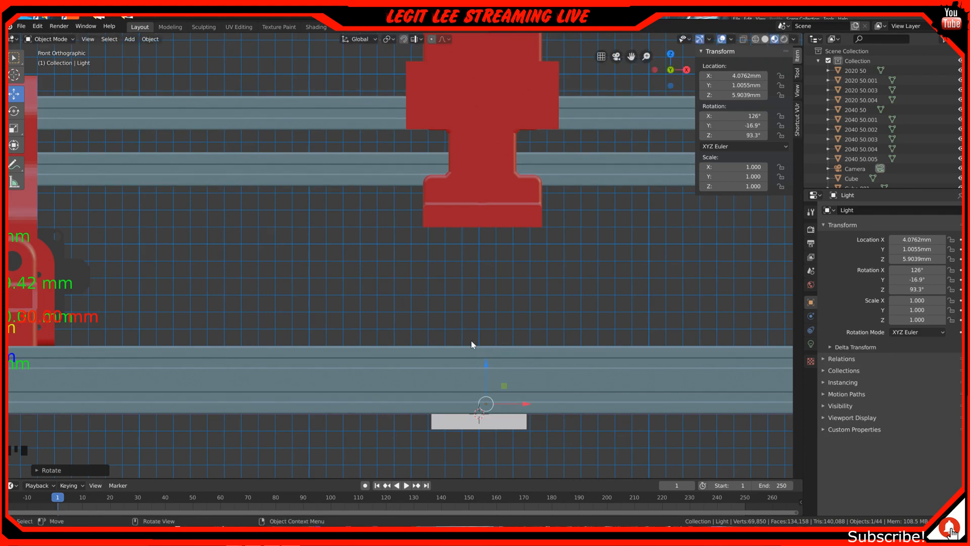
# Select the flat square block at the world origin and rotate it 90° about the Y axis so it stands upright.
pyautogui.keyDown('shift'); pyautogui.moveTo(562, 314); pyautogui.dragTo(517, 202, button='middle'); pyautogui.keyUp('shift')
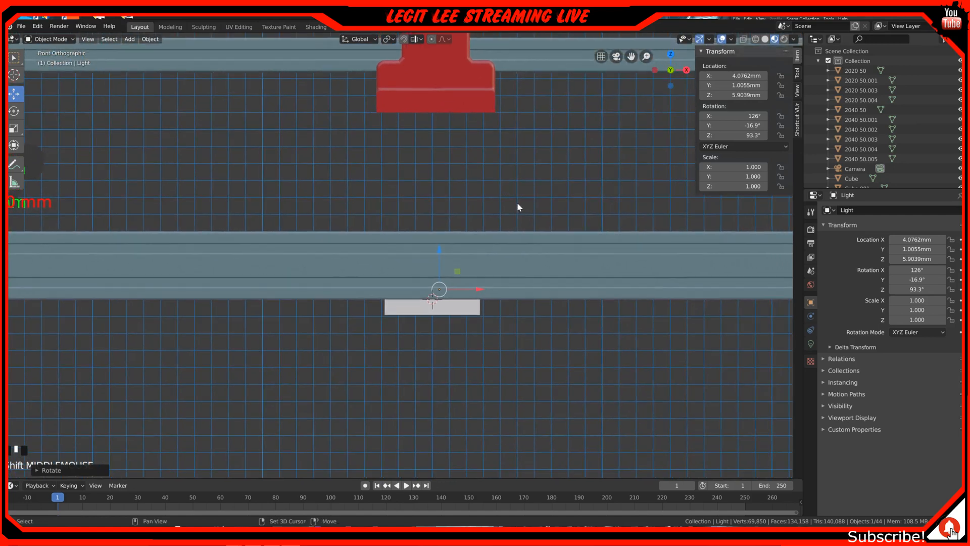
pyautogui.click(446, 311)
pyautogui.moveTo(447, 310); pyautogui.dragTo(499, 320, button='middle')
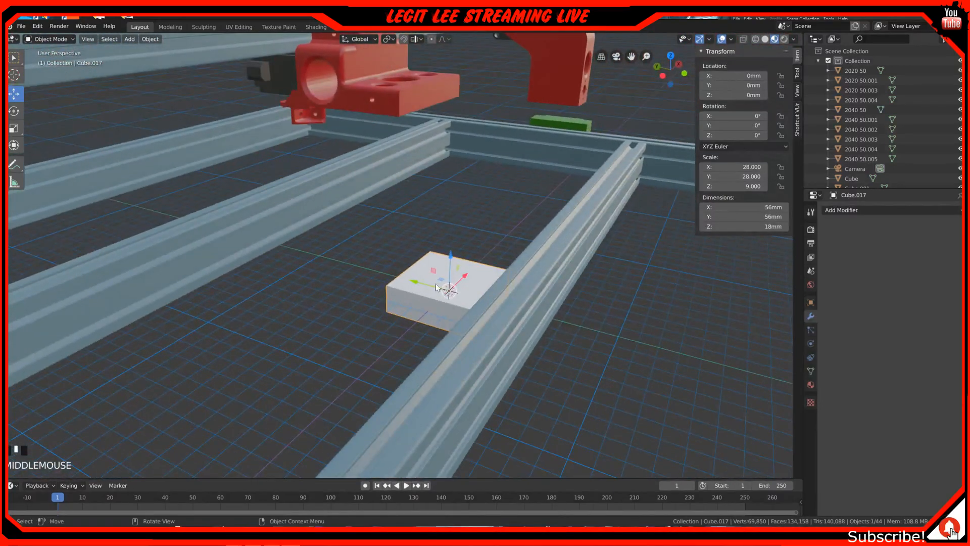
pyautogui.scroll(5, 435, 281)
pyautogui.moveTo(512, 329); pyautogui.dragTo(477, 299, button='middle')
pyautogui.scroll(-4, 477, 299)
pyautogui.scroll(-2, 477, 299)
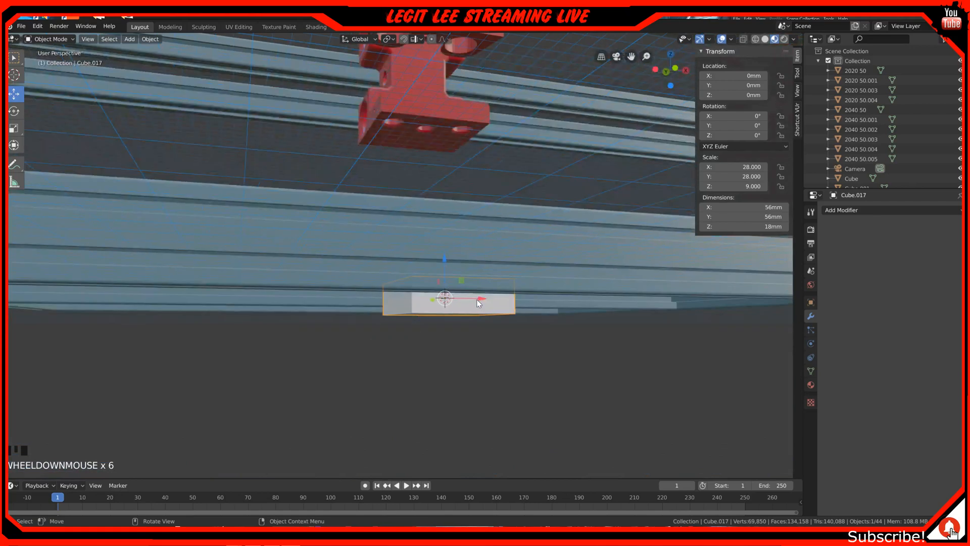
pyautogui.press('KP_1')
pyautogui.press('r')
pyautogui.press('y')
pyautogui.press('9')
pyautogui.press('0')
pyautogui.press('Return')
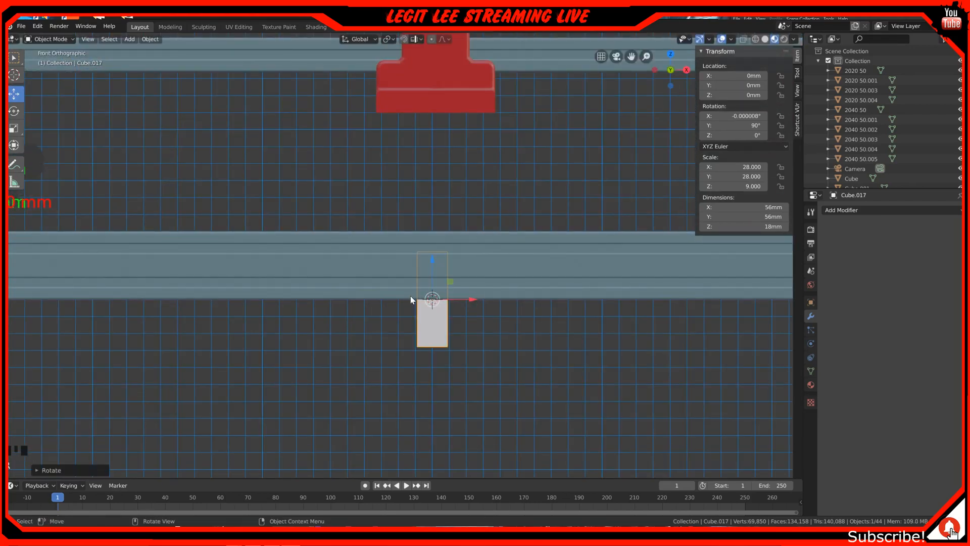
# Move the upright block in front view with snapping to X -330 mm and Z 160 mm, beside the left gantry motor.
pyautogui.moveTo(363, 302)
pyautogui.keyDown('shift'); pyautogui.mouseDown(button='middle')
pyautogui.moveTo(398, 315)
pyautogui.moveTo(353, 295)
pyautogui.moveTo(396, 301)
pyautogui.moveTo(353, 289)
pyautogui.mouseUp(button='middle'); pyautogui.keyUp('shift')
pyautogui.press('KP_1')
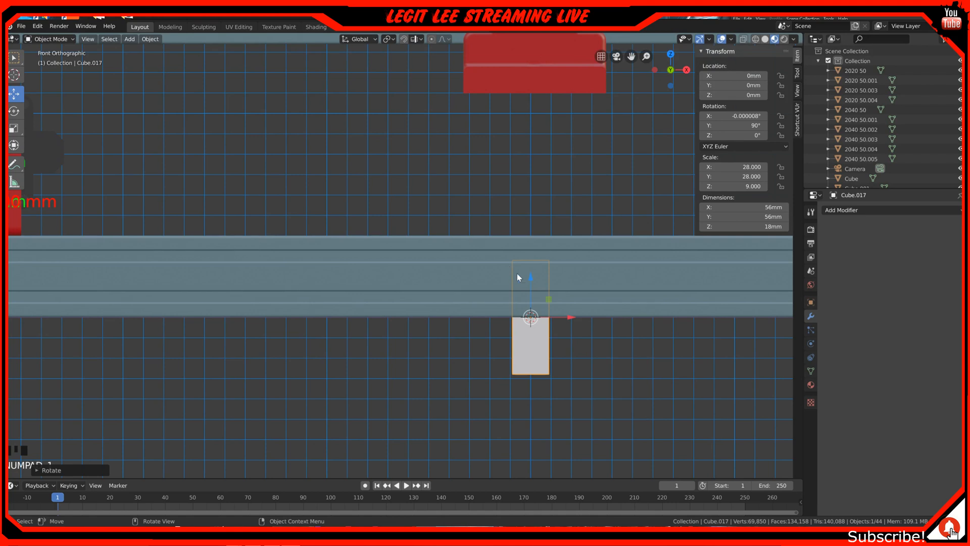
pyautogui.scroll(-4, 514, 276)
pyautogui.keyDown('ctrl'); pyautogui.moveTo(464, 253); pyautogui.dragTo(452, 92); pyautogui.keyUp('ctrl')
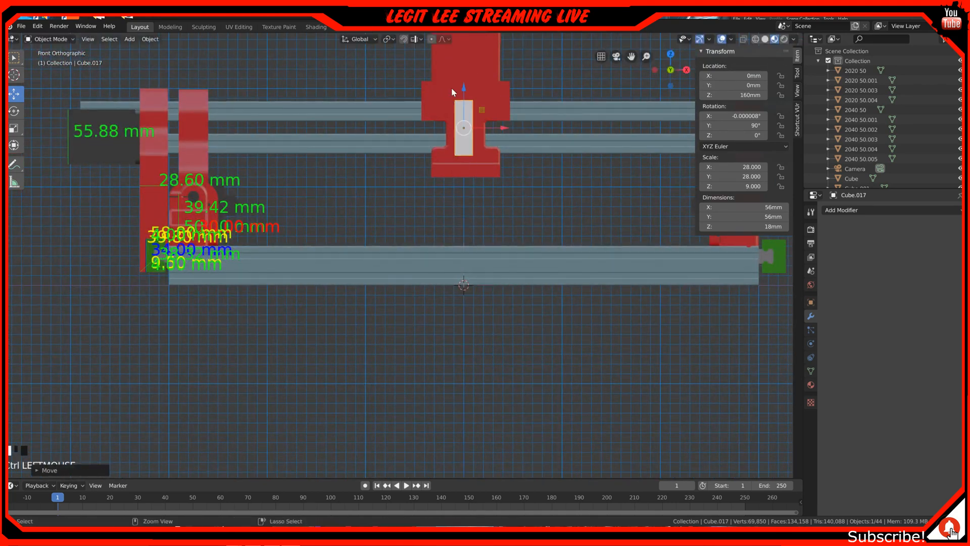
pyautogui.keyDown('ctrl'); pyautogui.moveTo(505, 128); pyautogui.dragTo(182, 136); pyautogui.keyUp('ctrl')
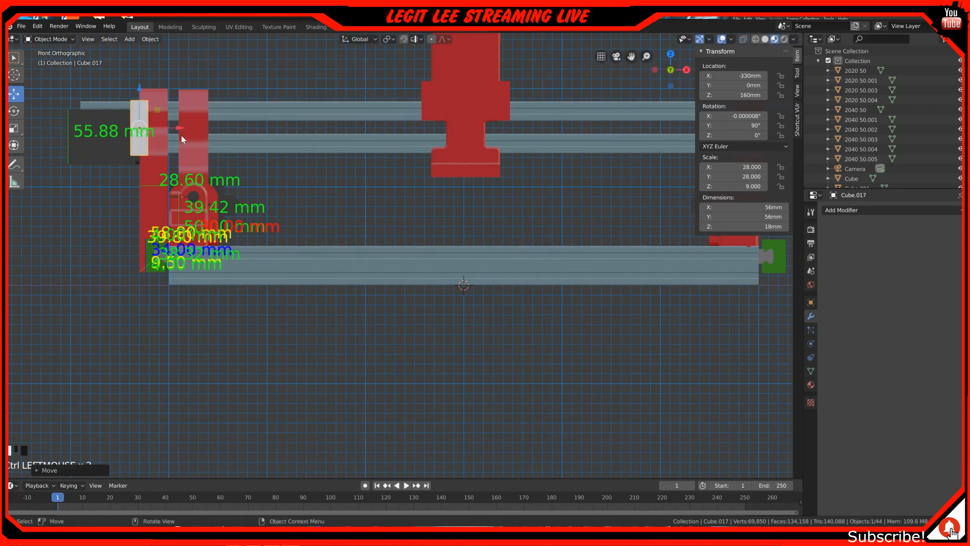
# Align the block with the motor flange in left view by moving it with snapping to Y 69 mm and Z 151 mm.
pyautogui.press('ctrl+KP_3')
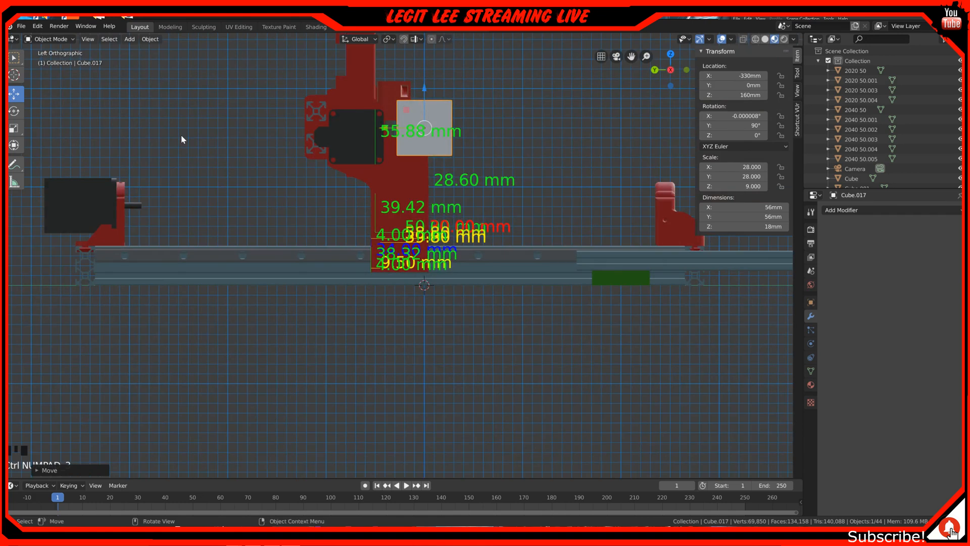
pyautogui.scroll(2, 385, 130)
pyautogui.keyDown('shift'); pyautogui.moveTo(385, 130); pyautogui.dragTo(469, 346, button='middle'); pyautogui.keyUp('shift')
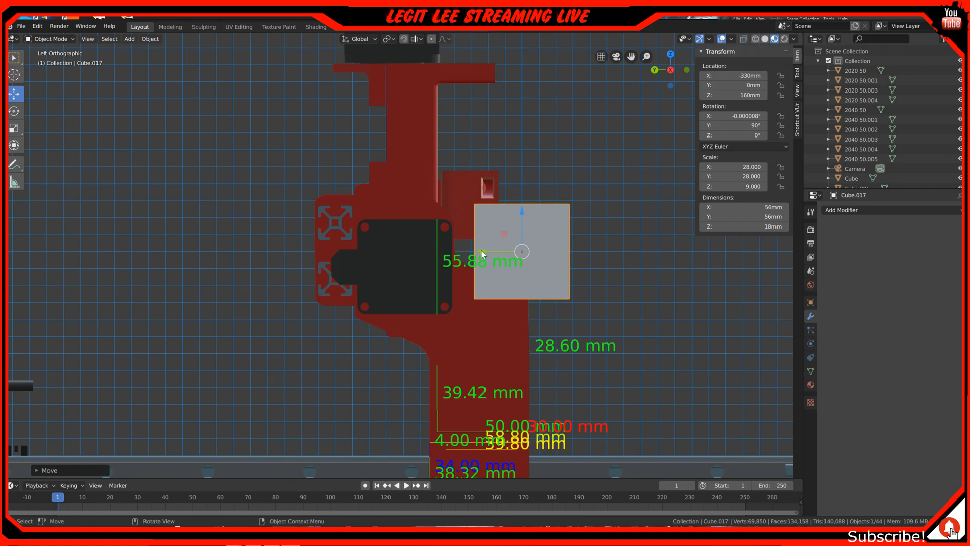
pyautogui.keyDown('ctrl'); pyautogui.moveTo(481, 250); pyautogui.dragTo(366, 259); pyautogui.keyUp('ctrl')
pyautogui.scroll(5, 372, 256)
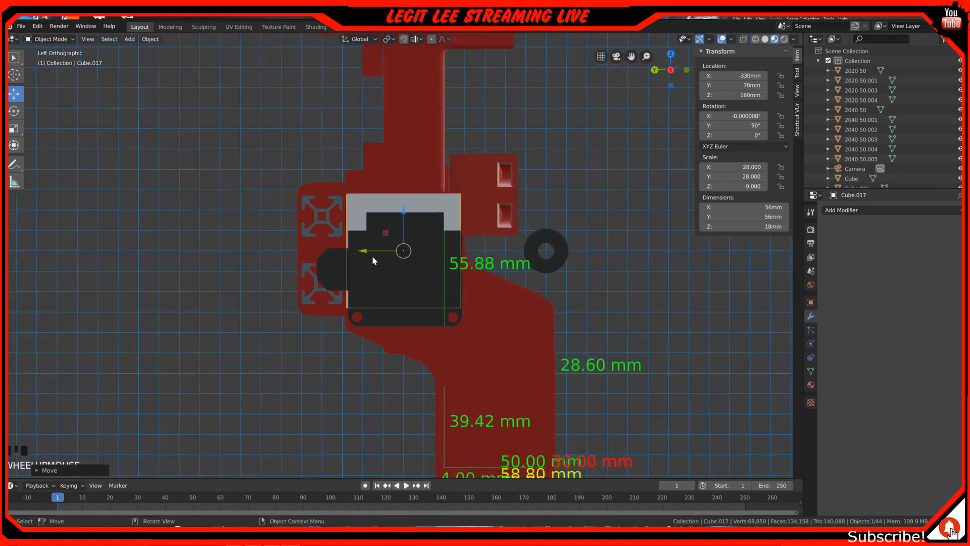
pyautogui.keyDown('shift'); pyautogui.moveTo(372, 256); pyautogui.dragTo(372, 217, button='middle'); pyautogui.keyUp('shift')
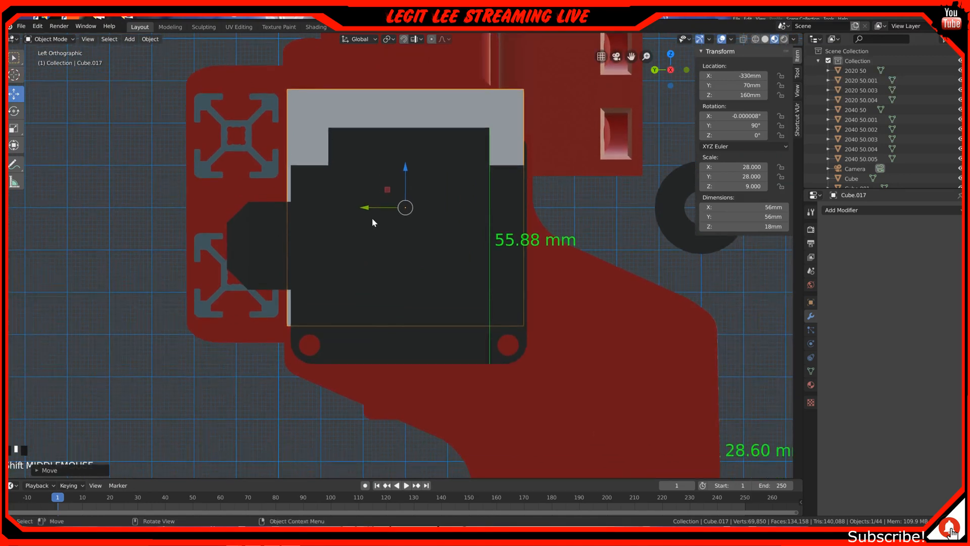
pyautogui.keyDown('ctrl'); pyautogui.moveTo(405, 171); pyautogui.dragTo(406, 206); pyautogui.keyUp('ctrl')
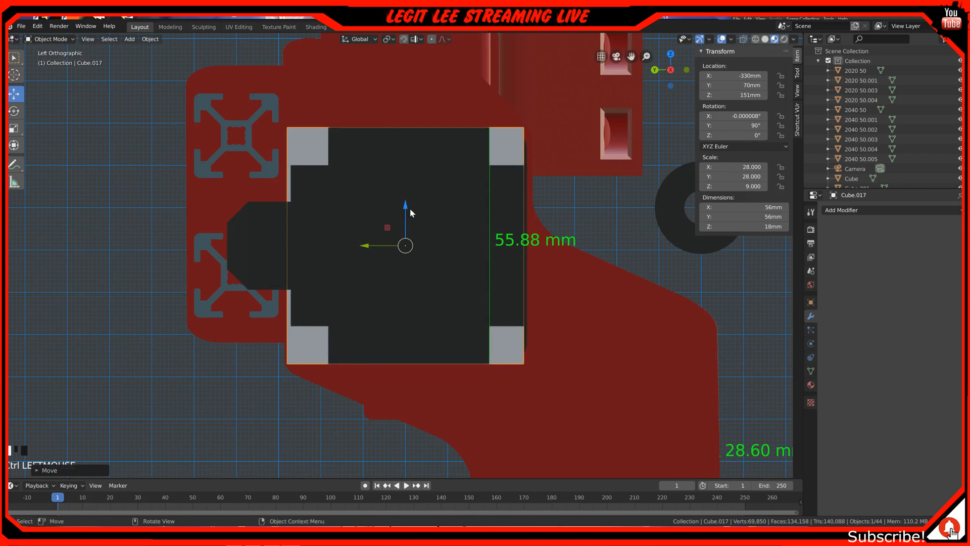
pyautogui.keyDown('ctrl'); pyautogui.moveTo(365, 252); pyautogui.dragTo(368, 248); pyautogui.keyUp('ctrl')
# Move the block along X with snapping to -323 mm, from the motor flange further into the left side plate.
pyautogui.moveTo(437, 217); pyautogui.dragTo(397, 226, button='middle')
pyautogui.scroll(-8, 431, 224)
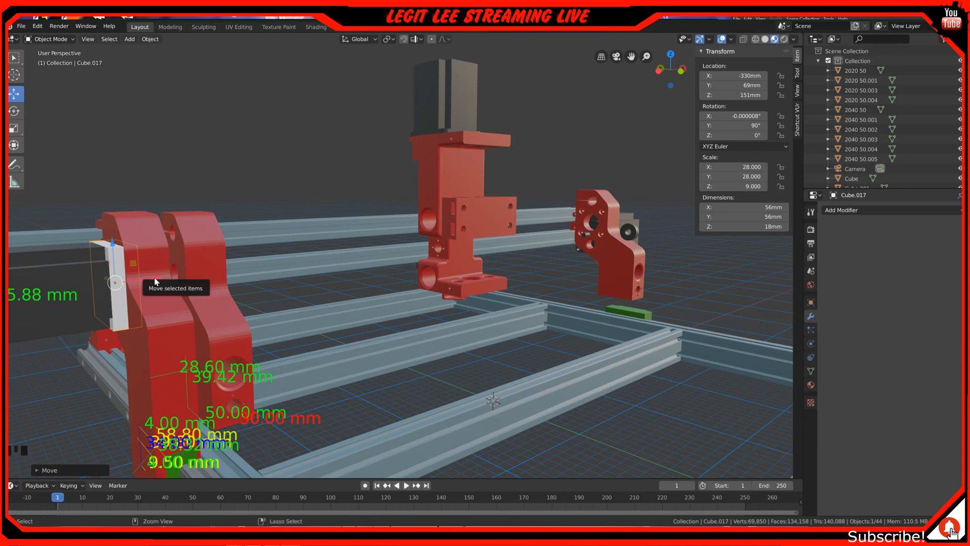
pyautogui.keyDown('ctrl'); pyautogui.moveTo(156, 278); pyautogui.dragTo(166, 276); pyautogui.keyUp('ctrl')
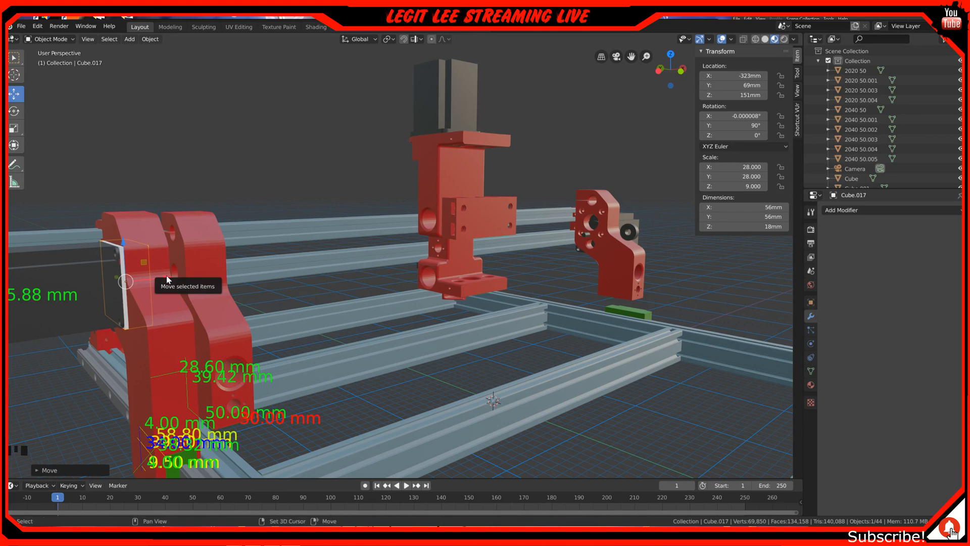
# Fine-tune the block along Y in left view to 69.179 mm so its edges line up with the motor flange.
pyautogui.press('ctrl+KP_3')
pyautogui.scroll(7, 394, 251)
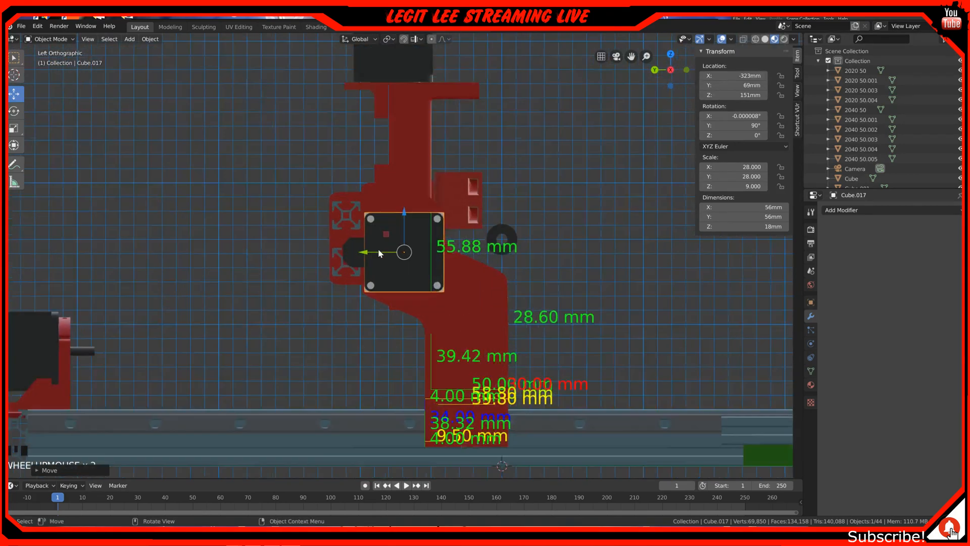
pyautogui.scroll(2, 407, 247)
pyautogui.scroll(-1, 423, 232)
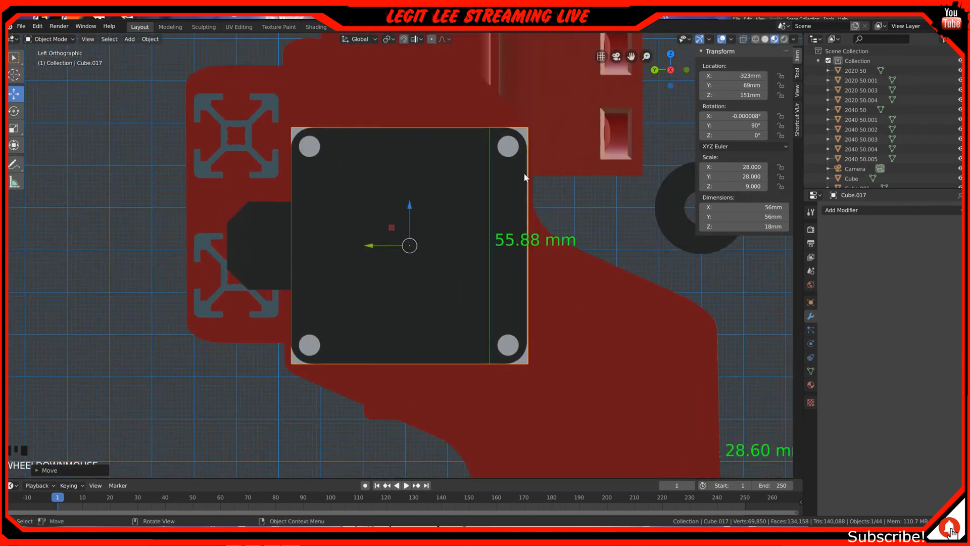
pyautogui.scroll(1, 376, 309)
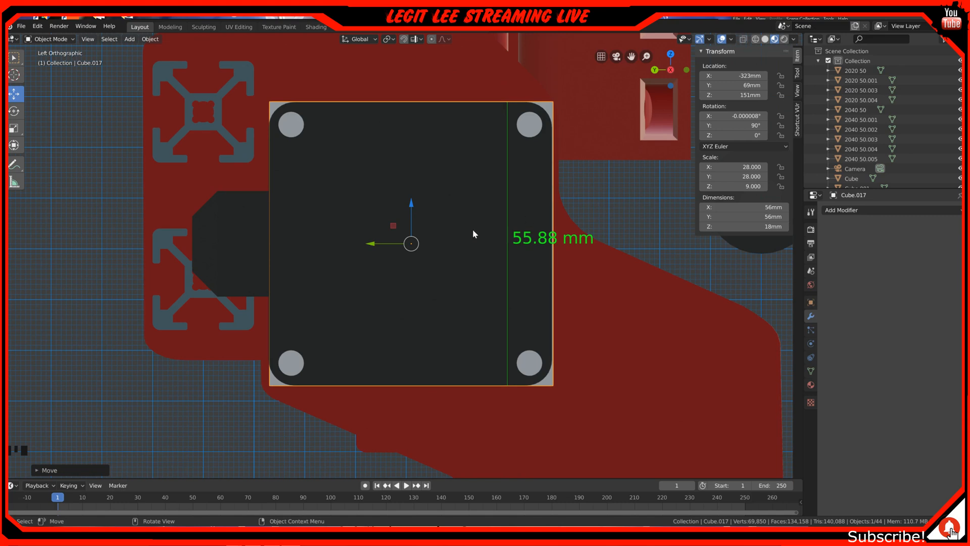
pyautogui.scroll(2, 465, 233)
pyautogui.moveTo(376, 241); pyautogui.dragTo(375, 237)
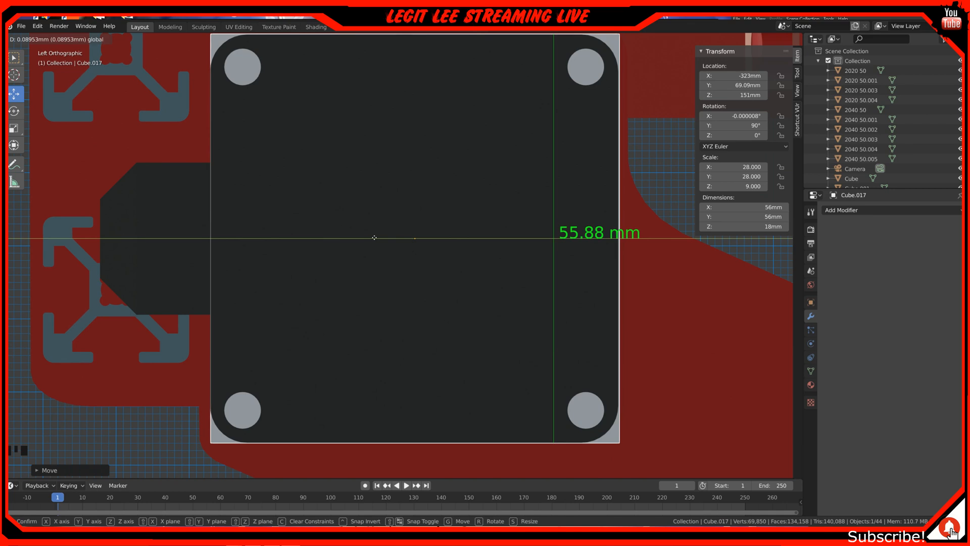
pyautogui.moveTo(374, 237); pyautogui.dragTo(374, 238)
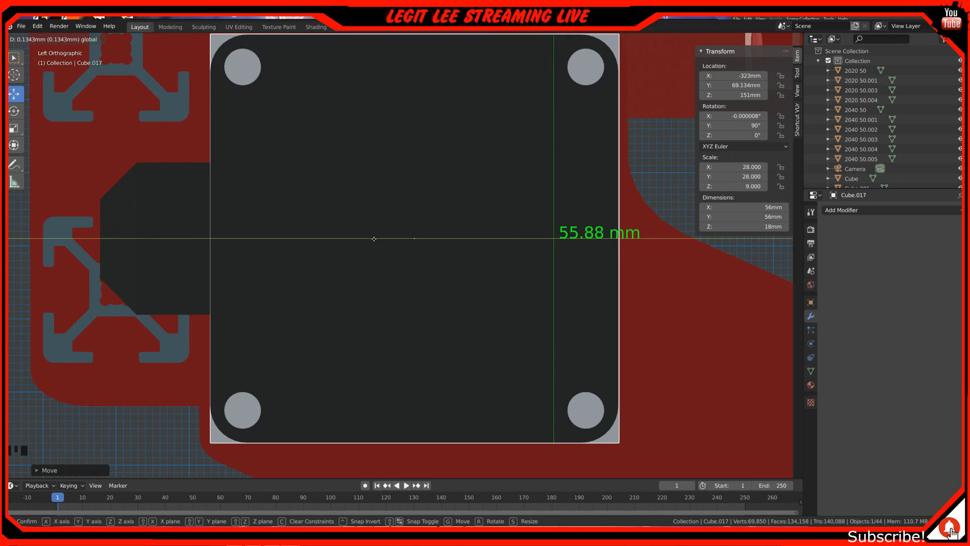
pyautogui.moveTo(374, 239); pyautogui.dragTo(374, 240)
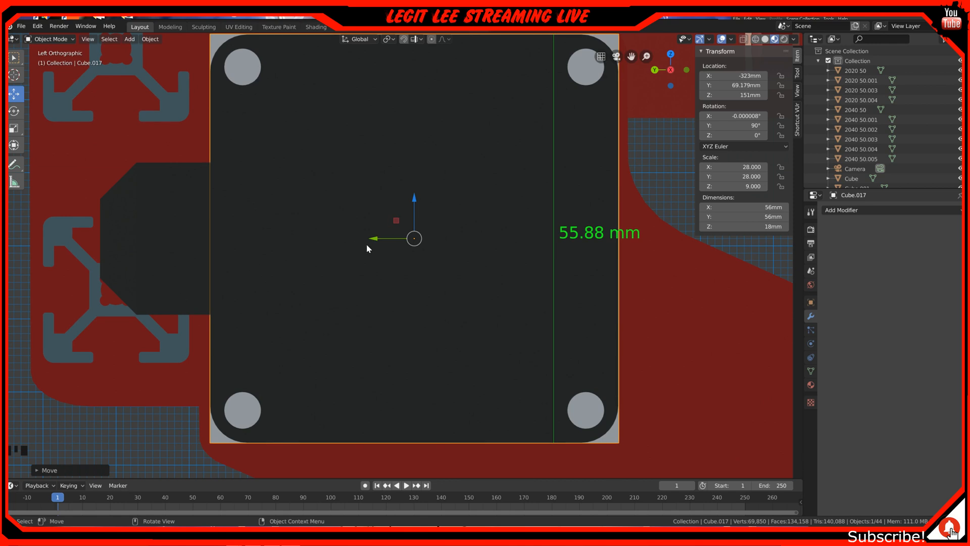
pyautogui.scroll(-2, 366, 244)
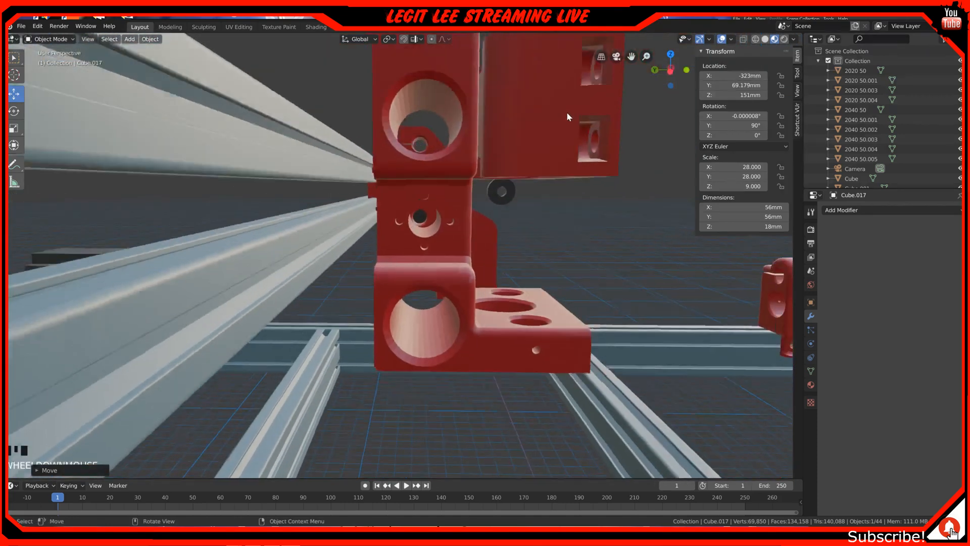
pyautogui.scroll(-10, 568, 113)
pyautogui.moveTo(549, 124)
pyautogui.mouseDown(button='middle')
pyautogui.moveTo(542, 128)
pyautogui.moveTo(546, 117)
pyautogui.mouseUp(button='middle')
pyautogui.keyDown('shift'); pyautogui.moveTo(403, 244); pyautogui.dragTo(454, 179, button='middle'); pyautogui.keyUp('shift')
pyautogui.scroll(5, 533, 156)
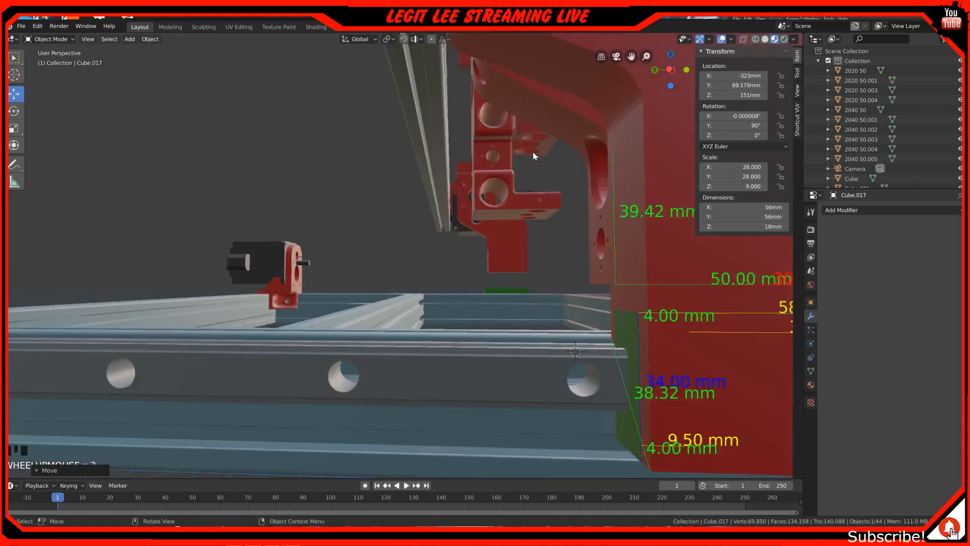
# Enter edge editing on the block and select its two vertical-side corner edges at the motor flange's front upper and lower corners.
pyautogui.keyDown('shift'); pyautogui.moveTo(563, 126); pyautogui.dragTo(462, 195, button='middle'); pyautogui.keyUp('shift')
pyautogui.press('KP_5')
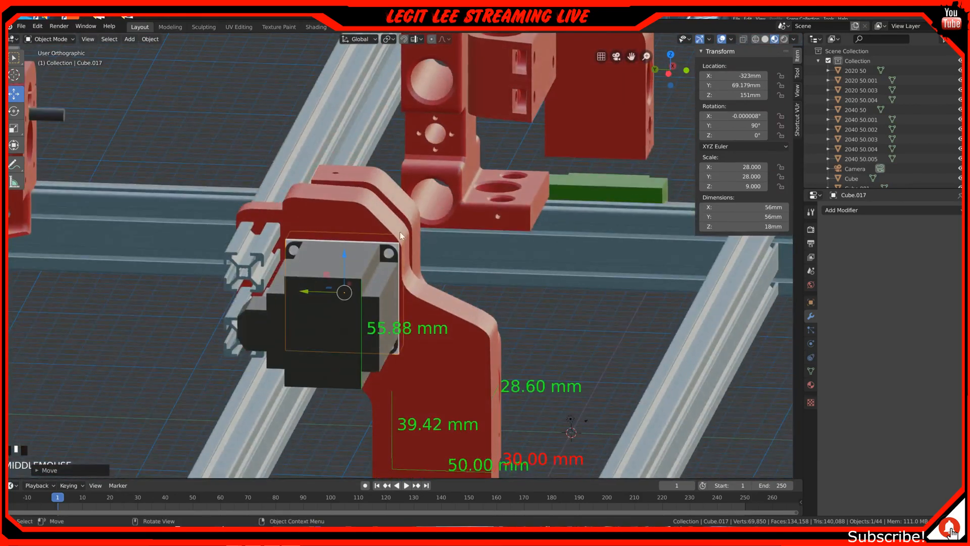
pyautogui.scroll(4, 399, 232)
pyautogui.scroll(3, 396, 242)
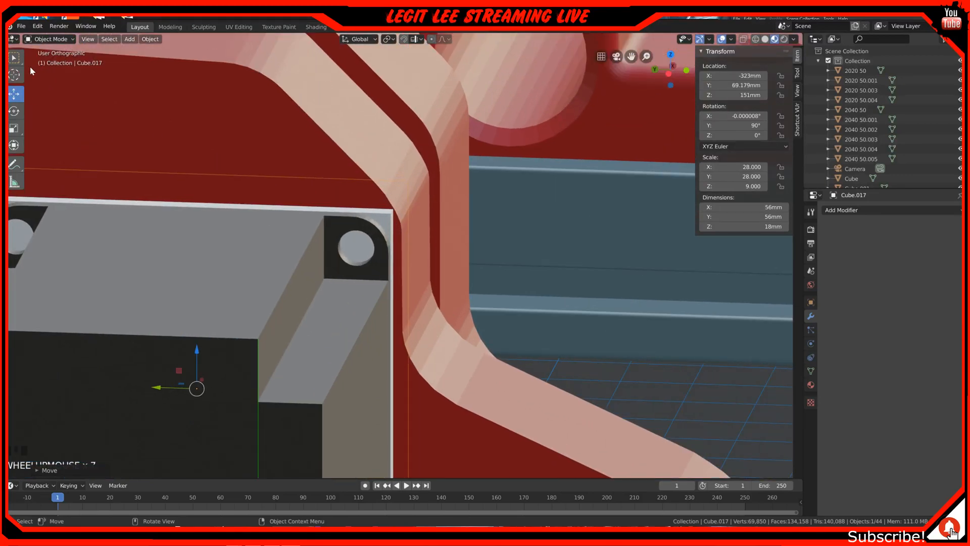
pyautogui.press('Tab')
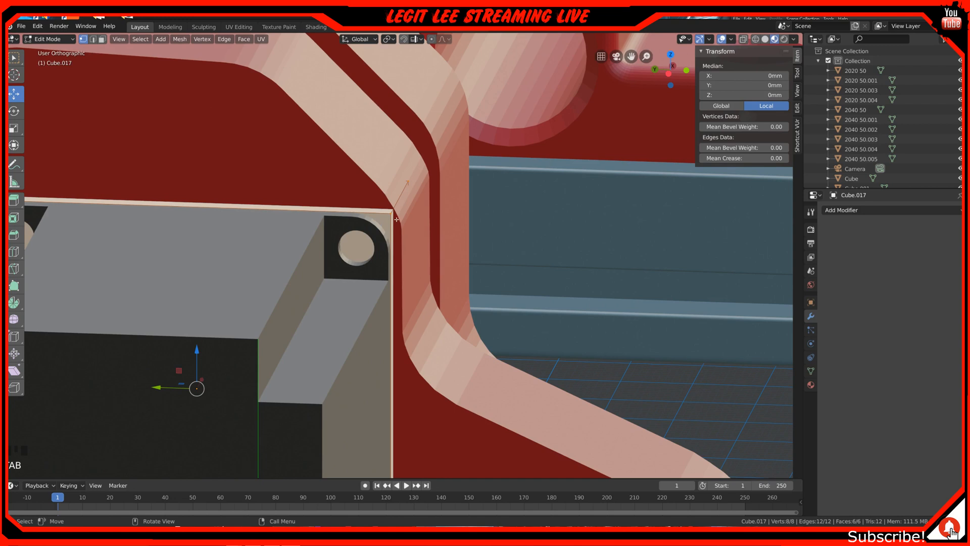
pyautogui.click(93, 39)
pyautogui.click(397, 205)
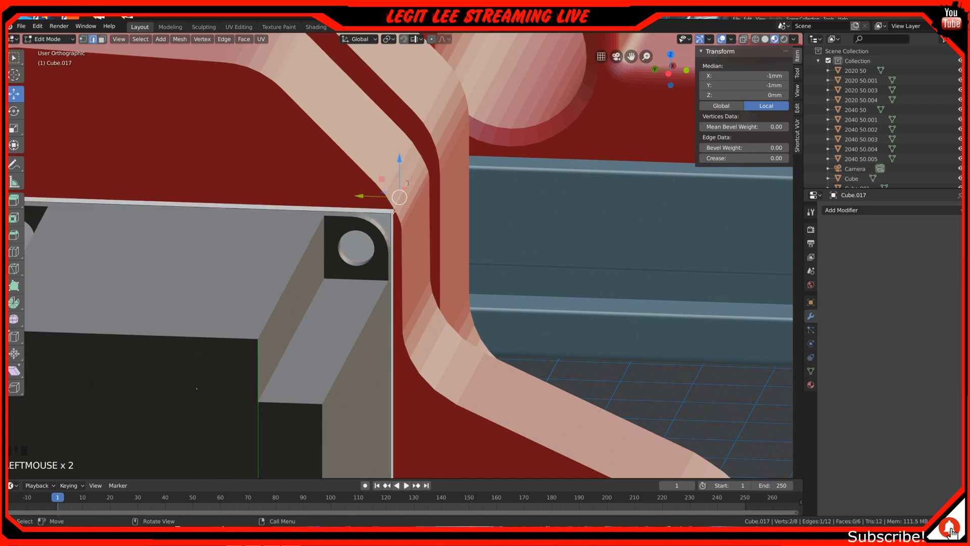
pyautogui.moveTo(394, 211); pyautogui.dragTo(395, 230, button='middle')
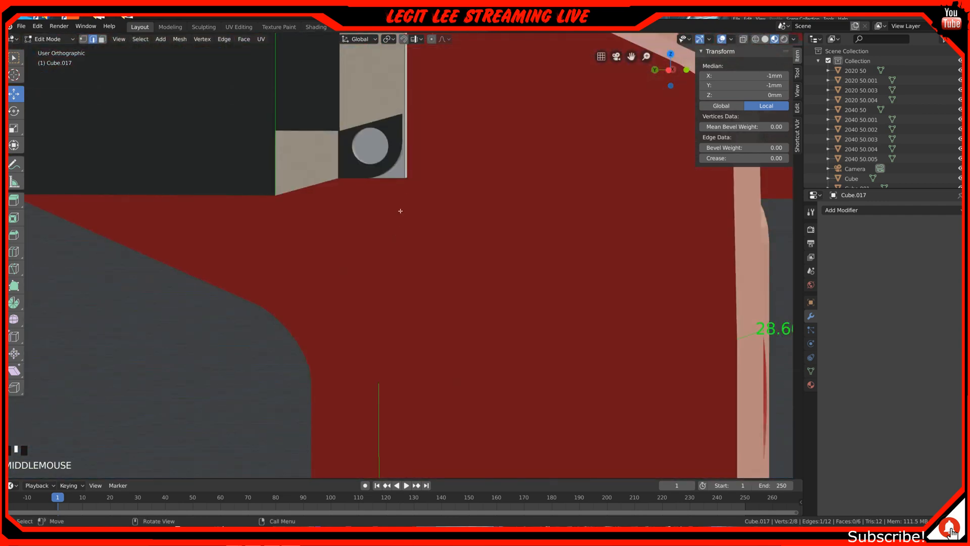
pyautogui.moveTo(408, 182); pyautogui.dragTo(325, 134, button='middle')
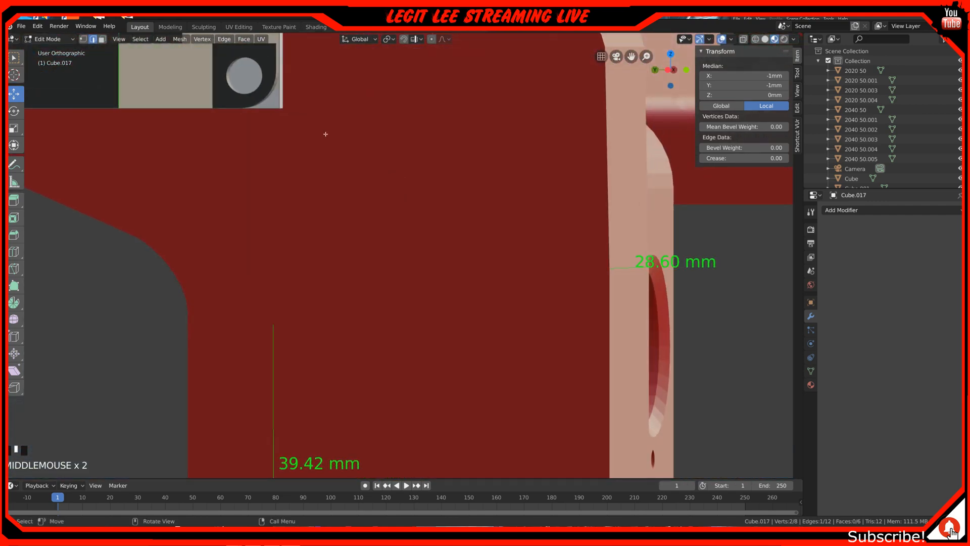
pyautogui.press('shift')
pyautogui.keyDown('shift'); pyautogui.click(284, 109); pyautogui.keyUp('shift')
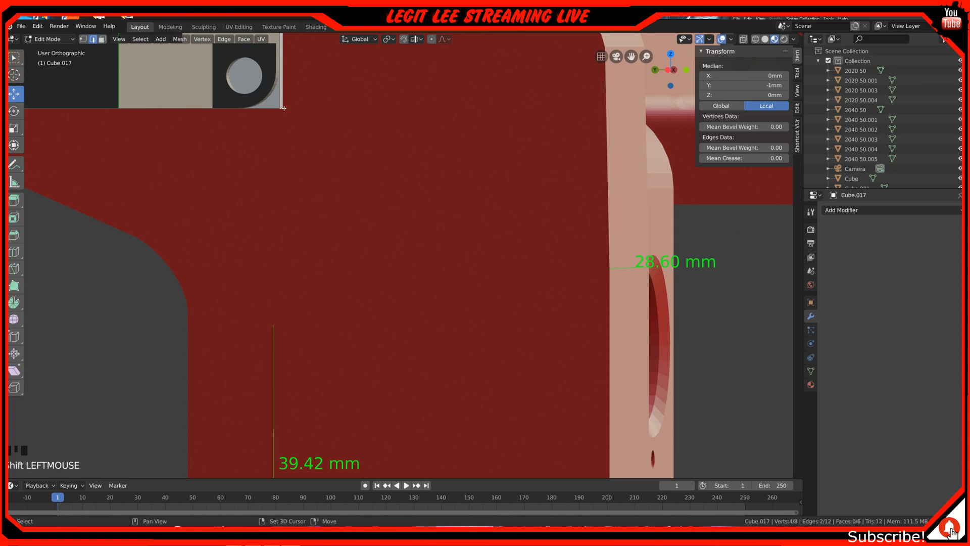
# Add the block's two remaining corner edges, on the aluminium extrusion side of the motor, to the selection.
pyautogui.moveTo(214, 162); pyautogui.dragTo(450, 265, button='middle')
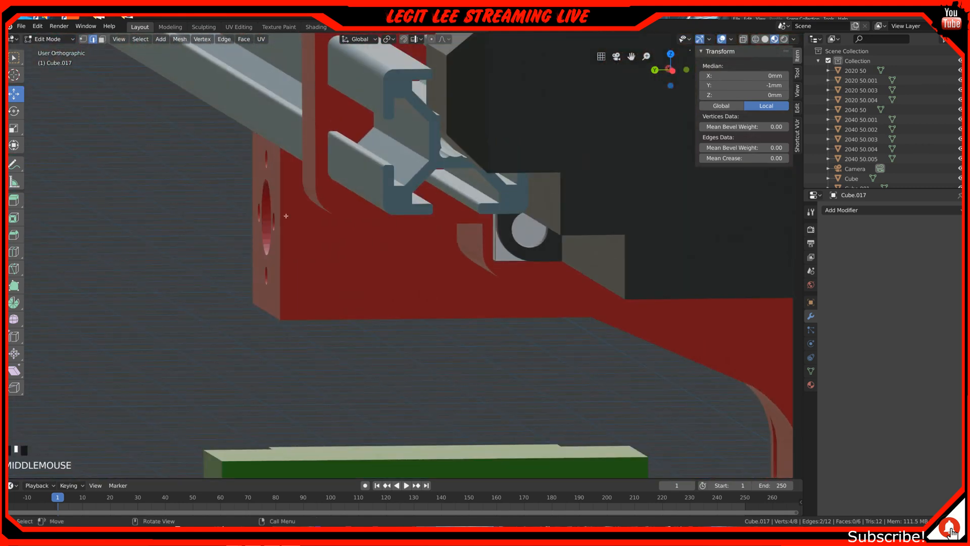
pyautogui.keyDown('shift'); pyautogui.click(487, 260); pyautogui.keyUp('shift')
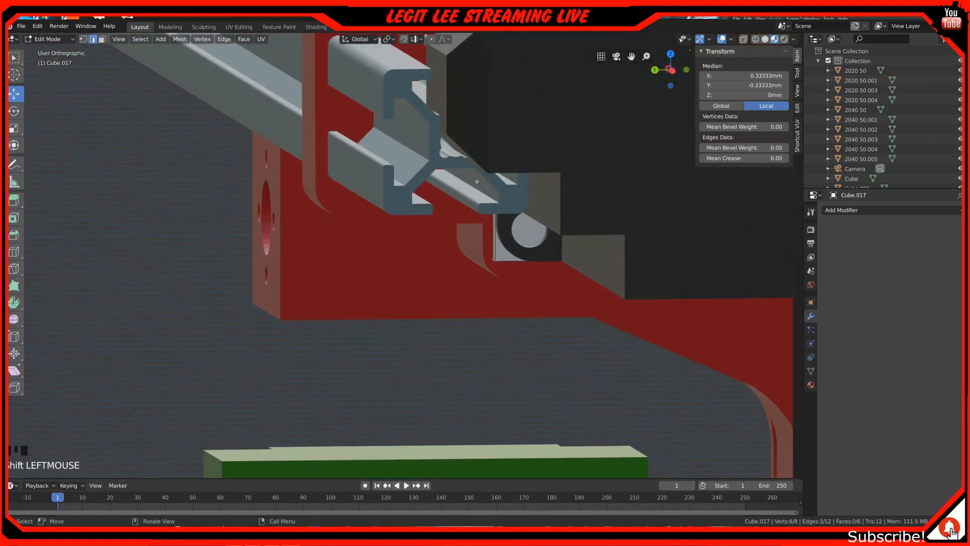
pyautogui.keyDown('shift'); pyautogui.moveTo(488, 259); pyautogui.dragTo(418, 377, button='middle'); pyautogui.keyUp('shift')
pyautogui.moveTo(487, 186); pyautogui.dragTo(483, 192, button='middle')
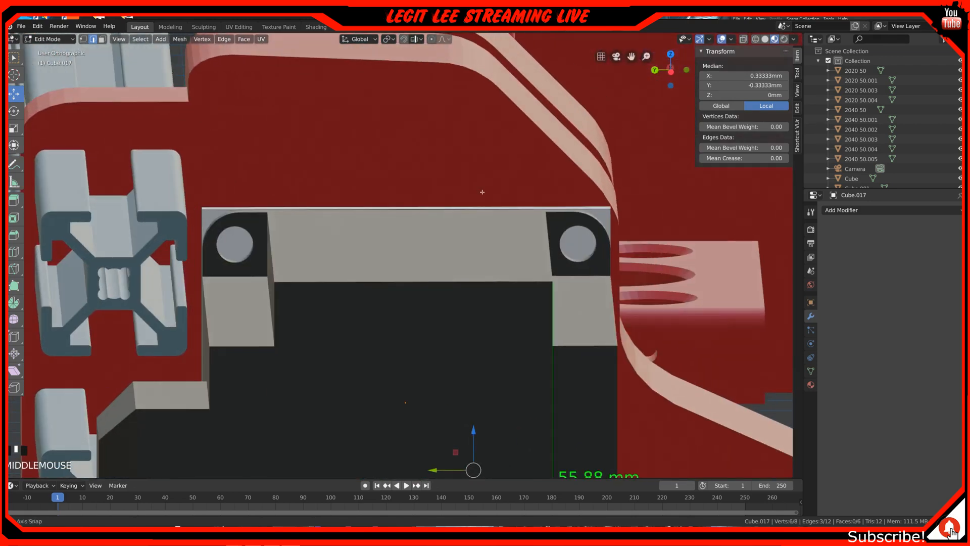
pyautogui.keyDown('shift'); pyautogui.click(203, 207); pyautogui.keyUp('shift')
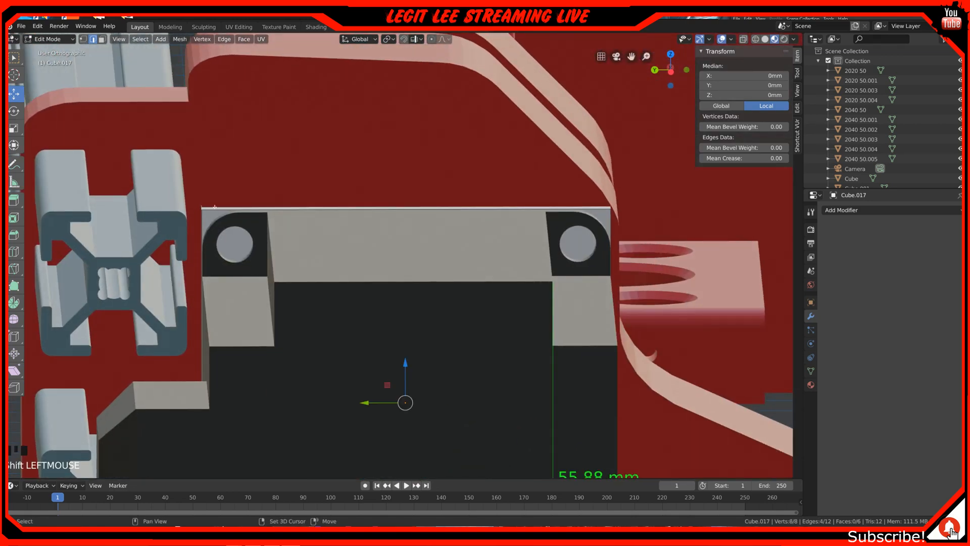
pyautogui.moveTo(400, 248); pyautogui.dragTo(396, 243, button='middle')
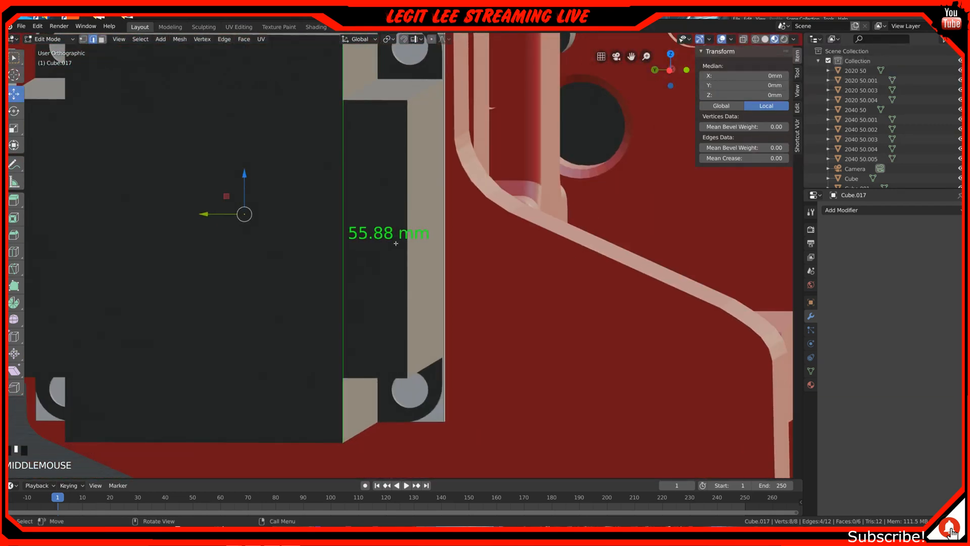
# Bevel the four selected corner edges in left view with 11 segments and a displayed width of about 182 mm, matching the motor flange's rounding.
pyautogui.press('ctrl+KP_3')
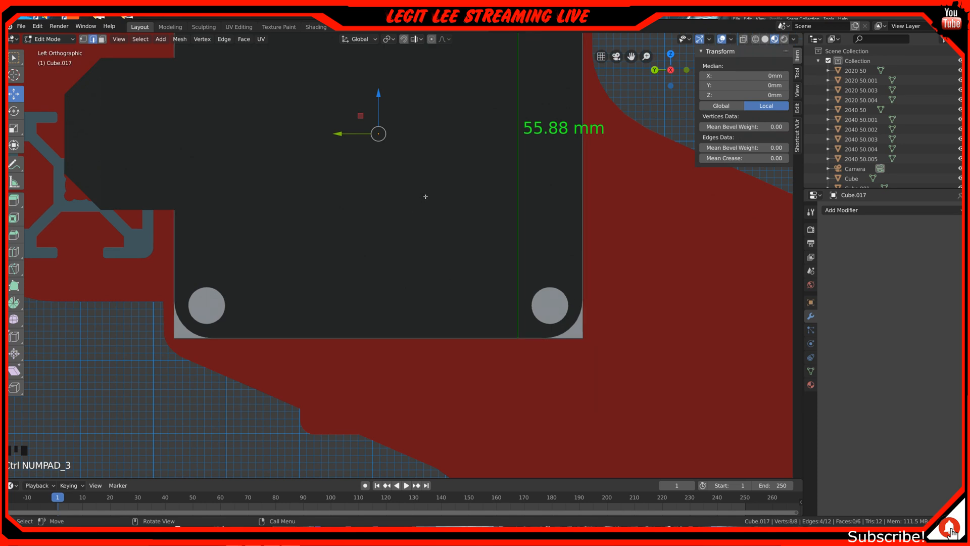
pyautogui.hotkey('ctrl', 'b')
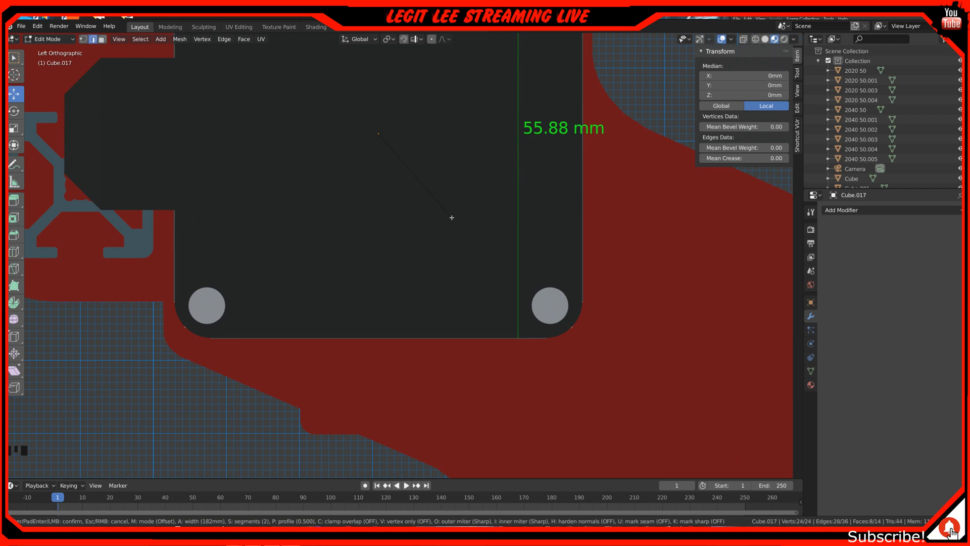
pyautogui.scroll(1, 452, 217)
pyautogui.scroll(1, 452, 217)
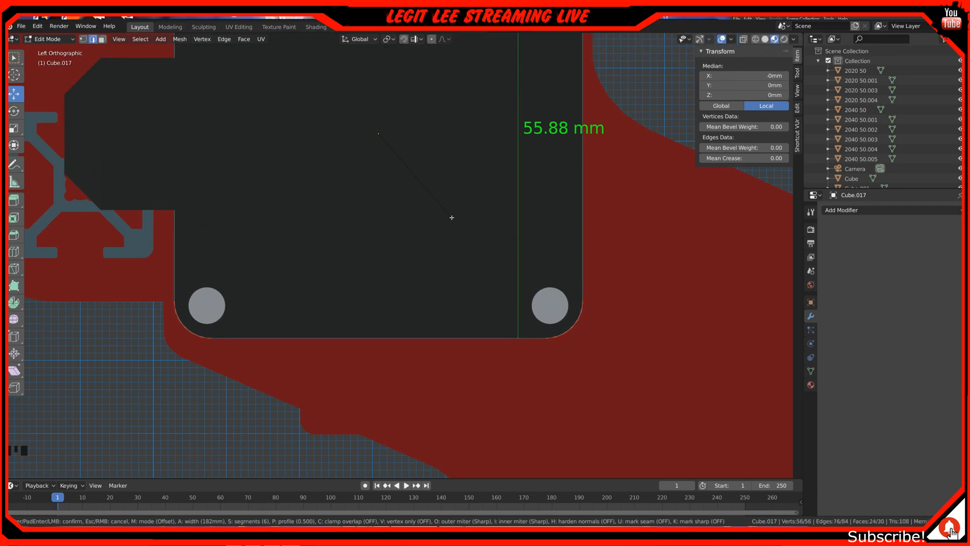
pyautogui.scroll(1, 452, 217)
pyautogui.scroll(1, 452, 217)
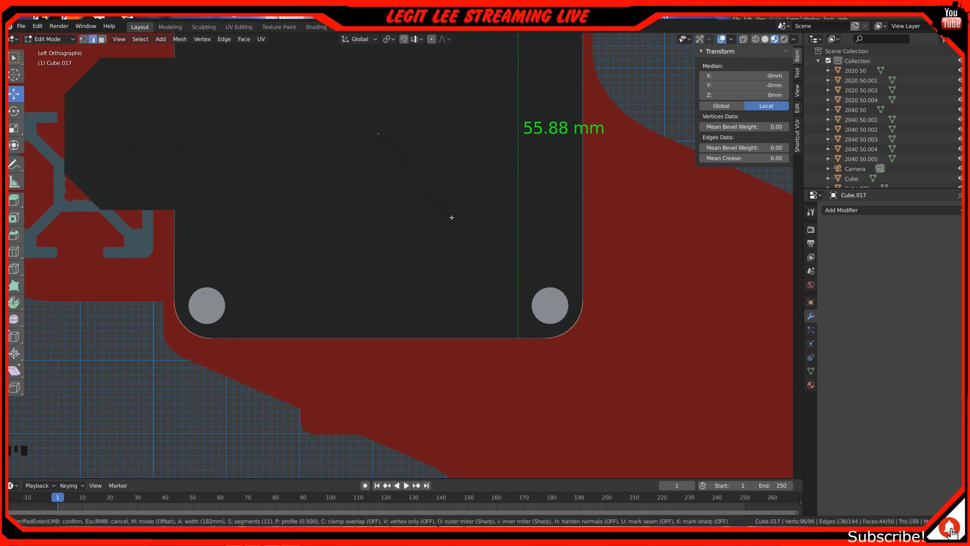
pyautogui.click(452, 218)
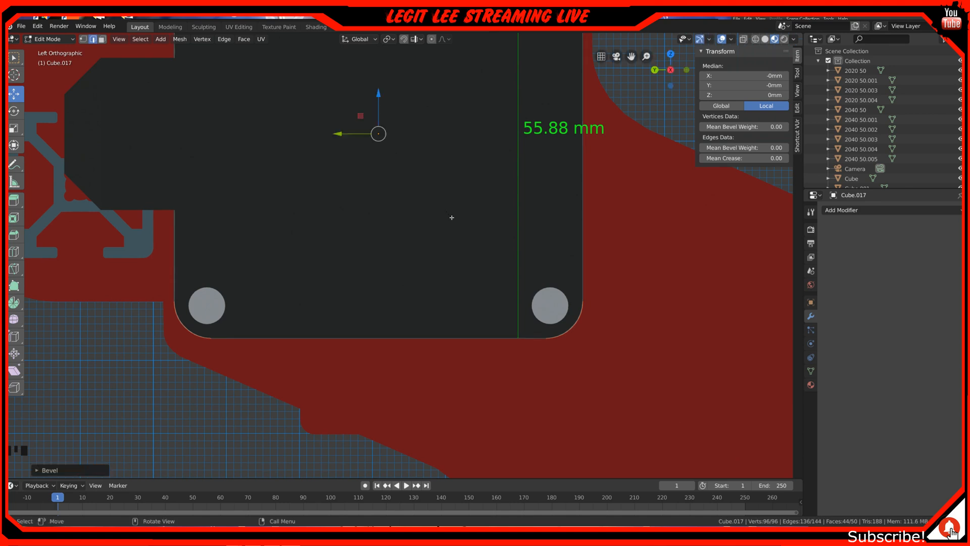
# Examine from several angles how the block's rounded corners fit the motor flange and the side plate.
pyautogui.moveTo(556, 157); pyautogui.dragTo(555, 159, button='middle')
pyautogui.scroll(-5, 554, 161)
pyautogui.scroll(-2, 507, 196)
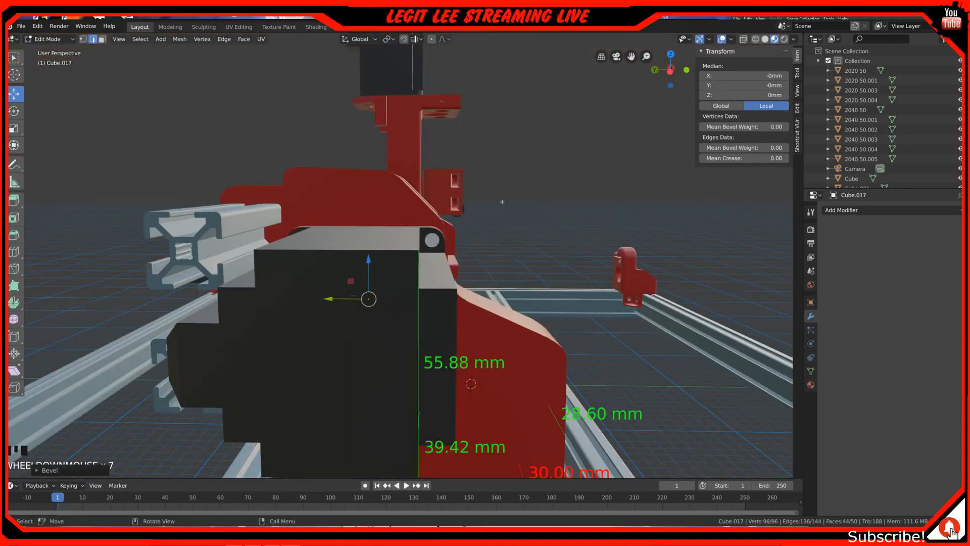
pyautogui.moveTo(499, 212); pyautogui.dragTo(284, 240, button='middle')
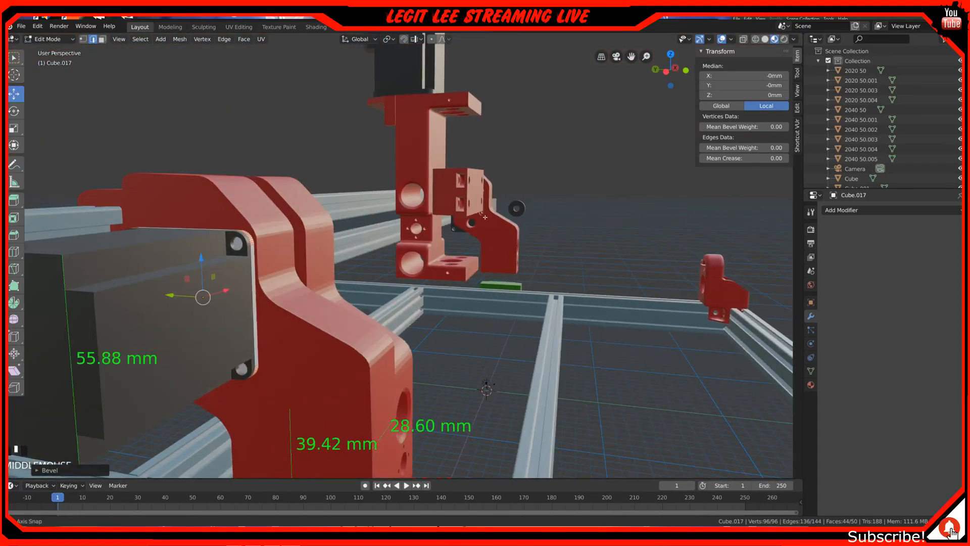
pyautogui.scroll(5, 284, 240)
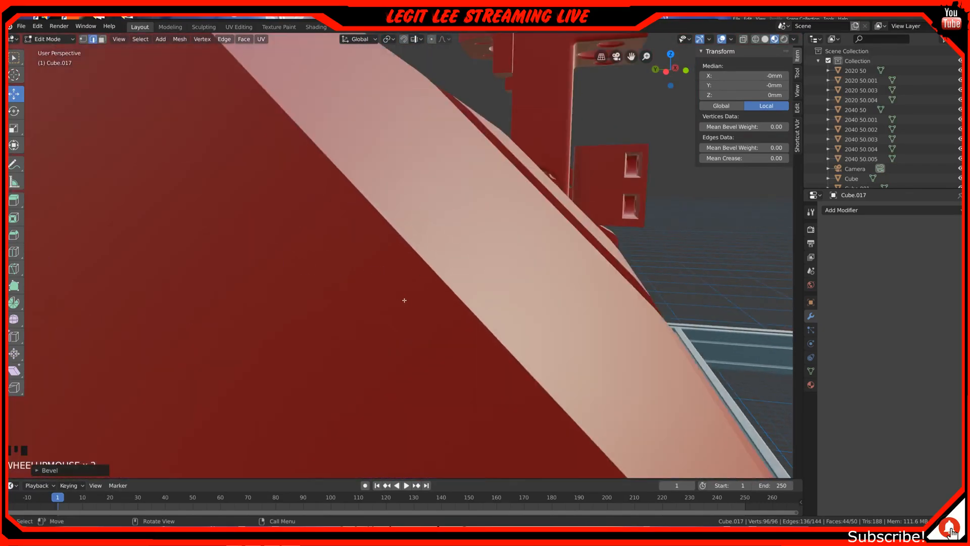
pyautogui.scroll(-3, 441, 309)
pyautogui.keyDown('shift'); pyautogui.moveTo(441, 309); pyautogui.dragTo(408, 229, button='middle'); pyautogui.keyUp('shift')
pyautogui.scroll(6, 408, 229)
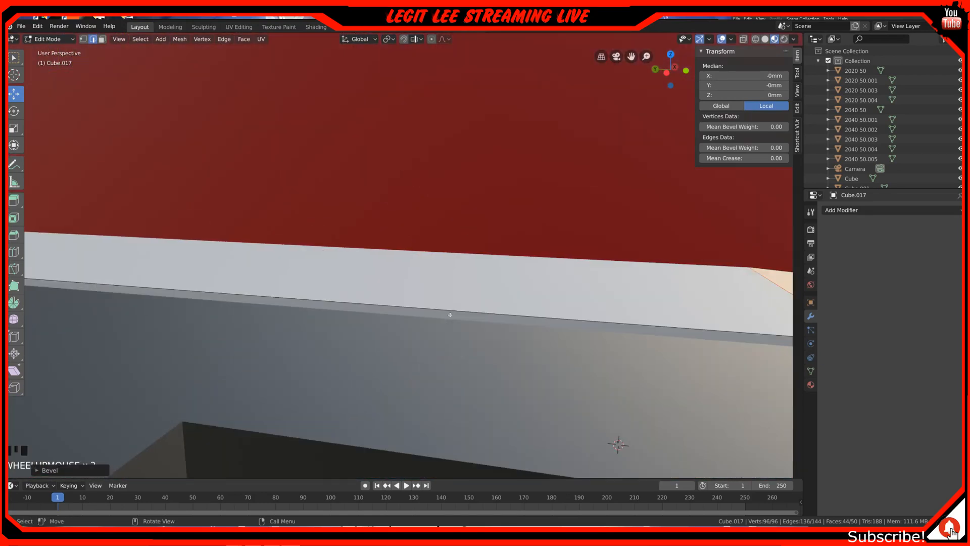
pyautogui.scroll(-4, 451, 315)
pyautogui.keyDown('shift'); pyautogui.moveTo(450, 315); pyautogui.dragTo(423, 301, button='middle'); pyautogui.keyUp('shift')
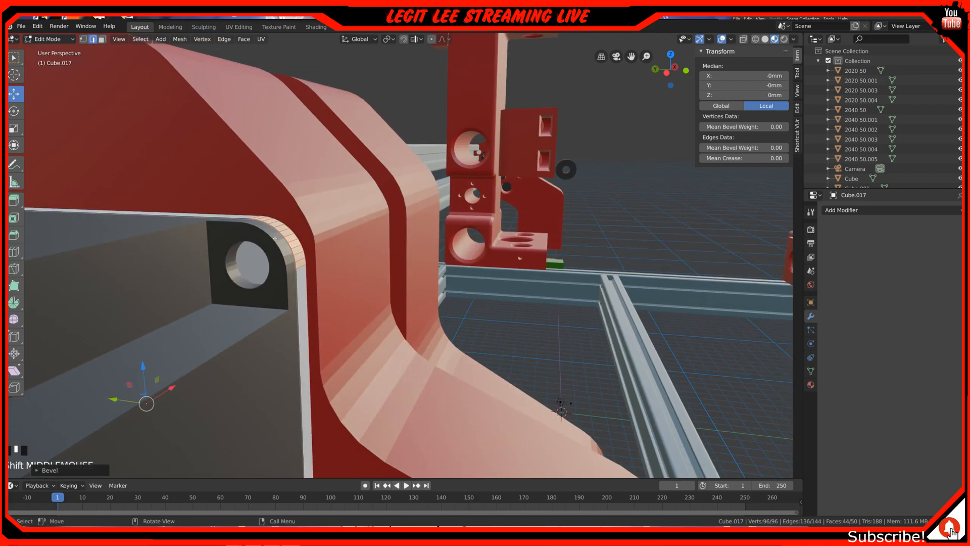
pyautogui.moveTo(275, 238); pyautogui.dragTo(260, 334, button='middle')
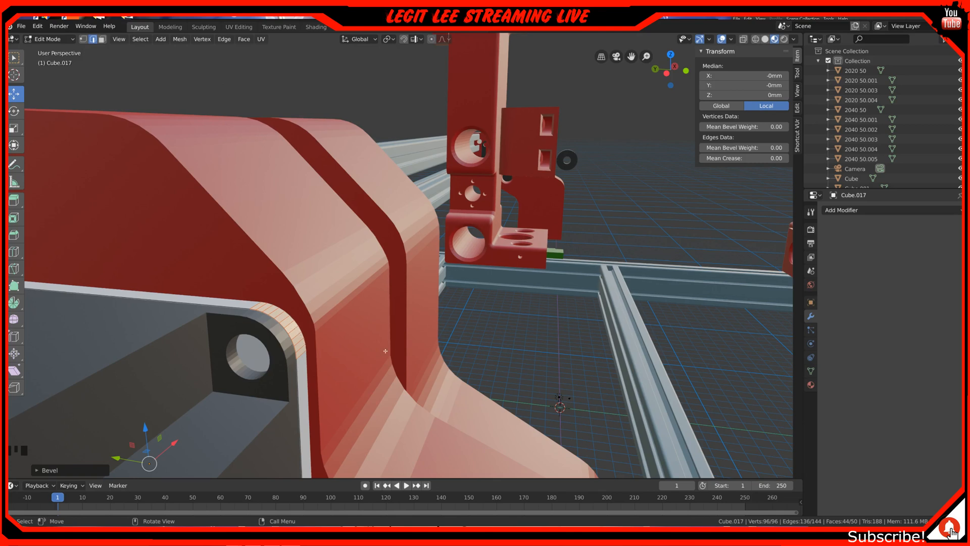
pyautogui.scroll(-2, 385, 350)
pyautogui.moveTo(386, 351); pyautogui.dragTo(387, 339, button='middle')
pyautogui.scroll(-1, 387, 340)
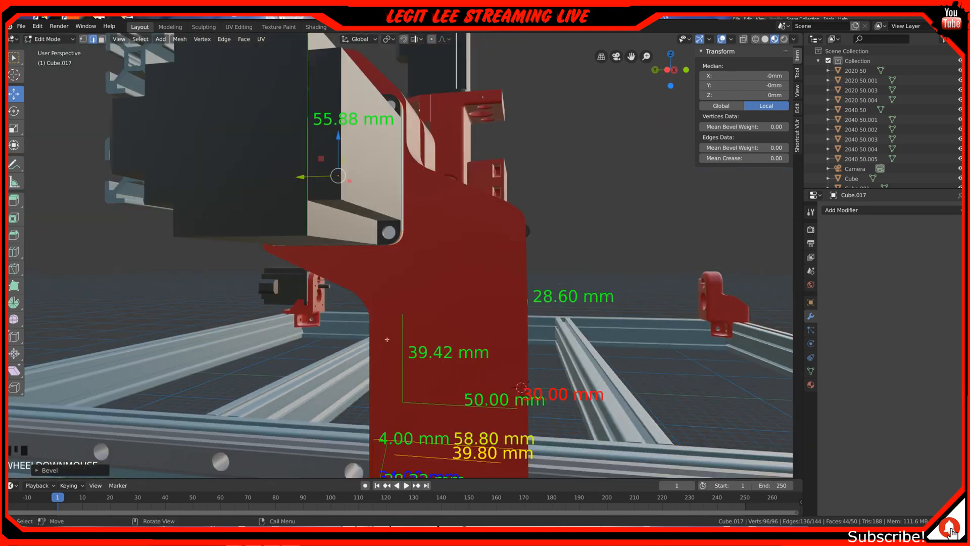
pyautogui.scroll(1, 388, 339)
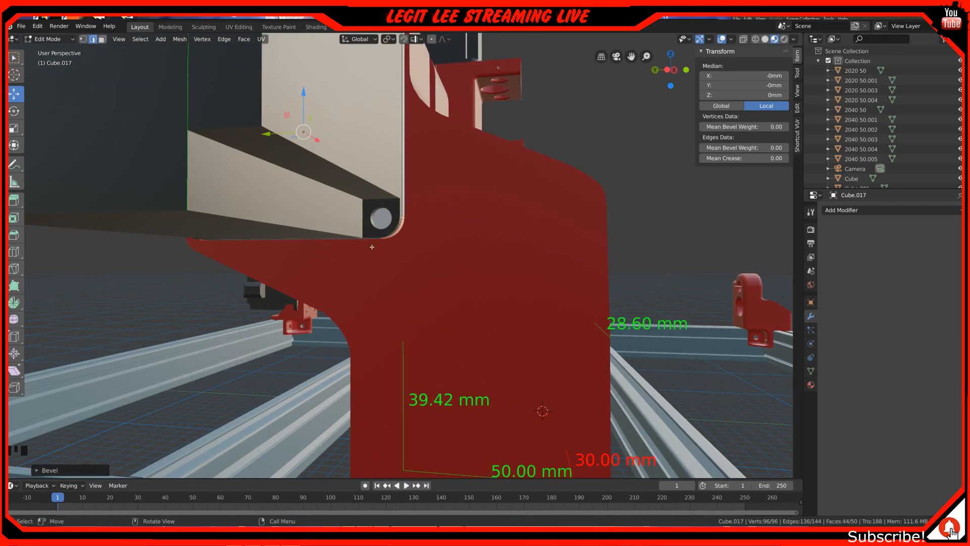
pyautogui.scroll(-3, 372, 247)
pyautogui.moveTo(372, 247); pyautogui.dragTo(385, 212, button='middle')
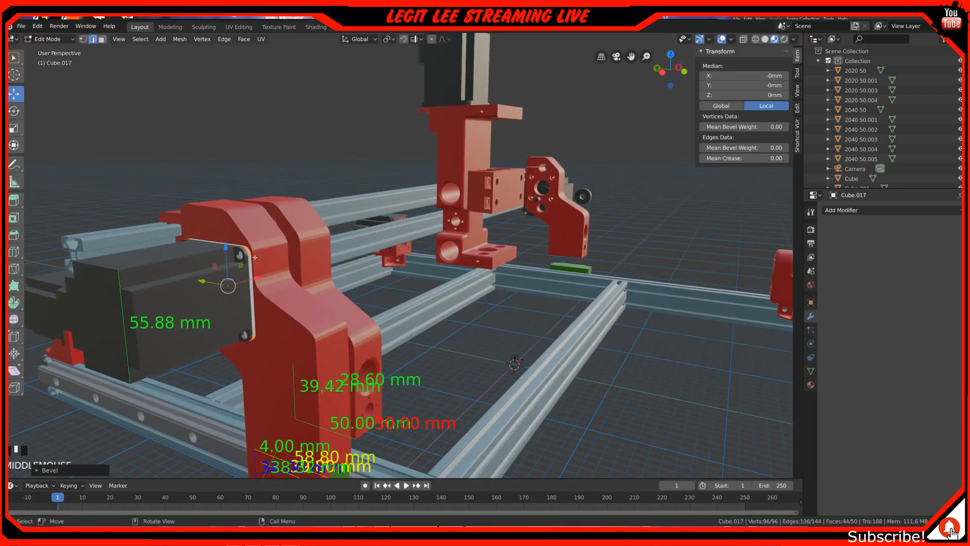
pyautogui.scroll(2, 255, 257)
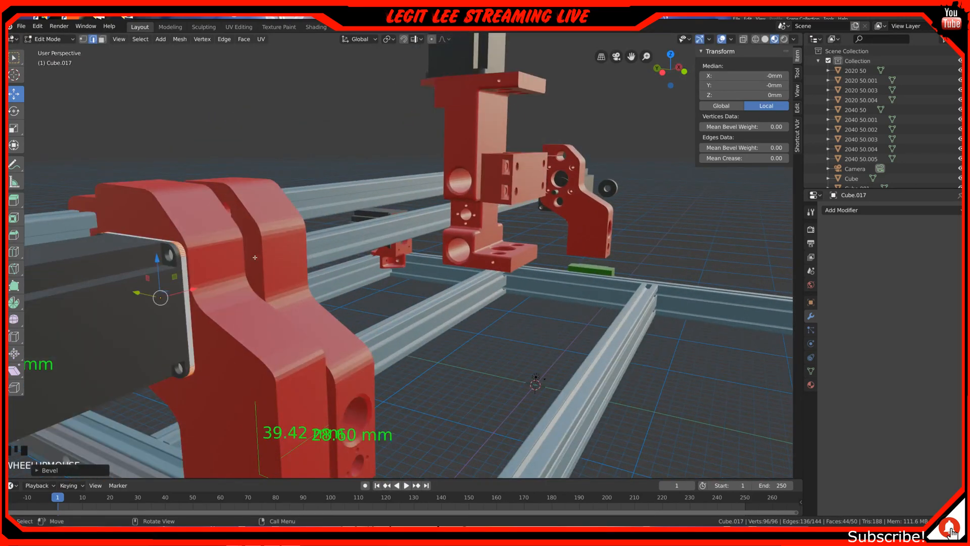
# Return to object editing and move the block along X in front view with snapping to -321 mm, further into the side plate.
pyautogui.press('KP_1')
pyautogui.keyDown('shift'); pyautogui.moveTo(91, 232); pyautogui.dragTo(358, 243, button='middle'); pyautogui.keyUp('shift')
pyautogui.scroll(4, 418, 210)
pyautogui.scroll(4, 418, 209)
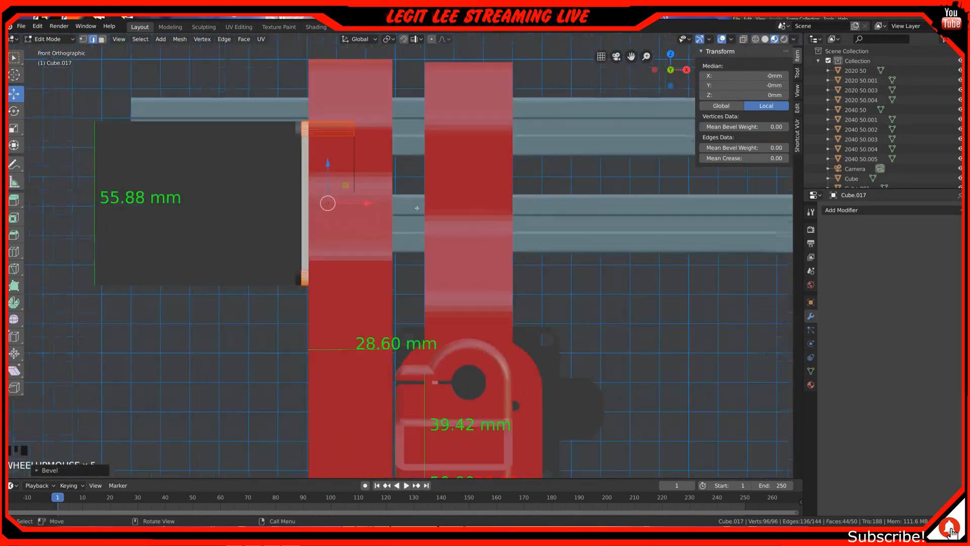
pyautogui.keyDown('shift'); pyautogui.moveTo(292, 177); pyautogui.dragTo(373, 280, button='middle'); pyautogui.keyUp('shift')
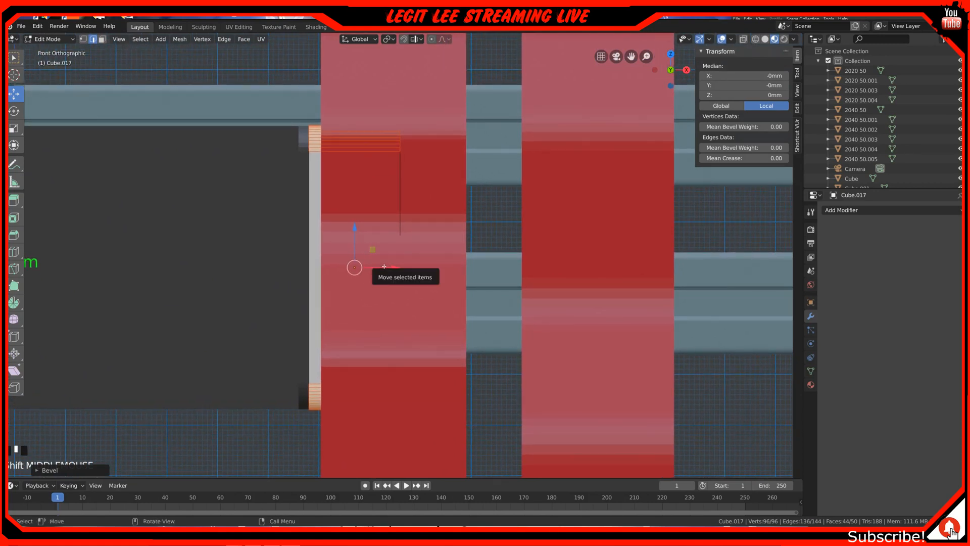
pyautogui.press('Tab')
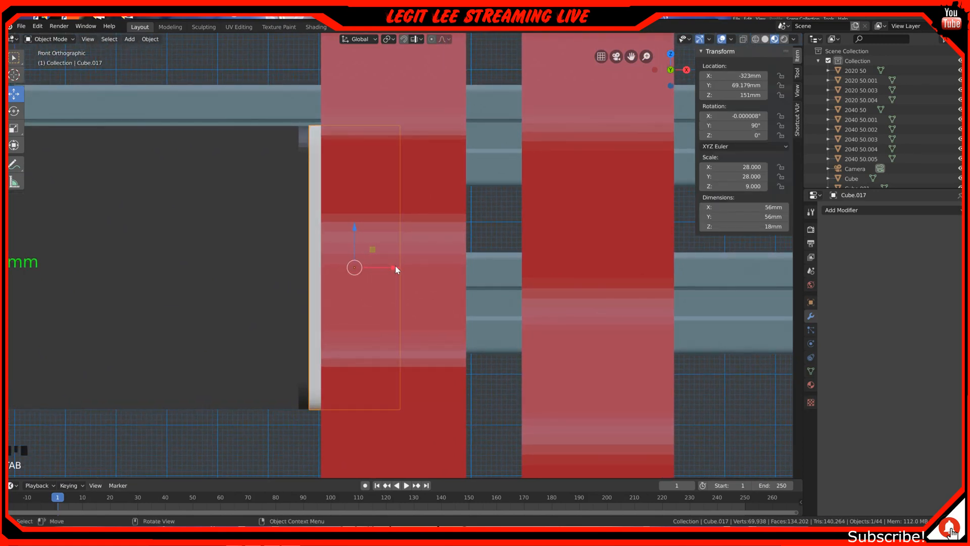
pyautogui.keyDown('ctrl'); pyautogui.moveTo(393, 268); pyautogui.dragTo(403, 266); pyautogui.keyUp('ctrl')
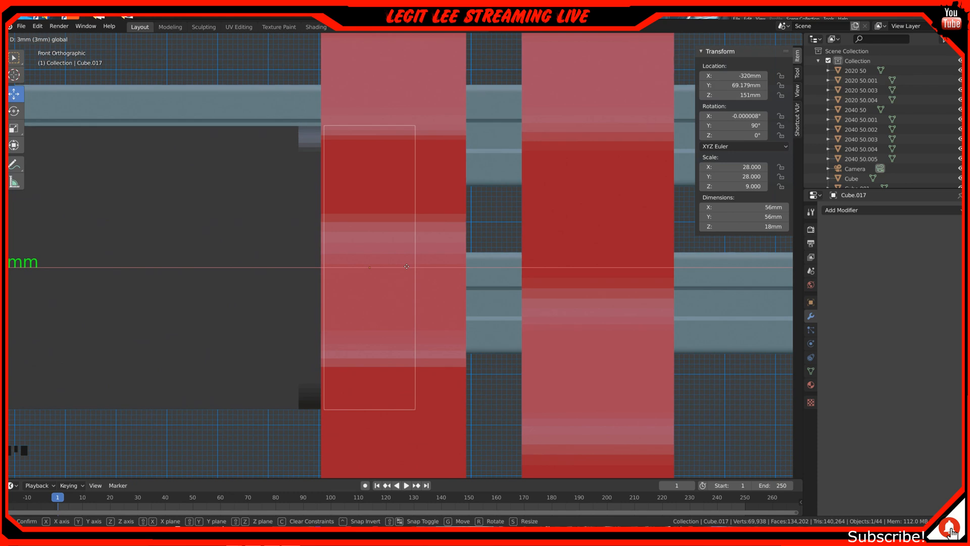
pyautogui.click(405, 266)
# Fine-tune the block along X to -320.82 mm, leaving its motor-side face just outside the side plate's surface.
pyautogui.scroll(2, 404, 267)
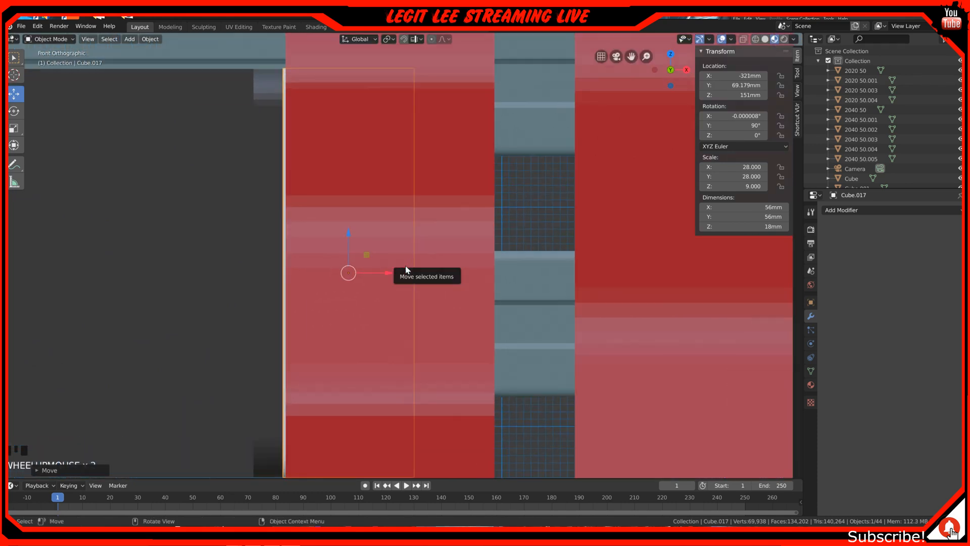
pyautogui.click(390, 273)
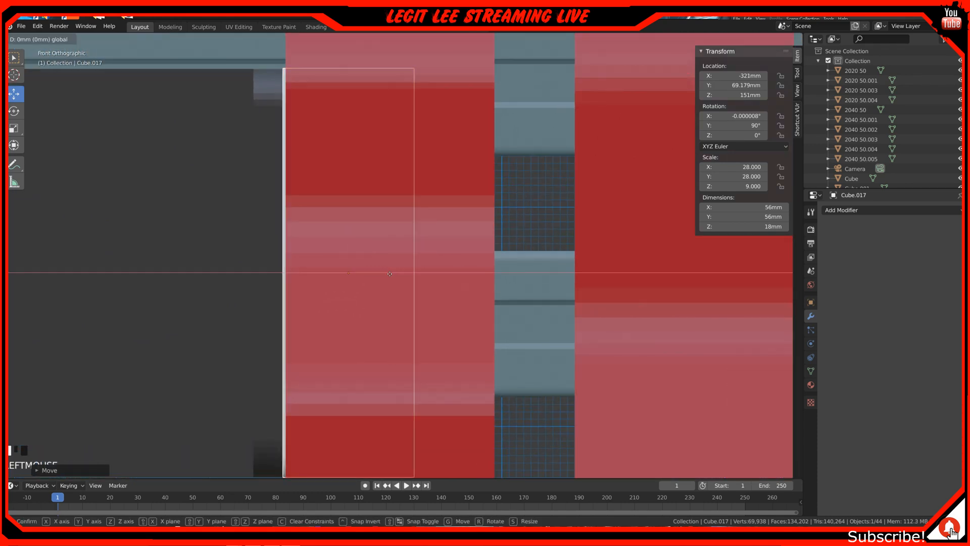
pyautogui.moveTo(389, 274); pyautogui.dragTo(391, 274)
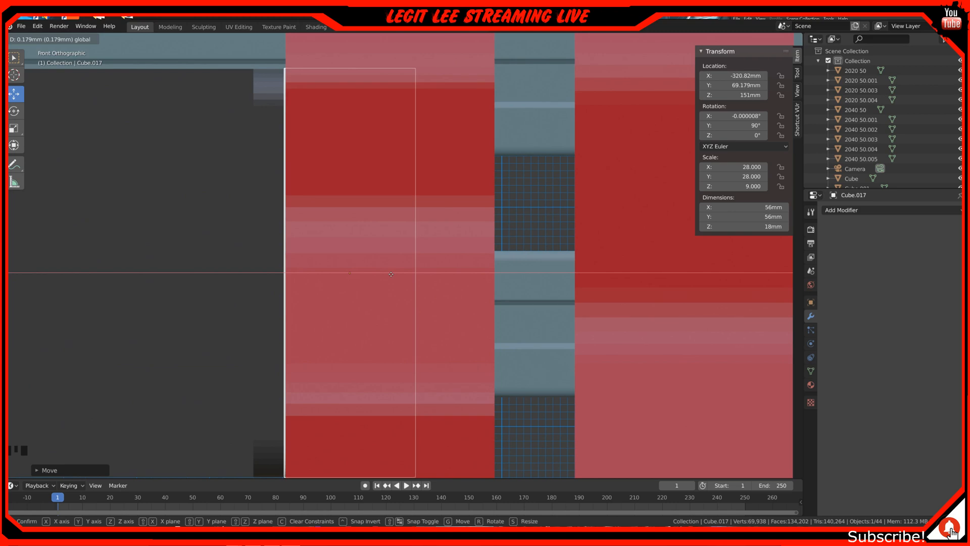
pyautogui.moveTo(392, 274); pyautogui.dragTo(391, 275)
pyautogui.scroll(-3, 306, 243)
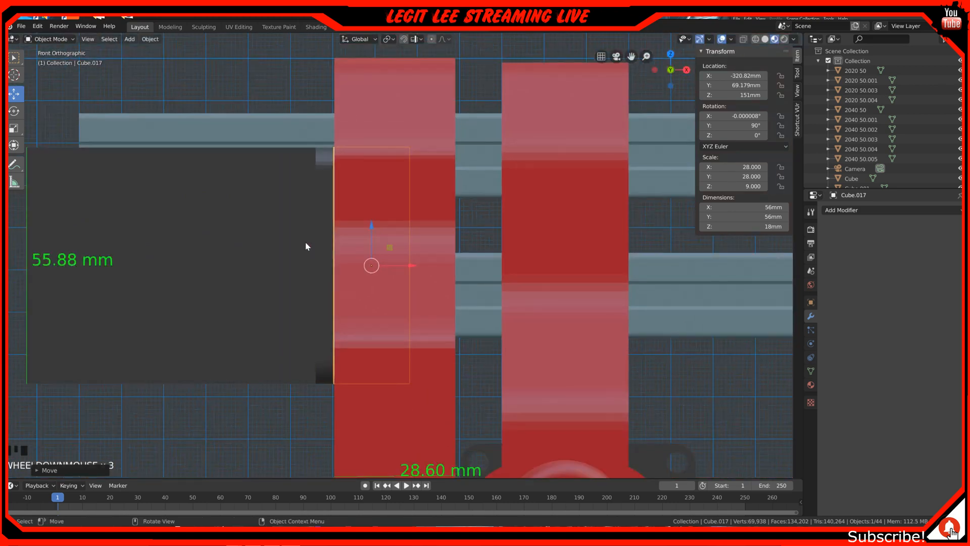
# Examine the block's fit in the side plate and, in front view, try moving it 10 mm along X toward the motor.
pyautogui.moveTo(305, 246); pyautogui.dragTo(357, 280, button='middle')
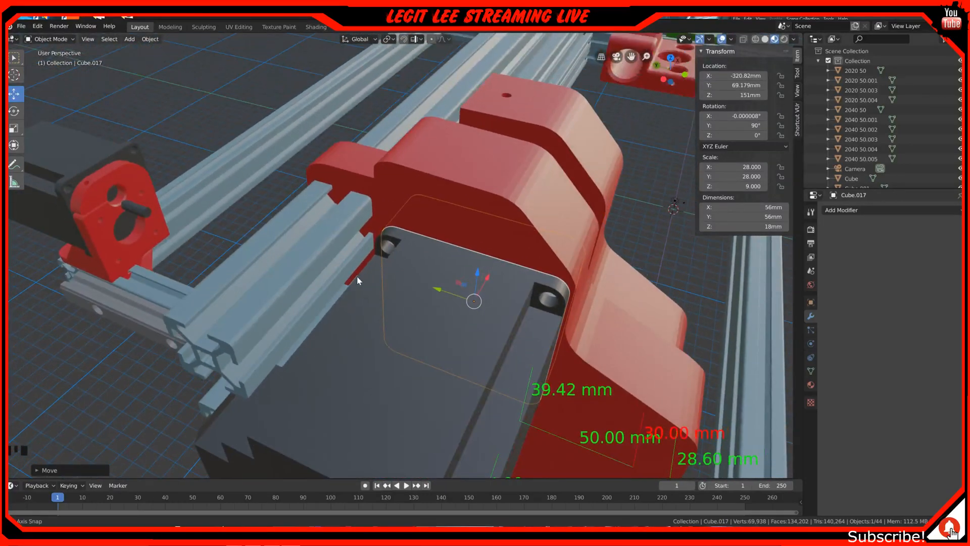
pyautogui.moveTo(357, 276); pyautogui.dragTo(419, 233, button='middle')
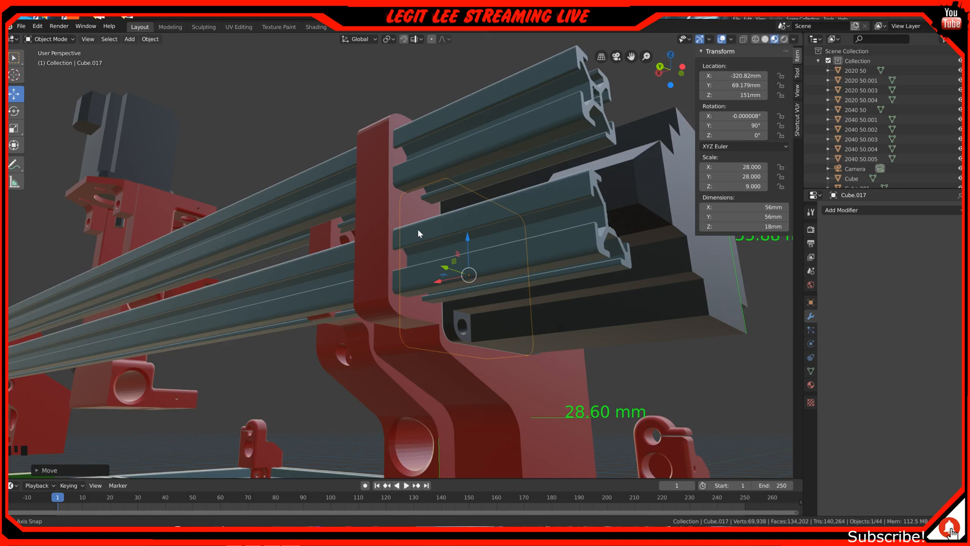
pyautogui.moveTo(419, 230); pyautogui.dragTo(339, 280, button='middle')
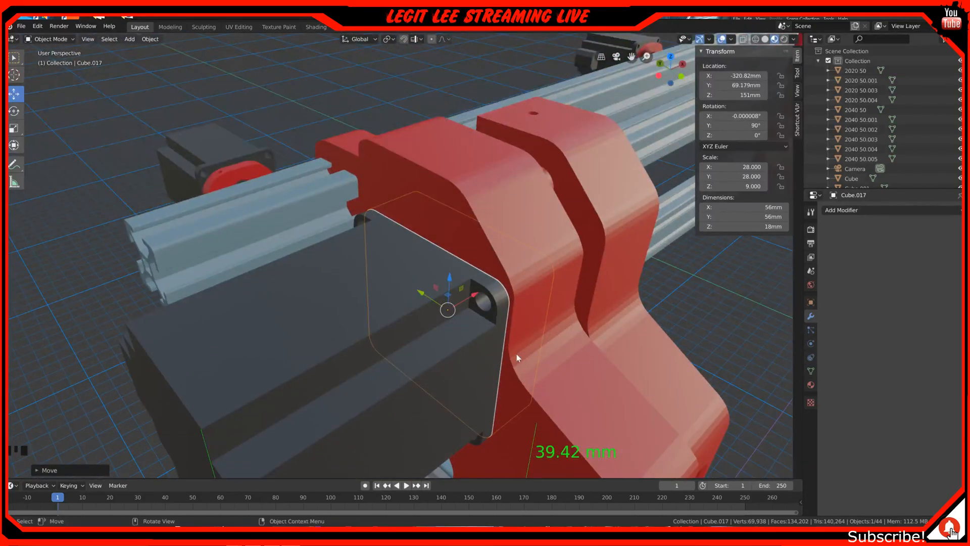
pyautogui.moveTo(455, 331); pyautogui.dragTo(420, 312, button='middle')
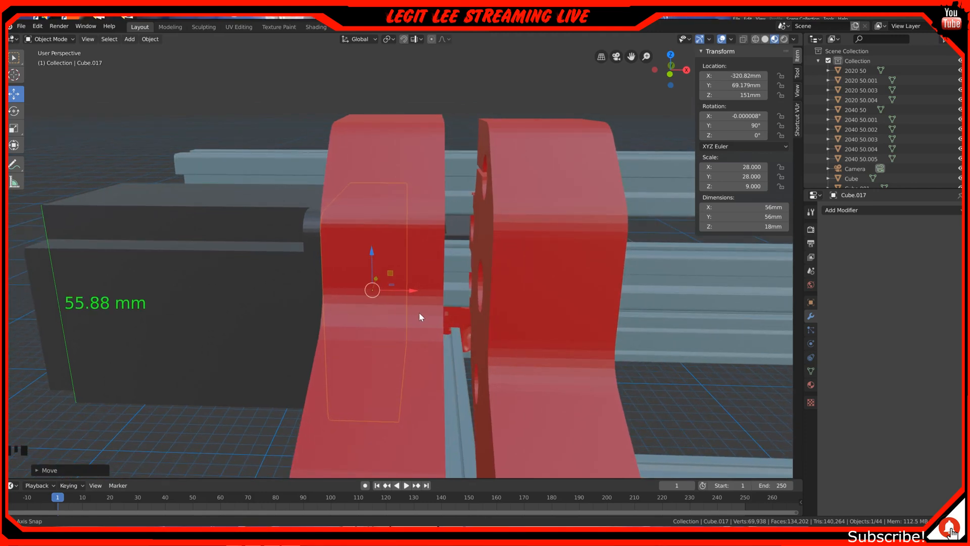
pyautogui.moveTo(419, 312); pyautogui.dragTo(423, 309, button='middle')
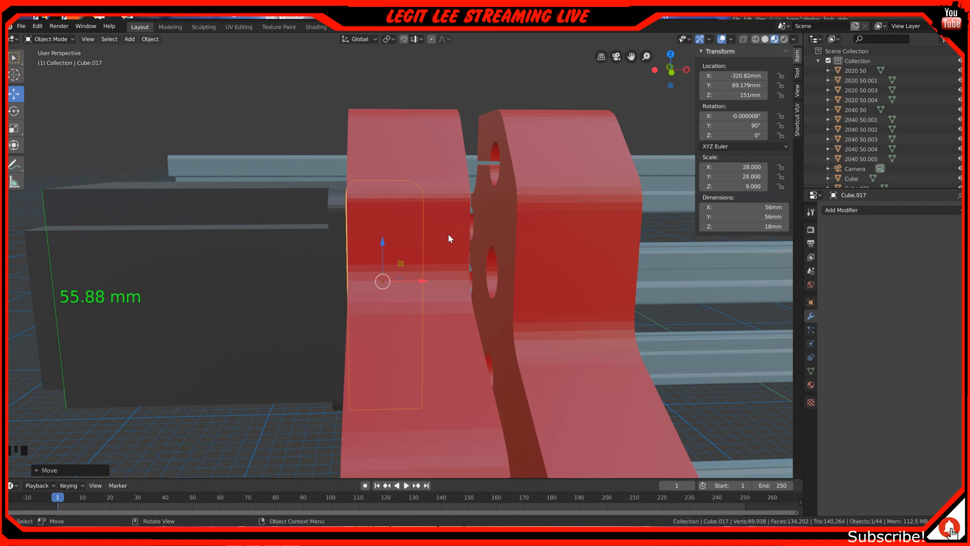
pyautogui.press('KP_1')
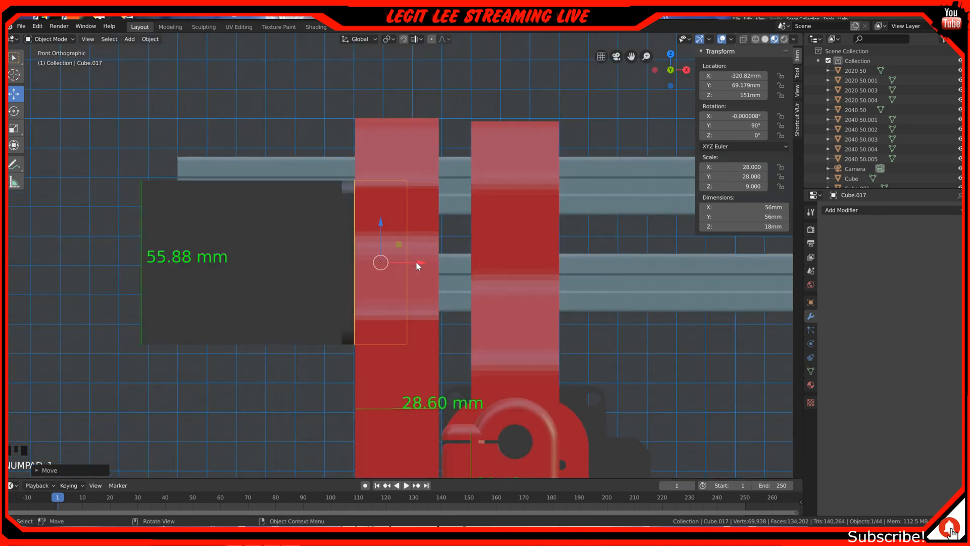
pyautogui.keyDown('ctrl'); pyautogui.moveTo(417, 260); pyautogui.dragTo(402, 260); pyautogui.keyUp('ctrl')
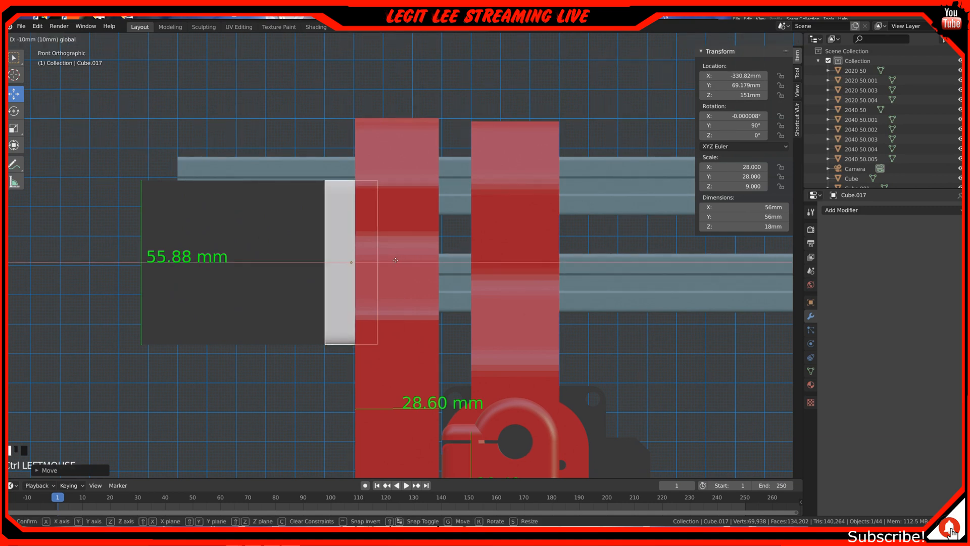
pyautogui.keyDown('ctrl'); pyautogui.moveTo(399, 262); pyautogui.dragTo(412, 264); pyautogui.keyUp('ctrl')
# Set the block's Z dimension to 6 mm and move it along X to -326.73 mm, just outside the side plate's motor-side surface.
pyautogui.scroll(3, 412, 265)
pyautogui.scroll(2, 413, 269)
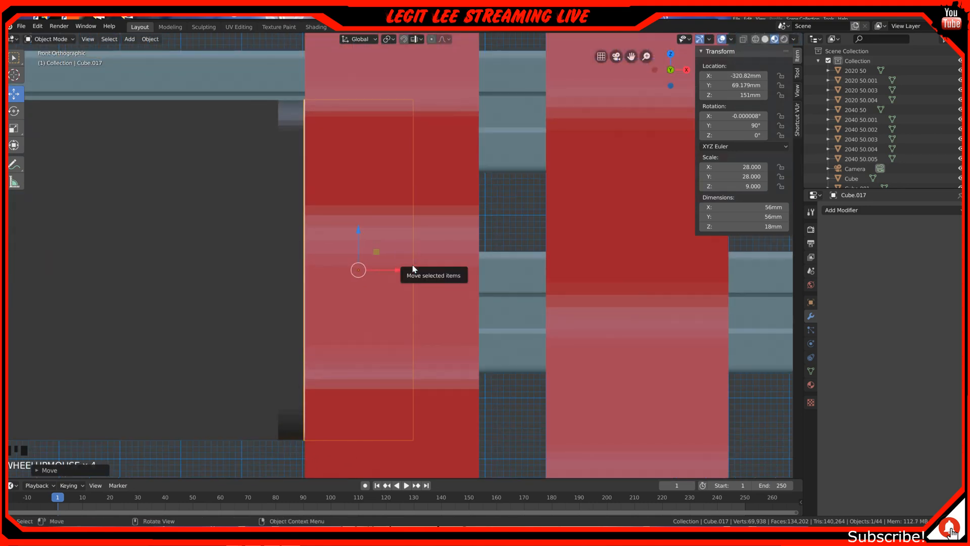
pyautogui.moveTo(399, 271)
pyautogui.mouseDown()
pyautogui.moveTo(375, 268)
pyautogui.moveTo(406, 268)
pyautogui.mouseUp()
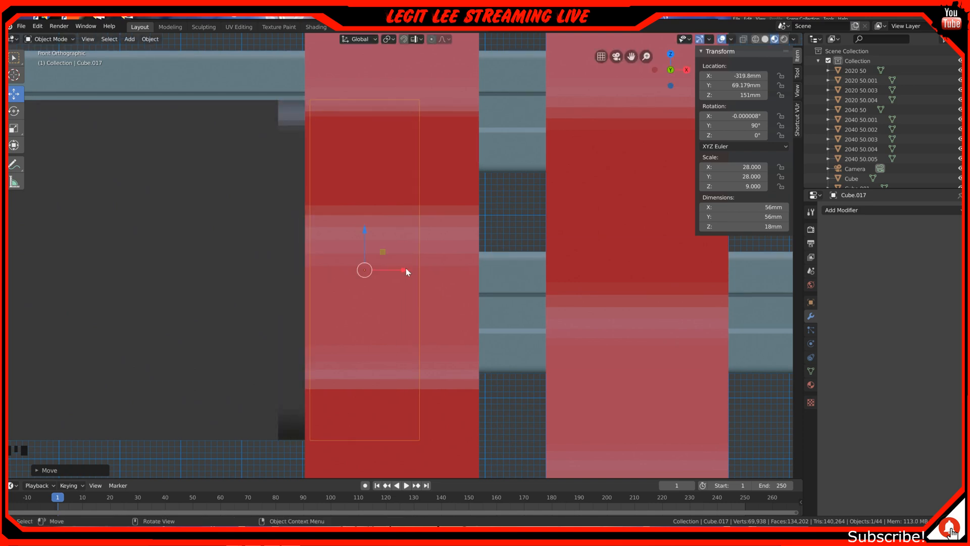
pyautogui.click(768, 227)
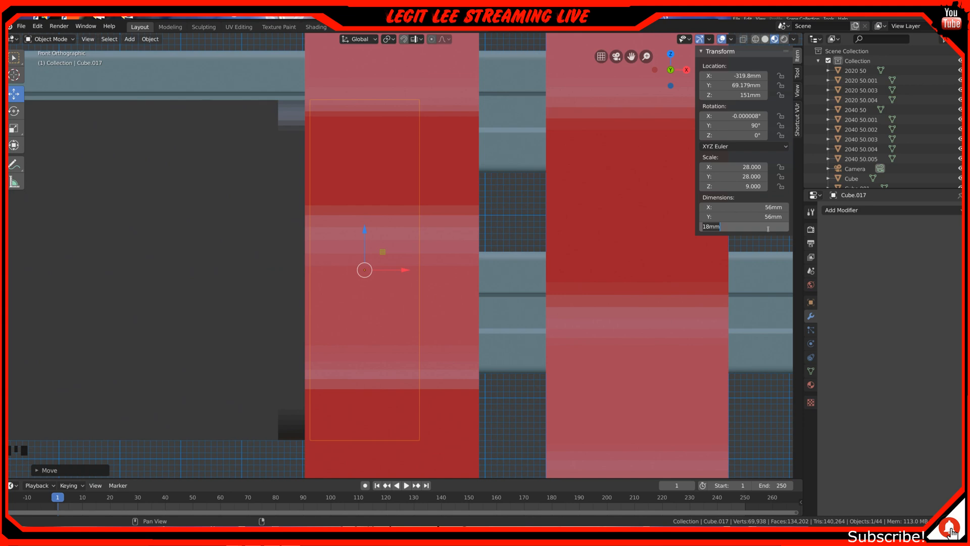
pyautogui.write('6')
pyautogui.press('Return')
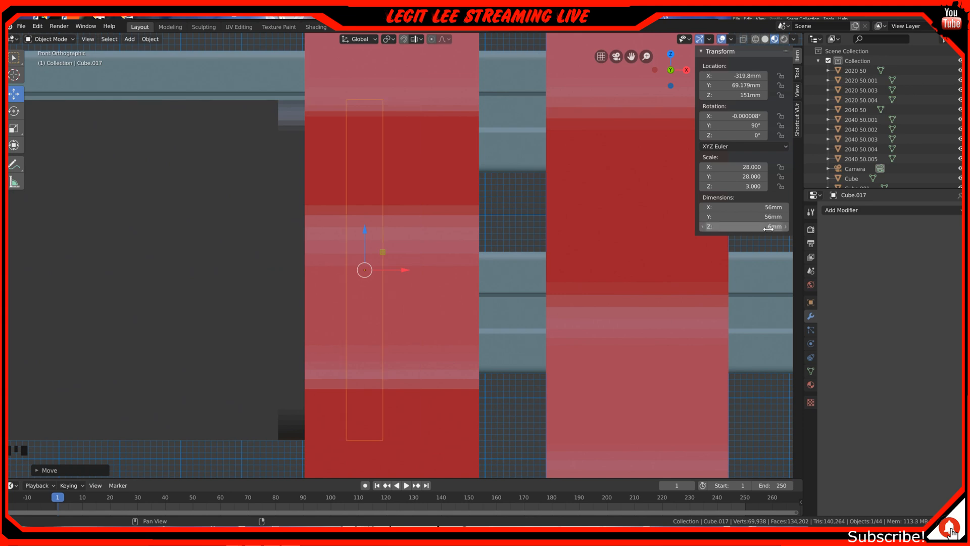
pyautogui.moveTo(403, 271); pyautogui.dragTo(361, 263)
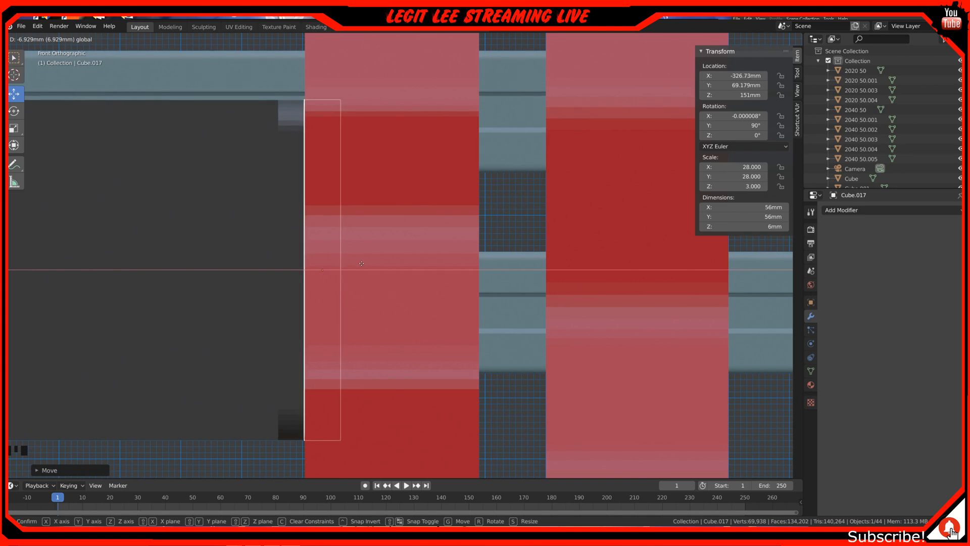
pyautogui.moveTo(362, 263); pyautogui.dragTo(362, 262)
# Move the left gantry motor along X to -390.33 mm, away from the side plate, exposing the block's face.
pyautogui.moveTo(352, 244); pyautogui.dragTo(361, 258, button='middle')
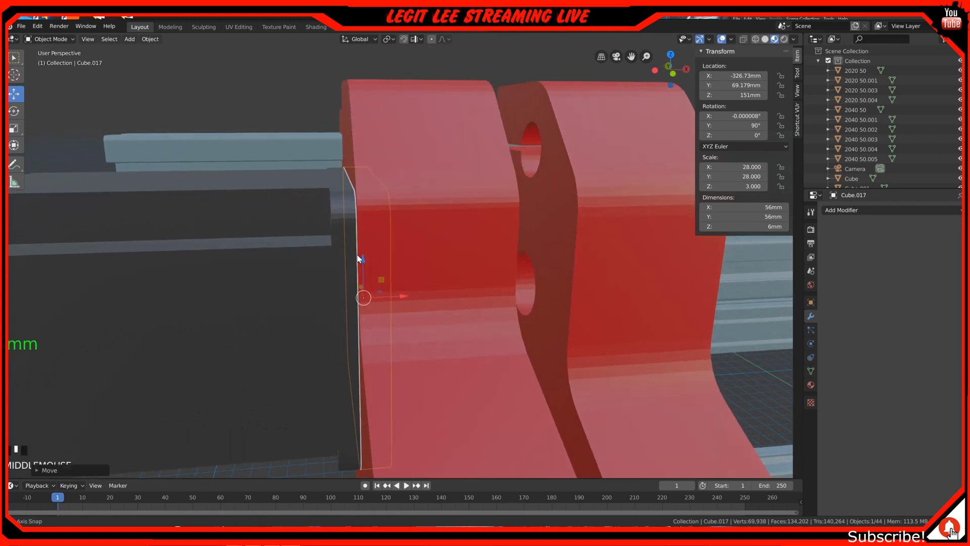
pyautogui.click(414, 181)
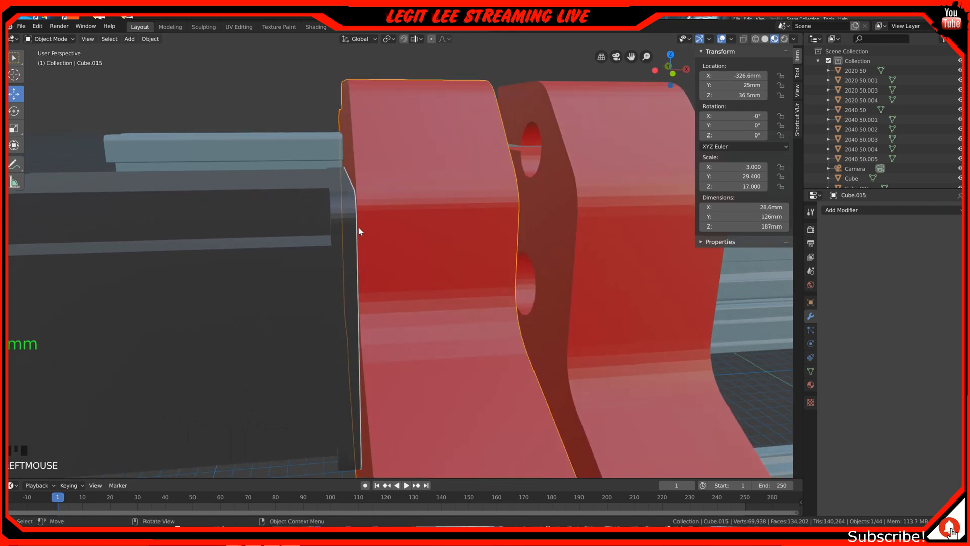
pyautogui.click(311, 210)
pyautogui.moveTo(231, 302); pyautogui.dragTo(119, 301)
pyautogui.moveTo(320, 268); pyautogui.dragTo(344, 266, button='middle')
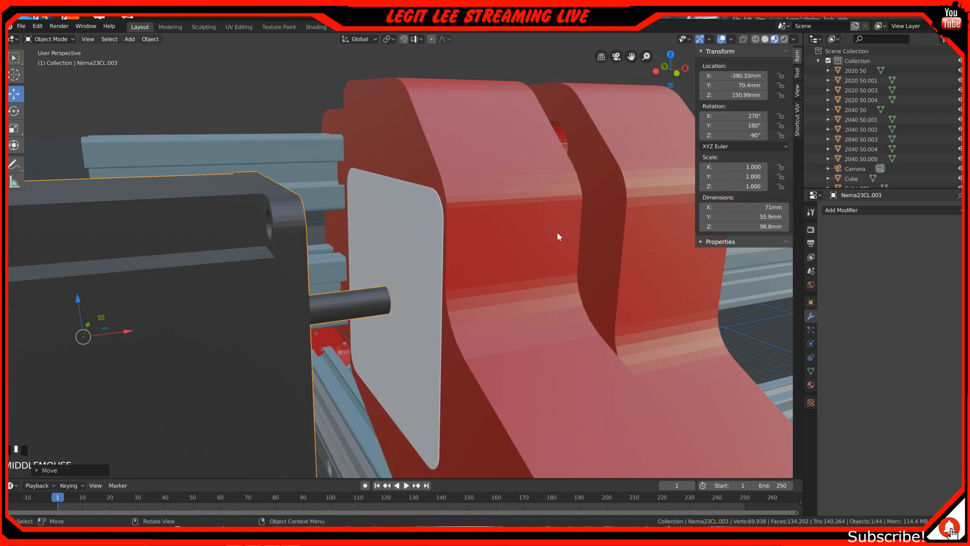
# Cut the block out of the left side plate with a Boolean Difference modifier and apply it.
pyautogui.click(535, 205)
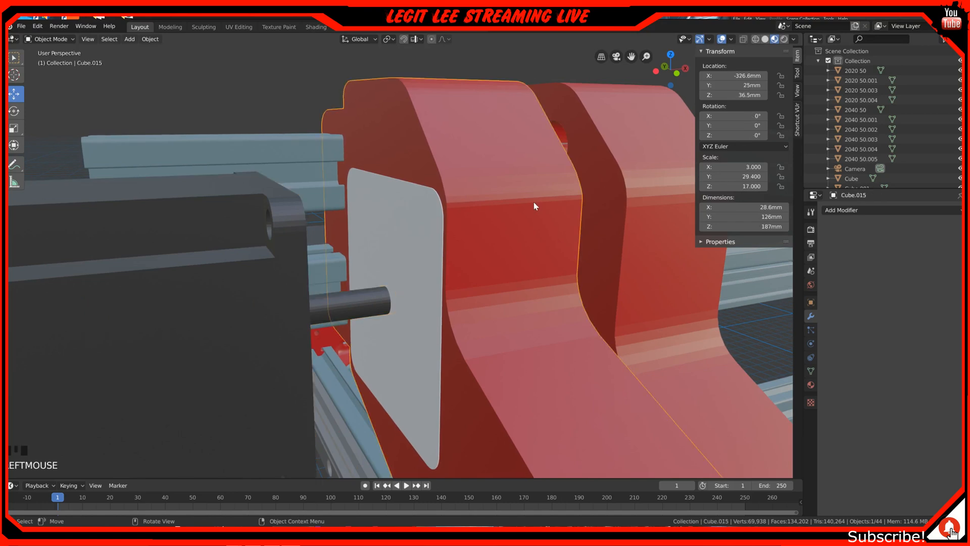
pyautogui.click(861, 210)
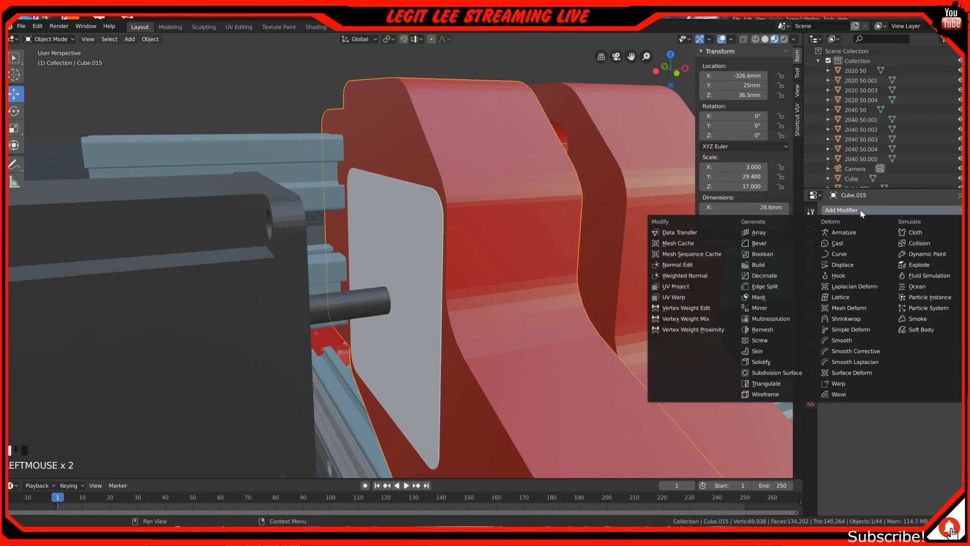
pyautogui.click(773, 254)
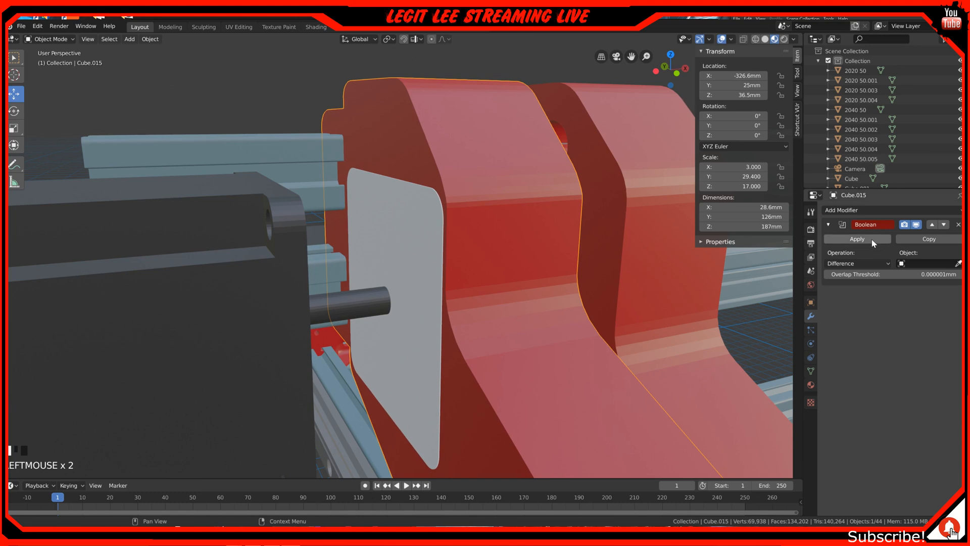
pyautogui.click(958, 263)
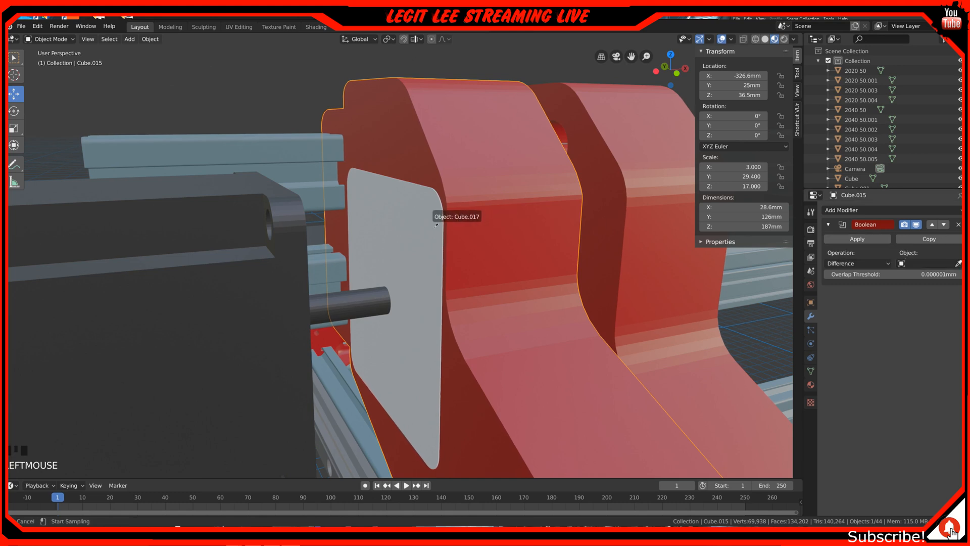
pyautogui.click(436, 225)
pyautogui.click(857, 239)
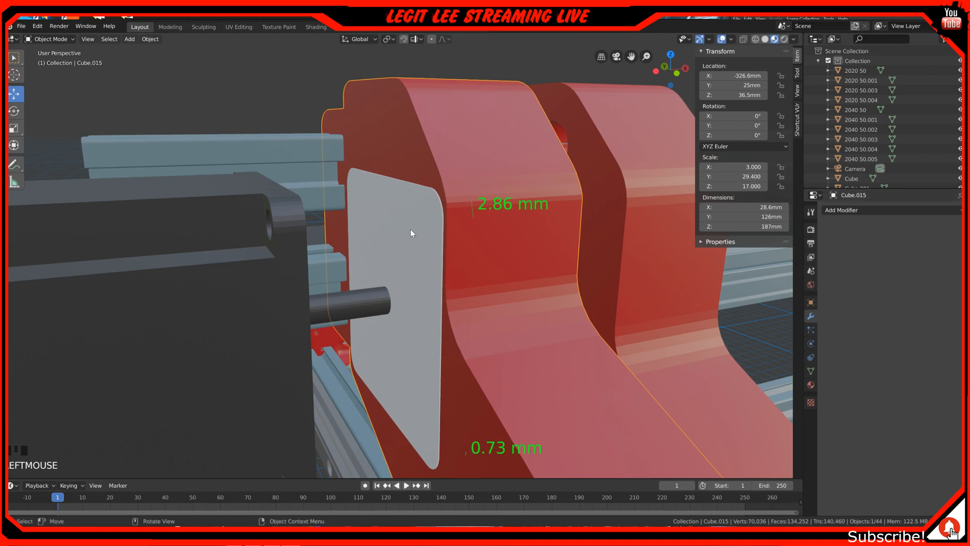
# Delete the block used as the cutter for the side plate.
pyautogui.click(410, 230)
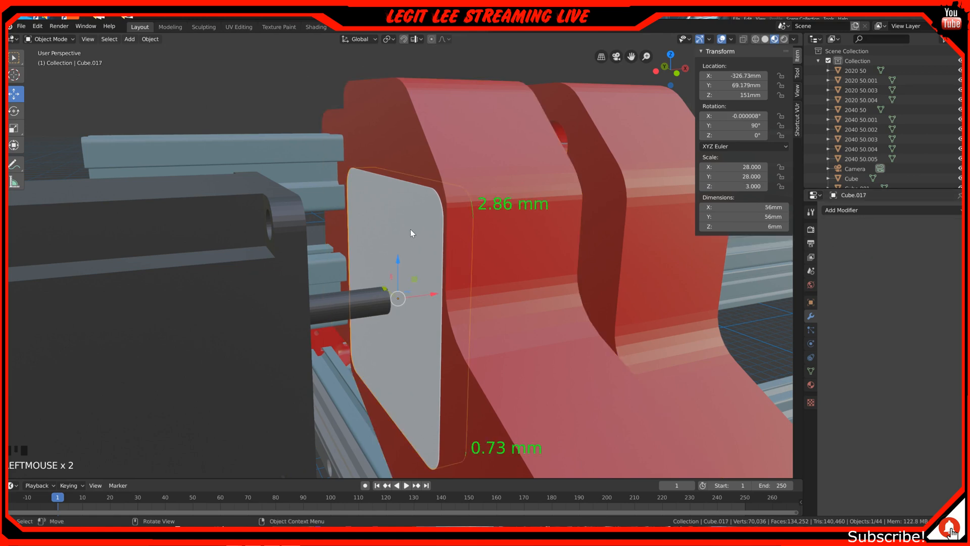
pyautogui.press('x')
pyautogui.click(411, 229)
# Examine the side plate's new recess and its fit with the motor in perspective, left and front views.
pyautogui.moveTo(411, 228)
pyautogui.mouseDown(button='middle')
pyautogui.moveTo(438, 225)
pyautogui.moveTo(446, 260)
pyautogui.moveTo(480, 261)
pyautogui.moveTo(393, 240)
pyautogui.moveTo(419, 235)
pyautogui.moveTo(433, 195)
pyautogui.moveTo(459, 252)
pyautogui.moveTo(387, 237)
pyautogui.moveTo(417, 235)
pyautogui.mouseUp(button='middle')
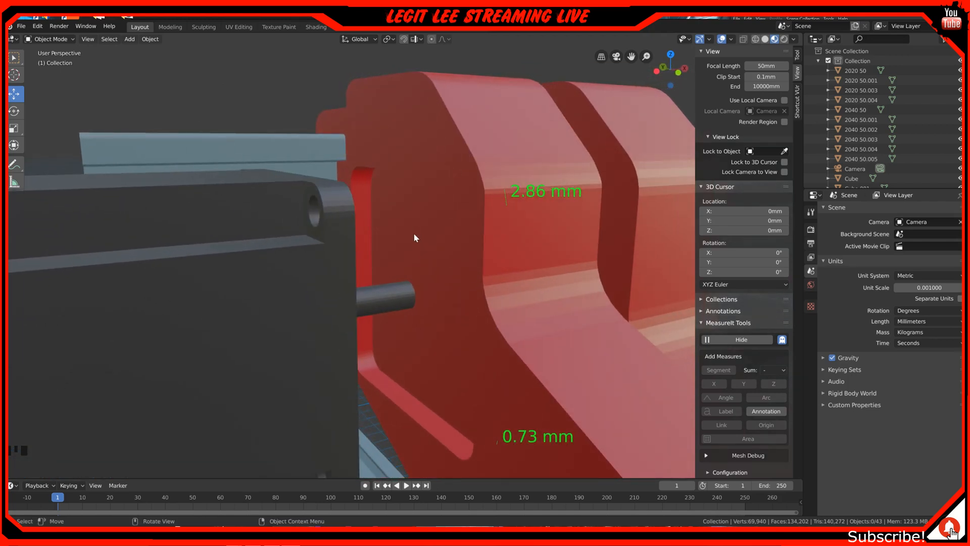
pyautogui.press('ctrl+KP_3')
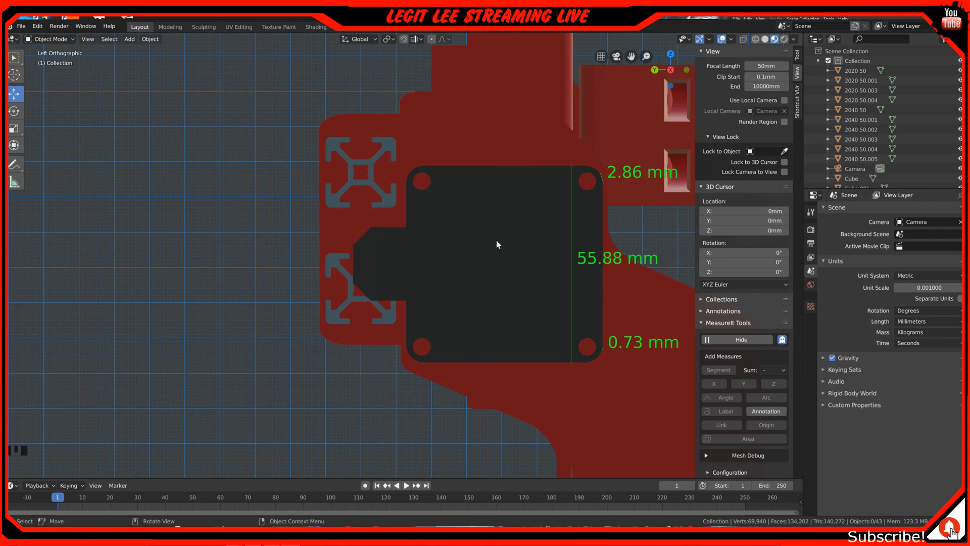
pyautogui.scroll(-2, 501, 241)
pyautogui.moveTo(501, 242); pyautogui.dragTo(427, 263, button='middle')
pyautogui.scroll(-2, 525, 286)
pyautogui.scroll(2, 550, 302)
pyautogui.scroll(-3, 429, 262)
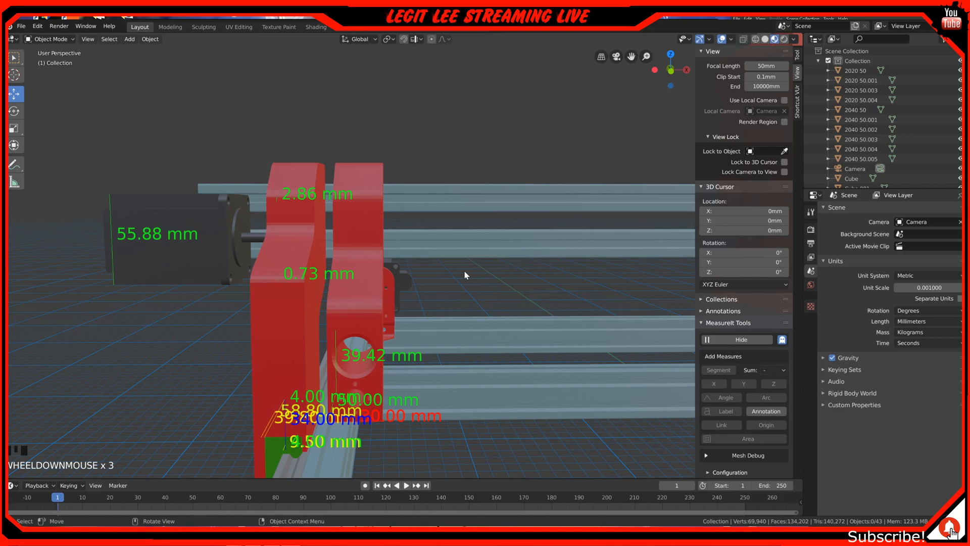
pyautogui.press('KP_1')
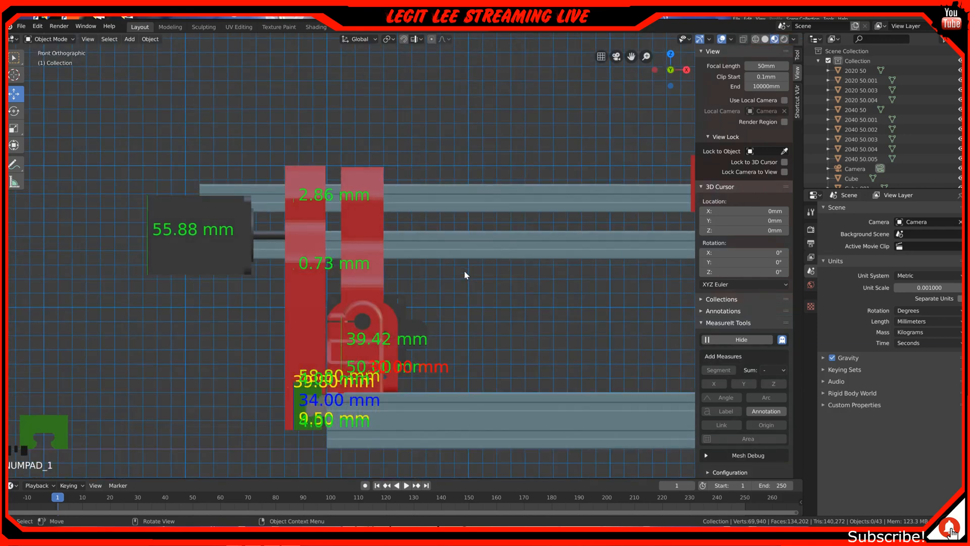
pyautogui.keyDown('shift'); pyautogui.moveTo(466, 293); pyautogui.dragTo(284, 295, button='middle'); pyautogui.keyUp('shift')
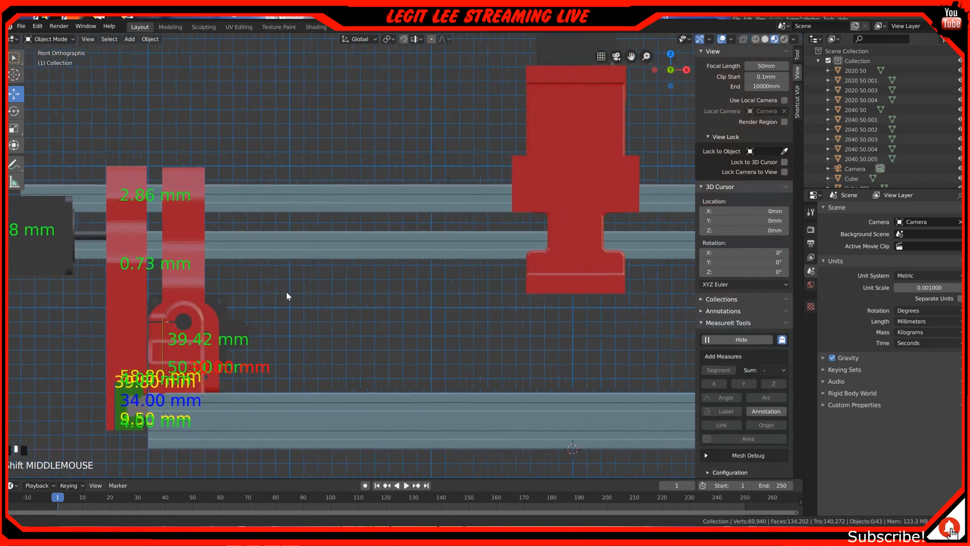
pyautogui.scroll(-1, 303, 296)
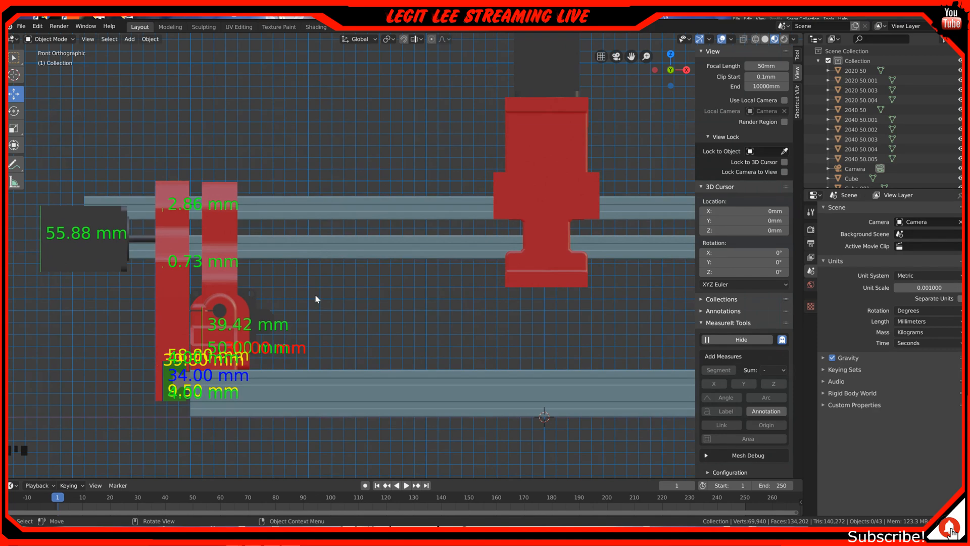
pyautogui.scroll(-1, 317, 299)
pyautogui.scroll(1, 317, 298)
# Add a cylinder mesh at the origin in top view with dimensions X 8 mm, Y 8 mm and Z 80 mm.
pyautogui.press('KP_7')
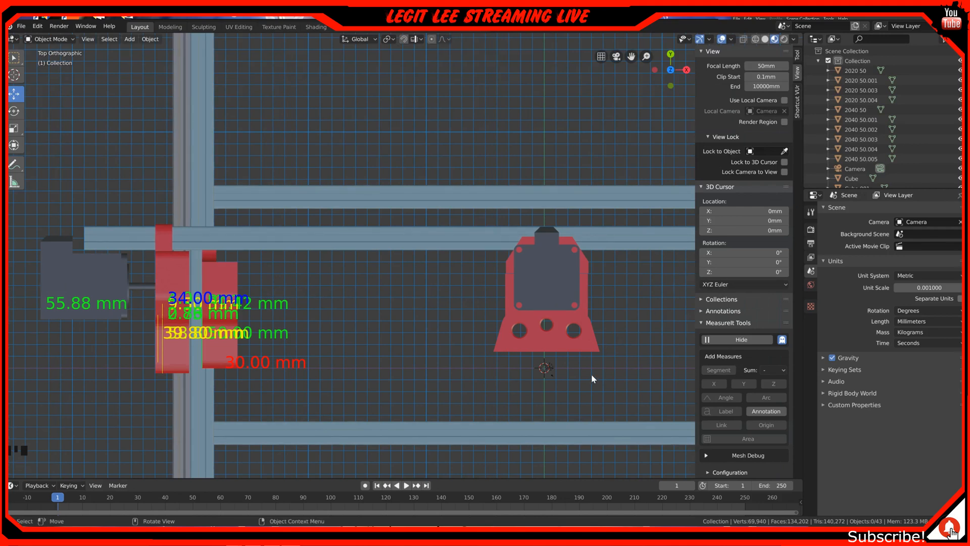
pyautogui.hotkey('shift', 'a')
pyautogui.moveTo(581, 359)
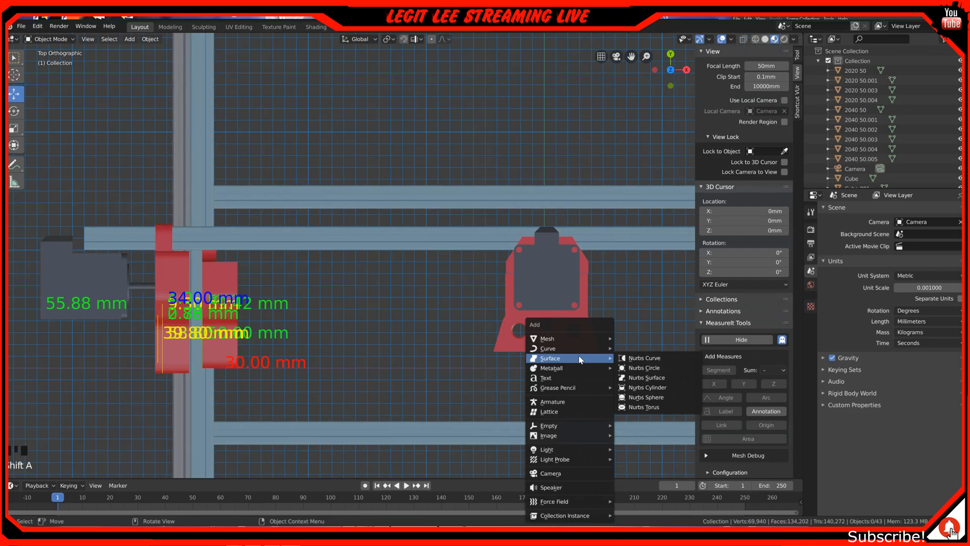
pyautogui.moveTo(571, 339)
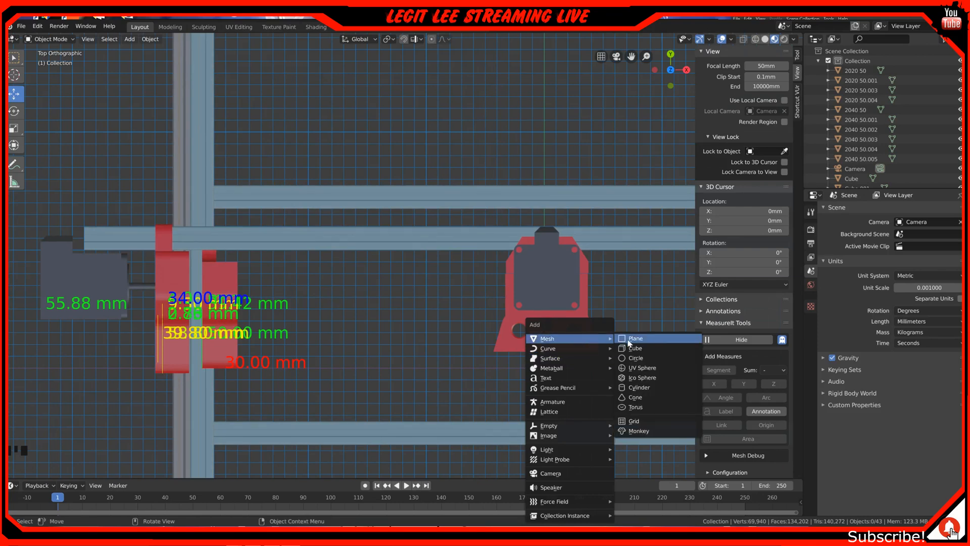
pyautogui.click(652, 387)
pyautogui.click(763, 208)
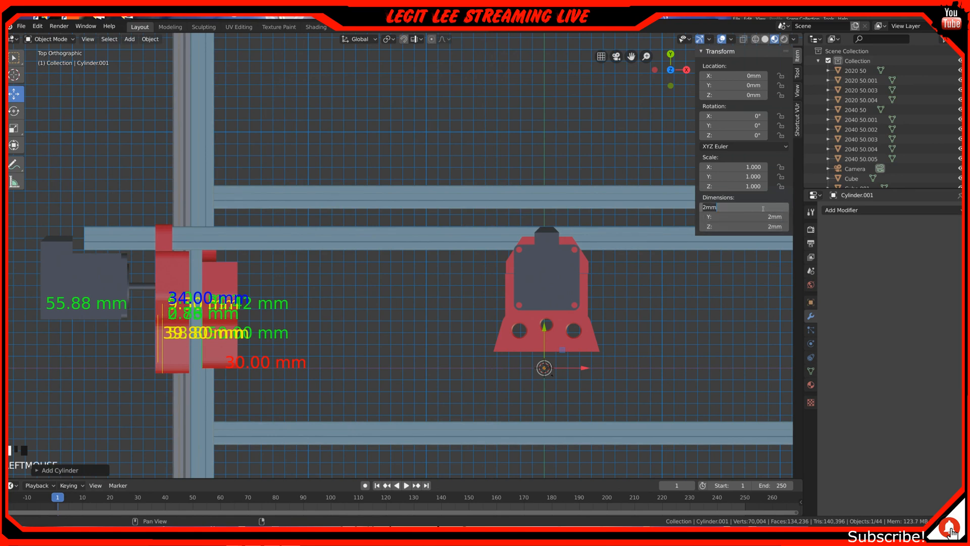
pyautogui.write('8')
pyautogui.press('Tab')
pyautogui.write('8')
pyautogui.press('Tab')
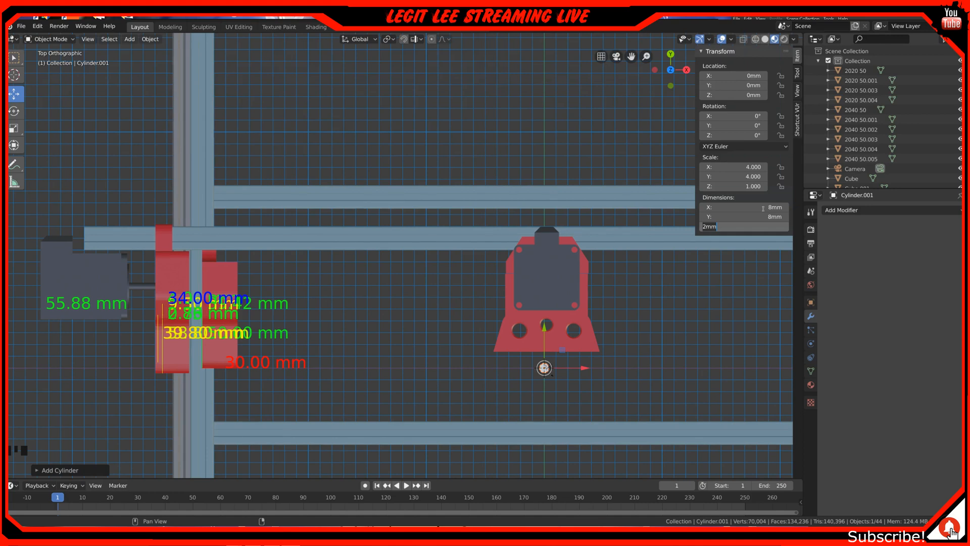
pyautogui.write('80')
pyautogui.press('Return')
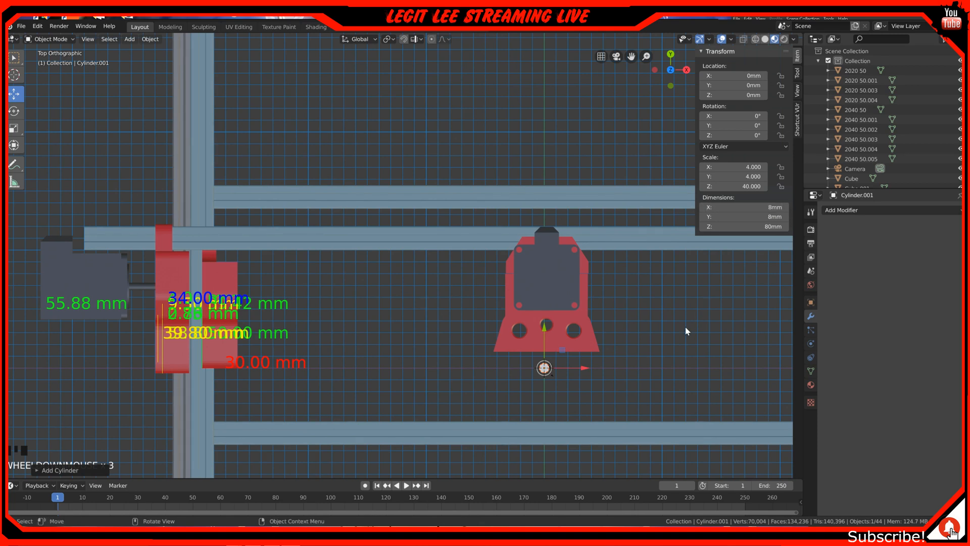
# Place the cylinder across the left side plates with snapping, rotated 90° about Y, at X -310 mm and Z 160 mm.
pyautogui.press('KP_1')
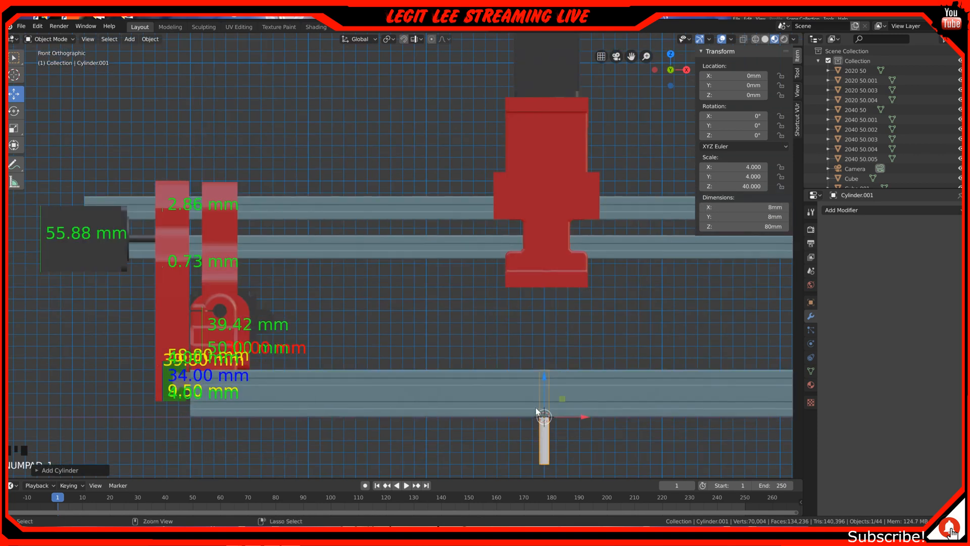
pyautogui.keyDown('ctrl'); pyautogui.moveTo(546, 383); pyautogui.dragTo(533, 194); pyautogui.keyUp('ctrl')
pyautogui.write('ry90')
pyautogui.press('Return')
pyautogui.keyDown('ctrl'); pyautogui.moveTo(585, 228); pyautogui.dragTo(217, 262); pyautogui.keyUp('ctrl')
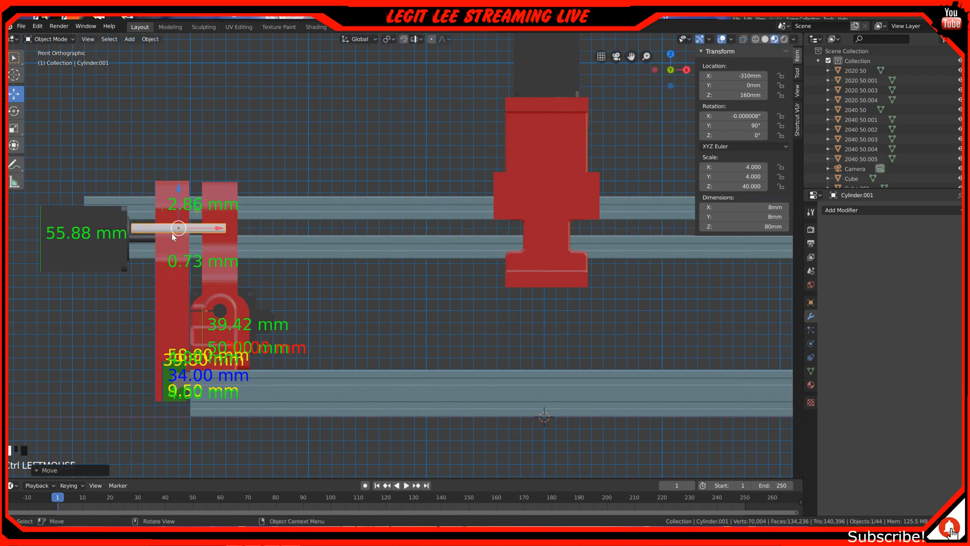
# Lower the 8 mm cylinder with snapping to Z 151 mm in front view, level with the left motor's shaft.
pyautogui.scroll(4, 143, 221)
pyautogui.keyDown('shift'); pyautogui.moveTo(86, 232); pyautogui.dragTo(590, 237, button='middle'); pyautogui.keyUp('shift')
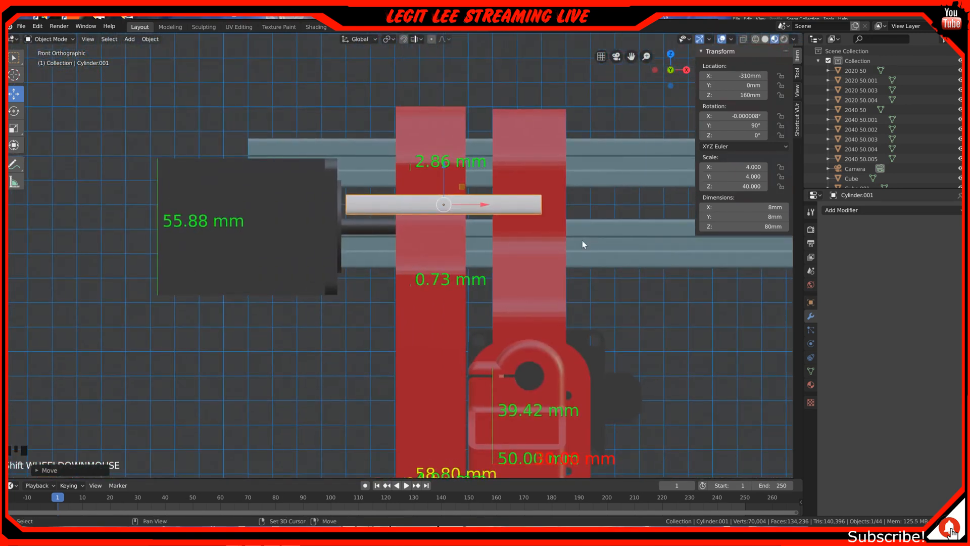
pyautogui.scroll(2, 397, 257)
pyautogui.scroll(3, 397, 260)
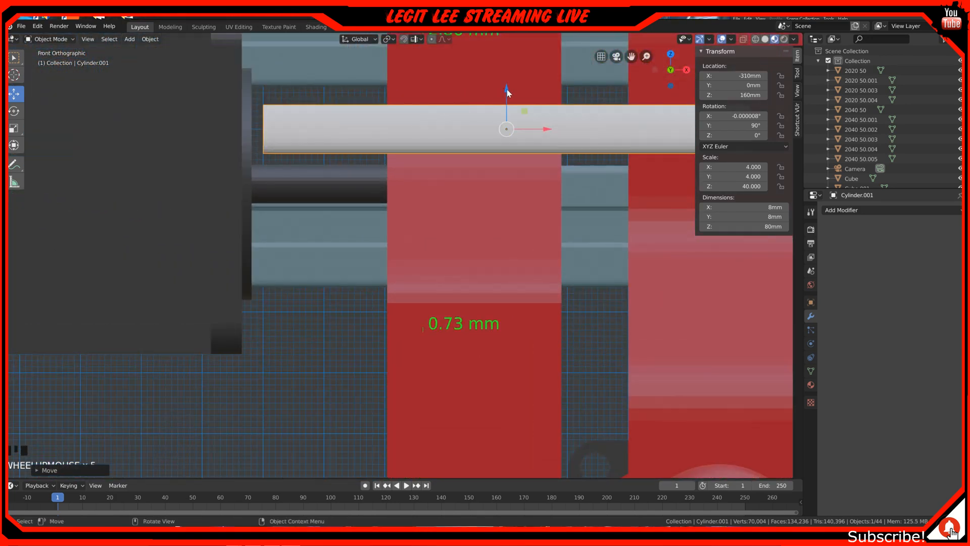
pyautogui.keyDown('ctrl'); pyautogui.moveTo(507, 92); pyautogui.dragTo(498, 142); pyautogui.keyUp('ctrl')
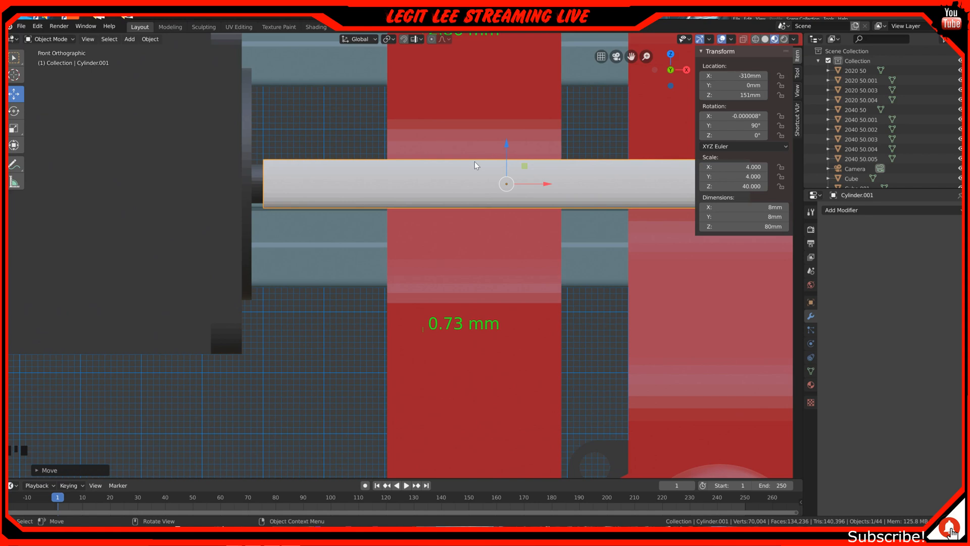
# Move the cylinder along Y to 69 mm with snapping in left wireframe view, over the motor's shaft.
pyautogui.press('ctrl+KP_3')
pyautogui.keyDown('shift'); pyautogui.moveTo(475, 162); pyautogui.dragTo(252, 223, button='middle'); pyautogui.keyUp('shift')
pyautogui.keyDown('ctrl'); pyautogui.moveTo(720, 250); pyautogui.dragTo(291, 255); pyautogui.keyUp('ctrl')
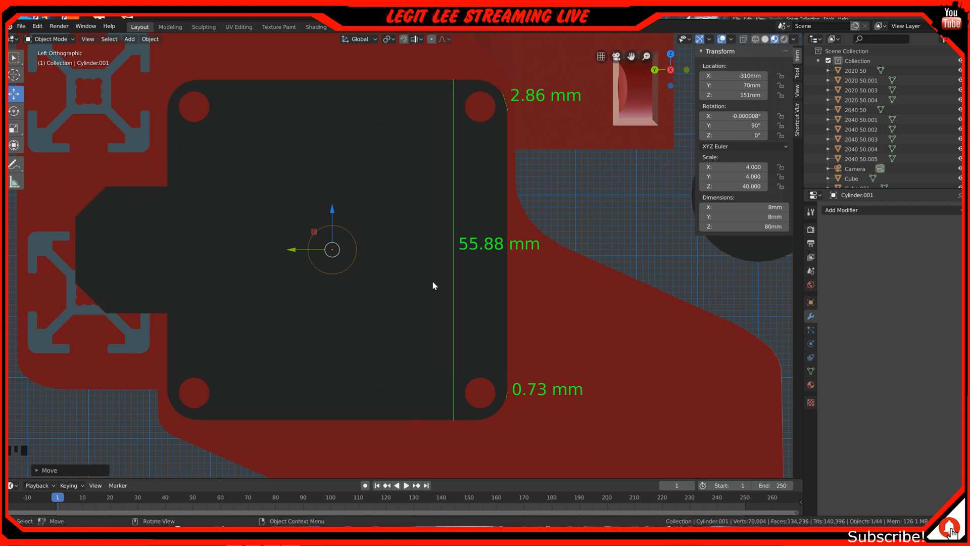
pyautogui.press('z')
pyautogui.click(356, 278)
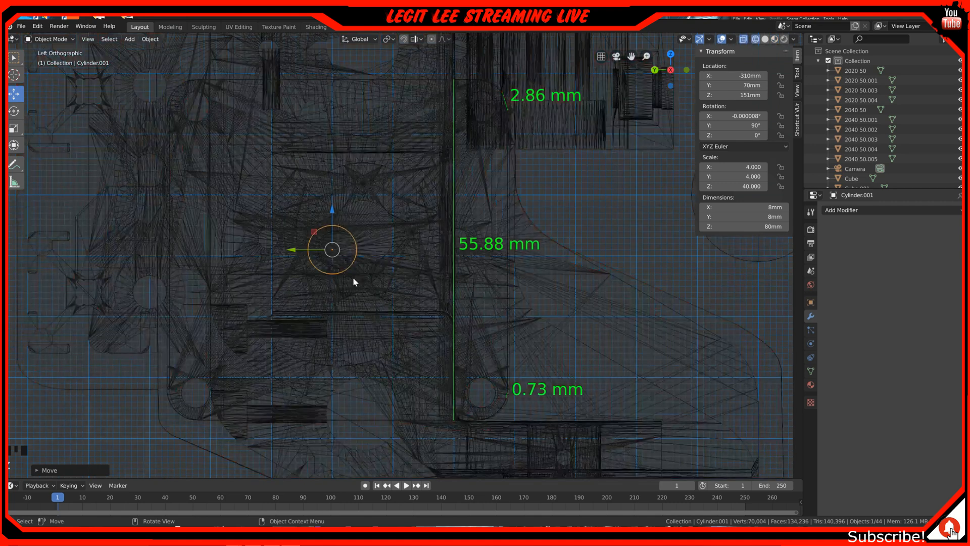
pyautogui.scroll(2, 354, 279)
pyautogui.scroll(2, 329, 267)
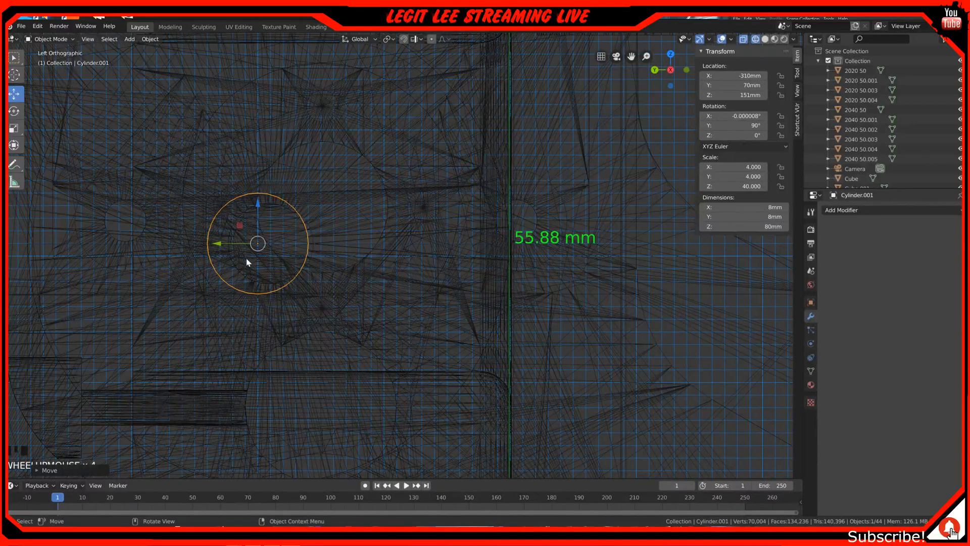
pyautogui.keyDown('ctrl'); pyautogui.moveTo(217, 246); pyautogui.dragTo(225, 245); pyautogui.keyUp('ctrl')
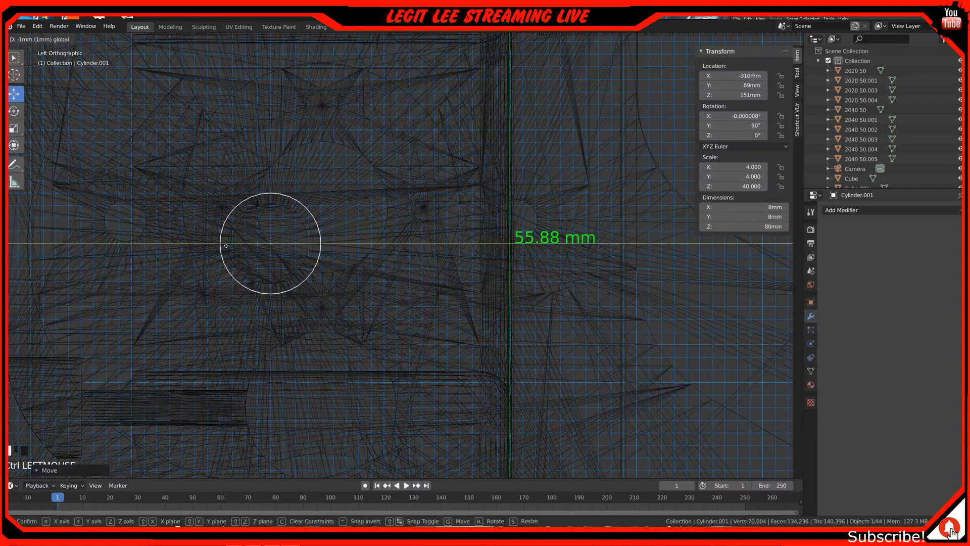
pyautogui.click(226, 245)
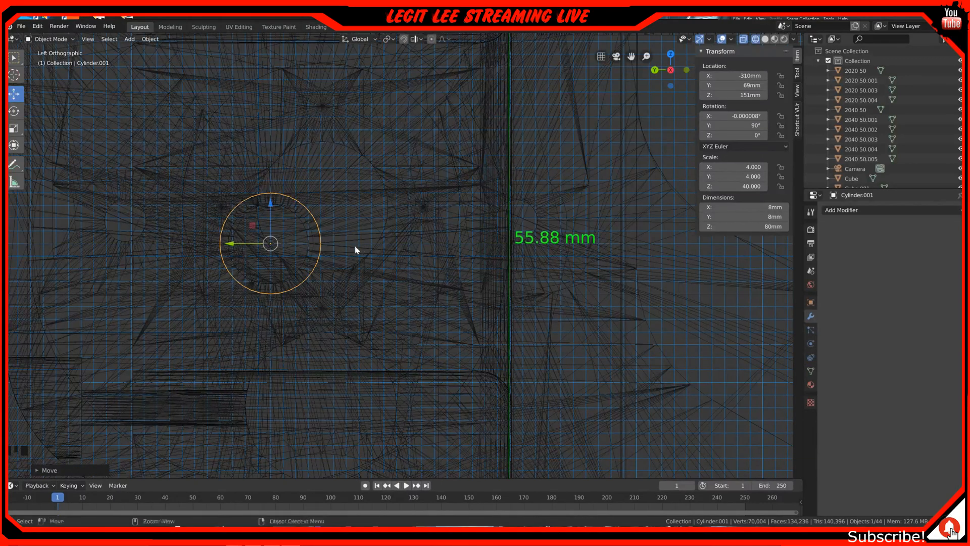
# Return to solid shading and hide the inner left side plate, X AXIS BEARING.
pyautogui.scroll(-6, 355, 247)
pyautogui.moveTo(447, 209); pyautogui.dragTo(438, 219, button='middle')
pyautogui.scroll(-4, 438, 219)
pyautogui.scroll(1, 438, 219)
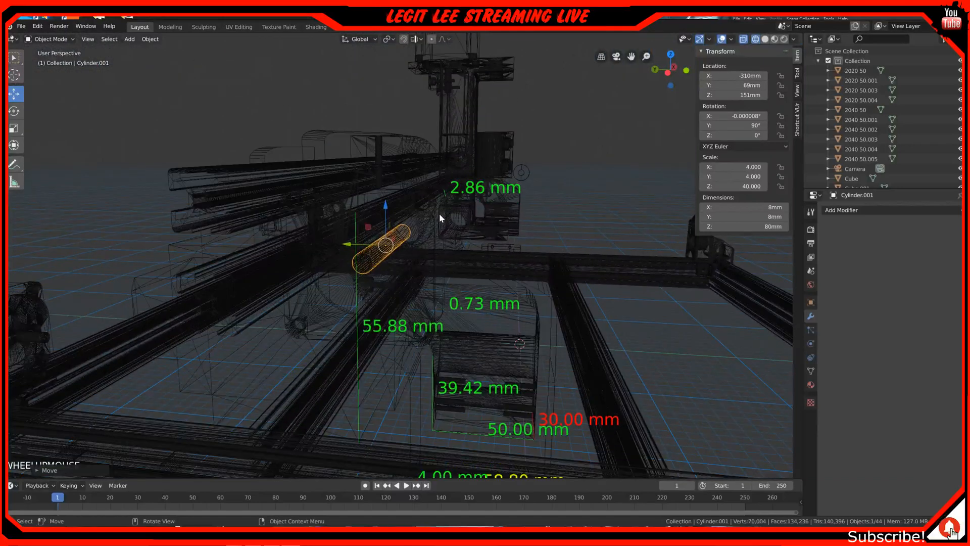
pyautogui.press('z')
pyautogui.click(515, 220)
pyautogui.moveTo(515, 219); pyautogui.dragTo(441, 233, button='middle')
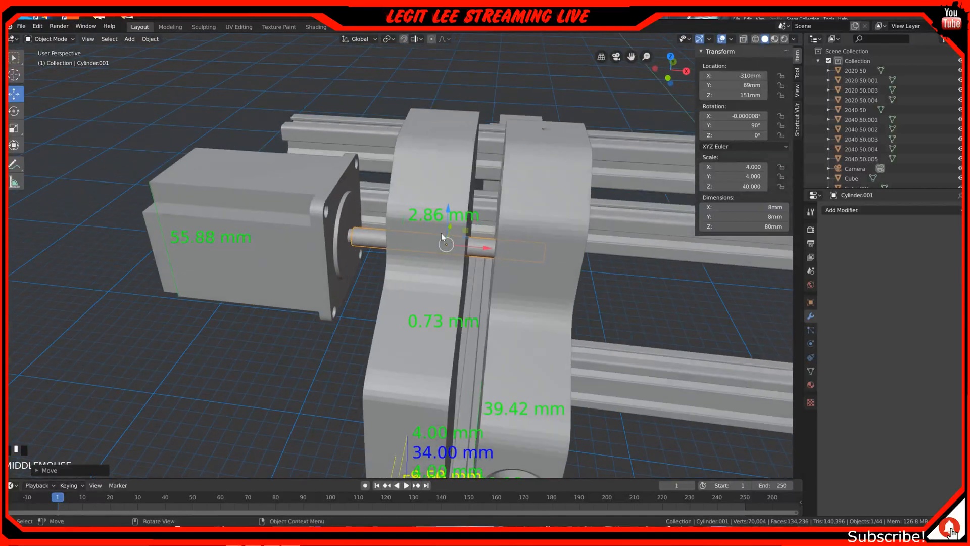
pyautogui.click(542, 211)
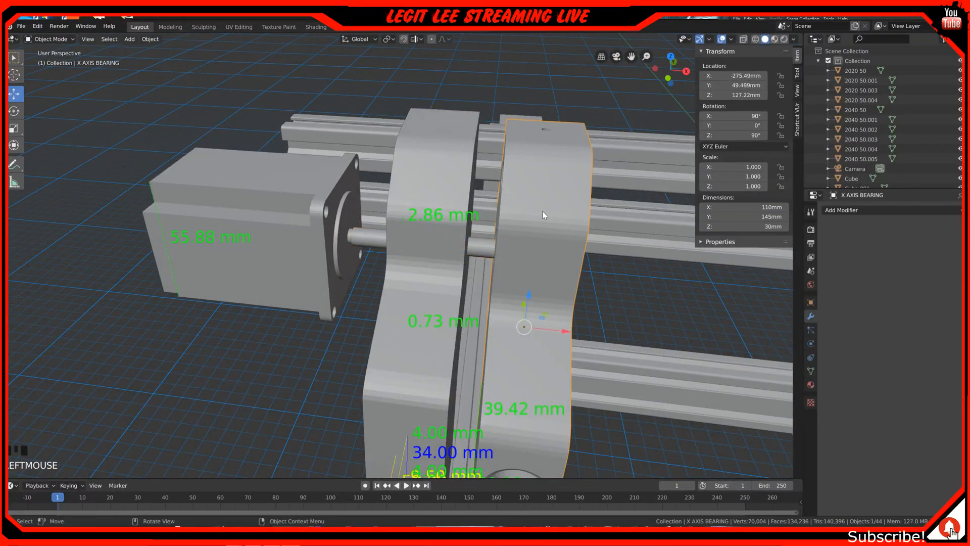
pyautogui.press('Delete')
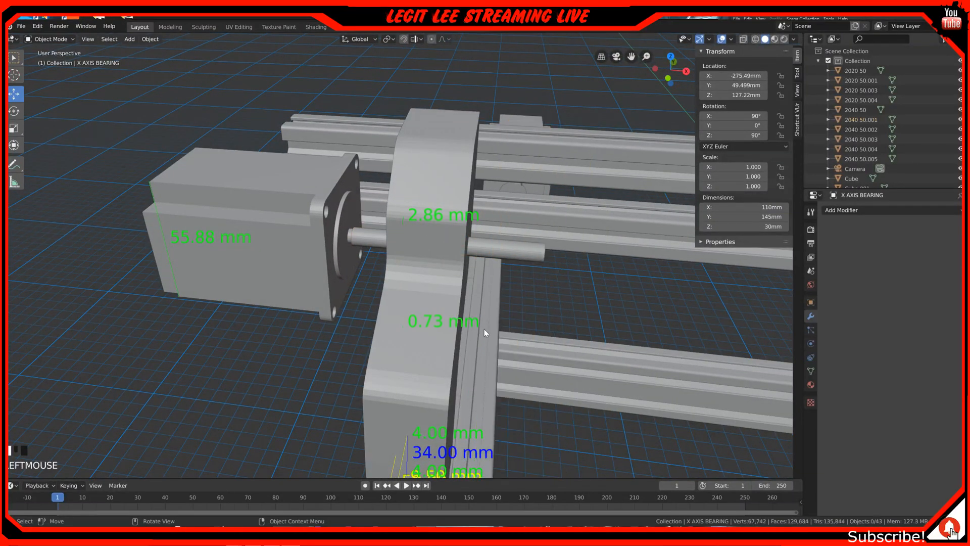
# Hide the extrusions 2040 50.001, 2040 50.004, 2020 50.003 and 2020 50.004 near the cylinder.
pyautogui.click(484, 329)
pyautogui.press('h')
pyautogui.click(536, 357)
pyautogui.press('h')
pyautogui.click(554, 230)
pyautogui.press('h')
pyautogui.click(572, 164)
pyautogui.press('h')
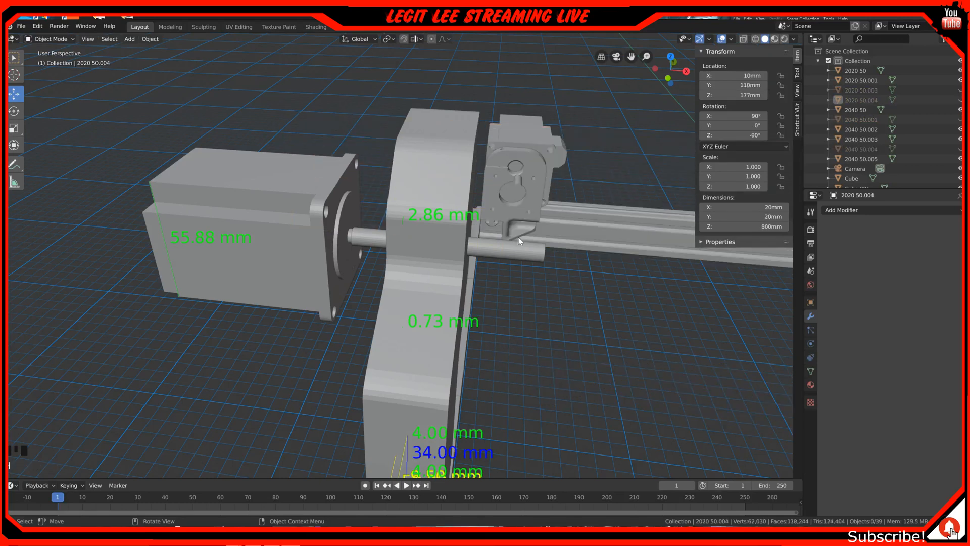
# Hide the outer left side plate between the motor and the cylinder's free end.
pyautogui.moveTo(426, 329); pyautogui.dragTo(388, 343, button='middle')
pyautogui.click(389, 344)
pyautogui.press('h')
pyautogui.scroll(-2, 513, 358)
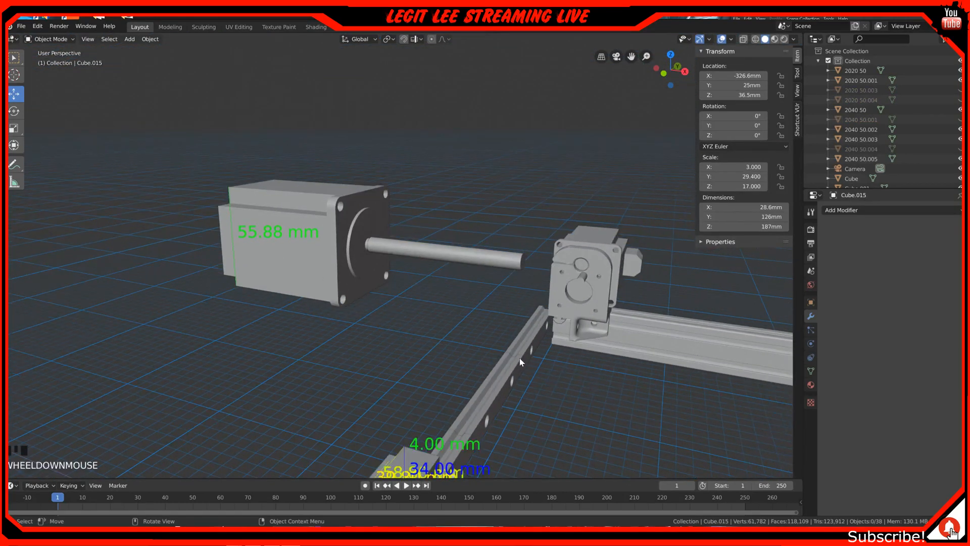
# Hide the Spindle Mount and Z AXIS parts at the middle of the gantry.
pyautogui.moveTo(595, 353); pyautogui.dragTo(556, 253, button='middle')
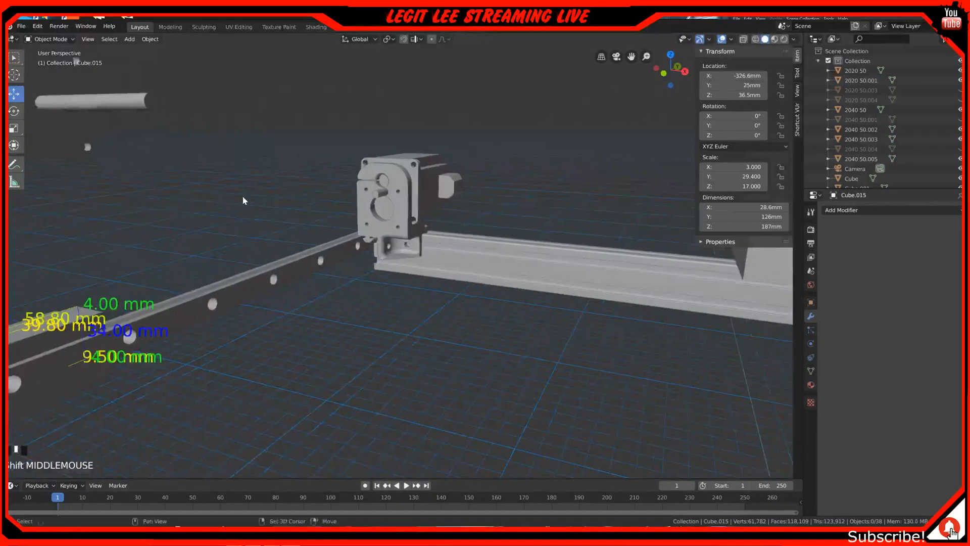
pyautogui.scroll(-4, 551, 202)
pyautogui.click(548, 183)
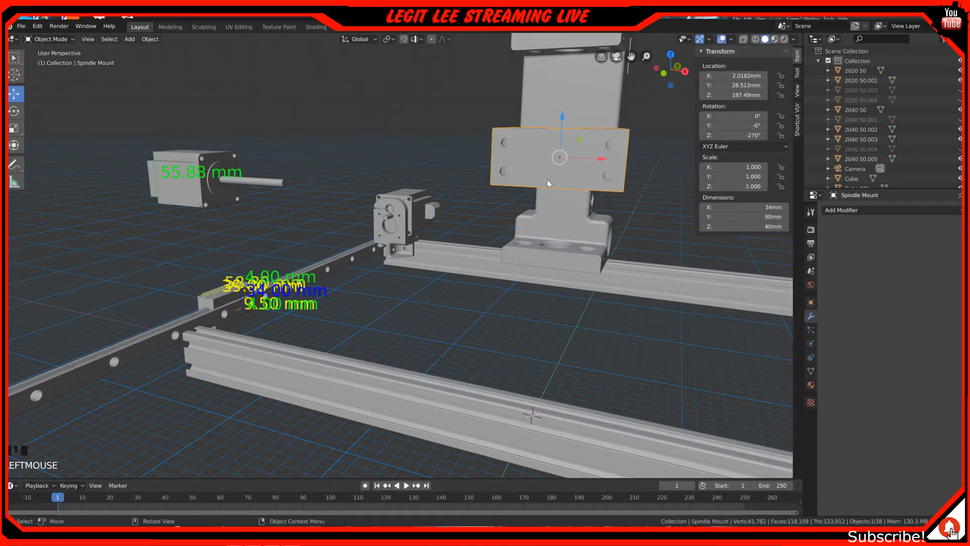
pyautogui.press('h')
pyautogui.click(550, 190)
pyautogui.press('h')
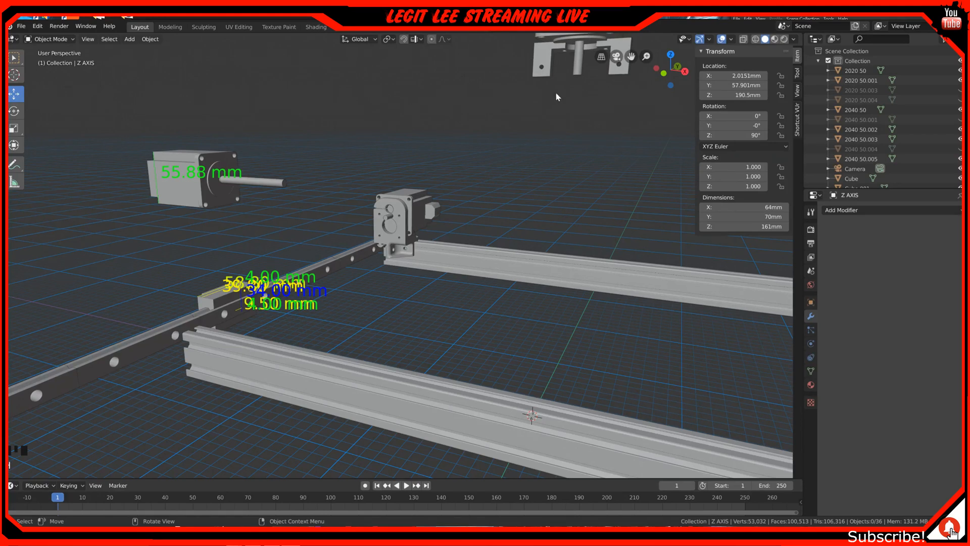
# Hide the remaining side part, the 22 mm bearing cylinder and the motor at the gantry's opposite end.
pyautogui.scroll(-3, 597, 238)
pyautogui.click(690, 252)
pyautogui.press('h')
pyautogui.click(677, 253)
pyautogui.press('h')
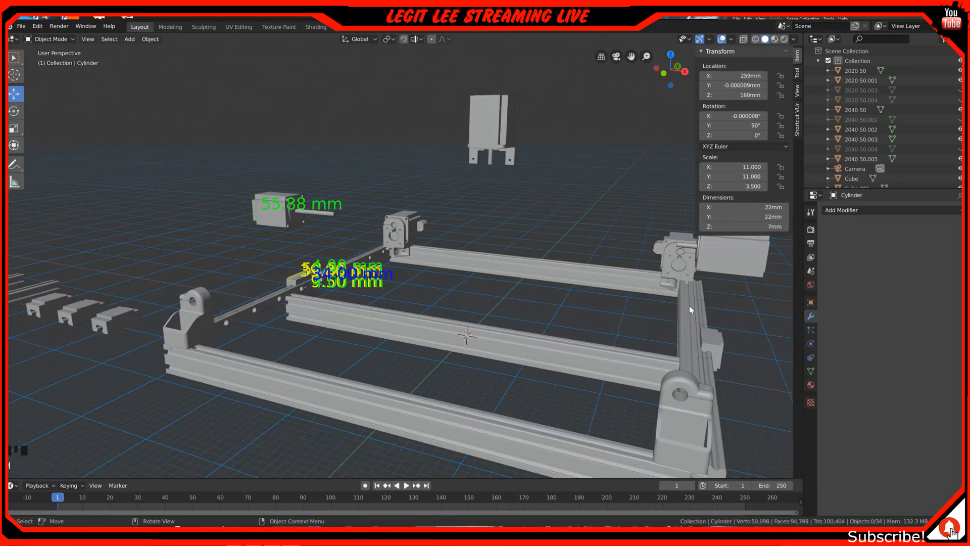
pyautogui.click(708, 261)
pyautogui.press('h')
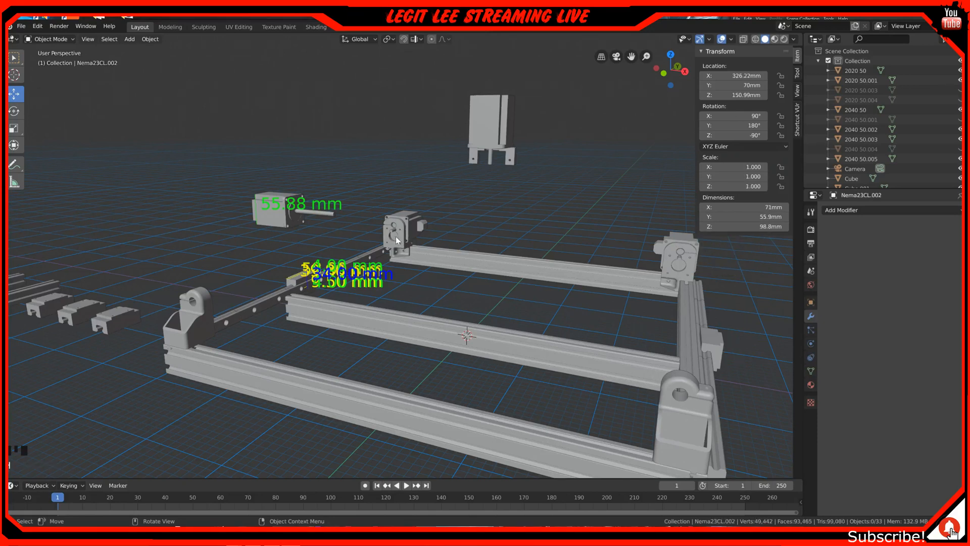
# Examine the cylinder's alignment with the left motor's shaft up close in left wireframe view.
pyautogui.press('ctrl+KP_3')
pyautogui.scroll(3, 395, 237)
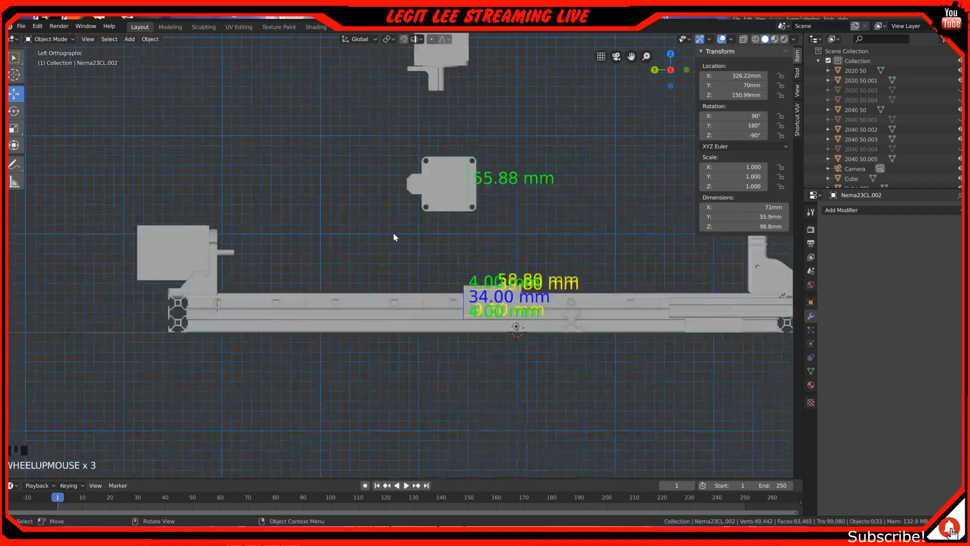
pyautogui.scroll(5, 393, 234)
pyautogui.keyDown('shift'); pyautogui.moveTo(511, 176); pyautogui.dragTo(363, 335, button='middle'); pyautogui.keyUp('shift')
pyautogui.keyDown('shift'); pyautogui.scroll(-1, 362, 334); pyautogui.keyUp('shift')
pyautogui.scroll(1, 369, 259)
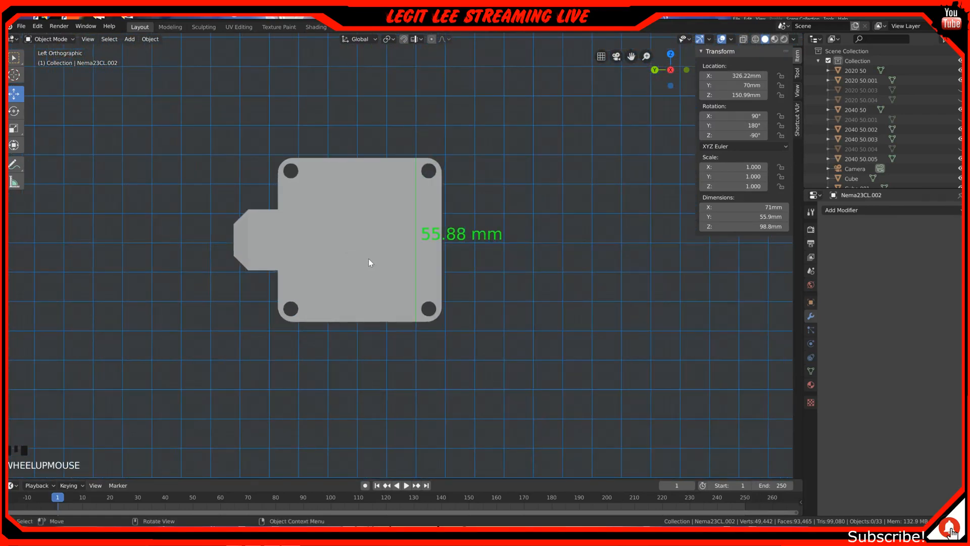
pyautogui.scroll(3, 368, 258)
pyautogui.press('z')
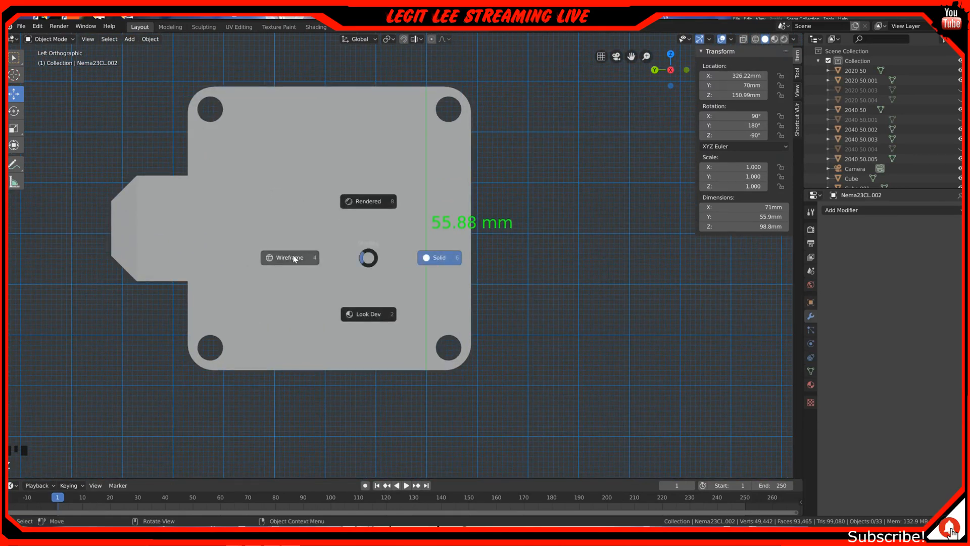
pyautogui.click(290, 258)
pyautogui.scroll(2, 331, 247)
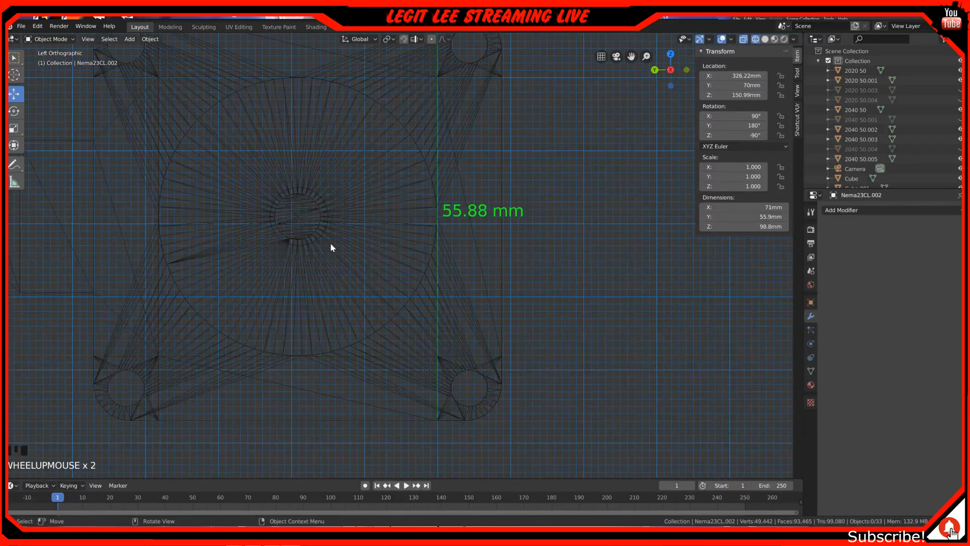
pyautogui.scroll(1, 329, 246)
pyautogui.keyDown('shift'); pyautogui.moveTo(327, 245); pyautogui.dragTo(385, 251, button='middle'); pyautogui.keyUp('shift')
pyautogui.scroll(3, 405, 271)
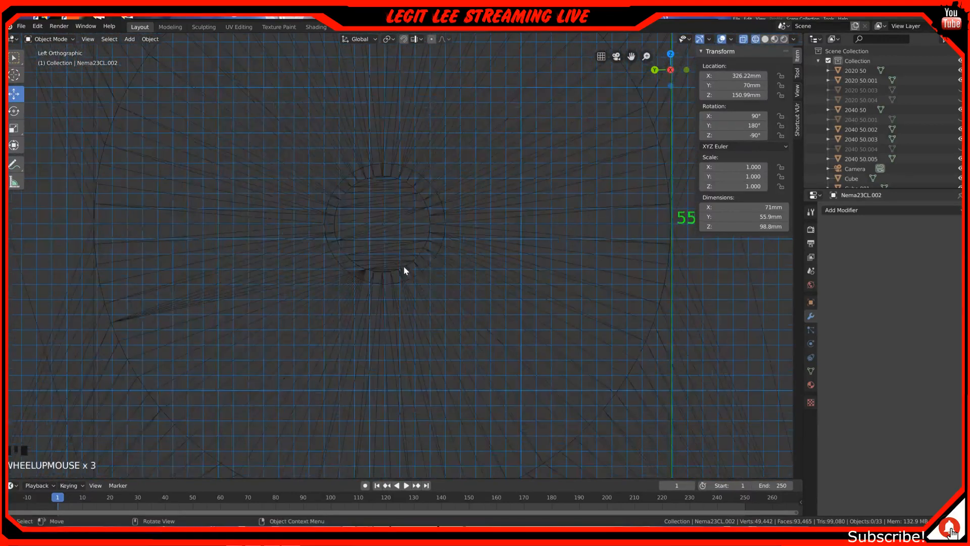
# Set the dimensions of the cylinder around the motor shaft to X 10 mm and Y 10 mm.
pyautogui.click(444, 209)
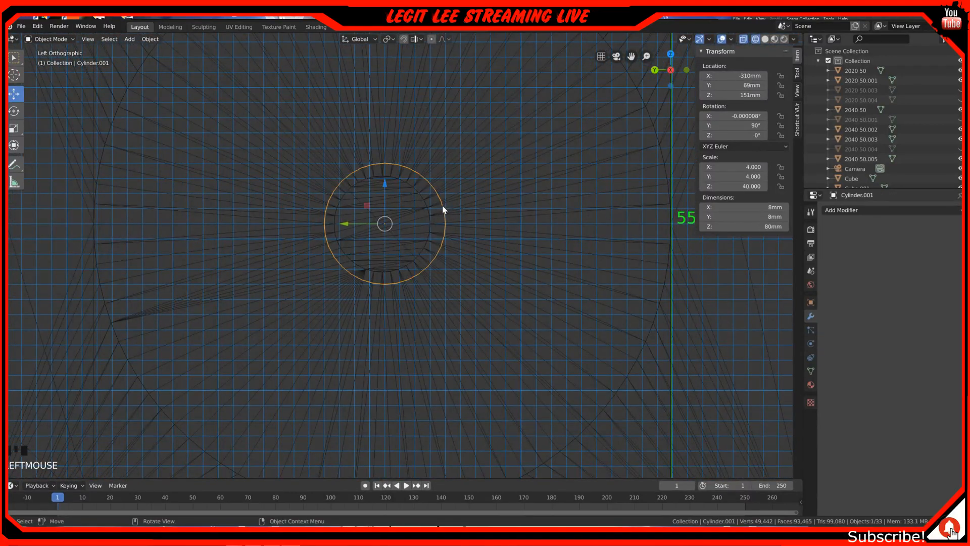
pyautogui.scroll(3, 424, 219)
pyautogui.keyDown('shift'); pyautogui.moveTo(334, 229); pyautogui.dragTo(397, 265, button='middle'); pyautogui.keyUp('shift')
pyautogui.scroll(2, 397, 265)
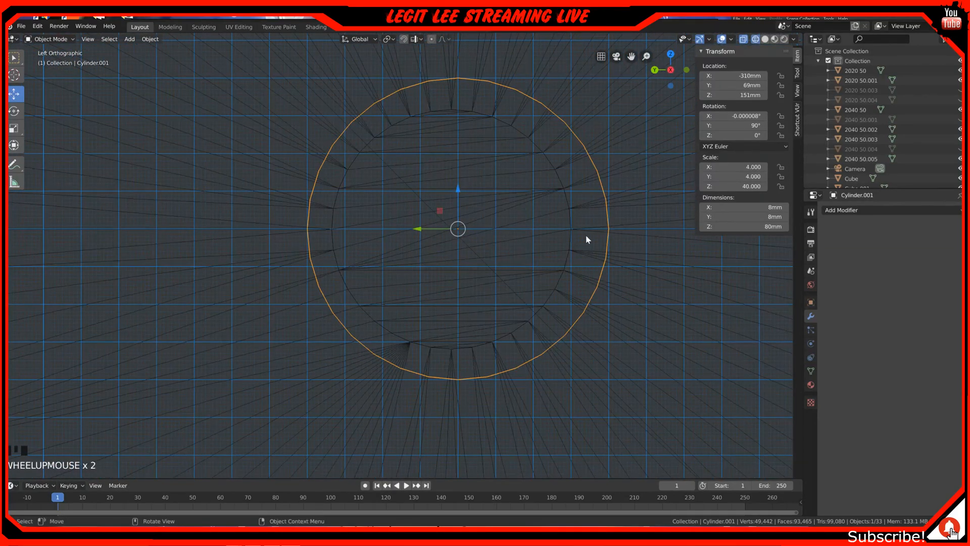
pyautogui.click(774, 207)
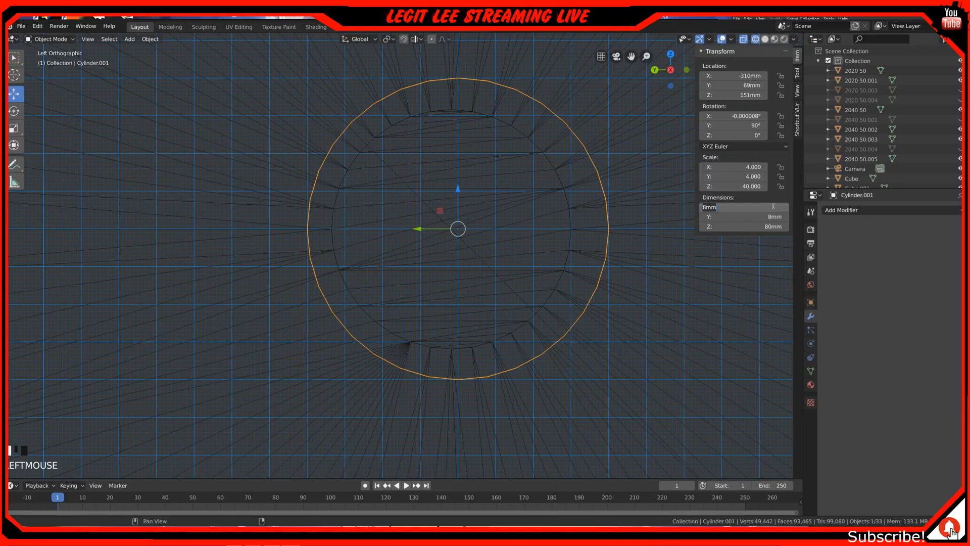
pyautogui.write('10')
pyautogui.press('Tab')
pyautogui.write('10')
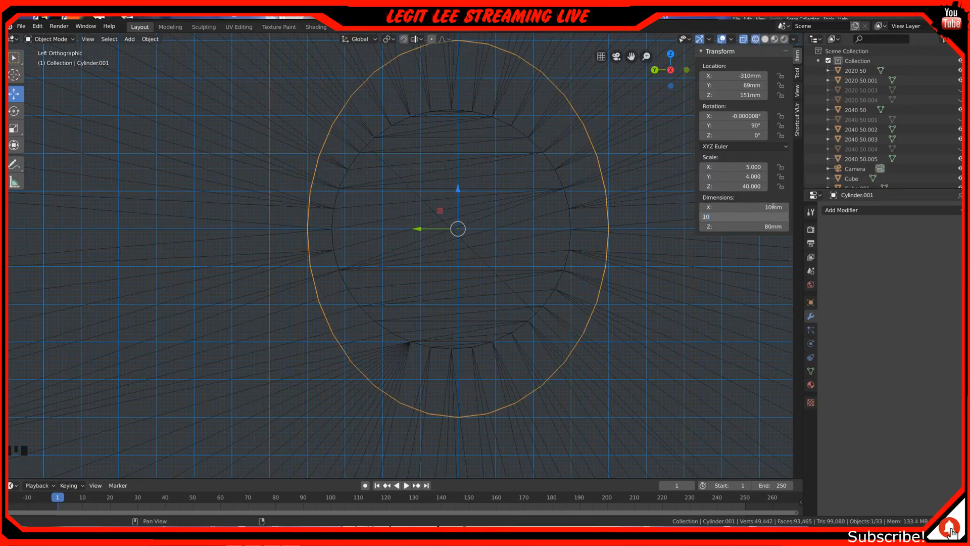
pyautogui.press('Return')
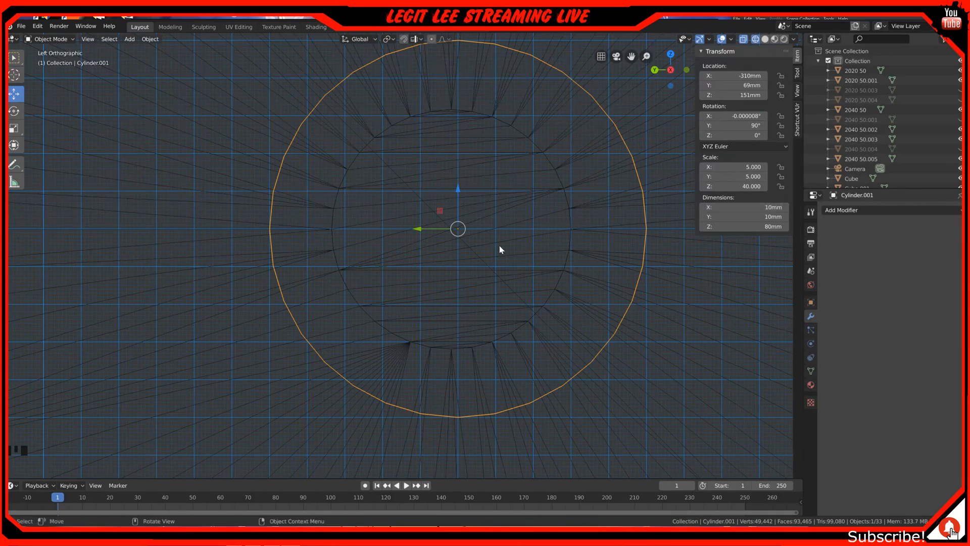
# Centre the 10 mm cylinder on the motor shaft by moving it in fine increments along Y to 69.2 mm.
pyautogui.click(417, 230)
pyautogui.moveTo(417, 229); pyautogui.dragTo(411, 228)
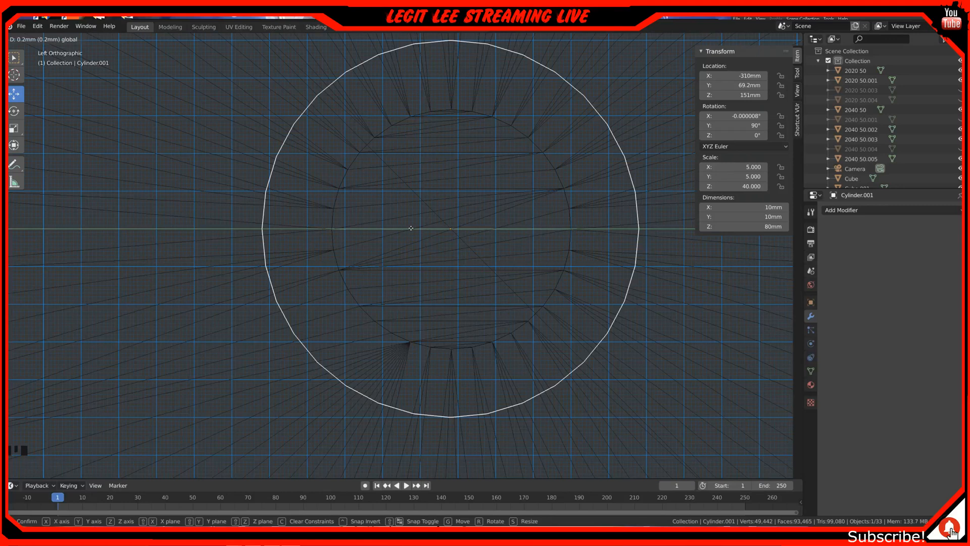
pyautogui.moveTo(411, 229); pyautogui.dragTo(412, 230)
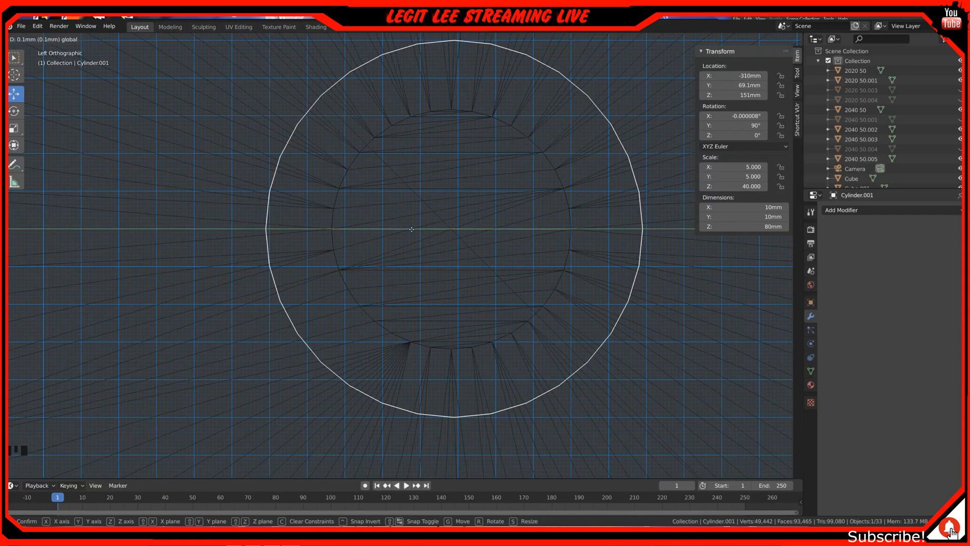
pyautogui.moveTo(411, 229); pyautogui.dragTo(411, 229)
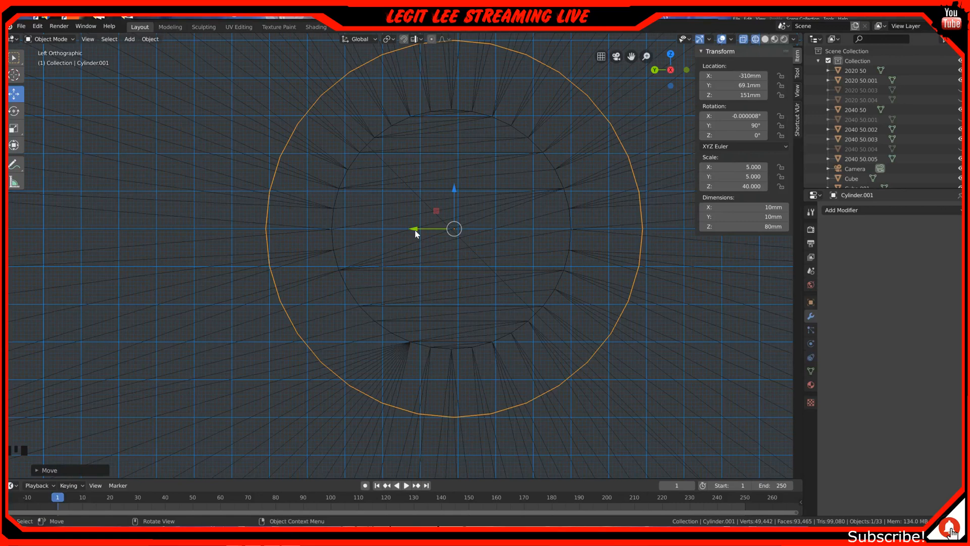
pyautogui.press('ctrl')
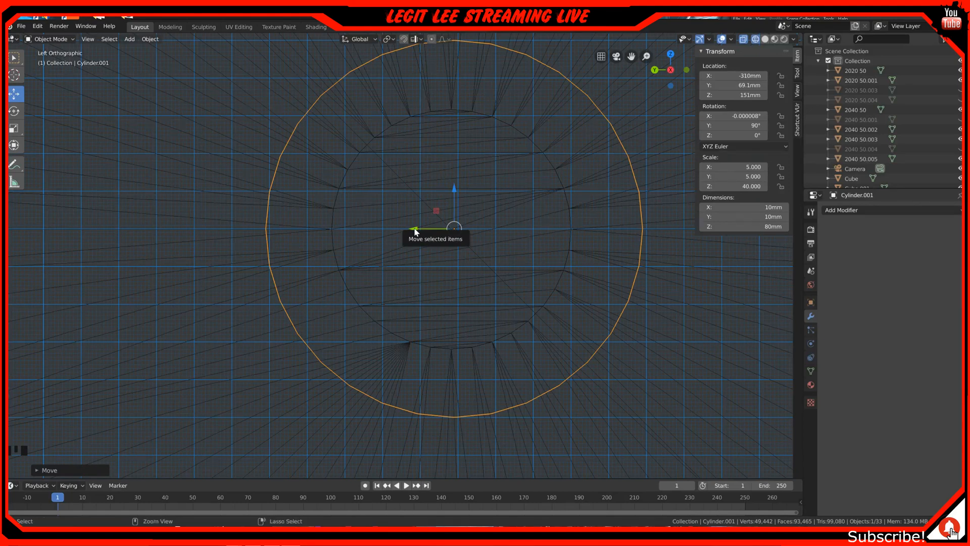
pyautogui.keyDown('ctrl'); pyautogui.moveTo(415, 231); pyautogui.dragTo(413, 231); pyautogui.keyUp('ctrl')
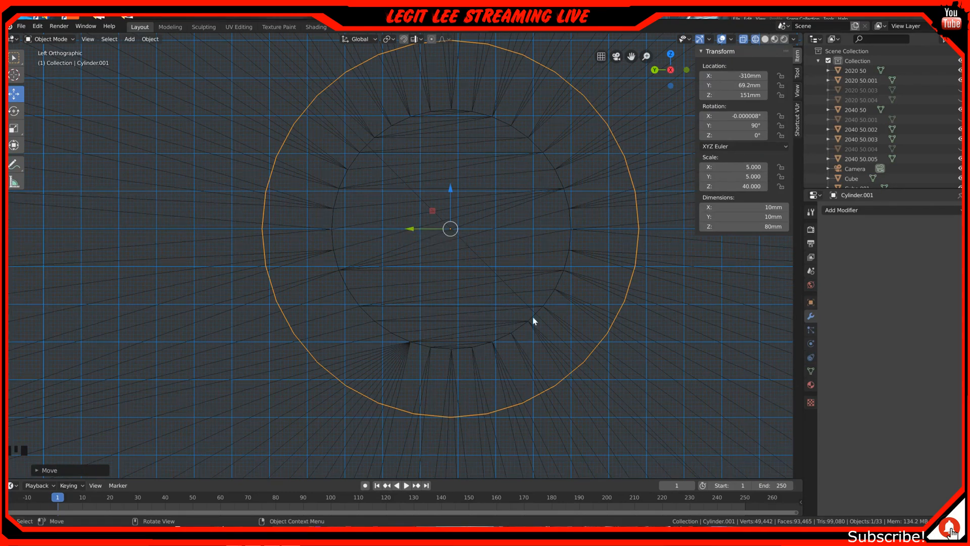
# Compare the motor with the 10 mm cylinder, leave the cylinder selected and switch the viewport from wireframe to Look Dev shading.
pyautogui.click(577, 245)
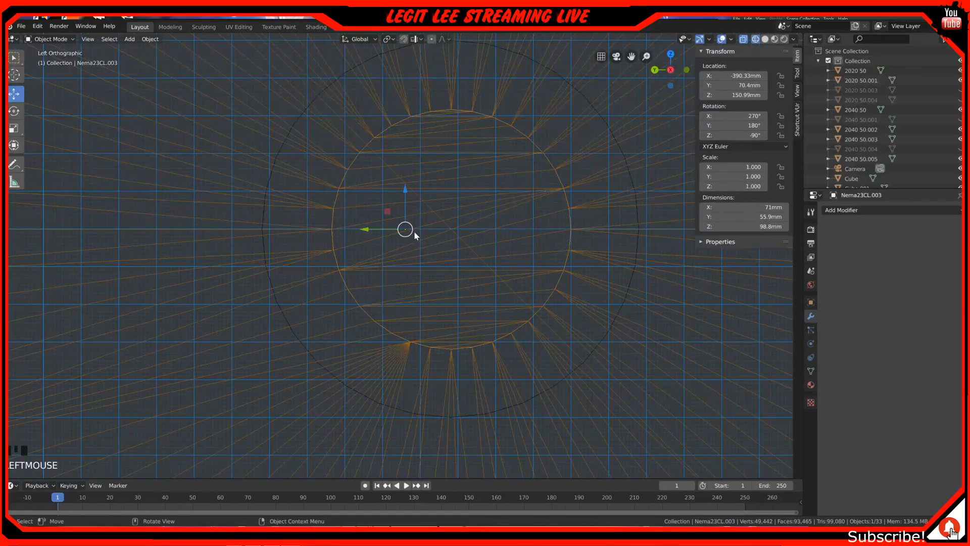
pyautogui.click(633, 178)
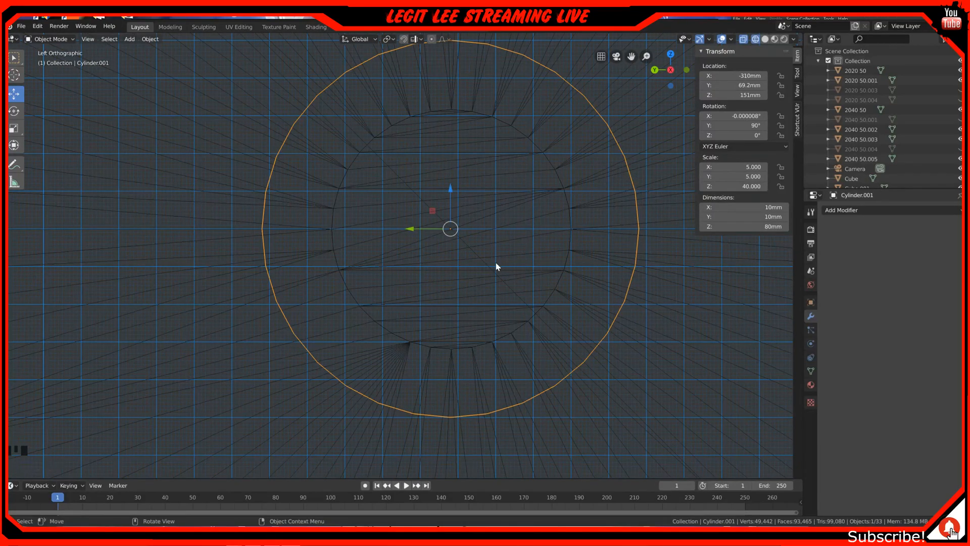
pyautogui.scroll(-2, 497, 267)
pyautogui.scroll(-5, 497, 267)
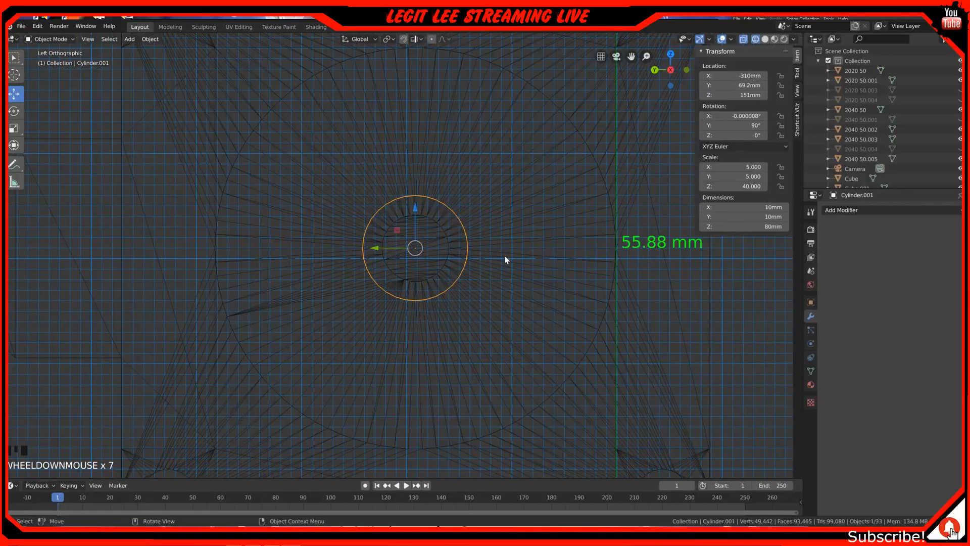
pyautogui.press('z')
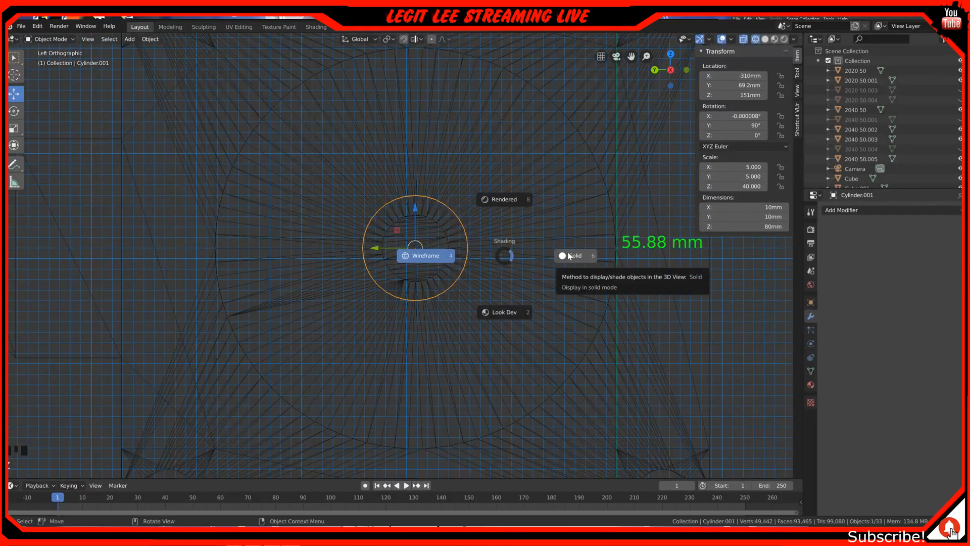
pyautogui.click(570, 256)
pyautogui.click(775, 39)
pyautogui.scroll(-3, 472, 241)
pyautogui.moveTo(472, 240); pyautogui.dragTo(494, 260, button='middle')
pyautogui.scroll(-7, 440, 262)
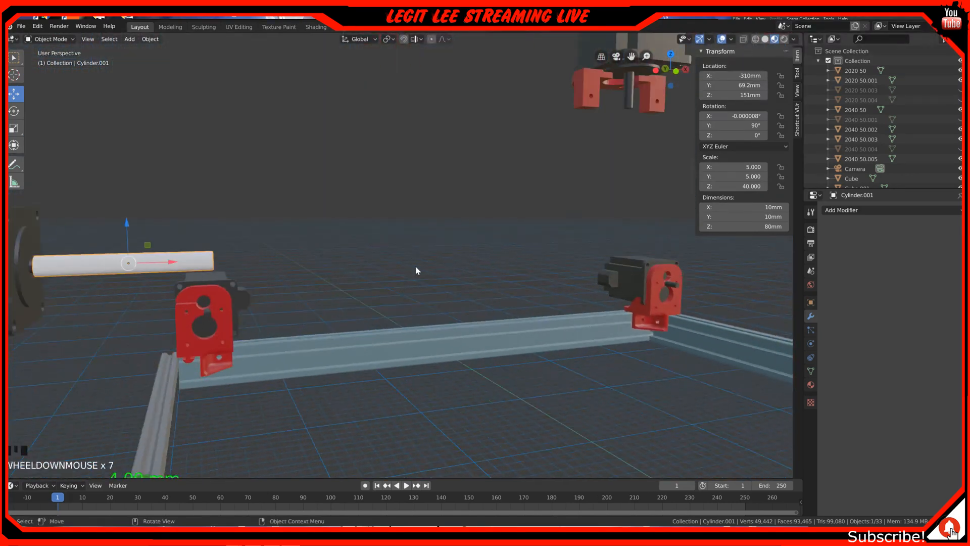
pyautogui.scroll(-1, 416, 270)
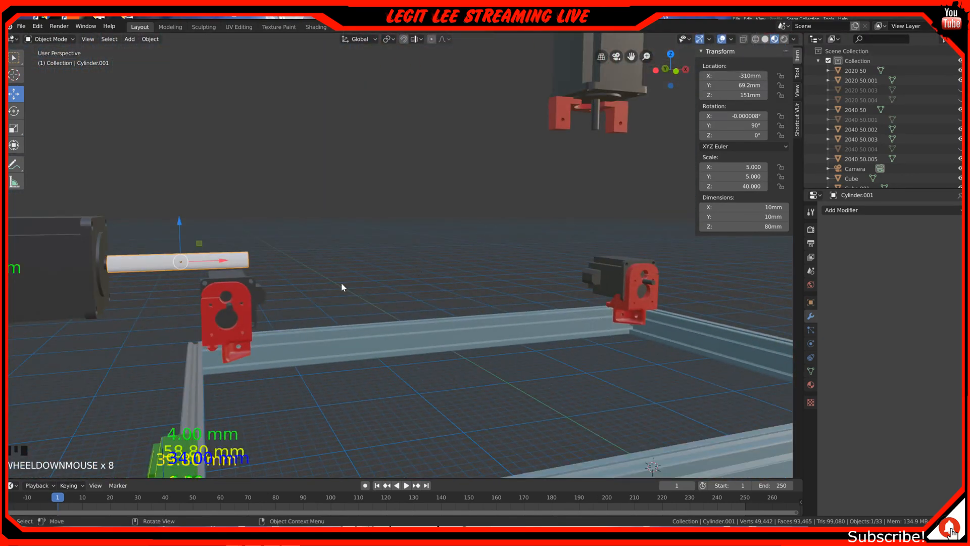
# Unhide all hidden parts of the CNC so the left side plates surround the cylinder again.
pyautogui.press('KP_1')
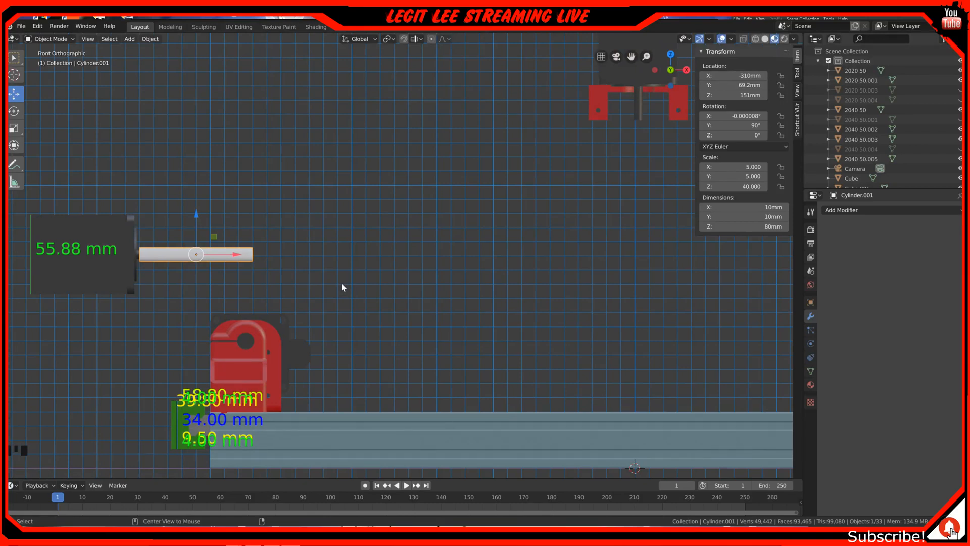
pyautogui.hotkey('alt', 'h')
pyautogui.moveTo(331, 274); pyautogui.dragTo(353, 275, button='middle')
pyautogui.keyDown('shift'); pyautogui.moveTo(219, 269); pyautogui.dragTo(368, 265, button='middle'); pyautogui.keyUp('shift')
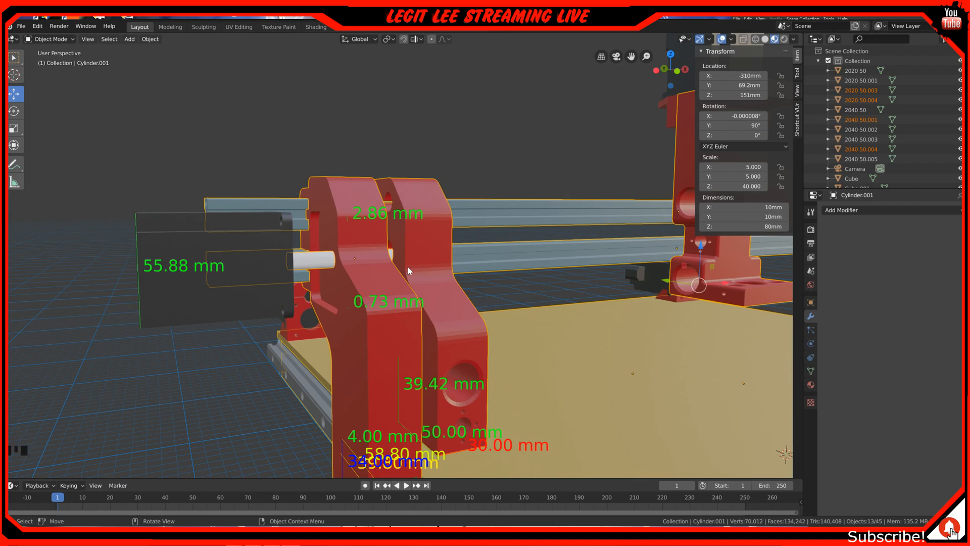
pyautogui.moveTo(408, 270)
pyautogui.mouseDown(button='middle')
pyautogui.moveTo(395, 272)
pyautogui.moveTo(415, 281)
pyautogui.mouseUp(button='middle')
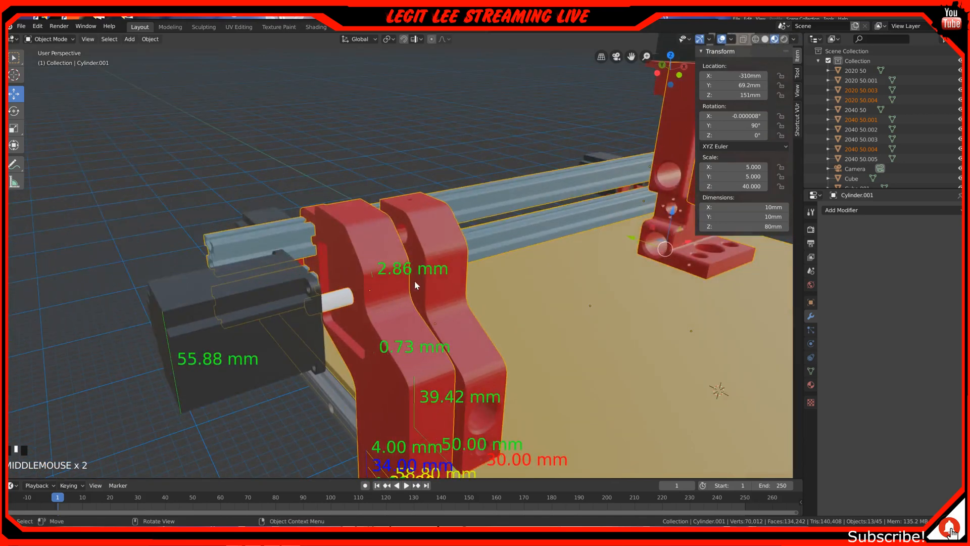
# Add a Boolean modifier set to Difference to the outer left side plate, with the 10 mm cylinder as cutter.
pyautogui.click(382, 317)
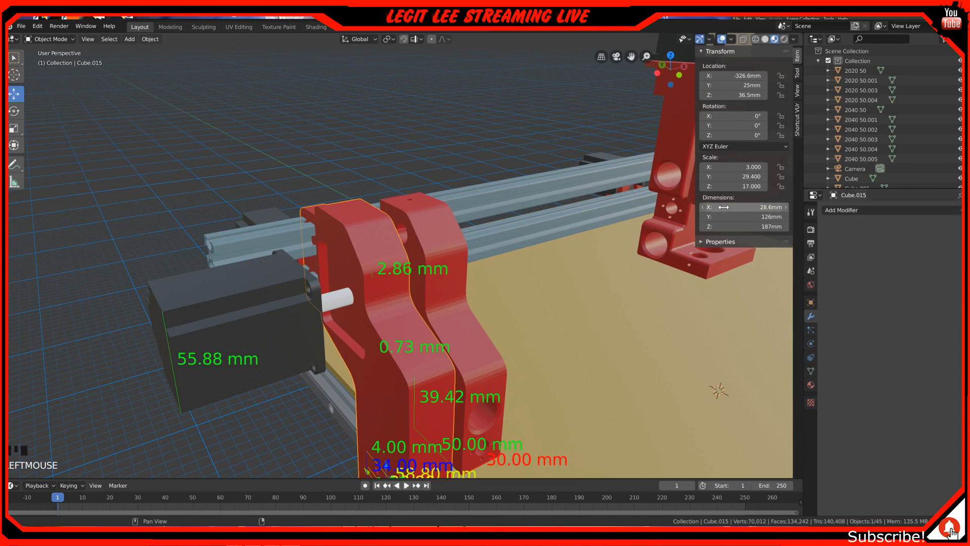
pyautogui.scroll(-1, 369, 261)
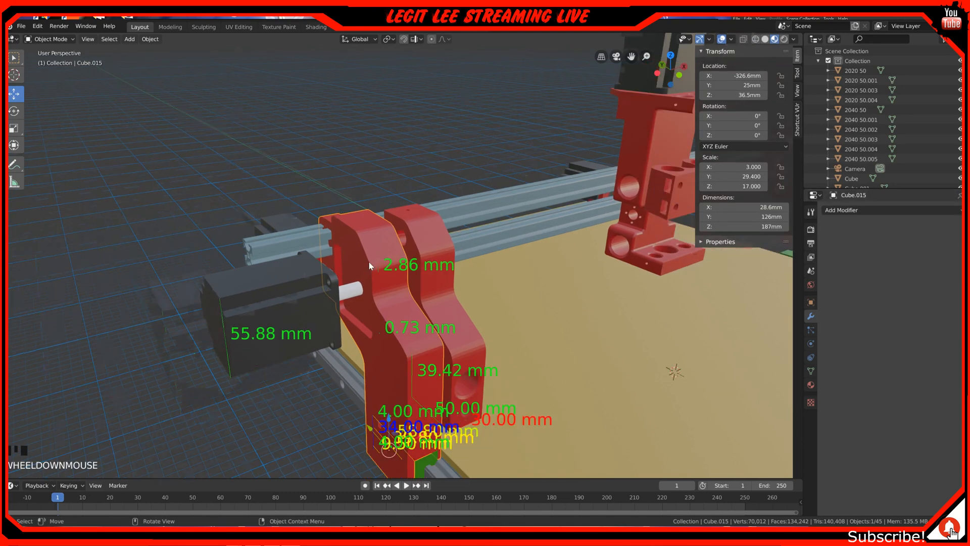
pyautogui.scroll(3, 369, 262)
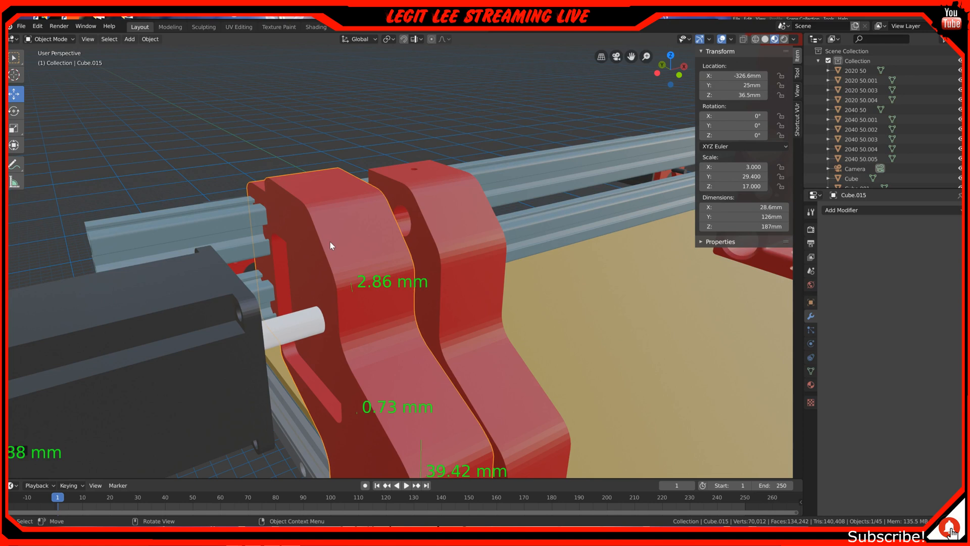
pyautogui.click(854, 211)
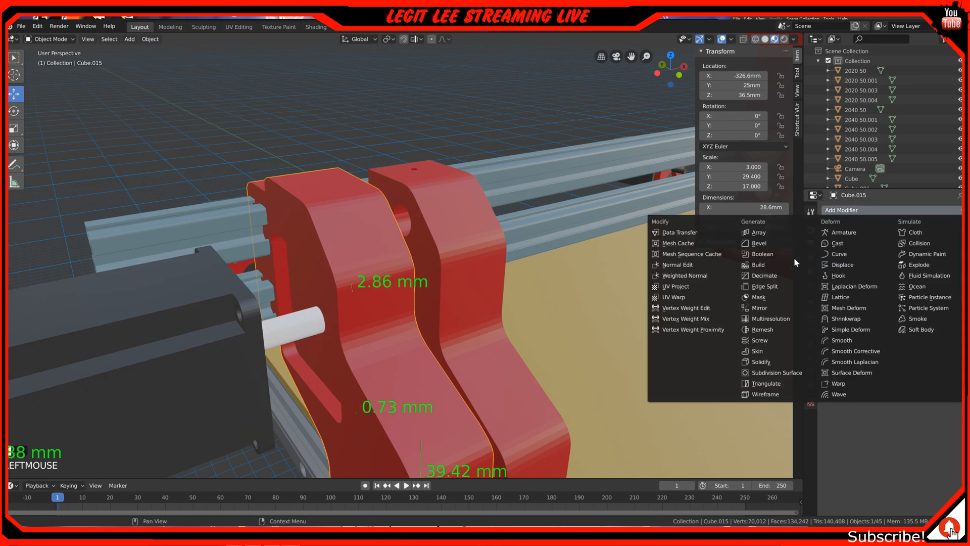
pyautogui.click(774, 254)
pyautogui.click(958, 264)
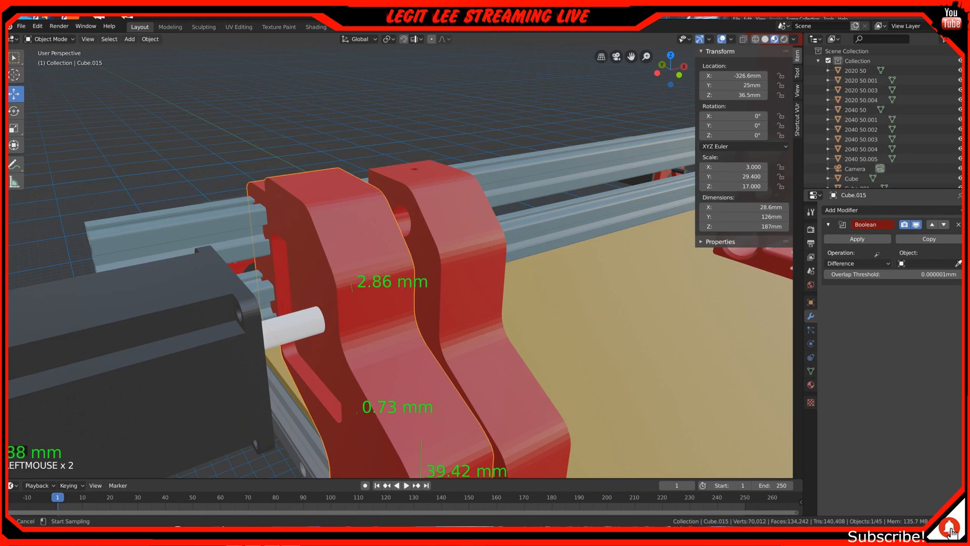
pyautogui.click(289, 318)
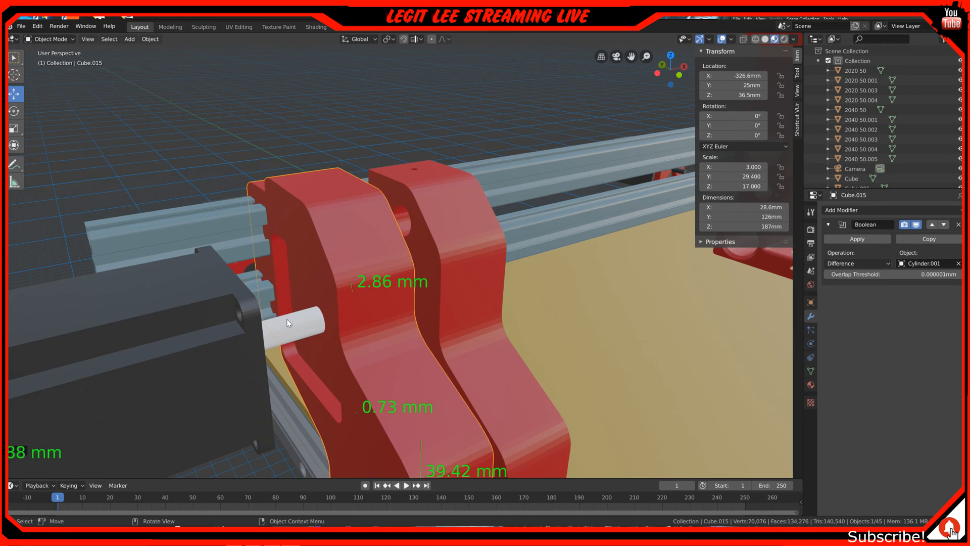
# Apply the Boolean modifier on the outer left side plate and delete the 10 mm cutter cylinder.
pyautogui.moveTo(289, 319); pyautogui.dragTo(399, 295, button='middle')
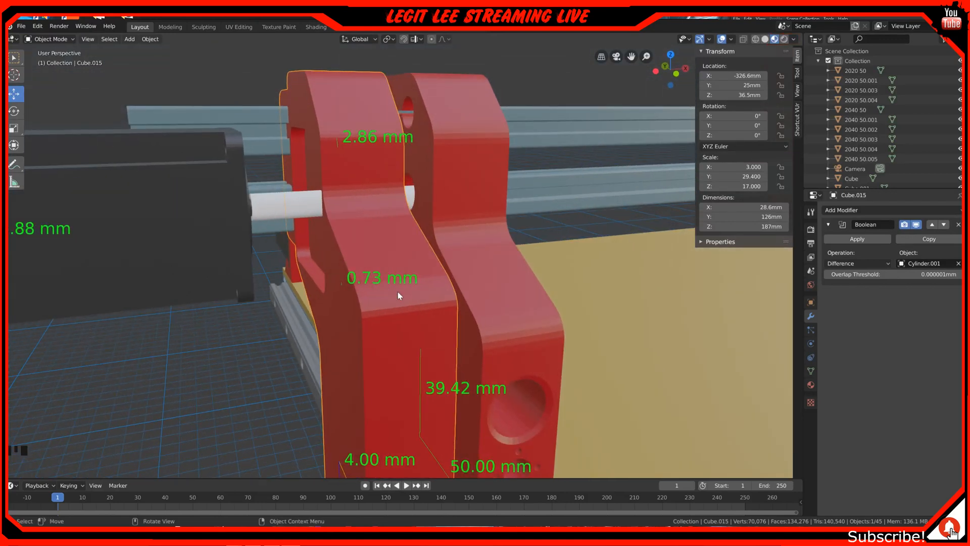
pyautogui.moveTo(398, 293); pyautogui.dragTo(404, 292, button='middle')
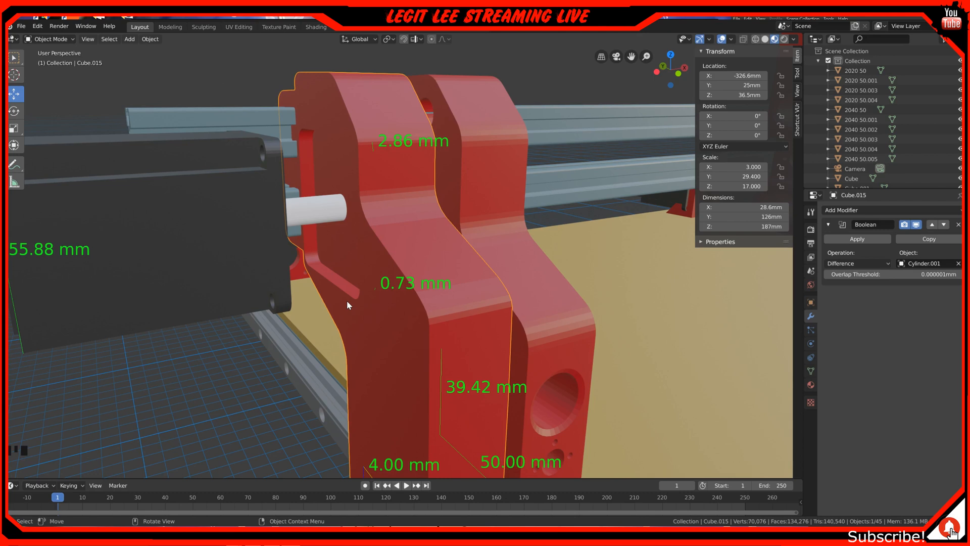
pyautogui.moveTo(347, 301); pyautogui.dragTo(341, 280, button='middle')
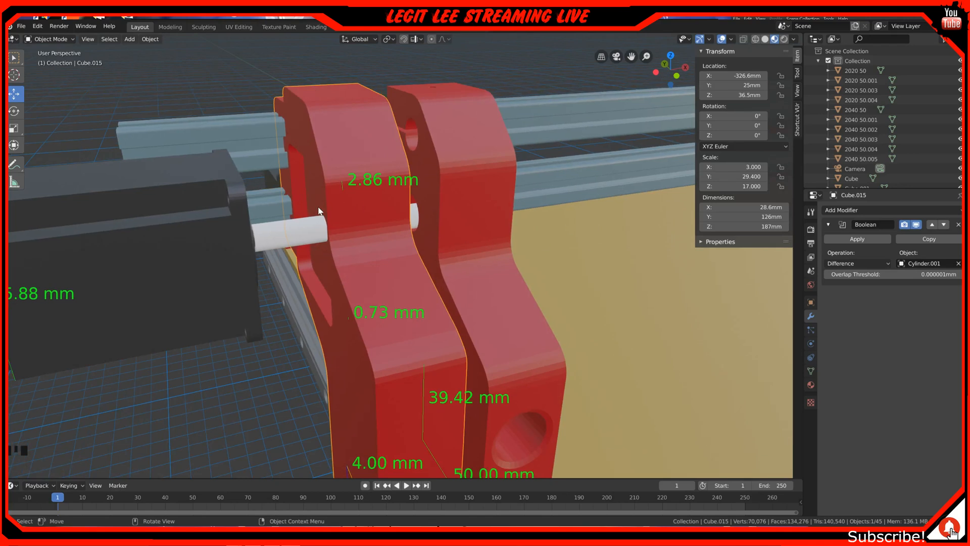
pyautogui.moveTo(306, 221); pyautogui.dragTo(311, 224, button='middle')
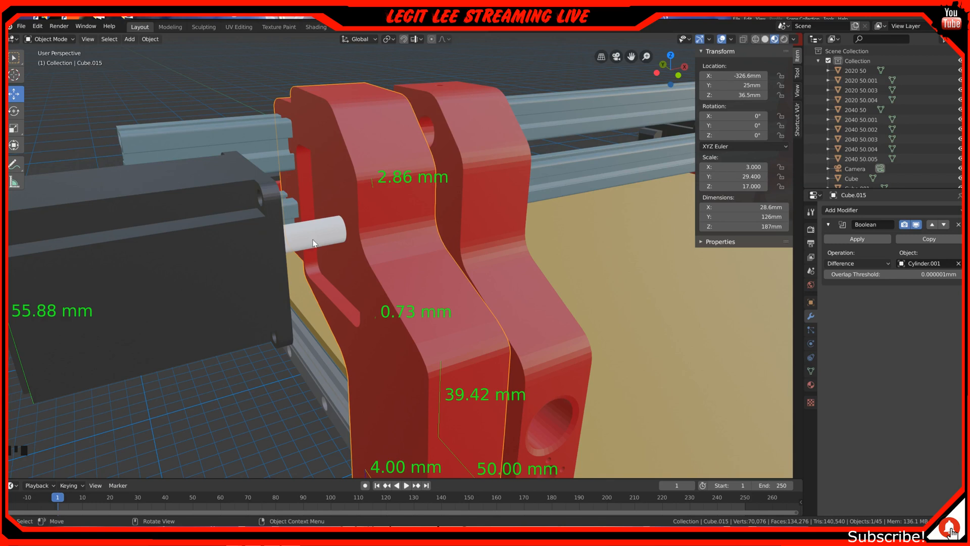
pyautogui.click(858, 238)
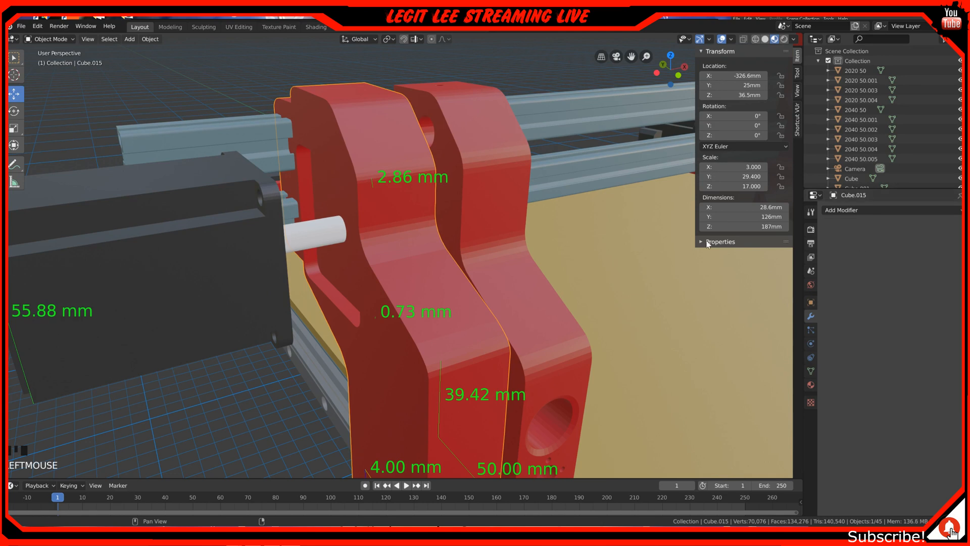
pyautogui.click(335, 235)
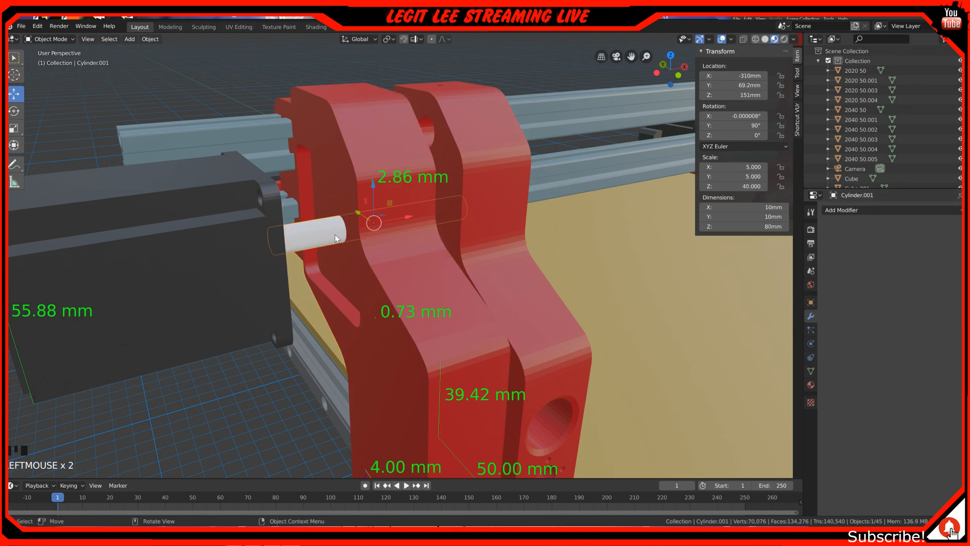
pyautogui.press('x')
pyautogui.click(335, 234)
# Temporarily hide the left motor to inspect the plate's shaft hole, then unhide it and examine the motor's mounting holes.
pyautogui.moveTo(334, 233); pyautogui.dragTo(368, 222, button='middle')
pyautogui.click(376, 206)
pyautogui.press('Delete')
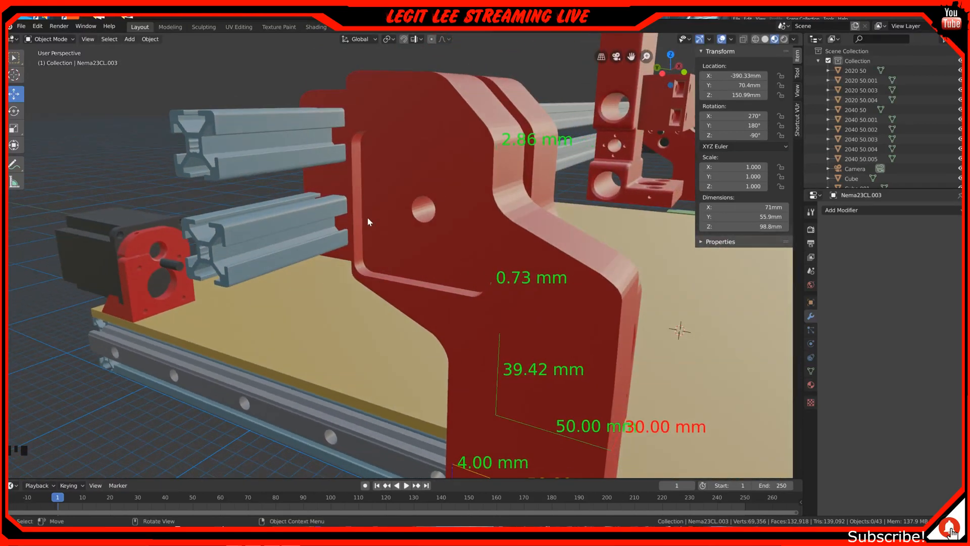
pyautogui.hotkey('alt', 'h')
pyautogui.moveTo(368, 222)
pyautogui.mouseDown(button='middle')
pyautogui.moveTo(387, 217)
pyautogui.moveTo(378, 216)
pyautogui.mouseUp(button='middle')
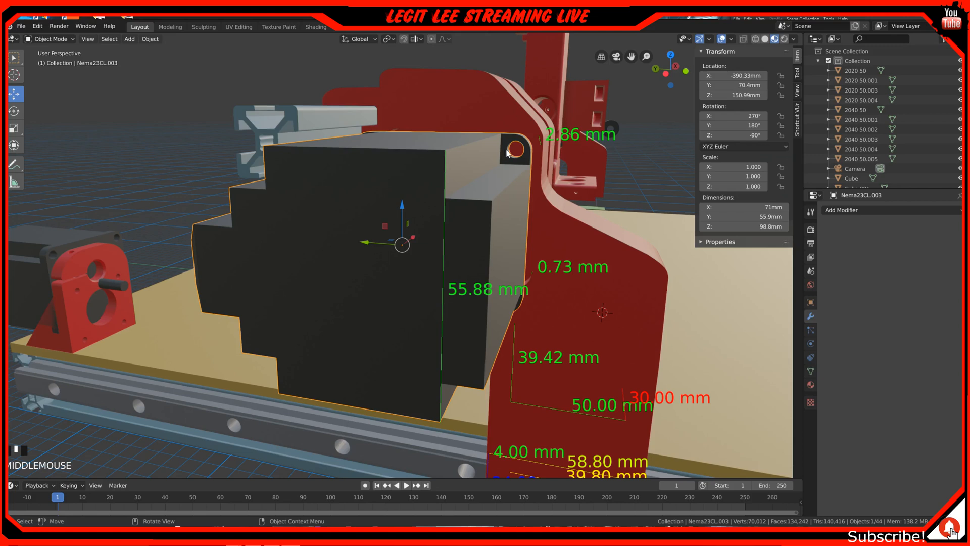
pyautogui.moveTo(516, 153); pyautogui.dragTo(303, 192, button='middle')
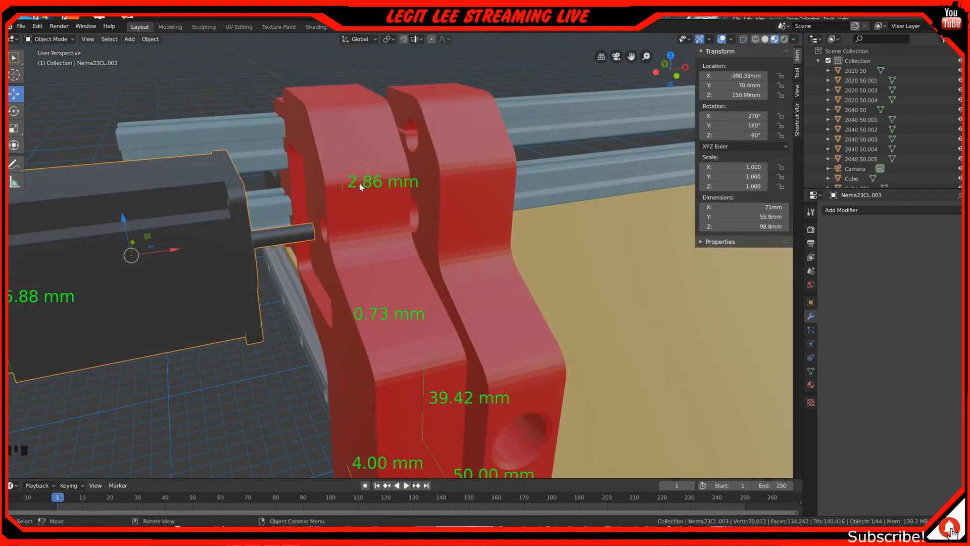
pyautogui.moveTo(359, 183); pyautogui.dragTo(296, 191, button='middle')
pyautogui.moveTo(186, 193); pyautogui.dragTo(242, 191, button='middle')
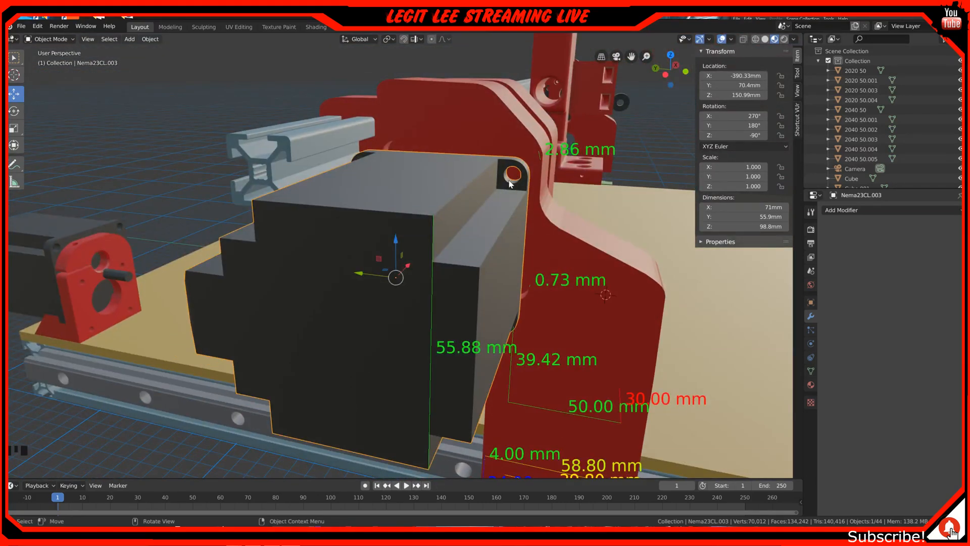
pyautogui.moveTo(509, 183); pyautogui.dragTo(623, 329, button='middle')
# Hide the tan bed board to expose the frame around the scene's centre.
pyautogui.click(625, 327)
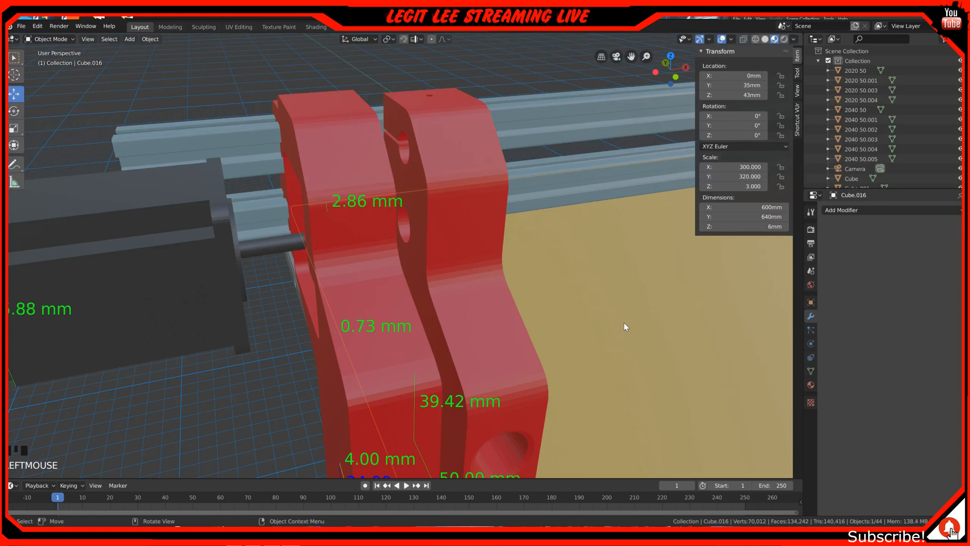
pyautogui.press('Delete')
pyautogui.moveTo(672, 360); pyautogui.dragTo(511, 246, button='middle')
pyautogui.scroll(-3, 511, 247)
pyautogui.scroll(3, 510, 247)
pyautogui.scroll(-2, 514, 253)
# Add a new mesh cylinder at the scene origin.
pyautogui.press('shift')
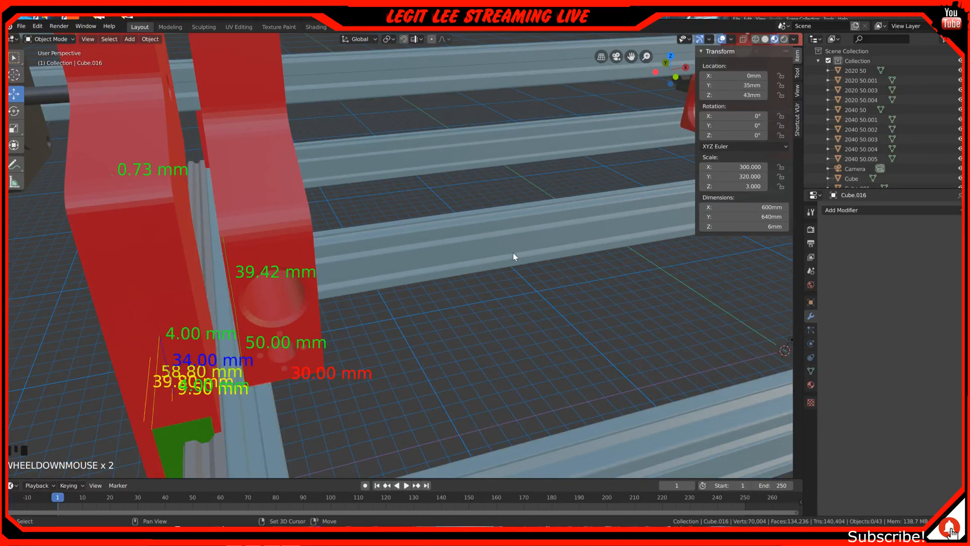
pyautogui.hotkey('shift', 'a')
pyautogui.moveTo(514, 253)
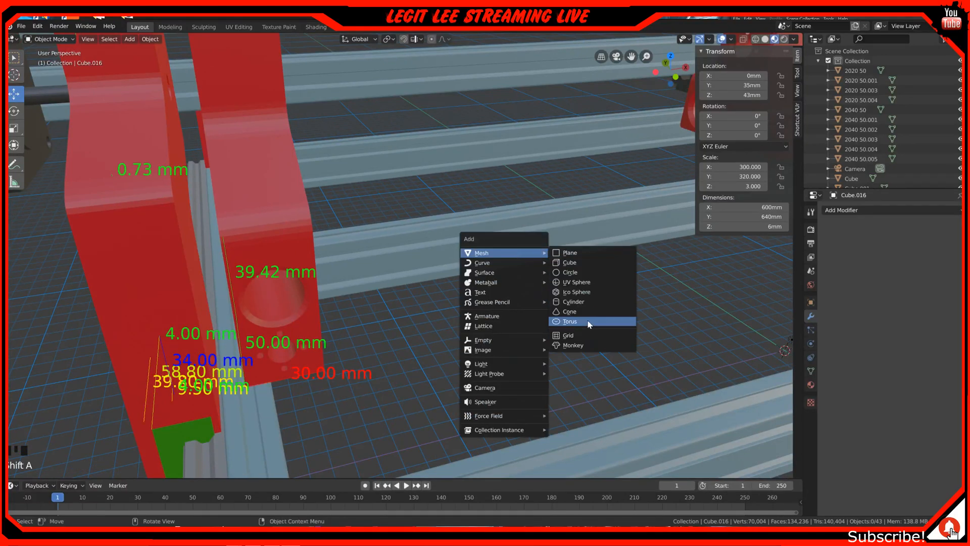
pyautogui.click(593, 306)
pyautogui.scroll(-2, 663, 297)
pyautogui.scroll(2, 663, 297)
# Set the new cylinder's dimensions to X 6 mm, Y 6 mm and Z 70 mm.
pyautogui.click(775, 207)
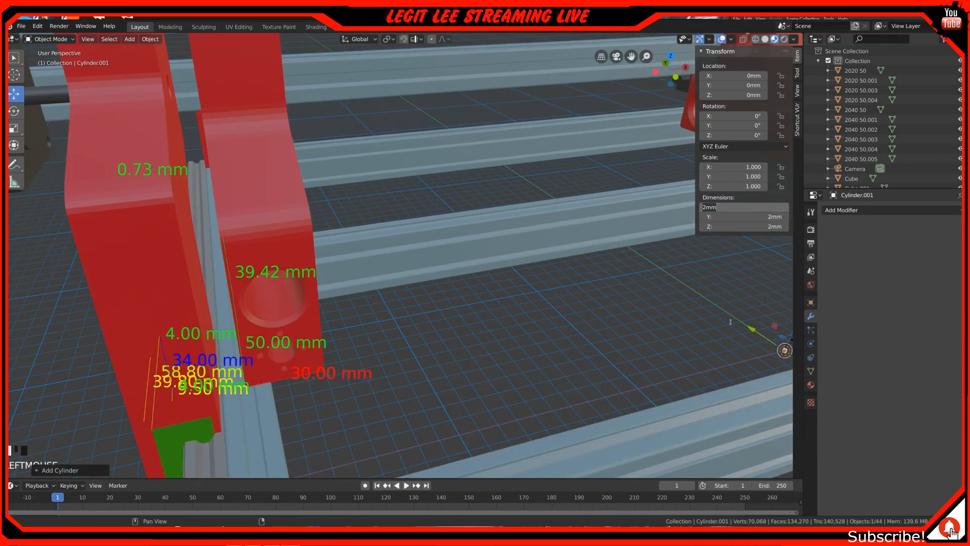
pyautogui.write('6')
pyautogui.press('Tab')
pyautogui.write('6')
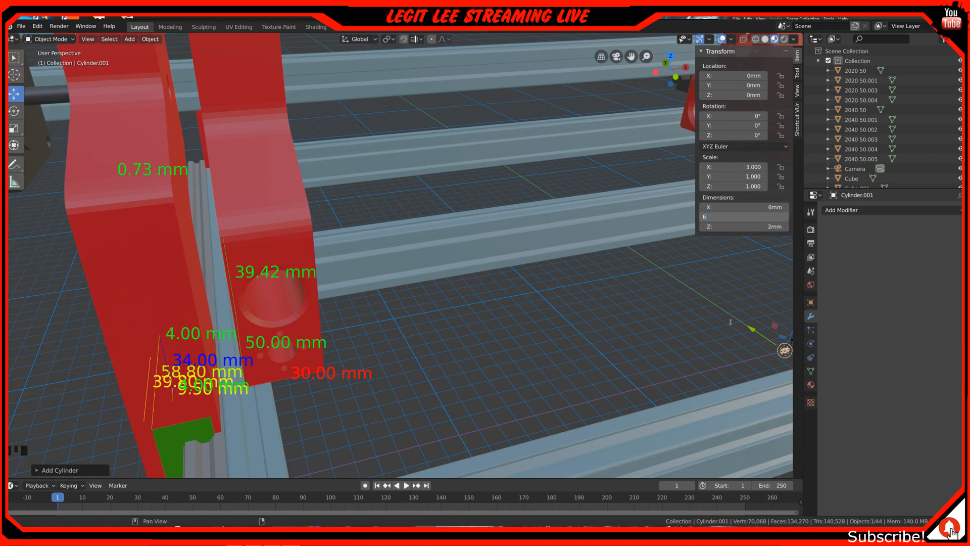
pyautogui.press('Tab')
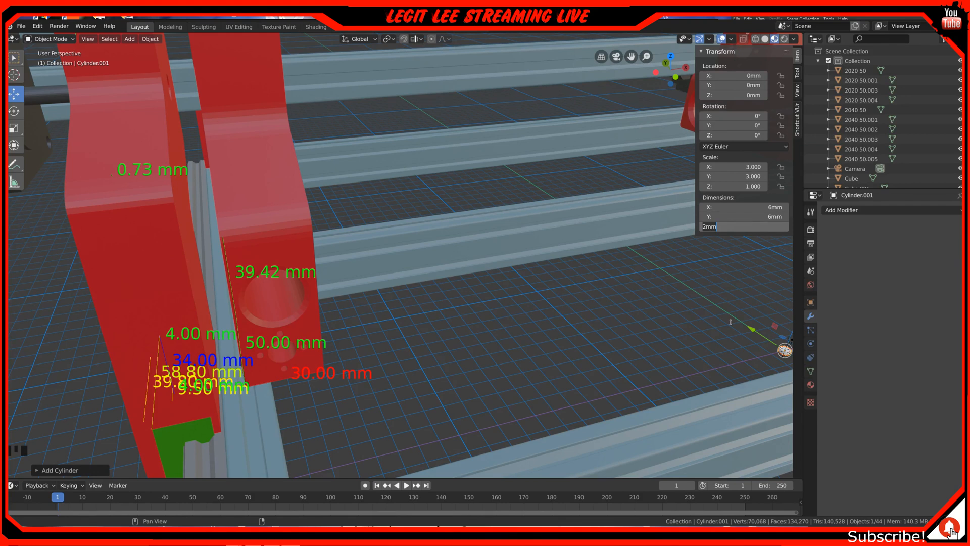
pyautogui.write('70')
pyautogui.press('Return')
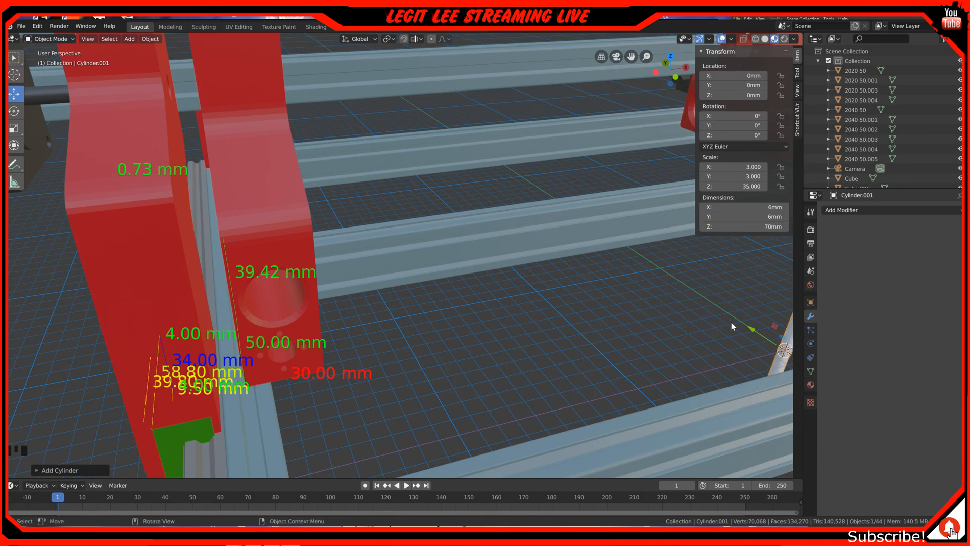
# Switch to the front view and set the Shortcut VUr display's dock position to Center.
pyautogui.scroll(-3, 731, 320)
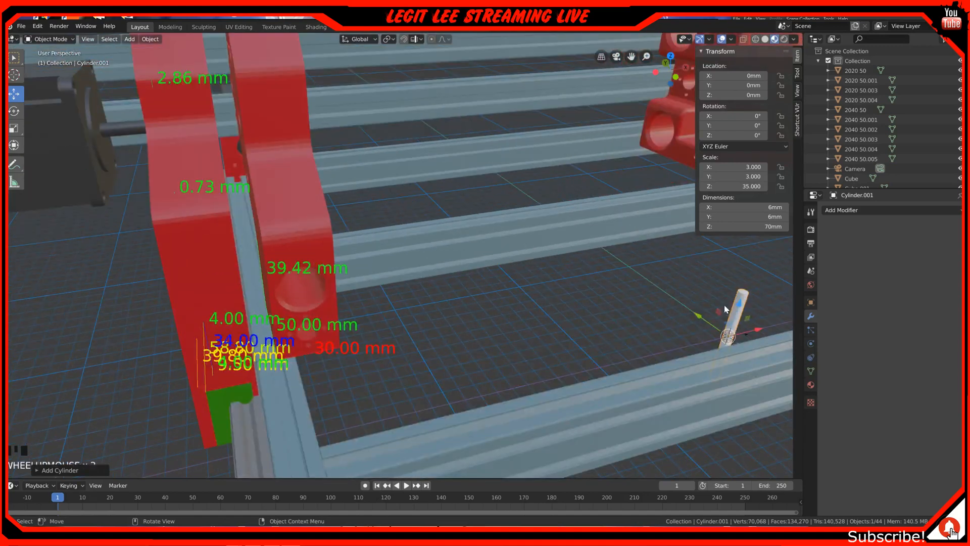
pyautogui.press('KP_1')
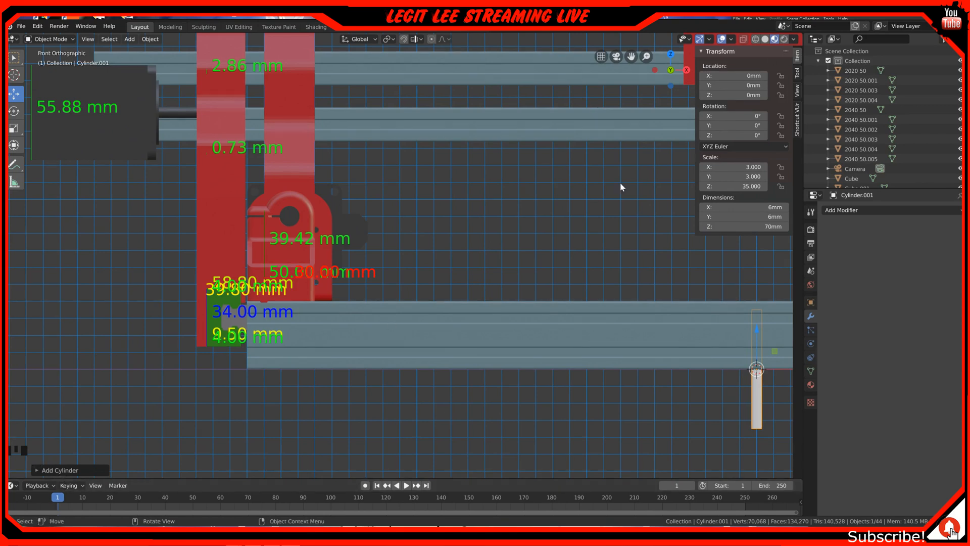
pyautogui.click(798, 119)
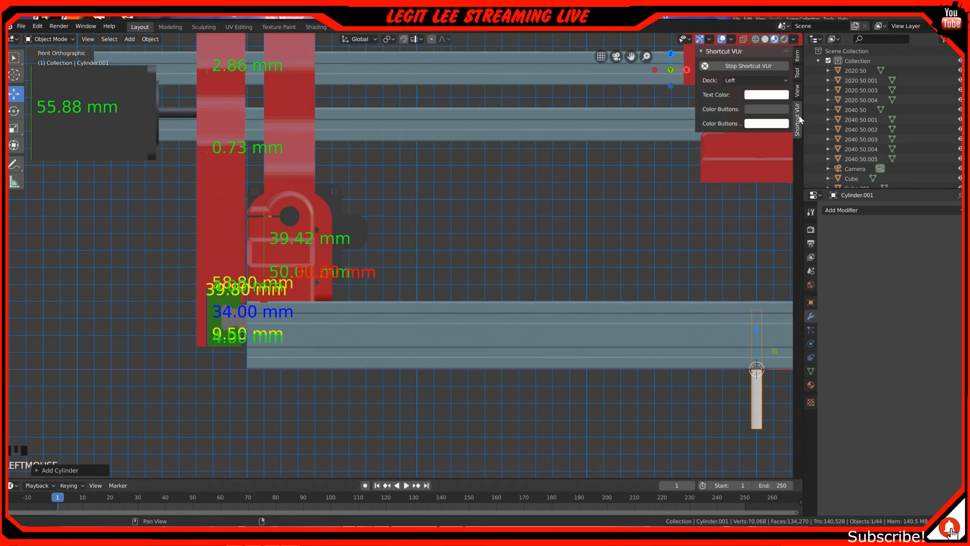
pyautogui.click(766, 80)
pyautogui.click(753, 103)
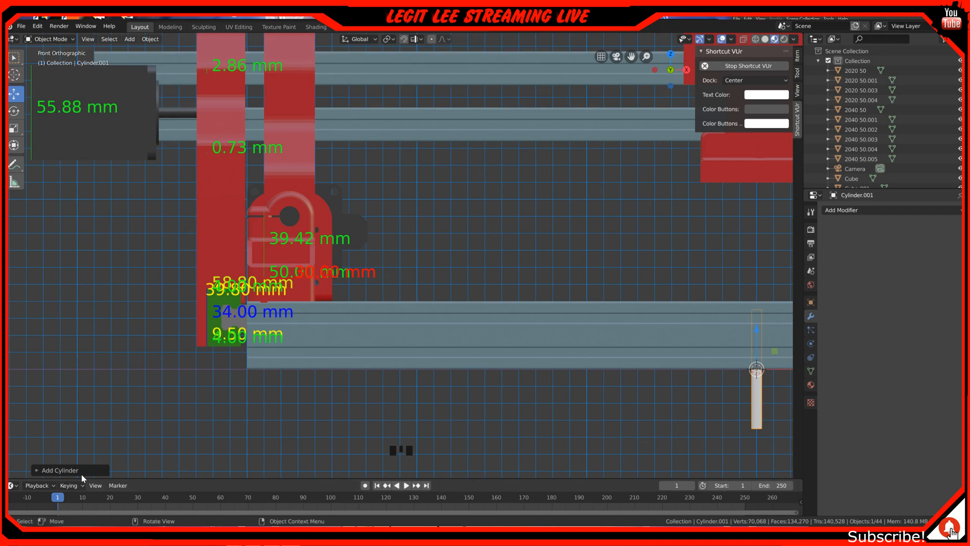
# Rotate the new cylinder 90° in the front view so it lies horizontally along the X axis.
pyautogui.keyDown('shift'); pyautogui.moveTo(767, 378); pyautogui.dragTo(522, 417, button='middle'); pyautogui.keyUp('shift')
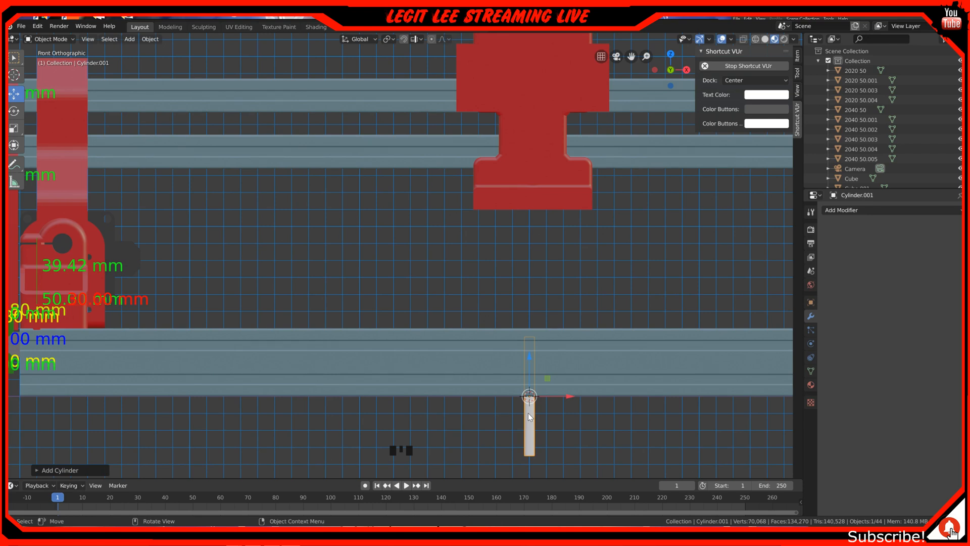
pyautogui.write('r90')
pyautogui.press('Return')
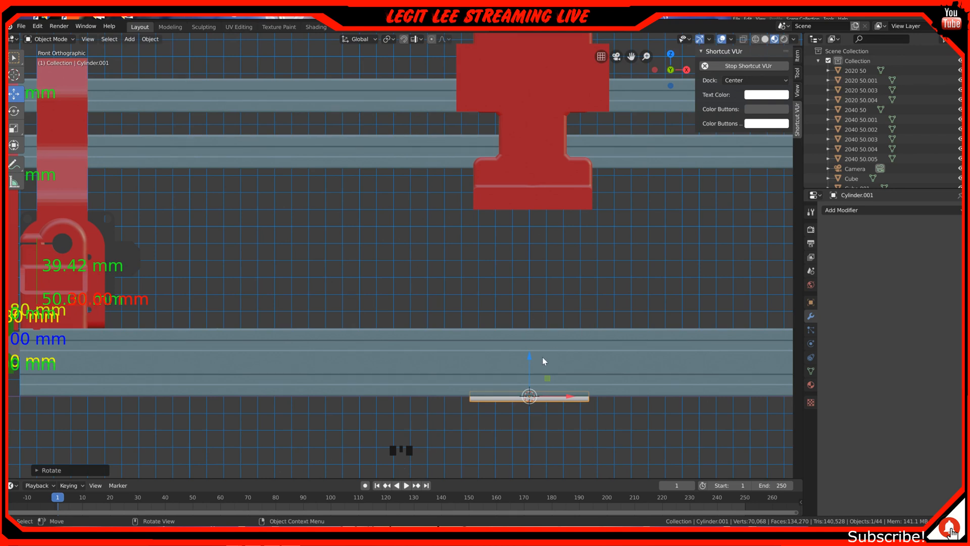
# Raise the cylinder and move it along X to -330 mm, so it crosses the left side plate just below the motor shaft.
pyautogui.keyDown('ctrl'); pyautogui.moveTo(529, 360); pyautogui.dragTo(545, 113); pyautogui.keyUp('ctrl')
pyautogui.keyDown('shift'); pyautogui.moveTo(561, 162); pyautogui.dragTo(676, 232, button='middle'); pyautogui.keyUp('shift')
pyautogui.keyDown('ctrl'); pyautogui.moveTo(680, 226); pyautogui.dragTo(127, 283); pyautogui.keyUp('ctrl')
pyautogui.keyDown('shift'); pyautogui.moveTo(146, 263); pyautogui.dragTo(347, 268, button='middle'); pyautogui.keyUp('shift')
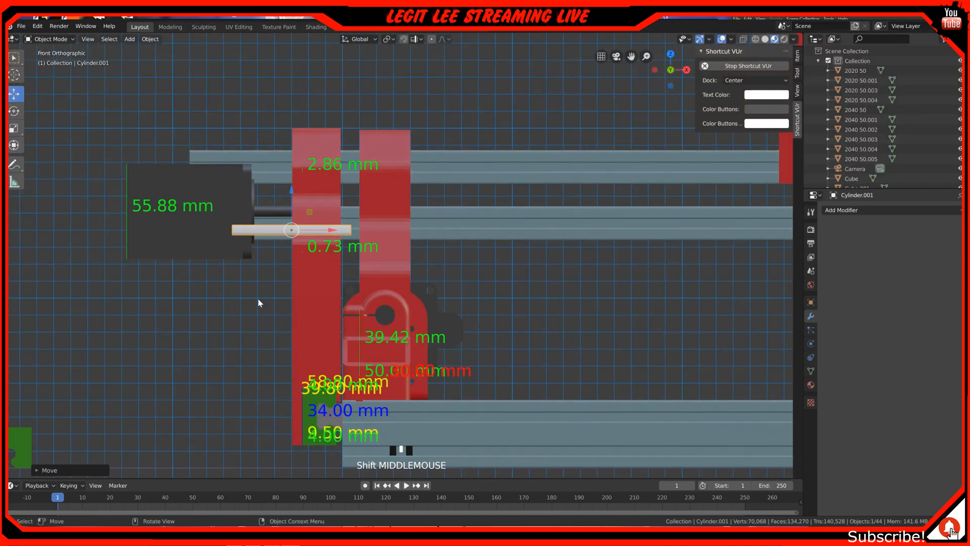
# In the left view, move the cylinder over the motor's lower front mounting hole, at Y 46 mm and Z 127 mm.
pyautogui.press('ctrl+KP_3')
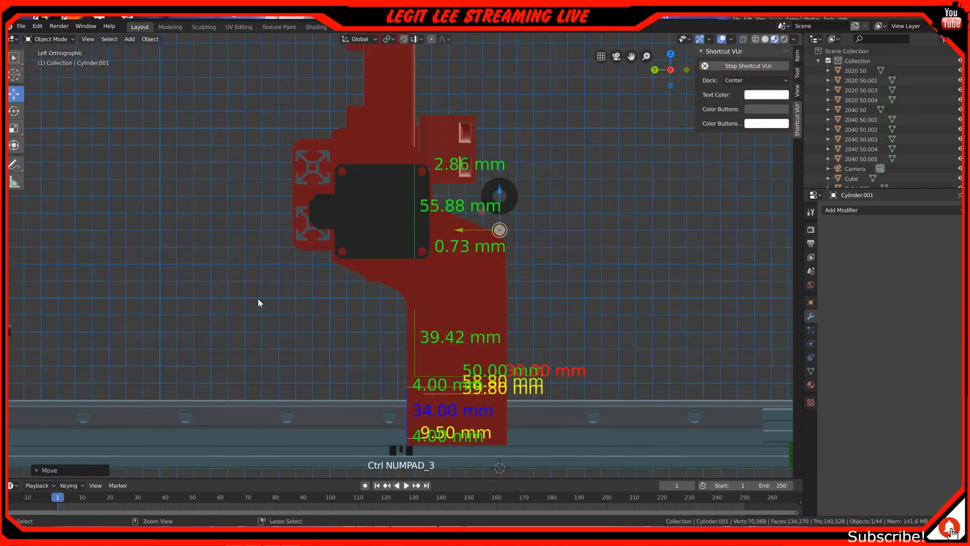
pyautogui.scroll(2, 439, 224)
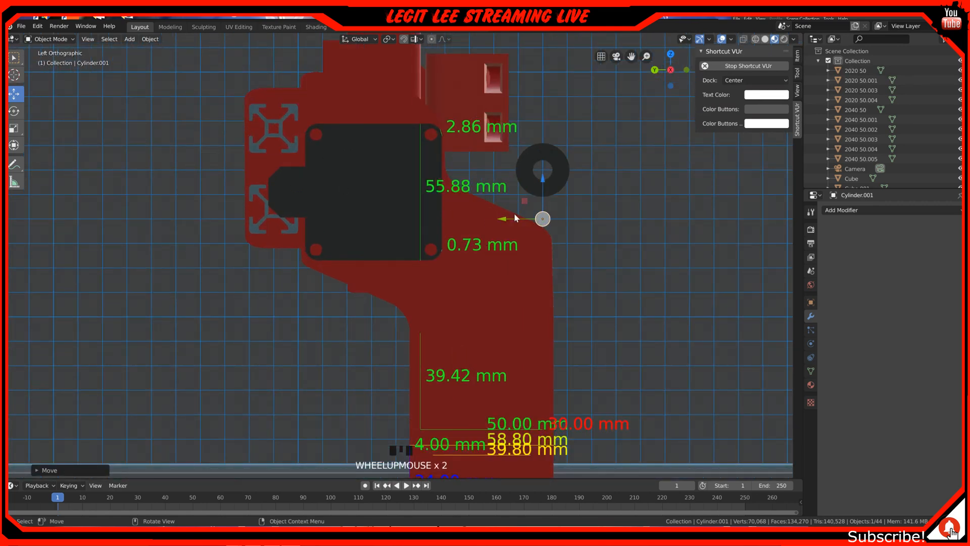
pyautogui.keyDown('ctrl'); pyautogui.moveTo(543, 181); pyautogui.dragTo(549, 222); pyautogui.keyUp('ctrl')
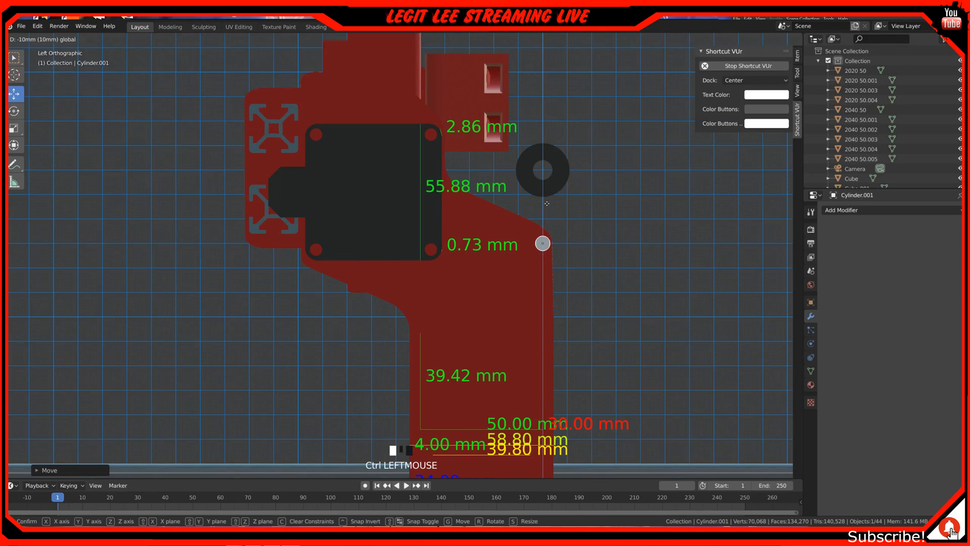
pyautogui.scroll(3, 549, 222)
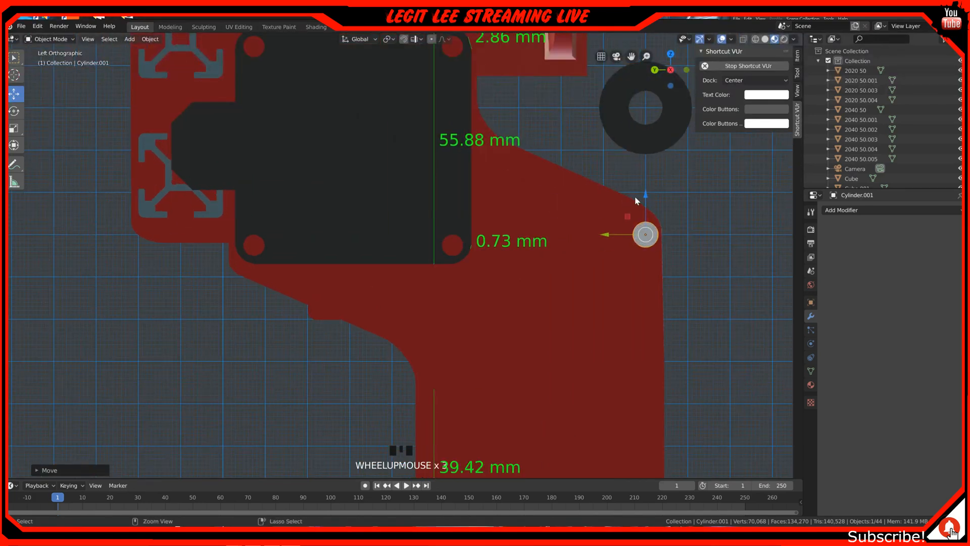
pyautogui.keyDown('ctrl'); pyautogui.moveTo(646, 197); pyautogui.dragTo(414, 257); pyautogui.keyUp('ctrl')
pyautogui.scroll(3, 413, 257)
pyautogui.scroll(-1, 413, 257)
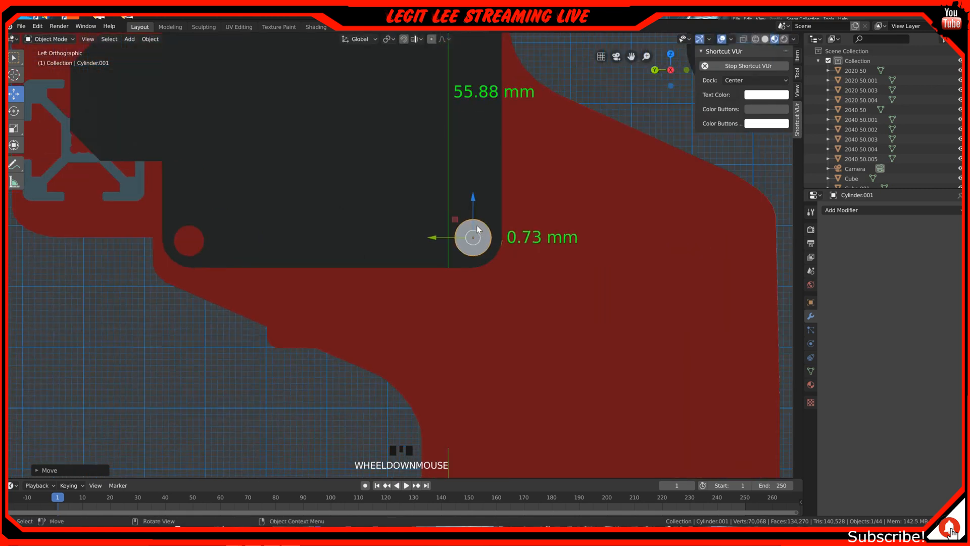
pyautogui.keyDown('ctrl'); pyautogui.moveTo(483, 197); pyautogui.dragTo(486, 220); pyautogui.keyUp('ctrl')
pyautogui.scroll(1, 487, 222)
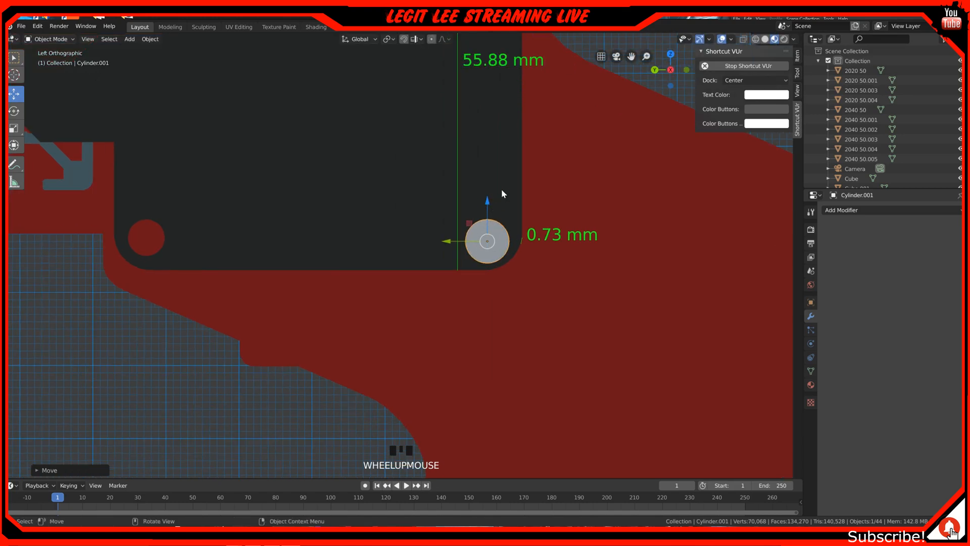
# Examine from an angle how the cylinder passes through the motor's mounting flange and meets the side plate.
pyautogui.moveTo(533, 219); pyautogui.dragTo(529, 222, button='middle')
pyautogui.scroll(-2, 522, 225)
pyautogui.scroll(-4, 521, 223)
pyautogui.moveTo(419, 258); pyautogui.dragTo(419, 255, button='middle')
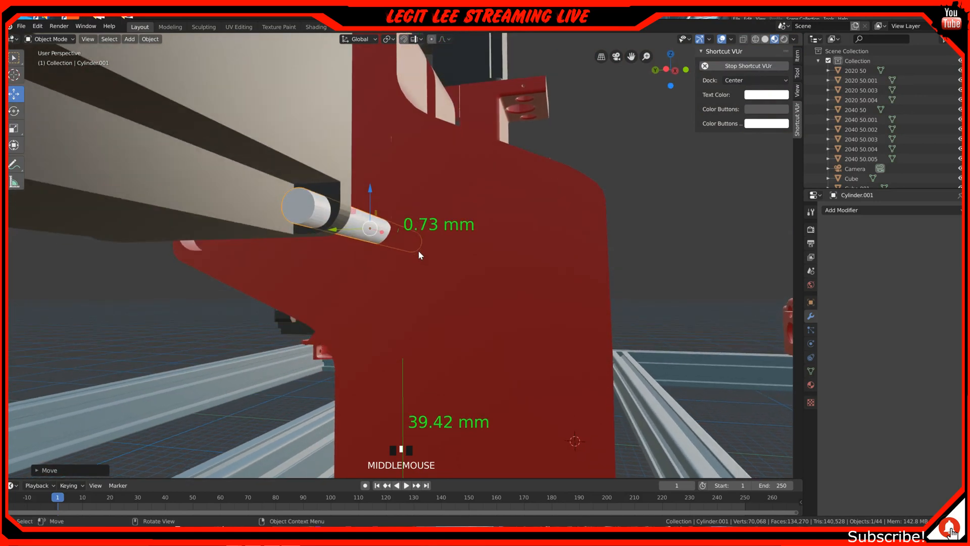
pyautogui.press('KP_5')
pyautogui.scroll(3, 338, 255)
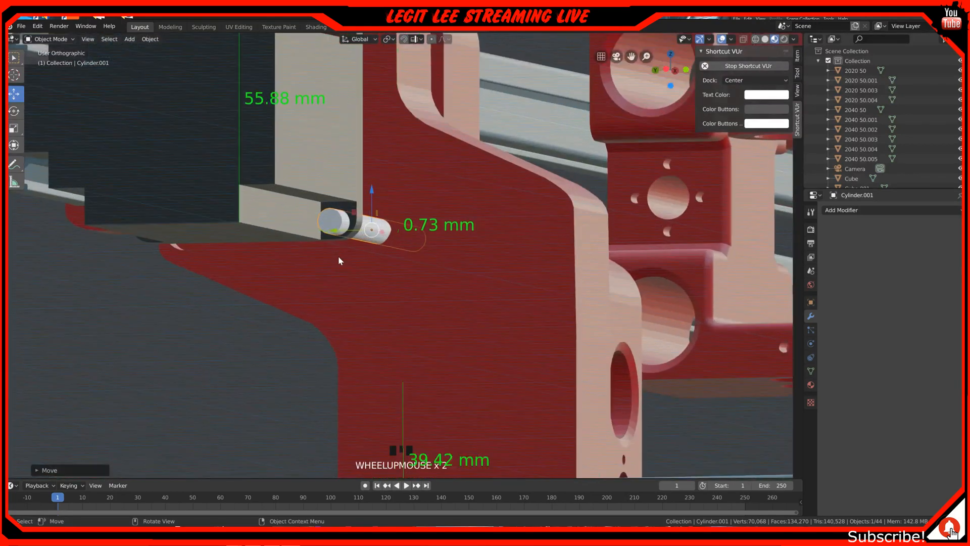
pyautogui.moveTo(330, 257); pyautogui.dragTo(341, 256, button='middle')
# Edit the left motor's mesh and select the top and bottom vertices of its lower rear mounting hole.
pyautogui.click(356, 204)
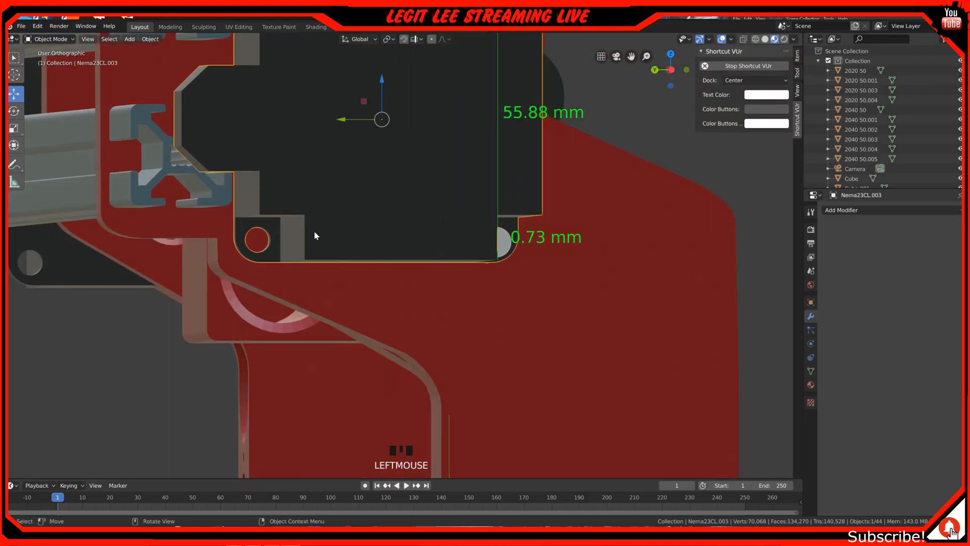
pyautogui.press('ctrl+KP_3')
pyautogui.keyDown('shift'); pyautogui.moveTo(314, 230); pyautogui.dragTo(337, 344, button='middle'); pyautogui.keyUp('shift')
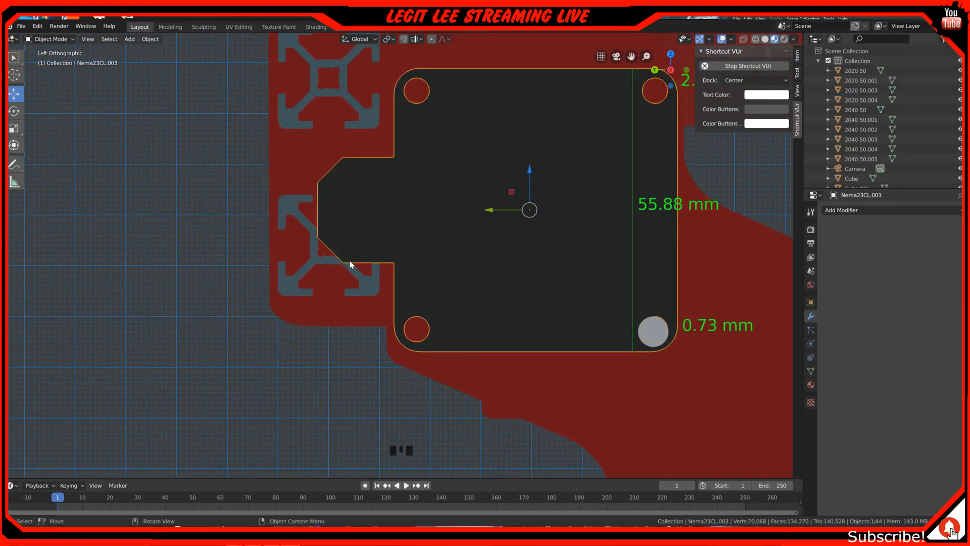
pyautogui.press('Tab')
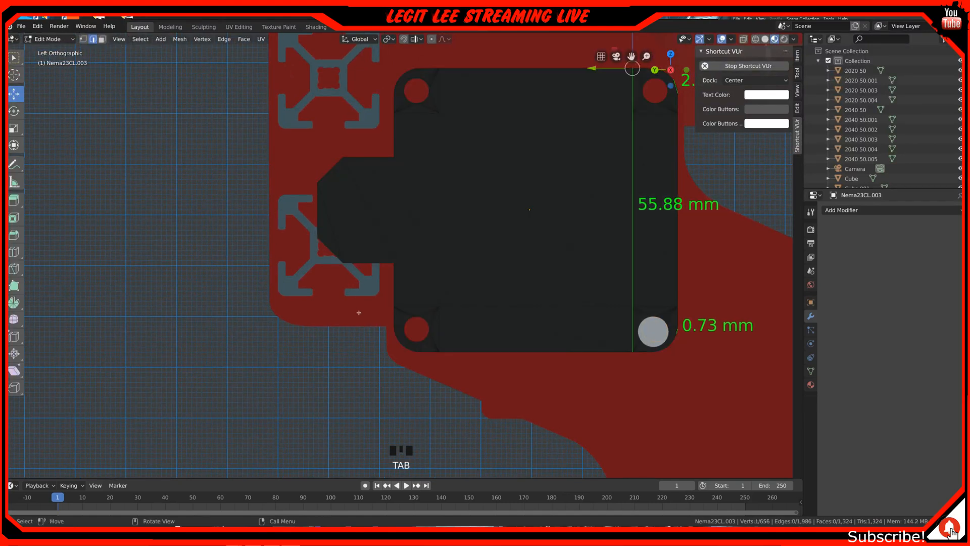
pyautogui.scroll(4, 411, 320)
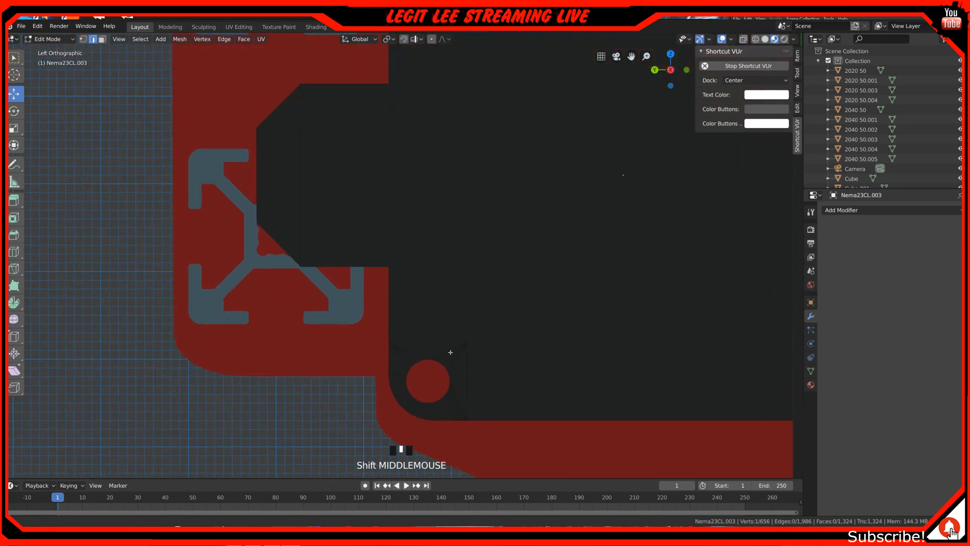
pyautogui.keyDown('shift'); pyautogui.moveTo(448, 353); pyautogui.dragTo(437, 247, button='middle'); pyautogui.keyUp('shift')
pyautogui.scroll(7, 442, 268)
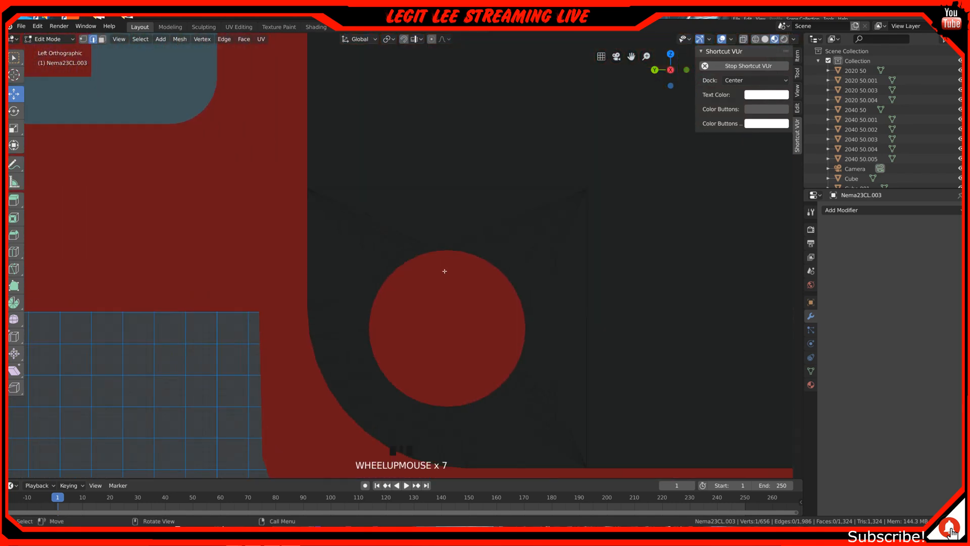
pyautogui.click(83, 40)
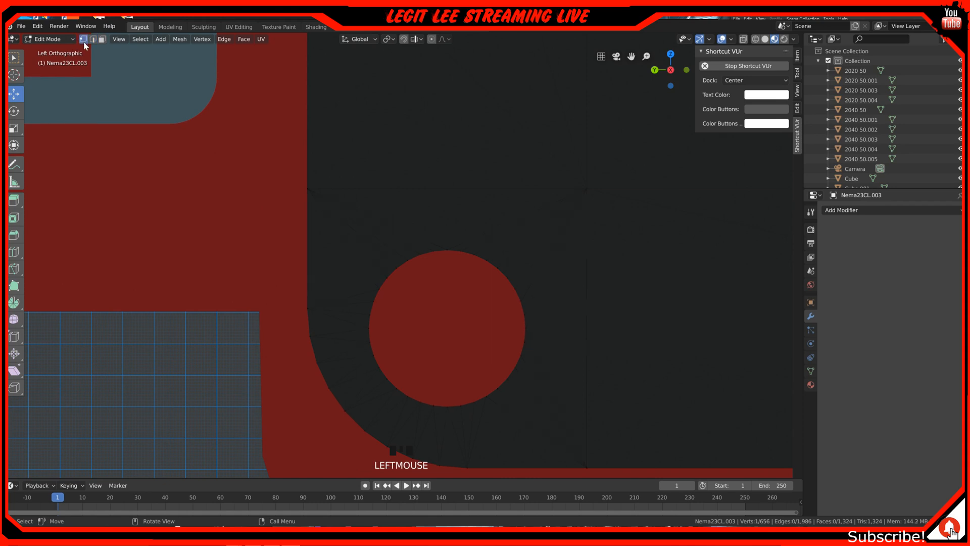
pyautogui.click(448, 249)
pyautogui.keyDown('shift'); pyautogui.click(448, 407); pyautogui.keyUp('shift')
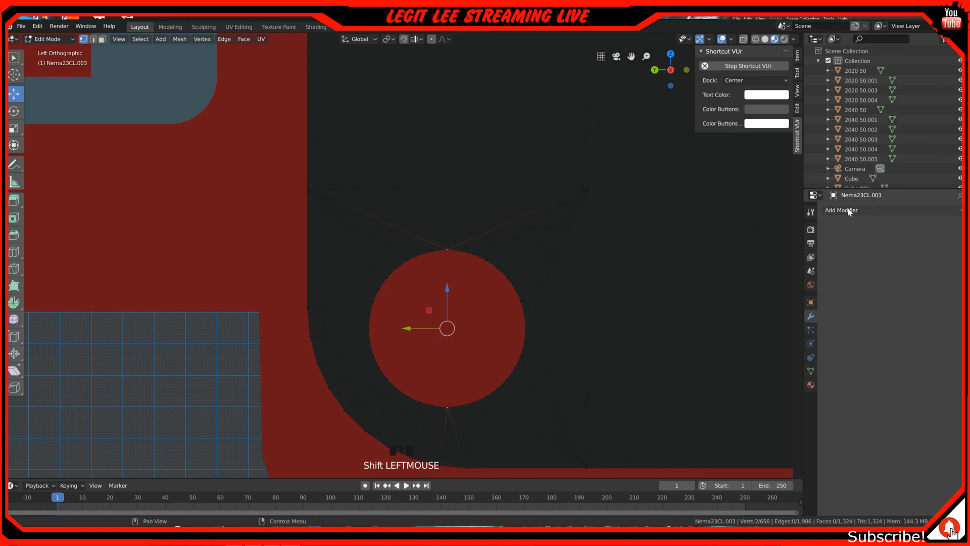
# Add a MeasureIt segment between the two selected vertices to measure the hole's diameter, and return to Object Mode.
pyautogui.click(797, 91)
pyautogui.scroll(-6, 733, 334)
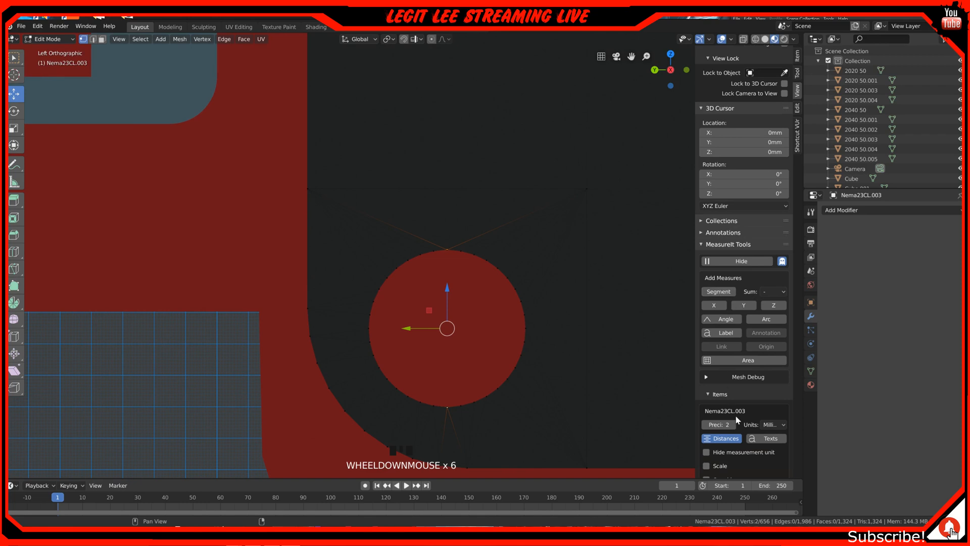
pyautogui.scroll(-1, 738, 402)
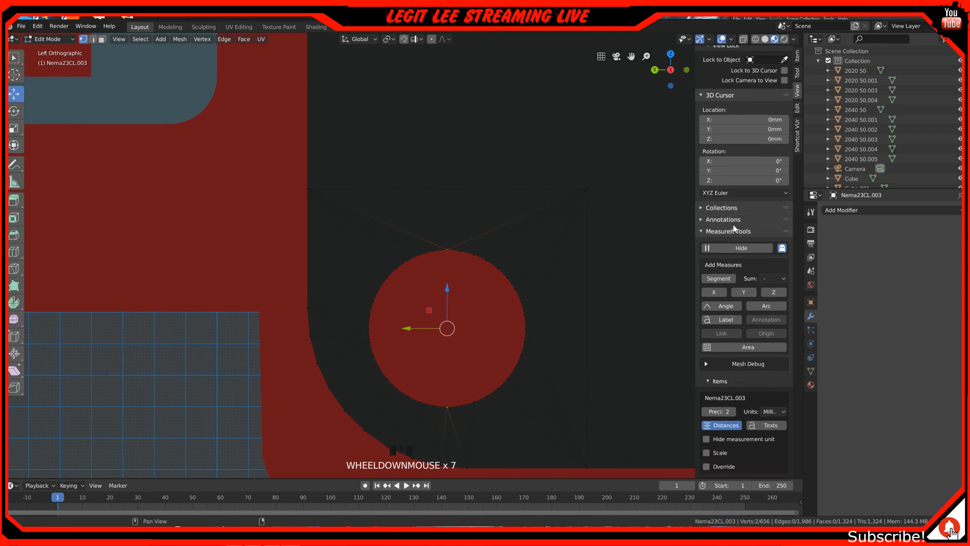
pyautogui.click(719, 278)
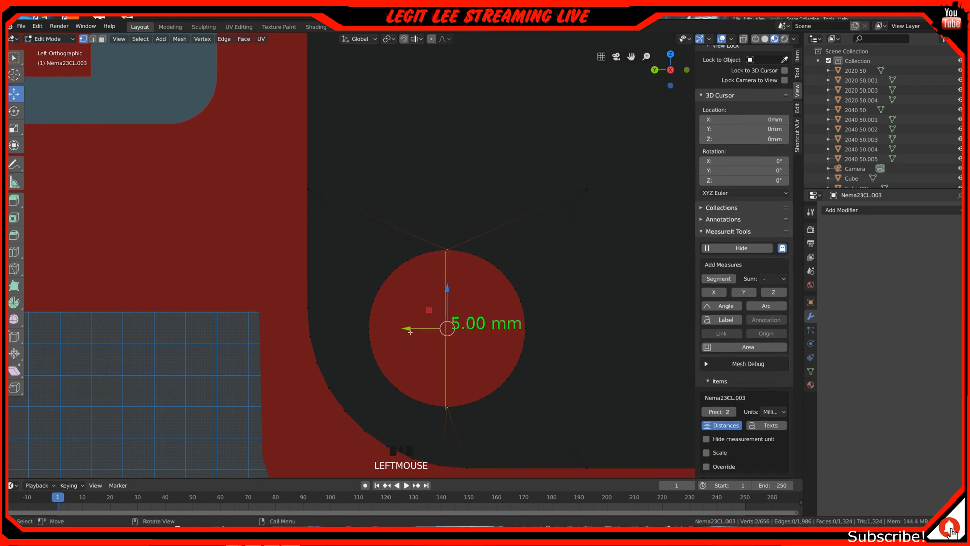
pyautogui.scroll(-3, 521, 381)
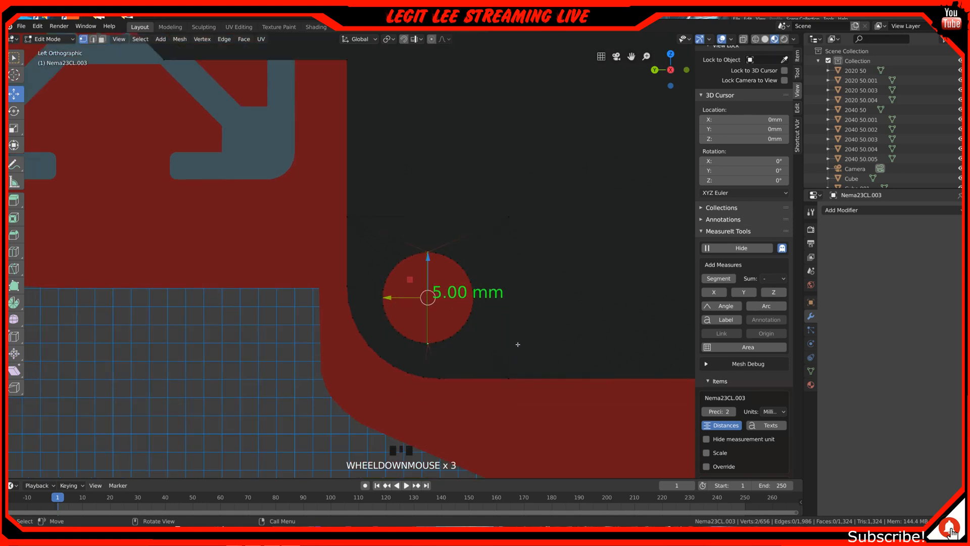
pyautogui.scroll(-3, 517, 345)
pyautogui.scroll(-3, 547, 318)
pyautogui.keyDown('shift'); pyautogui.moveTo(548, 318); pyautogui.dragTo(407, 363, button='middle'); pyautogui.keyUp('shift')
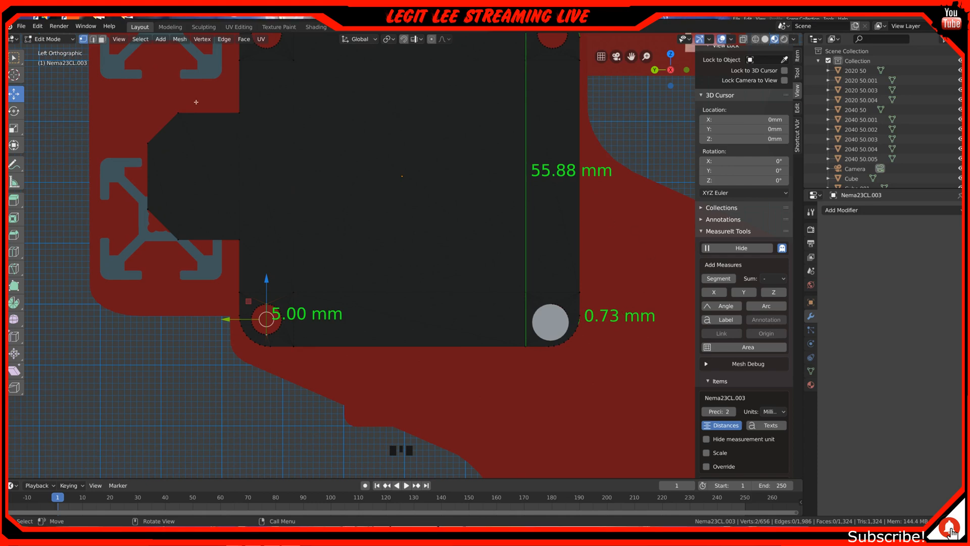
pyautogui.press('Tab')
# Set the cutter cylinder's X and Y dimensions to 5 mm.
pyautogui.click(566, 314)
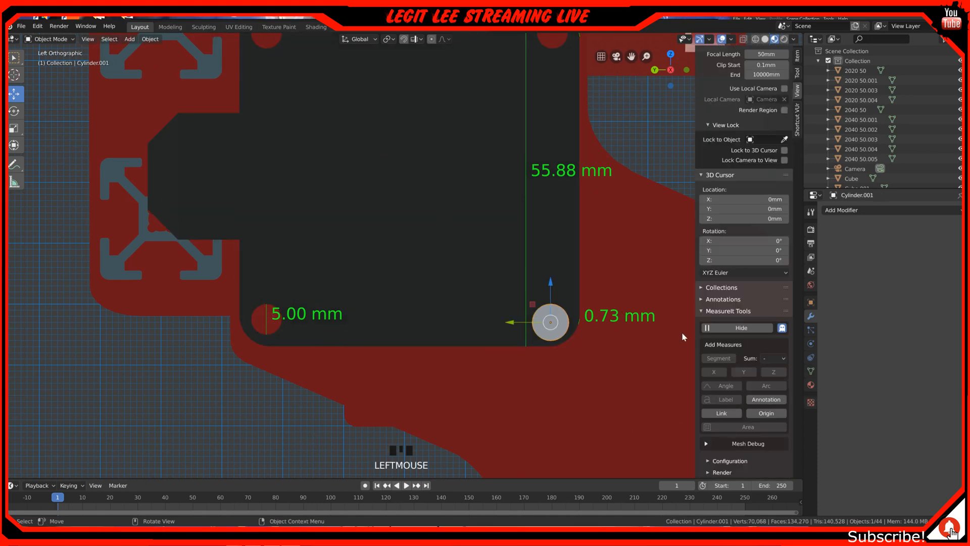
pyautogui.click(797, 56)
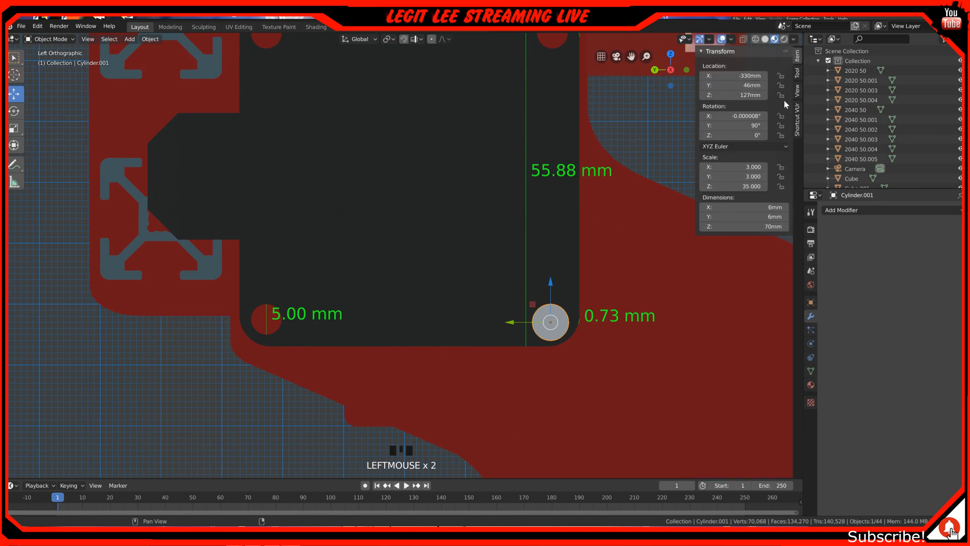
pyautogui.click(771, 207)
pyautogui.write('5')
pyautogui.press('Tab')
pyautogui.write('5')
pyautogui.press('Return')
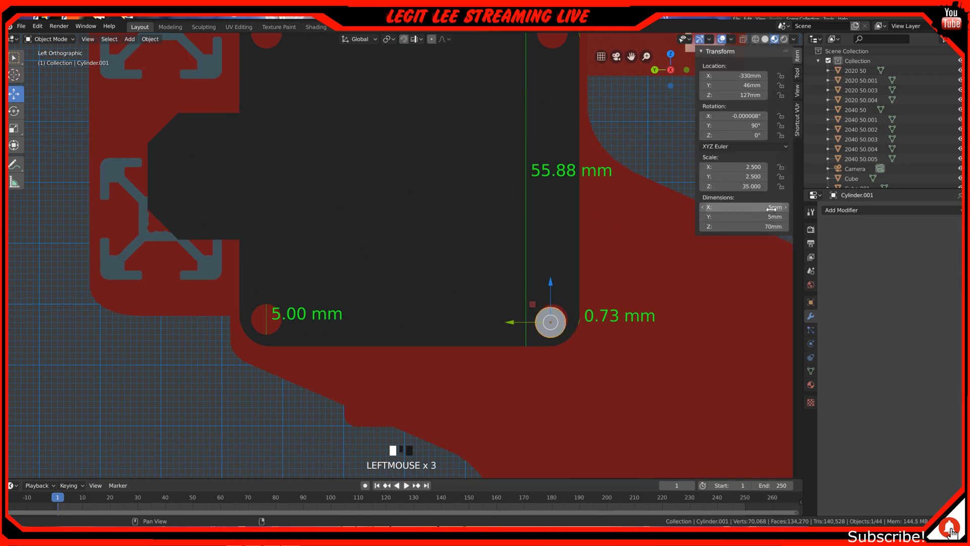
# Fine-position the cylinder to Y 45.7 mm and Z 127.5 mm so it fills the motor's lower front mounting hole concentrically.
pyautogui.scroll(1, 581, 319)
pyautogui.scroll(1, 581, 318)
pyautogui.keyDown('shift'); pyautogui.moveTo(581, 317); pyautogui.dragTo(408, 263, button='middle'); pyautogui.keyUp('shift')
pyautogui.scroll(2, 445, 317)
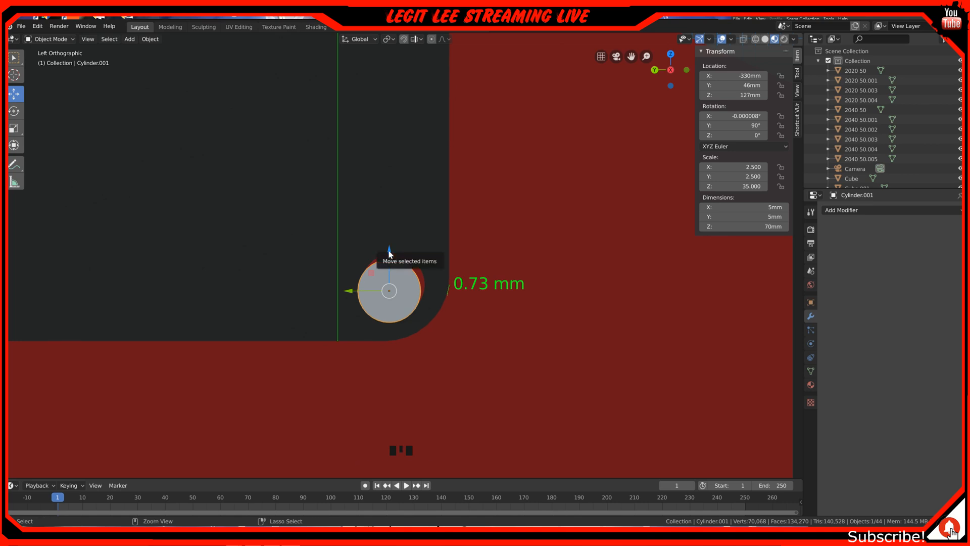
pyautogui.moveTo(389, 254)
pyautogui.keyDown('ctrl'); pyautogui.mouseDown()
pyautogui.moveTo(389, 243)
pyautogui.moveTo(388, 255)
pyautogui.mouseUp(); pyautogui.keyUp('ctrl')
pyautogui.scroll(7, 416, 257)
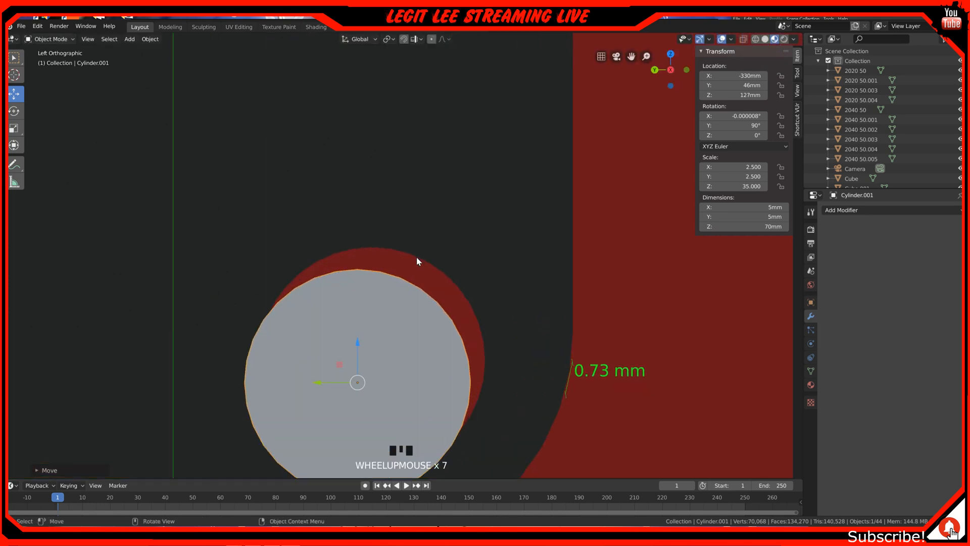
pyautogui.keyDown('shift'); pyautogui.moveTo(416, 260); pyautogui.dragTo(440, 180, button='middle'); pyautogui.keyUp('shift')
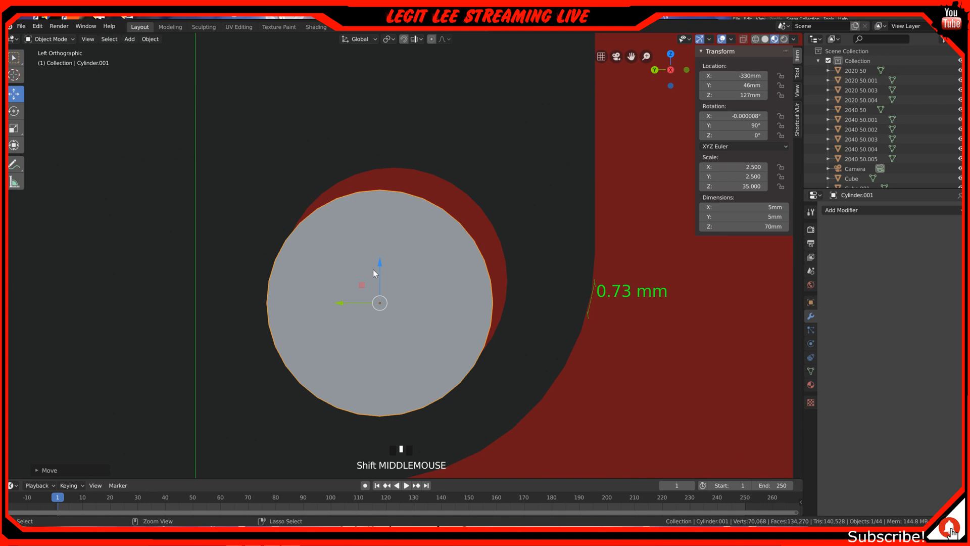
pyautogui.keyDown('ctrl'); pyautogui.moveTo(380, 262); pyautogui.dragTo(383, 243); pyautogui.keyUp('ctrl')
pyautogui.keyDown('ctrl'); pyautogui.moveTo(347, 283); pyautogui.dragTo(395, 245); pyautogui.keyUp('ctrl')
pyautogui.scroll(-10, 399, 249)
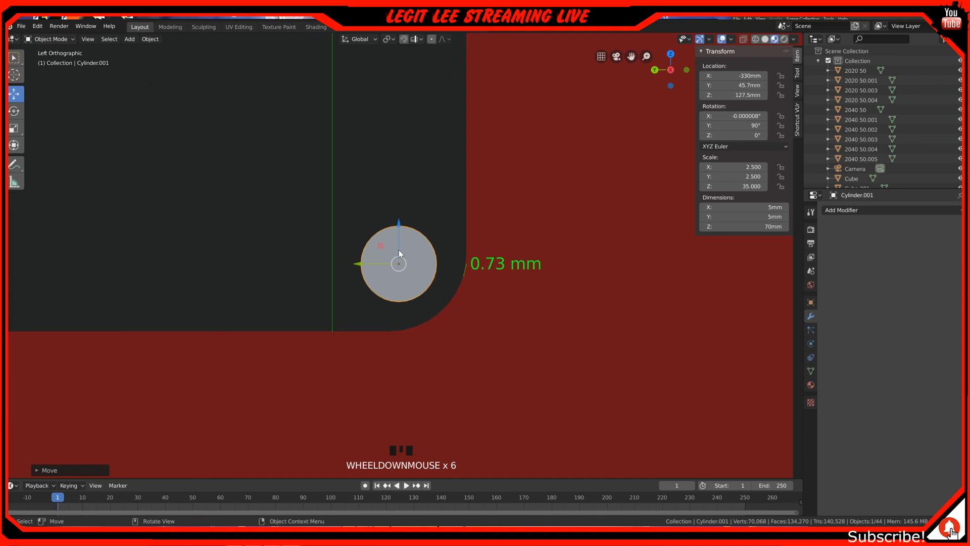
pyautogui.keyDown('shift'); pyautogui.moveTo(398, 249); pyautogui.dragTo(538, 322, button='middle'); pyautogui.keyUp('shift')
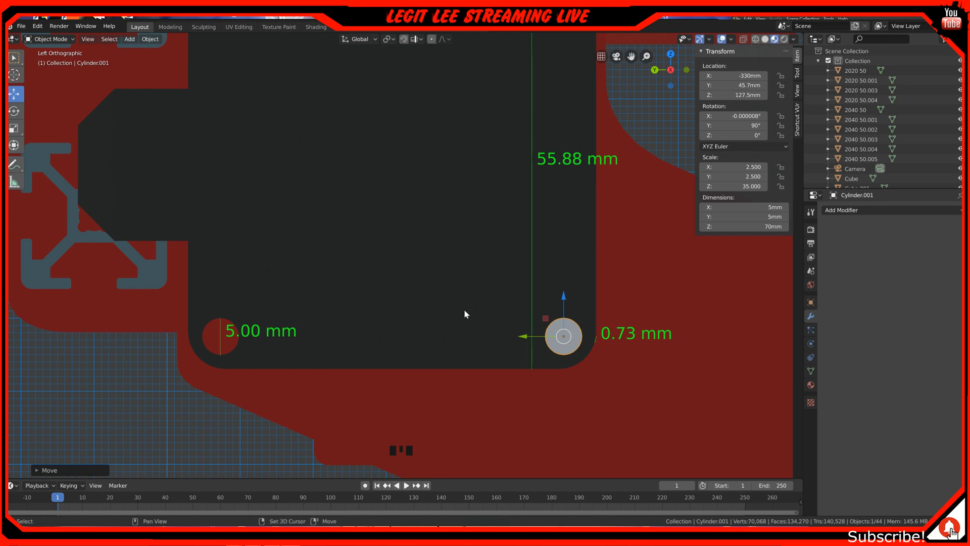
# Duplicate the cutter cylinder 47 mm along Y into the motor's lower rear mounting hole.
pyautogui.hotkey('shift', 'd')
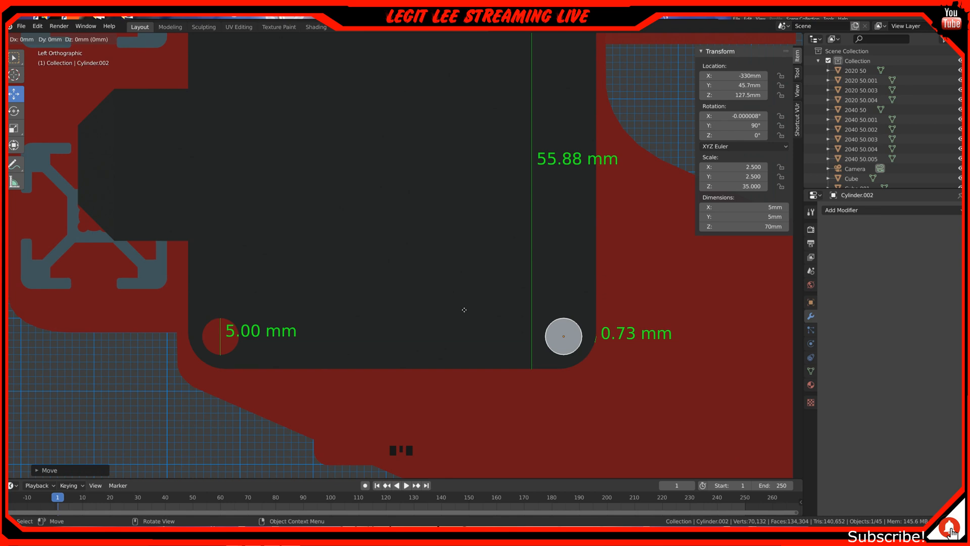
pyautogui.press('y')
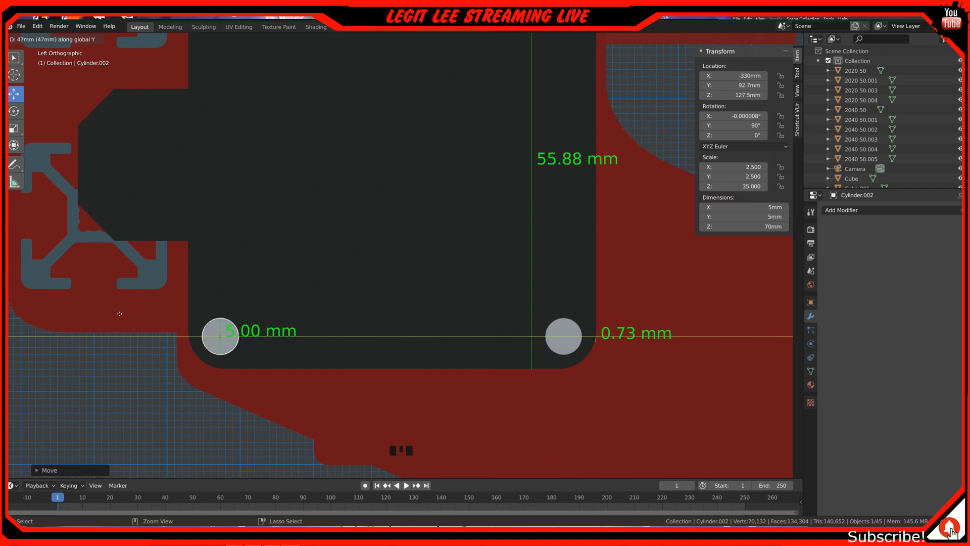
pyautogui.click(120, 318)
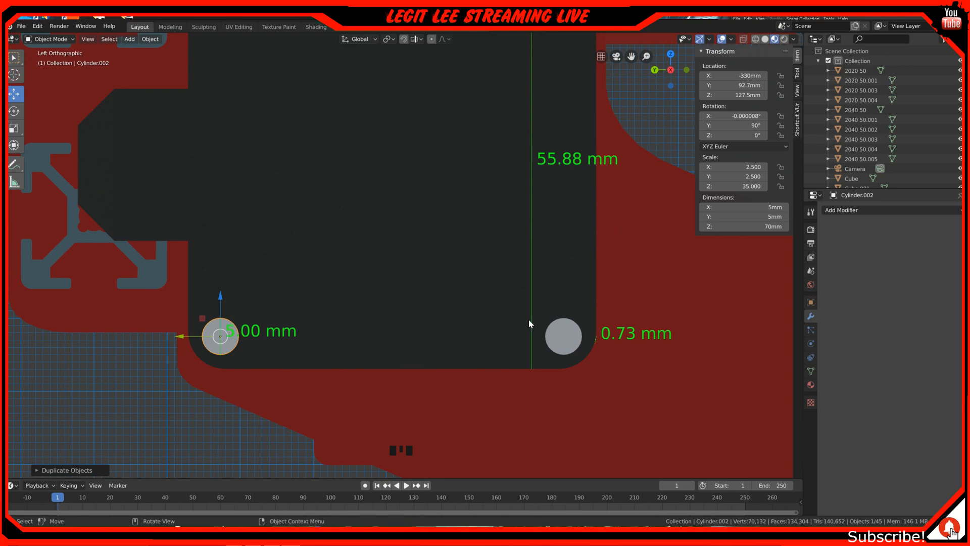
# Duplicate both lower cylinders 47 mm up along Z to fill the motor's two upper mounting holes.
pyautogui.keyDown('shift'); pyautogui.click(571, 332); pyautogui.keyUp('shift')
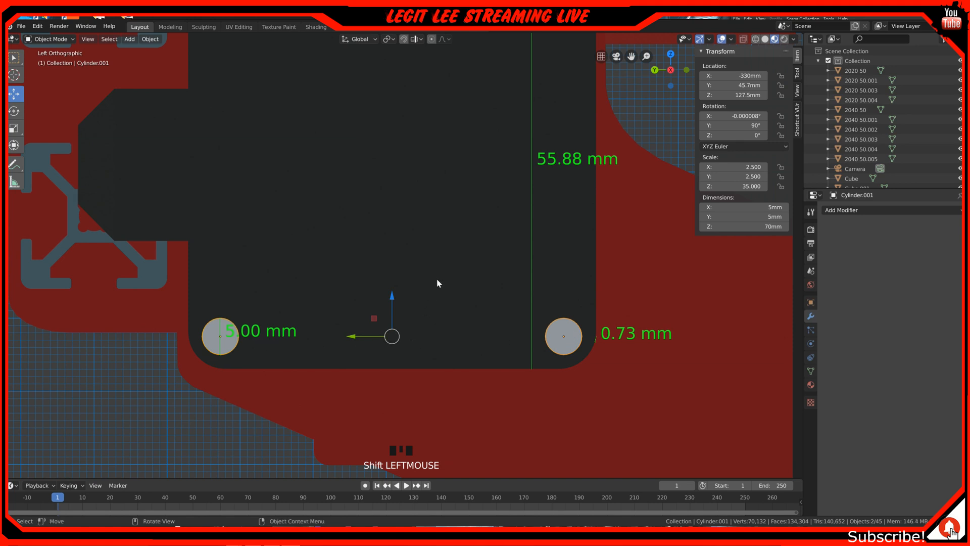
pyautogui.keyDown('shift'); pyautogui.moveTo(441, 254); pyautogui.dragTo(457, 404, button='middle'); pyautogui.keyUp('shift')
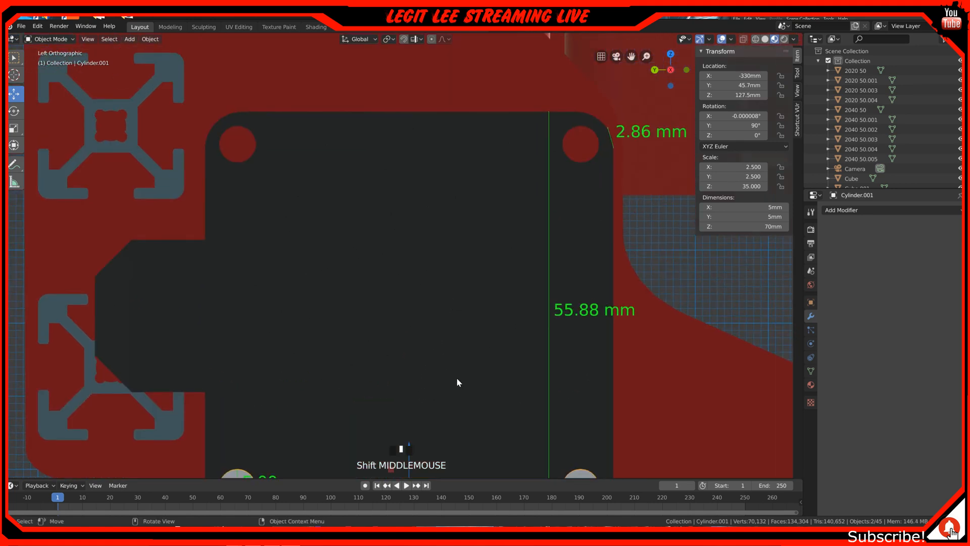
pyautogui.scroll(-1, 456, 382)
pyautogui.hotkey('shift', 'd')
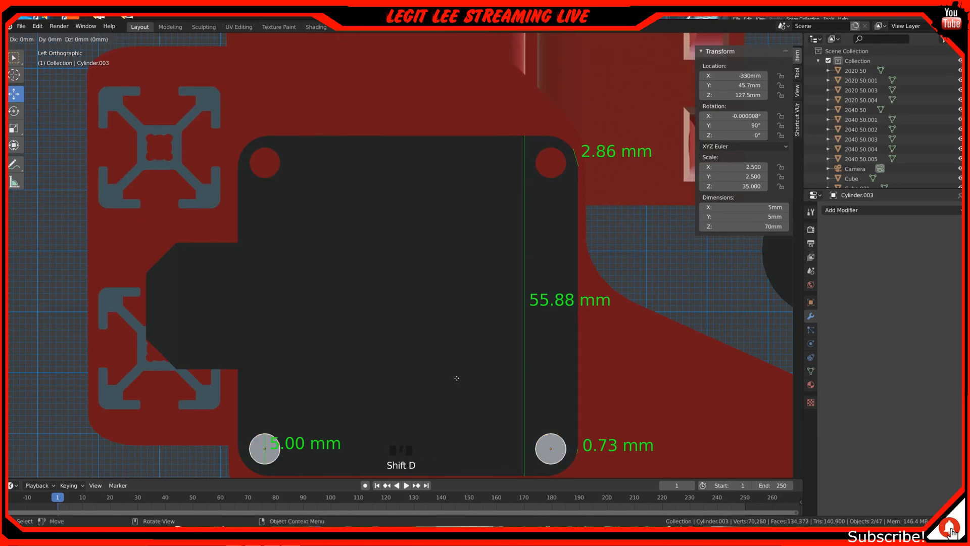
pyautogui.press('z')
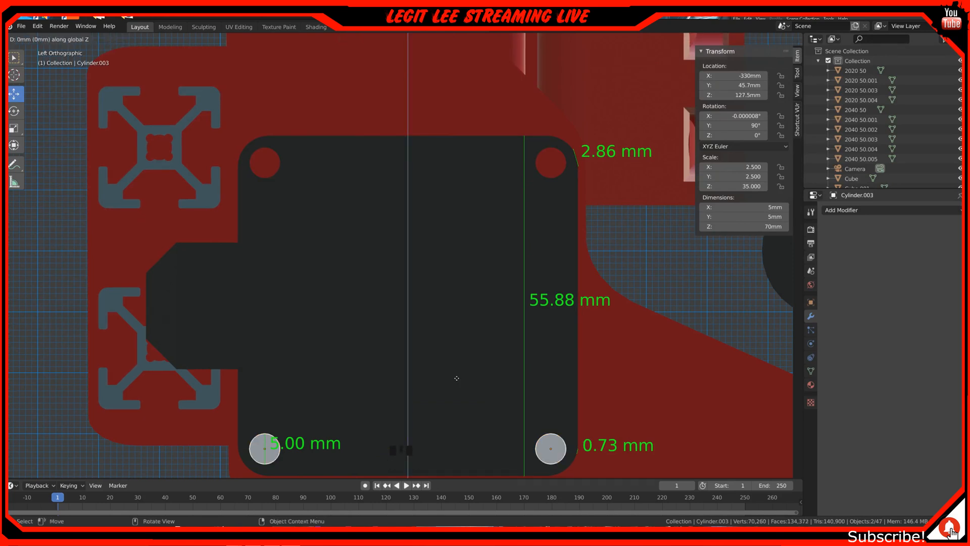
pyautogui.press('ctrl')
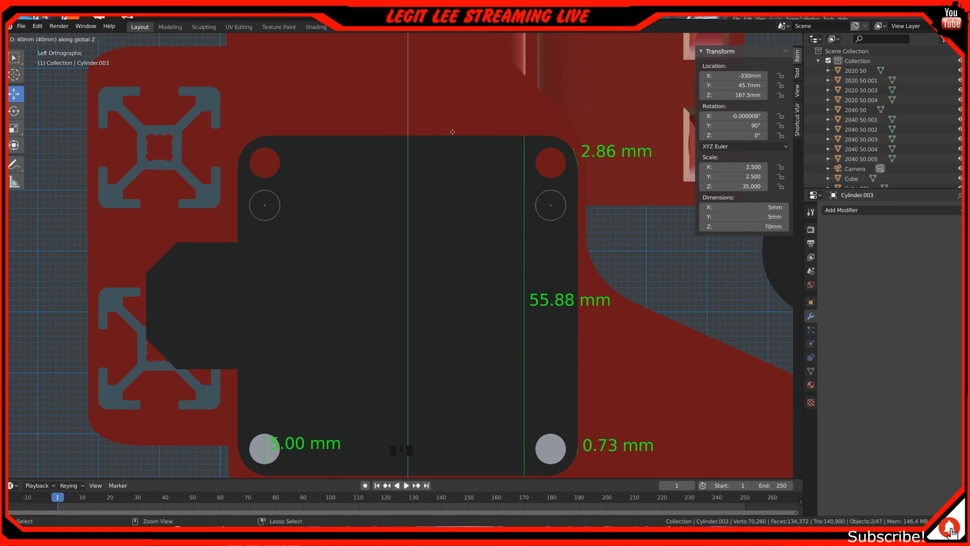
pyautogui.keyDown('ctrl'); pyautogui.click(445, 89); pyautogui.keyUp('ctrl')
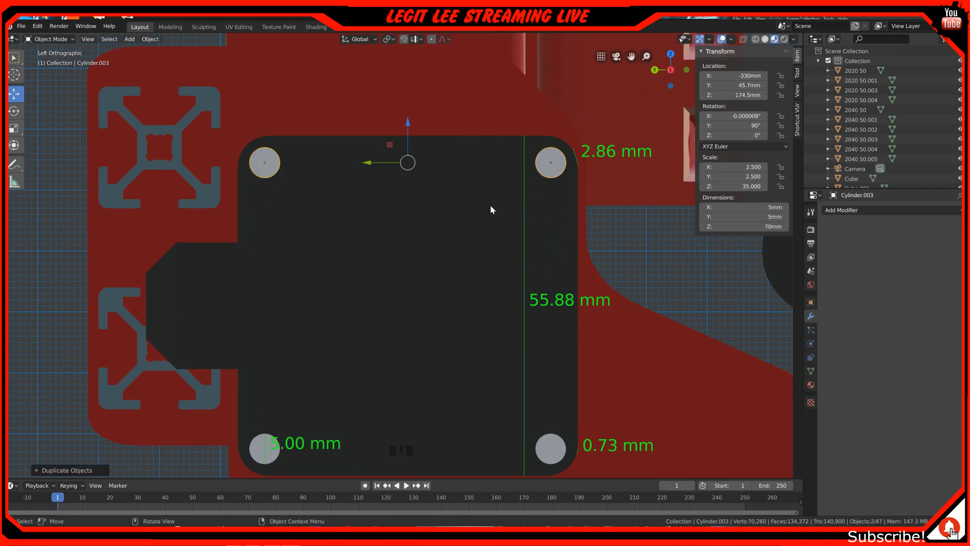
# Cut the upper front mounting hole through the side plate with an applied Boolean Difference modifier, using the cylinder in that hole.
pyautogui.moveTo(536, 313); pyautogui.dragTo(563, 354, button='middle')
pyautogui.scroll(3, 563, 354)
pyautogui.scroll(-3, 533, 285)
pyautogui.moveTo(534, 285); pyautogui.dragTo(480, 287, button='middle')
pyautogui.moveTo(482, 286); pyautogui.dragTo(488, 288, button='middle')
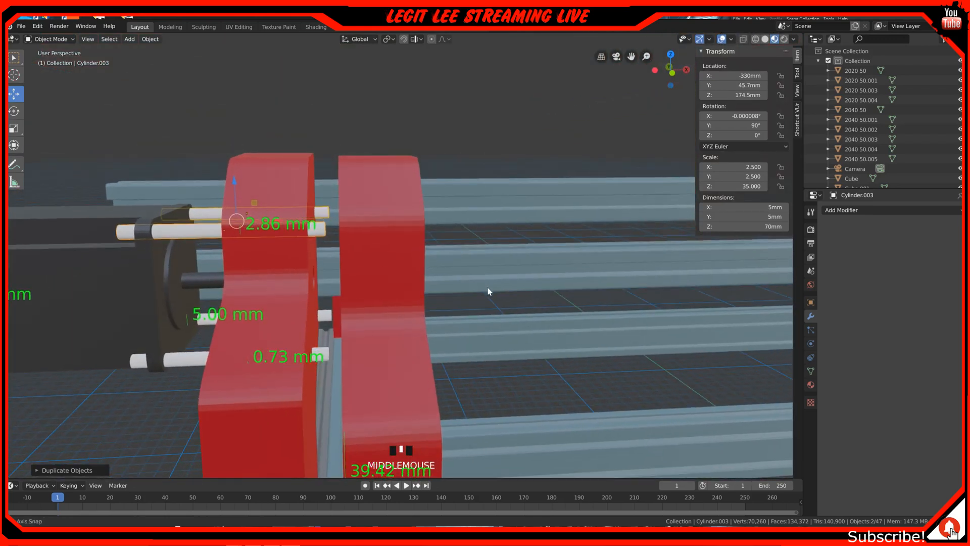
pyautogui.moveTo(225, 309); pyautogui.dragTo(246, 305, button='middle')
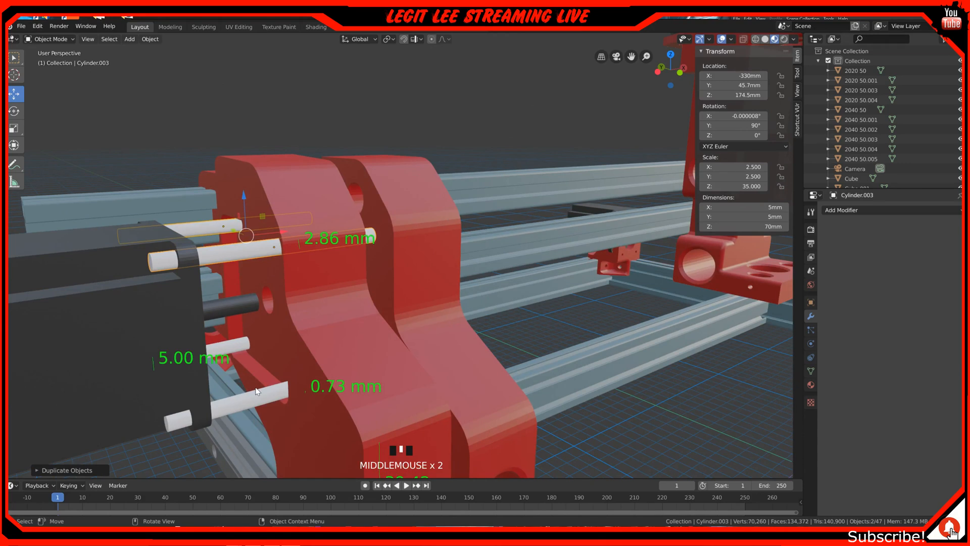
pyautogui.click(322, 305)
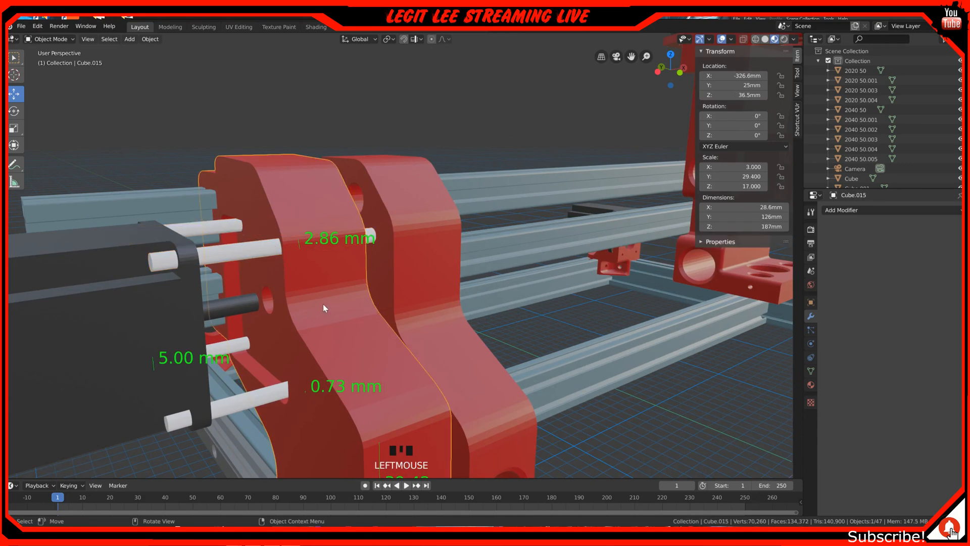
pyautogui.click(853, 211)
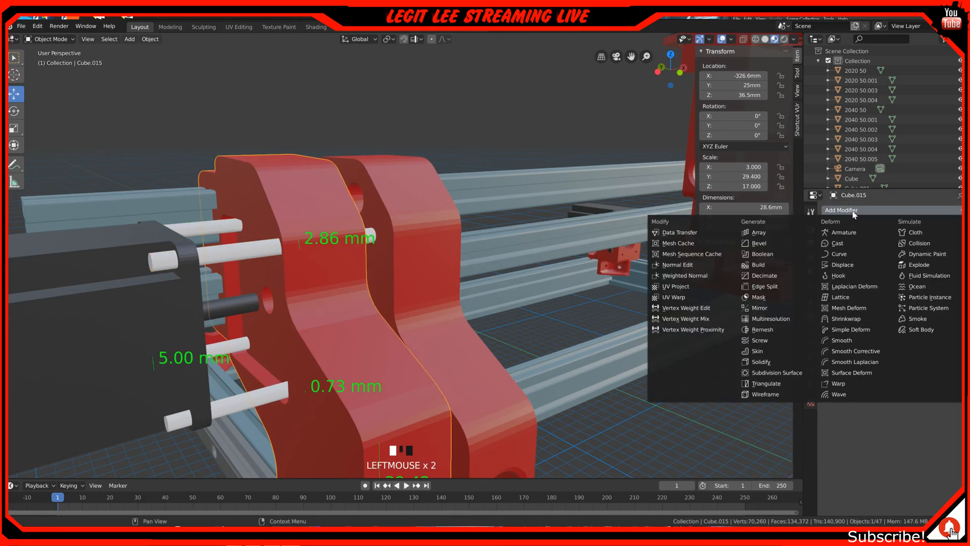
pyautogui.click(774, 253)
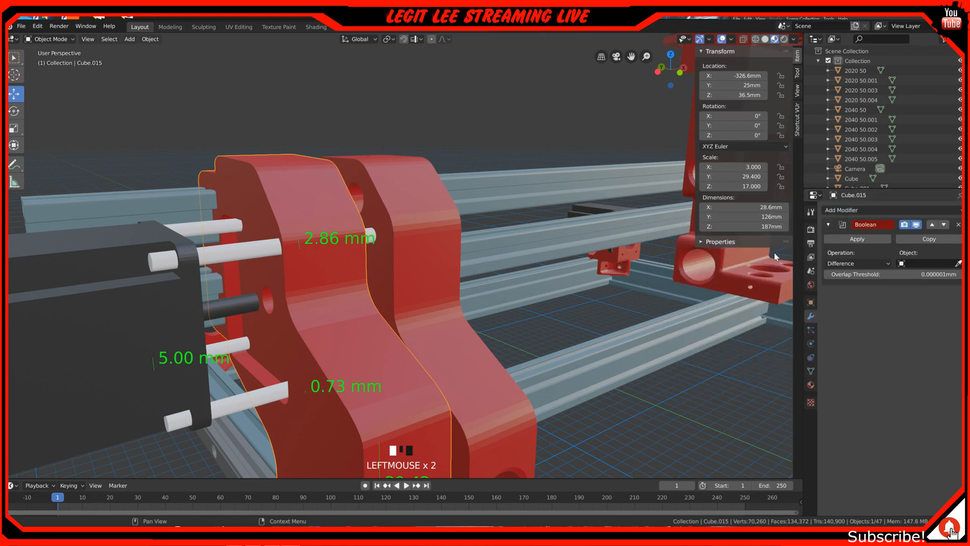
pyautogui.click(959, 263)
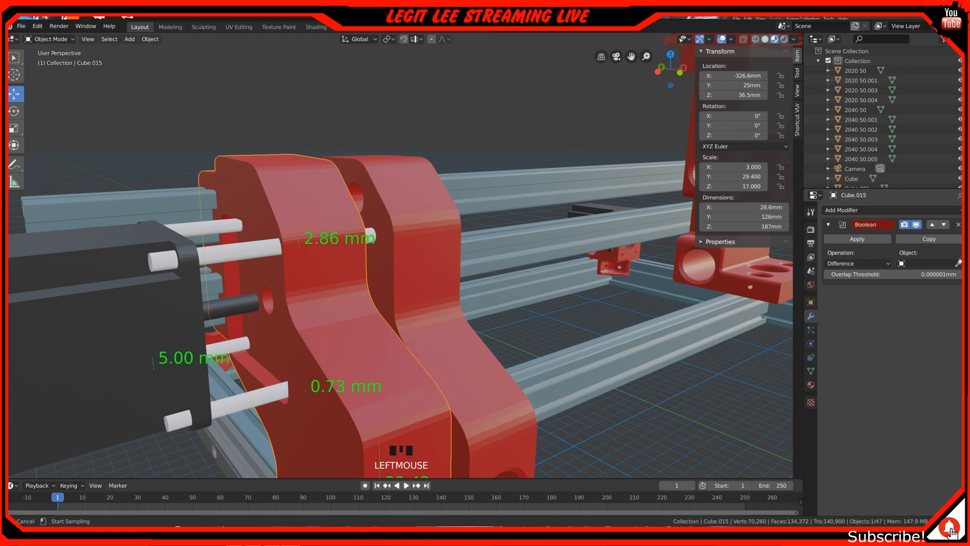
pyautogui.click(249, 255)
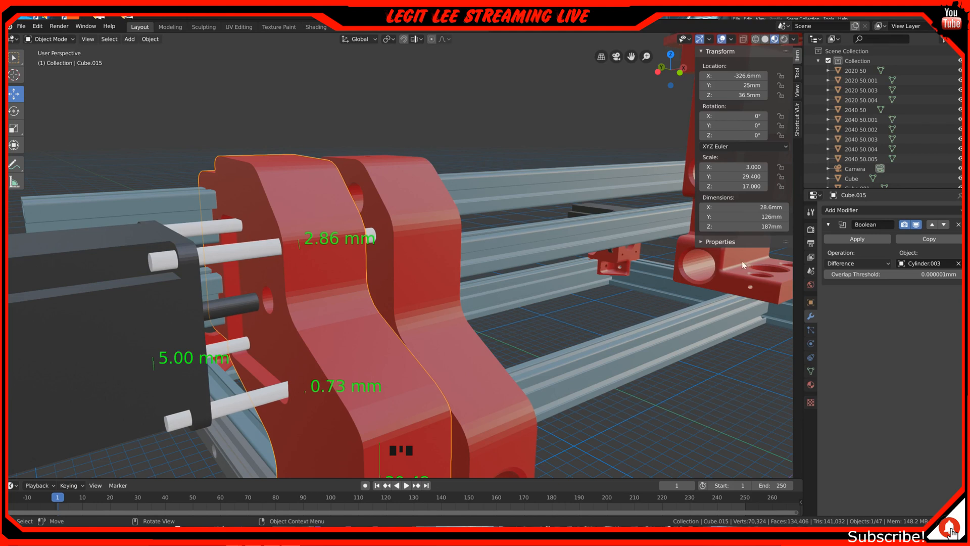
pyautogui.click(853, 239)
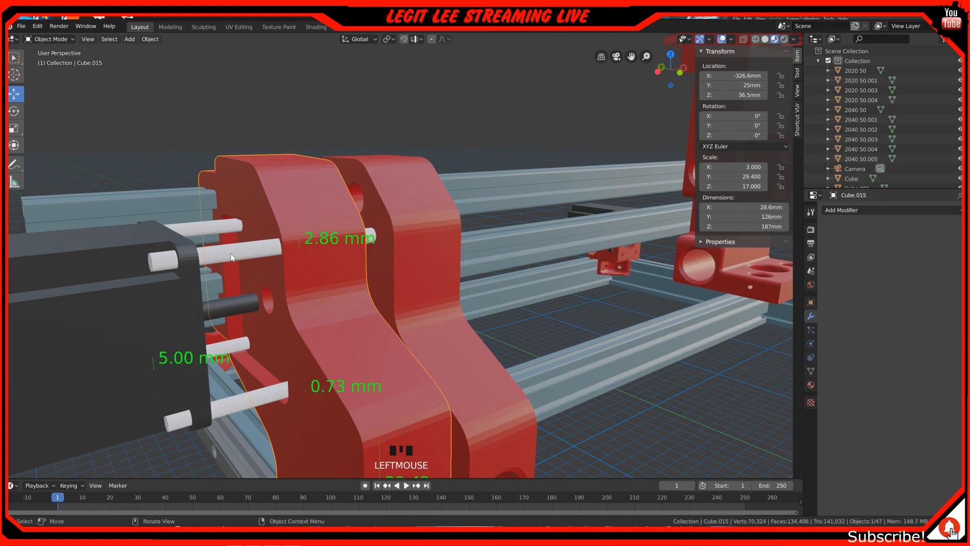
# Delete the cutter cylinder in the motor's upper front mounting hole.
pyautogui.click(247, 250)
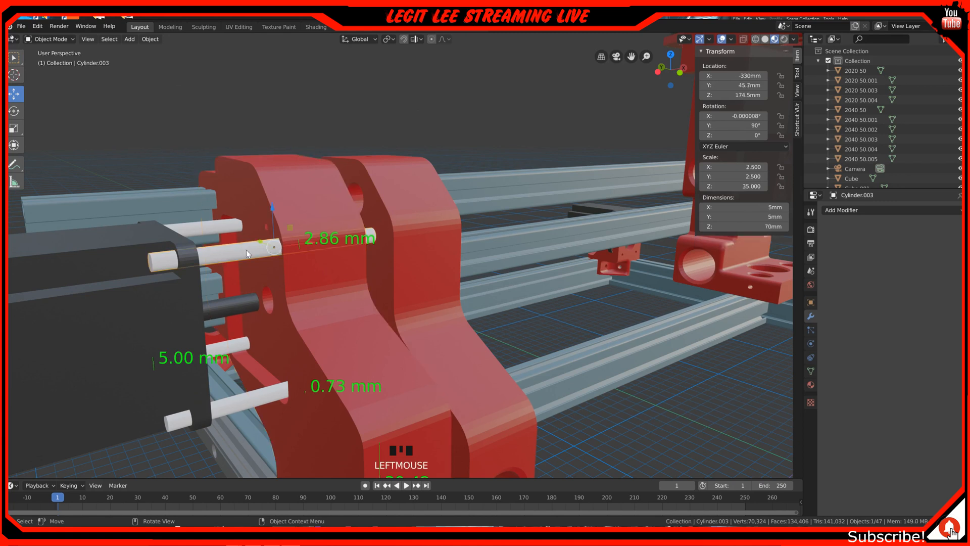
pyautogui.press('x')
pyautogui.click(247, 250)
# Cut the side plate with the lower front cylinder using an applied Boolean Difference modifier, and delete that cylinder.
pyautogui.moveTo(246, 249); pyautogui.dragTo(259, 342, button='middle')
pyautogui.scroll(2, 293, 221)
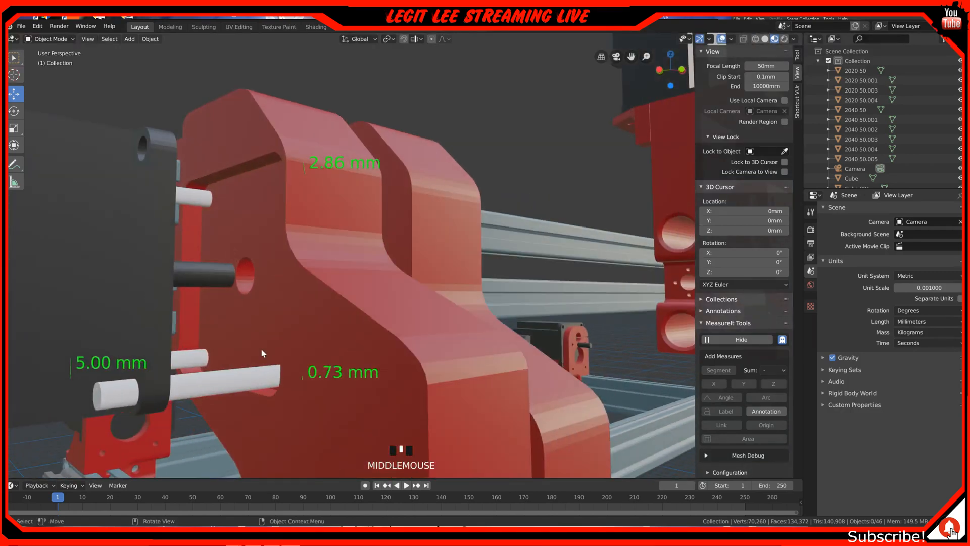
pyautogui.click(409, 294)
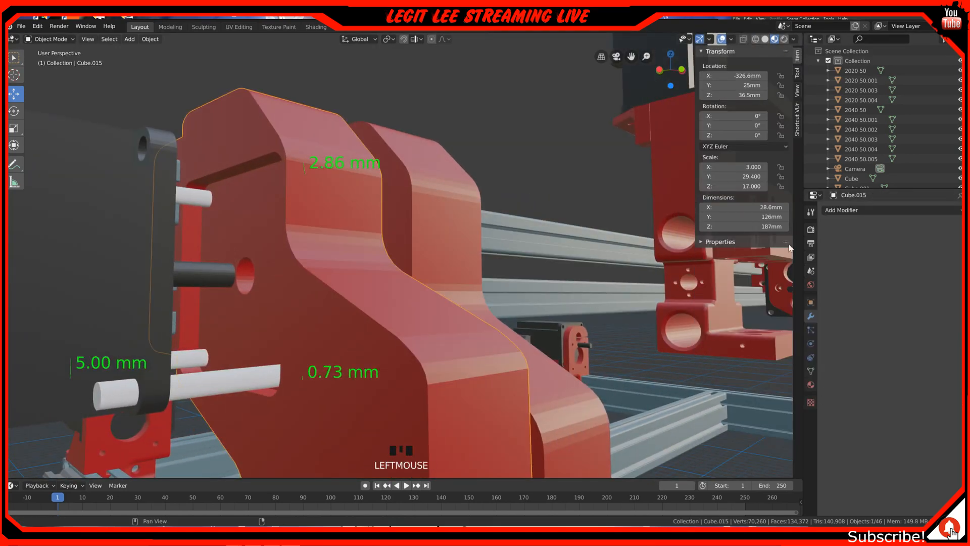
pyautogui.click(848, 217)
pyautogui.click(753, 254)
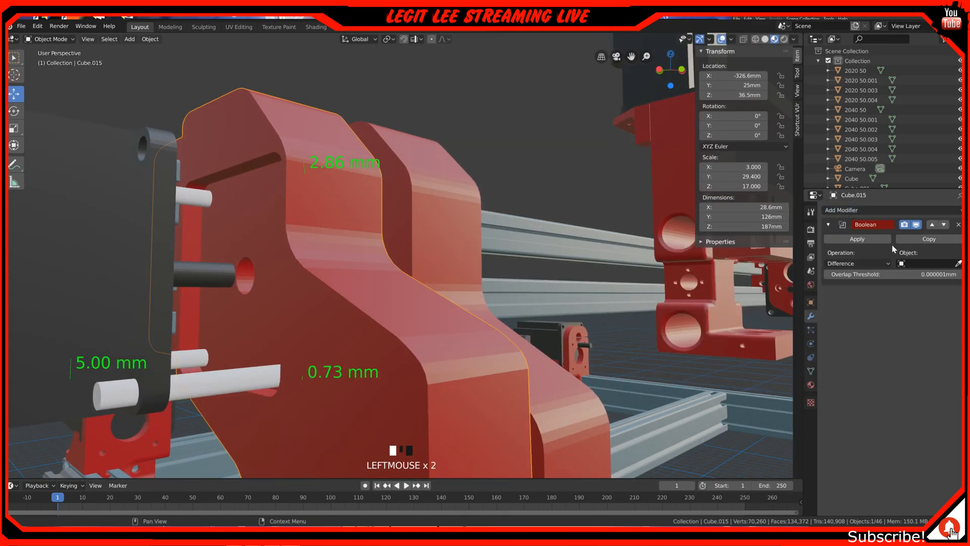
pyautogui.click(958, 264)
pyautogui.click(240, 386)
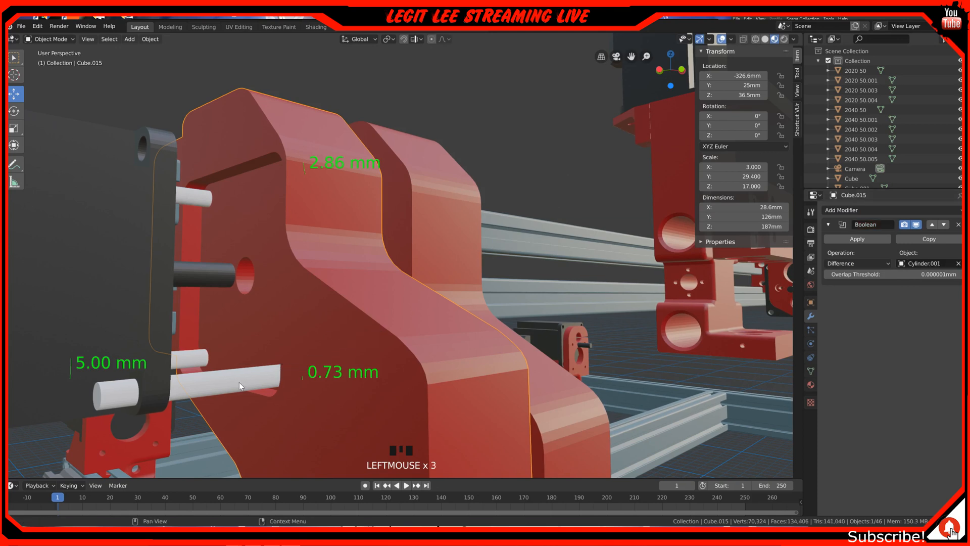
pyautogui.click(874, 239)
pyautogui.click(204, 385)
pyautogui.press('x')
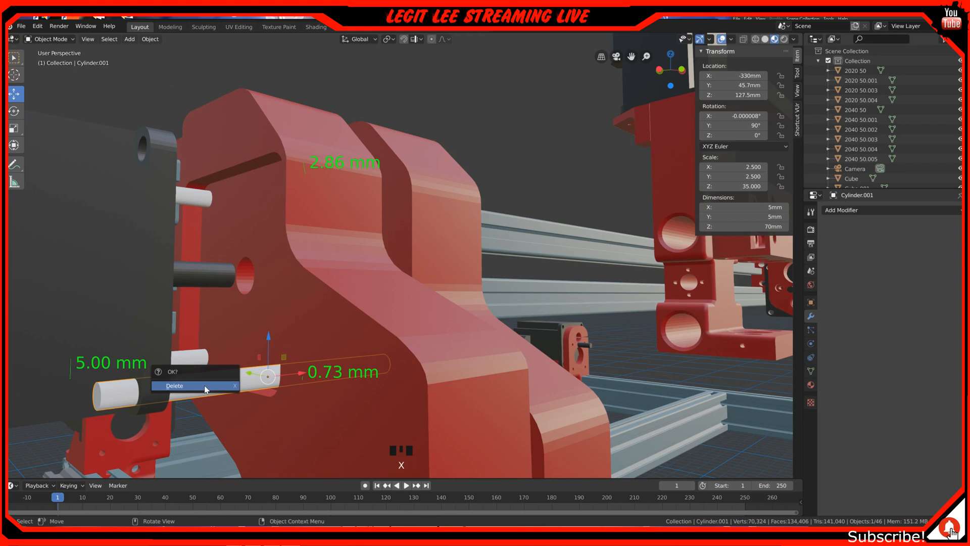
pyautogui.click(204, 386)
# Apply a Boolean Difference to the side plate with the upper rear cylinder as cutter, and delete that cylinder.
pyautogui.moveTo(254, 382); pyautogui.dragTo(102, 231, button='middle')
pyautogui.click(427, 218)
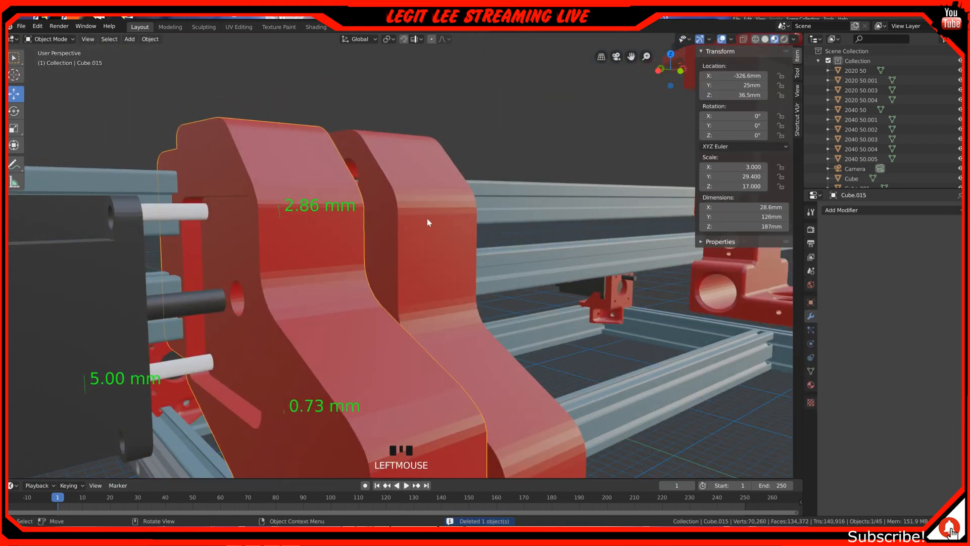
pyautogui.click(855, 211)
pyautogui.click(763, 254)
pyautogui.click(958, 264)
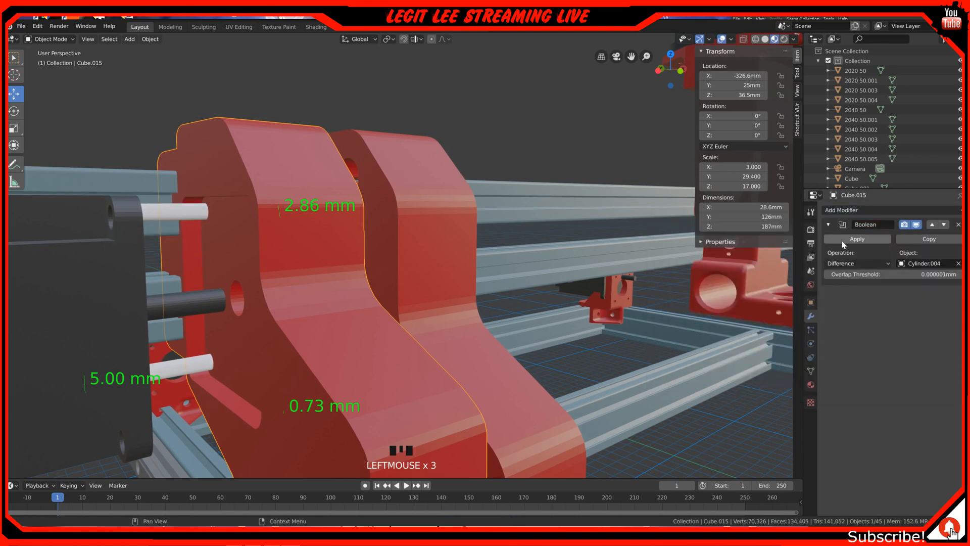
pyautogui.click(959, 225)
pyautogui.click(157, 211)
pyautogui.press('x')
pyautogui.press('x')
pyautogui.click(155, 217)
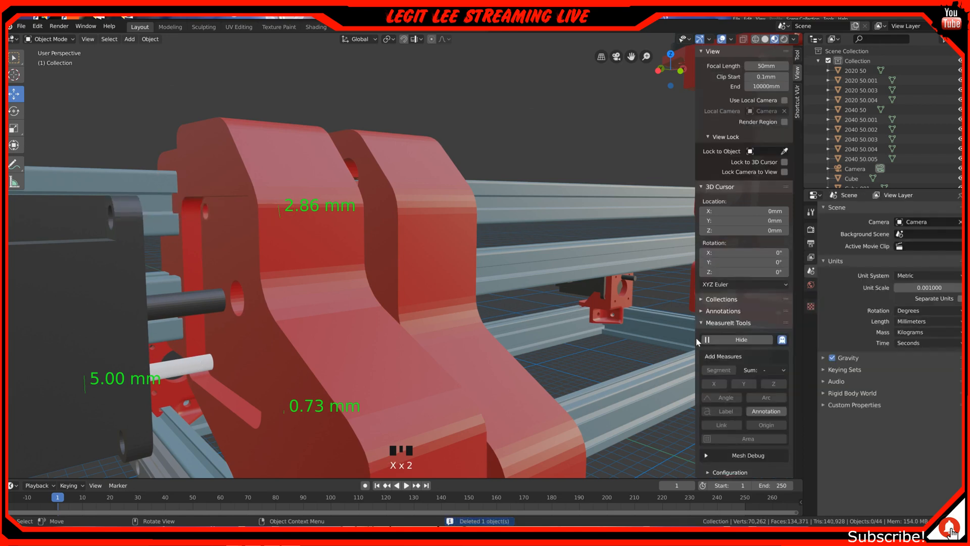
# Cut the last mounting hole in the side plate with the lower rear cylinder as an applied Boolean Difference, and delete the cylinder.
pyautogui.click(340, 372)
pyautogui.click(892, 209)
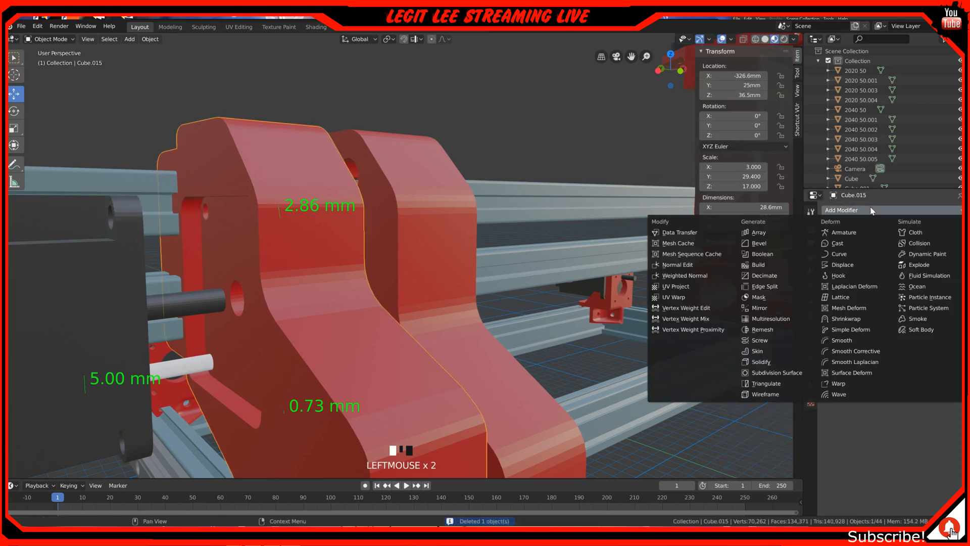
pyautogui.click(801, 254)
pyautogui.click(958, 264)
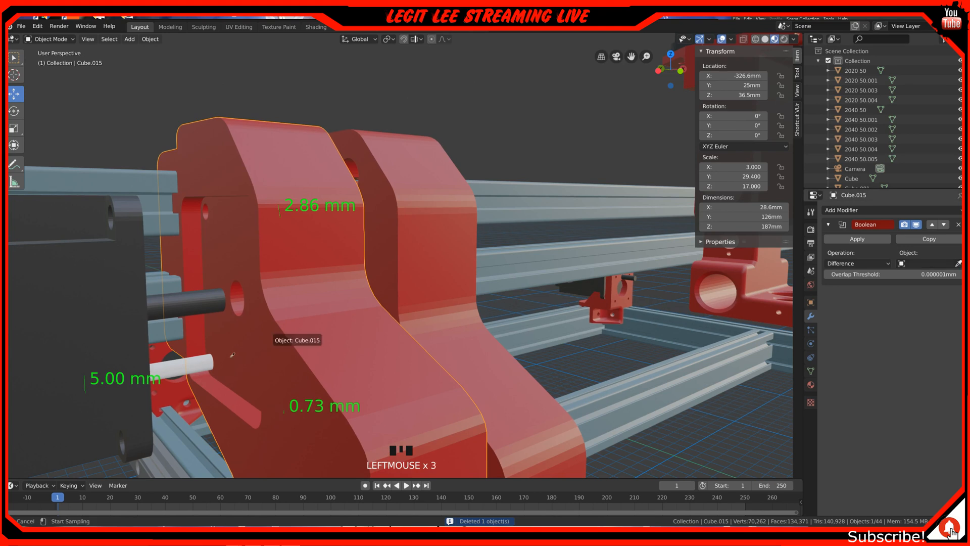
pyautogui.click(177, 364)
pyautogui.click(862, 241)
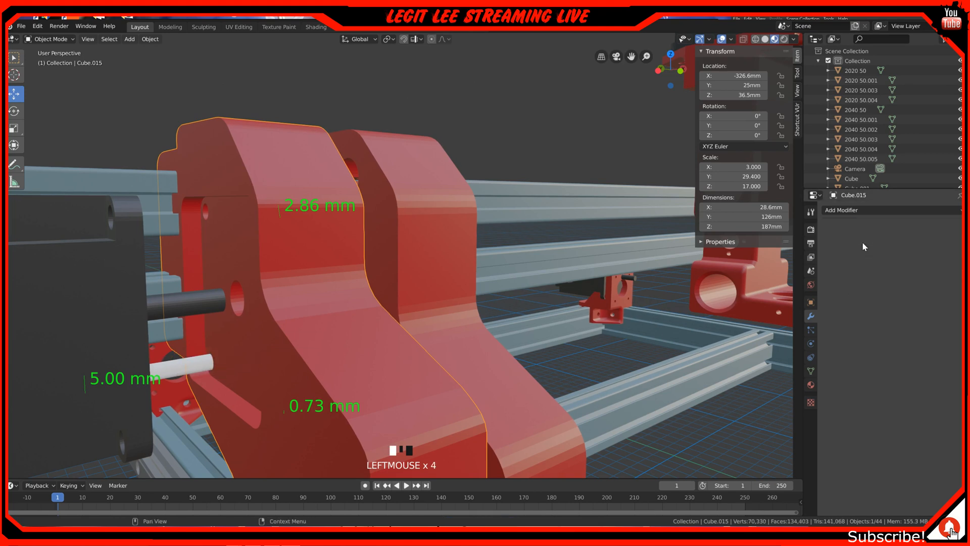
pyautogui.click(184, 361)
pyautogui.press('x')
pyautogui.click(184, 359)
# Examine the side plate's motor mounting holes and the surrounding gantry assembly from several angles.
pyautogui.moveTo(259, 349)
pyautogui.mouseDown(button='middle')
pyautogui.moveTo(278, 335)
pyautogui.moveTo(260, 353)
pyautogui.mouseUp(button='middle')
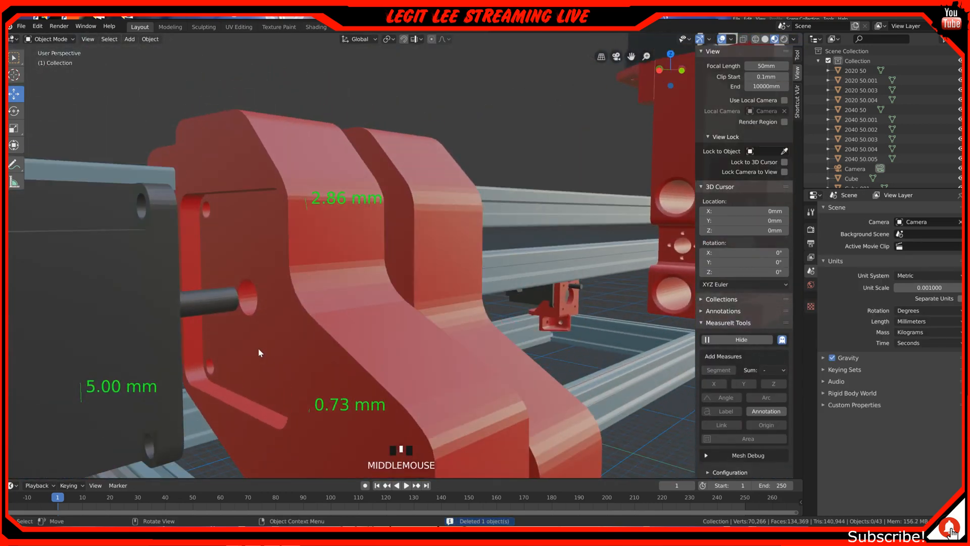
pyautogui.scroll(-2, 212, 328)
pyautogui.moveTo(209, 324); pyautogui.dragTo(233, 302, button='middle')
pyautogui.scroll(-2, 173, 311)
pyautogui.moveTo(172, 311); pyautogui.dragTo(188, 346, button='middle')
pyautogui.scroll(2, 345, 365)
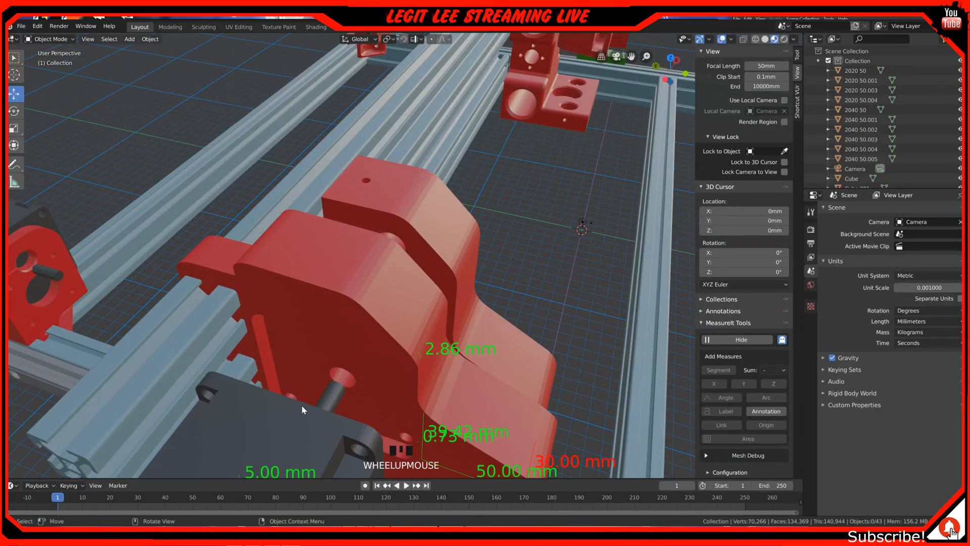
pyautogui.scroll(-1, 323, 403)
pyautogui.moveTo(278, 410); pyautogui.dragTo(289, 400, button='middle')
pyautogui.scroll(-3, 289, 400)
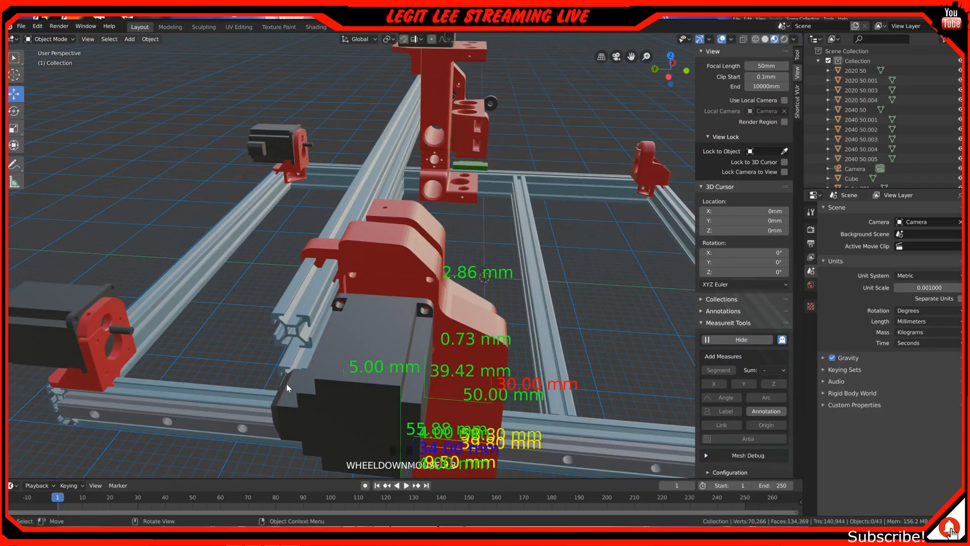
pyautogui.moveTo(284, 382); pyautogui.dragTo(317, 383, button='middle')
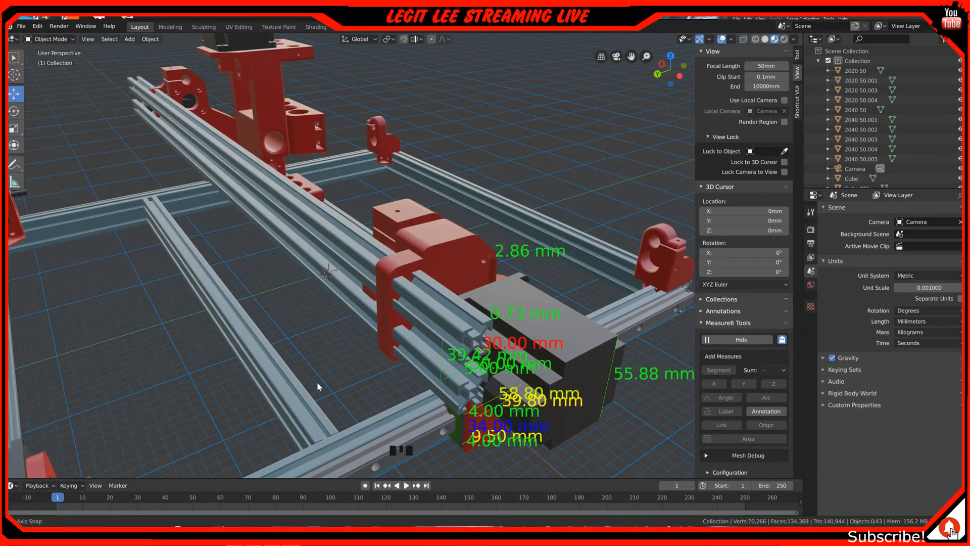
pyautogui.moveTo(318, 387); pyautogui.dragTo(307, 375, button='middle')
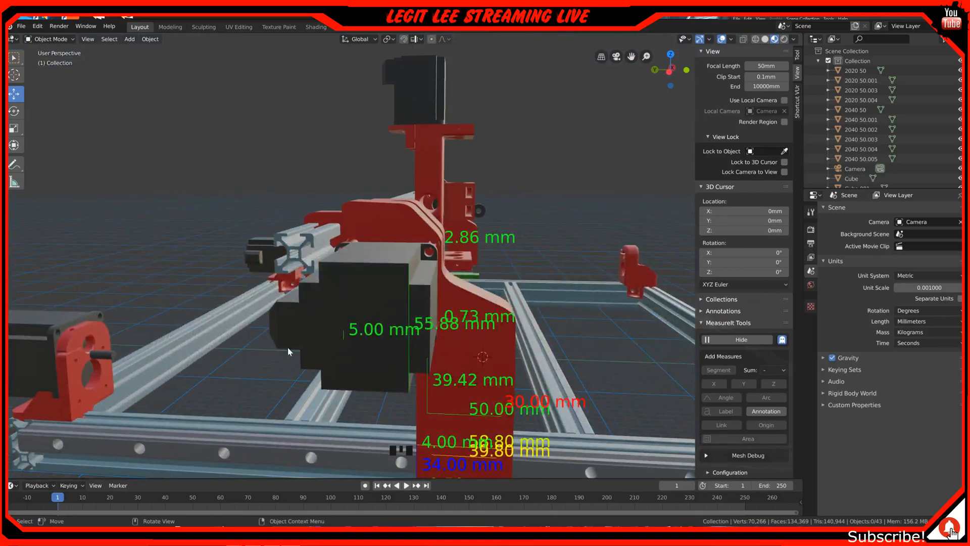
# Open the upper 2020 gantry extrusion's mesh for editing in the back orthographic view.
pyautogui.moveTo(323, 277); pyautogui.dragTo(416, 314, button='middle')
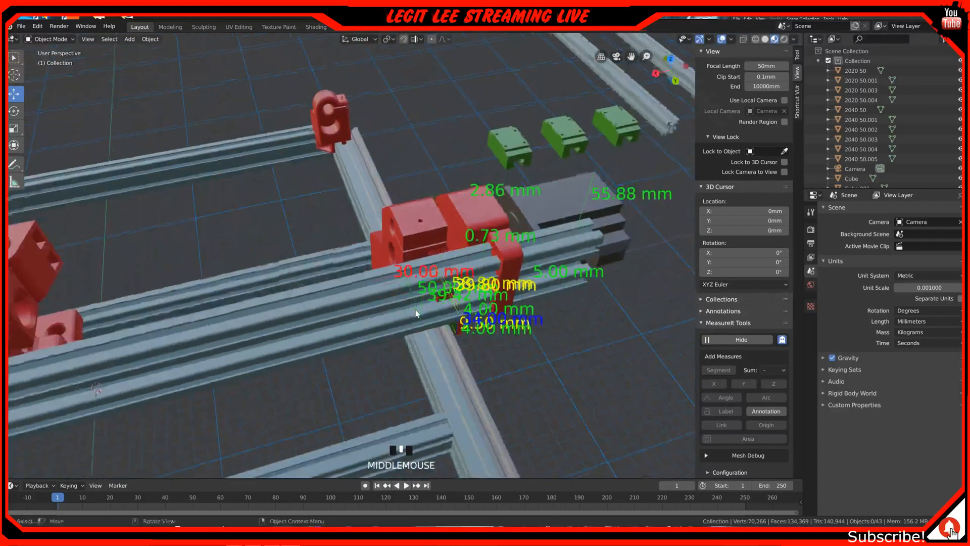
pyautogui.scroll(2, 418, 299)
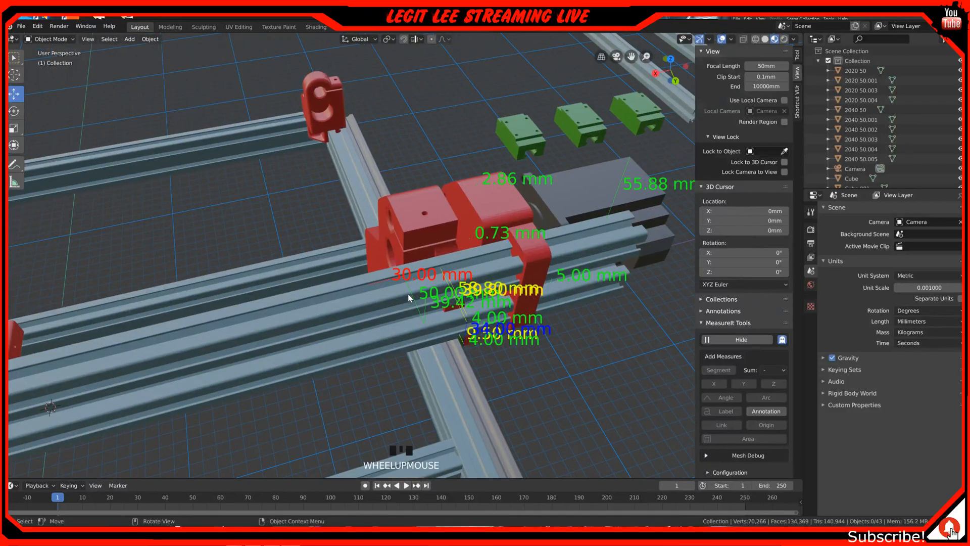
pyautogui.moveTo(608, 249); pyautogui.dragTo(489, 238, button='middle')
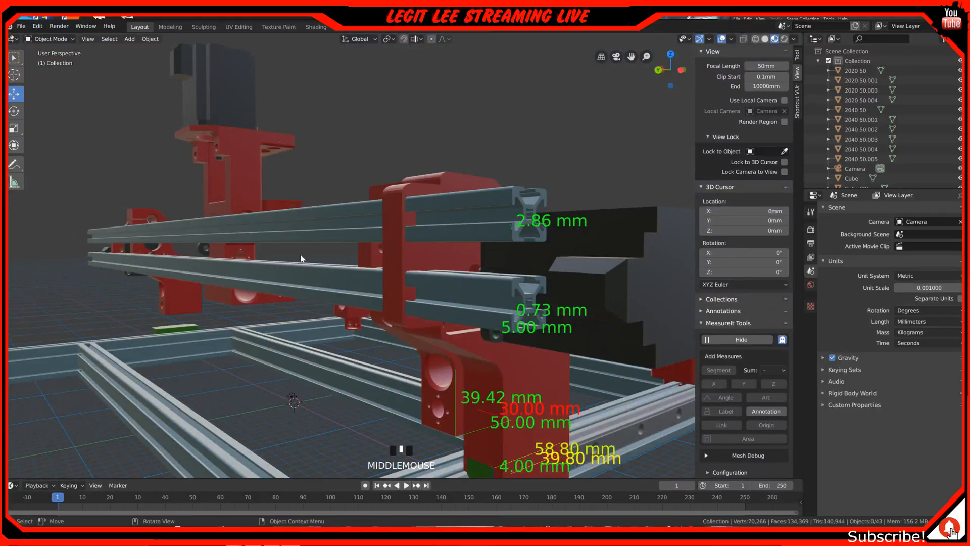
pyautogui.moveTo(411, 308)
pyautogui.mouseDown(button='middle')
pyautogui.moveTo(513, 310)
pyautogui.moveTo(395, 317)
pyautogui.mouseUp(button='middle')
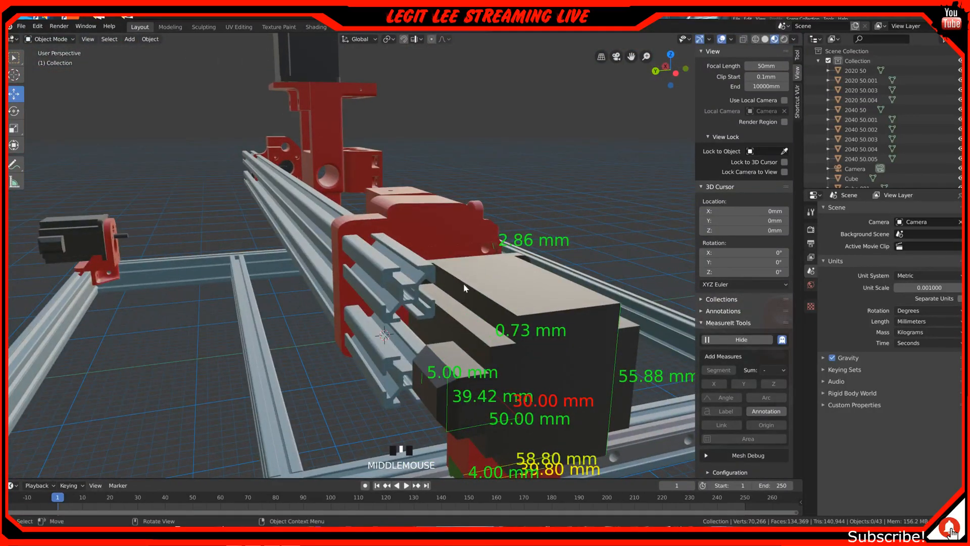
pyautogui.moveTo(465, 287); pyautogui.dragTo(475, 289, button='middle')
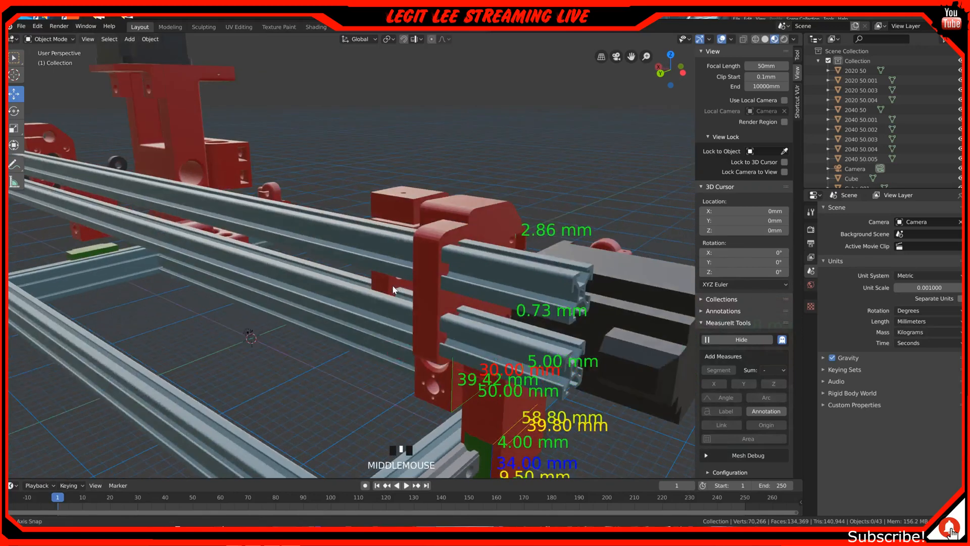
pyautogui.click(526, 279)
pyautogui.keyDown('shift'); pyautogui.moveTo(550, 296); pyautogui.dragTo(421, 291, button='middle'); pyautogui.keyUp('shift')
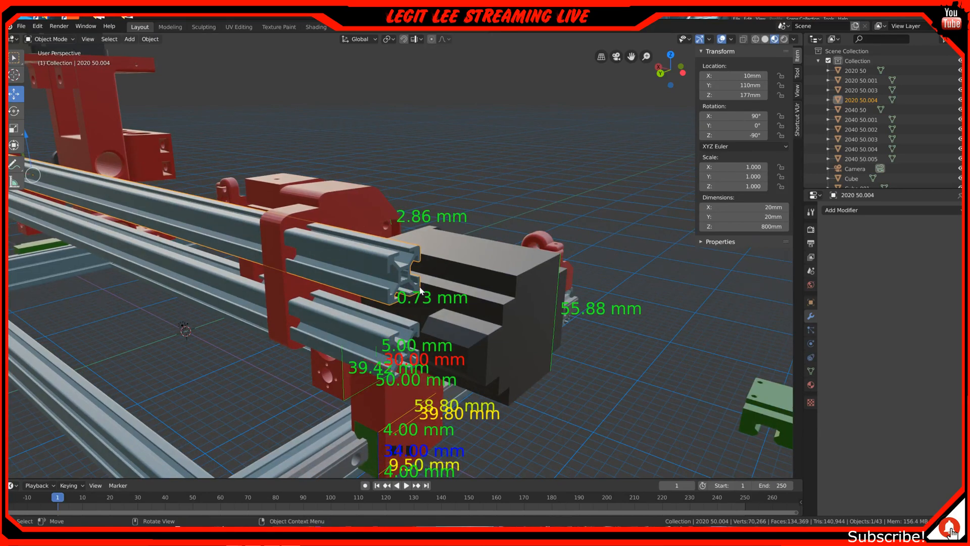
pyautogui.press('ctrl')
pyautogui.press('ctrl+KP_1')
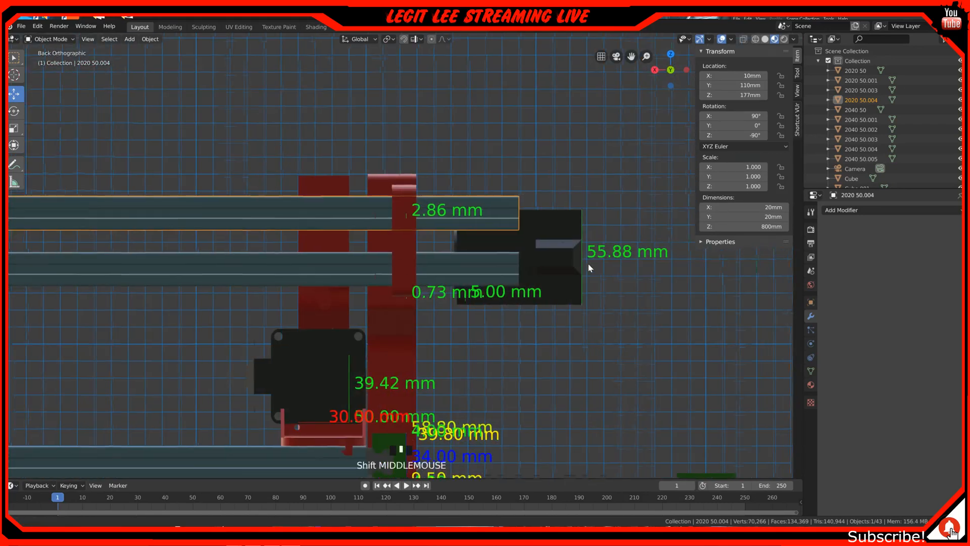
pyautogui.keyDown('shift'); pyautogui.moveTo(591, 263); pyautogui.dragTo(468, 278, button='middle'); pyautogui.keyUp('shift')
pyautogui.scroll(4, 417, 250)
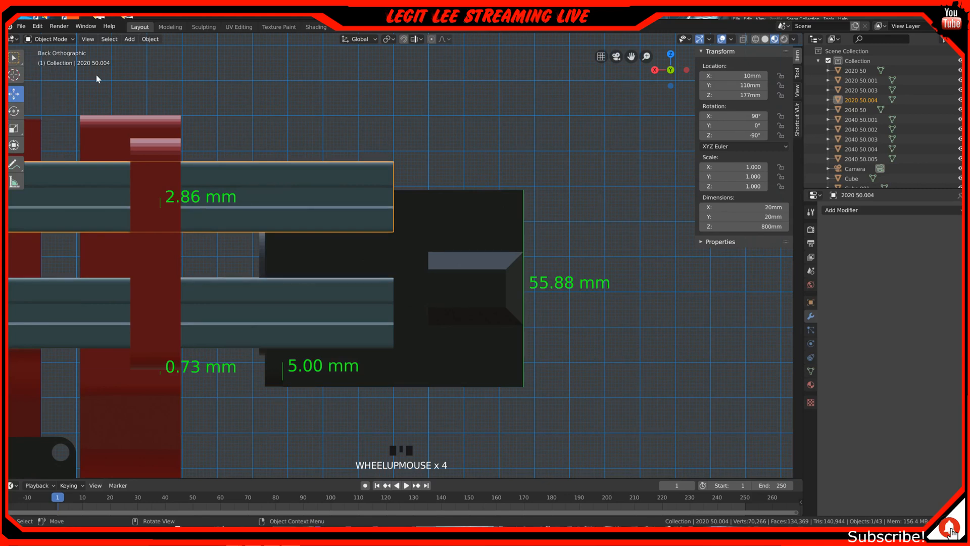
pyautogui.click(51, 39)
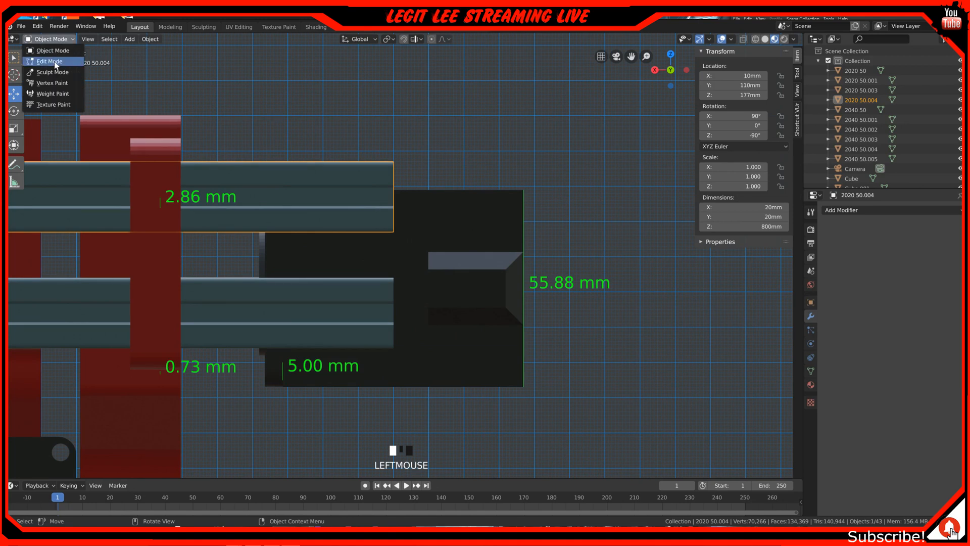
pyautogui.press('Tab')
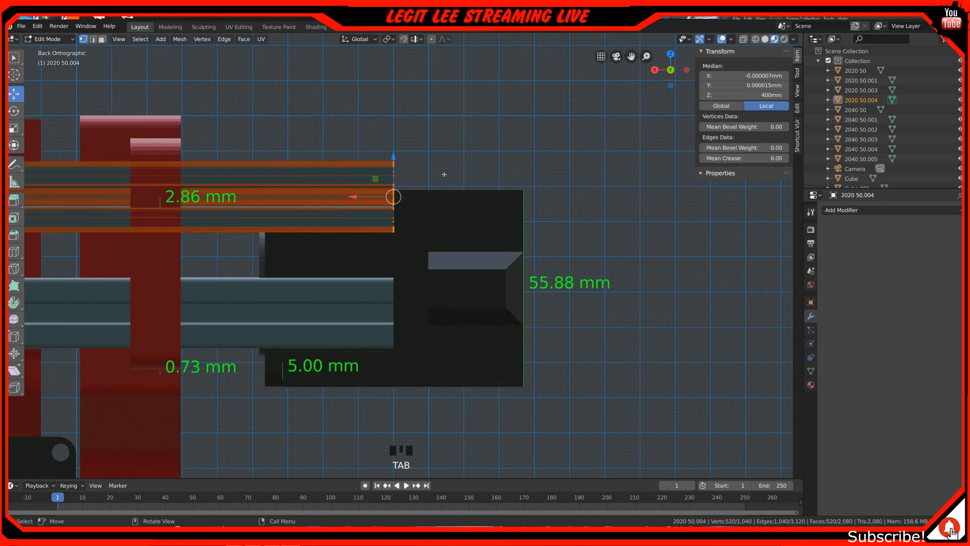
# In wireframe shading, clear the mesh selection and box-select only the vertices at the extrusion's outer end.
pyautogui.moveTo(458, 202); pyautogui.dragTo(449, 207, button='middle')
pyautogui.press('ctrl+KP_1')
pyautogui.press('a')
pyautogui.press('a')
pyautogui.press('a')
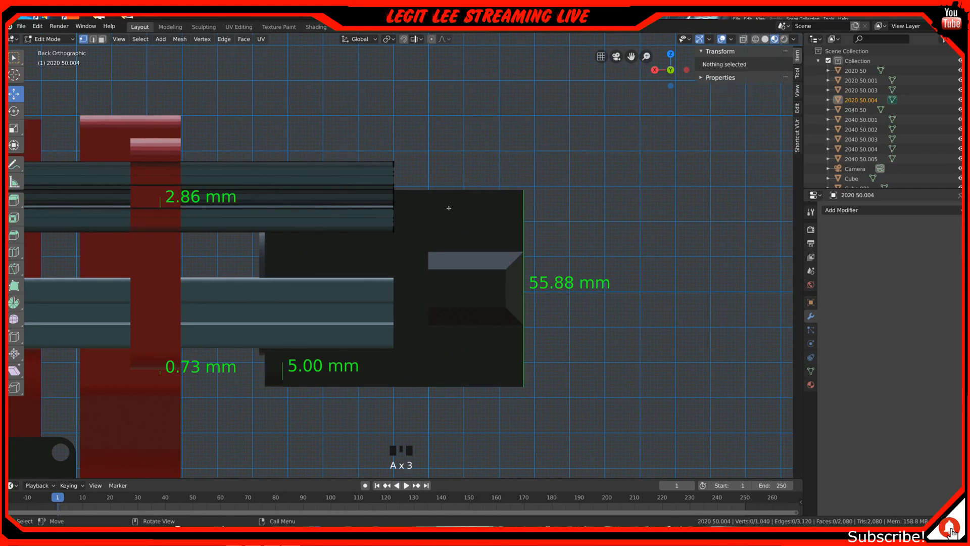
pyautogui.press('z')
pyautogui.click(365, 204)
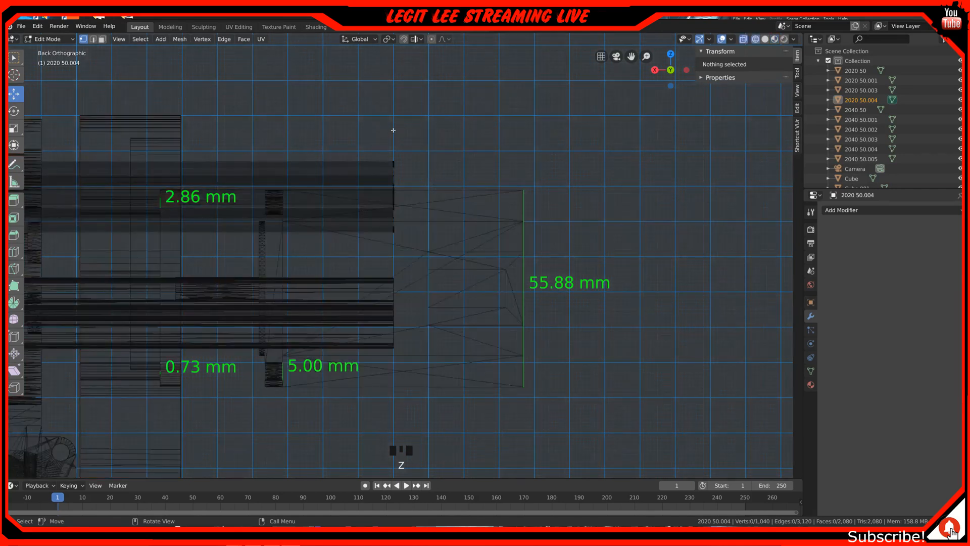
pyautogui.press('b')
pyautogui.moveTo(383, 130); pyautogui.dragTo(423, 246)
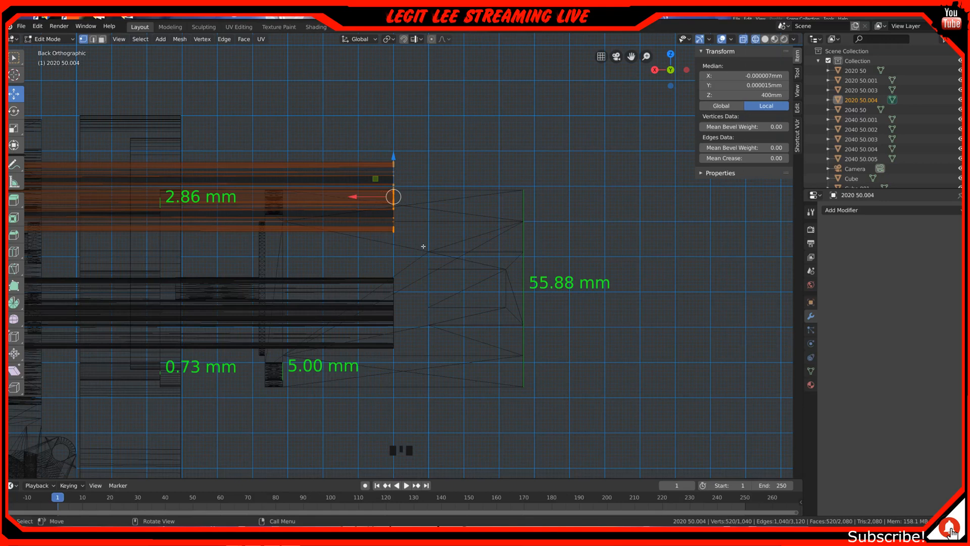
# Duplicate the selected end profile about 41 mm outward along X and separate the copy into its own object.
pyautogui.hotkey('shift', 'd')
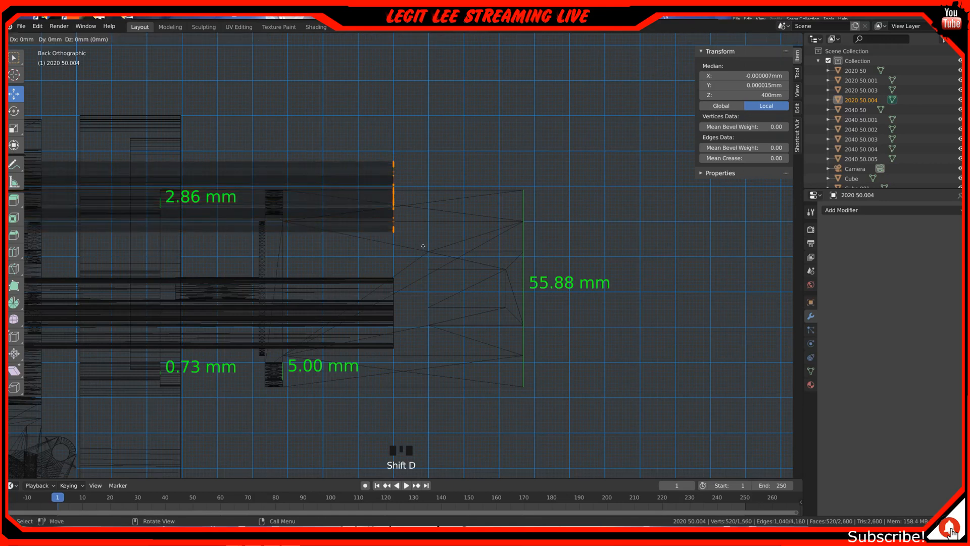
pyautogui.press('x')
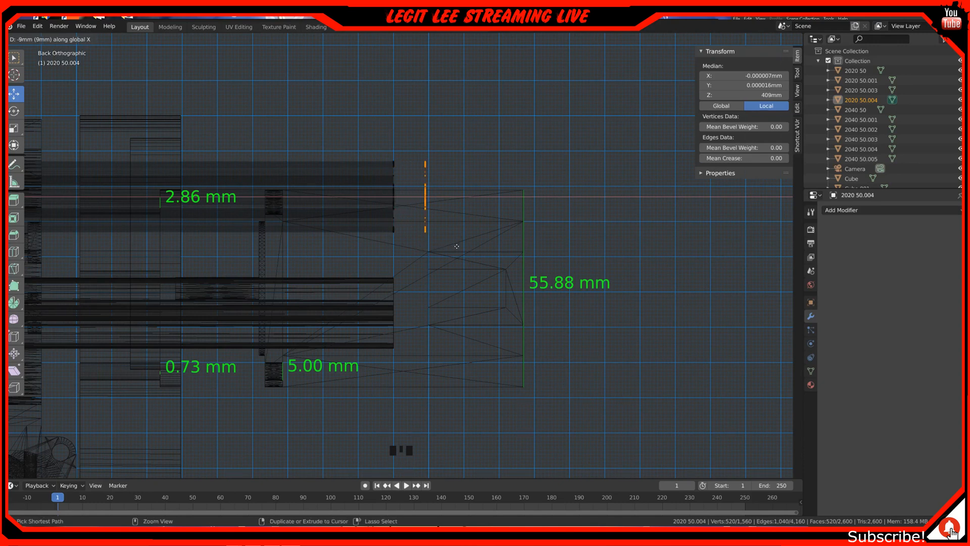
pyautogui.click(569, 245)
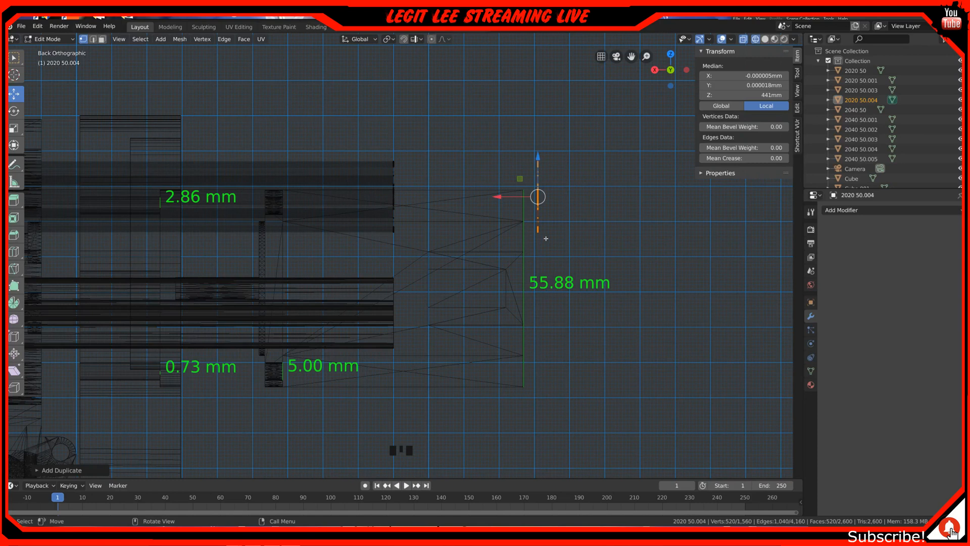
pyautogui.rightClick(546, 239)
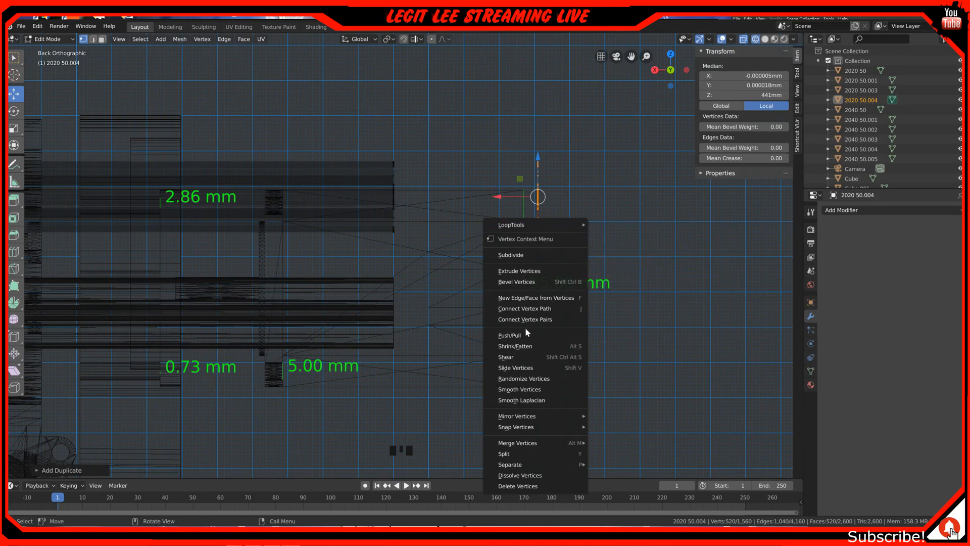
pyautogui.moveTo(522, 468)
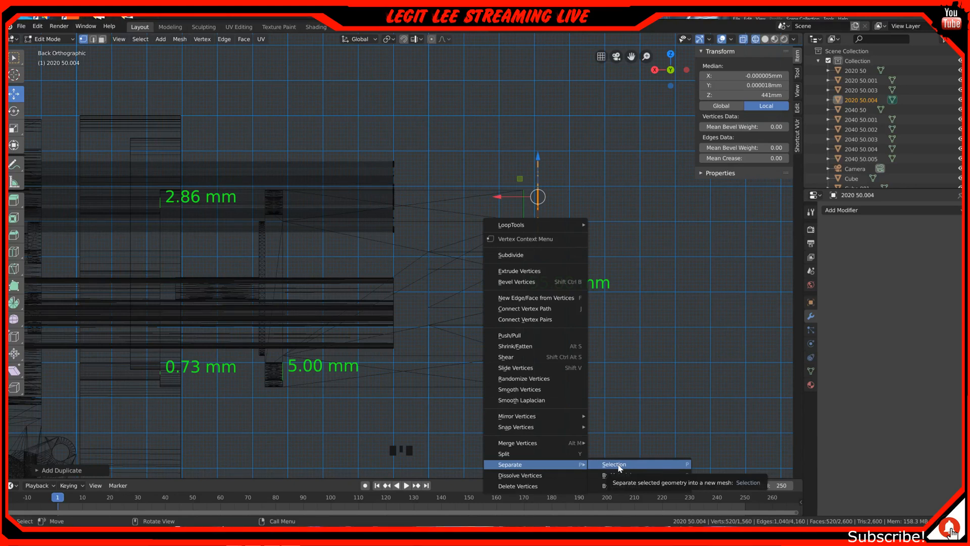
pyautogui.click(618, 465)
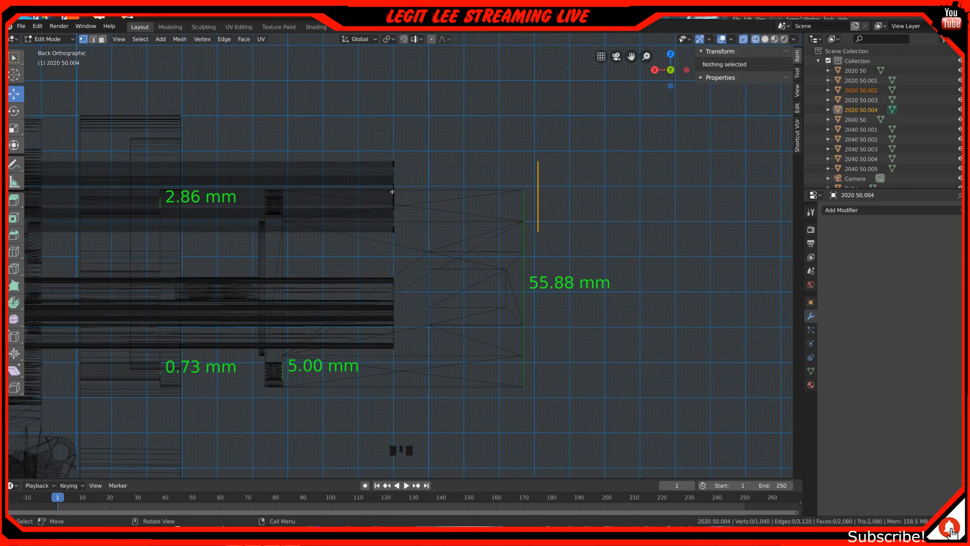
# Switch the viewport back to solid shading and view the separated end profile beside the extrusion.
pyautogui.scroll(-2, 392, 192)
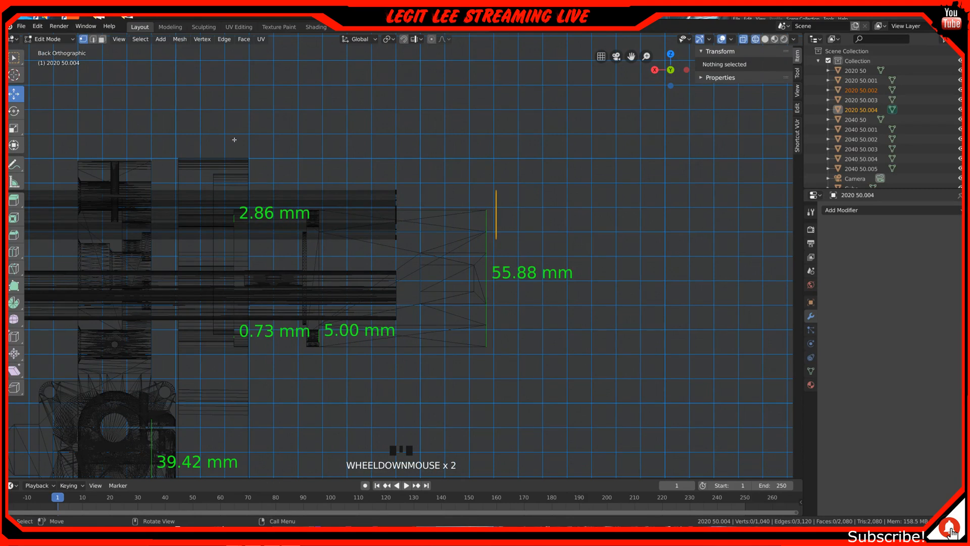
pyautogui.press('z')
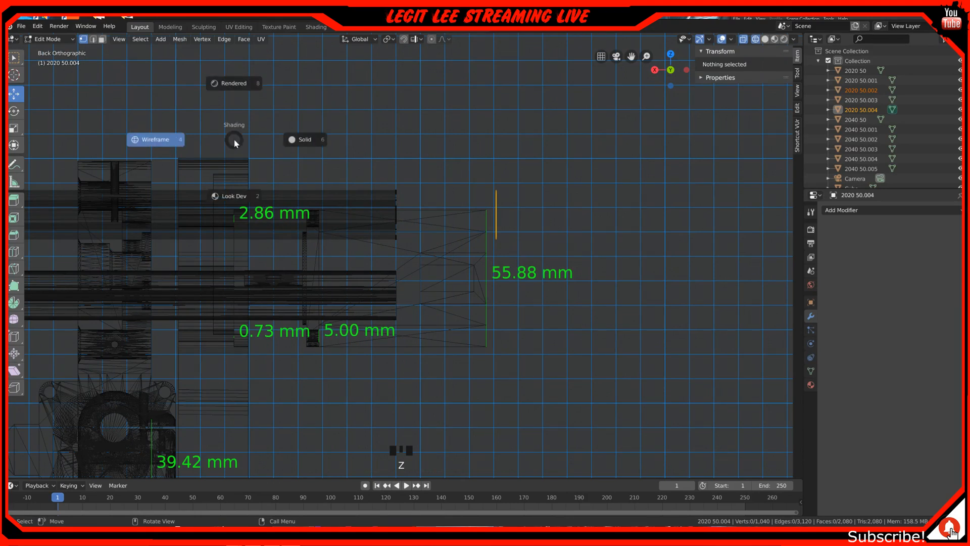
pyautogui.click(298, 135)
pyautogui.moveTo(418, 209); pyautogui.dragTo(454, 230, button='middle')
pyautogui.moveTo(363, 239)
pyautogui.mouseDown(button='middle')
pyautogui.moveTo(335, 246)
pyautogui.moveTo(347, 241)
pyautogui.mouseUp(button='middle')
pyautogui.moveTo(464, 272); pyautogui.dragTo(273, 189, button='middle')
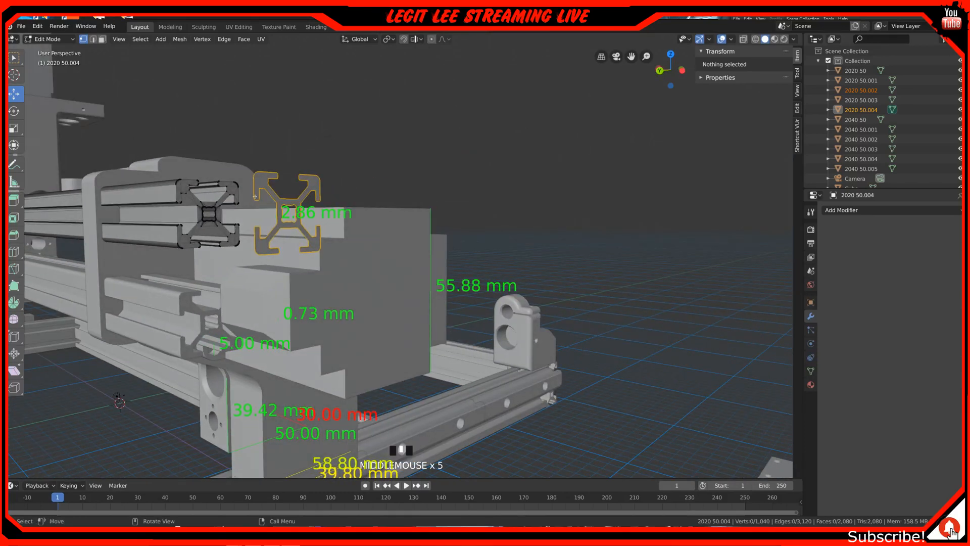
pyautogui.scroll(2, 187, 186)
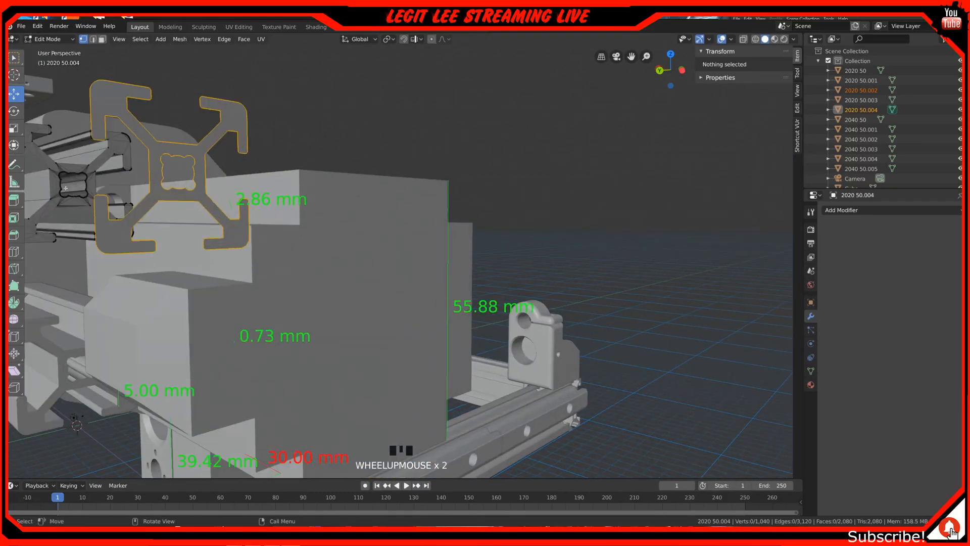
# Leave the extrusion's mesh editing and open the separated end profile for mesh editing instead.
pyautogui.click(120, 155)
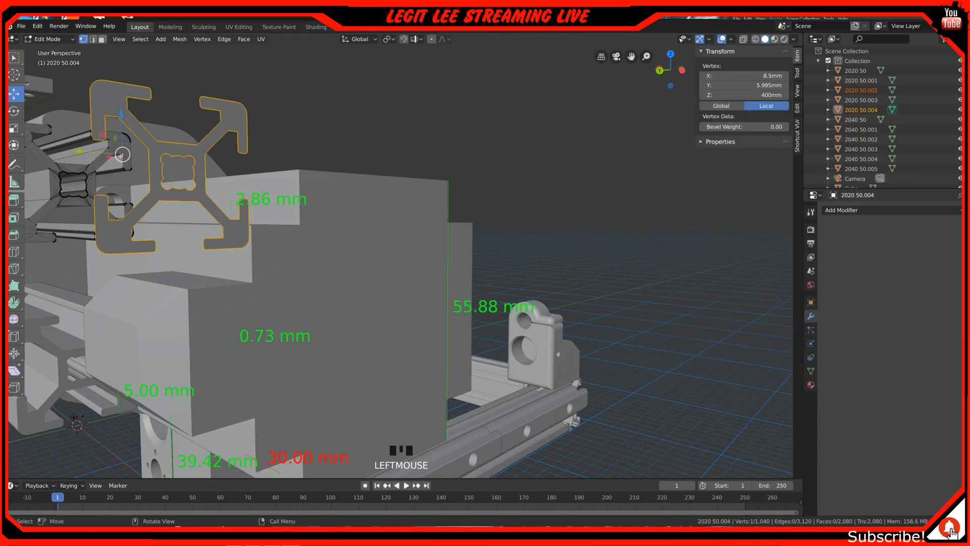
pyautogui.click(220, 132)
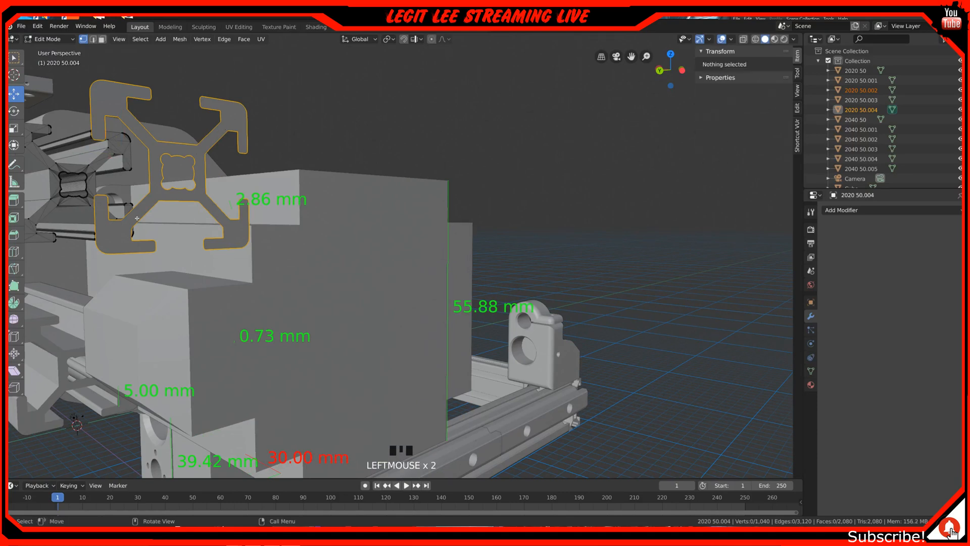
pyautogui.moveTo(137, 218); pyautogui.dragTo(412, 207, button='middle')
pyautogui.scroll(-2, 280, 204)
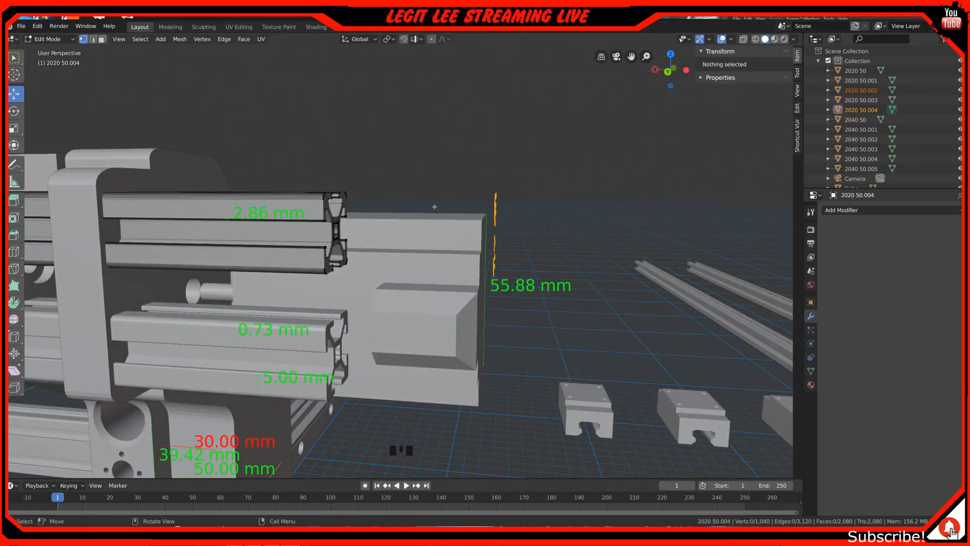
pyautogui.press('Tab')
pyautogui.moveTo(434, 206); pyautogui.dragTo(175, 253, button='middle')
pyautogui.click(267, 241)
pyautogui.moveTo(439, 254); pyautogui.dragTo(427, 247, button='middle')
pyautogui.press('Tab')
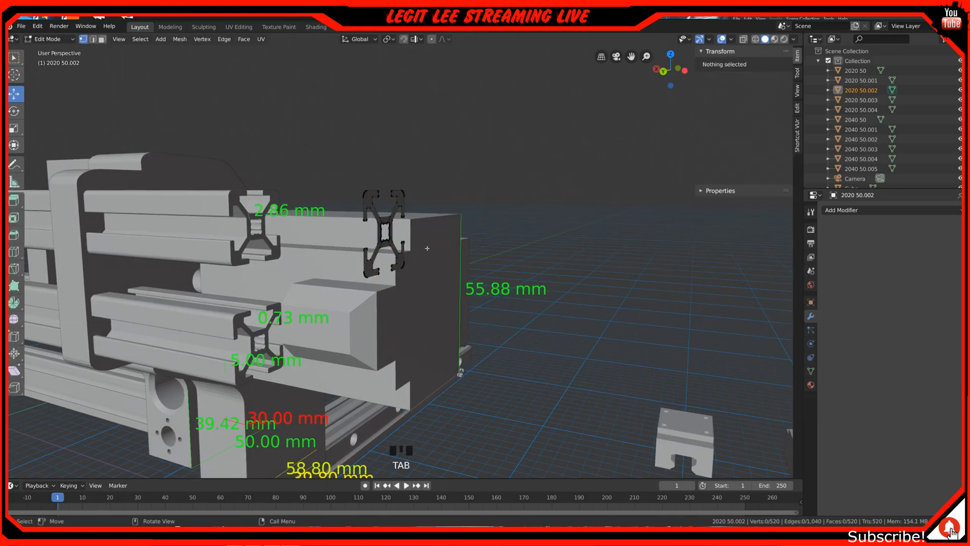
# Examine the separated profile's arms and central hole face-on in the left orthographic view.
pyautogui.moveTo(426, 252); pyautogui.dragTo(401, 238, button='middle')
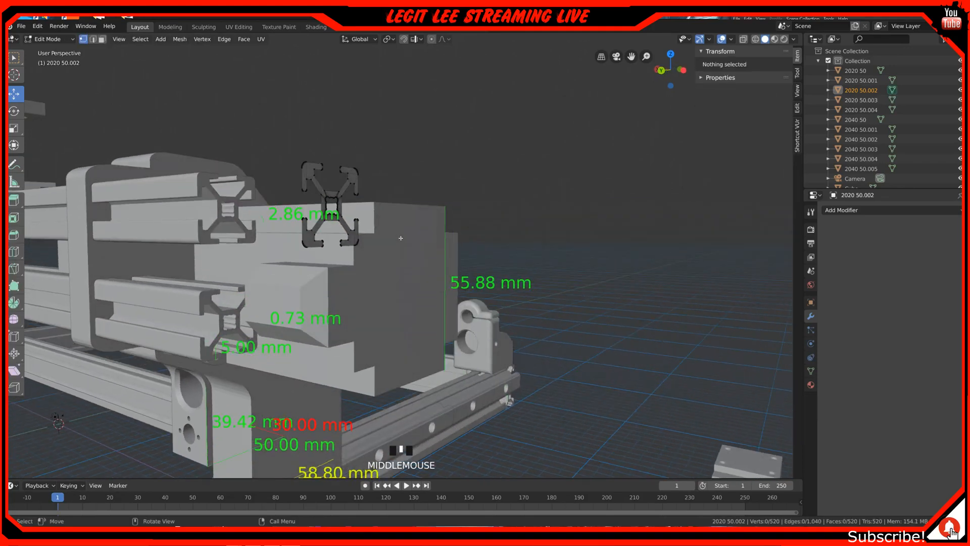
pyautogui.click(356, 195)
pyautogui.scroll(3, 335, 197)
pyautogui.keyDown('shift'); pyautogui.moveTo(334, 197); pyautogui.dragTo(424, 226, button='middle'); pyautogui.keyUp('shift')
pyautogui.scroll(-2, 424, 226)
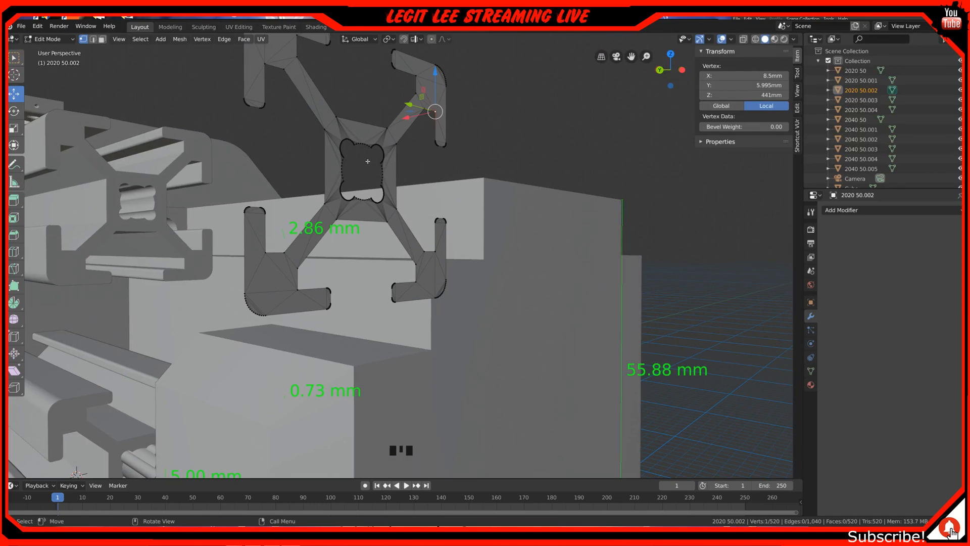
pyautogui.press('ctrl+KP_3')
pyautogui.keyDown('shift'); pyautogui.moveTo(367, 162); pyautogui.dragTo(518, 162, button='middle'); pyautogui.keyUp('shift')
pyautogui.scroll(5, 260, 216)
pyautogui.keyDown('shift'); pyautogui.moveTo(260, 216); pyautogui.dragTo(512, 261, button='middle'); pyautogui.keyUp('shift')
pyautogui.scroll(5, 303, 244)
pyautogui.scroll(2, 302, 245)
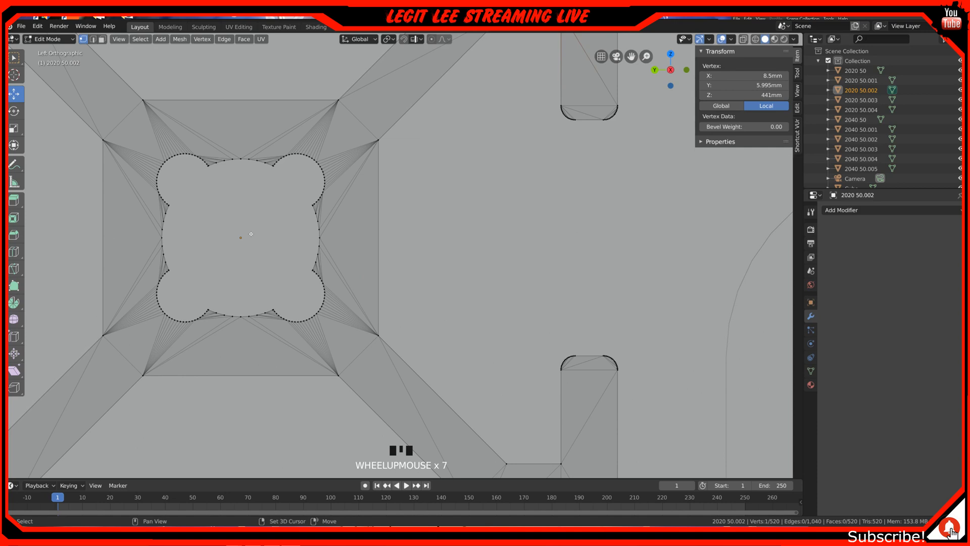
pyautogui.keyDown('shift'); pyautogui.moveTo(251, 234); pyautogui.dragTo(321, 245, button='middle'); pyautogui.keyUp('shift')
pyautogui.scroll(-3, 323, 248)
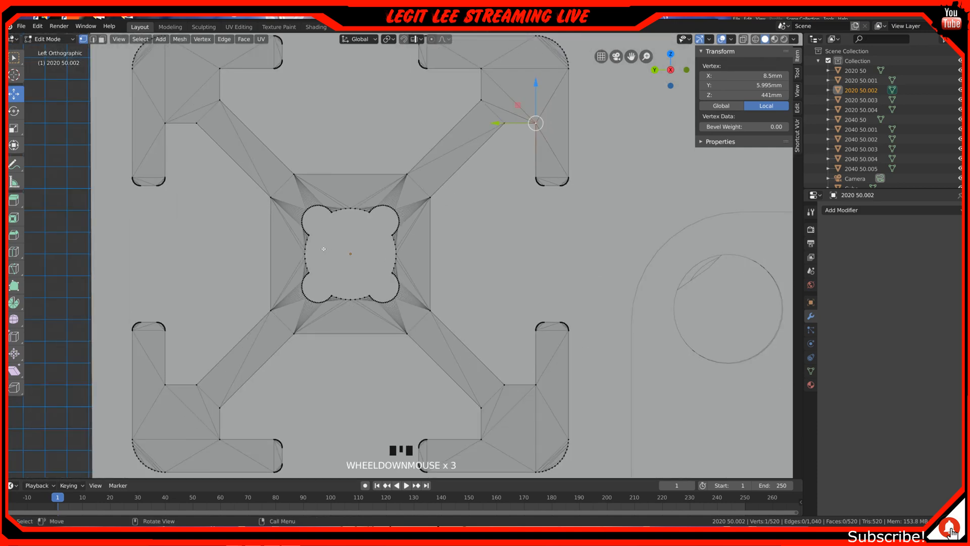
pyautogui.scroll(-1, 324, 249)
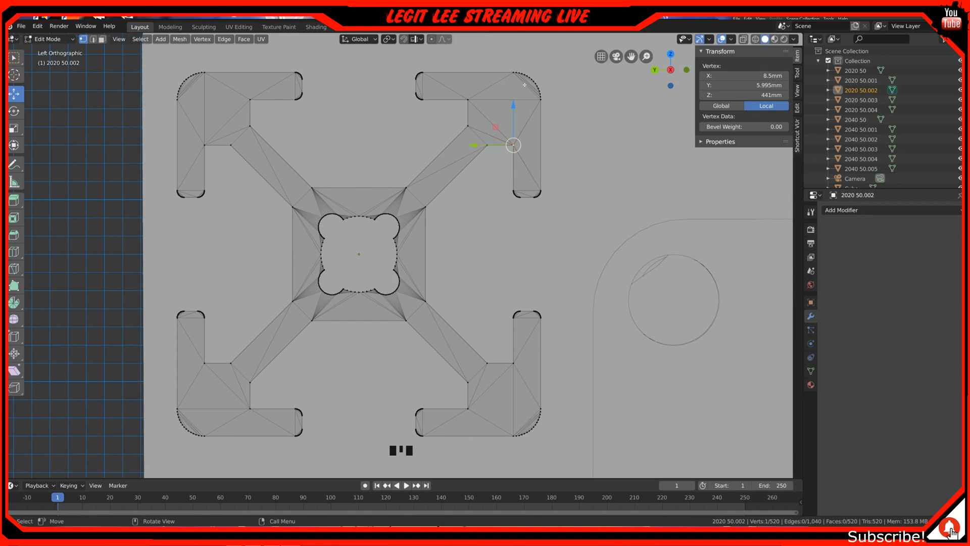
pyautogui.scroll(-2, 529, 86)
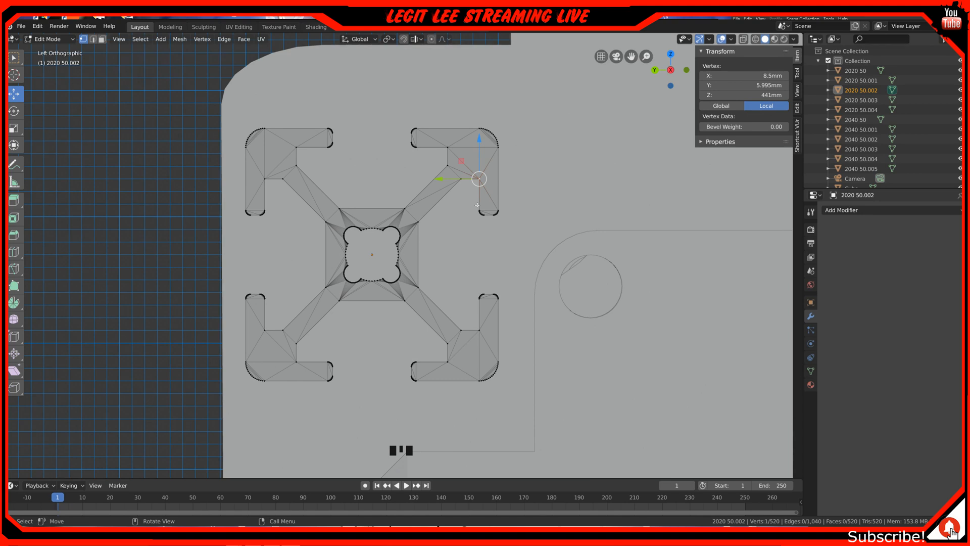
pyautogui.press('b')
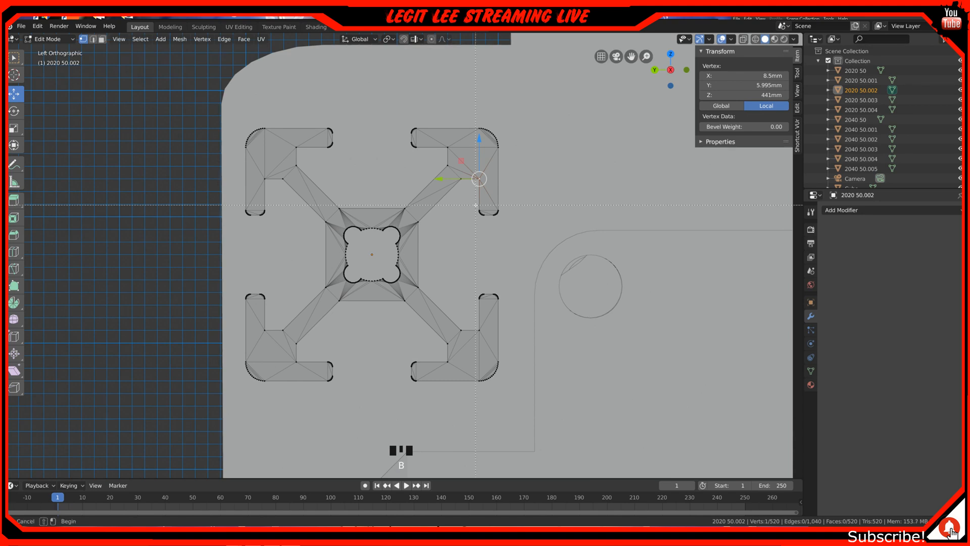
pyautogui.moveTo(475, 211); pyautogui.dragTo(517, 224)
pyautogui.scroll(4, 516, 223)
pyautogui.keyDown('shift'); pyautogui.moveTo(571, 200); pyautogui.dragTo(357, 255, button='middle'); pyautogui.keyUp('shift')
pyautogui.scroll(2, 357, 255)
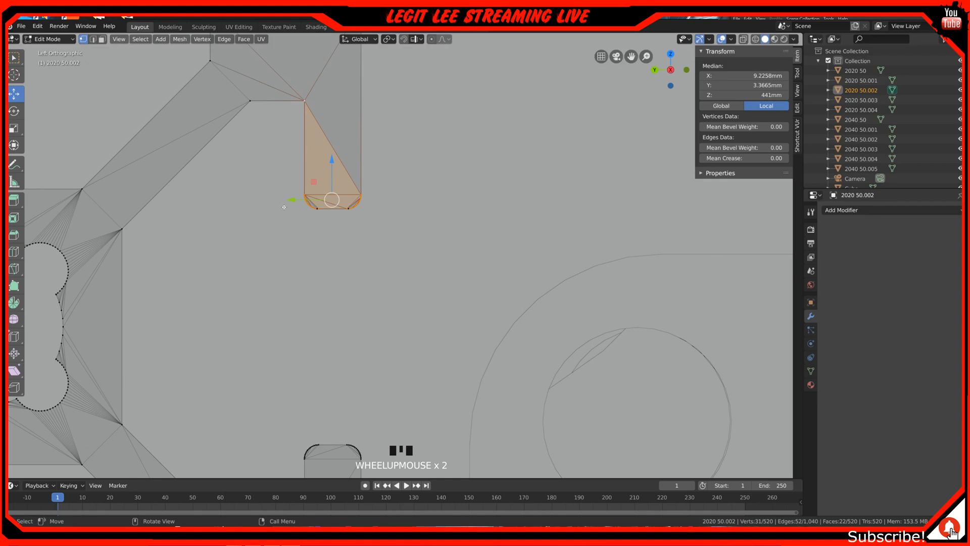
pyautogui.press('a')
pyautogui.press('a')
pyautogui.press('a')
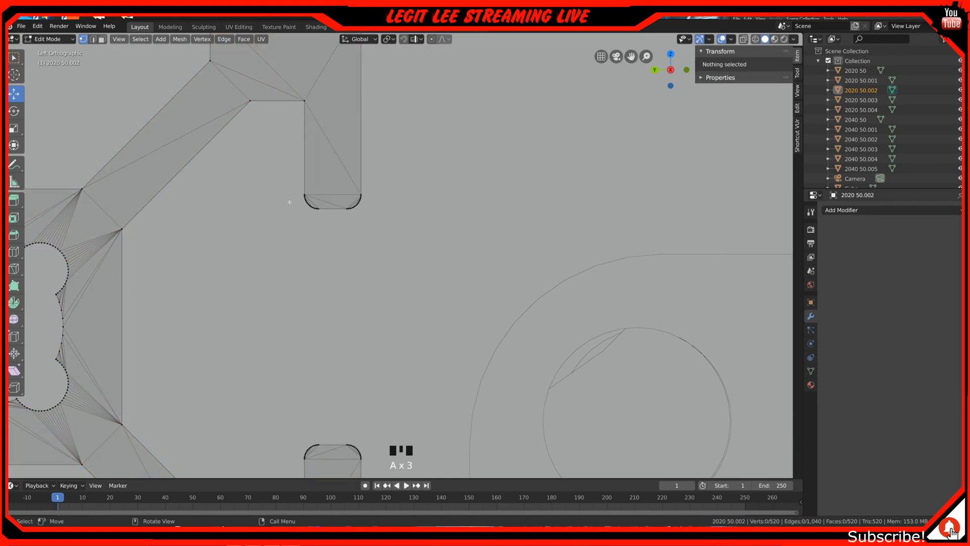
# Delete the rounded-tip vertices of the downward-pointing lip at the profile's upper-right corner, leaving its two square end corners.
pyautogui.scroll(2, 289, 202)
pyautogui.keyDown('shift'); pyautogui.moveTo(237, 206); pyautogui.dragTo(438, 297, button='middle'); pyautogui.keyUp('shift')
pyautogui.scroll(2, 438, 298)
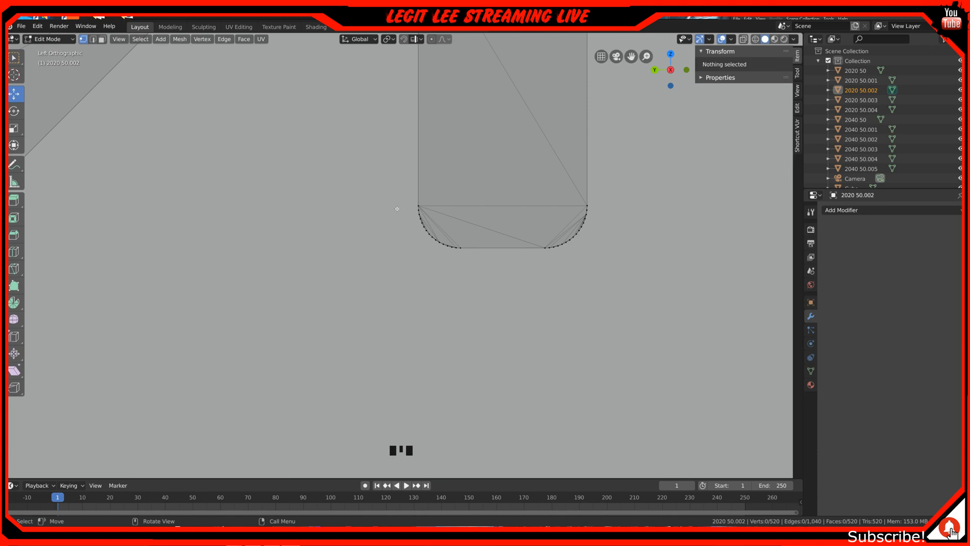
pyautogui.press('b')
pyautogui.moveTo(587, 247); pyautogui.dragTo(589, 248)
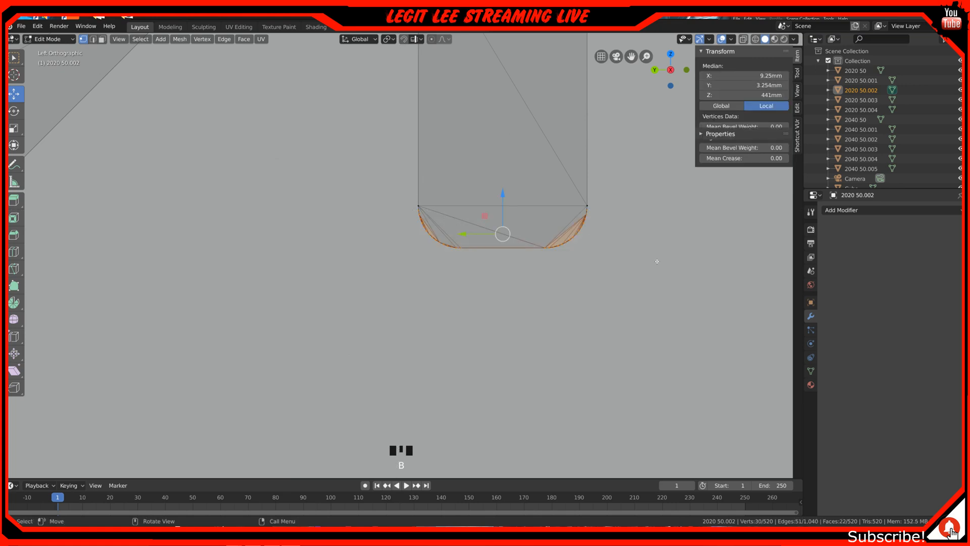
pyautogui.scroll(-3, 587, 265)
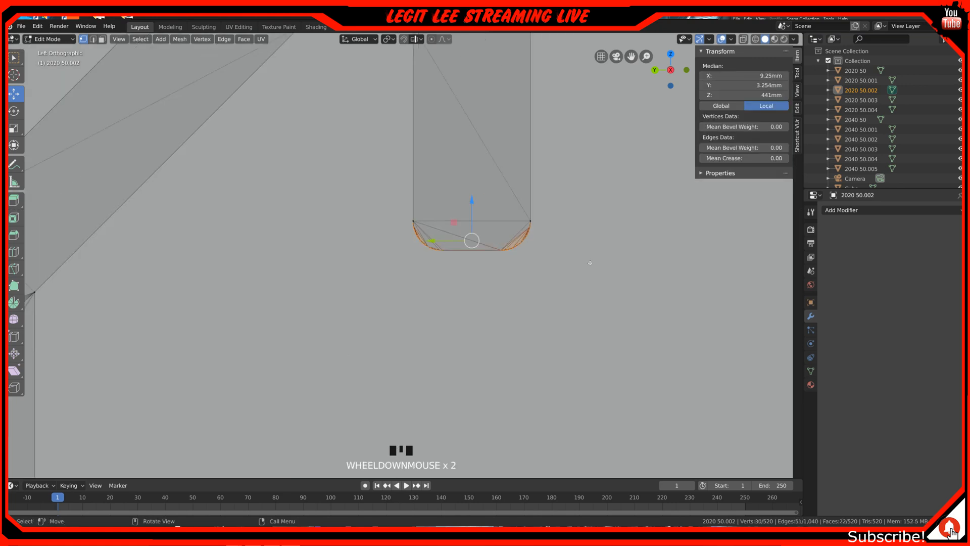
pyautogui.press('x')
pyautogui.click(524, 279)
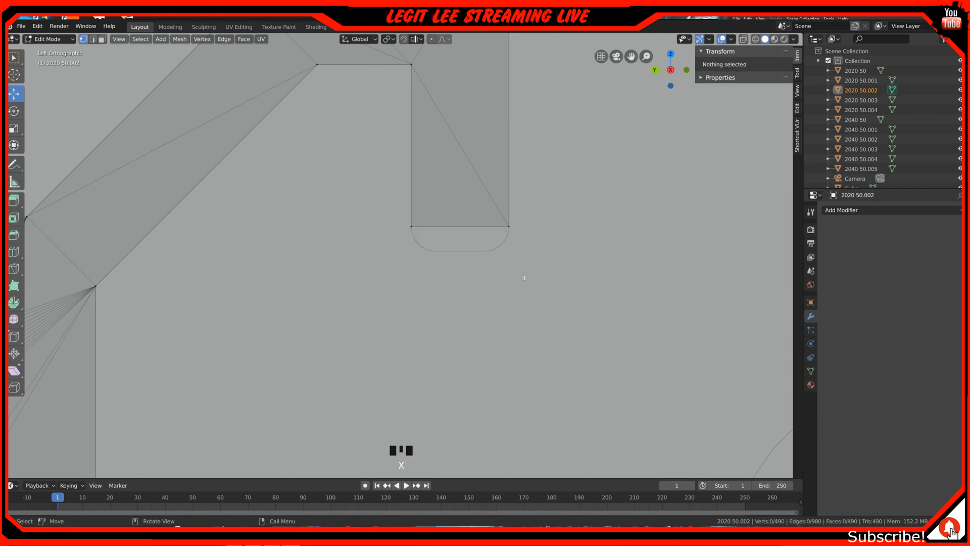
pyautogui.scroll(1, 506, 268)
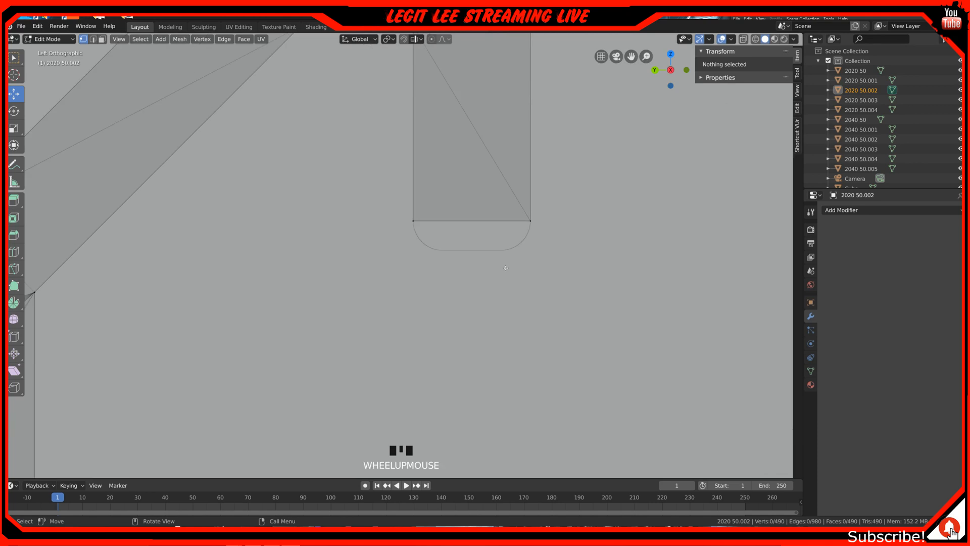
pyautogui.scroll(-3, 506, 268)
pyautogui.moveTo(505, 268); pyautogui.dragTo(506, 268, button='middle')
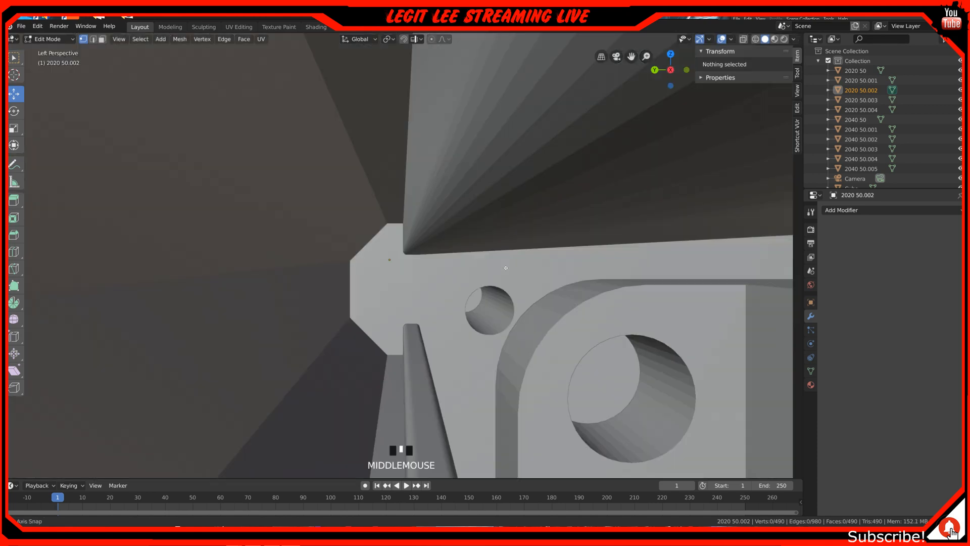
pyautogui.scroll(-3, 506, 268)
pyautogui.scroll(1, 506, 268)
pyautogui.press('ctrl+KP_3')
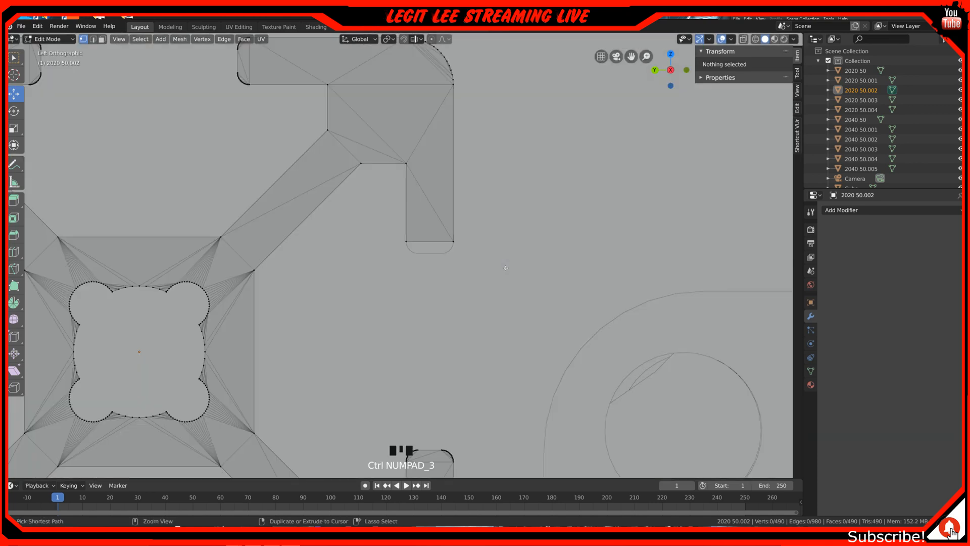
pyautogui.scroll(5, 410, 253)
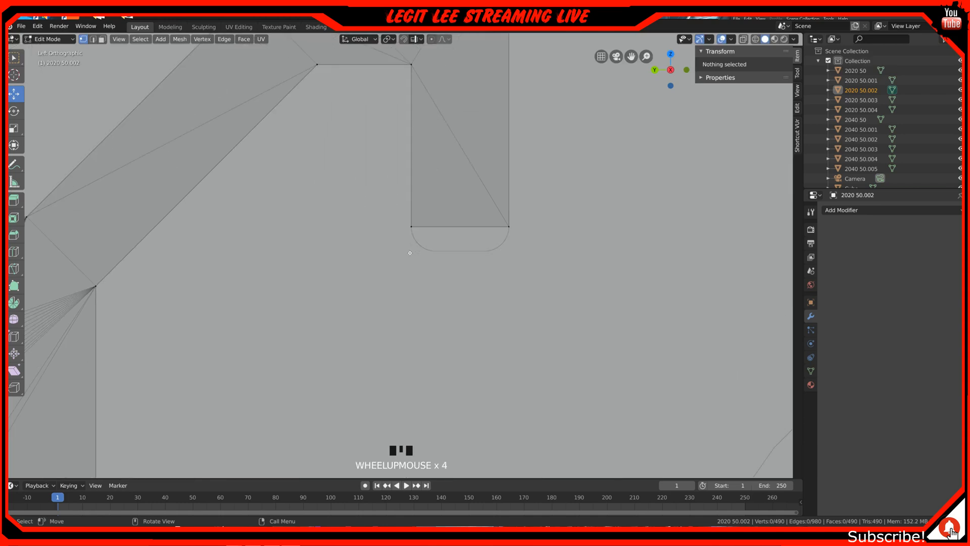
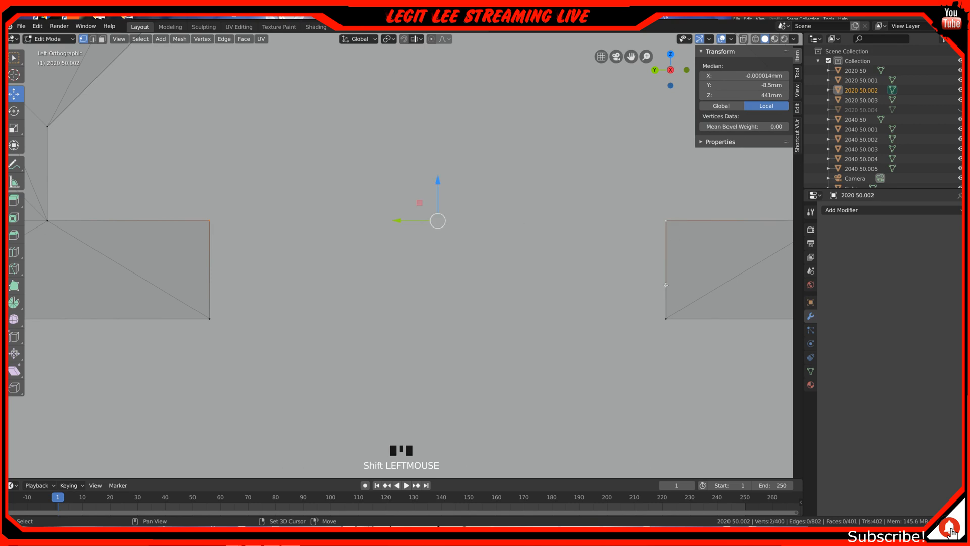
# Bridge the profile's lower slot opening with a face between the four squared lip-end vertices.
pyautogui.keyDown('shift'); pyautogui.click(666, 320); pyautogui.keyUp('shift')
pyautogui.keyDown('shift'); pyautogui.click(212, 315); pyautogui.keyUp('shift')
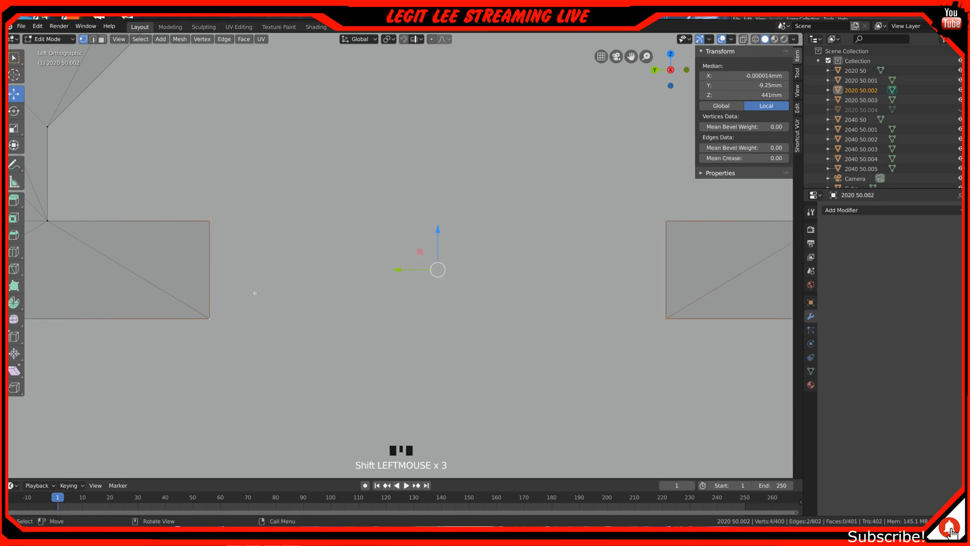
pyautogui.press('f')
# Delete the rounded-tip vertices of both lips at the profile's left slot opening, leaving their square end corners.
pyautogui.scroll(-4, 179, 258)
pyautogui.keyDown('shift'); pyautogui.moveTo(180, 258); pyautogui.dragTo(368, 432, button='middle'); pyautogui.keyUp('shift')
pyautogui.keyDown('shift'); pyautogui.moveTo(458, 118); pyautogui.dragTo(480, 217, button='middle'); pyautogui.keyUp('shift')
pyautogui.scroll(1, 483, 224)
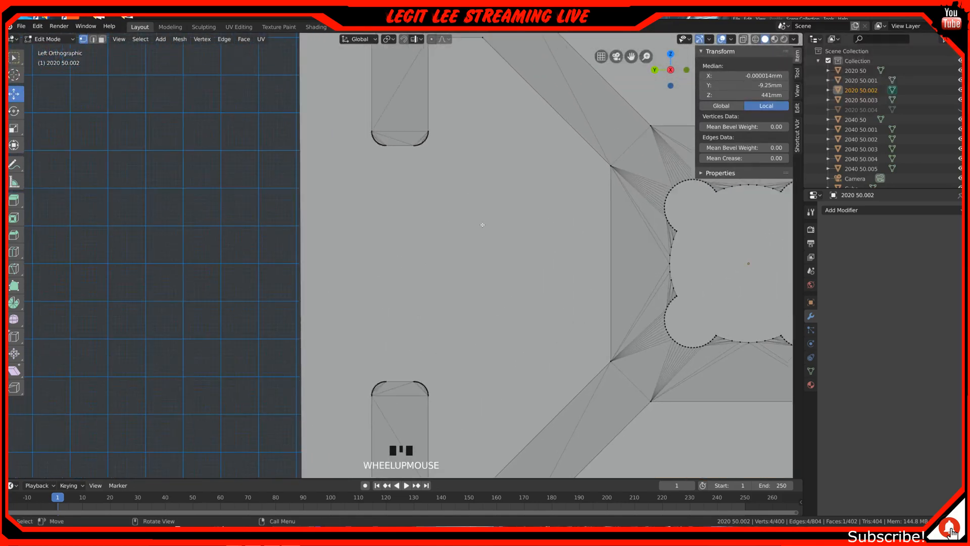
pyautogui.scroll(2, 482, 222)
pyautogui.scroll(-1, 448, 195)
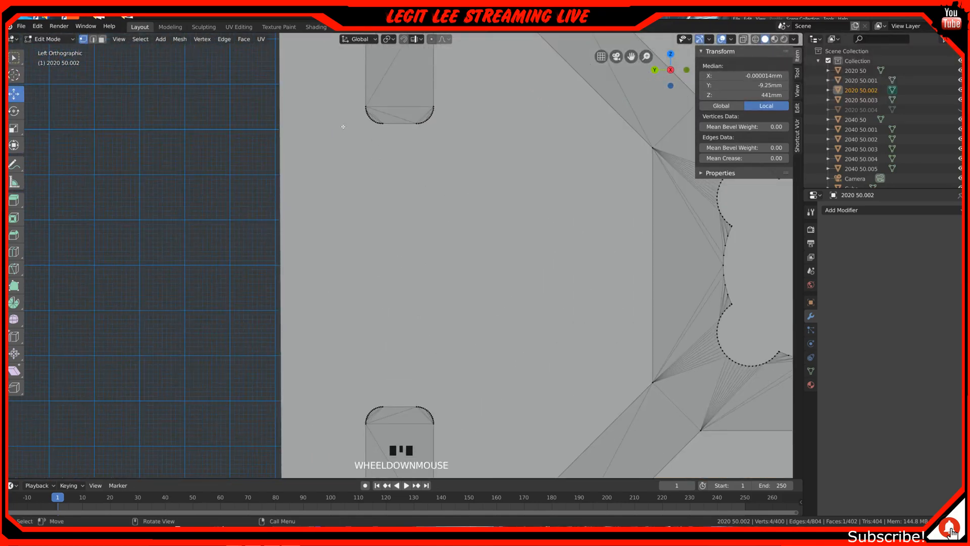
pyautogui.press('a')
pyautogui.press('a')
pyautogui.press('b')
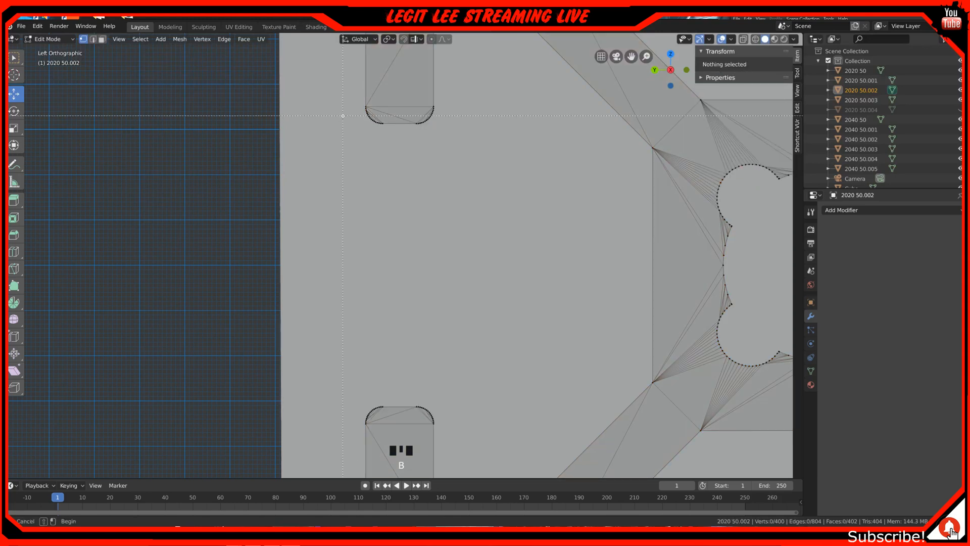
pyautogui.moveTo(354, 107); pyautogui.dragTo(445, 153)
pyautogui.moveTo(474, 251); pyautogui.dragTo(478, 422)
pyautogui.press('x')
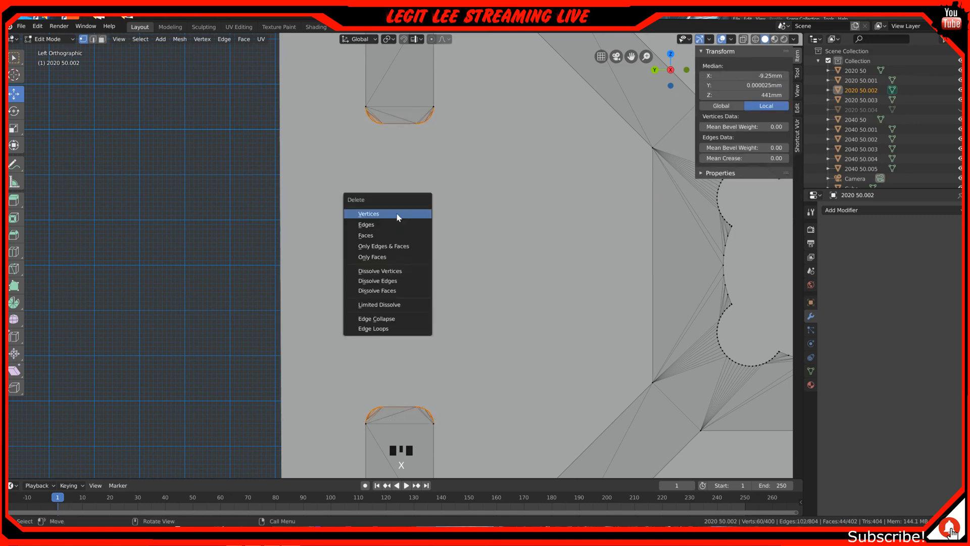
pyautogui.click(397, 214)
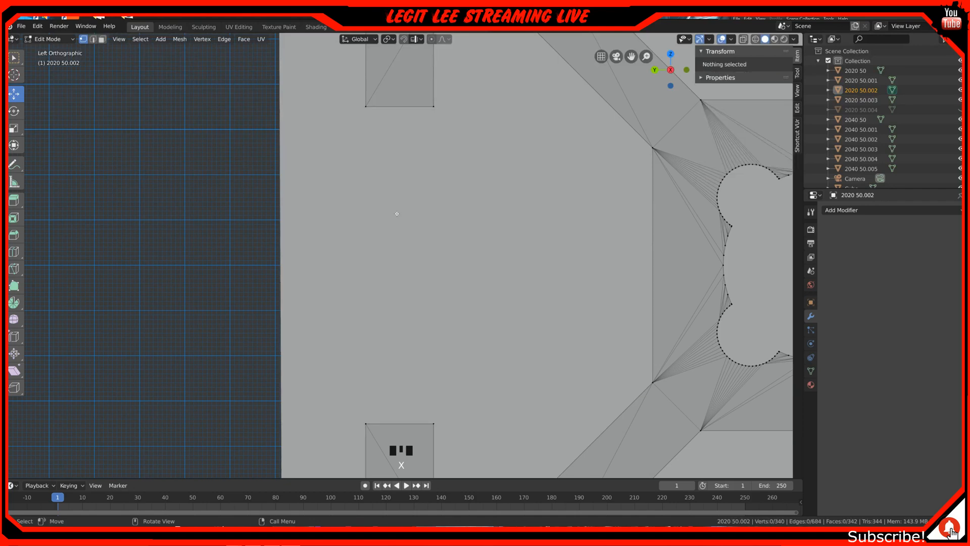
# Bridge the profile's left slot opening with a face between the four squared lip-end vertices.
pyautogui.click(437, 97)
pyautogui.keyDown('shift'); pyautogui.click(433, 423); pyautogui.keyUp('shift')
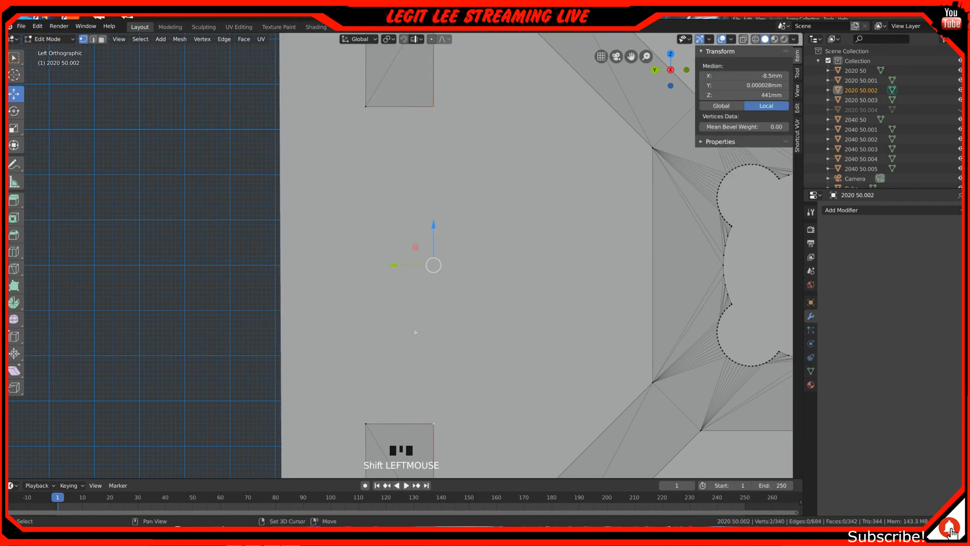
pyautogui.keyDown('shift'); pyautogui.click(366, 106); pyautogui.keyUp('shift')
pyautogui.keyDown('shift'); pyautogui.click(366, 424); pyautogui.keyUp('shift')
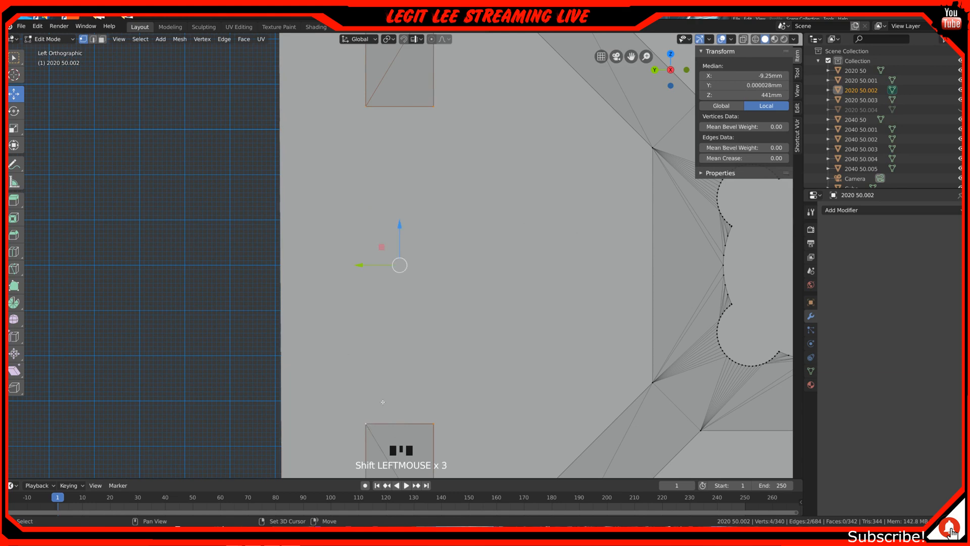
pyautogui.press('f')
pyautogui.scroll(-2, 485, 245)
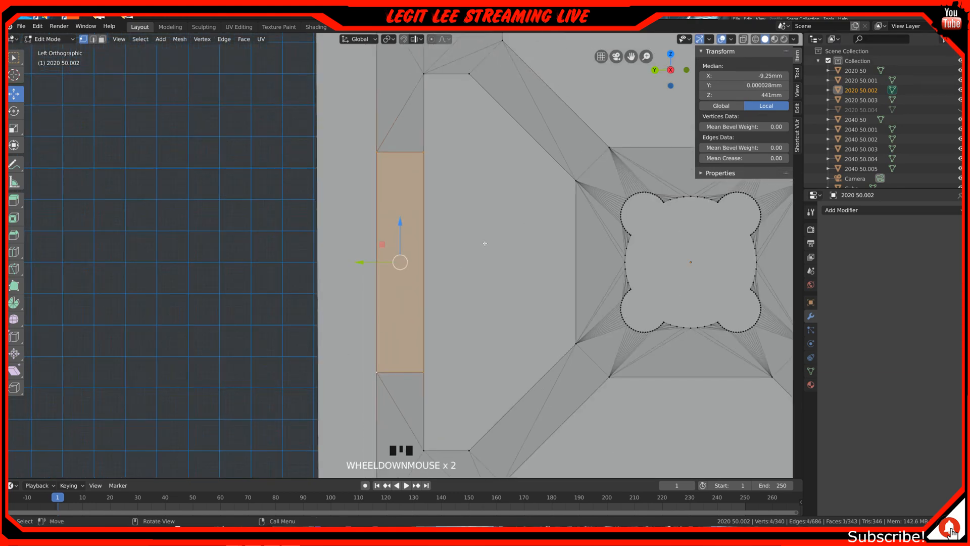
# Delete the rounded-tip vertices of both lips at the profile's upper slot opening, leaving their square end corners.
pyautogui.keyDown('shift'); pyautogui.moveTo(555, 218); pyautogui.dragTo(375, 273, button='middle'); pyautogui.keyUp('shift')
pyautogui.scroll(1, 355, 252)
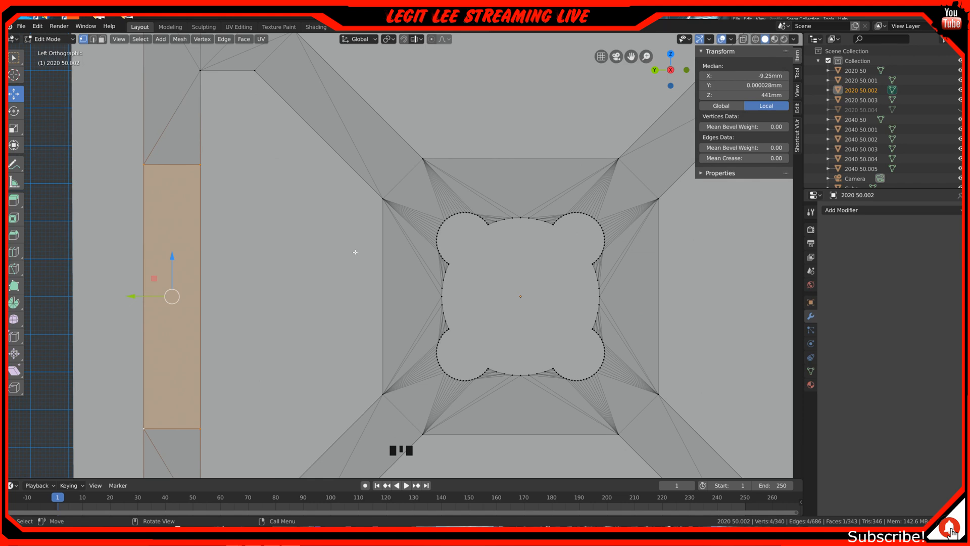
pyautogui.scroll(-3, 356, 252)
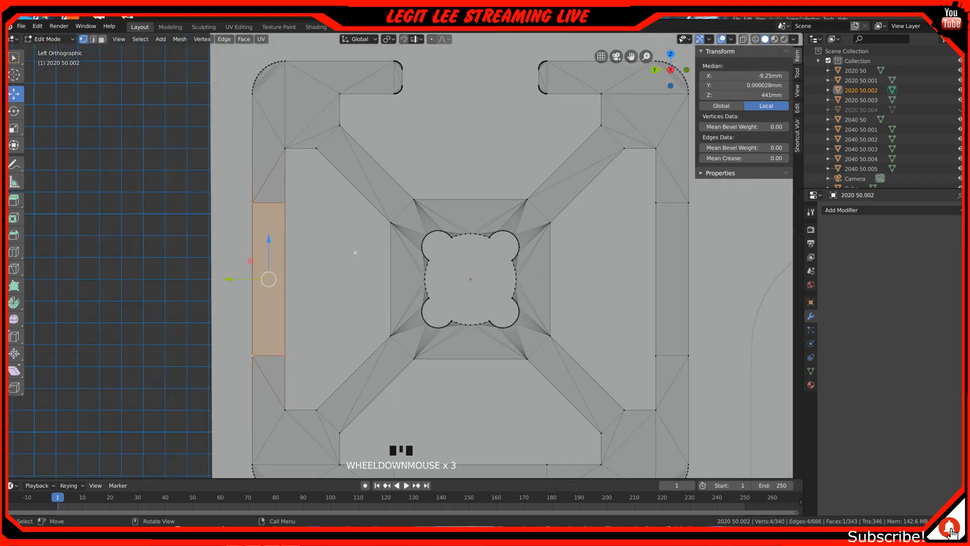
pyautogui.keyDown('shift'); pyautogui.moveTo(356, 250); pyautogui.dragTo(237, 311, button='middle'); pyautogui.keyUp('shift')
pyautogui.keyDown('shift'); pyautogui.moveTo(350, 209); pyautogui.dragTo(427, 278, button='middle'); pyautogui.keyUp('shift')
pyautogui.scroll(5, 428, 252)
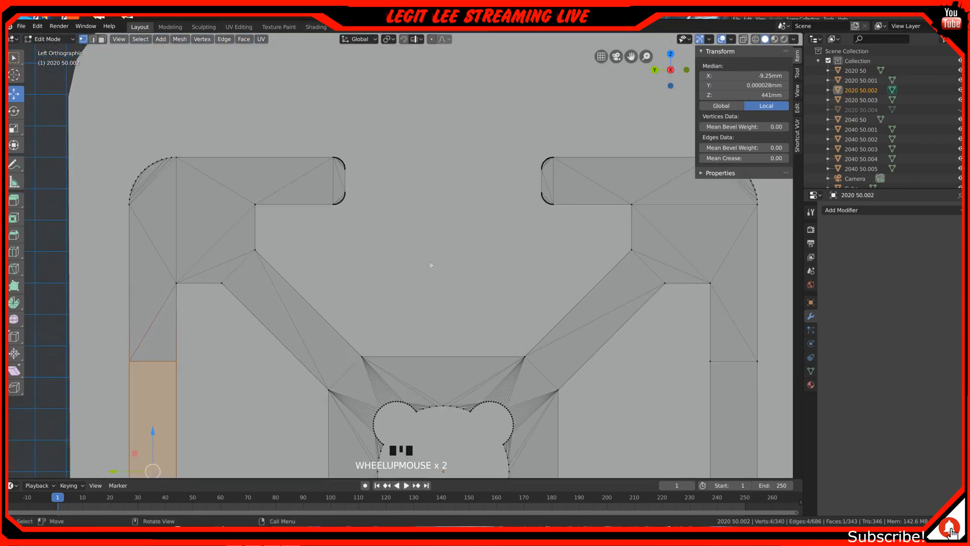
pyautogui.keyDown('shift'); pyautogui.moveTo(450, 202); pyautogui.dragTo(375, 412, button='middle'); pyautogui.keyUp('shift')
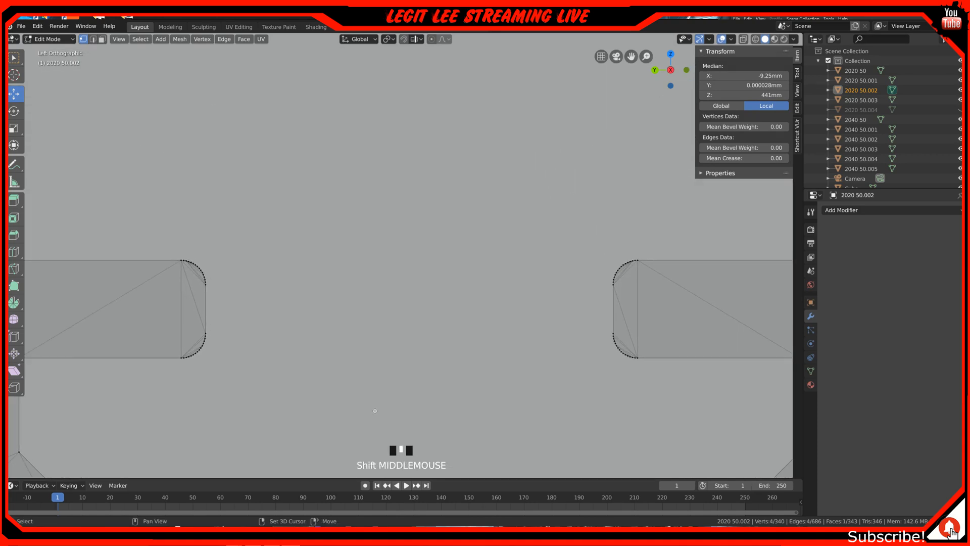
pyautogui.scroll(2, 314, 359)
pyautogui.keyDown('shift'); pyautogui.scroll(1, 312, 358); pyautogui.keyUp('shift')
pyautogui.keyDown('shift'); pyautogui.moveTo(313, 358); pyautogui.dragTo(313, 335, button='middle'); pyautogui.keyUp('shift')
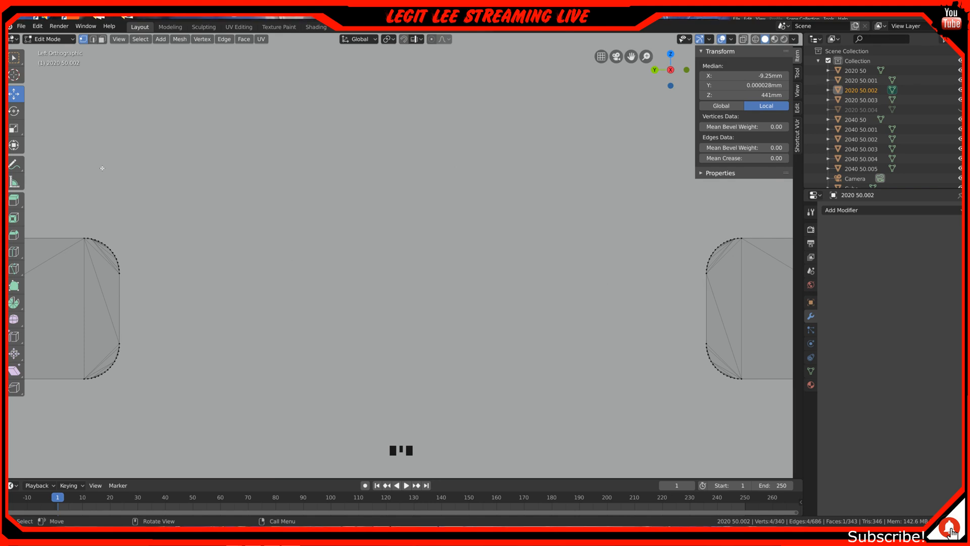
pyautogui.press('a')
pyautogui.press('a')
pyautogui.press('b')
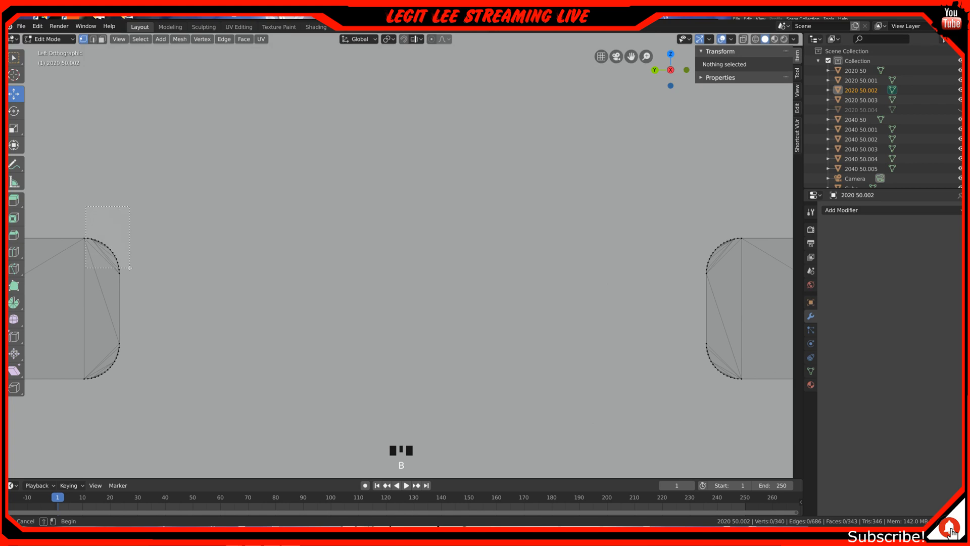
pyautogui.moveTo(617, 374); pyautogui.dragTo(740, 397)
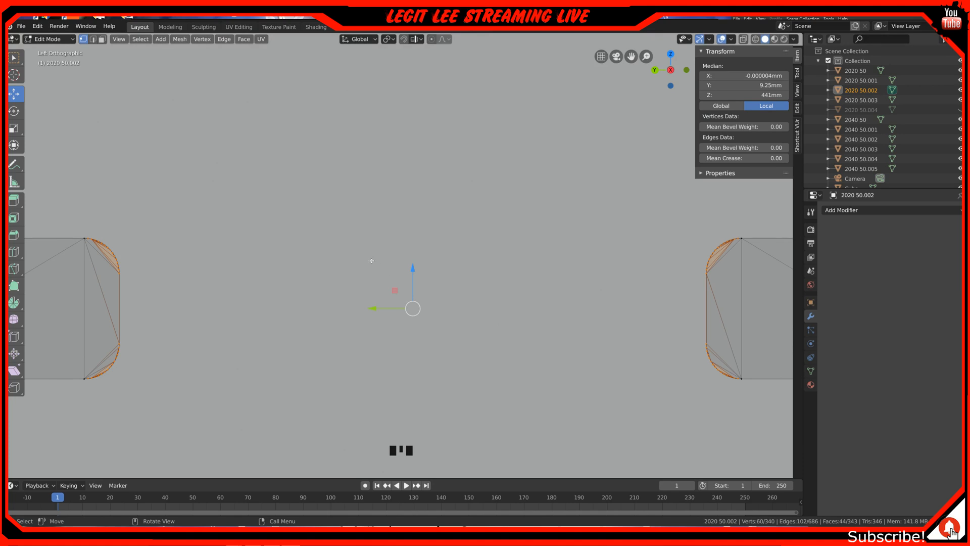
pyautogui.press('x')
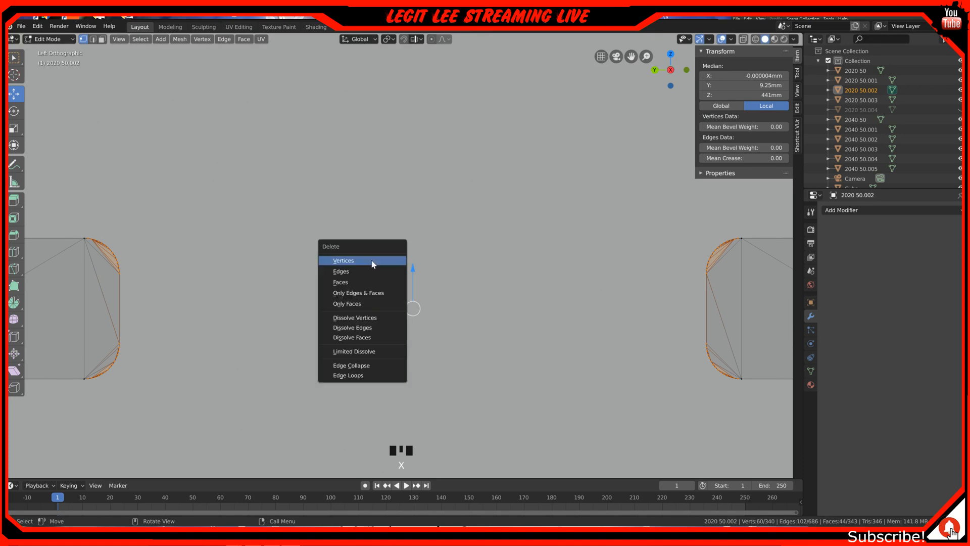
pyautogui.click(371, 260)
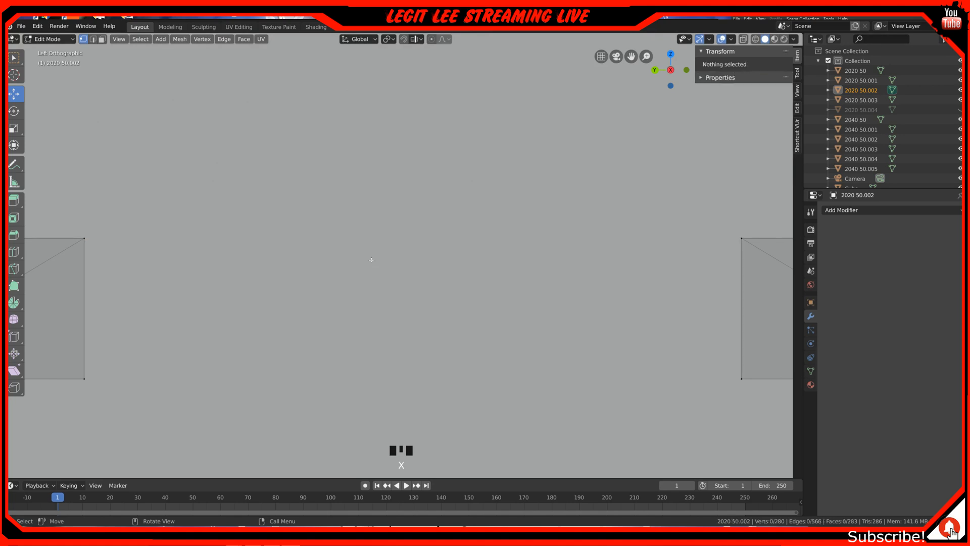
# Bridge the profile's upper slot opening with a face between the four squared lip-end vertices.
pyautogui.click(84, 238)
pyautogui.keyDown('shift'); pyautogui.click(747, 240); pyautogui.keyUp('shift')
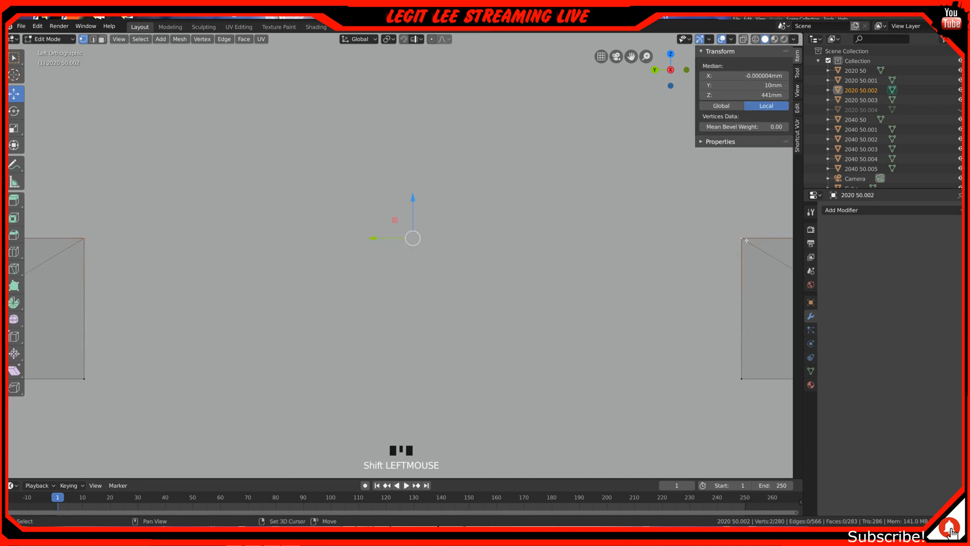
pyautogui.keyDown('shift'); pyautogui.click(741, 380); pyautogui.keyUp('shift')
pyautogui.keyDown('shift'); pyautogui.click(92, 380); pyautogui.keyUp('shift')
pyautogui.scroll(-3, 386, 273)
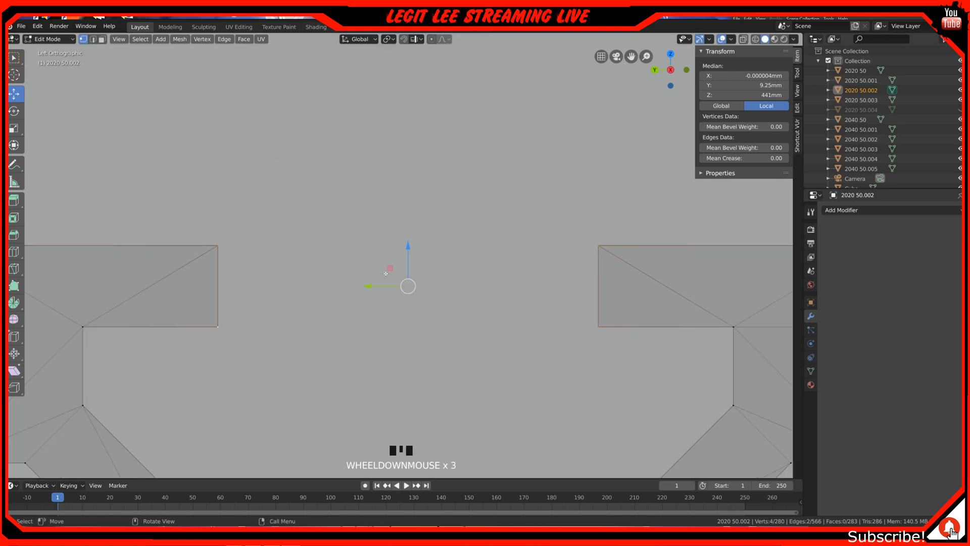
pyautogui.press('f')
# Fill the profile's upper trapezoidal slot cavity with a face from its boundary edge loop.
pyautogui.scroll(-3, 385, 273)
pyautogui.keyDown('shift'); pyautogui.moveTo(402, 348); pyautogui.dragTo(370, 169, button='middle'); pyautogui.keyUp('shift')
pyautogui.scroll(-2, 371, 168)
pyautogui.scroll(1, 371, 169)
pyautogui.keyDown('shift'); pyautogui.moveTo(351, 244); pyautogui.dragTo(365, 141, button='middle'); pyautogui.keyUp('shift')
pyautogui.scroll(-2, 365, 141)
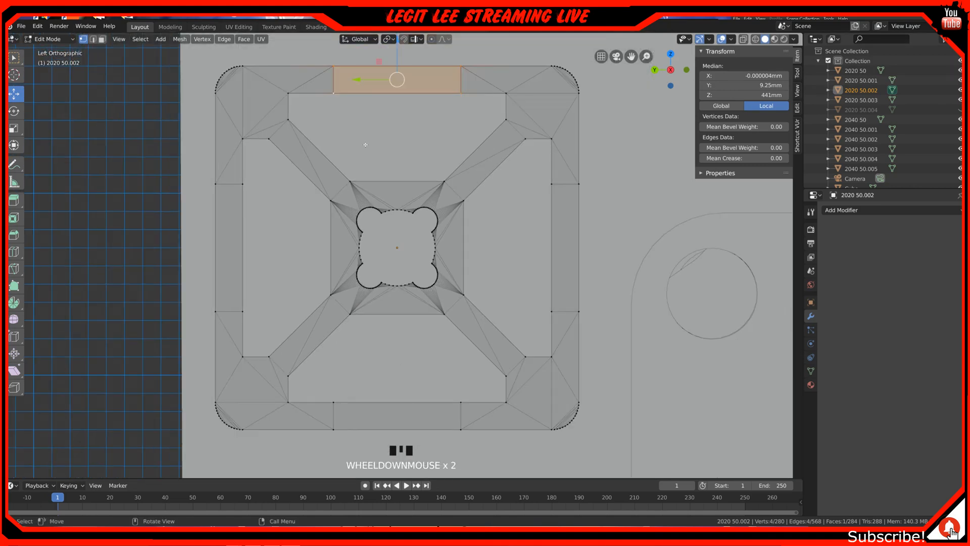
pyautogui.click(507, 93)
pyautogui.keyDown('shift'); pyautogui.click(506, 119); pyautogui.keyUp('shift')
pyautogui.keyDown('shift'); pyautogui.click(444, 181); pyautogui.keyUp('shift')
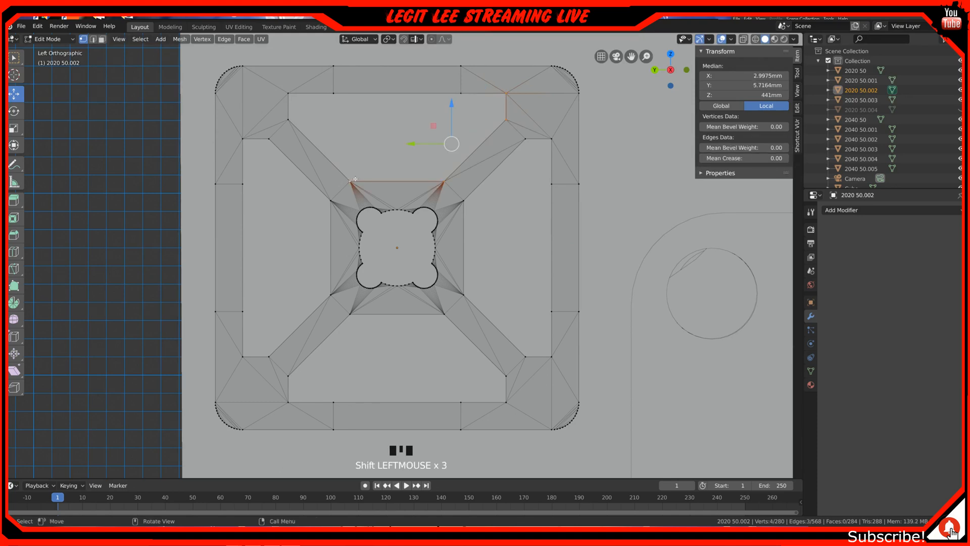
pyautogui.keyDown('alt'); pyautogui.click(380, 181); pyautogui.keyUp('alt')
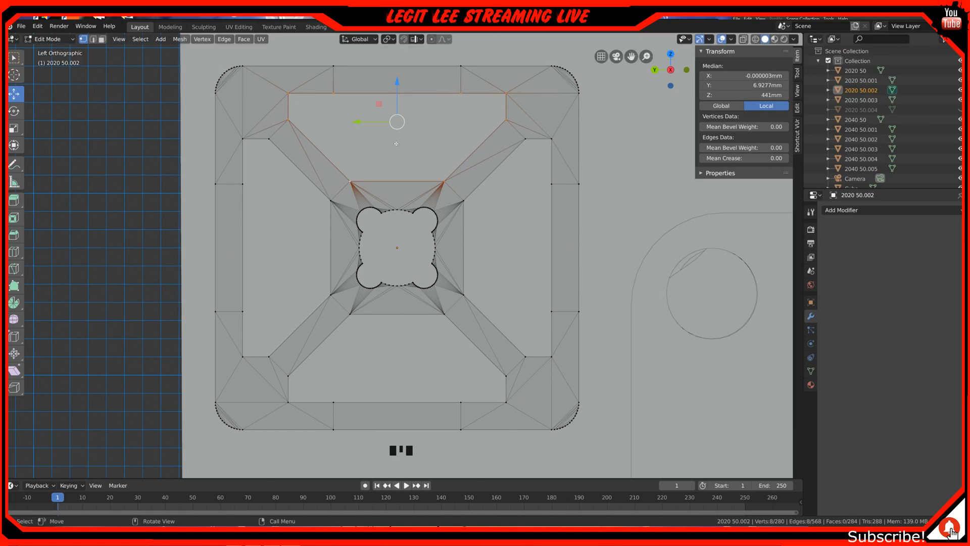
pyautogui.press('f')
# Fill the profile's right, lower and left trapezoidal slot cavities with a face each from their boundary edge loops.
pyautogui.keyDown('alt'); pyautogui.click(552, 141); pyautogui.keyUp('alt')
pyautogui.press('f')
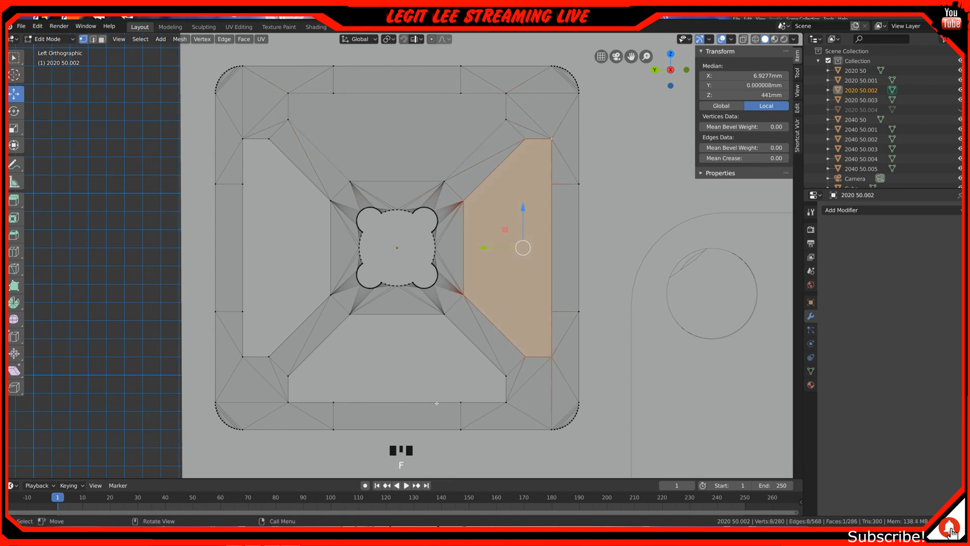
pyautogui.keyDown('alt'); pyautogui.click(436, 403); pyautogui.keyUp('alt')
pyautogui.press('f')
pyautogui.keyDown('alt'); pyautogui.click(302, 314); pyautogui.keyUp('alt')
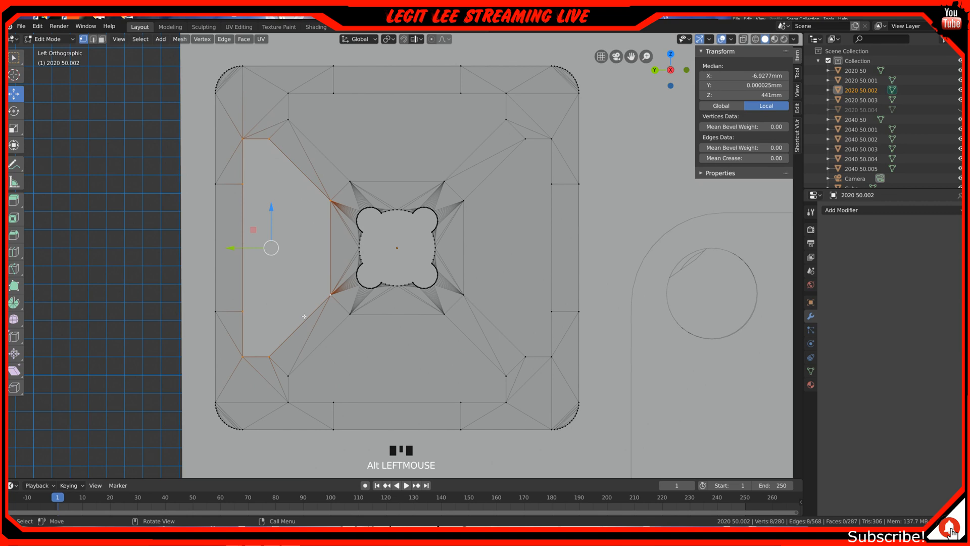
pyautogui.press('f')
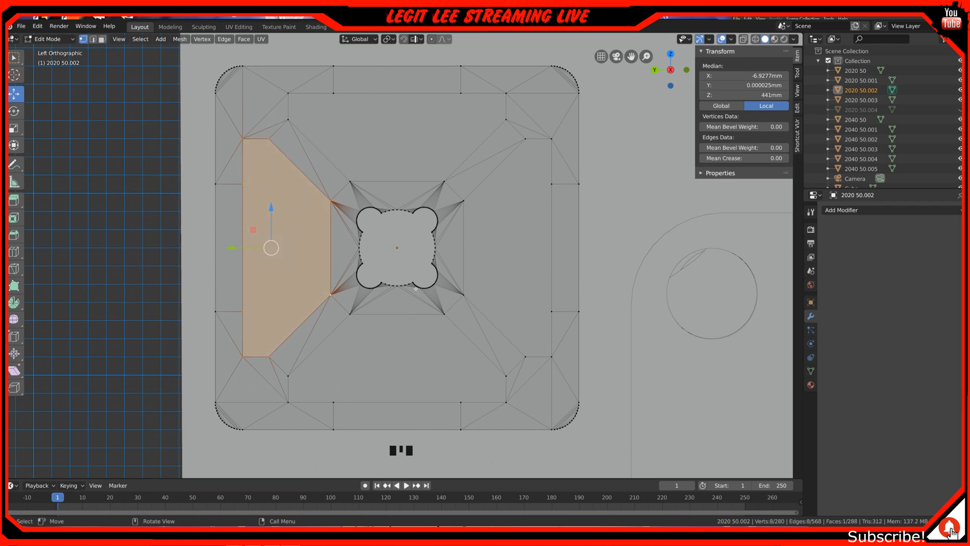
# Select all boundary segments of the central bore, including its four rounded corner lobes, and fill the bore with a face.
pyautogui.scroll(-1, 404, 286)
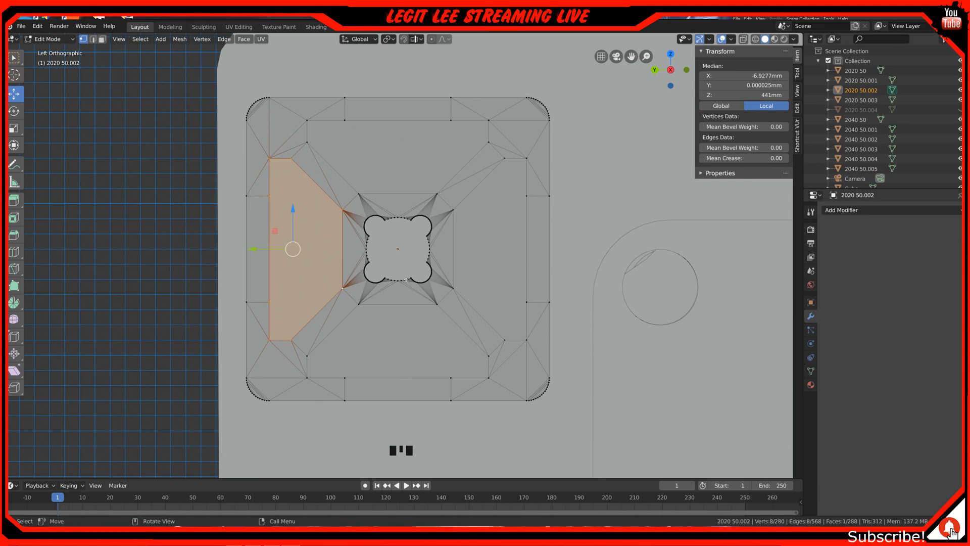
pyautogui.press('alt')
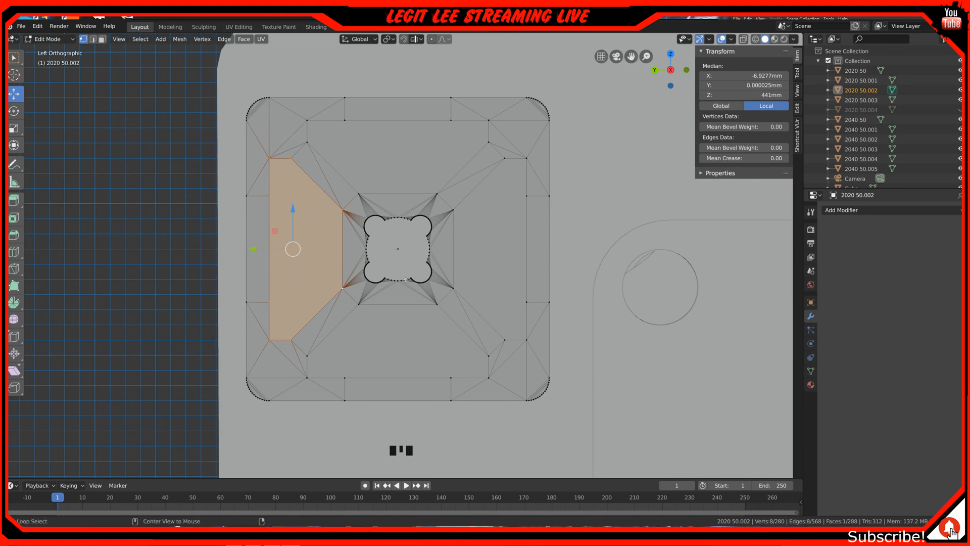
pyautogui.keyDown('alt'); pyautogui.click(406, 279); pyautogui.keyUp('alt')
pyautogui.press('alt')
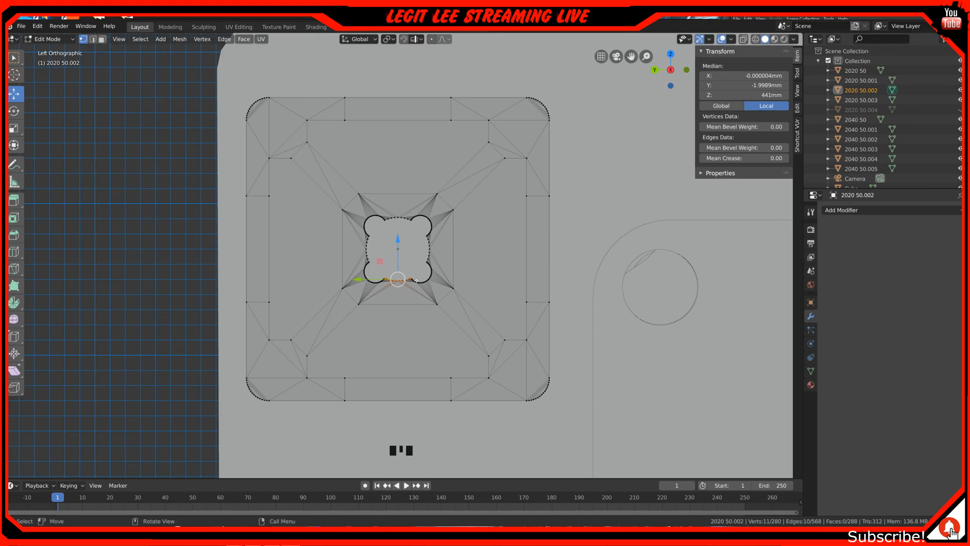
pyautogui.keyDown('alt'); pyautogui.keyDown('shift'); pyautogui.click(424, 277); pyautogui.keyUp('shift'); pyautogui.keyUp('alt')
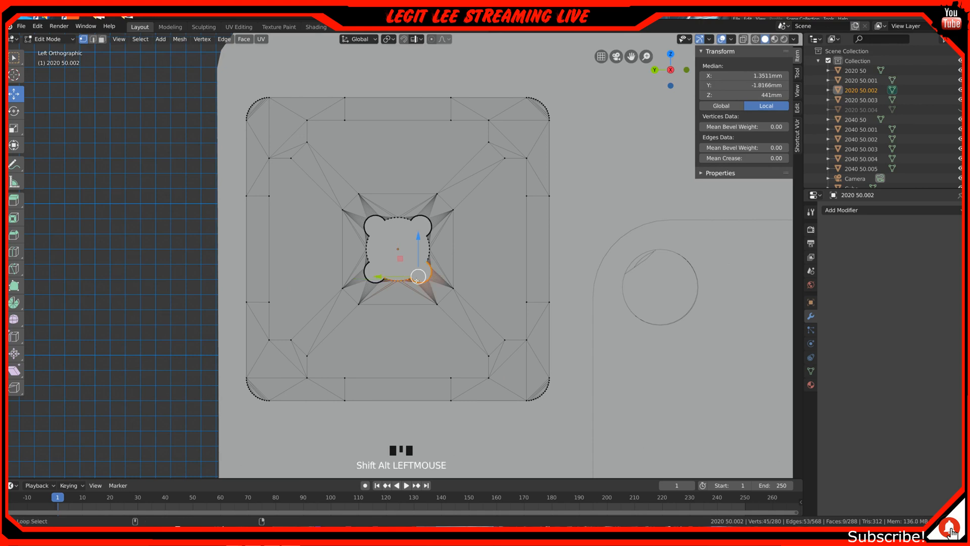
pyautogui.keyDown('alt'); pyautogui.keyDown('shift'); pyautogui.click(429, 248); pyautogui.keyUp('shift'); pyautogui.keyUp('alt')
pyautogui.keyDown('alt'); pyautogui.keyDown('shift'); pyautogui.click(432, 234); pyautogui.keyUp('shift'); pyautogui.keyUp('alt')
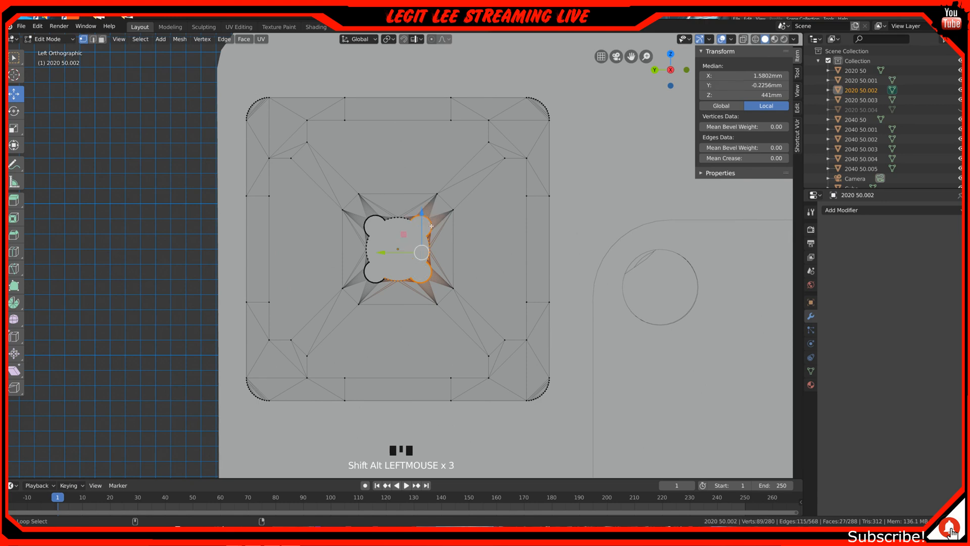
pyautogui.keyDown('alt'); pyautogui.keyDown('shift'); pyautogui.click(406, 217); pyautogui.keyUp('shift'); pyautogui.keyUp('alt')
pyautogui.keyDown('alt'); pyautogui.keyDown('shift'); pyautogui.click(387, 218); pyautogui.keyUp('shift'); pyautogui.keyUp('alt')
pyautogui.keyDown('alt'); pyautogui.keyDown('shift'); pyautogui.click(366, 222); pyautogui.keyUp('shift'); pyautogui.keyUp('alt')
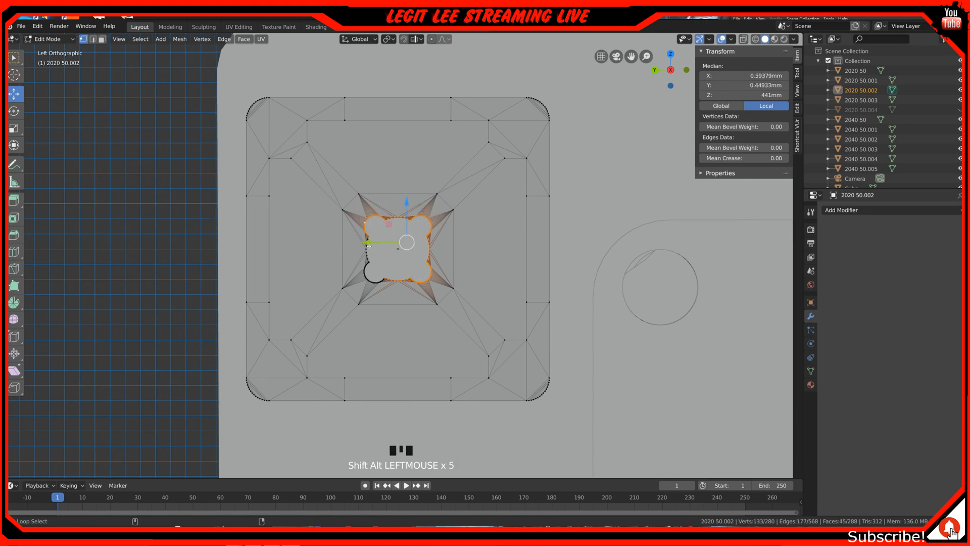
pyautogui.keyDown('alt'); pyautogui.keyDown('shift'); pyautogui.click(366, 253); pyautogui.keyUp('shift'); pyautogui.keyUp('alt')
pyautogui.keyDown('alt'); pyautogui.keyDown('shift'); pyautogui.click(374, 276); pyautogui.keyUp('shift'); pyautogui.keyUp('alt')
pyautogui.press('f')
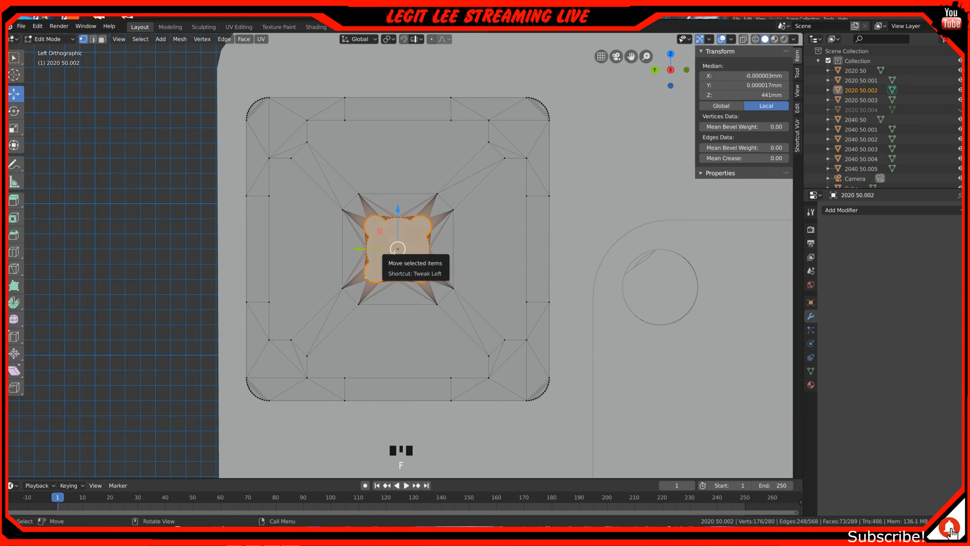
# Extrude the entire filled profile 50 mm along the global X axis into a solid block.
pyautogui.moveTo(160, 252); pyautogui.dragTo(319, 236, button='middle')
pyautogui.scroll(-2, 169, 247)
pyautogui.scroll(-4, 169, 246)
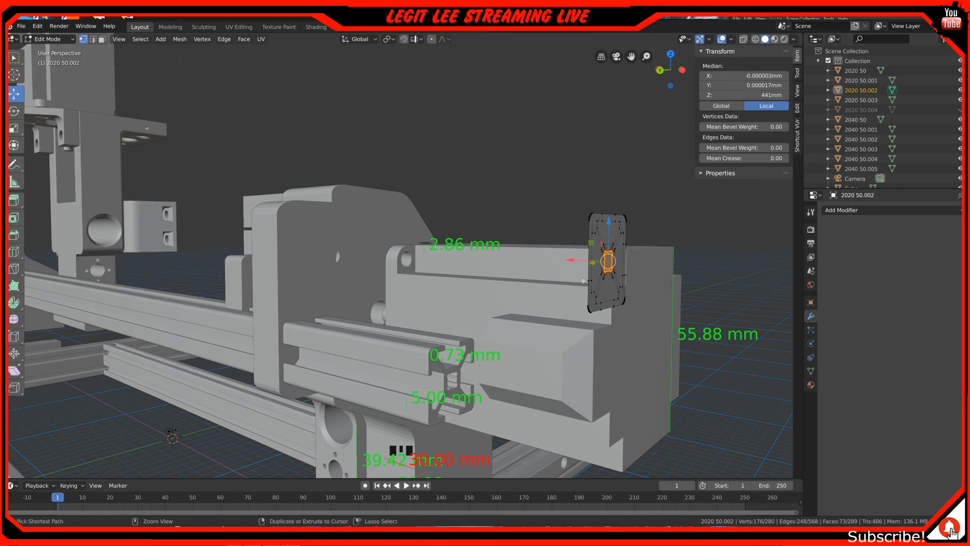
pyautogui.press('ctrl+KP_1')
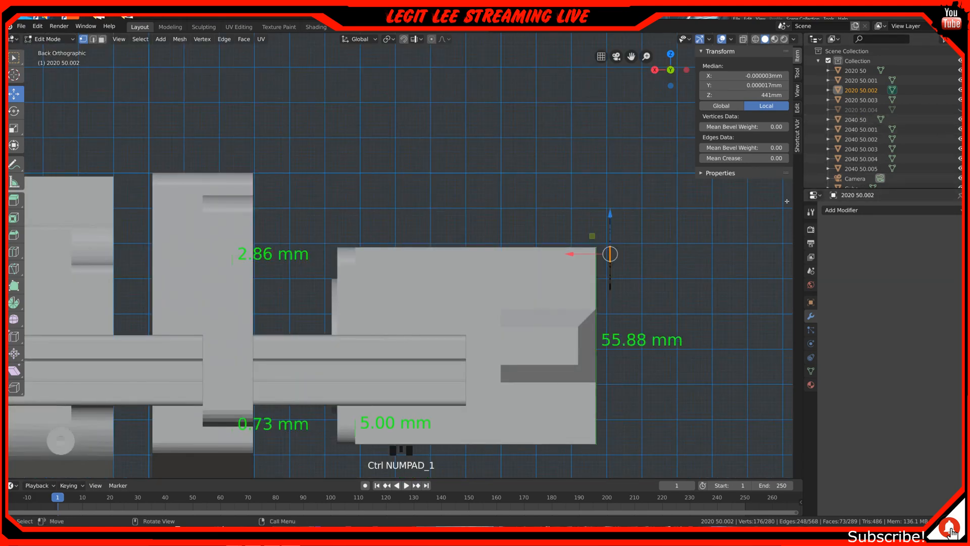
pyautogui.press('a')
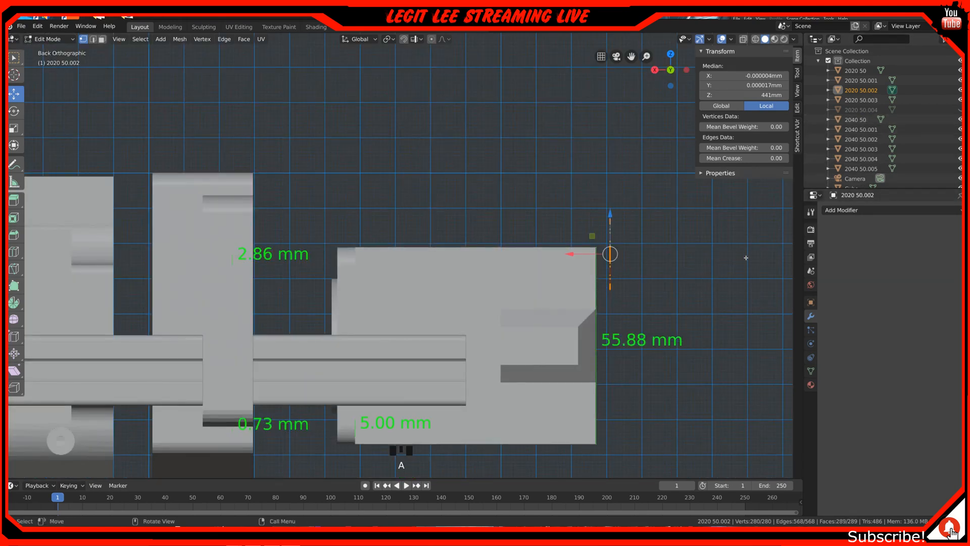
pyautogui.press('e')
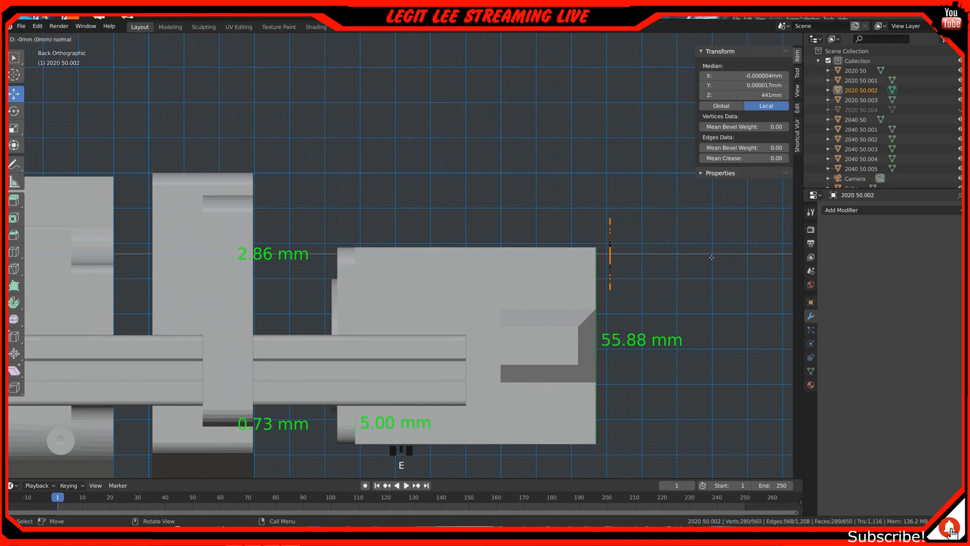
pyautogui.press('x')
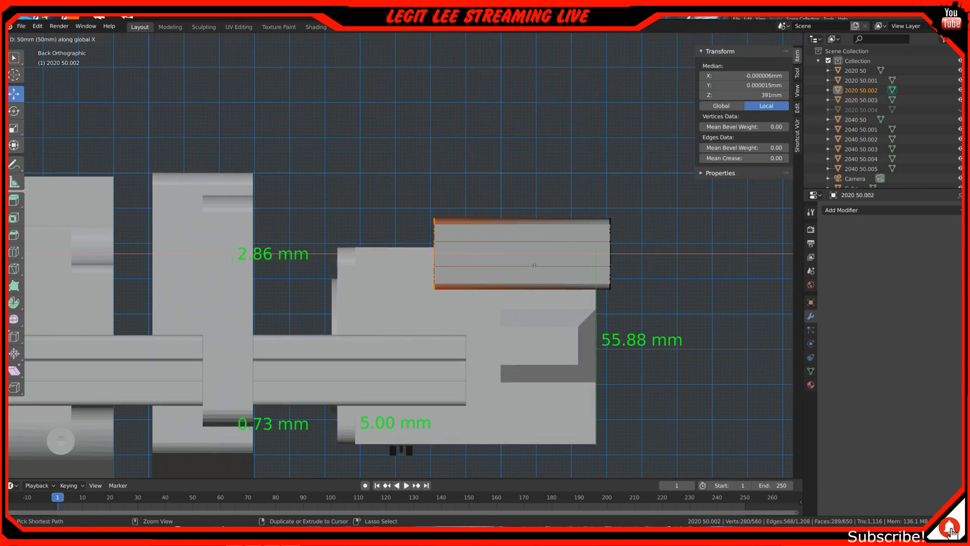
pyautogui.click(550, 256)
# Select the block's whole mesh and move it 1 mm along the X axis towards the frame with snapping.
pyautogui.press('a')
pyautogui.press('a')
pyautogui.press('a')
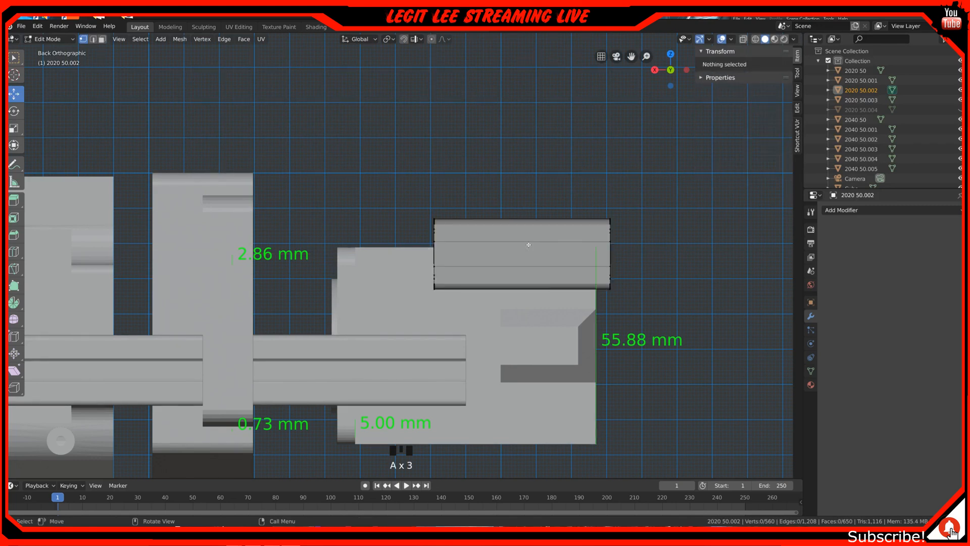
pyautogui.press('a')
pyautogui.keyDown('ctrl'); pyautogui.scroll(-1, 523, 255); pyautogui.keyUp('ctrl')
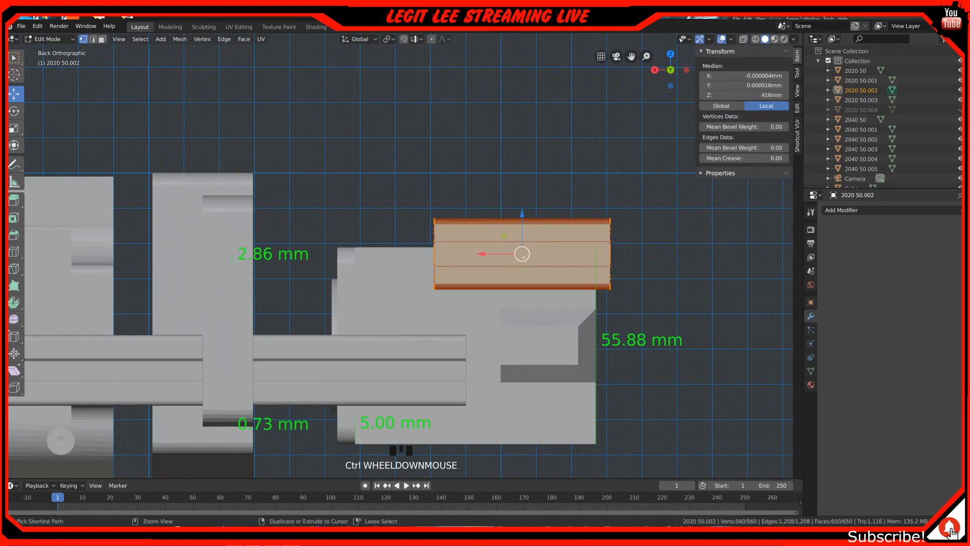
pyautogui.keyDown('ctrl'); pyautogui.moveTo(484, 258); pyautogui.dragTo(481, 258); pyautogui.keyUp('ctrl')
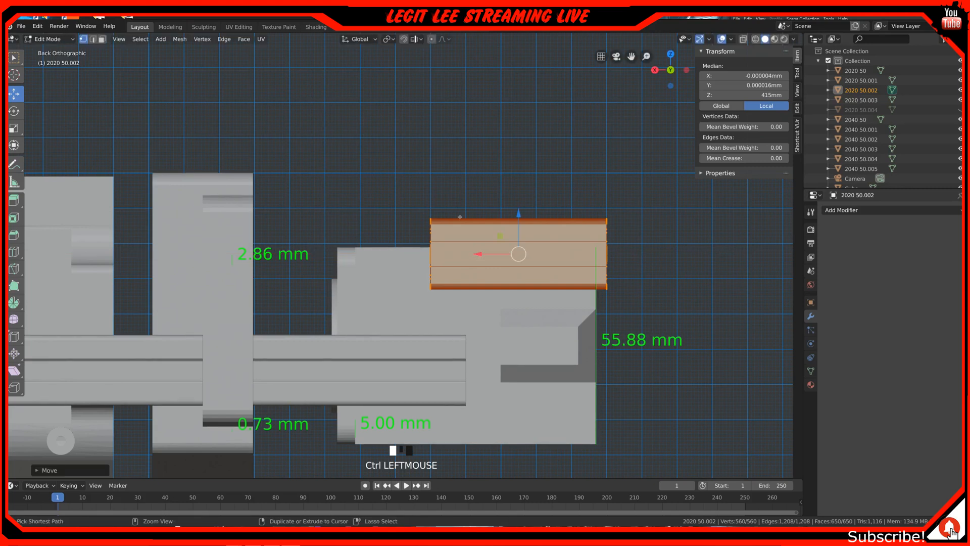
pyautogui.scroll(-2, 390, 329)
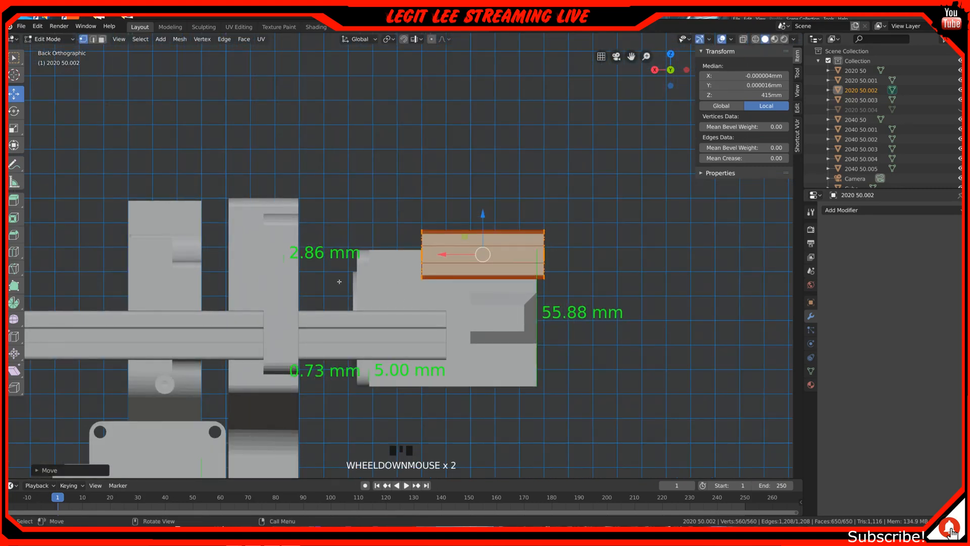
# Leave mesh editing, reveal all hidden objects and delete the large flat plate Cube.016.
pyautogui.press('Tab')
pyautogui.moveTo(338, 280); pyautogui.dragTo(415, 282, button='middle')
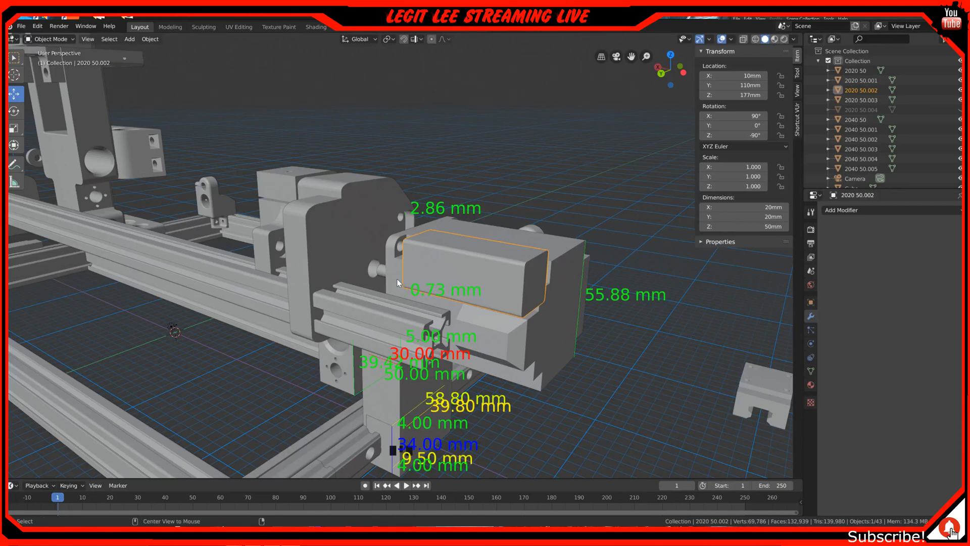
pyautogui.hotkey('alt', 'h')
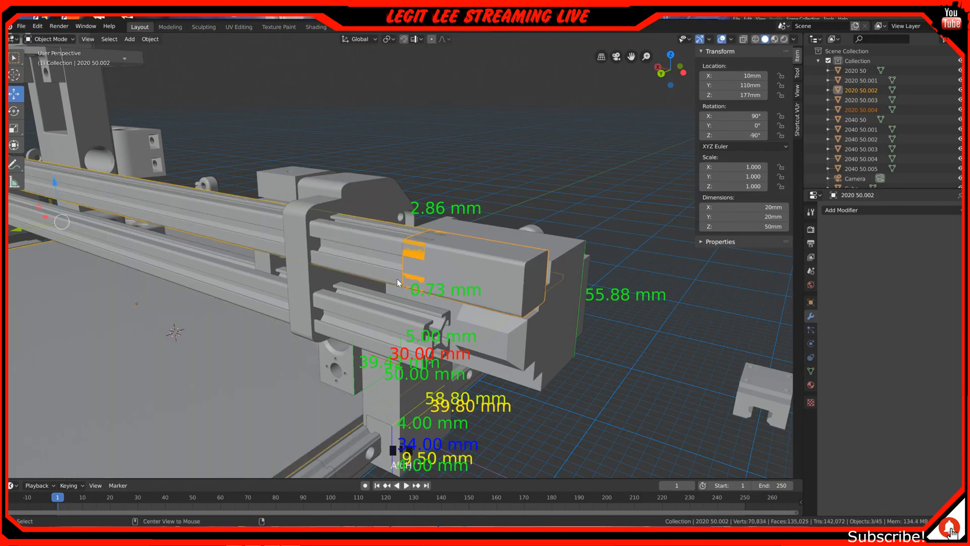
pyautogui.click(271, 384)
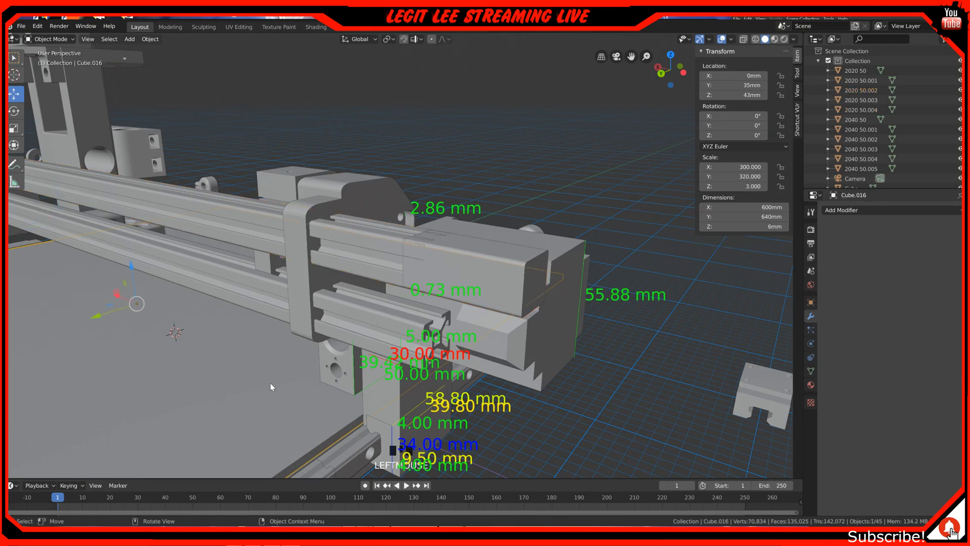
pyautogui.press('Delete')
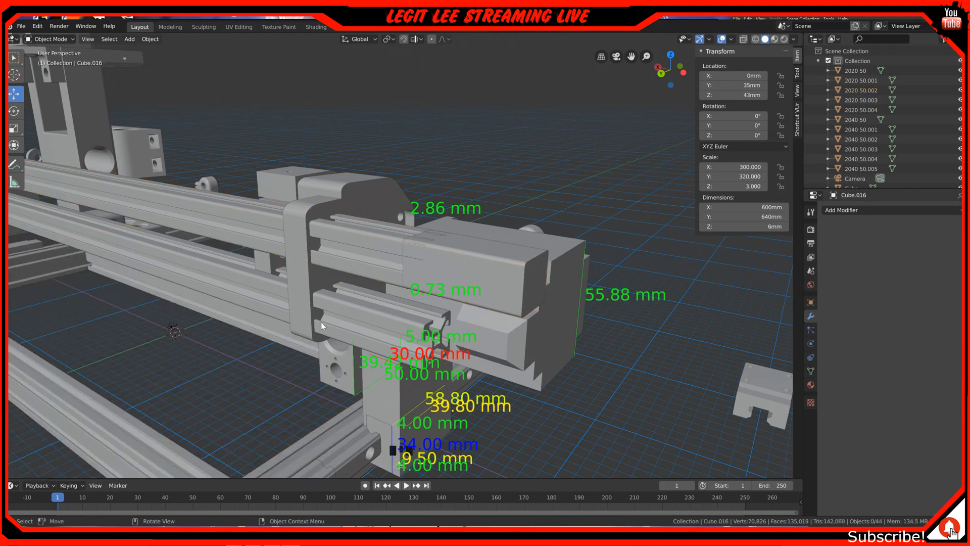
# Set the origin of the 2020 50.002 block to its center of mass by volume.
pyautogui.click(493, 292)
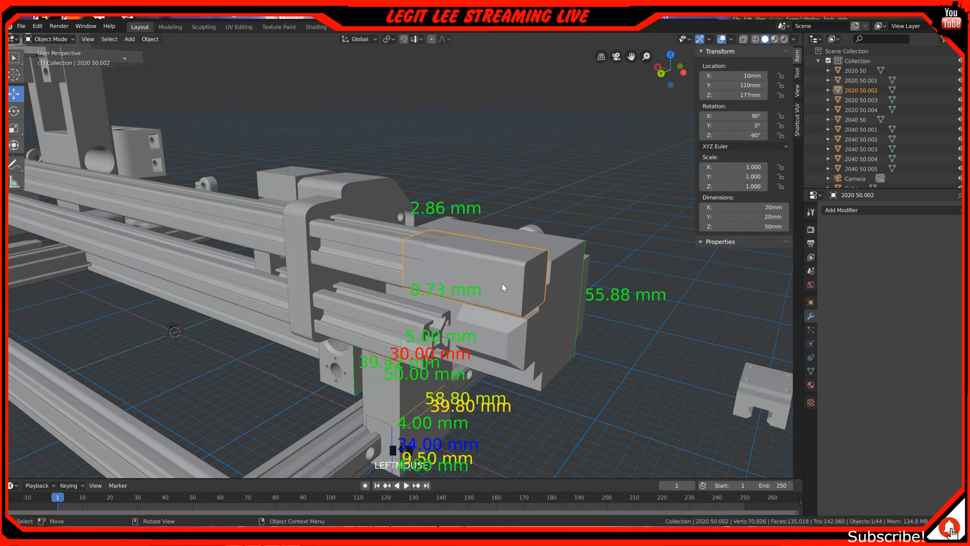
pyautogui.press('ctrl+KP_3')
pyautogui.press('ctrl+KP_1')
pyautogui.click(508, 265)
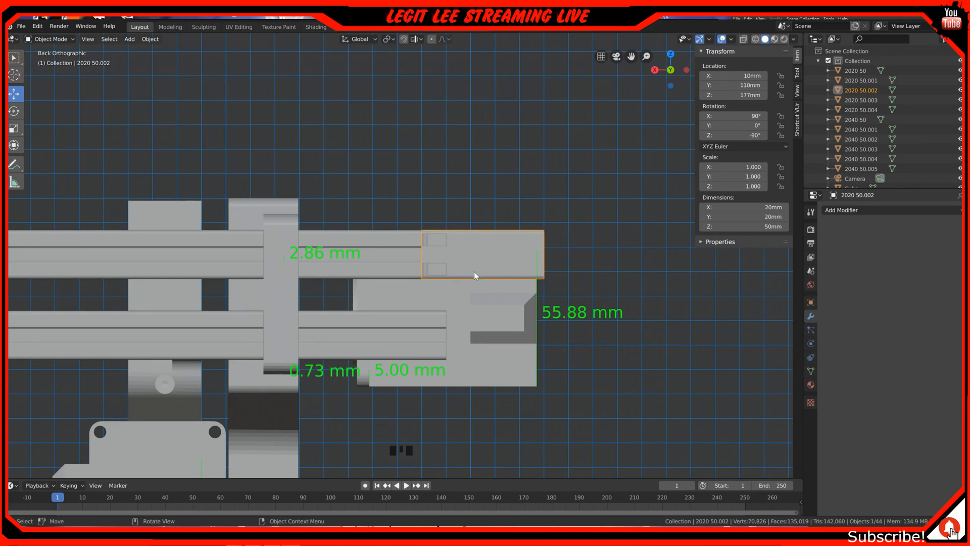
pyautogui.scroll(-3, 440, 252)
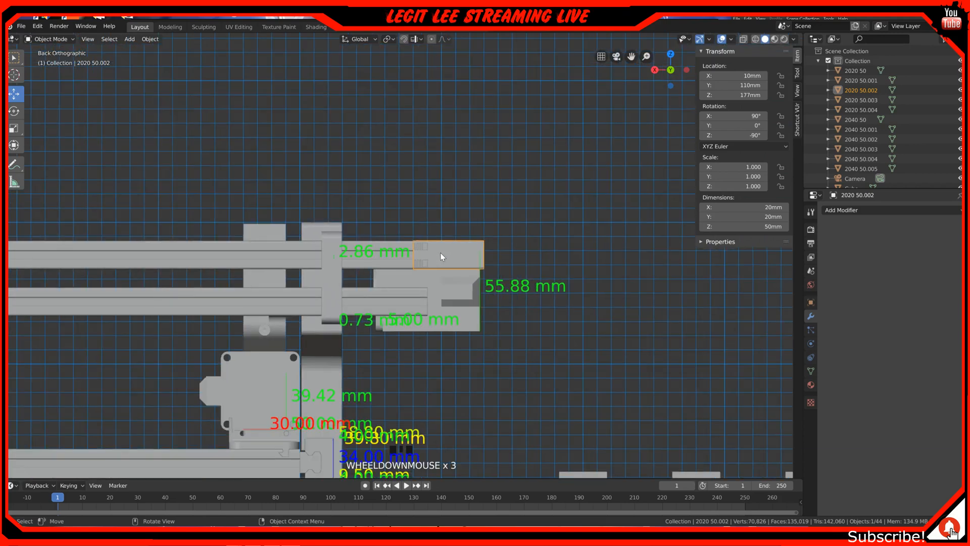
pyautogui.scroll(5, 441, 254)
pyautogui.moveTo(493, 273); pyautogui.dragTo(400, 285, button='middle')
pyautogui.moveTo(376, 286); pyautogui.dragTo(440, 291, button='middle')
pyautogui.rightClick(423, 313)
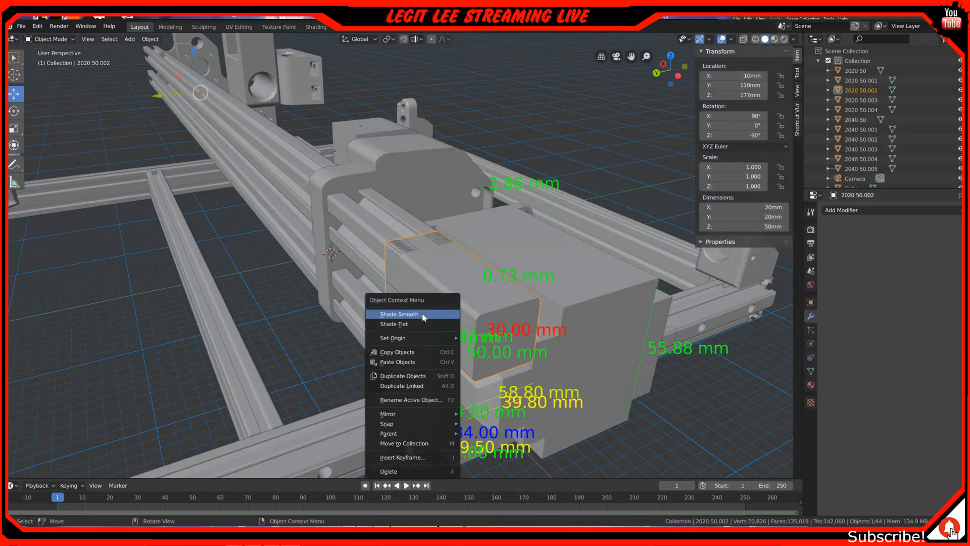
pyautogui.moveTo(447, 342)
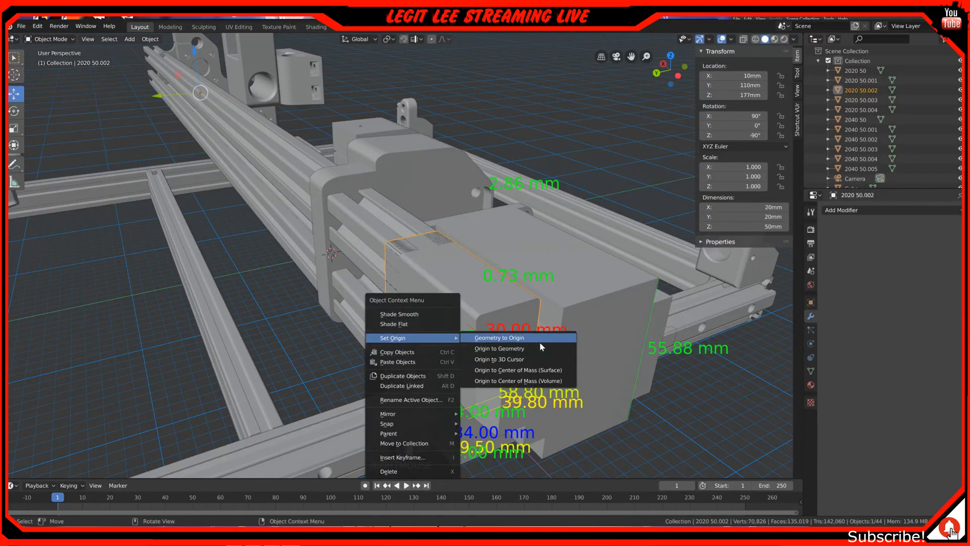
pyautogui.click(547, 380)
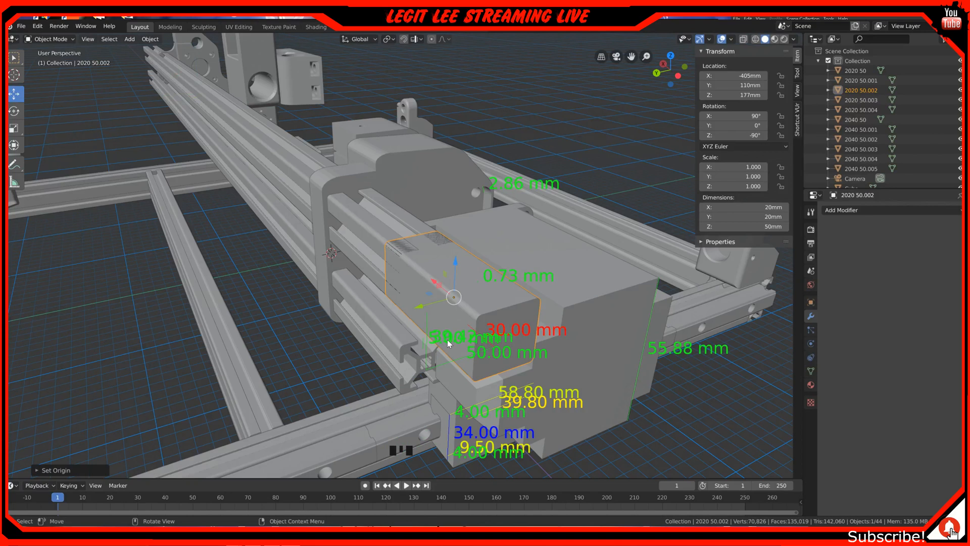
# Move the block along the X axis onto the upper extrusion beside the end plate, at X -295 mm, with snapping.
pyautogui.press('ctrl+KP_1')
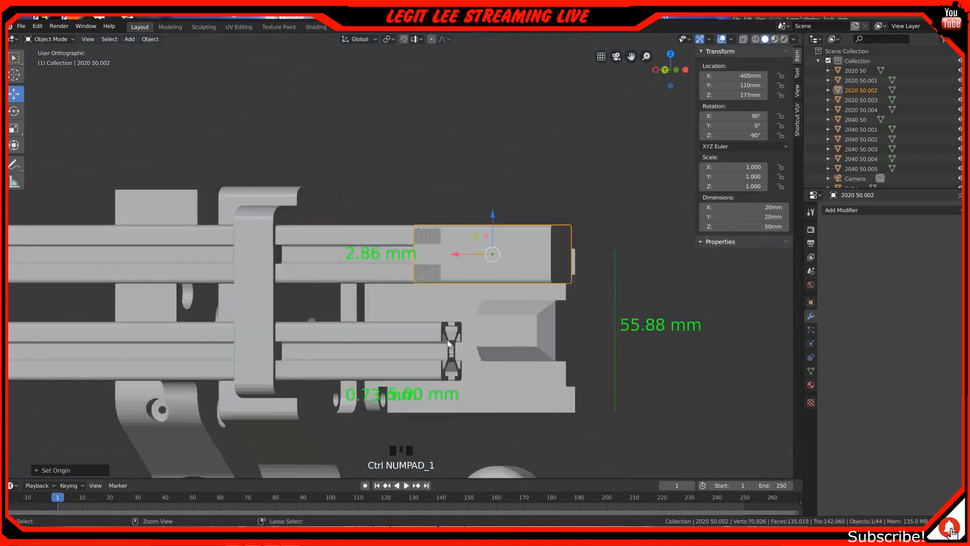
pyautogui.scroll(-1, 446, 283)
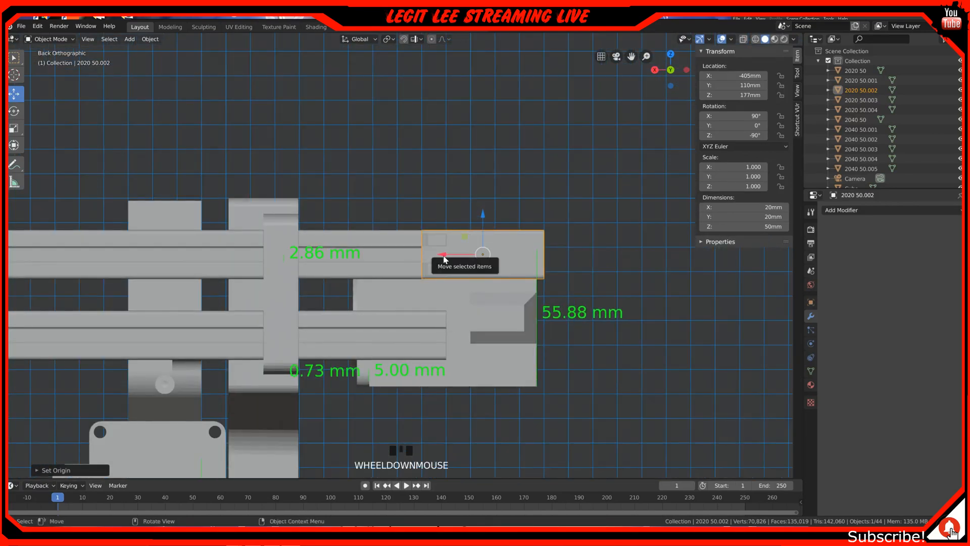
pyautogui.keyDown('ctrl'); pyautogui.moveTo(444, 259); pyautogui.dragTo(186, 247); pyautogui.keyUp('ctrl')
pyautogui.scroll(3, 186, 246)
pyautogui.keyDown('shift'); pyautogui.moveTo(186, 247); pyautogui.dragTo(421, 188, button='middle'); pyautogui.keyUp('shift')
pyautogui.scroll(2, 508, 248)
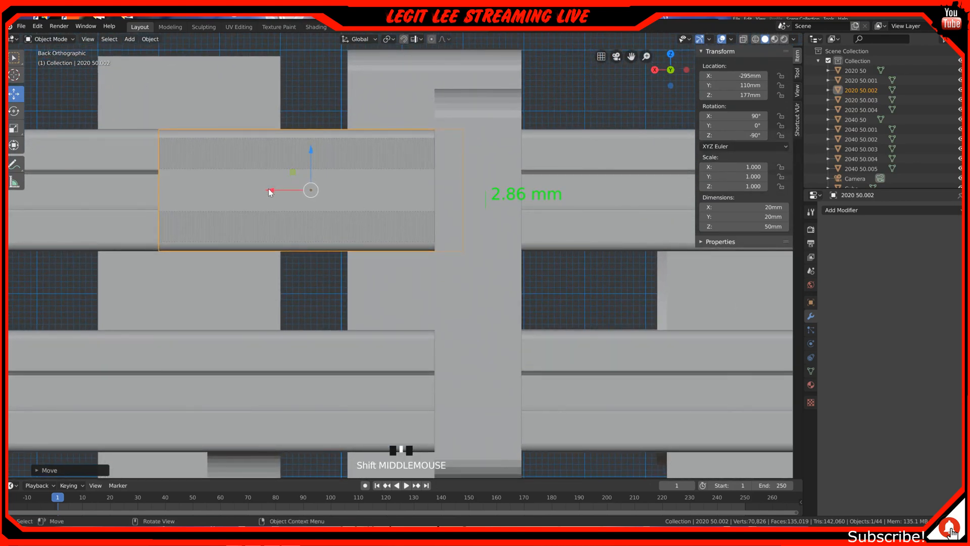
# Move the 2020 50.002 block along the X axis to X -298 mm with snapping.
pyautogui.keyDown('ctrl'); pyautogui.moveTo(270, 192); pyautogui.dragTo(282, 190); pyautogui.keyUp('ctrl')
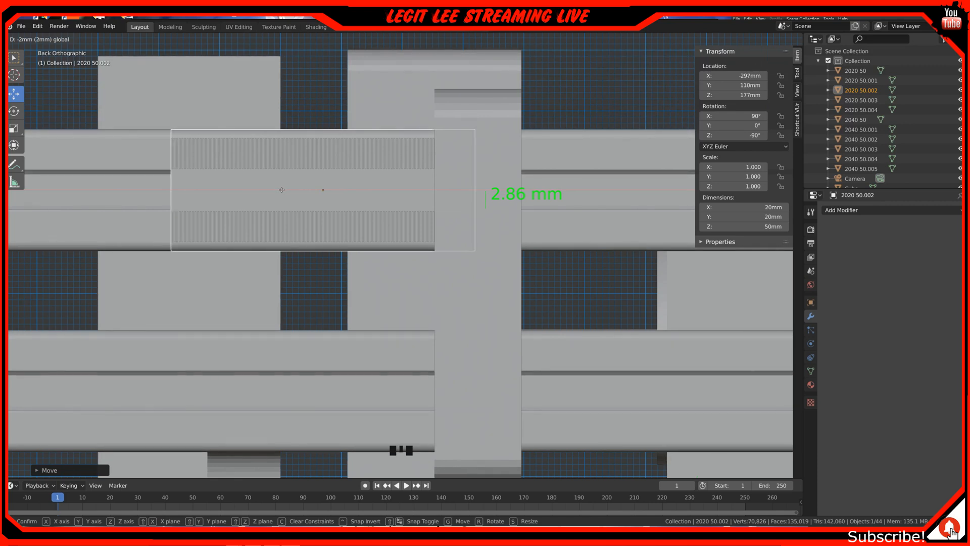
pyautogui.keyDown('ctrl'); pyautogui.moveTo(282, 189); pyautogui.dragTo(284, 189); pyautogui.keyUp('ctrl')
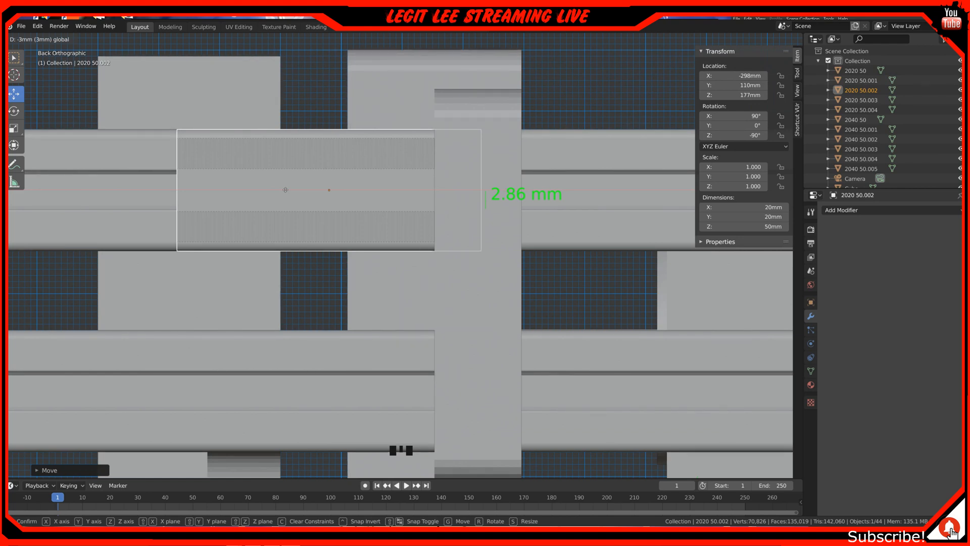
pyautogui.keyDown('ctrl'); pyautogui.moveTo(285, 190); pyautogui.dragTo(286, 190); pyautogui.keyUp('ctrl')
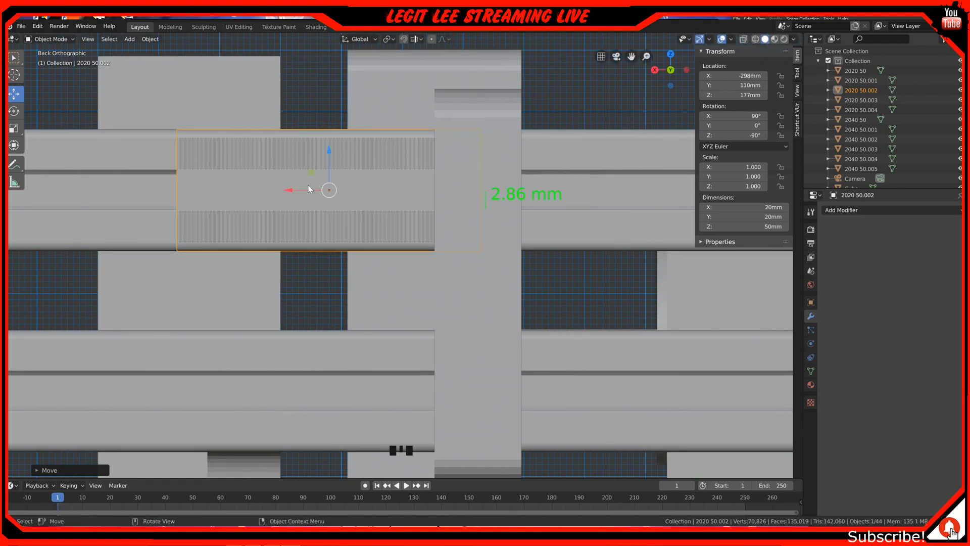
# Duplicate the block and move the copy 33 mm down the Z axis onto the lower extrusion.
pyautogui.scroll(2, 310, 189)
pyautogui.scroll(-4, 310, 190)
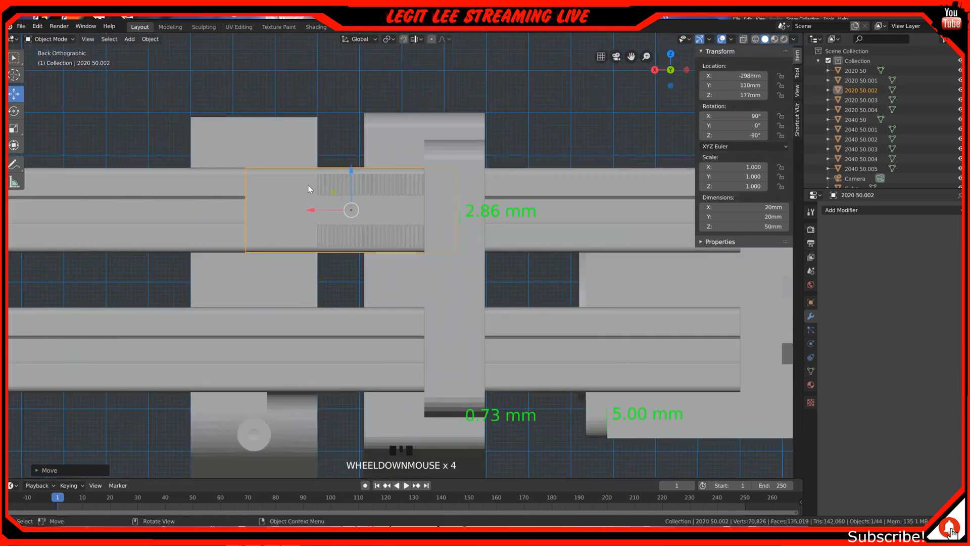
pyautogui.hotkey('shift', 'd')
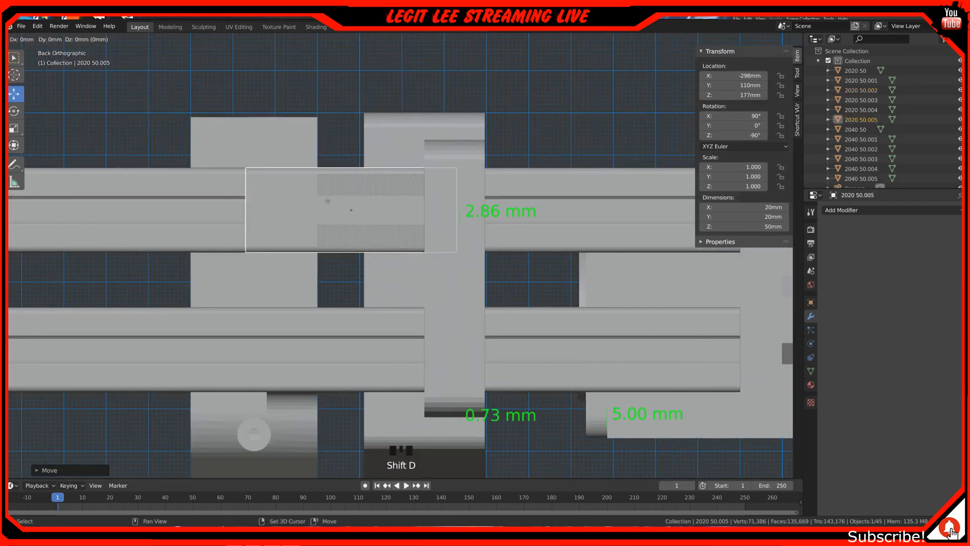
pyautogui.press('z')
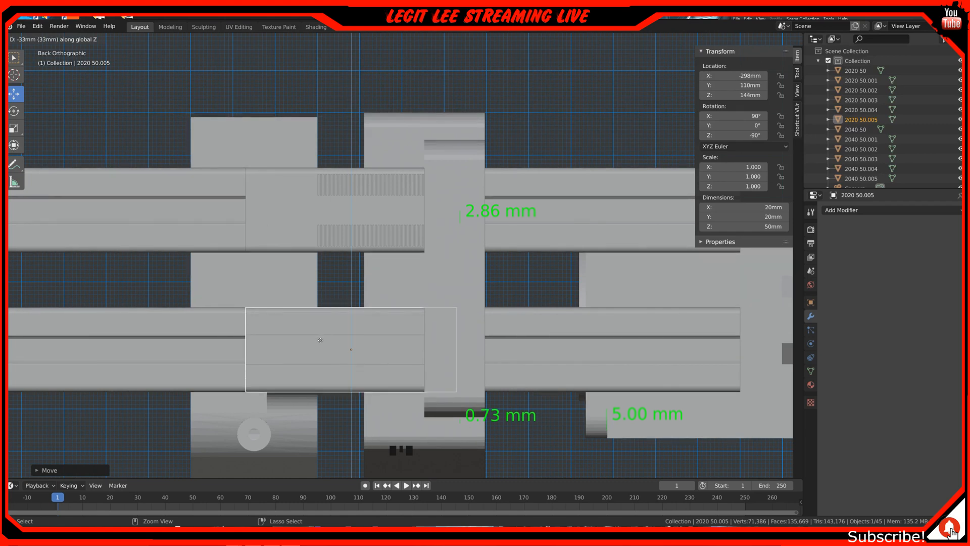
pyautogui.click(321, 340)
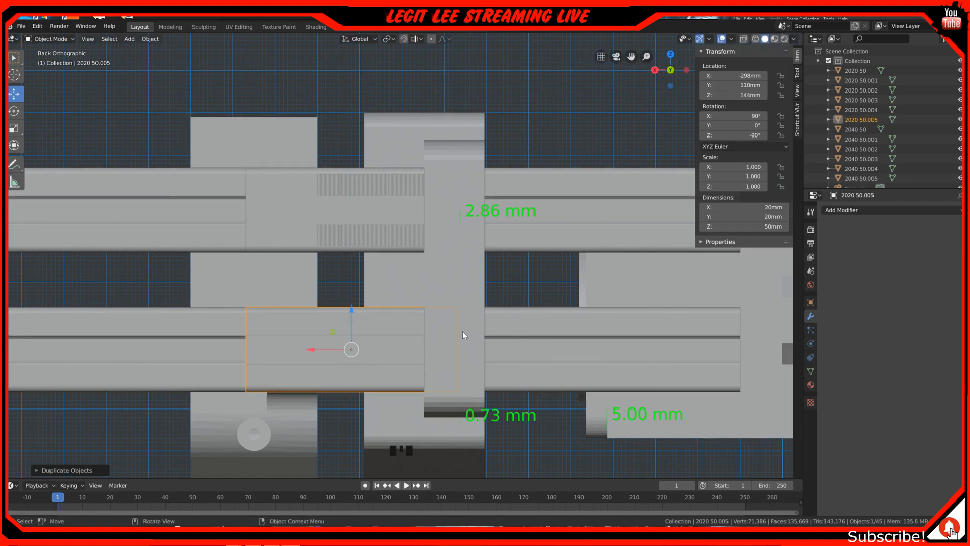
# Add a Boolean modifier set to Difference to end plate Cube.015, with block 2020 50.002 as the cutting object.
pyautogui.click(403, 168)
pyautogui.click(393, 204)
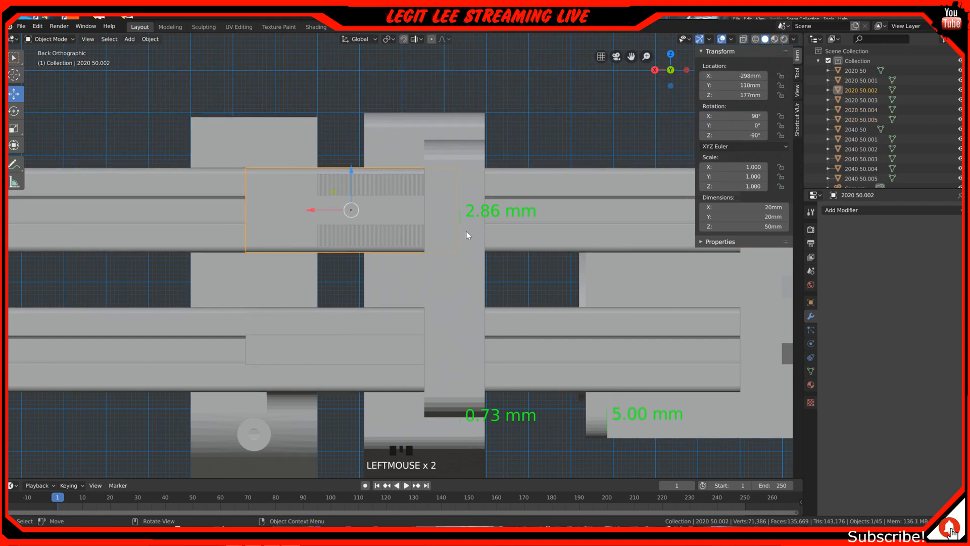
pyautogui.click(479, 150)
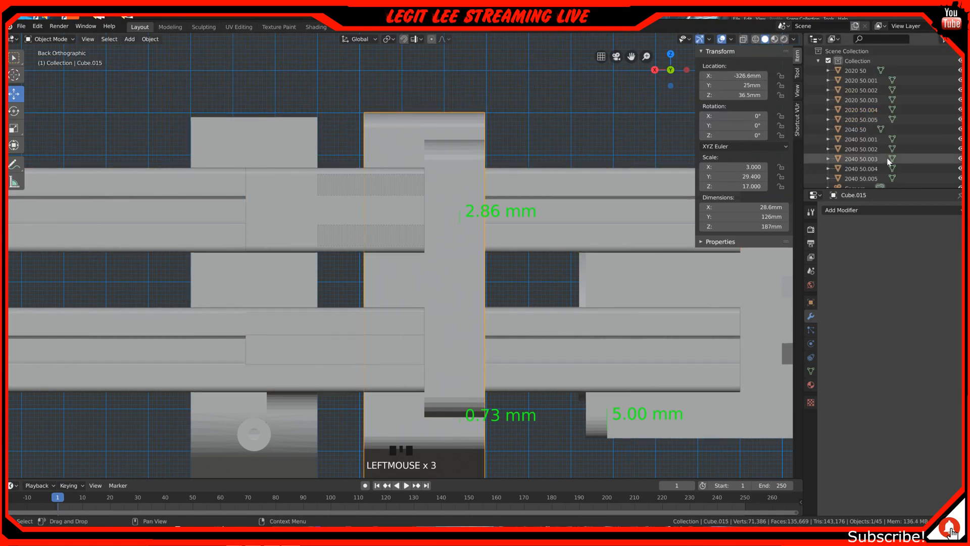
pyautogui.click(862, 210)
pyautogui.click(775, 255)
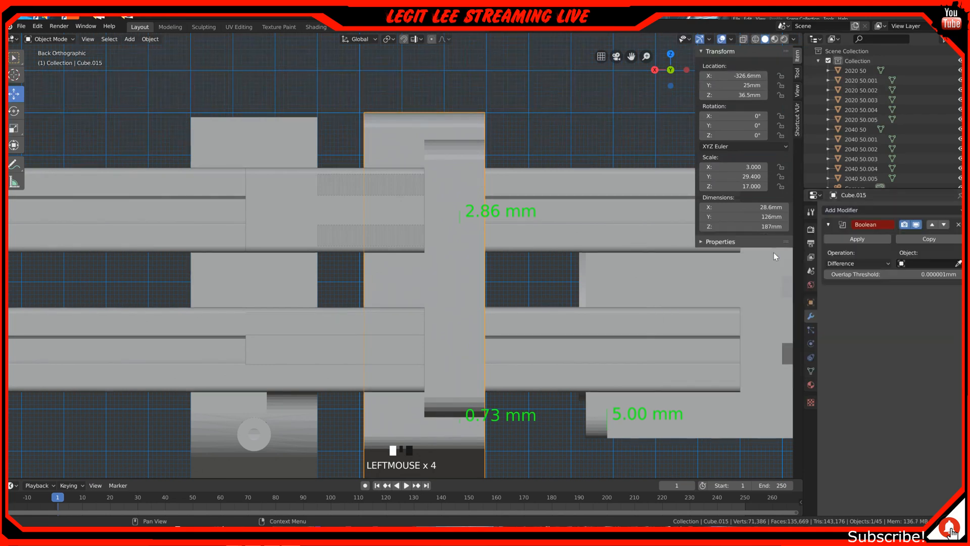
pyautogui.click(958, 265)
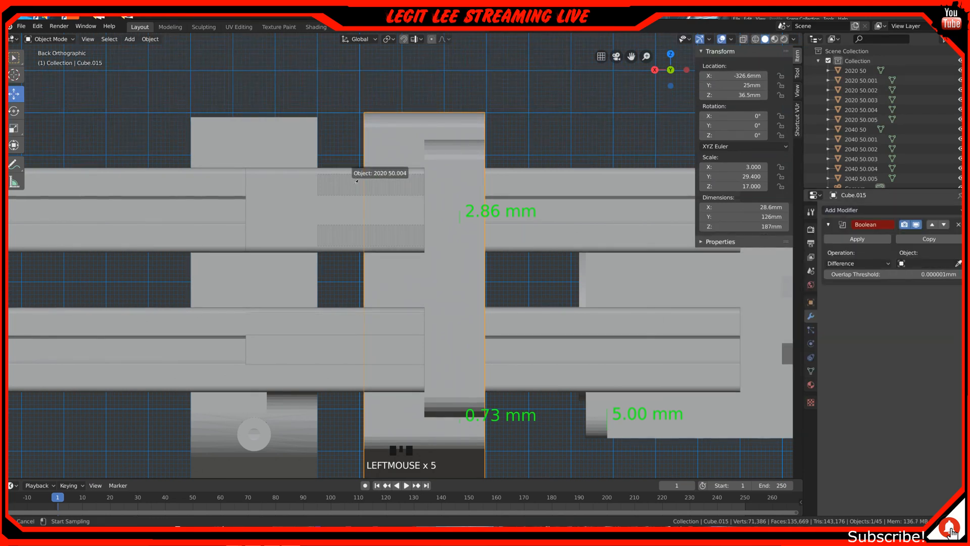
pyautogui.click(390, 205)
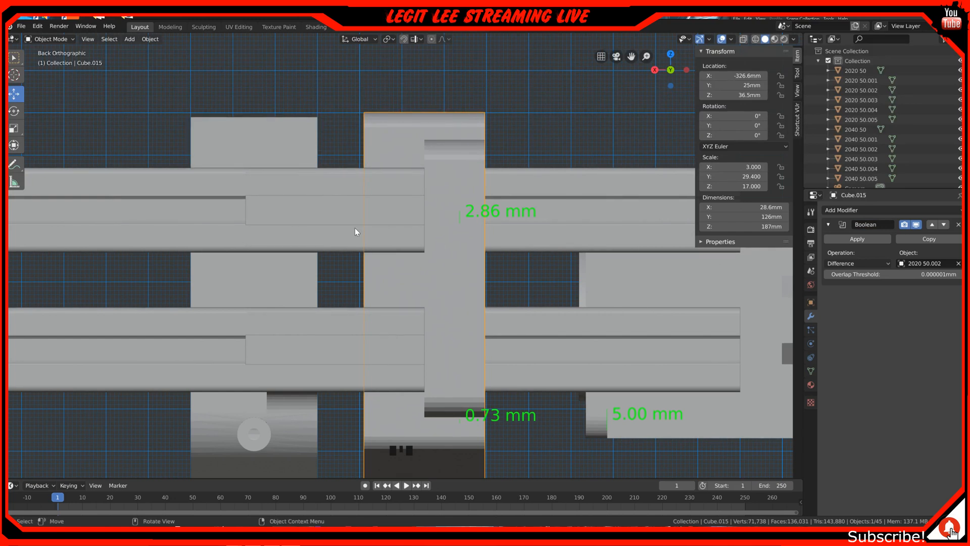
# Apply the end plate's Boolean modifier and delete the 2020 50.002 block.
pyautogui.click(857, 238)
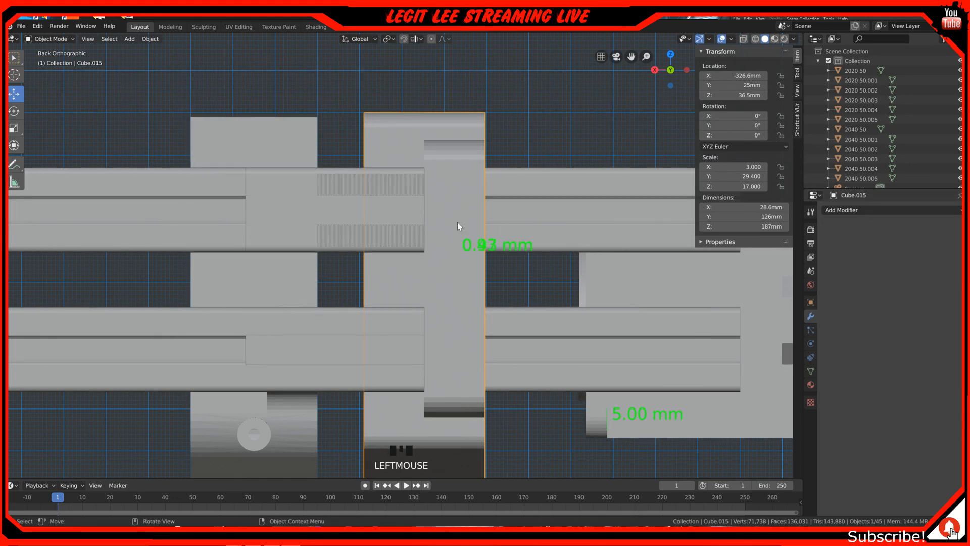
pyautogui.click(320, 204)
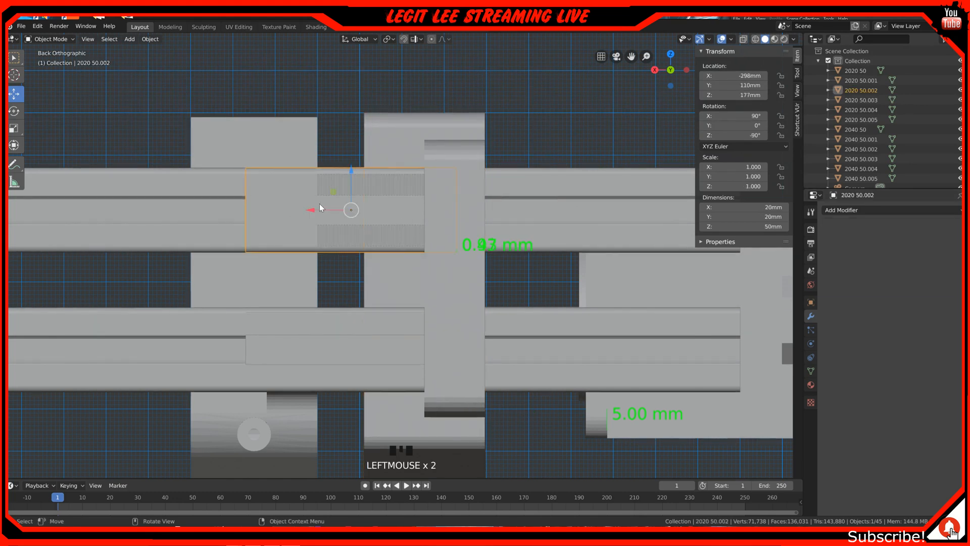
pyautogui.press('x')
pyautogui.click(320, 206)
pyautogui.moveTo(320, 205); pyautogui.dragTo(355, 217, button='middle')
pyautogui.scroll(3, 355, 218)
# Slide the upper extrusion 2020 50.004 to X 120 mm to inspect the end plate's cutout, and undo the move.
pyautogui.click(416, 180)
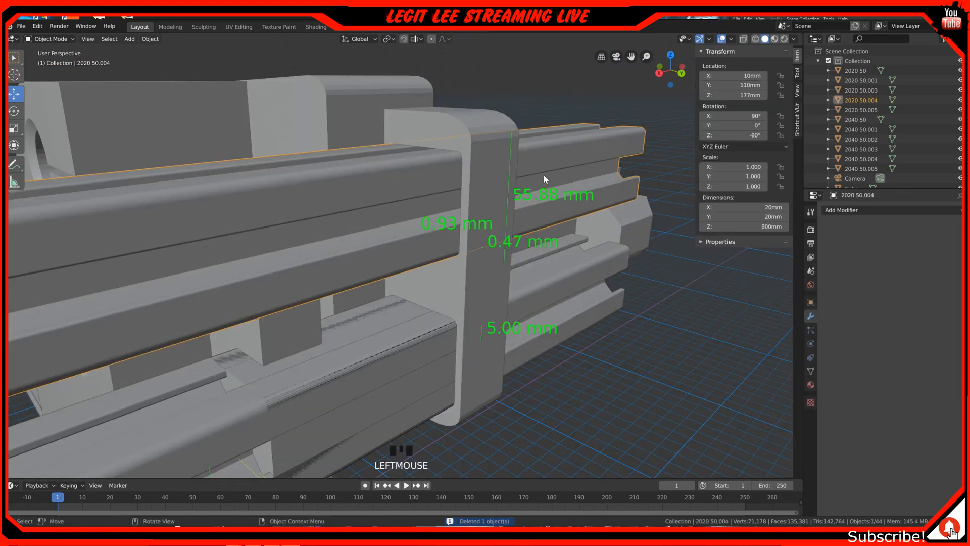
pyautogui.scroll(-12, 544, 176)
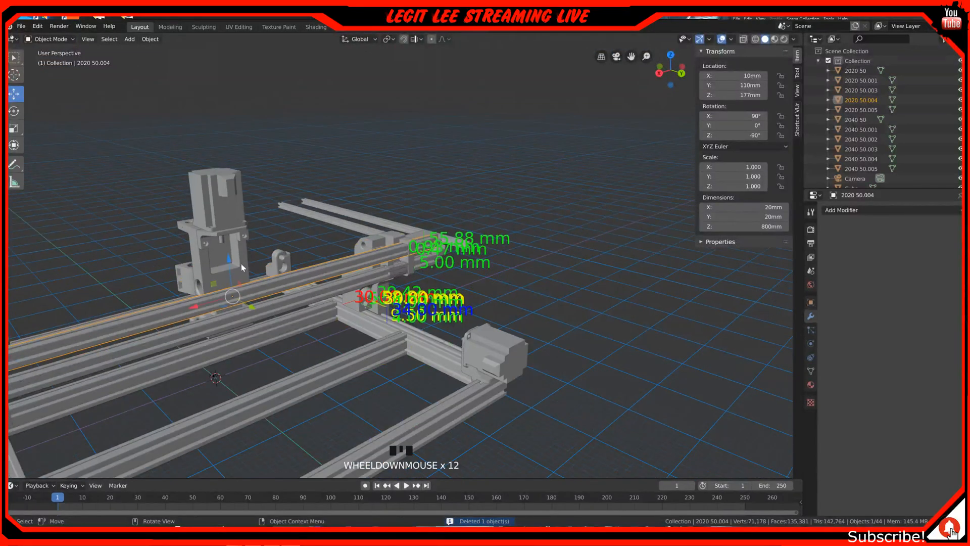
pyautogui.keyDown('ctrl'); pyautogui.moveTo(201, 306); pyautogui.dragTo(395, 250); pyautogui.keyUp('ctrl')
pyautogui.scroll(10, 399, 247)
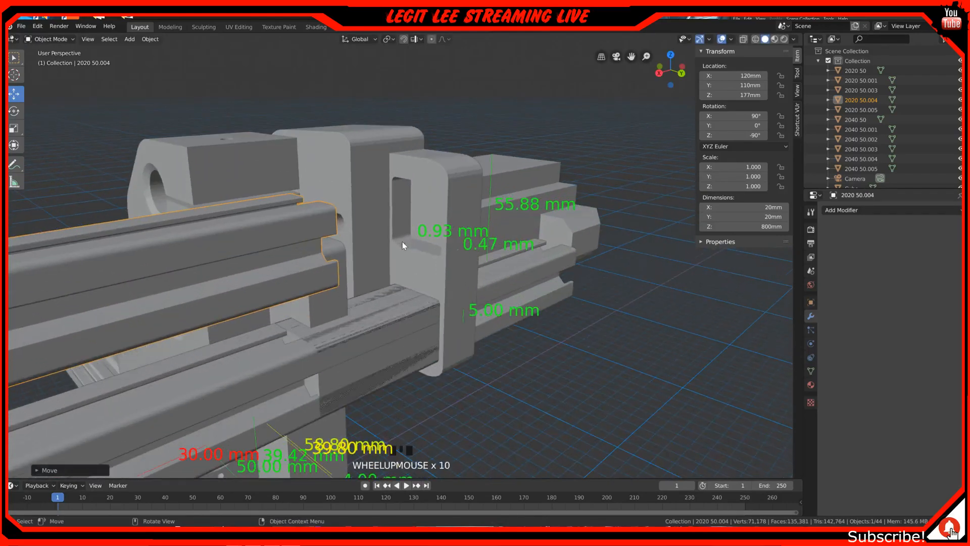
pyautogui.scroll(2, 445, 186)
pyautogui.moveTo(445, 186); pyautogui.dragTo(409, 216, button='middle')
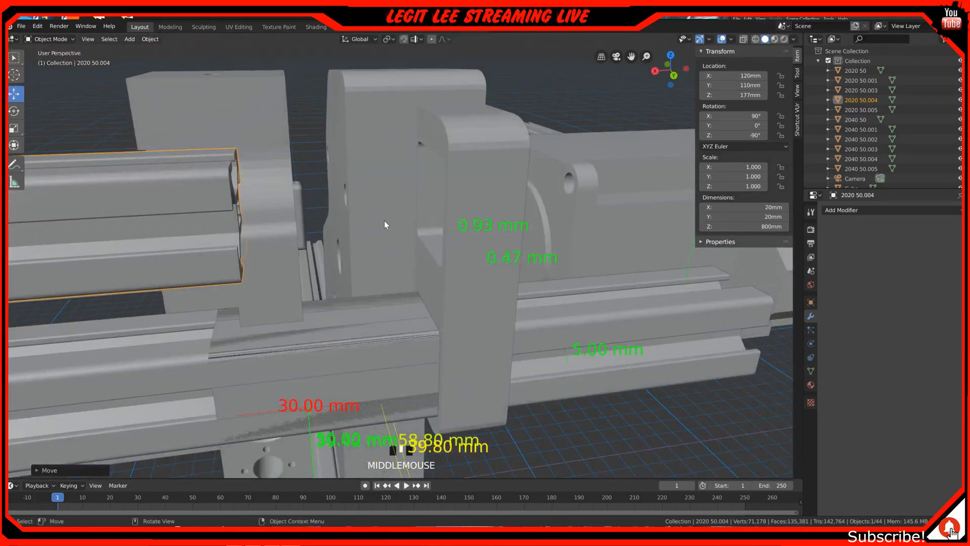
pyautogui.hotkey('ctrl', 'z')
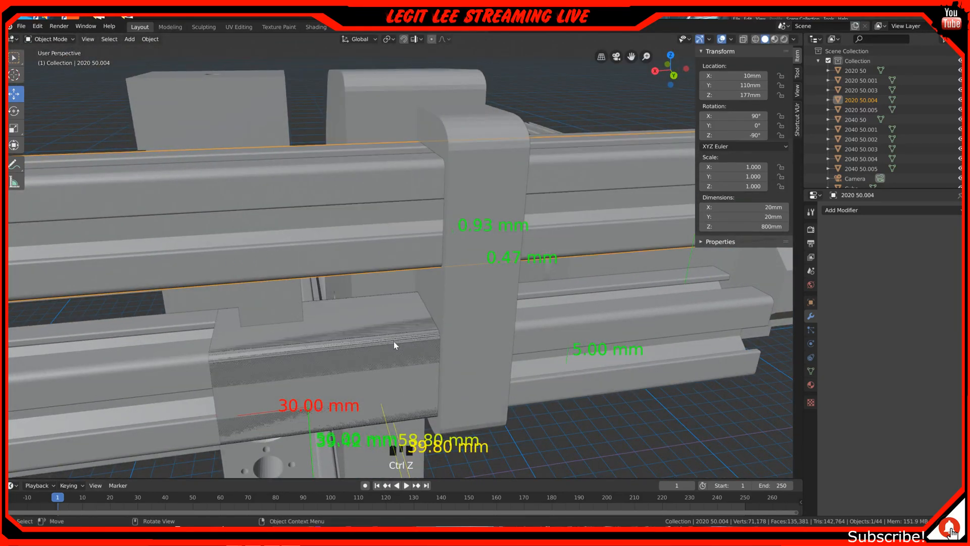
pyautogui.press('ctrl')
pyautogui.press('ctrl+KP_1')
pyautogui.scroll(-1, 459, 317)
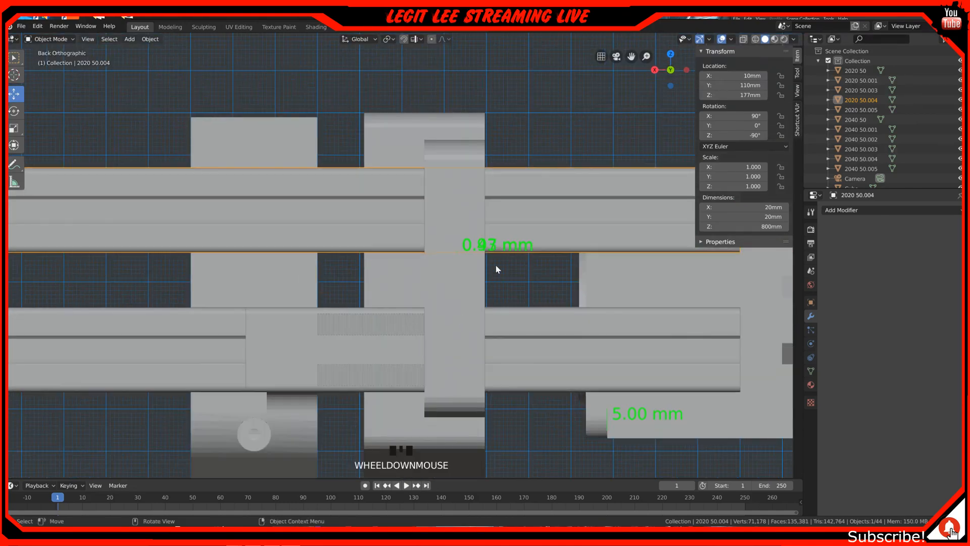
pyautogui.click(895, 210)
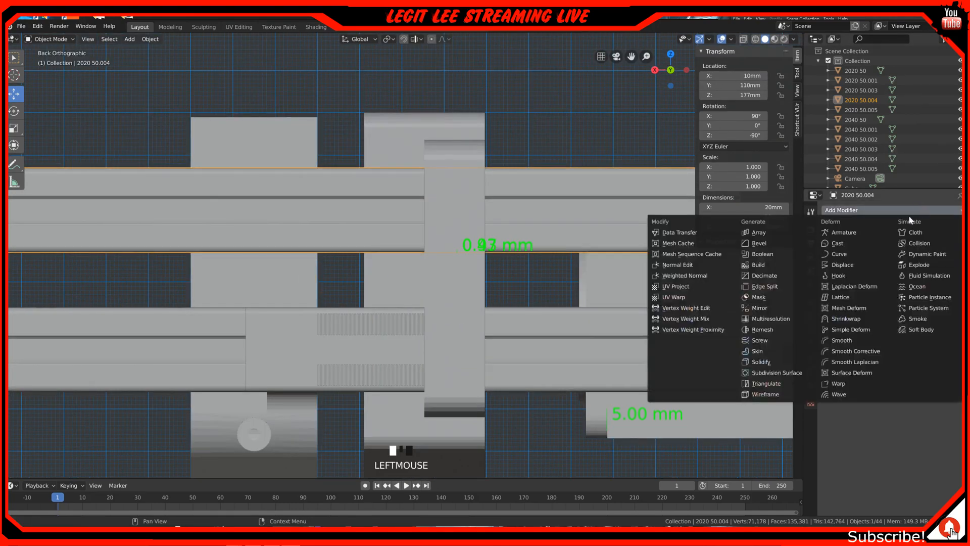
pyautogui.click(784, 254)
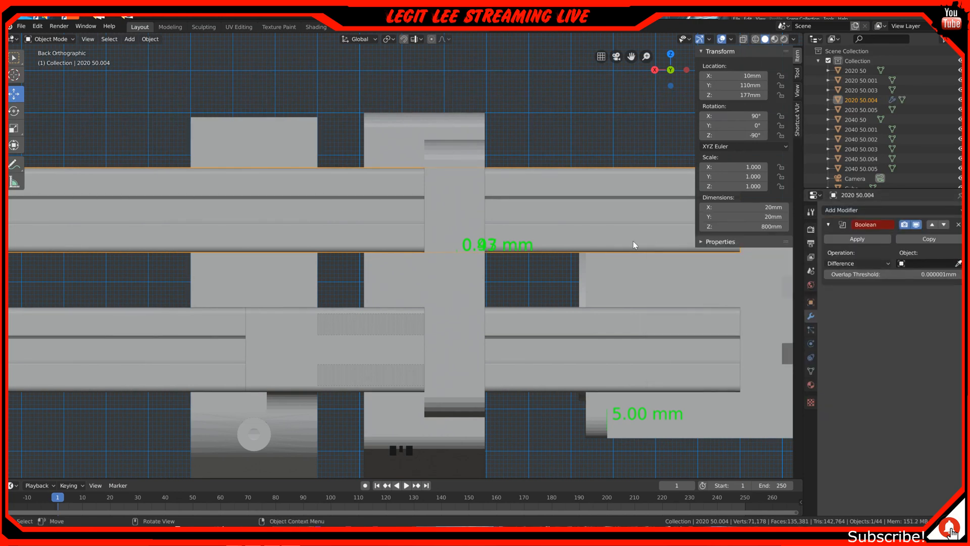
pyautogui.click(959, 224)
# Add a Boolean Difference to end plate Cube.015 using the lower block 2020 50.005, and apply it.
pyautogui.click(463, 164)
pyautogui.click(900, 211)
pyautogui.click(783, 253)
pyautogui.click(959, 262)
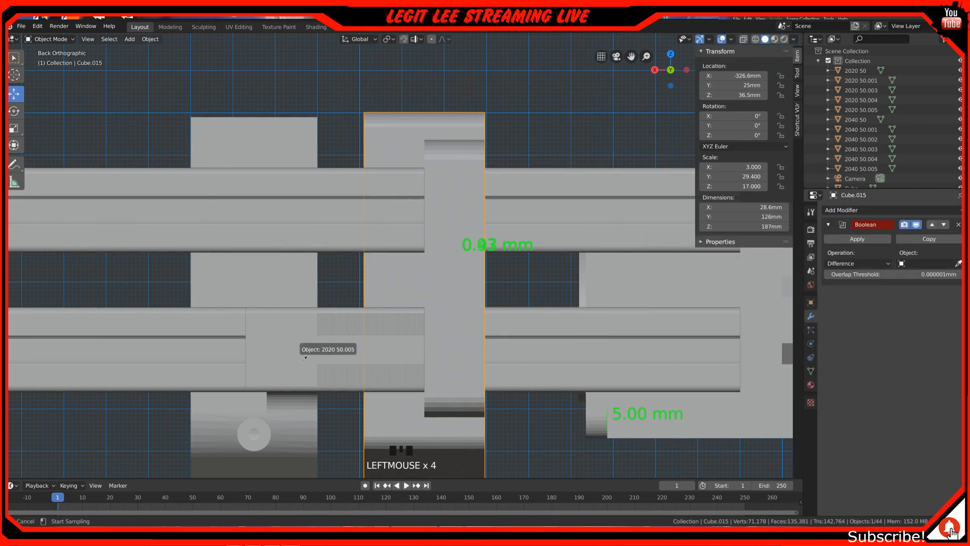
pyautogui.click(320, 348)
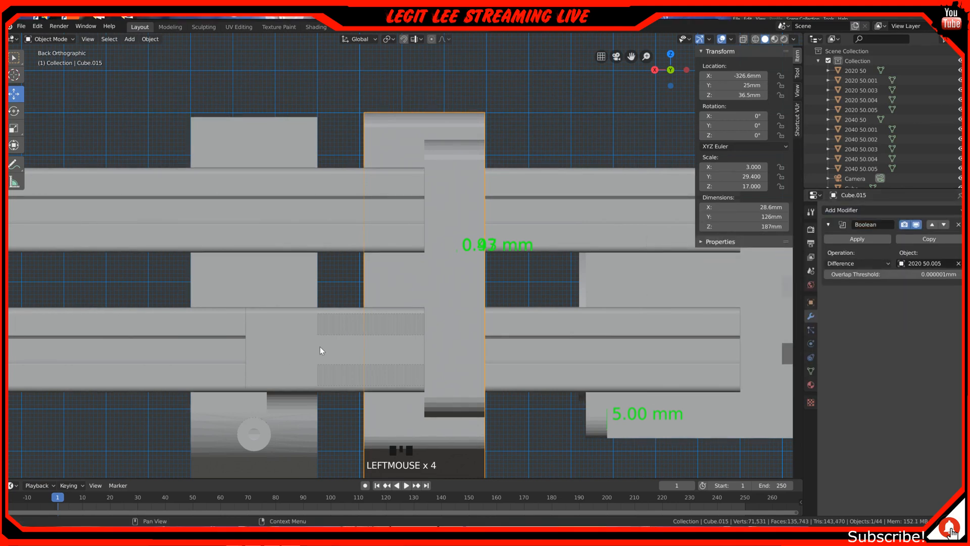
pyautogui.click(857, 238)
# Delete the lower block 2020 50.005.
pyautogui.click(389, 347)
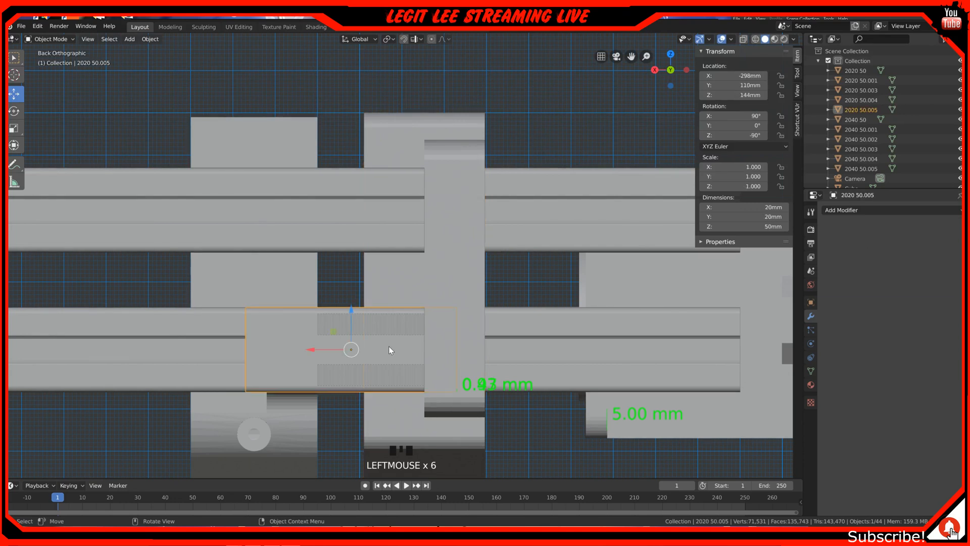
pyautogui.press('x')
pyautogui.click(390, 347)
pyautogui.moveTo(393, 353); pyautogui.dragTo(411, 345, button='middle')
# Slide the lower extrusion 2020 50.003 to X 111 mm to inspect the end plate's cutout, and return it to X 10 mm.
pyautogui.click(411, 346)
pyautogui.scroll(-10, 407, 351)
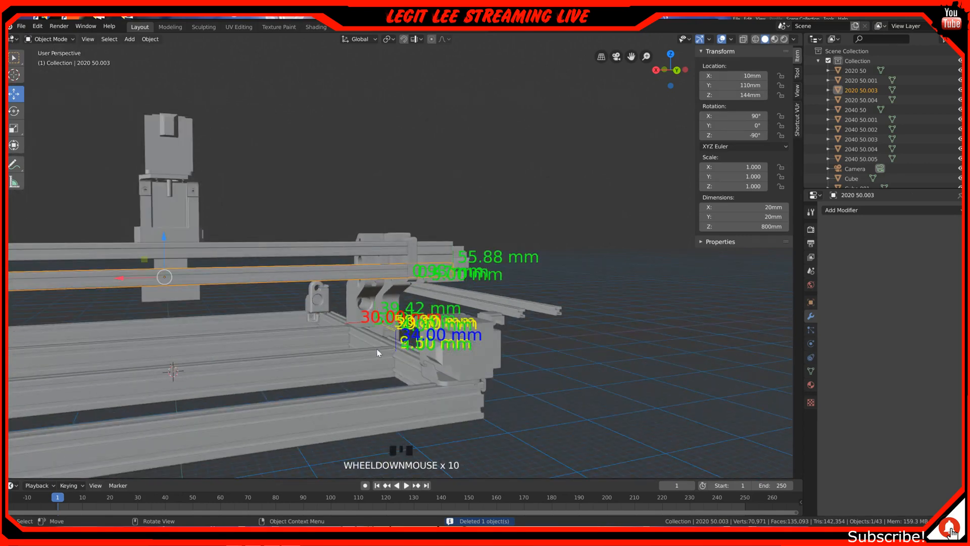
pyautogui.keyDown('ctrl'); pyautogui.moveTo(129, 285); pyautogui.dragTo(190, 281); pyautogui.keyUp('ctrl')
pyautogui.scroll(5, 326, 262)
pyautogui.scroll(3, 328, 263)
pyautogui.moveTo(331, 263); pyautogui.dragTo(355, 312, button='middle')
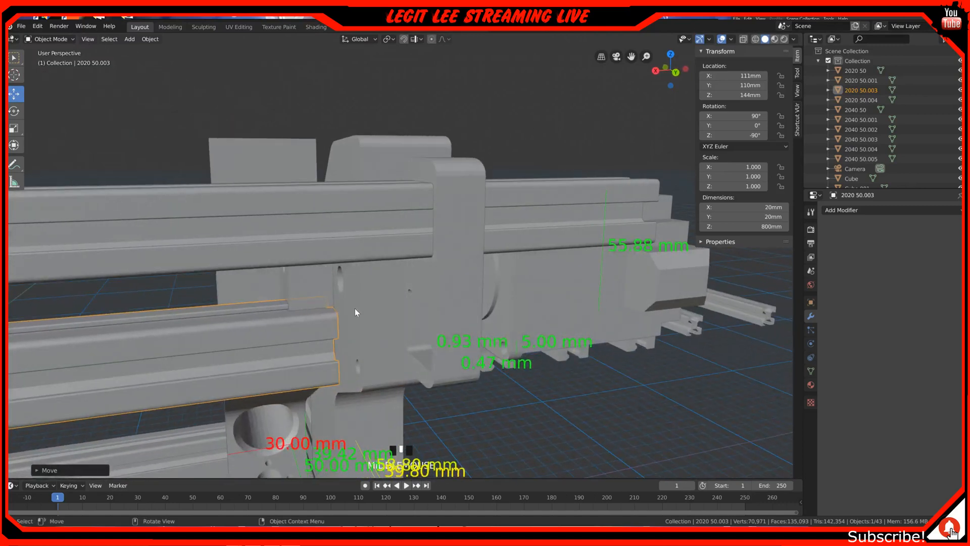
pyautogui.click(301, 336)
pyautogui.moveTo(301, 332); pyautogui.dragTo(490, 321)
pyautogui.moveTo(490, 321); pyautogui.dragTo(419, 317, button='middle')
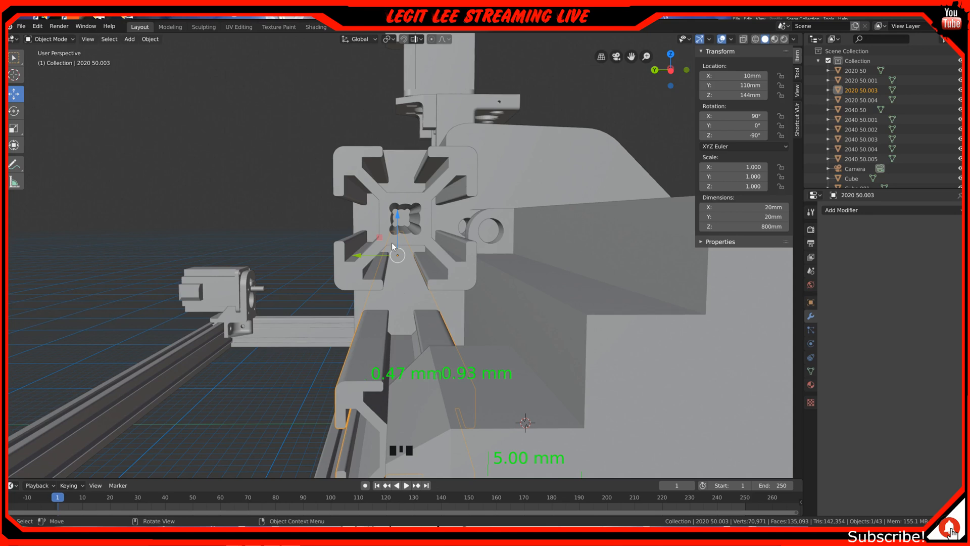
# Switch the viewport to material preview shading and examine the gantry end plates and frame from several angles.
pyautogui.moveTo(400, 229)
pyautogui.mouseDown(button='middle')
pyautogui.moveTo(493, 223)
pyautogui.moveTo(385, 221)
pyautogui.mouseUp(button='middle')
pyautogui.scroll(-5, 362, 223)
pyautogui.moveTo(447, 308); pyautogui.dragTo(447, 412, button='middle')
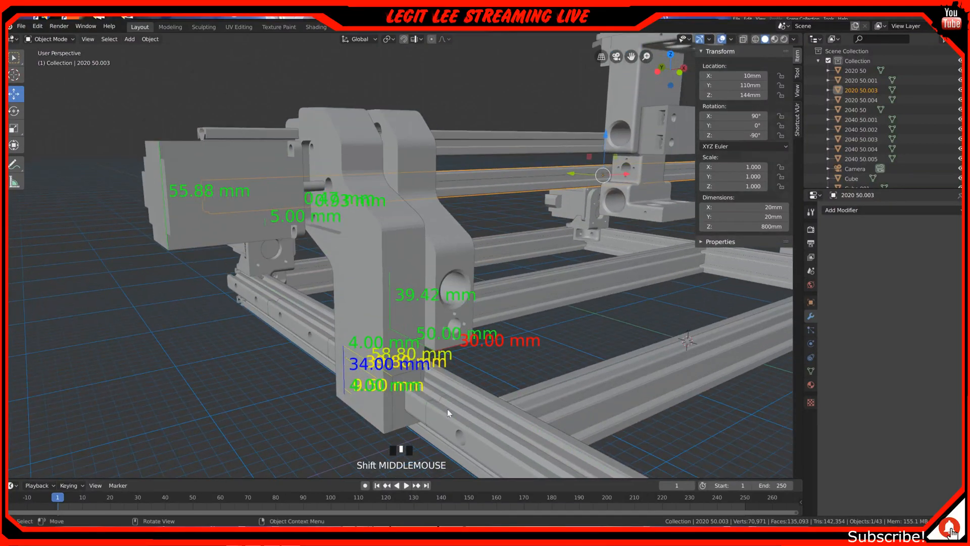
pyautogui.click(775, 40)
pyautogui.moveTo(341, 286); pyautogui.dragTo(337, 343, button='middle')
pyautogui.moveTo(530, 403); pyautogui.dragTo(447, 411, button='middle')
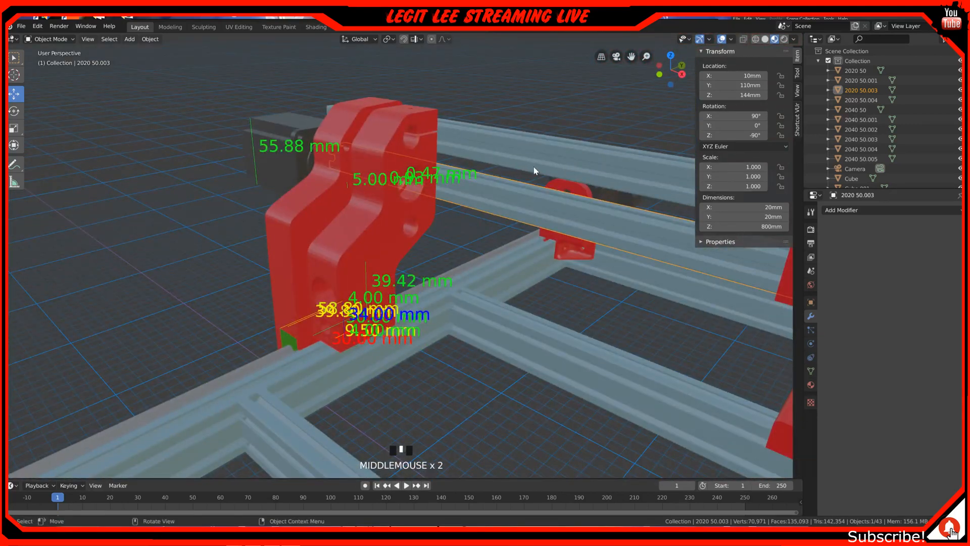
pyautogui.moveTo(493, 207); pyautogui.dragTo(550, 189, button='middle')
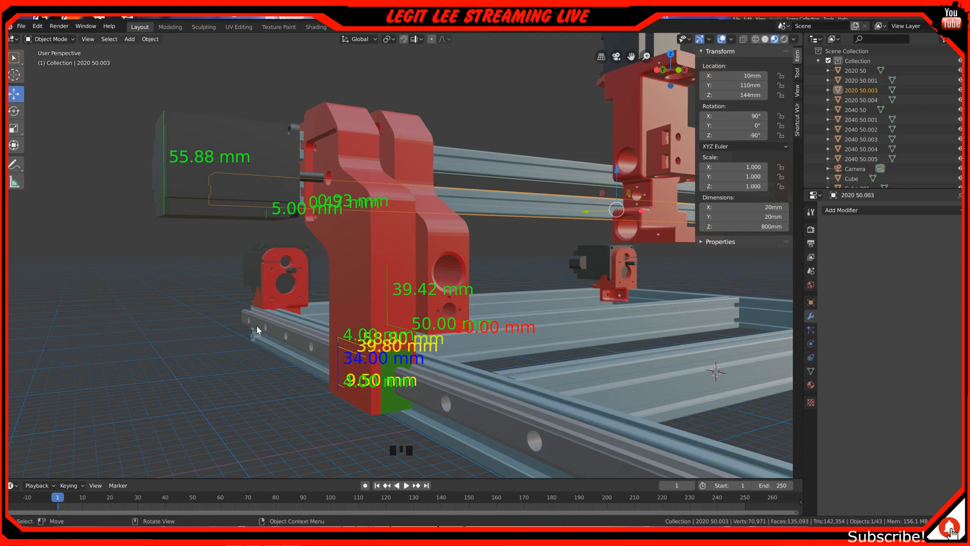
# Undo the block deletions and both applied Booleans, back to the end plate's unapplied Boolean with 2020 50.002.
pyautogui.press('ctrl+KP_1')
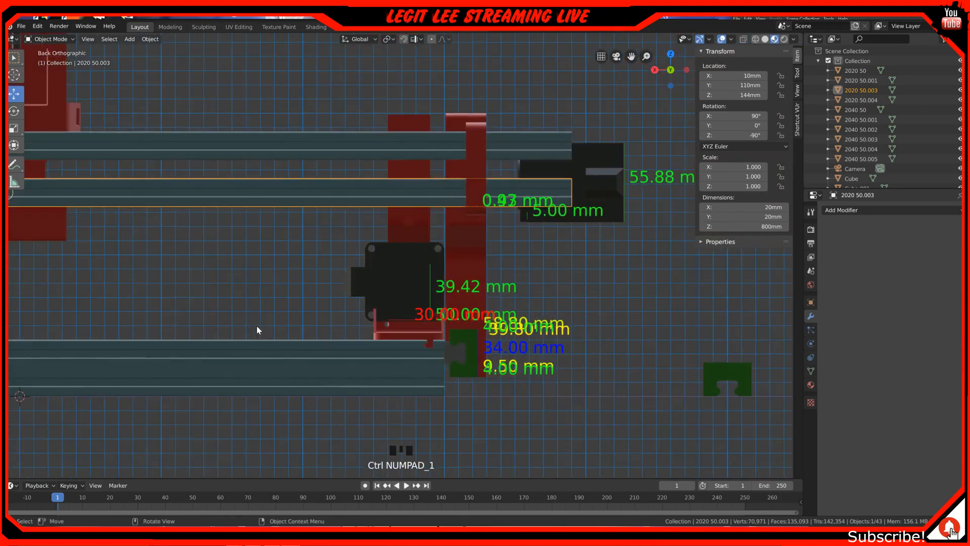
pyautogui.hotkey('ctrl', 'z')
pyautogui.hotkey('ctrl', 'z')
pyautogui.hotkey('ctrl', 'z')
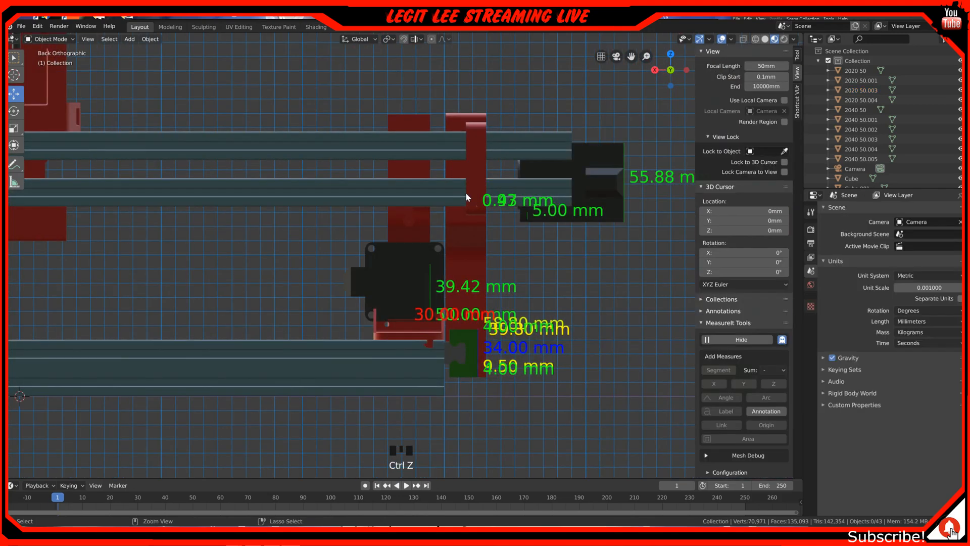
pyautogui.hotkey('ctrl', 'z')
pyautogui.hotkey('ctrl', 'z')
pyautogui.hotkey('ctrl', 'z')
pyautogui.hotkey('ctrl', 'z')
pyautogui.hotkey('ctrl', 'z')
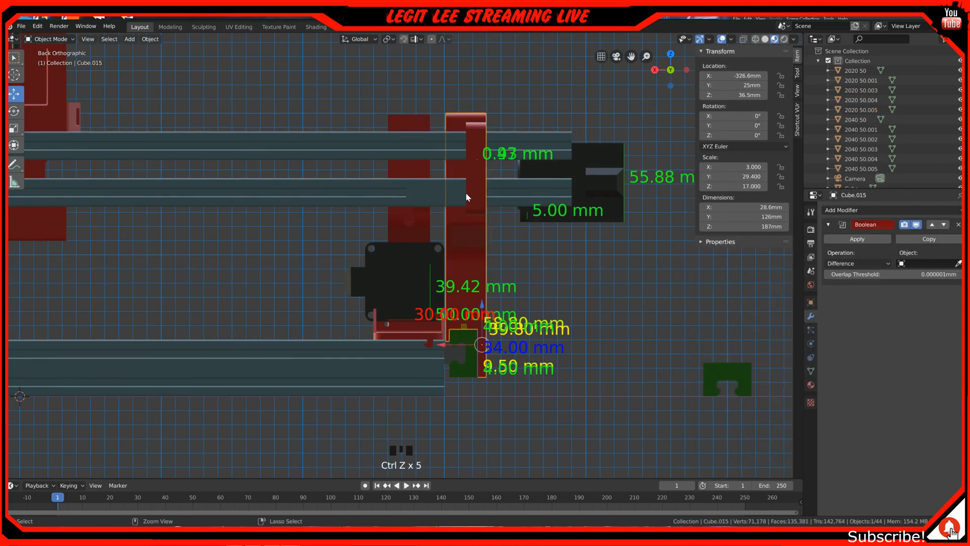
pyautogui.hotkey('ctrl', 'z')
pyautogui.hotkey('ctrl', 'z')
pyautogui.hotkey('ctrl', 'z')
pyautogui.hotkey('ctrl', 'z')
pyautogui.hotkey('ctrl', 'z')
pyautogui.hotkey('ctrl', 'z')
pyautogui.hotkey('ctrl', 'z')
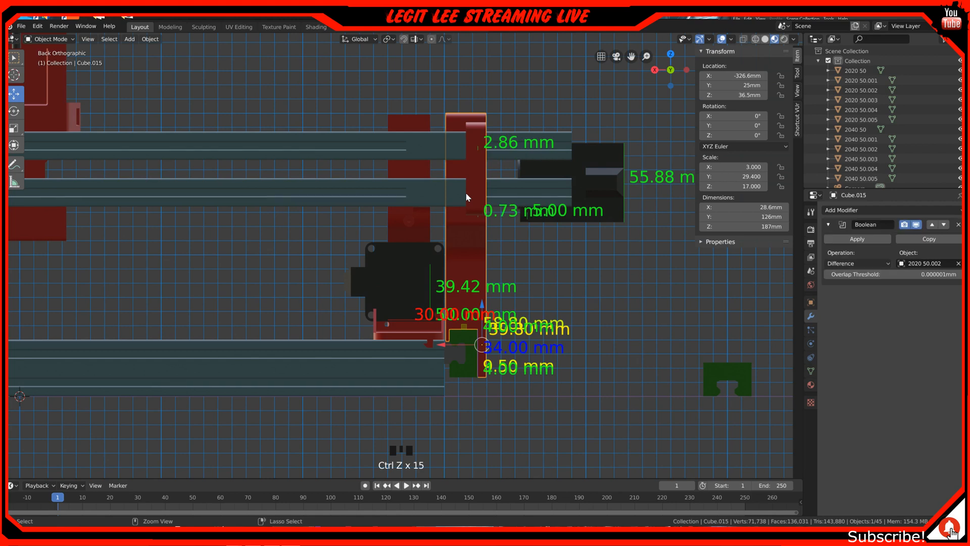
# Undo the end plate's Boolean cutter assignment and the addition of its Boolean modifier.
pyautogui.scroll(3, 465, 192)
pyautogui.keyDown('shift'); pyautogui.moveTo(465, 192); pyautogui.dragTo(387, 395, button='middle'); pyautogui.keyUp('shift')
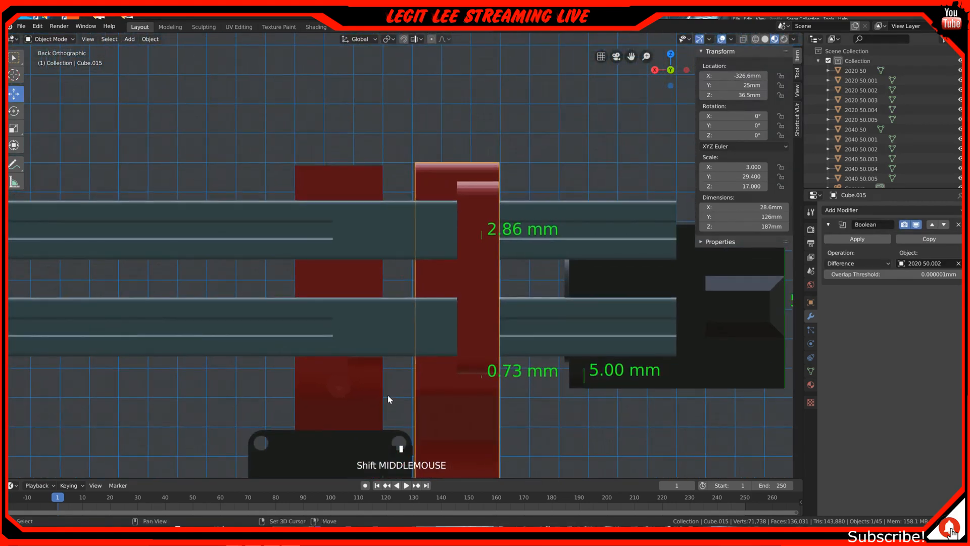
pyautogui.hotkey('ctrl', 'z')
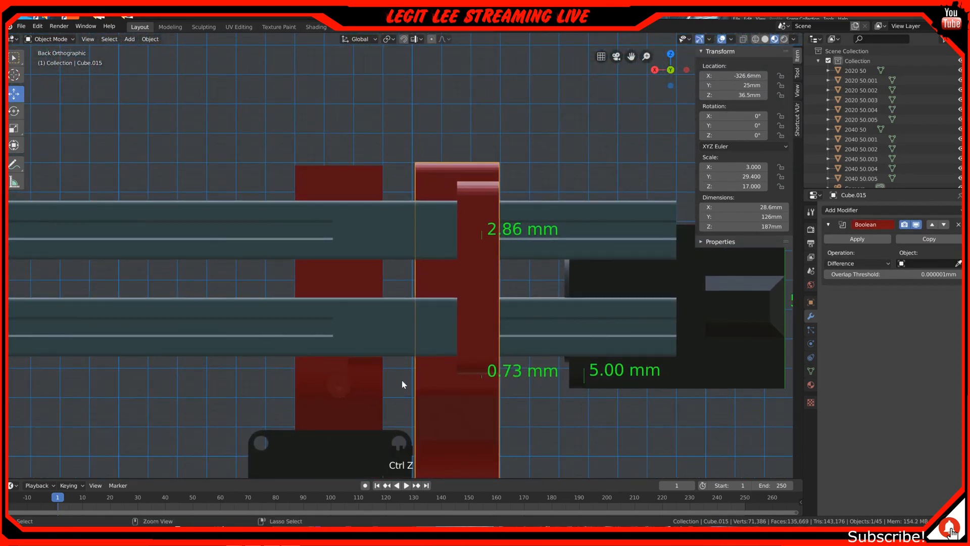
pyautogui.hotkey('ctrl', 'z')
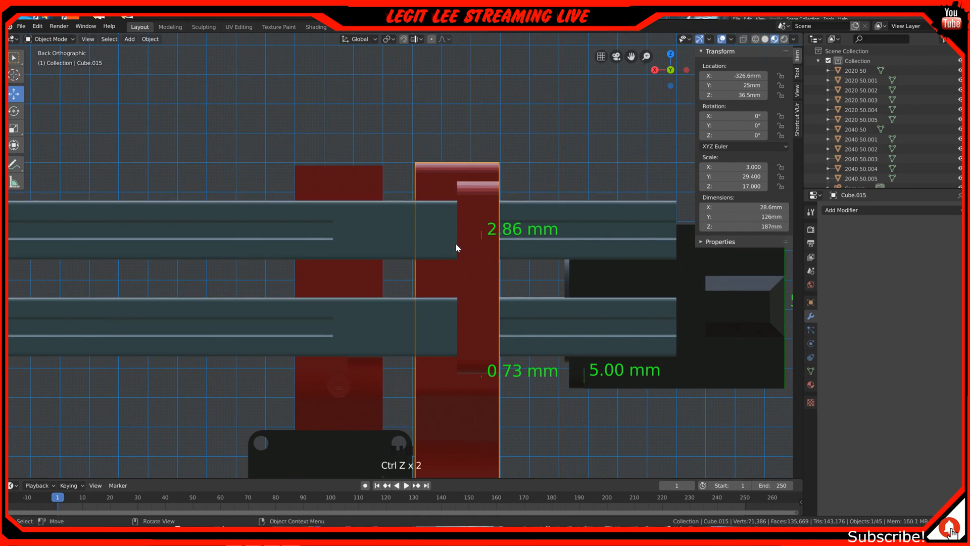
# Slide block 2020 50.002 along X away from the end plate, and move extrusion 2020 50.004 to X 130 mm to inspect the plate.
pyautogui.click(374, 233)
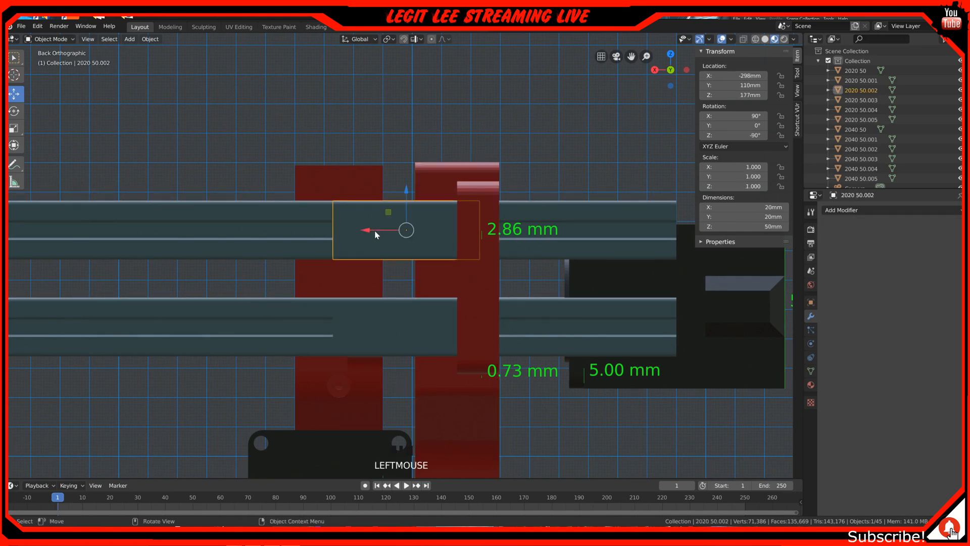
pyautogui.keyDown('ctrl'); pyautogui.moveTo(368, 231); pyautogui.dragTo(221, 231); pyautogui.keyUp('ctrl')
pyautogui.click(360, 231)
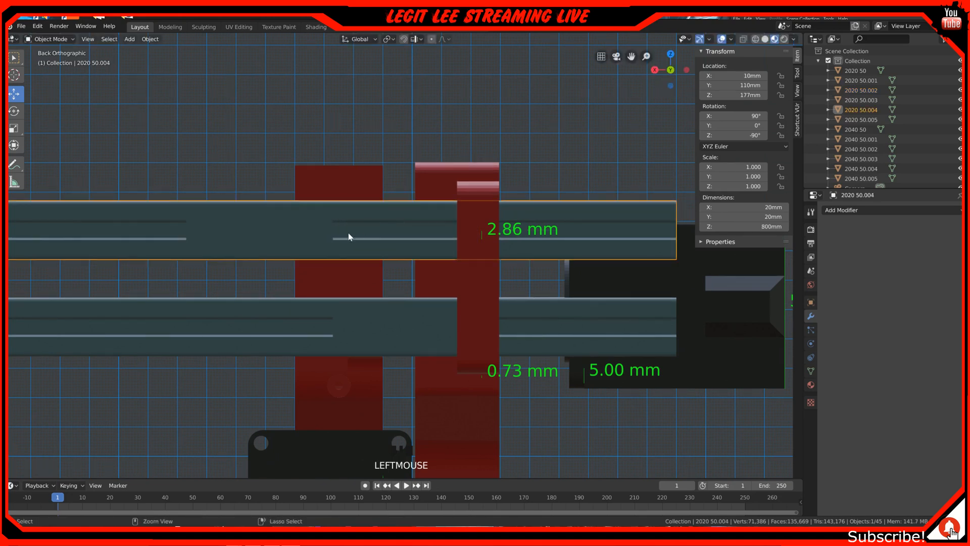
pyautogui.scroll(-6, 204, 273)
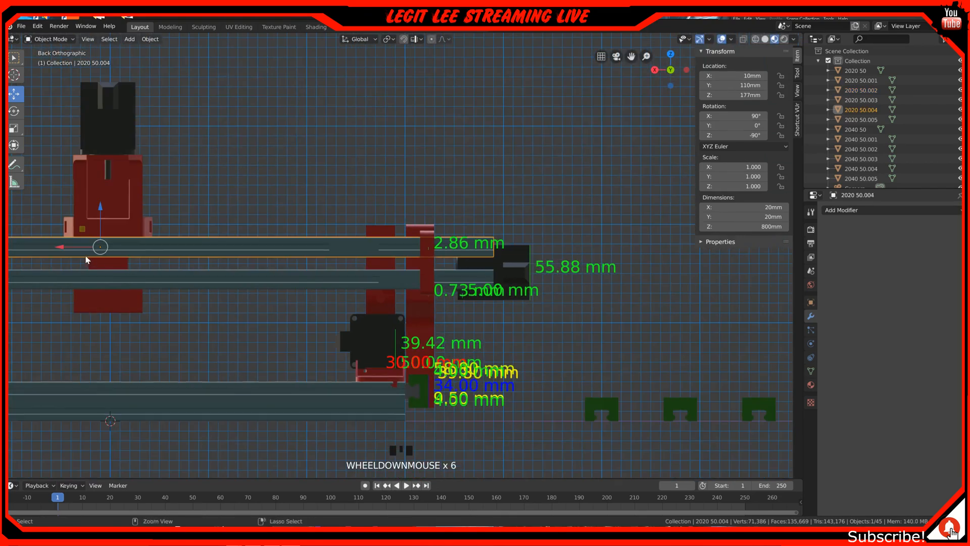
pyautogui.keyDown('ctrl'); pyautogui.moveTo(78, 244); pyautogui.dragTo(763, 274); pyautogui.keyUp('ctrl')
pyautogui.scroll(3, 284, 277)
pyautogui.moveTo(283, 277); pyautogui.dragTo(321, 284, button='middle')
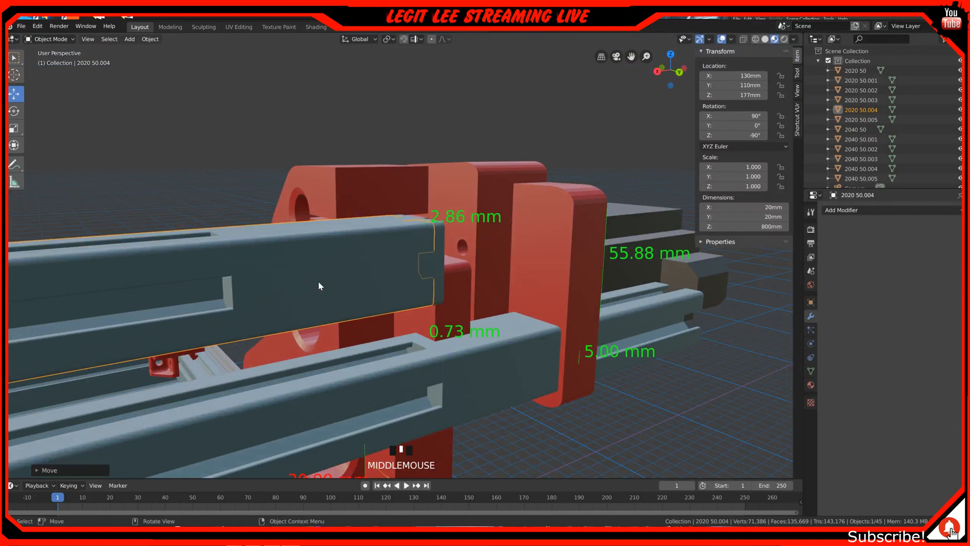
# Undo the moves of extrusion 2020 50.004 and block 2020 50.002.
pyautogui.hotkey('ctrl', 'z')
pyautogui.hotkey('ctrl', 'z')
pyautogui.hotkey('ctrl', 'z')
pyautogui.hotkey('ctrl', 'z')
# Duplicate the five segments of the linear rail on the lower side frame and offset the copy 310 mm along X.
pyautogui.moveTo(577, 295); pyautogui.dragTo(460, 247, button='middle')
pyautogui.scroll(-5, 445, 295)
pyautogui.scroll(-2, 422, 404)
pyautogui.moveTo(422, 404); pyautogui.dragTo(454, 404, button='middle')
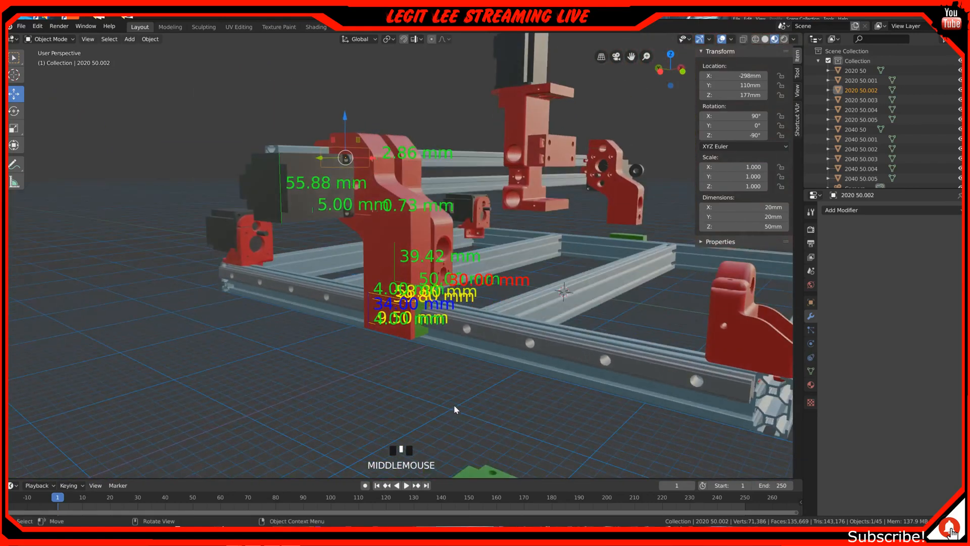
pyautogui.click(686, 371)
pyautogui.keyDown('shift'); pyautogui.click(542, 349); pyautogui.keyUp('shift')
pyautogui.keyDown('shift'); pyautogui.click(346, 303); pyautogui.keyUp('shift')
pyautogui.keyDown('shift'); pyautogui.click(305, 294); pyautogui.keyUp('shift')
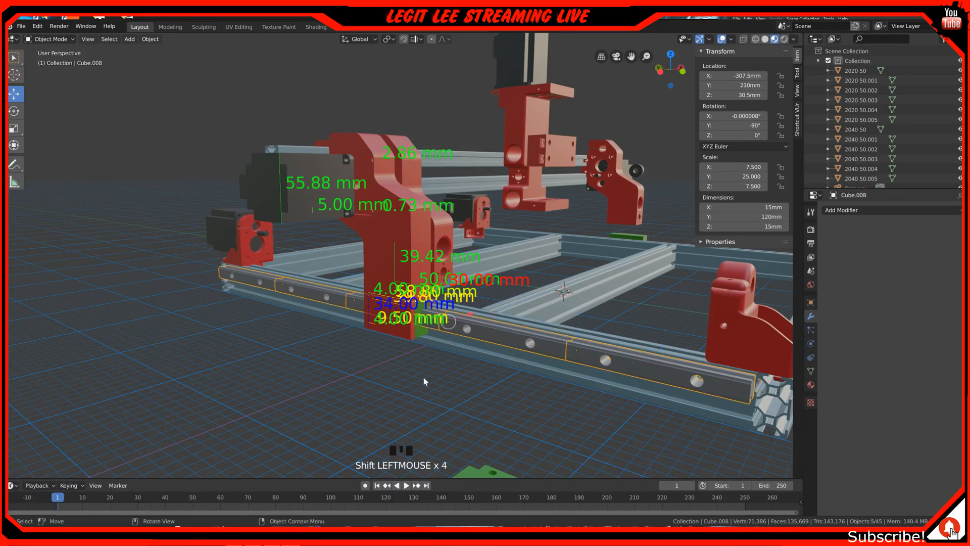
pyautogui.press('KP_1')
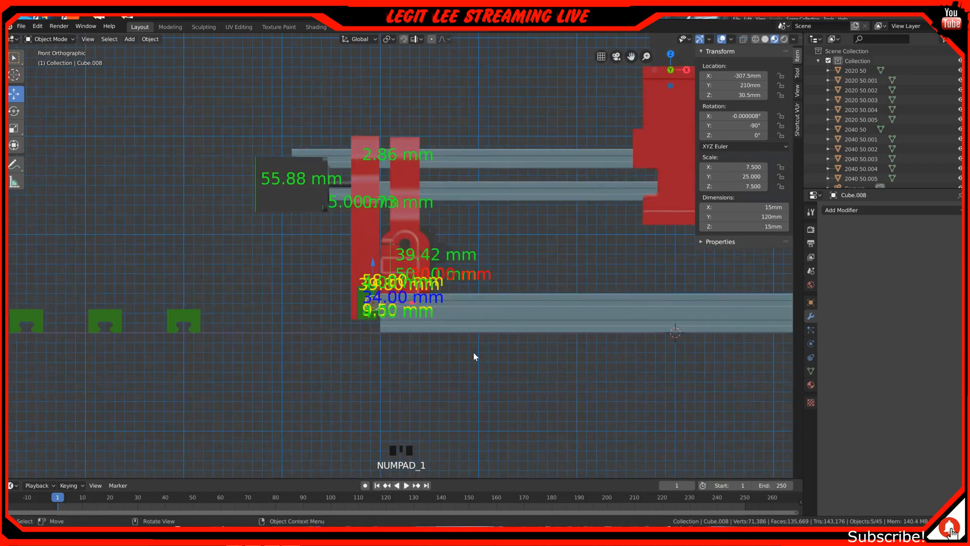
pyautogui.hotkey('shift', 'd')
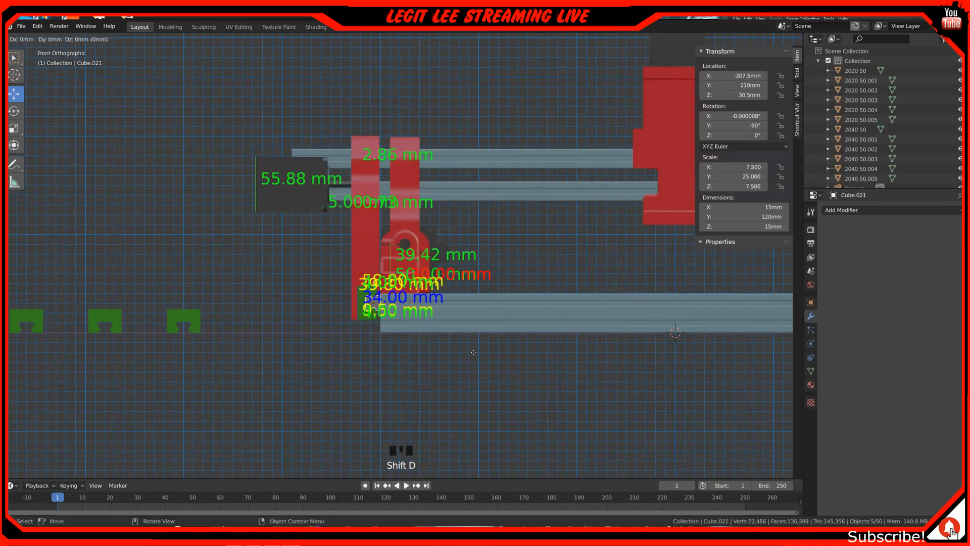
pyautogui.press('x')
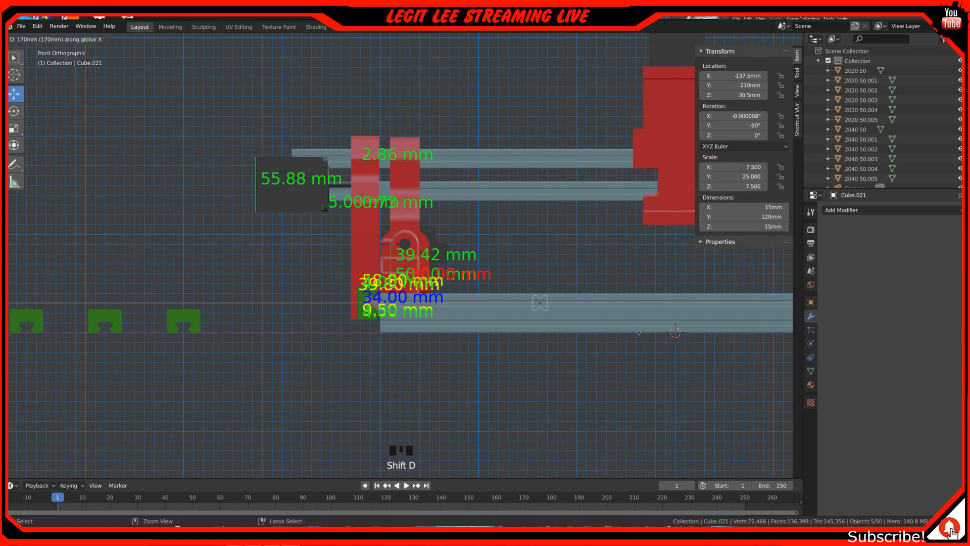
pyautogui.click(778, 327)
# Rotate the duplicated rail segments 90° in the top view so that they run across the frame.
pyautogui.keyDown('shift'); pyautogui.moveTo(701, 322); pyautogui.dragTo(608, 353, button='middle'); pyautogui.keyUp('shift')
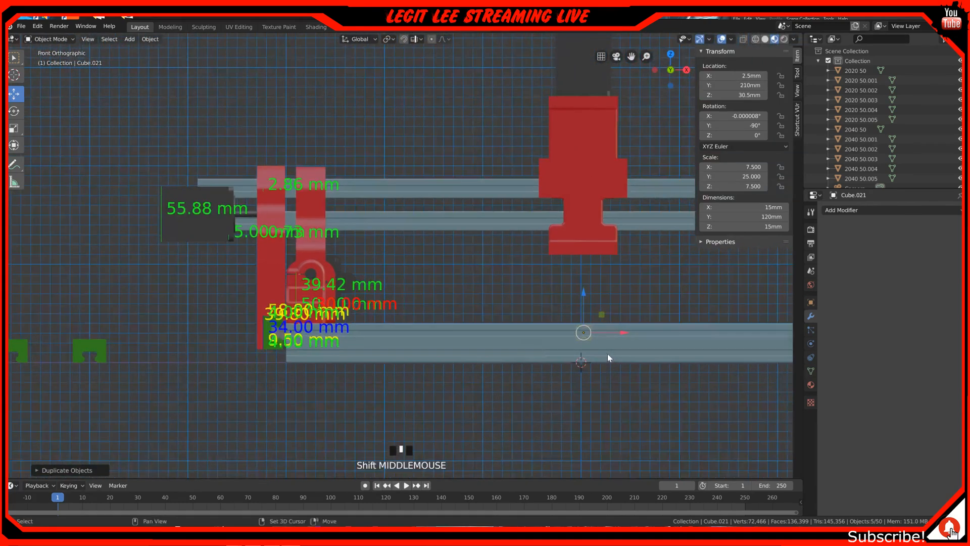
pyautogui.scroll(-1, 607, 354)
pyautogui.press('KP_7')
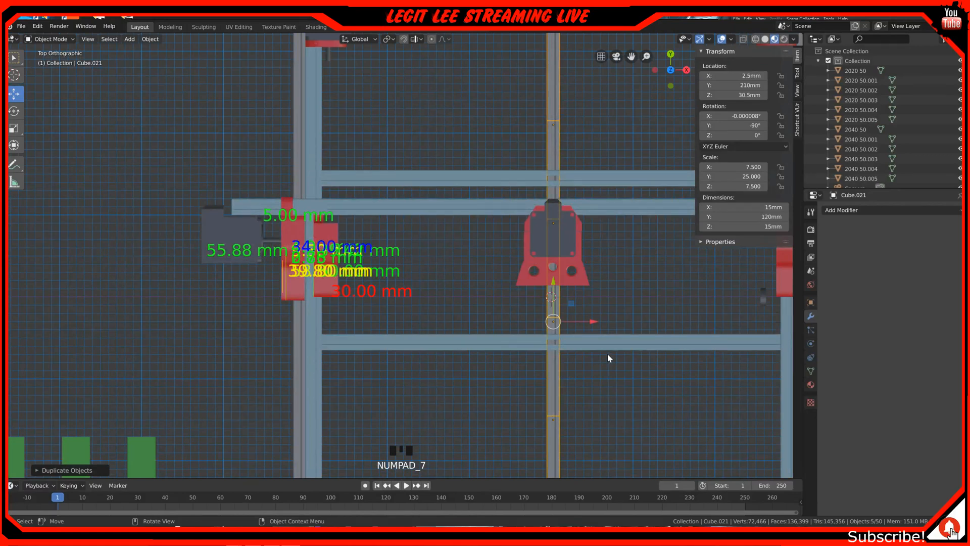
pyautogui.press('r')
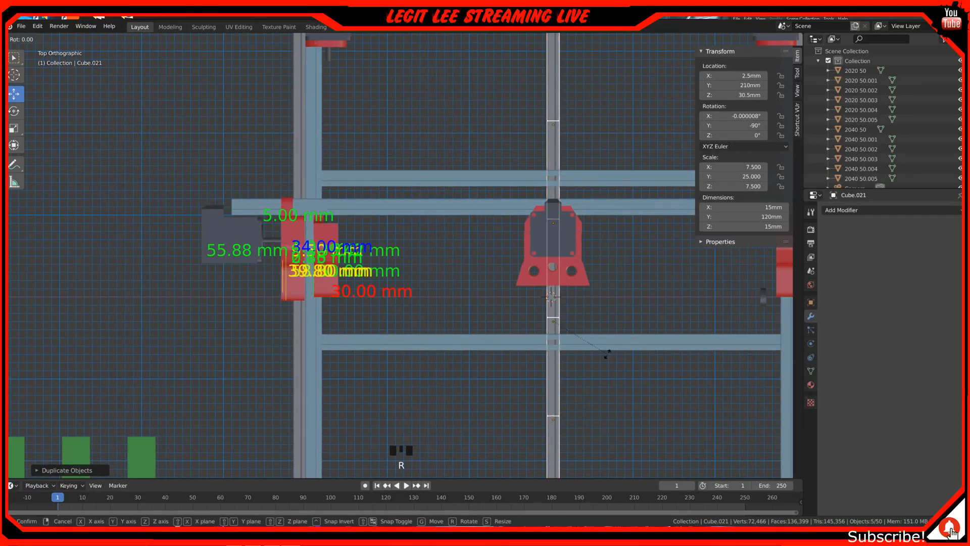
pyautogui.write('90')
pyautogui.press('Return')
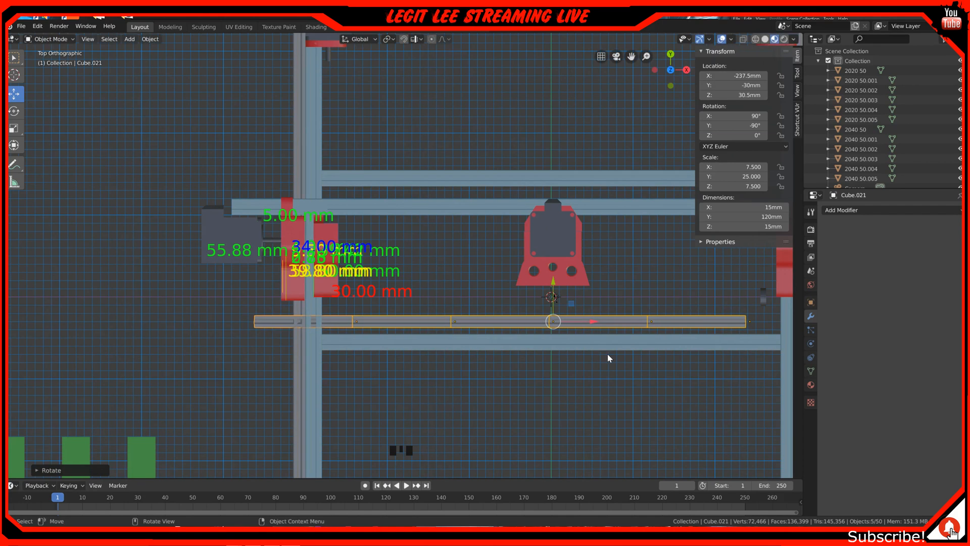
# Move the rotated rail up to the upper gantry extrusion, bringing its active segment to X -177.5, Y 90 and Z 180.5 mm.
pyautogui.keyDown('ctrl'); pyautogui.moveTo(594, 321); pyautogui.dragTo(638, 315); pyautogui.keyUp('ctrl')
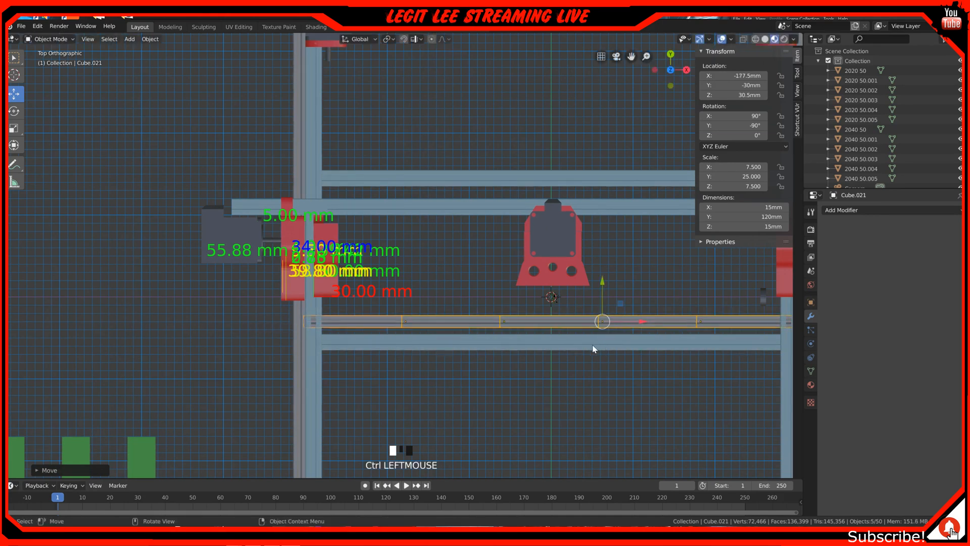
pyautogui.keyDown('ctrl'); pyautogui.moveTo(601, 283); pyautogui.dragTo(593, 186); pyautogui.keyUp('ctrl')
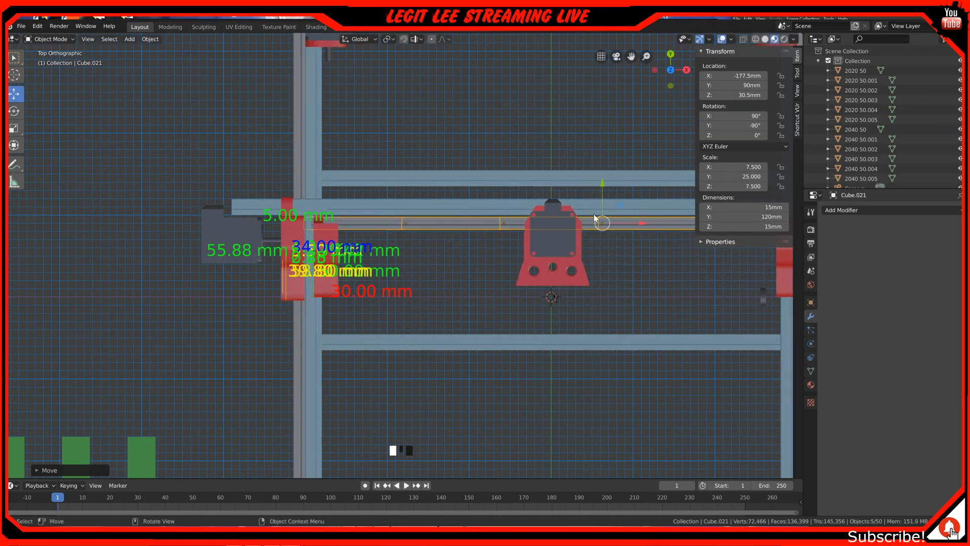
pyautogui.press('KP_1')
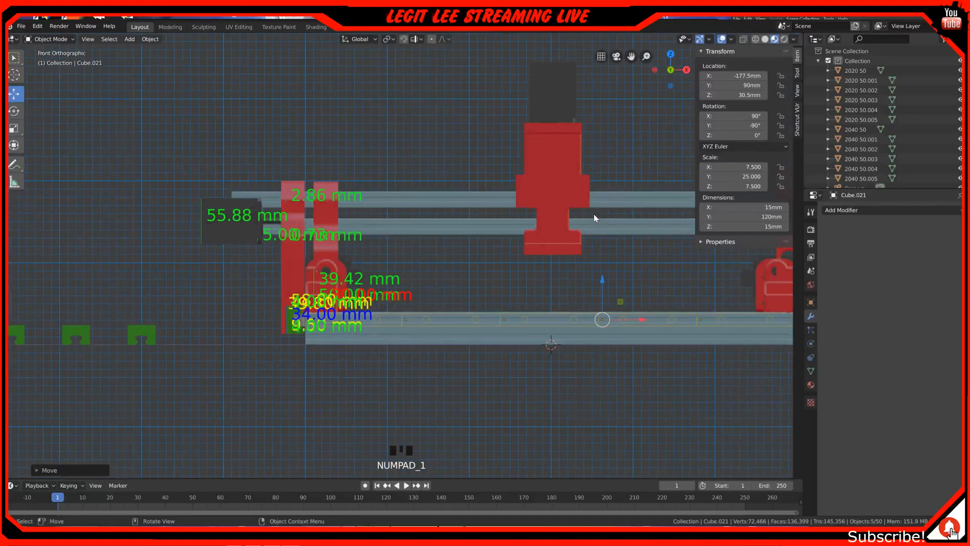
pyautogui.keyDown('ctrl'); pyautogui.moveTo(603, 281); pyautogui.dragTo(609, 163); pyautogui.keyUp('ctrl')
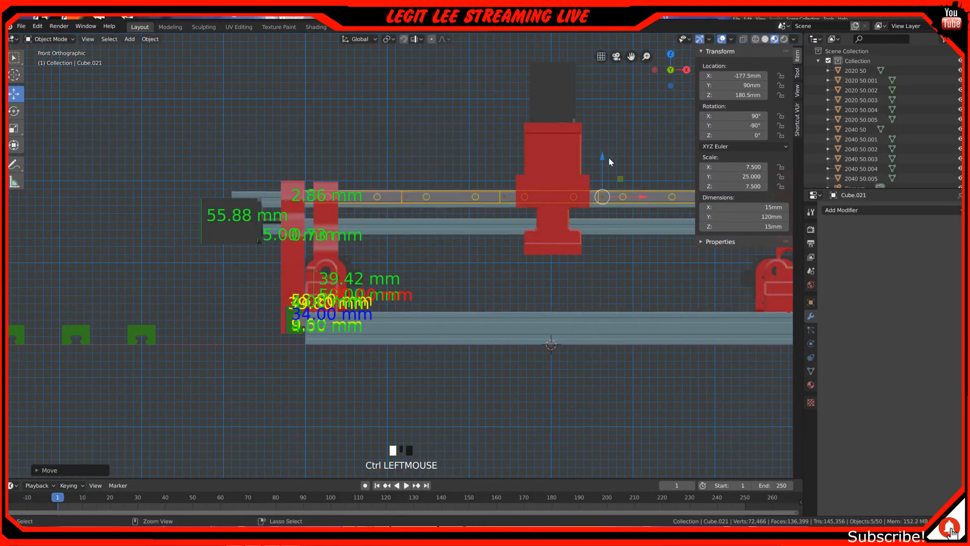
# Lower the rail to Z 176.5 mm to align its height with the upper gantry extrusion.
pyautogui.scroll(5, 610, 162)
pyautogui.keyDown('shift'); pyautogui.moveTo(609, 162); pyautogui.dragTo(369, 311, button='middle'); pyautogui.keyUp('shift')
pyautogui.keyDown('shift'); pyautogui.moveTo(561, 297); pyautogui.dragTo(514, 292, button='middle'); pyautogui.keyUp('shift')
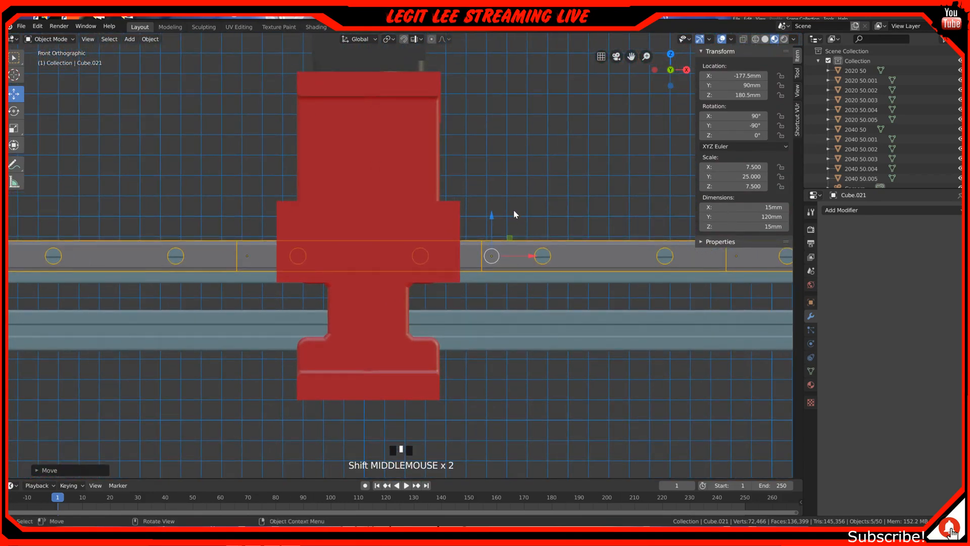
pyautogui.scroll(2, 514, 214)
pyautogui.keyDown('ctrl'); pyautogui.moveTo(531, 214); pyautogui.dragTo(531, 235); pyautogui.keyUp('ctrl')
pyautogui.scroll(1, 533, 246)
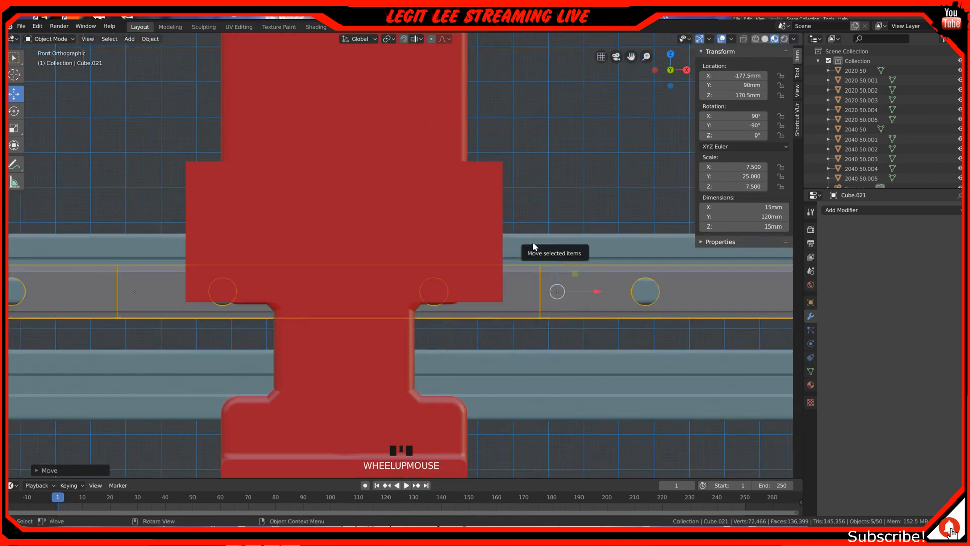
pyautogui.scroll(1, 556, 254)
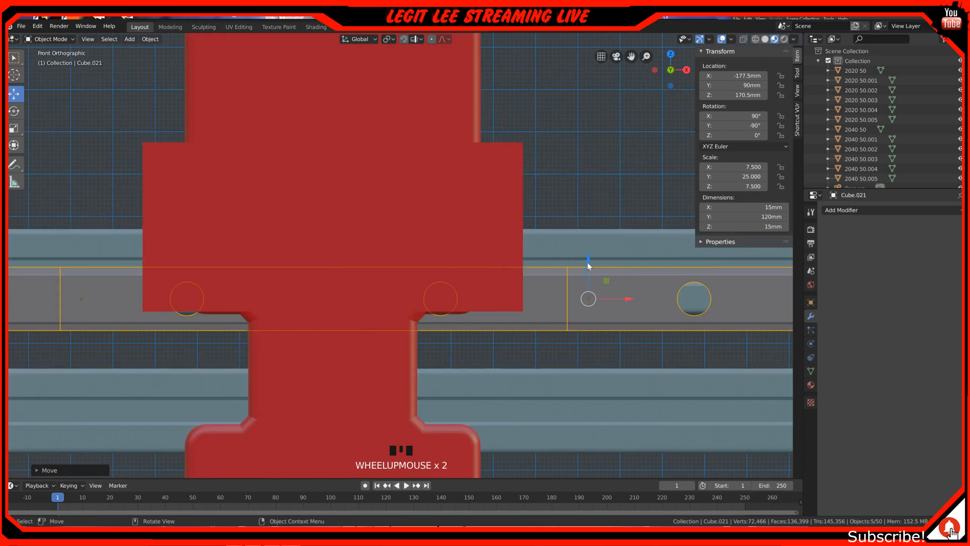
pyautogui.keyDown('ctrl'); pyautogui.moveTo(587, 263); pyautogui.dragTo(590, 231); pyautogui.keyUp('ctrl')
pyautogui.scroll(-7, 556, 262)
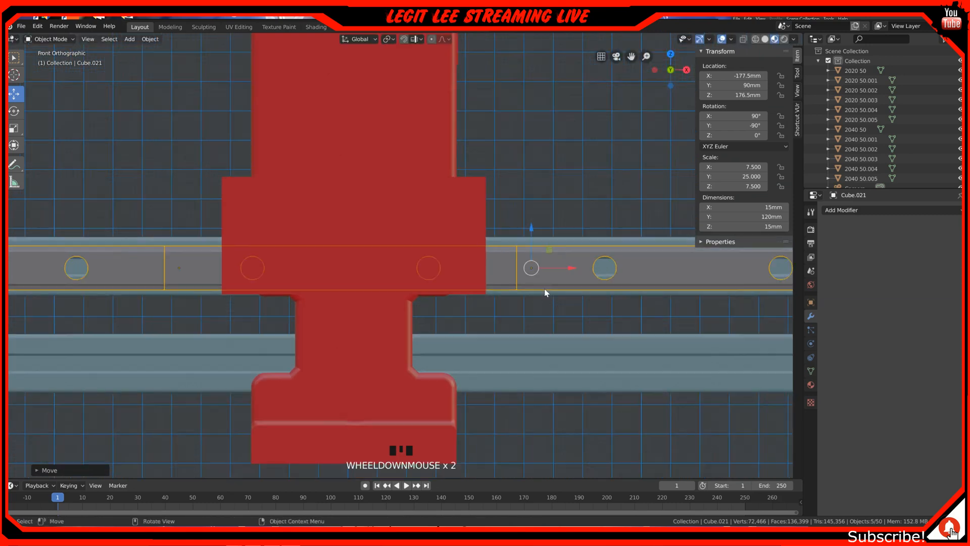
# Try to slide the rail against the upper extrusion's front face at Y 92.322 mm.
pyautogui.keyDown('shift'); pyautogui.moveTo(277, 381); pyautogui.dragTo(392, 359, button='middle'); pyautogui.keyUp('shift')
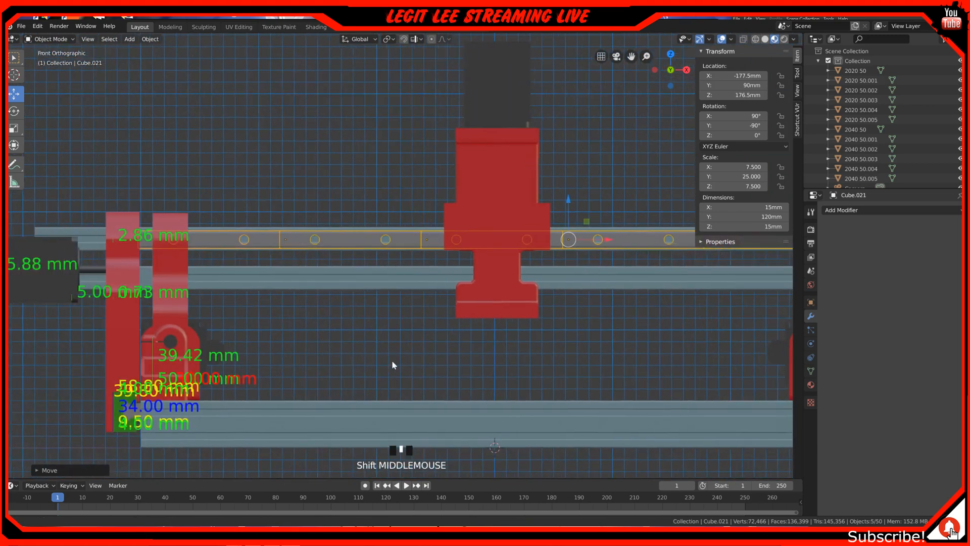
pyautogui.scroll(-2, 392, 365)
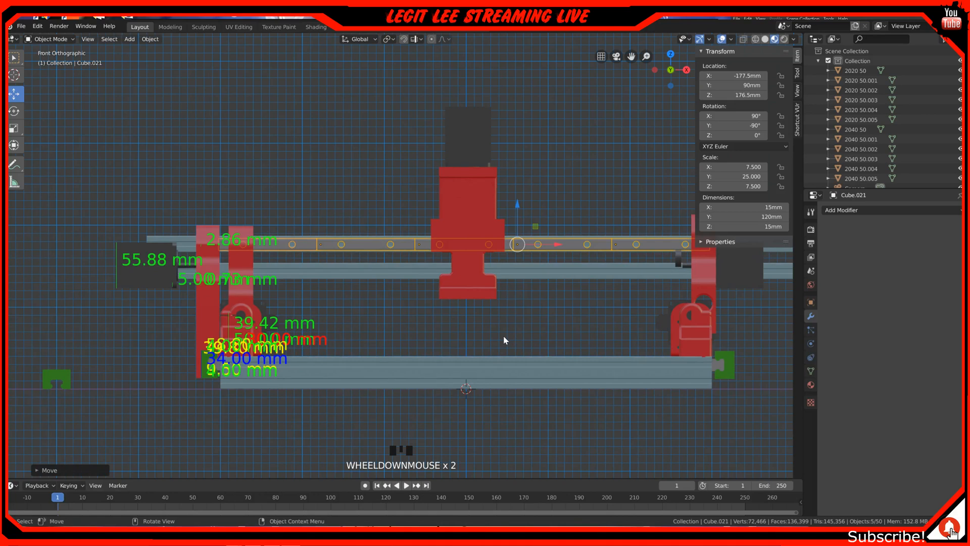
pyautogui.press('KP_7')
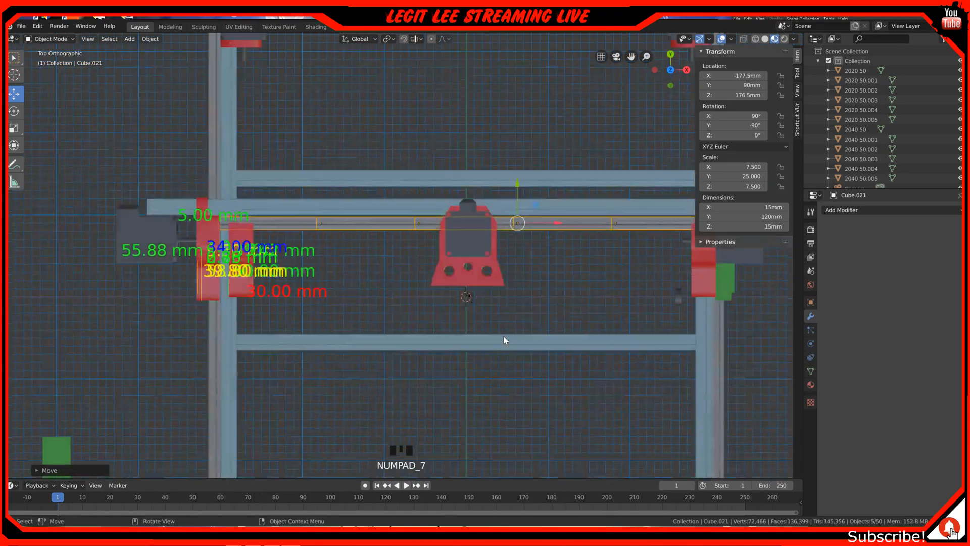
pyautogui.scroll(8, 522, 290)
pyautogui.keyDown('shift'); pyautogui.moveTo(532, 270); pyautogui.dragTo(23, 64, button='middle'); pyautogui.keyUp('shift')
pyautogui.scroll(2, 409, 319)
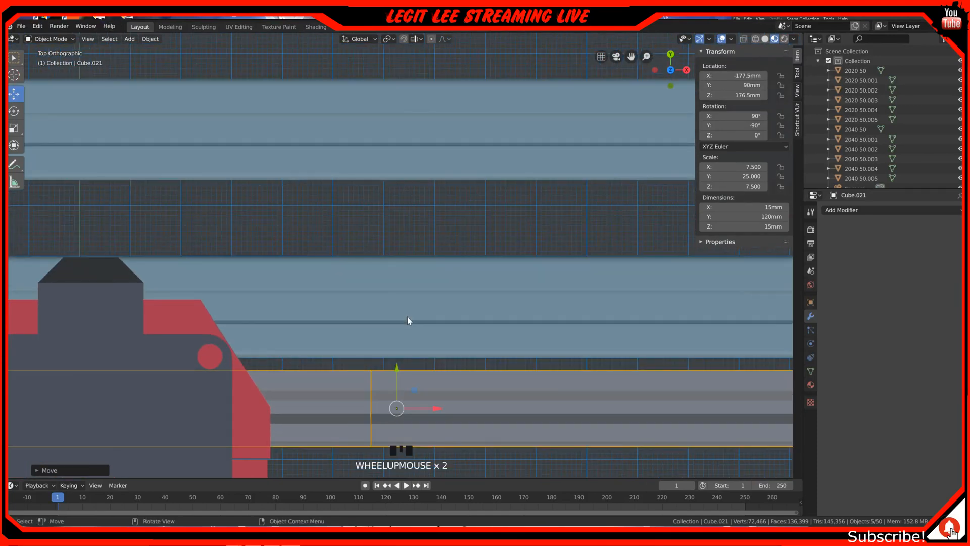
pyautogui.keyDown('ctrl'); pyautogui.moveTo(397, 371); pyautogui.dragTo(399, 356); pyautogui.keyUp('ctrl')
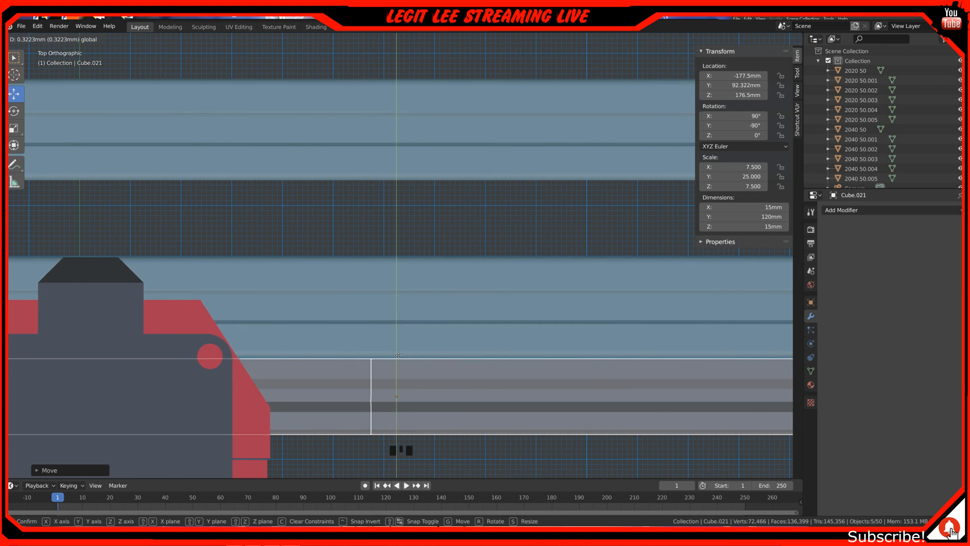
pyautogui.moveTo(399, 355); pyautogui.dragTo(399, 355)
pyautogui.scroll(-10, 331, 364)
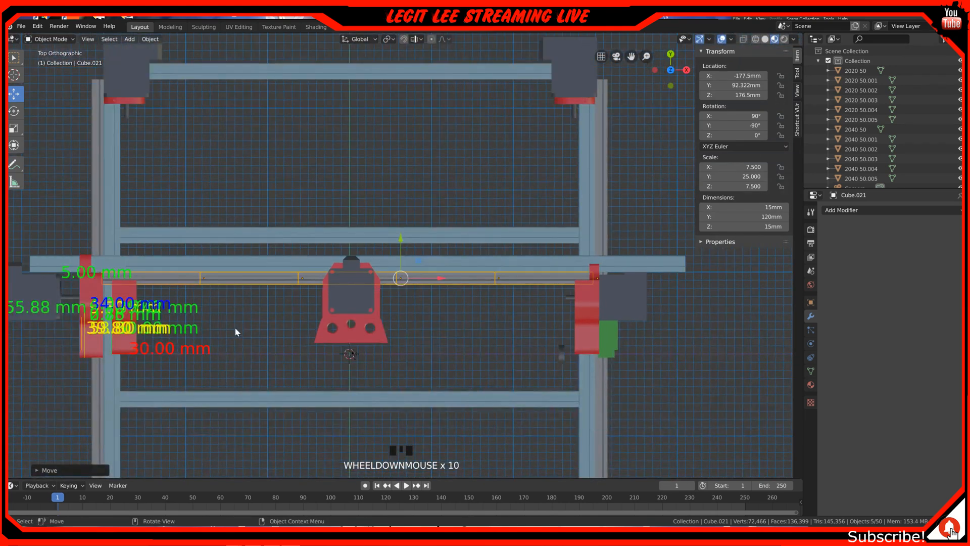
pyautogui.keyDown('shift'); pyautogui.moveTo(234, 329); pyautogui.dragTo(424, 298, button='middle'); pyautogui.keyUp('shift')
# Undo both Y moves of the rail, back to Y 90 mm.
pyautogui.hotkey('ctrl', 'z')
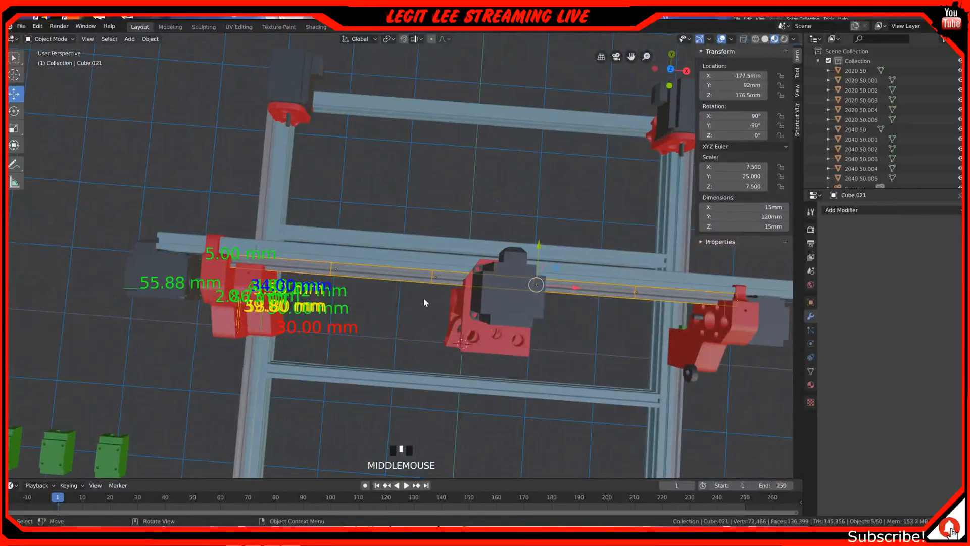
pyautogui.press('KP_7')
pyautogui.scroll(4, 424, 302)
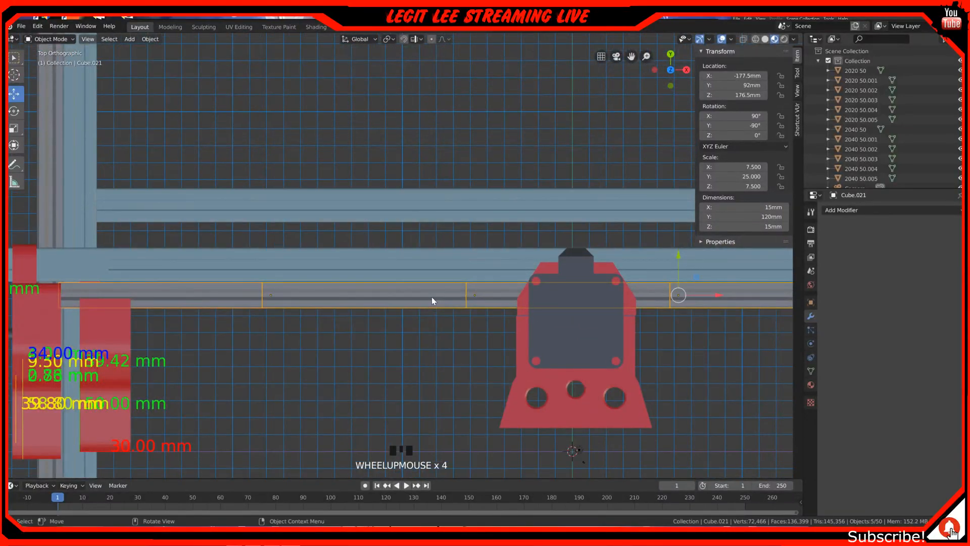
pyautogui.hotkey('ctrl', 'z')
# Move the rail to Y 92.5 mm so that it sits flush against the upper extrusion's front face.
pyautogui.scroll(4, 527, 286)
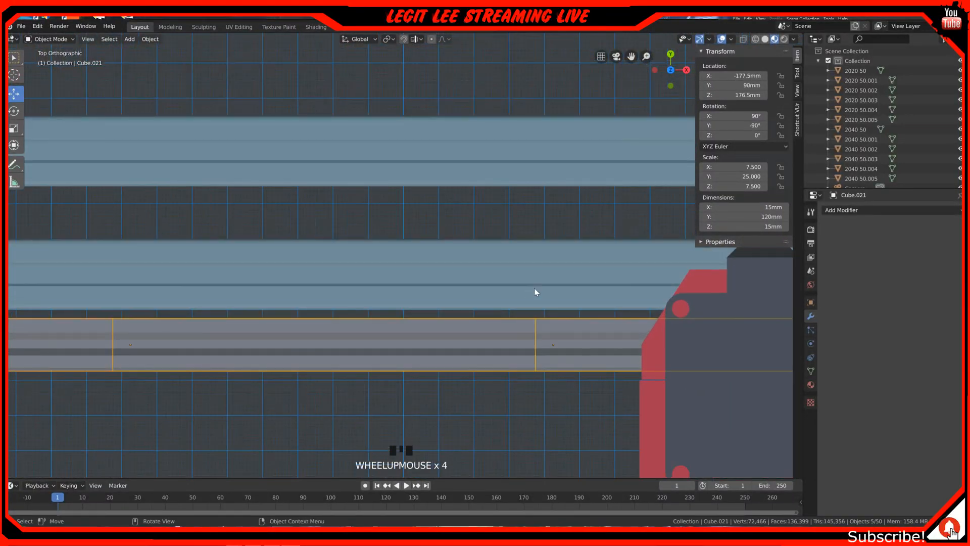
pyautogui.keyDown('shift'); pyautogui.moveTo(550, 301); pyautogui.dragTo(329, 238, button='middle'); pyautogui.keyUp('shift')
pyautogui.scroll(8, 433, 221)
pyautogui.keyDown('shift'); pyautogui.moveTo(433, 219); pyautogui.dragTo(624, 267, button='middle'); pyautogui.keyUp('shift')
pyautogui.scroll(4, 505, 178)
pyautogui.keyDown('shift'); pyautogui.moveTo(538, 150); pyautogui.dragTo(515, 278, button='middle'); pyautogui.keyUp('shift')
pyautogui.scroll(1, 504, 465)
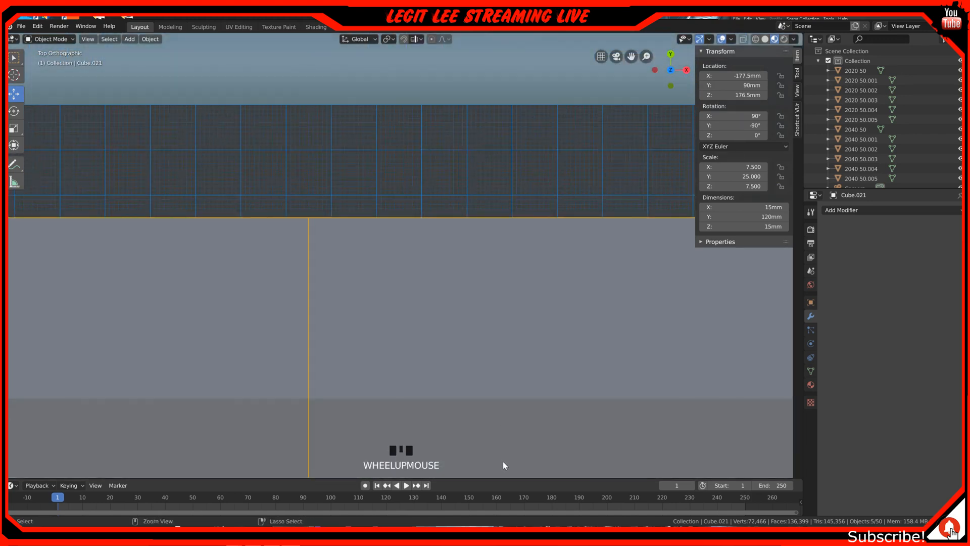
pyautogui.keyDown('shift'); pyautogui.moveTo(516, 432); pyautogui.dragTo(519, 386, button='middle'); pyautogui.keyUp('shift')
pyautogui.keyDown('ctrl'); pyautogui.moveTo(541, 470); pyautogui.dragTo(549, 359); pyautogui.keyUp('ctrl')
pyautogui.scroll(-17, 494, 282)
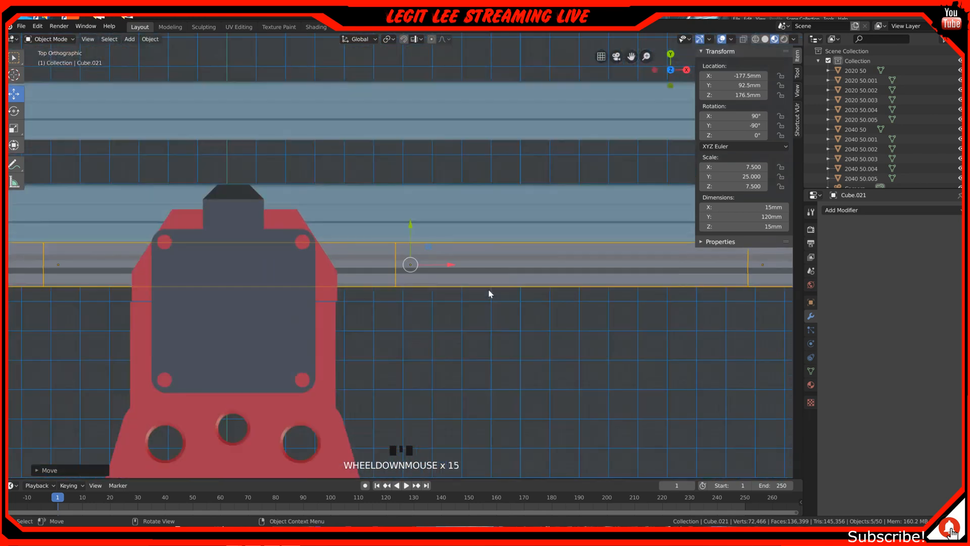
# Duplicate the linear rail downward along Z and place the copy at Z 143.5 mm on the lower gantry extrusion.
pyautogui.moveTo(466, 314); pyautogui.dragTo(454, 277, button='middle')
pyautogui.scroll(-3, 439, 299)
pyautogui.scroll(-2, 454, 277)
pyautogui.moveTo(396, 283); pyautogui.dragTo(371, 258, button='middle')
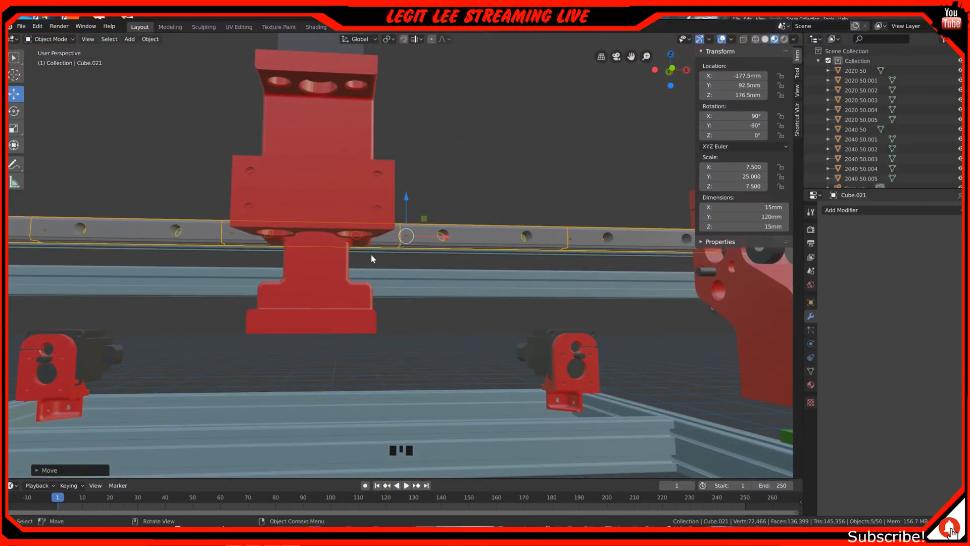
pyautogui.press('KP_1')
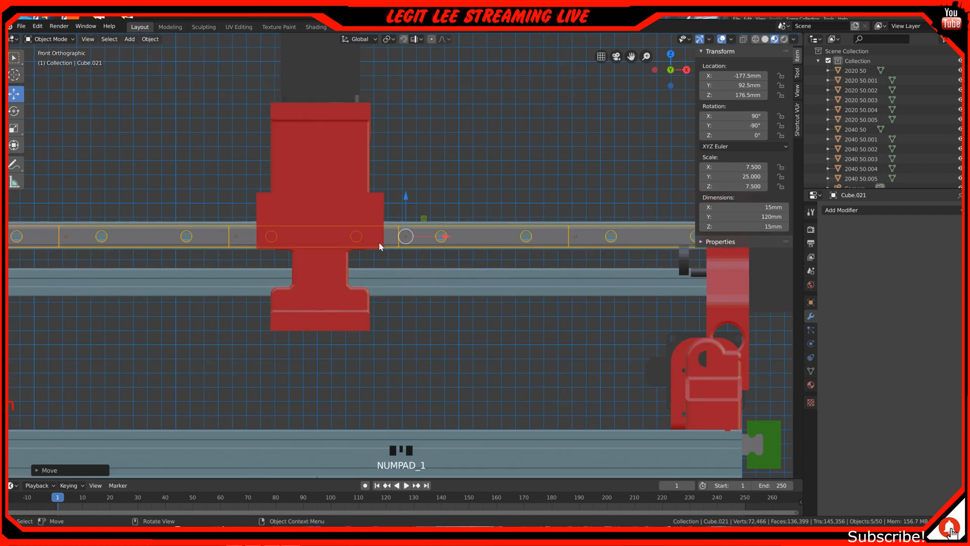
pyautogui.hotkey('shift', 'd')
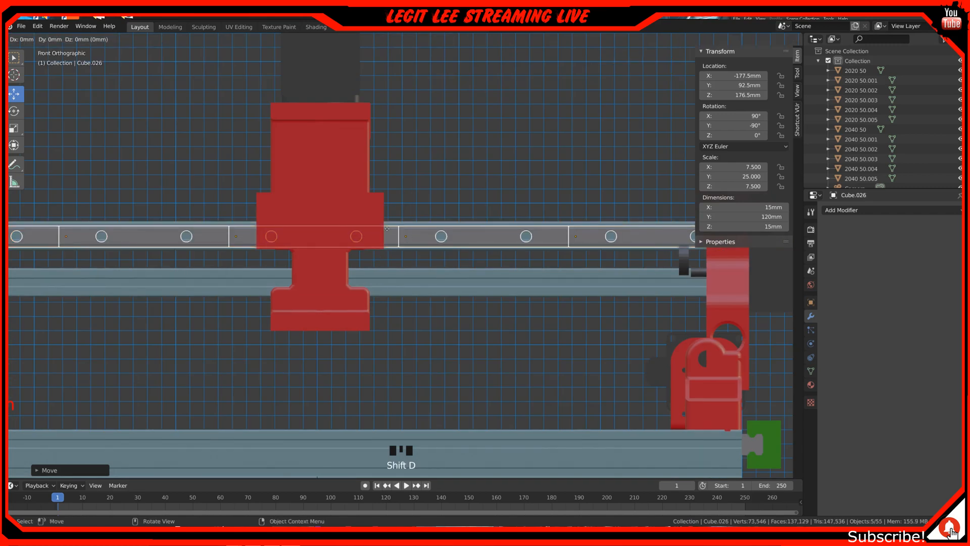
pyautogui.press('z')
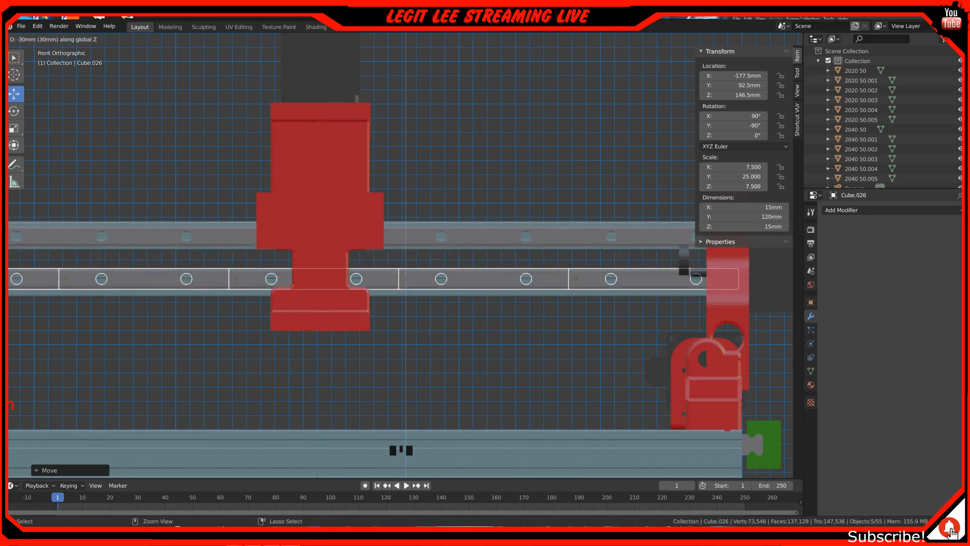
pyautogui.click(395, 272)
pyautogui.scroll(7, 396, 275)
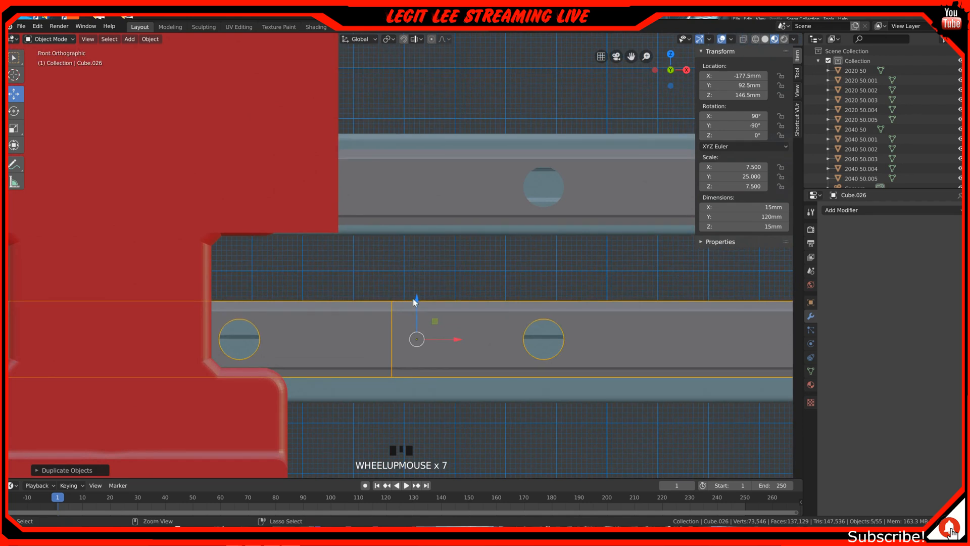
pyautogui.keyDown('ctrl'); pyautogui.moveTo(415, 297); pyautogui.dragTo(420, 315); pyautogui.keyUp('ctrl')
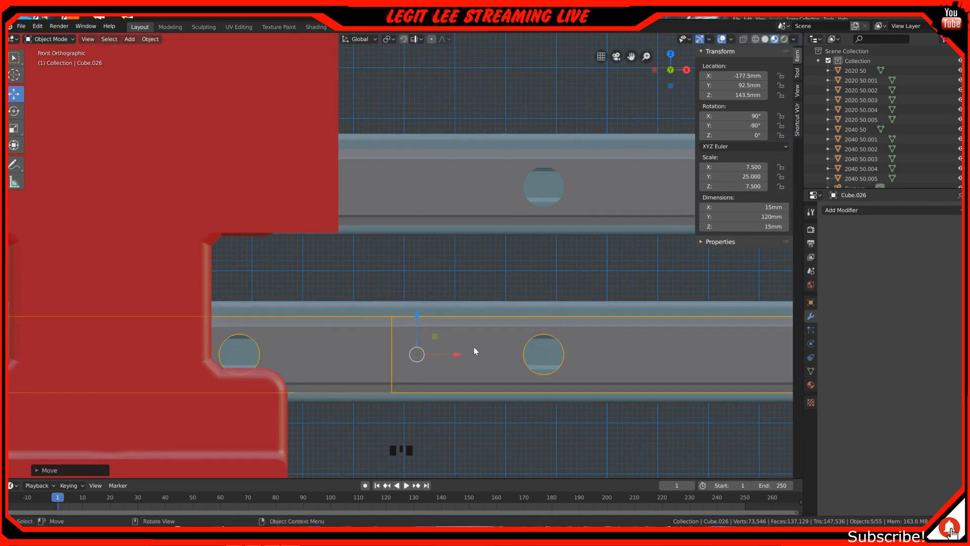
# Select the spare green bearing block beside the frame that is closest to the machine.
pyautogui.scroll(-6, 472, 347)
pyautogui.scroll(-1, 390, 350)
pyautogui.moveTo(389, 350); pyautogui.dragTo(426, 354, button='middle')
pyautogui.scroll(-2, 434, 359)
pyautogui.scroll(-4, 550, 340)
pyautogui.scroll(1, 514, 351)
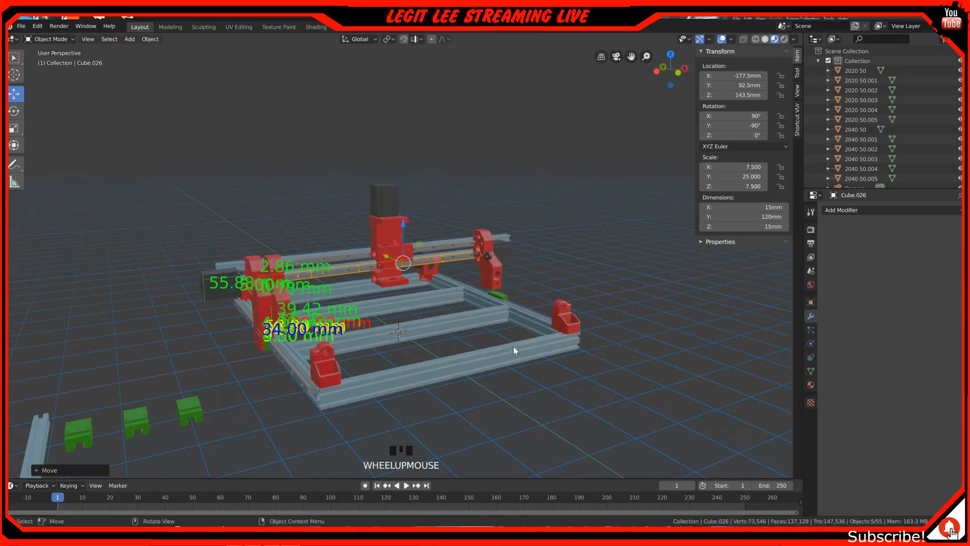
pyautogui.moveTo(430, 339); pyautogui.dragTo(211, 337, button='middle')
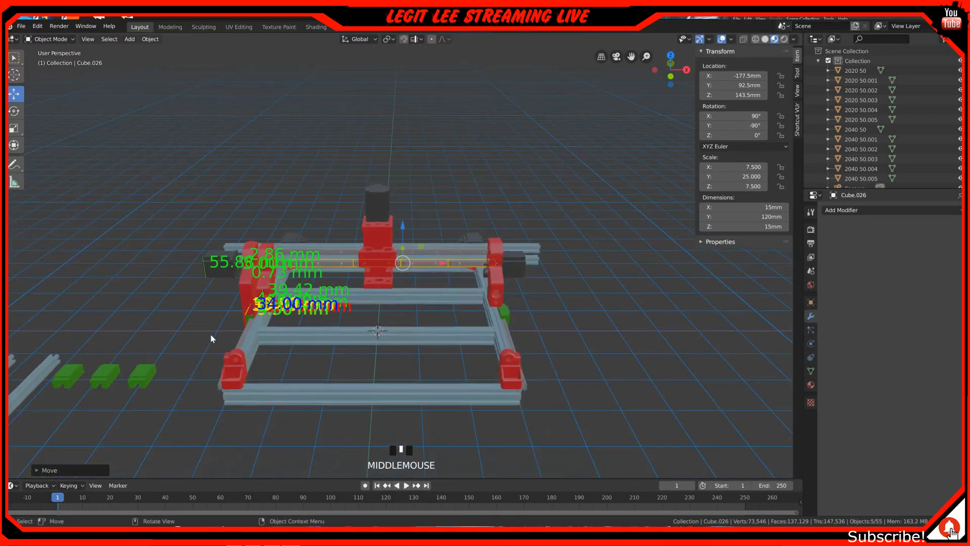
pyautogui.click(140, 377)
pyautogui.keyDown('ctrl'); pyautogui.moveTo(161, 359); pyautogui.dragTo(178, 302); pyautogui.keyUp('ctrl')
pyautogui.press('z')
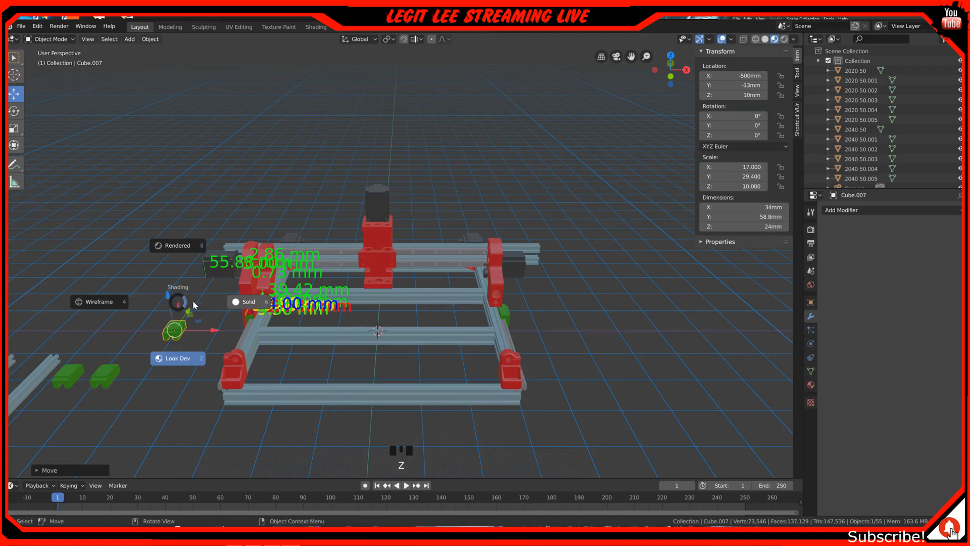
pyautogui.press('Escape')
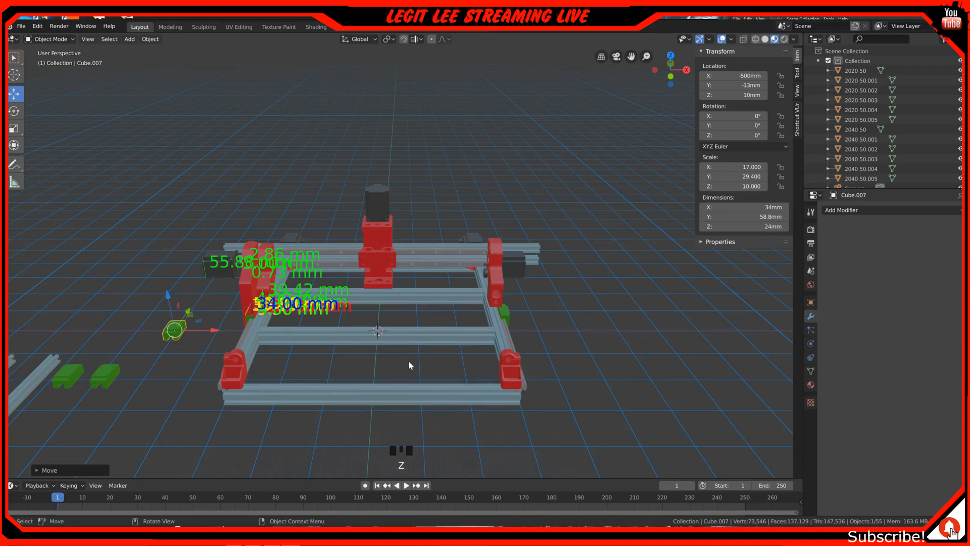
pyautogui.hotkey('ctrl', 'z')
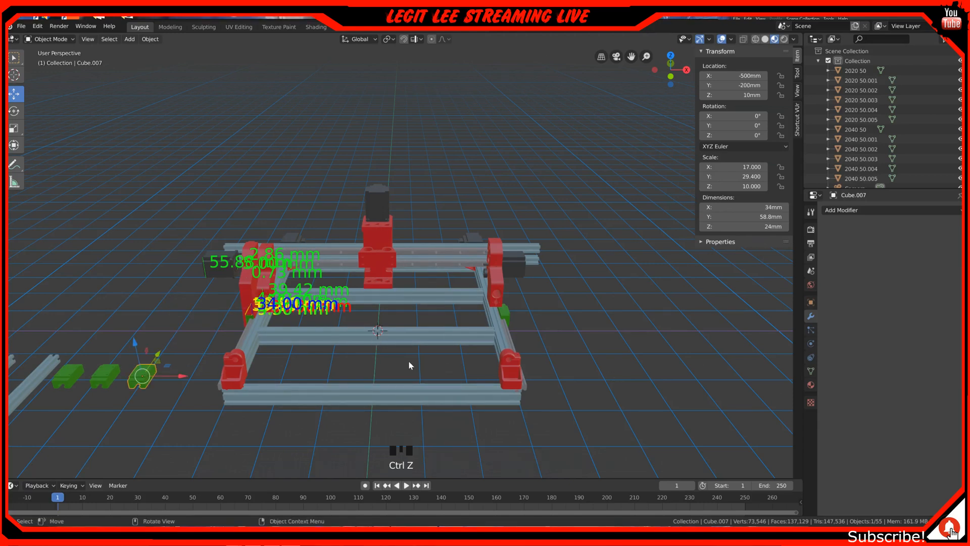
# Move the green bearing block in the top view to X 0 mm, Y 60 mm, in line with the spindle carriage.
pyautogui.press('KP_1')
pyautogui.press('KP_7')
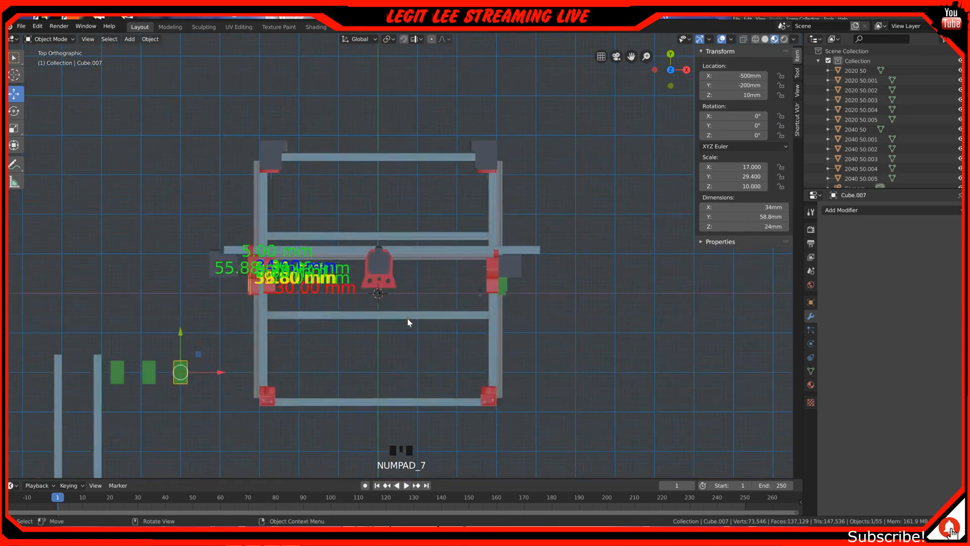
pyautogui.keyDown('ctrl'); pyautogui.moveTo(188, 335); pyautogui.dragTo(417, 262); pyautogui.keyUp('ctrl')
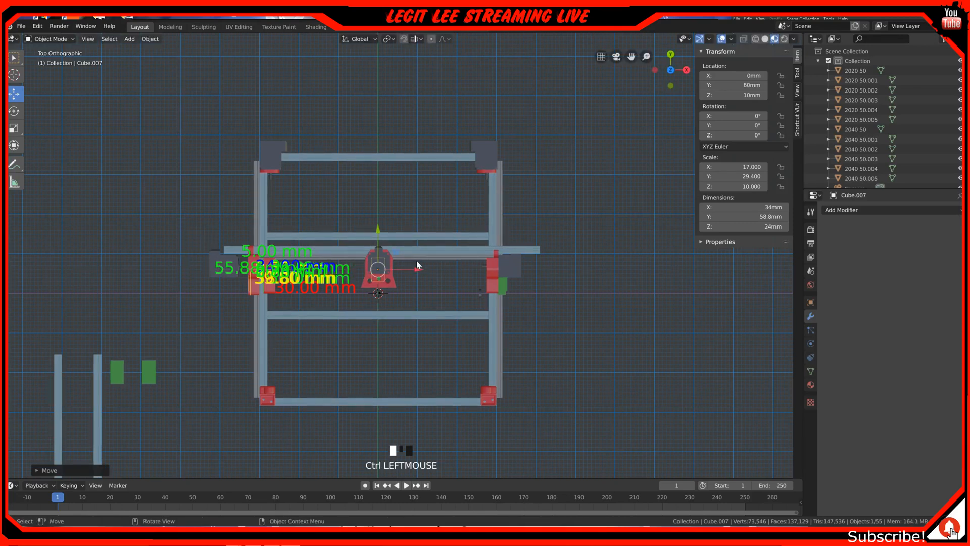
# Rotate the bearing block 90° in both the top and right views, and raise it to Z 180 mm.
pyautogui.write('r90')
pyautogui.press('Return')
pyautogui.press('KP_3')
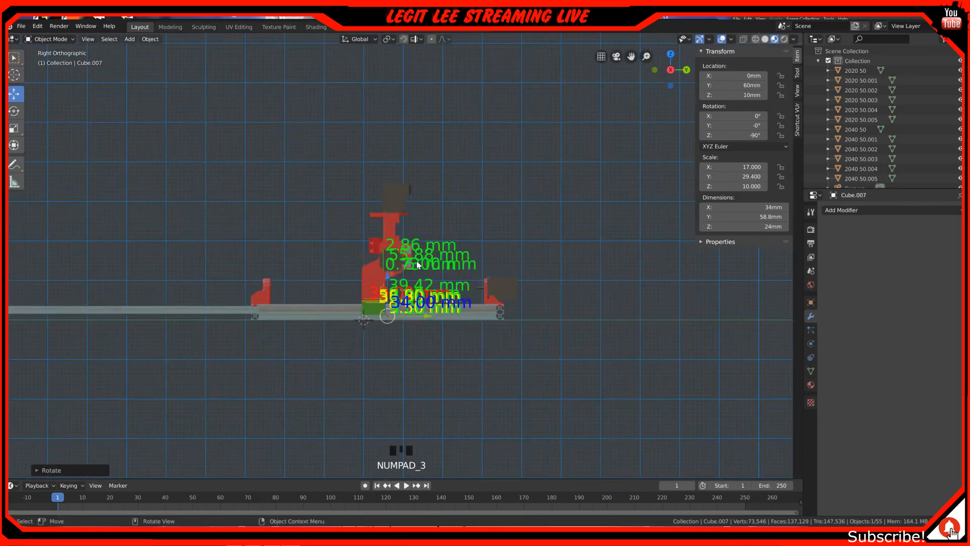
pyautogui.write('r90')
pyautogui.press('Return')
pyautogui.press('KP_1')
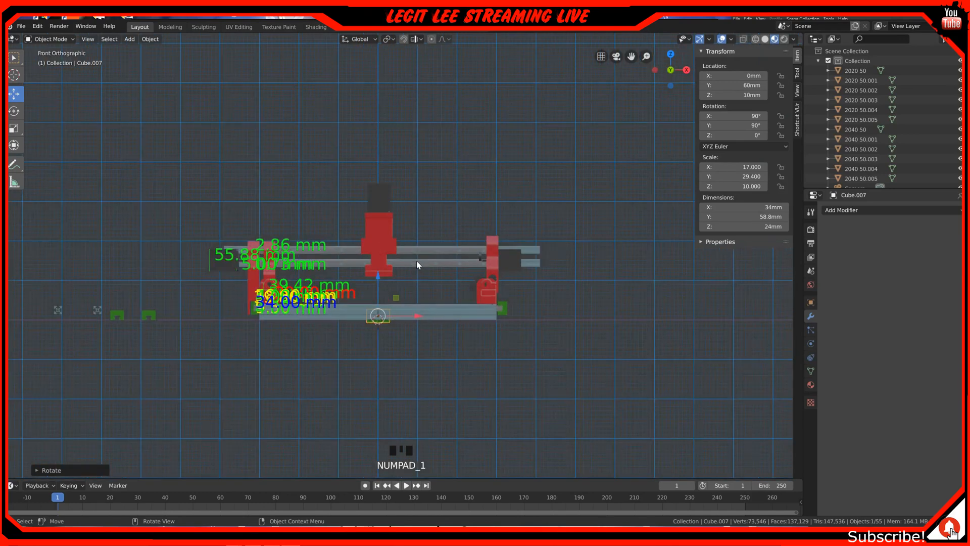
pyautogui.keyDown('ctrl'); pyautogui.moveTo(377, 276); pyautogui.dragTo(388, 234); pyautogui.keyUp('ctrl')
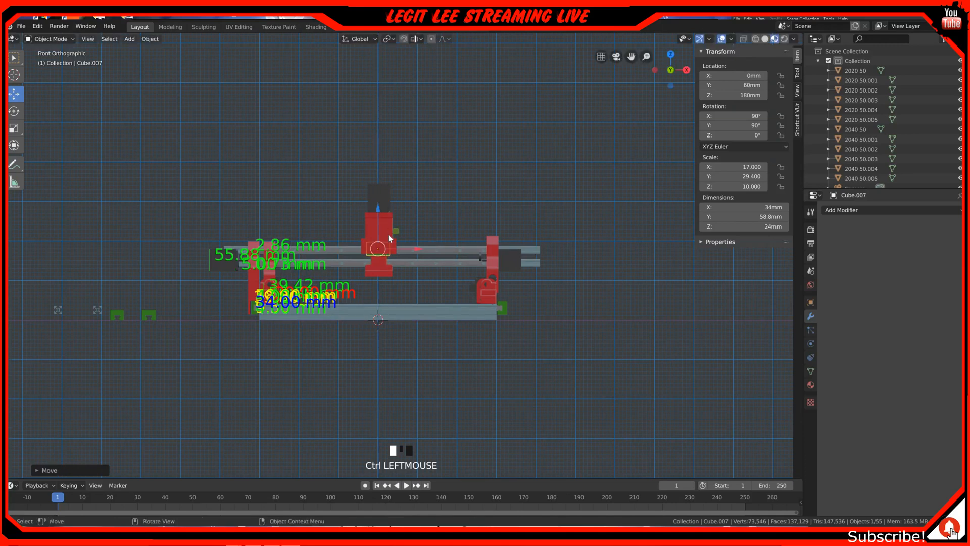
# Hide the Spindle Mount, Z AXIS, Nema23CL.004 motor and Z AXIS STEPPER BRACKET to expose the bearing block.
pyautogui.scroll(9, 389, 234)
pyautogui.scroll(2, 388, 235)
pyautogui.click(341, 175)
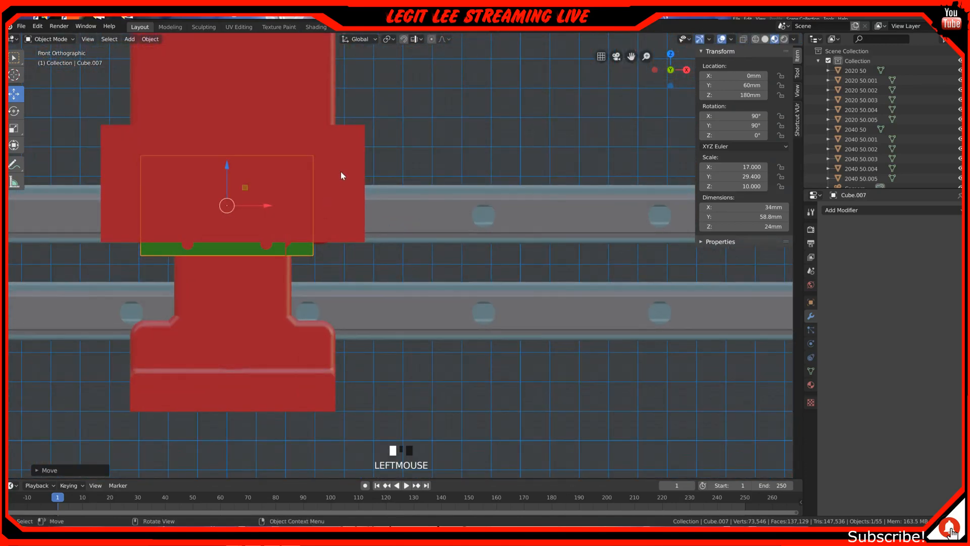
pyautogui.press('h')
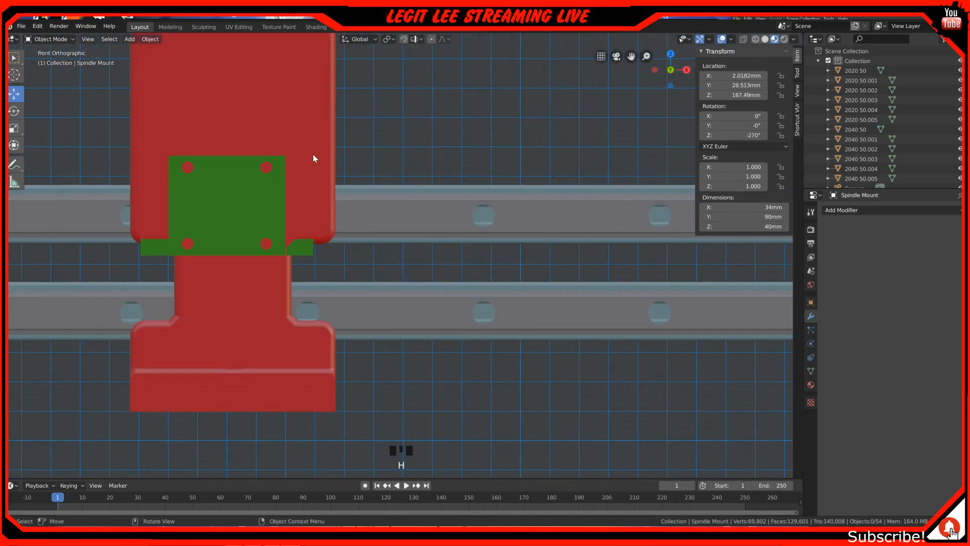
pyautogui.click(313, 154)
pyautogui.press('h')
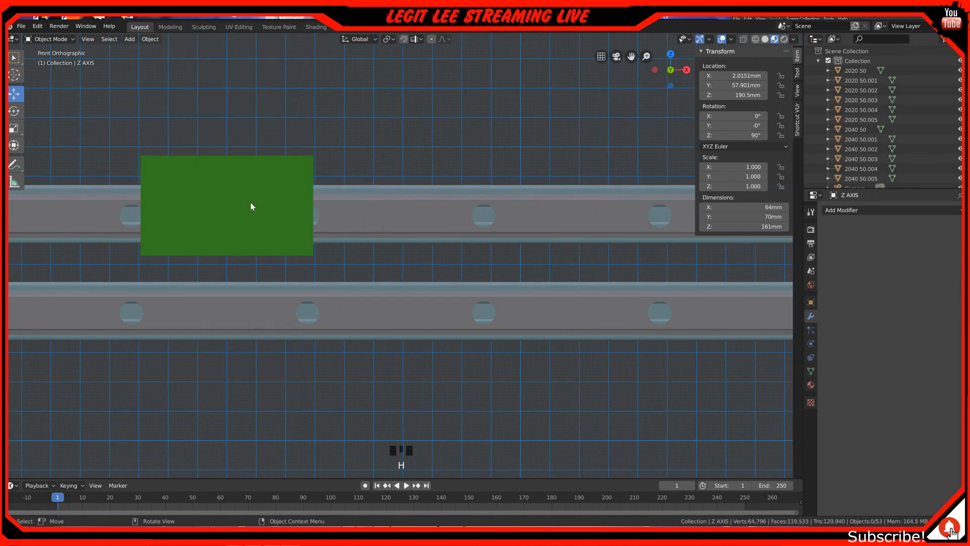
pyautogui.press('KP_7')
pyautogui.click(261, 250)
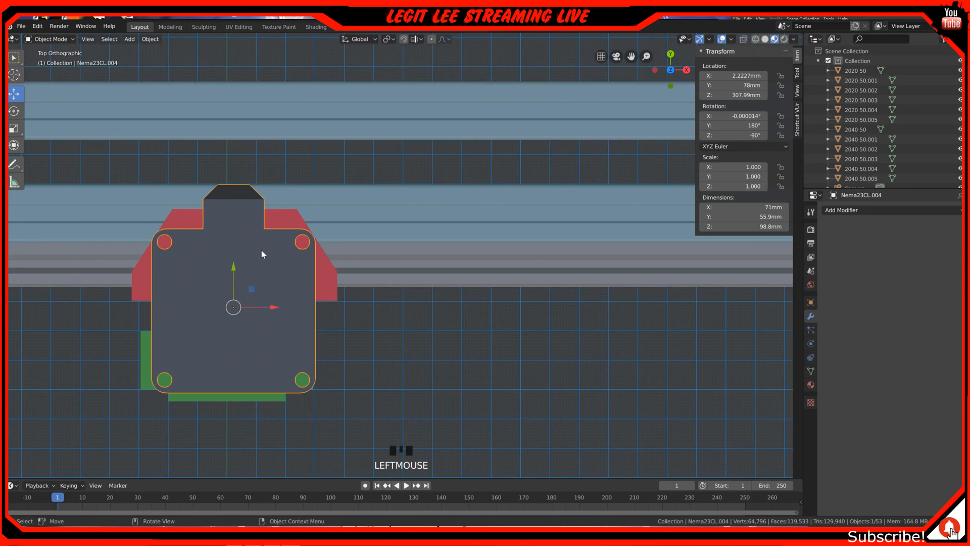
pyautogui.press('h')
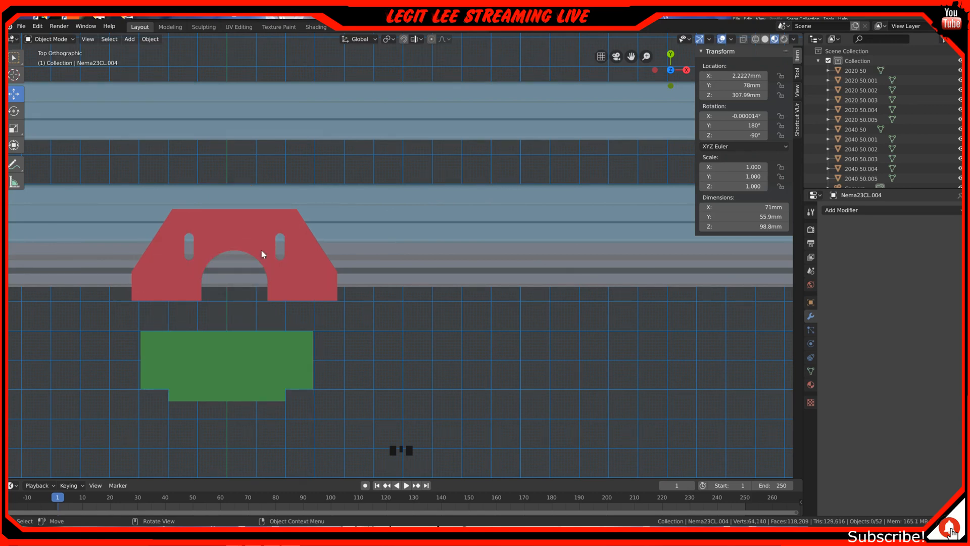
pyautogui.click(258, 253)
pyautogui.press('h')
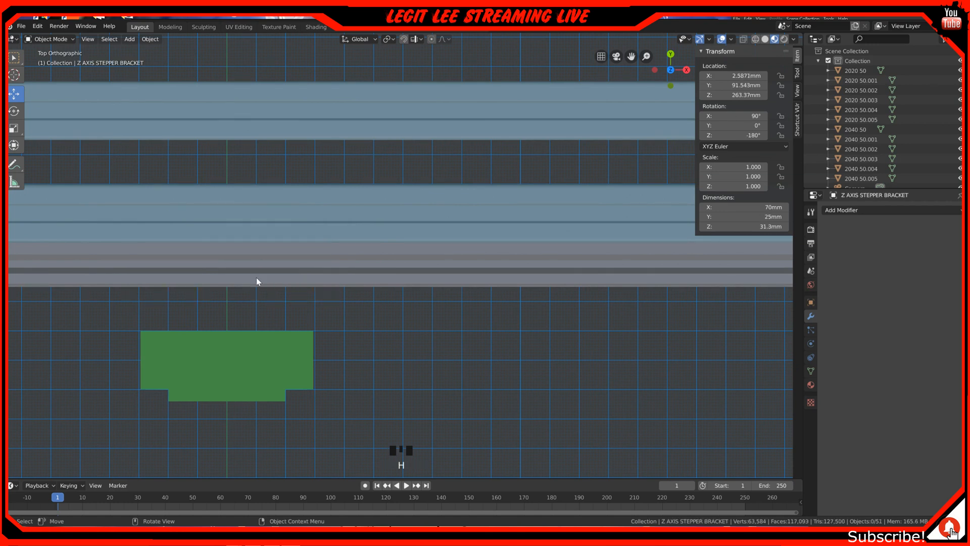
# Move the bearing block towards the upper rail to Y 88 mm.
pyautogui.keyDown('shift'); pyautogui.moveTo(228, 369); pyautogui.dragTo(366, 353, button='middle'); pyautogui.keyUp('shift')
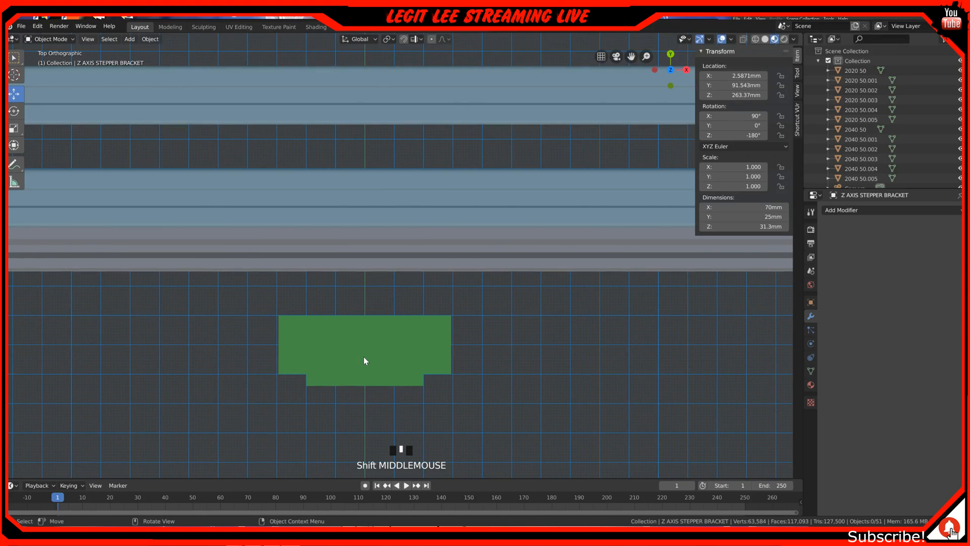
pyautogui.click(365, 361)
pyautogui.keyDown('ctrl'); pyautogui.moveTo(366, 312); pyautogui.dragTo(368, 262); pyautogui.keyUp('ctrl')
pyautogui.scroll(4, 368, 262)
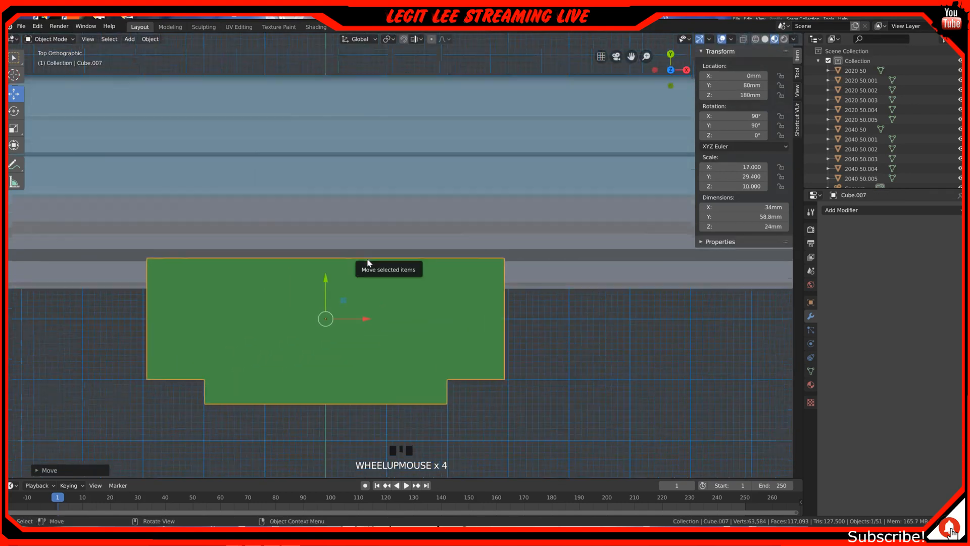
pyautogui.scroll(1, 368, 262)
pyautogui.keyDown('shift'); pyautogui.moveTo(323, 290); pyautogui.dragTo(405, 309, button='middle'); pyautogui.keyUp('shift')
pyautogui.keyDown('ctrl'); pyautogui.moveTo(397, 317); pyautogui.dragTo(407, 256); pyautogui.keyUp('ctrl')
# In the right view, hide the X AXIS and X AXIS BEARING plates, the remaining end plate, and motors Nema23CL.002 and Nema23CL.003.
pyautogui.moveTo(433, 281)
pyautogui.mouseDown(button='middle')
pyautogui.moveTo(505, 320)
pyautogui.moveTo(439, 263)
pyautogui.mouseUp(button='middle')
pyautogui.scroll(1, 439, 263)
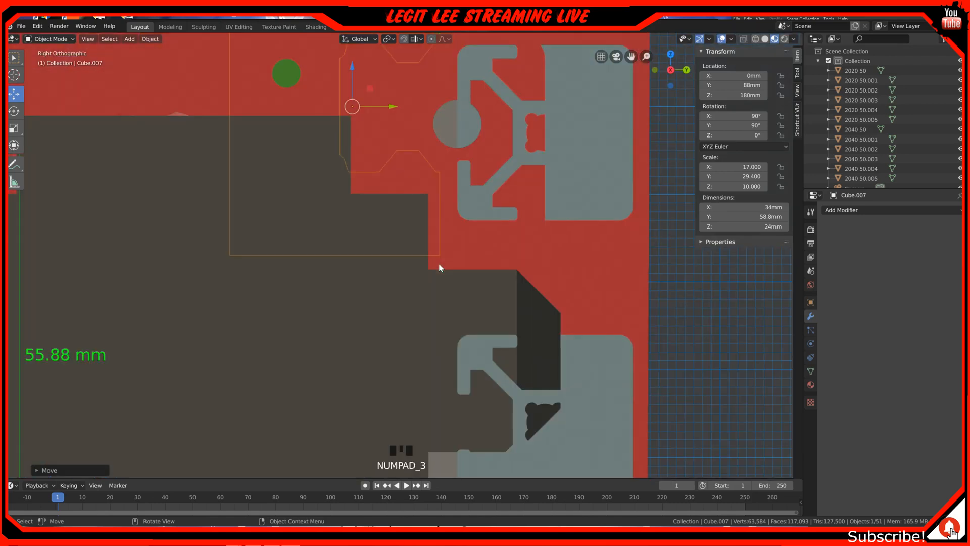
pyautogui.scroll(-3, 438, 264)
pyautogui.click(305, 187)
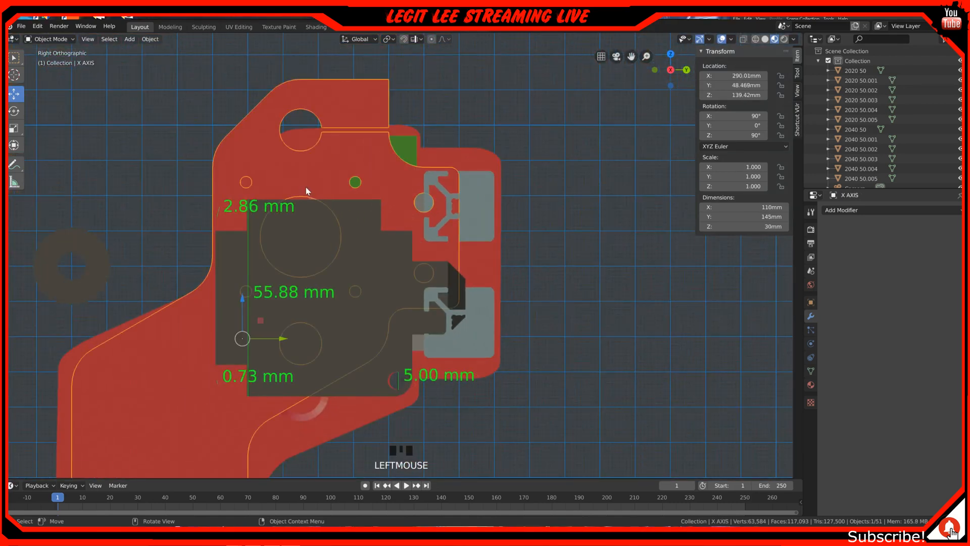
pyautogui.press('h')
pyautogui.click(293, 254)
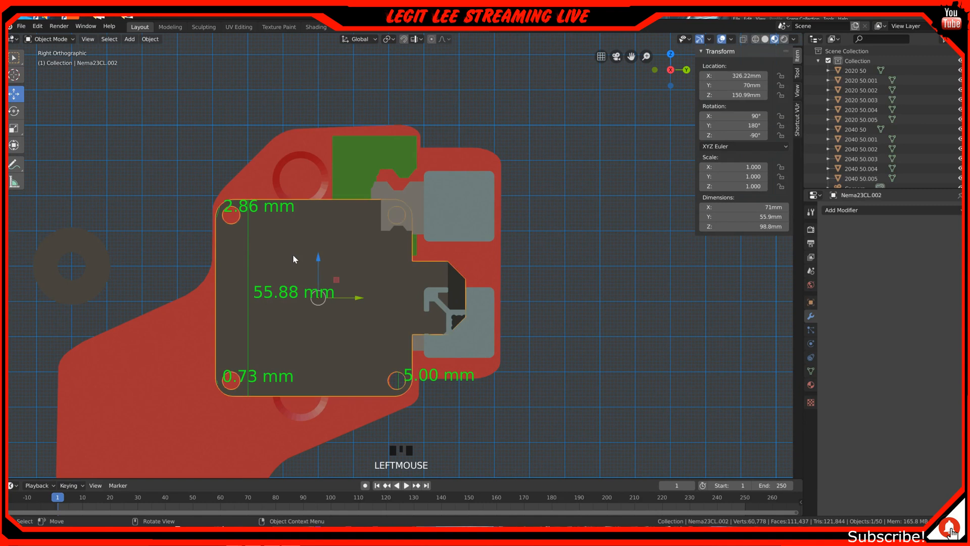
pyautogui.press('h')
pyautogui.click(299, 234)
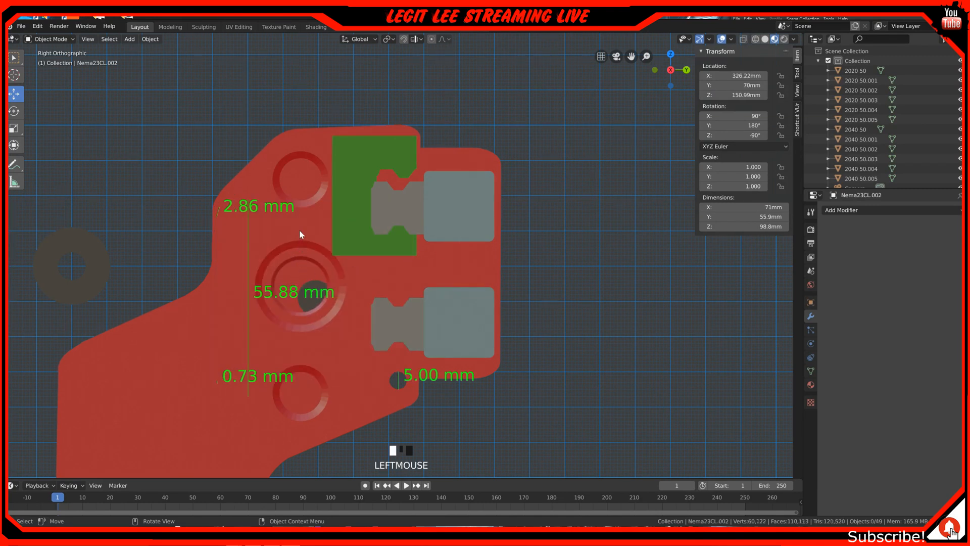
pyautogui.press('h')
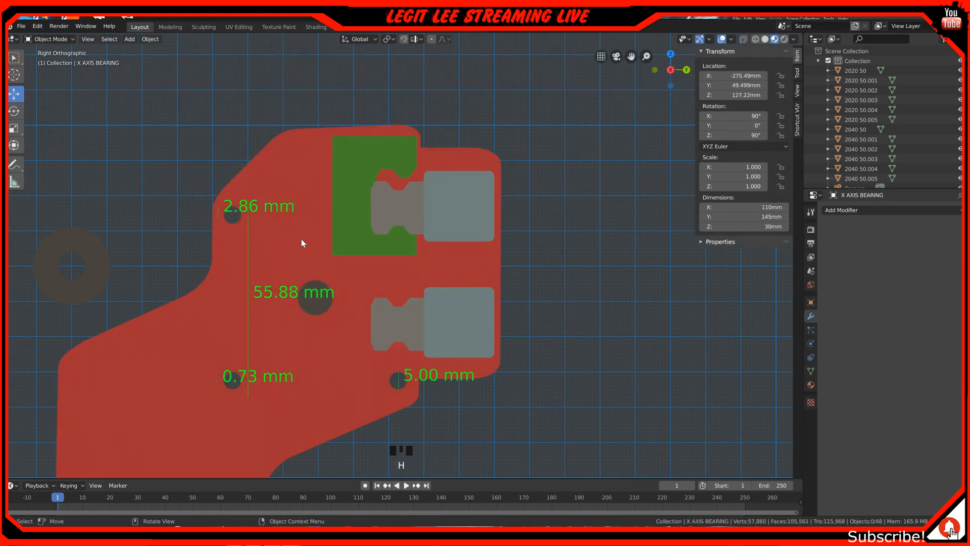
pyautogui.press('h')
pyautogui.click(316, 254)
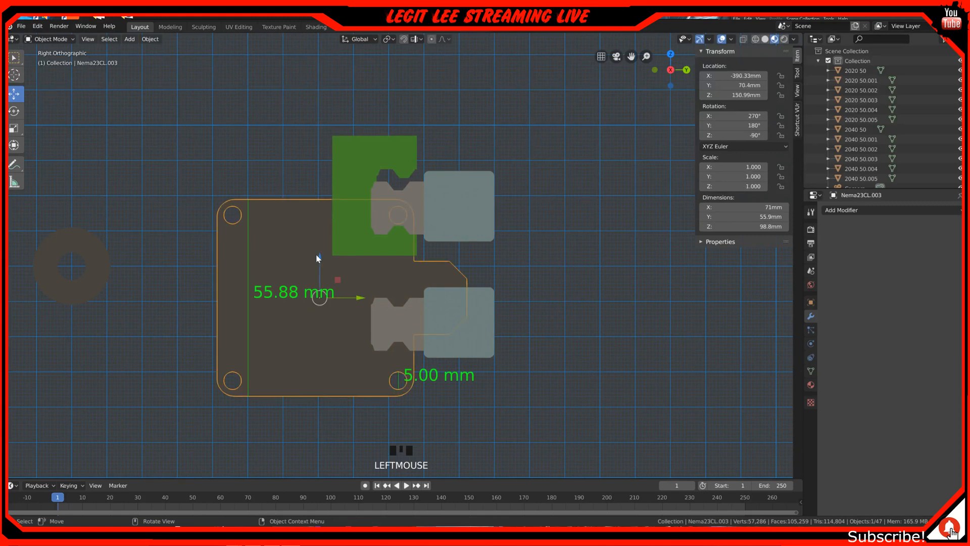
pyautogui.press('h')
# Lower the bearing block to Z 177 mm and shift it to Y 87 mm to match its groove to the upper rail's profile.
pyautogui.scroll(4, 322, 250)
pyautogui.keyDown('shift'); pyautogui.moveTo(322, 190); pyautogui.dragTo(381, 329, button='middle'); pyautogui.keyUp('shift')
pyautogui.click(450, 210)
pyautogui.keyDown('ctrl'); pyautogui.moveTo(421, 235); pyautogui.dragTo(416, 254); pyautogui.keyUp('ctrl')
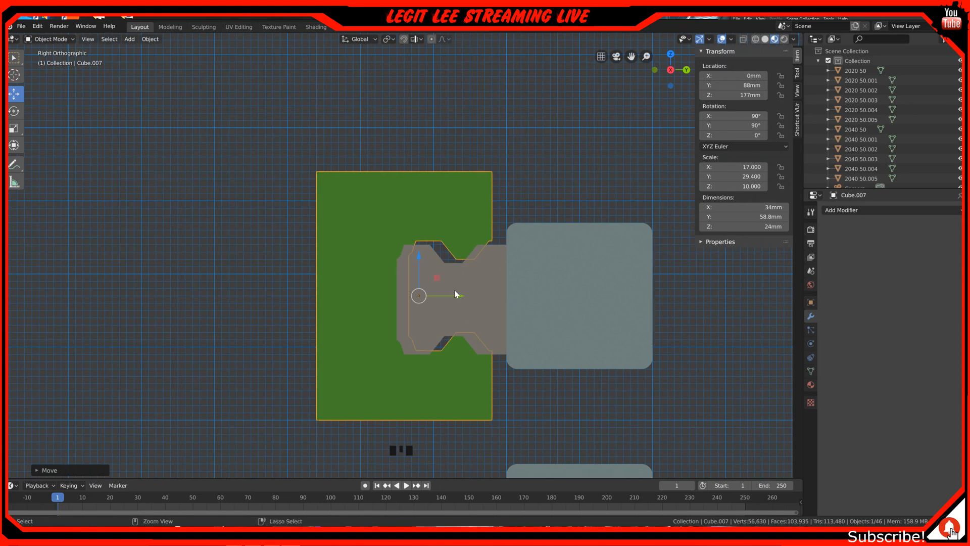
pyautogui.keyDown('ctrl'); pyautogui.moveTo(462, 296); pyautogui.dragTo(457, 293); pyautogui.keyUp('ctrl')
pyautogui.scroll(5, 457, 293)
pyautogui.keyDown('shift'); pyautogui.moveTo(455, 297); pyautogui.dragTo(443, 176, button='middle'); pyautogui.keyUp('shift')
pyautogui.scroll(3, 449, 190)
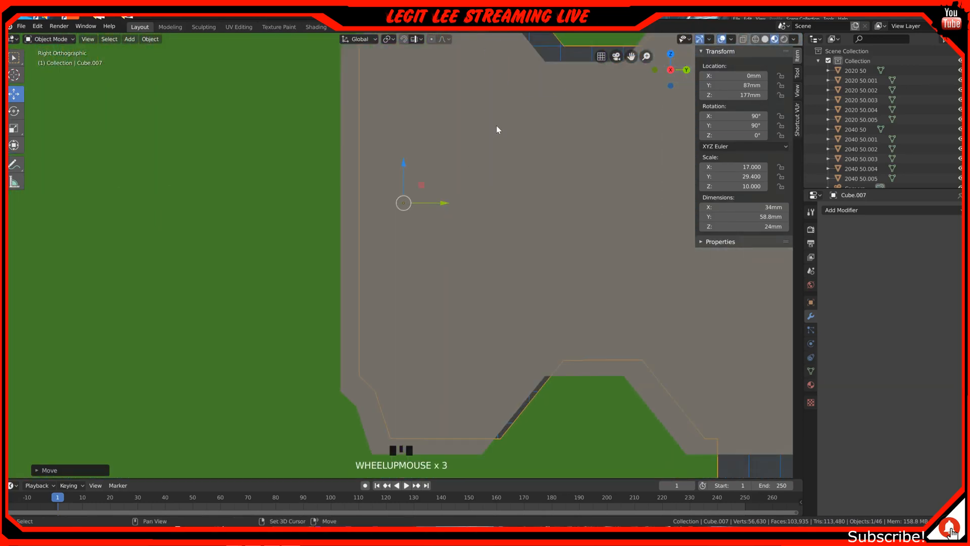
pyautogui.keyDown('shift'); pyautogui.moveTo(498, 130); pyautogui.dragTo(461, 309, button='middle'); pyautogui.keyUp('shift')
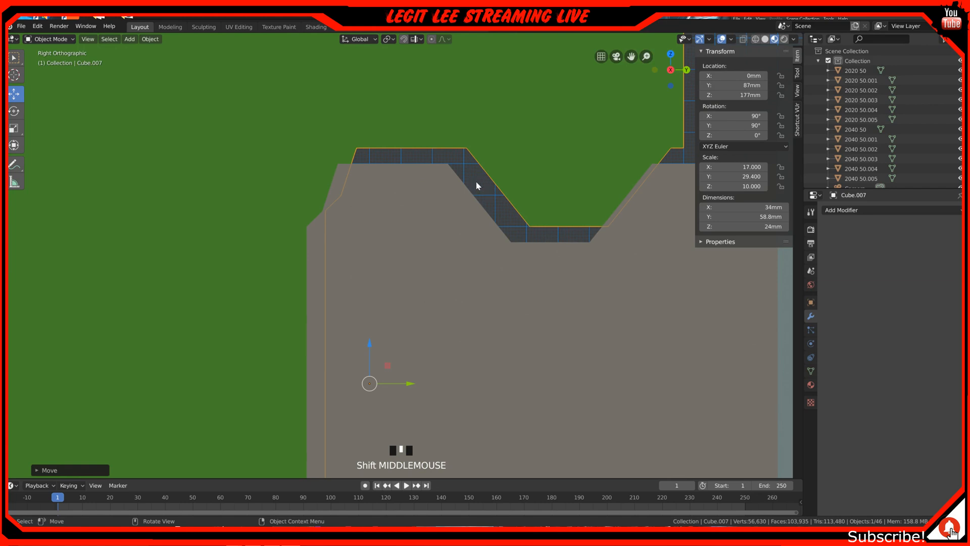
pyautogui.scroll(2, 480, 190)
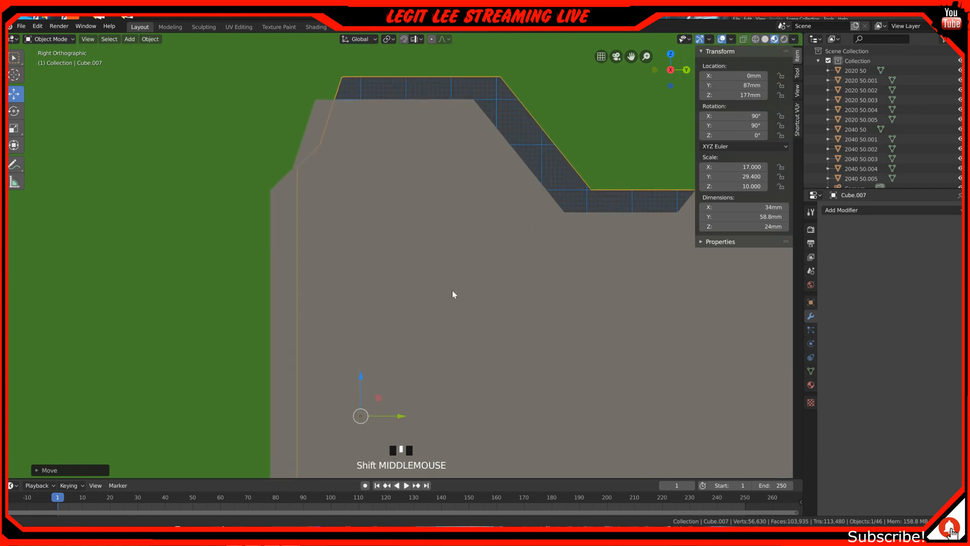
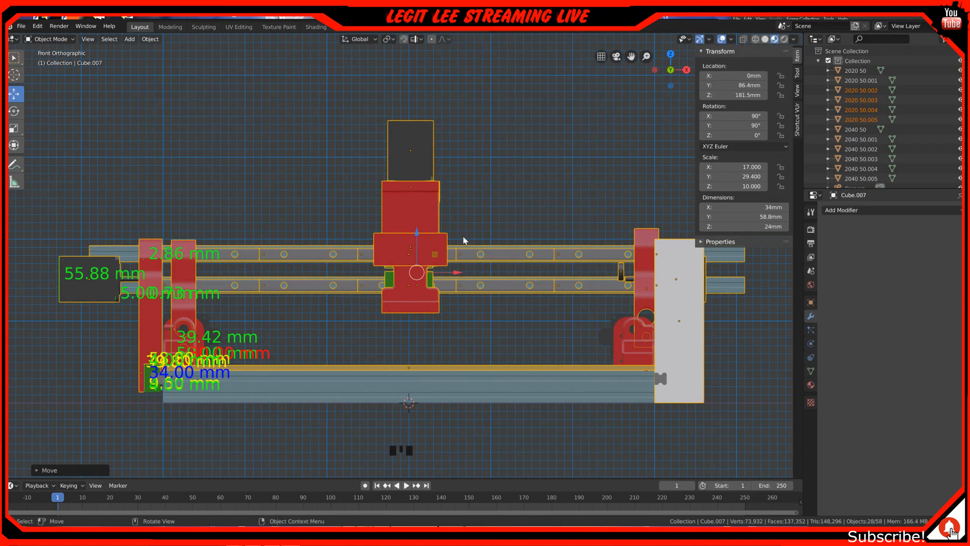
# With the other parts hidden again, raise the gantry extrusions, rails and bearing blocks to Z 231.5 mm, and unhide everything.
pyautogui.hotkey('ctrl', 'z')
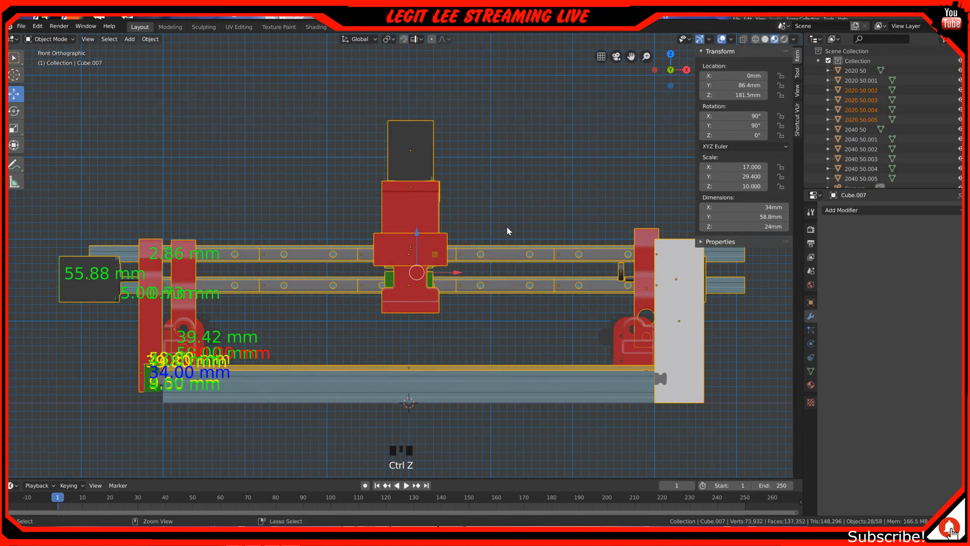
pyautogui.hotkey('ctrl', 'z')
pyautogui.keyDown('ctrl'); pyautogui.moveTo(410, 232); pyautogui.dragTo(408, 185); pyautogui.keyUp('ctrl')
pyautogui.hotkey('alt', 'h')
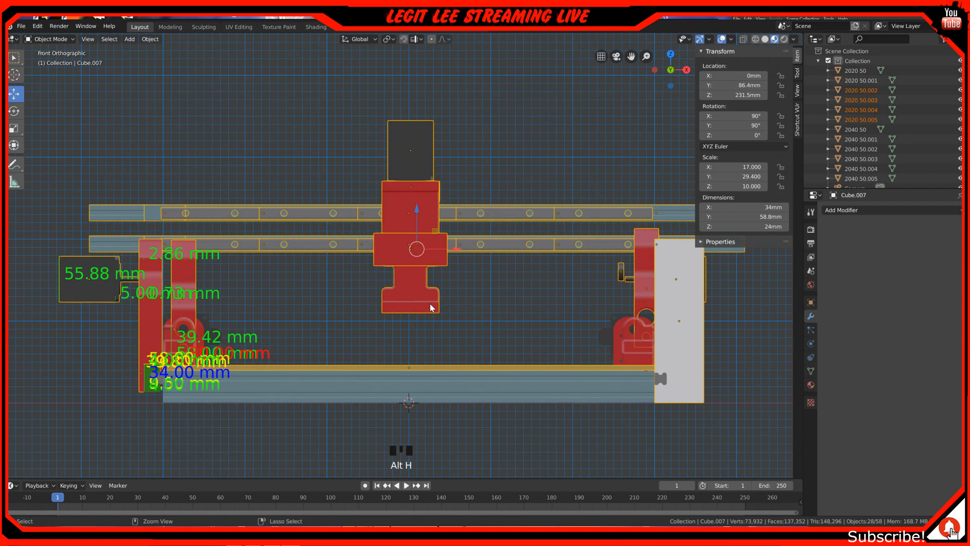
# Isolate the gantry rail assembly again, try it at Z 261.5 mm, set it to Z 251.5 mm, and unhide the remaining parts.
pyautogui.hotkey('ctrl', 'z')
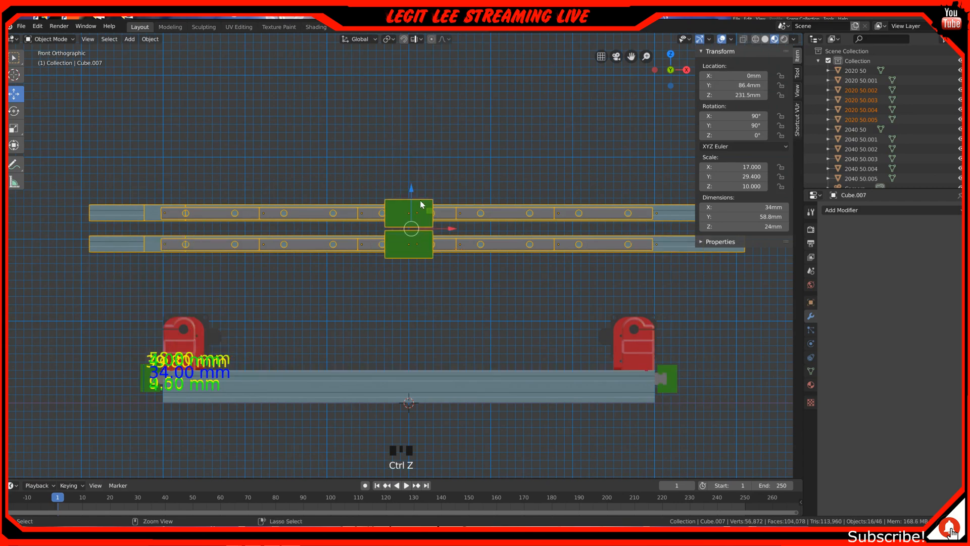
pyautogui.keyDown('ctrl'); pyautogui.moveTo(414, 189); pyautogui.dragTo(411, 166); pyautogui.keyUp('ctrl')
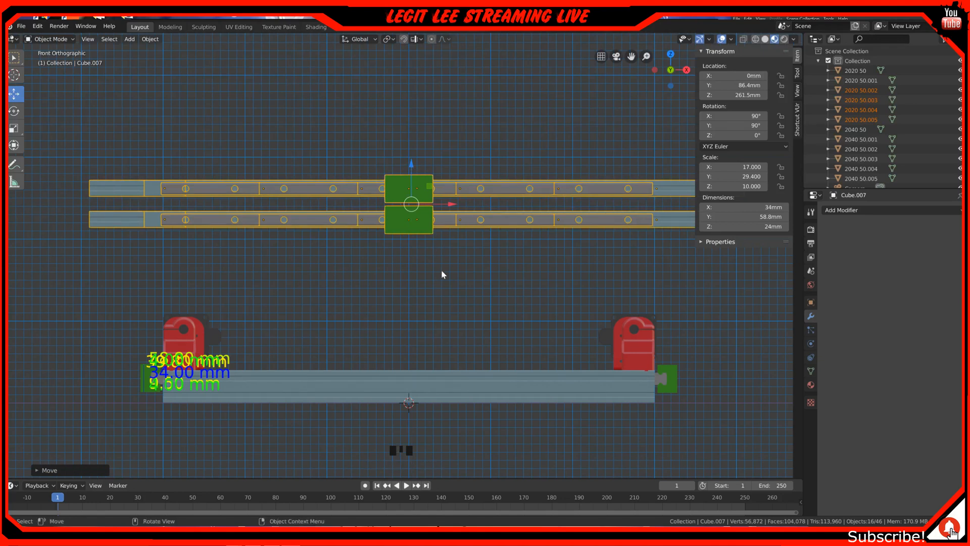
pyautogui.hotkey('alt', 'h')
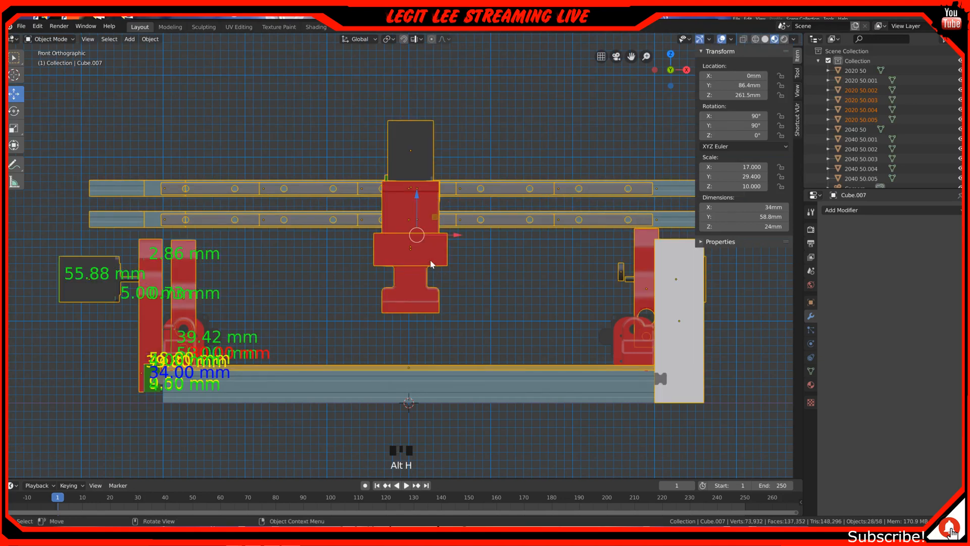
pyautogui.hotkey('ctrl', 'z')
pyautogui.keyDown('ctrl'); pyautogui.moveTo(414, 165); pyautogui.dragTo(413, 169); pyautogui.keyUp('ctrl')
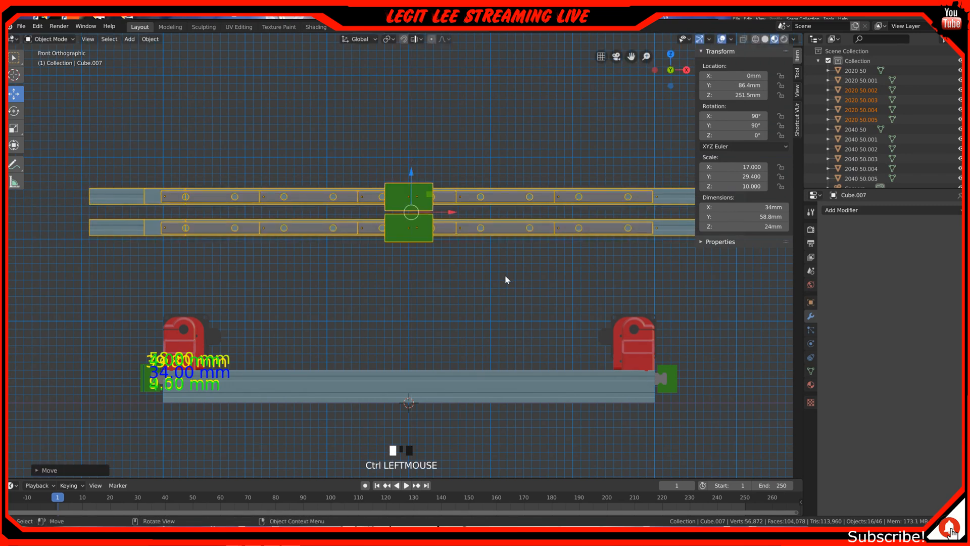
pyautogui.hotkey('alt', 'h')
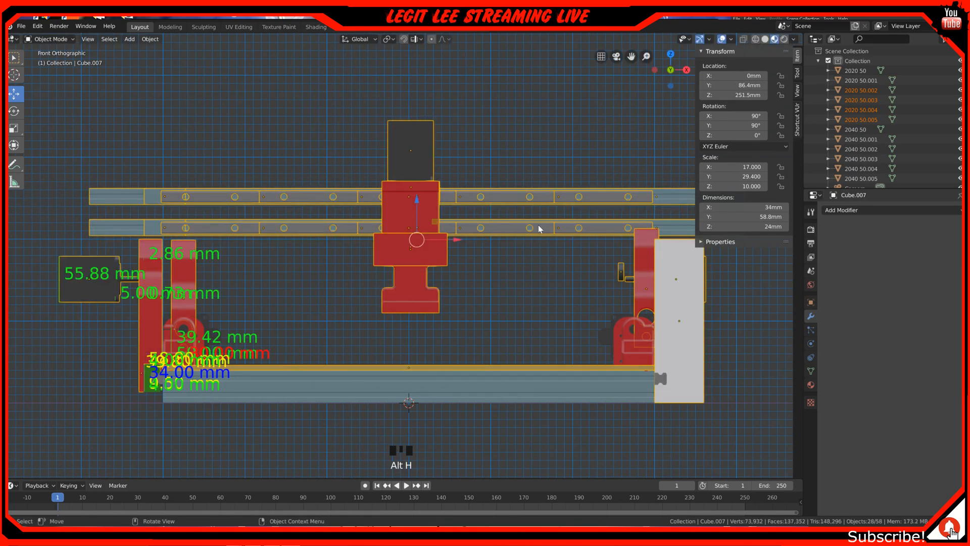
# Undo the last unhide, lower the gantry rail assembly 4 mm to Z 247.5 mm, and reveal all parts again.
pyautogui.scroll(4, 512, 221)
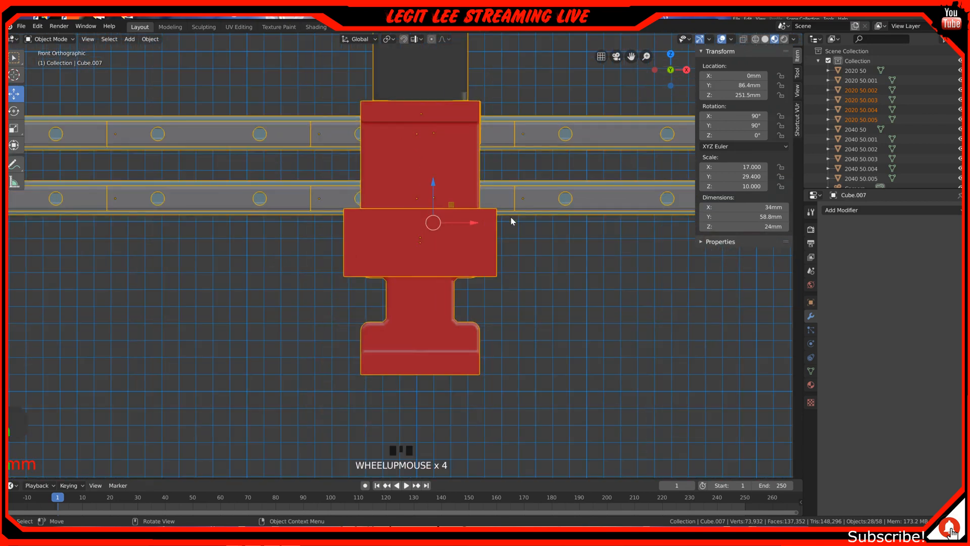
pyautogui.keyDown('ctrl'); pyautogui.moveTo(593, 259); pyautogui.dragTo(421, 349, button='middle'); pyautogui.keyUp('ctrl')
pyautogui.scroll(1, 421, 350)
pyautogui.scroll(-1, 421, 349)
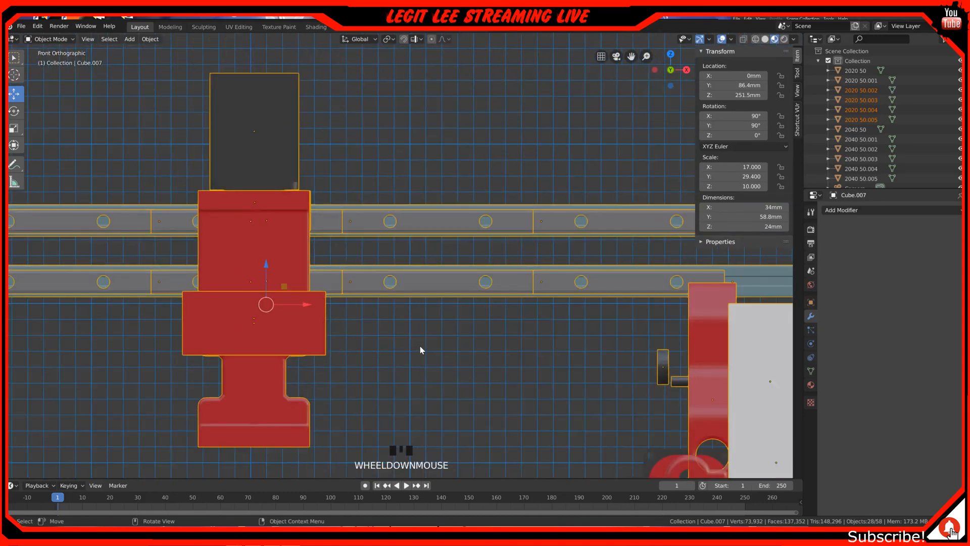
pyautogui.hotkey('ctrl', 'z')
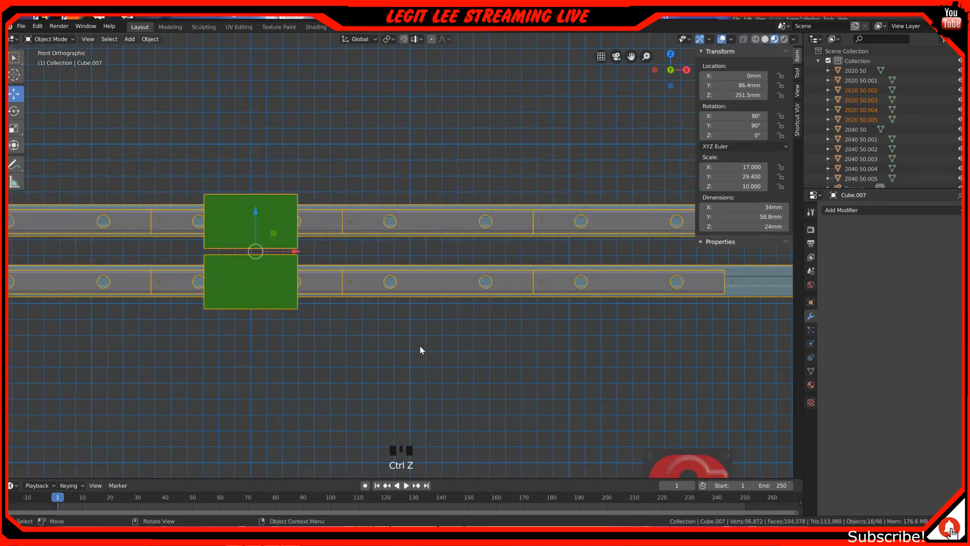
pyautogui.scroll(2, 256, 211)
pyautogui.scroll(1, 255, 216)
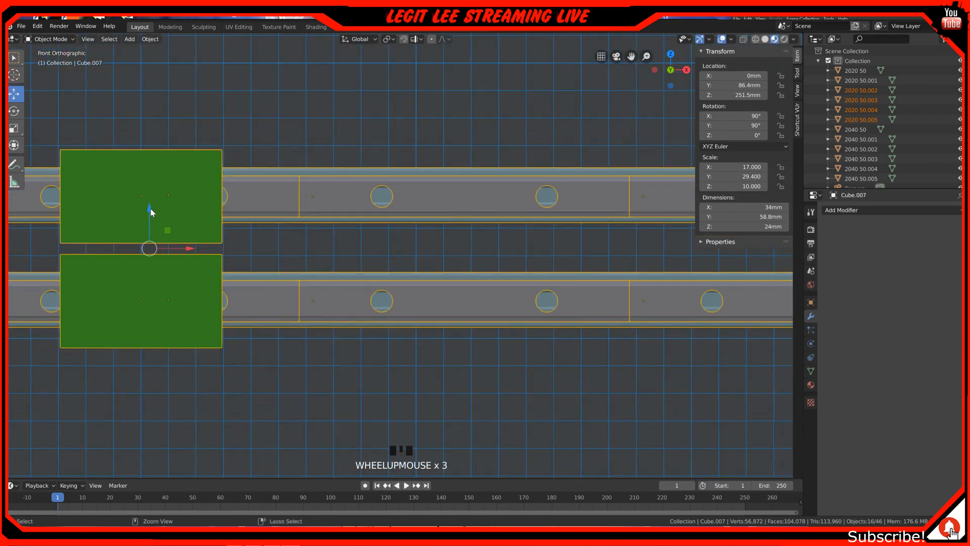
pyautogui.moveTo(150, 212)
pyautogui.keyDown('ctrl'); pyautogui.mouseDown()
pyautogui.moveTo(149, 236)
pyautogui.moveTo(151, 216)
pyautogui.mouseUp(); pyautogui.keyUp('ctrl')
pyautogui.scroll(3, 151, 216)
pyautogui.scroll(-1, 156, 220)
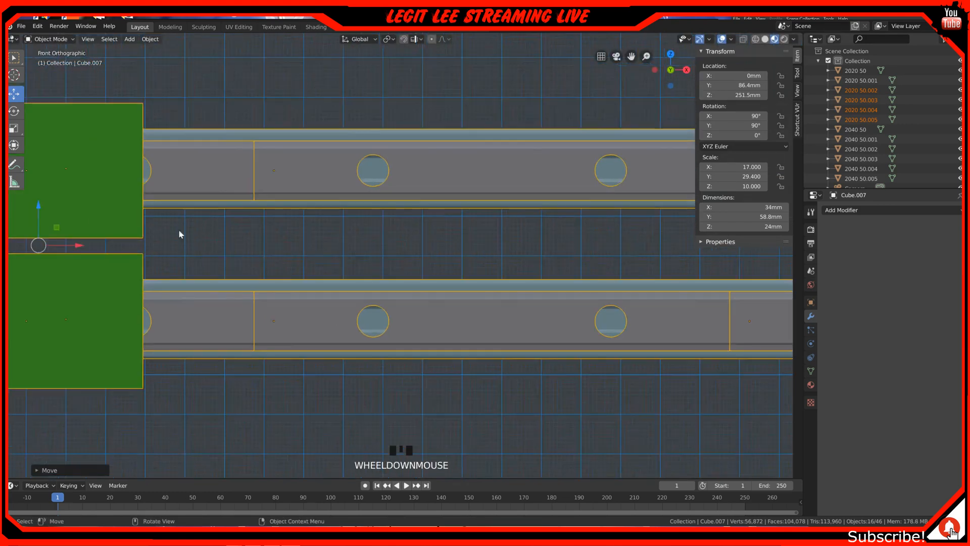
pyautogui.keyDown('shift'); pyautogui.moveTo(180, 241); pyautogui.dragTo(372, 226, button='middle'); pyautogui.keyUp('shift')
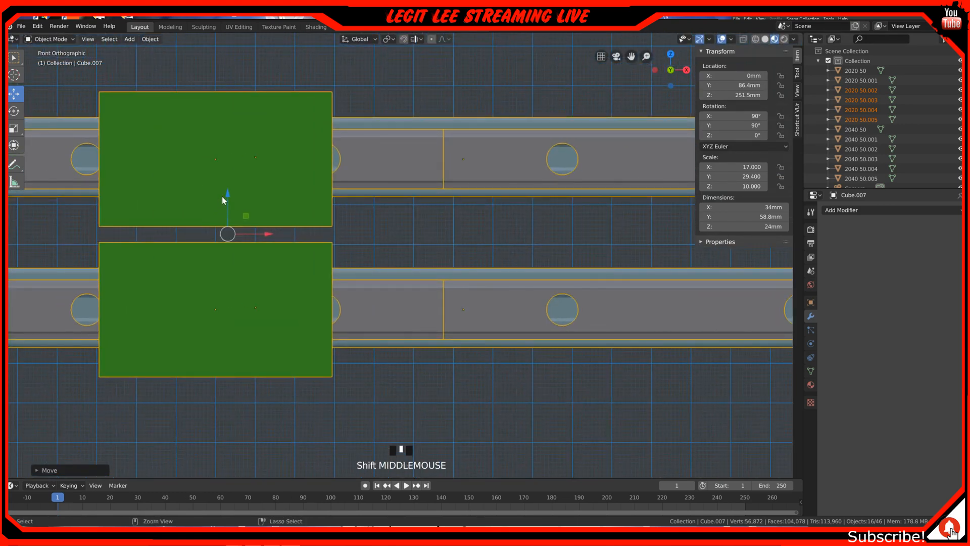
pyautogui.scroll(1, 225, 196)
pyautogui.keyDown('ctrl'); pyautogui.moveTo(196, 197); pyautogui.dragTo(297, 286); pyautogui.keyUp('ctrl')
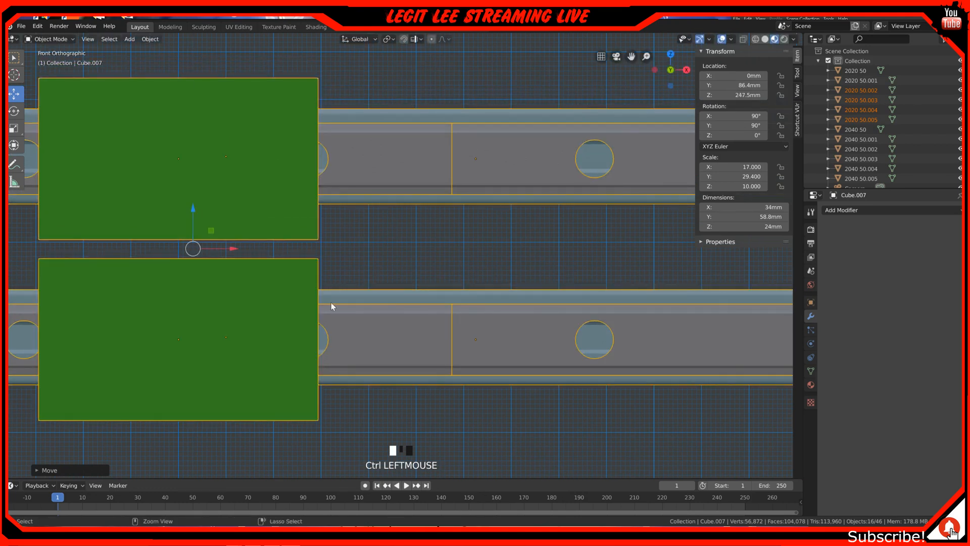
pyautogui.scroll(-8, 347, 320)
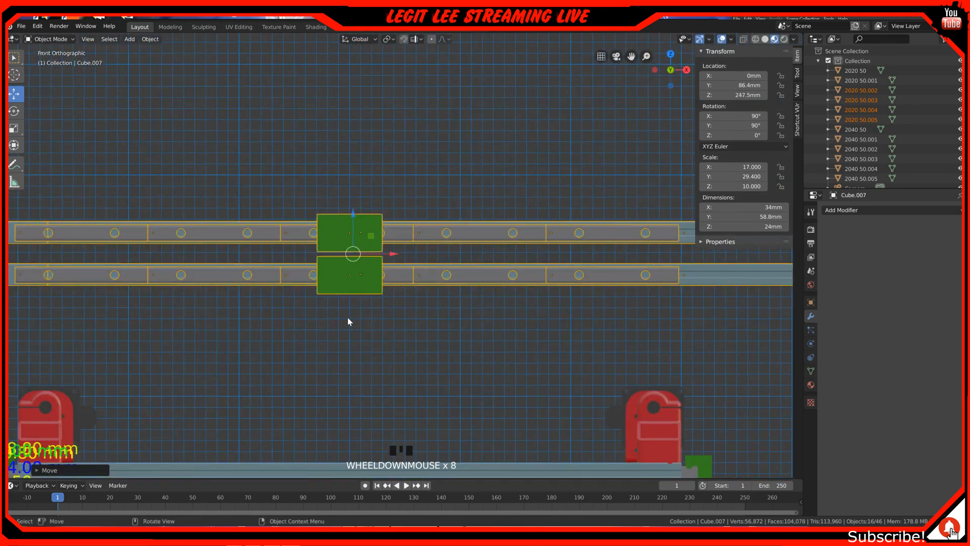
pyautogui.hotkey('alt', 'h')
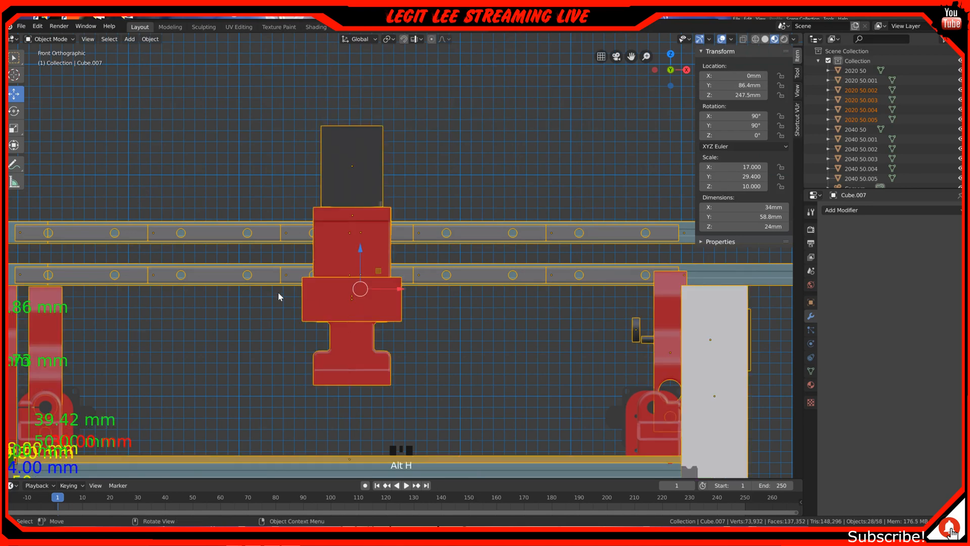
# Check the gantry height against the frame, lower the isolated rail assembly to Z 217.5 mm, and unhide the other parts.
pyautogui.scroll(-1, 280, 296)
pyautogui.moveTo(280, 296)
pyautogui.mouseDown(button='middle')
pyautogui.moveTo(325, 305)
pyautogui.moveTo(332, 293)
pyautogui.moveTo(375, 290)
pyautogui.moveTo(296, 302)
pyautogui.moveTo(219, 297)
pyautogui.moveTo(280, 301)
pyautogui.mouseUp(button='middle')
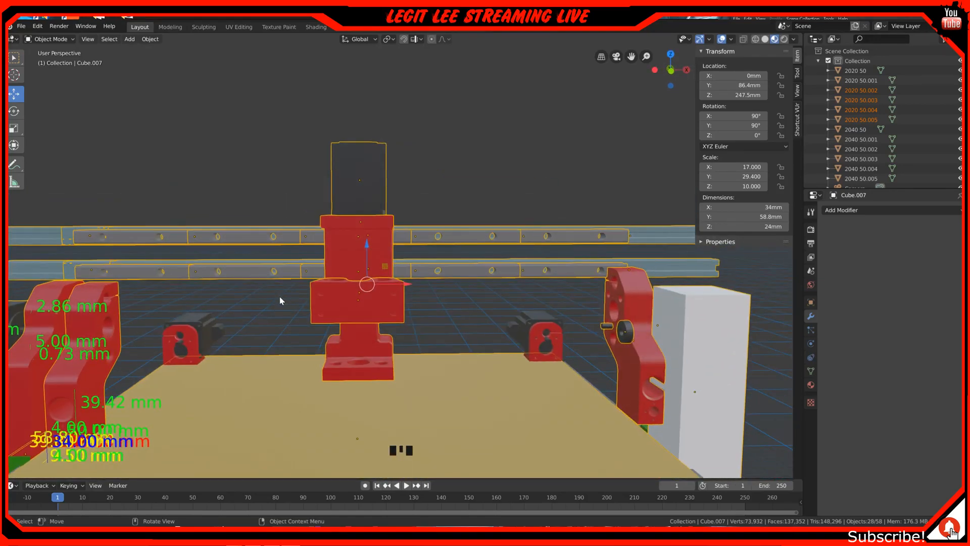
pyautogui.press('KP_1')
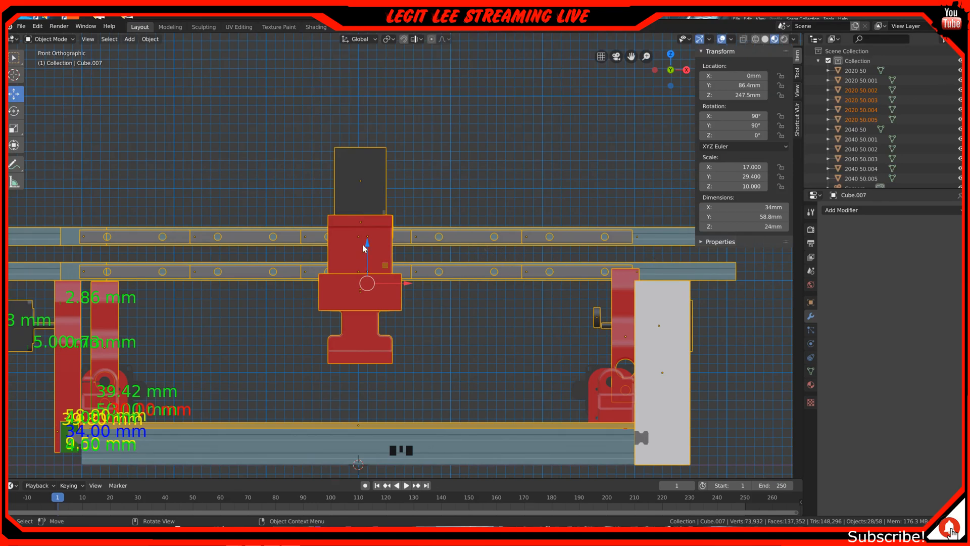
pyautogui.scroll(1, 363, 248)
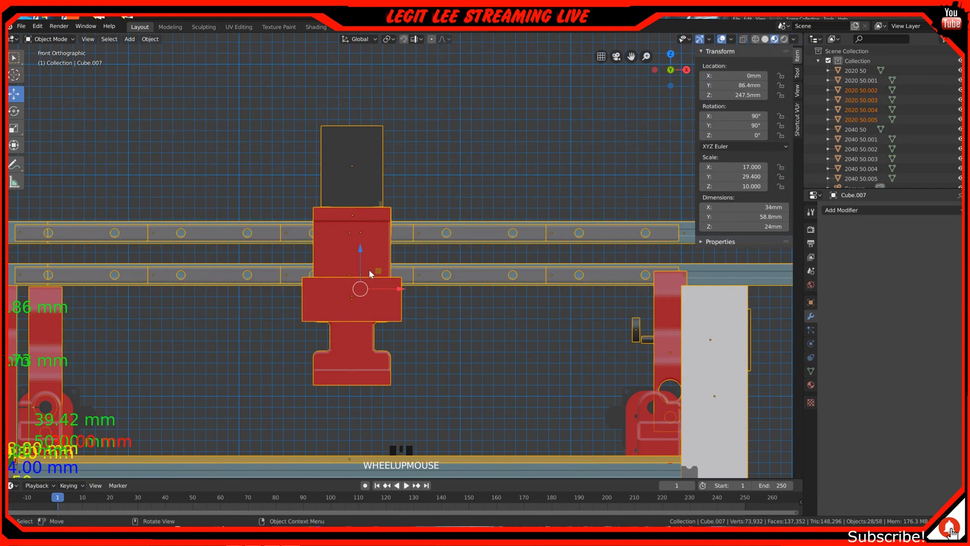
pyautogui.keyDown('shift'); pyautogui.moveTo(370, 272); pyautogui.dragTo(438, 244, button='middle'); pyautogui.keyUp('shift')
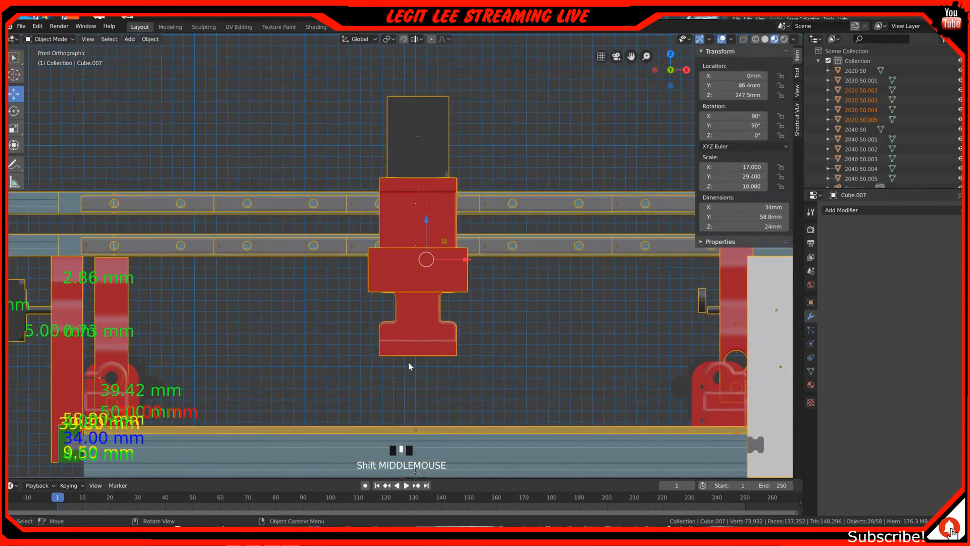
pyautogui.keyDown('shift'); pyautogui.moveTo(110, 368); pyautogui.dragTo(161, 329, button='middle'); pyautogui.keyUp('shift')
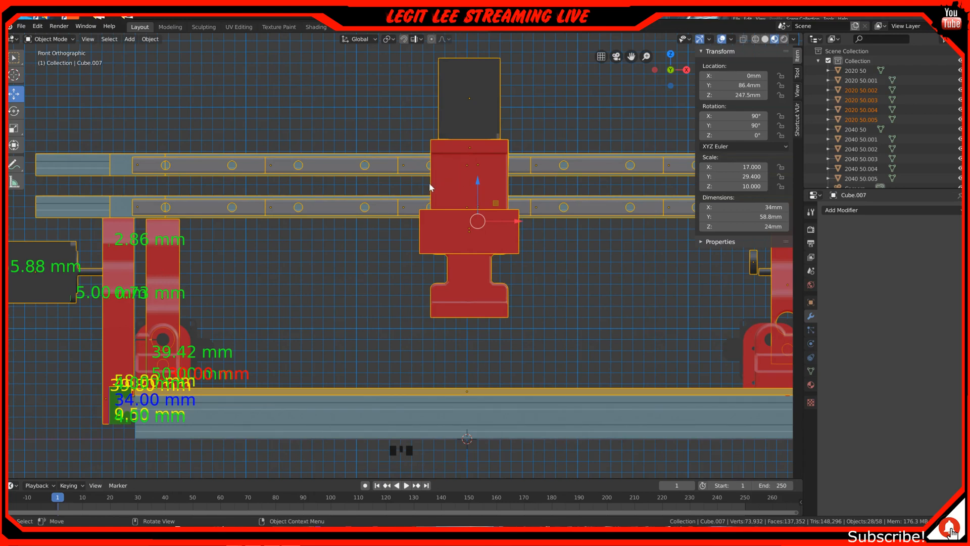
pyautogui.press('ctrl')
pyautogui.hotkey('ctrl', 'z')
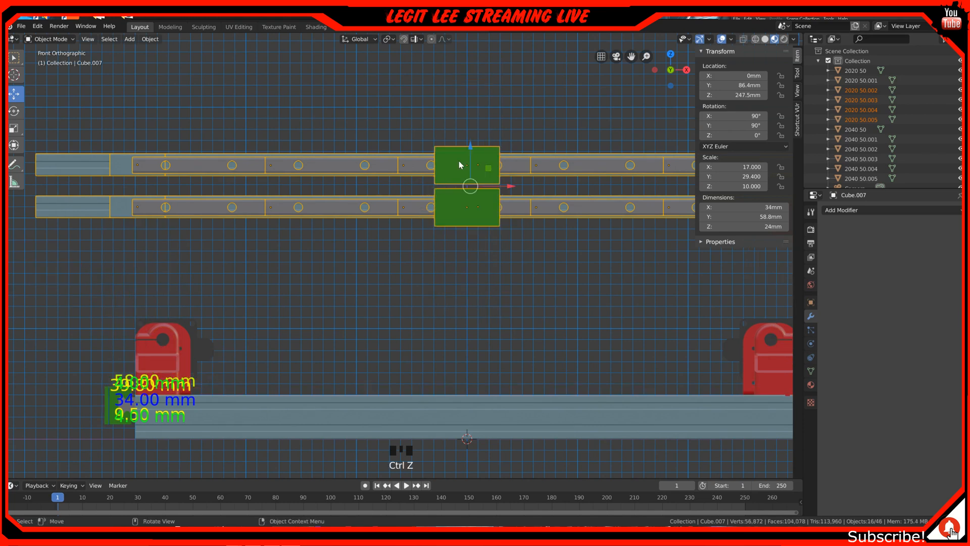
pyautogui.keyDown('ctrl'); pyautogui.moveTo(470, 145); pyautogui.dragTo(469, 166); pyautogui.keyUp('ctrl')
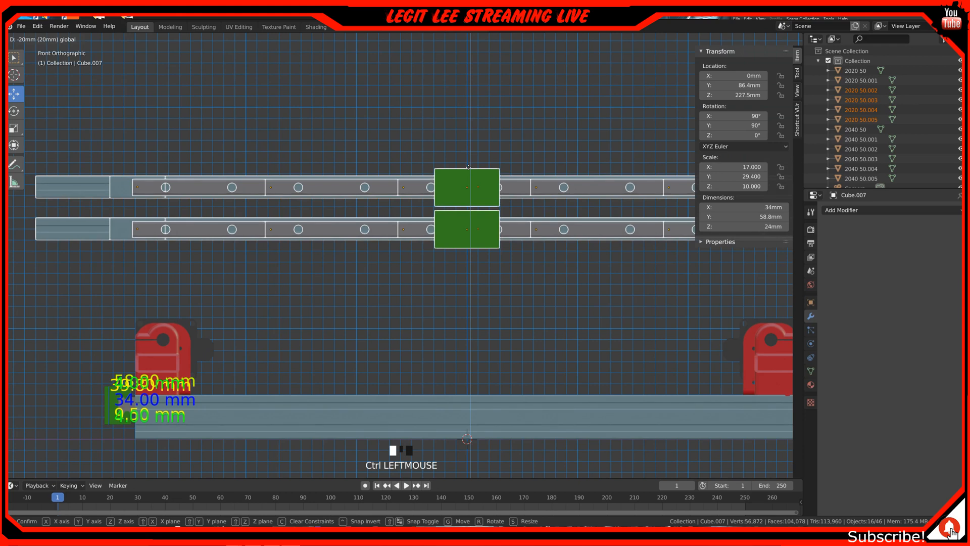
pyautogui.keyDown('ctrl'); pyautogui.moveTo(468, 169); pyautogui.dragTo(468, 181); pyautogui.keyUp('ctrl')
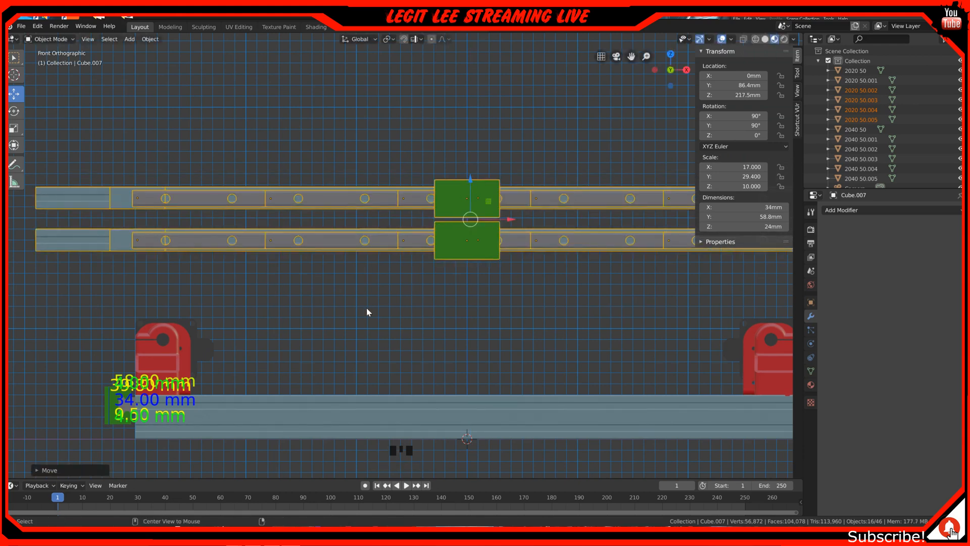
pyautogui.hotkey('alt', 'h')
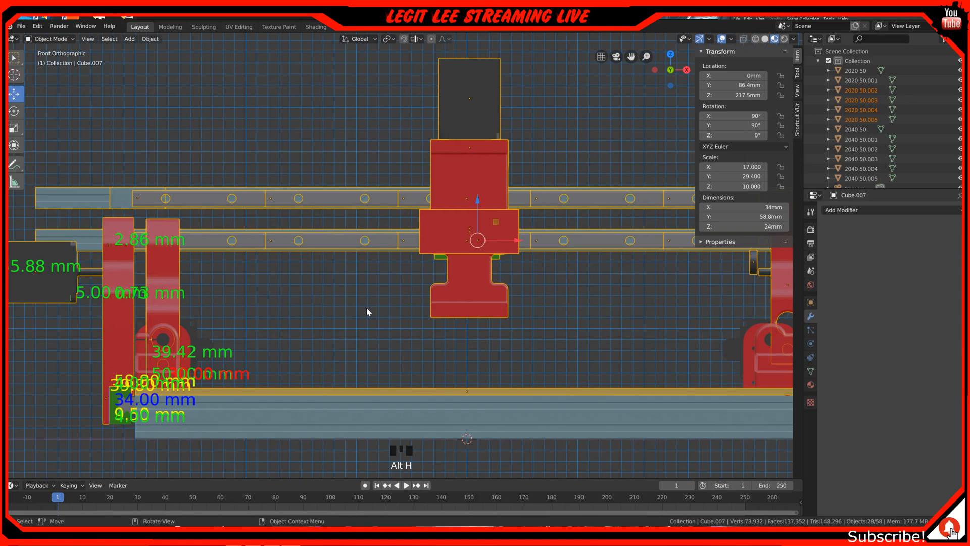
# Hide the Z-axis motor, the red Z-axis and spindle mount parts, and the bed plate to expose the gantry rails.
pyautogui.scroll(-2, 367, 308)
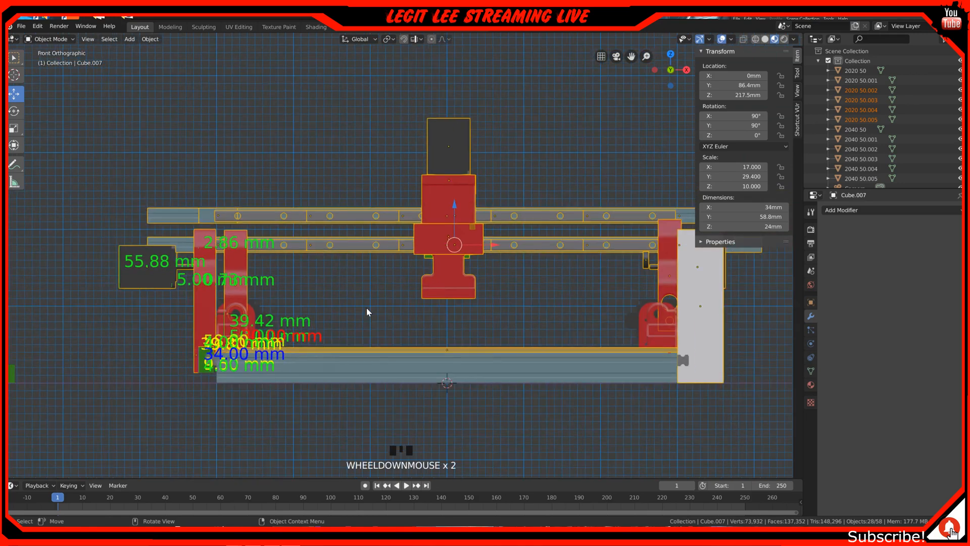
pyautogui.scroll(2, 367, 308)
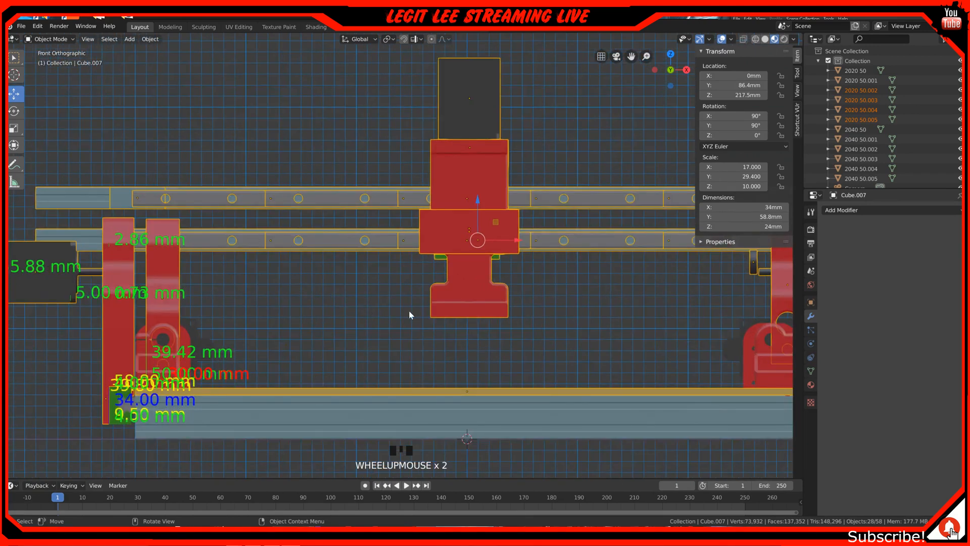
pyautogui.scroll(1, 409, 310)
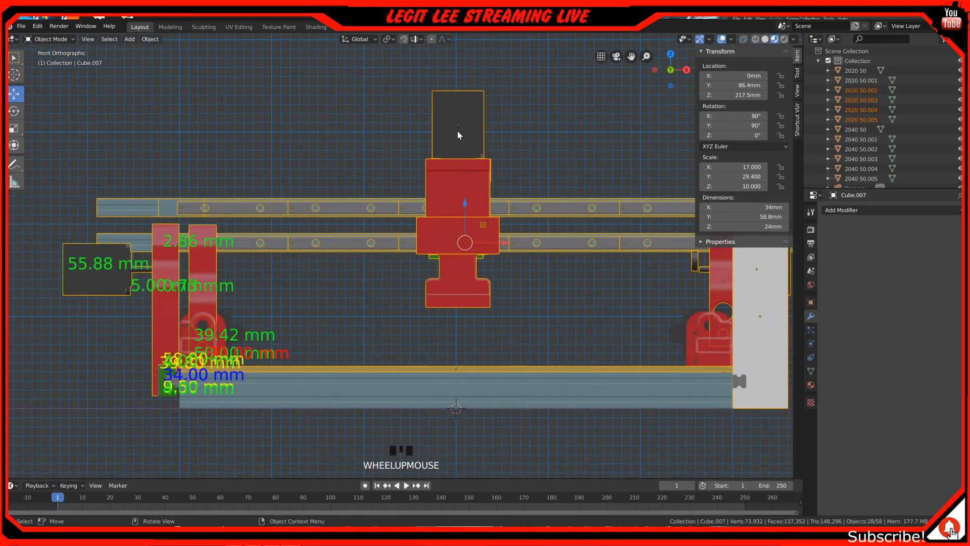
pyautogui.click(486, 123)
pyautogui.press('h')
pyautogui.click(457, 185)
pyautogui.press('h')
pyautogui.press('h')
pyautogui.click(459, 164)
pyautogui.press('h')
pyautogui.click(452, 366)
pyautogui.press('h')
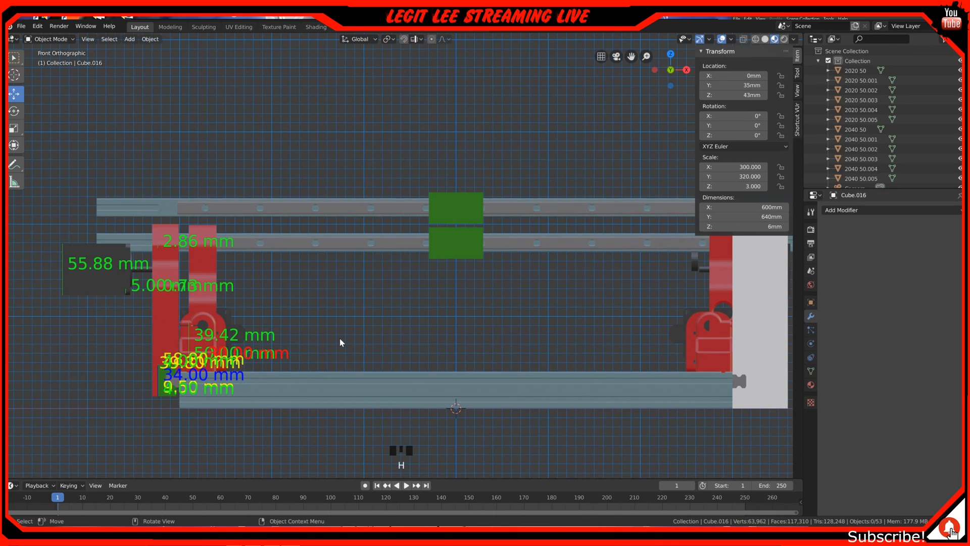
# Hide the inner red plate, Y Axis Motor Holder Left, and the Nema23CL and Nema23CL.003 motors around the left end plate.
pyautogui.click(200, 287)
pyautogui.press('h')
pyautogui.click(205, 319)
pyautogui.press('h')
pyautogui.click(206, 322)
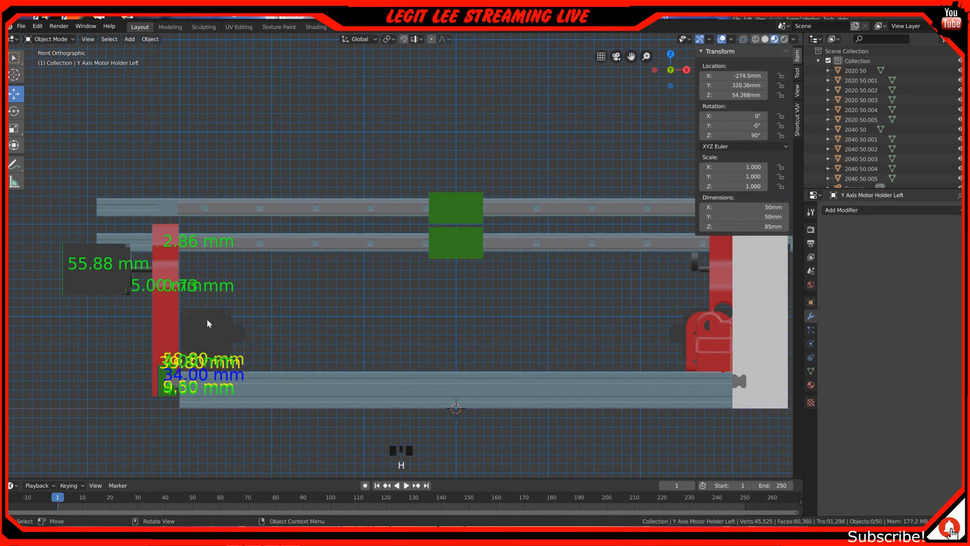
pyautogui.press('h')
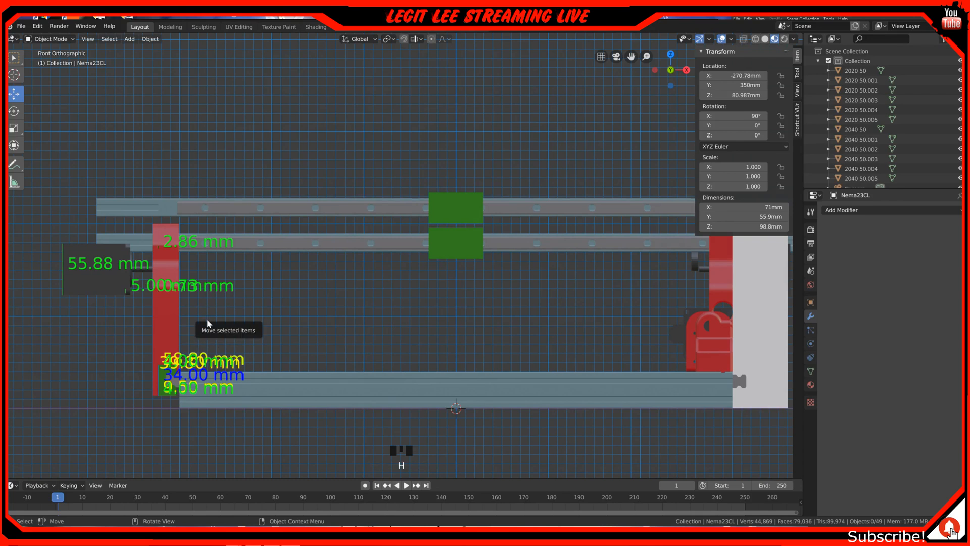
pyautogui.click(104, 267)
pyautogui.press('h')
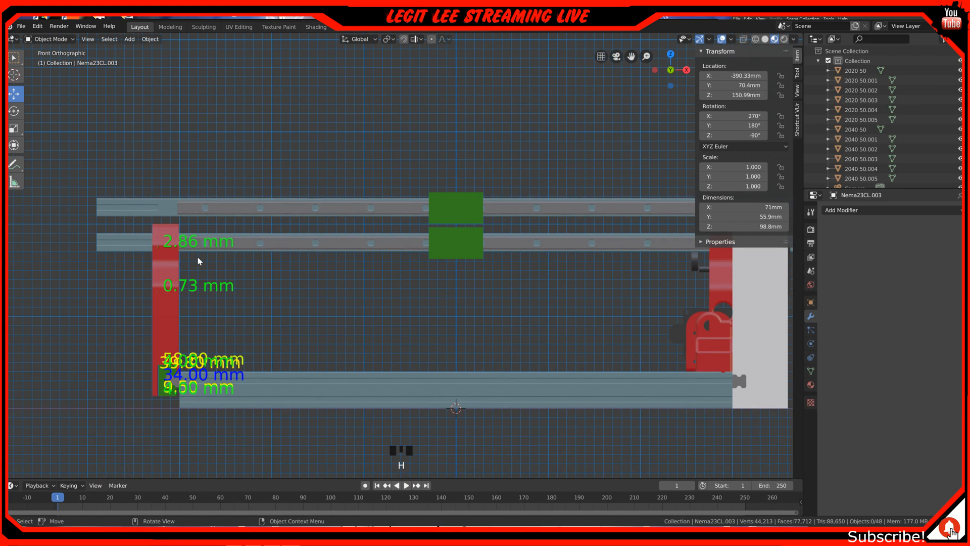
# Open the left red end plate's mesh for editing and switch the display to wireframe.
pyautogui.keyDown('shift'); pyautogui.moveTo(234, 283); pyautogui.dragTo(444, 288, button='middle'); pyautogui.keyUp('shift')
pyautogui.scroll(2, 444, 288)
pyautogui.scroll(2, 444, 293)
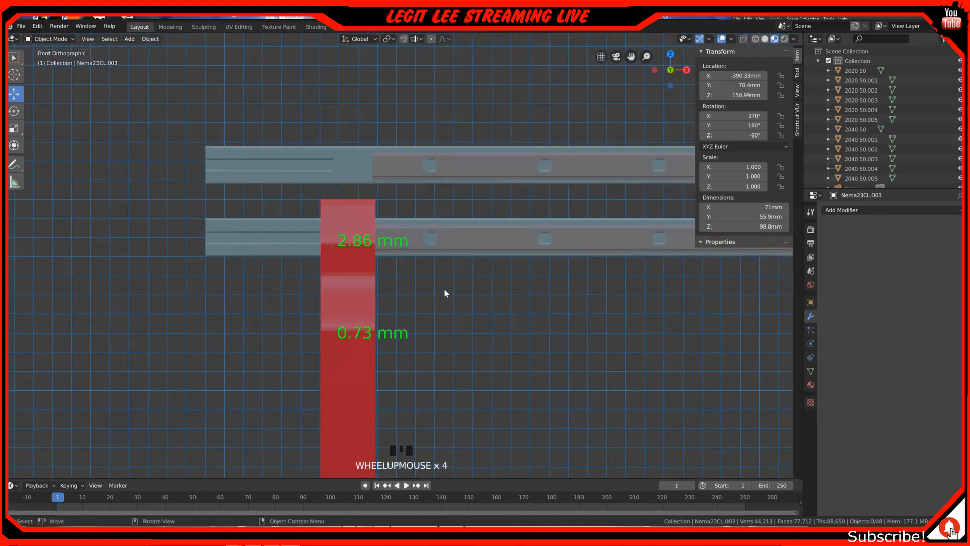
pyautogui.scroll(-1, 444, 294)
pyautogui.click(353, 342)
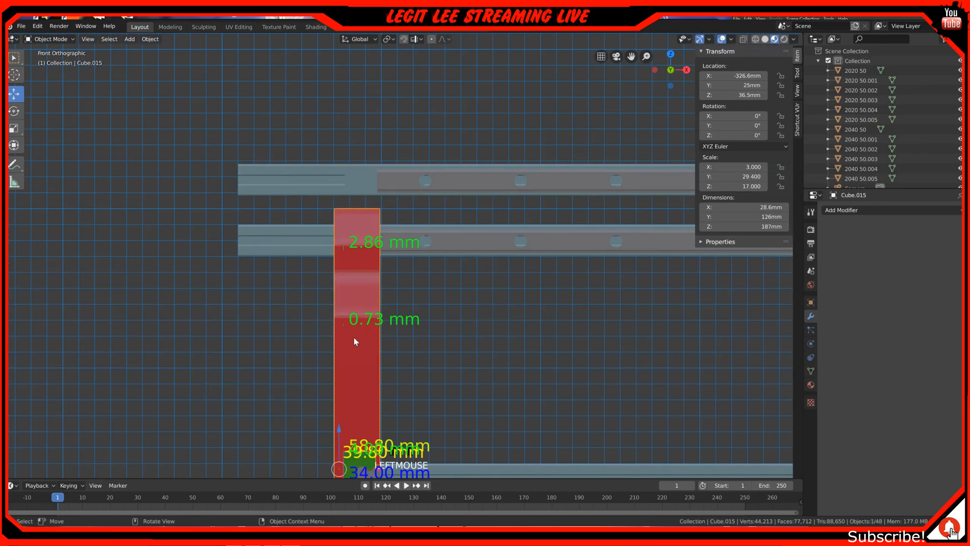
pyautogui.press('Tab')
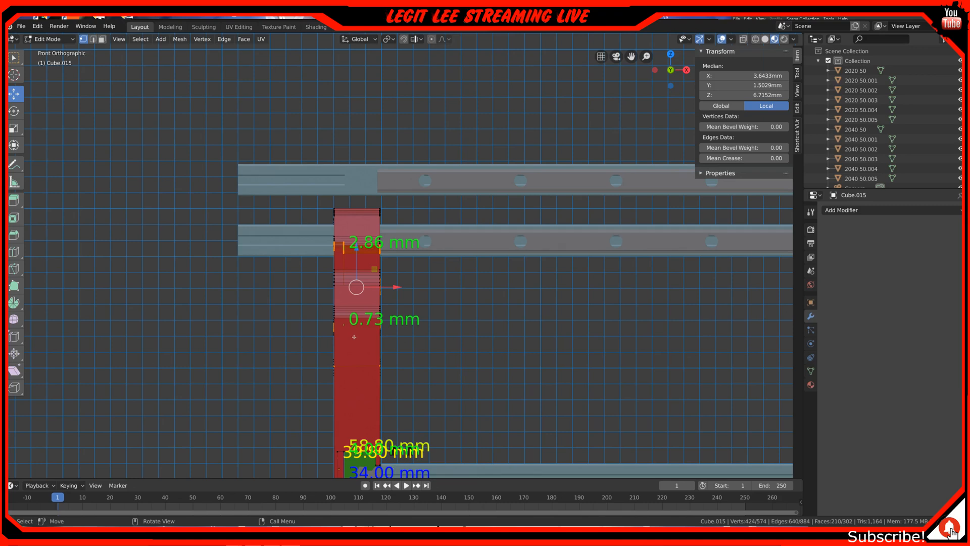
pyautogui.press('z')
pyautogui.click(290, 338)
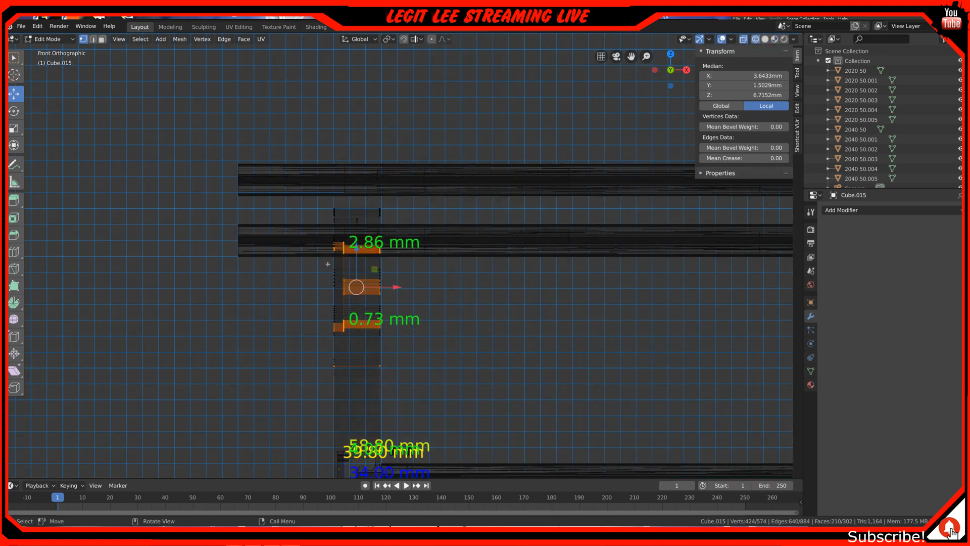
# Clear the old selection and box-select only the upper section of the left end plate, including its bolt and bearing holes.
pyautogui.press('b')
pyautogui.moveTo(310, 188); pyautogui.dragTo(436, 341)
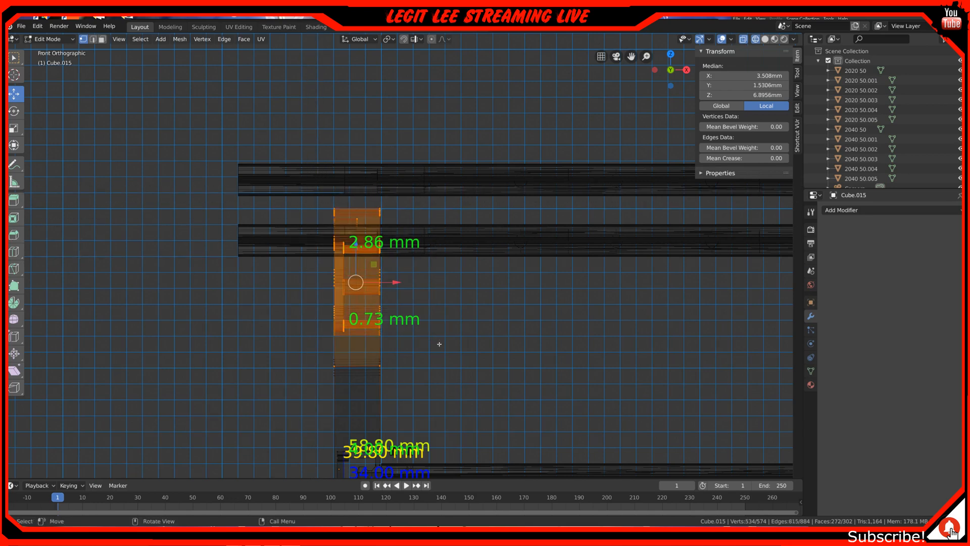
pyautogui.press('a')
pyautogui.press('a')
pyautogui.press('a')
pyautogui.press('b')
pyautogui.moveTo(297, 188); pyautogui.dragTo(440, 346)
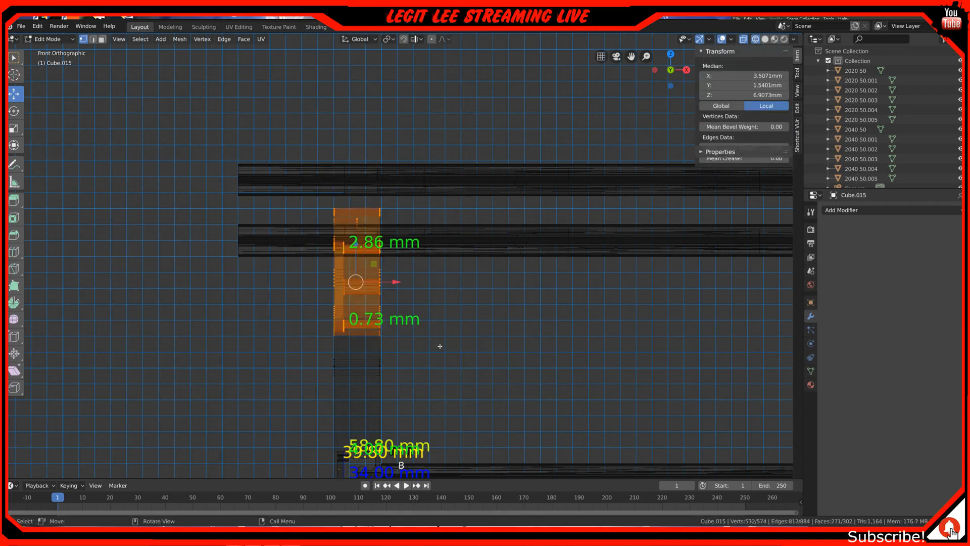
pyautogui.moveTo(386, 347); pyautogui.dragTo(437, 337, button='middle')
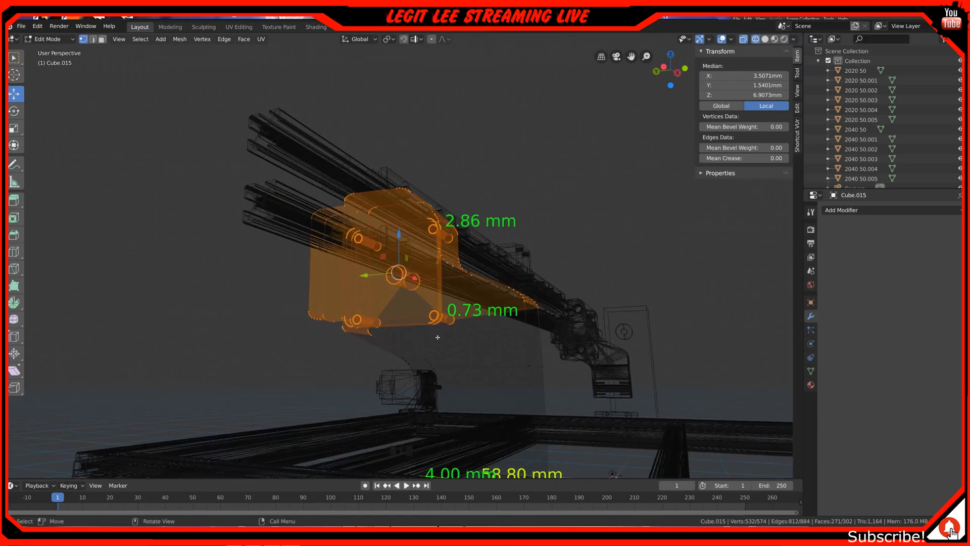
pyautogui.press('KP_1')
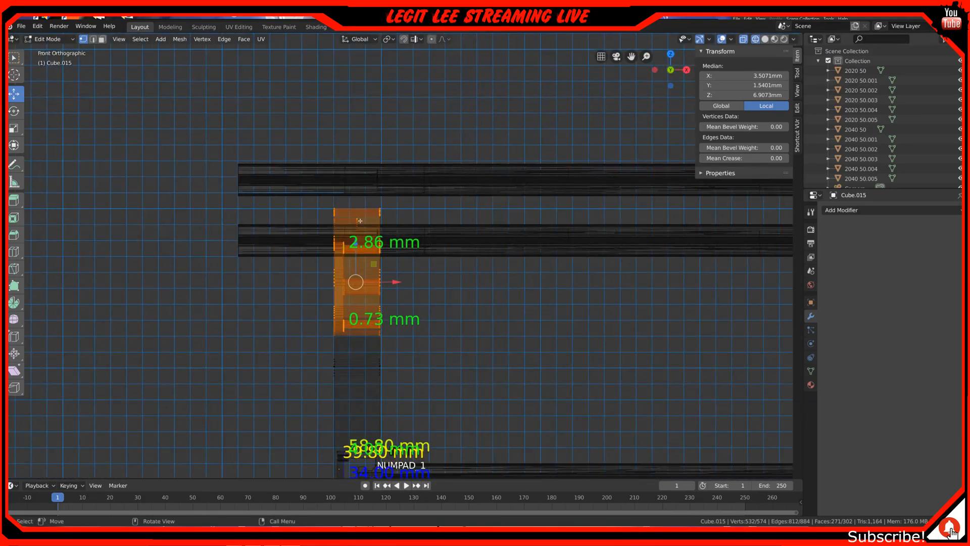
# Raise the selected upper plate section vertically to a local median Z of 9.672 mm, level with the two gantry extrusions.
pyautogui.scroll(3, 360, 222)
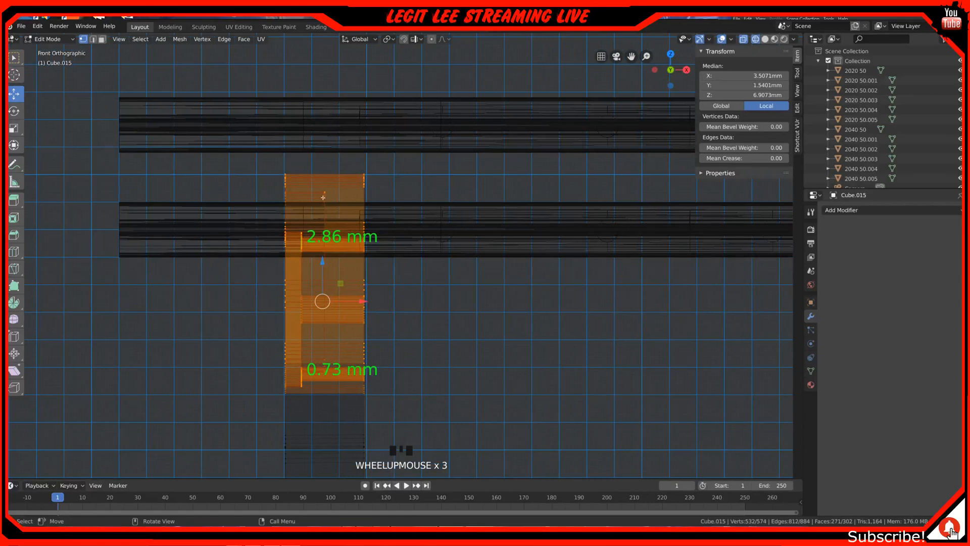
pyautogui.keyDown('shift'); pyautogui.moveTo(328, 205); pyautogui.dragTo(457, 234, button='middle'); pyautogui.keyUp('shift')
pyautogui.scroll(1, 460, 294)
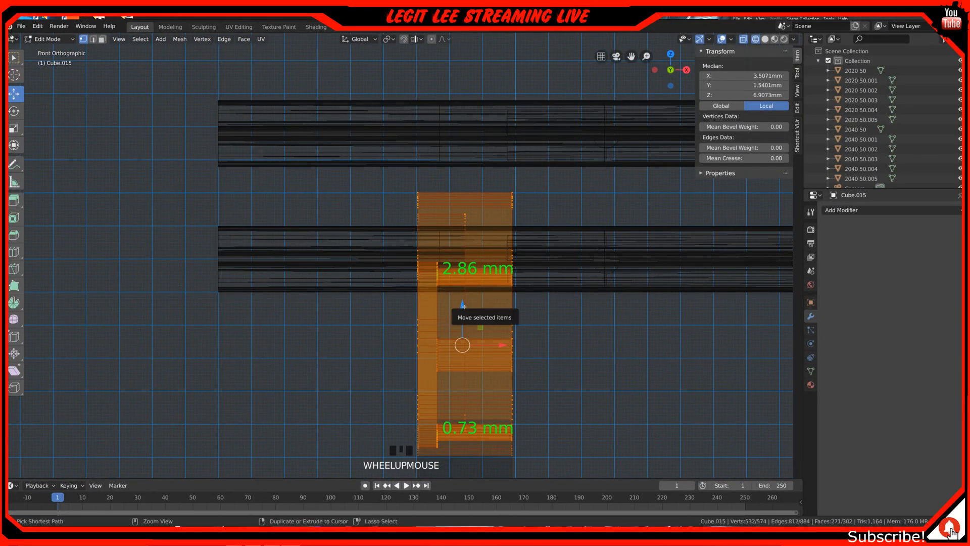
pyautogui.keyDown('ctrl'); pyautogui.moveTo(463, 304); pyautogui.dragTo(520, 97); pyautogui.keyUp('ctrl')
pyautogui.scroll(3, 471, 192)
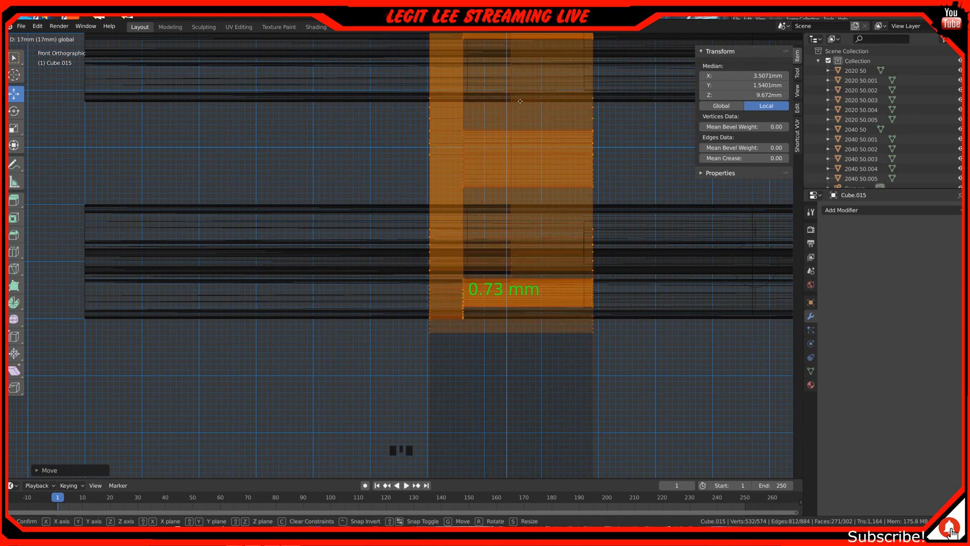
pyautogui.click(521, 103)
pyautogui.keyDown('shift'); pyautogui.moveTo(494, 155); pyautogui.dragTo(498, 286, button='middle'); pyautogui.keyUp('shift')
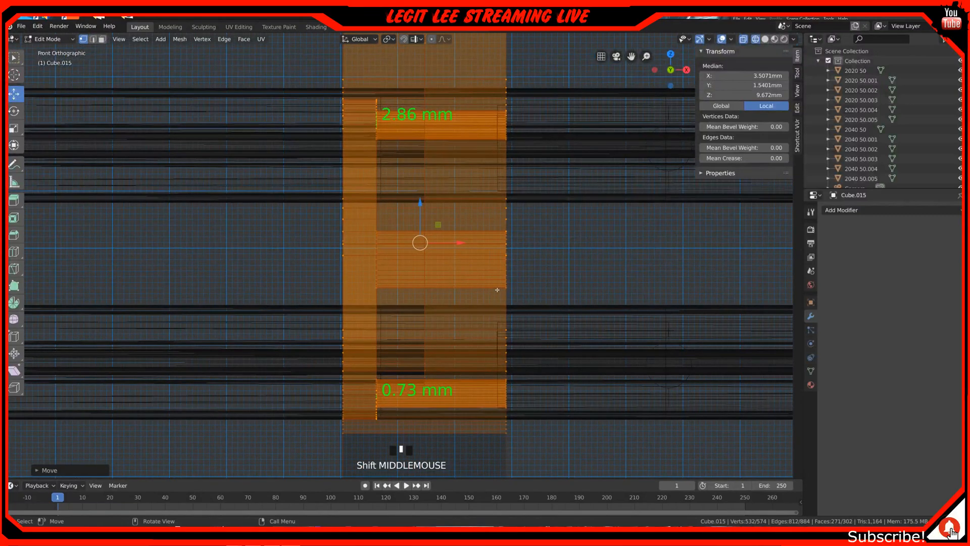
# Raise the selected upper plate section another 1 mm to fine-tune its height against the gantry extrusions.
pyautogui.scroll(-4, 526, 268)
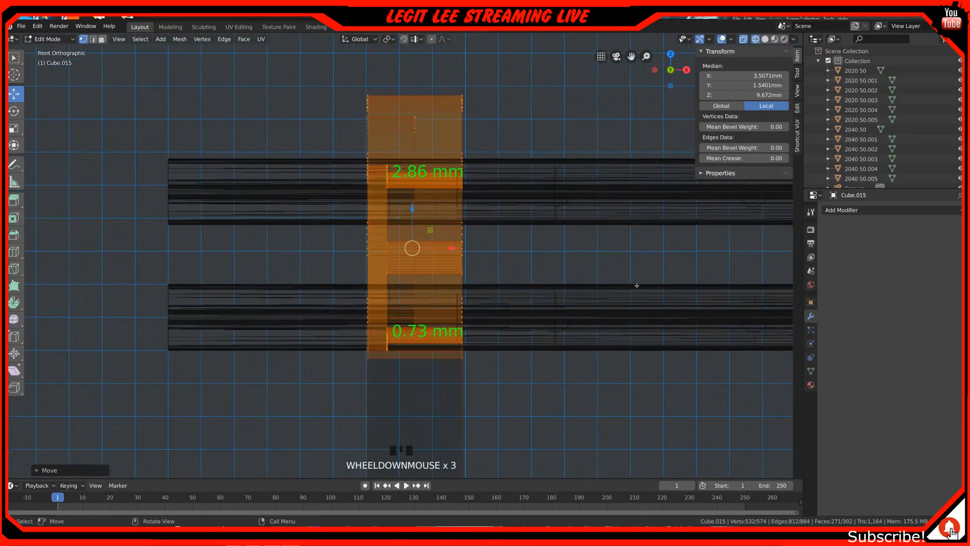
pyautogui.scroll(-6, 701, 258)
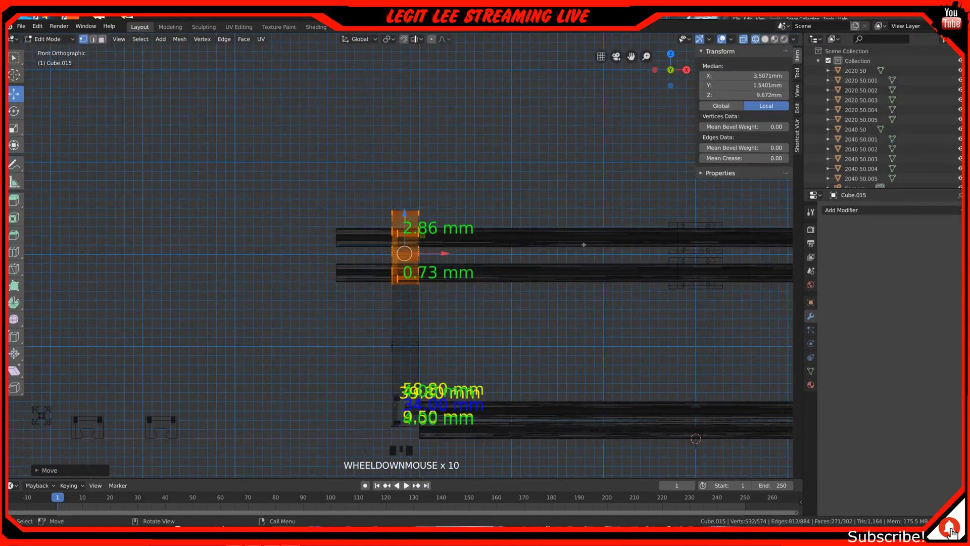
pyautogui.scroll(10, 527, 246)
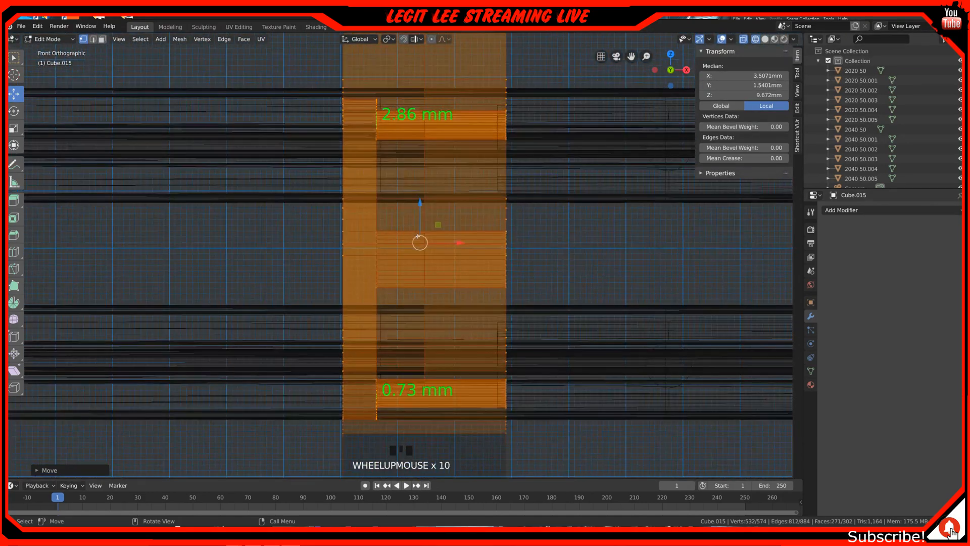
pyautogui.scroll(2, 436, 227)
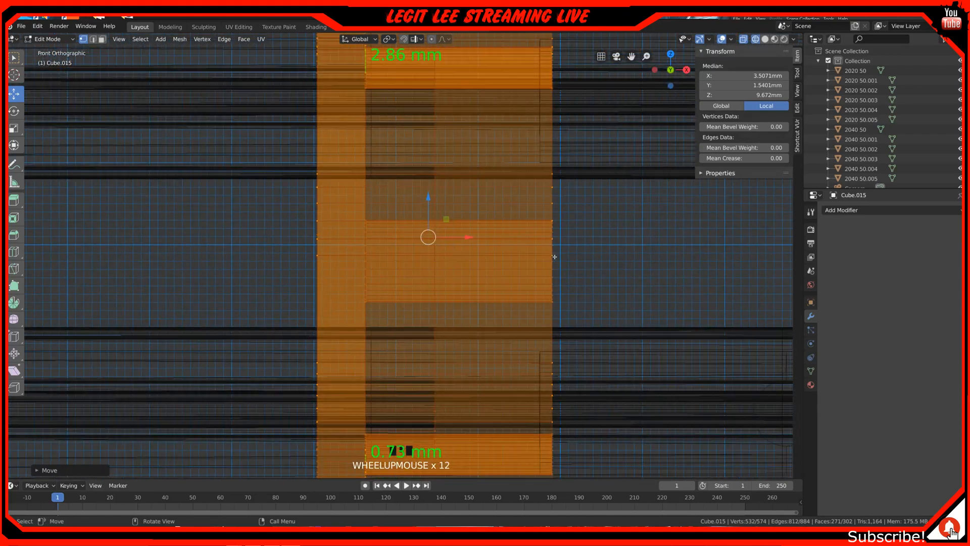
pyautogui.scroll(1, 555, 256)
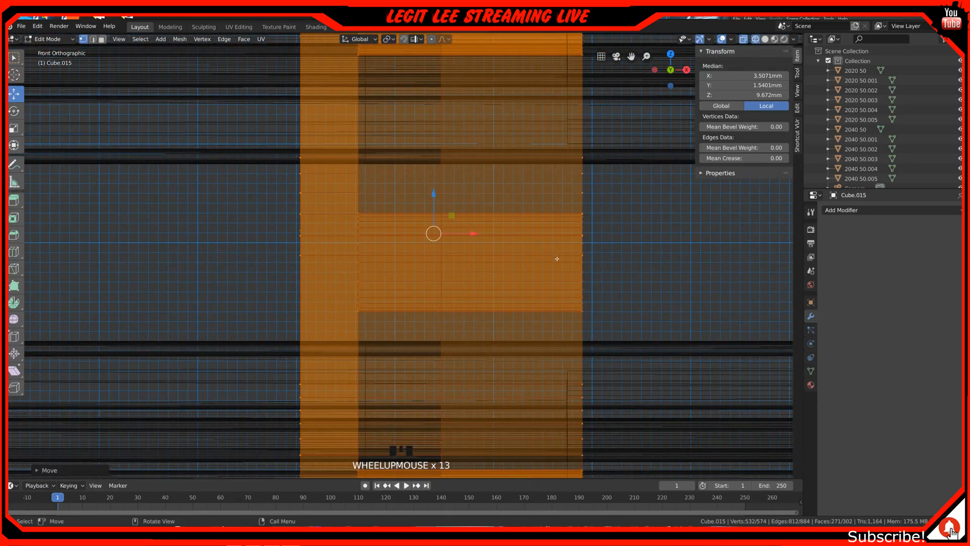
pyautogui.scroll(2, 450, 218)
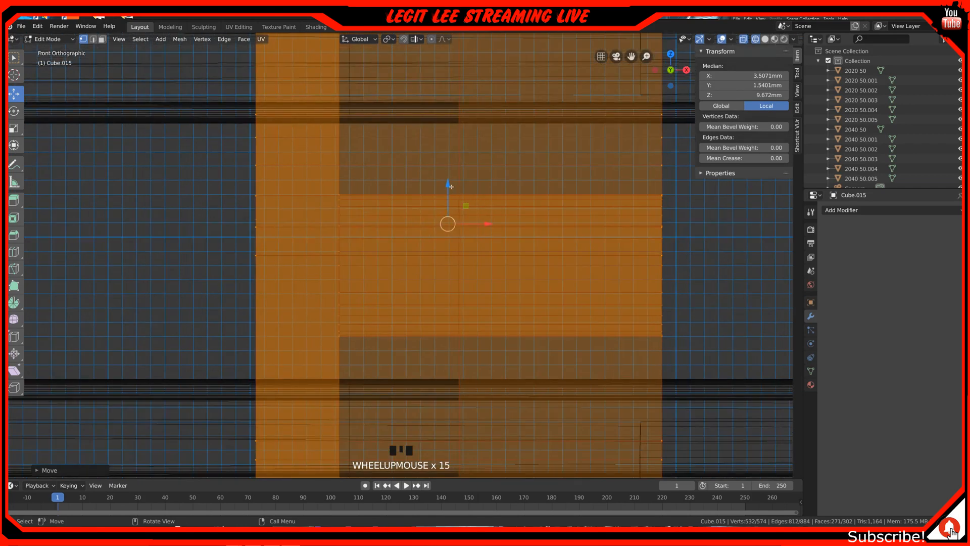
pyautogui.scroll(2, 451, 186)
pyautogui.keyDown('ctrl'); pyautogui.moveTo(467, 172); pyautogui.dragTo(473, 158); pyautogui.keyUp('ctrl')
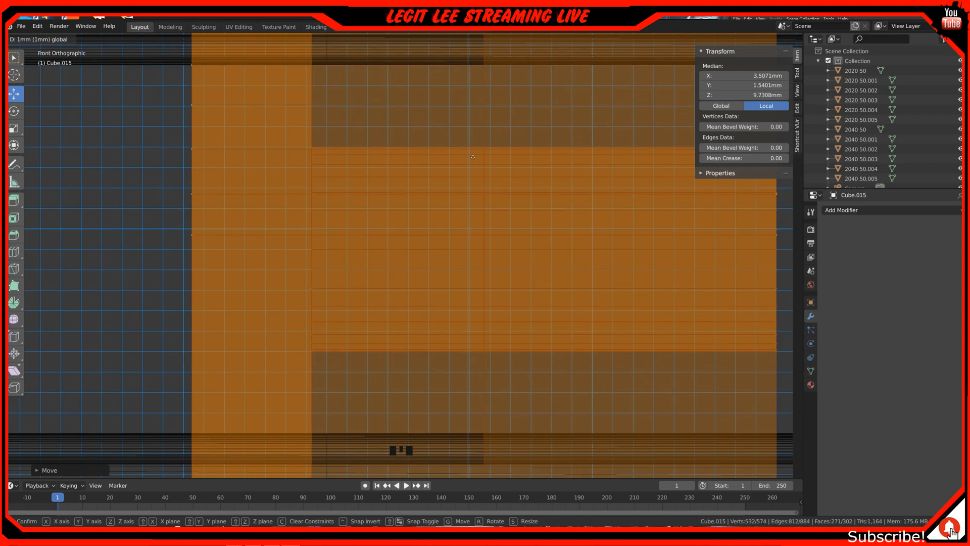
pyautogui.keyDown('ctrl'); pyautogui.moveTo(473, 157); pyautogui.dragTo(474, 156); pyautogui.keyUp('ctrl')
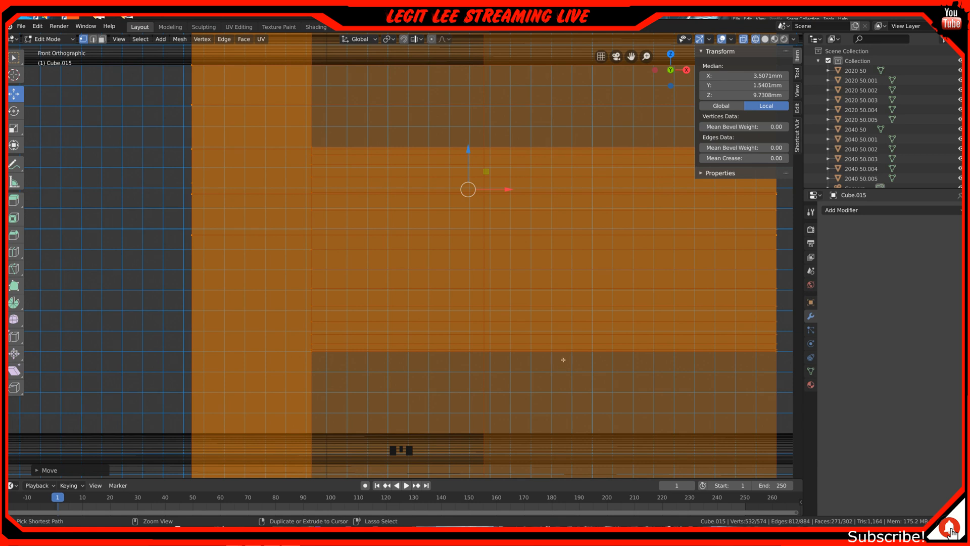
# Examine from the left side how the raised plate section and its outline line up with the two gantry extrusions.
pyautogui.scroll(-4, 490, 380)
pyautogui.scroll(1, 490, 380)
pyautogui.scroll(-4, 490, 381)
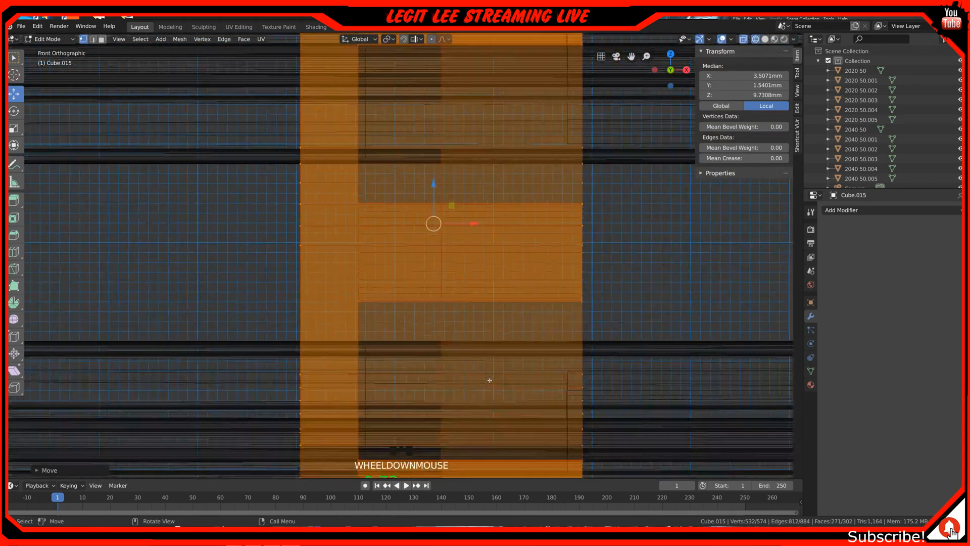
pyautogui.scroll(-2, 490, 380)
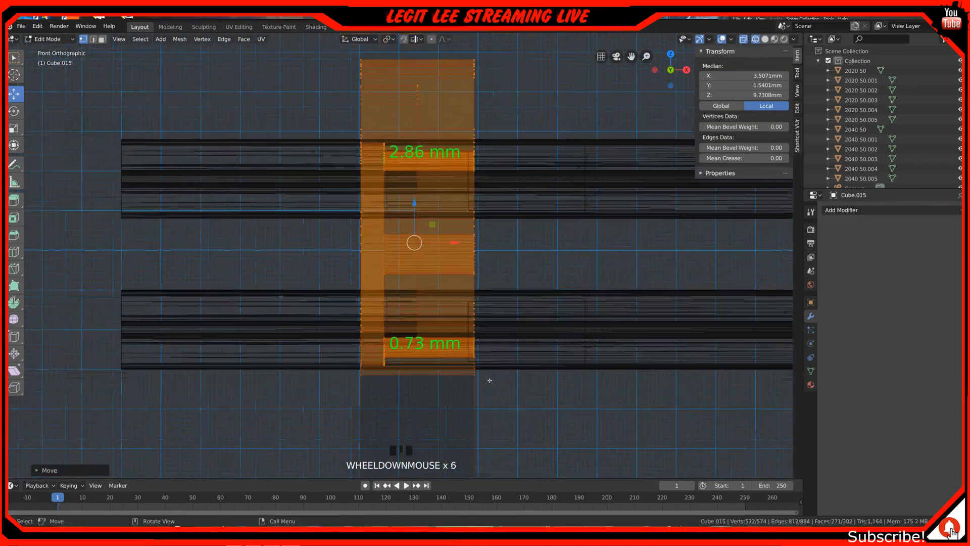
pyautogui.moveTo(486, 381); pyautogui.dragTo(509, 371, button='middle')
pyautogui.scroll(-2, 508, 371)
pyautogui.moveTo(370, 377)
pyautogui.mouseDown(button='middle')
pyautogui.moveTo(358, 372)
pyautogui.moveTo(370, 374)
pyautogui.mouseUp(button='middle')
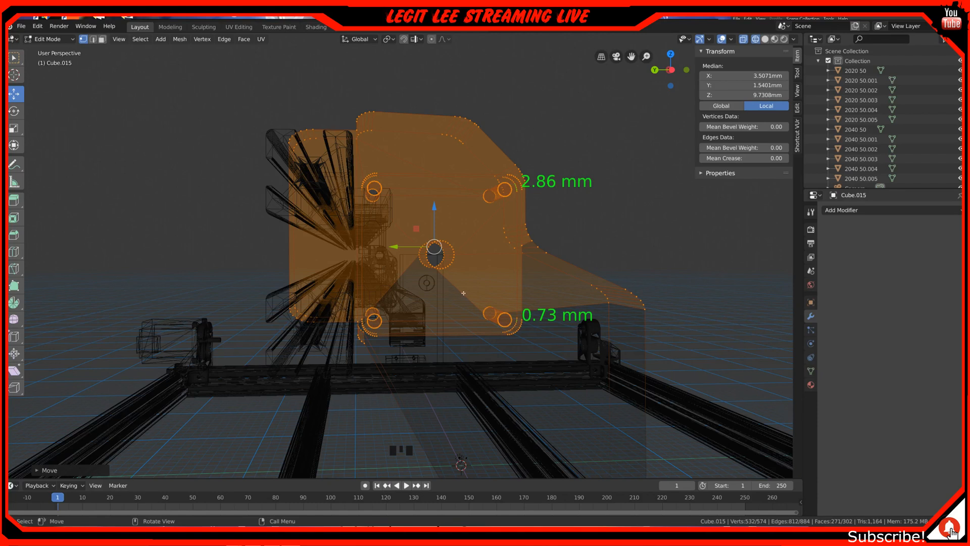
pyautogui.press('ctrl+KP_3')
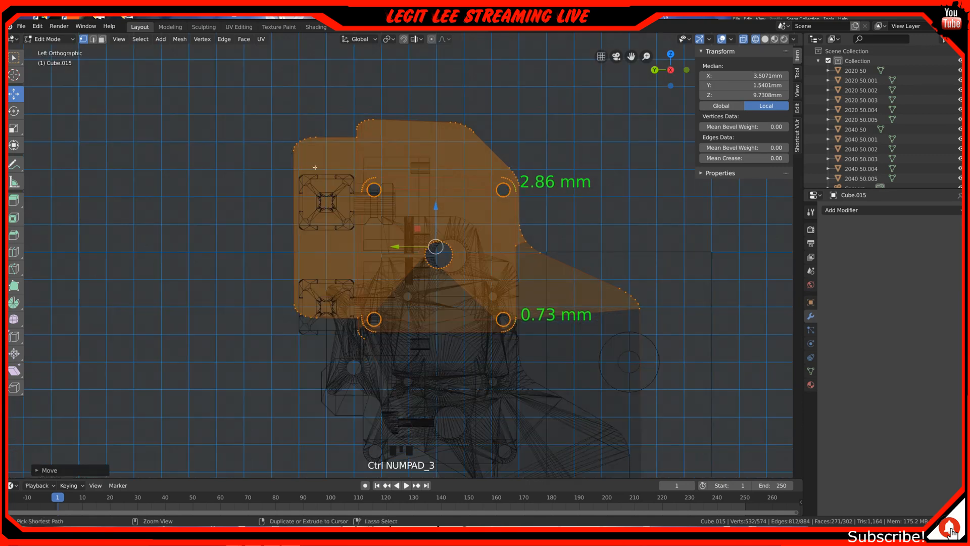
pyautogui.scroll(3, 315, 167)
pyautogui.keyDown('shift'); pyautogui.moveTo(315, 167); pyautogui.dragTo(404, 158, button='middle'); pyautogui.keyUp('shift')
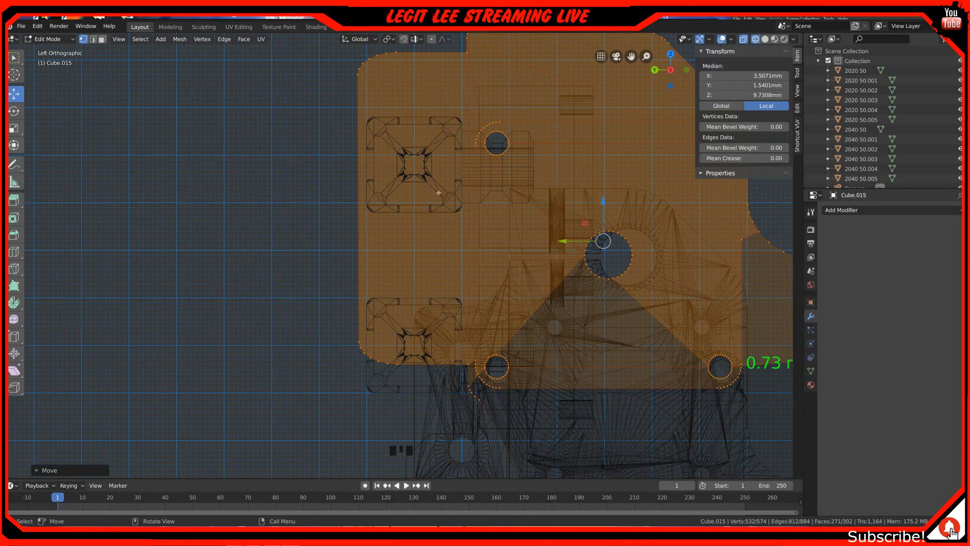
pyautogui.scroll(-1, 414, 136)
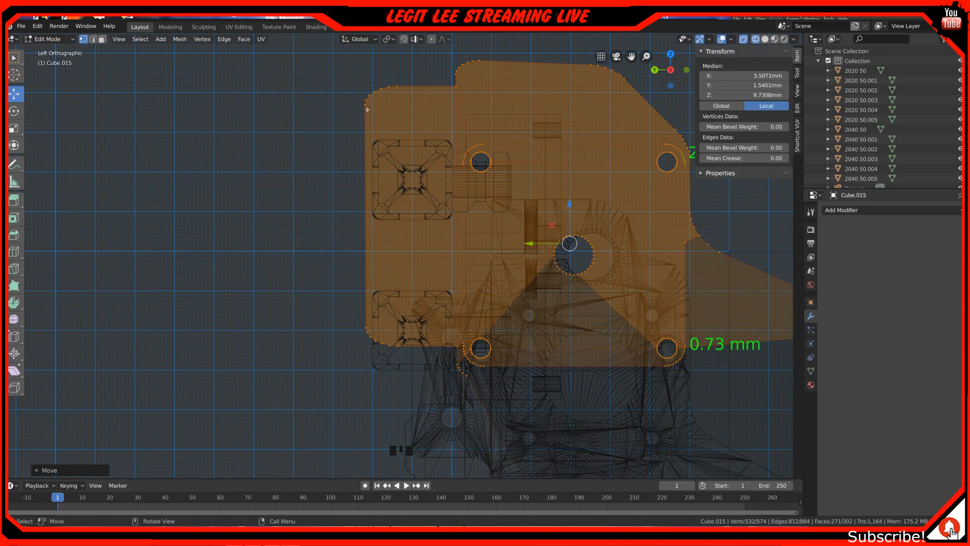
# Clear the selection and box-select the rounded corners of the plate's extrusion-side flange, adding the vertices at its upper inner corner.
pyautogui.press('a')
pyautogui.press('a')
pyautogui.press('a')
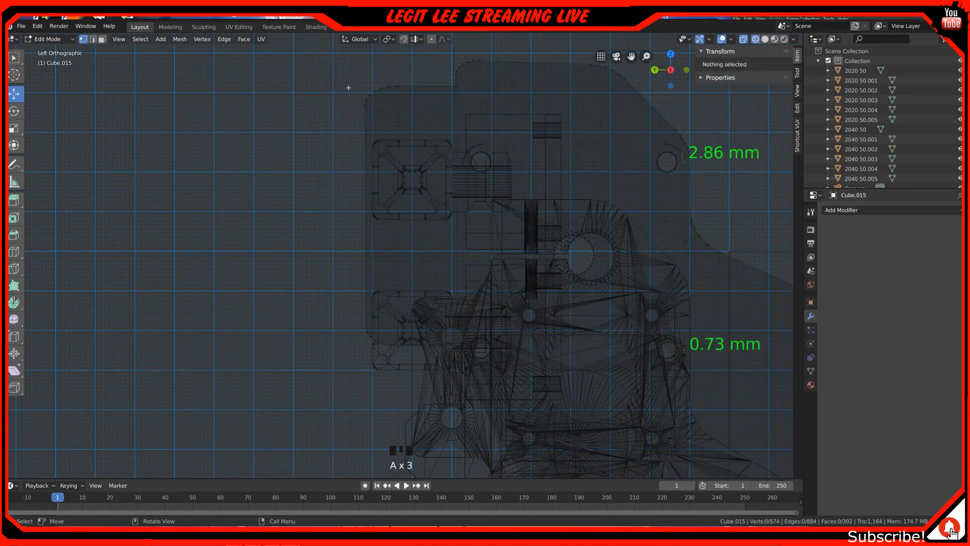
pyautogui.press('b')
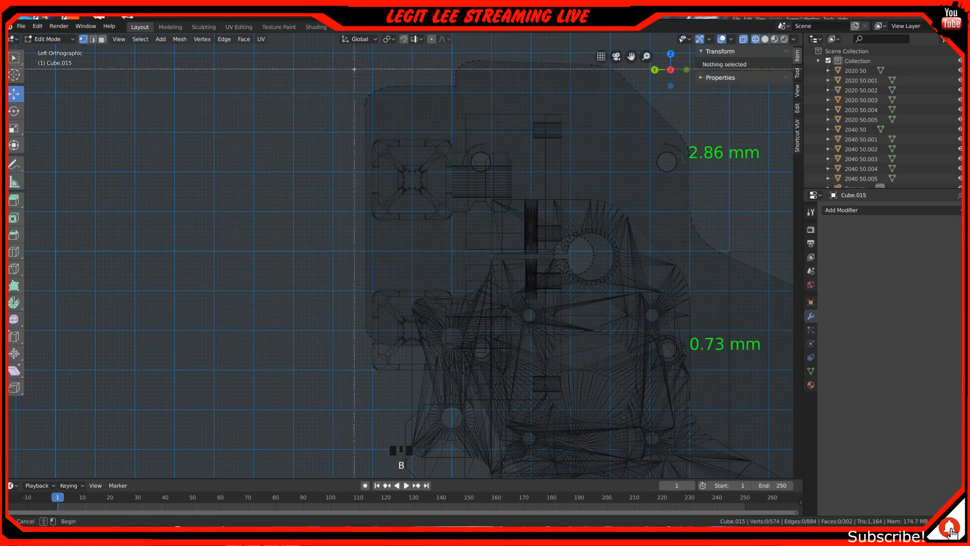
pyautogui.moveTo(340, 61); pyautogui.dragTo(448, 376)
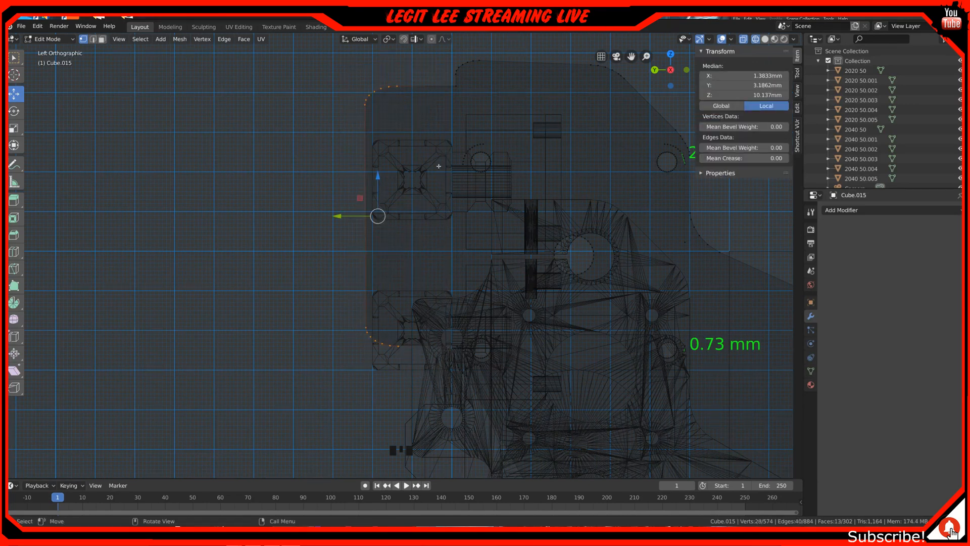
pyautogui.press('b')
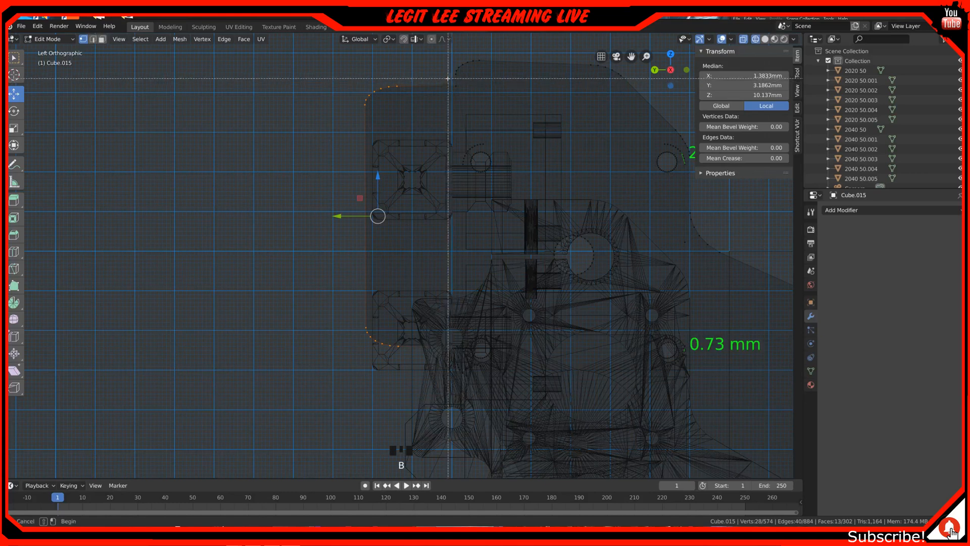
pyautogui.moveTo(448, 79); pyautogui.dragTo(458, 95)
# Box-select the vertices at the flange's upper inner corner, adding them to the rounded-corner selection.
pyautogui.press('b')
pyautogui.moveTo(447, 341); pyautogui.dragTo(459, 353)
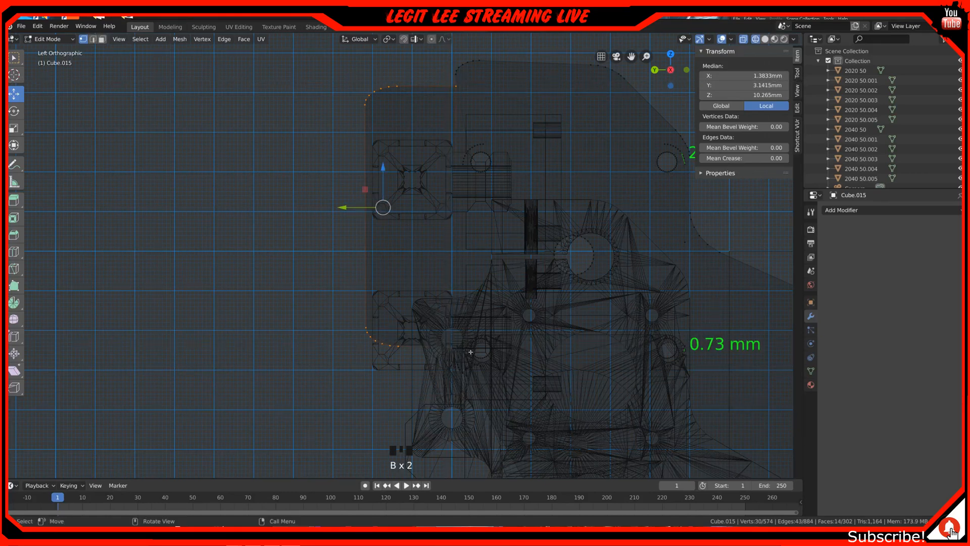
pyautogui.scroll(3, 461, 350)
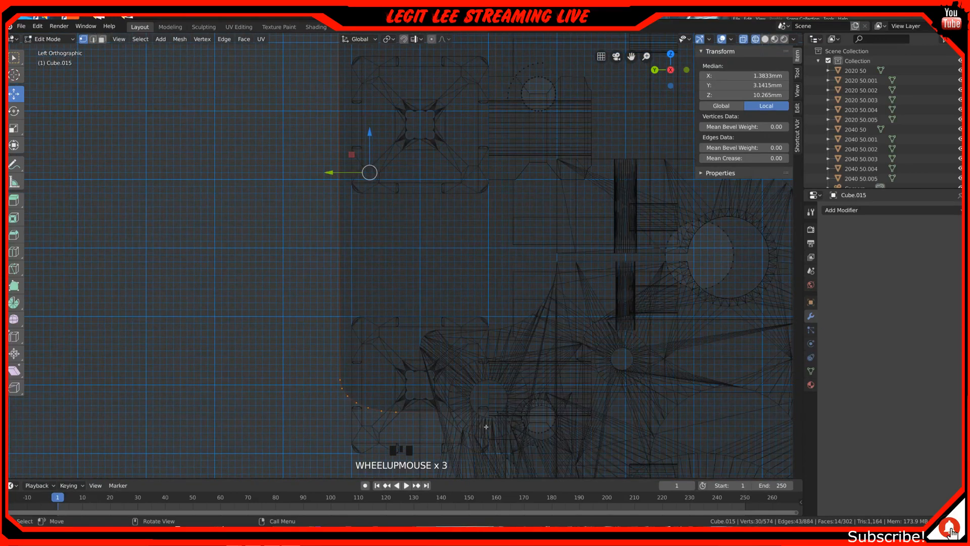
pyautogui.press('b')
pyautogui.moveTo(423, 403); pyautogui.dragTo(533, 415)
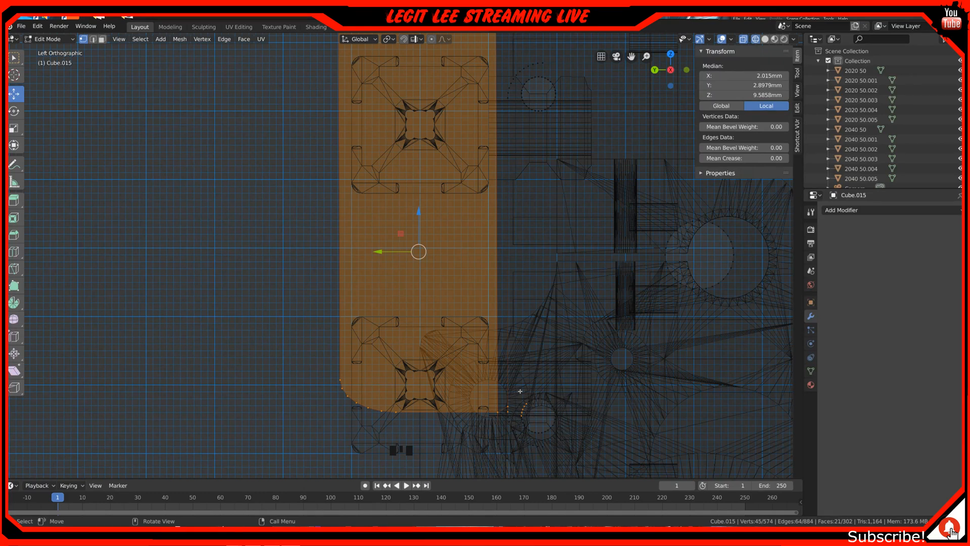
pyautogui.keyDown('shift'); pyautogui.moveTo(524, 396); pyautogui.dragTo(481, 292, button='middle'); pyautogui.keyUp('shift')
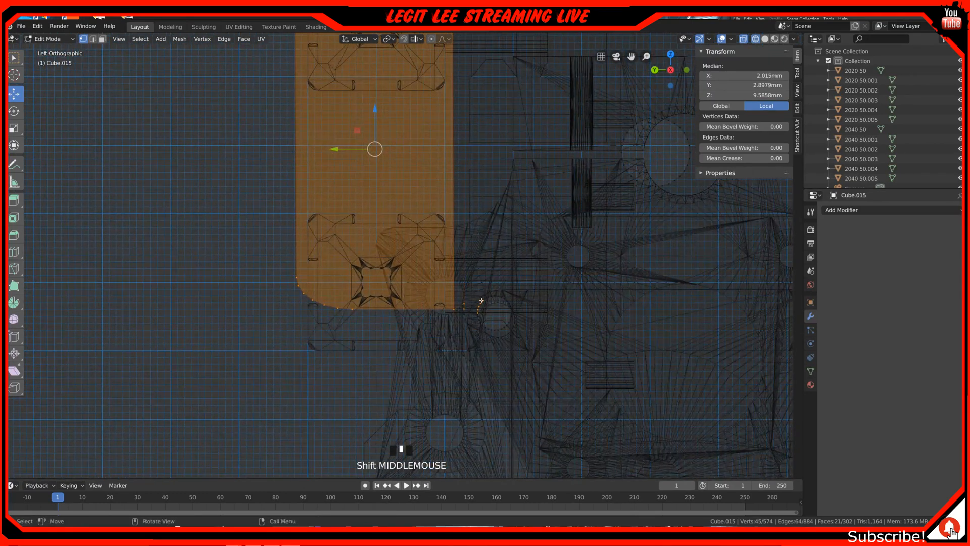
pyautogui.scroll(4, 481, 300)
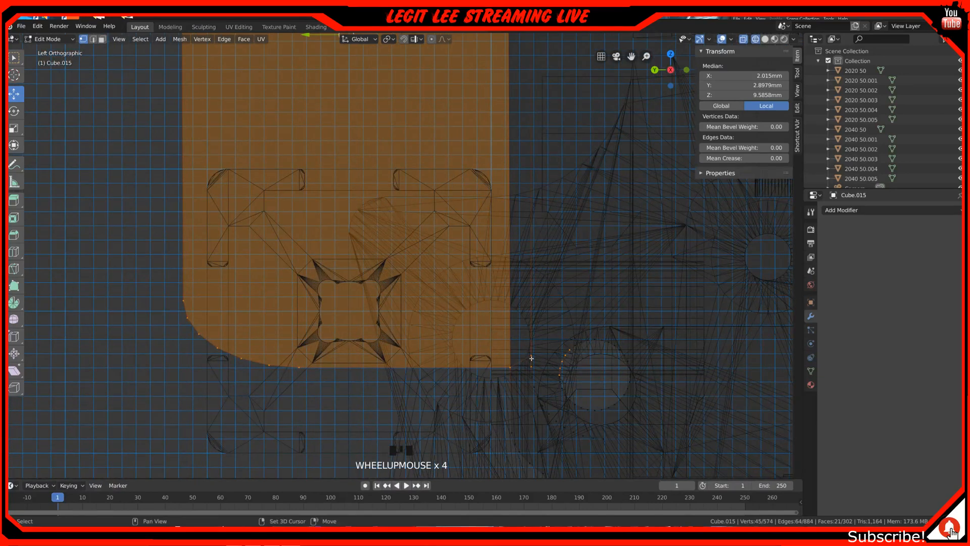
pyautogui.hotkey('ctrl', 'z')
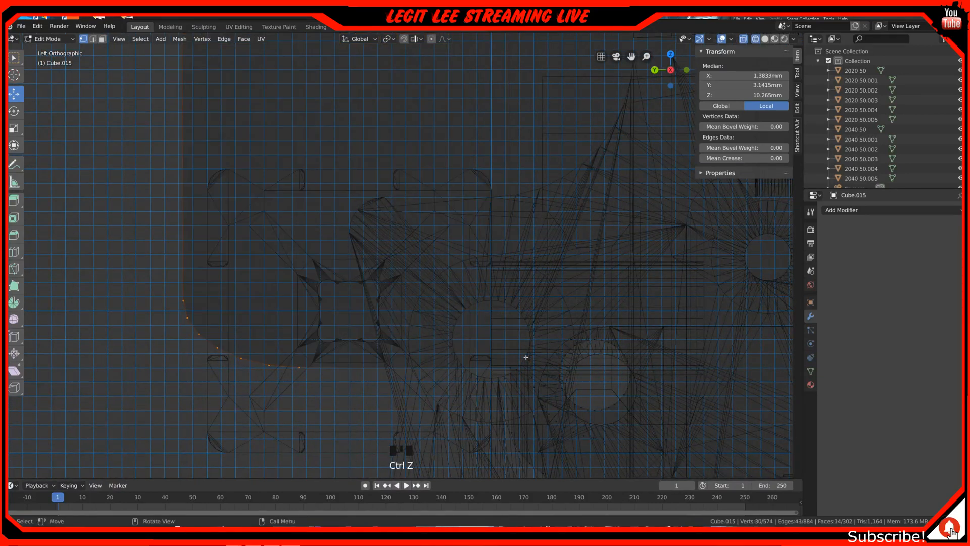
# Add only the vertices at the flange's lower inner corner to the selection with a tight box selection.
pyautogui.press('b')
pyautogui.moveTo(356, 356); pyautogui.dragTo(513, 372)
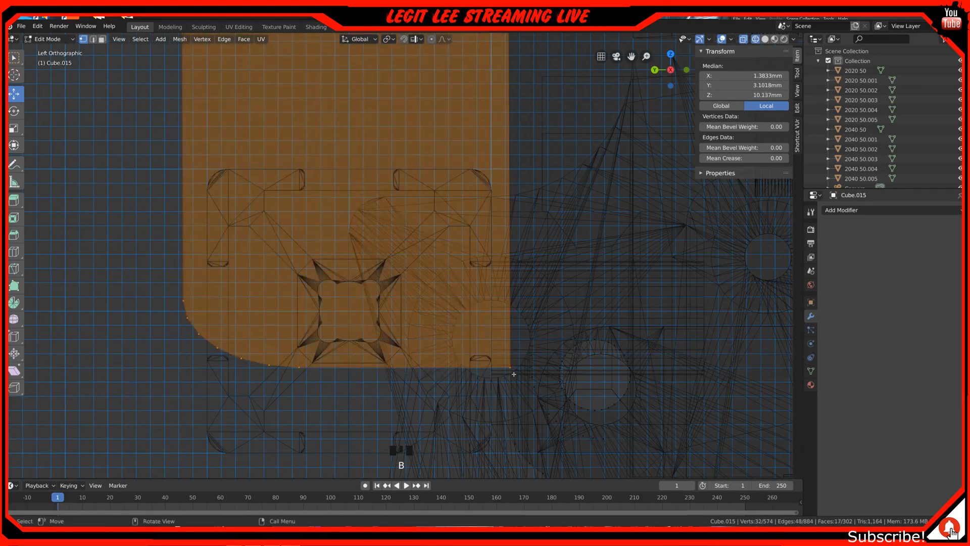
pyautogui.scroll(-6, 448, 320)
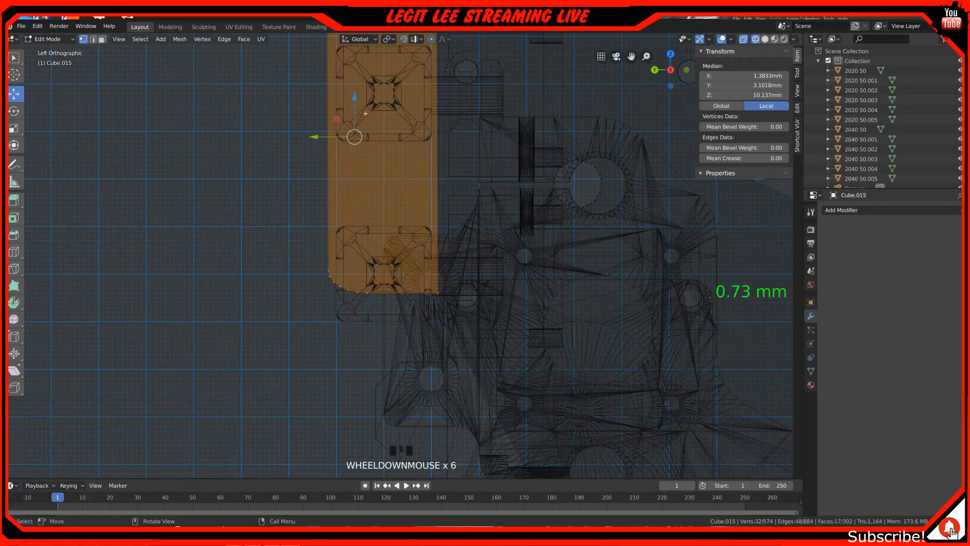
pyautogui.scroll(-1, 365, 114)
pyautogui.scroll(-2, 363, 108)
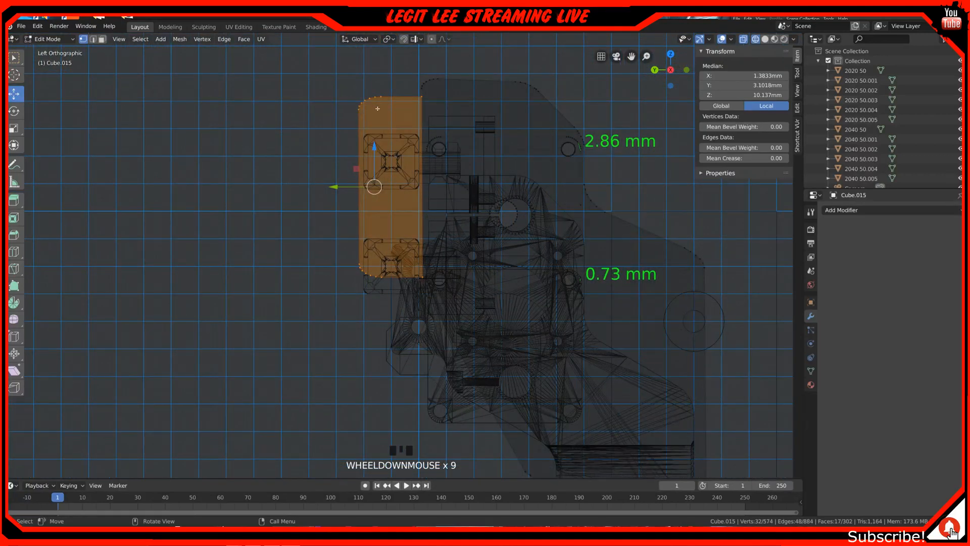
# Try lowering the selected flange to a local median Z of 9.9603 mm, and undo the change.
pyautogui.scroll(2, 381, 101)
pyautogui.keyDown('ctrl'); pyautogui.click(363, 119); pyautogui.keyUp('ctrl')
pyautogui.keyDown('ctrl'); pyautogui.moveTo(361, 123); pyautogui.dragTo(361, 132); pyautogui.keyUp('ctrl')
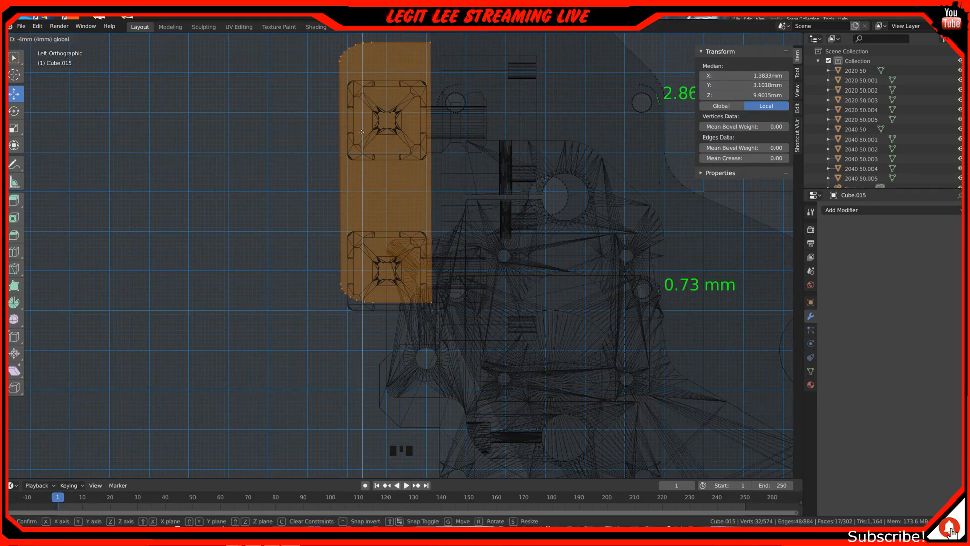
pyautogui.keyDown('ctrl'); pyautogui.moveTo(362, 134); pyautogui.dragTo(362, 127); pyautogui.keyUp('ctrl')
pyautogui.press('z')
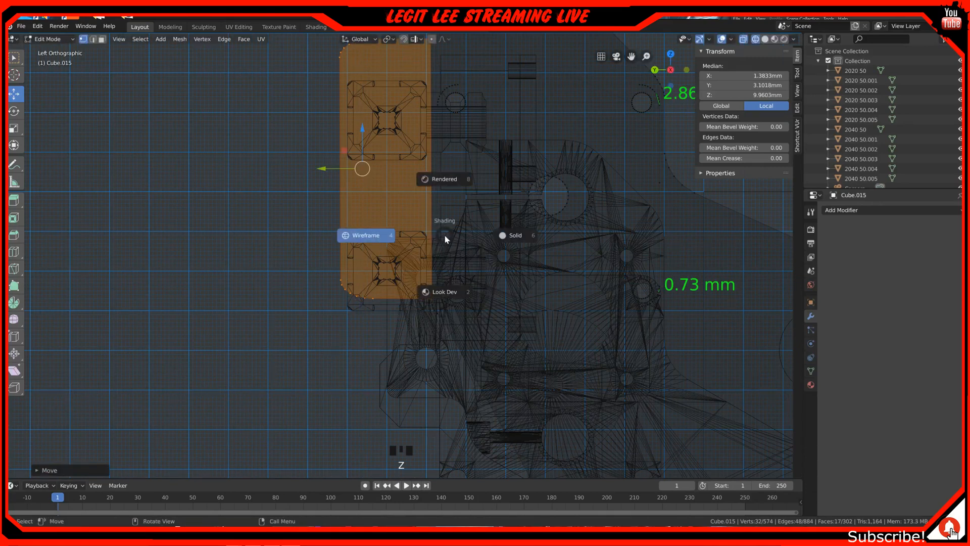
pyautogui.scroll(3, 496, 232)
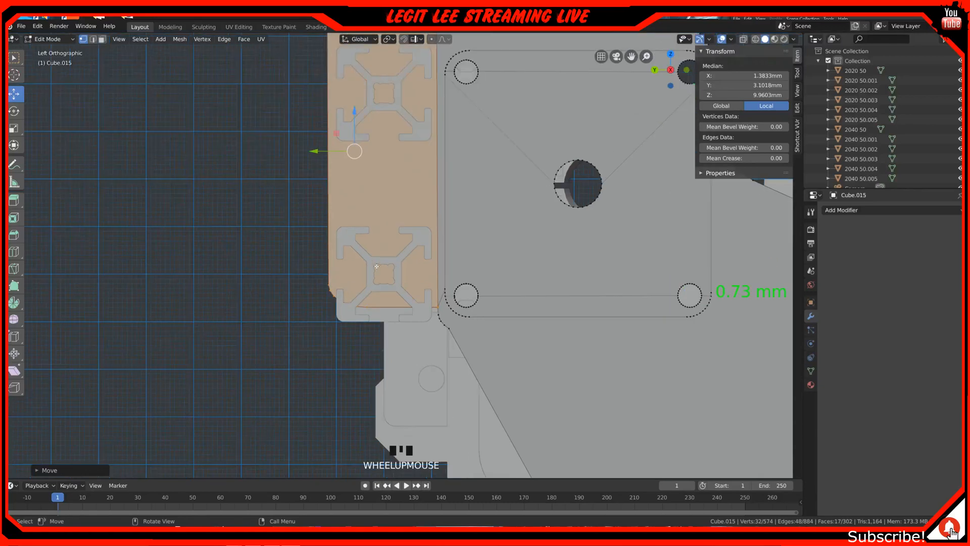
pyautogui.moveTo(337, 64)
pyautogui.keyDown('ctrl'); pyautogui.mouseDown()
pyautogui.moveTo(331, 91)
pyautogui.moveTo(330, 64)
pyautogui.mouseUp(); pyautogui.keyUp('ctrl')
pyautogui.hotkey('ctrl', 'z')
pyautogui.hotkey('ctrl', 'z')
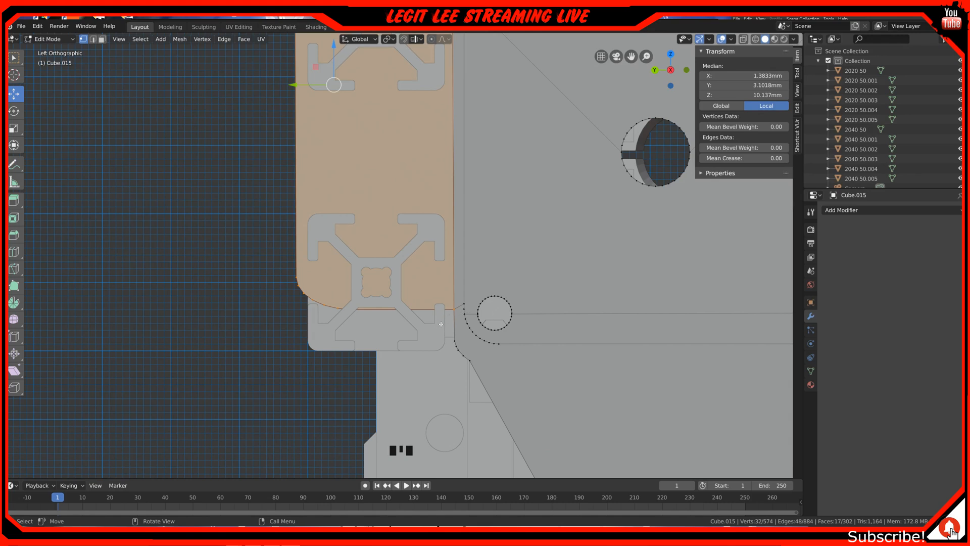
# In wireframe, add the small rounded bend of the plate outline just below the flange to the selection, and return to solid shading.
pyautogui.press('z')
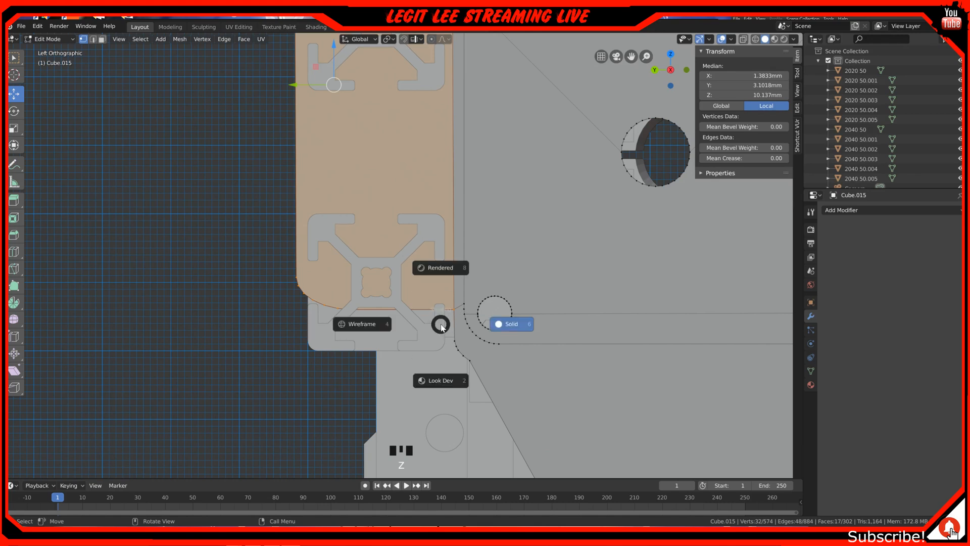
pyautogui.click(362, 327)
pyautogui.press('b')
pyautogui.moveTo(437, 335); pyautogui.dragTo(478, 375)
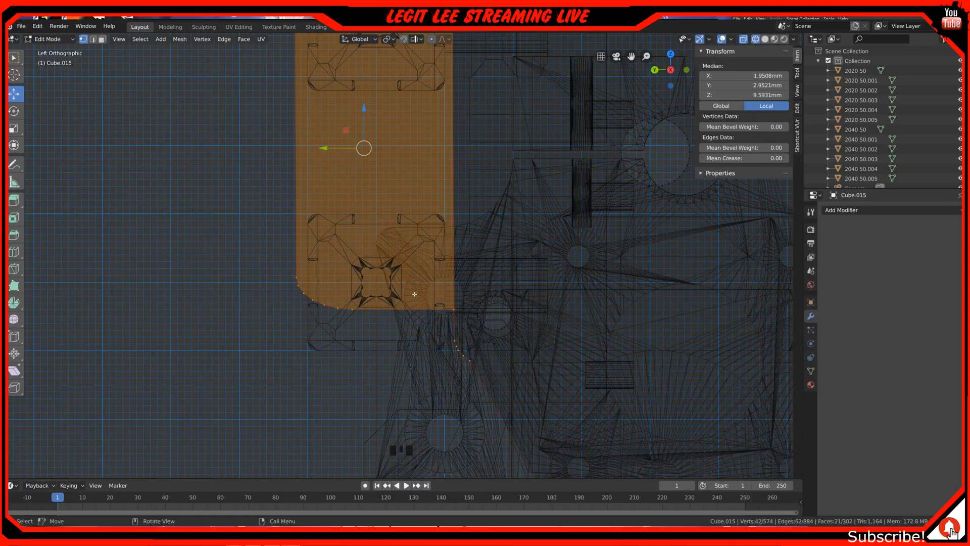
pyautogui.press('z')
pyautogui.click(481, 297)
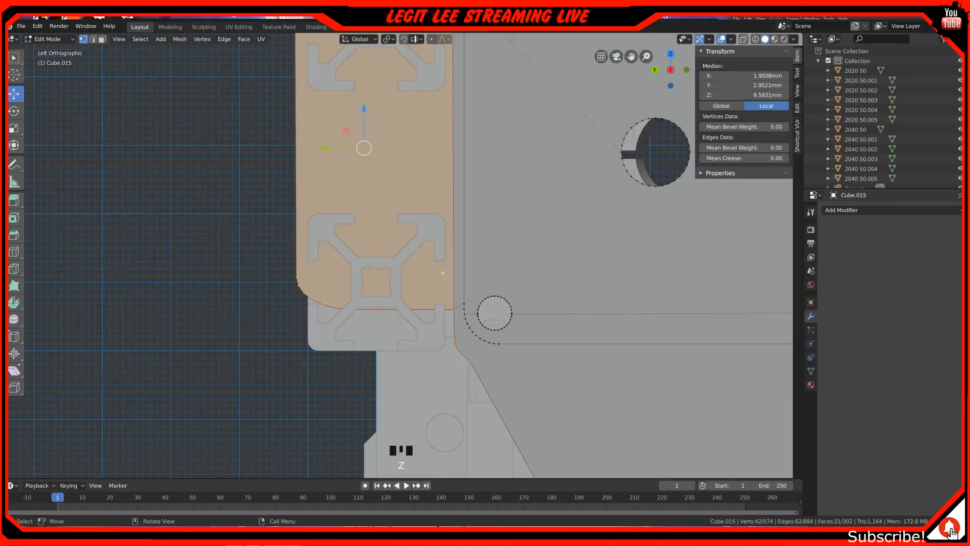
# With material colours shown, lower the selected flange and bend to a local median Z of 9.0048 mm, framing both gantry extrusions.
pyautogui.click(774, 39)
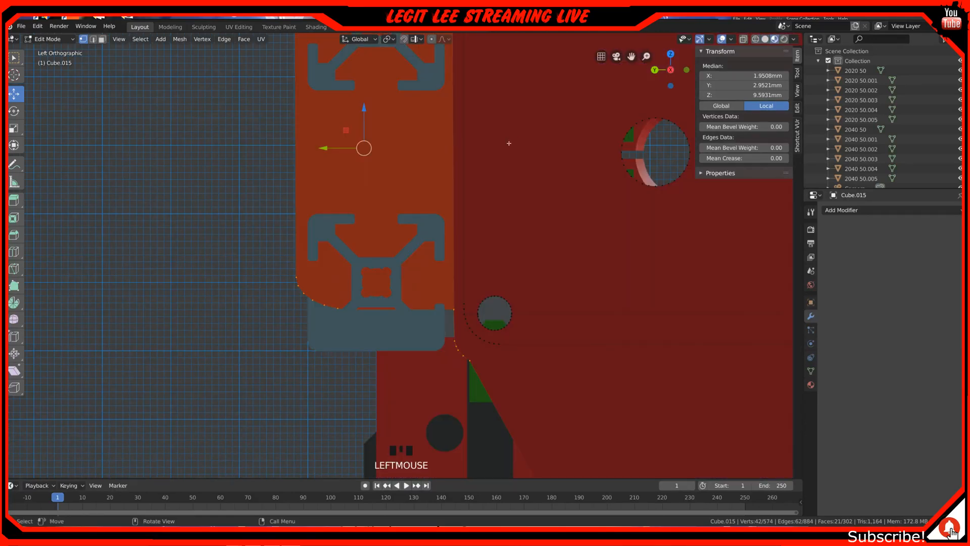
pyautogui.keyDown('ctrl'); pyautogui.moveTo(362, 112); pyautogui.dragTo(355, 170); pyautogui.keyUp('ctrl')
pyautogui.scroll(-3, 380, 175)
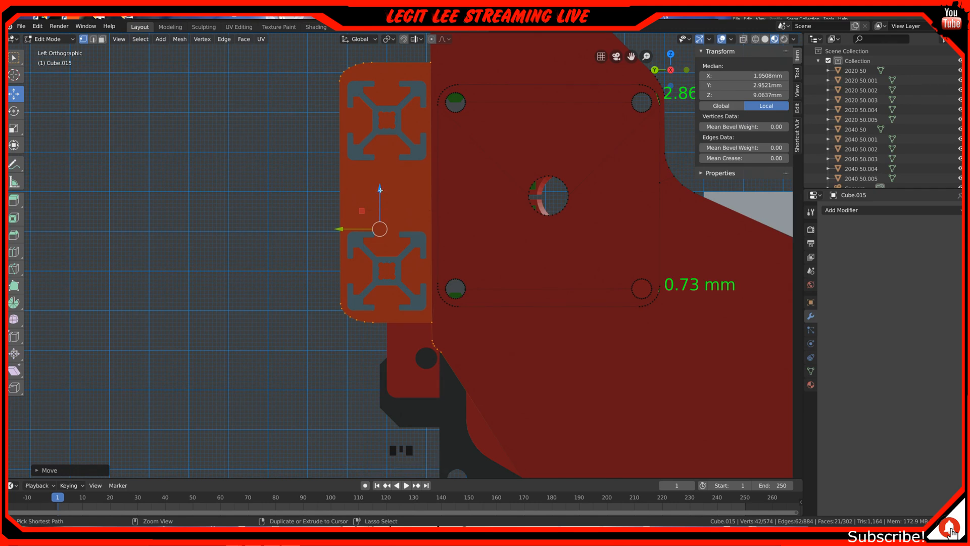
pyautogui.keyDown('ctrl'); pyautogui.moveTo(380, 189); pyautogui.dragTo(379, 193); pyautogui.keyUp('ctrl')
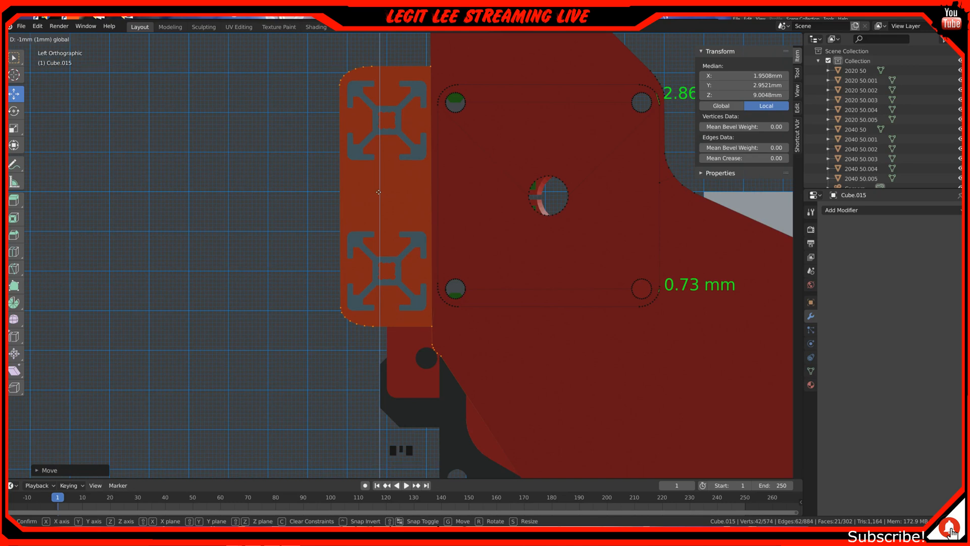
pyautogui.keyDown('ctrl'); pyautogui.moveTo(378, 192); pyautogui.dragTo(378, 192); pyautogui.keyUp('ctrl')
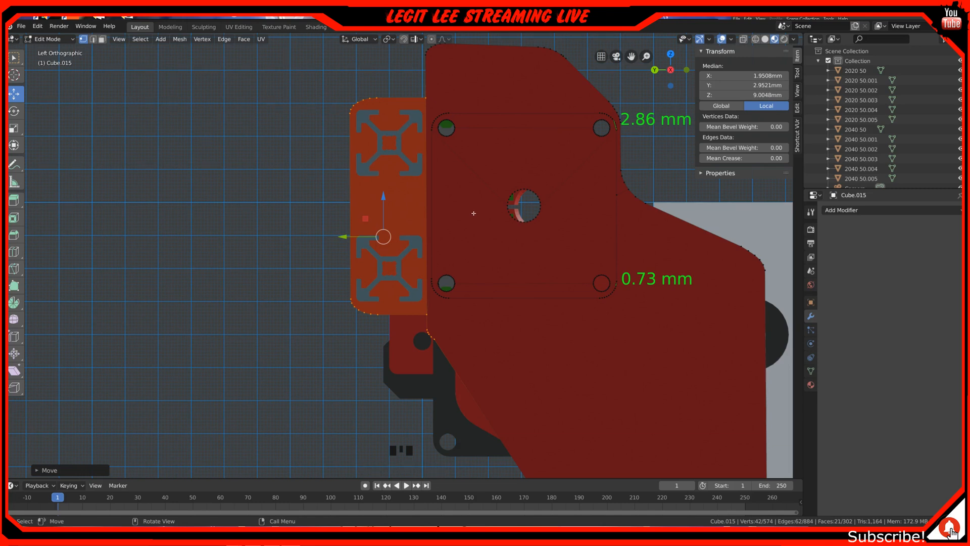
# Clear the selection and box-select the rounded bend where the plate's diagonal edge meets its vertical leg, using the left wireframe view.
pyautogui.scroll(-2, 473, 213)
pyautogui.moveTo(473, 214); pyautogui.dragTo(473, 301, button='middle')
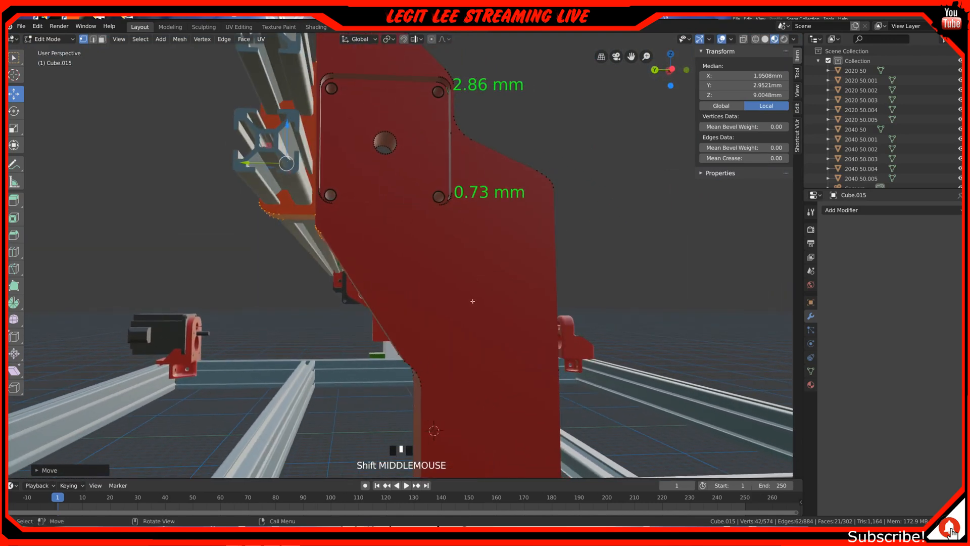
pyautogui.moveTo(403, 373); pyautogui.dragTo(402, 362, button='middle')
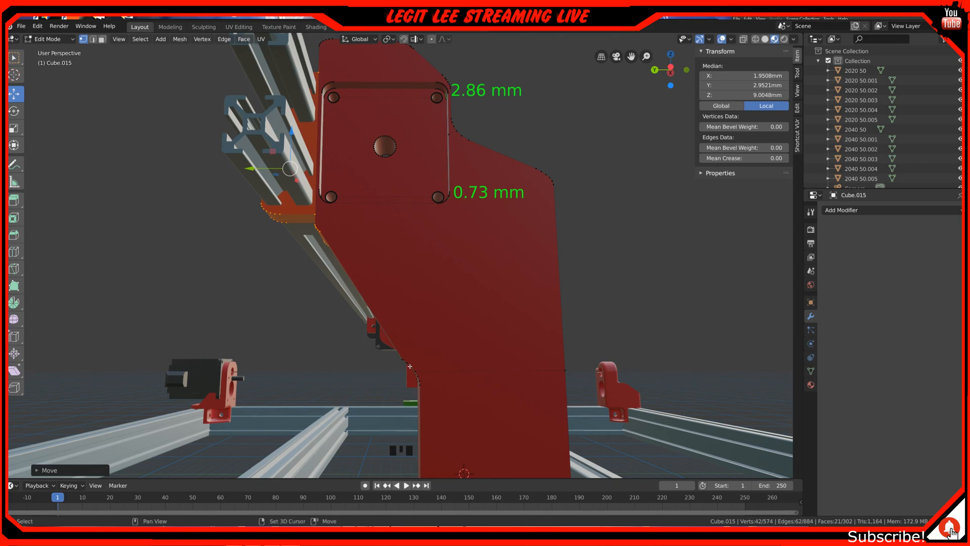
pyautogui.keyDown('shift'); pyautogui.moveTo(407, 358); pyautogui.dragTo(408, 347, button='middle'); pyautogui.keyUp('shift')
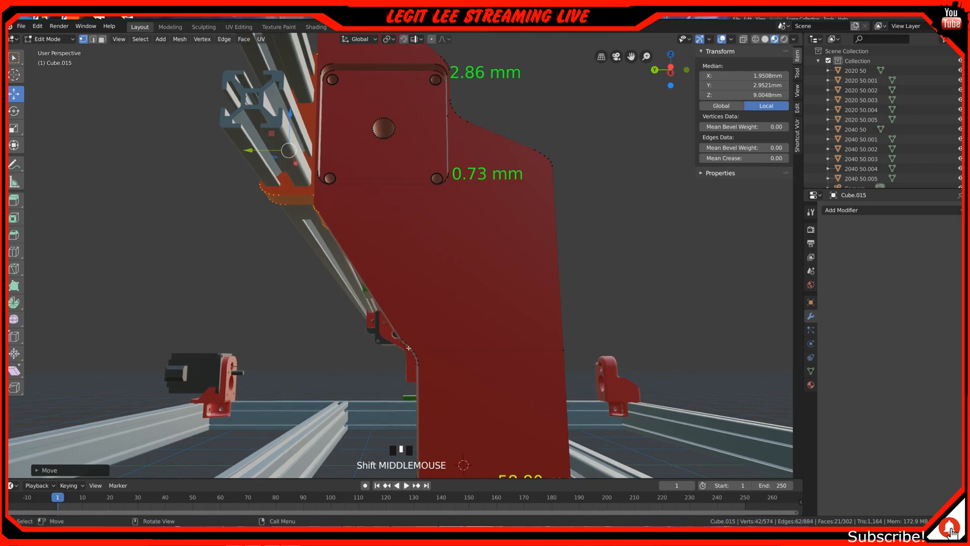
pyautogui.press('ctrl+KP_3')
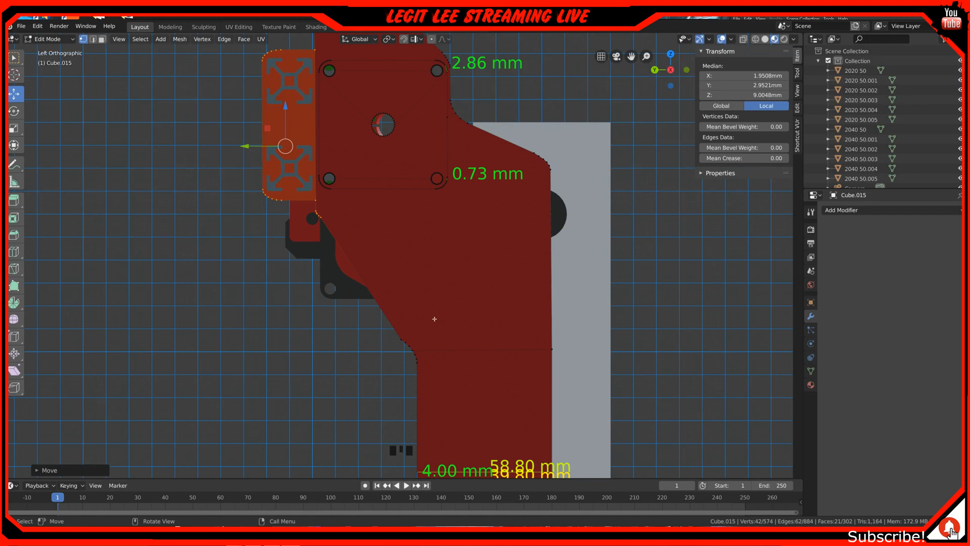
pyautogui.hotkey('alt', 'a')
pyautogui.press('z')
pyautogui.click(361, 323)
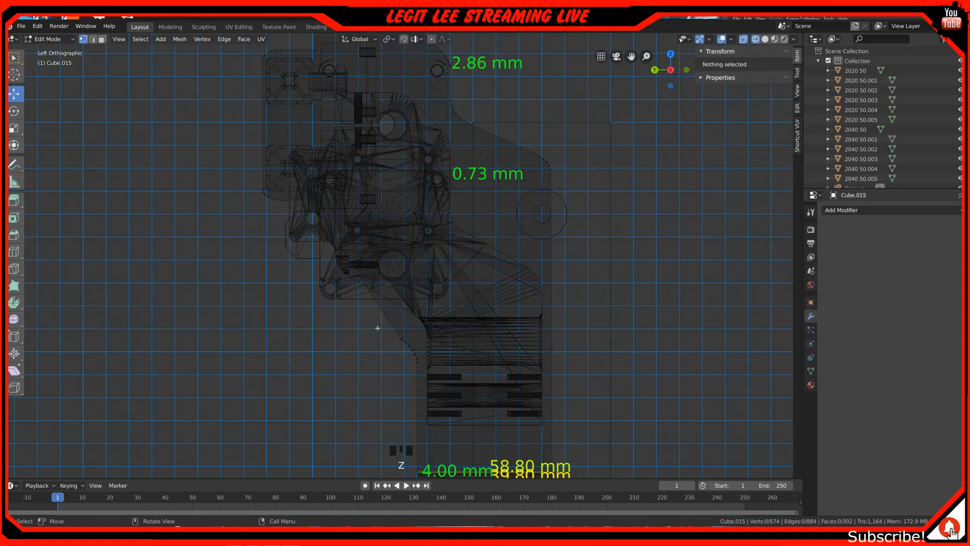
pyautogui.press('b')
pyautogui.moveTo(389, 330); pyautogui.dragTo(422, 367)
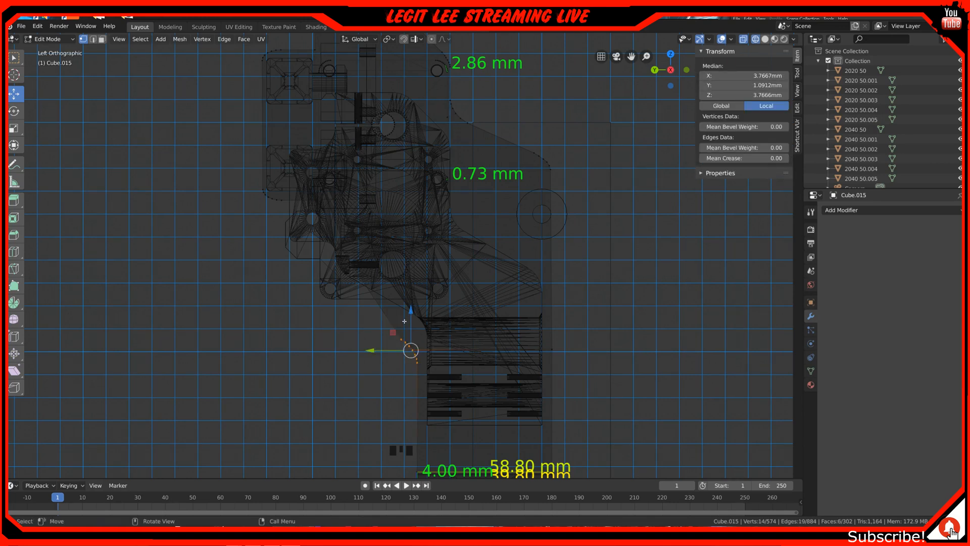
# With material colours shown, raise the selected bend 20 mm vertically to a local median Z of 4.9431 mm.
pyautogui.press('z')
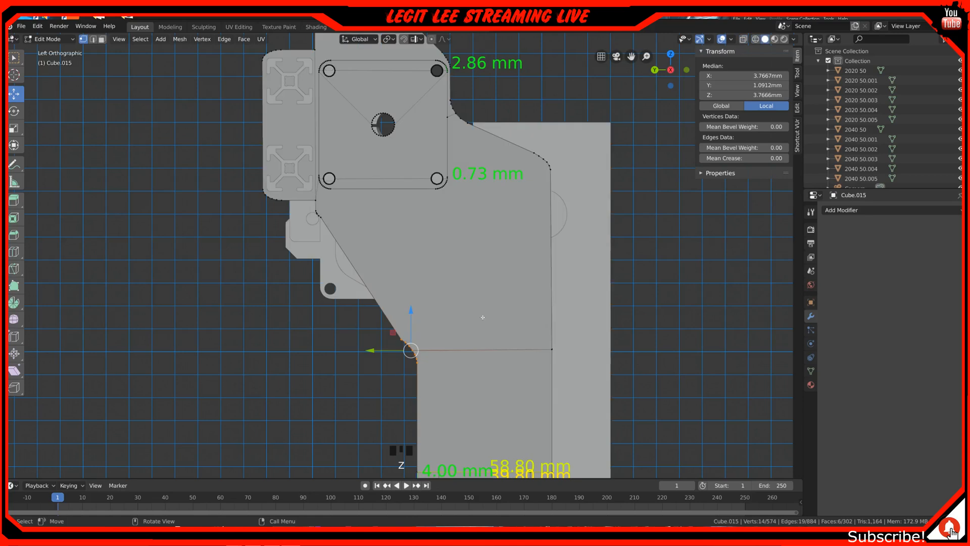
pyautogui.click(774, 39)
pyautogui.keyDown('ctrl'); pyautogui.moveTo(411, 311); pyautogui.dragTo(416, 267); pyautogui.keyUp('ctrl')
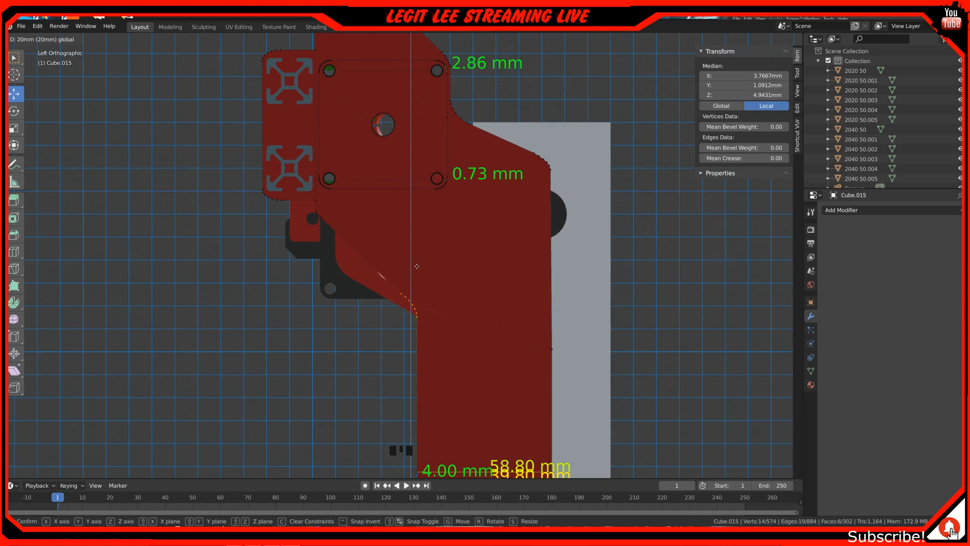
pyautogui.keyDown('ctrl'); pyautogui.moveTo(417, 267); pyautogui.dragTo(417, 267); pyautogui.keyUp('ctrl')
# Examine the reshaped end plate from several sides, checking its fit against the gantry extrusions and the base frame.
pyautogui.scroll(-3, 408, 330)
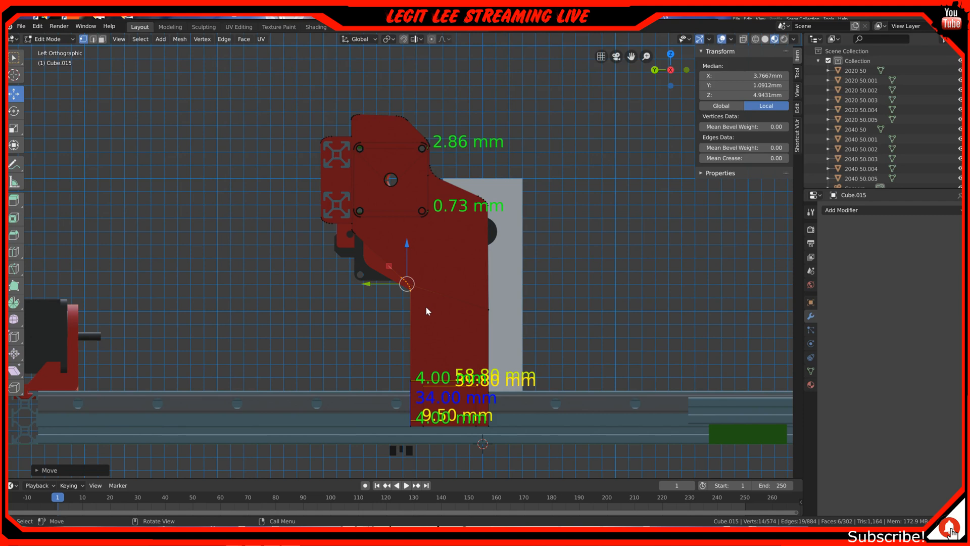
pyautogui.moveTo(437, 283); pyautogui.dragTo(447, 310, button='middle')
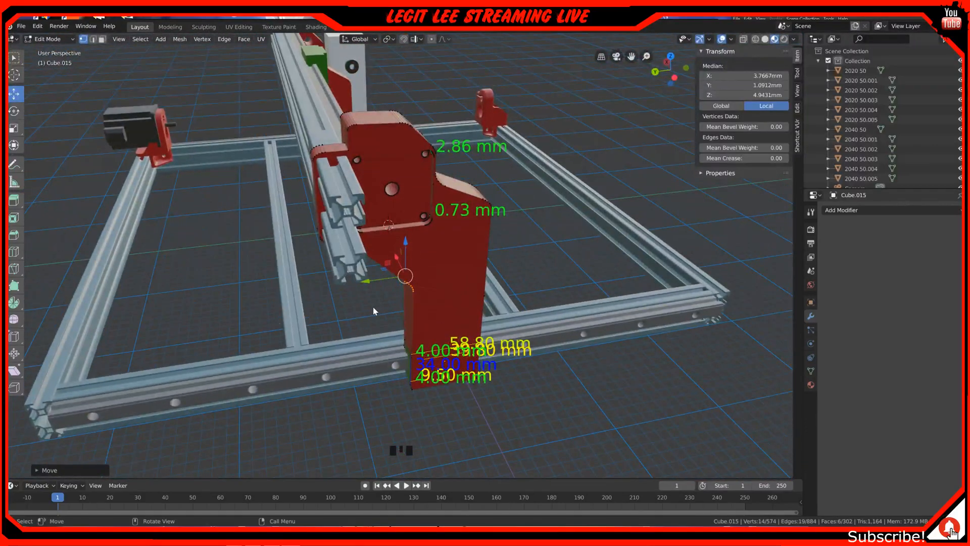
pyautogui.moveTo(373, 308); pyautogui.dragTo(272, 284, button='middle')
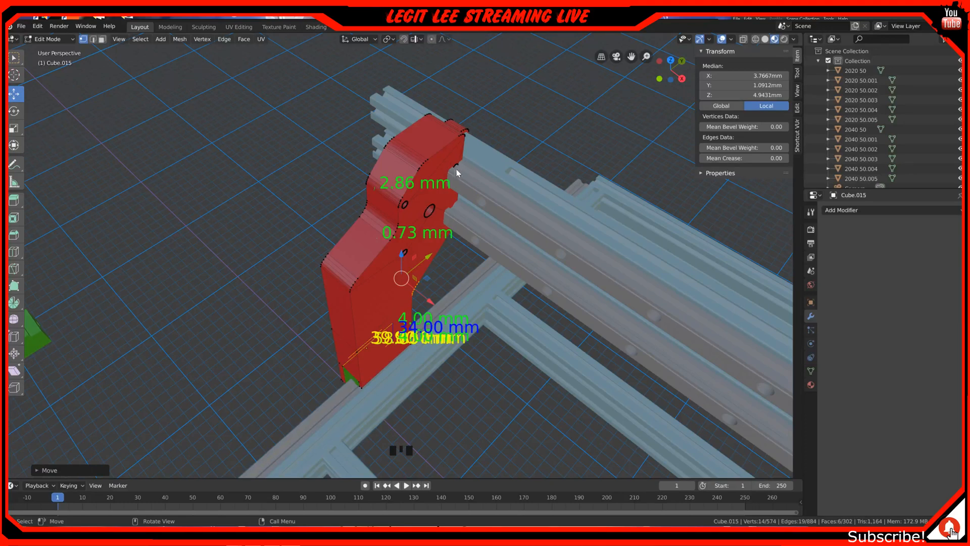
pyautogui.moveTo(380, 211); pyautogui.dragTo(404, 196, button='middle')
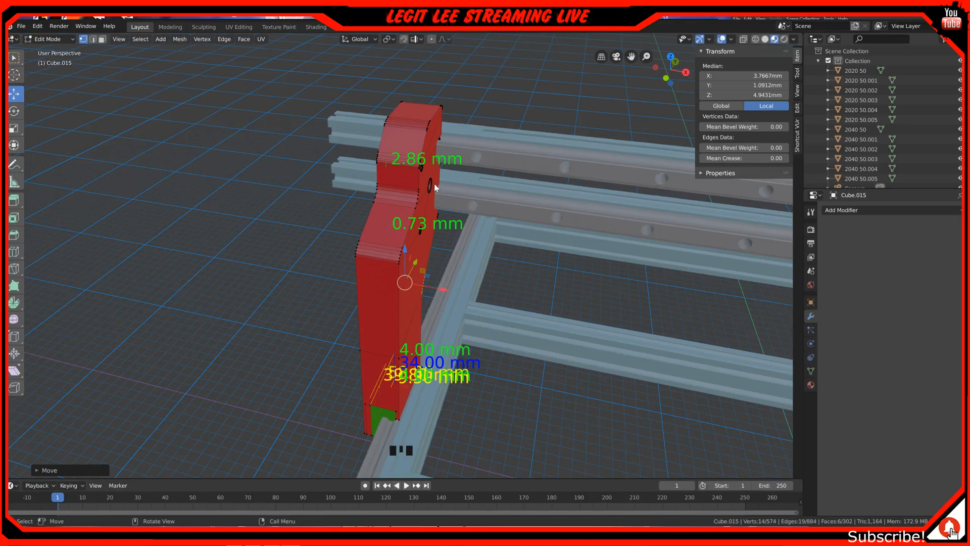
pyautogui.moveTo(404, 189); pyautogui.dragTo(478, 178, button='middle')
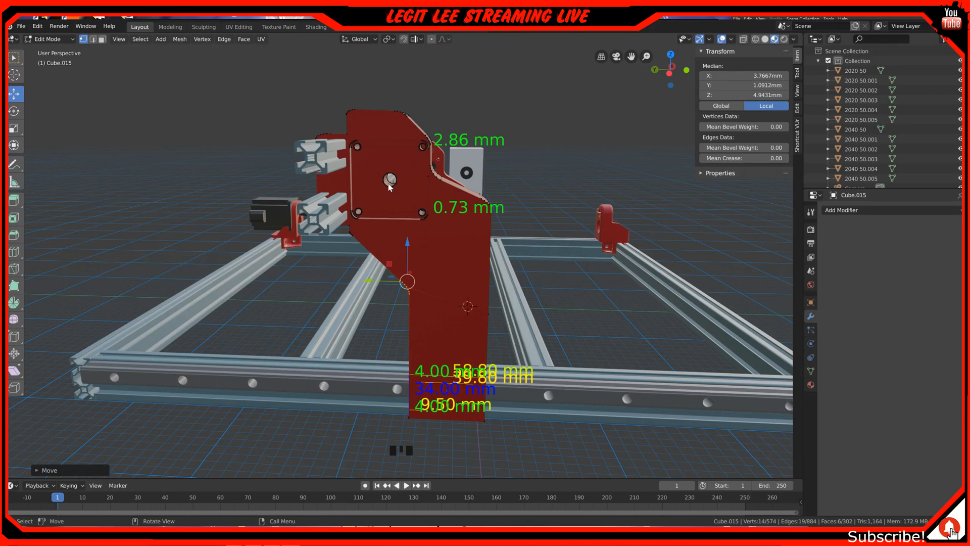
pyautogui.moveTo(389, 186); pyautogui.dragTo(413, 183, button='middle')
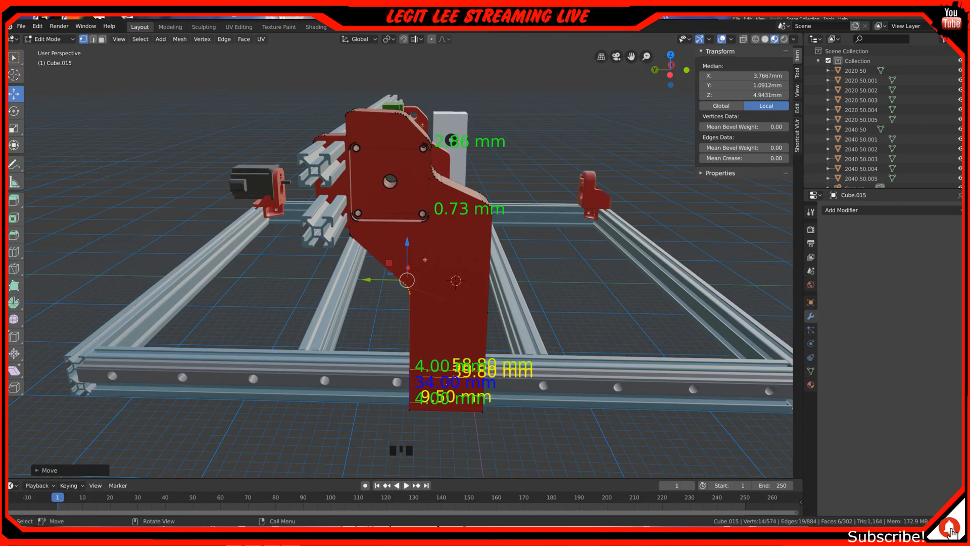
pyautogui.scroll(3, 390, 186)
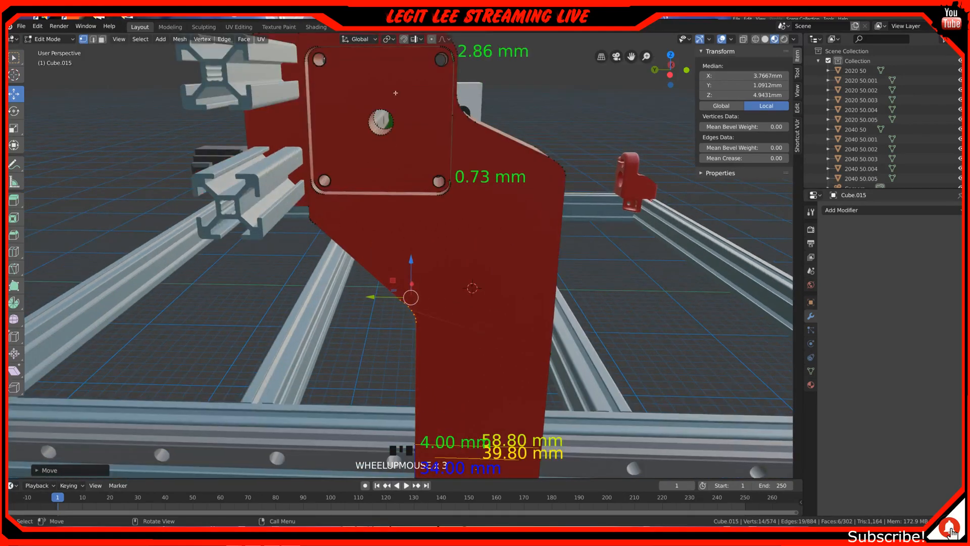
# In the left view, add a MeasureIt segment between opposite vertices across the end plate's round centre hole along Y.
pyautogui.press('ctrl+KP_3')
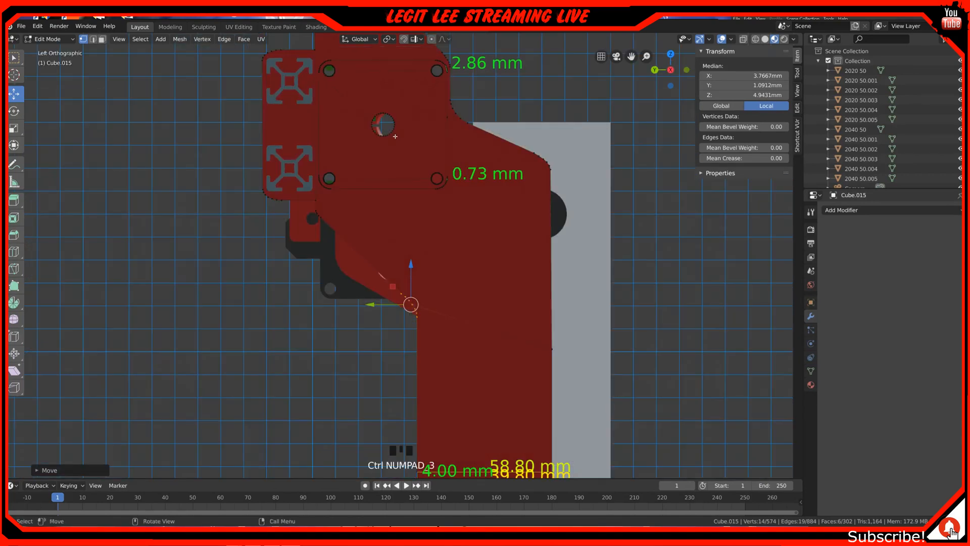
pyautogui.scroll(4, 394, 97)
pyautogui.keyDown('shift'); pyautogui.moveTo(394, 98); pyautogui.dragTo(459, 333, button='middle'); pyautogui.keyUp('shift')
pyautogui.scroll(4, 442, 243)
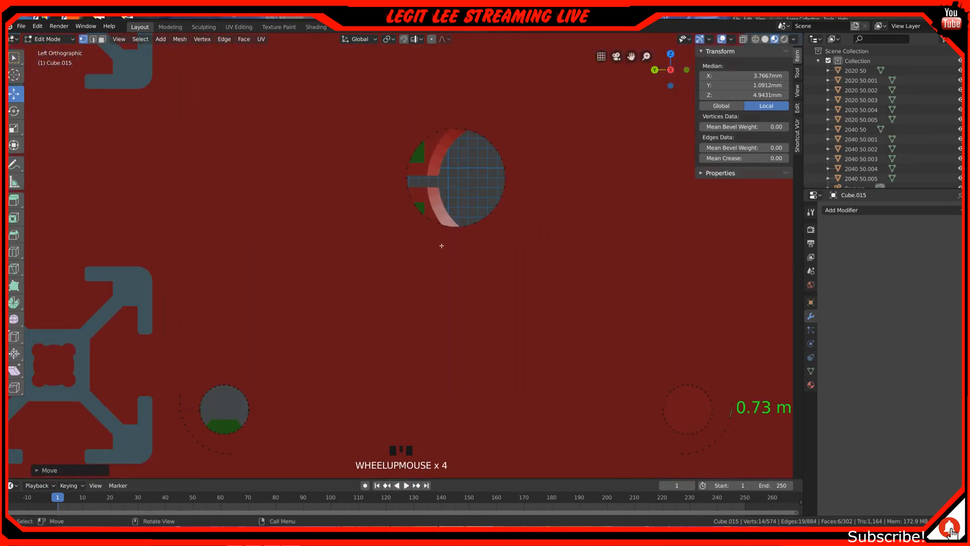
pyautogui.click(406, 180)
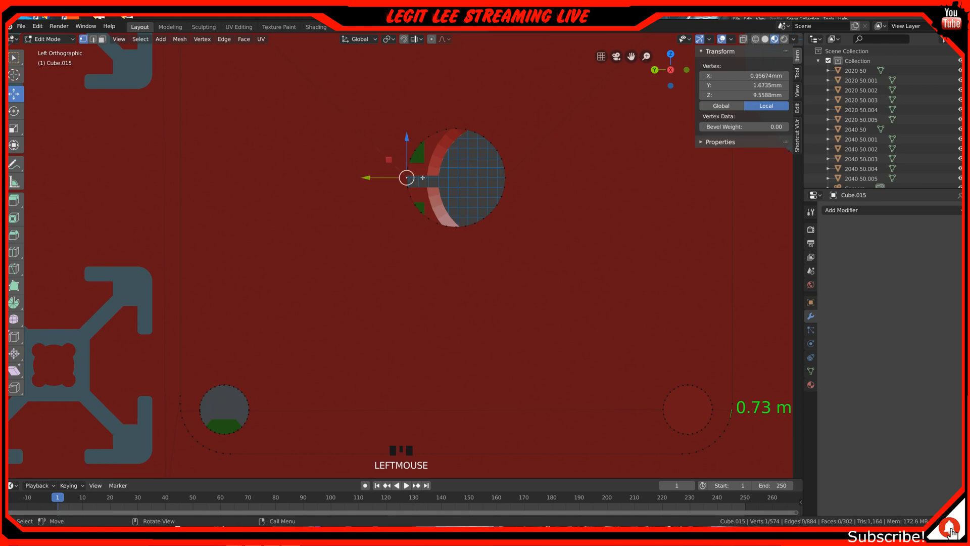
pyautogui.keyDown('shift'); pyautogui.click(506, 179); pyautogui.keyUp('shift')
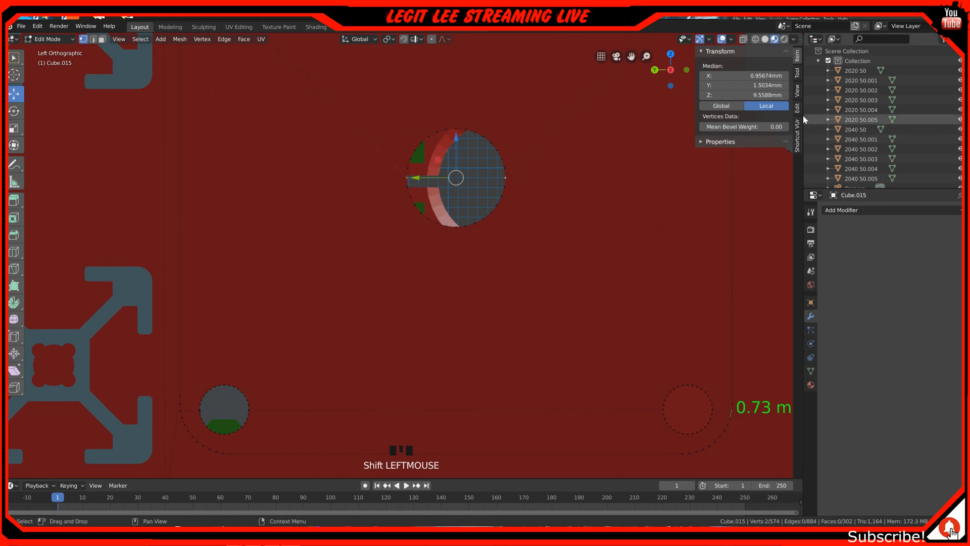
pyautogui.click(797, 90)
pyautogui.scroll(-19, 753, 303)
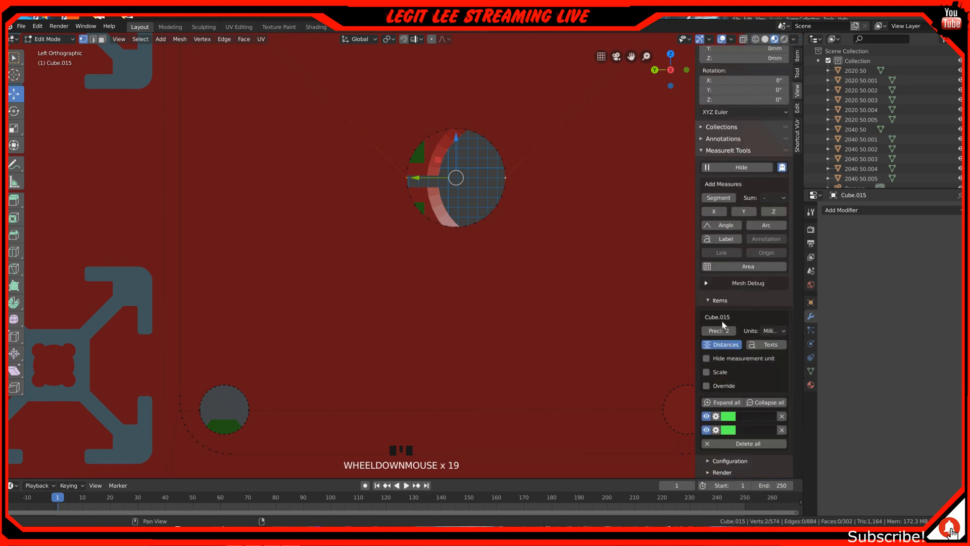
pyautogui.scroll(-9, 721, 360)
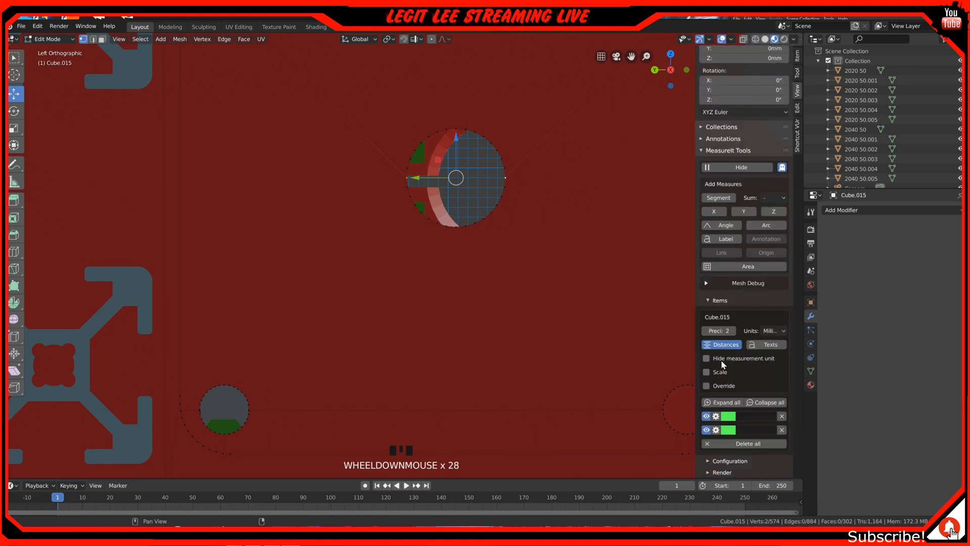
pyautogui.click(719, 197)
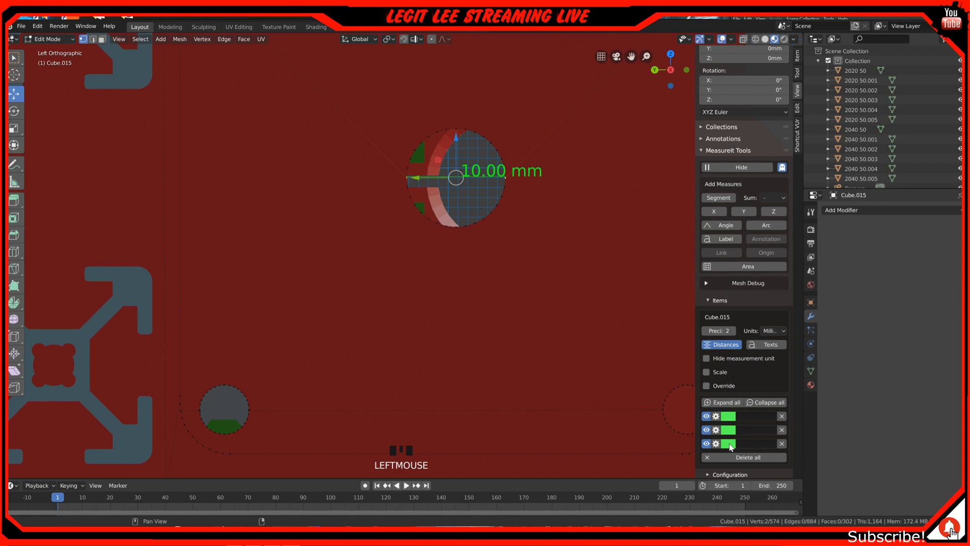
pyautogui.click(728, 420)
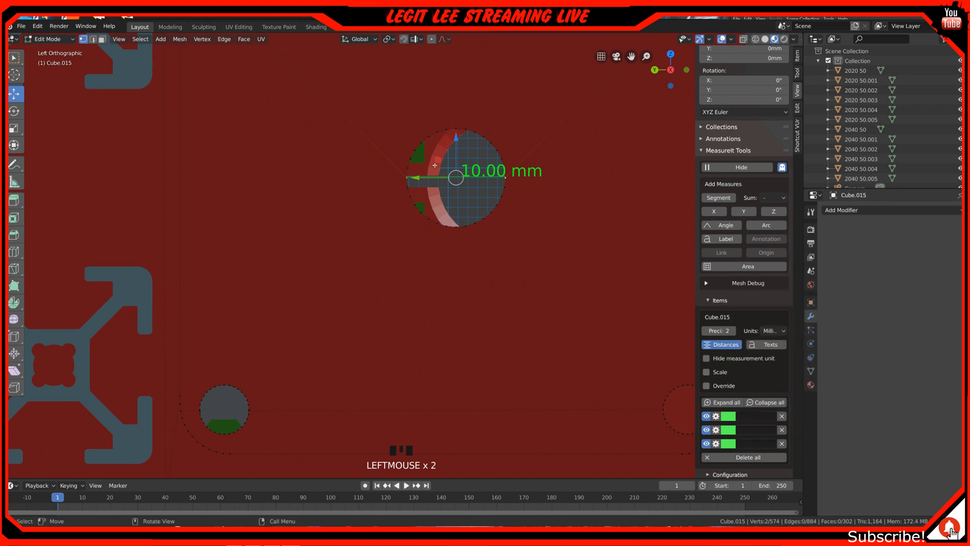
# In wireframe, box-select the whole centre hole and scale it by 2.4 along Y to a width of 24 mm.
pyautogui.click(472, 131)
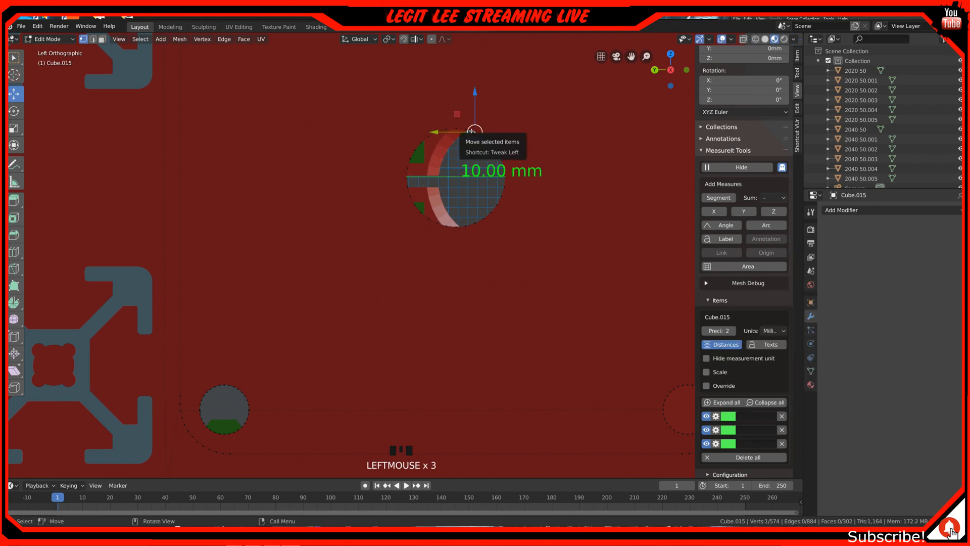
pyautogui.press('z')
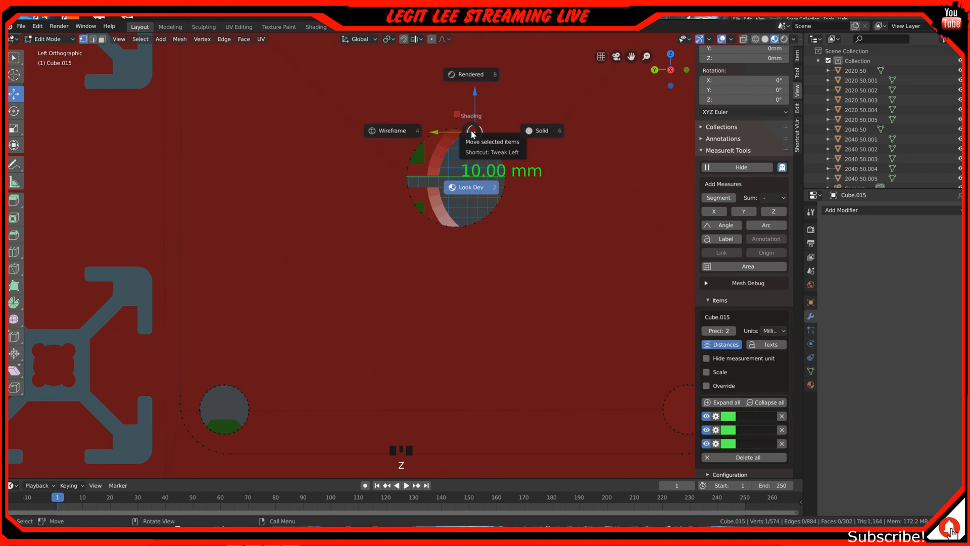
pyautogui.click(377, 132)
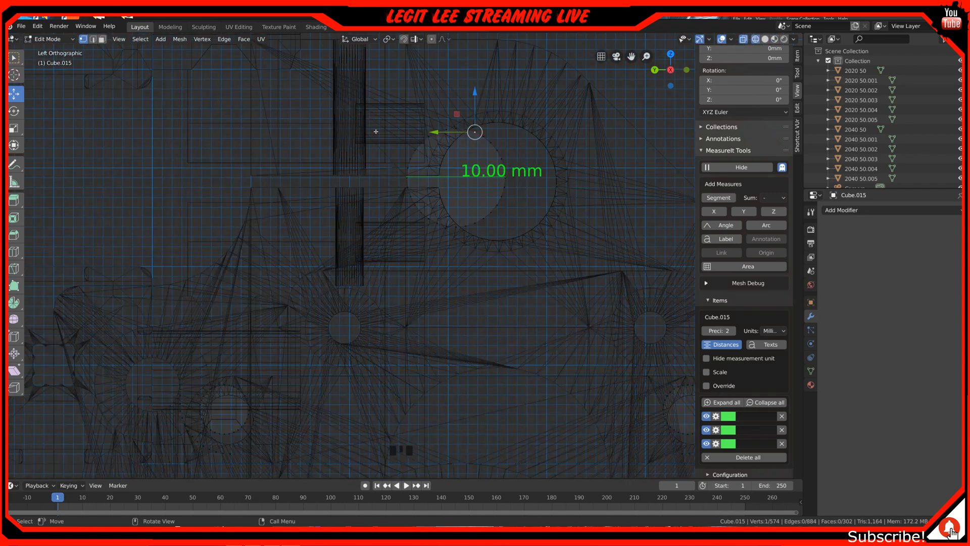
pyautogui.press('b')
pyautogui.moveTo(372, 104); pyautogui.dragTo(529, 245)
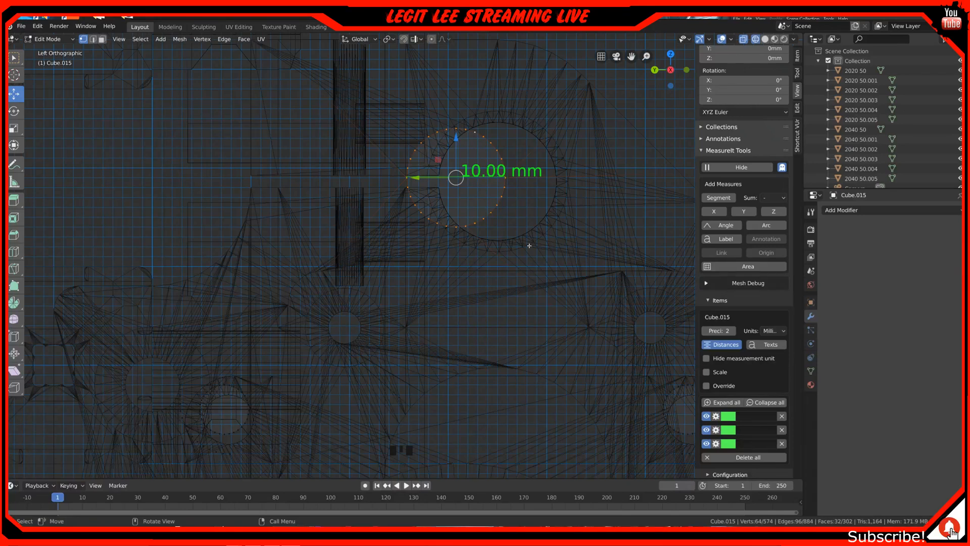
pyautogui.press('s')
pyautogui.press('y')
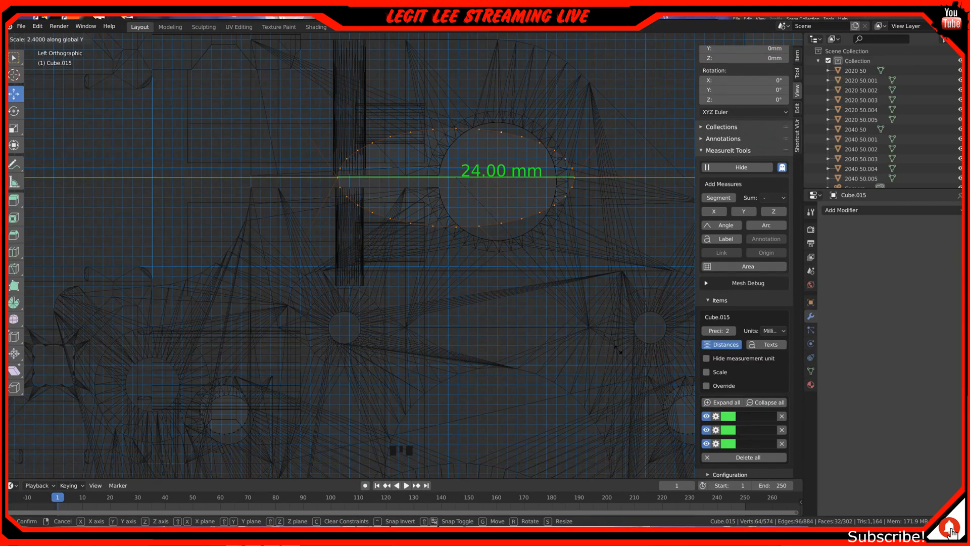
pyautogui.click(615, 348)
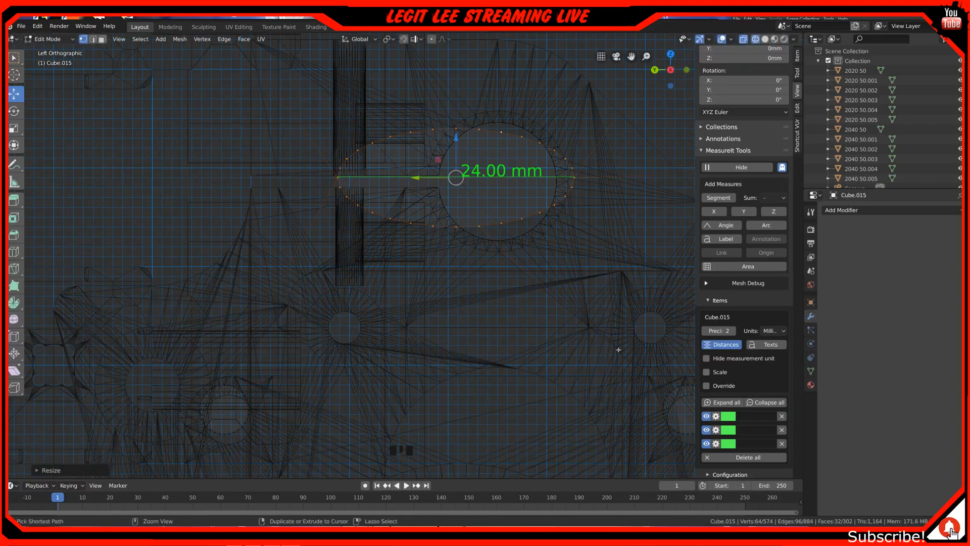
# In solid shading, add a MeasureIt segment between the highest and lowest vertices of the centre hole.
pyautogui.click(457, 130)
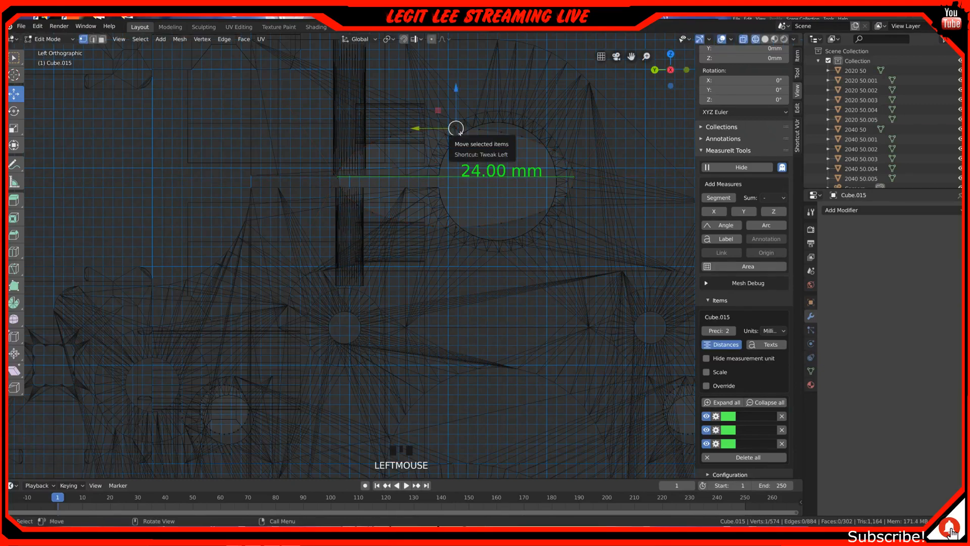
pyautogui.press('z')
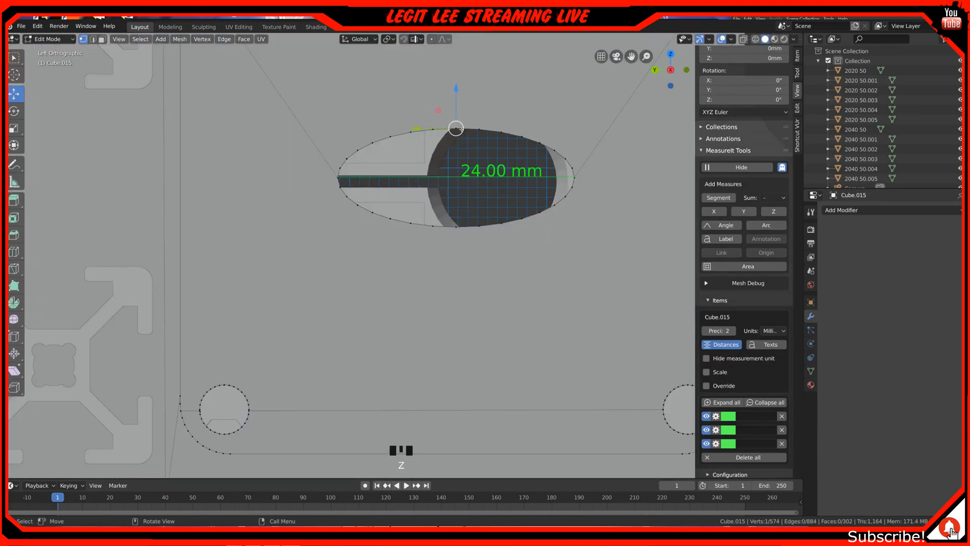
pyautogui.click(460, 129)
pyautogui.click(460, 128)
pyautogui.click(484, 119)
pyautogui.click(456, 130)
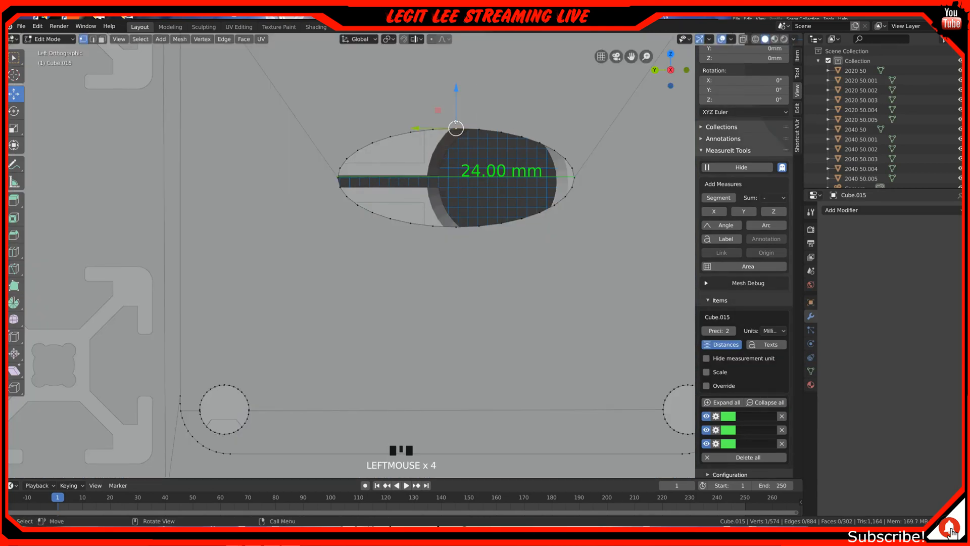
pyautogui.keyDown('shift'); pyautogui.click(457, 231); pyautogui.keyUp('shift')
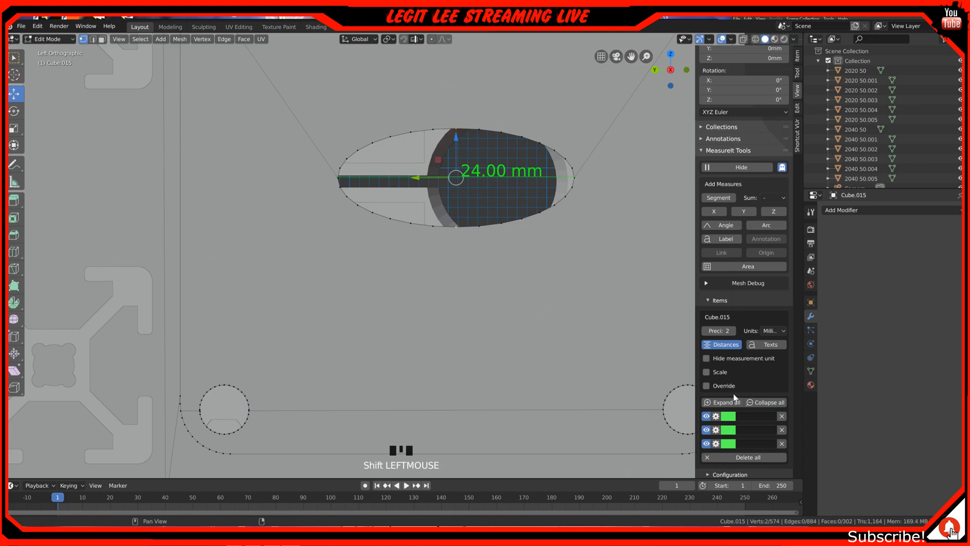
pyautogui.click(722, 198)
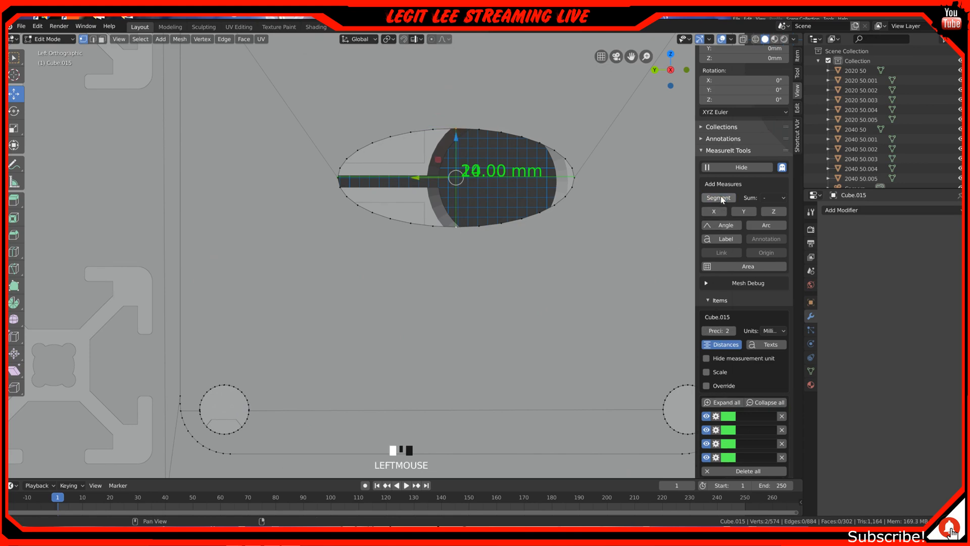
# Colour the hole's vertical measurement blue and set its text X offset to -331, separating it from the width label.
pyautogui.click(733, 457)
pyautogui.moveTo(771, 341); pyautogui.dragTo(788, 328)
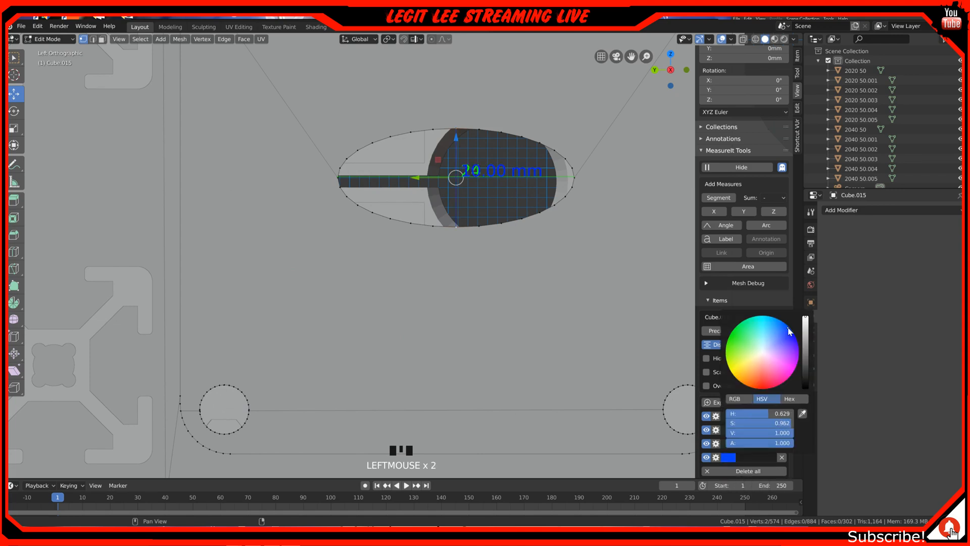
pyautogui.click(716, 457)
pyautogui.scroll(-2, 735, 468)
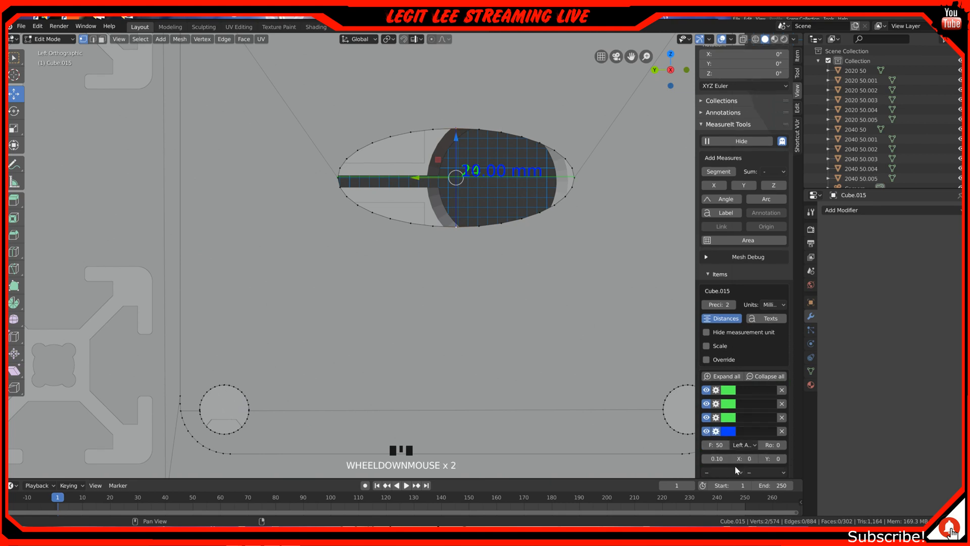
pyautogui.click(745, 459)
pyautogui.moveTo(745, 459); pyautogui.dragTo(729, 458)
# In wireframe, box-select the widened hole and scale it along Z to a height of 24 mm.
pyautogui.press('z')
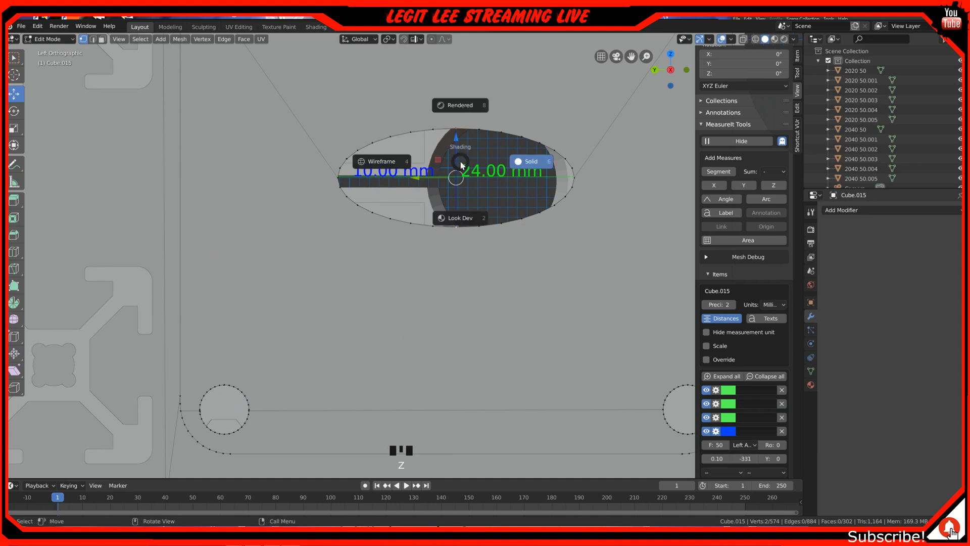
pyautogui.click(382, 161)
pyautogui.press('b')
pyautogui.moveTo(315, 115); pyautogui.dragTo(610, 245)
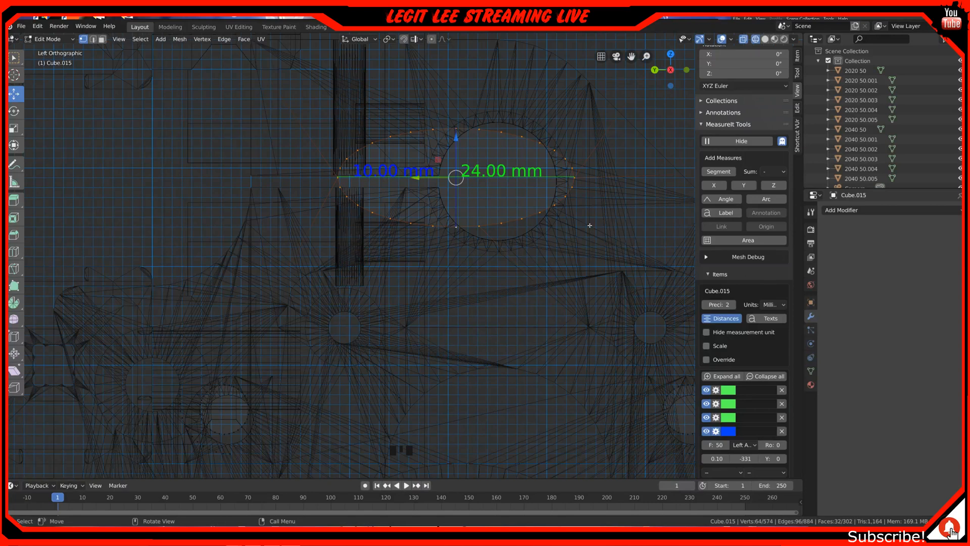
pyautogui.press('s')
pyautogui.press('z')
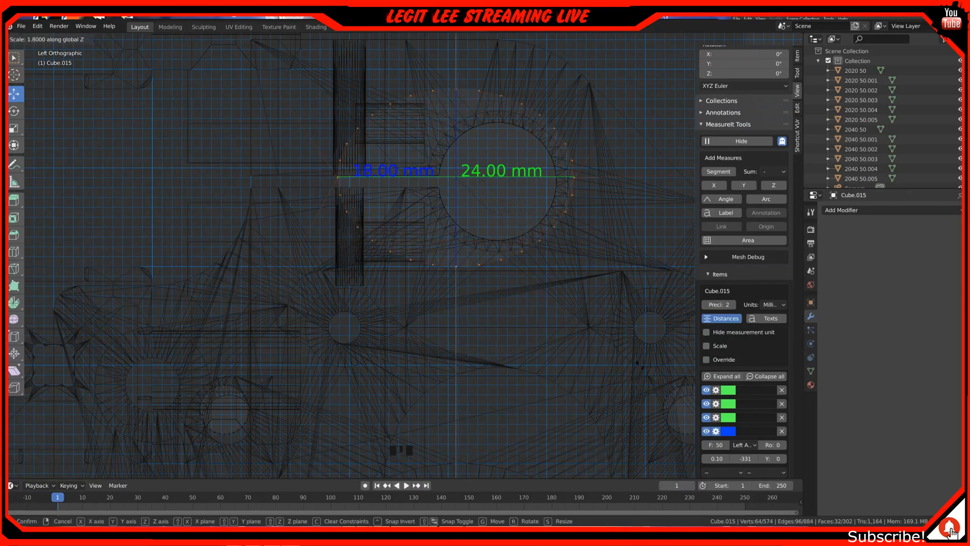
pyautogui.click(666, 441)
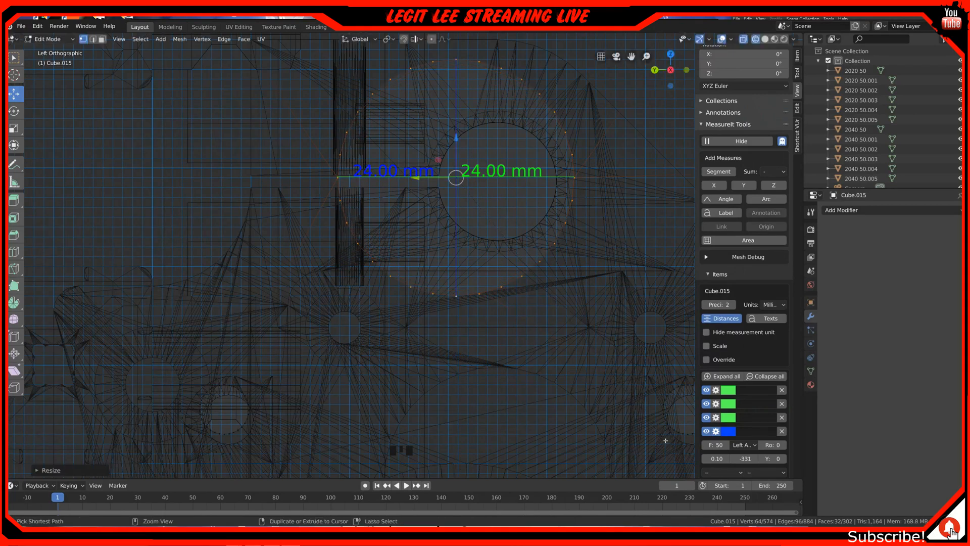
# With material colours shown, examine the enlarged hole and the end plate against the gantry extrusions from several sides.
pyautogui.scroll(-3, 579, 268)
pyautogui.scroll(1, 578, 268)
pyautogui.press('z')
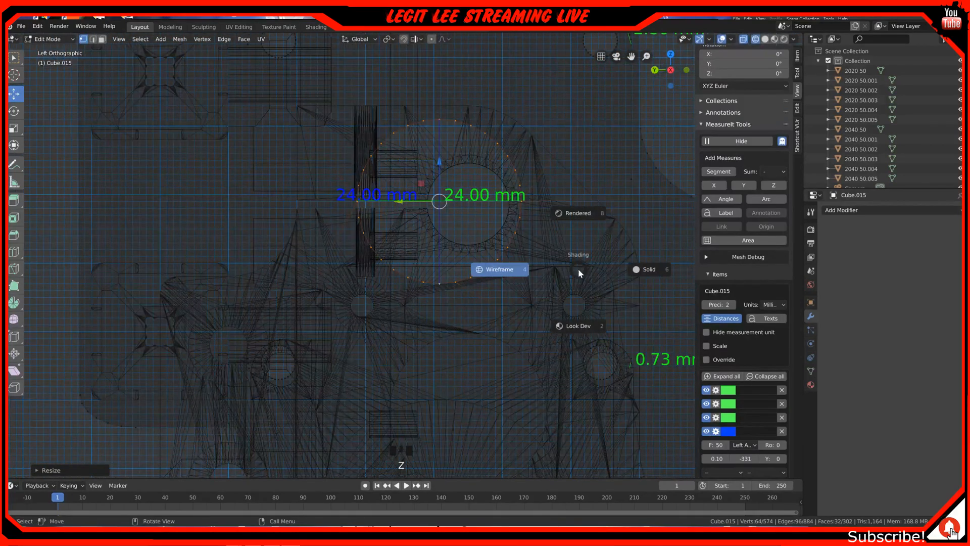
pyautogui.click(634, 270)
pyautogui.scroll(-2, 607, 253)
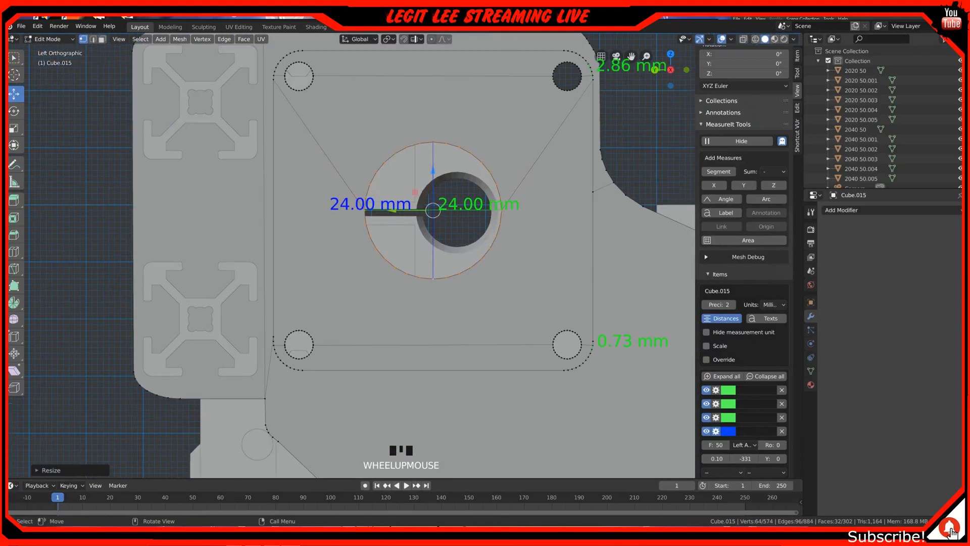
pyautogui.click(774, 39)
pyautogui.moveTo(510, 152); pyautogui.dragTo(492, 182, button='middle')
pyautogui.scroll(1, 545, 205)
pyautogui.moveTo(545, 203); pyautogui.dragTo(525, 207, button='middle')
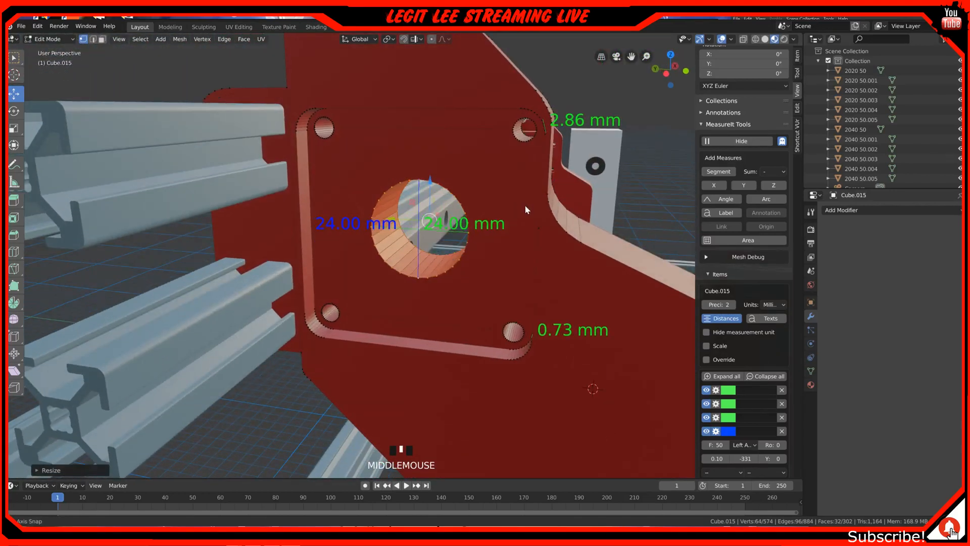
pyautogui.scroll(-3, 526, 205)
pyautogui.moveTo(603, 237); pyautogui.dragTo(550, 235, button='middle')
pyautogui.scroll(-4, 550, 248)
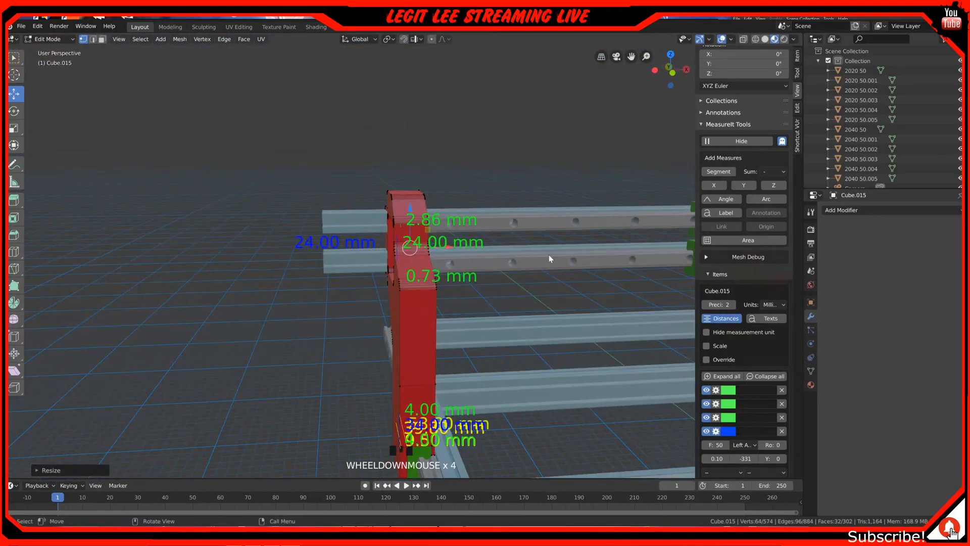
pyautogui.moveTo(580, 325)
pyautogui.keyDown('shift'); pyautogui.mouseDown(button='middle')
pyautogui.moveTo(455, 295)
pyautogui.moveTo(530, 310)
pyautogui.moveTo(581, 334)
pyautogui.mouseUp(button='middle'); pyautogui.keyUp('shift')
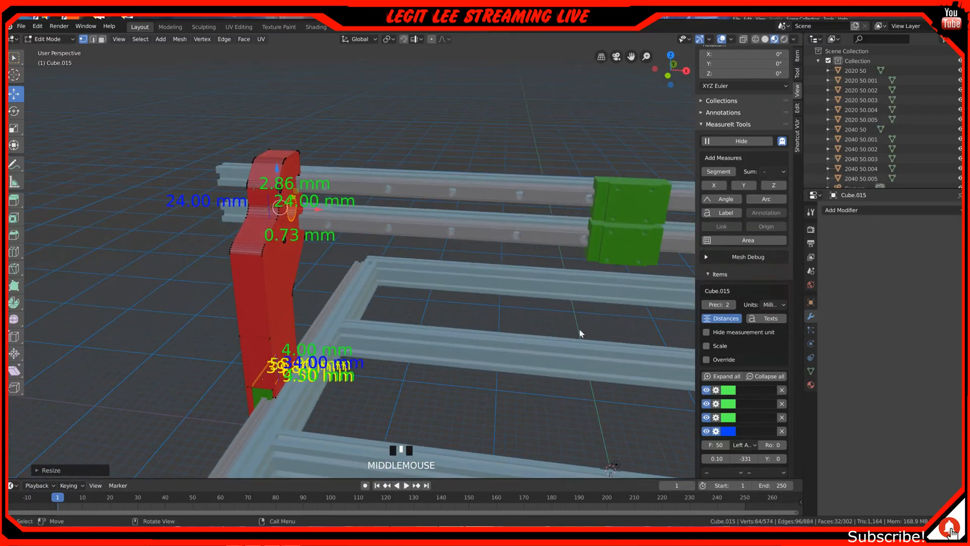
# Return to Object Mode and add a cylinder mesh at the world origin.
pyautogui.press('Tab')
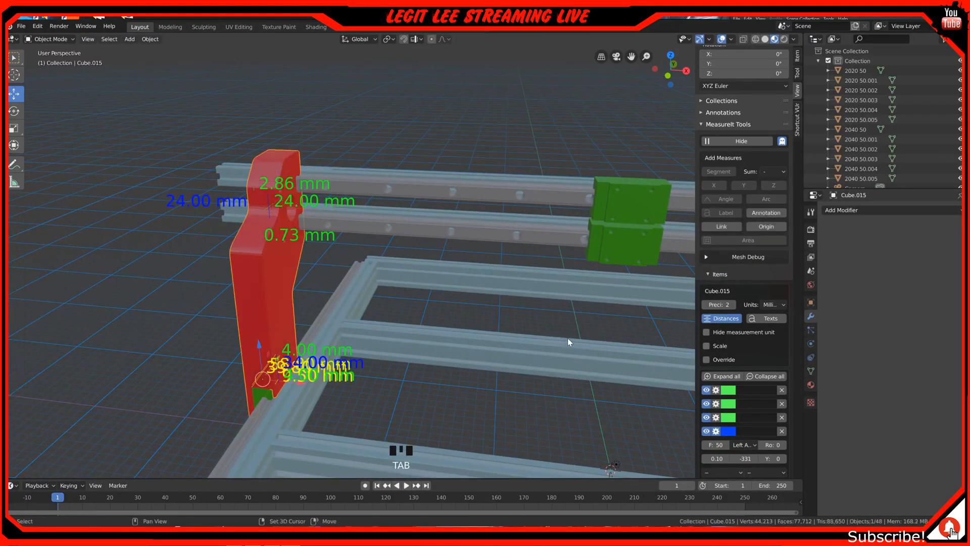
pyautogui.keyDown('shift'); pyautogui.moveTo(568, 338); pyautogui.dragTo(418, 263, button='middle'); pyautogui.keyUp('shift')
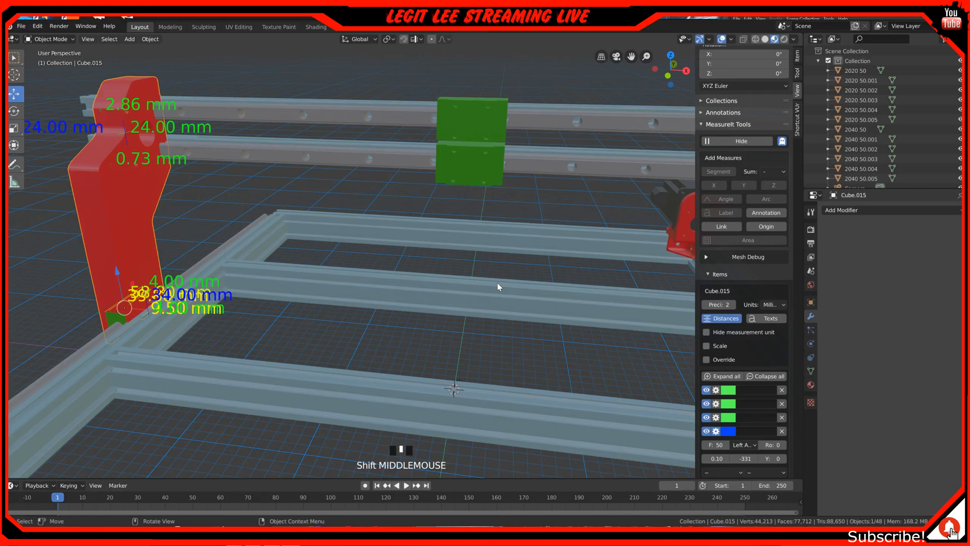
pyautogui.hotkey('shift', 'a')
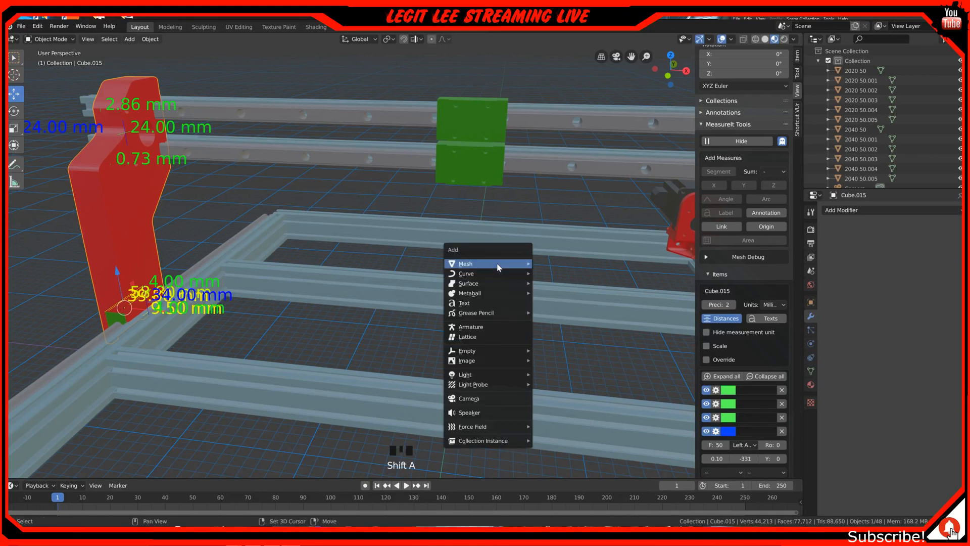
pyautogui.moveTo(500, 264)
pyautogui.click(584, 314)
# Set the new cylinder's dimensions to 20 × 20 × 25 mm and add a second cylinder mesh at the world origin.
pyautogui.scroll(5, 748, 242)
pyautogui.click(797, 55)
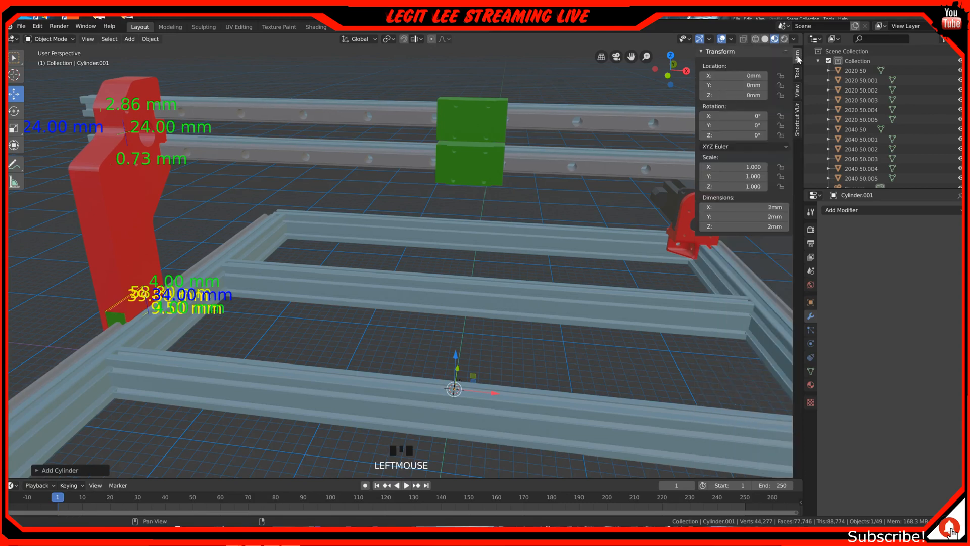
pyautogui.doubleClick(775, 207)
pyautogui.write('20')
pyautogui.press('Tab')
pyautogui.write('20')
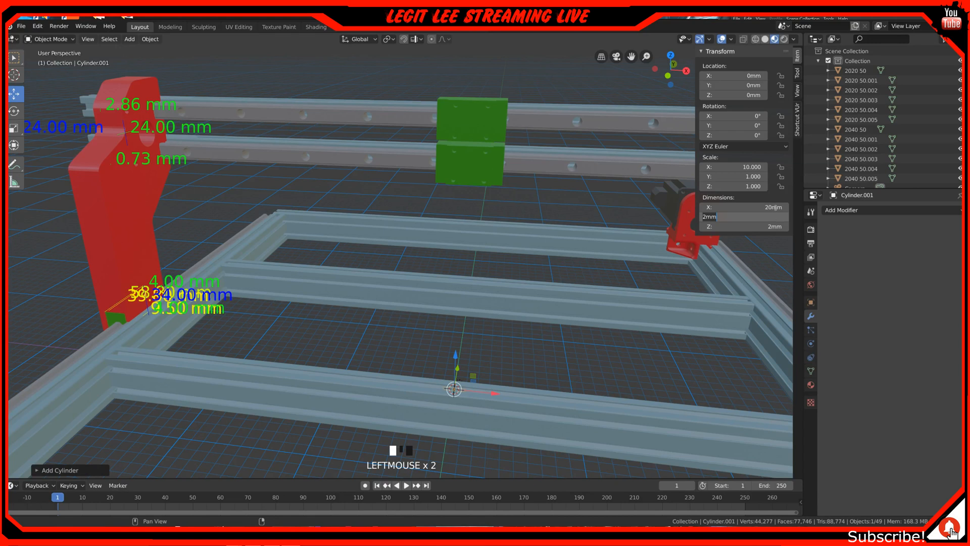
pyautogui.press('Tab')
pyautogui.write('2')
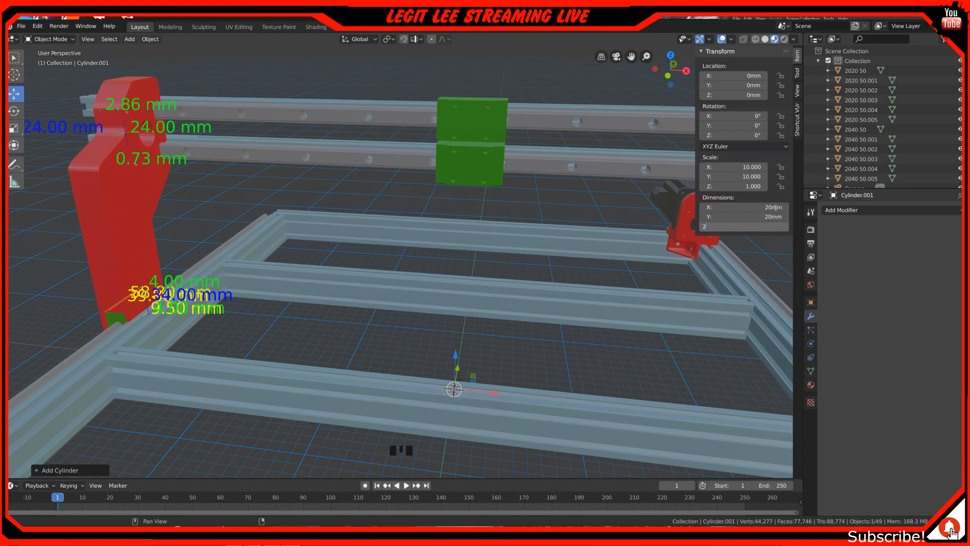
pyautogui.write('5')
pyautogui.press('Return')
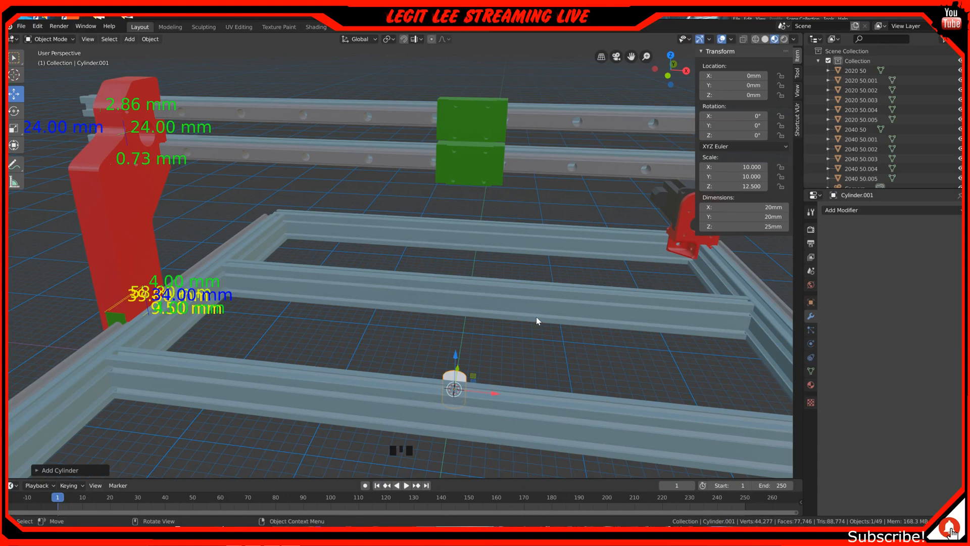
pyautogui.hotkey('shift', 'a')
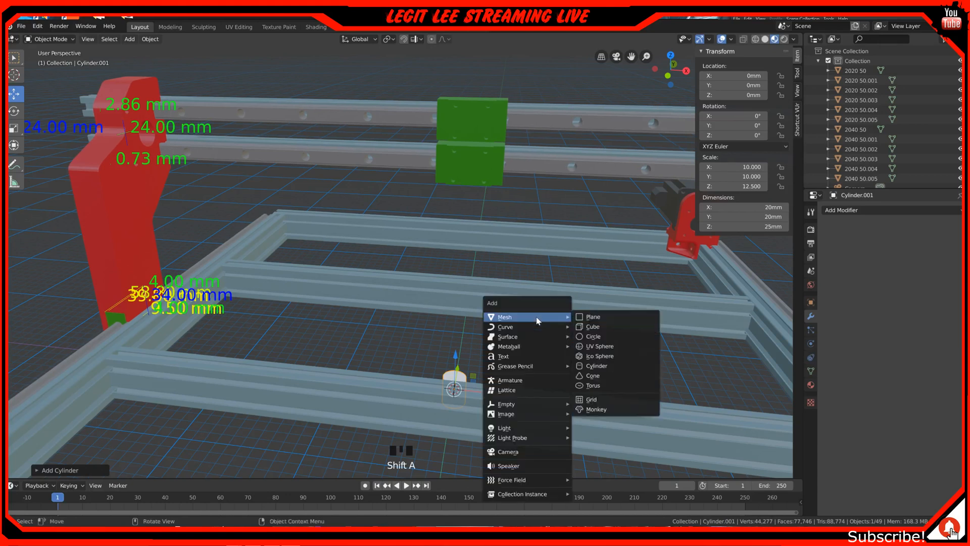
pyautogui.click(625, 366)
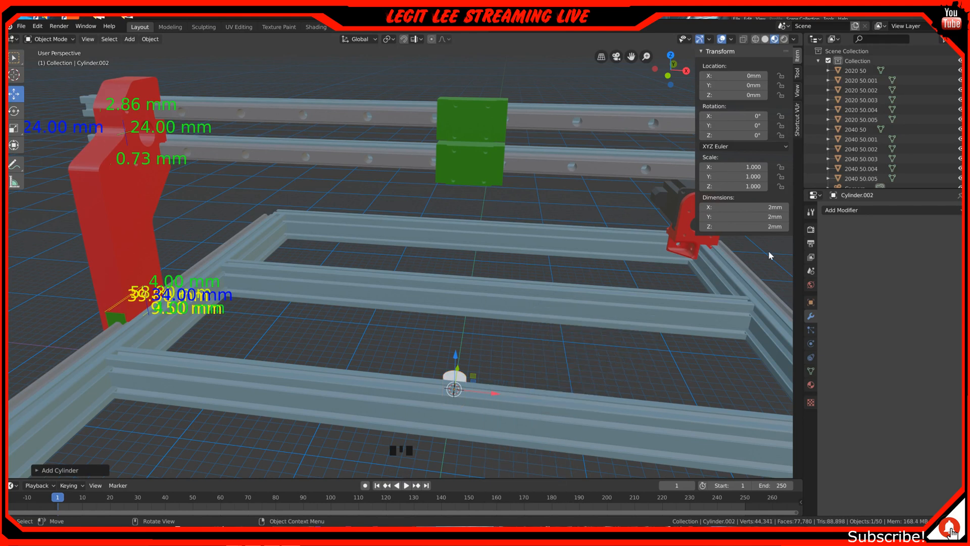
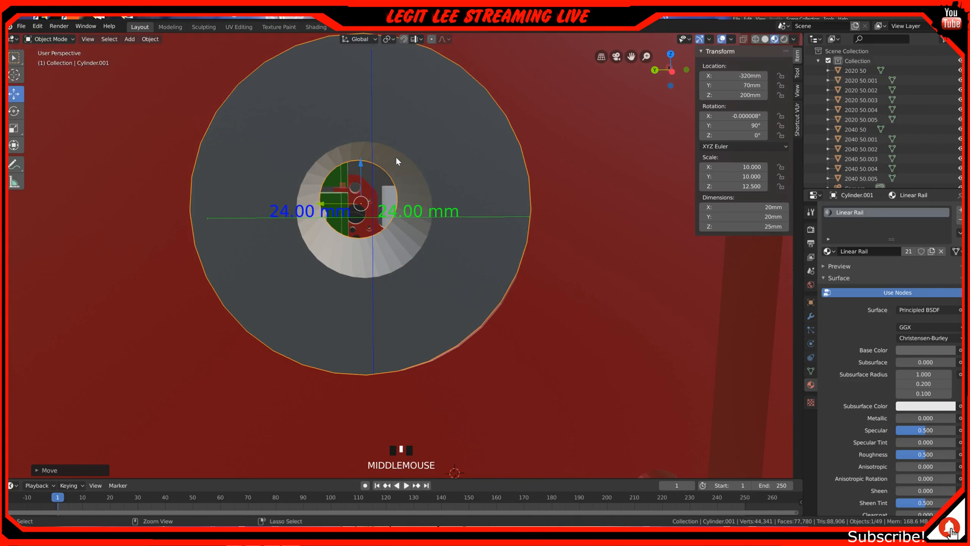
# Hide the X AXIS end plate at the gantry's far end, its stepper motor and the white upright block.
pyautogui.scroll(-3, 396, 157)
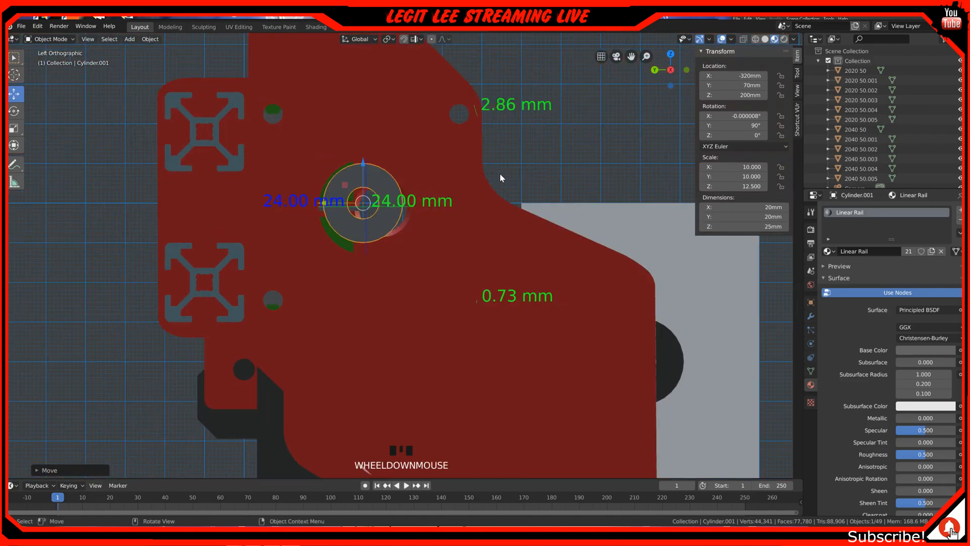
pyautogui.moveTo(500, 174); pyautogui.dragTo(471, 181, button='middle')
pyautogui.scroll(-2, 461, 184)
pyautogui.scroll(-3, 461, 190)
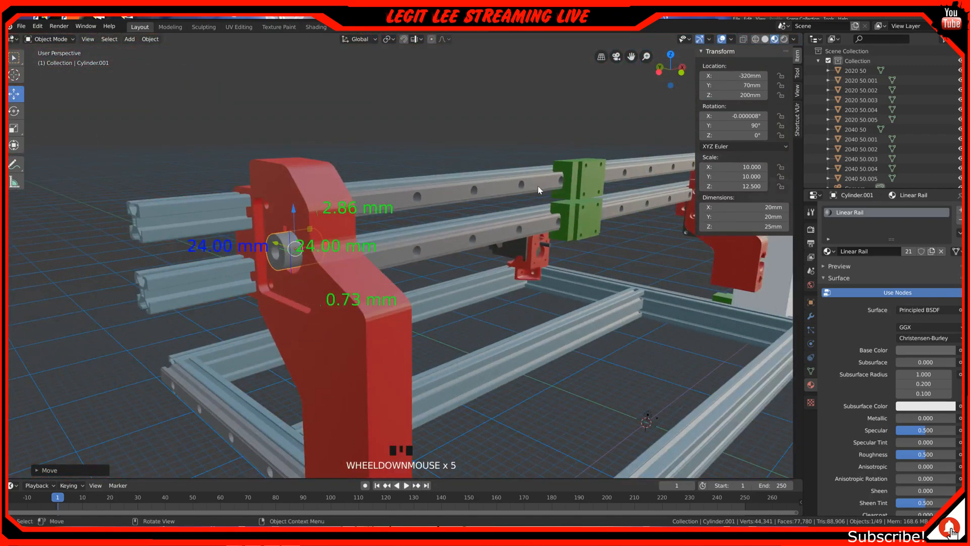
pyautogui.click(545, 186)
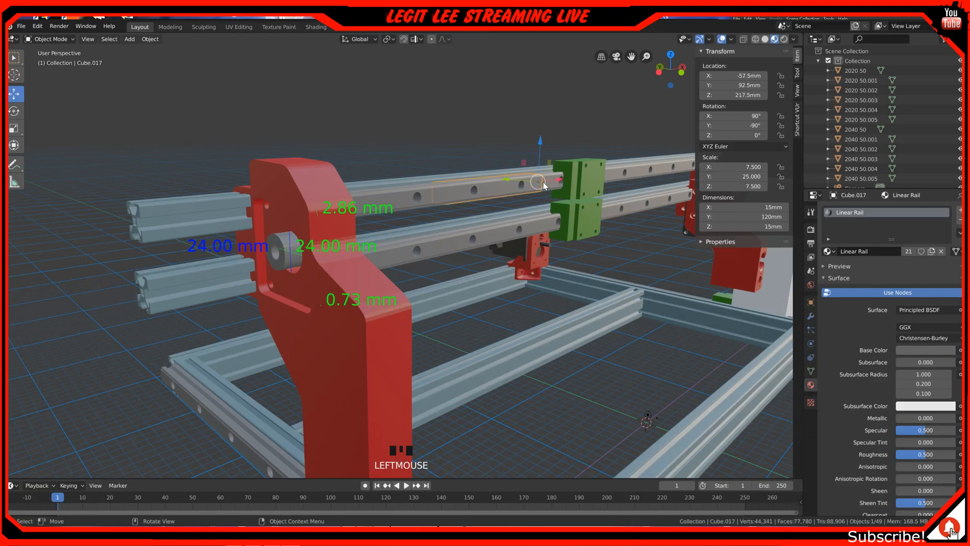
pyautogui.scroll(-3, 544, 182)
pyautogui.click(656, 235)
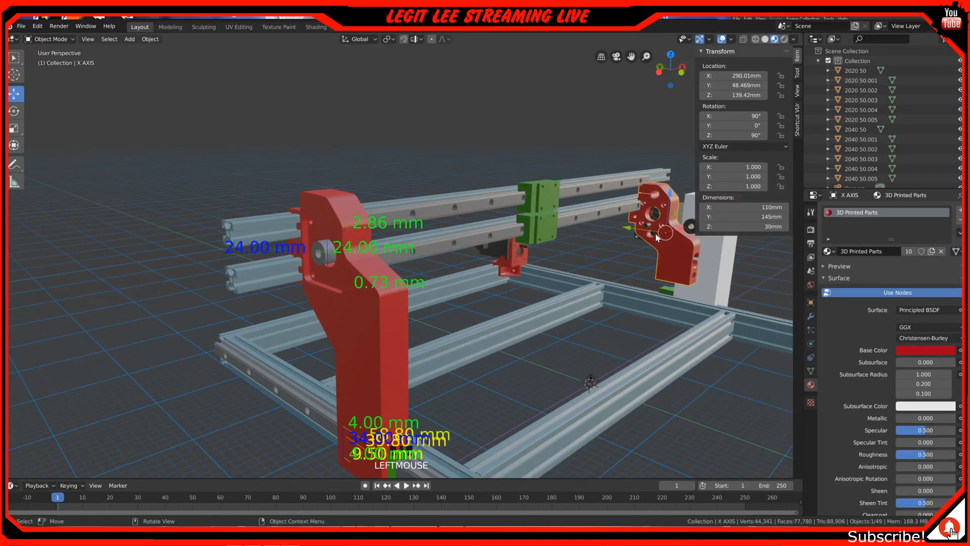
pyautogui.press('h')
pyautogui.click(656, 234)
pyautogui.press('h')
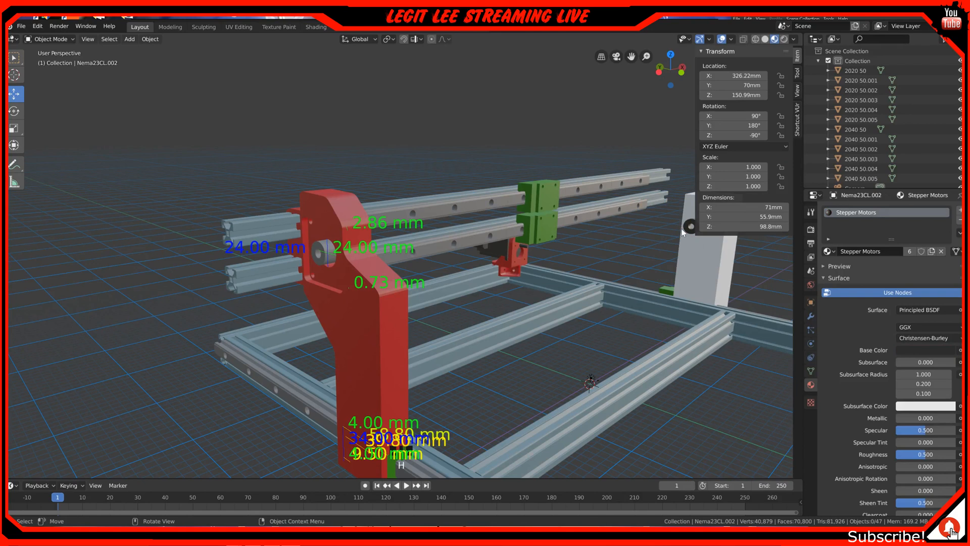
pyautogui.click(689, 247)
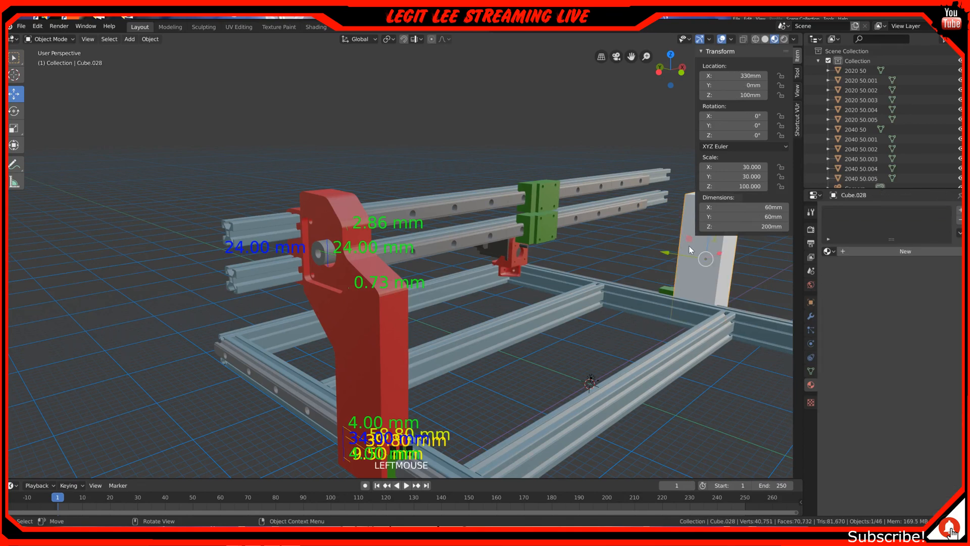
pyautogui.press('h')
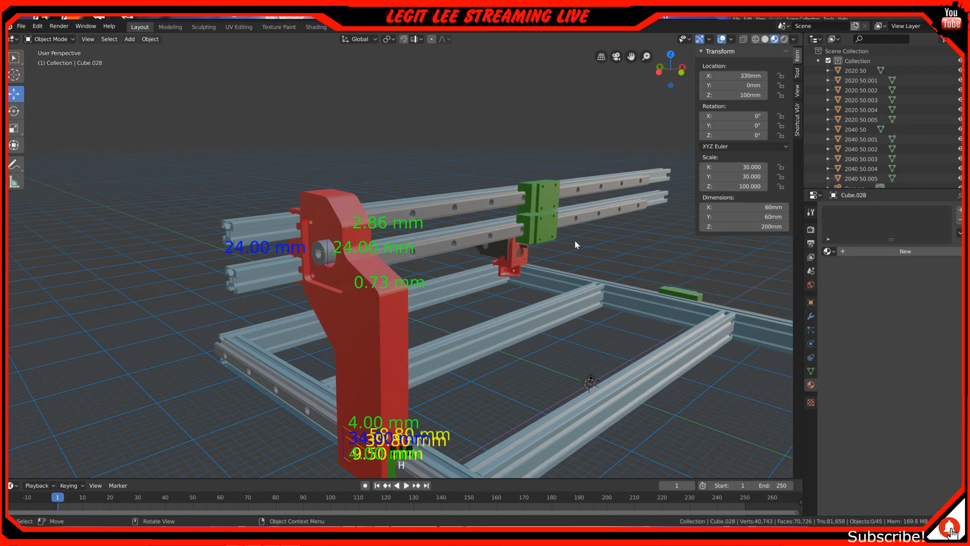
# In left orthographic view, move the bored cylinder to Y 69 mm and Z 199 mm to centre it in the end plate's hole.
pyautogui.press('ctrl+KP_3')
pyautogui.scroll(2, 575, 240)
pyautogui.scroll(-1, 329, 247)
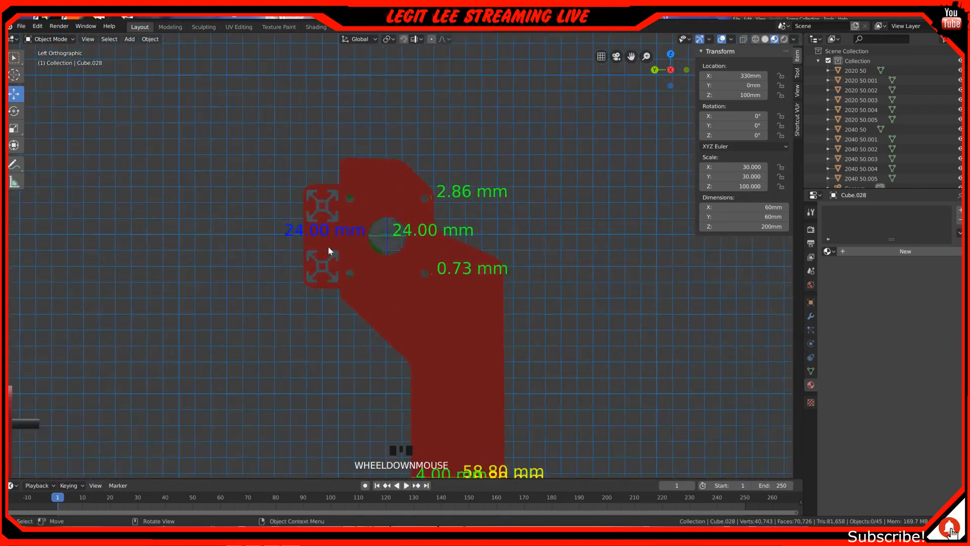
pyautogui.scroll(8, 329, 247)
pyautogui.keyDown('shift'); pyautogui.moveTo(329, 246); pyautogui.dragTo(412, 259, button='middle'); pyautogui.keyUp('shift')
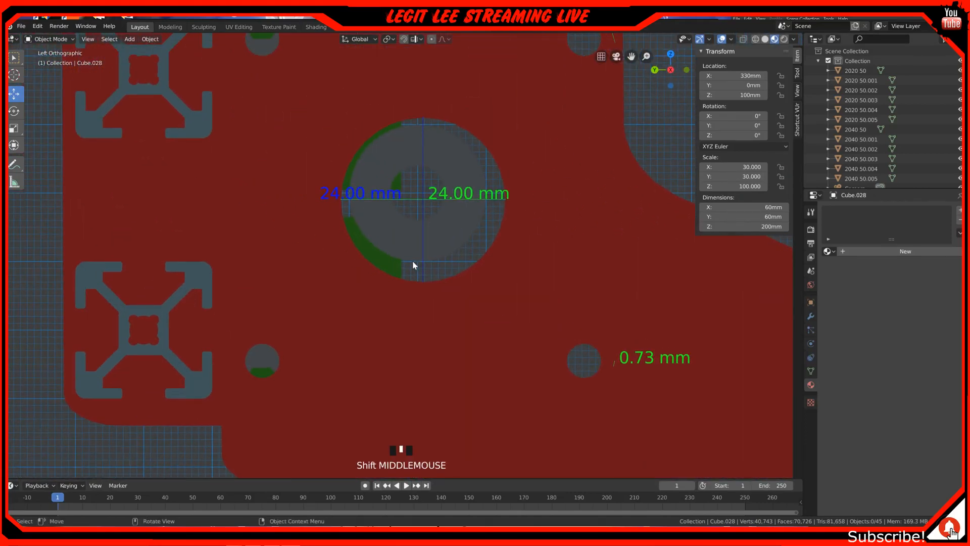
pyautogui.scroll(4, 418, 232)
pyautogui.click(498, 81)
pyautogui.keyDown('shift'); pyautogui.moveTo(499, 78); pyautogui.dragTo(487, 220, button='middle'); pyautogui.keyUp('shift')
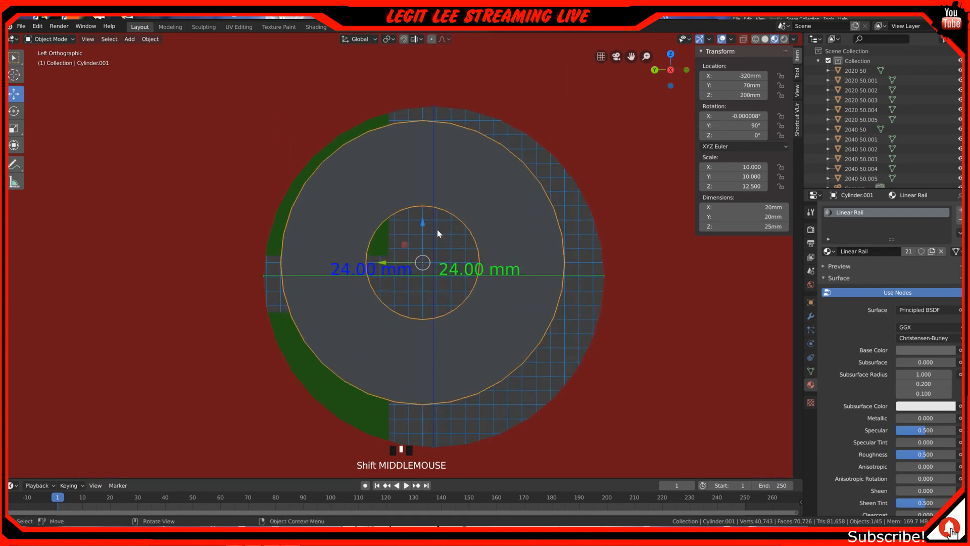
pyautogui.keyDown('ctrl'); pyautogui.moveTo(423, 226); pyautogui.dragTo(423, 232); pyautogui.keyUp('ctrl')
pyautogui.keyDown('ctrl'); pyautogui.moveTo(386, 276); pyautogui.dragTo(393, 276); pyautogui.keyUp('ctrl')
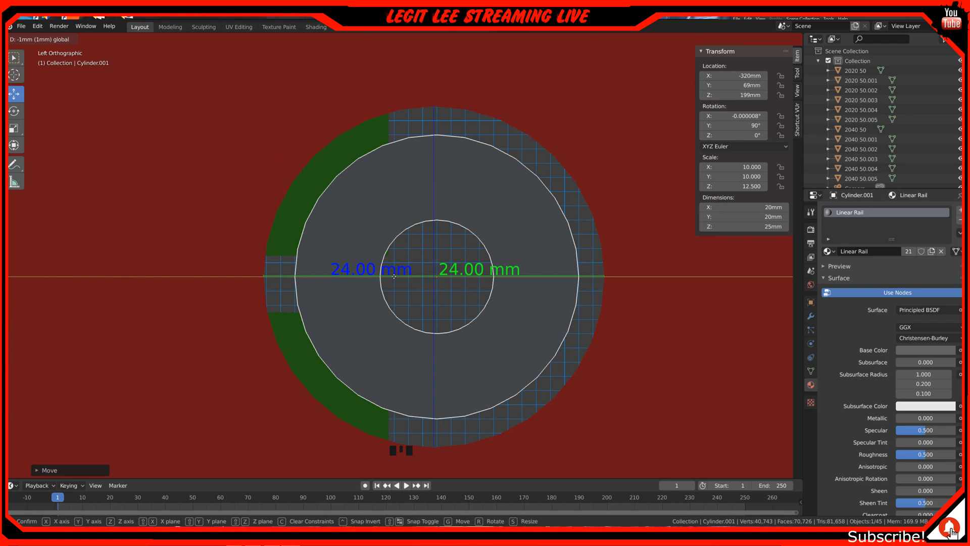
pyautogui.keyDown('ctrl'); pyautogui.moveTo(393, 276); pyautogui.dragTo(394, 276); pyautogui.keyUp('ctrl')
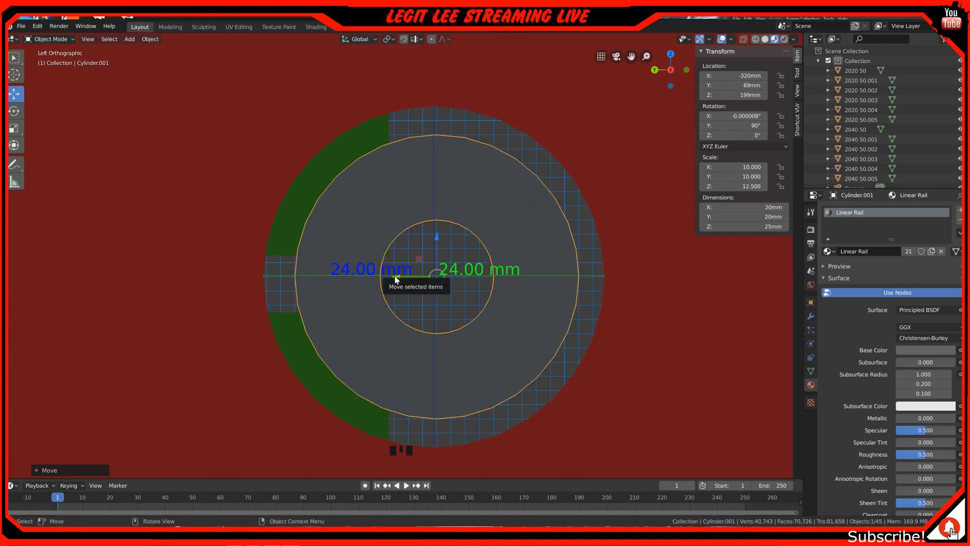
# Fine-tune the bored cylinder's Y location to 69.1 mm so it sits concentric with the 24 mm hole.
pyautogui.scroll(4, 395, 277)
pyautogui.keyDown('shift'); pyautogui.moveTo(395, 278); pyautogui.dragTo(388, 214, button='middle'); pyautogui.keyUp('shift')
pyautogui.scroll(1, 387, 212)
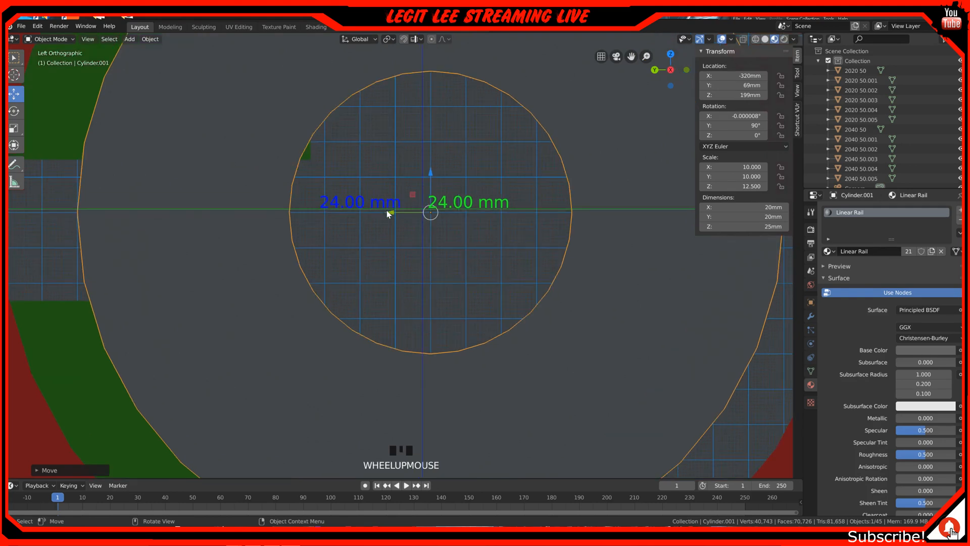
pyautogui.keyDown('ctrl'); pyautogui.moveTo(390, 213); pyautogui.dragTo(390, 214); pyautogui.keyUp('ctrl')
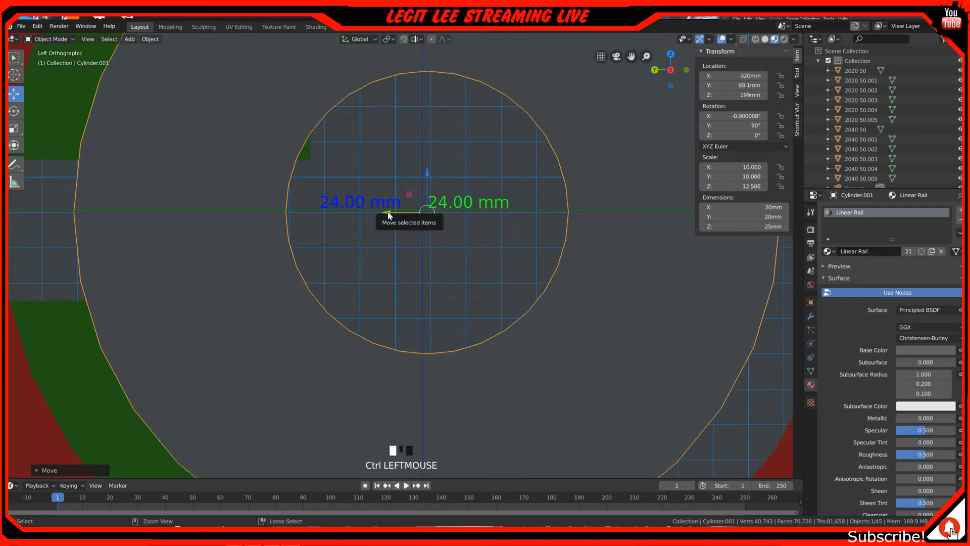
pyautogui.scroll(-2, 389, 216)
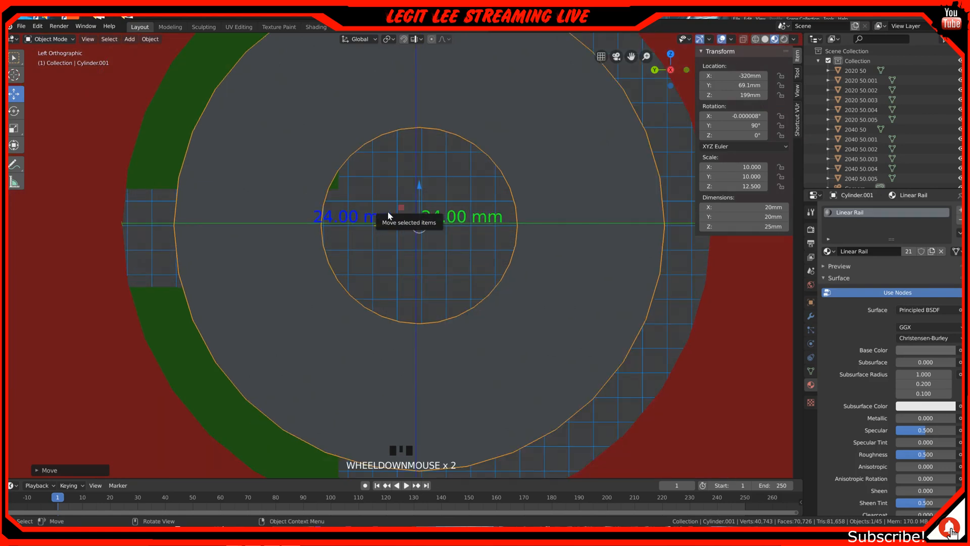
pyautogui.scroll(-2, 390, 215)
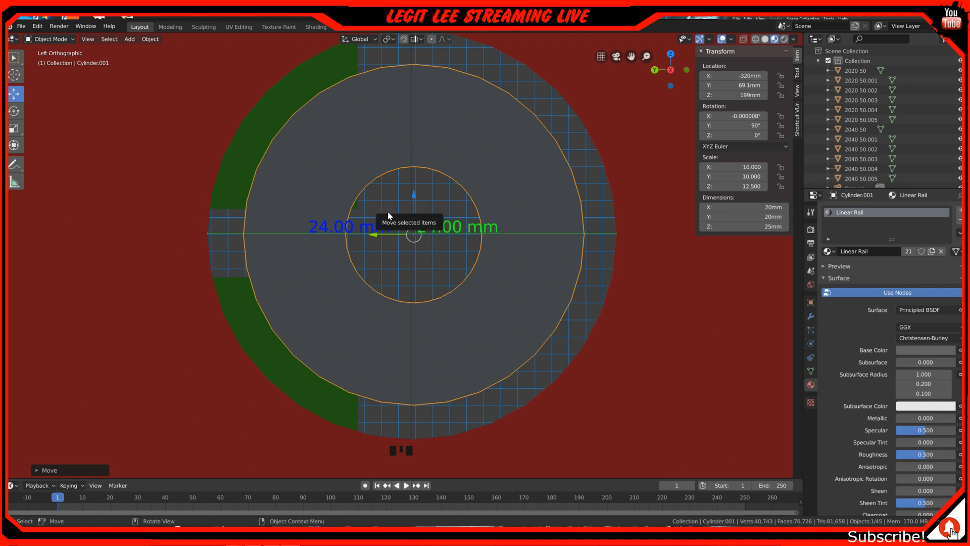
pyautogui.scroll(-1, 389, 216)
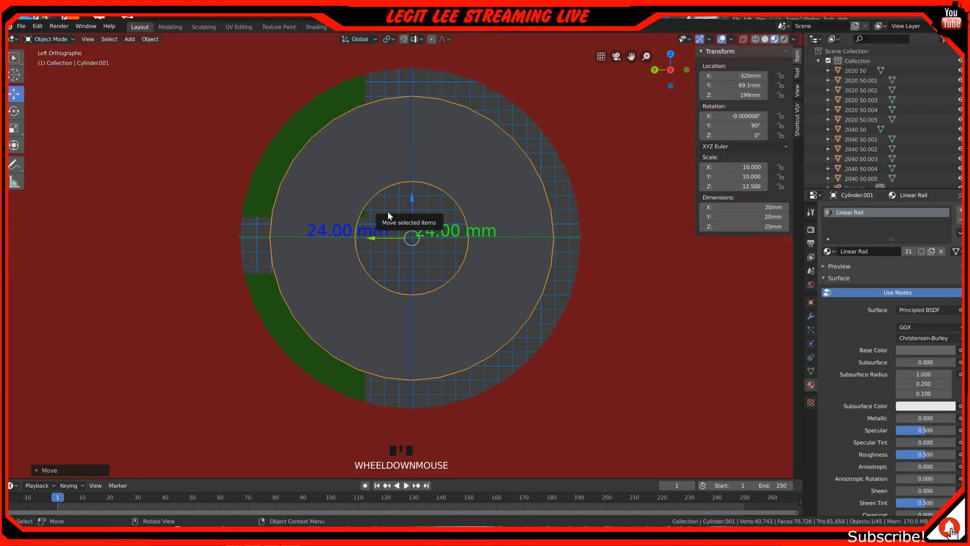
pyautogui.scroll(1, 389, 216)
pyautogui.scroll(-2, 389, 216)
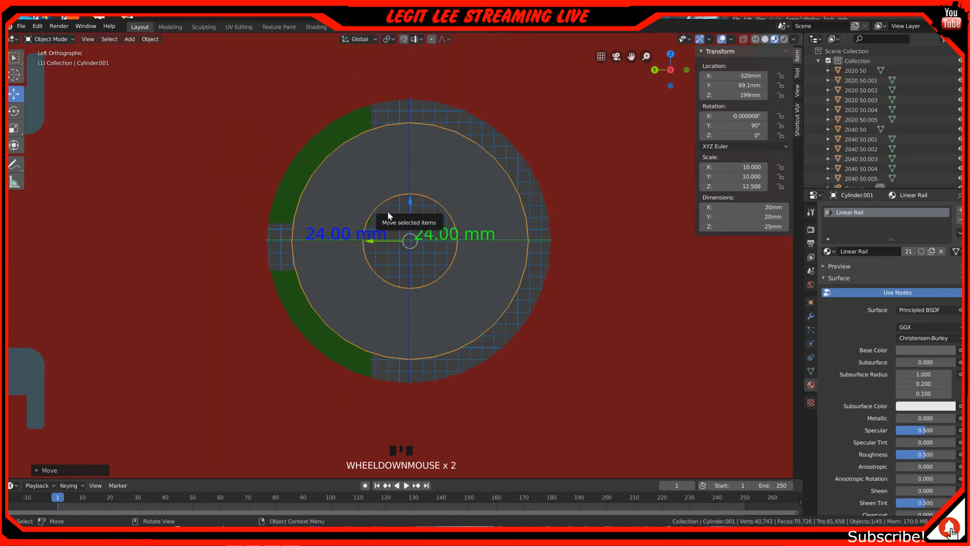
# In front view, slide the bored cylinder along X to -310 mm, inside the left end plate.
pyautogui.scroll(-2, 389, 214)
pyautogui.moveTo(421, 200); pyautogui.dragTo(394, 219, button='middle')
pyautogui.scroll(-4, 403, 199)
pyautogui.scroll(-3, 404, 200)
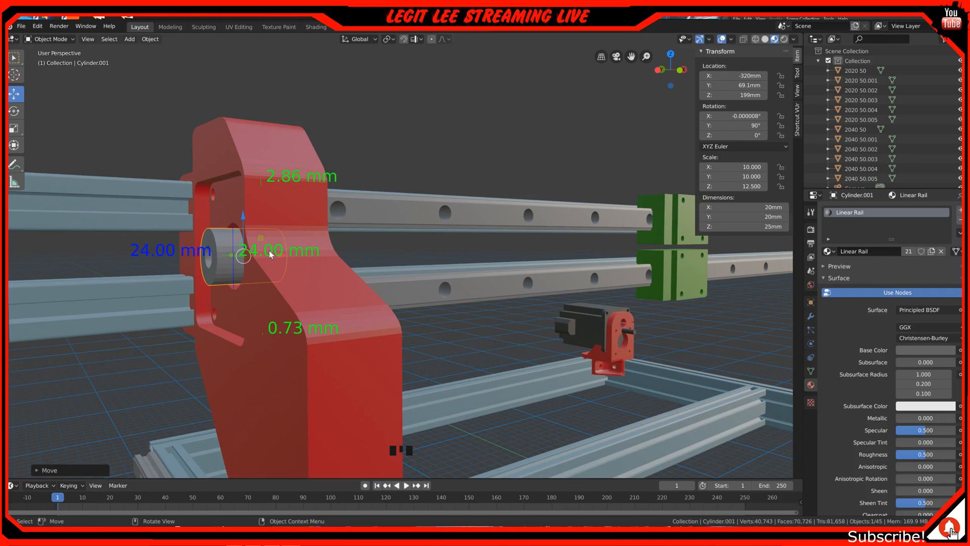
pyautogui.press('KP_1')
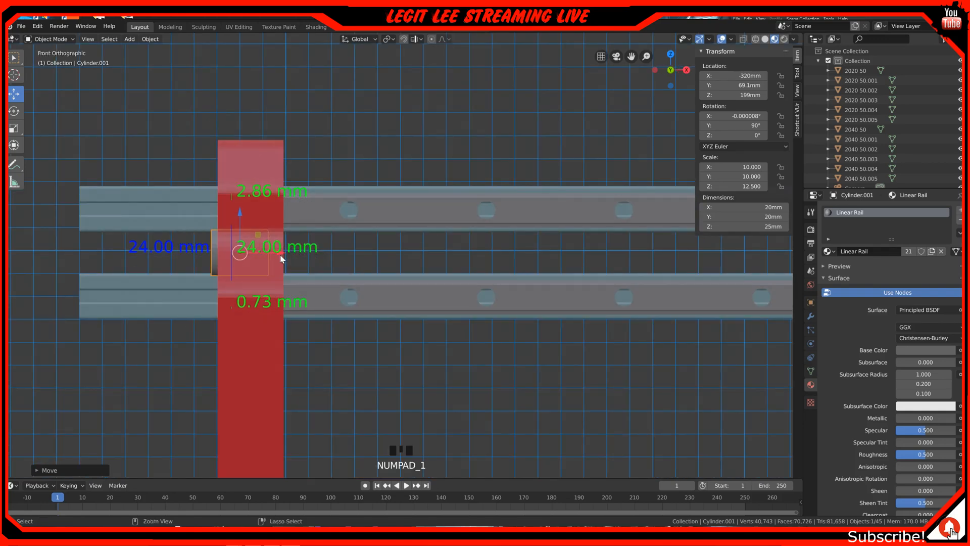
pyautogui.keyDown('ctrl'); pyautogui.moveTo(279, 254); pyautogui.dragTo(293, 252); pyautogui.keyUp('ctrl')
pyautogui.scroll(-6, 273, 269)
pyautogui.scroll(2, 378, 284)
pyautogui.moveTo(368, 275)
pyautogui.mouseDown(button='middle')
pyautogui.moveTo(435, 285)
pyautogui.moveTo(294, 277)
pyautogui.moveTo(371, 285)
pyautogui.mouseUp(button='middle')
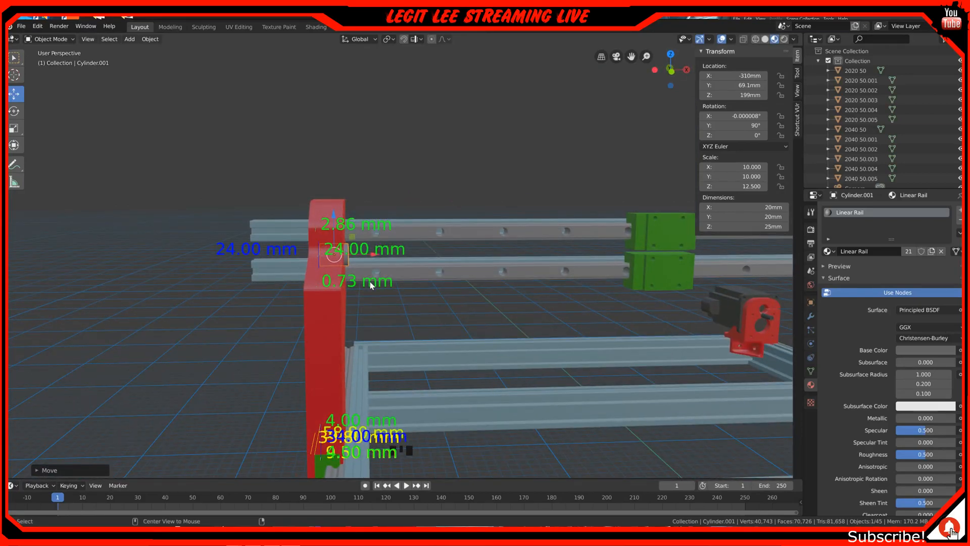
# Reveal all hidden objects, and hide the upright red mount parts and their motor in front of the green gantry blocks.
pyautogui.hotkey('ctrl', 'v')
pyautogui.scroll(-2, 513, 322)
pyautogui.scroll(1, 621, 247)
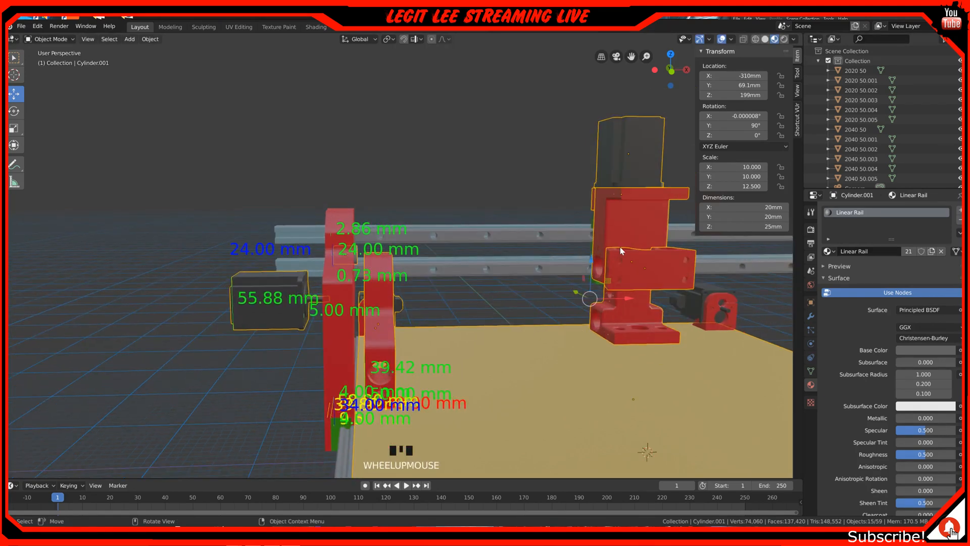
pyautogui.click(632, 272)
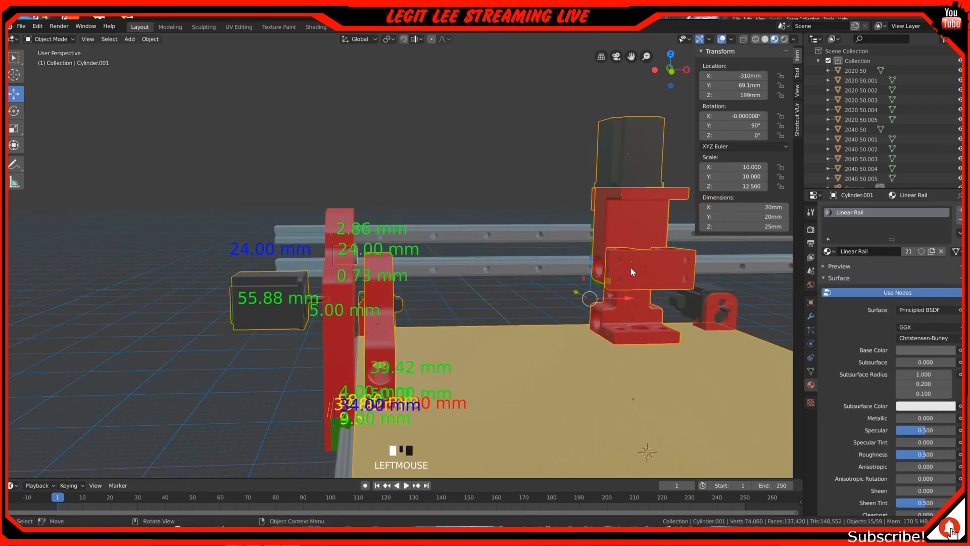
pyautogui.press('h')
pyautogui.click(622, 224)
pyautogui.press('h')
pyautogui.click(615, 168)
pyautogui.press('h')
pyautogui.click(616, 190)
pyautogui.press('h')
# Hide the bed milling surface and the X AXIS BEARING plate beside the left end plate.
pyautogui.click(517, 417)
pyautogui.press('h')
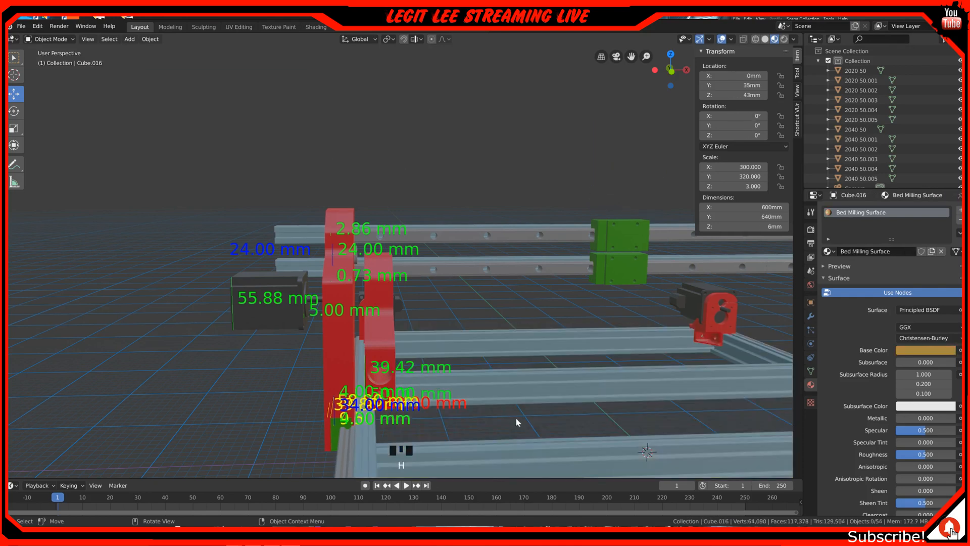
pyautogui.click(380, 327)
pyautogui.press('h')
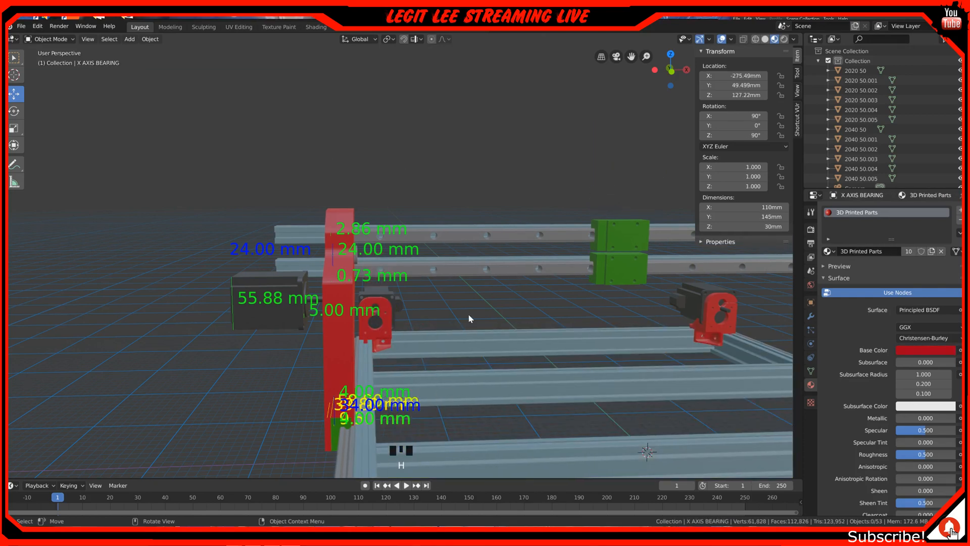
# Hide the X AXIS end plate and the white upright block at the gantry's right end, keeping the stepper motor shown.
pyautogui.moveTo(470, 318); pyautogui.dragTo(462, 308, button='middle')
pyautogui.scroll(-3, 505, 310)
pyautogui.moveTo(565, 307); pyautogui.dragTo(586, 310, button='middle')
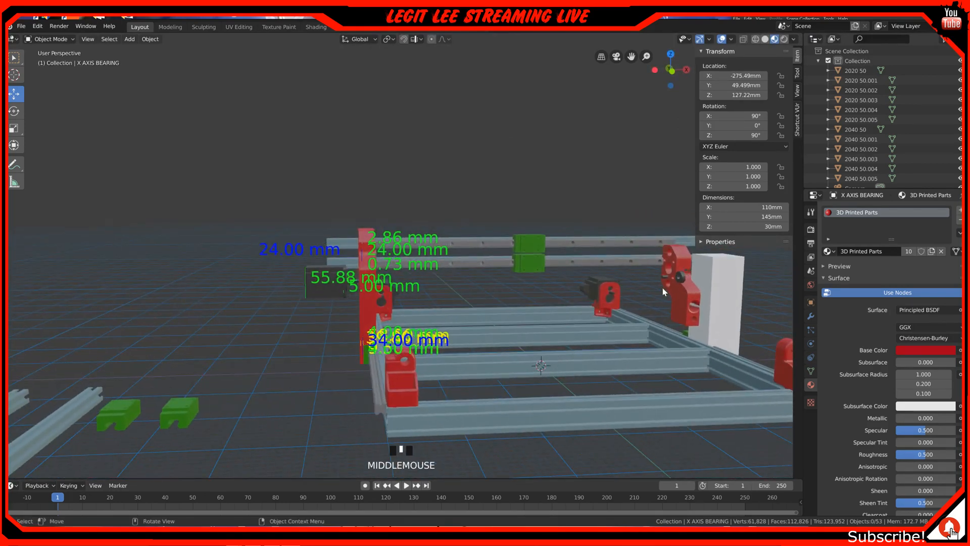
pyautogui.click(688, 293)
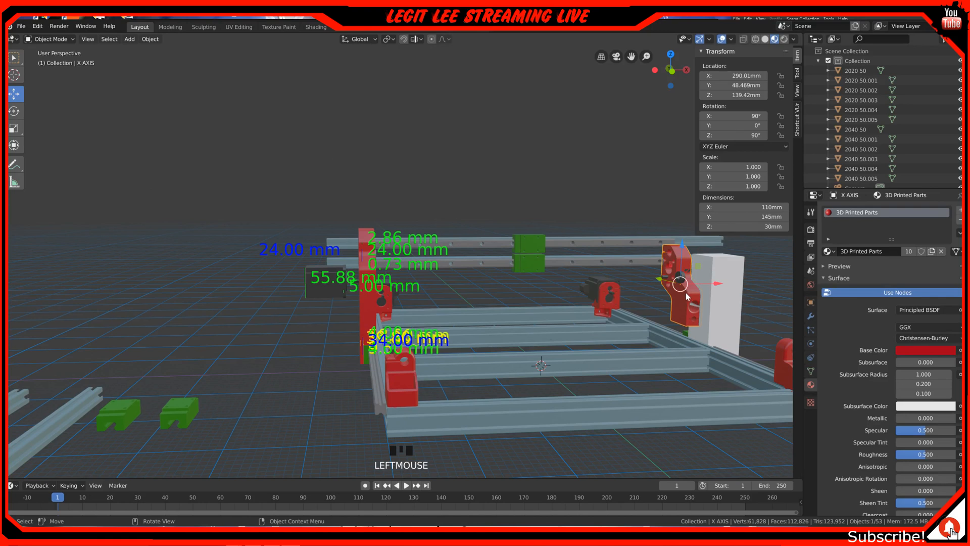
pyautogui.press('h')
pyautogui.click(697, 286)
pyautogui.press('h')
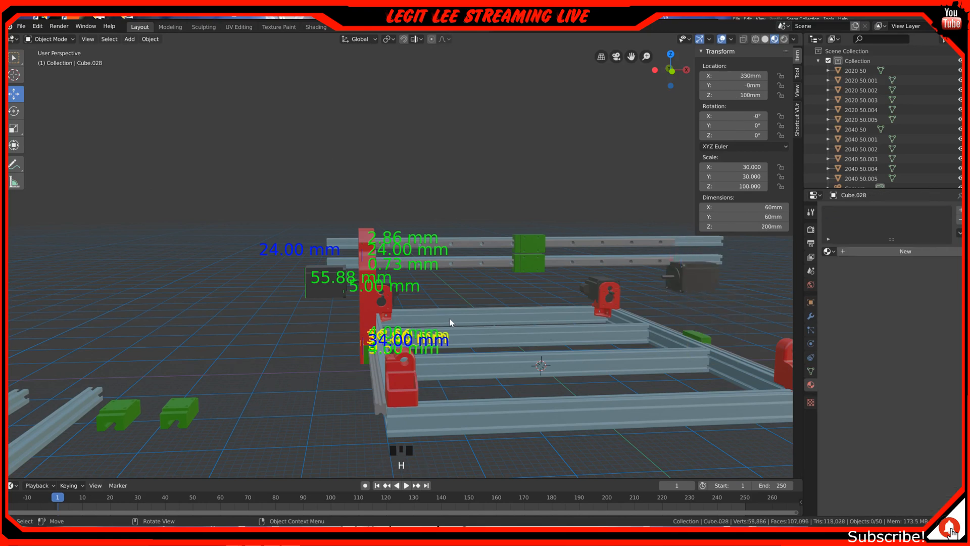
# Hide the stepper motor at the gantry's right end.
pyautogui.click(688, 275)
pyautogui.press('h')
# In a side view, raise the stepper motor beside the left end plate to Z 198.99 mm, level with the 24 mm hole.
pyautogui.moveTo(393, 287); pyautogui.dragTo(428, 289, button='middle')
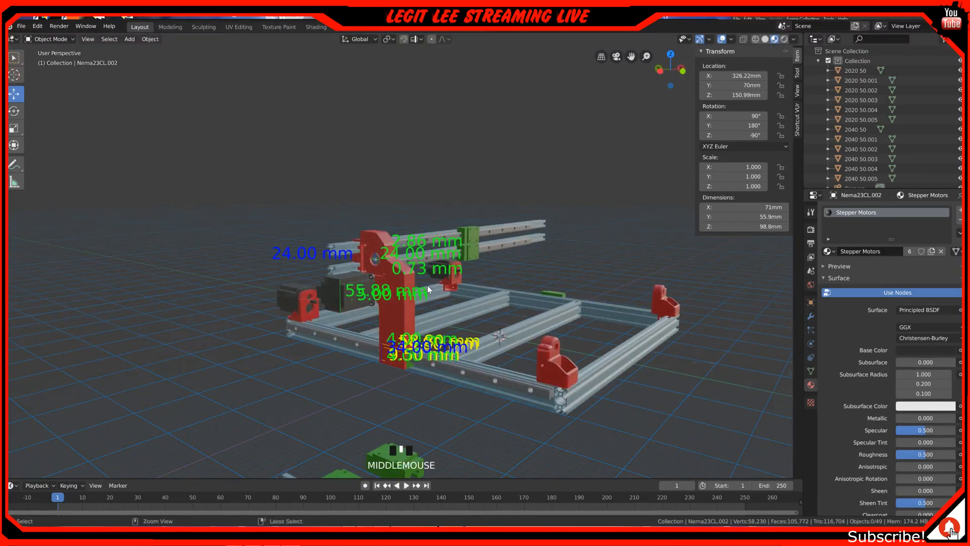
pyautogui.press('ctrl+KP_3')
pyautogui.scroll(8, 422, 286)
pyautogui.scroll(3, 418, 287)
pyautogui.click(414, 368)
pyautogui.keyDown('ctrl'); pyautogui.moveTo(398, 402); pyautogui.dragTo(415, 215); pyautogui.keyUp('ctrl')
pyautogui.moveTo(414, 215); pyautogui.dragTo(690, 246, button='middle')
# In front view, slide the stepper motor along X to -365.33 mm, running its shaft into the left end plate's hole.
pyautogui.press('KP_1')
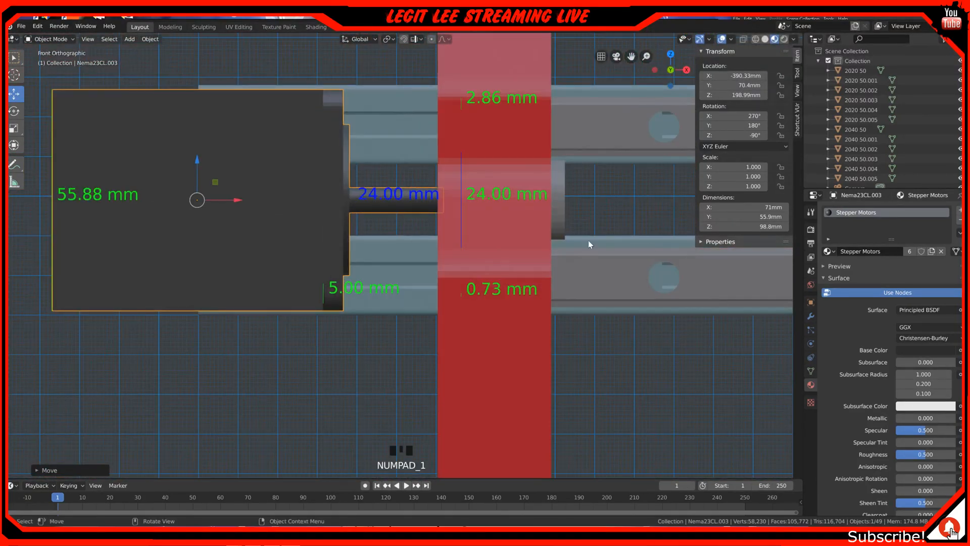
pyautogui.scroll(2, 443, 209)
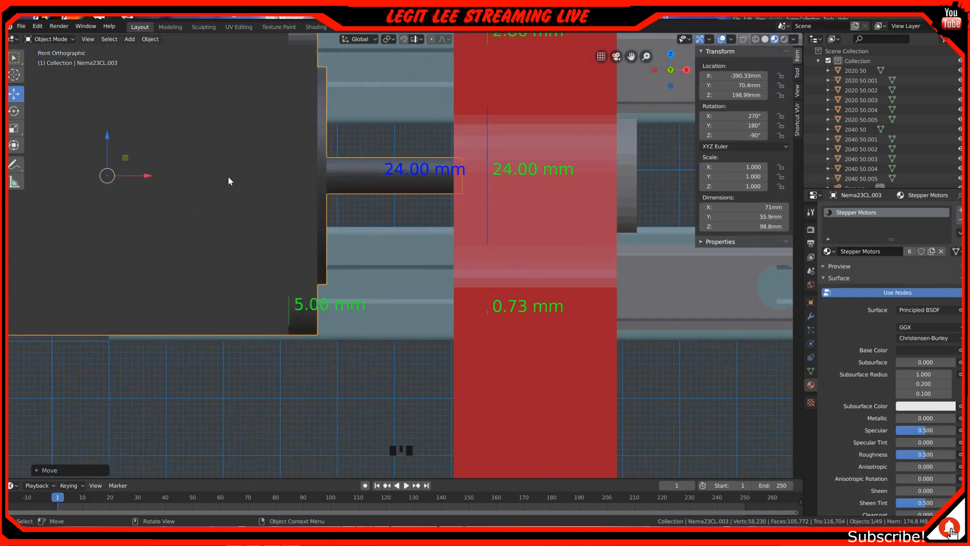
pyautogui.keyDown('ctrl'); pyautogui.moveTo(149, 176); pyautogui.dragTo(281, 177); pyautogui.keyUp('ctrl')
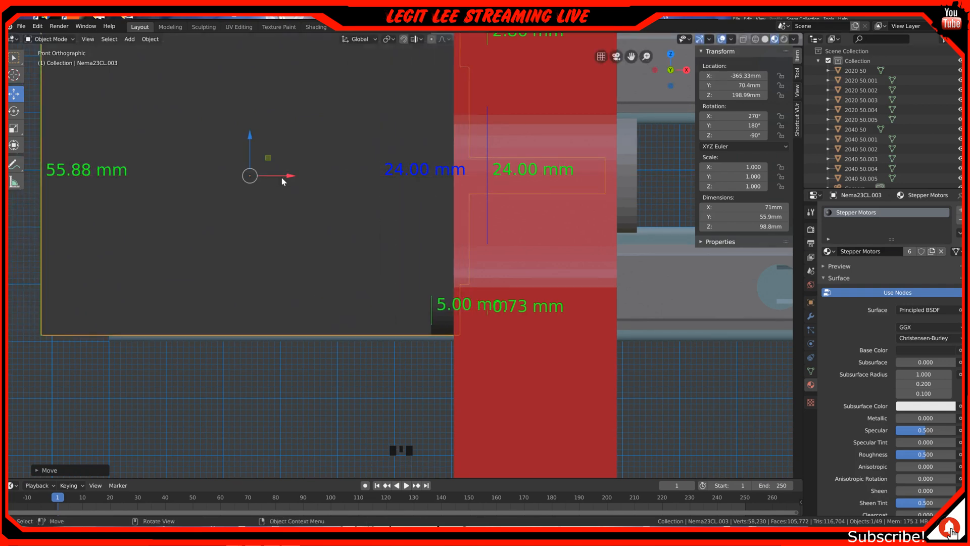
# Bring up the viewport shading modes for the view of the motor and left end plate.
pyautogui.scroll(-2, 281, 177)
pyautogui.scroll(1, 282, 182)
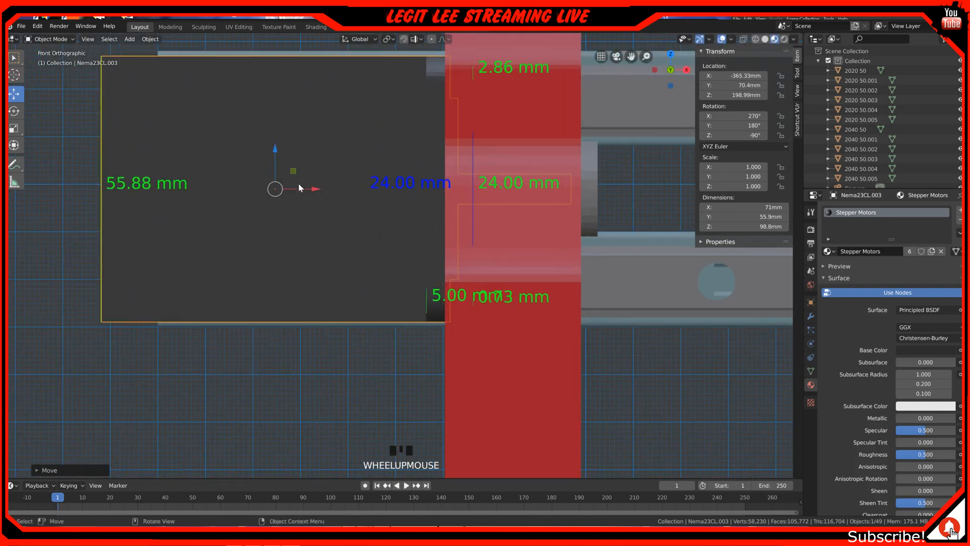
pyautogui.press('z')
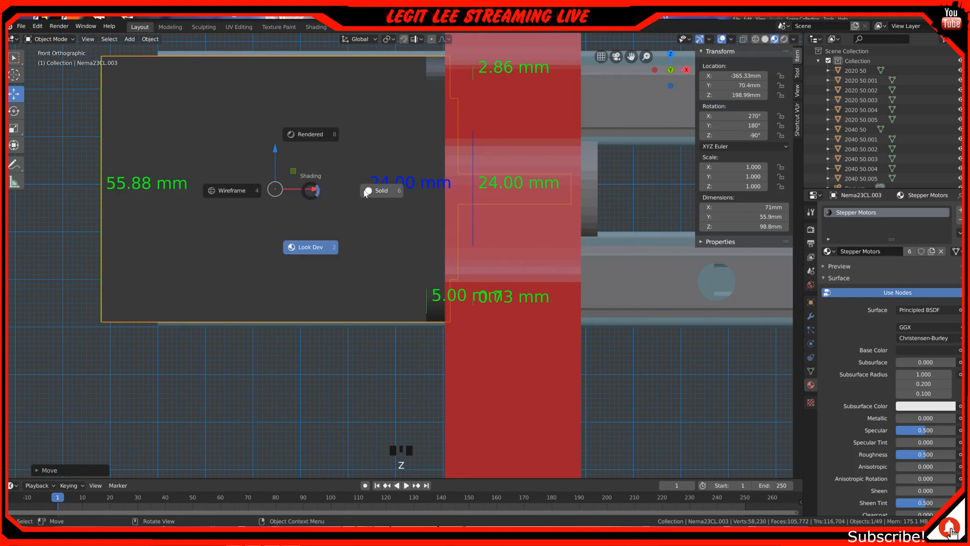
# Show the model in wireframe and slide the Nema23CL.003 stepper motor toward the red plate, to X -361.33 mm.
pyautogui.click(241, 193)
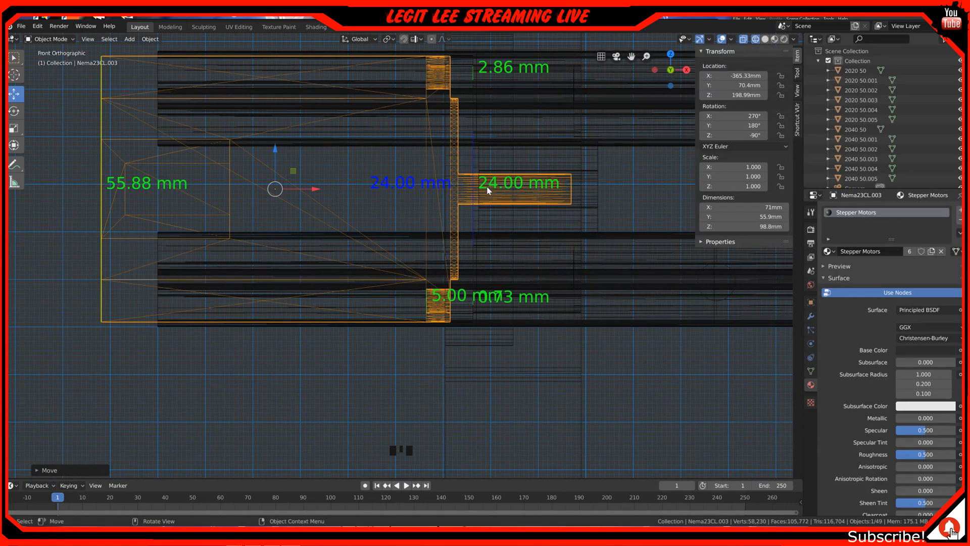
pyautogui.keyDown('ctrl'); pyautogui.moveTo(295, 190); pyautogui.dragTo(329, 186); pyautogui.keyUp('ctrl')
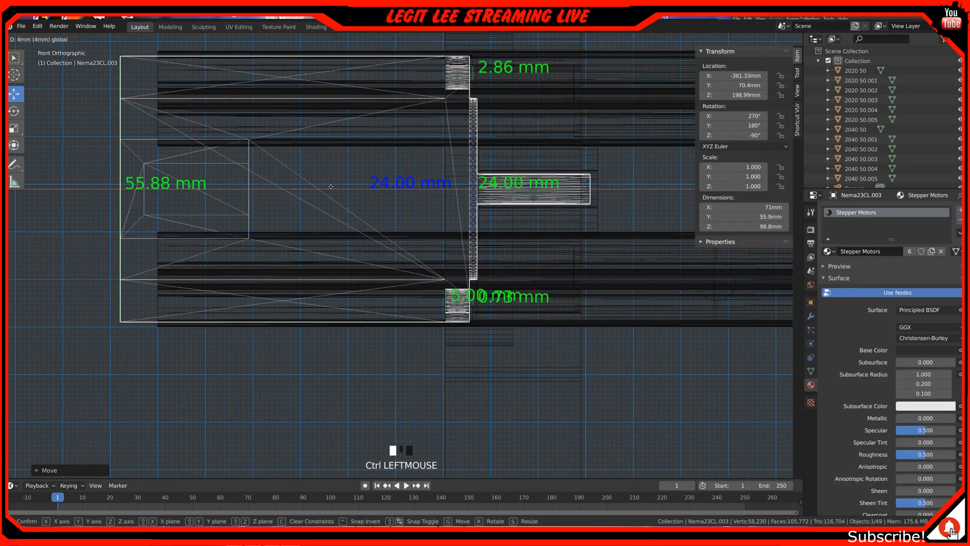
pyautogui.moveTo(330, 186)
pyautogui.keyDown('ctrl'); pyautogui.mouseDown()
pyautogui.moveTo(321, 185)
pyautogui.moveTo(333, 184)
pyautogui.mouseUp(); pyautogui.keyUp('ctrl')
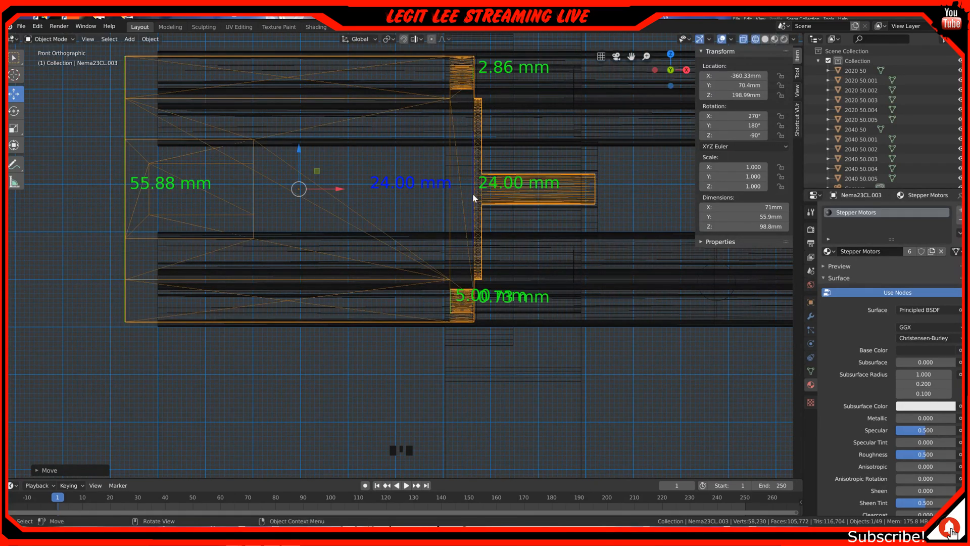
pyautogui.scroll(-1, 442, 202)
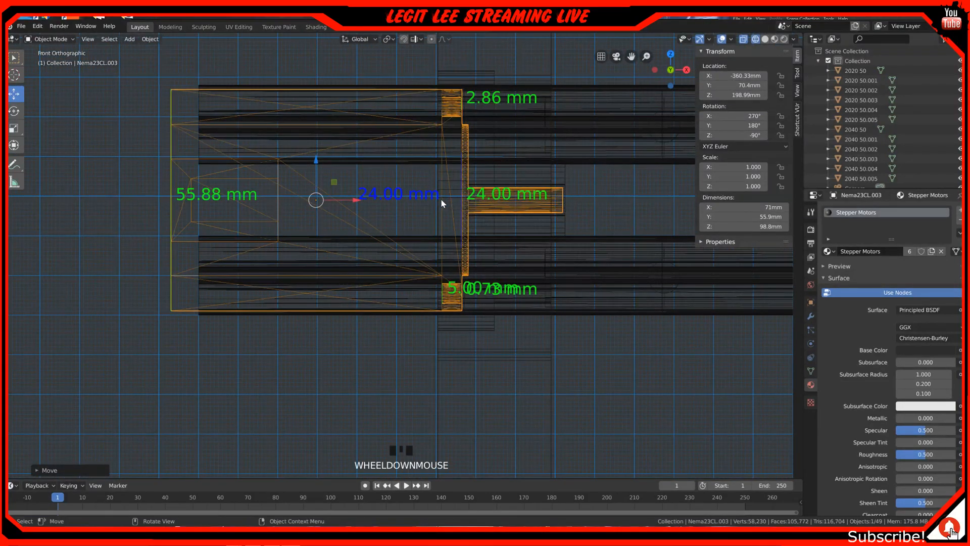
pyautogui.keyDown('ctrl'); pyautogui.moveTo(355, 200); pyautogui.dragTo(352, 202); pyautogui.keyUp('ctrl')
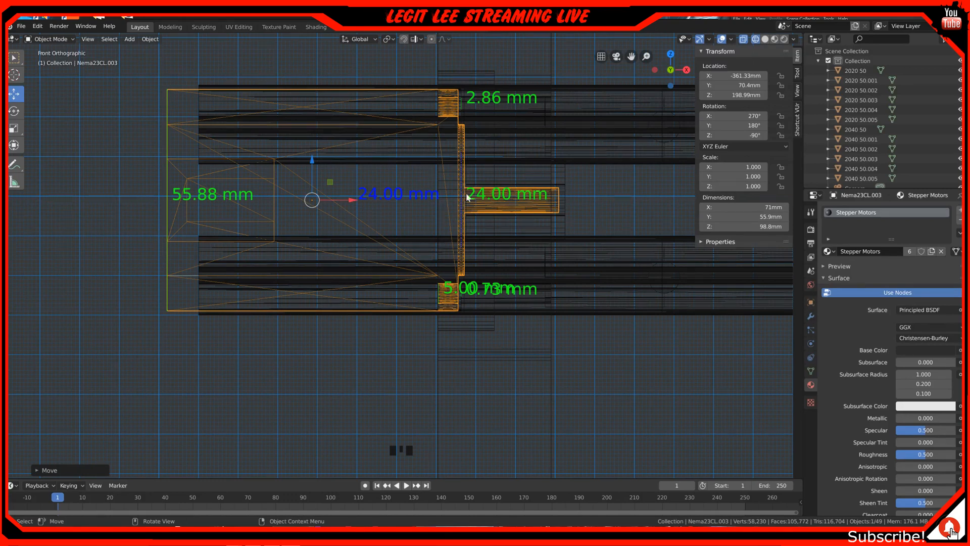
# Examine up close how the motor's front flange and shaft line up with the recess in the red plate.
pyautogui.scroll(3, 470, 226)
pyautogui.scroll(3, 505, 194)
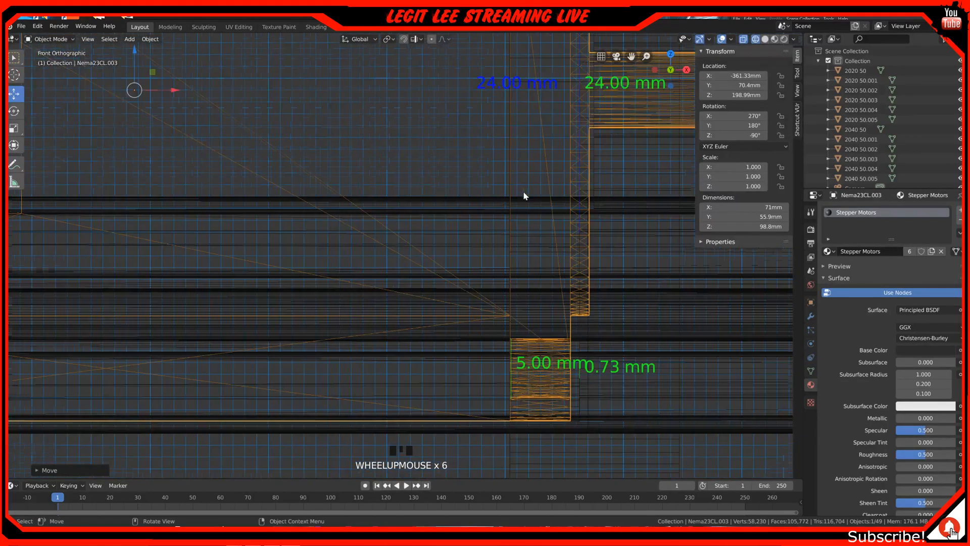
pyautogui.keyDown('shift'); pyautogui.moveTo(550, 190); pyautogui.dragTo(338, 263, button='middle'); pyautogui.keyUp('shift')
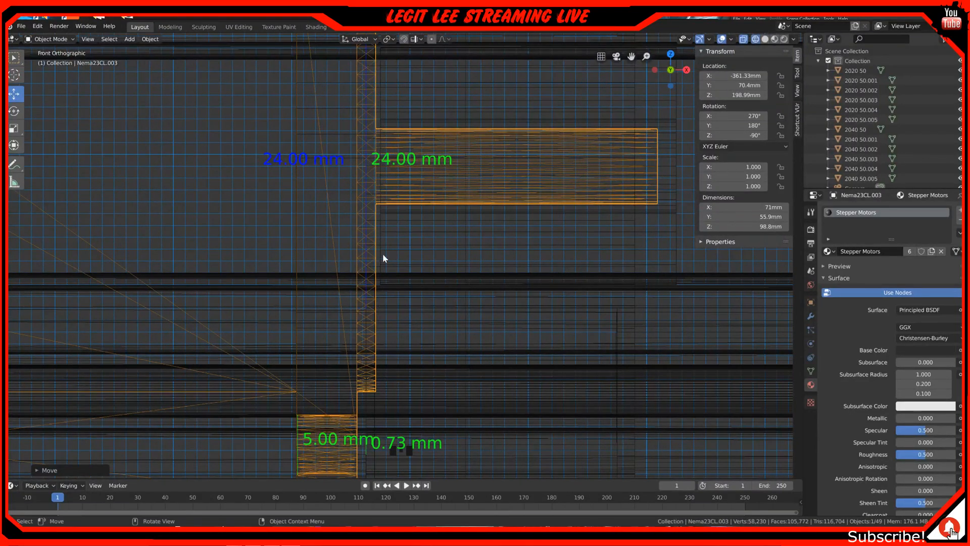
pyautogui.scroll(4, 381, 244)
pyautogui.scroll(1, 358, 226)
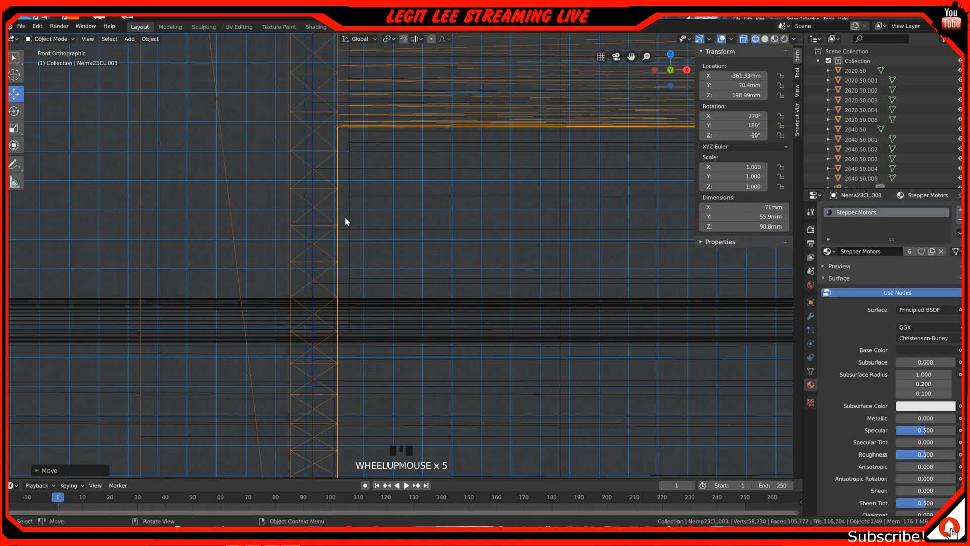
pyautogui.keyDown('shift'); pyautogui.moveTo(346, 222); pyautogui.dragTo(398, 180, button='middle'); pyautogui.keyUp('shift')
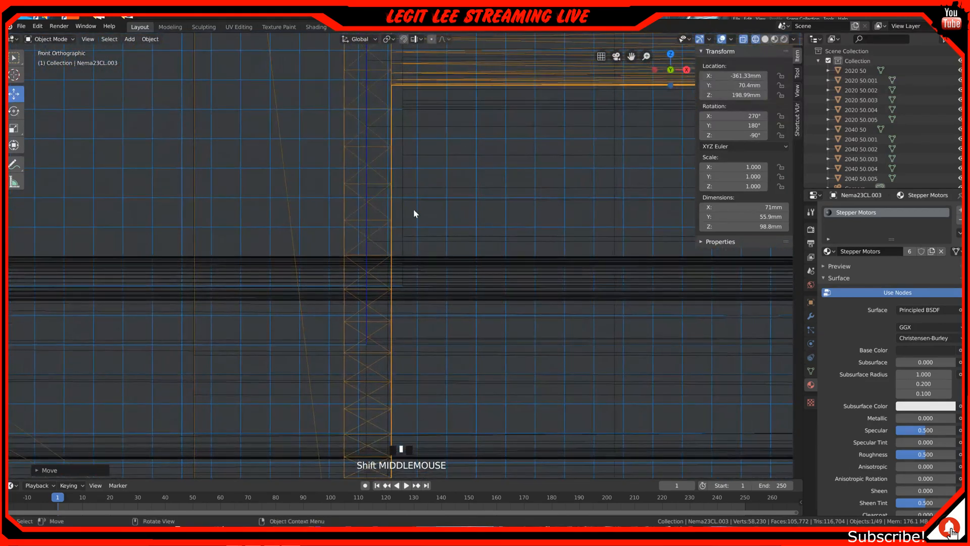
pyautogui.scroll(-1, 414, 214)
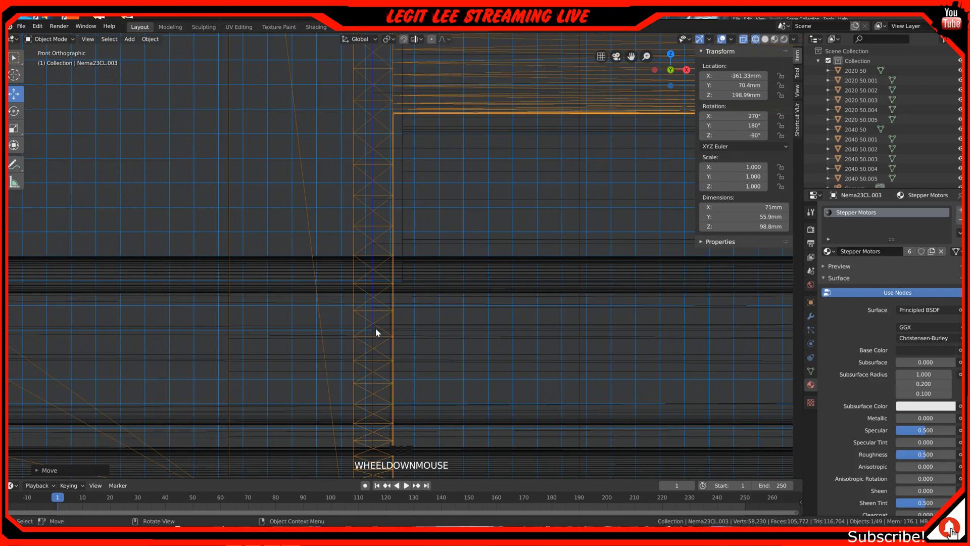
pyautogui.scroll(-1, 376, 329)
pyautogui.scroll(2, 368, 329)
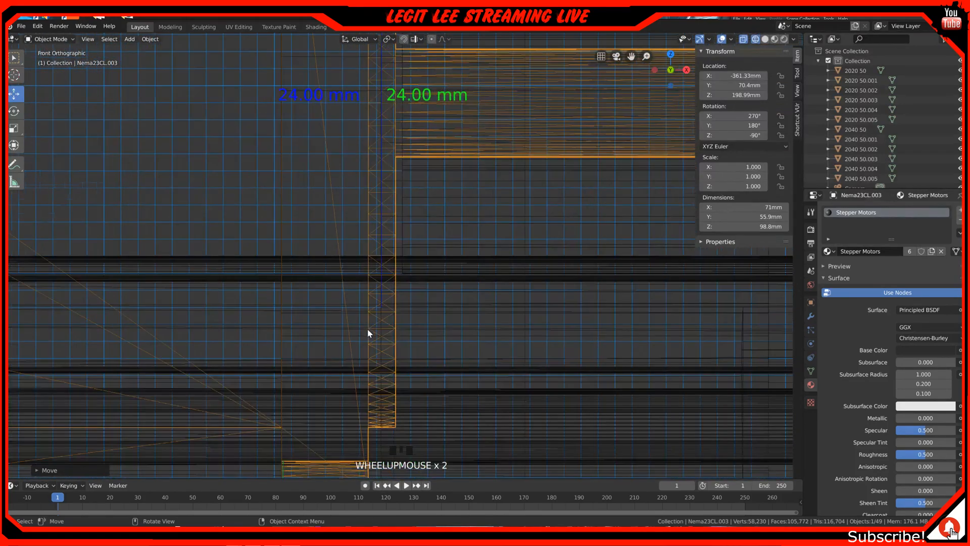
# Return to solid shading and pull the stepper motor away from the plate along X to -375.33 mm.
pyautogui.press('z')
pyautogui.click(433, 327)
pyautogui.moveTo(364, 309); pyautogui.dragTo(383, 313, button='middle')
pyautogui.scroll(-8, 384, 314)
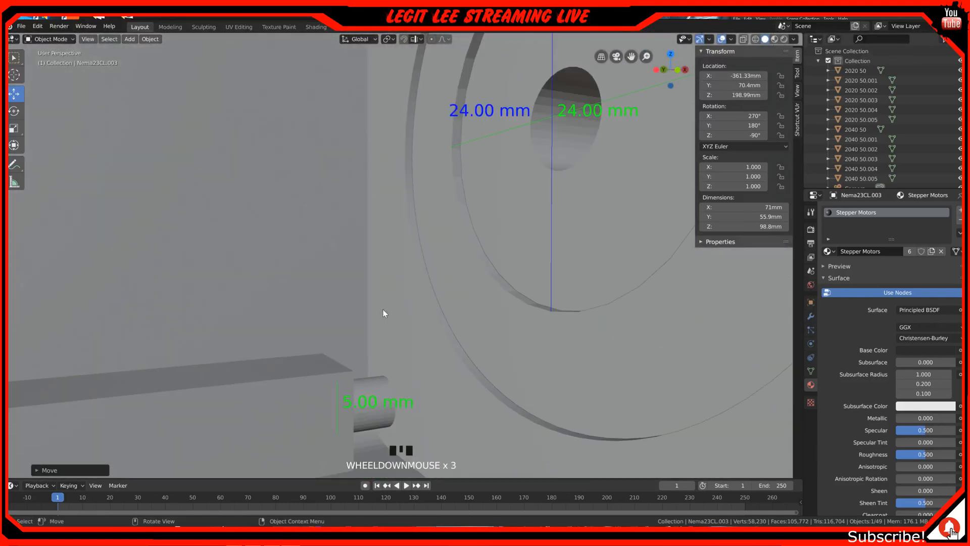
pyautogui.scroll(-3, 383, 313)
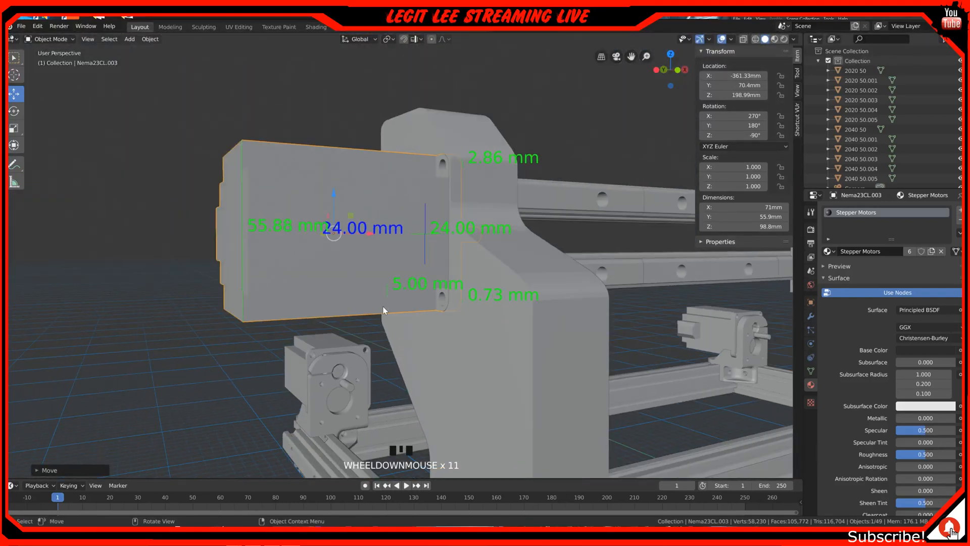
pyautogui.keyDown('ctrl'); pyautogui.moveTo(373, 232); pyautogui.dragTo(334, 240); pyautogui.keyUp('ctrl')
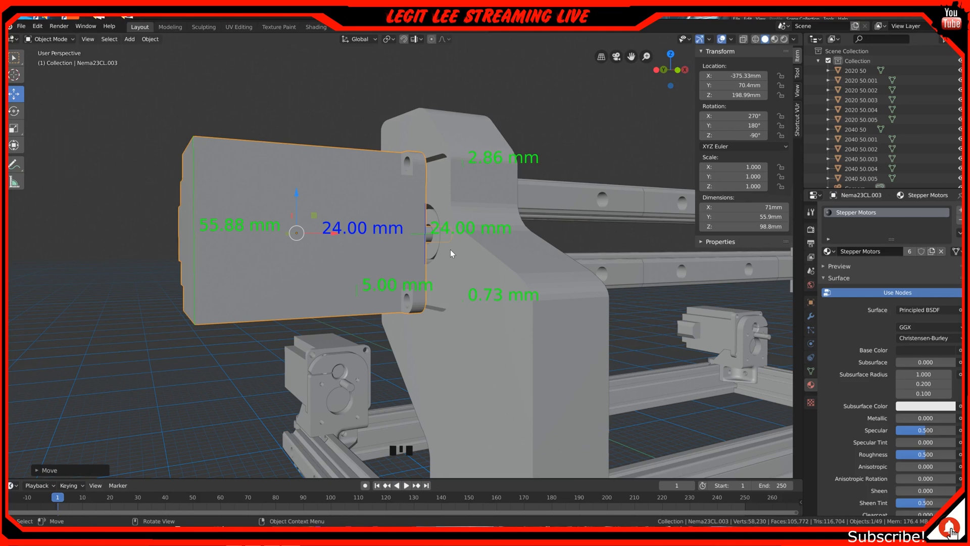
# Examine the plate's recess and bore edges around the motor shaft in a front wireframe view.
pyautogui.press('KP_1')
pyautogui.scroll(4, 447, 238)
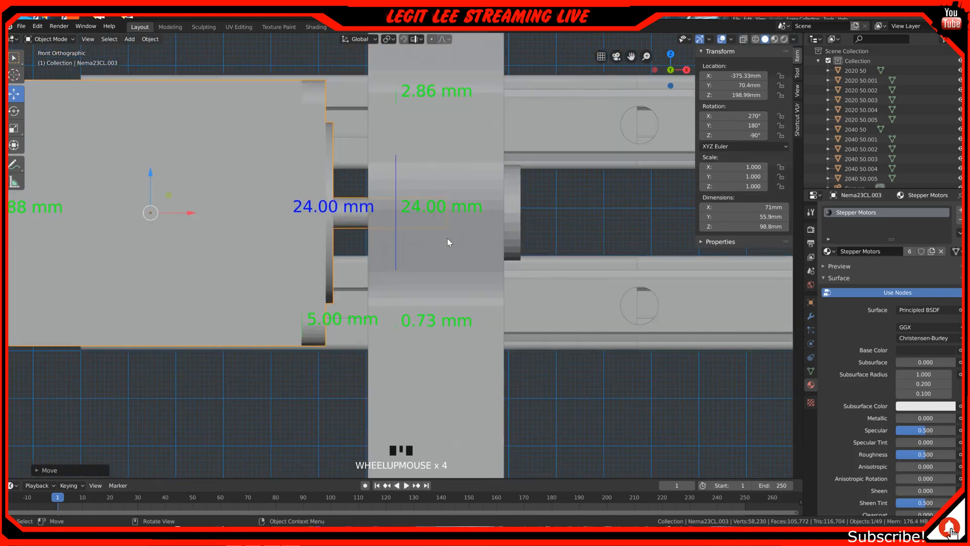
pyautogui.press('z')
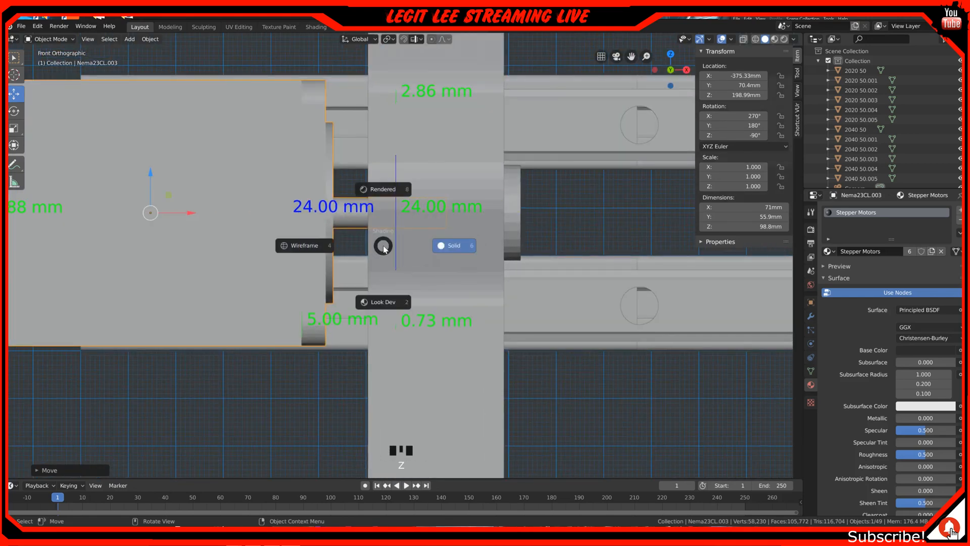
pyautogui.click(304, 246)
pyautogui.scroll(2, 413, 256)
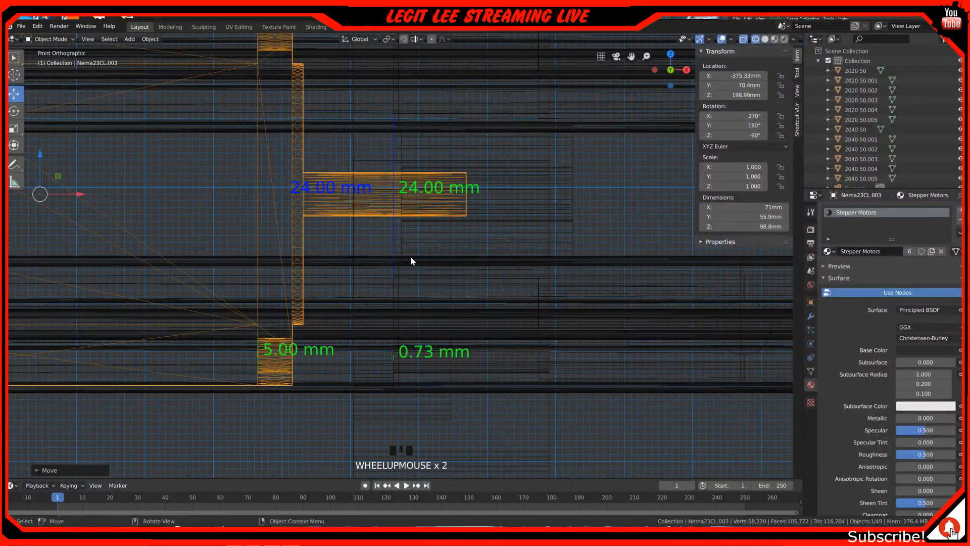
pyautogui.moveTo(400, 260); pyautogui.dragTo(415, 261, button='middle')
pyautogui.press('KP_1')
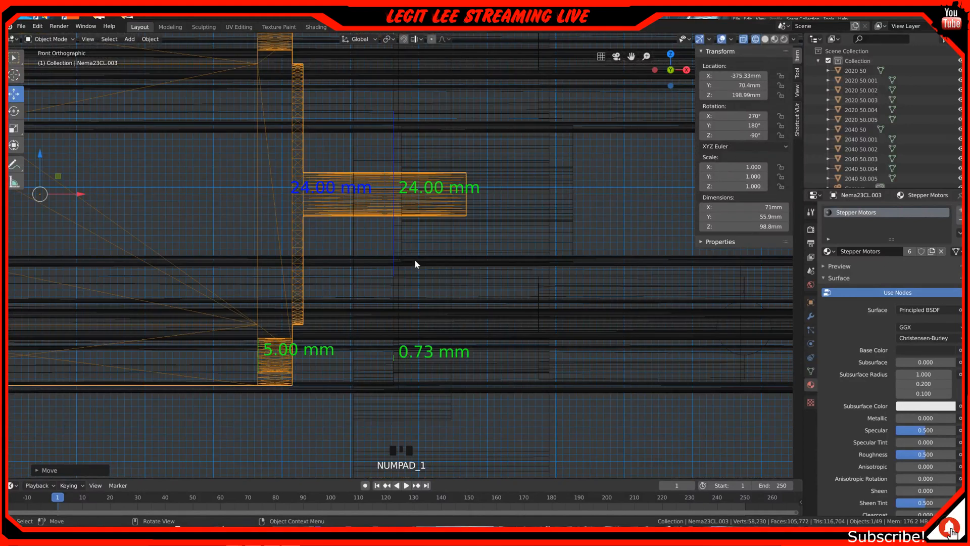
pyautogui.scroll(1, 408, 250)
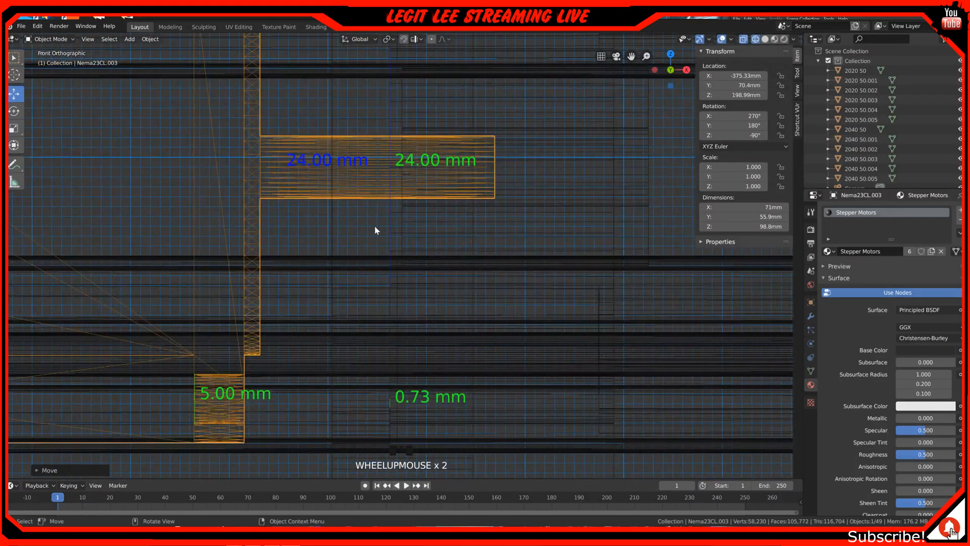
pyautogui.scroll(3, 393, 225)
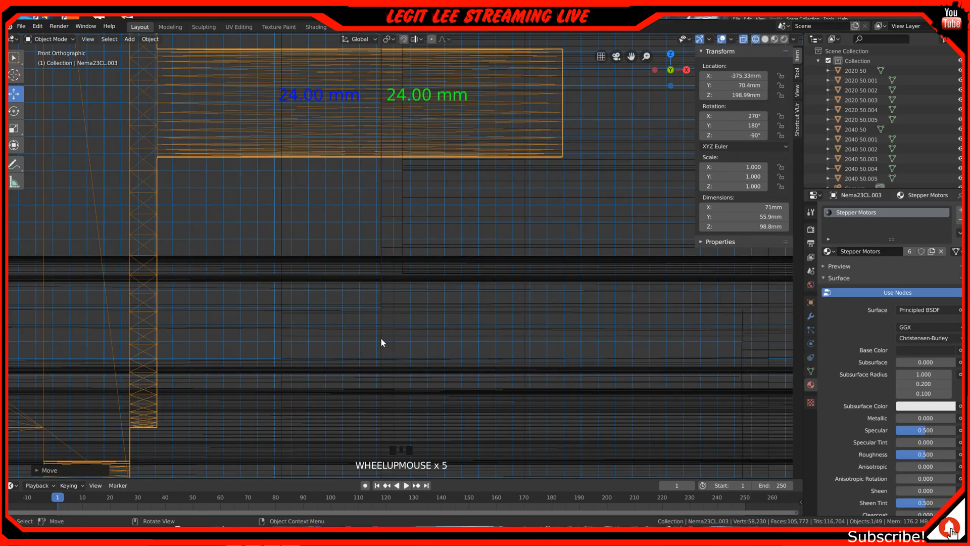
pyautogui.scroll(-2, 155, 314)
pyautogui.scroll(-1, 155, 315)
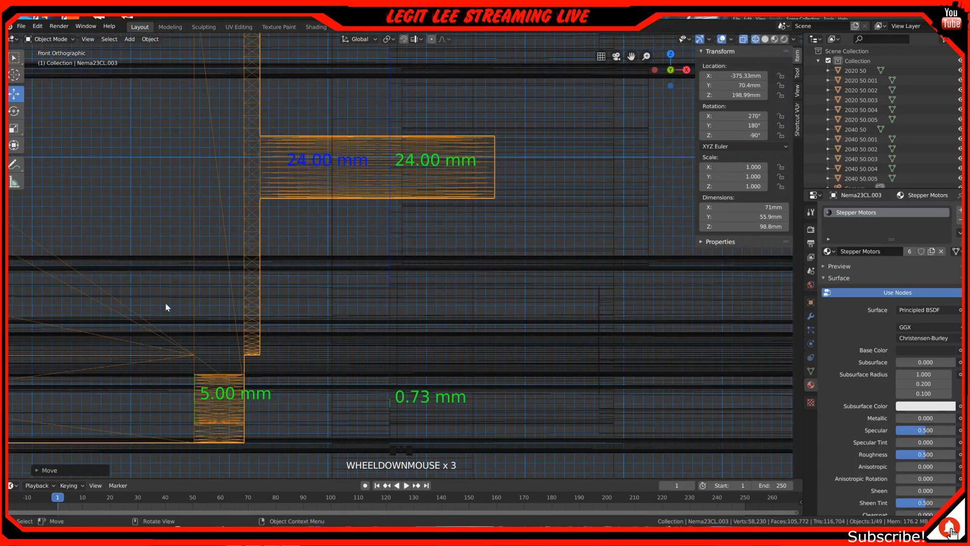
# Slide the stepper motor back toward the plate along X to -362.33 mm, seating its front flange.
pyautogui.scroll(-1, 205, 238)
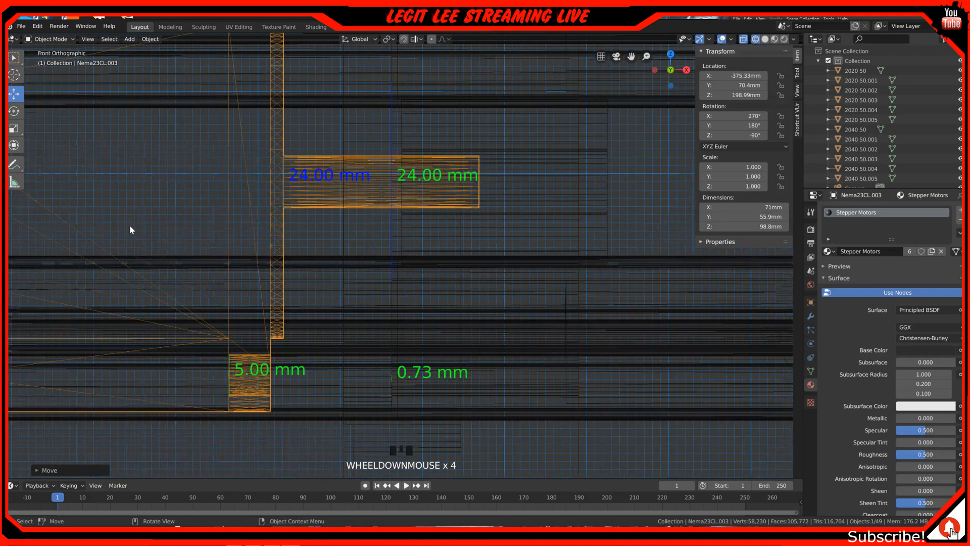
pyautogui.scroll(-1, 131, 229)
pyautogui.keyDown('ctrl'); pyautogui.moveTo(130, 229); pyautogui.dragTo(160, 192); pyautogui.keyUp('ctrl')
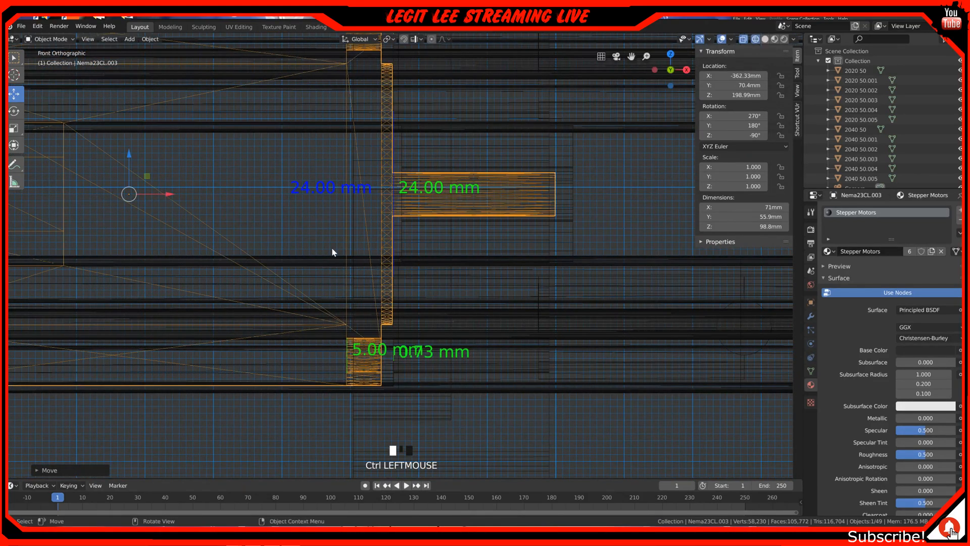
pyautogui.scroll(-3, 332, 251)
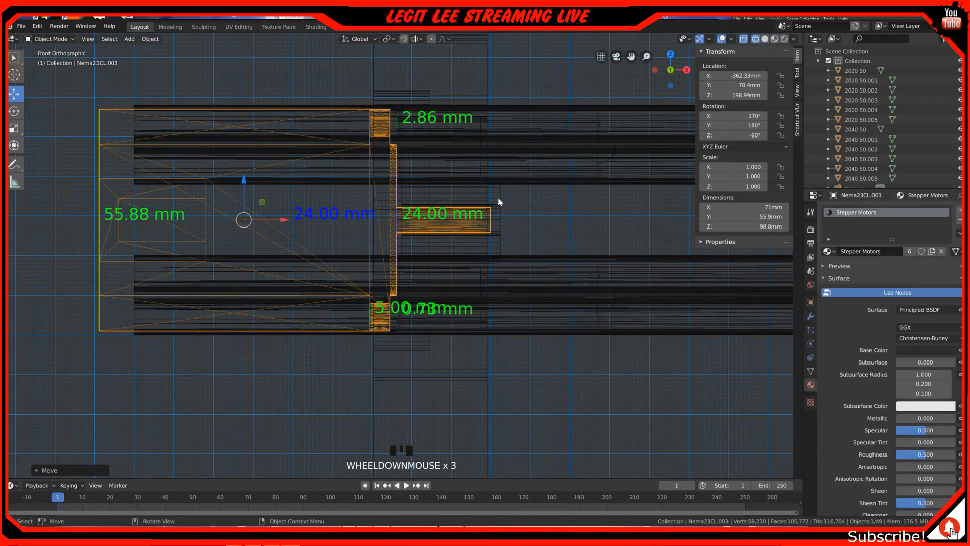
# Show the materials in Look Dev shading and move the cylinder on the motor shaft (Cylinder.001) along X to -302 mm.
pyautogui.press('z')
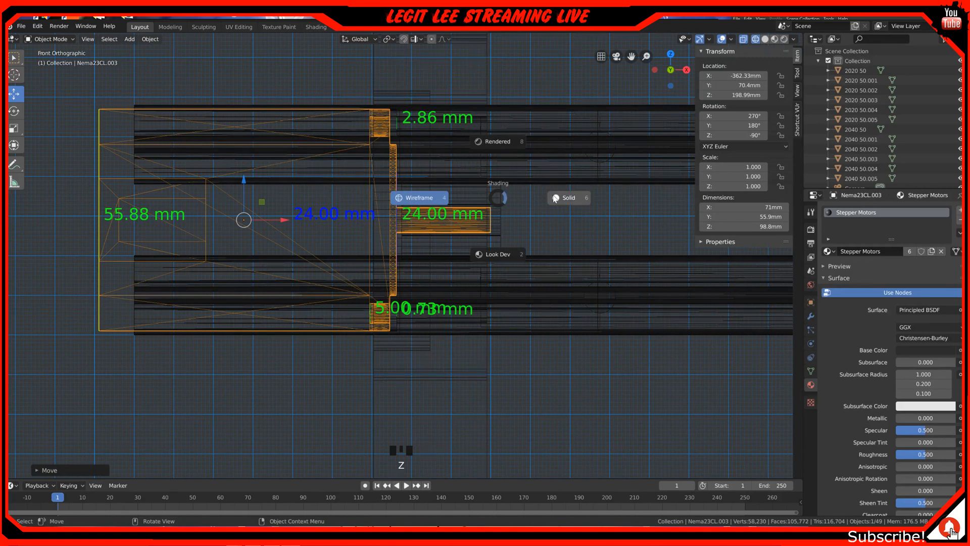
pyautogui.click(544, 195)
pyautogui.moveTo(532, 214)
pyautogui.mouseDown(button='middle')
pyautogui.moveTo(546, 245)
pyautogui.moveTo(501, 256)
pyautogui.mouseUp(button='middle')
pyautogui.click(775, 39)
pyautogui.click(333, 236)
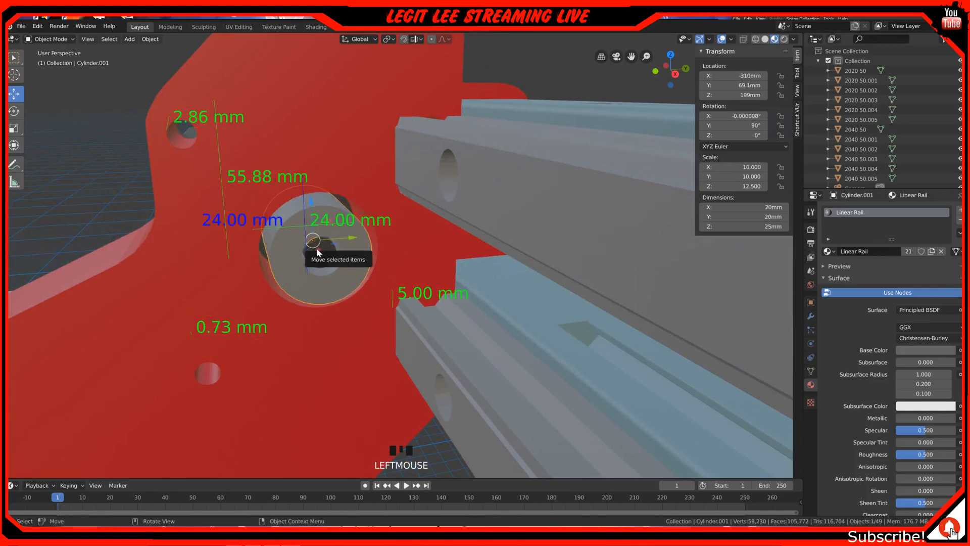
pyautogui.press('KP_1')
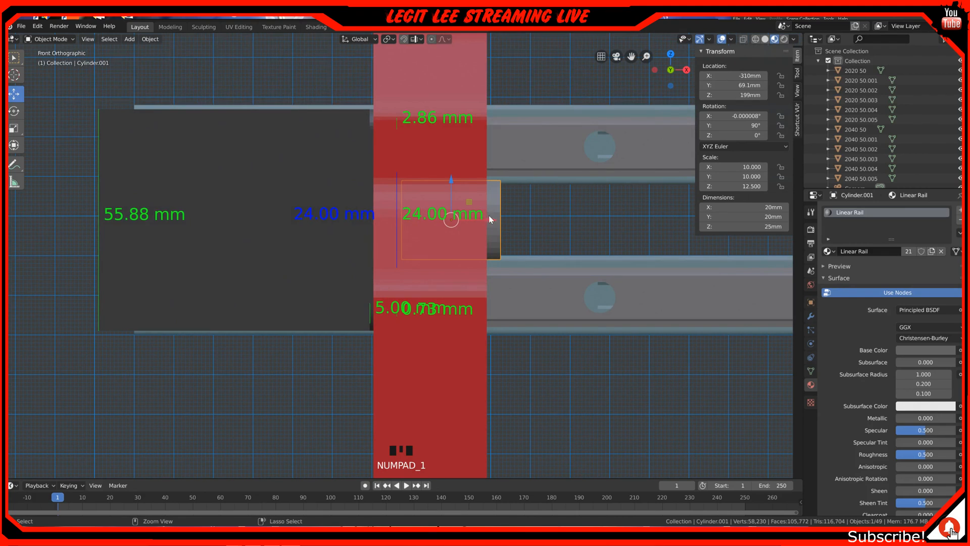
pyautogui.keyDown('ctrl'); pyautogui.moveTo(492, 222); pyautogui.dragTo(518, 219); pyautogui.keyUp('ctrl')
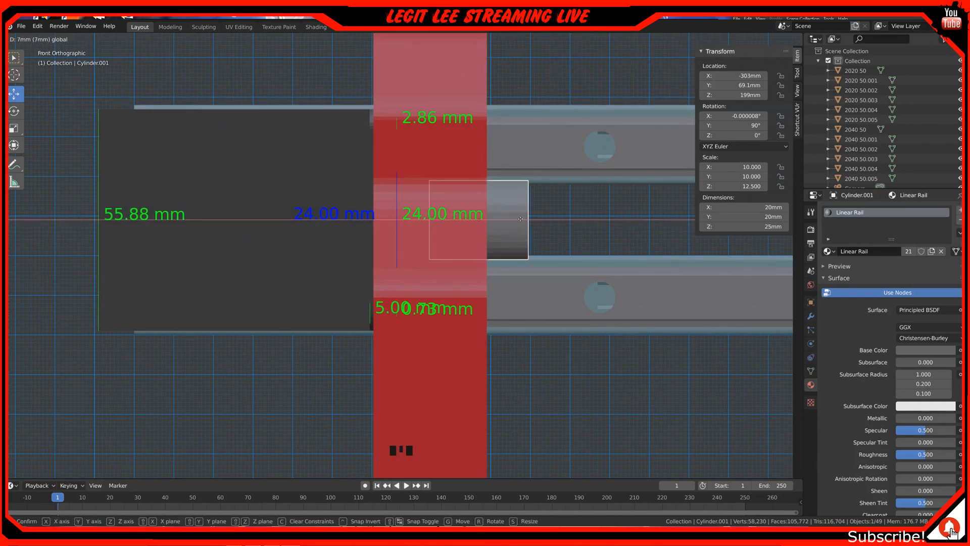
pyautogui.keyDown('ctrl'); pyautogui.moveTo(521, 219); pyautogui.dragTo(522, 221); pyautogui.keyUp('ctrl')
# Examine the motor, cylinder, red plate and aluminium extrusions from several angles around the gantry end.
pyautogui.scroll(-1, 523, 223)
pyautogui.scroll(-2, 523, 222)
pyautogui.moveTo(553, 227); pyautogui.dragTo(487, 227, button='middle')
pyautogui.scroll(-1, 355, 248)
pyautogui.moveTo(355, 248); pyautogui.dragTo(511, 248, button='middle')
pyautogui.scroll(3, 534, 250)
pyautogui.scroll(-1, 536, 253)
pyautogui.moveTo(535, 271); pyautogui.dragTo(486, 224, button='middle')
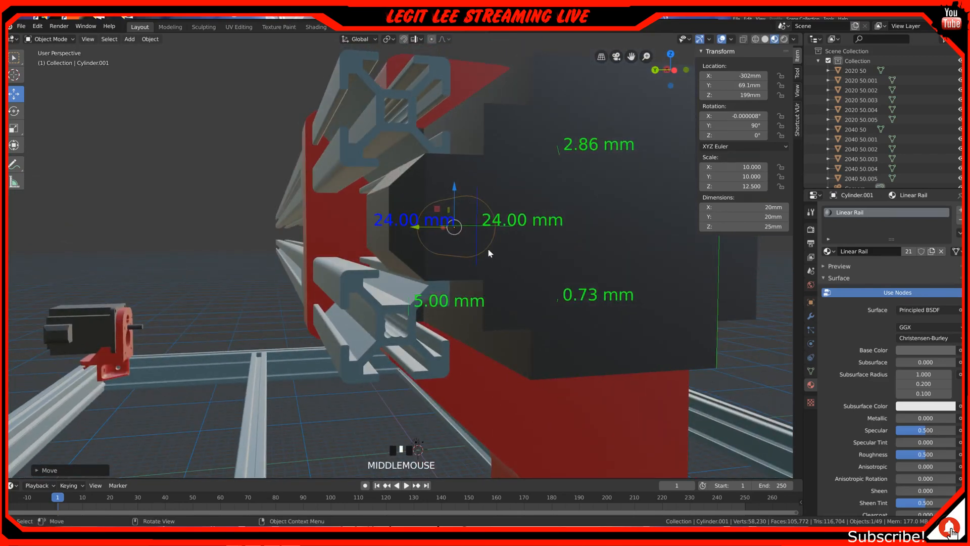
pyautogui.moveTo(361, 298); pyautogui.dragTo(591, 238, button='middle')
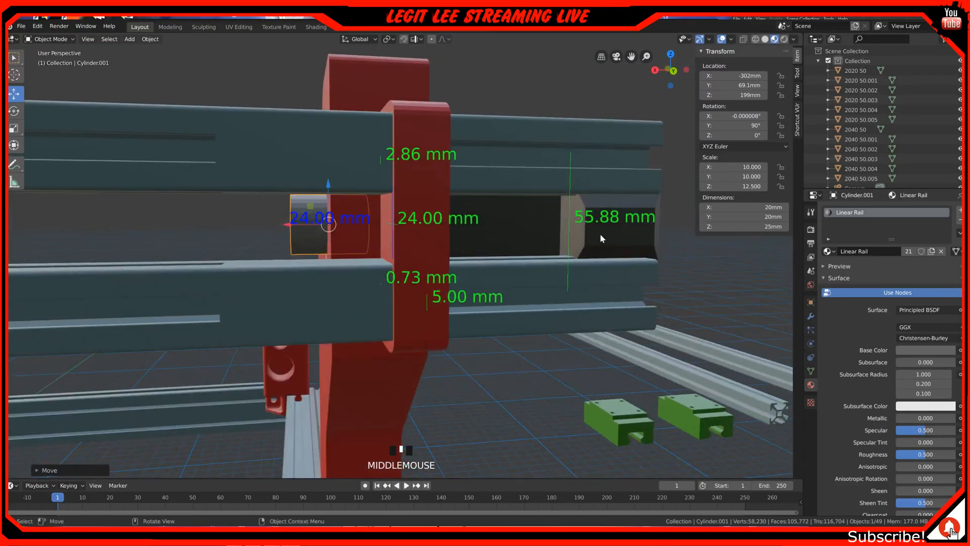
pyautogui.moveTo(427, 244)
pyautogui.mouseDown(button='middle')
pyautogui.moveTo(454, 243)
pyautogui.moveTo(414, 246)
pyautogui.mouseUp(button='middle')
pyautogui.scroll(-2, 409, 243)
pyautogui.moveTo(335, 234)
pyautogui.mouseDown(button='middle')
pyautogui.moveTo(365, 235)
pyautogui.moveTo(365, 250)
pyautogui.moveTo(354, 245)
pyautogui.moveTo(387, 241)
pyautogui.moveTo(399, 260)
pyautogui.moveTo(347, 245)
pyautogui.mouseUp(button='middle')
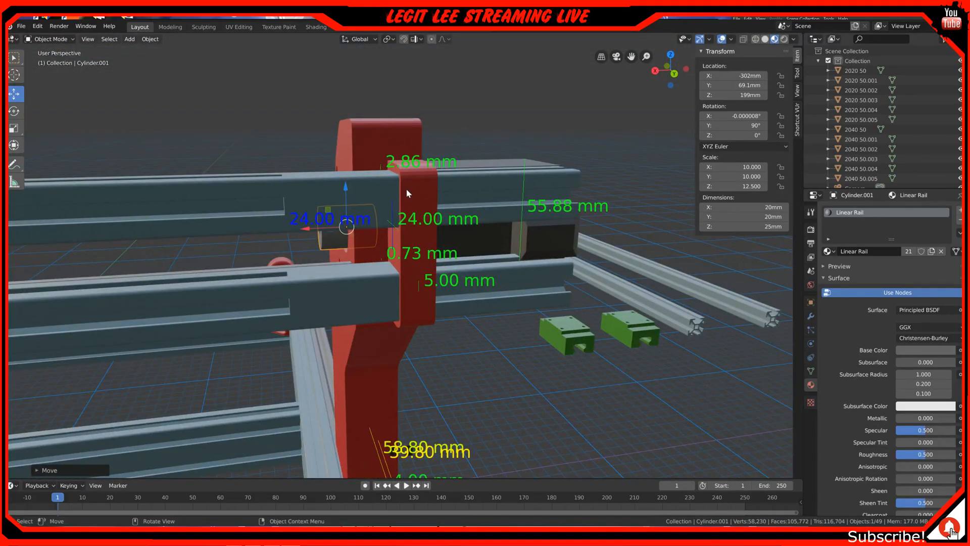
# Select the red 3D-printed gantry side plate (Cube.015) in the back orthographic view.
pyautogui.press('ctrl+KP_3')
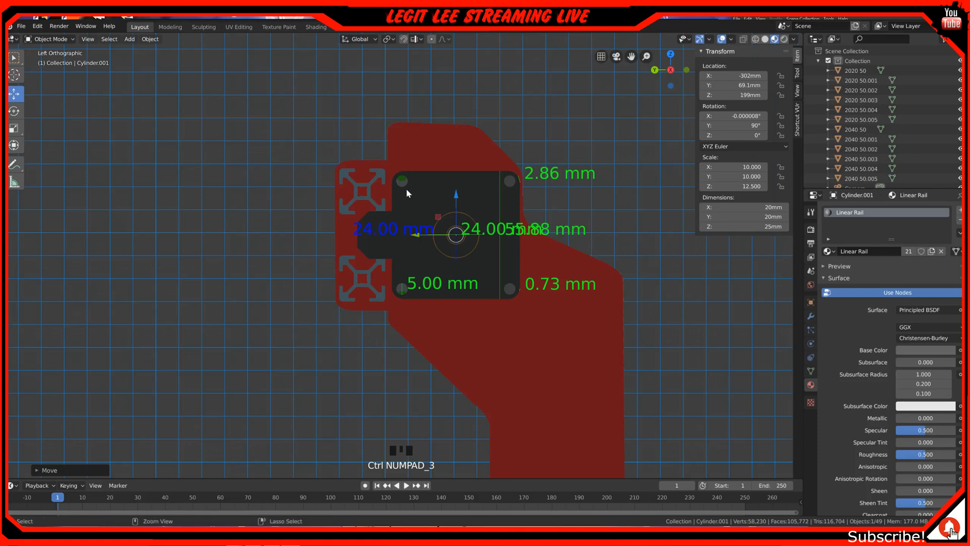
pyautogui.press('ctrl+KP_1')
pyautogui.scroll(3, 411, 171)
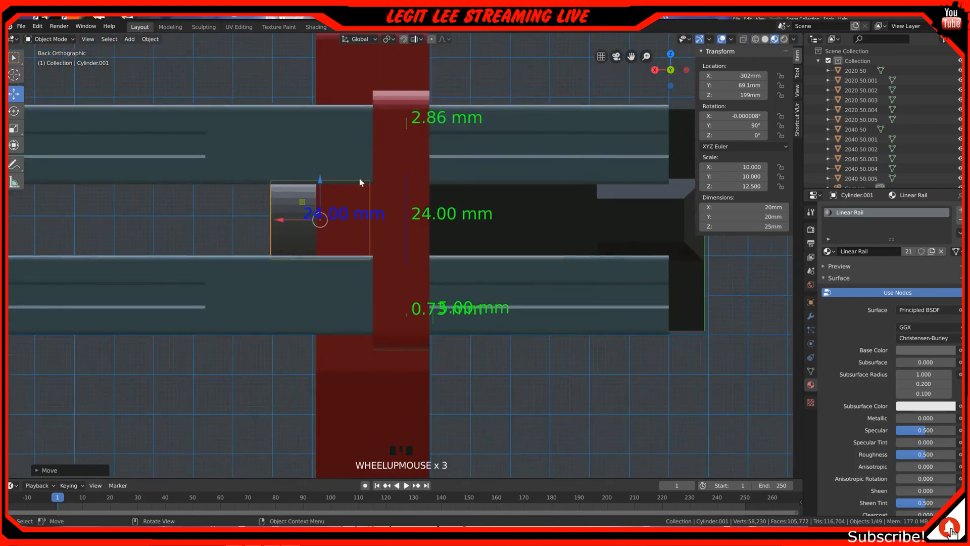
pyautogui.scroll(1, 348, 162)
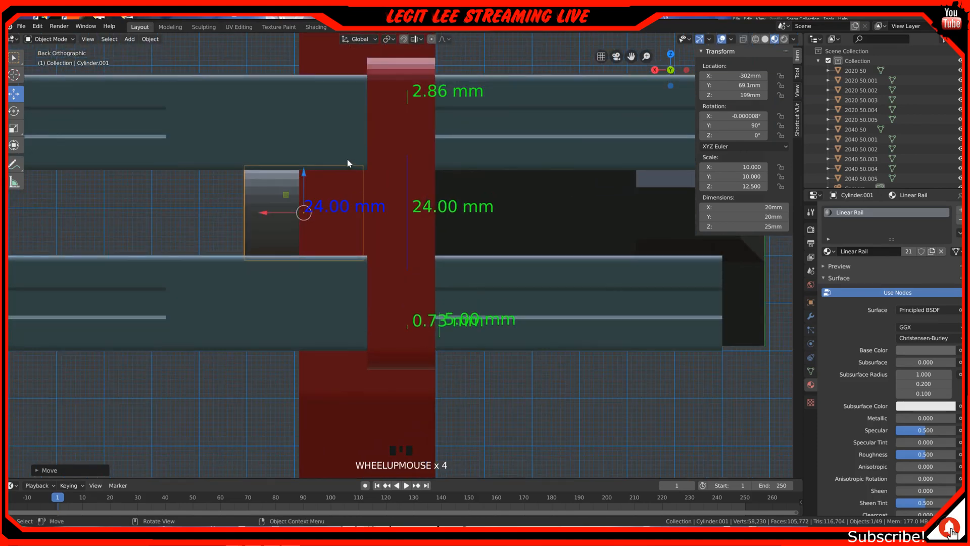
pyautogui.click(336, 127)
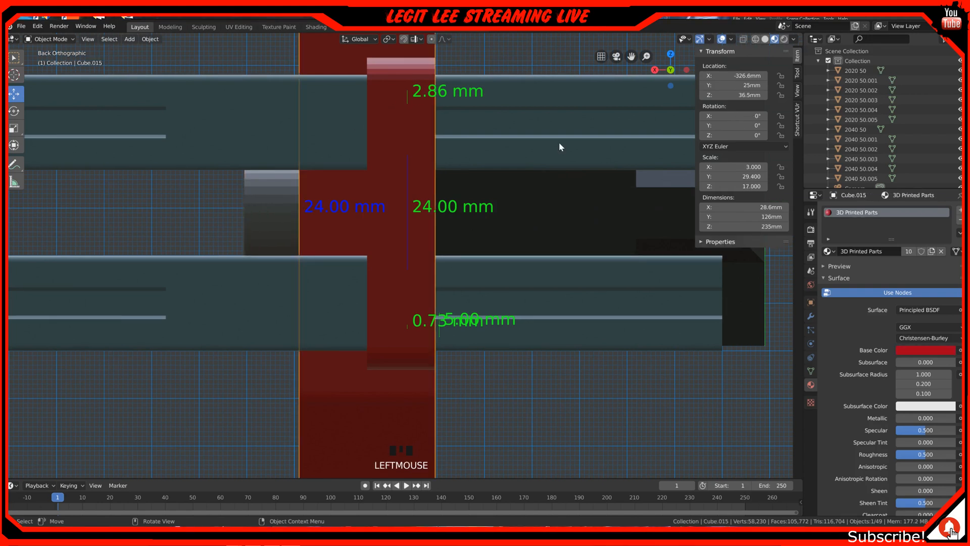
# Apply a Boolean Difference modifier on the red side plate (Cube.015), using the short upper extrusion piece 2020 50.002 as the cutter.
pyautogui.click(810, 316)
pyautogui.click(876, 211)
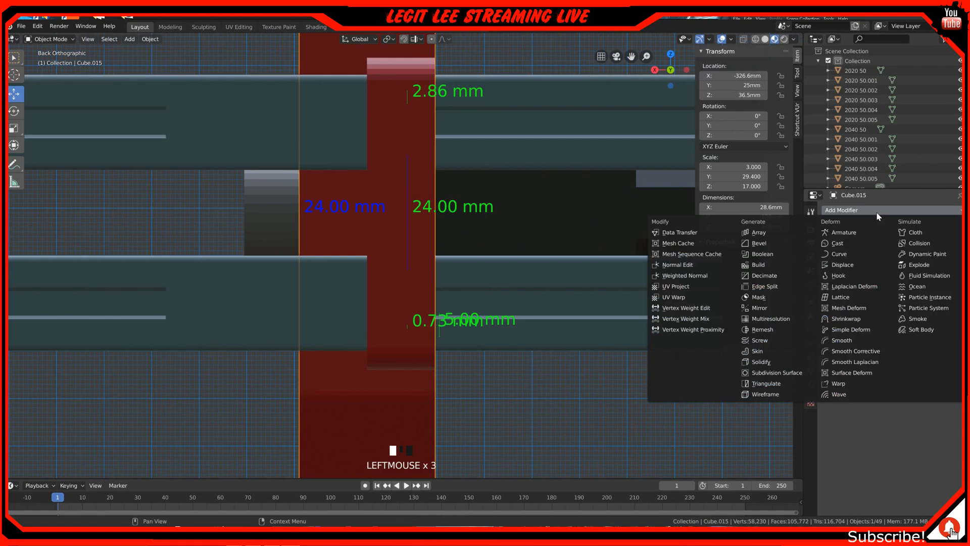
pyautogui.click(766, 255)
pyautogui.click(958, 264)
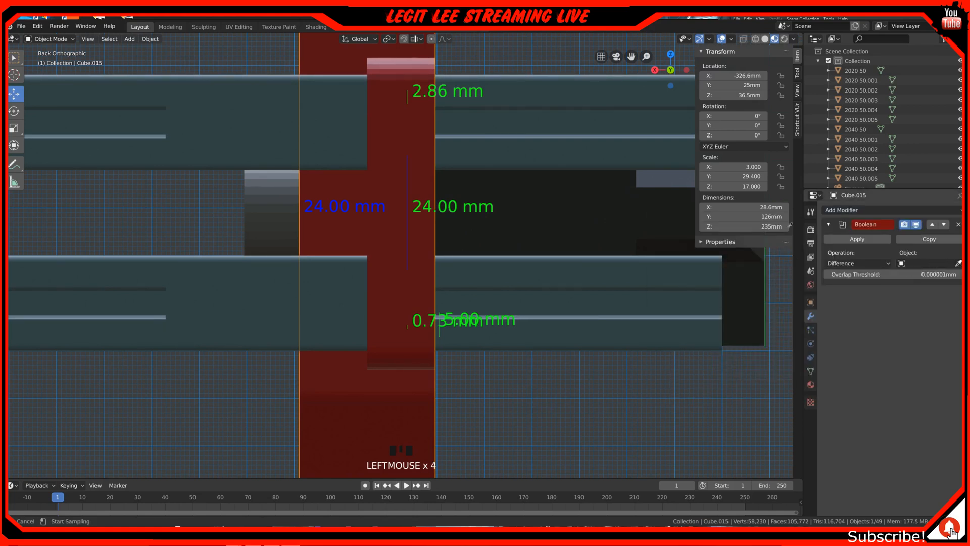
pyautogui.click(269, 118)
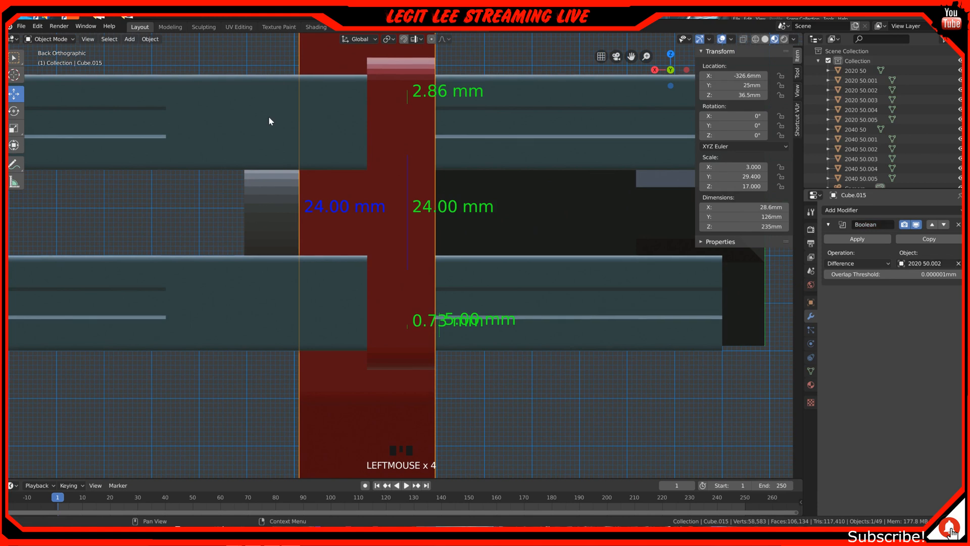
pyautogui.click(868, 240)
# Delete the short upper extrusion piece 2020 50.002.
pyautogui.click(237, 119)
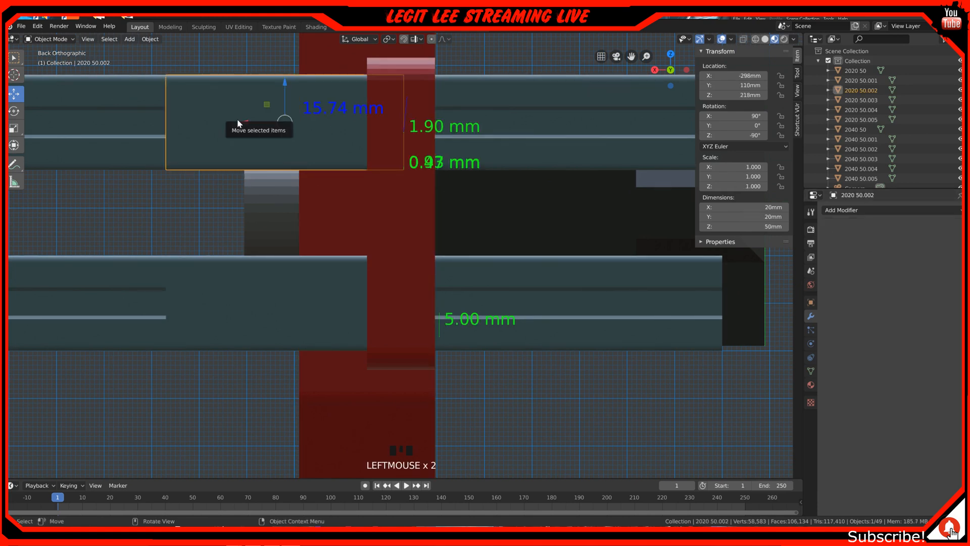
pyautogui.press('x')
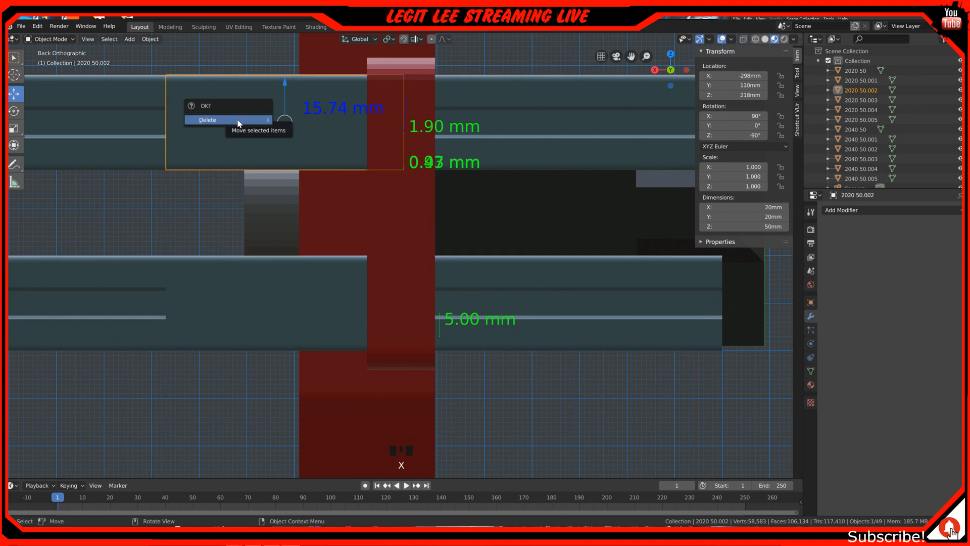
pyautogui.click(238, 120)
# Cut the red side plate (Cube.015) with an applied Boolean Difference modifier, using the short lower extrusion piece 2020 50.005.
pyautogui.click(405, 253)
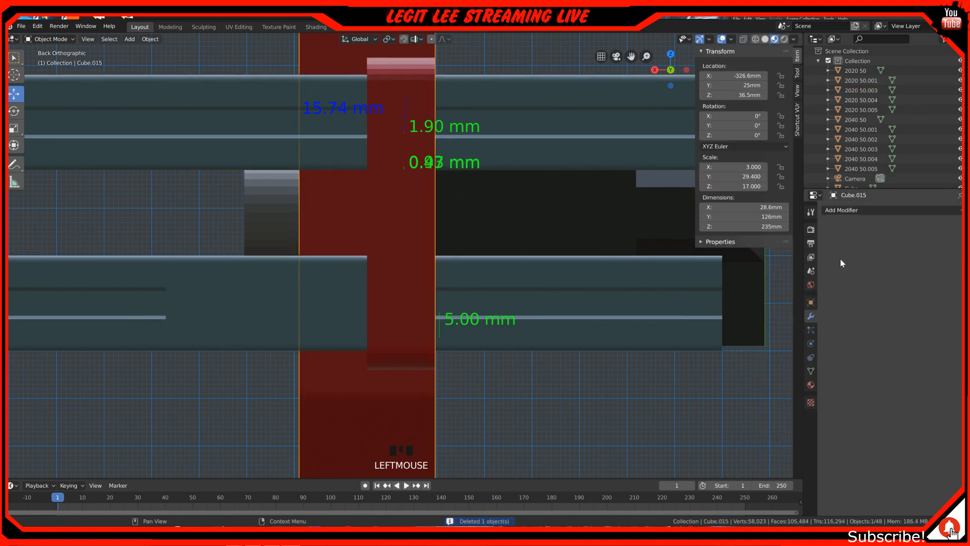
pyautogui.click(898, 214)
pyautogui.click(770, 257)
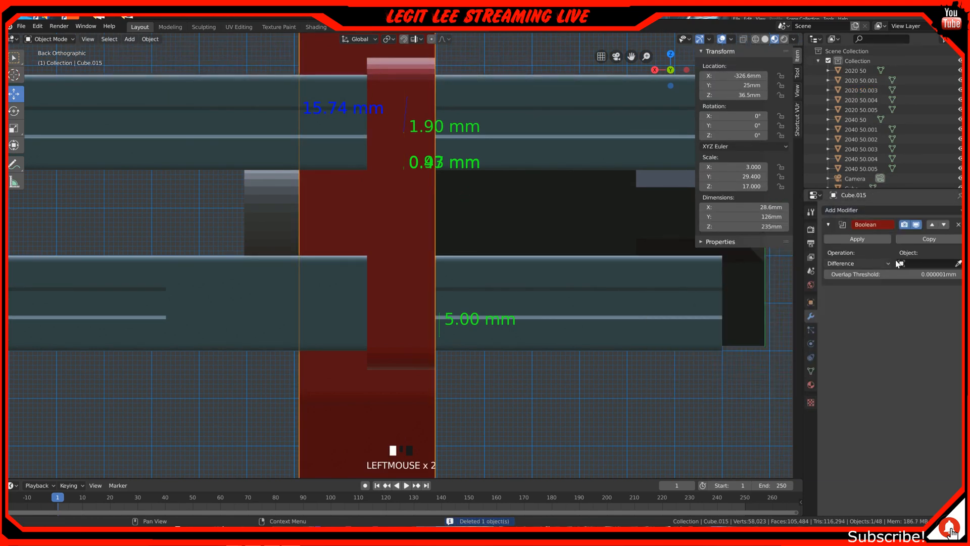
pyautogui.click(959, 263)
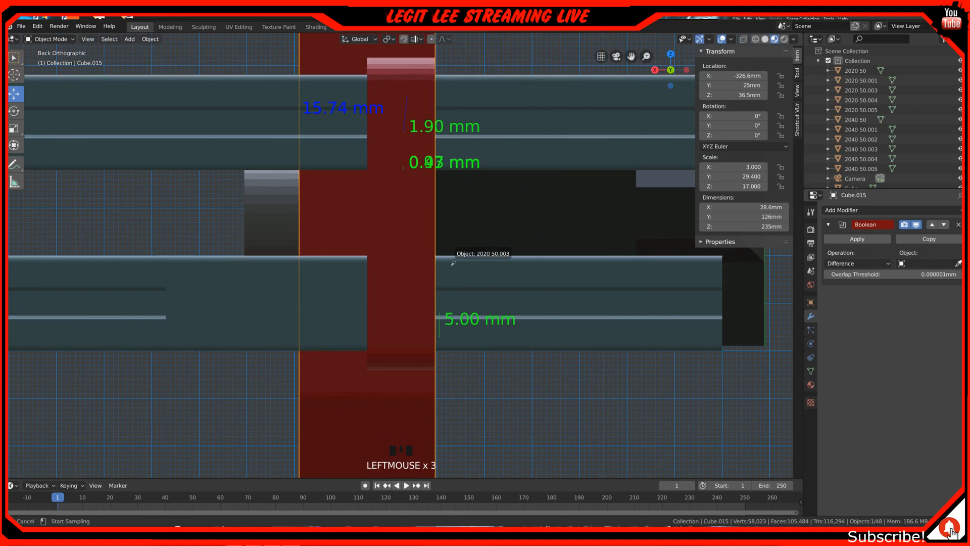
pyautogui.click(249, 295)
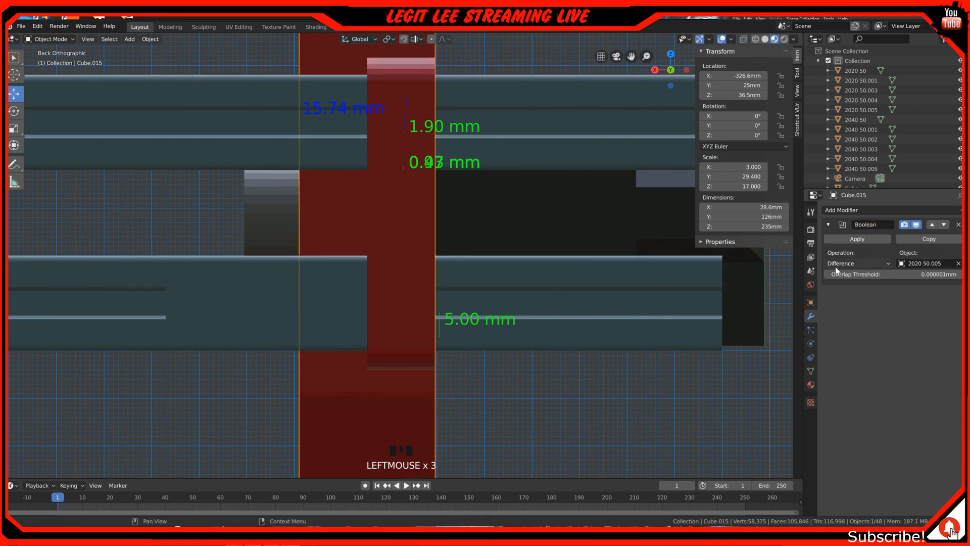
pyautogui.click(859, 239)
# Delete the short lower extrusion piece 2020 50.005.
pyautogui.click(263, 302)
pyautogui.press('x')
pyautogui.click(263, 303)
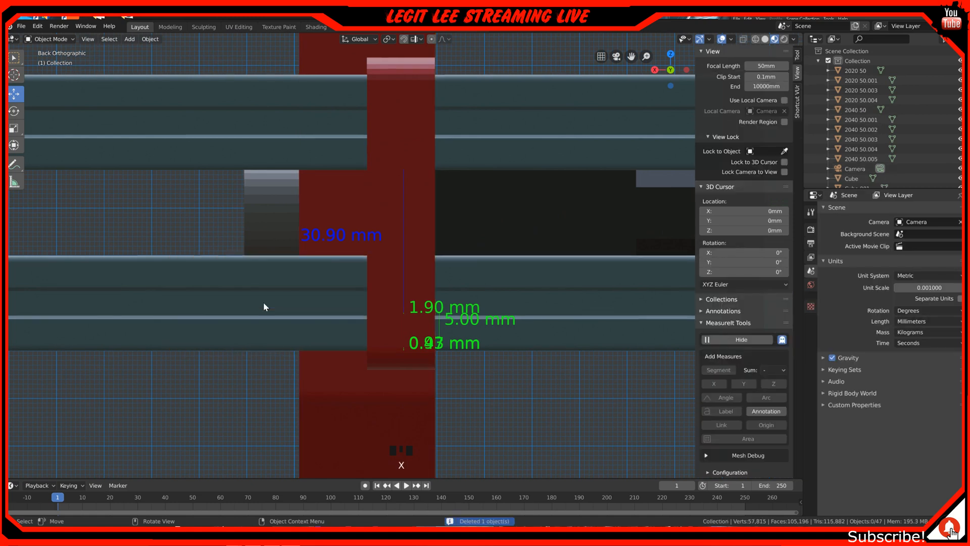
# Move the two 800 mm gantry extrusions (2020 50.003 and 2020 50.004) along X to 110 mm, clear of the red plate.
pyautogui.scroll(1, 276, 297)
pyautogui.click(277, 291)
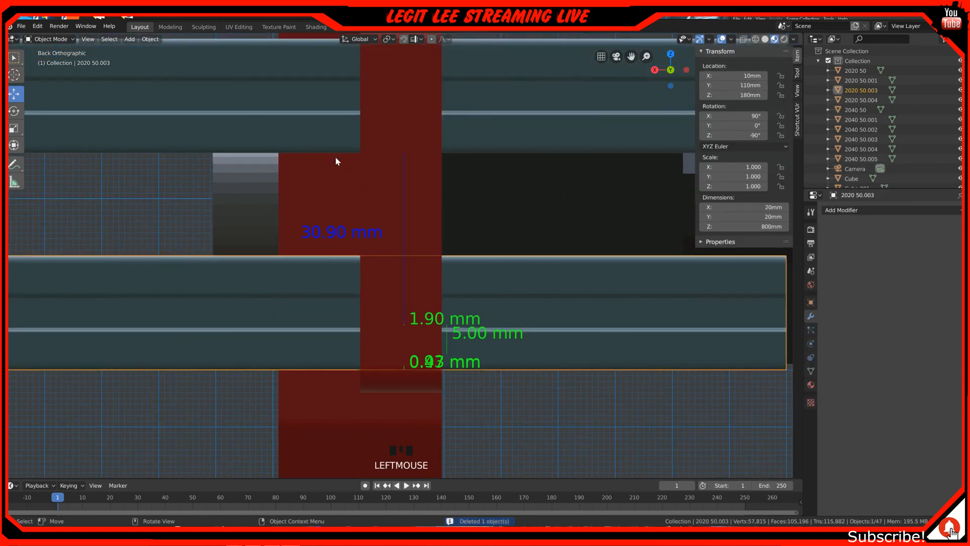
pyautogui.keyDown('shift'); pyautogui.click(338, 129); pyautogui.keyUp('shift')
pyautogui.scroll(-8, 349, 197)
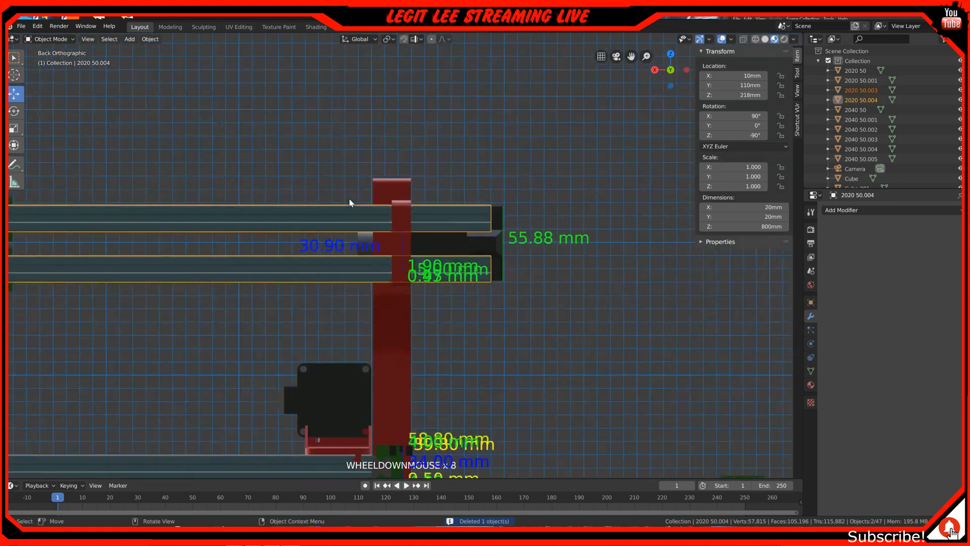
pyautogui.scroll(-1, 220, 266)
pyautogui.scroll(-2, 187, 257)
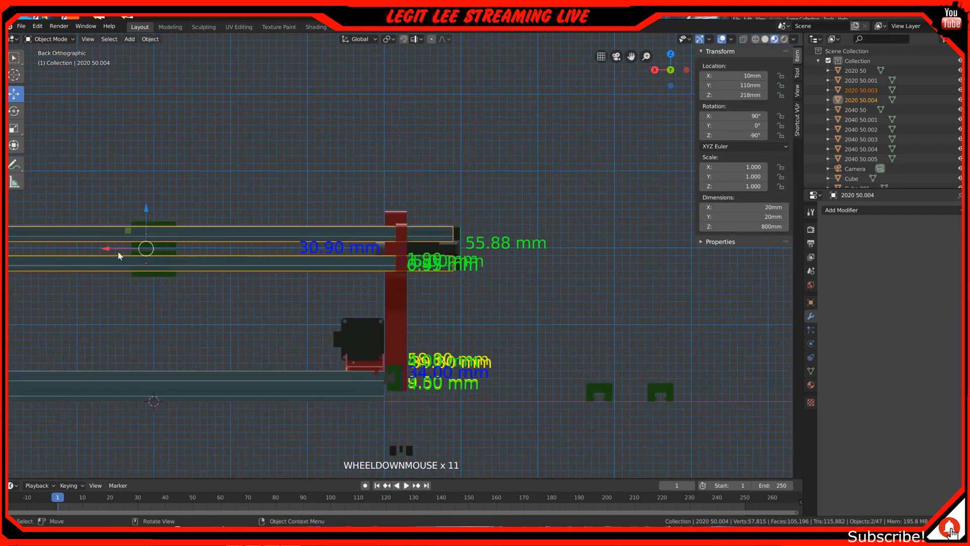
pyautogui.keyDown('ctrl'); pyautogui.moveTo(107, 251); pyautogui.dragTo(31, 241); pyautogui.keyUp('ctrl')
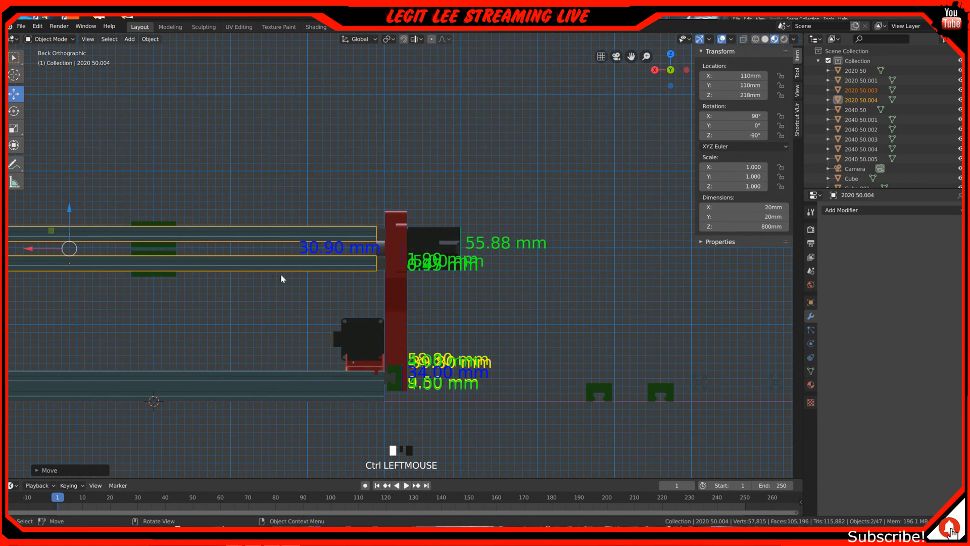
# Examine the exposed extrusion ends beside the red plate and undo the extrusions' move along X.
pyautogui.scroll(6, 326, 275)
pyautogui.moveTo(323, 273); pyautogui.dragTo(252, 180, button='middle')
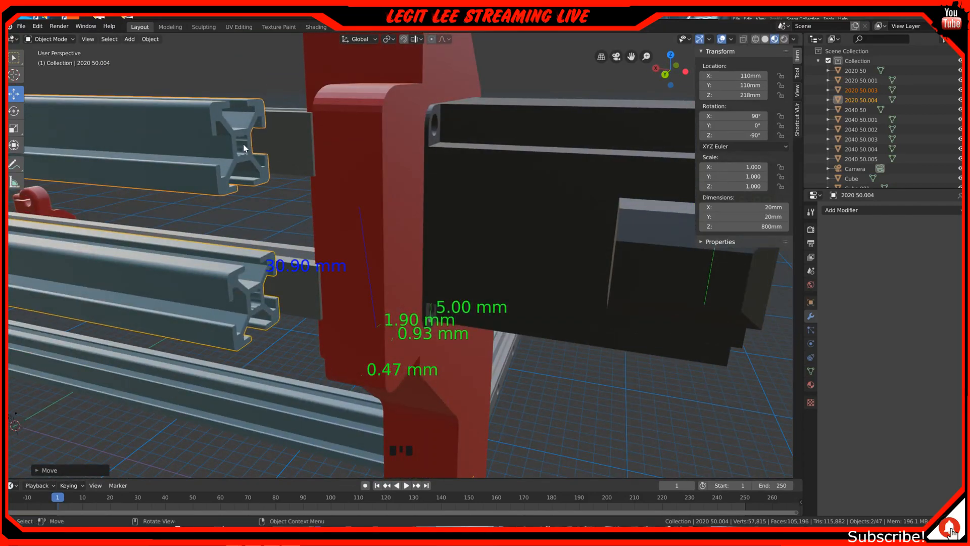
pyautogui.scroll(-2, 244, 148)
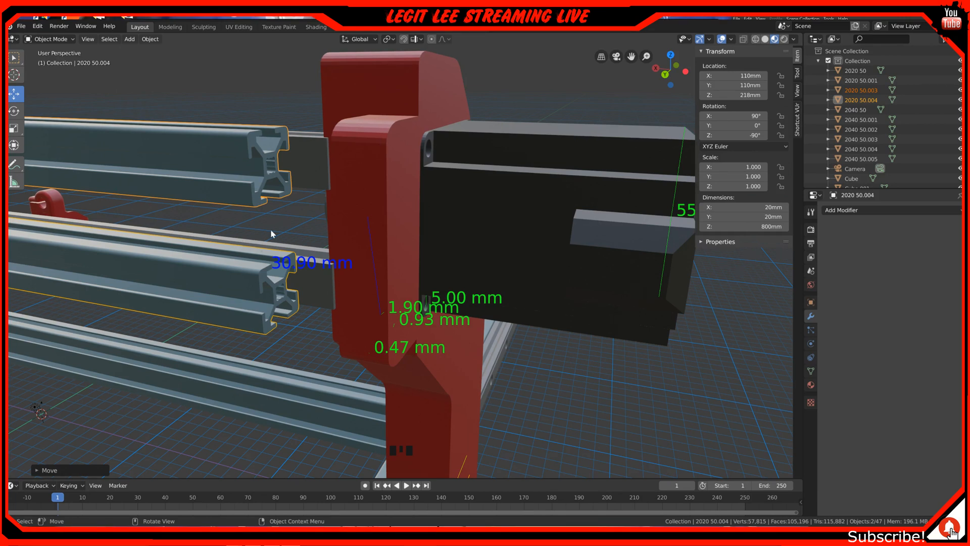
pyautogui.scroll(3, 267, 180)
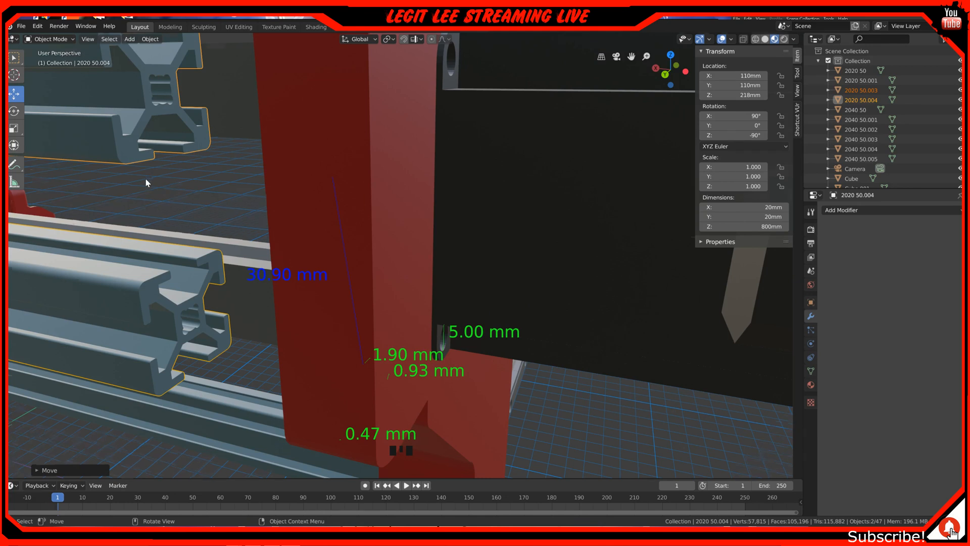
pyautogui.scroll(-3, 146, 178)
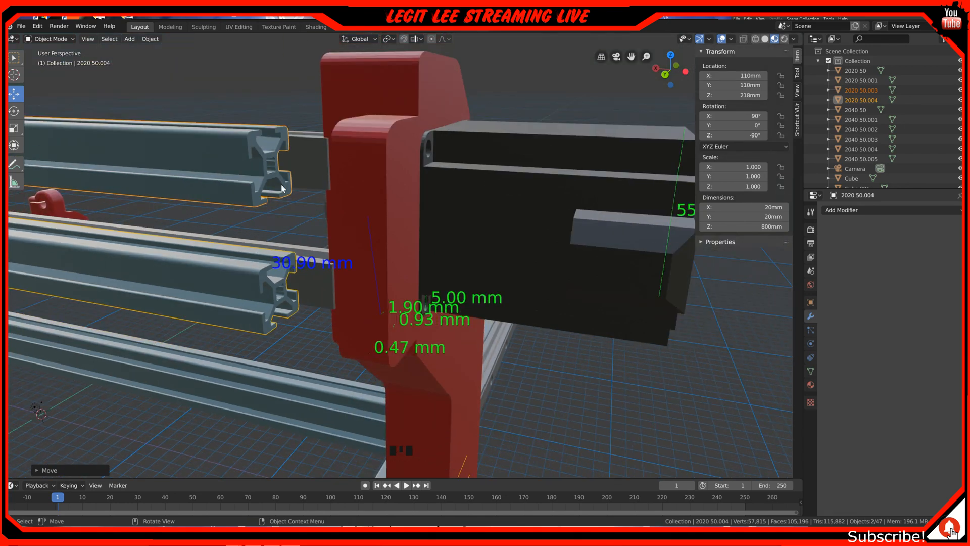
pyautogui.click(268, 166)
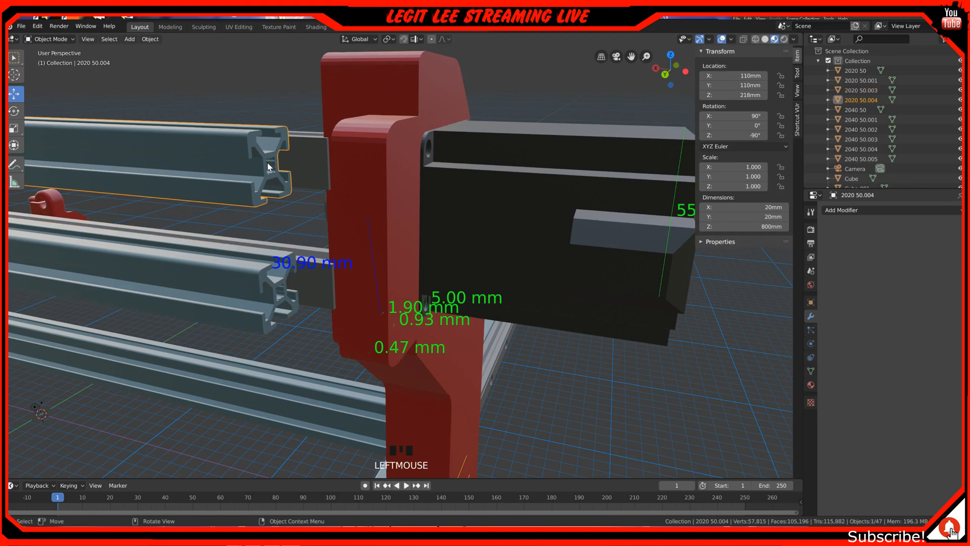
pyautogui.hotkey('ctrl', 'z')
pyautogui.hotkey('ctrl', 'z')
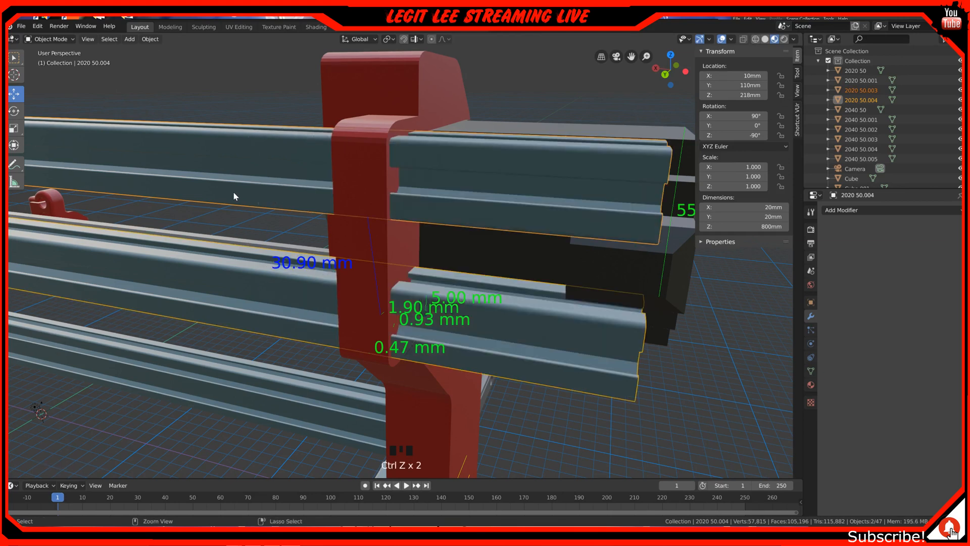
# Select the topmost and bottommost vertices of the upper extrusion's (2020 50.004) centre bore in Edit Mode, in the left orthographic view.
pyautogui.click(603, 216)
pyautogui.moveTo(628, 242); pyautogui.dragTo(572, 235, button='middle')
pyautogui.moveTo(407, 242); pyautogui.dragTo(401, 236, button='middle')
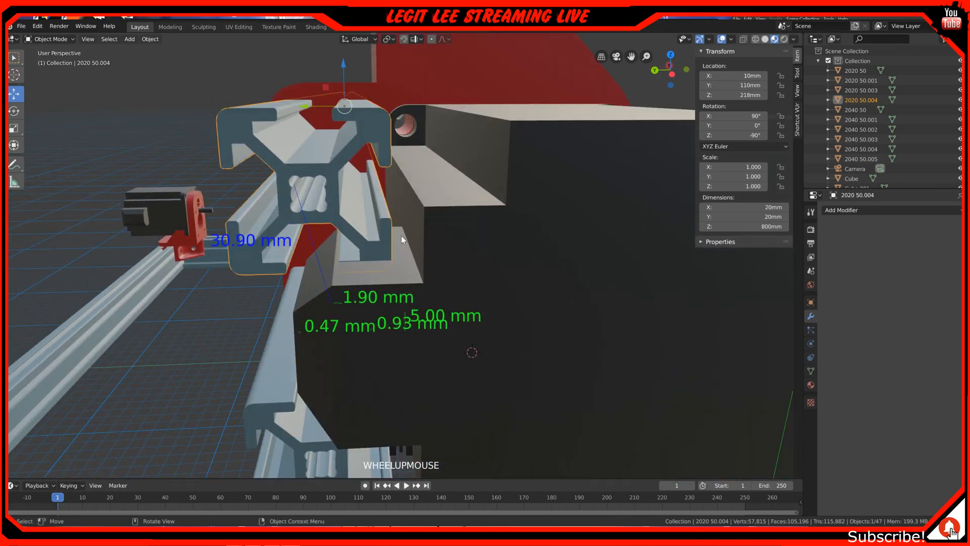
pyautogui.press('ctrl+KP_3')
pyautogui.scroll(3, 329, 145)
pyautogui.keyDown('shift'); pyautogui.moveTo(329, 145); pyautogui.dragTo(526, 283, button='middle'); pyautogui.keyUp('shift')
pyautogui.scroll(6, 551, 322)
pyautogui.scroll(-1, 481, 304)
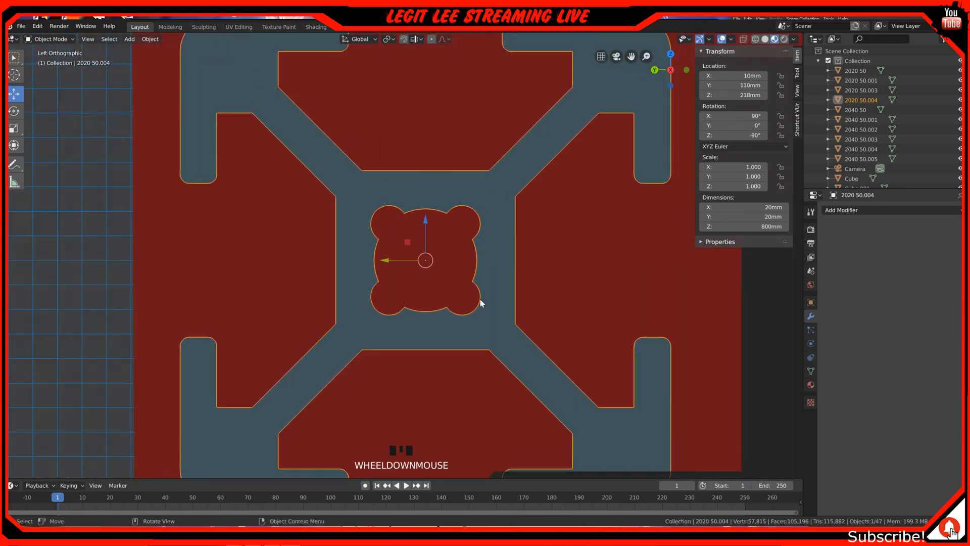
pyautogui.press('Tab')
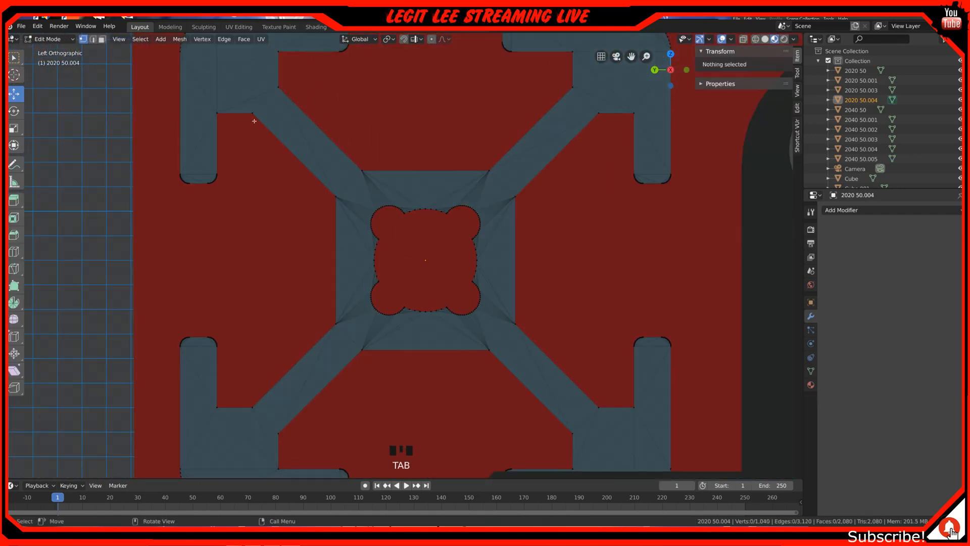
pyautogui.click(424, 209)
pyautogui.keyDown('shift'); pyautogui.click(424, 313); pyautogui.keyUp('shift')
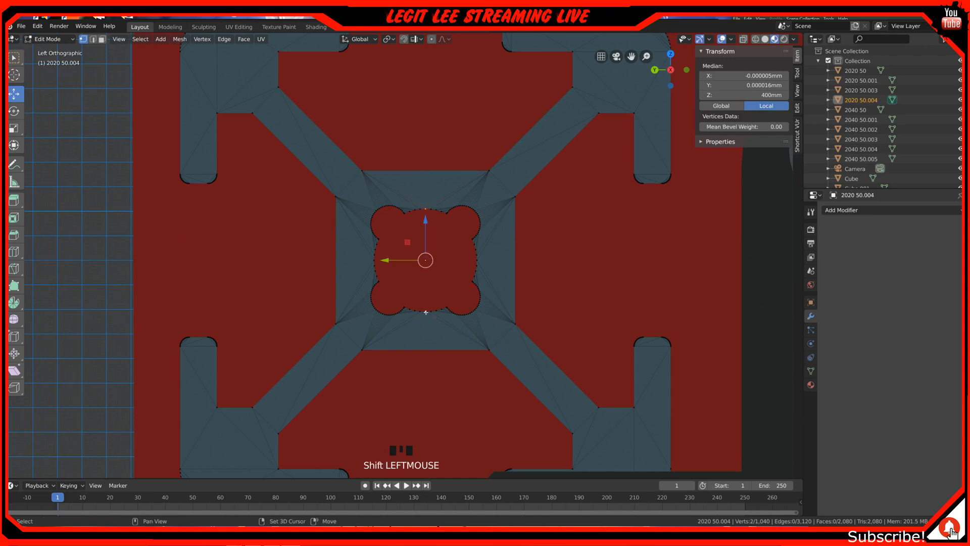
# Measure the height of the extrusion's centre bore with a MeasureIt segment between the two selected vertices.
pyautogui.click(798, 76)
pyautogui.click(798, 98)
pyautogui.scroll(-3, 506, 227)
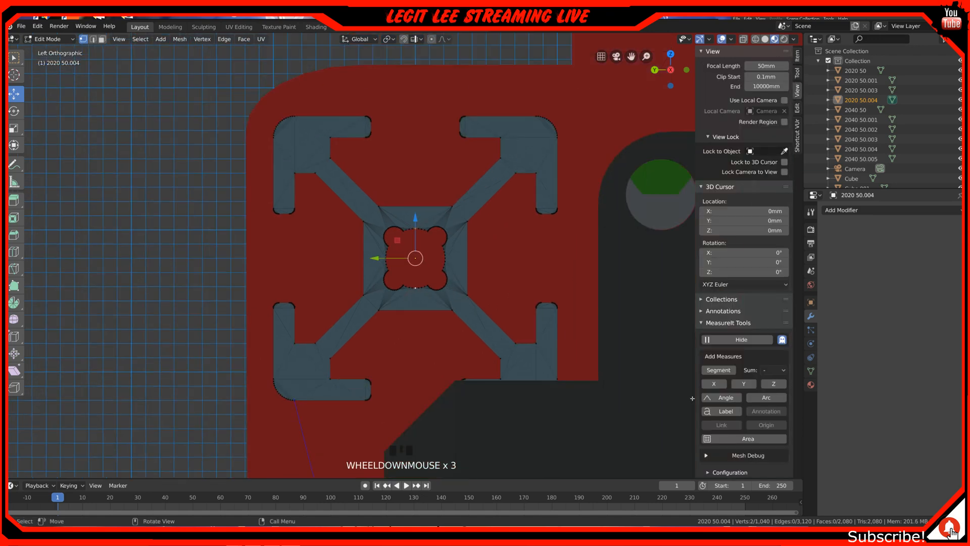
pyautogui.scroll(2, 729, 374)
pyautogui.click(718, 370)
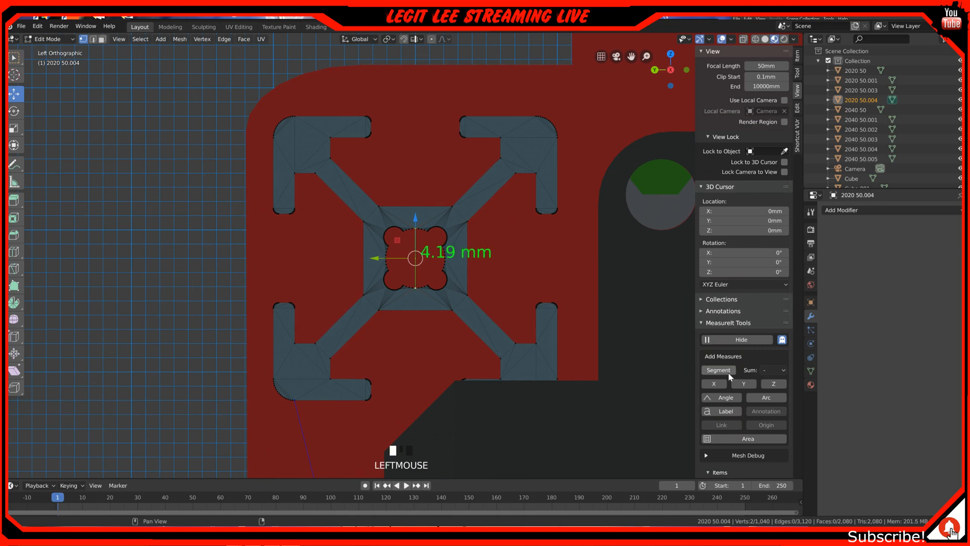
pyautogui.scroll(4, 456, 269)
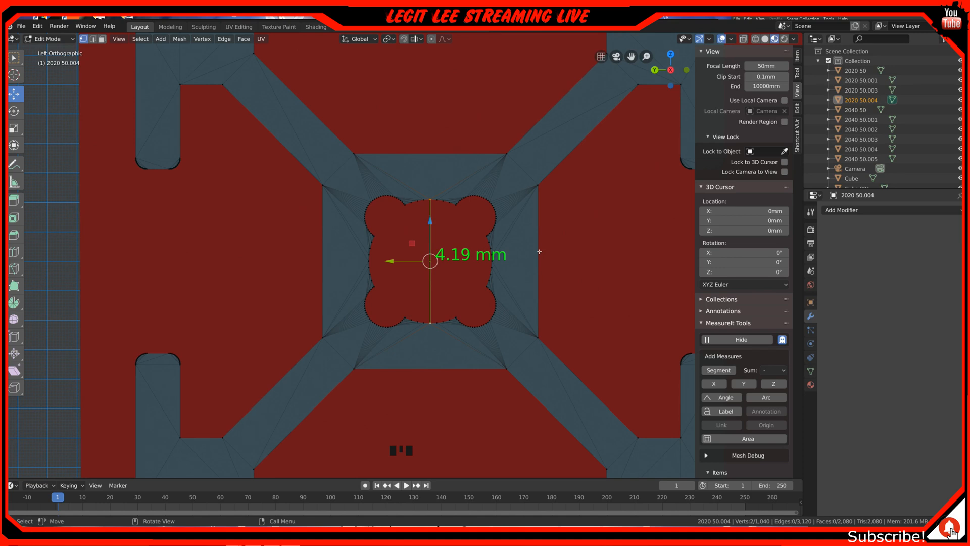
pyautogui.scroll(-1, 539, 252)
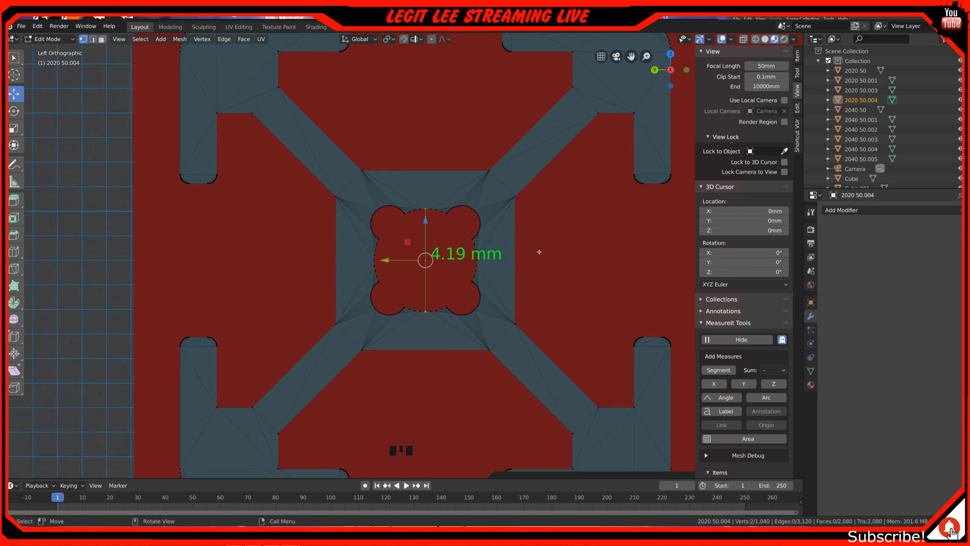
pyautogui.scroll(-3, 539, 251)
pyautogui.scroll(1, 535, 243)
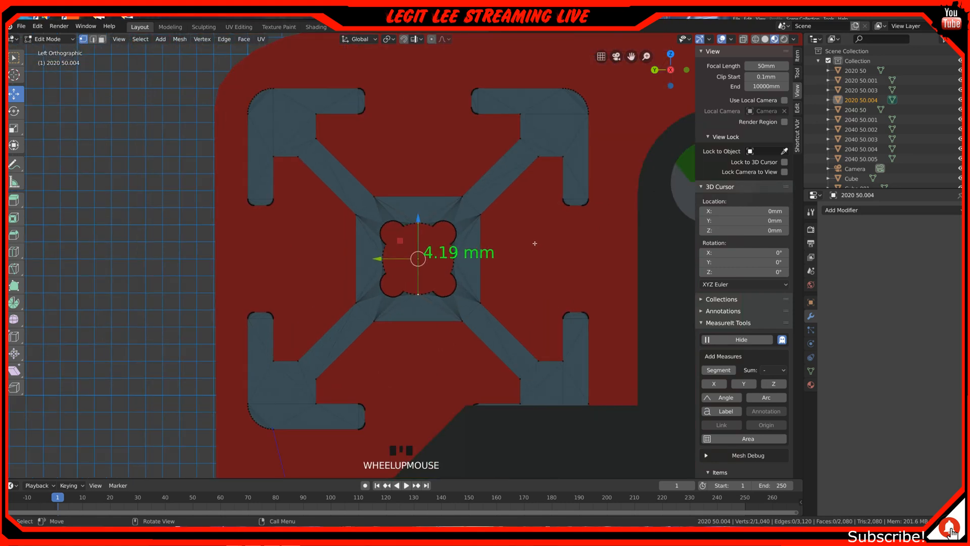
pyautogui.scroll(-2, 534, 243)
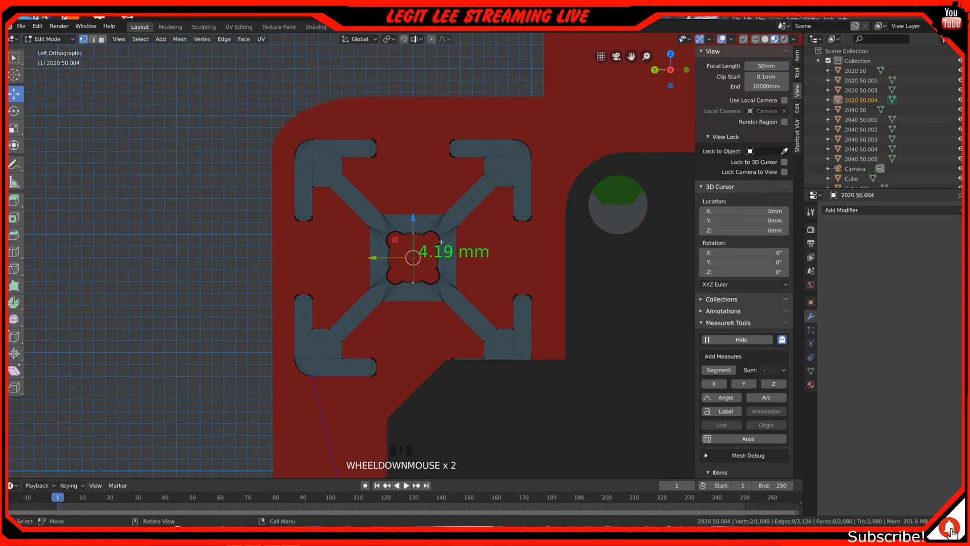
pyautogui.scroll(-3, 441, 242)
# Deselect the bore vertices, return to Object Mode and select the red side plate (Cube.015).
pyautogui.click(580, 143)
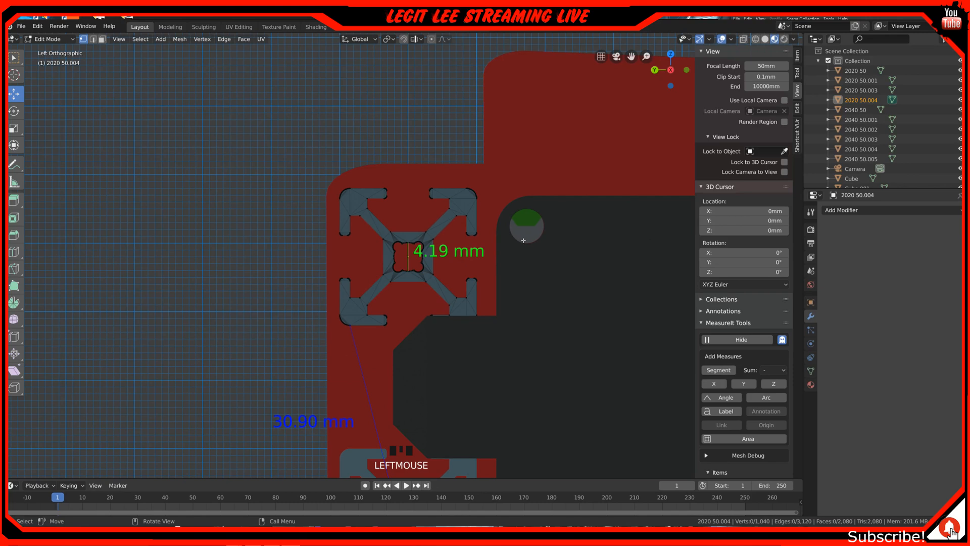
pyautogui.press('Tab')
pyautogui.click(569, 156)
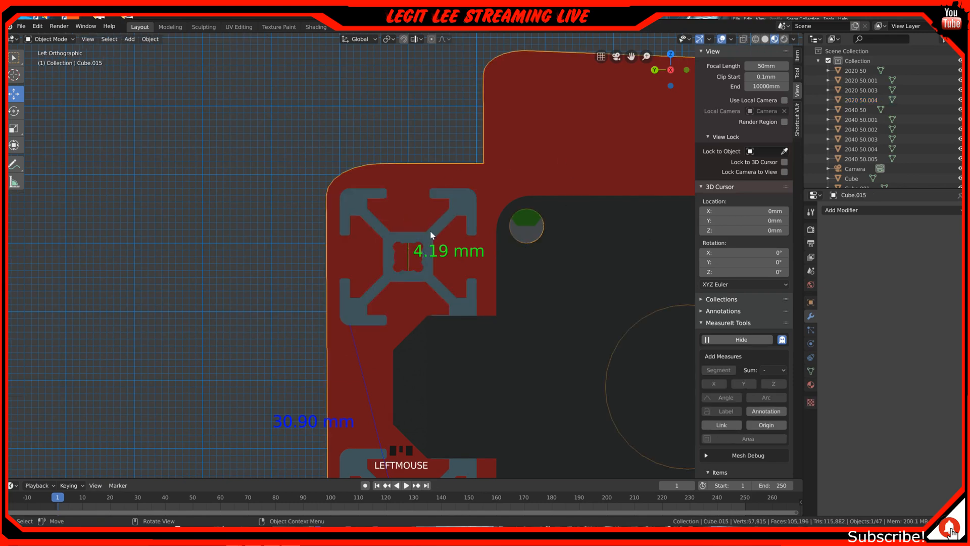
# Add a mesh cylinder to the scene and show its transform values.
pyautogui.scroll(-3, 505, 338)
pyautogui.scroll(-6, 541, 357)
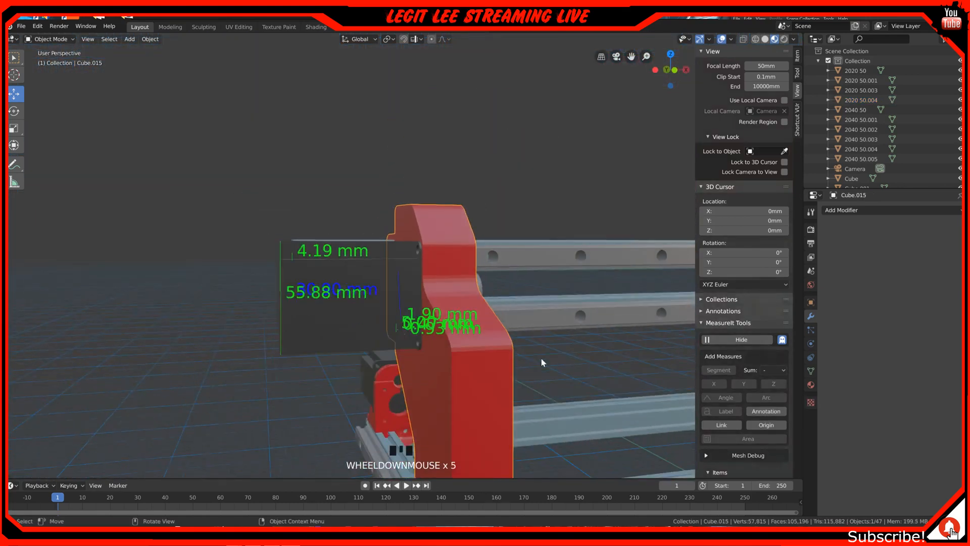
pyautogui.keyDown('shift'); pyautogui.moveTo(542, 359); pyautogui.dragTo(241, 295, button='middle'); pyautogui.keyUp('shift')
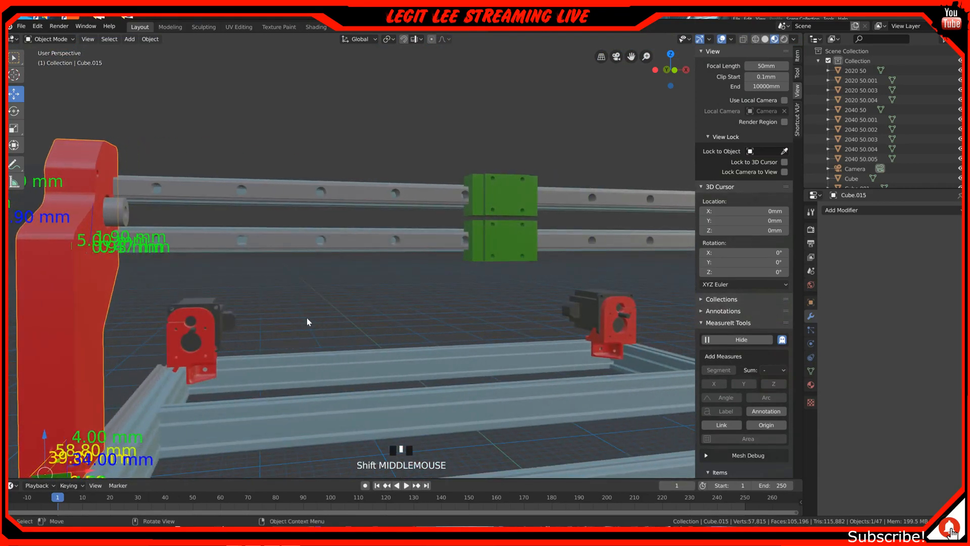
pyautogui.hotkey('shift', 'a')
pyautogui.moveTo(309, 319)
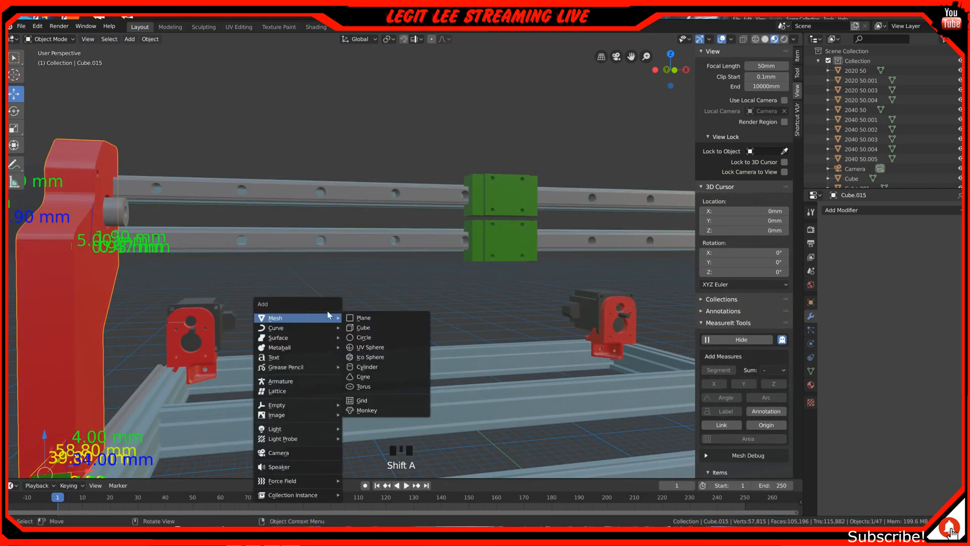
pyautogui.click(396, 372)
pyautogui.click(798, 55)
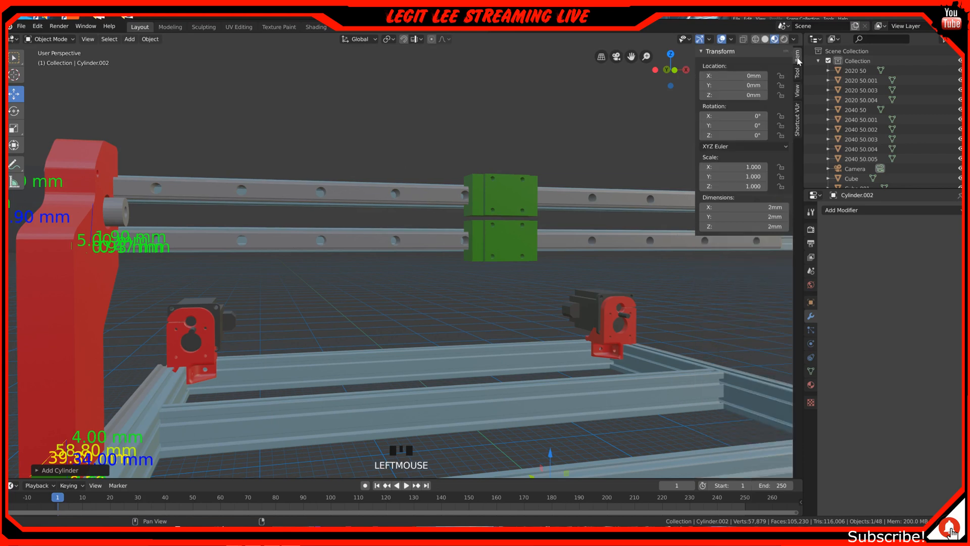
# Set the new cylinder's dimensions to 5 mm in X, 5 mm in Y and 80 mm in Z.
pyautogui.doubleClick(775, 207)
pyautogui.write('5')
pyautogui.press('Tab')
pyautogui.write('5')
pyautogui.press('Tab')
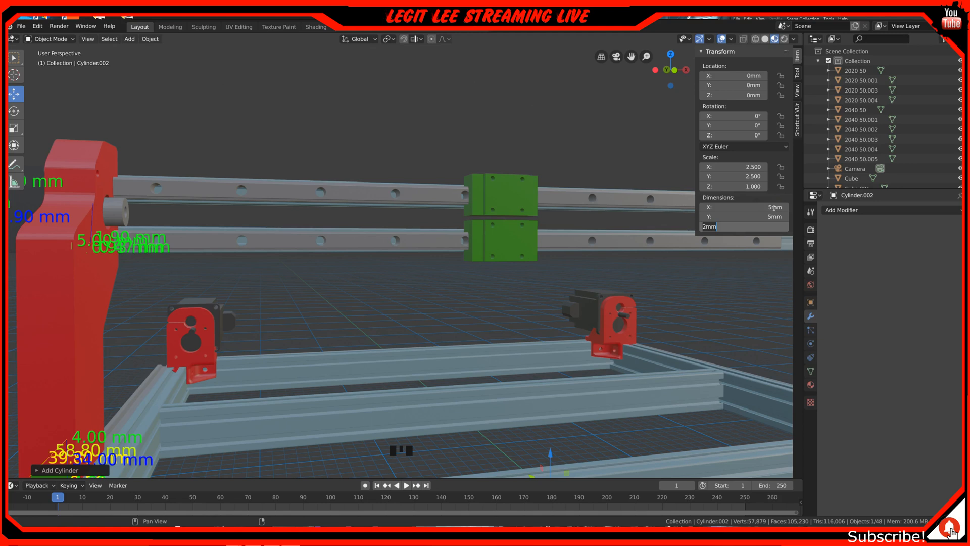
pyautogui.write('80')
pyautogui.press('Return')
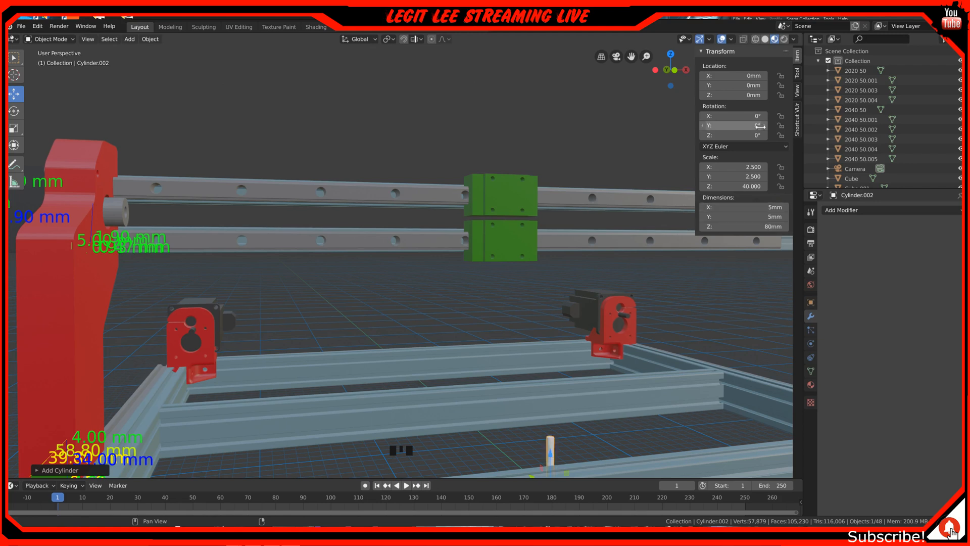
# Raise the cylinder to Z 210 mm and rotate it 90° in the front orthographic view so it runs parallel to the extrusions.
pyautogui.press('KP_1')
pyautogui.scroll(-9, 645, 232)
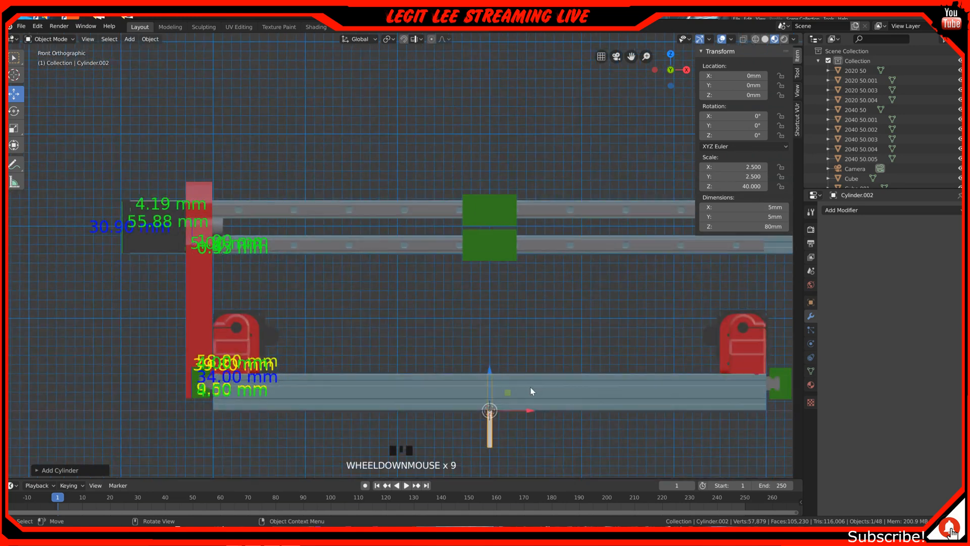
pyautogui.keyDown('ctrl'); pyautogui.moveTo(492, 383); pyautogui.dragTo(489, 188); pyautogui.keyUp('ctrl')
pyautogui.write('r90')
pyautogui.press('Return')
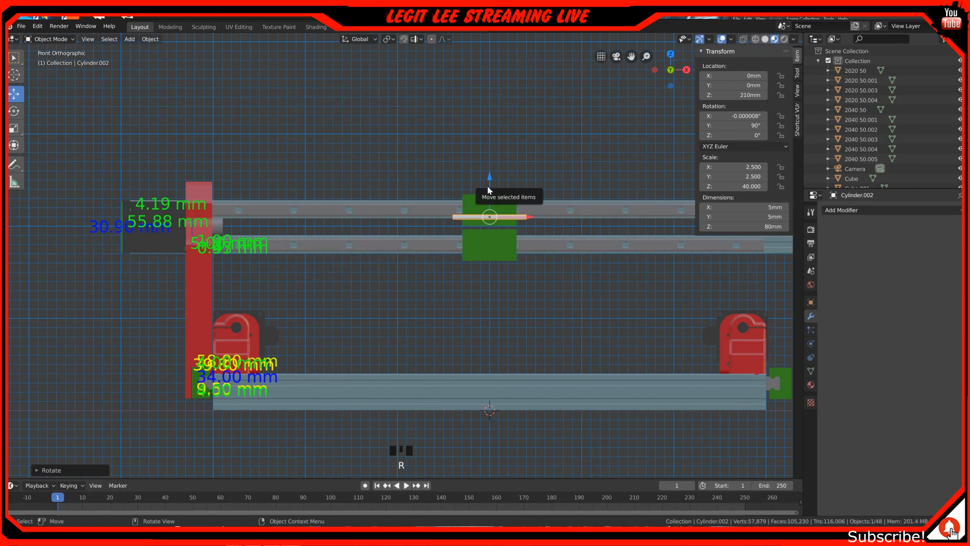
# Centre the cylinder on the upper extrusion's bore at Y 110 mm and Z 218 mm, working in the left orthographic view.
pyautogui.press('ctrl+KP_3')
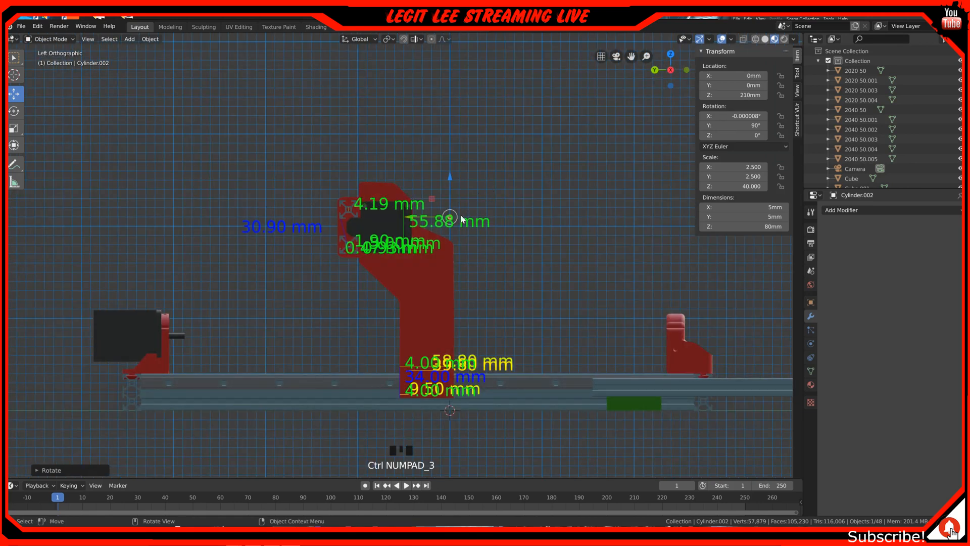
pyautogui.scroll(6, 430, 220)
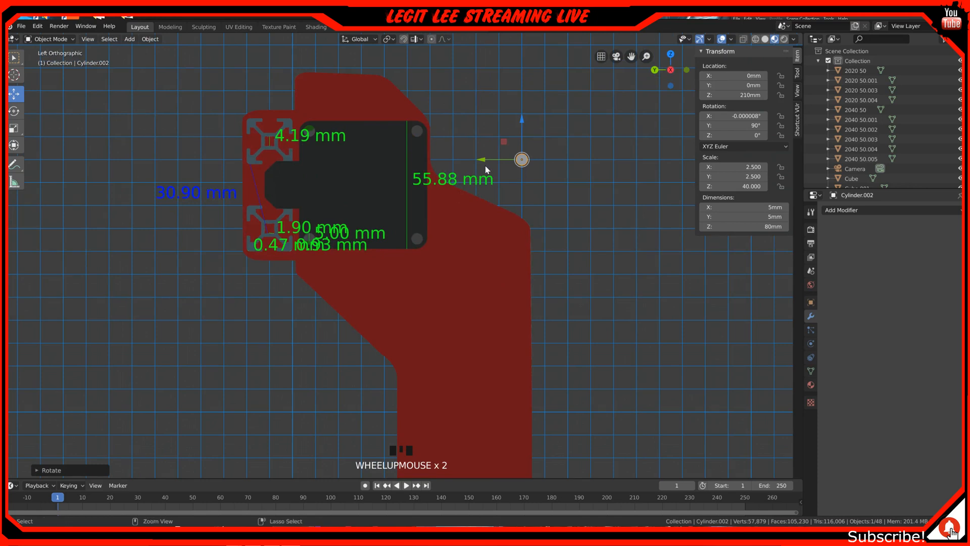
pyautogui.keyDown('ctrl'); pyautogui.moveTo(482, 160); pyautogui.dragTo(332, 161); pyautogui.keyUp('ctrl')
pyautogui.keyDown('ctrl'); pyautogui.moveTo(273, 161); pyautogui.dragTo(236, 157); pyautogui.keyUp('ctrl')
pyautogui.scroll(3, 240, 161)
pyautogui.keyDown('shift'); pyautogui.moveTo(243, 164); pyautogui.dragTo(515, 365, button='middle'); pyautogui.keyUp('shift')
pyautogui.scroll(5, 455, 274)
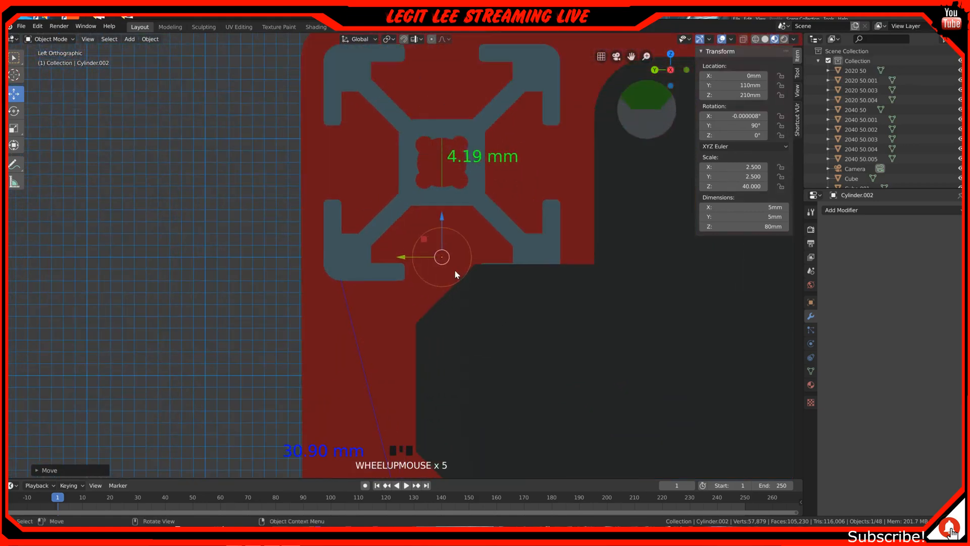
pyautogui.keyDown('ctrl'); pyautogui.moveTo(440, 219); pyautogui.dragTo(441, 124); pyautogui.keyUp('ctrl')
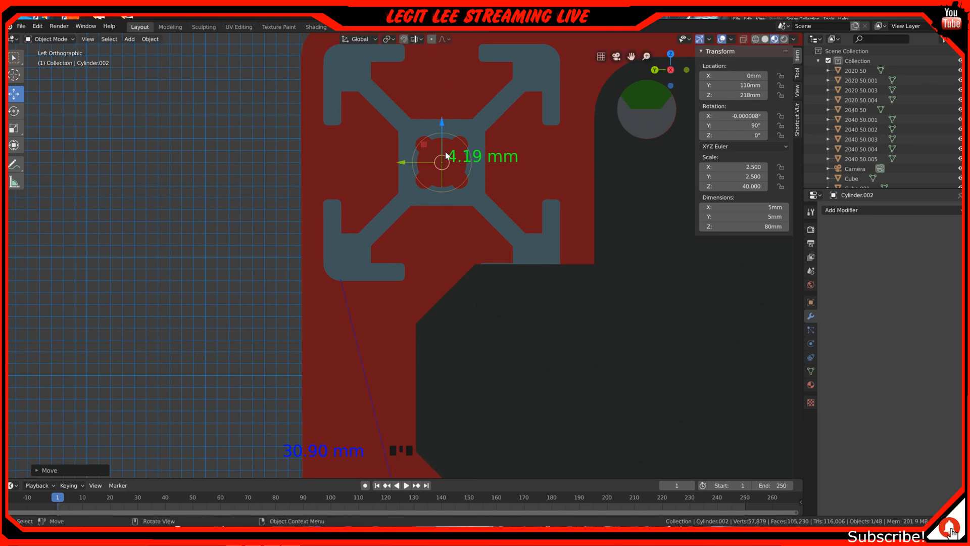
# Duplicate the cylinder straight down along Z onto the lower extrusion's centre bore at Z 180 mm.
pyautogui.scroll(-2, 438, 232)
pyautogui.keyDown('shift'); pyautogui.moveTo(436, 311); pyautogui.dragTo(438, 185, button='middle'); pyautogui.keyUp('shift')
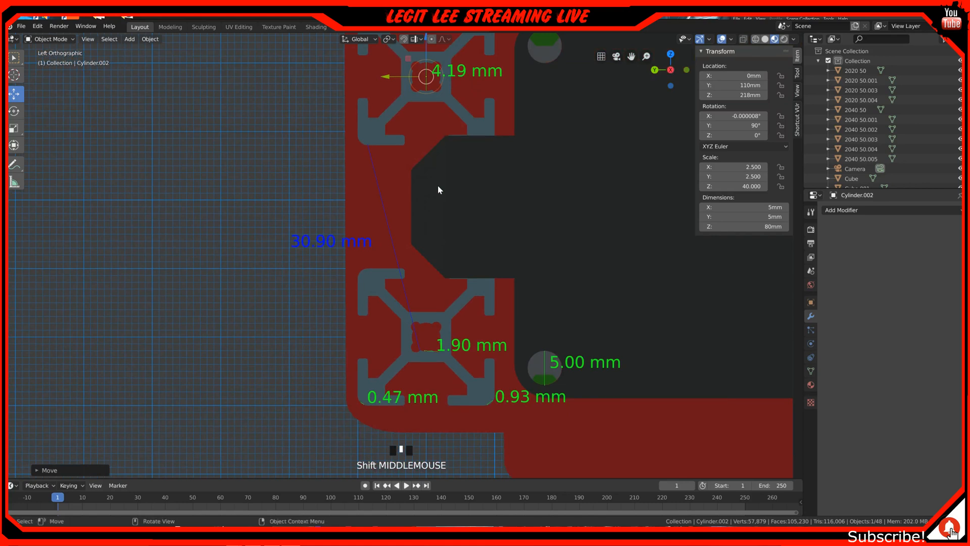
pyautogui.hotkey('shift', 'd')
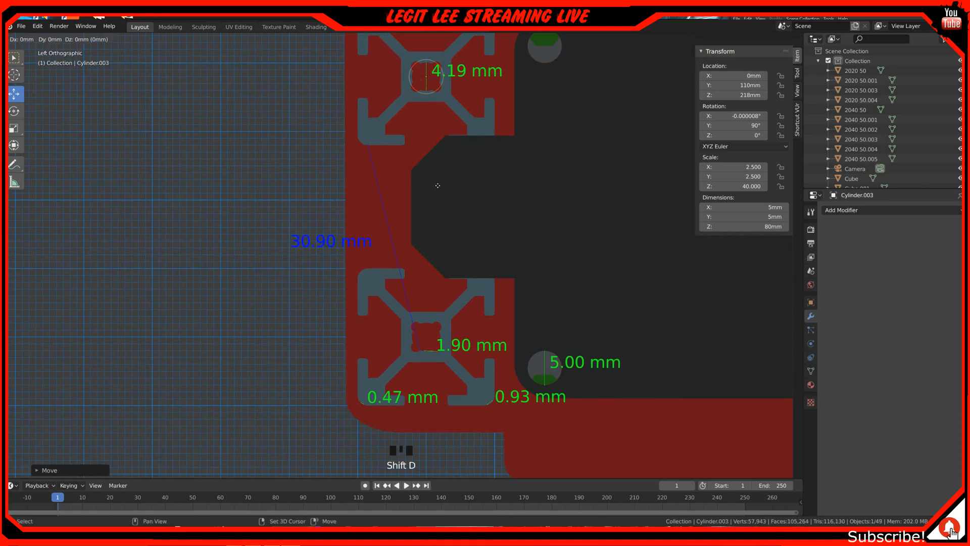
pyautogui.press('z')
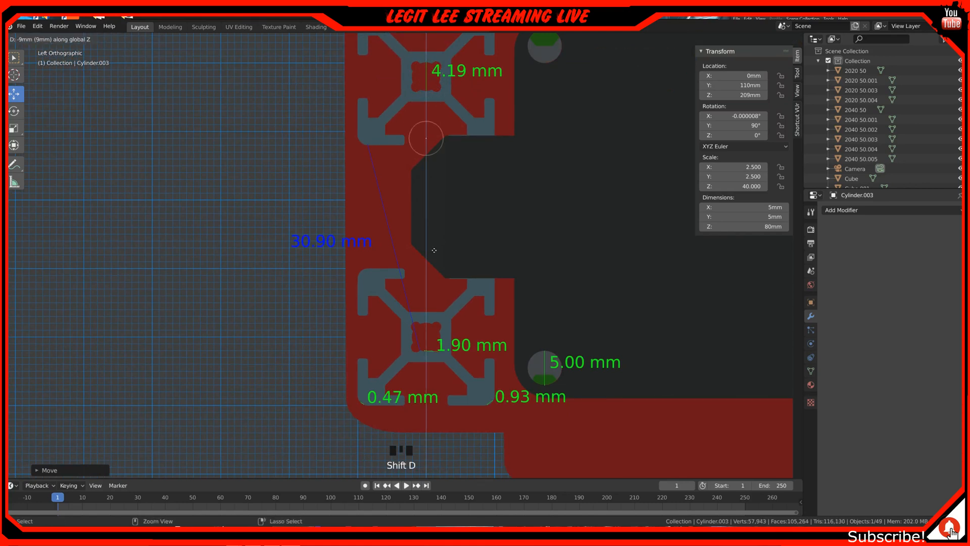
pyautogui.click(440, 449)
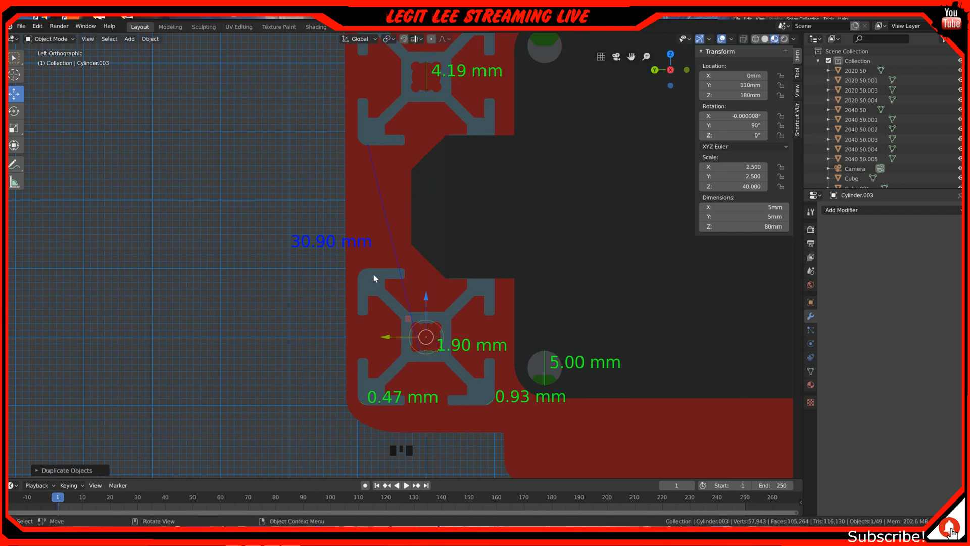
# Switch the viewport to wireframe shading to expose the cylinders inside the extrusions.
pyautogui.moveTo(355, 269); pyautogui.dragTo(457, 247, button='middle')
pyautogui.scroll(-4, 453, 274)
pyautogui.scroll(-1, 454, 275)
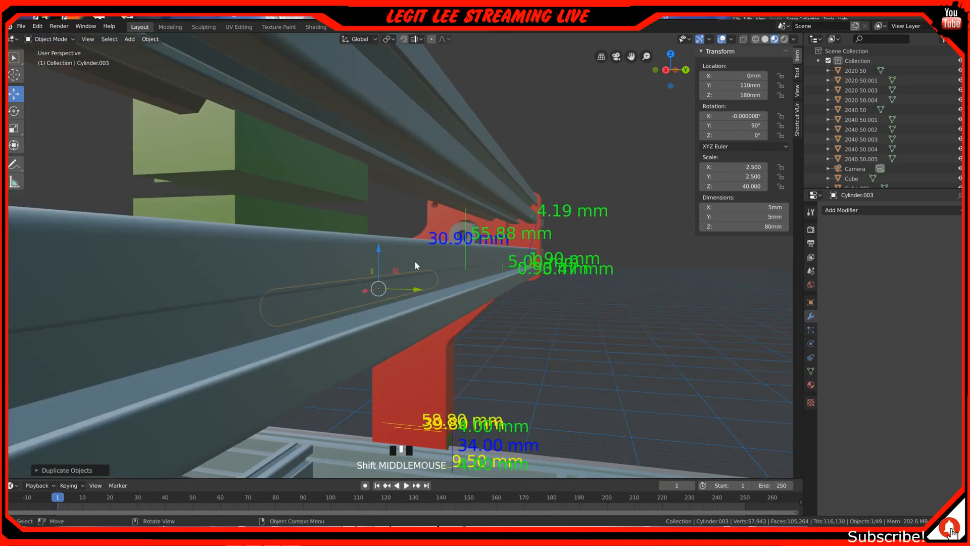
pyautogui.press('z')
pyautogui.click(356, 264)
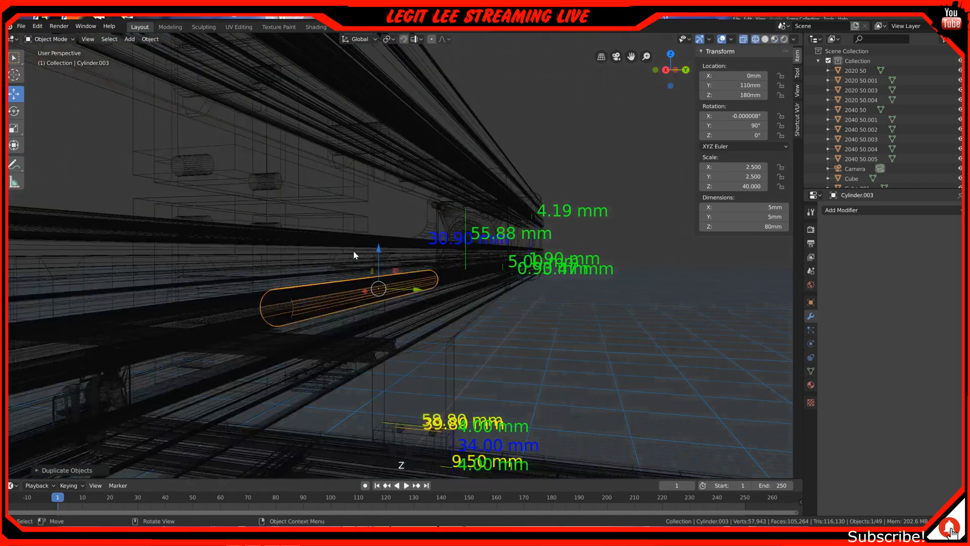
pyautogui.click(335, 85)
pyautogui.click(348, 101)
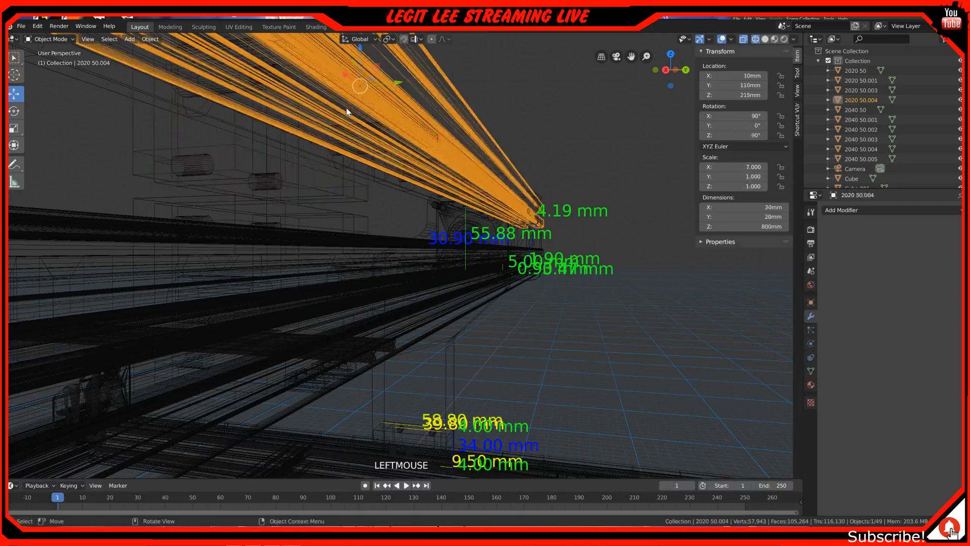
pyautogui.click(331, 100)
pyautogui.click(350, 80)
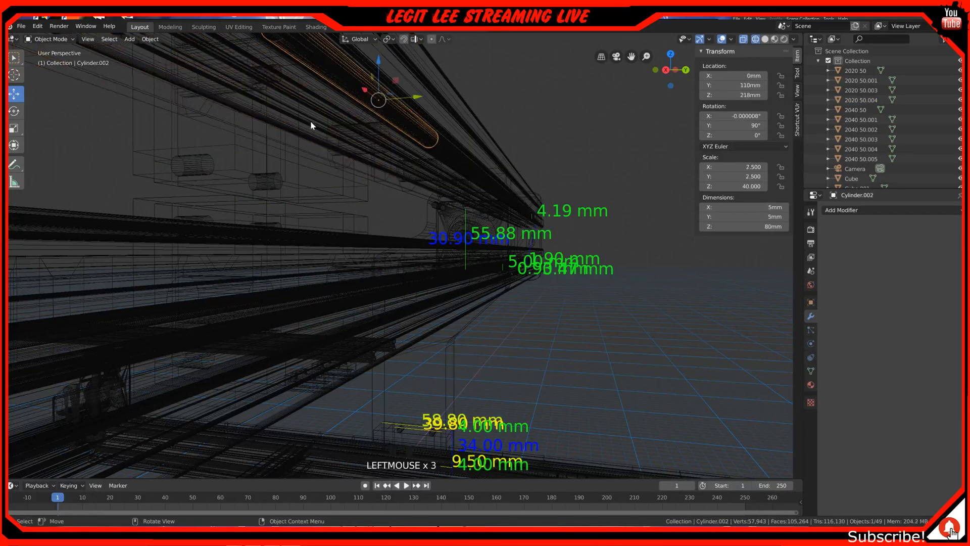
pyautogui.keyDown('shift'); pyautogui.click(371, 310); pyautogui.keyUp('shift')
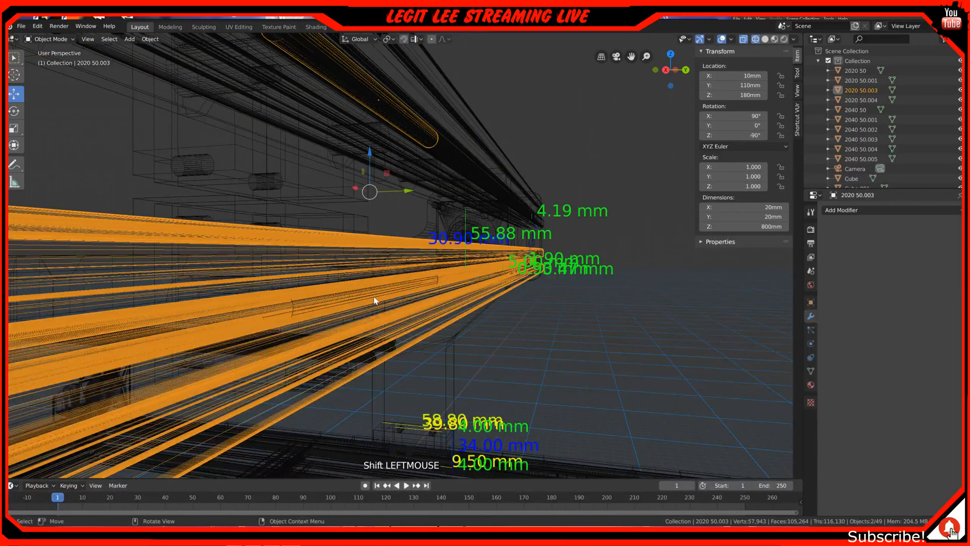
pyautogui.keyDown('shift'); pyautogui.click(398, 300); pyautogui.keyUp('shift')
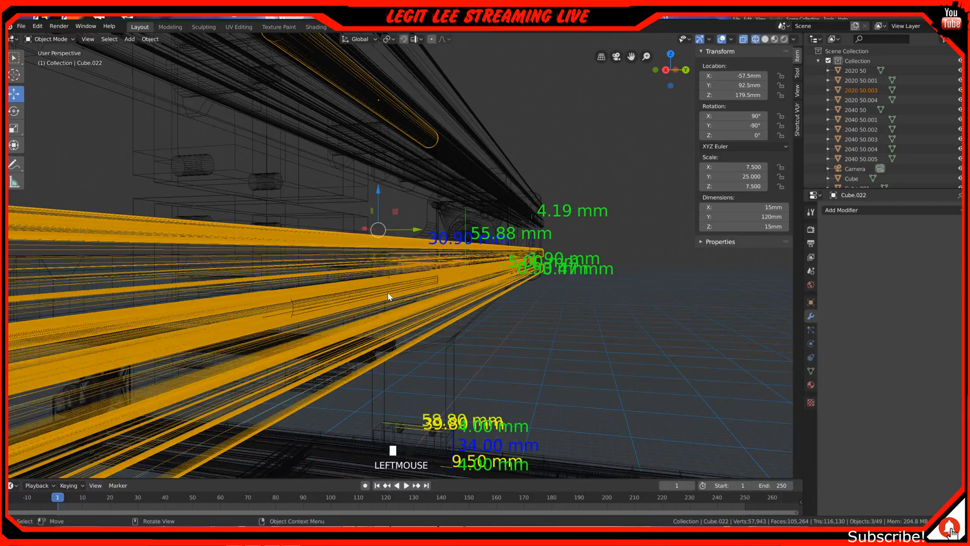
pyautogui.click(387, 295)
# Select both 5 mm cylinders in the extrusion bores, leaving the extrusions themselves unselected.
pyautogui.moveTo(381, 297); pyautogui.dragTo(461, 321, button='middle')
pyautogui.click(463, 318)
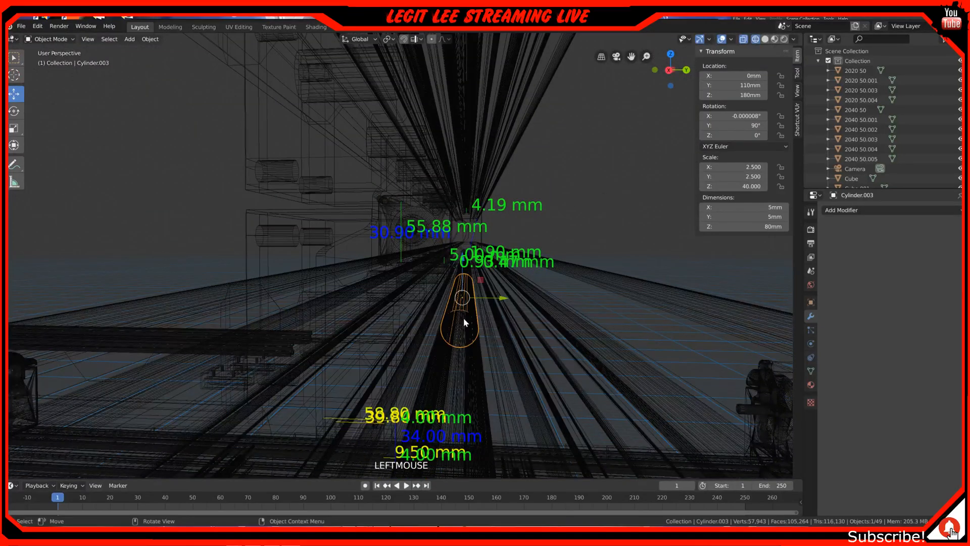
pyautogui.keyDown('shift'); pyautogui.click(468, 123); pyautogui.keyUp('shift')
pyautogui.keyDown('shift'); pyautogui.click(466, 123); pyautogui.keyUp('shift')
pyautogui.keyDown('shift'); pyautogui.moveTo(465, 123); pyautogui.dragTo(465, 119); pyautogui.keyUp('shift')
pyautogui.keyDown('shift'); pyautogui.click(499, 99); pyautogui.keyUp('shift')
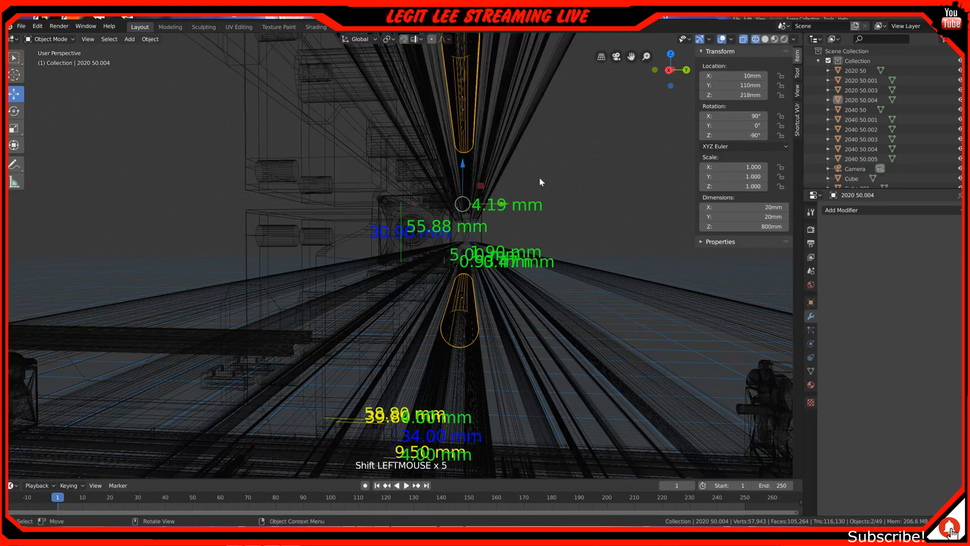
# Move both cylinders along X in the front orthographic view until they pass through the red side plate.
pyautogui.press('KP_1')
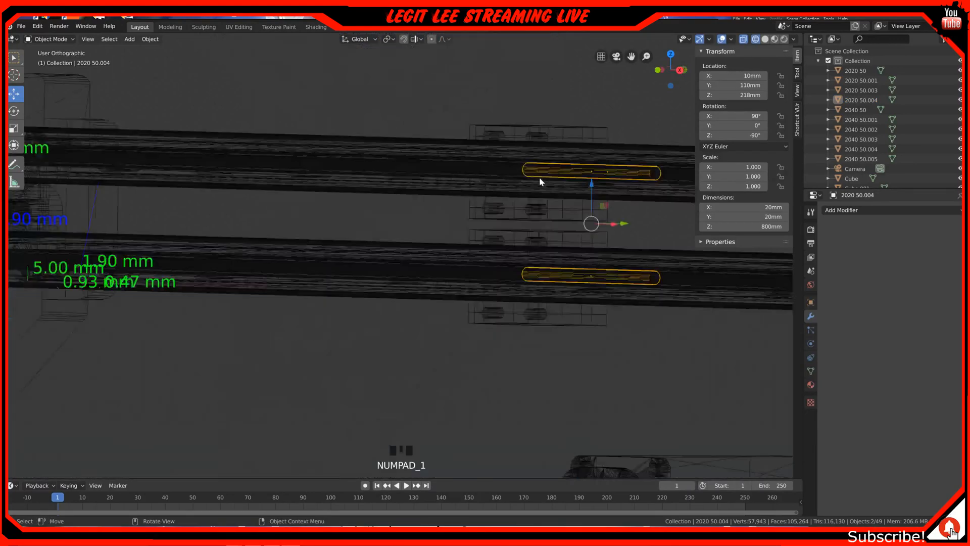
pyautogui.scroll(-2, 540, 182)
pyautogui.scroll(-1, 539, 177)
pyautogui.keyDown('shift'); pyautogui.moveTo(443, 232); pyautogui.dragTo(602, 298, button='middle'); pyautogui.keyUp('shift')
pyautogui.keyDown('ctrl'); pyautogui.moveTo(776, 286); pyautogui.dragTo(263, 312); pyautogui.keyUp('ctrl')
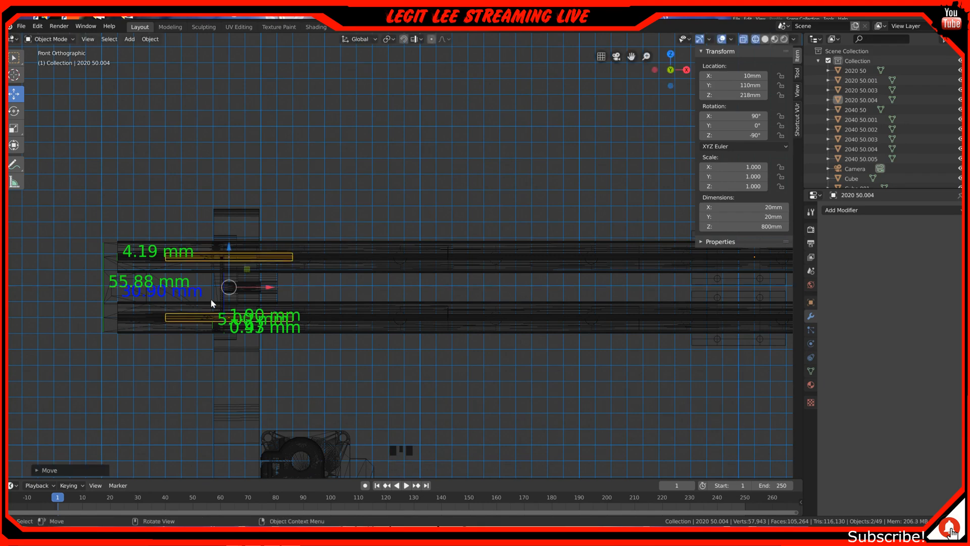
# Switch the viewport to Look Dev shading and check both cylinders against the extrusion bores in the left orthographic view.
pyautogui.press('ctrl+KP_3')
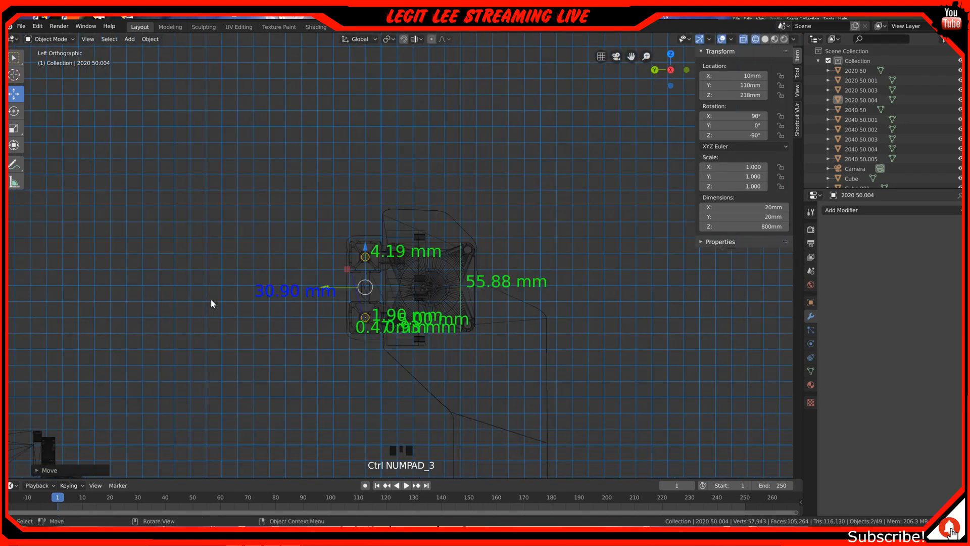
pyautogui.press('z')
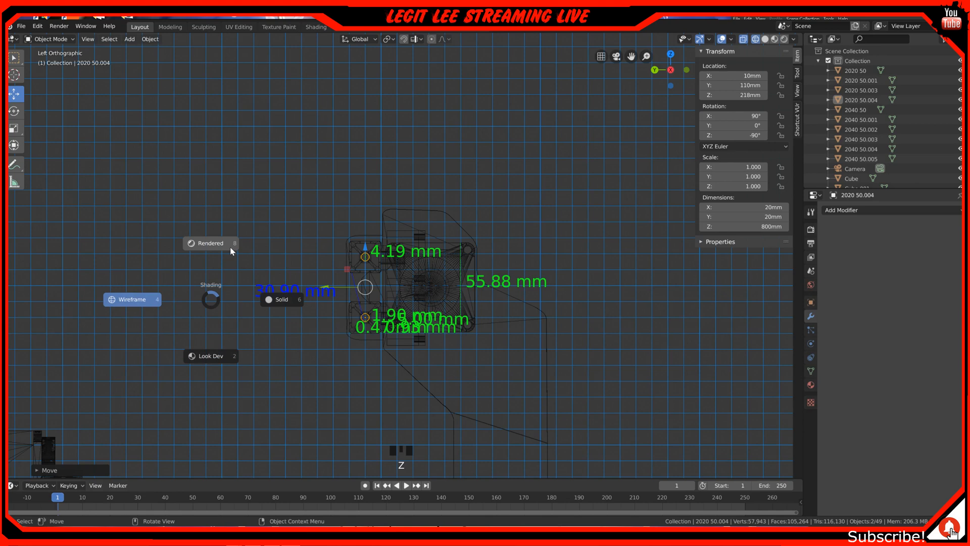
pyautogui.click(211, 355)
pyautogui.scroll(5, 438, 310)
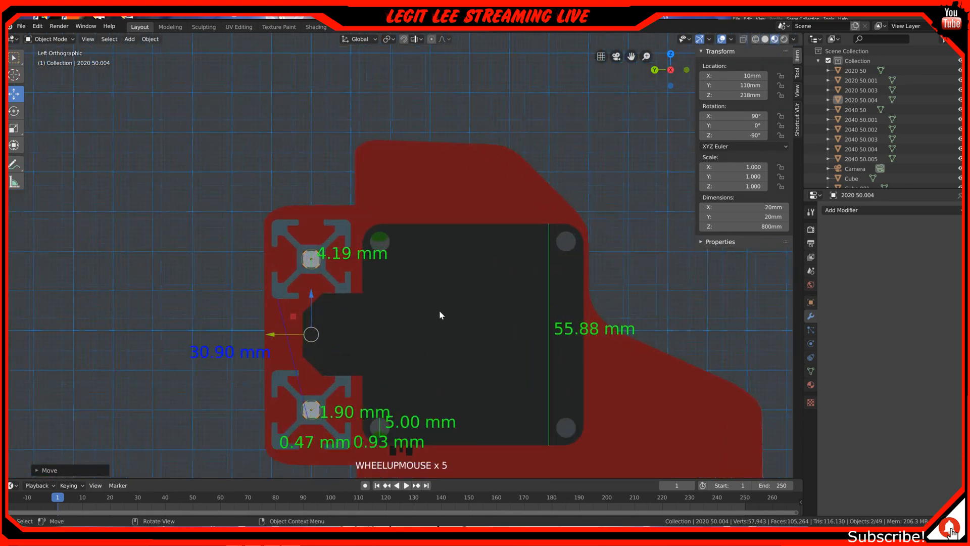
pyautogui.scroll(3, 386, 309)
pyautogui.keyDown('shift'); pyautogui.moveTo(283, 328); pyautogui.dragTo(399, 201, button='middle'); pyautogui.keyUp('shift')
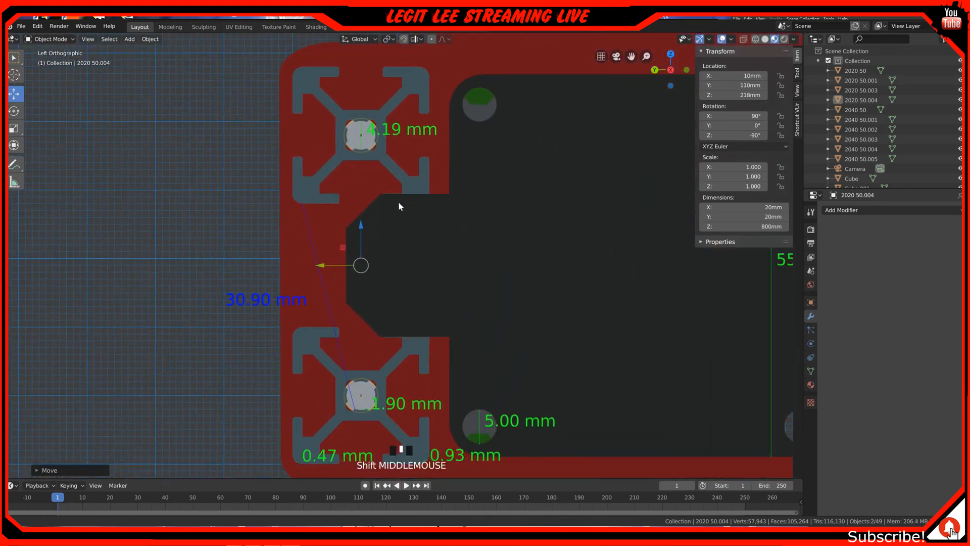
# Examine how both cylinders run through the red side plate and the extrusions from the back and left orthographic views.
pyautogui.scroll(-1, 354, 244)
pyautogui.moveTo(354, 244); pyautogui.dragTo(365, 244, button='middle')
pyautogui.scroll(-6, 366, 243)
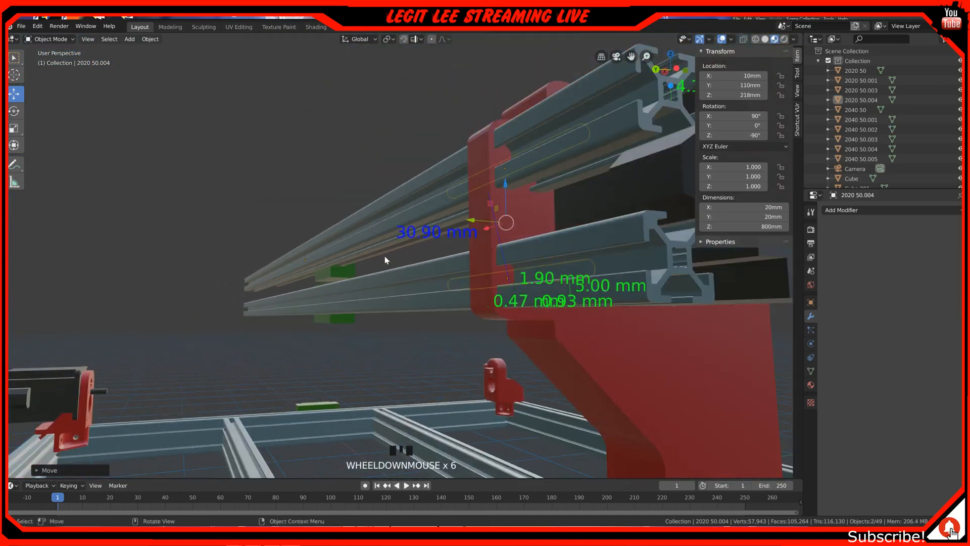
pyautogui.press('ctrl+KP_3')
pyautogui.press('ctrl+KP_1')
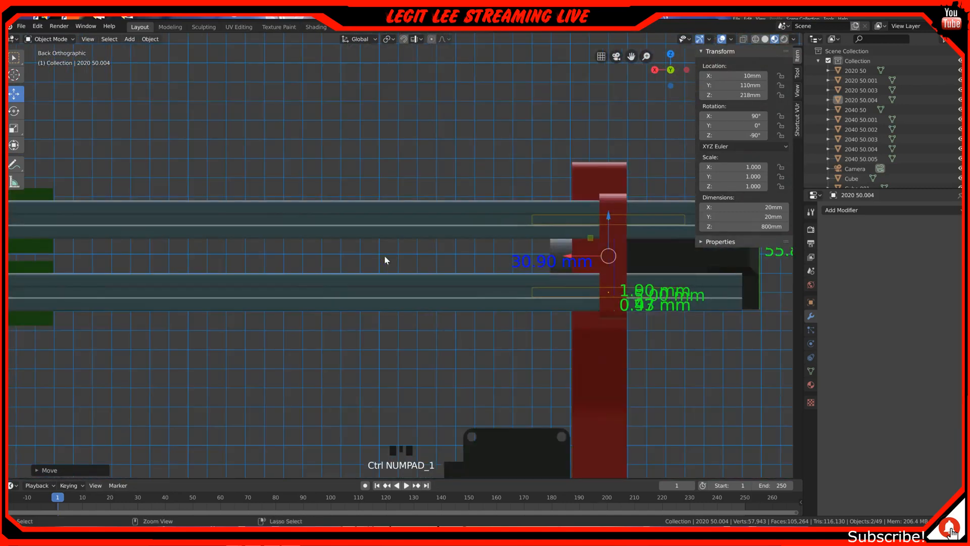
pyautogui.keyDown('shift'); pyautogui.moveTo(498, 265); pyautogui.dragTo(324, 279, button='middle'); pyautogui.keyUp('shift')
pyautogui.scroll(4, 508, 268)
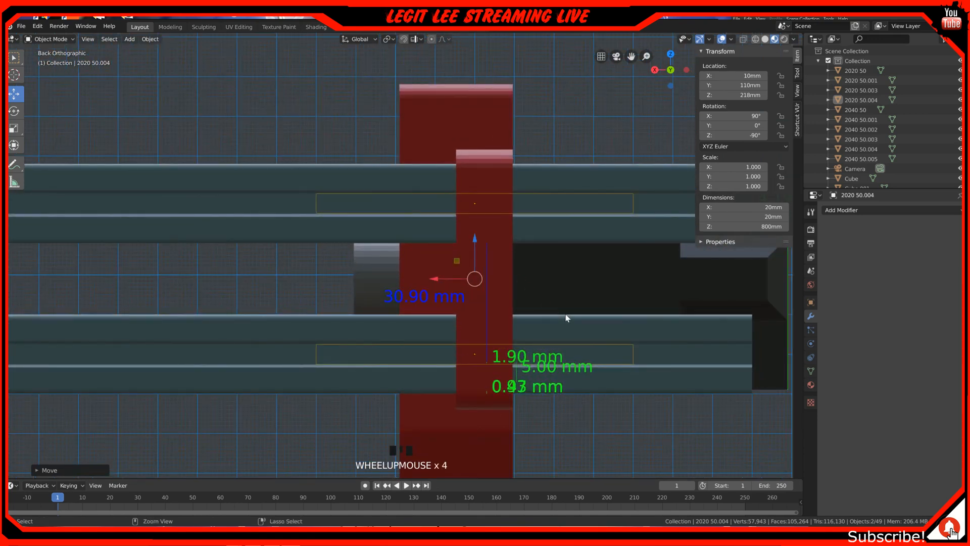
pyautogui.press('ctrl+KP_3')
pyautogui.scroll(-5, 378, 317)
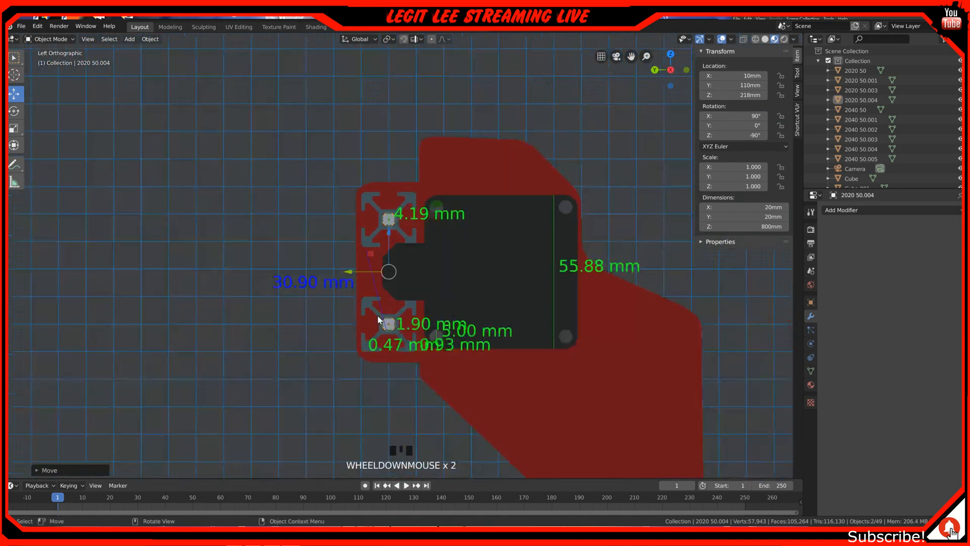
# Select both 2020 gantry extrusions and move them along X to 125 mm, clear of the red side plate.
pyautogui.moveTo(373, 307); pyautogui.dragTo(493, 278, button='middle')
pyautogui.click(529, 227)
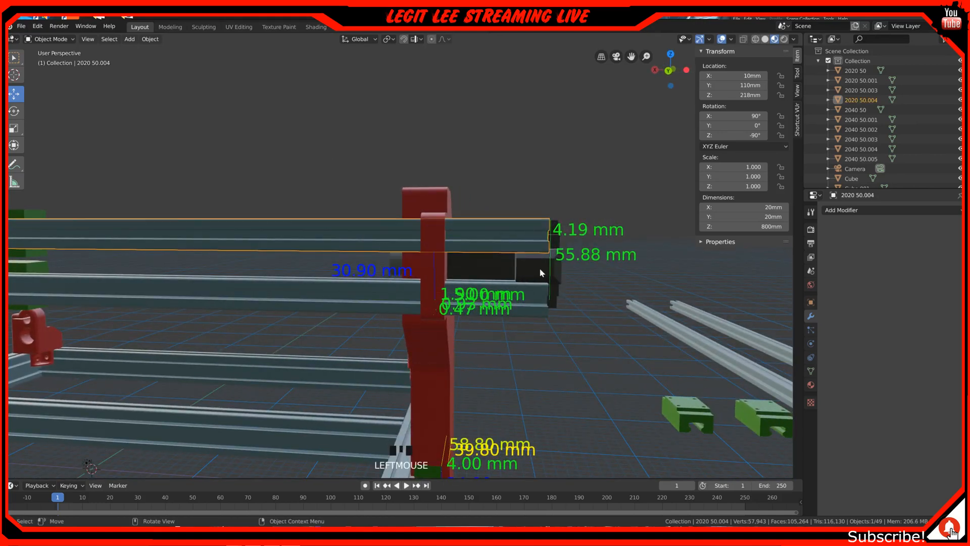
pyautogui.keyDown('shift'); pyautogui.click(544, 290); pyautogui.keyUp('shift')
pyautogui.scroll(-2, 183, 276)
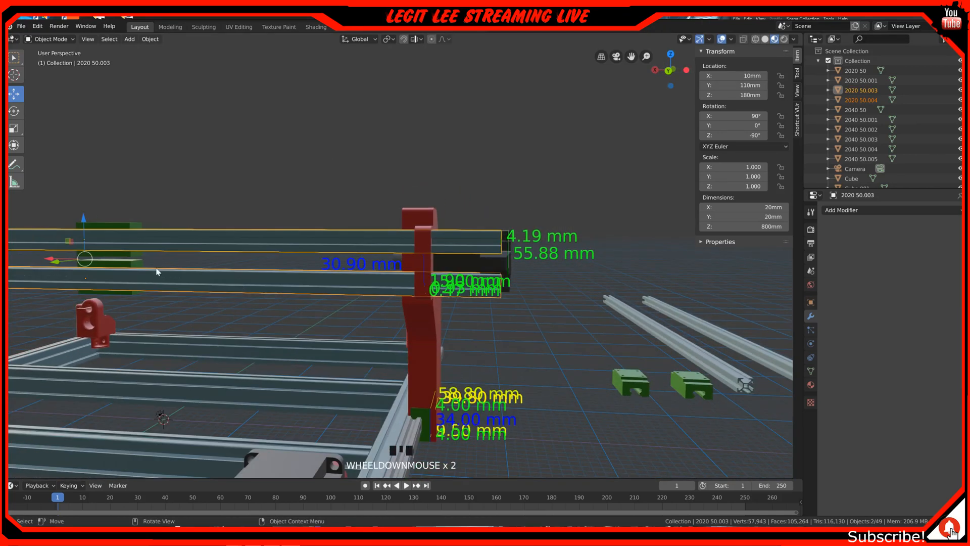
pyautogui.keyDown('ctrl'); pyautogui.moveTo(47, 257); pyautogui.dragTo(745, 264); pyautogui.keyUp('ctrl')
pyautogui.scroll(9, 675, 297)
pyautogui.moveTo(412, 275)
pyautogui.mouseDown(button='middle')
pyautogui.moveTo(445, 266)
pyautogui.moveTo(405, 272)
pyautogui.mouseUp(button='middle')
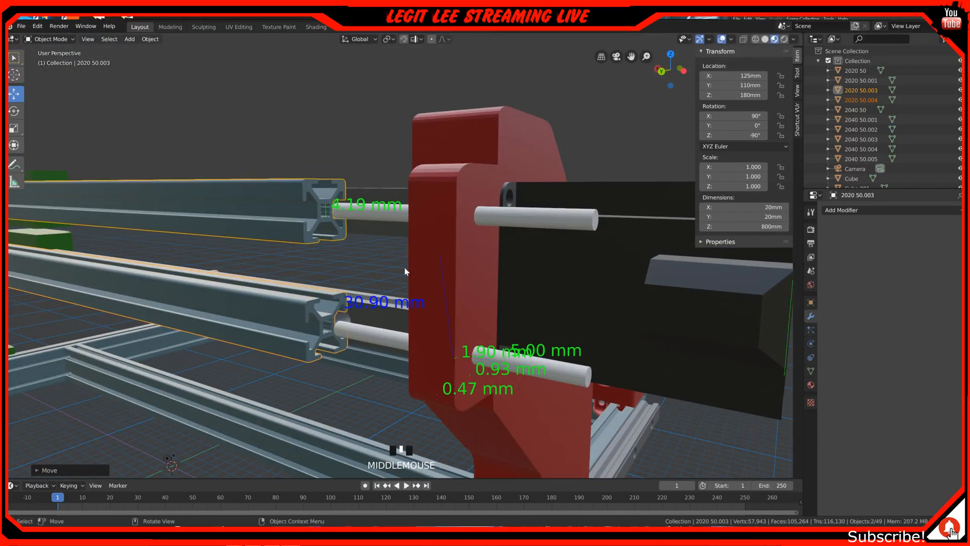
# Cut the upper bolt hole in the red side plate with a Boolean Difference using the upper cylinder, and apply it.
pyautogui.click(445, 243)
pyautogui.click(842, 210)
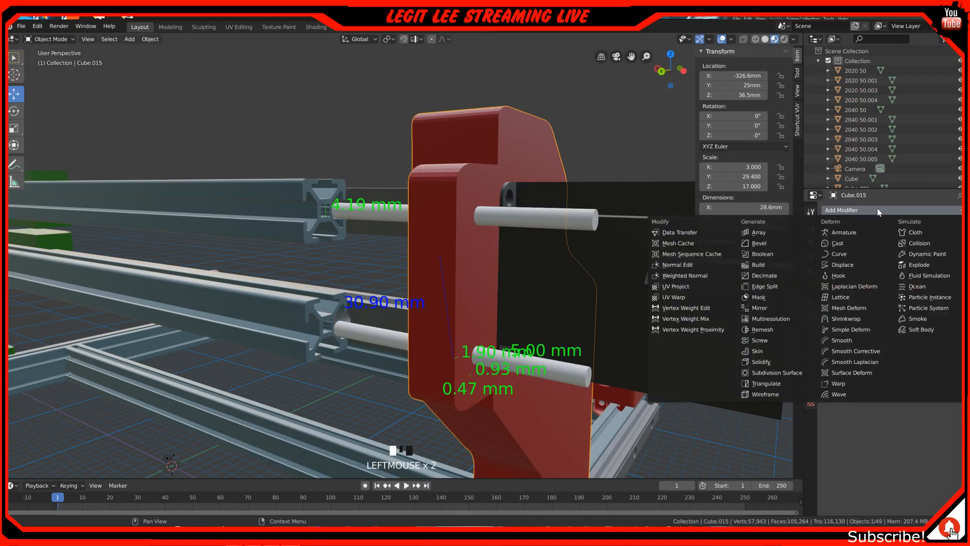
pyautogui.click(779, 254)
pyautogui.click(958, 263)
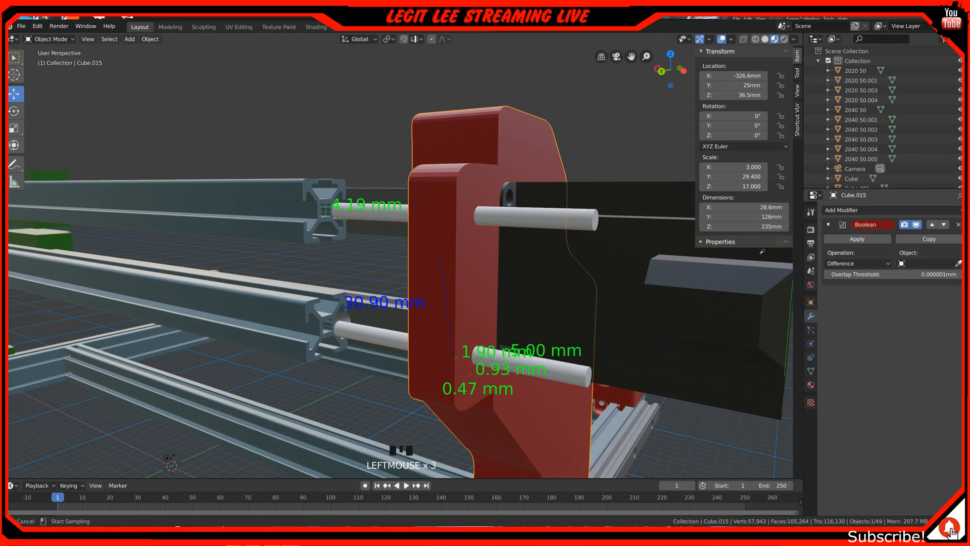
pyautogui.click(542, 218)
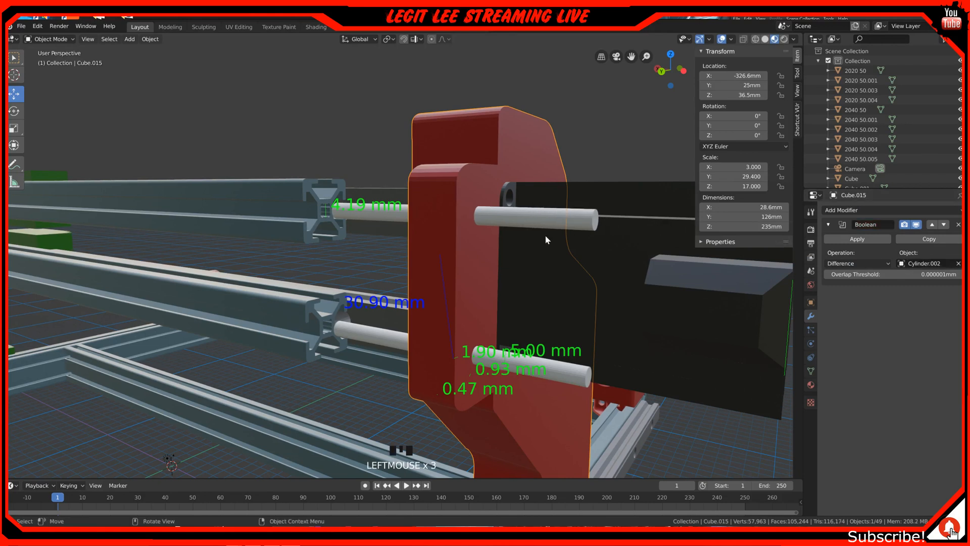
pyautogui.click(857, 241)
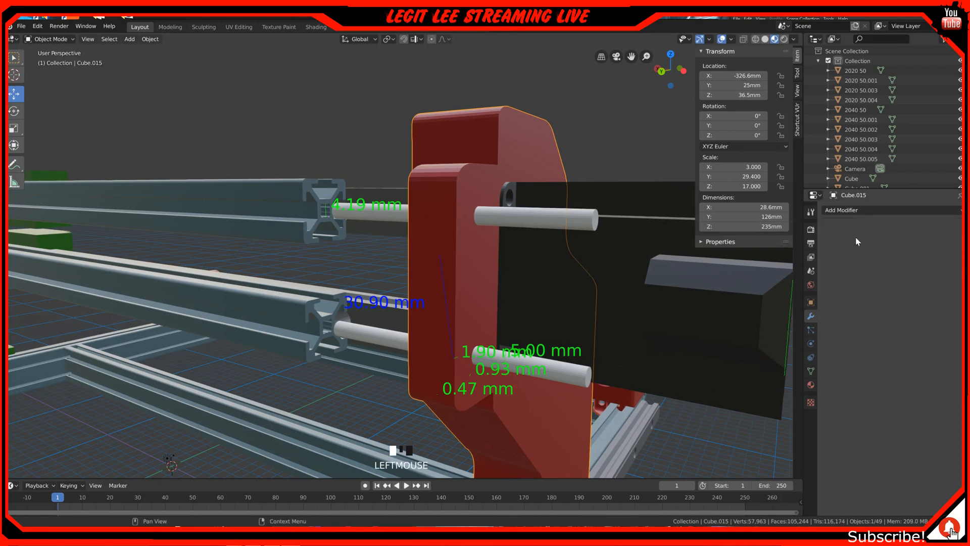
# Cut the lower bolt hole in the red side plate with a Boolean Difference using the lower cylinder, and apply it.
pyautogui.click(485, 285)
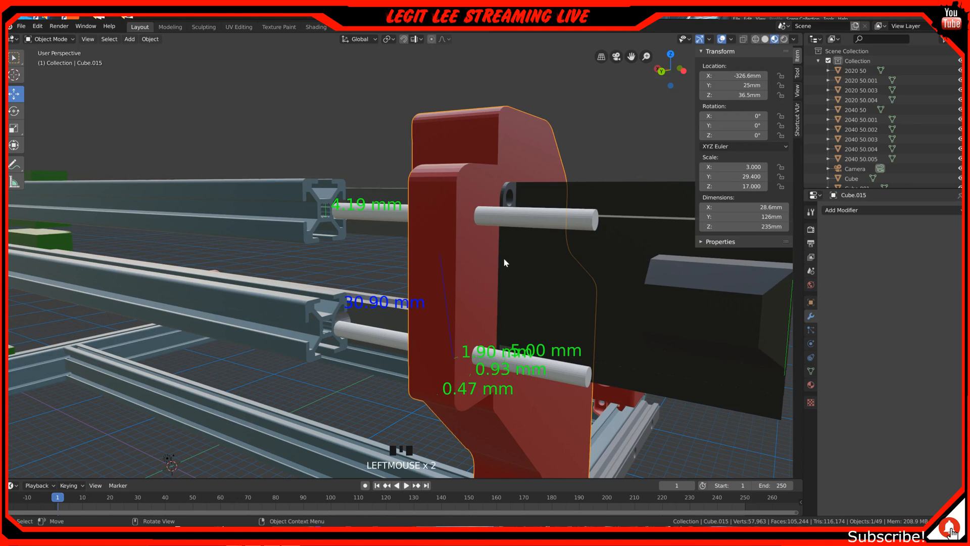
pyautogui.click(841, 209)
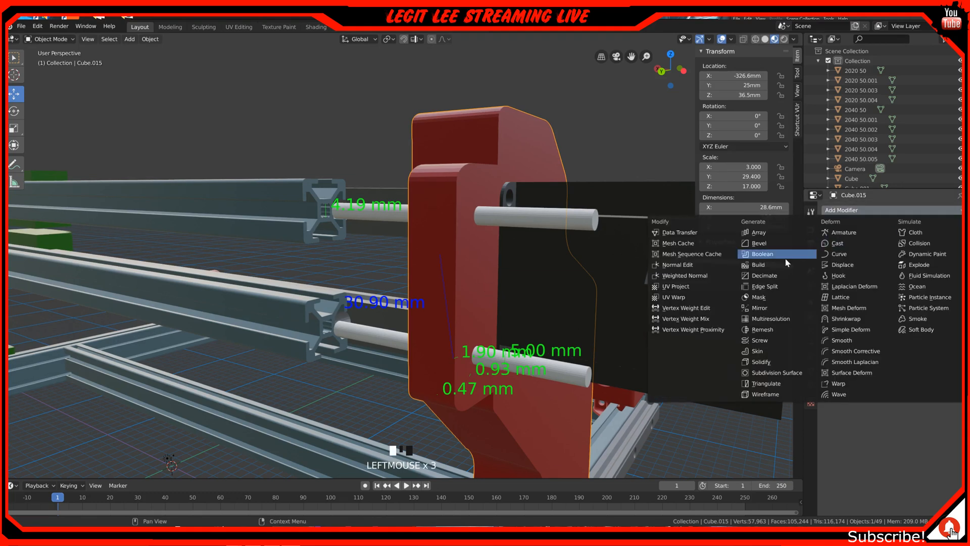
pyautogui.click(758, 257)
pyautogui.click(959, 263)
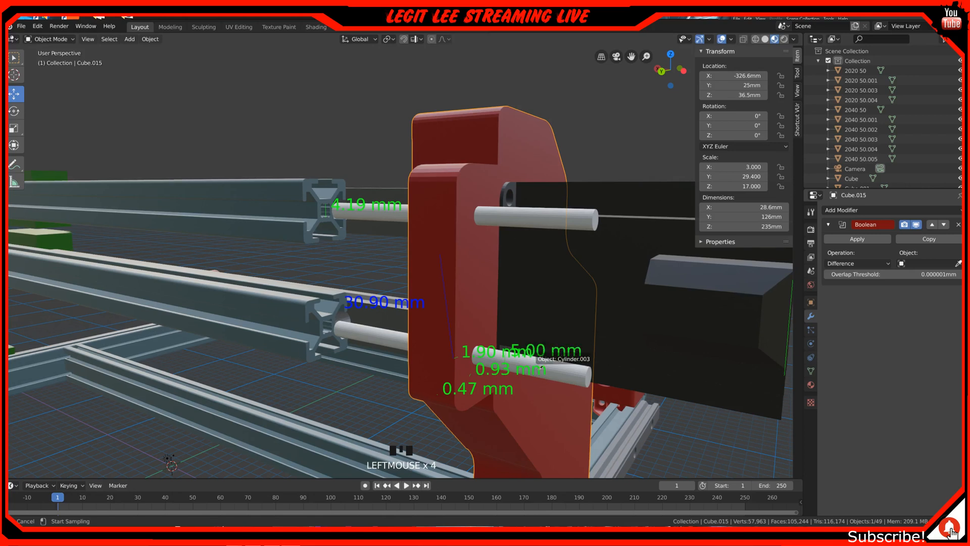
pyautogui.click(570, 365)
pyautogui.click(858, 239)
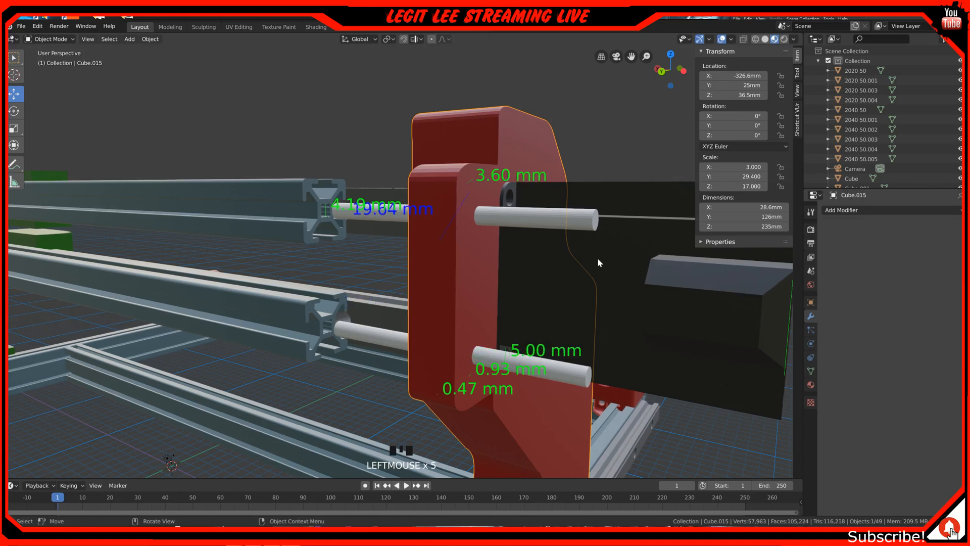
# Delete the upper and lower cutting cylinders from the red side plate.
pyautogui.doubleClick(512, 228)
pyautogui.press('x')
pyautogui.click(512, 226)
pyautogui.click(511, 357)
pyautogui.press('x')
pyautogui.click(511, 357)
# Select both 2020 gantry extrusions and move them back along X to 83 mm, into the red side plate.
pyautogui.moveTo(544, 324); pyautogui.dragTo(556, 339, button='middle')
pyautogui.click(299, 227)
pyautogui.keyDown('shift'); pyautogui.click(293, 326); pyautogui.keyUp('shift')
pyautogui.scroll(-7, 297, 314)
pyautogui.scroll(-1, 339, 309)
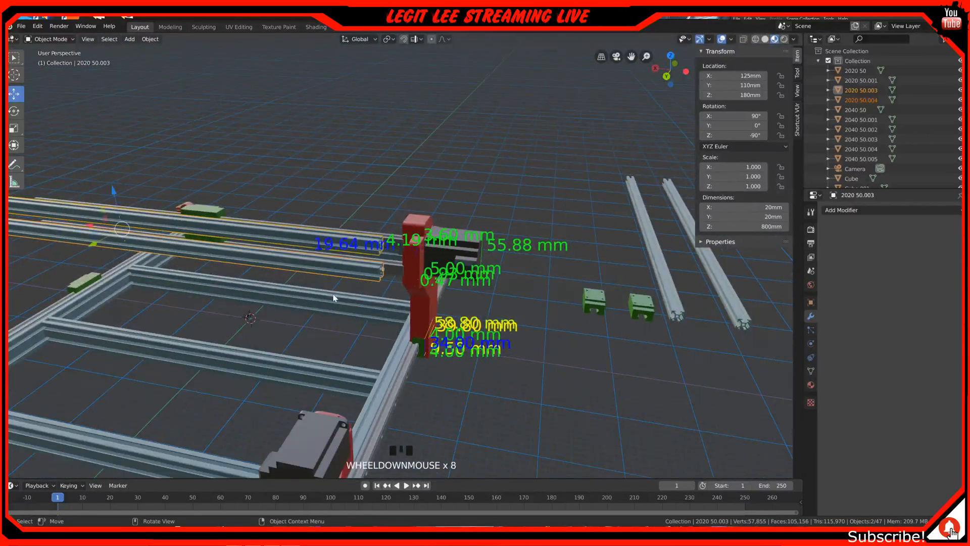
pyautogui.keyDown('ctrl'); pyautogui.moveTo(94, 228); pyautogui.dragTo(116, 227); pyautogui.keyUp('ctrl')
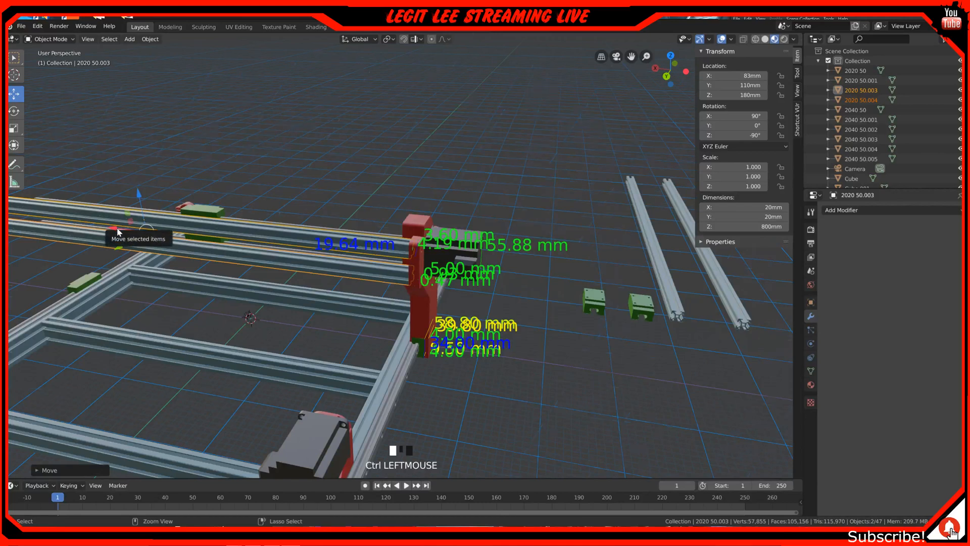
# Examine how both extrusion ends sit in the side plate in the back orthographic view with wireframe shading.
pyautogui.press('ctrl+KP_1')
pyautogui.scroll(1, 117, 230)
pyautogui.scroll(9, 117, 230)
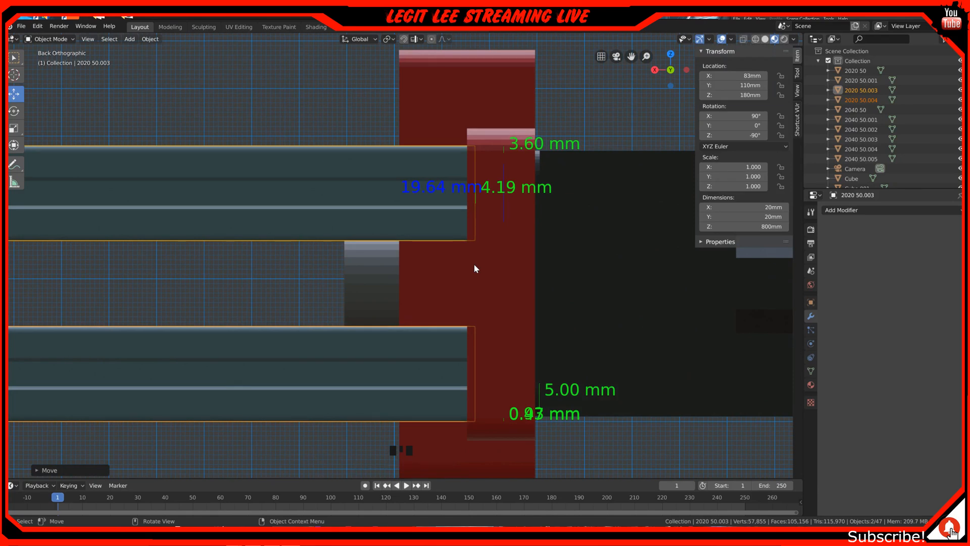
pyautogui.press('z')
pyautogui.click(400, 266)
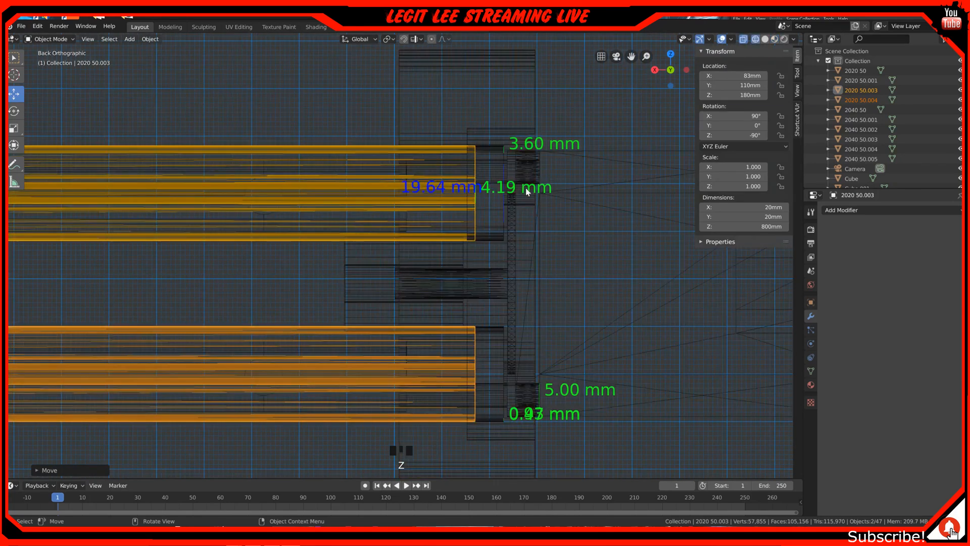
pyautogui.scroll(-4, 202, 281)
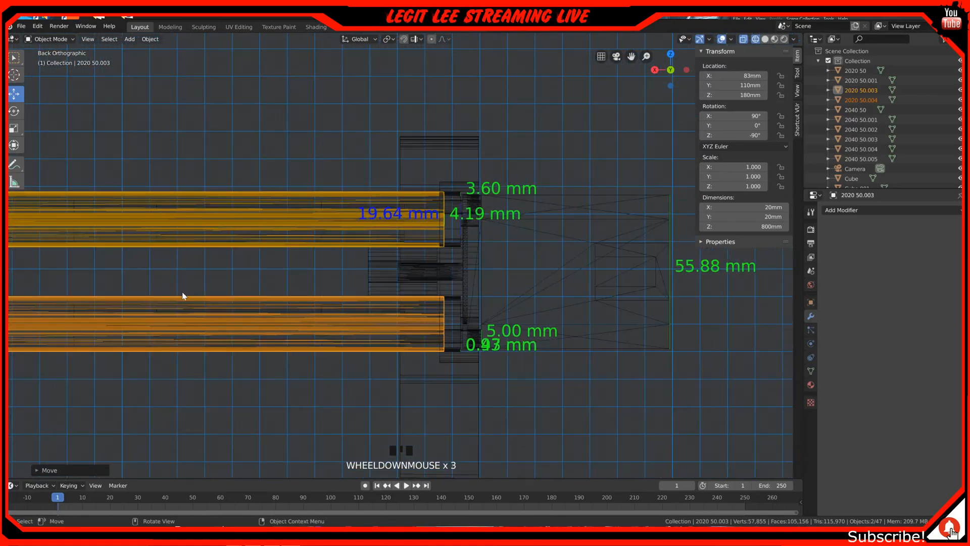
pyautogui.keyDown('shift'); pyautogui.moveTo(156, 313); pyautogui.dragTo(253, 324, button='middle'); pyautogui.keyUp('shift')
pyautogui.scroll(-1, 200, 324)
pyautogui.scroll(-2, 91, 321)
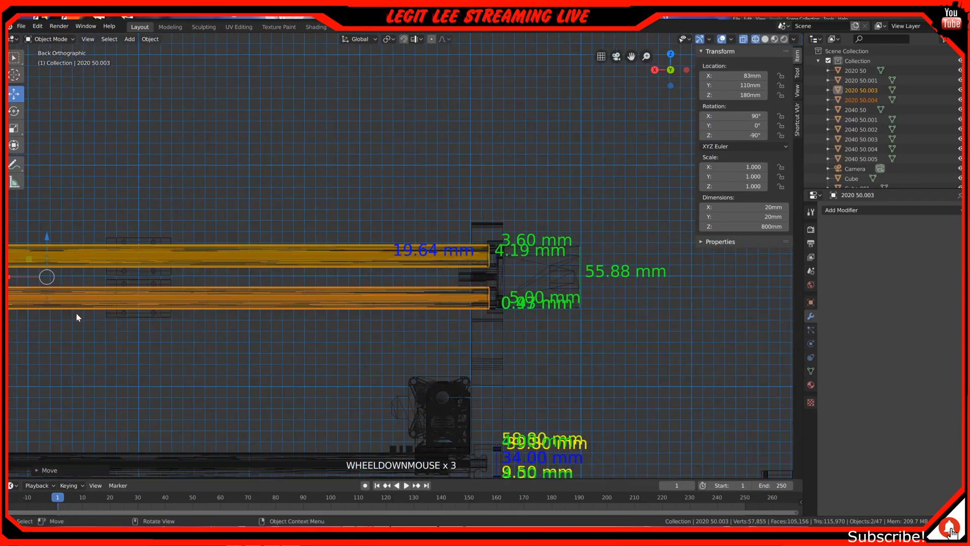
pyautogui.keyDown('ctrl'); pyautogui.click(10, 276); pyautogui.keyUp('ctrl')
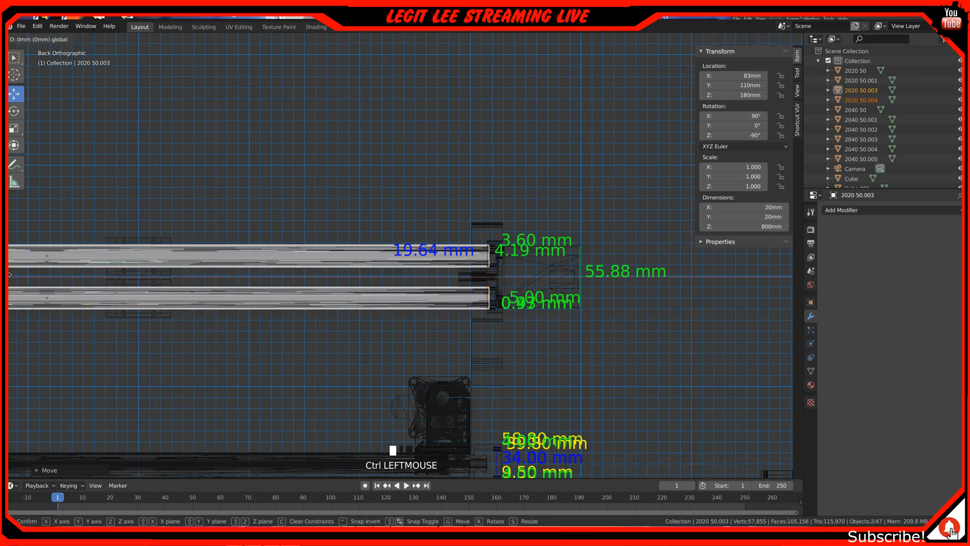
pyautogui.keyDown('ctrl'); pyautogui.moveTo(13, 274); pyautogui.dragTo(13, 275); pyautogui.keyUp('ctrl')
pyautogui.keyDown('shift'); pyautogui.moveTo(32, 279); pyautogui.dragTo(184, 271, button='middle'); pyautogui.keyUp('shift')
pyautogui.scroll(3, 184, 271)
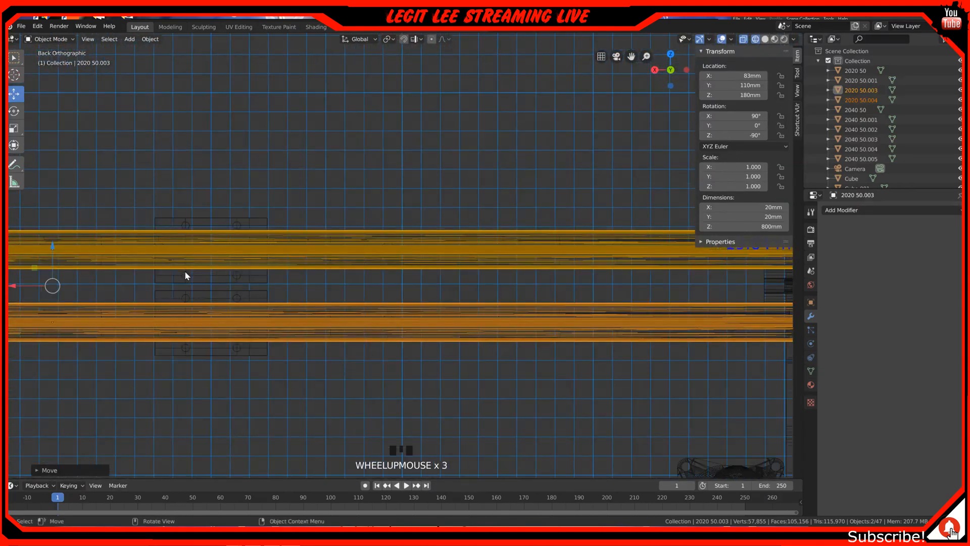
pyautogui.scroll(-2, 173, 282)
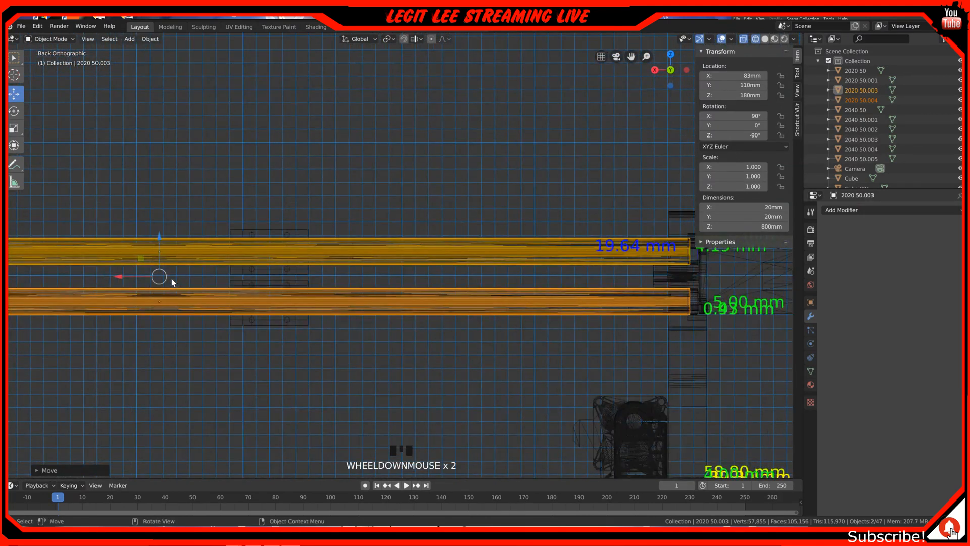
pyautogui.keyDown('shift'); pyautogui.moveTo(556, 305); pyautogui.dragTo(379, 310, button='middle'); pyautogui.keyUp('shift')
pyautogui.scroll(4, 341, 300)
pyautogui.scroll(5, 341, 299)
pyautogui.keyDown('shift'); pyautogui.moveTo(204, 347); pyautogui.dragTo(402, 239, button='middle'); pyautogui.keyUp('shift')
pyautogui.keyDown('shift'); pyautogui.scroll(-1, 399, 238); pyautogui.keyUp('shift')
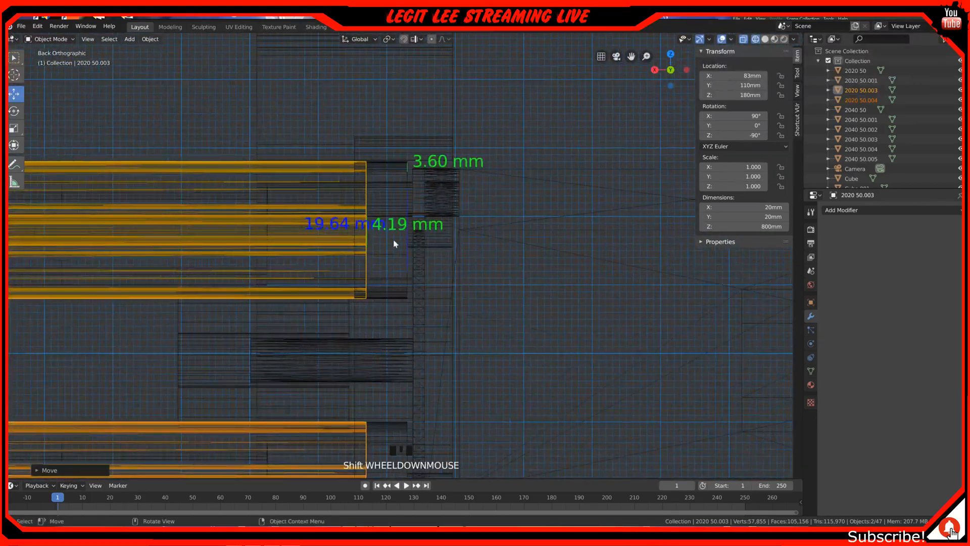
pyautogui.scroll(3, 366, 268)
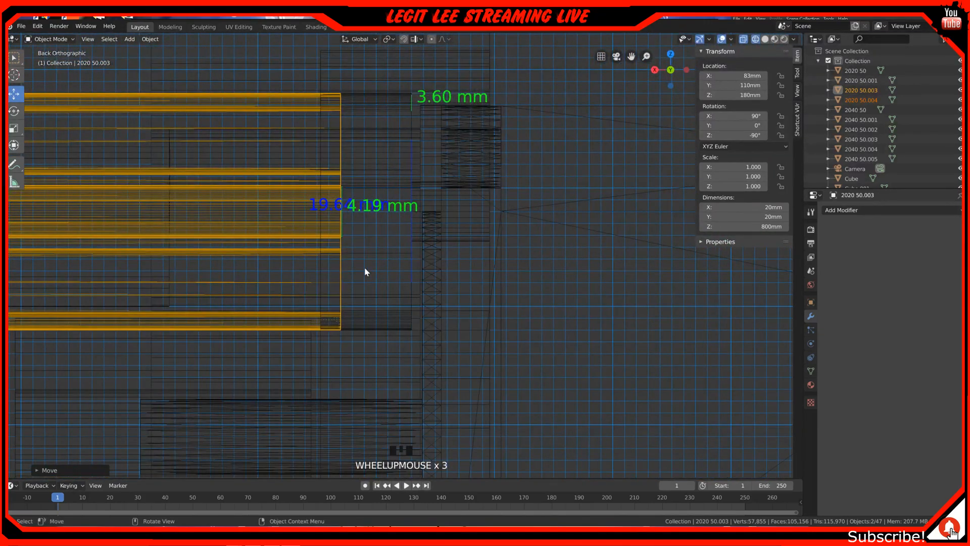
pyautogui.scroll(1, 366, 272)
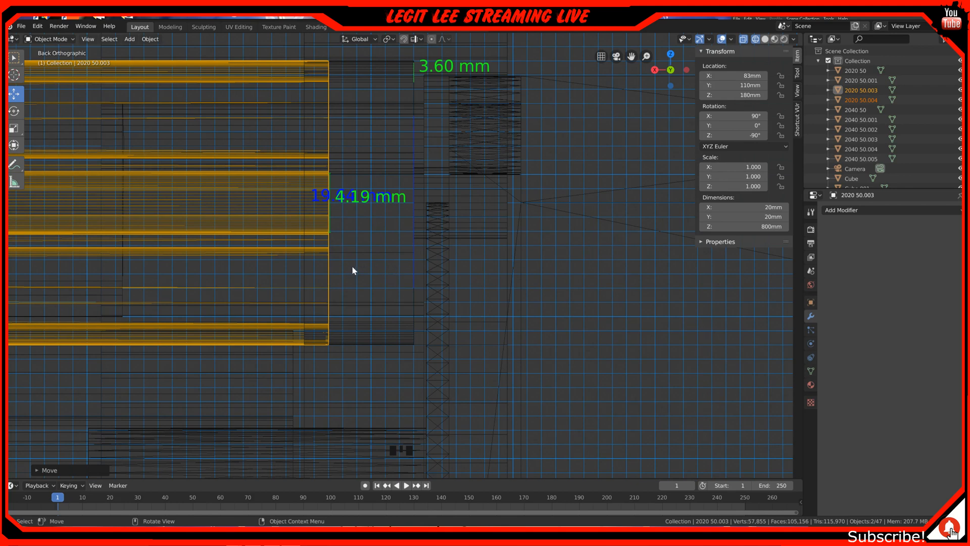
# Move both 2020 gantry extrusions along X to 77 mm, further into the side plate.
pyautogui.scroll(-7, 288, 282)
pyautogui.keyDown('shift'); pyautogui.moveTo(223, 277); pyautogui.dragTo(670, 190, button='middle'); pyautogui.keyUp('shift')
pyautogui.scroll(-5, 421, 208)
pyautogui.keyDown('shift'); pyautogui.moveTo(340, 215); pyautogui.dragTo(531, 236, button='middle'); pyautogui.keyUp('shift')
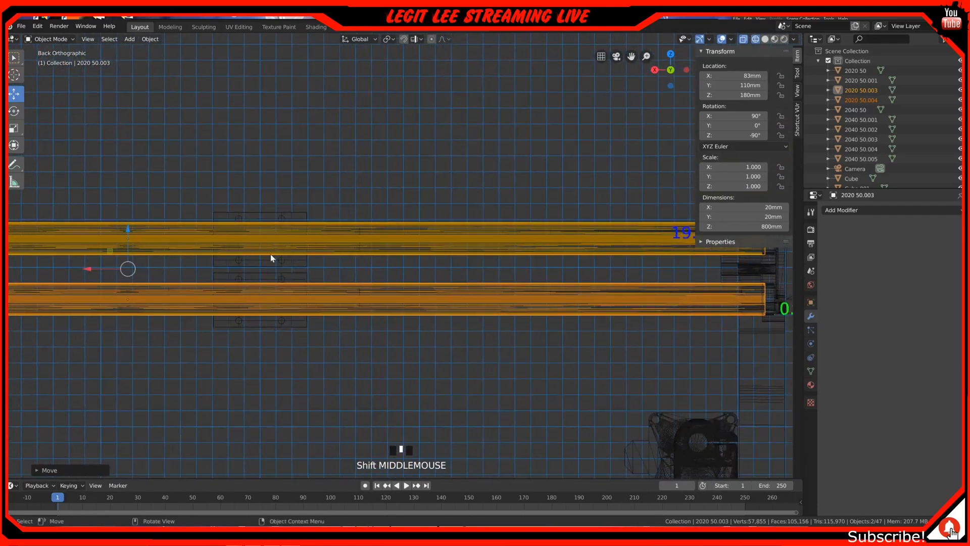
pyautogui.keyDown('shift'); pyautogui.moveTo(145, 253); pyautogui.dragTo(423, 195, button='middle'); pyautogui.keyUp('shift')
pyautogui.scroll(5, 410, 205)
pyautogui.scroll(-1, 404, 160)
pyautogui.keyDown('shift'); pyautogui.moveTo(405, 160); pyautogui.dragTo(413, 312, button='middle'); pyautogui.keyUp('shift')
pyautogui.scroll(4, 424, 310)
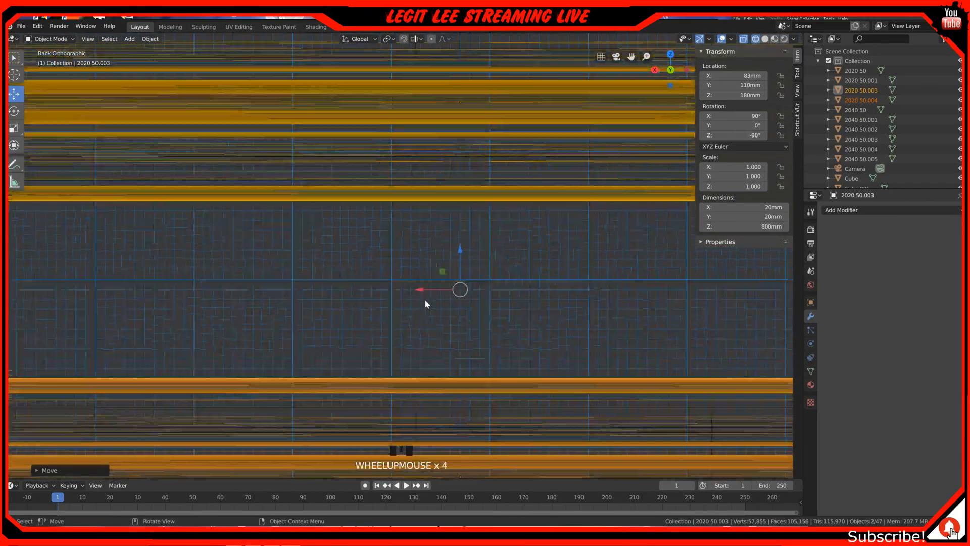
pyautogui.scroll(1, 425, 302)
pyautogui.keyDown('ctrl'); pyautogui.moveTo(429, 296); pyautogui.dragTo(497, 298); pyautogui.keyUp('ctrl')
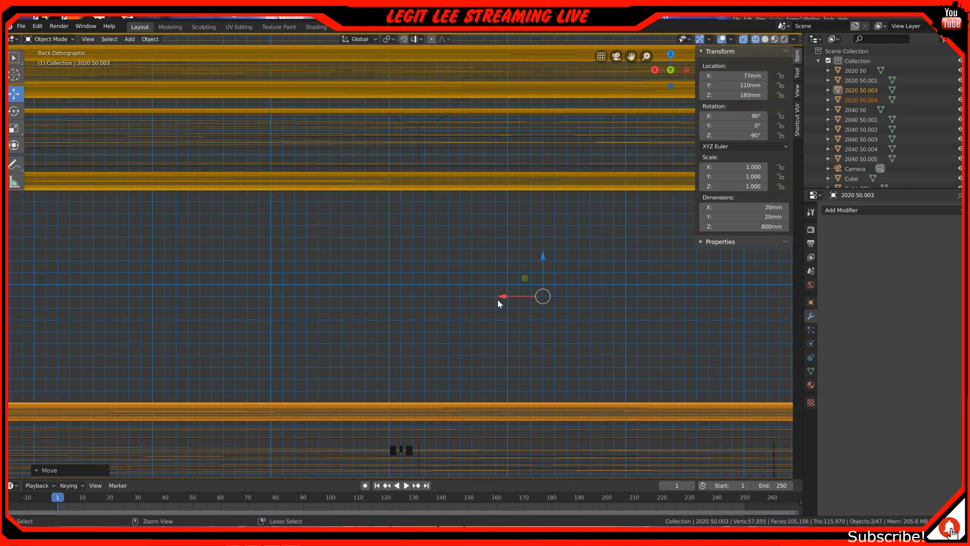
# Check the repositioned extrusion ends against the side plate and motor mount in the wireframe back view.
pyautogui.scroll(-3, 563, 298)
pyautogui.scroll(-6, 567, 301)
pyautogui.keyDown('shift'); pyautogui.moveTo(584, 301); pyautogui.dragTo(175, 275, button='middle'); pyautogui.keyUp('shift')
pyautogui.keyDown('shift'); pyautogui.moveTo(612, 278); pyautogui.dragTo(184, 266, button='middle'); pyautogui.keyUp('shift')
pyautogui.scroll(5, 432, 197)
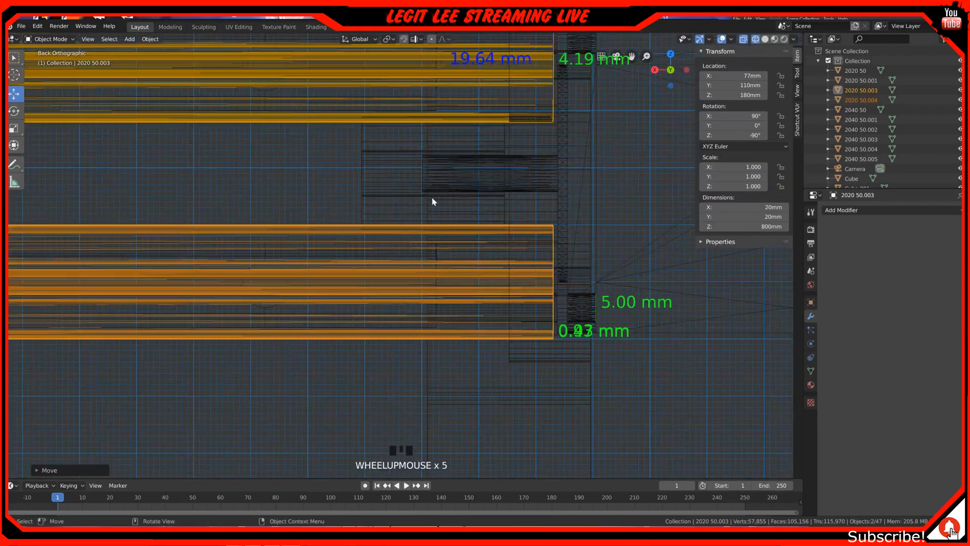
pyautogui.keyDown('shift'); pyautogui.moveTo(542, 179); pyautogui.dragTo(421, 250, button='middle'); pyautogui.keyUp('shift')
pyautogui.scroll(3, 425, 241)
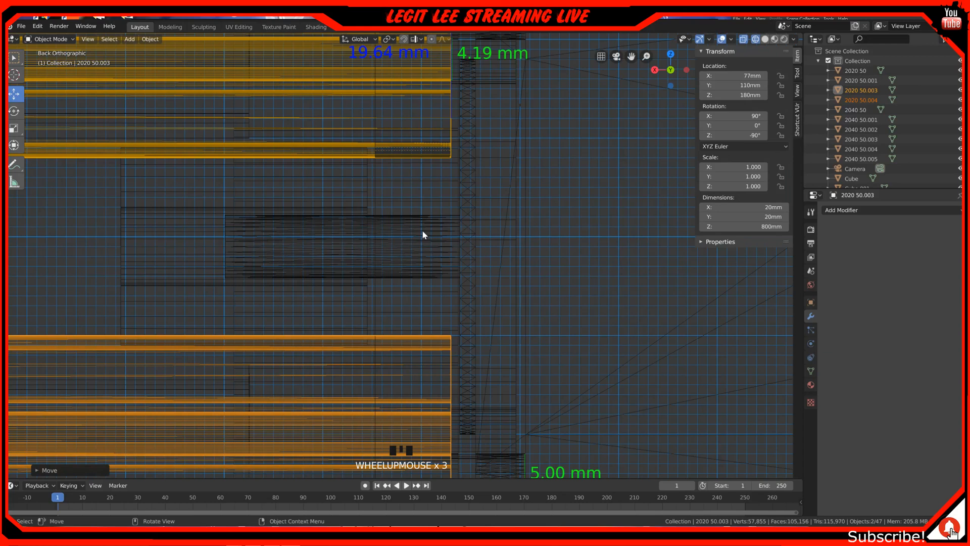
pyautogui.keyDown('shift'); pyautogui.moveTo(423, 232); pyautogui.dragTo(467, 301, button='middle'); pyautogui.keyUp('shift')
pyautogui.scroll(-4, 465, 303)
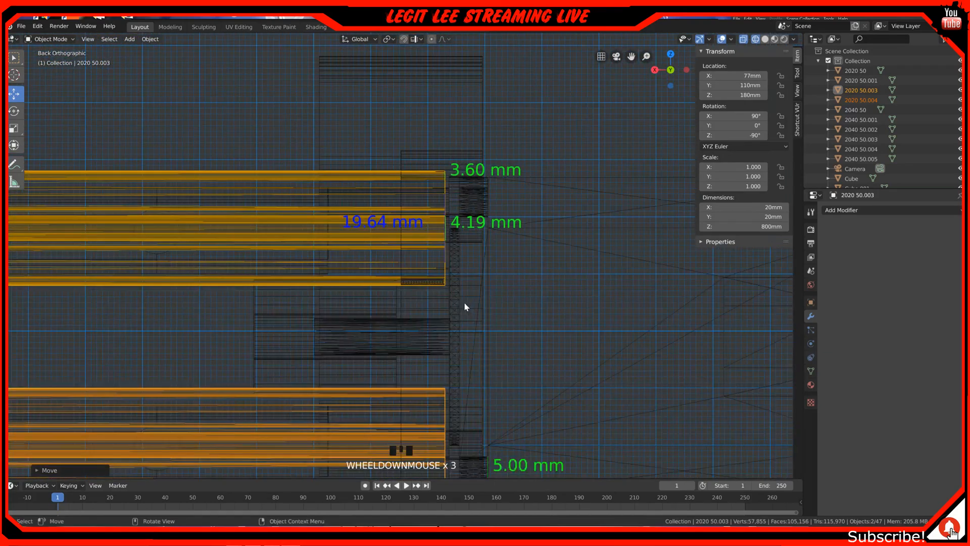
pyautogui.scroll(1, 440, 308)
pyautogui.scroll(-1, 455, 308)
# Switch the viewport to Look Dev shading and examine the gantry, its rails and the side plate from several angles.
pyautogui.press('z')
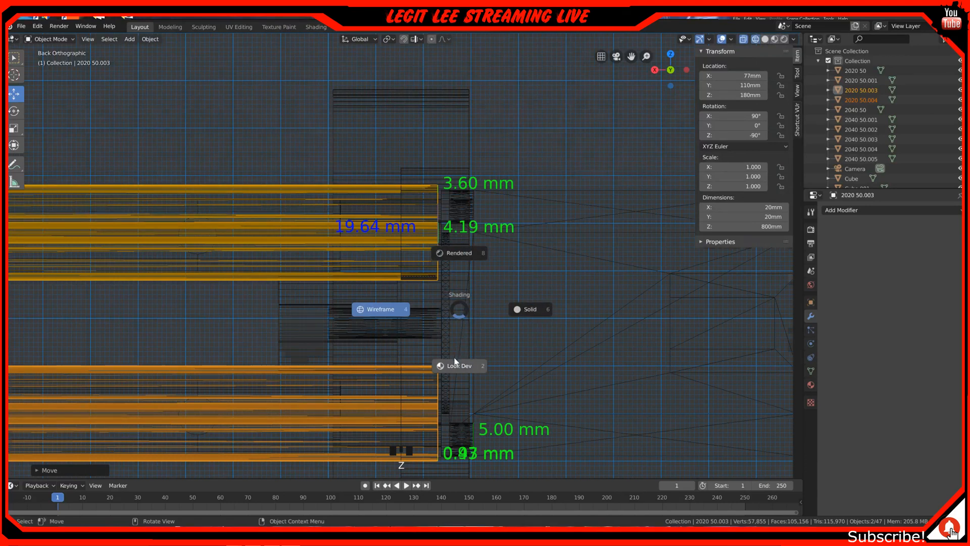
pyautogui.click(461, 341)
pyautogui.moveTo(479, 340)
pyautogui.mouseDown(button='middle')
pyautogui.moveTo(394, 342)
pyautogui.moveTo(524, 335)
pyautogui.moveTo(471, 350)
pyautogui.moveTo(340, 314)
pyautogui.moveTo(414, 259)
pyautogui.mouseUp(button='middle')
pyautogui.scroll(-6, 414, 258)
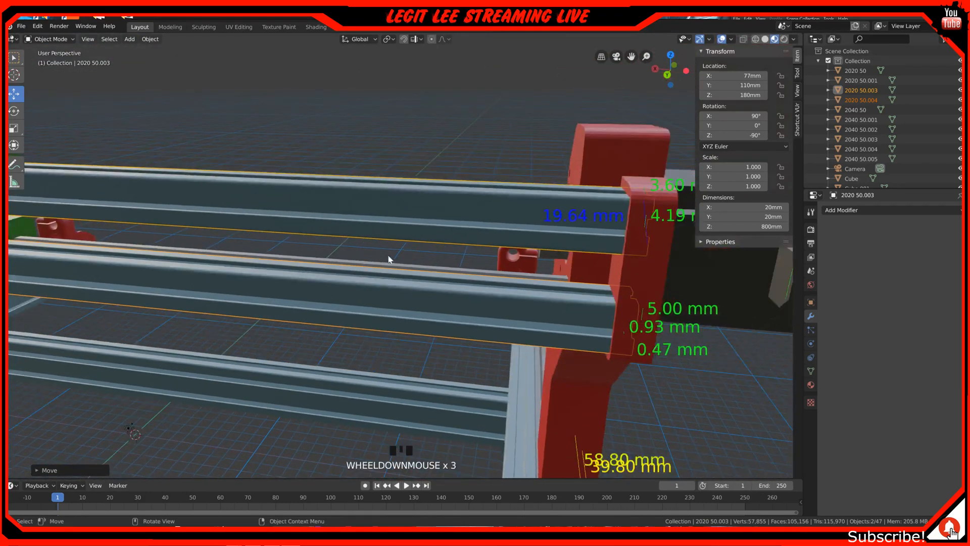
pyautogui.keyDown('shift'); pyautogui.moveTo(340, 262); pyautogui.dragTo(292, 237, button='middle'); pyautogui.keyUp('shift')
pyautogui.scroll(-3, 368, 246)
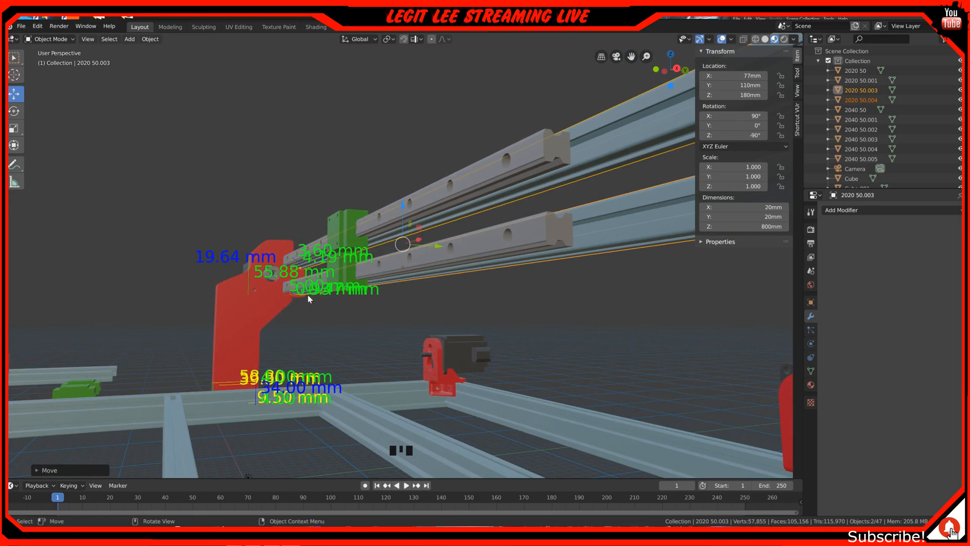
pyautogui.moveTo(271, 387); pyautogui.dragTo(305, 367, button='middle')
pyautogui.scroll(-1, 302, 381)
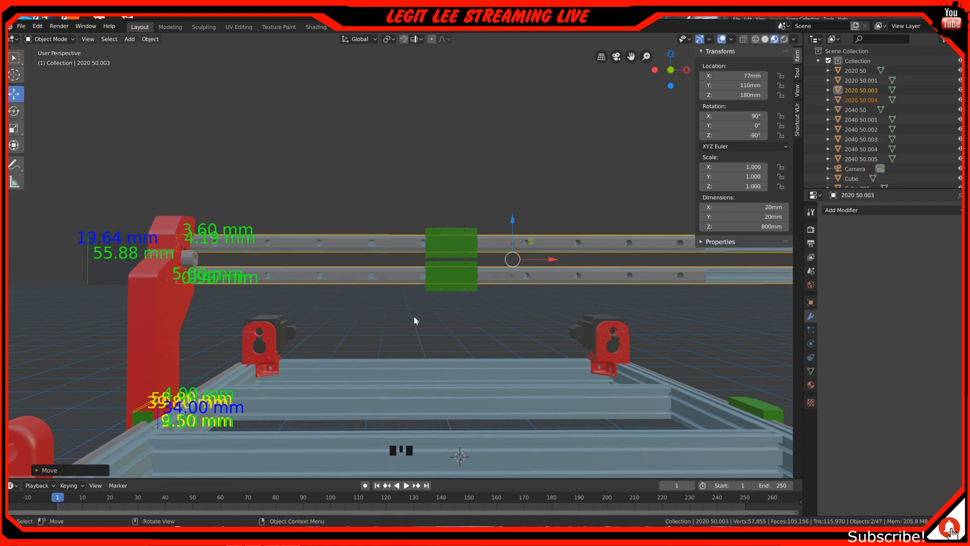
pyautogui.scroll(-2, 413, 323)
pyautogui.scroll(-1, 584, 323)
pyautogui.scroll(1, 581, 324)
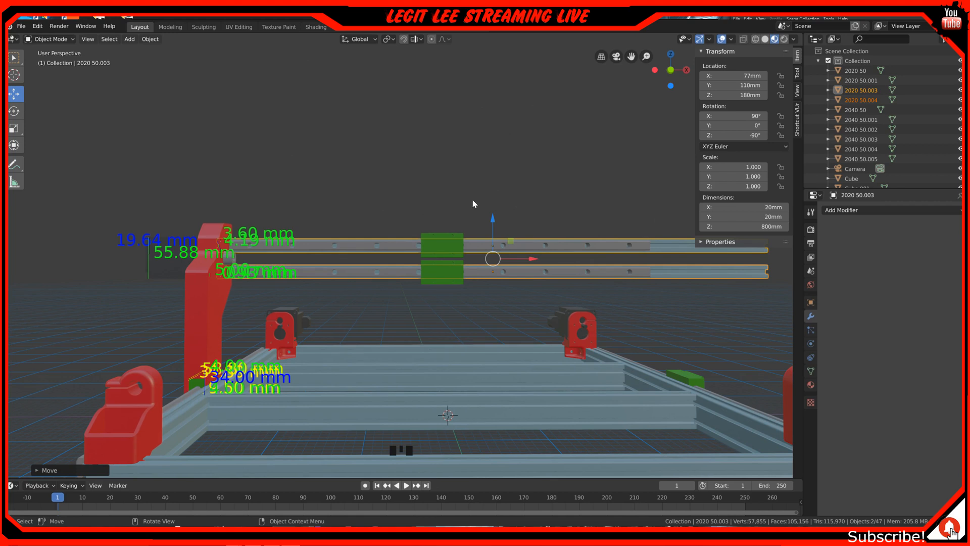
pyautogui.moveTo(271, 237); pyautogui.dragTo(326, 232, button='middle')
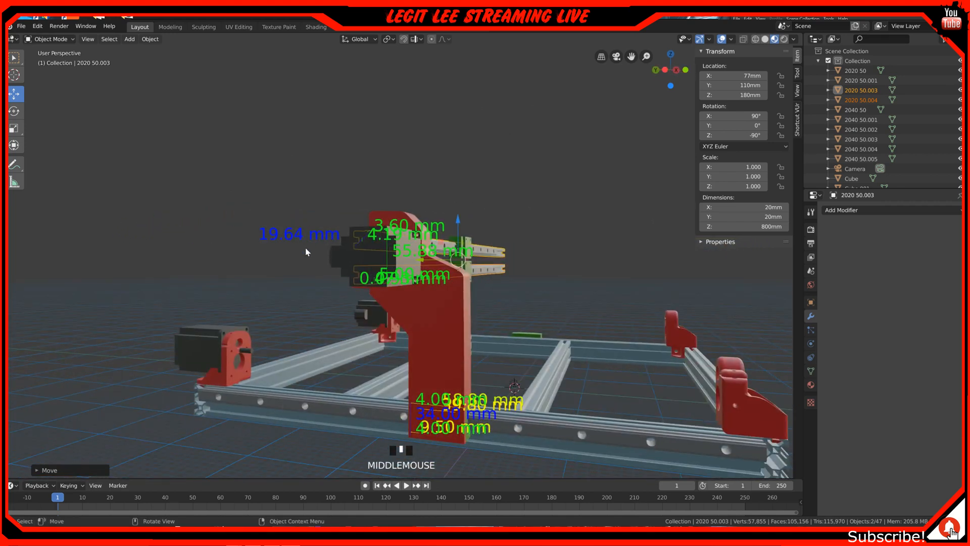
# Duplicate the red gantry side plate and move the copy 630 mm along X to the opposite side of the frame.
pyautogui.scroll(-2, 306, 249)
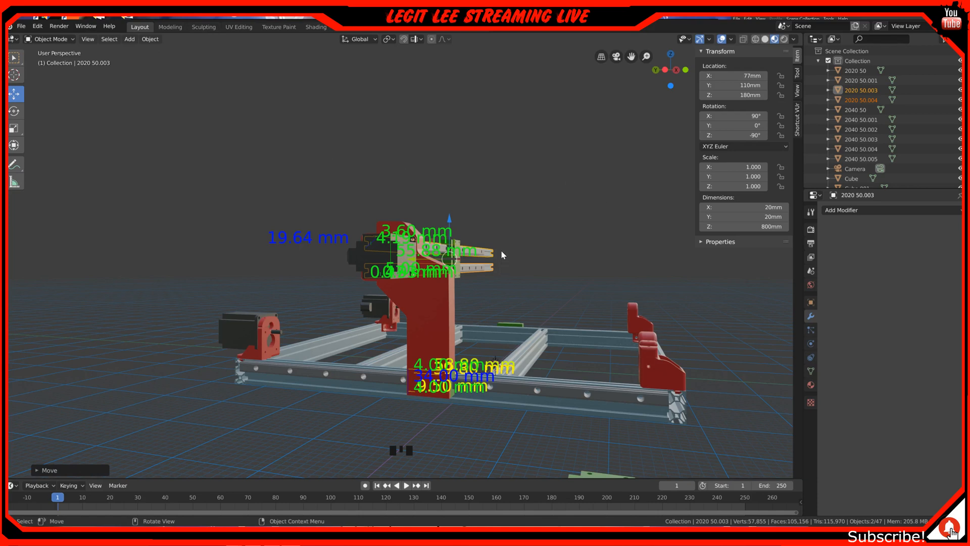
pyautogui.moveTo(328, 250); pyautogui.dragTo(378, 257, button='middle')
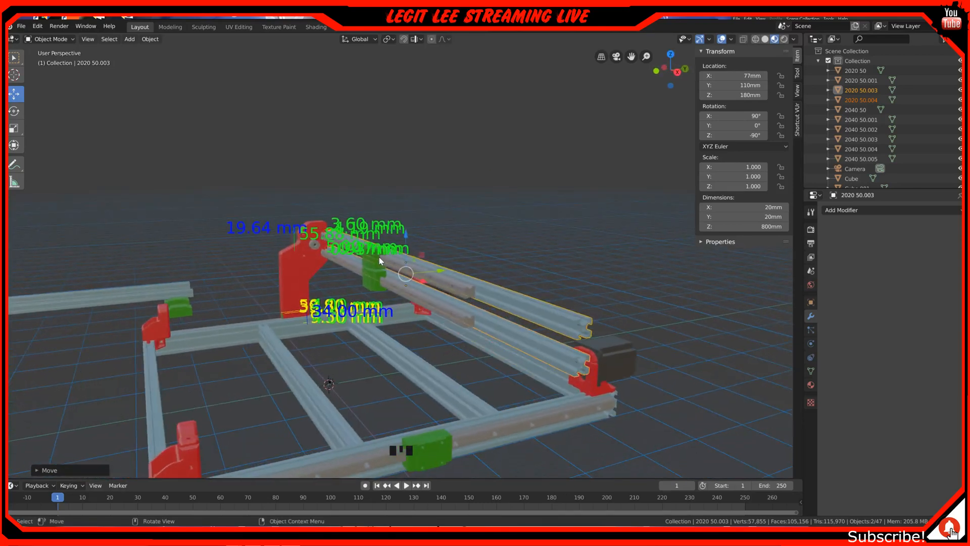
pyautogui.scroll(4, 349, 246)
pyautogui.moveTo(338, 252); pyautogui.dragTo(352, 248, button='middle')
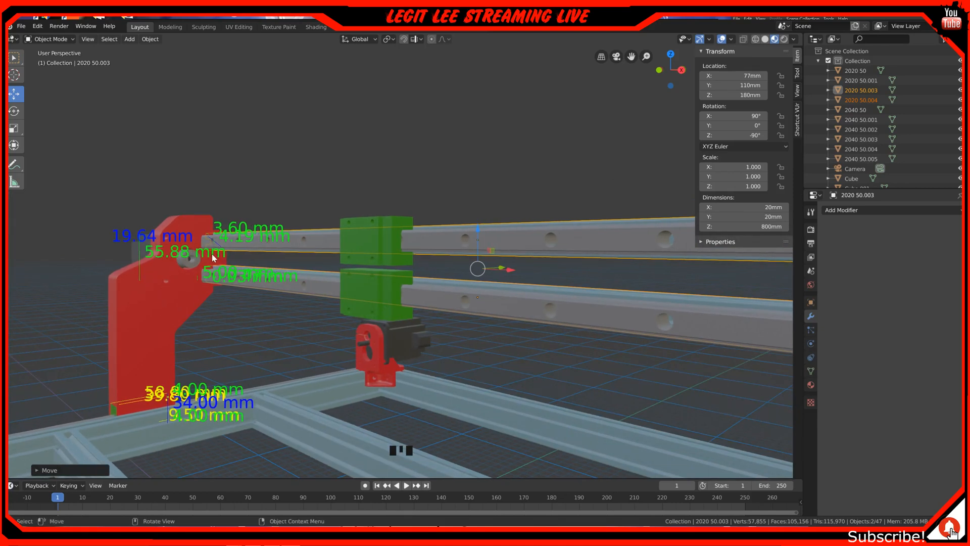
pyautogui.moveTo(200, 235); pyautogui.dragTo(368, 182, button='middle')
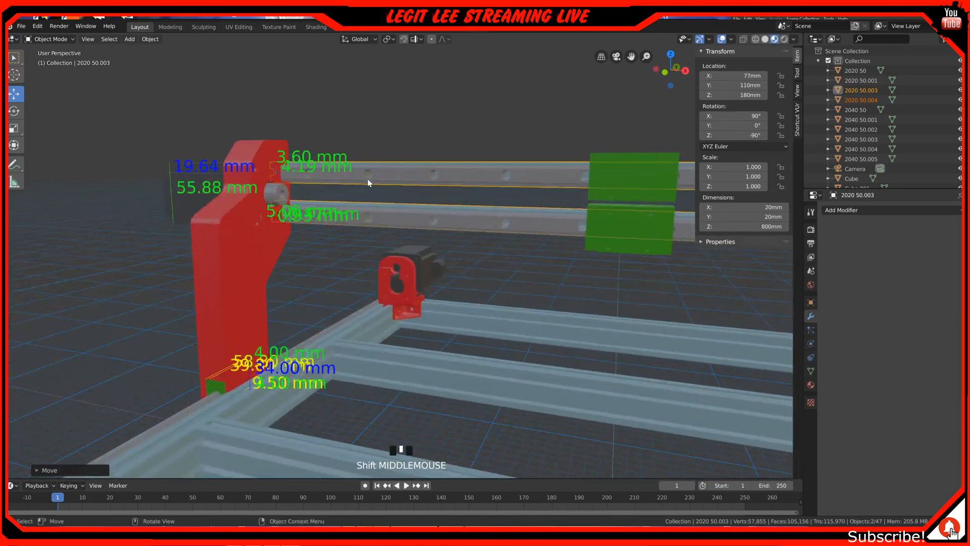
pyautogui.click(235, 269)
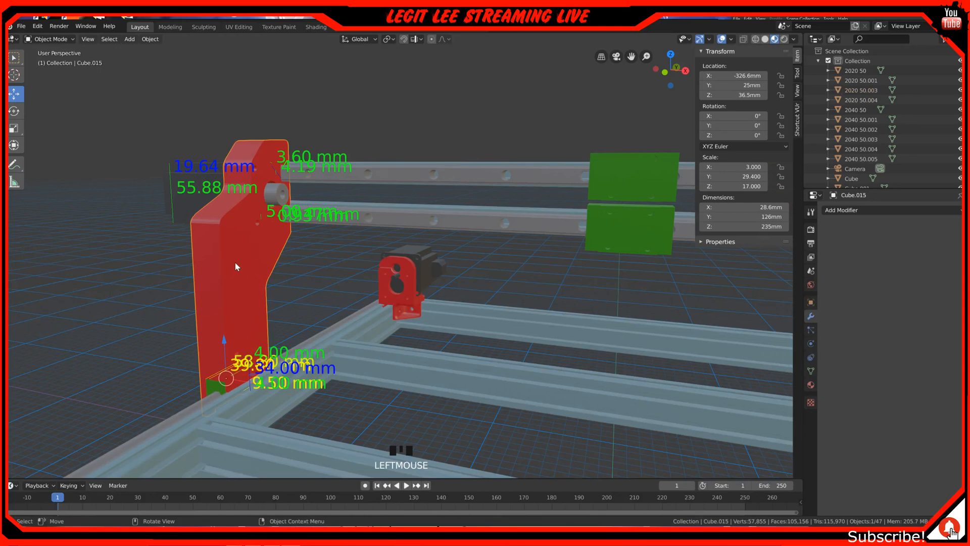
pyautogui.scroll(-2, 235, 262)
pyautogui.press('KP_1')
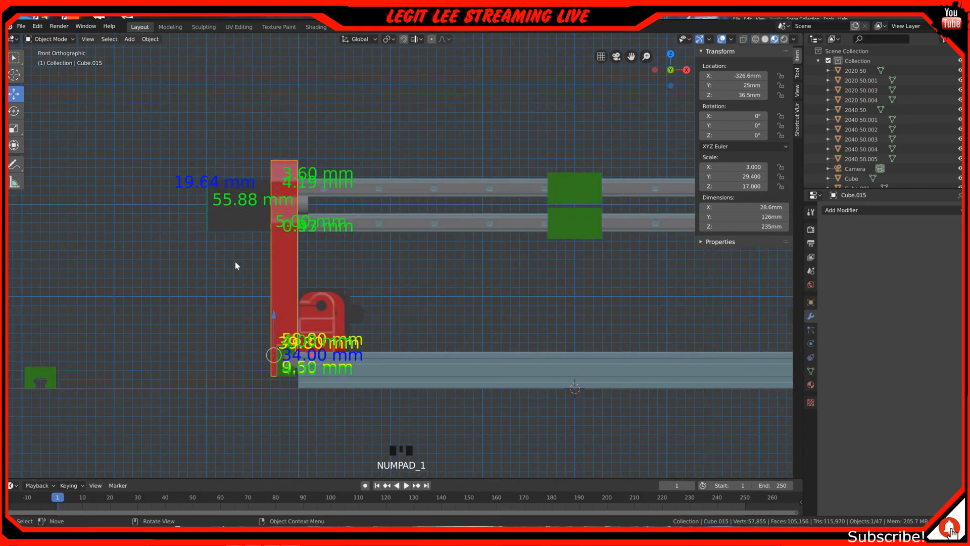
pyautogui.scroll(-2, 235, 260)
pyautogui.keyDown('shift'); pyautogui.moveTo(407, 238); pyautogui.dragTo(271, 244, button='middle'); pyautogui.keyUp('shift')
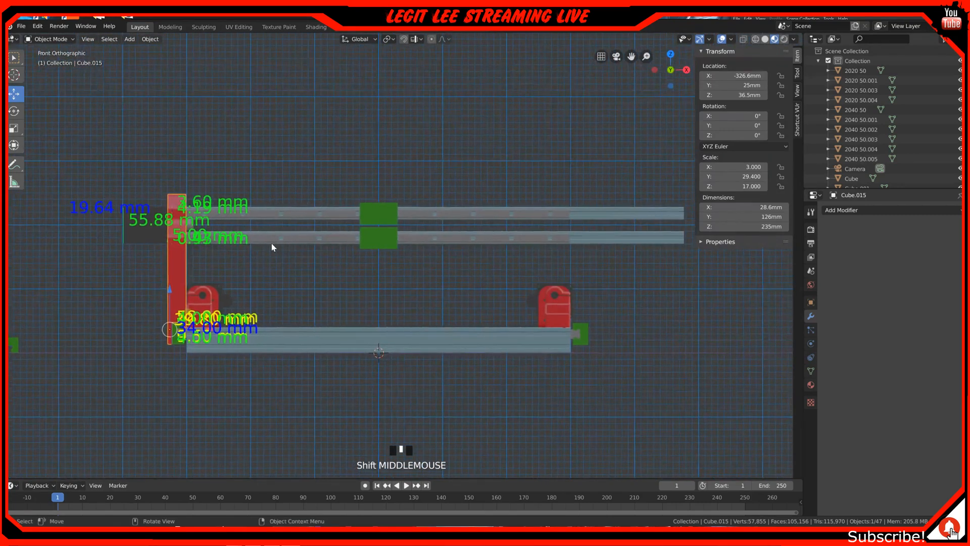
pyautogui.hotkey('shift', 'd')
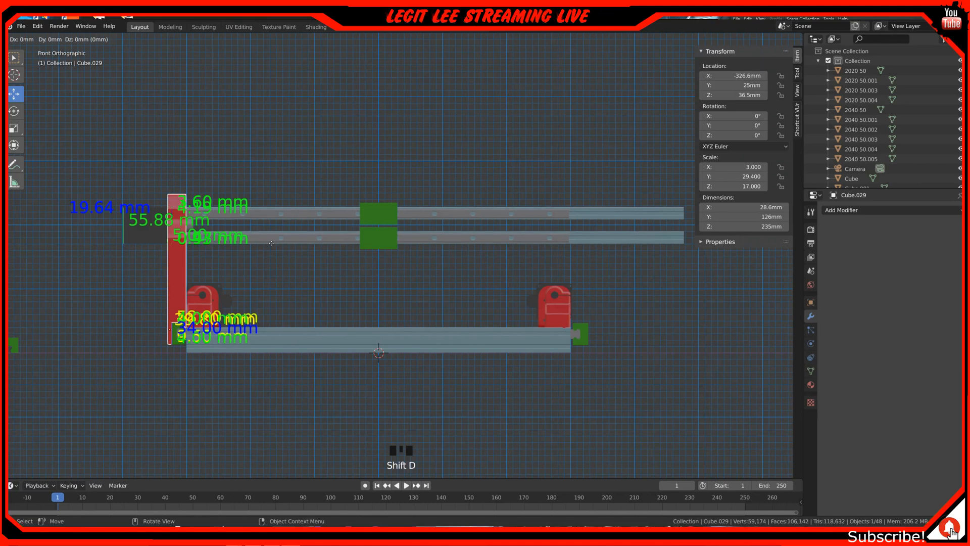
pyautogui.press('x')
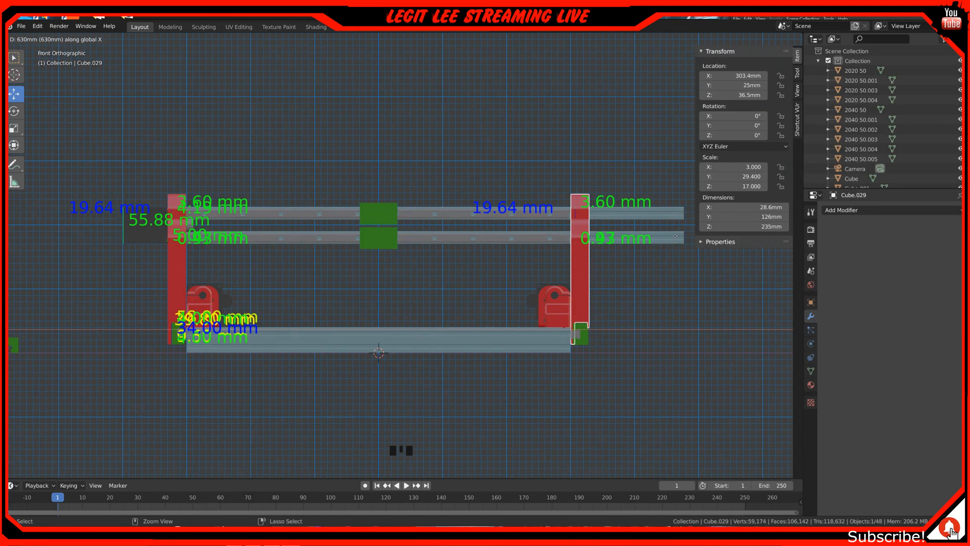
pyautogui.click(675, 235)
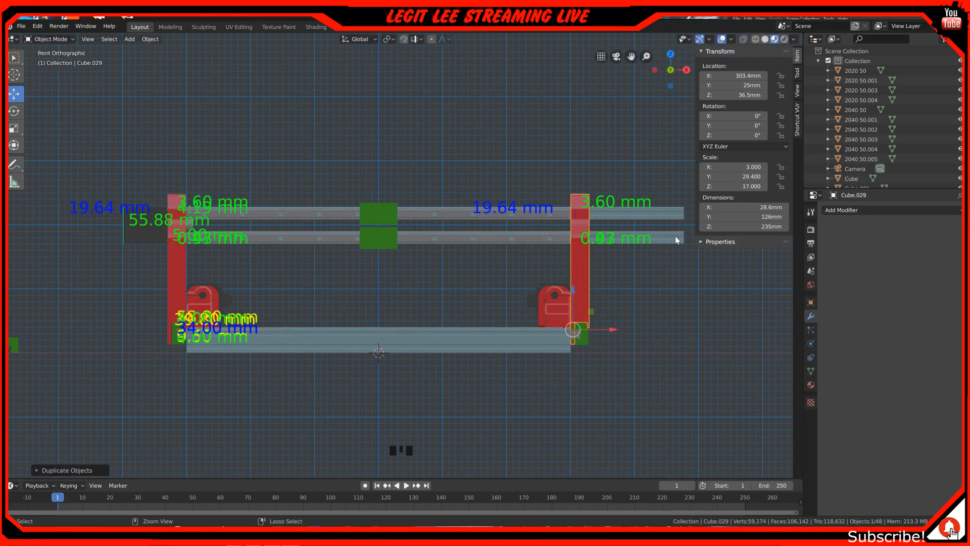
# Try a Mirror modifier on the X axis for the duplicated side plate, and remove the modifier.
pyautogui.scroll(4, 624, 247)
pyautogui.keyDown('shift'); pyautogui.moveTo(623, 247); pyautogui.dragTo(289, 272, button='middle'); pyautogui.keyUp('shift')
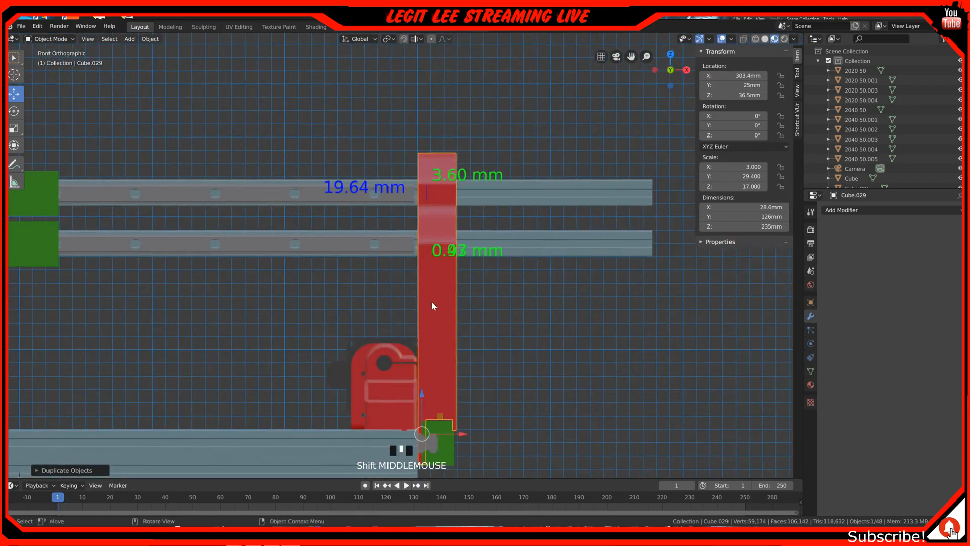
pyautogui.click(863, 210)
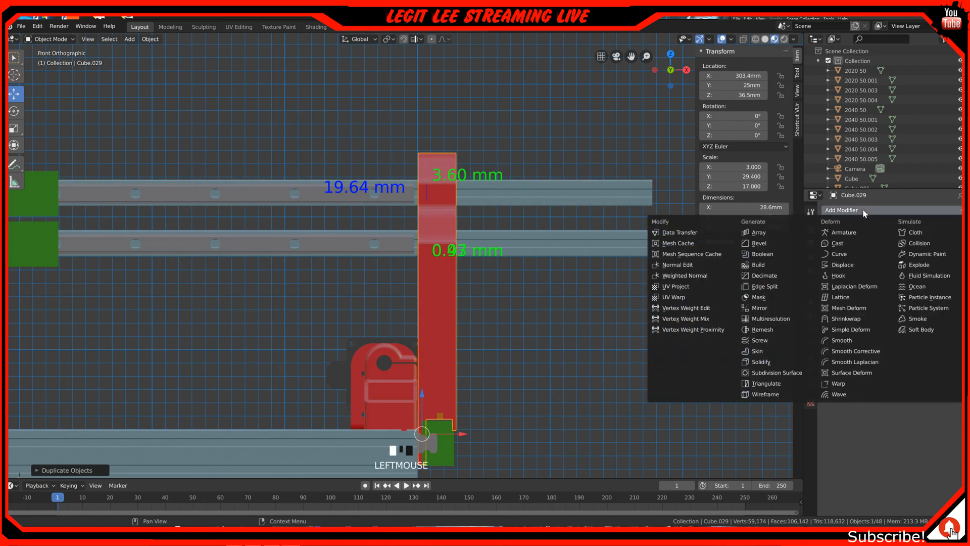
pyautogui.click(768, 310)
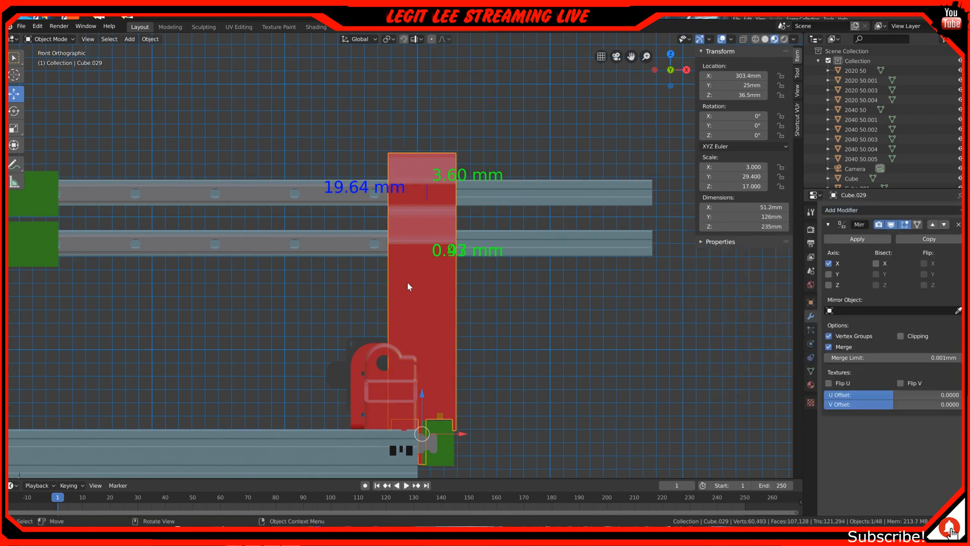
pyautogui.click(450, 287)
pyautogui.scroll(-2, 447, 291)
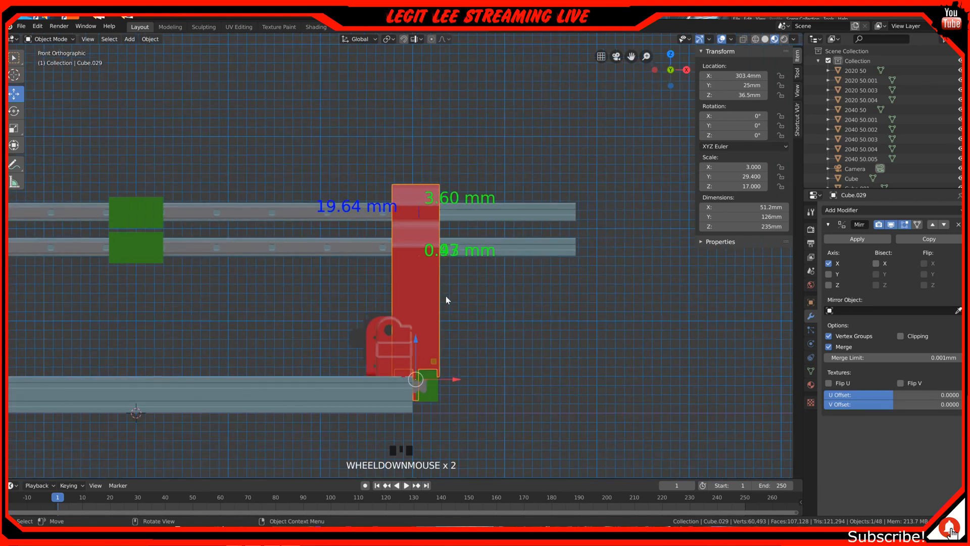
pyautogui.moveTo(452, 377); pyautogui.dragTo(457, 376)
pyautogui.hotkey('ctrl', 'z')
pyautogui.hotkey('ctrl', 'z')
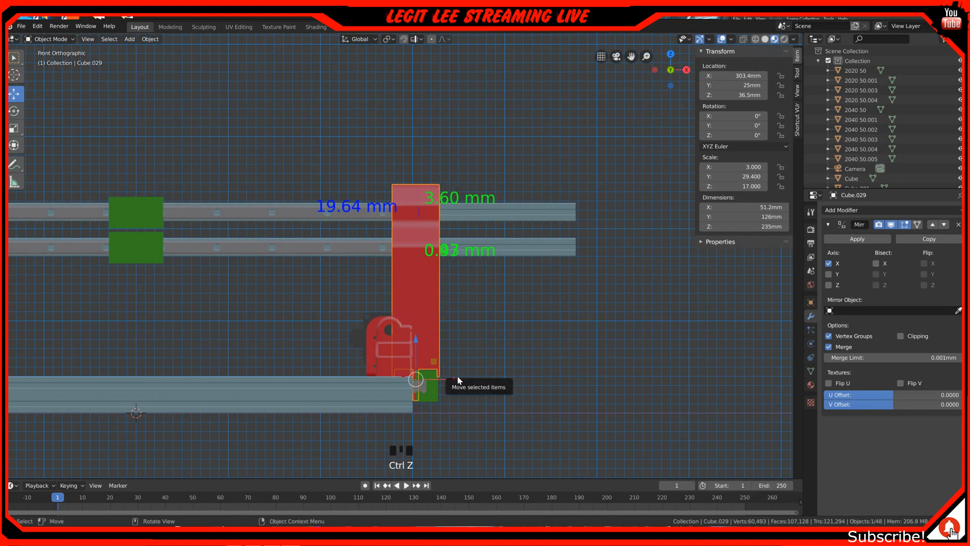
pyautogui.click(958, 226)
pyautogui.scroll(-3, 302, 271)
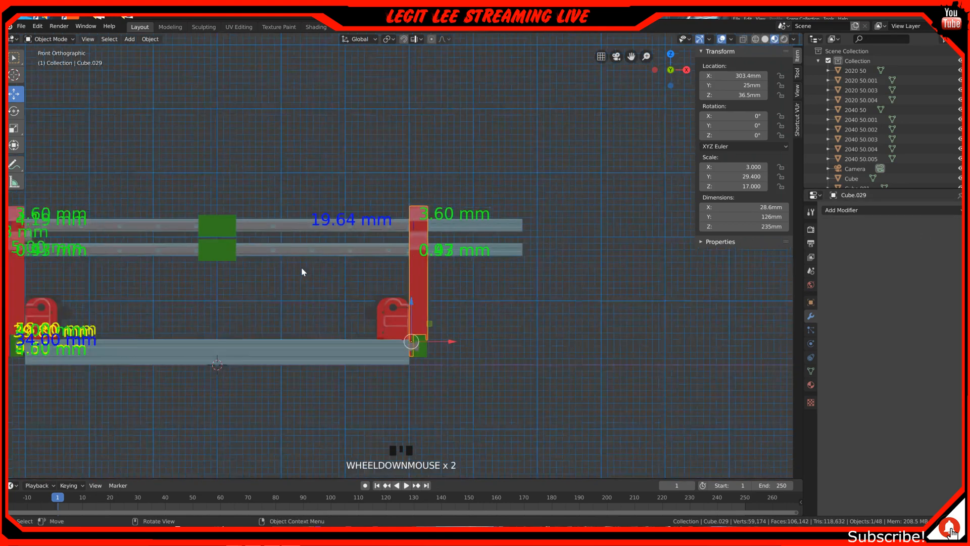
# Undo the duplication of the side plate.
pyautogui.hotkey('ctrl', 'z')
pyautogui.hotkey('ctrl', 'z')
pyautogui.hotkey('ctrl', 'z')
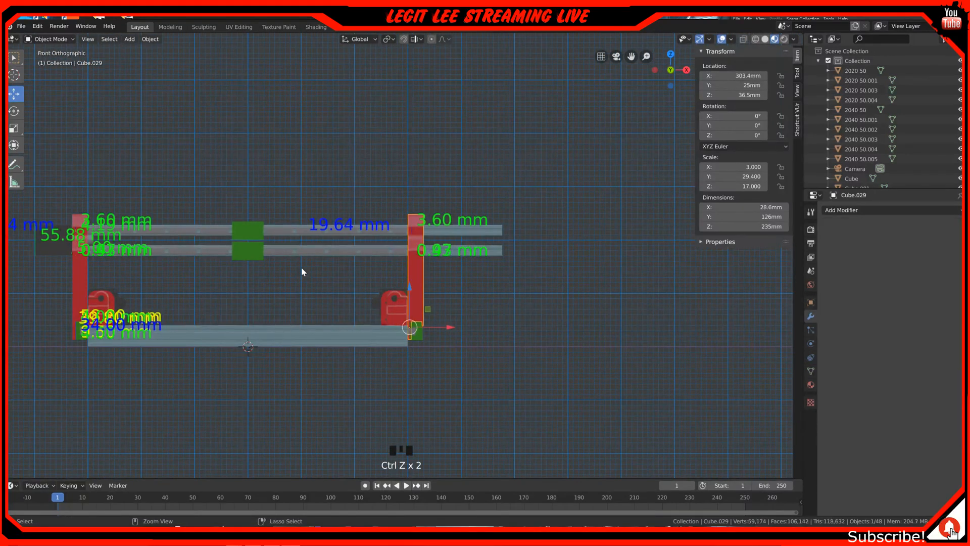
pyautogui.keyDown('shift'); pyautogui.moveTo(173, 259); pyautogui.dragTo(399, 293, button='middle'); pyautogui.keyUp('shift')
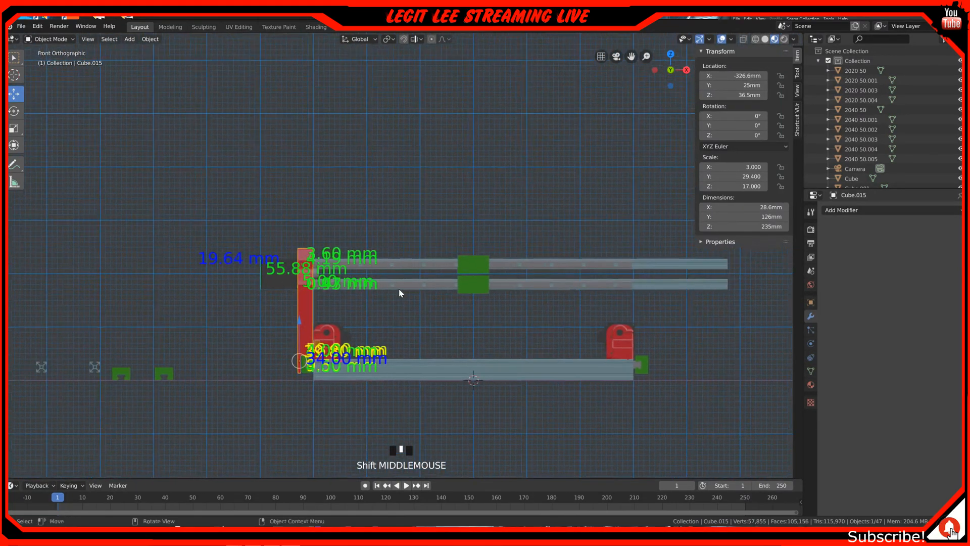
pyautogui.hotkey('ctrl', 'z')
# Try a Mirror modifier on the X axis for the original side plate, testing its options, and remove it.
pyautogui.click(308, 300)
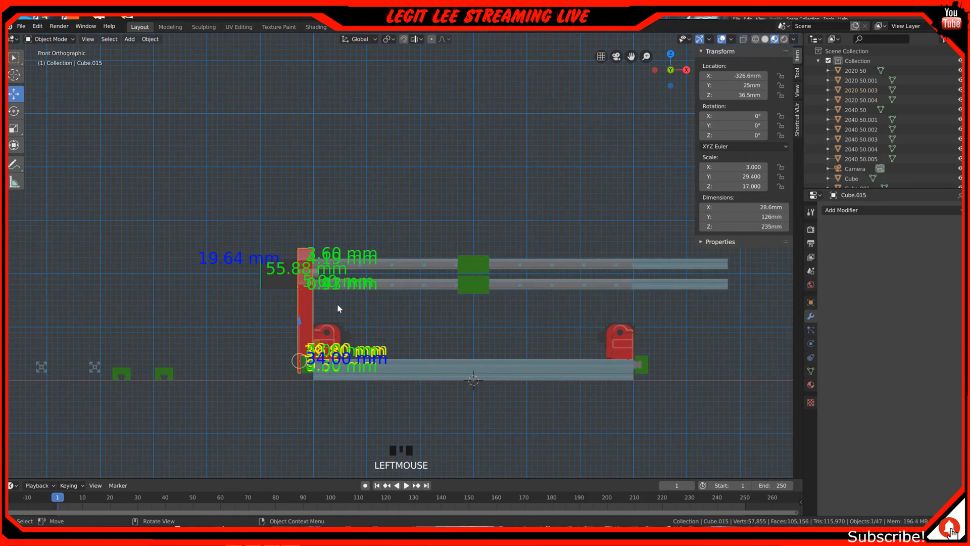
pyautogui.click(866, 210)
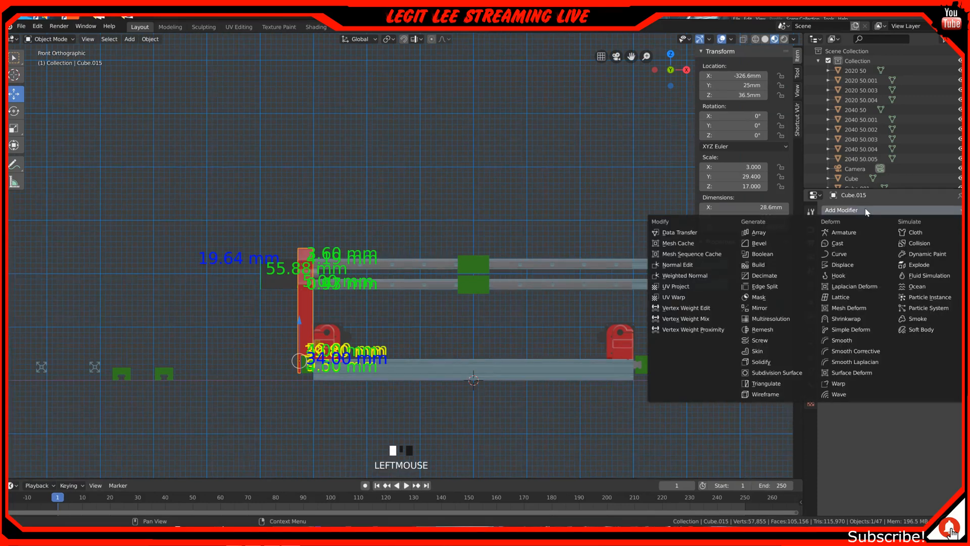
pyautogui.click(759, 307)
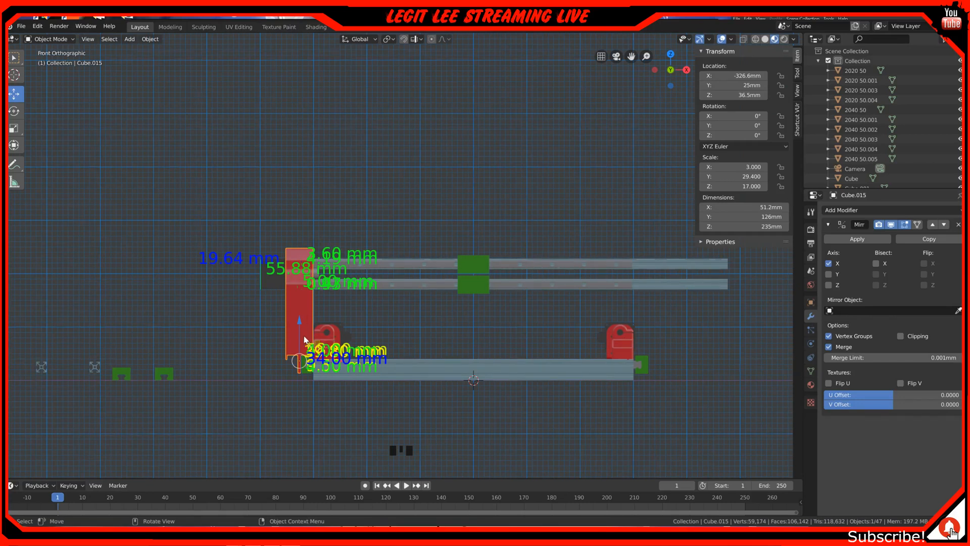
pyautogui.scroll(3, 306, 340)
pyautogui.keyDown('shift'); pyautogui.moveTo(296, 333); pyautogui.dragTo(475, 217, button='middle'); pyautogui.keyUp('shift')
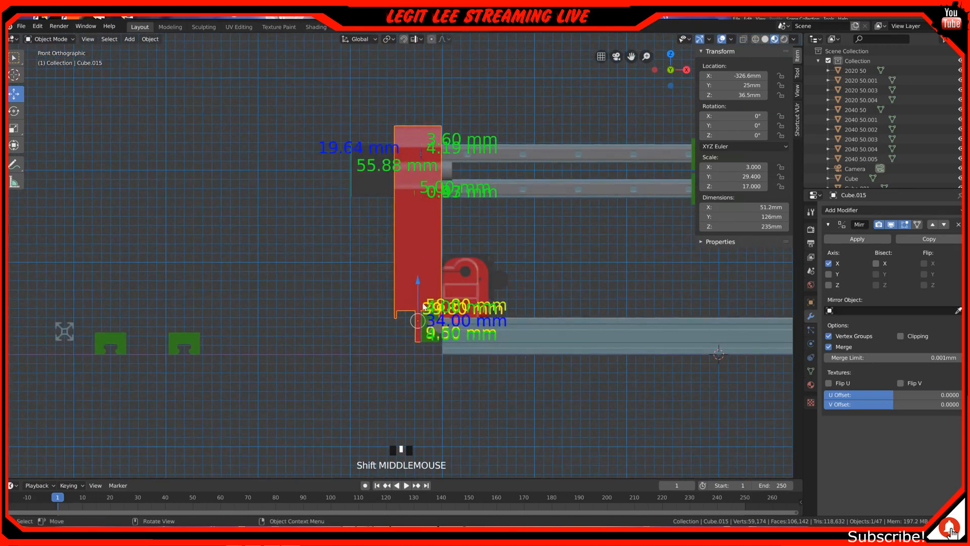
pyautogui.moveTo(457, 321)
pyautogui.keyDown('ctrl'); pyautogui.mouseDown()
pyautogui.moveTo(439, 321)
pyautogui.moveTo(456, 321)
pyautogui.mouseUp(); pyautogui.keyUp('ctrl')
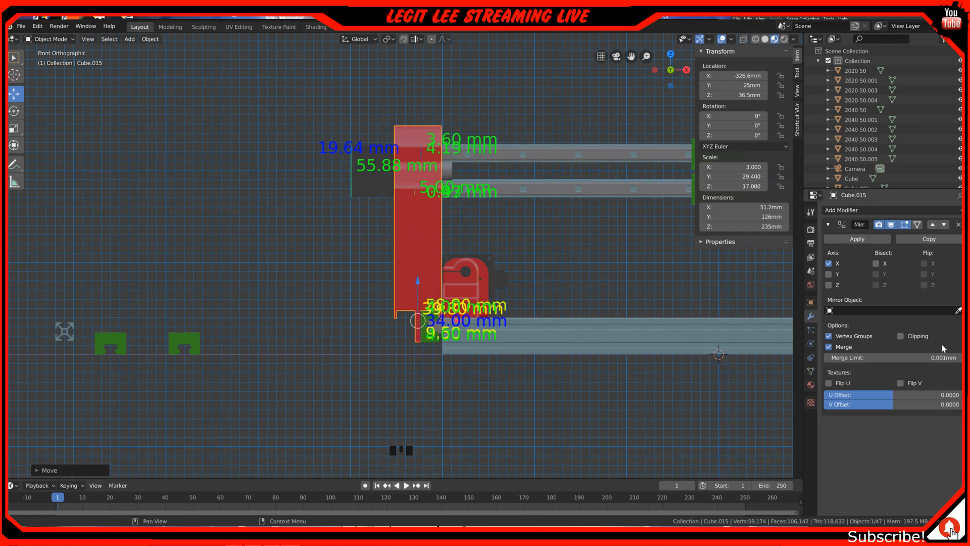
pyautogui.moveTo(943, 357)
pyautogui.mouseDown()
pyautogui.moveTo(955, 358)
pyautogui.moveTo(924, 357)
pyautogui.moveTo(940, 358)
pyautogui.mouseUp()
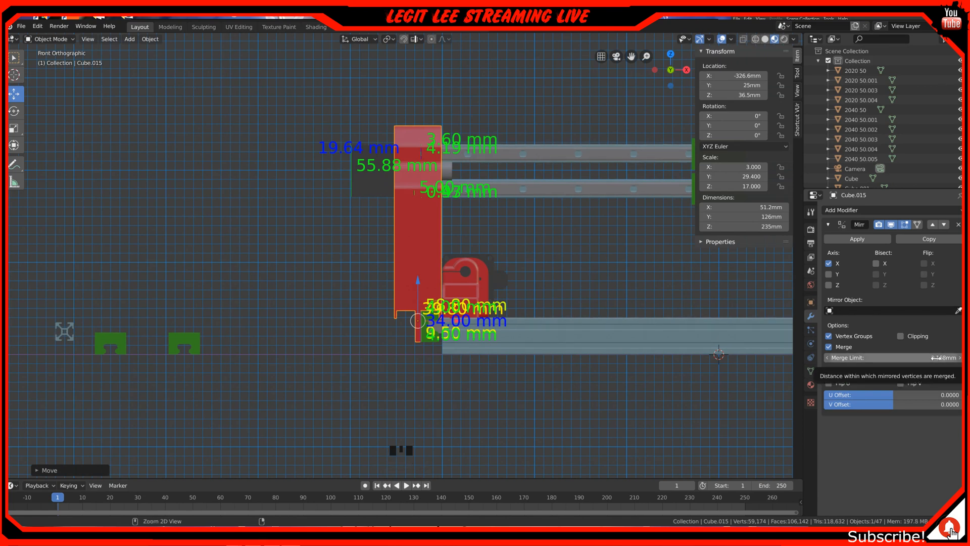
pyautogui.hotkey('ctrl', 'z')
pyautogui.scroll(-1, 829, 349)
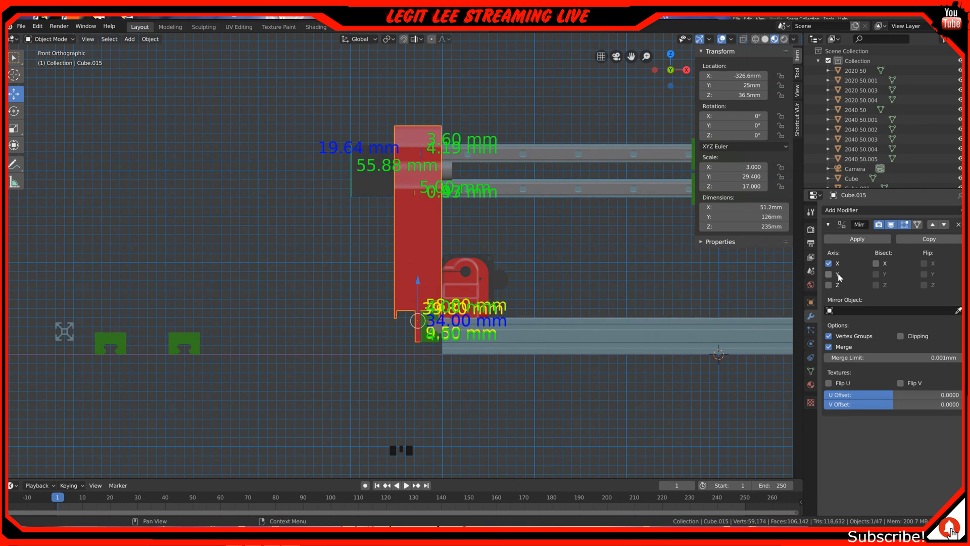
pyautogui.click(925, 264)
pyautogui.click(925, 264)
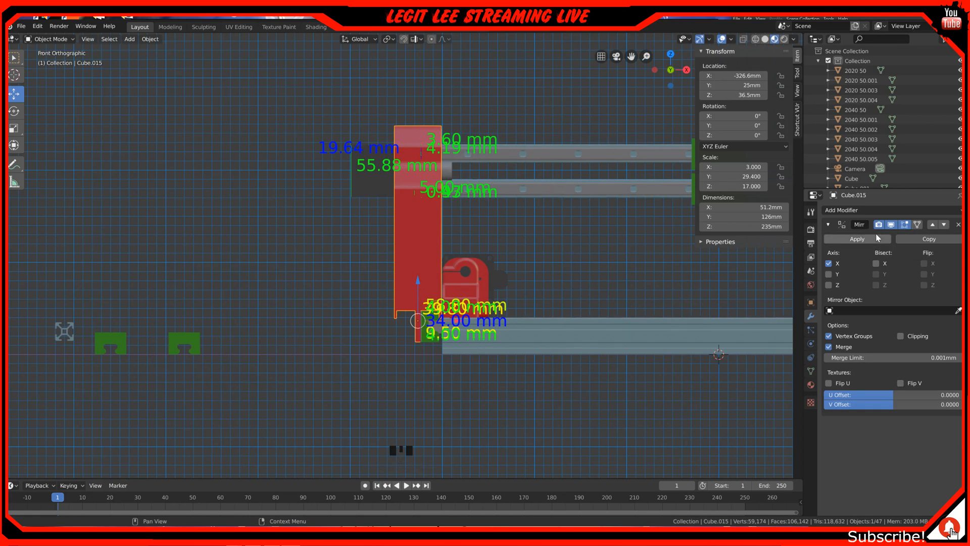
pyautogui.click(959, 228)
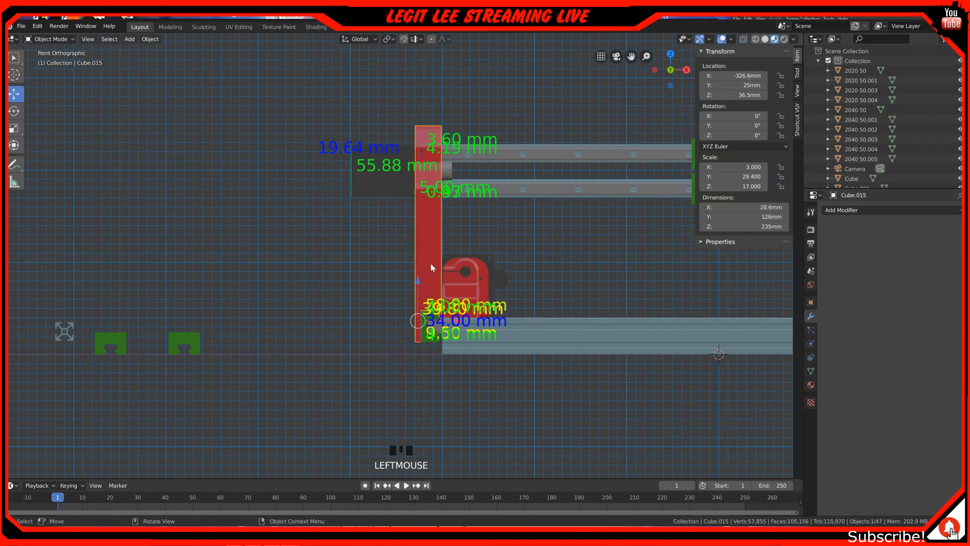
# Examine the original side plate against the motor and rails in perspective and in the front orthographic view.
pyautogui.scroll(2, 427, 240)
pyautogui.moveTo(427, 238); pyautogui.dragTo(456, 238, button='middle')
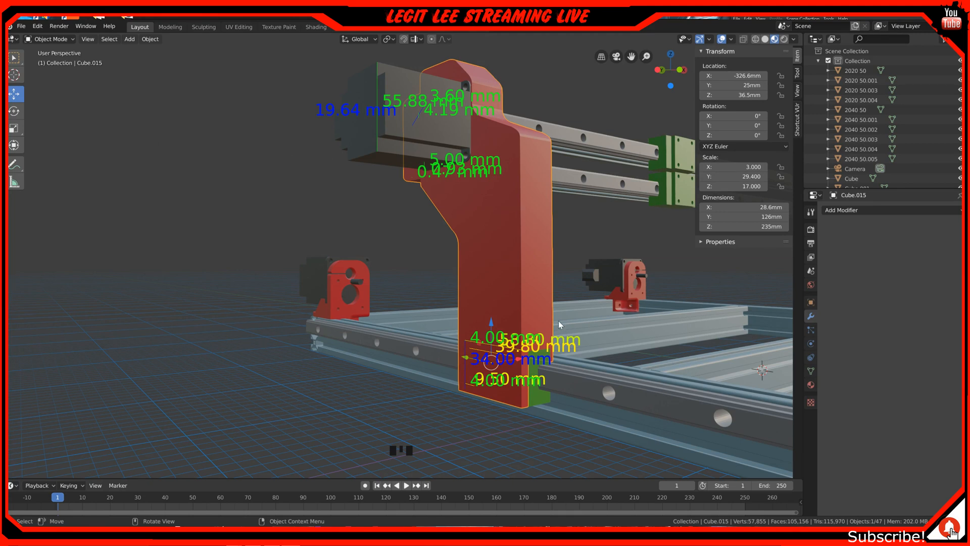
pyautogui.moveTo(587, 325); pyautogui.dragTo(558, 326, button='middle')
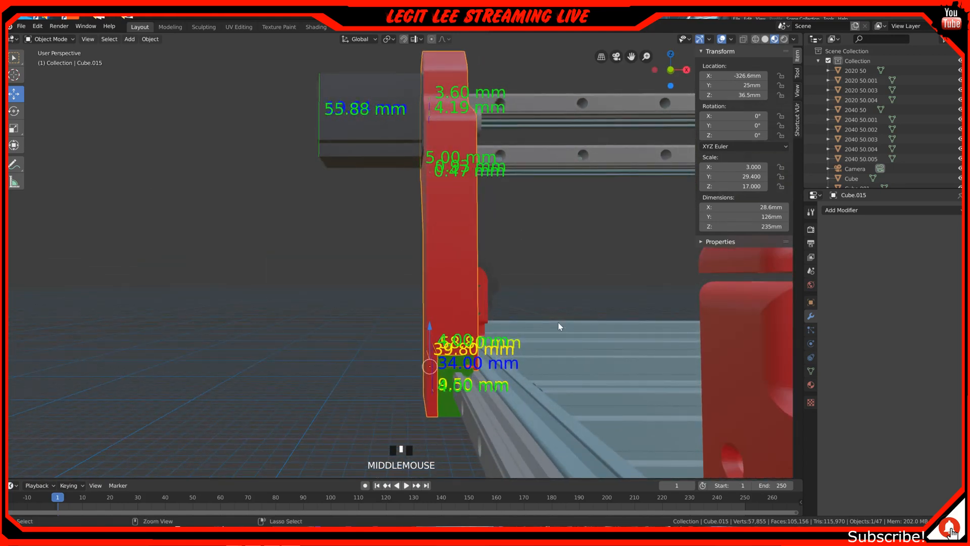
pyautogui.press('ctrl+KP_1')
pyautogui.press('KP_1')
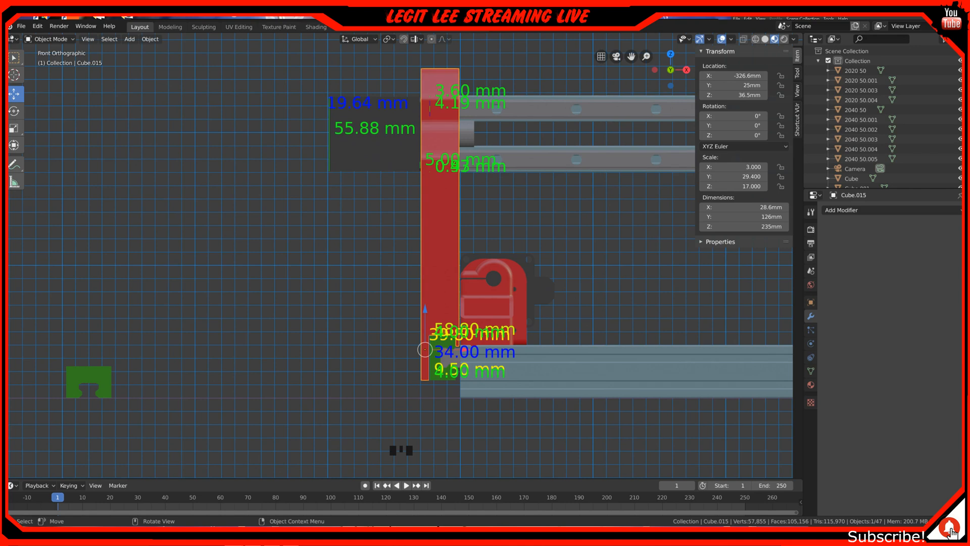
pyautogui.scroll(-2, 565, 259)
pyautogui.scroll(1, 566, 259)
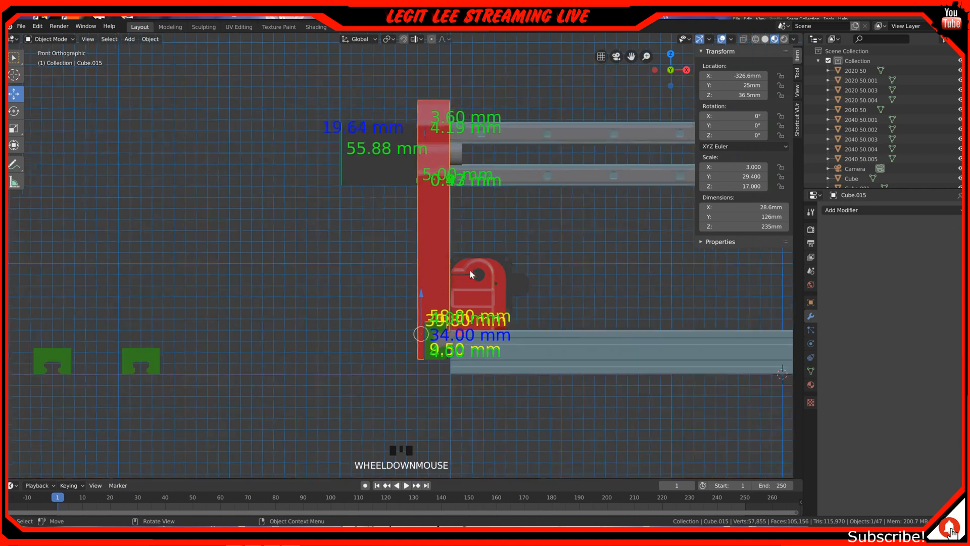
pyautogui.scroll(-1, 567, 259)
pyautogui.scroll(1, 566, 259)
# Place the 3D cursor on the green carriage block at the base extrusion's end opposite the side plate.
pyautogui.keyDown('shift'); pyautogui.moveTo(566, 259); pyautogui.dragTo(211, 192, button='middle'); pyautogui.keyUp('shift')
pyautogui.keyDown('shift'); pyautogui.scroll(-1, 357, 199); pyautogui.keyUp('shift')
pyautogui.keyDown('shift'); pyautogui.moveTo(356, 200); pyautogui.dragTo(269, 249, button='middle'); pyautogui.keyUp('shift')
pyautogui.keyDown('shift'); pyautogui.scroll(-1, 269, 248); pyautogui.keyUp('shift')
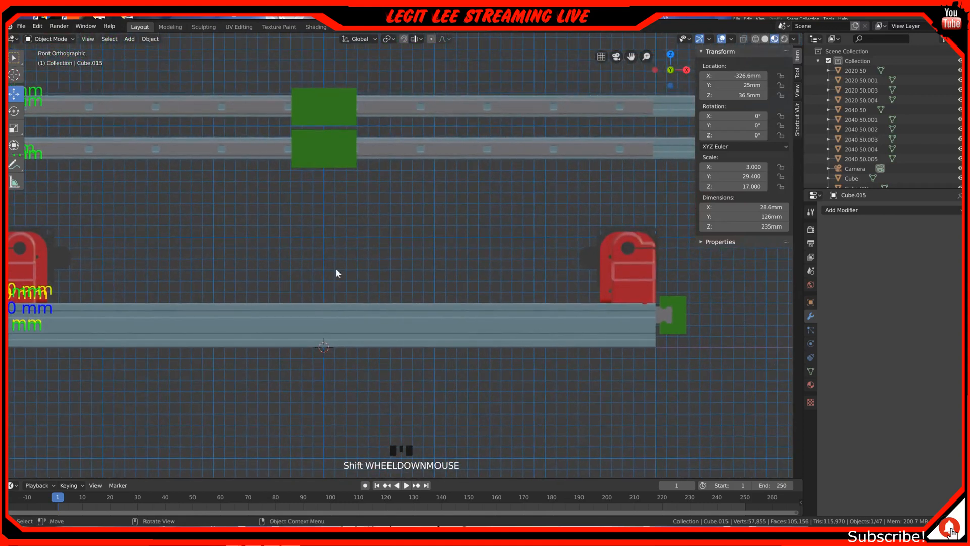
pyautogui.scroll(1, 597, 326)
pyautogui.scroll(-2, 487, 277)
pyautogui.scroll(1, 488, 278)
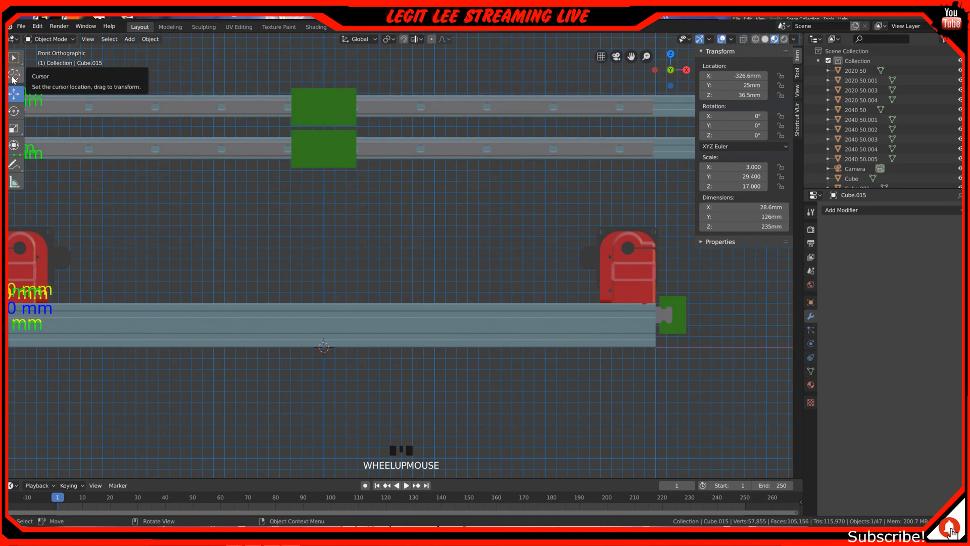
pyautogui.click(14, 76)
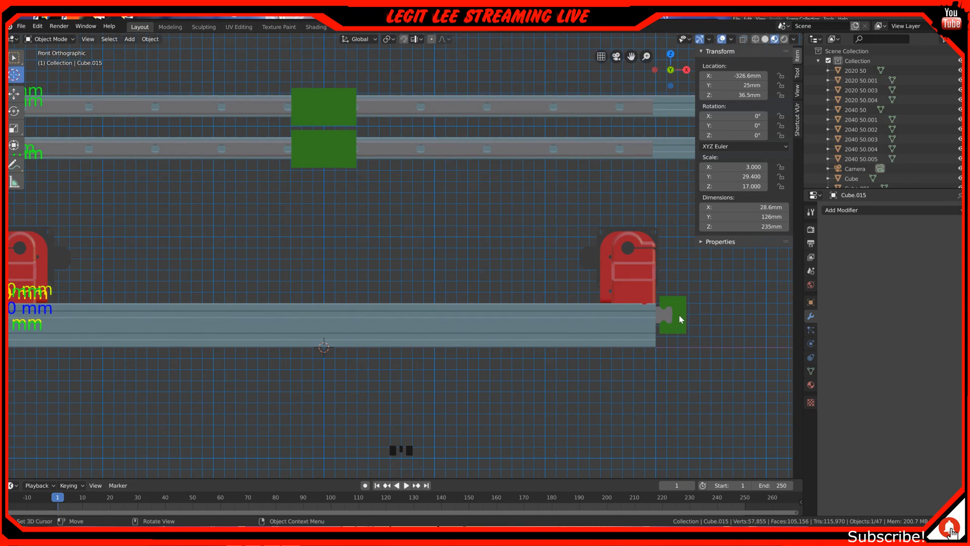
pyautogui.keyDown('shift'); pyautogui.moveTo(679, 316); pyautogui.dragTo(465, 283, button='middle'); pyautogui.keyUp('shift')
pyautogui.scroll(1, 465, 287)
pyautogui.scroll(3, 465, 287)
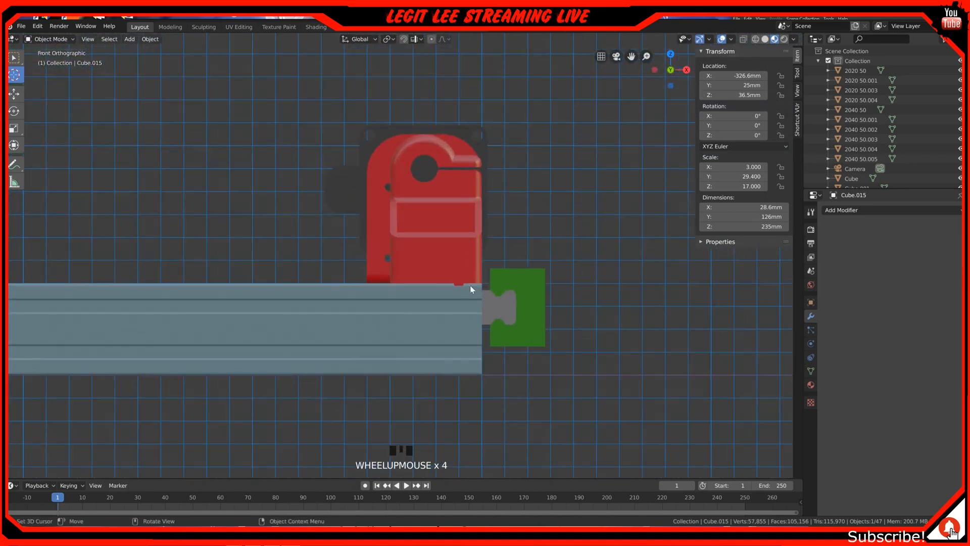
pyautogui.click(528, 308)
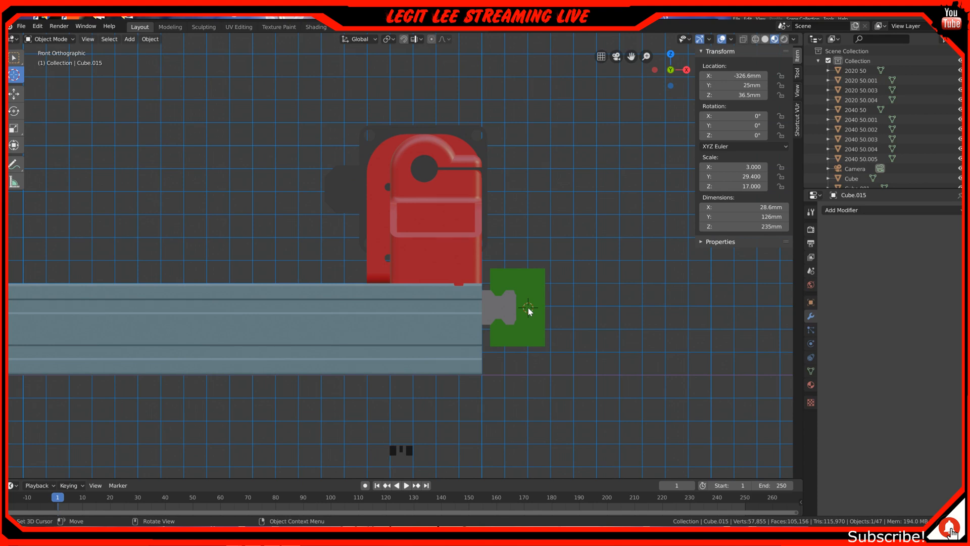
pyautogui.click(530, 310)
pyautogui.click(527, 306)
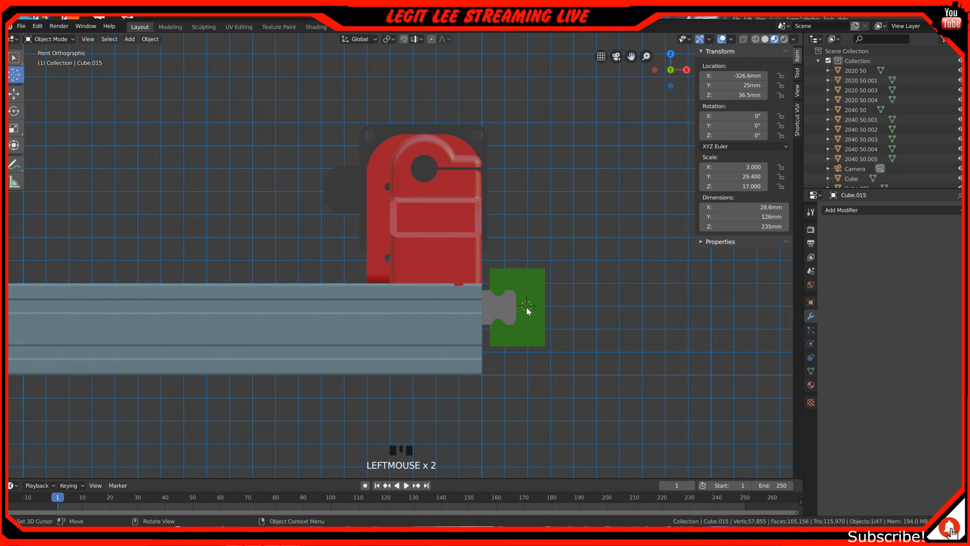
# Try a Mirror modifier on the X axis for the side plate with the relocated 3D cursor, and remove the modifier.
pyautogui.scroll(-4, 371, 280)
pyautogui.scroll(1, 268, 219)
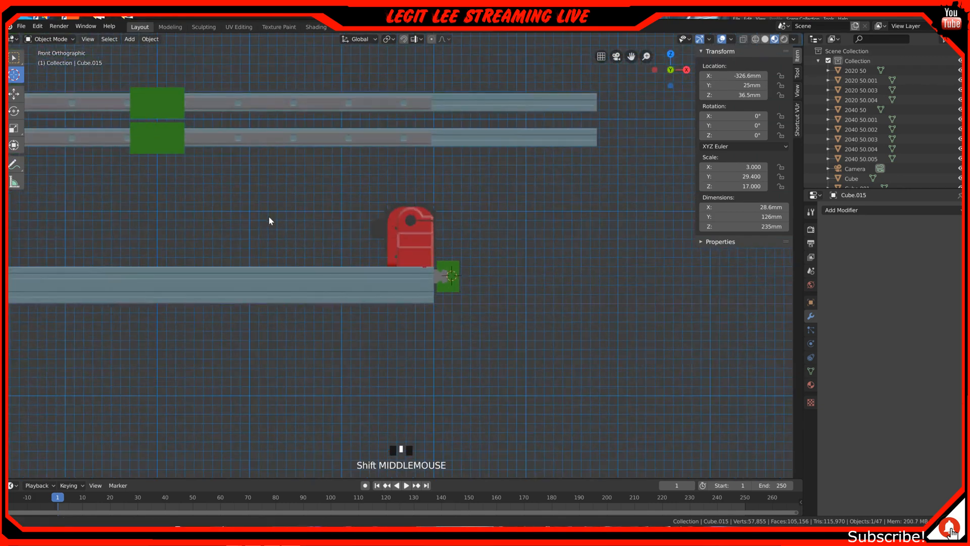
pyautogui.keyDown('shift'); pyautogui.moveTo(268, 220); pyautogui.dragTo(565, 295, button='middle'); pyautogui.keyUp('shift')
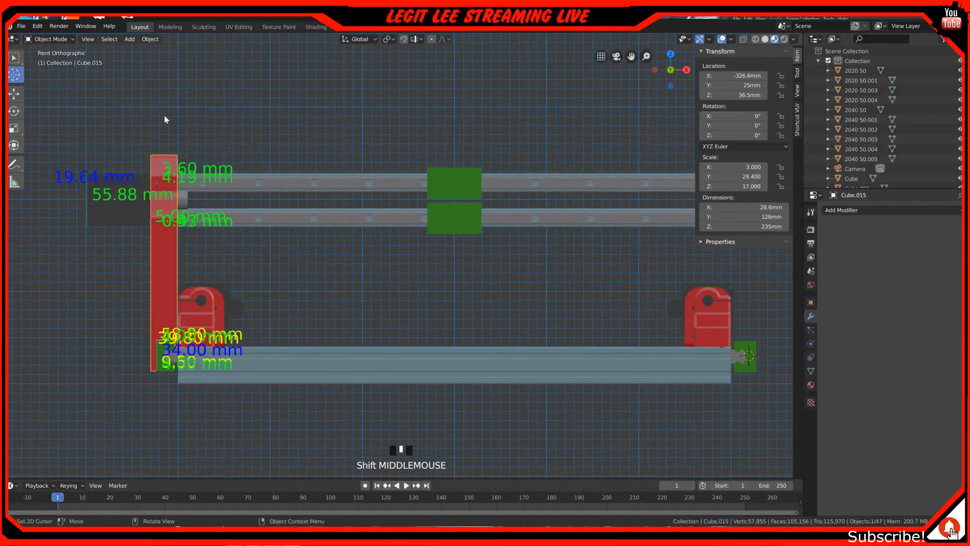
pyautogui.click(14, 57)
pyautogui.click(163, 264)
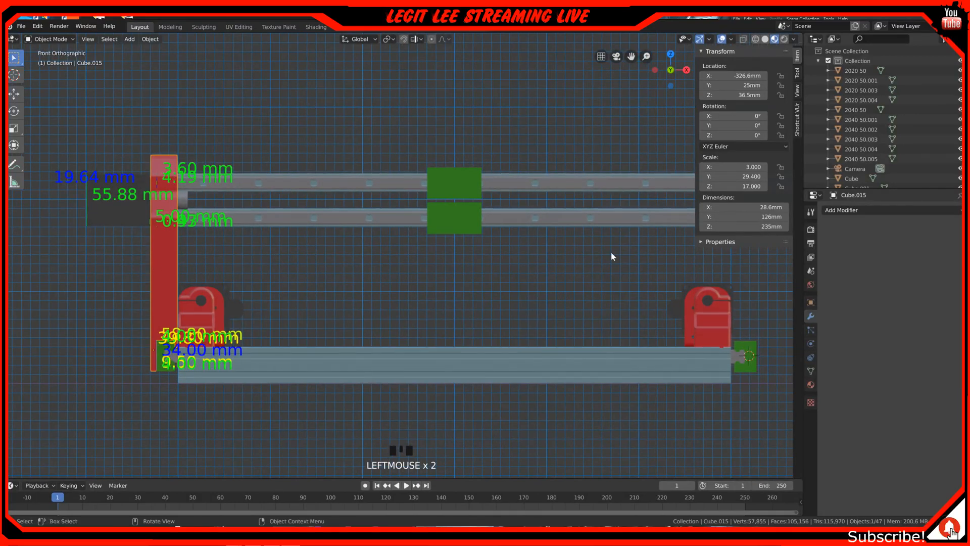
pyautogui.click(886, 211)
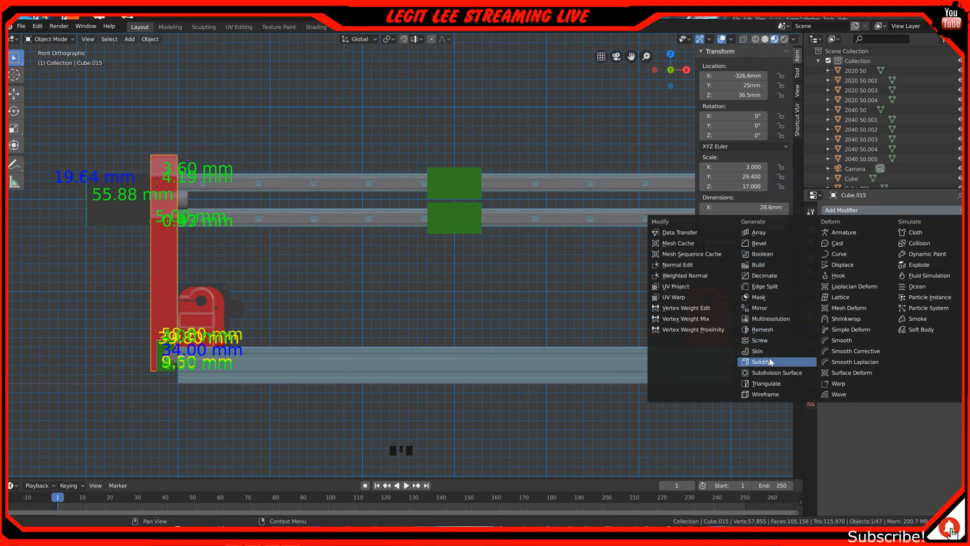
pyautogui.click(763, 308)
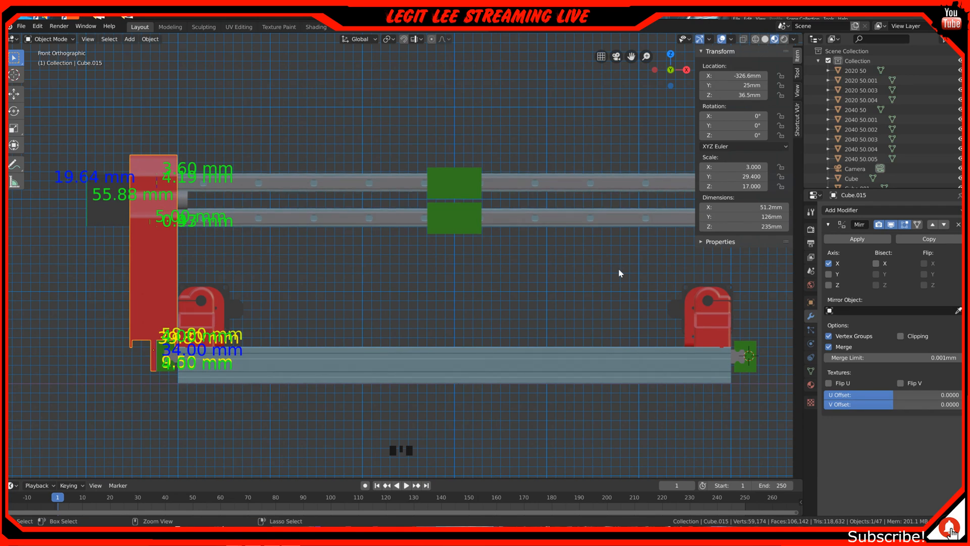
pyautogui.click(959, 224)
# Set the side plate's origin to the 3D cursor.
pyautogui.rightClick(161, 255)
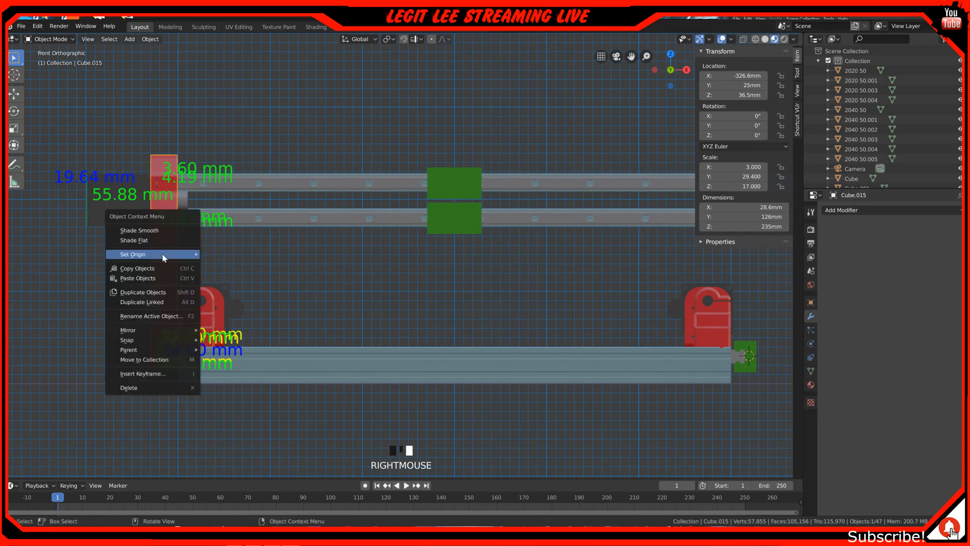
pyautogui.moveTo(163, 259)
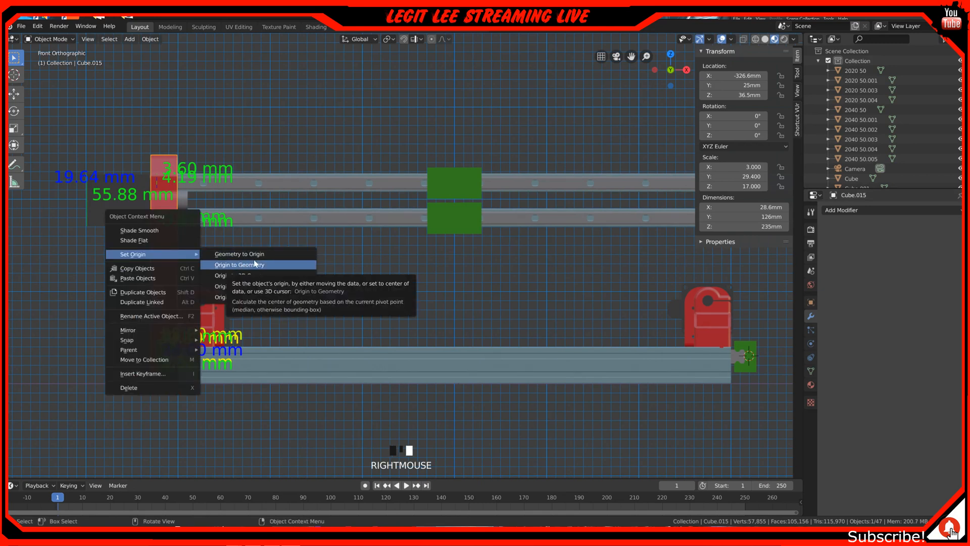
pyautogui.click(263, 277)
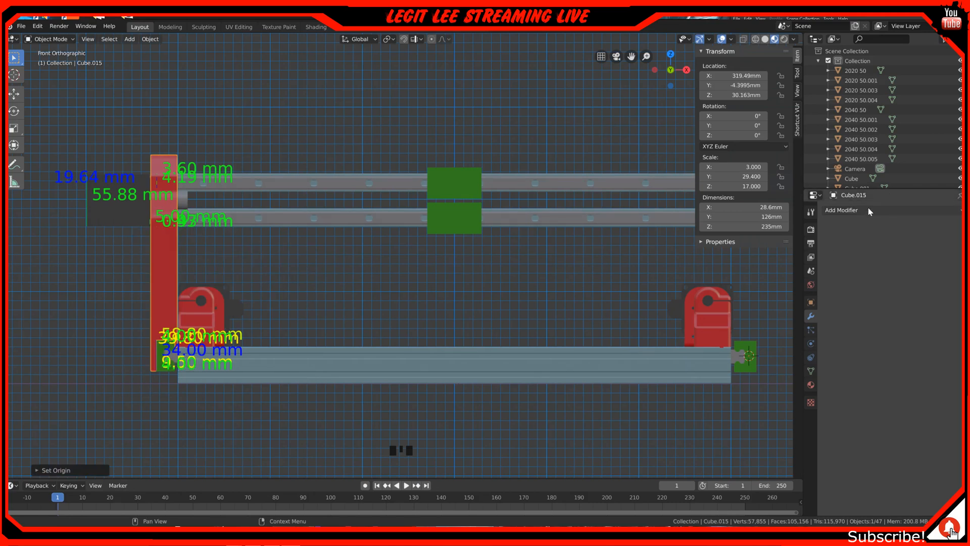
# Mirror the side plate on the X axis about its new origin with a Mirror modifier, and apply the modifier.
pyautogui.click(902, 210)
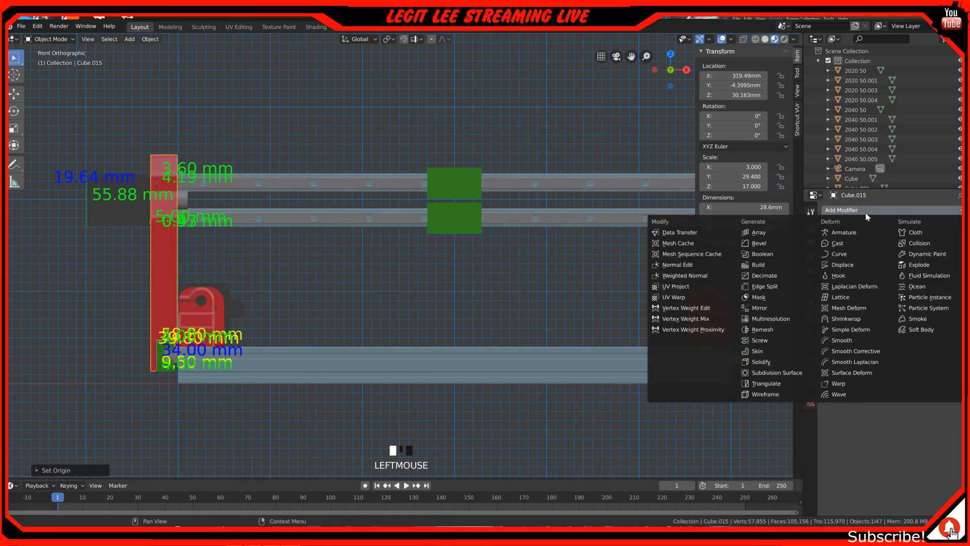
pyautogui.click(763, 309)
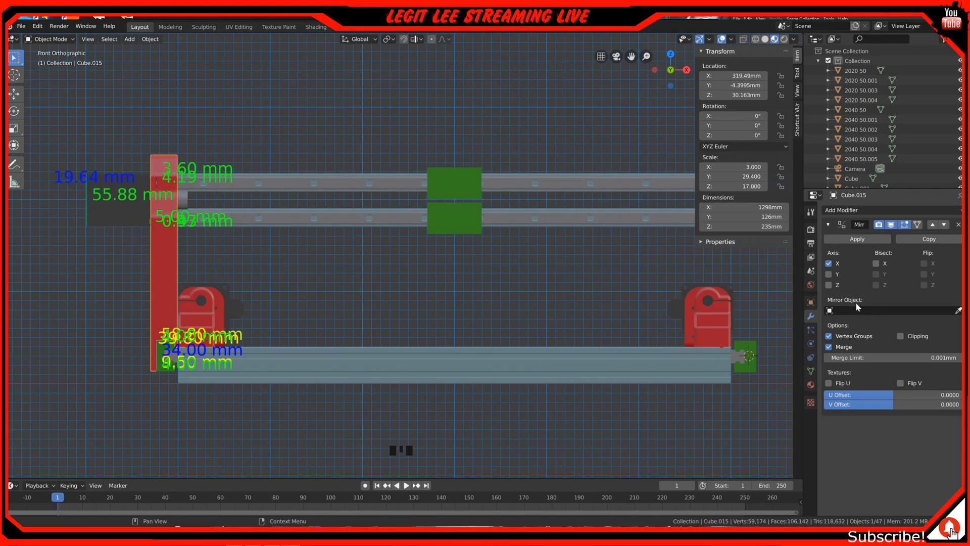
pyautogui.keyDown('shift'); pyautogui.moveTo(459, 301); pyautogui.dragTo(489, 300, button='middle'); pyautogui.keyUp('shift')
pyautogui.scroll(-5, 488, 296)
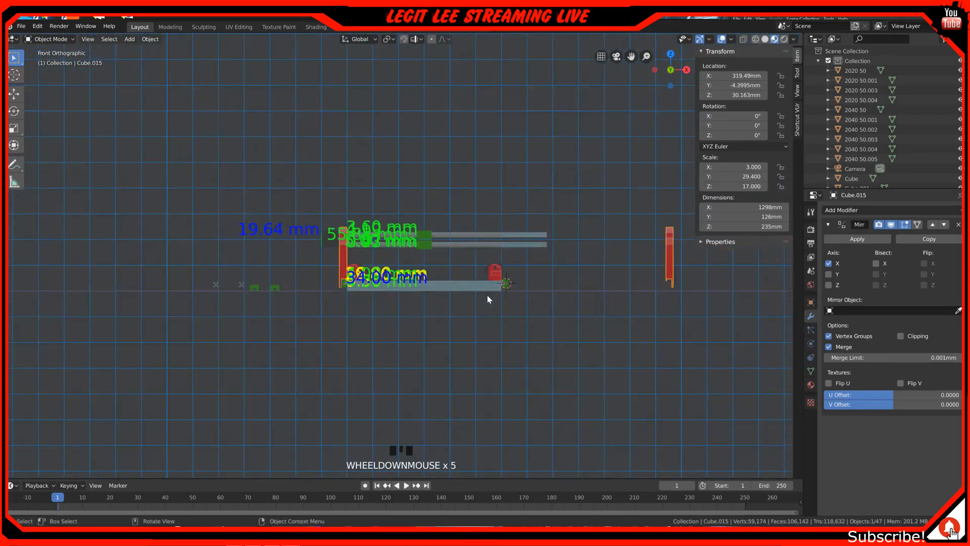
pyautogui.scroll(2, 487, 297)
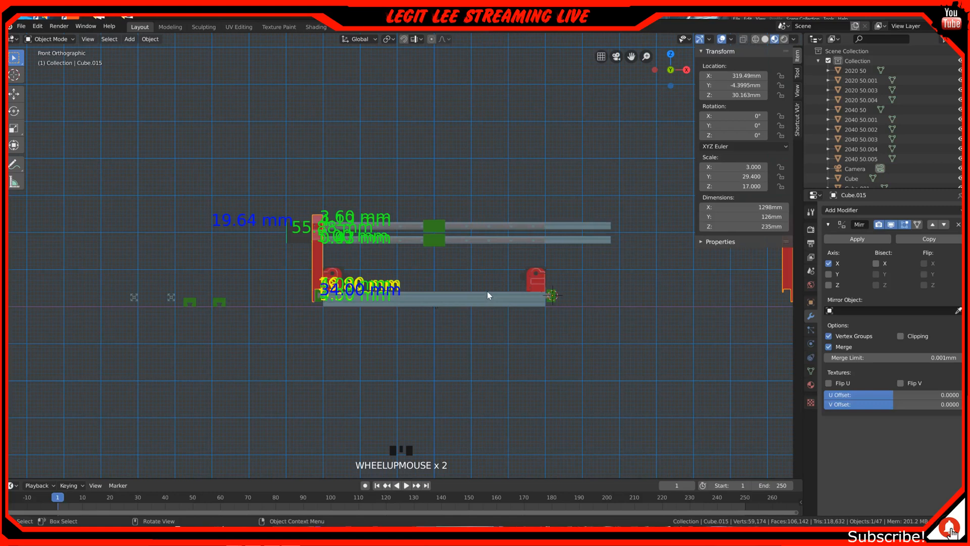
pyautogui.scroll(3, 488, 295)
pyautogui.keyDown('shift'); pyautogui.moveTo(489, 289); pyautogui.dragTo(224, 288, button='middle'); pyautogui.keyUp('shift')
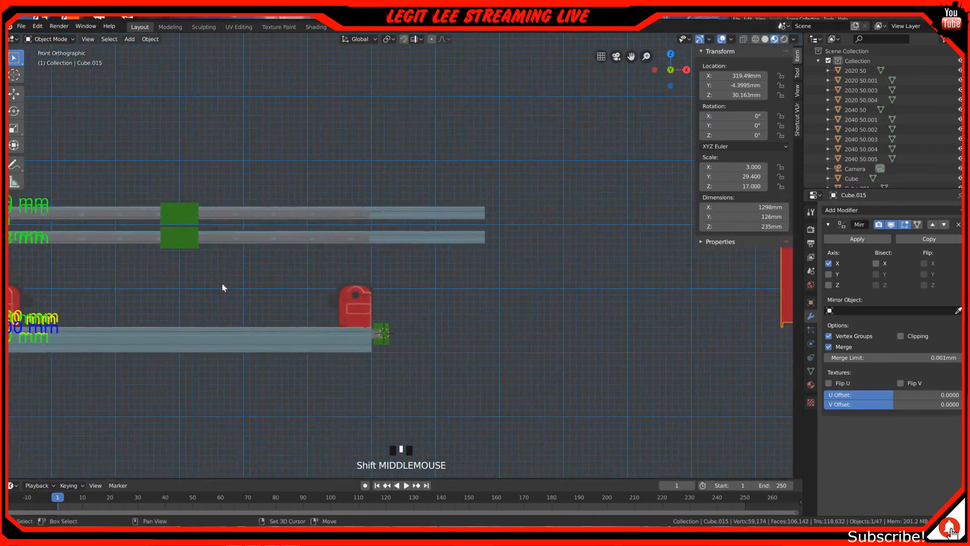
pyautogui.keyDown('shift'); pyautogui.moveTo(507, 273); pyautogui.dragTo(355, 284, button='middle'); pyautogui.keyUp('shift')
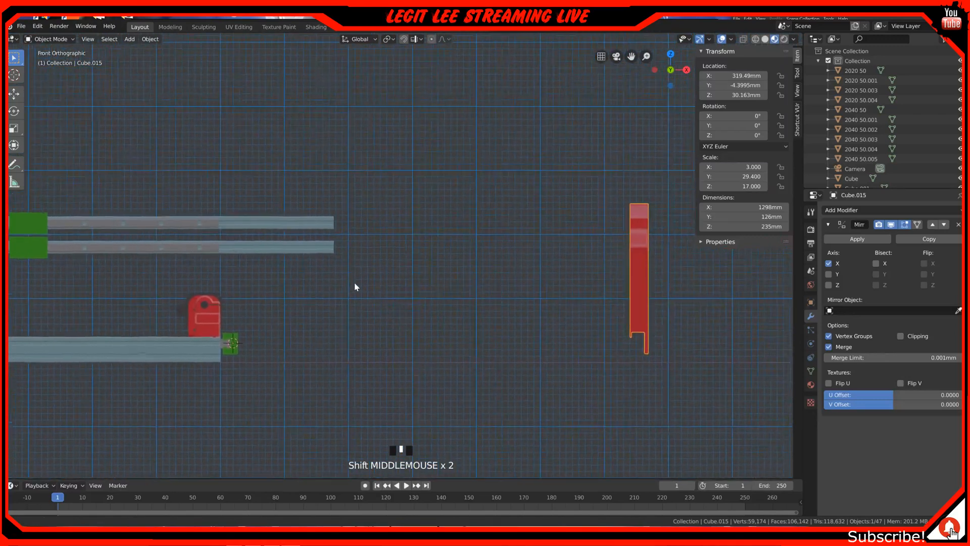
pyautogui.click(859, 241)
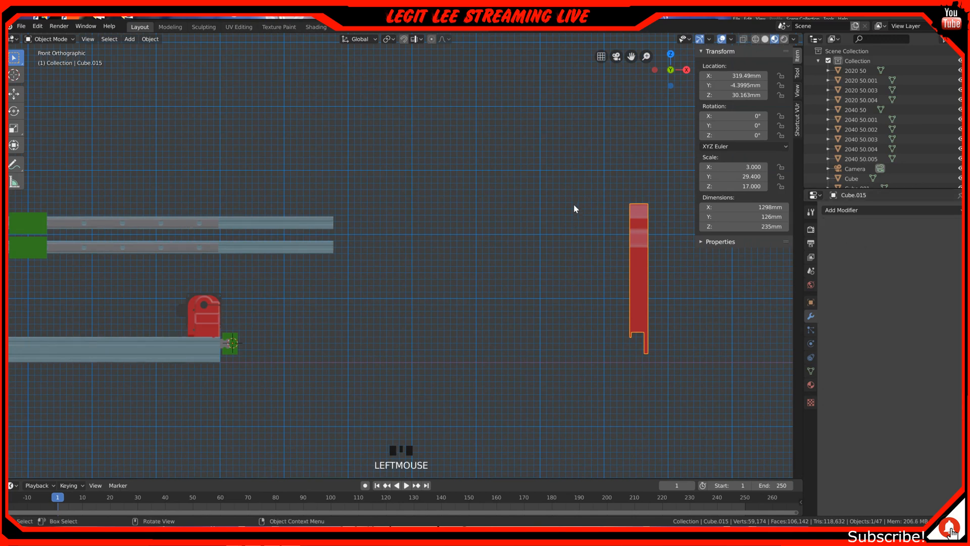
# Box-select the mirrored plate's vertices in Edit Mode, separate them into their own object, and return to Object Mode.
pyautogui.scroll(-2, 575, 205)
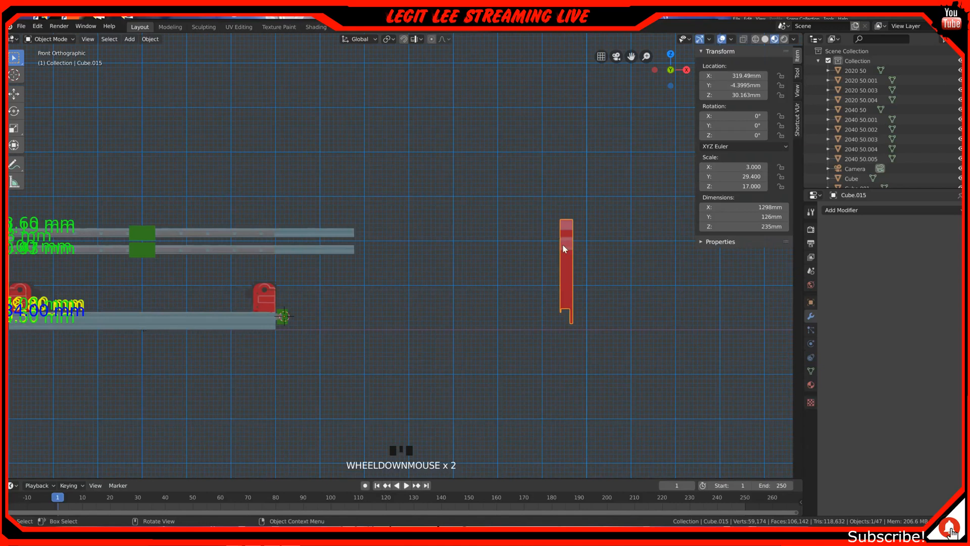
pyautogui.press('Tab')
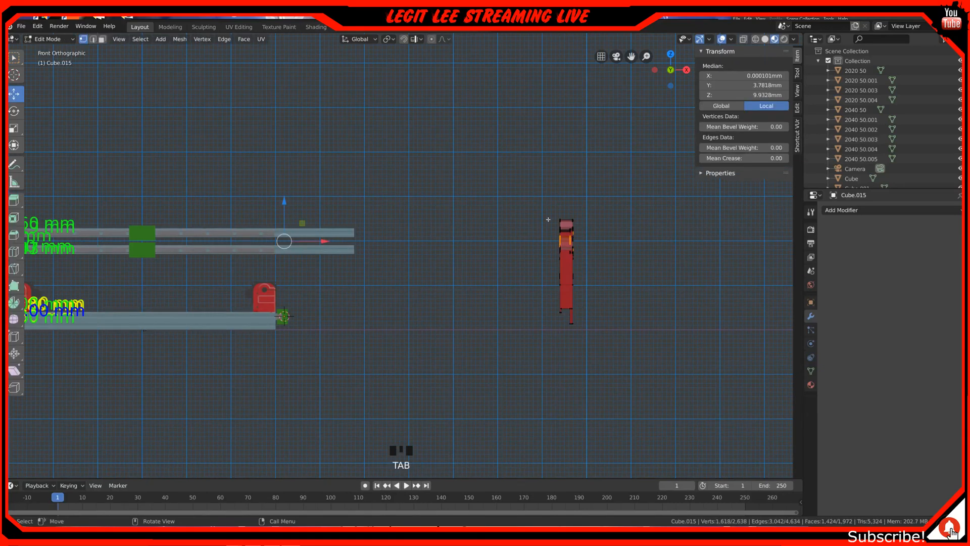
pyautogui.scroll(-3, 541, 209)
pyautogui.scroll(4, 418, 202)
pyautogui.press('a')
pyautogui.press('a')
pyautogui.press('a')
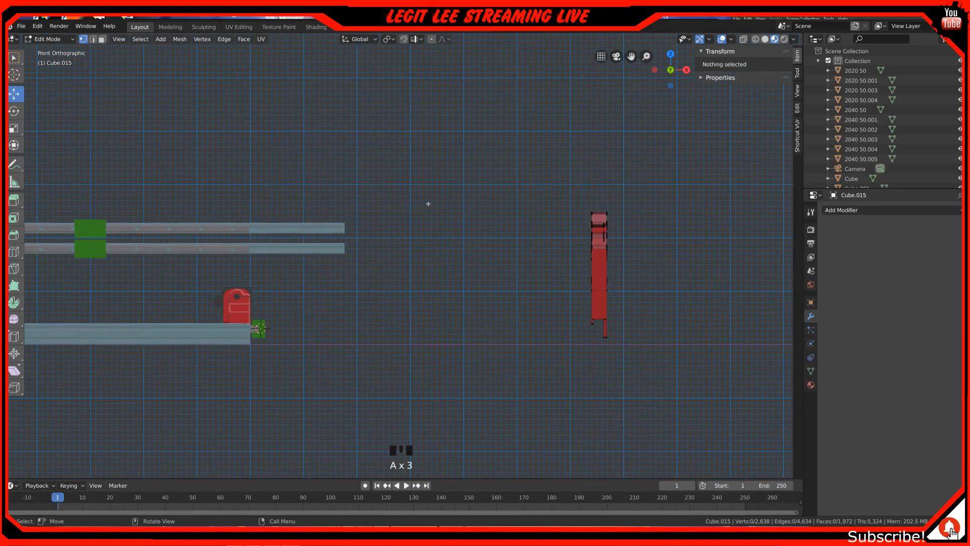
pyautogui.press('b')
pyautogui.moveTo(488, 178); pyautogui.dragTo(666, 411)
pyautogui.rightClick(609, 303)
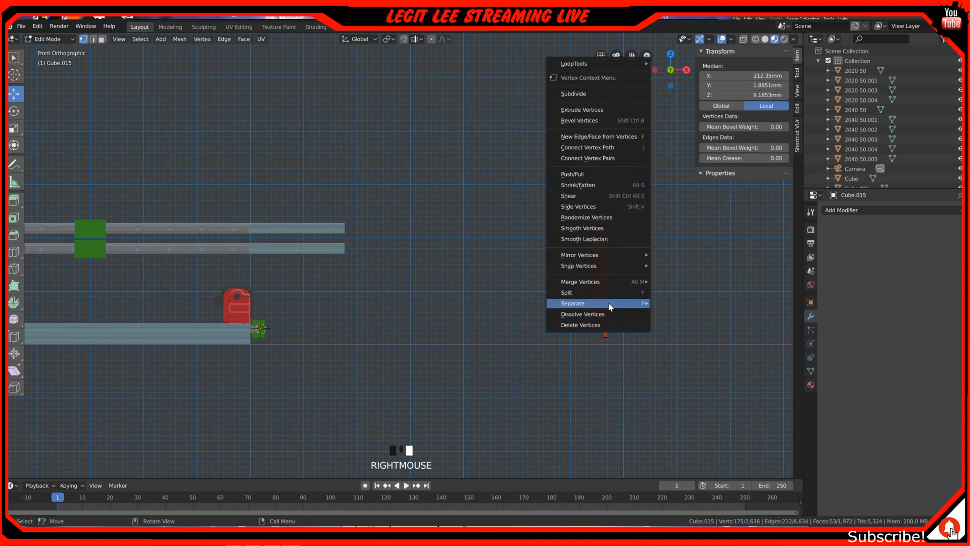
pyautogui.moveTo(641, 305)
pyautogui.click(686, 305)
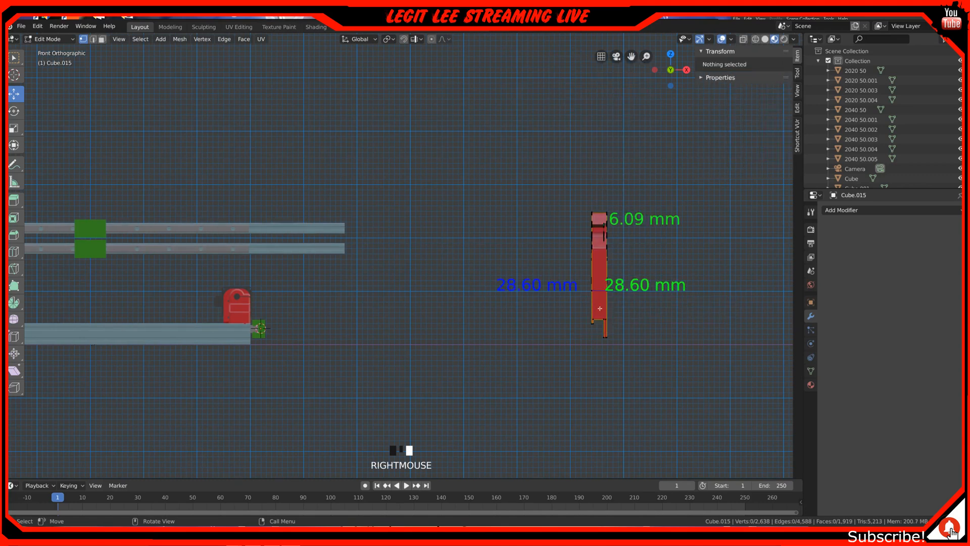
pyautogui.press('Tab')
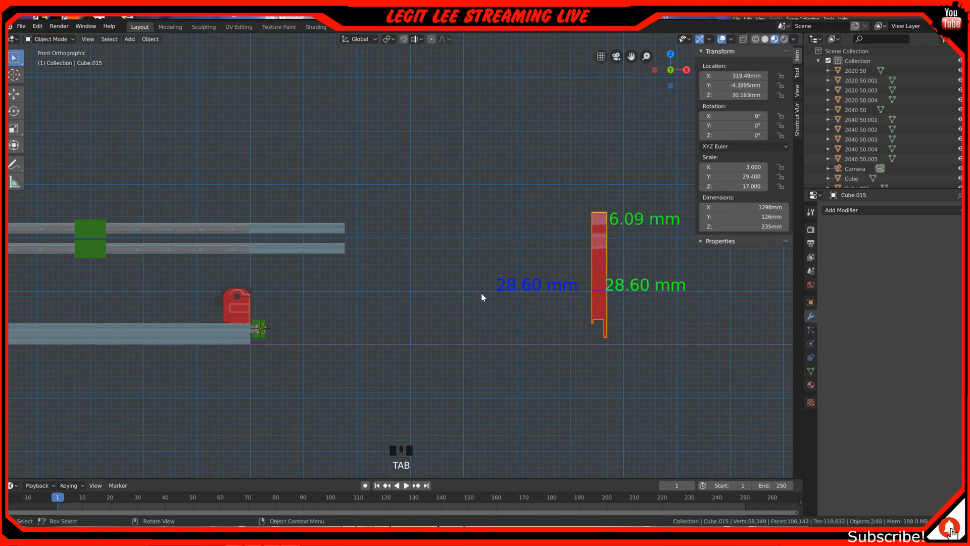
# Deselect the plates and reset the 3D cursor to the world origin.
pyautogui.scroll(-4, 482, 293)
pyautogui.scroll(1, 365, 275)
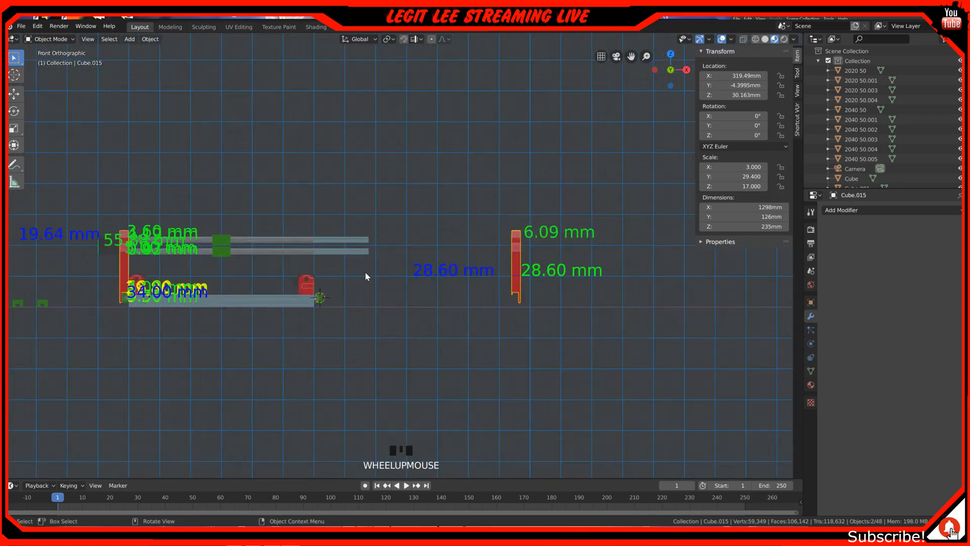
pyautogui.keyDown('shift'); pyautogui.moveTo(333, 274); pyautogui.dragTo(585, 254, button='middle'); pyautogui.keyUp('shift')
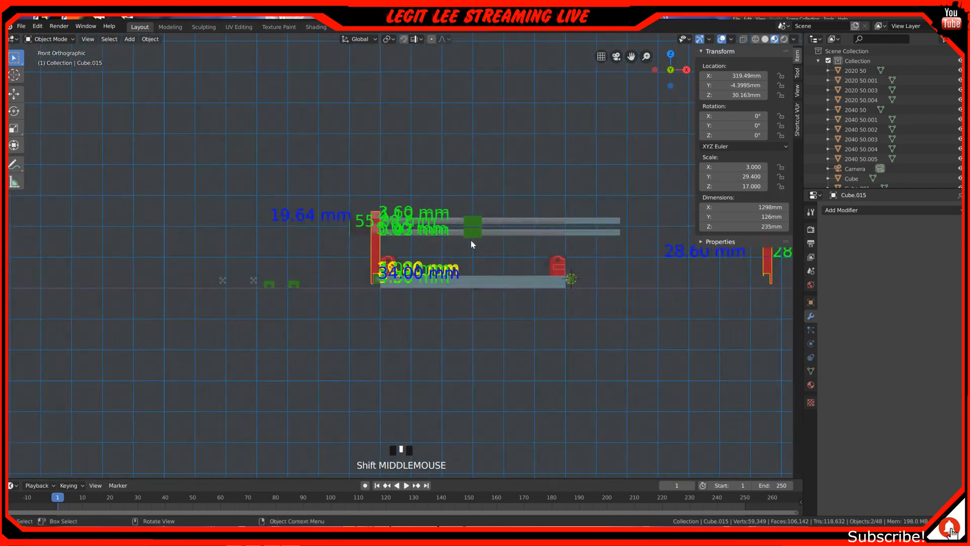
pyautogui.scroll(2, 549, 270)
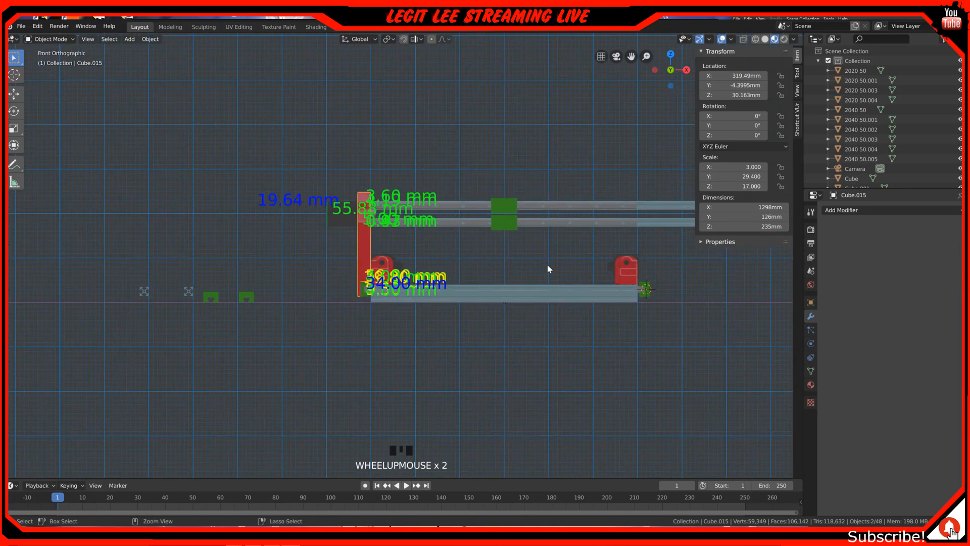
pyautogui.hotkey('ctrl', 'c')
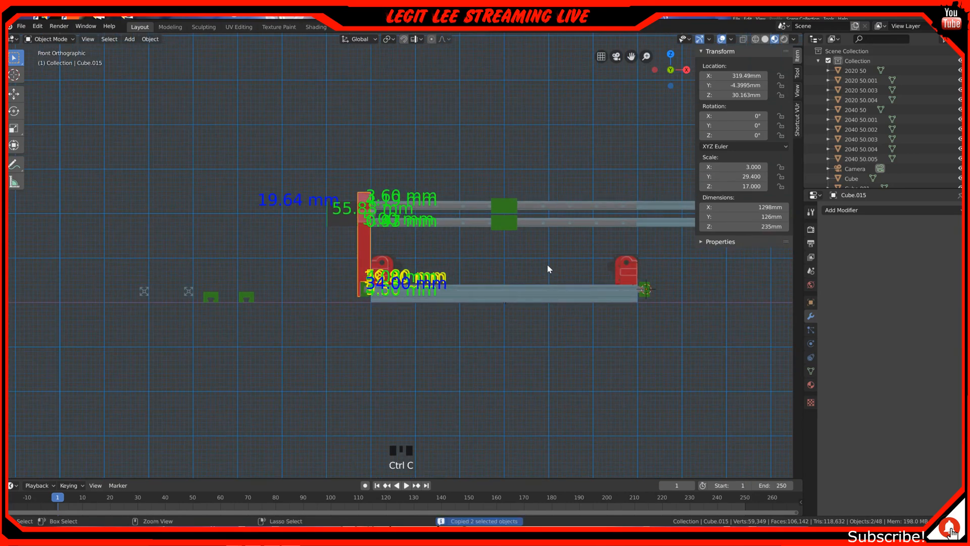
pyautogui.click(580, 263)
pyautogui.keyDown('shift'); pyautogui.moveTo(590, 259); pyautogui.dragTo(345, 281, button='middle'); pyautogui.keyUp('shift')
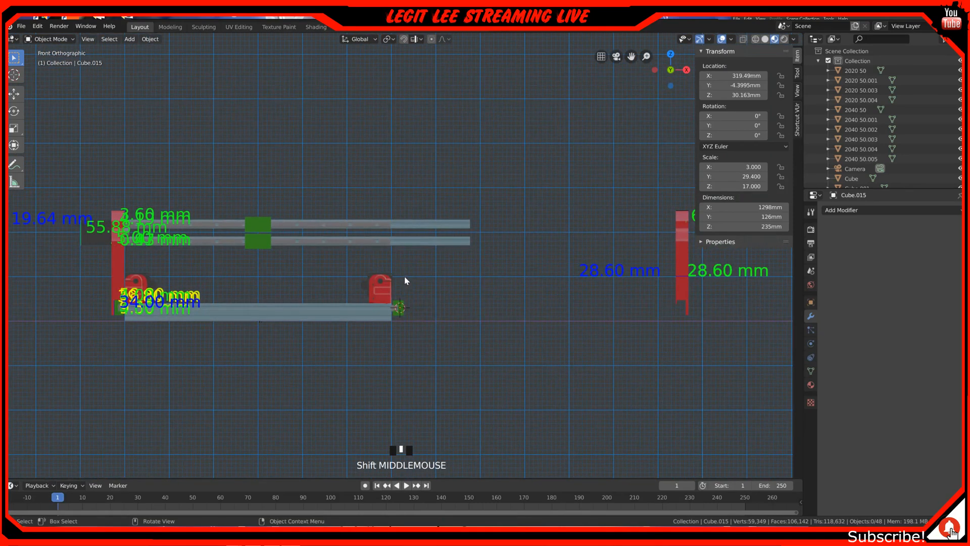
pyautogui.hotkey('shift', 'c')
pyautogui.scroll(4, 408, 268)
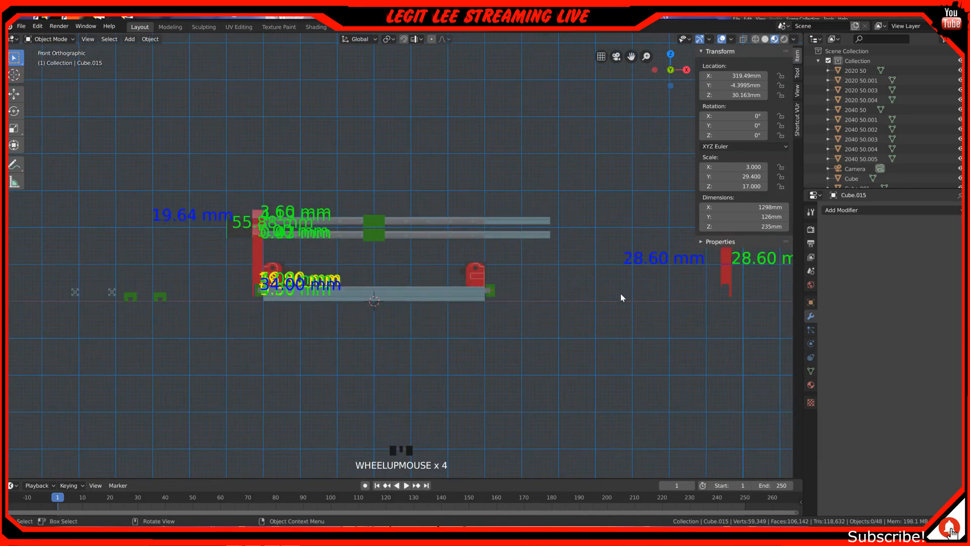
# Set the origins of the original side plate and the mirrored plate to their respective centers of mass (surface).
pyautogui.click(264, 255)
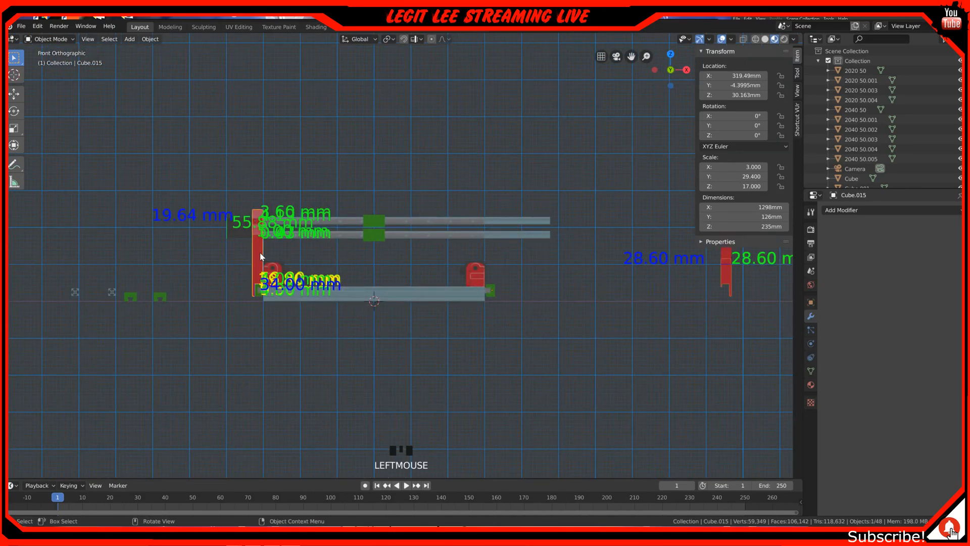
pyautogui.rightClick(261, 256)
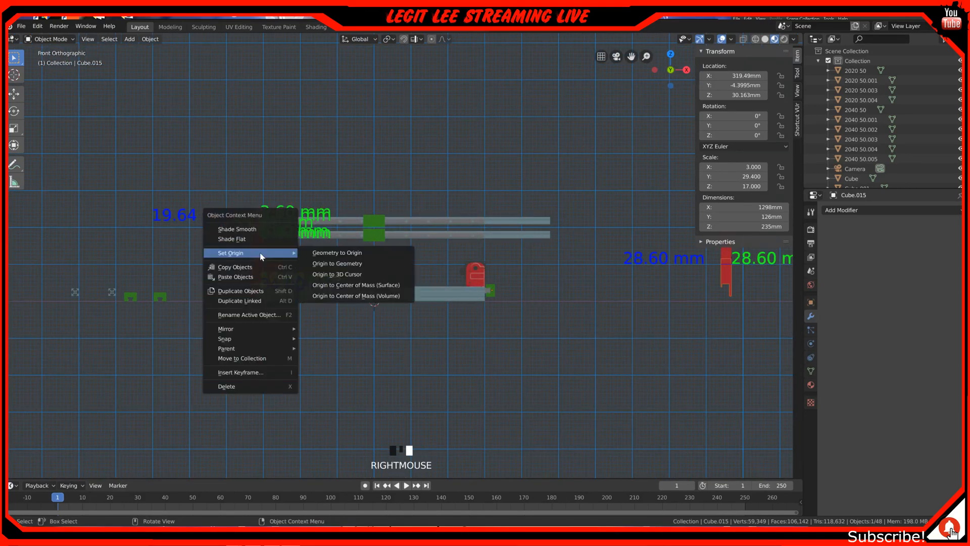
pyautogui.click(363, 287)
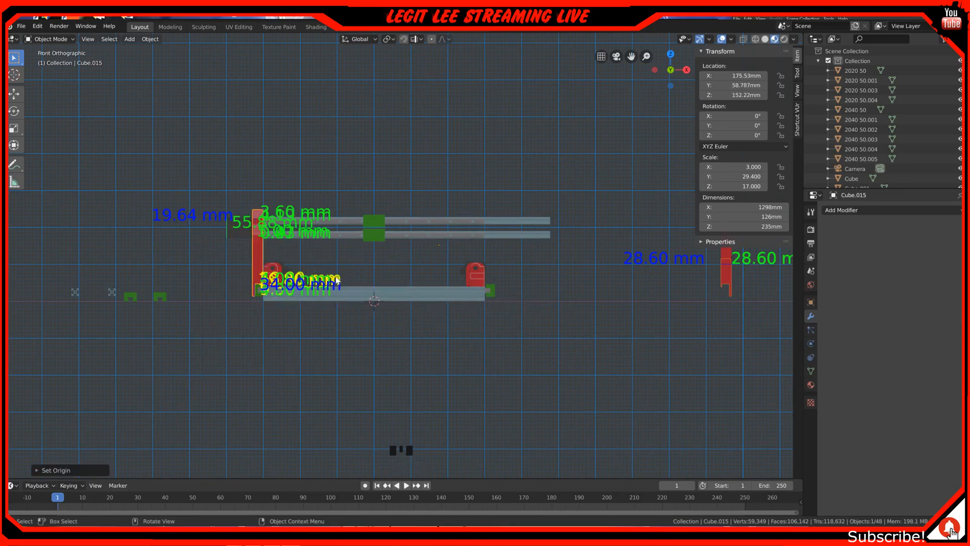
pyautogui.scroll(3, 323, 274)
pyautogui.keyDown('shift'); pyautogui.moveTo(313, 268); pyautogui.dragTo(265, 240, button='middle'); pyautogui.keyUp('shift')
pyautogui.keyDown('shift'); pyautogui.moveTo(512, 259); pyautogui.dragTo(366, 251, button='middle'); pyautogui.keyUp('shift')
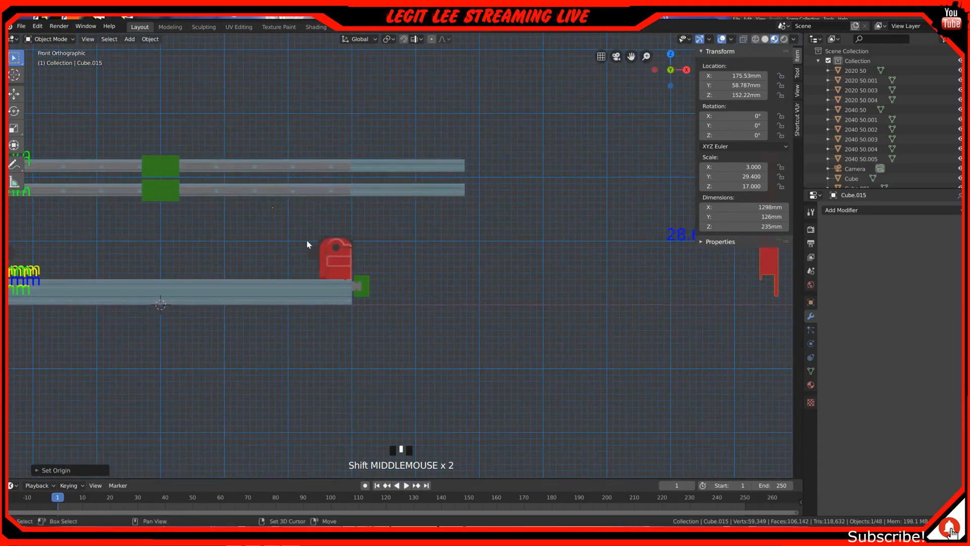
pyautogui.click(769, 260)
pyautogui.rightClick(768, 259)
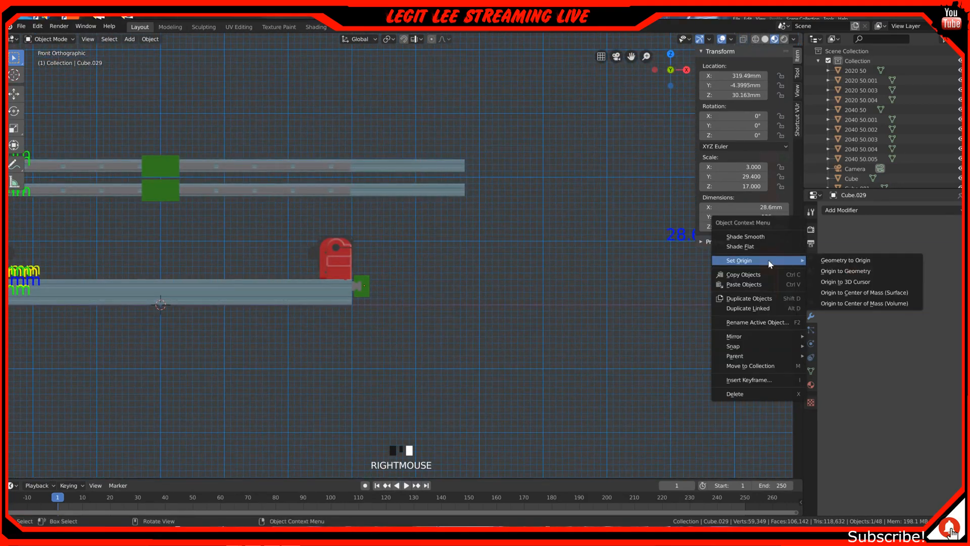
pyautogui.click(840, 293)
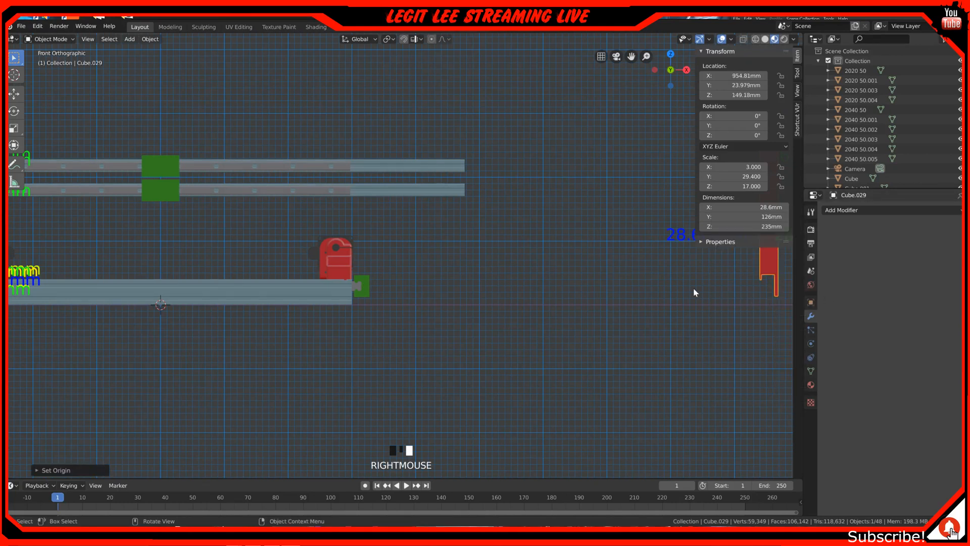
# Move the mirrored plate along X toward the gantry rails, to X 514.81 mm.
pyautogui.scroll(-7, 690, 286)
pyautogui.scroll(2, 423, 171)
pyautogui.scroll(1, 423, 171)
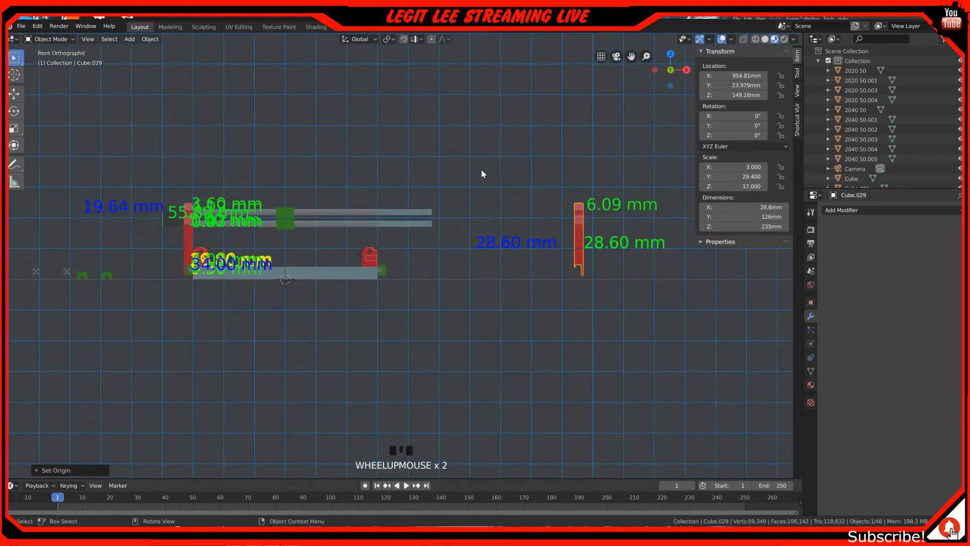
pyautogui.scroll(1, 207, 114)
pyautogui.click(15, 95)
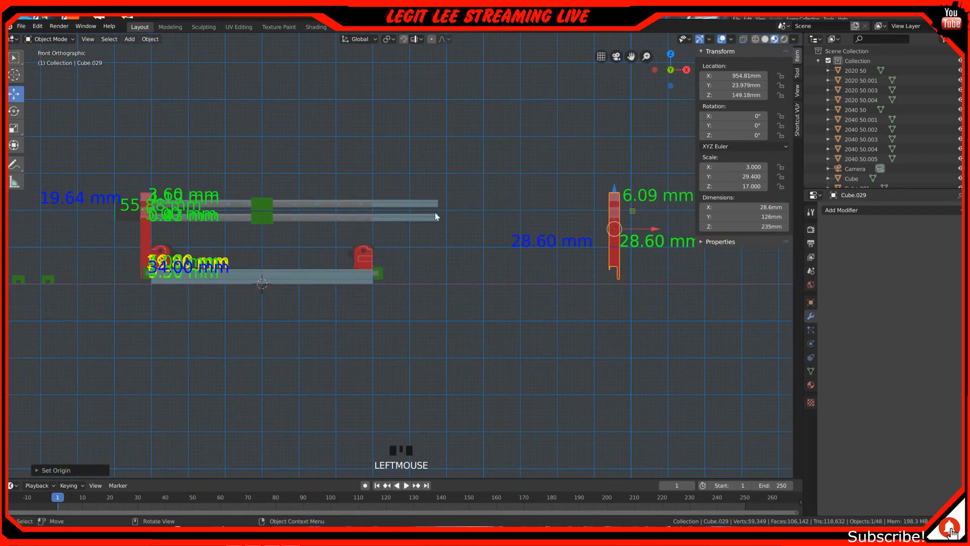
pyautogui.keyDown('ctrl'); pyautogui.moveTo(650, 232); pyautogui.dragTo(489, 216); pyautogui.keyUp('ctrl')
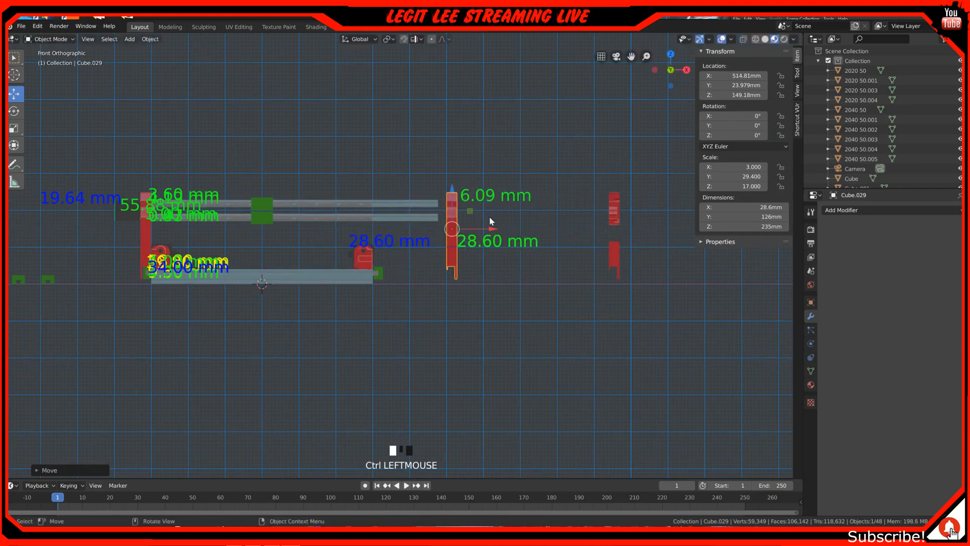
pyautogui.scroll(-2, 490, 216)
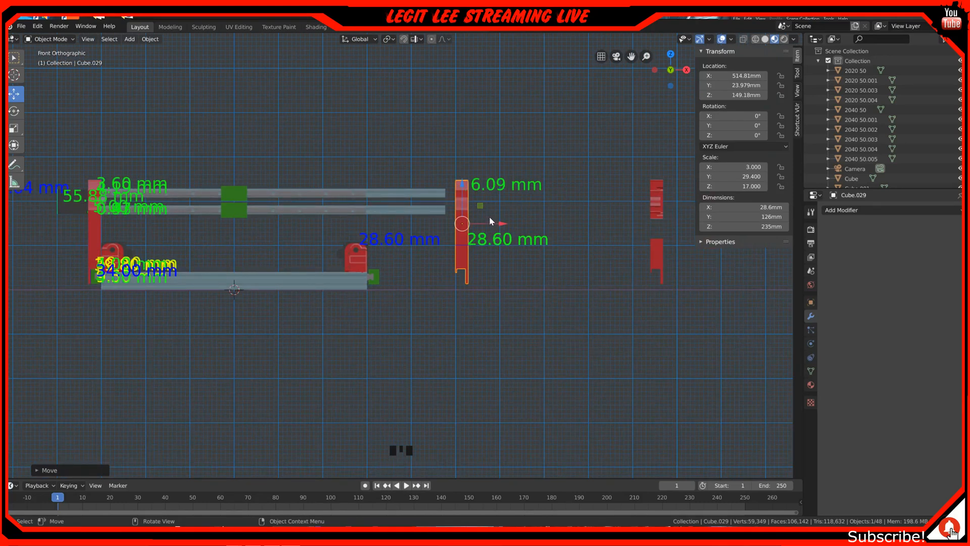
pyautogui.moveTo(490, 216); pyautogui.dragTo(474, 238, button='middle')
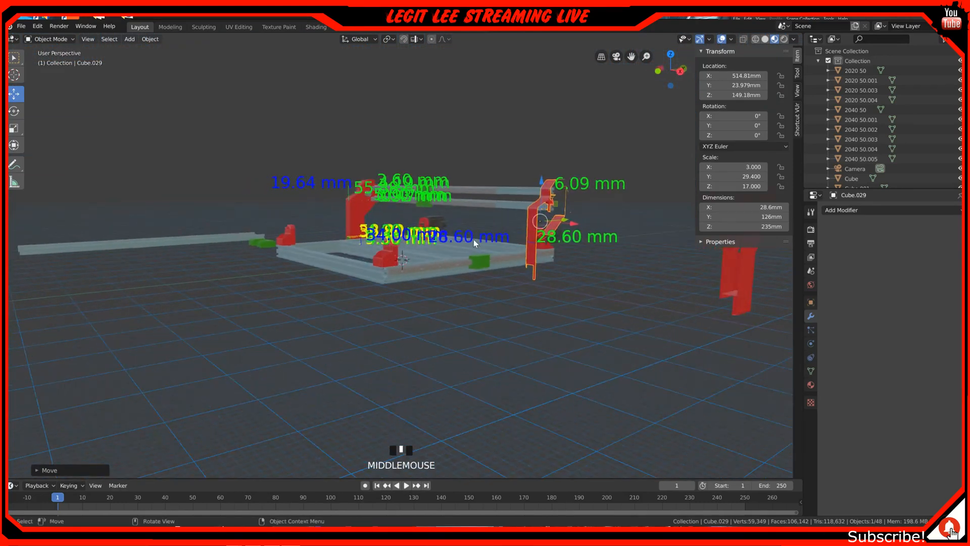
# Undo the plate move, the origin changes and the separation, back to the joined plates in Edit Mode.
pyautogui.hotkey('ctrl', 'z')
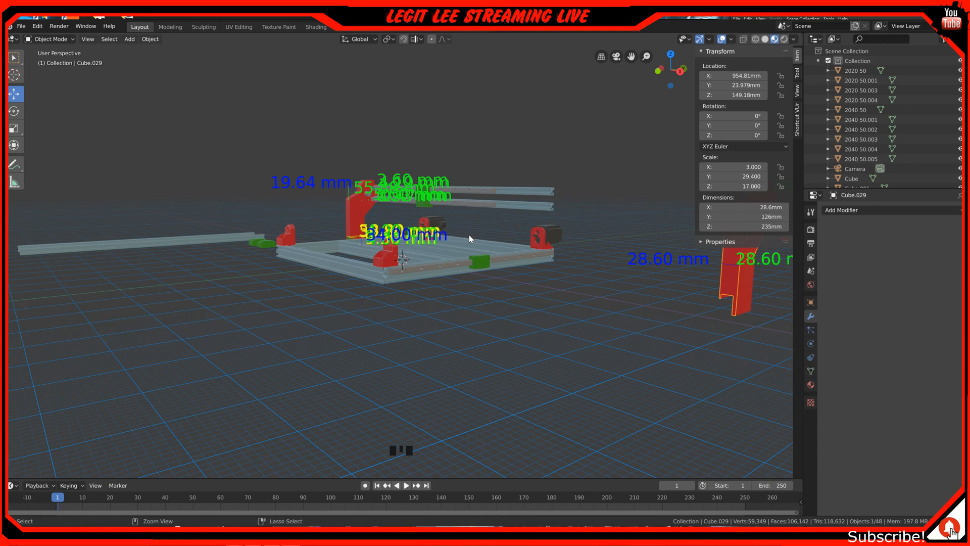
pyautogui.hotkey('ctrl', 'z')
pyautogui.hotkey('ctrl', 'z')
pyautogui.hotkey('ctrl', 'z')
pyautogui.hotkey('ctrl', 'z')
pyautogui.hotkey('ctrl', 'z')
pyautogui.hotkey('ctrl', 'z')
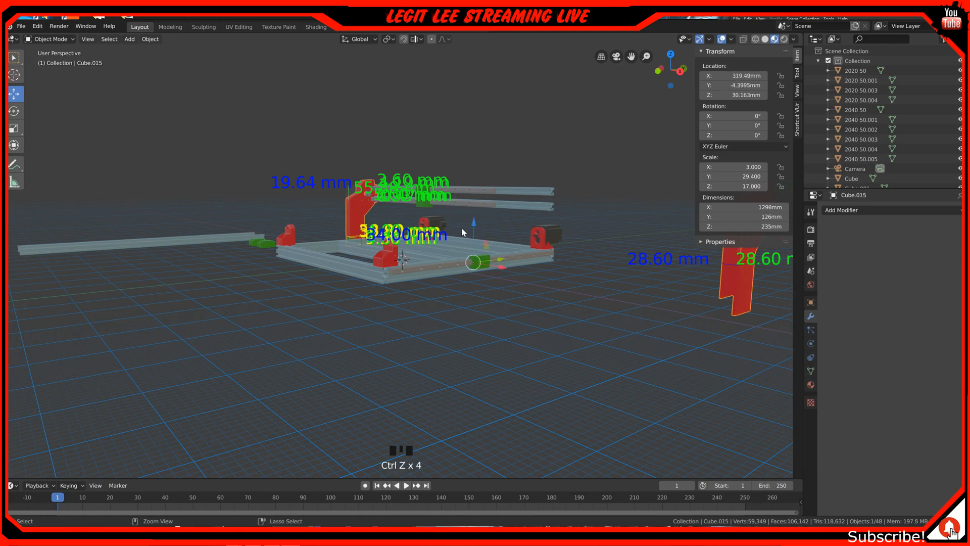
pyautogui.hotkey('ctrl', 'z')
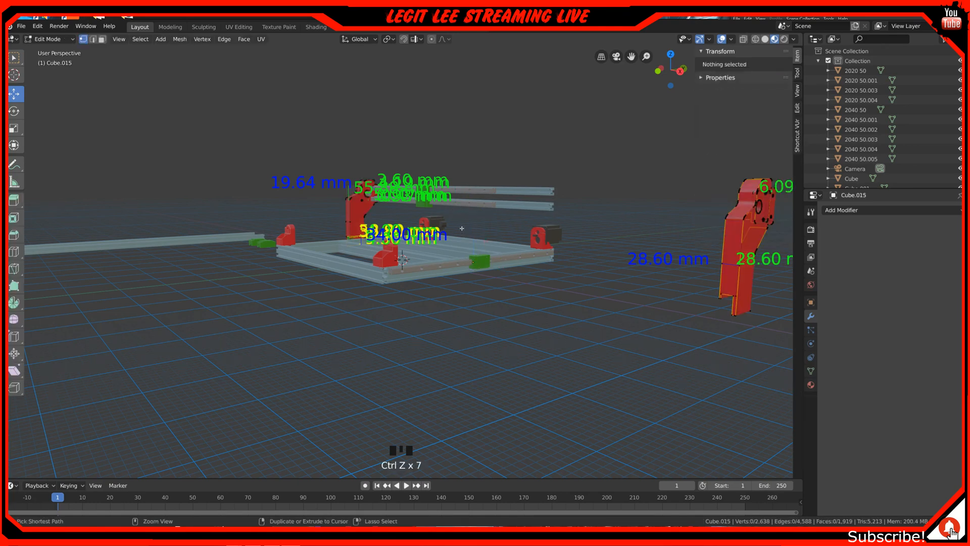
pyautogui.moveTo(463, 232); pyautogui.dragTo(496, 230, button='middle')
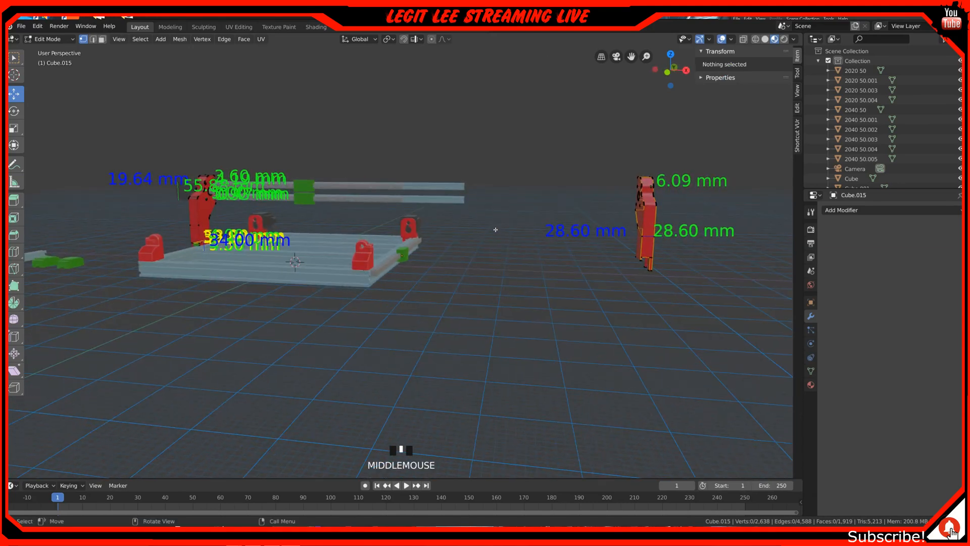
# Box-select all of the mirrored plate's vertices in wireframe shading, separate them into their own object, and return to Object Mode.
pyautogui.press('z')
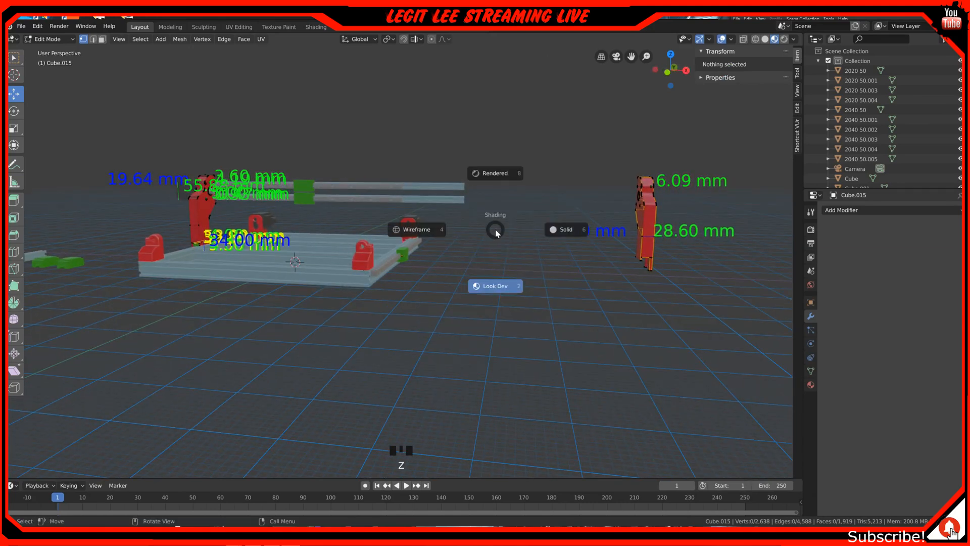
pyautogui.click(414, 231)
pyautogui.press('b')
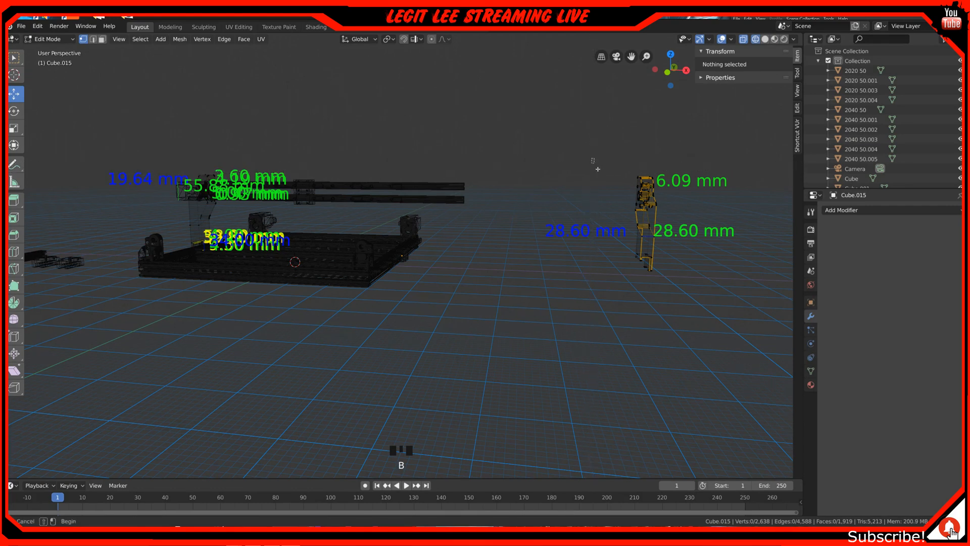
pyautogui.moveTo(590, 155); pyautogui.dragTo(710, 353)
pyautogui.rightClick(652, 235)
pyautogui.moveTo(652, 232)
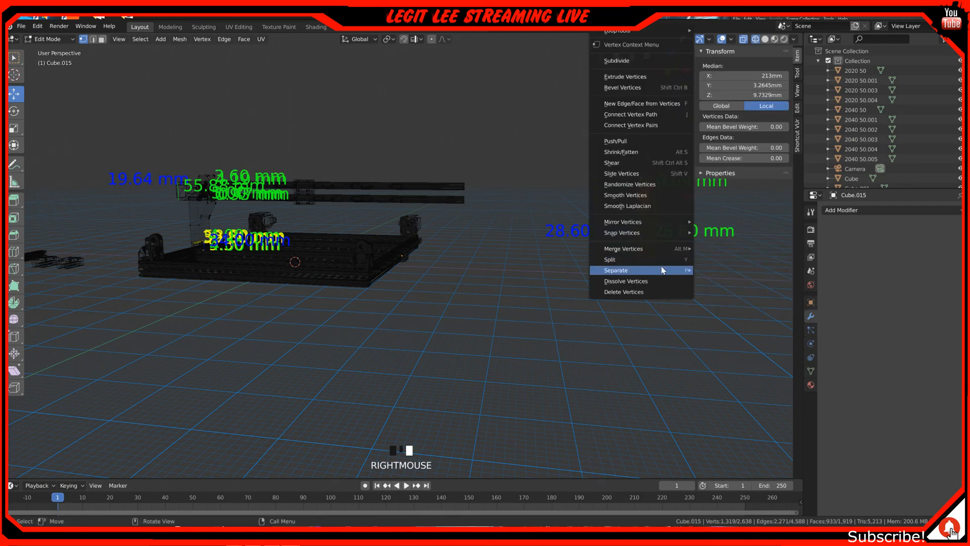
pyautogui.moveTo(672, 273)
pyautogui.click(720, 271)
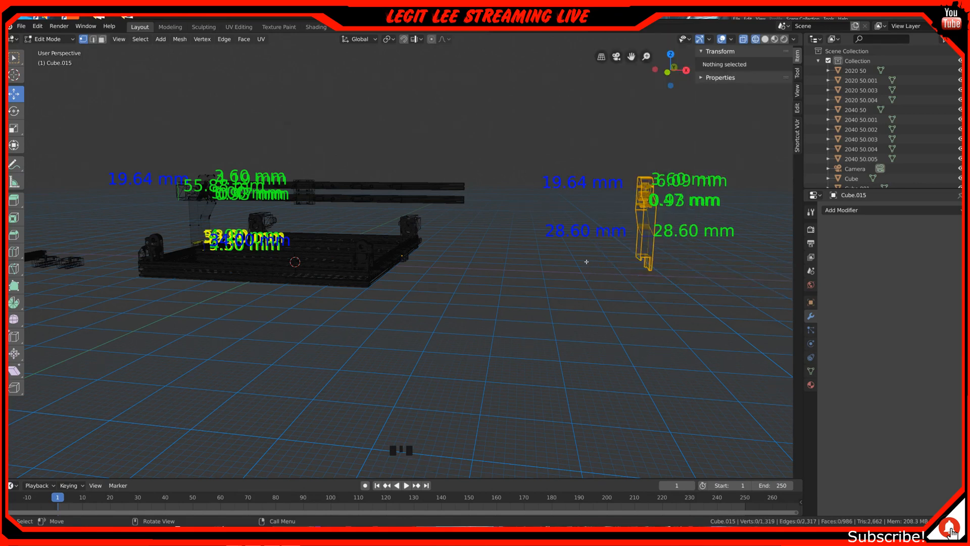
pyautogui.press('Tab')
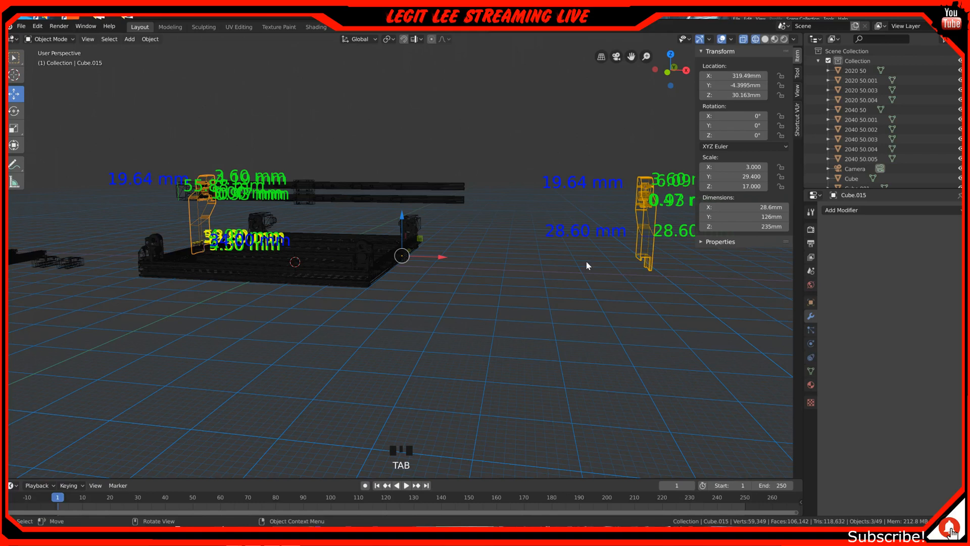
# Set the origins of the selected plates to their center of mass (surface) and deselect everything.
pyautogui.rightClick(195, 219)
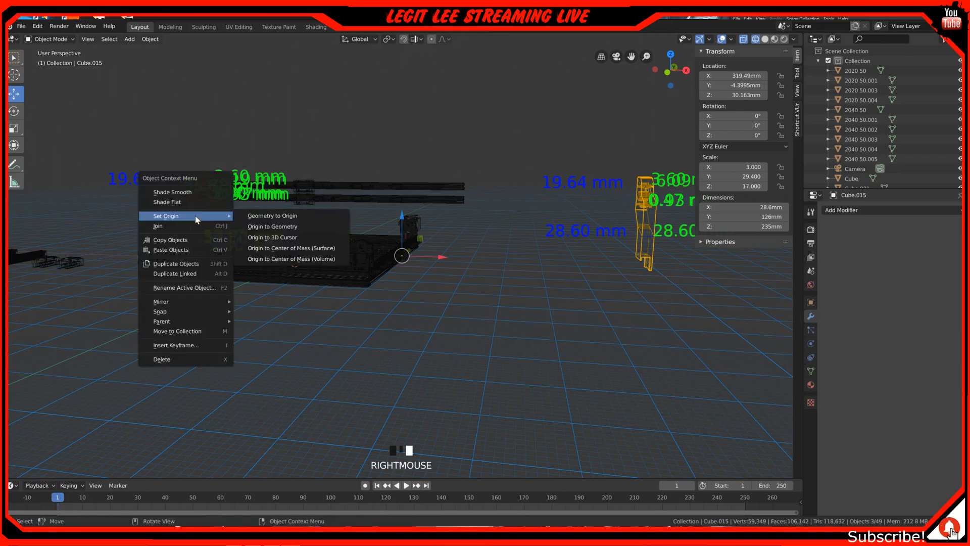
pyautogui.click(291, 253)
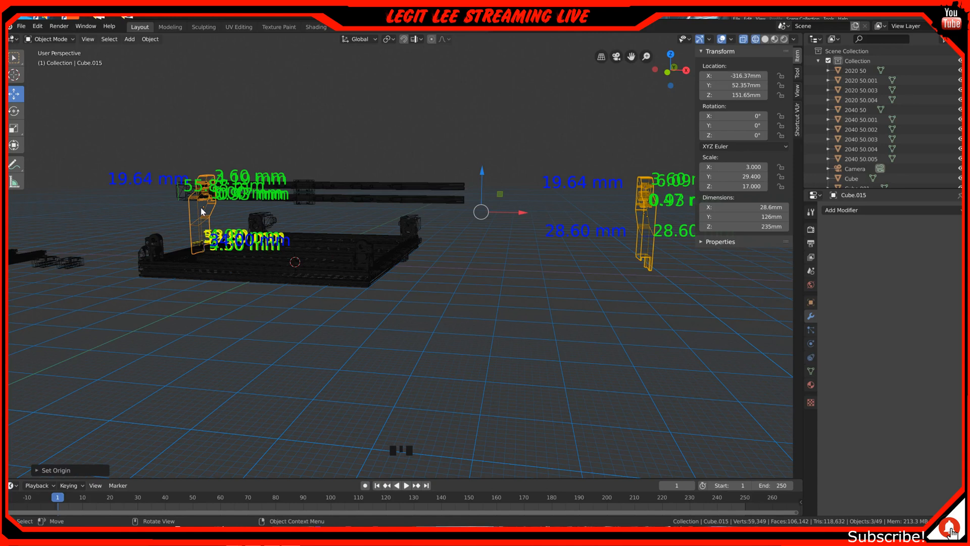
pyautogui.press('a')
pyautogui.press('a')
pyautogui.press('a')
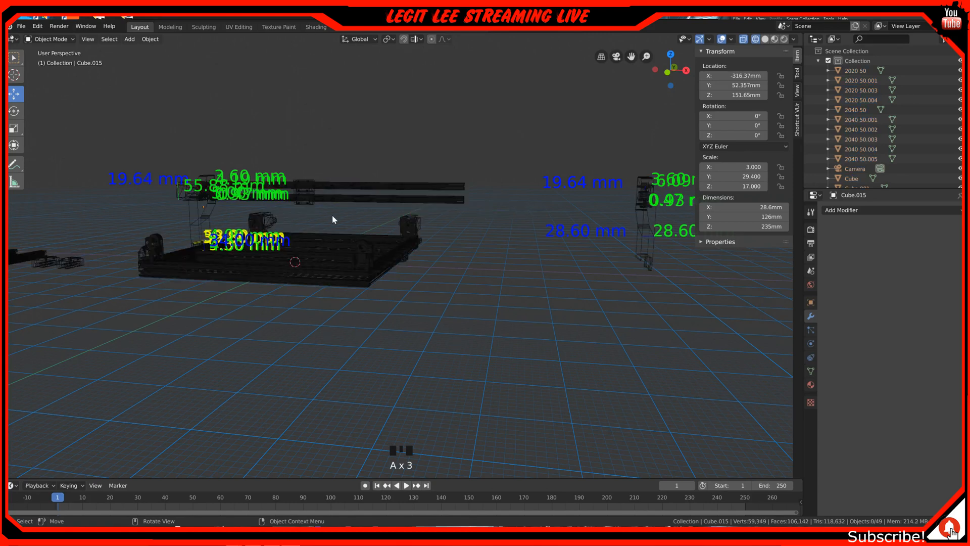
# Select the mirrored plate to check its origin, and undo the recent selection changes.
pyautogui.click(641, 211)
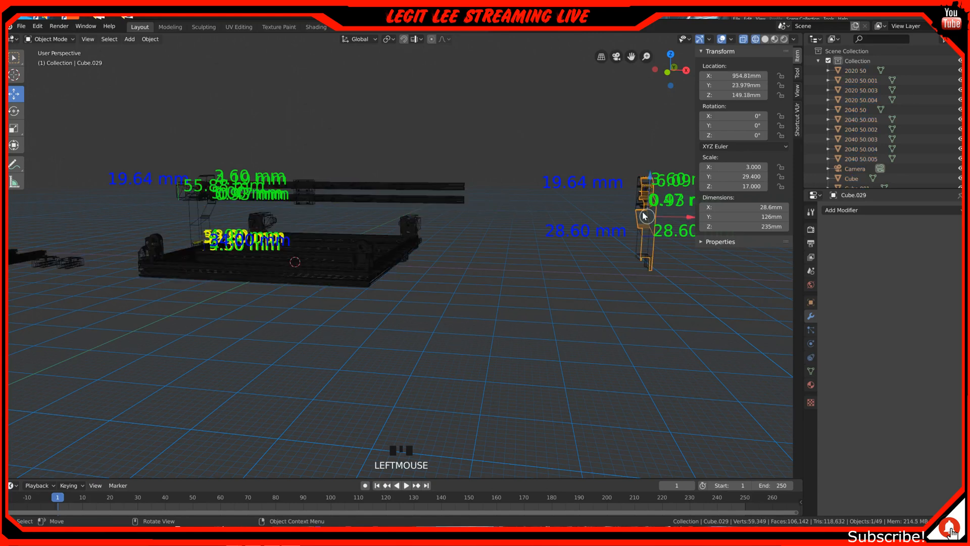
pyautogui.click(641, 211)
pyautogui.click(646, 235)
pyautogui.hotkey('ctrl', 'z')
pyautogui.hotkey('ctrl', 'z')
pyautogui.hotkey('ctrl', 'z')
pyautogui.hotkey('ctrl', 'z')
pyautogui.hotkey('ctrl', 'z')
pyautogui.hotkey('ctrl', 'z')
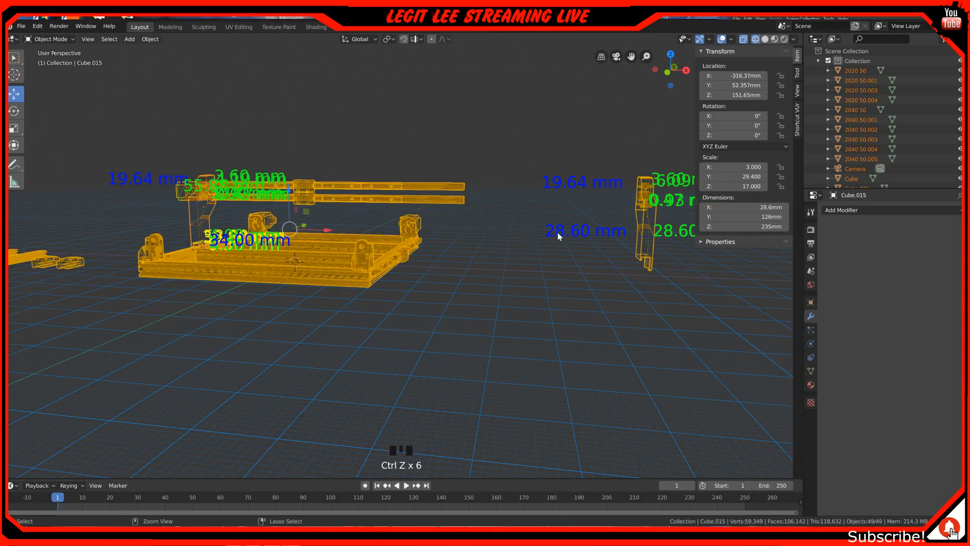
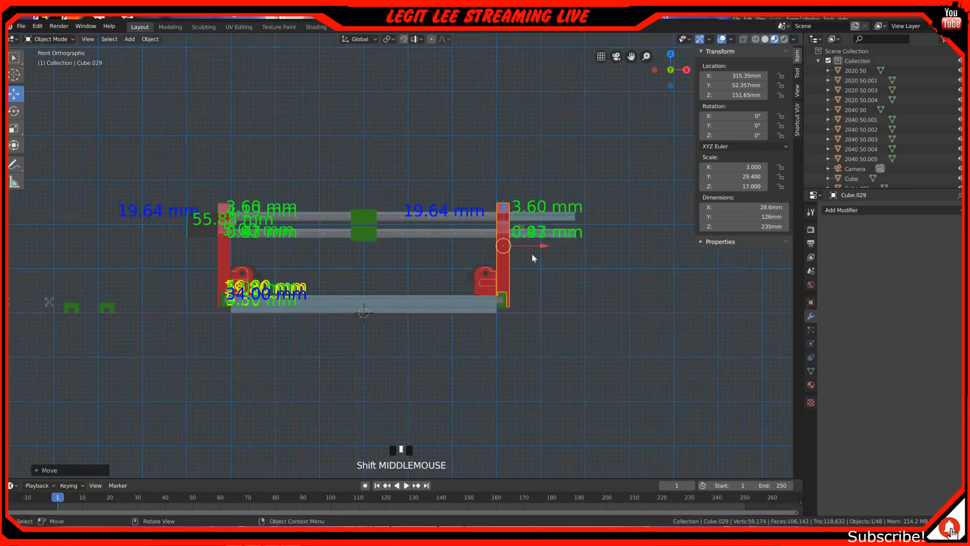
# In front view, move the mirrored plate 1 mm outward along X, to X 316.35 mm, away from the motor mount.
pyautogui.moveTo(532, 253); pyautogui.dragTo(453, 257, button='middle')
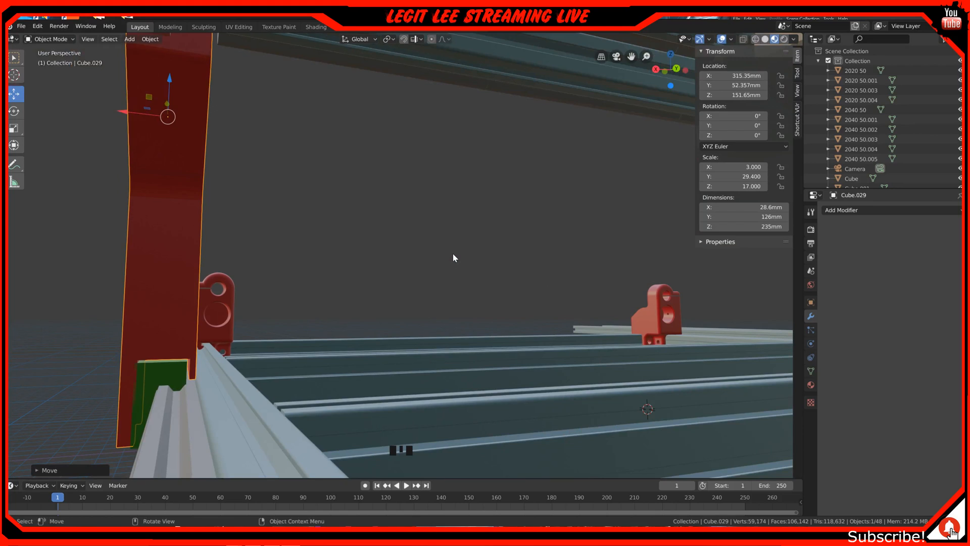
pyautogui.press('KP_1')
pyautogui.scroll(3, 633, 328)
pyautogui.keyDown('shift'); pyautogui.moveTo(634, 334); pyautogui.dragTo(347, 241, button='middle'); pyautogui.keyUp('shift')
pyautogui.scroll(3, 347, 242)
pyautogui.keyDown('shift'); pyautogui.moveTo(511, 180); pyautogui.dragTo(429, 268, button='middle'); pyautogui.keyUp('shift')
pyautogui.scroll(1, 429, 268)
pyautogui.scroll(1, 429, 268)
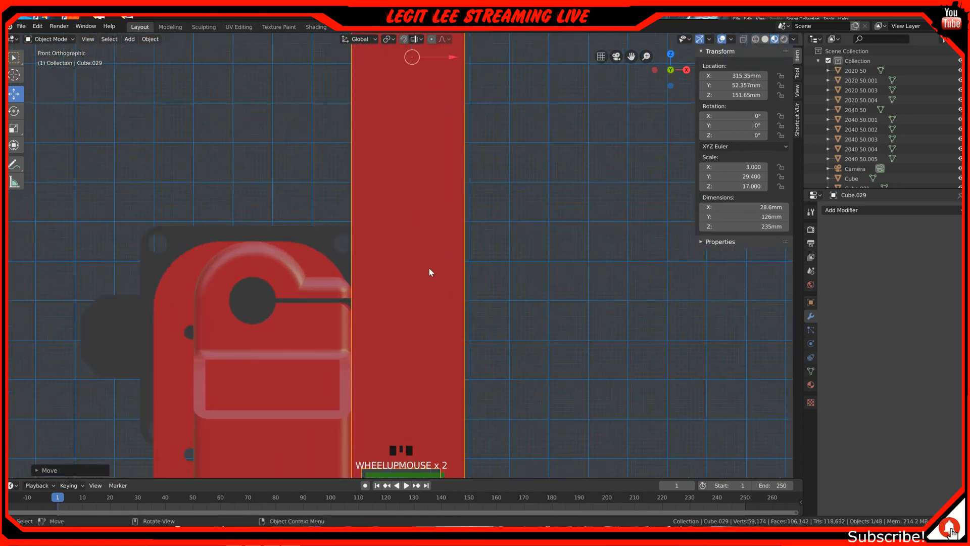
pyautogui.keyDown('ctrl'); pyautogui.moveTo(449, 57); pyautogui.dragTo(450, 53); pyautogui.keyUp('ctrl')
pyautogui.scroll(-3, 414, 161)
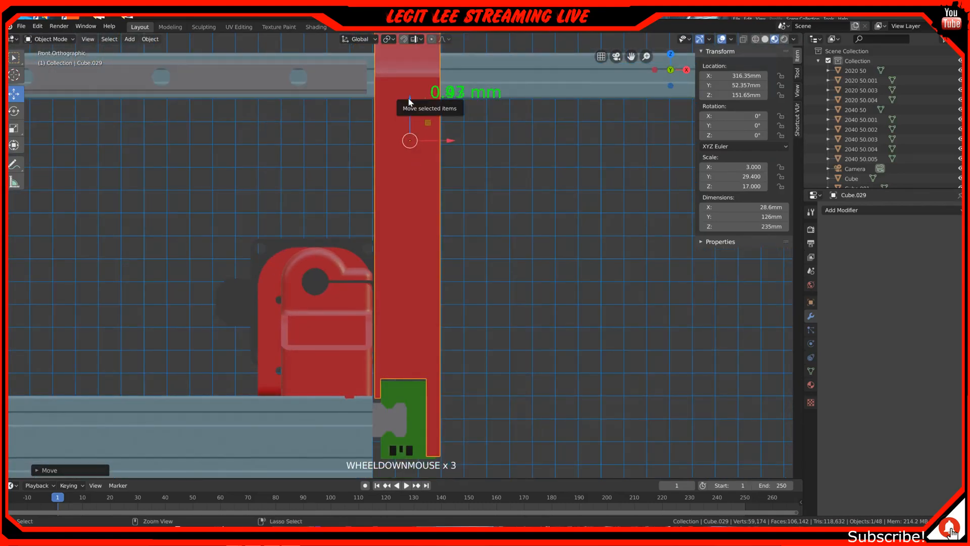
# Lower the mirrored plate 1 mm along Z to 150.65 mm and compare its fit with the opposite plate.
pyautogui.scroll(2, 409, 100)
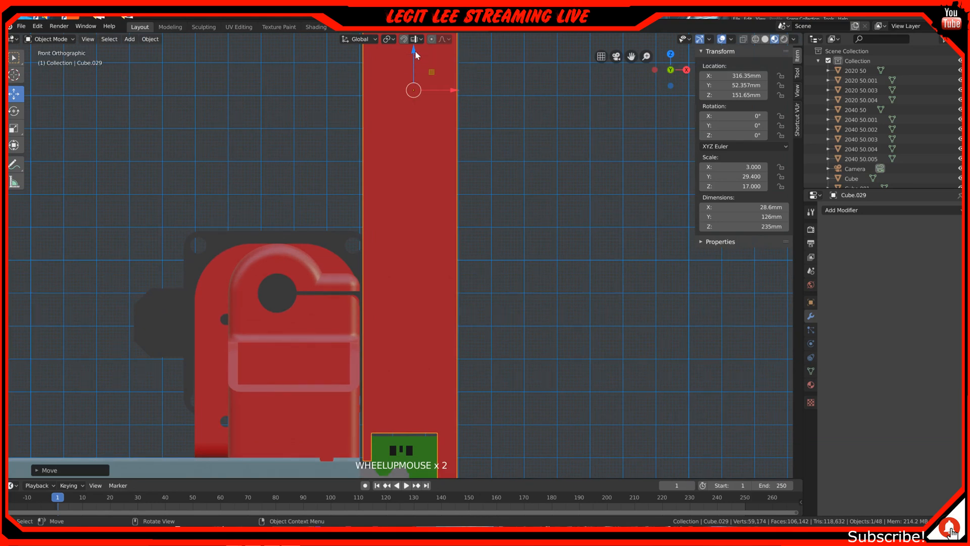
pyautogui.keyDown('ctrl'); pyautogui.moveTo(416, 54); pyautogui.dragTo(414, 55); pyautogui.keyUp('ctrl')
pyautogui.scroll(1, 415, 55)
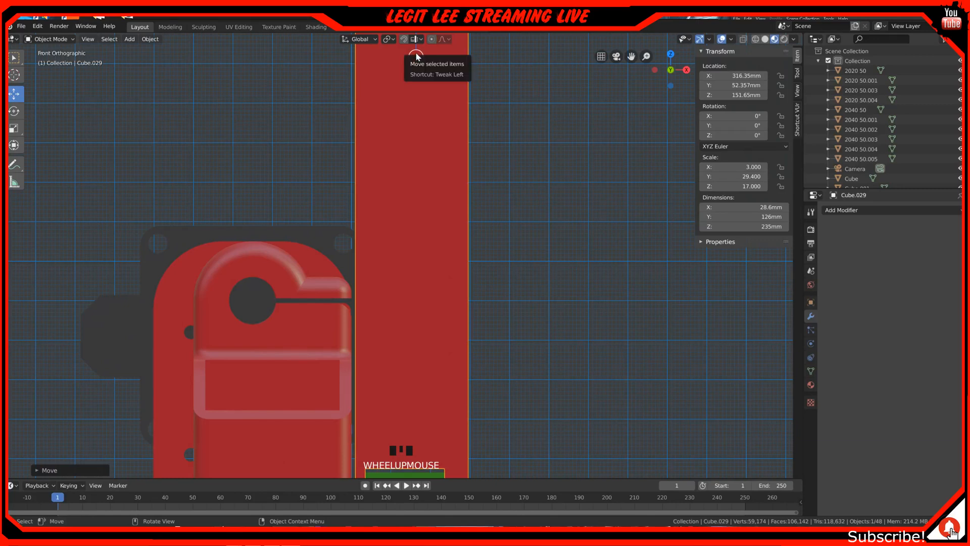
pyautogui.keyDown('shift'); pyautogui.moveTo(416, 56); pyautogui.dragTo(417, 66, button='middle'); pyautogui.keyUp('shift')
pyautogui.keyDown('ctrl'); pyautogui.moveTo(417, 66); pyautogui.dragTo(417, 66); pyautogui.keyUp('ctrl')
pyautogui.keyDown('shift'); pyautogui.moveTo(439, 215); pyautogui.dragTo(436, 124, button='middle'); pyautogui.keyUp('shift')
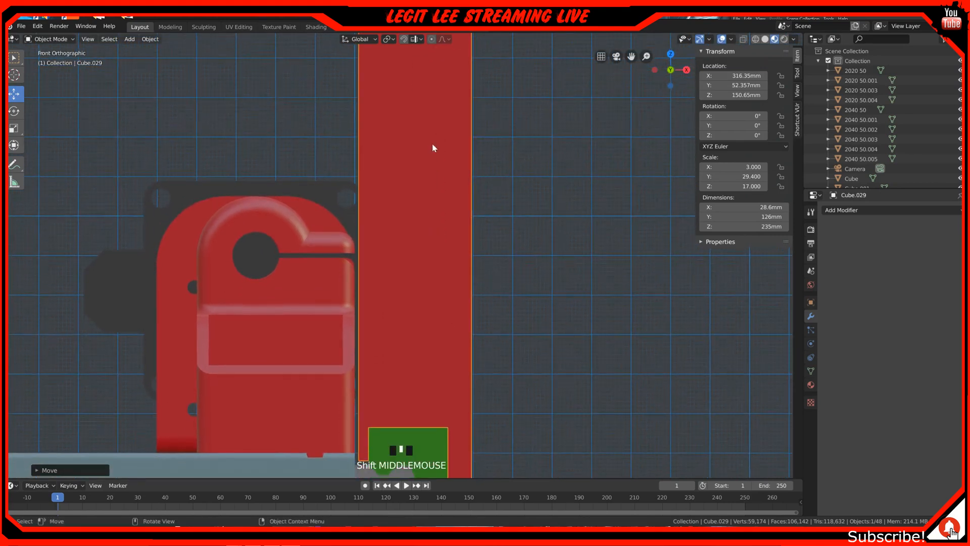
pyautogui.scroll(-3, 234, 253)
pyautogui.keyDown('shift'); pyautogui.moveTo(234, 253); pyautogui.dragTo(602, 211, button='middle'); pyautogui.keyUp('shift')
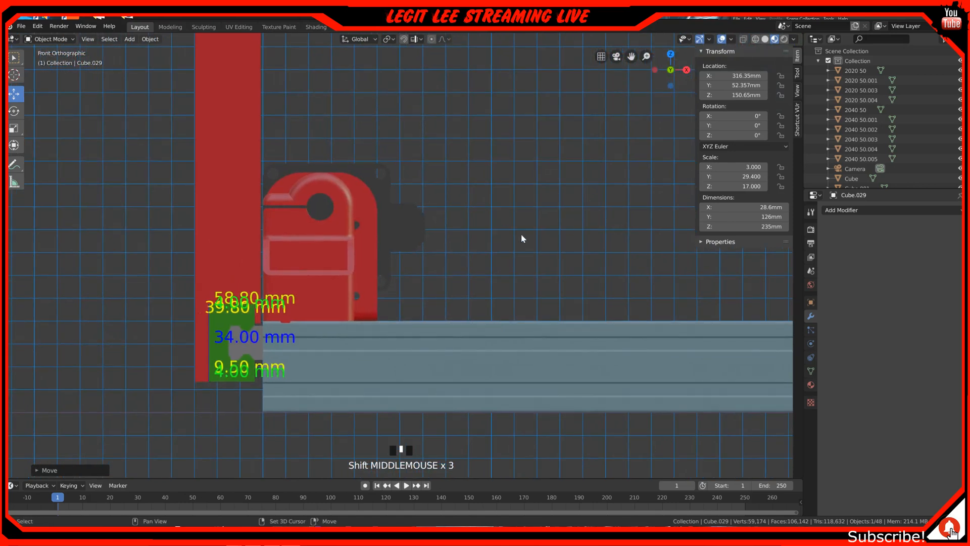
pyautogui.scroll(-1, 403, 257)
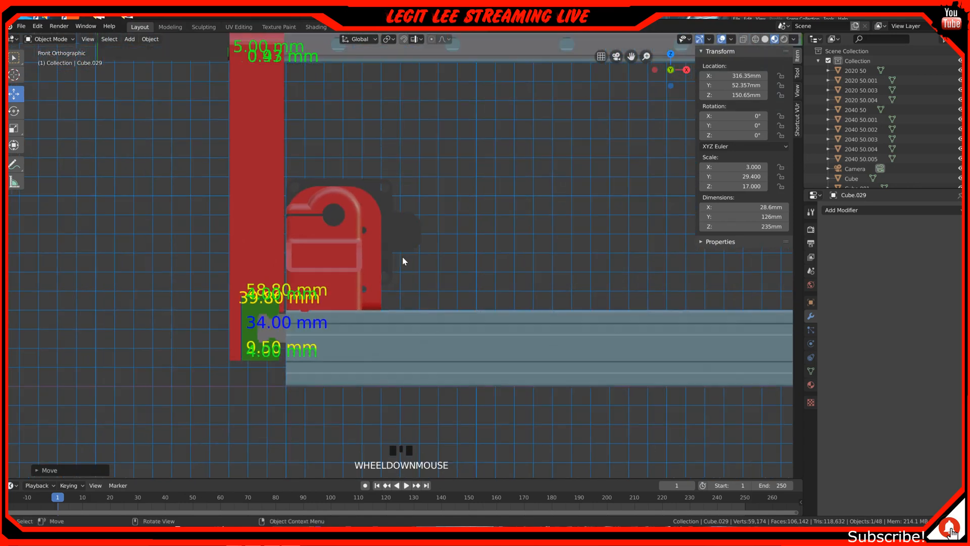
pyautogui.keyDown('shift'); pyautogui.moveTo(498, 303); pyautogui.dragTo(101, 215, button='middle'); pyautogui.keyUp('shift')
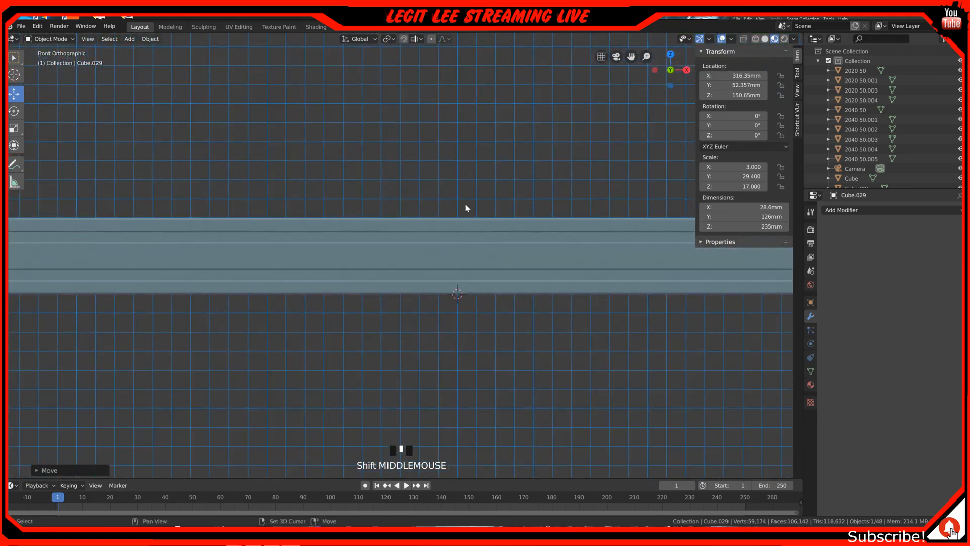
# Examine the mirrored plate in front and right views, checking its fit on the carriage and its holes against the gantry extrusions.
pyautogui.keyDown('shift'); pyautogui.moveTo(468, 208); pyautogui.dragTo(101, 249, button='middle'); pyautogui.keyUp('shift')
pyautogui.keyDown('shift'); pyautogui.moveTo(460, 257); pyautogui.dragTo(253, 265, button='middle'); pyautogui.keyUp('shift')
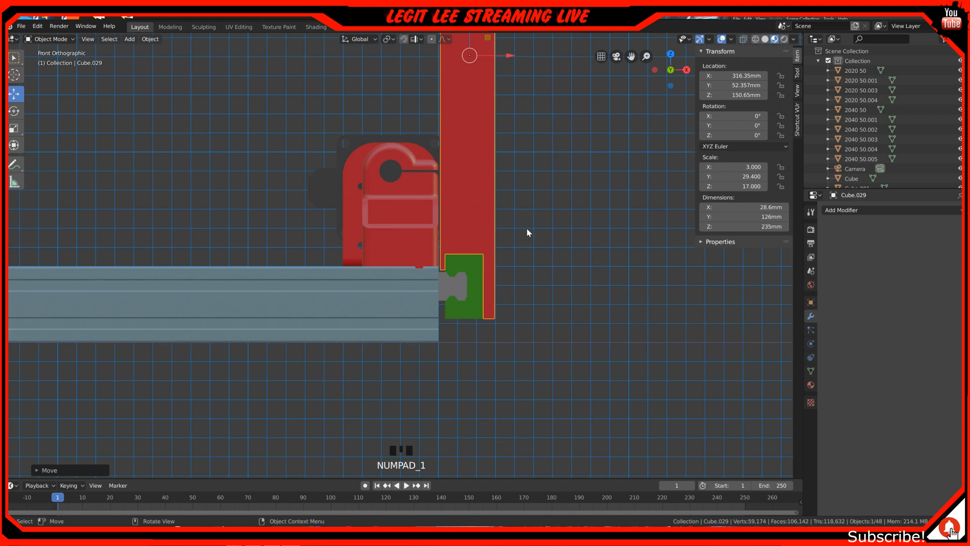
pyautogui.press('KP_7')
pyautogui.press('KP_1')
pyautogui.press('KP_3')
pyautogui.scroll(-4, 528, 230)
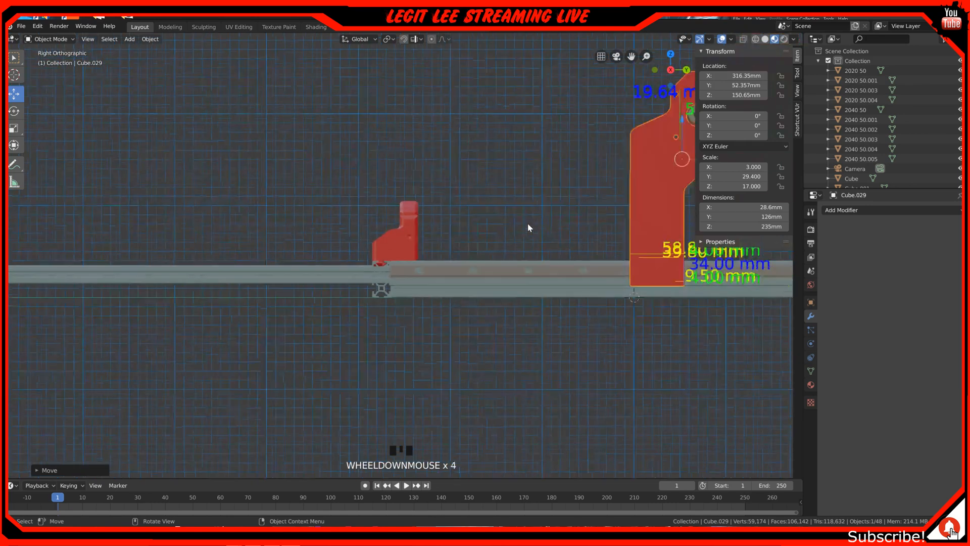
pyautogui.scroll(-4, 528, 228)
pyautogui.keyDown('shift'); pyautogui.moveTo(528, 228); pyautogui.dragTo(375, 268, button='middle'); pyautogui.keyUp('shift')
pyautogui.scroll(4, 337, 251)
pyautogui.scroll(1, 336, 253)
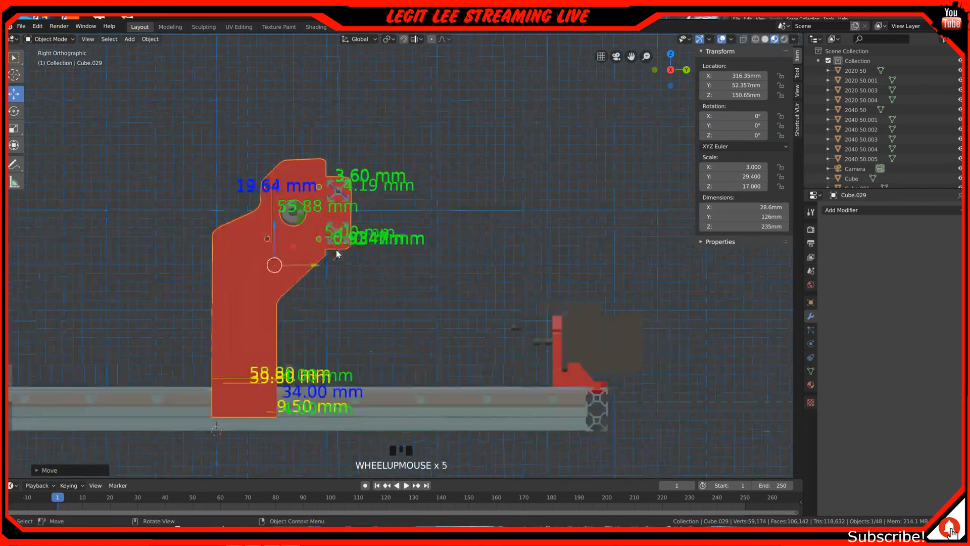
pyautogui.keyDown('shift'); pyautogui.moveTo(252, 237); pyautogui.dragTo(386, 250, button='middle'); pyautogui.keyUp('shift')
pyautogui.scroll(4, 387, 250)
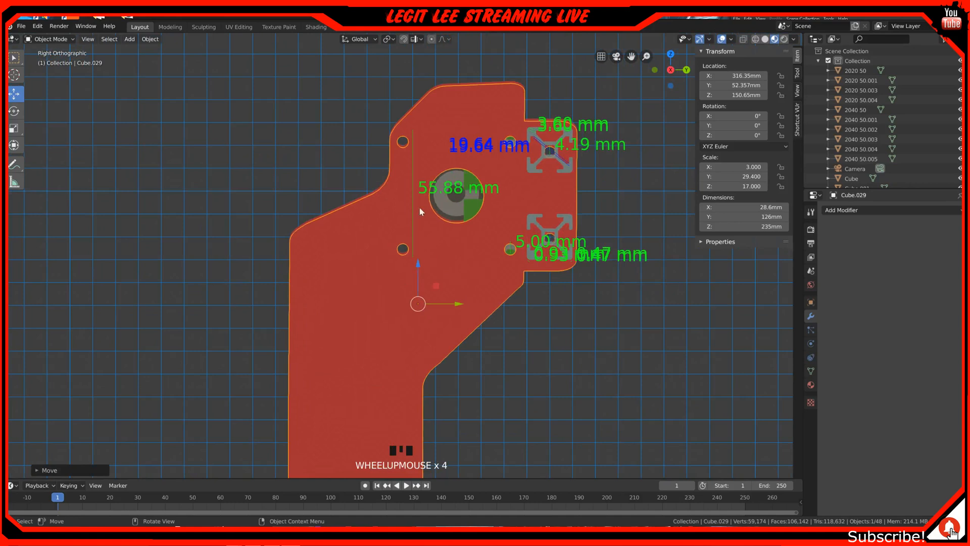
pyautogui.scroll(1, 412, 220)
pyautogui.keyDown('shift'); pyautogui.scroll(-3, 418, 268); pyautogui.keyUp('shift')
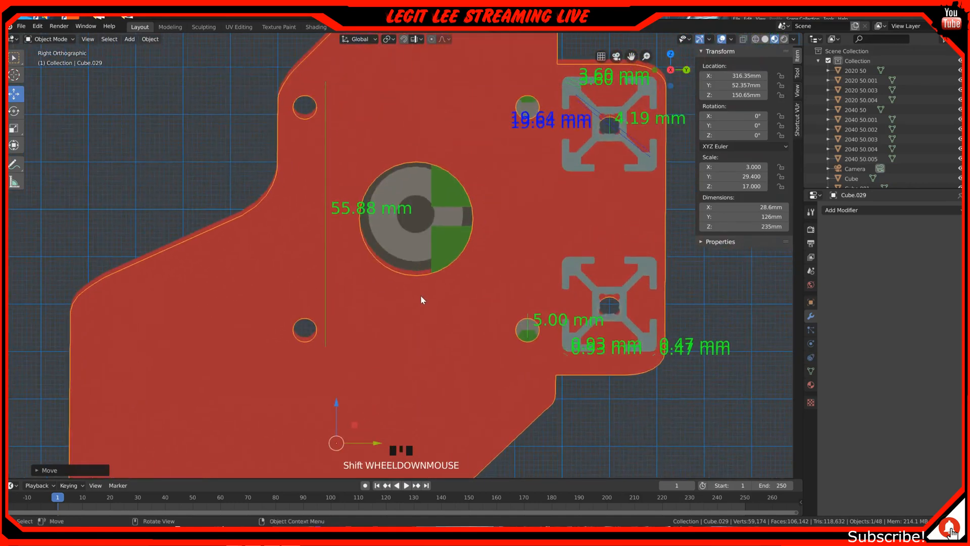
pyautogui.scroll(-6, 423, 300)
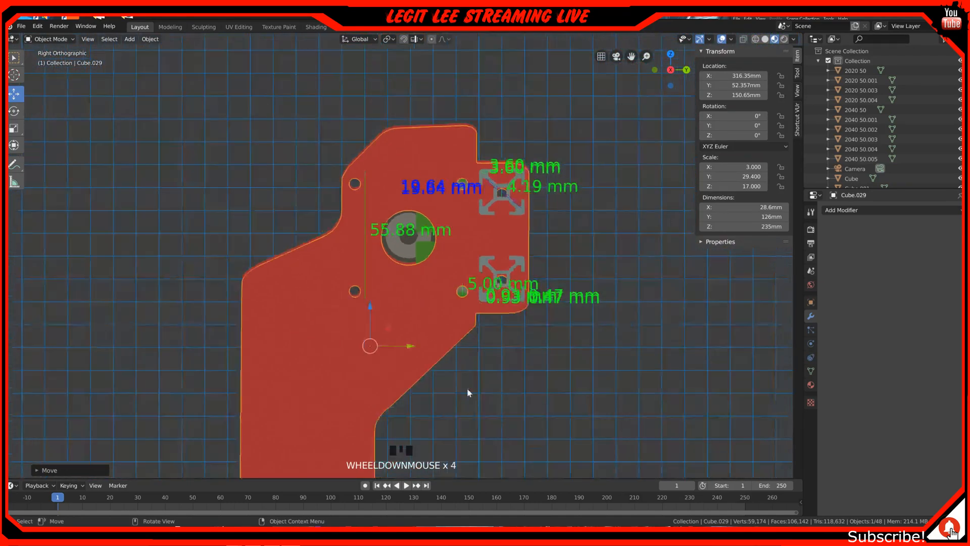
# Examine the lower rails and carriages on both sides of the base frame from several angles.
pyautogui.keyDown('shift'); pyautogui.moveTo(490, 411); pyautogui.dragTo(505, 196, button='middle'); pyautogui.keyUp('shift')
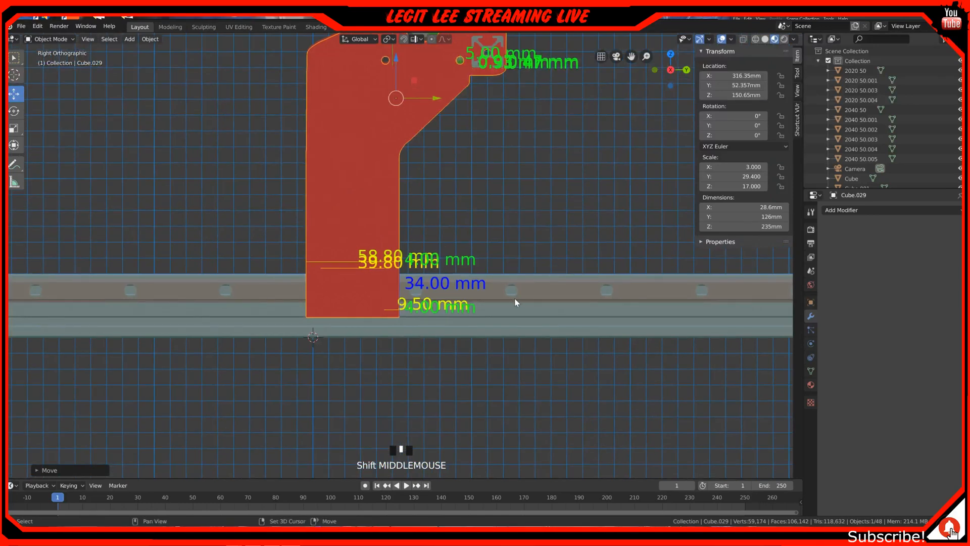
pyautogui.keyDown('shift'); pyautogui.moveTo(199, 269); pyautogui.dragTo(541, 250, button='middle'); pyautogui.keyUp('shift')
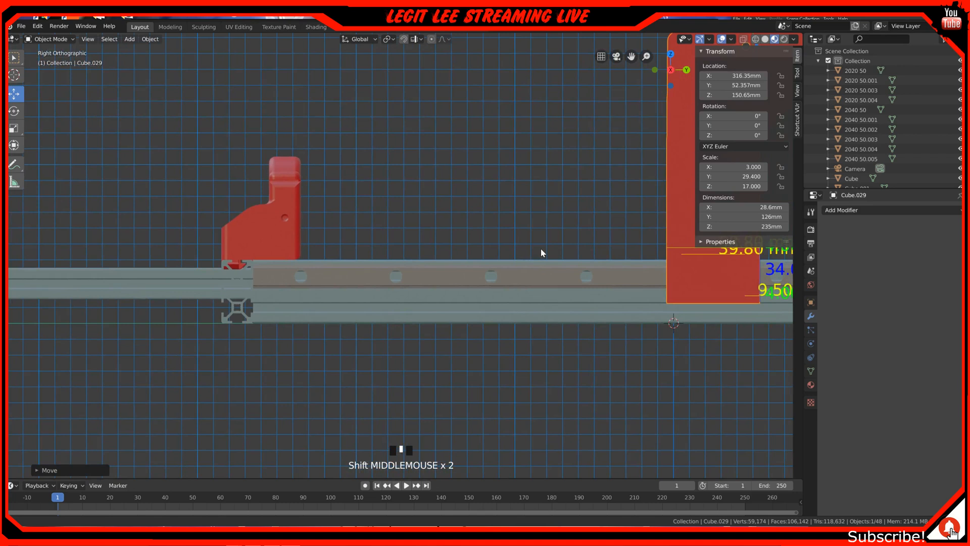
pyautogui.moveTo(538, 249); pyautogui.dragTo(576, 253, button='middle')
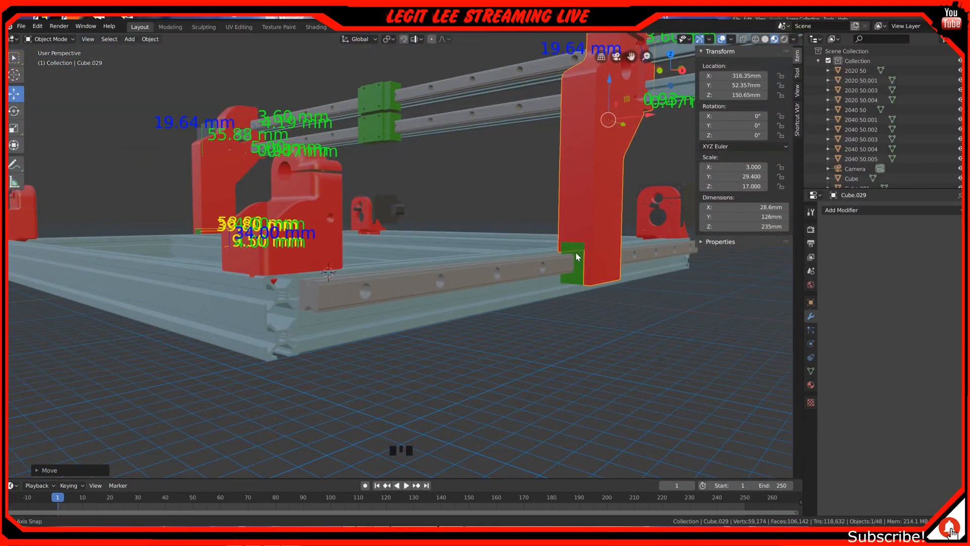
pyautogui.moveTo(265, 284); pyautogui.dragTo(522, 258, button='middle')
pyautogui.keyDown('shift'); pyautogui.moveTo(296, 288); pyautogui.dragTo(583, 276, button='middle'); pyautogui.keyUp('shift')
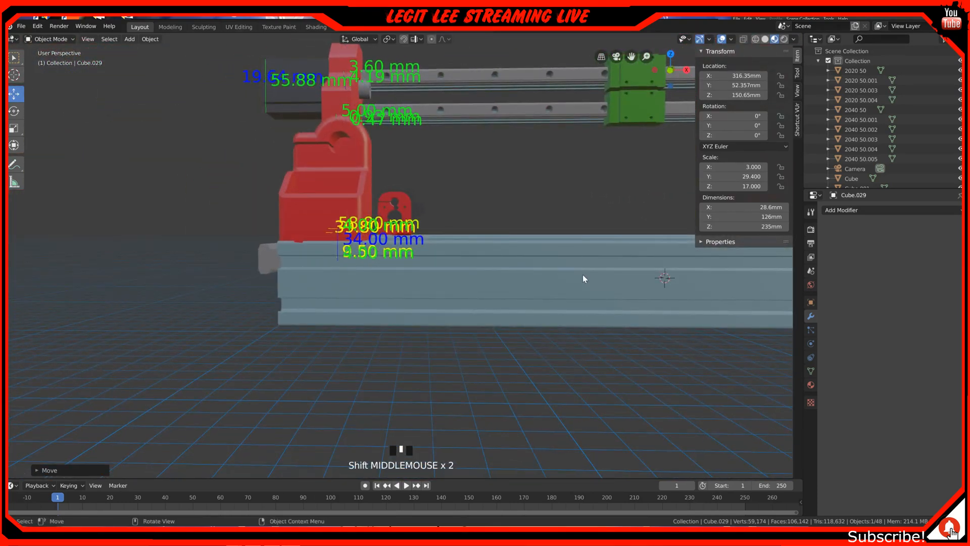
pyautogui.scroll(-2, 583, 275)
pyautogui.keyDown('shift'); pyautogui.moveTo(511, 277); pyautogui.dragTo(318, 238, button='middle'); pyautogui.keyUp('shift')
pyautogui.keyDown('shift'); pyautogui.moveTo(571, 242); pyautogui.dragTo(190, 245, button='middle'); pyautogui.keyUp('shift')
pyautogui.moveTo(430, 232)
pyautogui.mouseDown(button='middle')
pyautogui.moveTo(420, 238)
pyautogui.moveTo(427, 233)
pyautogui.mouseUp(button='middle')
# Delete the five lower rail segments and the green carriage on the mirrored plate's side of the frame.
pyautogui.click(428, 234)
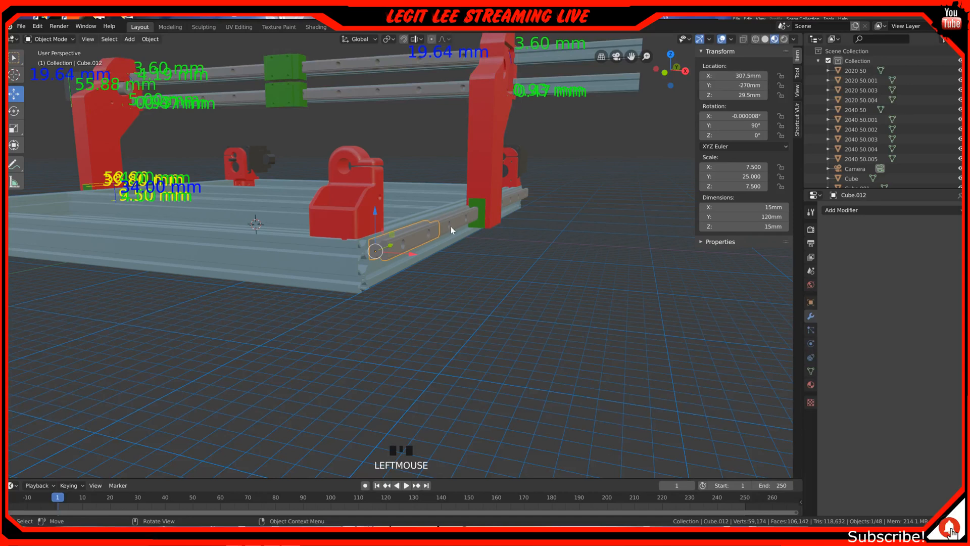
pyautogui.keyDown('shift'); pyautogui.click(462, 217); pyautogui.keyUp('shift')
pyautogui.keyDown('shift'); pyautogui.click(477, 212); pyautogui.keyUp('shift')
pyautogui.moveTo(477, 213); pyautogui.dragTo(553, 200, button='middle')
pyautogui.keyDown('shift'); pyautogui.click(555, 197); pyautogui.keyUp('shift')
pyautogui.keyDown('shift'); pyautogui.click(587, 180); pyautogui.keyUp('shift')
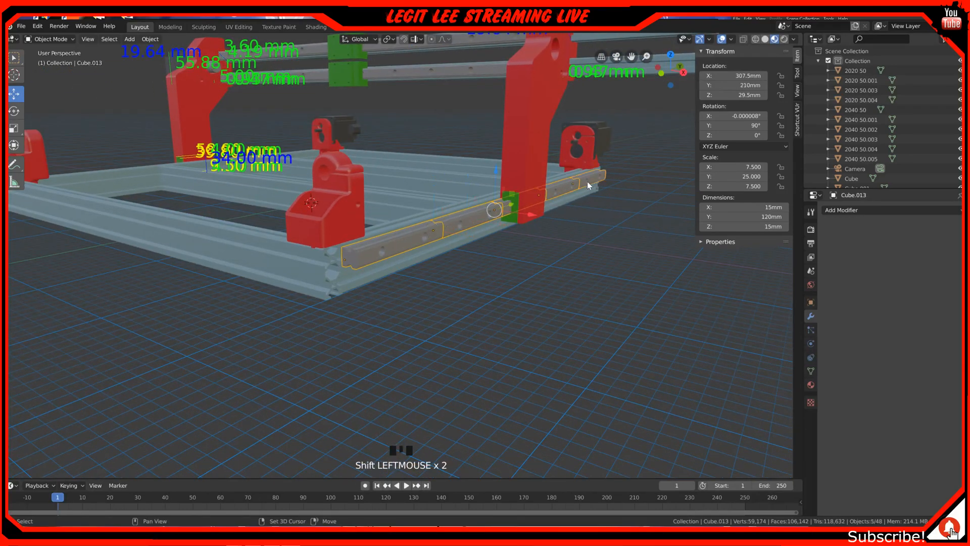
pyautogui.keyDown('shift'); pyautogui.click(517, 202); pyautogui.keyUp('shift')
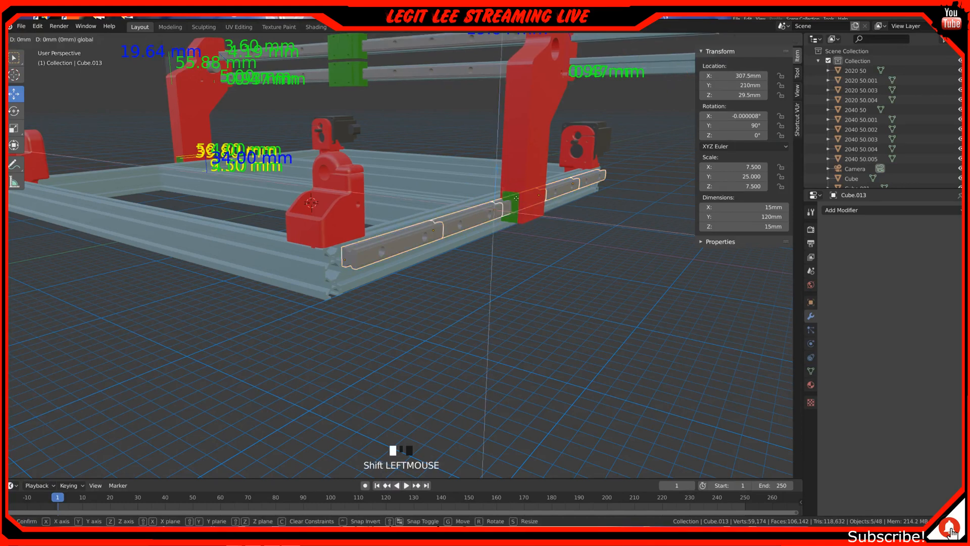
pyautogui.scroll(4, 536, 194)
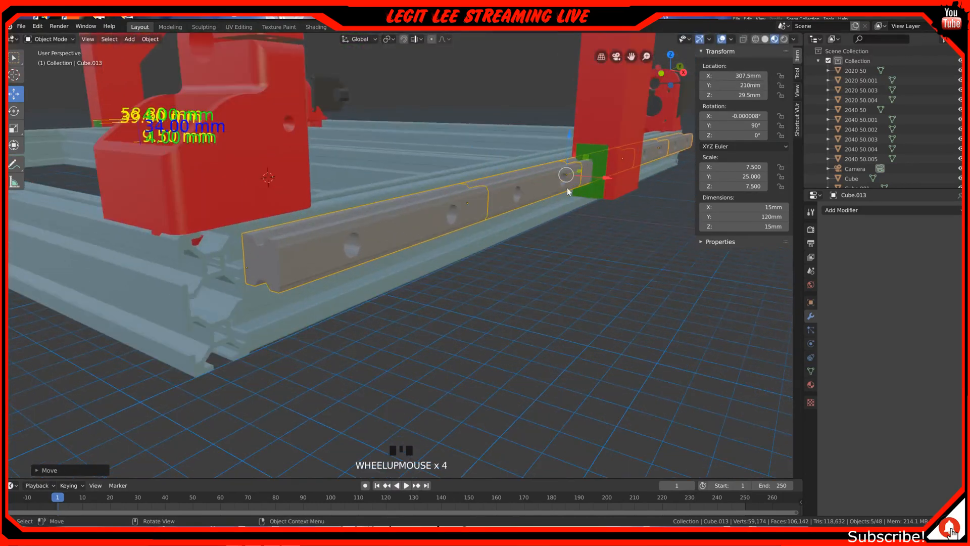
pyautogui.keyDown('shift'); pyautogui.click(596, 163); pyautogui.keyUp('shift')
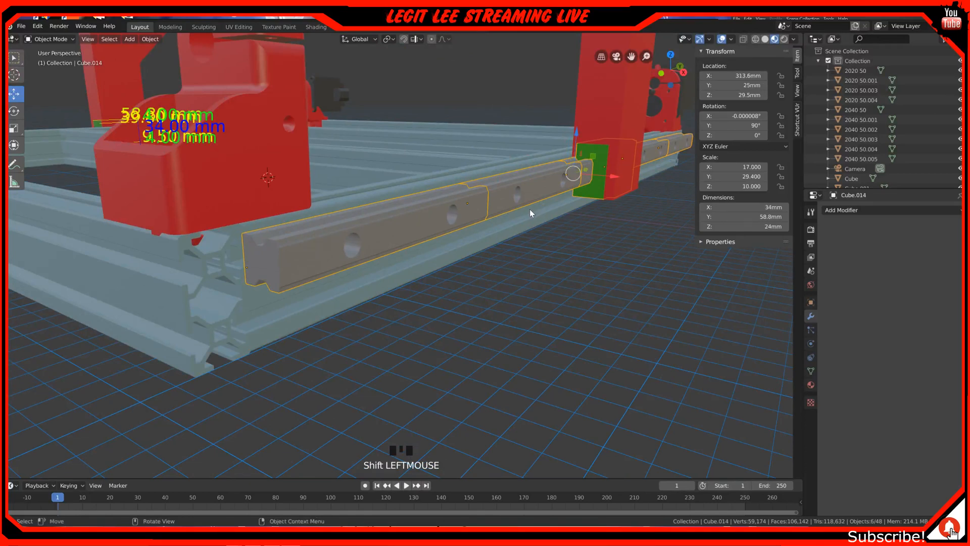
pyautogui.press('x')
pyautogui.click(530, 210)
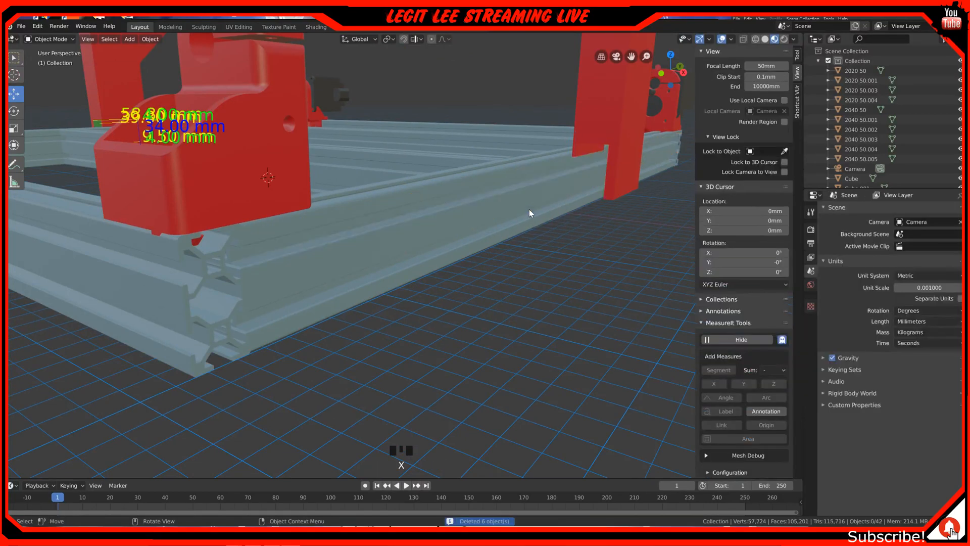
# Go to the original plate's side of the frame and hide the MeasureIt dimensions in the viewport.
pyautogui.scroll(-2, 405, 232)
pyautogui.press('KP_1')
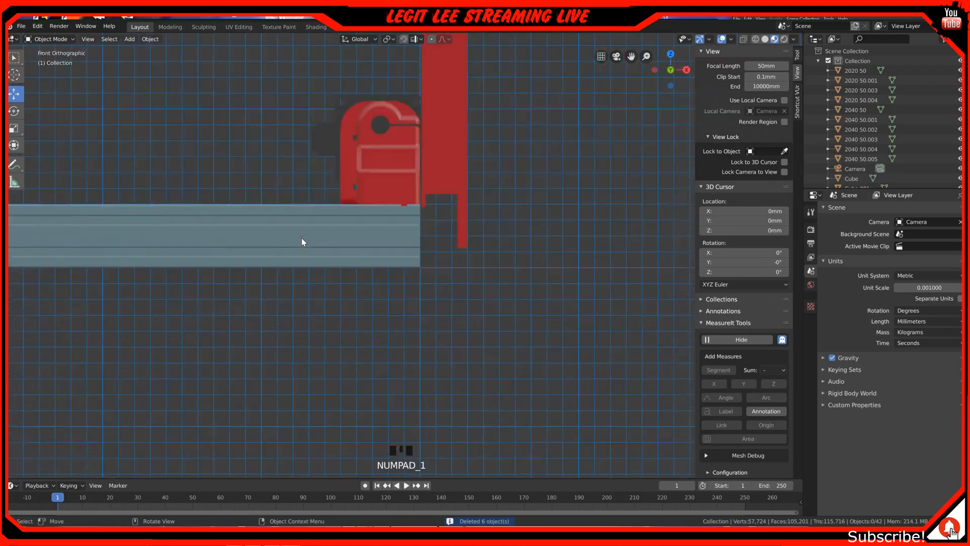
pyautogui.keyDown('shift'); pyautogui.moveTo(251, 256); pyautogui.dragTo(612, 288, button='middle'); pyautogui.keyUp('shift')
pyautogui.keyDown('shift'); pyautogui.moveTo(260, 278); pyautogui.dragTo(711, 294, button='middle'); pyautogui.keyUp('shift')
pyautogui.moveTo(303, 298); pyautogui.dragTo(353, 293, button='middle')
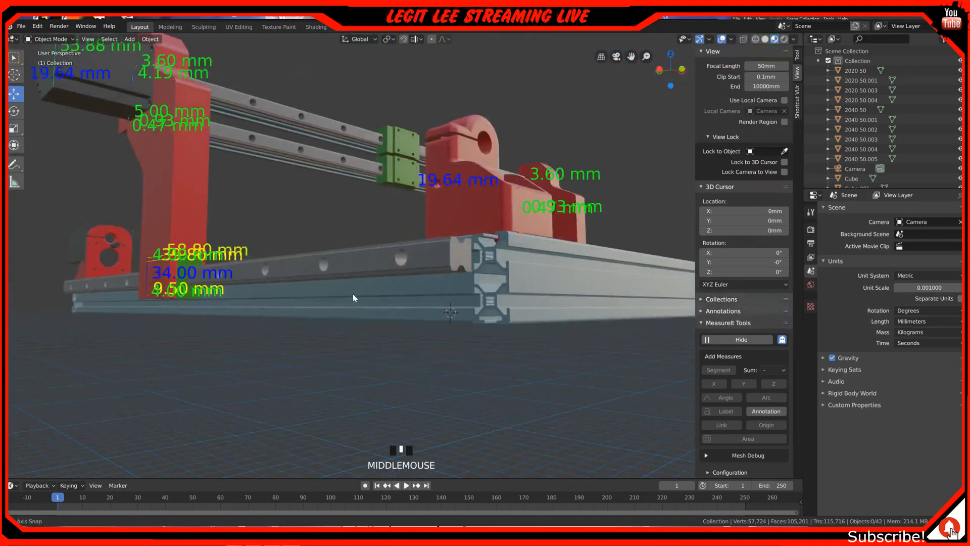
pyautogui.click(410, 253)
pyautogui.keyDown('shift'); pyautogui.click(267, 272); pyautogui.keyUp('shift')
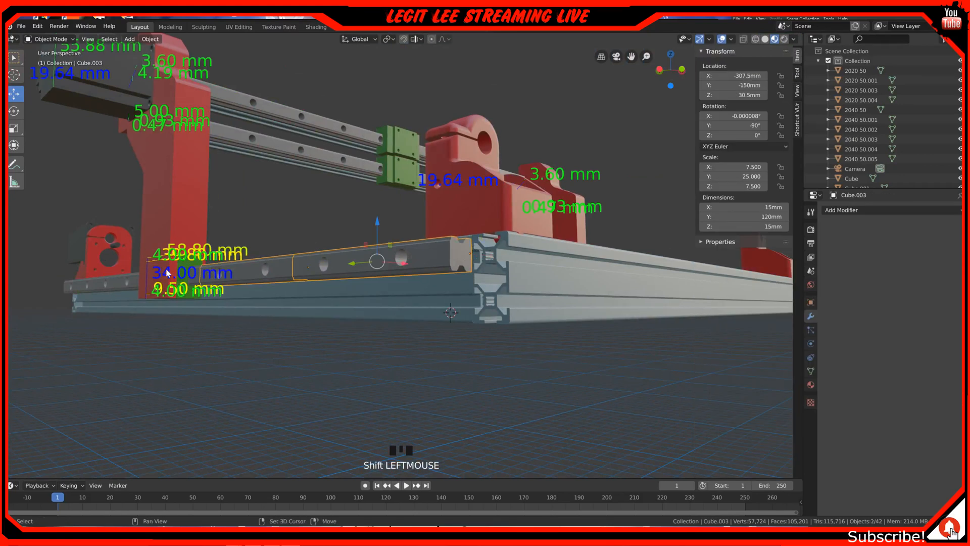
pyautogui.moveTo(166, 269); pyautogui.dragTo(188, 292, button='middle')
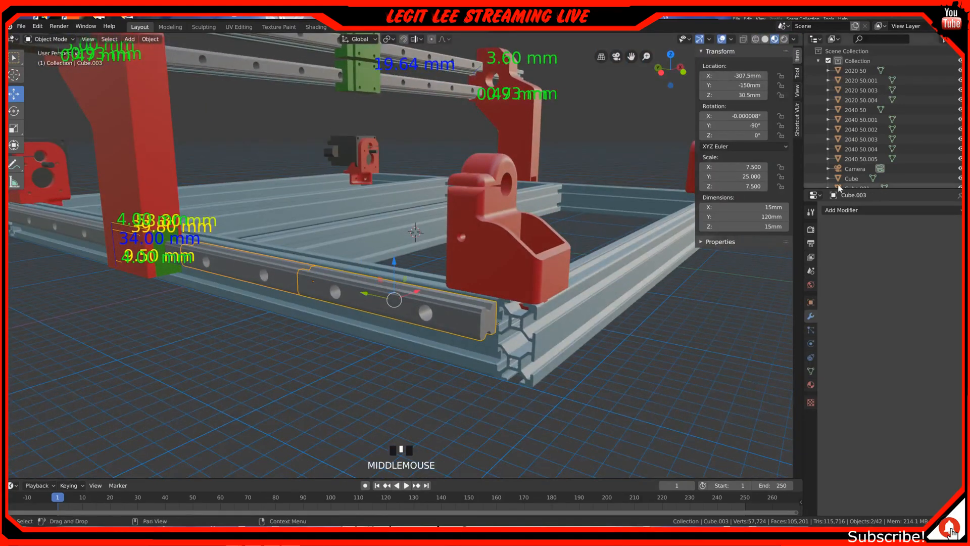
pyautogui.click(798, 93)
pyautogui.click(737, 340)
# Select the five lower rail segments and the green carriage on the original plate's side of the frame.
pyautogui.keyDown('shift'); pyautogui.moveTo(212, 268); pyautogui.dragTo(389, 282, button='middle'); pyautogui.keyUp('shift')
pyautogui.click(336, 262)
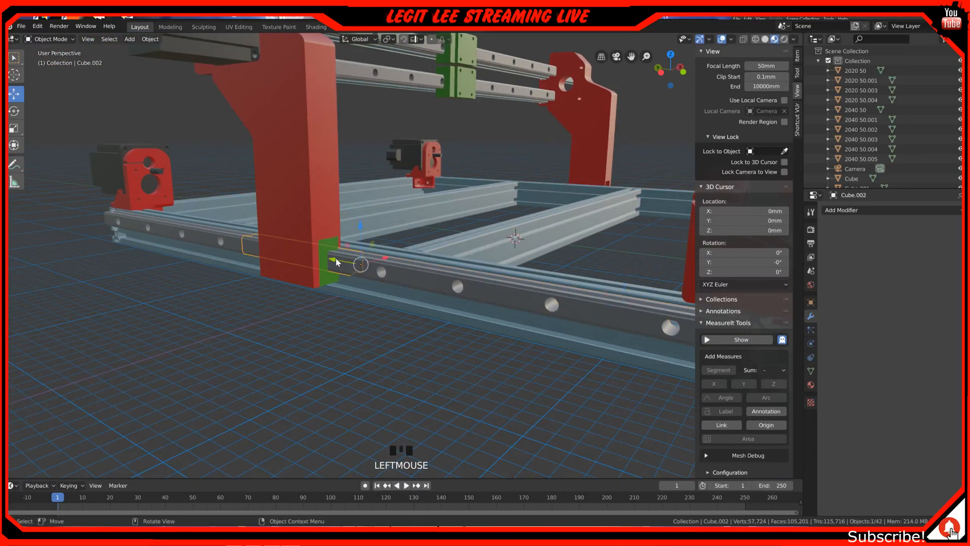
pyautogui.click(425, 286)
pyautogui.scroll(-2, 570, 289)
pyautogui.click(570, 294)
pyautogui.keyDown('shift'); pyautogui.click(393, 267); pyautogui.keyUp('shift')
pyautogui.keyDown('shift'); pyautogui.click(355, 261); pyautogui.keyUp('shift')
pyautogui.keyDown('shift'); pyautogui.click(309, 252); pyautogui.keyUp('shift')
pyautogui.keyDown('shift'); pyautogui.click(217, 232); pyautogui.keyUp('shift')
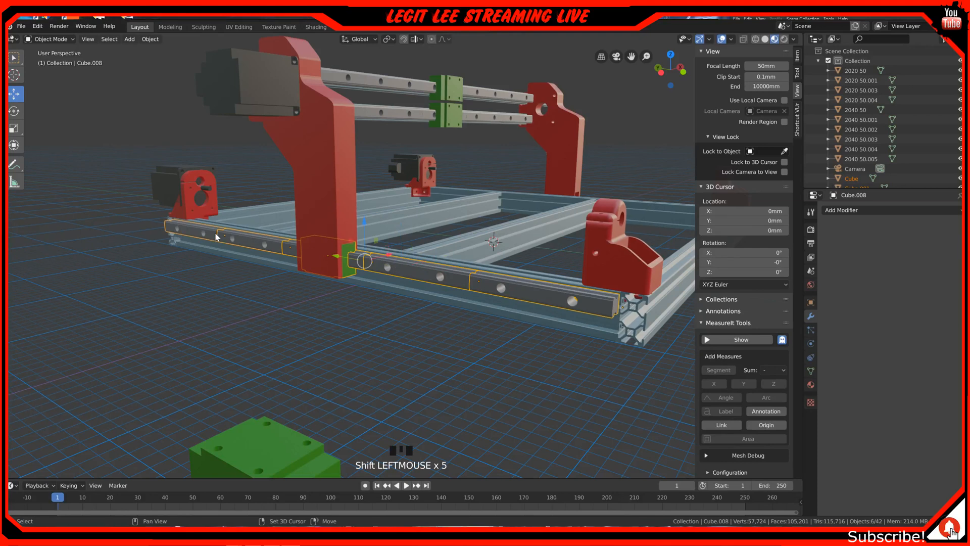
# In front view, duplicate the selected rail and carriage and move the copy 610 mm along X to the mirrored plate's side.
pyautogui.press('KP_1')
pyautogui.keyDown('shift'); pyautogui.moveTo(476, 278); pyautogui.dragTo(229, 309, button='middle'); pyautogui.keyUp('shift')
pyautogui.keyDown('shift'); pyautogui.moveTo(374, 321); pyautogui.dragTo(257, 319, button='middle'); pyautogui.keyUp('shift')
pyautogui.keyDown('shift'); pyautogui.moveTo(396, 309); pyautogui.dragTo(353, 308, button='middle'); pyautogui.keyUp('shift')
pyautogui.keyDown('shift'); pyautogui.scroll(-1, 353, 309); pyautogui.keyUp('shift')
pyautogui.keyDown('shift'); pyautogui.scroll(1, 353, 313); pyautogui.keyUp('shift')
pyautogui.keyDown('shift'); pyautogui.moveTo(342, 312); pyautogui.dragTo(357, 313, button='middle'); pyautogui.keyUp('shift')
pyautogui.scroll(-1, 356, 313)
pyautogui.scroll(1, 356, 313)
pyautogui.scroll(-1, 355, 310)
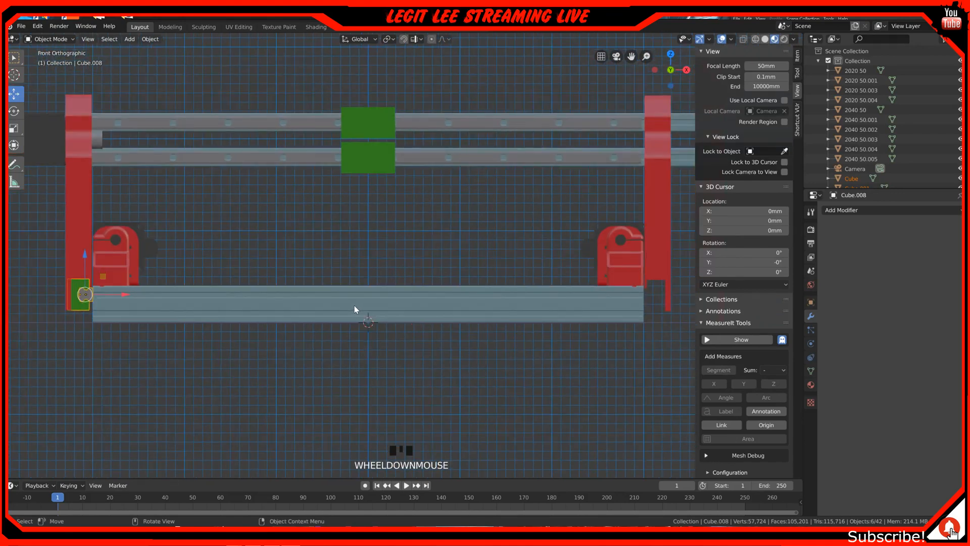
pyautogui.press('ctrl')
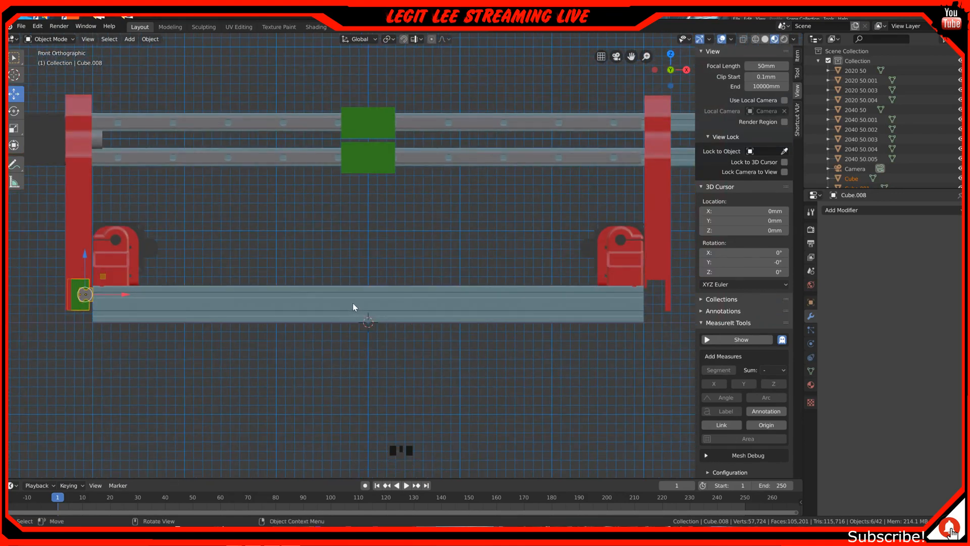
pyautogui.hotkey('shift', 'd')
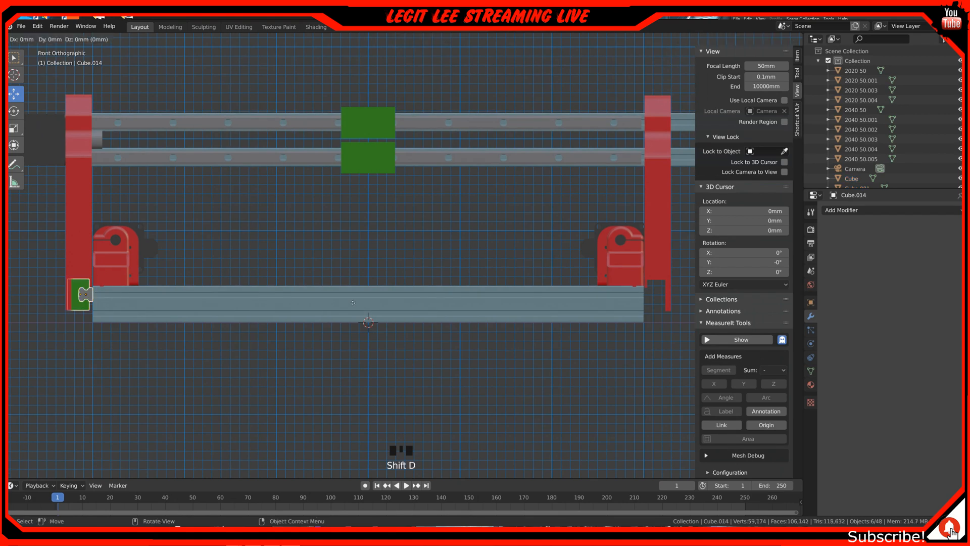
pyautogui.press('x')
pyautogui.press('ctrl')
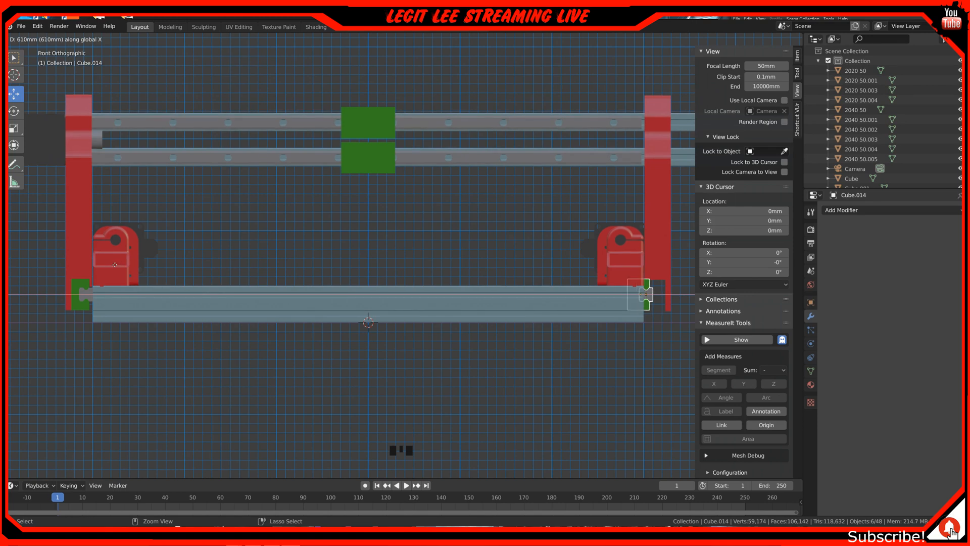
pyautogui.click(114, 264)
# Rotate the copied rail and carriage 180° in front view so that they face outward.
pyautogui.keyDown('shift'); pyautogui.moveTo(408, 265); pyautogui.dragTo(253, 260, button='middle'); pyautogui.keyUp('shift')
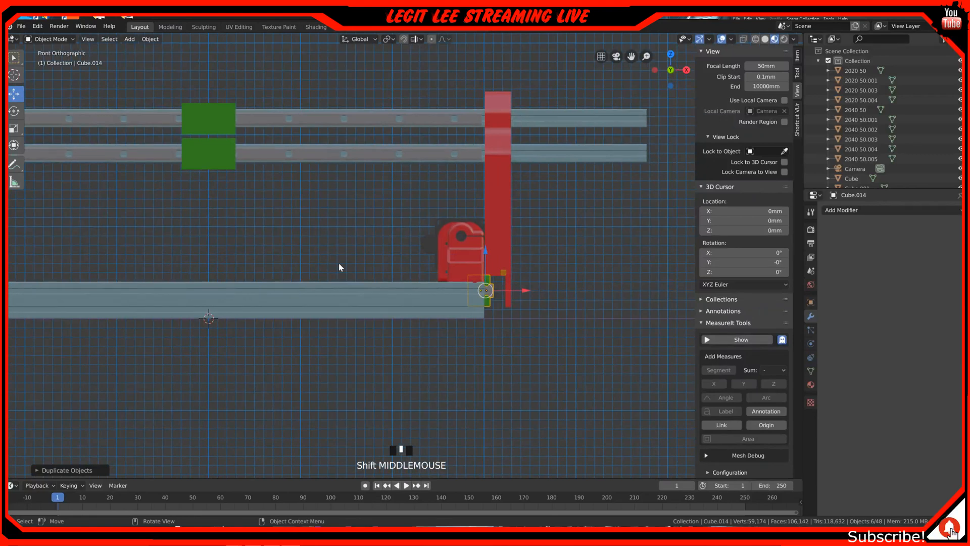
pyautogui.write('r180')
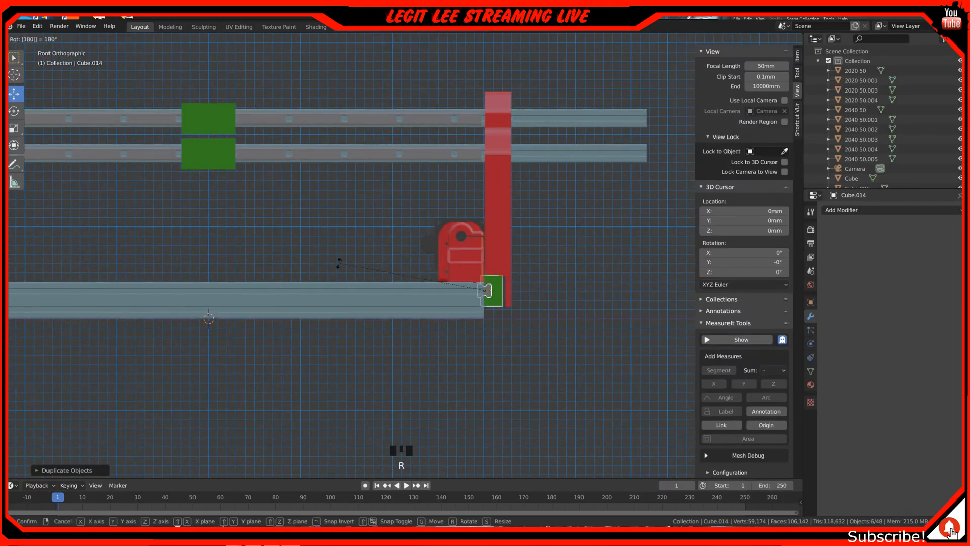
pyautogui.press('Return')
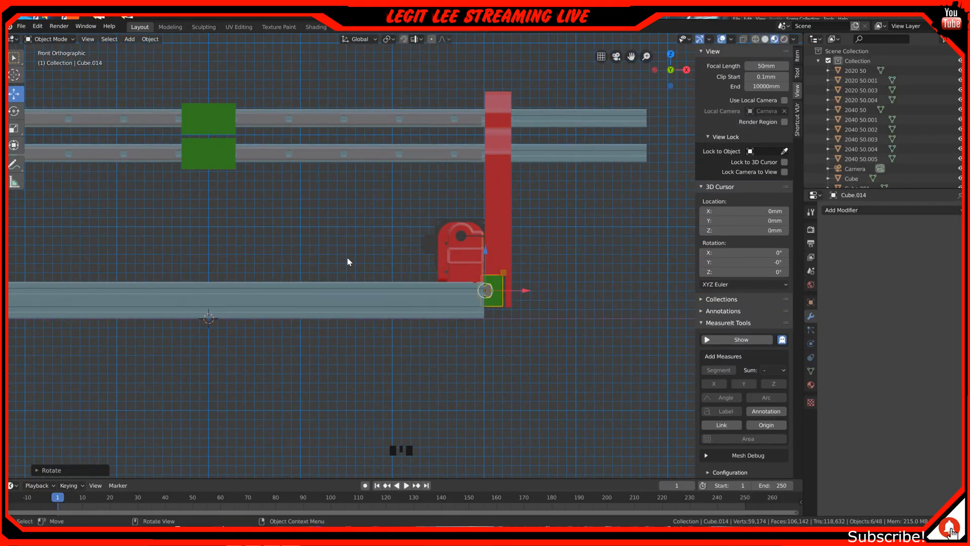
# Move the copied rail and carriage outward along X until the rail's back sits against the end of the base frame.
pyautogui.keyDown('ctrl'); pyautogui.moveTo(525, 292); pyautogui.dragTo(525, 293); pyautogui.keyUp('ctrl')
pyautogui.scroll(4, 527, 297)
pyautogui.keyDown('shift'); pyautogui.moveTo(538, 297); pyautogui.dragTo(359, 254, button='middle'); pyautogui.keyUp('shift')
pyautogui.scroll(4, 402, 277)
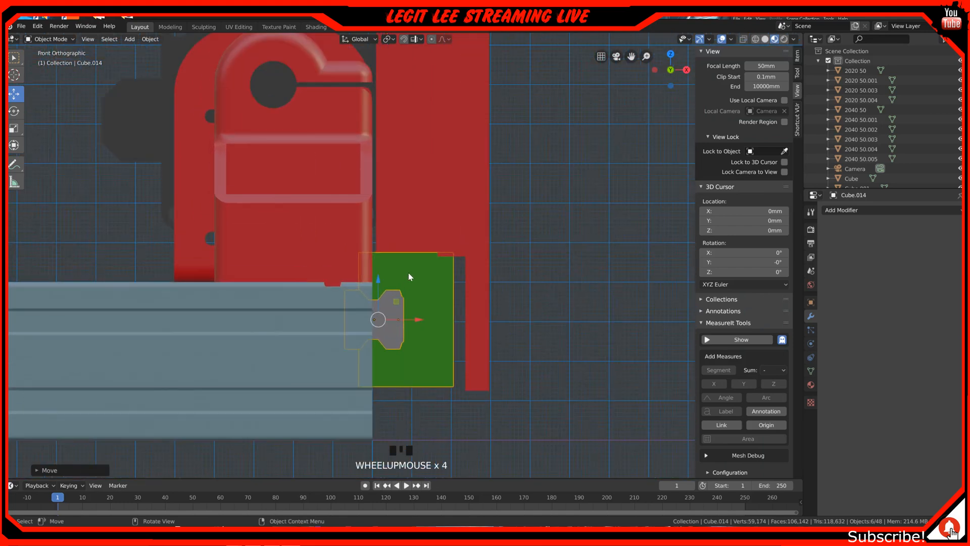
pyautogui.keyDown('ctrl'); pyautogui.moveTo(417, 317); pyautogui.dragTo(447, 317); pyautogui.keyUp('ctrl')
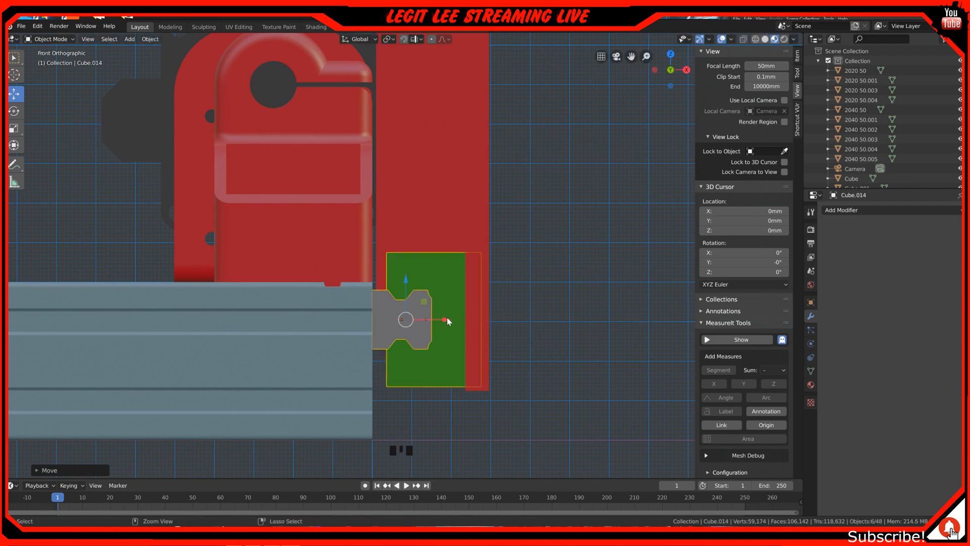
# Raise the mirrored plate slightly along Z so its lower end is level with the bottom of the copied carriage.
pyautogui.click(433, 177)
pyautogui.scroll(-2, 432, 176)
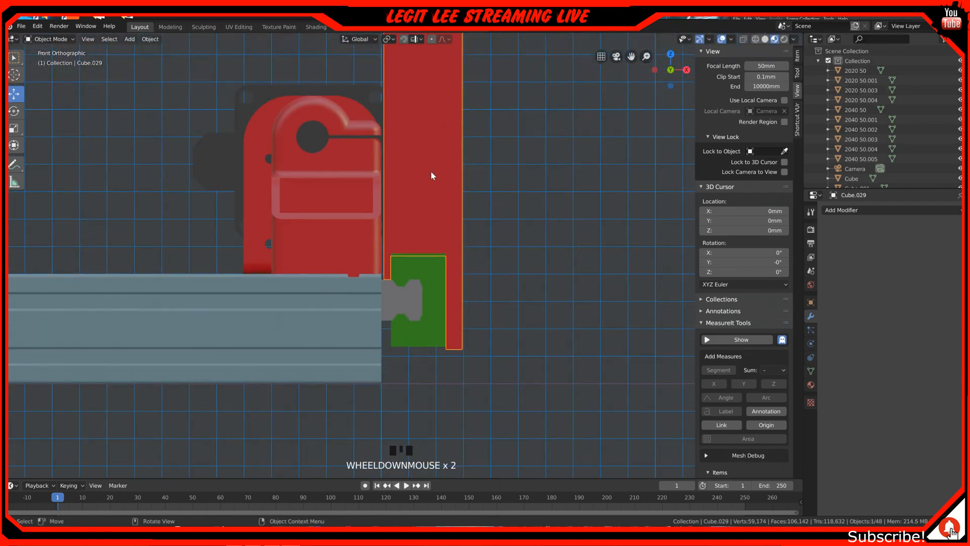
pyautogui.keyDown('shift'); pyautogui.moveTo(429, 150); pyautogui.dragTo(422, 299, button='middle'); pyautogui.keyUp('shift')
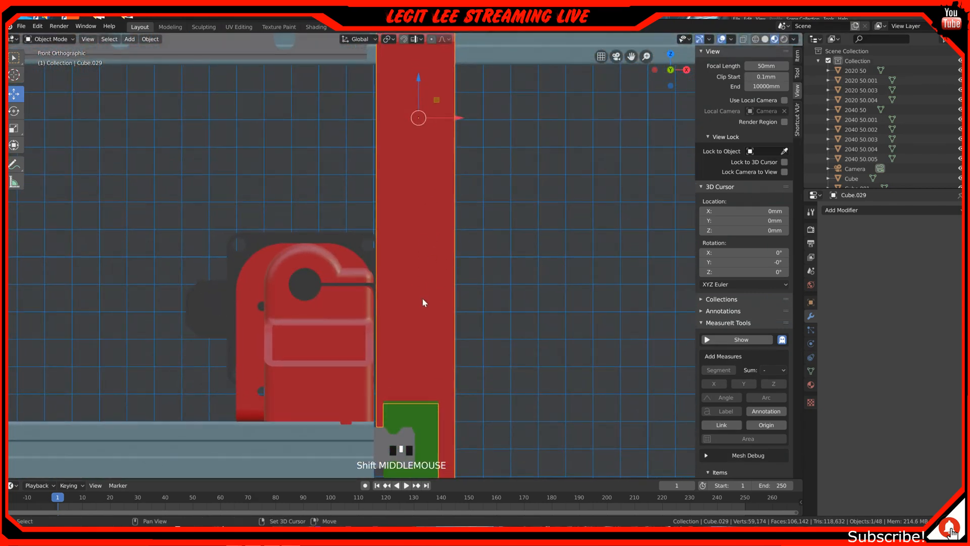
pyautogui.keyDown('ctrl'); pyautogui.moveTo(419, 78); pyautogui.dragTo(421, 68); pyautogui.keyUp('ctrl')
pyautogui.scroll(2, 422, 101)
pyautogui.keyDown('shift'); pyautogui.moveTo(413, 119); pyautogui.dragTo(424, 250, button='middle'); pyautogui.keyUp('shift')
pyautogui.keyDown('ctrl'); pyautogui.moveTo(433, 155); pyautogui.dragTo(433, 152); pyautogui.keyUp('ctrl')
pyautogui.keyDown('shift'); pyautogui.moveTo(432, 208); pyautogui.dragTo(419, 23, button='middle'); pyautogui.keyUp('shift')
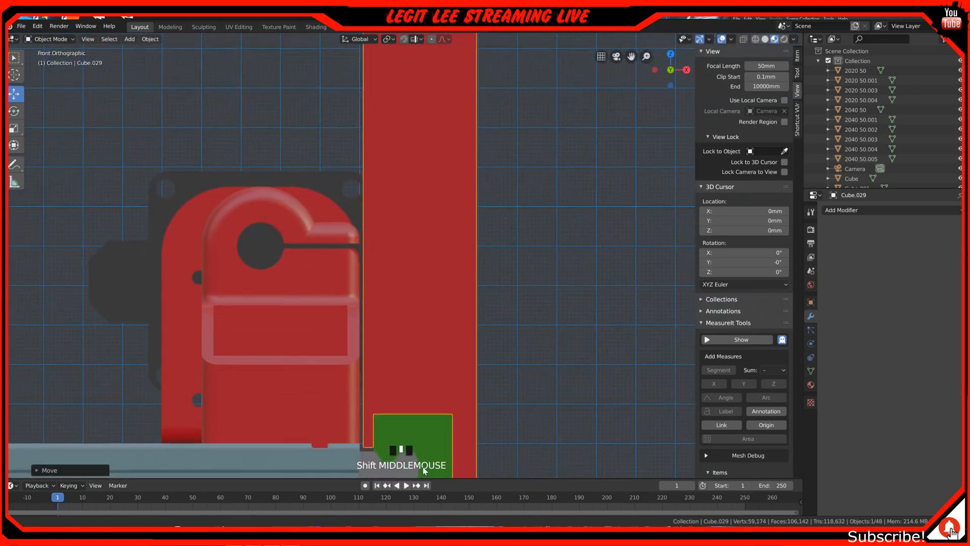
pyautogui.scroll(-3, 353, 411)
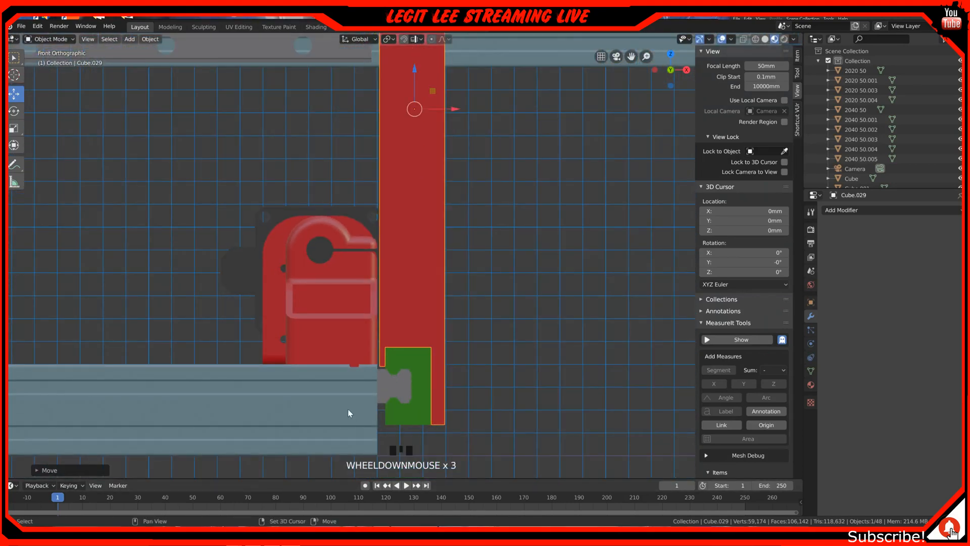
pyautogui.keyDown('shift'); pyautogui.moveTo(354, 411); pyautogui.dragTo(465, 406, button='middle'); pyautogui.keyUp('shift')
pyautogui.scroll(-3, 390, 345)
pyautogui.moveTo(259, 279); pyautogui.dragTo(165, 239, button='middle')
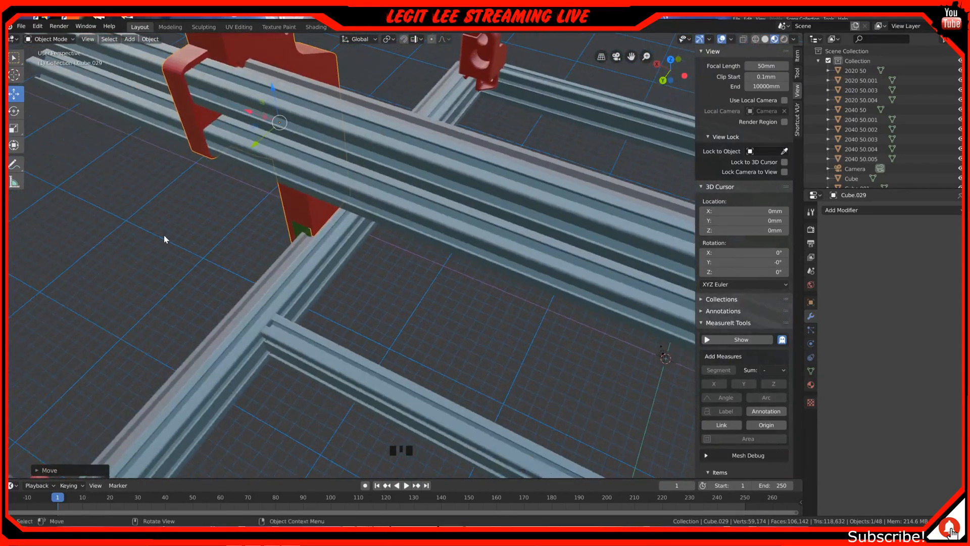
pyautogui.click(219, 108)
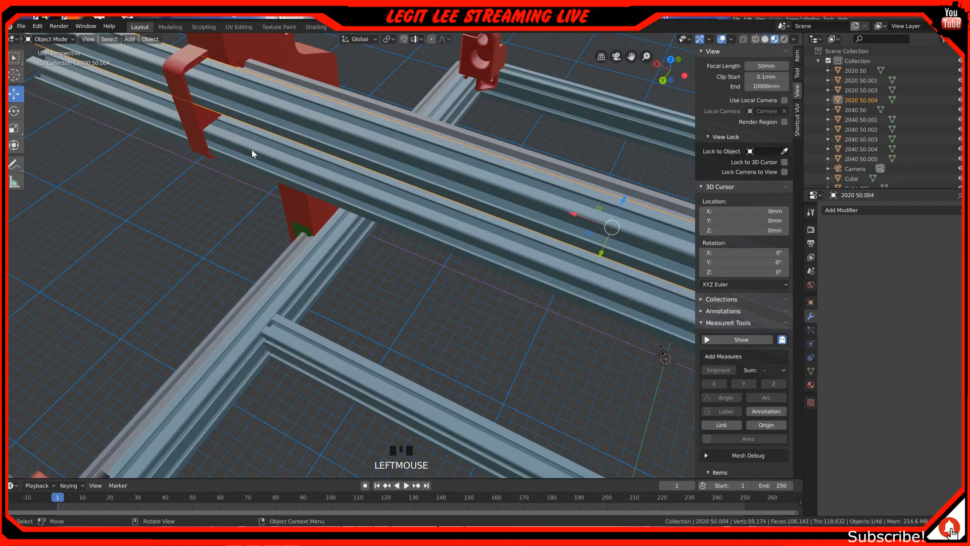
pyautogui.press('h')
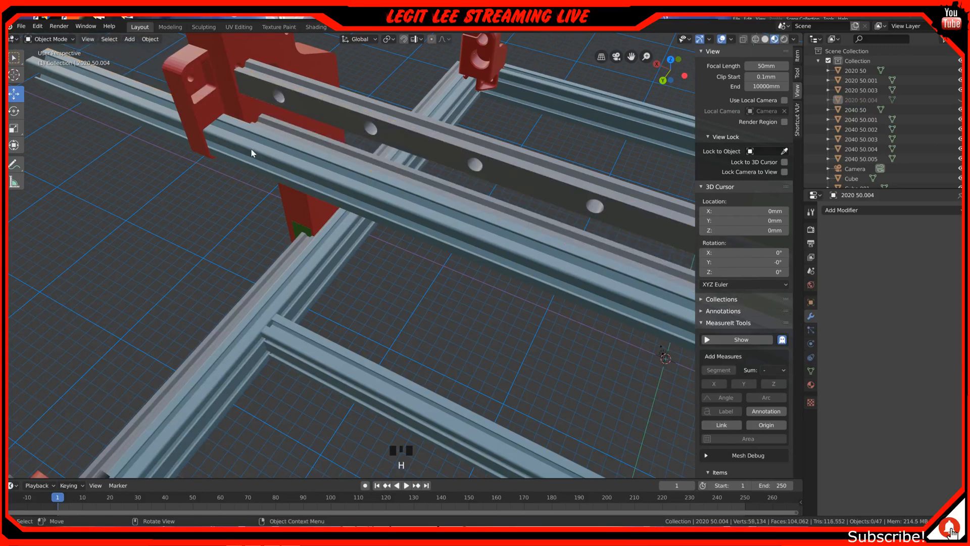
pyautogui.hotkey('alt', 'h')
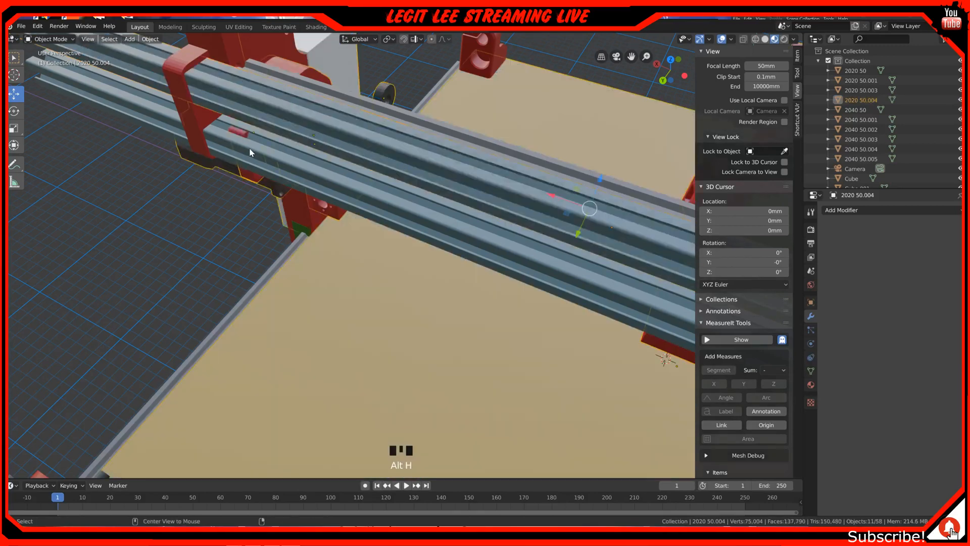
pyautogui.hotkey('ctrl', 'z')
pyautogui.hotkey('ctrl', 'z')
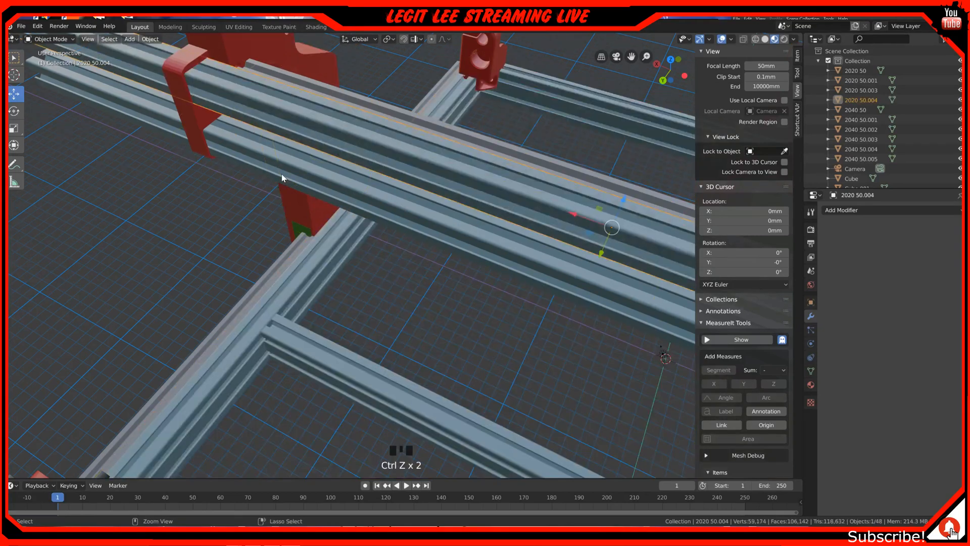
# Open the mirrored side plate's mesh for editing at the square recess around its large bore.
pyautogui.moveTo(259, 185); pyautogui.dragTo(317, 173, button='middle')
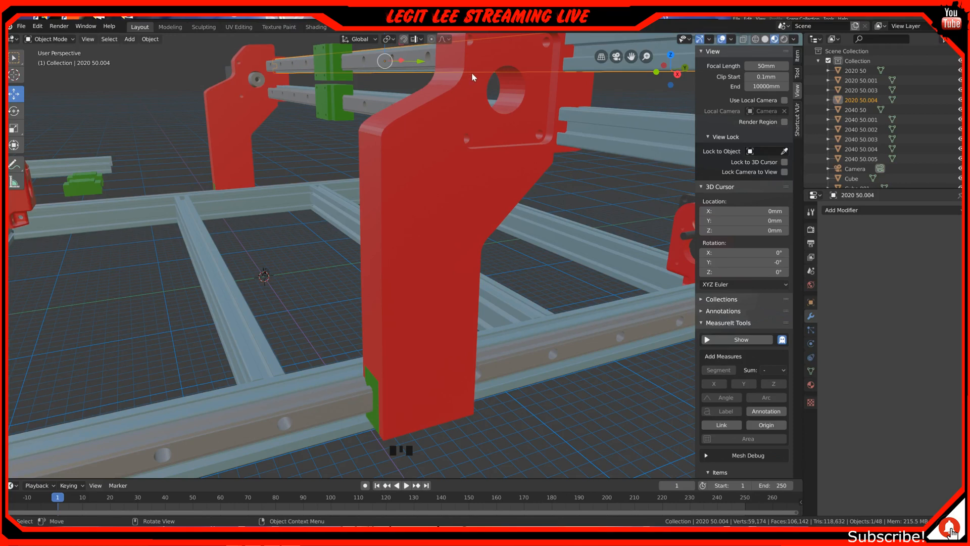
pyautogui.moveTo(333, 118); pyautogui.dragTo(447, 69, button='middle')
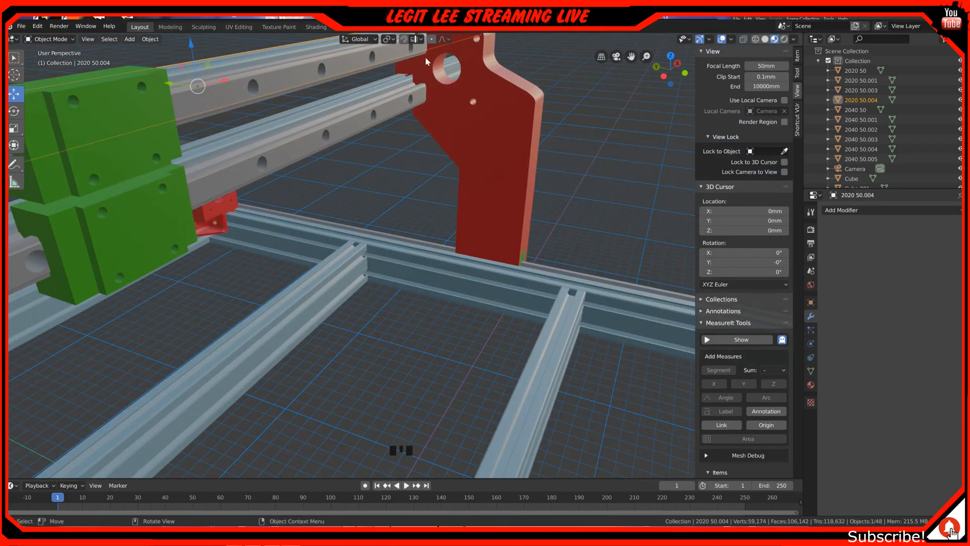
pyautogui.moveTo(440, 86); pyautogui.dragTo(411, 139, button='middle')
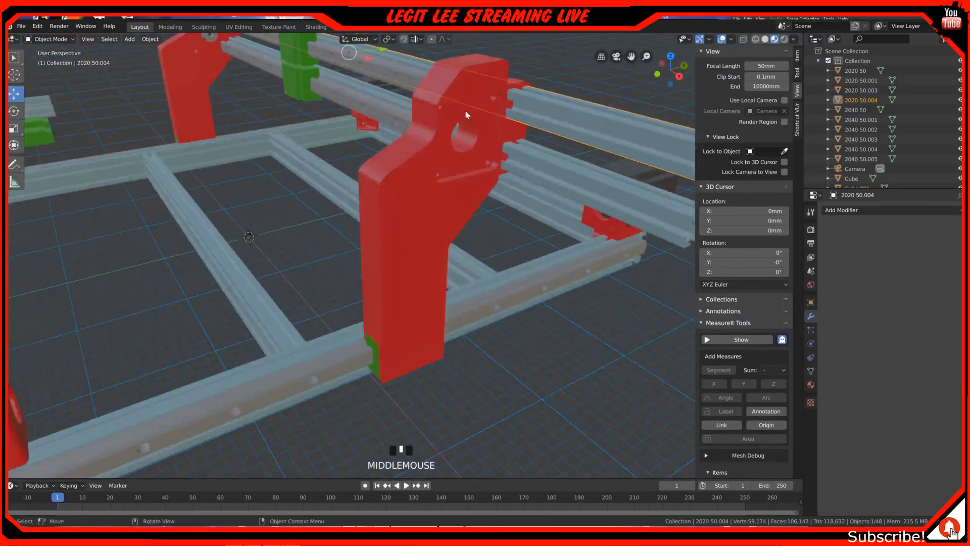
pyautogui.click(474, 94)
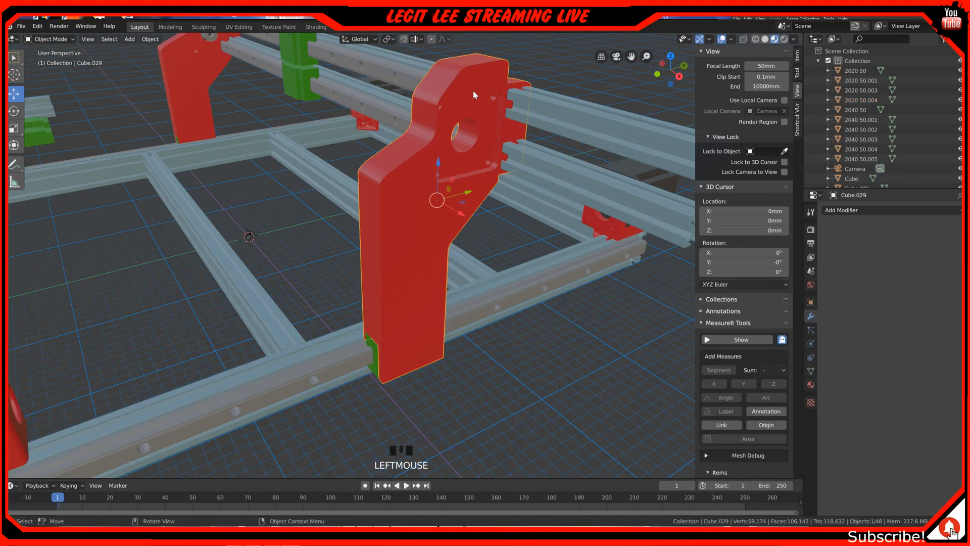
pyautogui.press('Tab')
pyautogui.scroll(3, 473, 91)
pyautogui.keyDown('shift'); pyautogui.moveTo(490, 96); pyautogui.dragTo(437, 186, button='middle'); pyautogui.keyUp('shift')
pyautogui.moveTo(466, 110); pyautogui.dragTo(413, 152, button='middle')
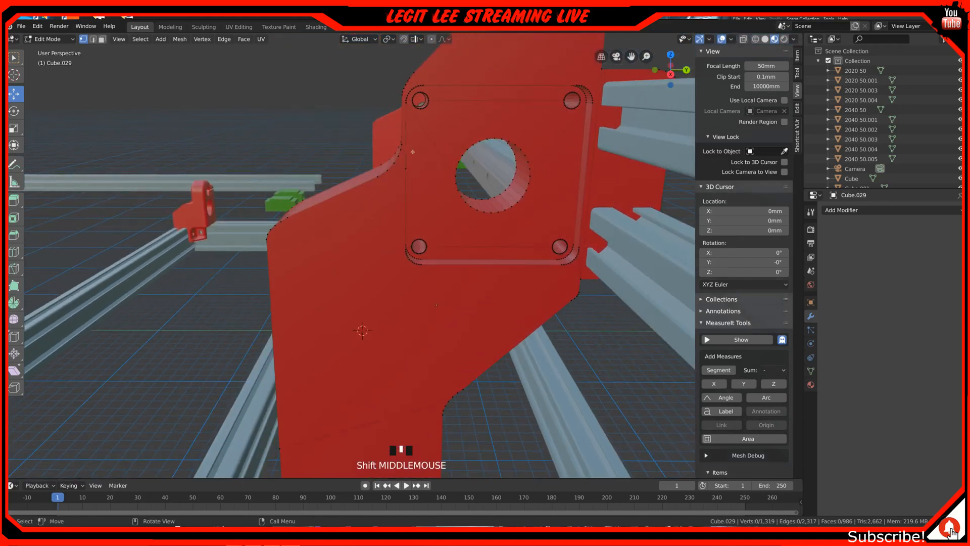
pyautogui.scroll(2, 413, 152)
pyautogui.keyDown('shift'); pyautogui.moveTo(462, 123); pyautogui.dragTo(408, 199, button='middle'); pyautogui.keyUp('shift')
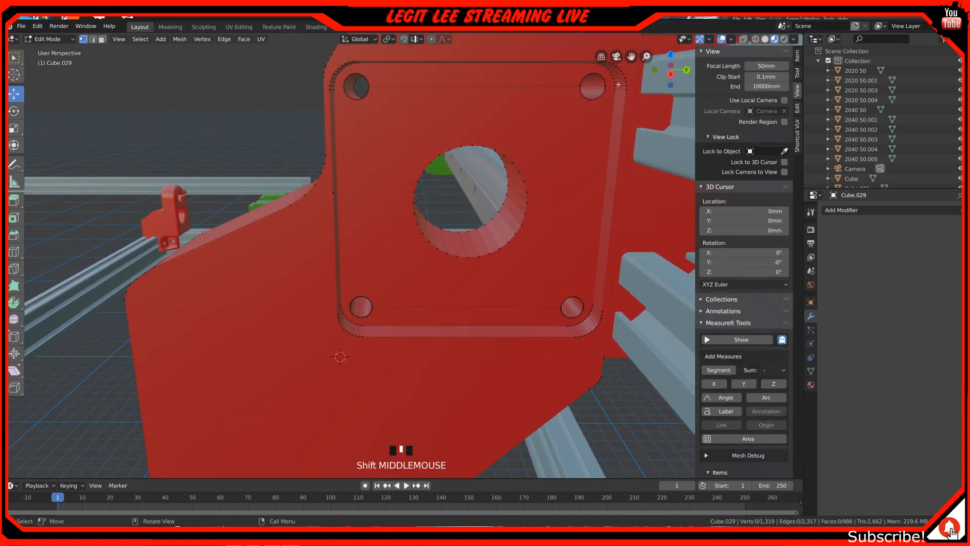
# Select the inner edge loops of the recess floor along both of its vertical sides.
pyautogui.keyDown('alt'); pyautogui.click(615, 98); pyautogui.keyUp('alt')
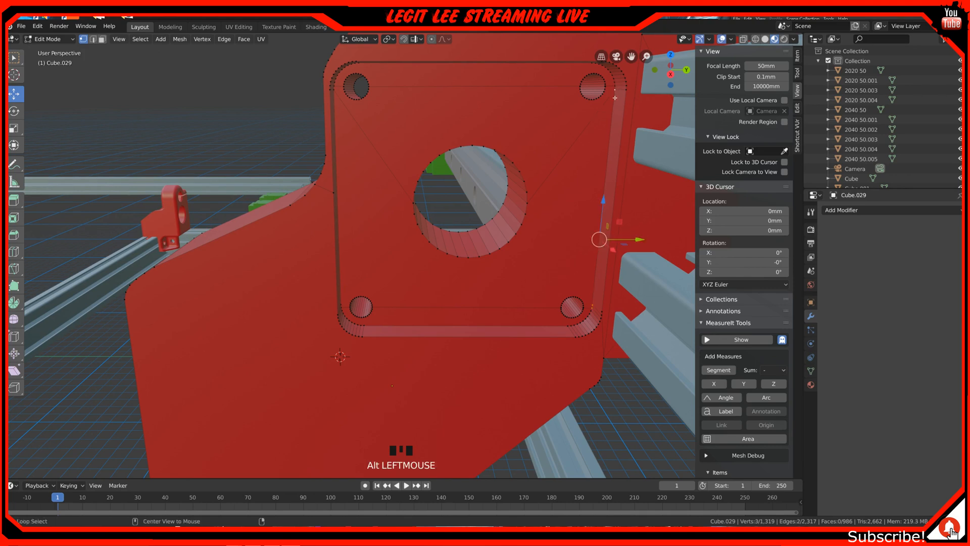
pyautogui.keyDown('alt'); pyautogui.keyDown('shift'); pyautogui.click(613, 82); pyautogui.keyUp('shift'); pyautogui.keyUp('alt')
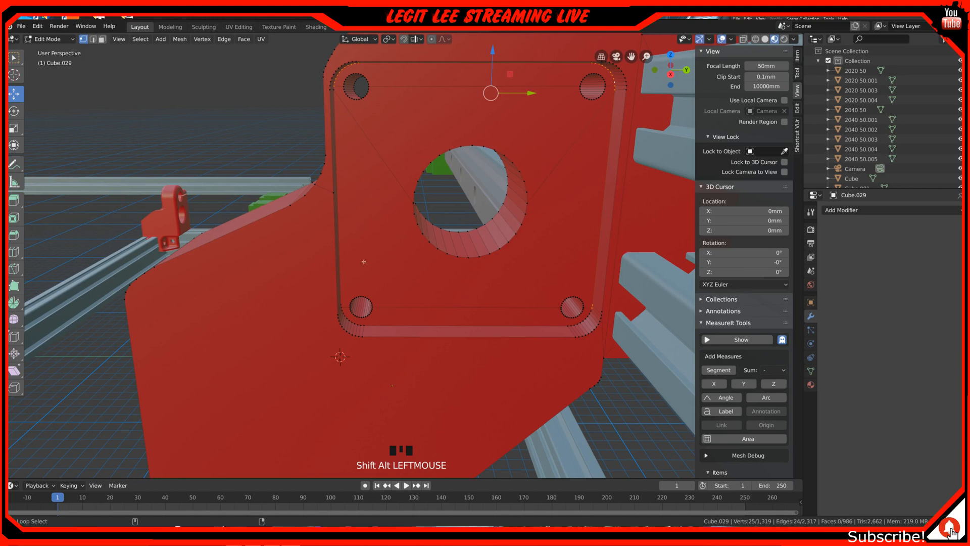
pyautogui.keyDown('alt'); pyautogui.keyDown('shift'); pyautogui.click(338, 209); pyautogui.keyUp('shift'); pyautogui.keyUp('alt')
pyautogui.keyDown('alt'); pyautogui.keyDown('shift'); pyautogui.click(360, 326); pyautogui.keyUp('shift'); pyautogui.keyUp('alt')
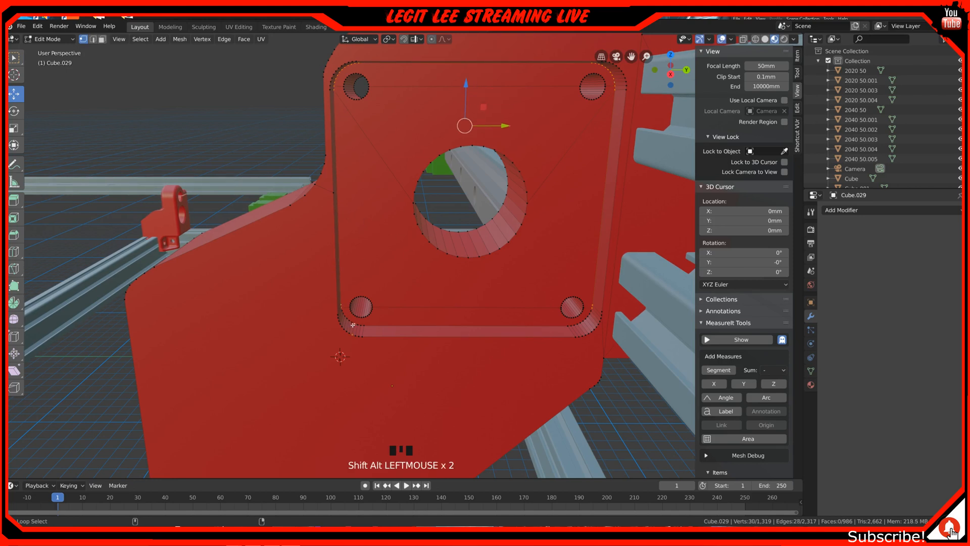
pyautogui.keyDown('alt'); pyautogui.keyDown('shift'); pyautogui.click(357, 324); pyautogui.keyUp('shift'); pyautogui.keyUp('alt')
pyautogui.keyDown('alt'); pyautogui.keyDown('shift'); pyautogui.click(352, 334); pyautogui.keyUp('shift'); pyautogui.keyUp('alt')
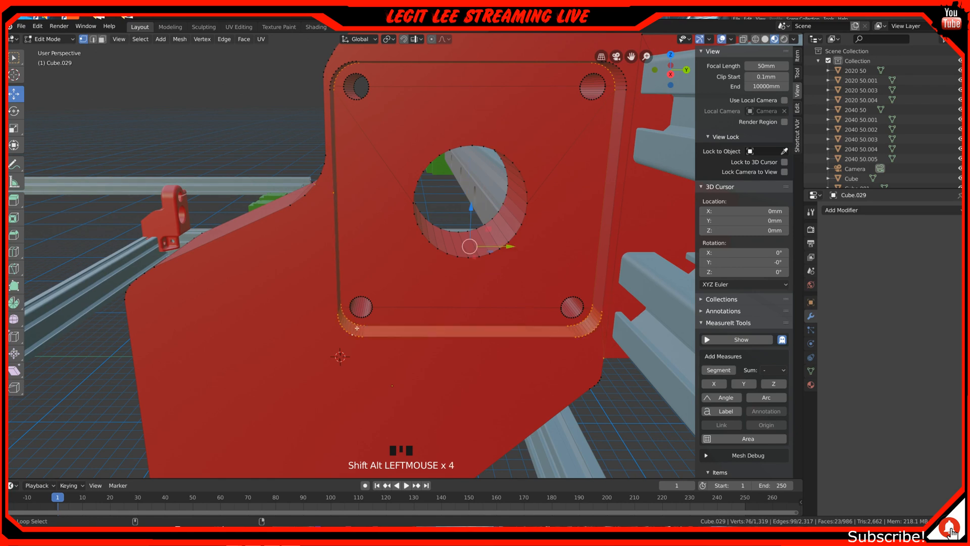
pyautogui.keyDown('alt'); pyautogui.keyDown('shift'); pyautogui.click(352, 331); pyautogui.keyUp('shift'); pyautogui.keyUp('alt')
pyautogui.hotkey('ctrl', 'z')
pyautogui.hotkey('ctrl', 'z')
pyautogui.hotkey('ctrl', 'z')
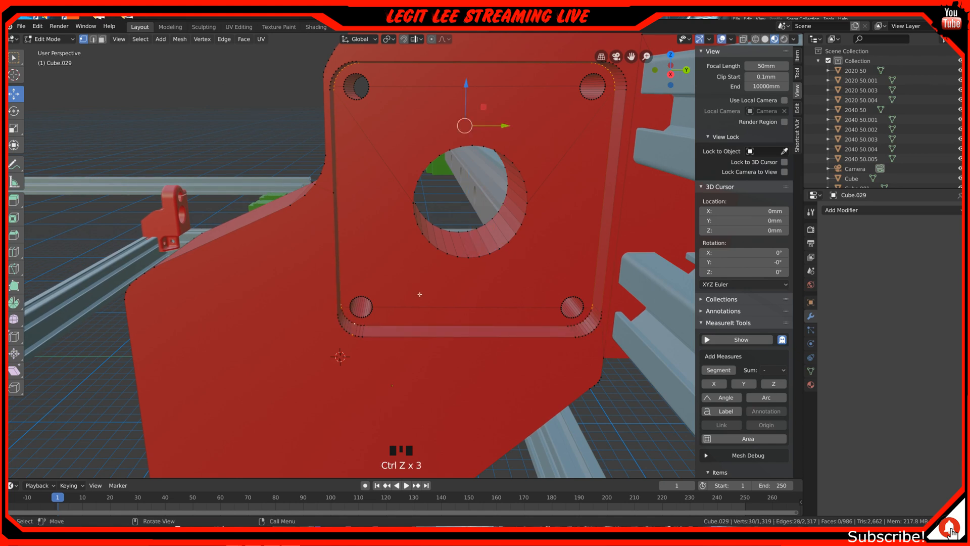
pyautogui.hotkey('ctrl', 'z')
# Add the recess floor's remaining lower corner arc to the selection, then try and undo a move along X.
pyautogui.moveTo(414, 255); pyautogui.dragTo(395, 249, button='middle')
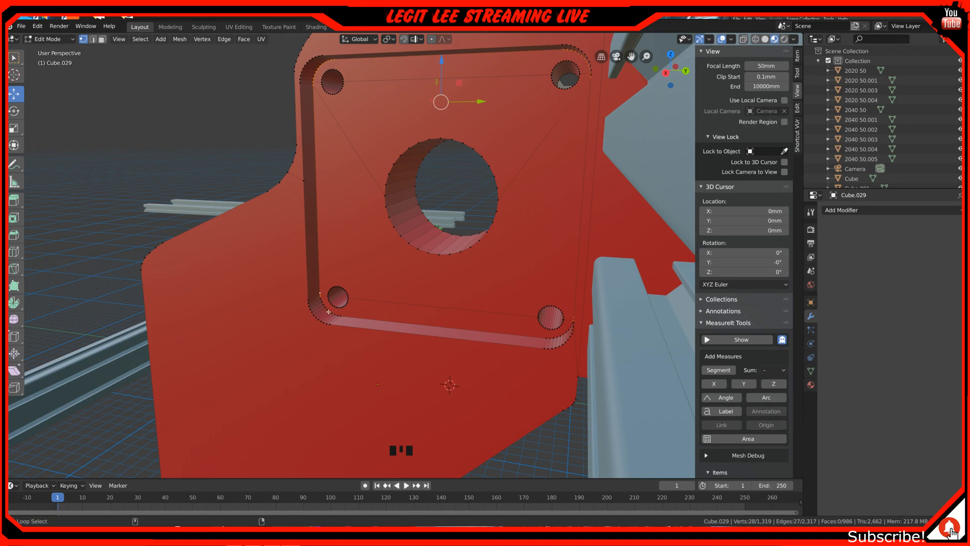
pyautogui.keyDown('alt'); pyautogui.keyDown('shift'); pyautogui.click(328, 311); pyautogui.keyUp('shift'); pyautogui.keyUp('alt')
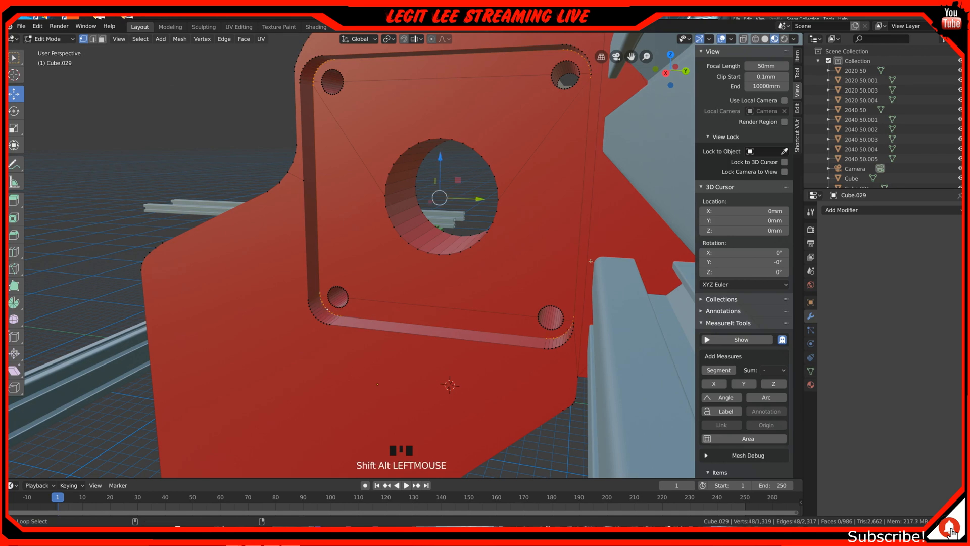
pyautogui.moveTo(591, 261); pyautogui.dragTo(560, 257, button='middle')
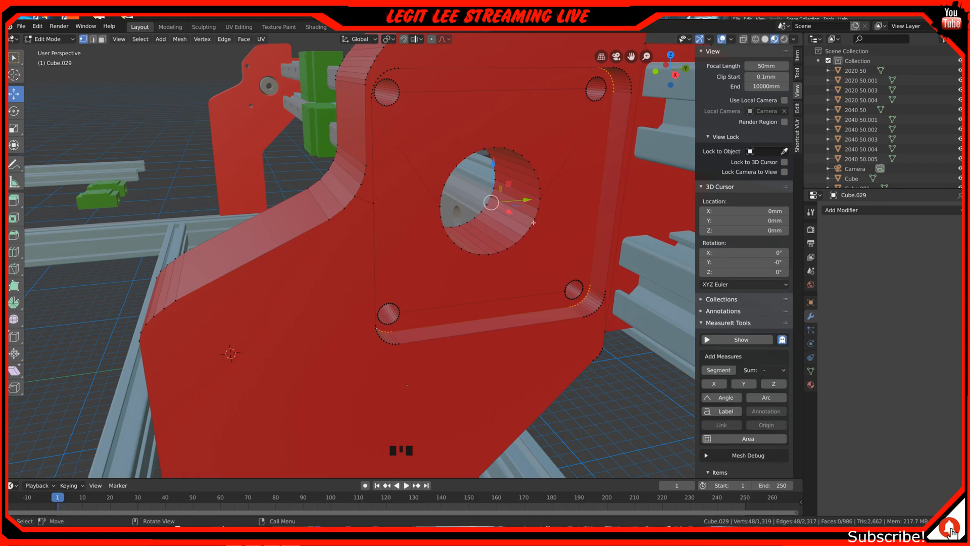
pyautogui.keyDown('ctrl'); pyautogui.moveTo(521, 200); pyautogui.dragTo(514, 223); pyautogui.keyUp('ctrl')
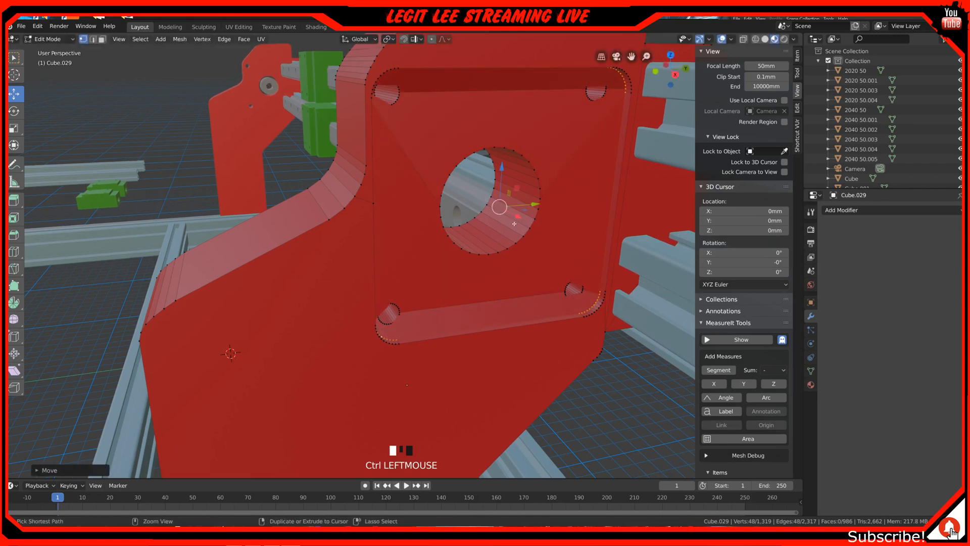
pyautogui.hotkey('ctrl', 'z')
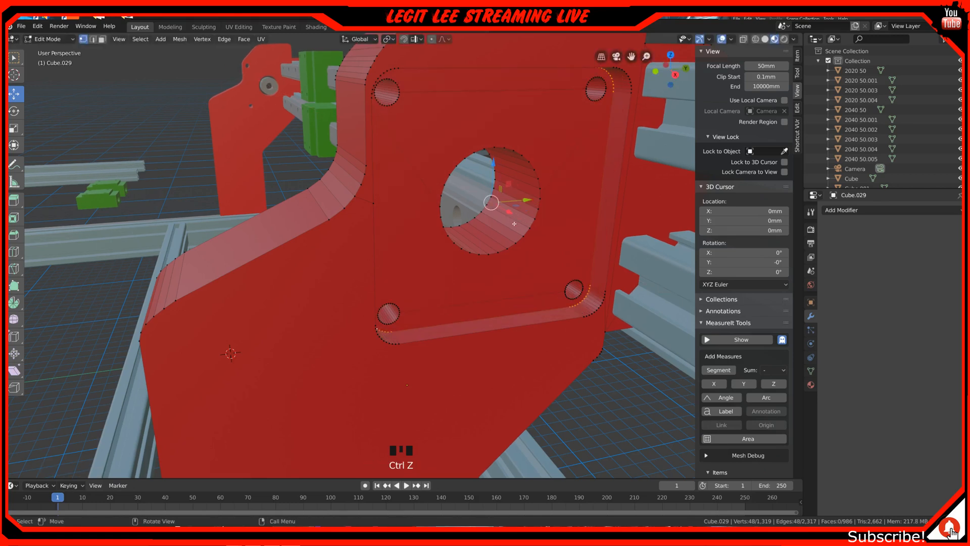
# In right view, add the vertices of the four mounting holes and the large central bore to the selection with Circle Select.
pyautogui.press('KP_1')
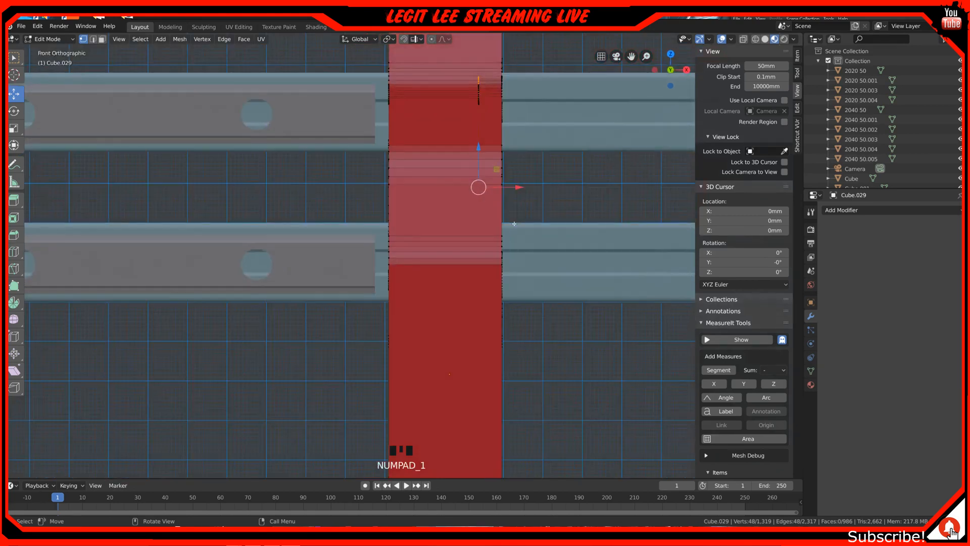
pyautogui.press('KP_3')
pyautogui.scroll(2, 514, 222)
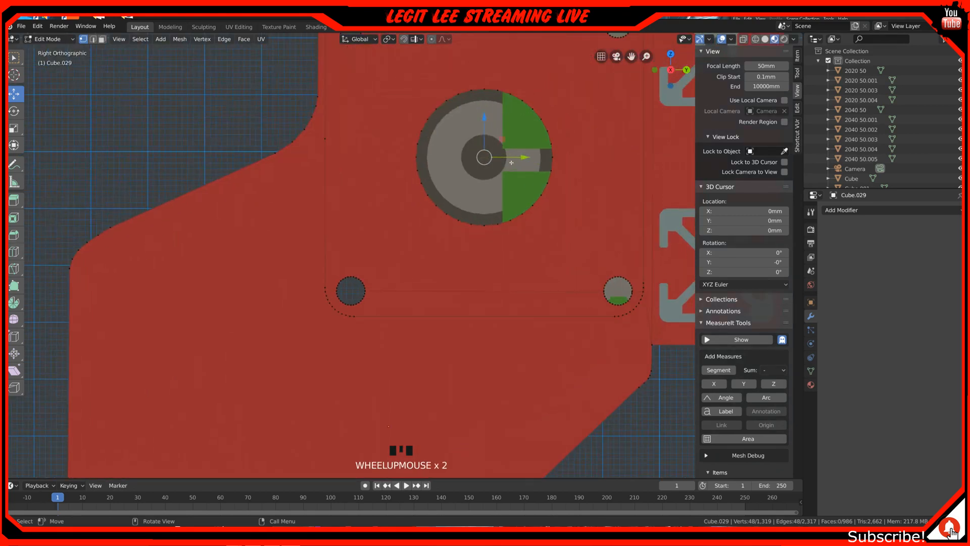
pyautogui.keyDown('shift'); pyautogui.moveTo(487, 134); pyautogui.dragTo(405, 247, button='middle'); pyautogui.keyUp('shift')
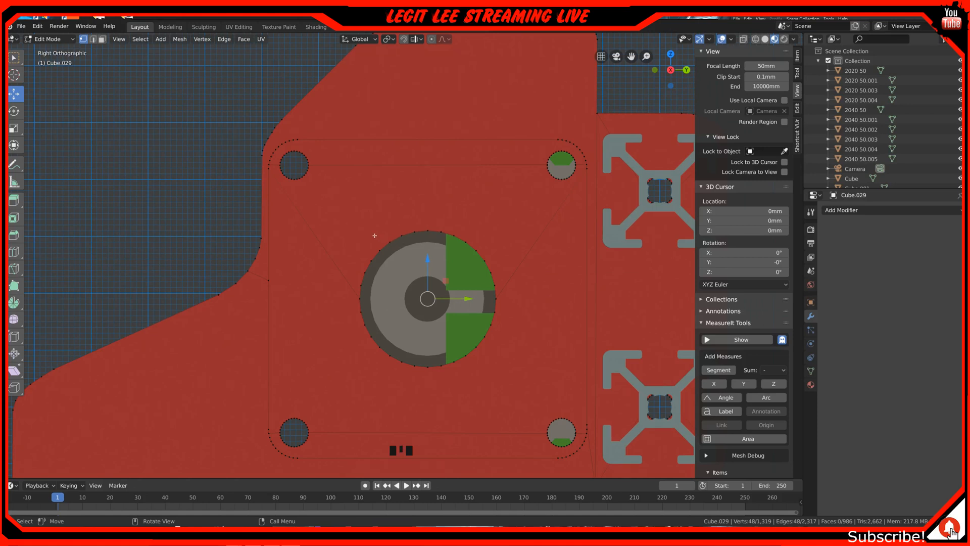
pyautogui.press('c')
pyautogui.moveTo(314, 156)
pyautogui.mouseDown()
pyautogui.moveTo(286, 156)
pyautogui.moveTo(293, 174)
pyautogui.moveTo(306, 170)
pyautogui.mouseUp()
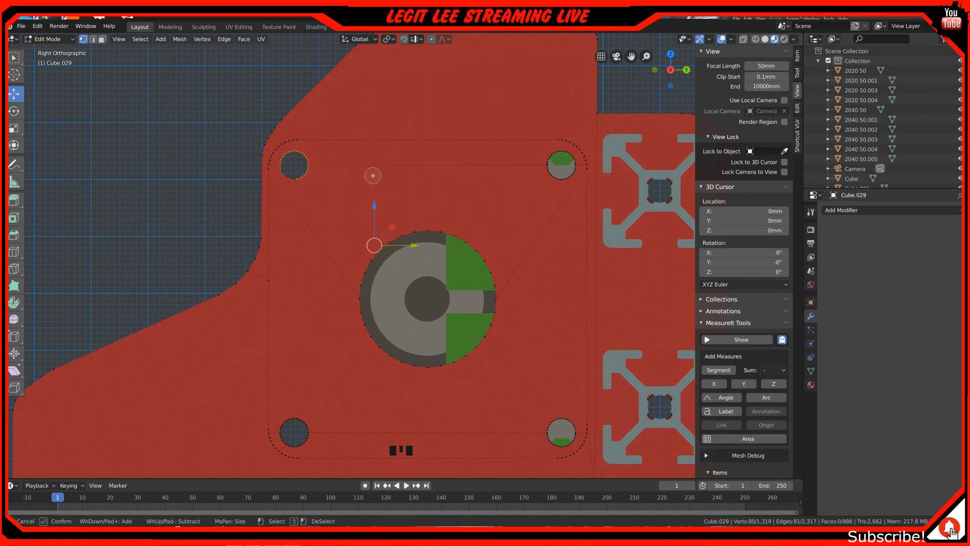
pyautogui.moveTo(591, 161)
pyautogui.mouseDown()
pyautogui.moveTo(566, 162)
pyautogui.moveTo(573, 166)
pyautogui.mouseUp()
pyautogui.moveTo(561, 421)
pyautogui.mouseDown()
pyautogui.moveTo(555, 438)
pyautogui.moveTo(572, 426)
pyautogui.mouseUp()
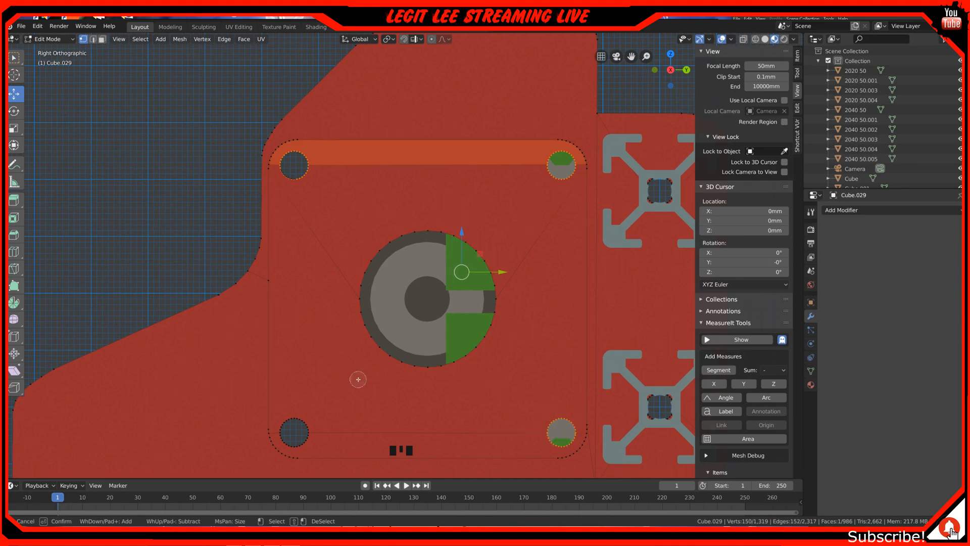
pyautogui.moveTo(311, 413)
pyautogui.mouseDown()
pyautogui.moveTo(293, 425)
pyautogui.moveTo(300, 438)
pyautogui.moveTo(307, 430)
pyautogui.mouseUp()
pyautogui.moveTo(472, 242)
pyautogui.mouseDown()
pyautogui.moveTo(419, 230)
pyautogui.moveTo(365, 256)
pyautogui.moveTo(357, 291)
pyautogui.moveTo(370, 343)
pyautogui.moveTo(430, 363)
pyautogui.moveTo(485, 316)
pyautogui.moveTo(468, 250)
pyautogui.moveTo(451, 234)
pyautogui.moveTo(358, 204)
pyautogui.mouseUp()
pyautogui.scroll(-1, 338, 211)
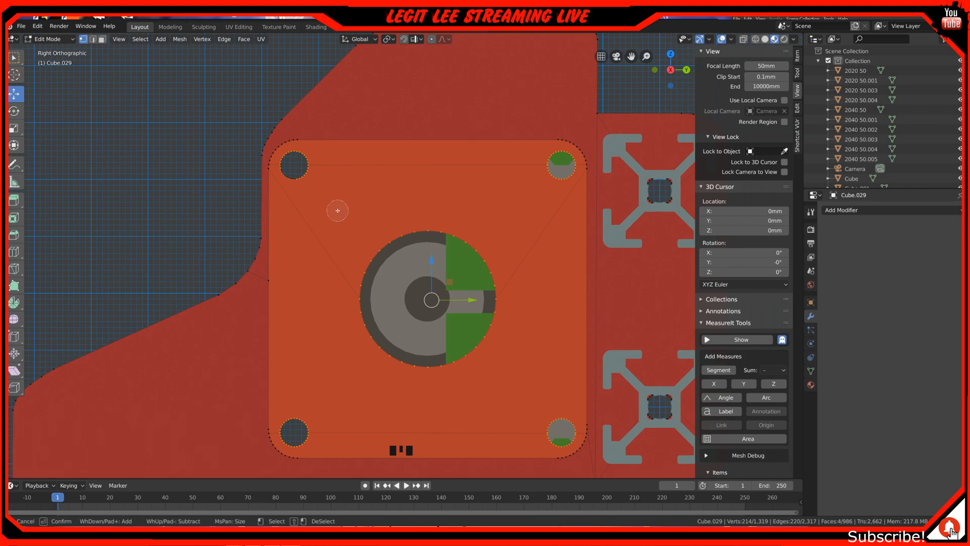
pyautogui.rightClick(338, 211)
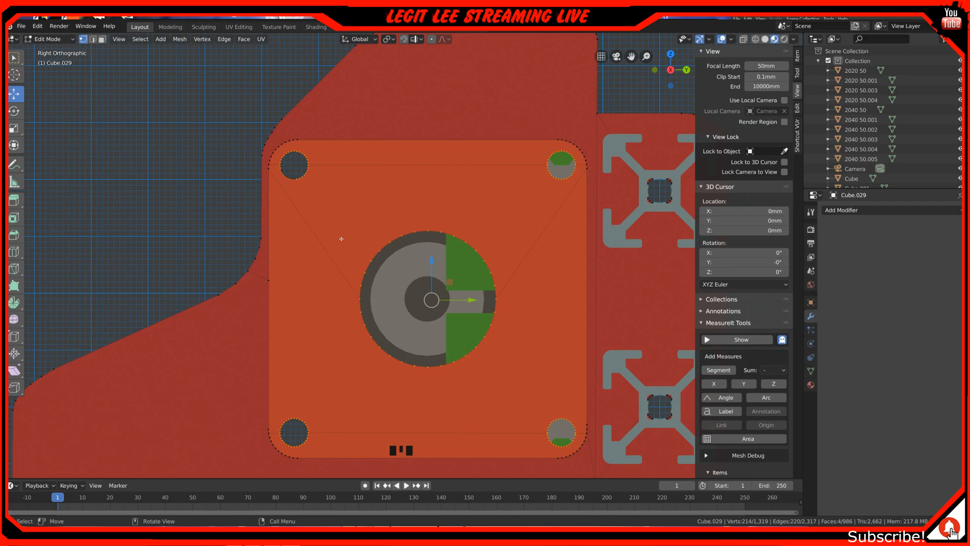
# In front view, move the selected recess floor along X until it meets the plate's outer face.
pyautogui.press('KP_1')
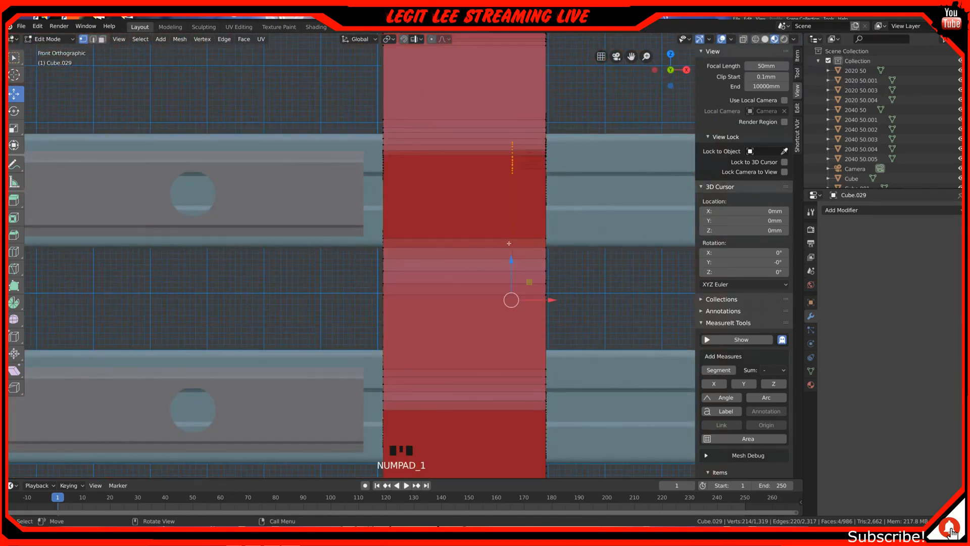
pyautogui.keyDown('ctrl'); pyautogui.moveTo(550, 302); pyautogui.dragTo(583, 304); pyautogui.keyUp('ctrl')
pyautogui.scroll(1, 586, 304)
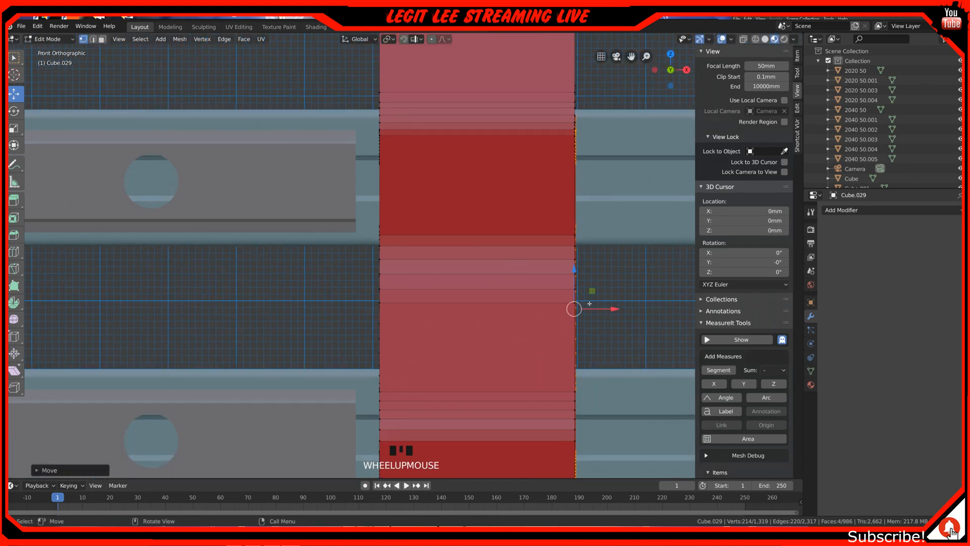
# In front view, fine-adjust the selected recess floor along X with snapping to line it up with the plate's outer face.
pyautogui.moveTo(593, 305); pyautogui.dragTo(487, 243, button='middle')
pyautogui.scroll(2, 486, 243)
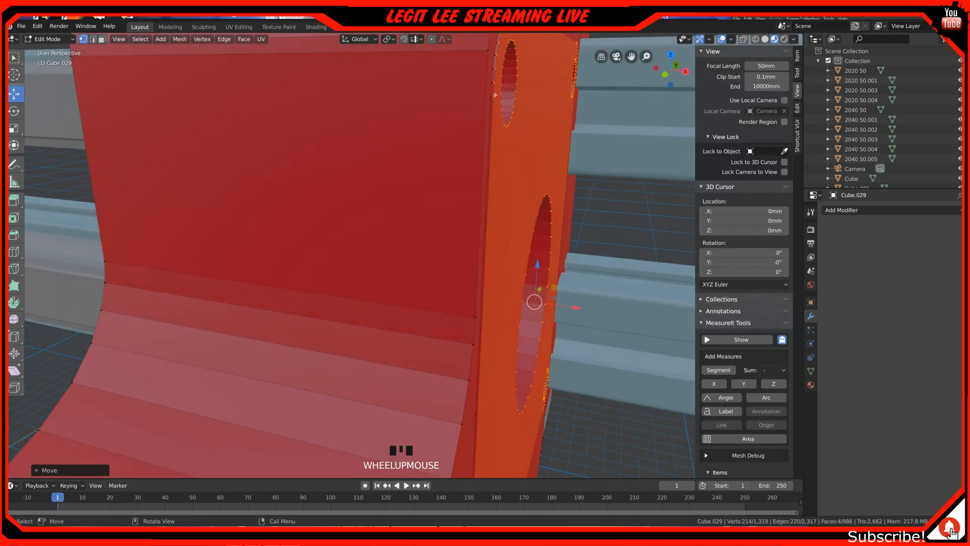
pyautogui.press('KP_1')
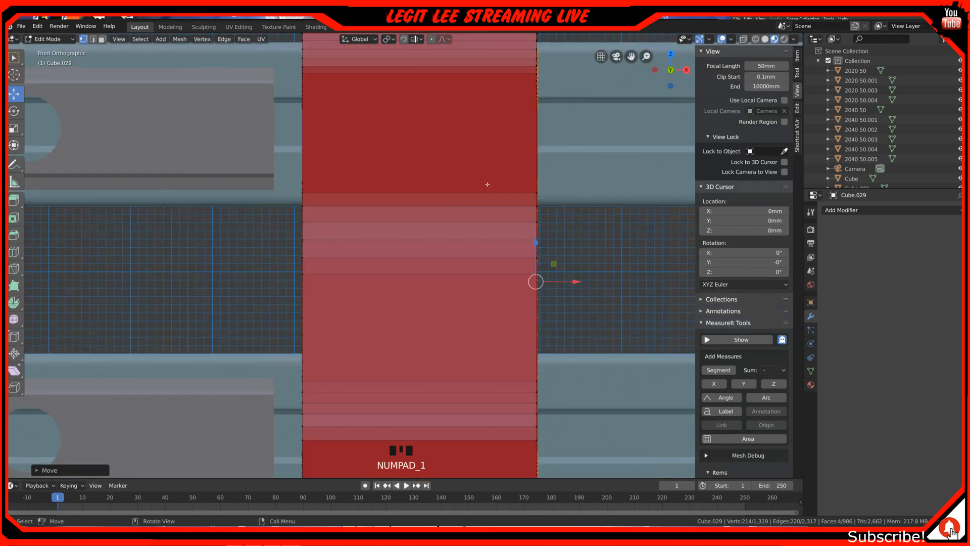
pyautogui.scroll(-3, 488, 185)
pyautogui.scroll(3, 487, 184)
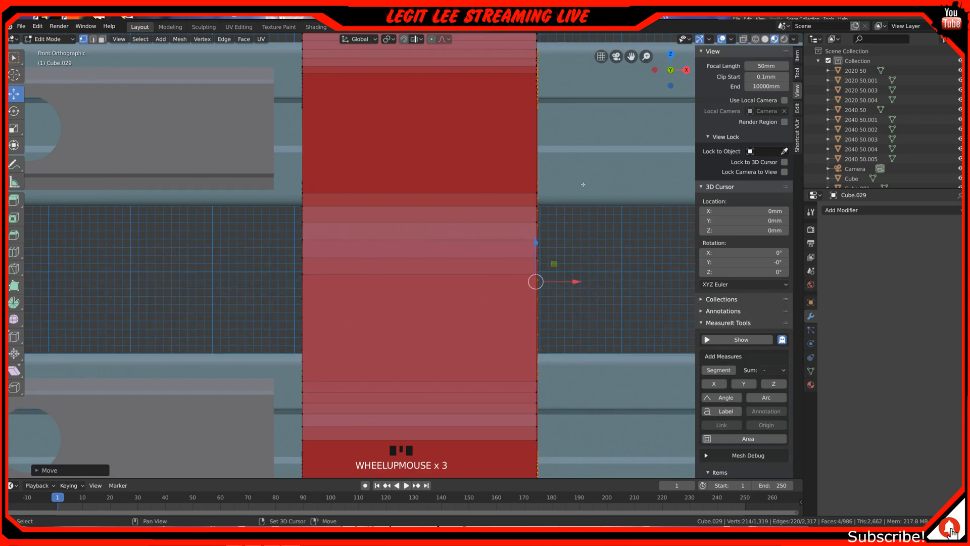
pyautogui.keyDown('shift'); pyautogui.moveTo(582, 184); pyautogui.dragTo(492, 157, button='middle'); pyautogui.keyUp('shift')
pyautogui.scroll(5, 492, 157)
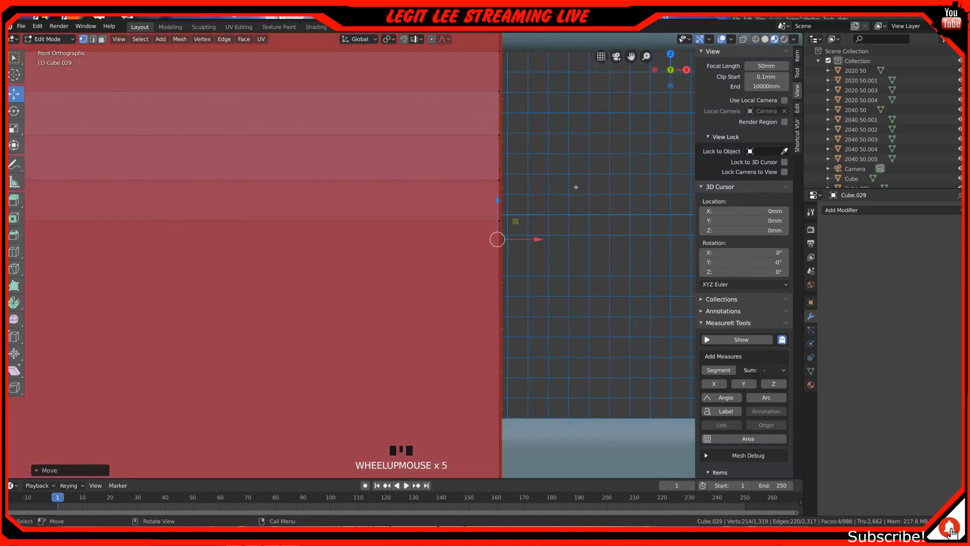
pyautogui.scroll(4, 576, 187)
pyautogui.keyDown('shift'); pyautogui.moveTo(593, 195); pyautogui.dragTo(344, 246, button='middle'); pyautogui.keyUp('shift')
pyautogui.scroll(4, 377, 261)
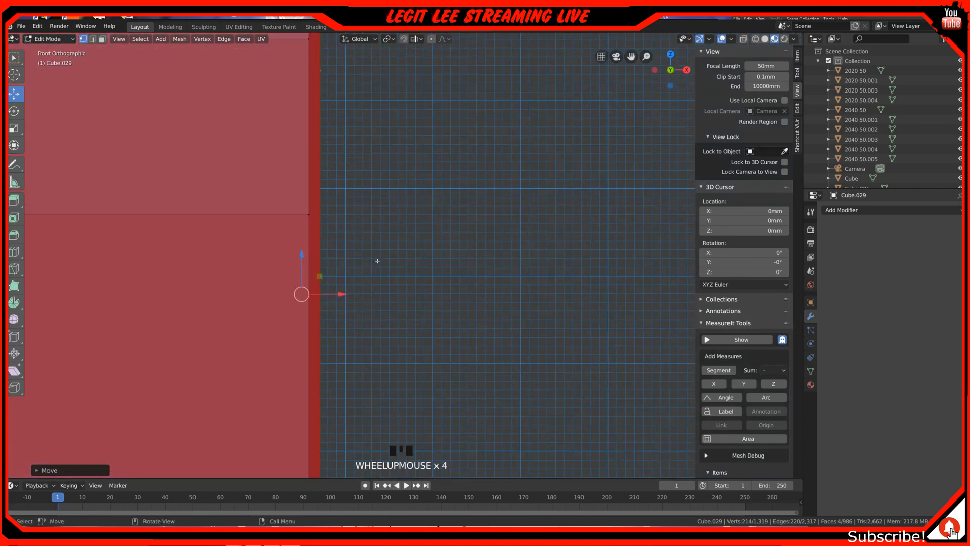
pyautogui.scroll(2, 378, 261)
pyautogui.keyDown('ctrl'); pyautogui.moveTo(298, 311); pyautogui.dragTo(283, 312); pyautogui.keyUp('ctrl')
pyautogui.keyDown('shift'); pyautogui.moveTo(277, 311); pyautogui.dragTo(404, 266, button='middle'); pyautogui.keyUp('shift')
pyautogui.scroll(9, 404, 266)
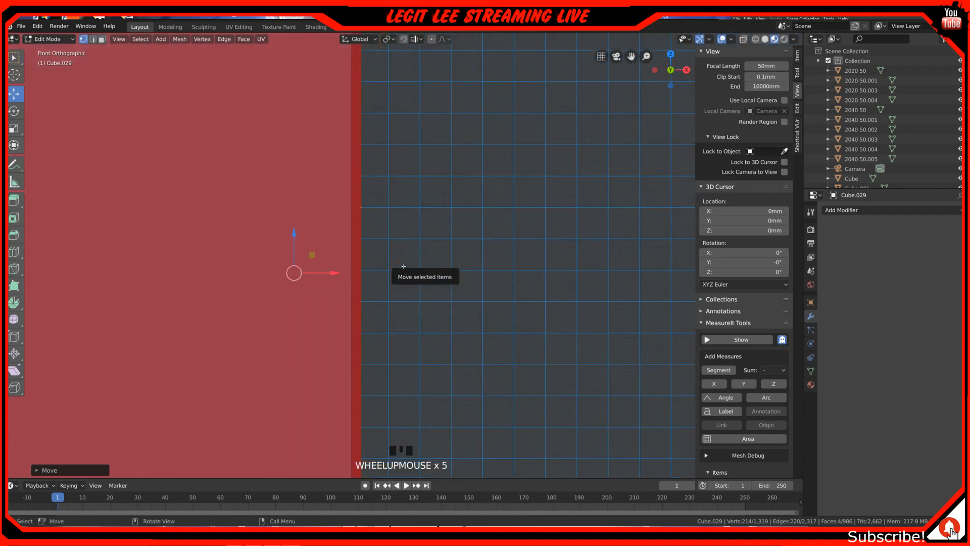
pyautogui.keyDown('ctrl'); pyautogui.moveTo(219, 292); pyautogui.dragTo(203, 294); pyautogui.keyUp('ctrl')
pyautogui.scroll(-2, 335, 284)
# Examine the repositioned recess floor, its four mounting holes and the central bore from several angles.
pyautogui.moveTo(336, 284)
pyautogui.mouseDown(button='middle')
pyautogui.moveTo(354, 284)
pyautogui.moveTo(334, 283)
pyautogui.mouseUp(button='middle')
pyautogui.scroll(-15, 439, 273)
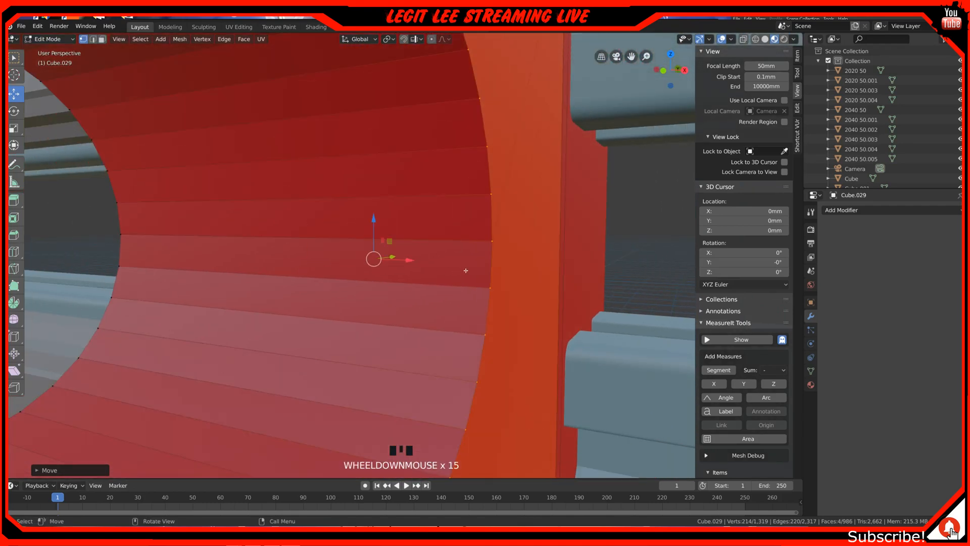
pyautogui.scroll(-9, 466, 271)
pyautogui.moveTo(423, 252); pyautogui.dragTo(301, 216, button='middle')
pyautogui.moveTo(249, 143); pyautogui.dragTo(233, 103, button='middle')
pyautogui.scroll(-2, 256, 121)
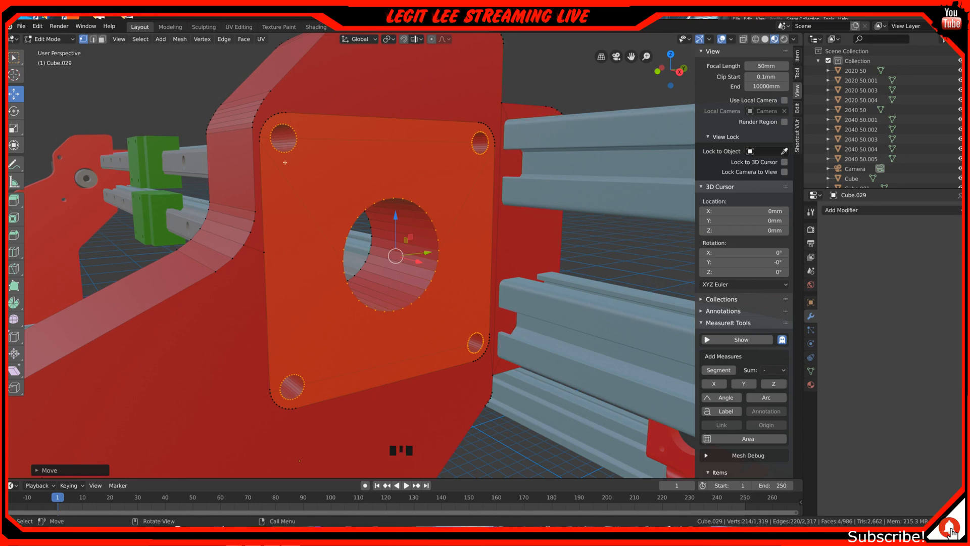
pyautogui.moveTo(291, 123); pyautogui.dragTo(271, 129, button='middle')
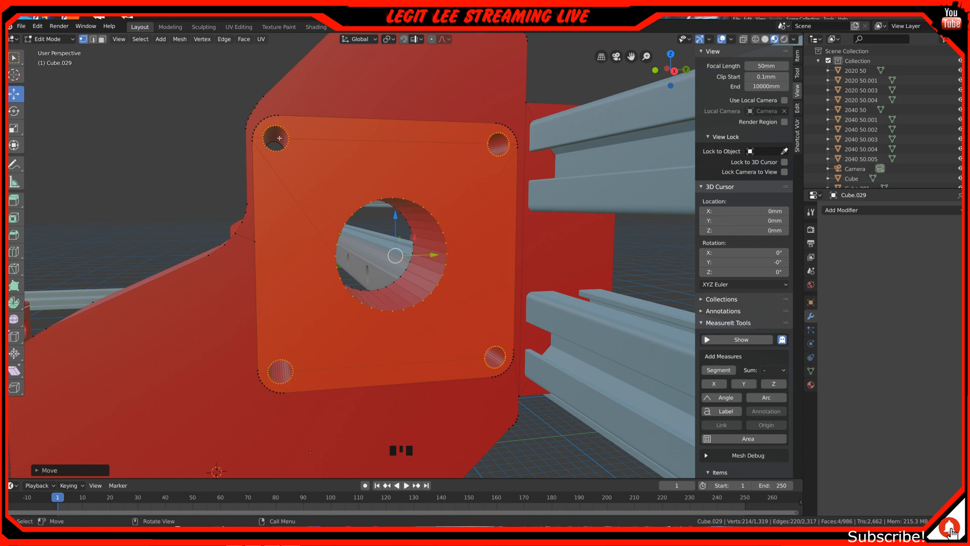
pyautogui.moveTo(279, 138); pyautogui.dragTo(278, 147, button='middle')
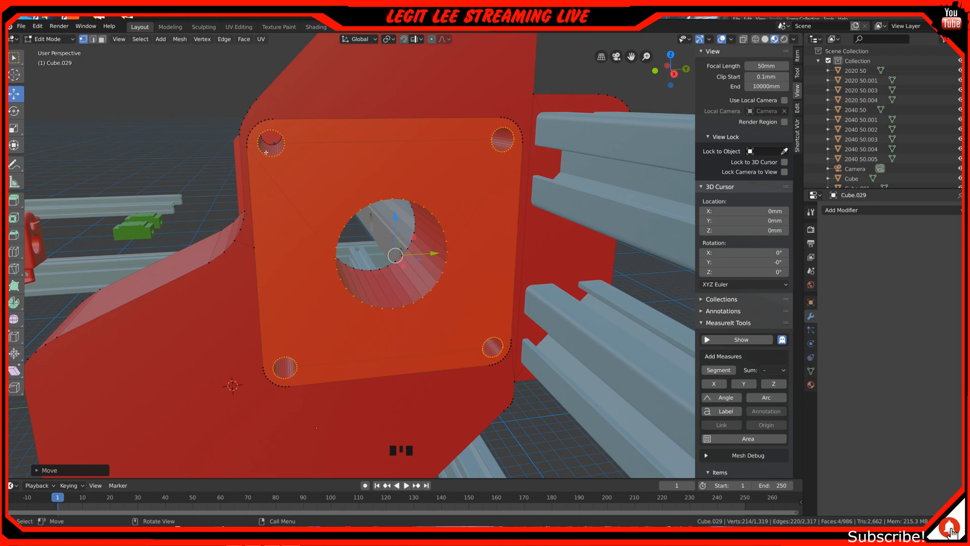
# Switch to face selection and select a single wall face inside the upper mounting hole farthest from the extrusions.
pyautogui.click(102, 39)
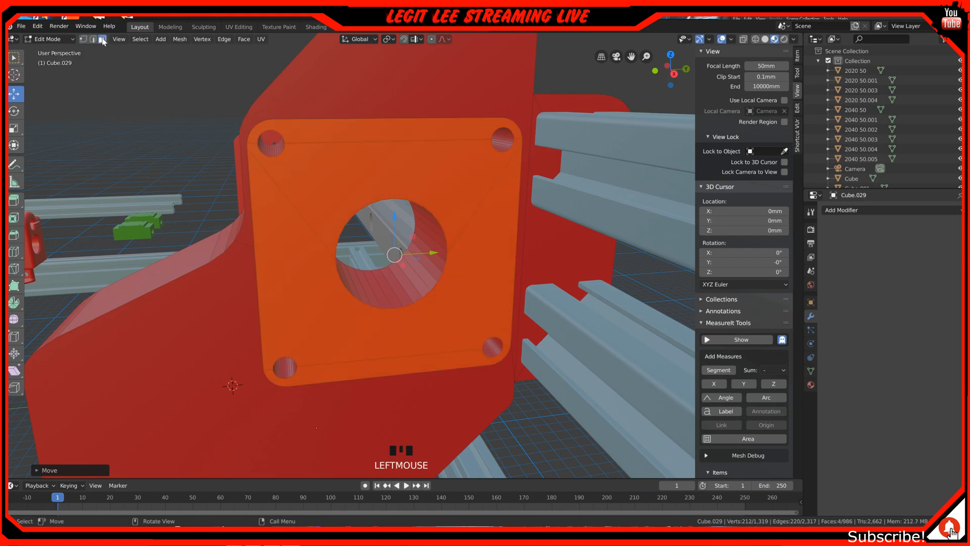
pyautogui.doubleClick(275, 148)
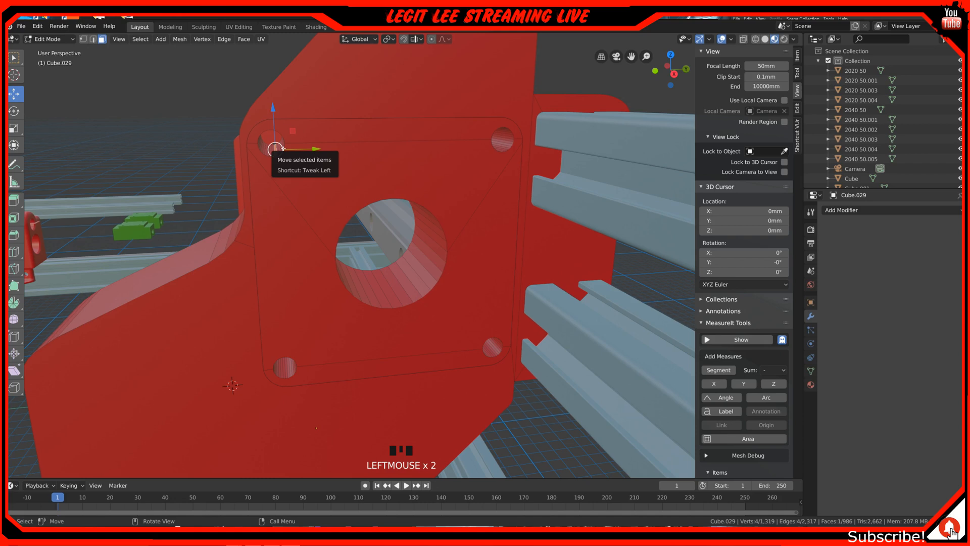
pyautogui.scroll(3, 273, 147)
pyautogui.keyDown('shift'); pyautogui.moveTo(265, 142); pyautogui.dragTo(416, 170, button='middle'); pyautogui.keyUp('shift')
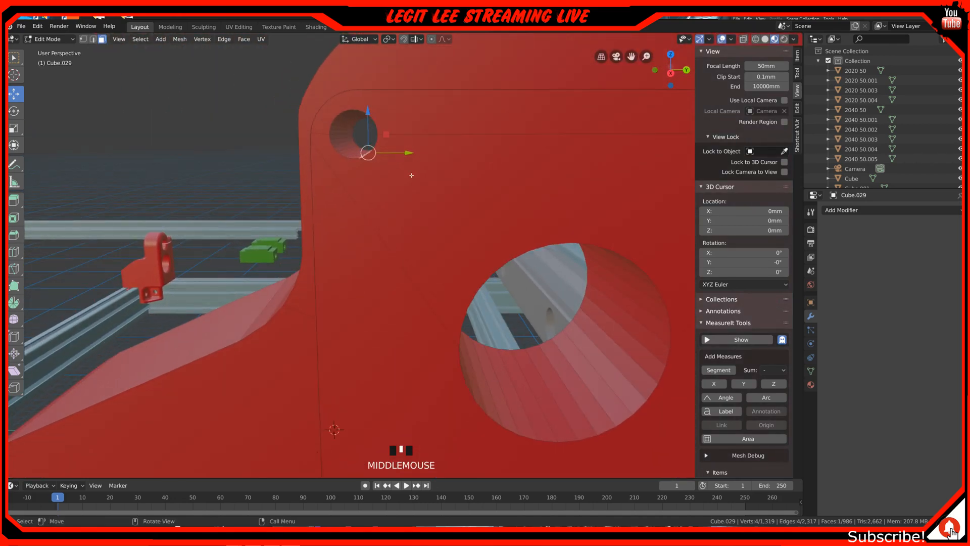
# Try to pick the upper mounting hole's wall faces with Circle Select, and deselect the plate face caught with them.
pyautogui.press('c')
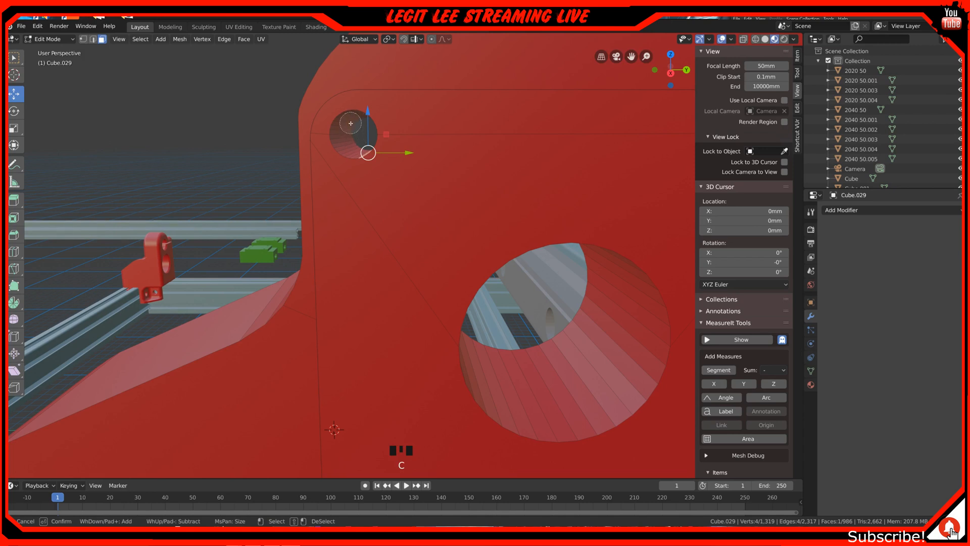
pyautogui.moveTo(350, 124); pyautogui.dragTo(346, 143)
pyautogui.click(357, 155)
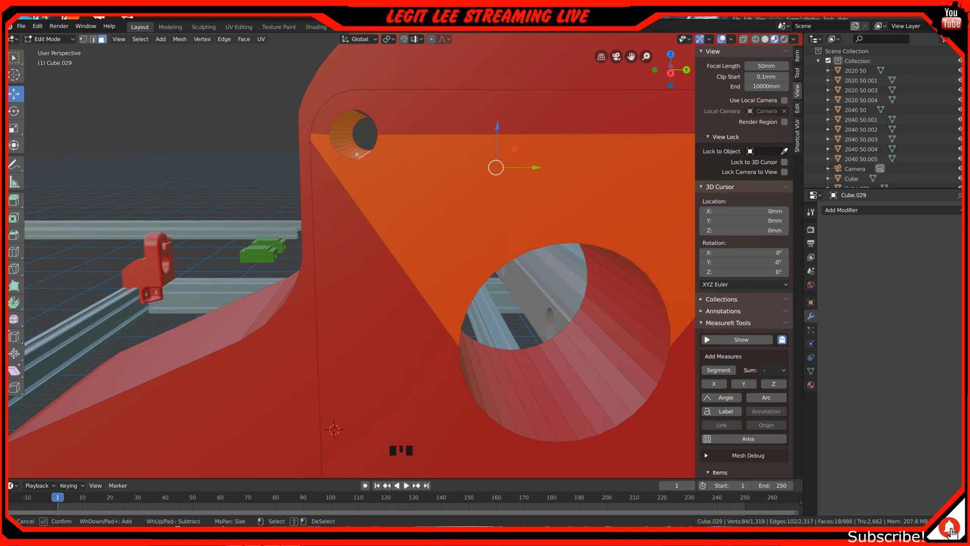
pyautogui.press('Escape')
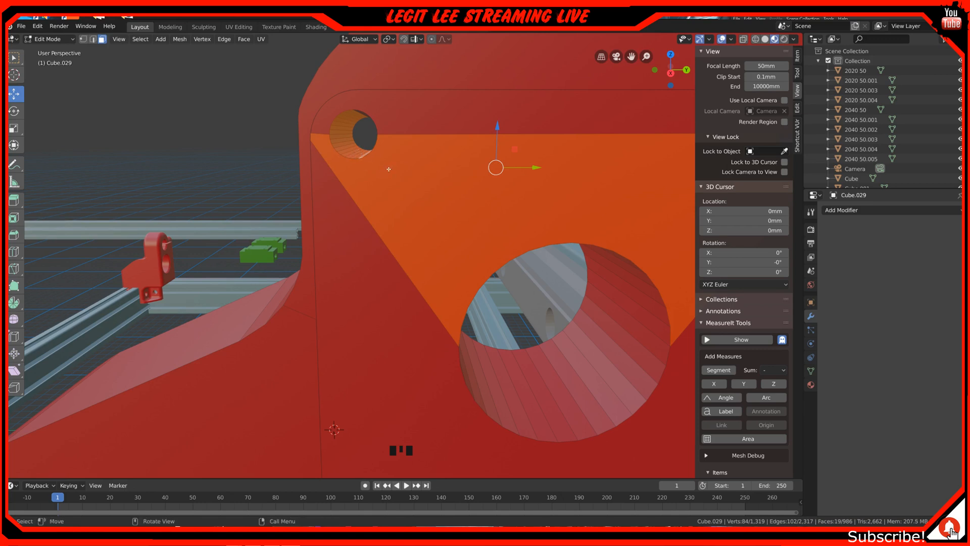
pyautogui.keyDown('shift'); pyautogui.click(389, 168); pyautogui.keyUp('shift')
pyautogui.moveTo(389, 169)
pyautogui.mouseDown(button='middle')
pyautogui.moveTo(394, 175)
pyautogui.moveTo(390, 128)
pyautogui.mouseUp(button='middle')
pyautogui.press('c')
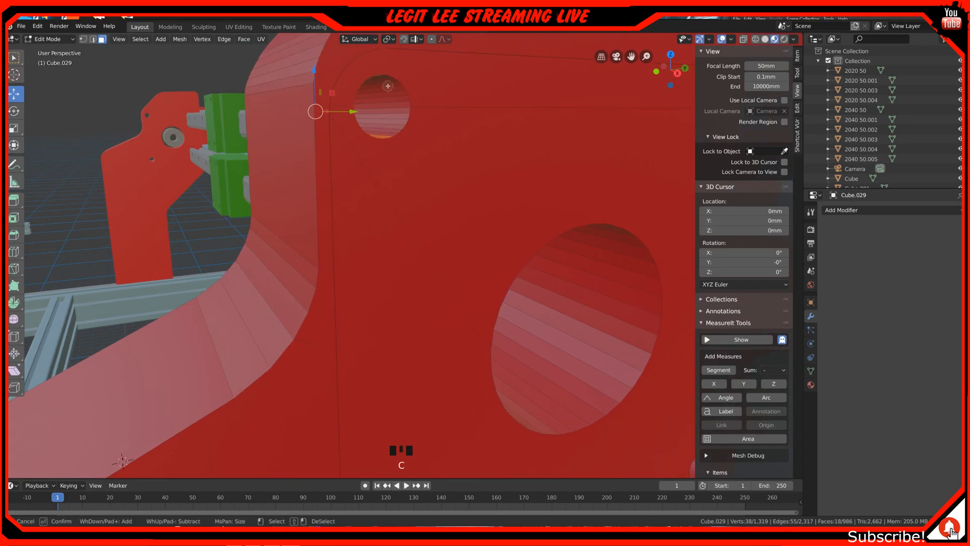
pyautogui.rightClick(385, 83)
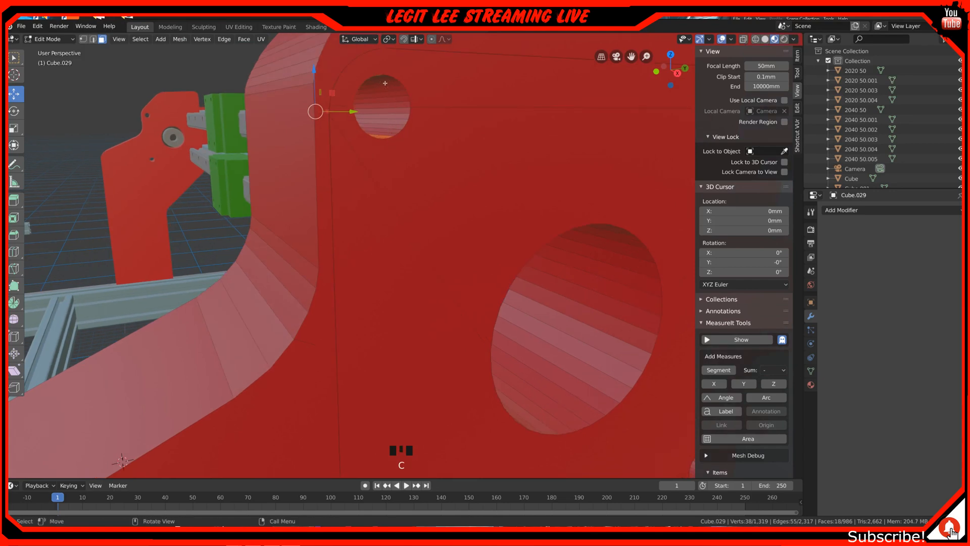
# Select the face loop around the inside wall of that upper mounting hole and delete its faces.
pyautogui.press('alt')
pyautogui.keyDown('alt'); pyautogui.click(385, 83); pyautogui.keyUp('alt')
pyautogui.moveTo(385, 83); pyautogui.dragTo(389, 111, button='middle')
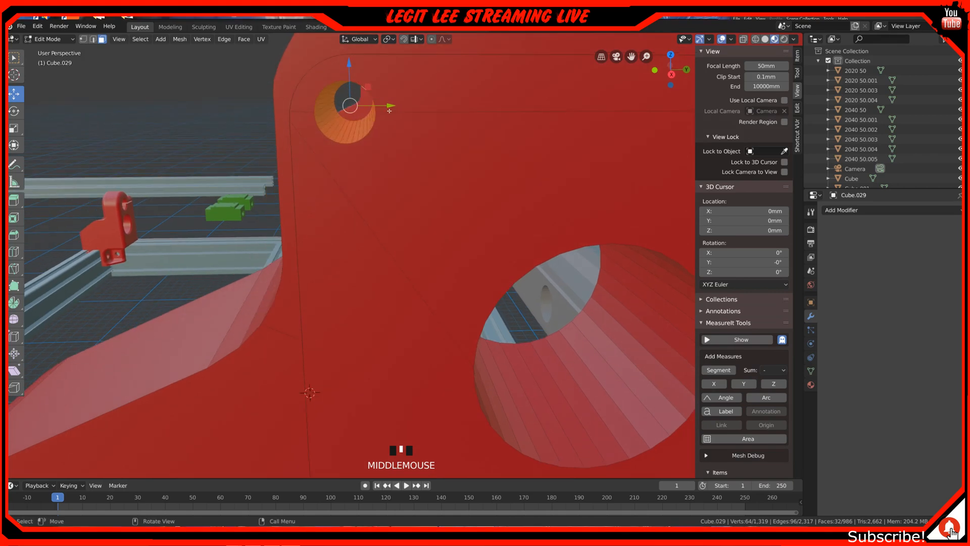
pyautogui.press('x')
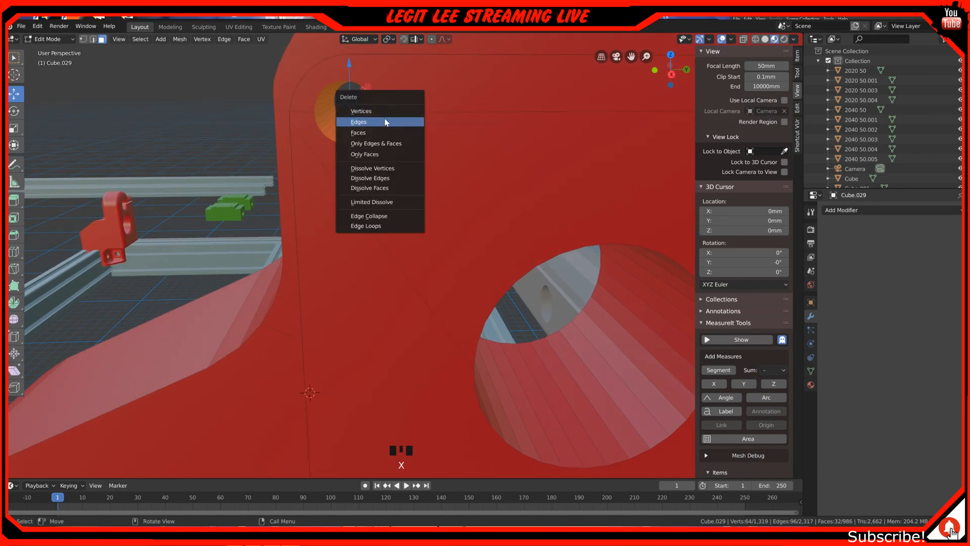
pyautogui.click(382, 134)
# Select all inside wall faces of the upper mounting hole nearest the extrusions and delete them.
pyautogui.moveTo(380, 132); pyautogui.dragTo(384, 121, button='middle')
pyautogui.scroll(-3, 384, 121)
pyautogui.keyDown('shift'); pyautogui.moveTo(485, 167); pyautogui.dragTo(248, 177, button='middle'); pyautogui.keyUp('shift')
pyautogui.scroll(4, 391, 113)
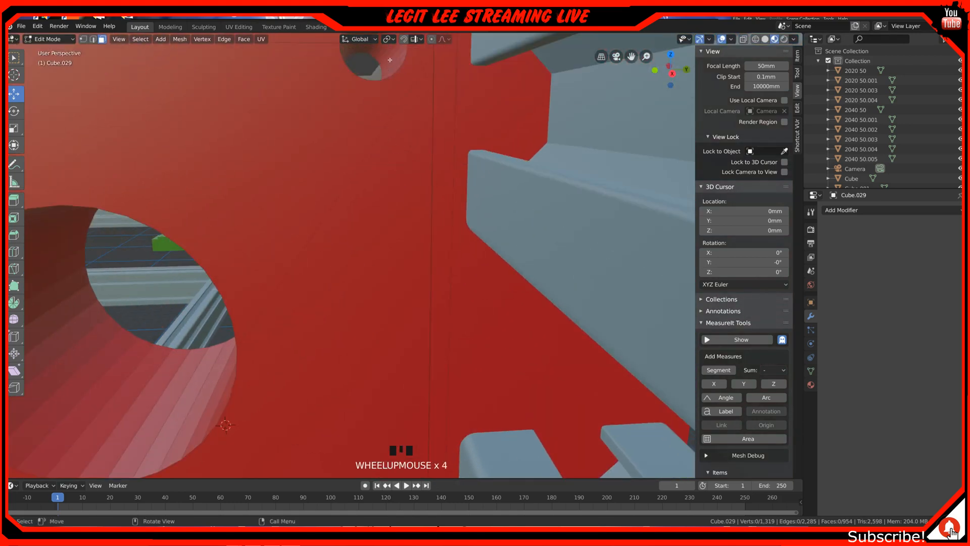
pyautogui.keyDown('alt'); pyautogui.click(390, 60); pyautogui.keyUp('alt')
pyautogui.moveTo(397, 66); pyautogui.dragTo(390, 71, button='middle')
pyautogui.keyDown('alt'); pyautogui.keyDown('shift'); pyautogui.click(391, 69); pyautogui.keyUp('shift'); pyautogui.keyUp('alt')
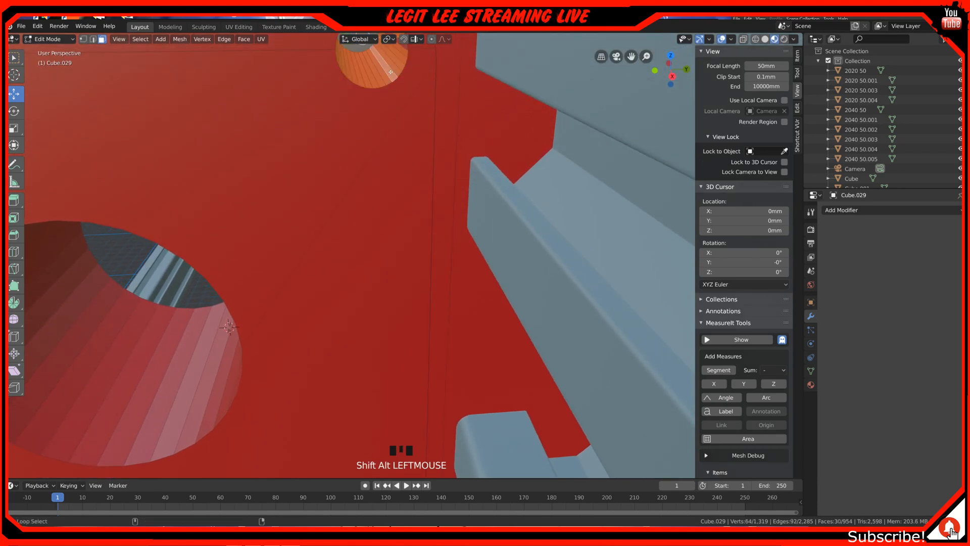
pyautogui.moveTo(394, 63); pyautogui.dragTo(408, 128, button='middle')
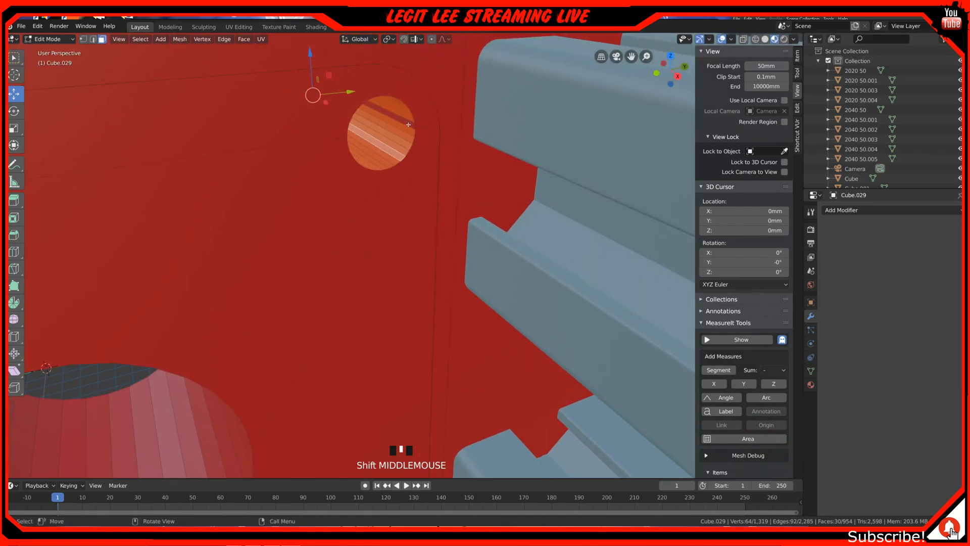
pyautogui.keyDown('shift'); pyautogui.click(408, 124); pyautogui.keyUp('shift')
pyautogui.moveTo(409, 125); pyautogui.dragTo(339, 122, button='middle')
pyautogui.keyDown('shift'); pyautogui.scroll(2, 333, 121); pyautogui.keyUp('shift')
pyautogui.keyDown('shift'); pyautogui.click(328, 111); pyautogui.keyUp('shift')
pyautogui.scroll(-2, 328, 122)
pyautogui.scroll(1, 327, 125)
pyautogui.moveTo(327, 125); pyautogui.dragTo(400, 285, button='middle')
pyautogui.press('x')
pyautogui.click(344, 132)
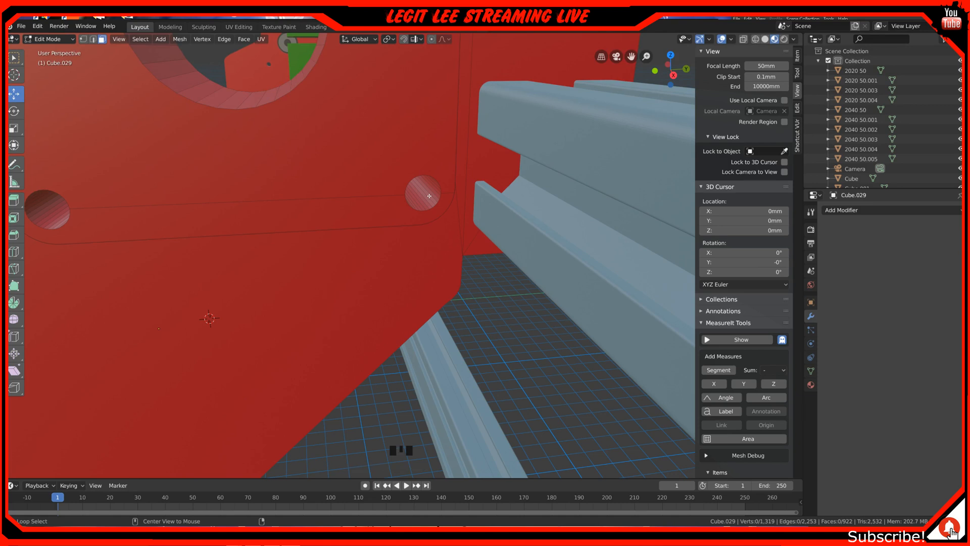
# Select all inside wall faces of the lower mounting hole nearest the extrusions and delete them.
pyautogui.keyDown('alt'); pyautogui.keyDown('shift'); pyautogui.click(429, 196); pyautogui.keyUp('shift'); pyautogui.keyUp('alt')
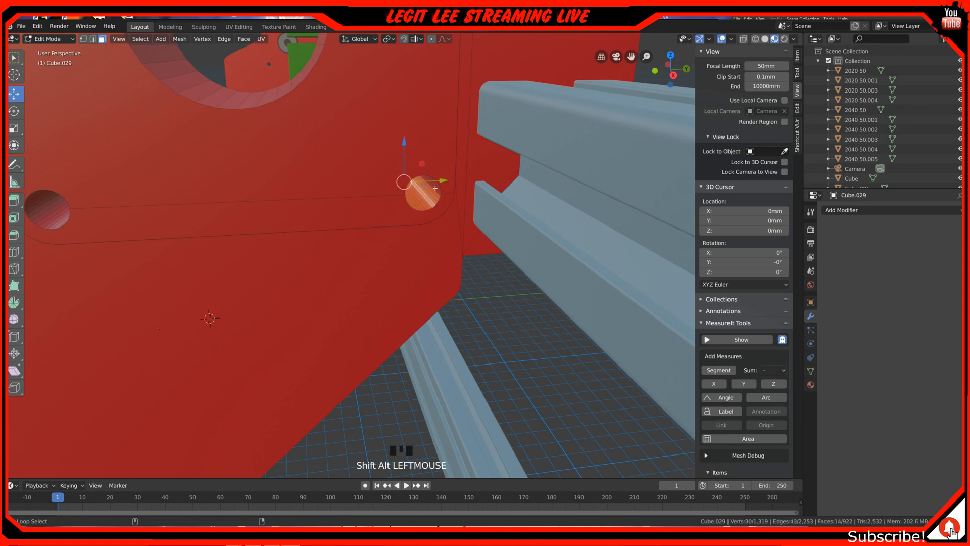
pyautogui.keyDown('alt'); pyautogui.keyDown('shift'); pyautogui.click(437, 187); pyautogui.keyUp('shift'); pyautogui.keyUp('alt')
pyautogui.keyDown('alt'); pyautogui.keyDown('shift'); pyautogui.click(436, 189); pyautogui.keyUp('shift'); pyautogui.keyUp('alt')
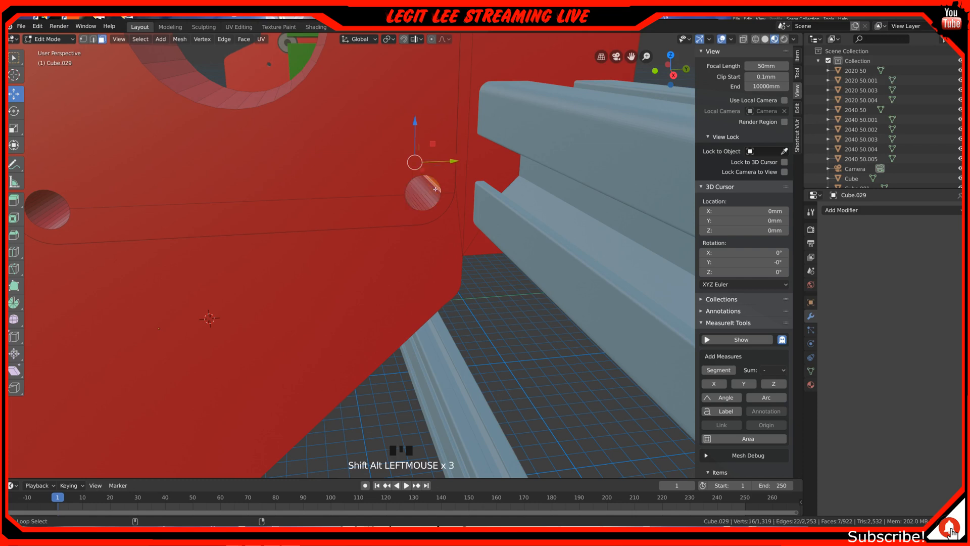
pyautogui.keyDown('shift'); pyautogui.click(437, 192); pyautogui.keyUp('shift')
pyautogui.moveTo(437, 191); pyautogui.dragTo(439, 192, button='middle')
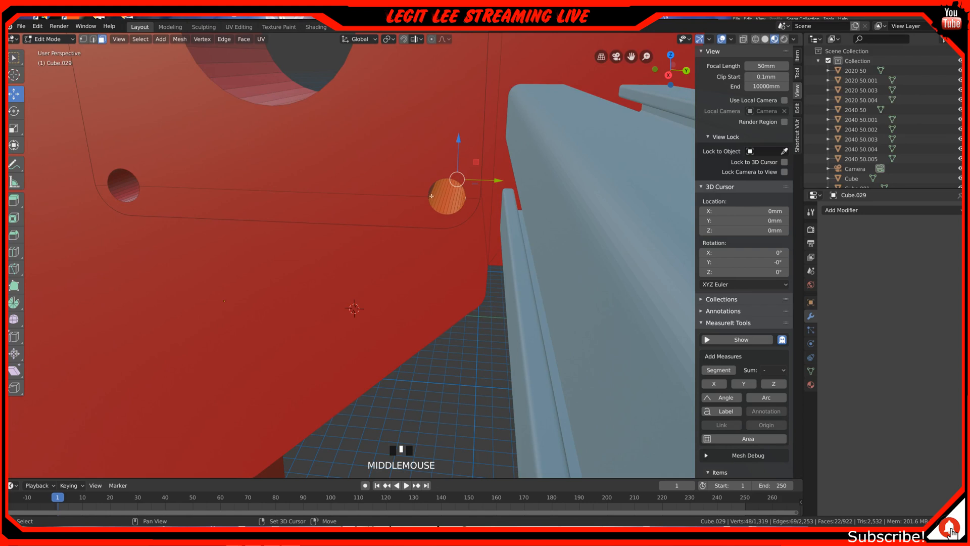
pyautogui.keyDown('shift'); pyautogui.click(429, 196); pyautogui.keyUp('shift')
pyautogui.moveTo(429, 196); pyautogui.dragTo(458, 225, button='middle')
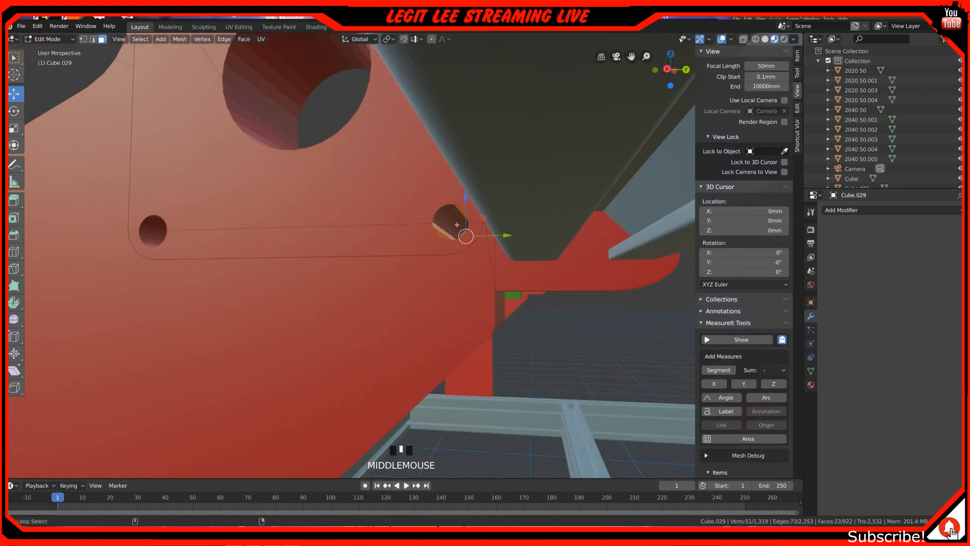
pyautogui.keyDown('alt'); pyautogui.keyDown('shift'); pyautogui.click(450, 219); pyautogui.keyUp('shift'); pyautogui.keyUp('alt')
pyautogui.moveTo(452, 218)
pyautogui.mouseDown(button='middle')
pyautogui.moveTo(460, 217)
pyautogui.moveTo(452, 220)
pyautogui.mouseUp(button='middle')
pyautogui.keyDown('shift'); pyautogui.click(447, 219); pyautogui.keyUp('shift')
pyautogui.scroll(8, 465, 226)
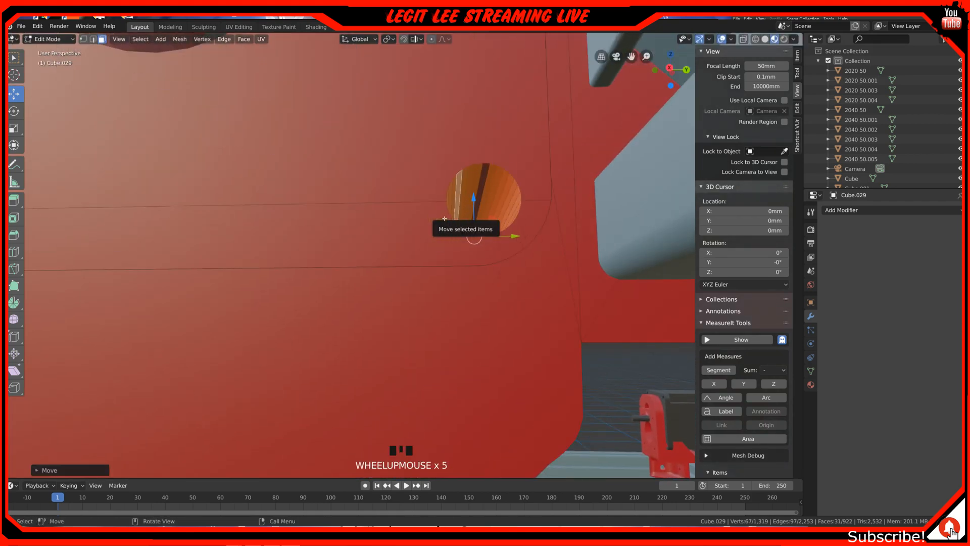
pyautogui.keyDown('shift'); pyautogui.click(506, 174); pyautogui.keyUp('shift')
pyautogui.scroll(-1, 502, 201)
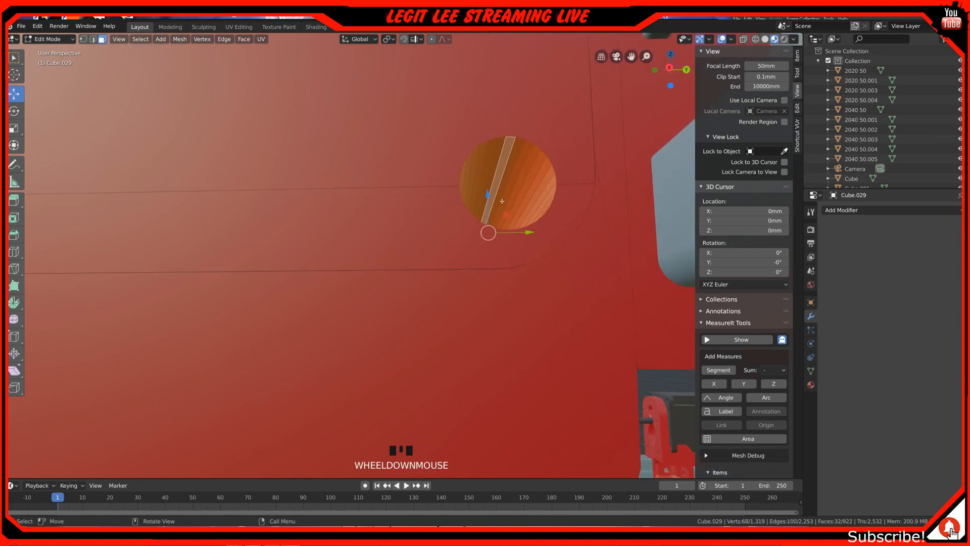
pyautogui.scroll(-1, 502, 201)
pyautogui.hotkey('ctrl', 'z')
pyautogui.hotkey('ctrl', 'z')
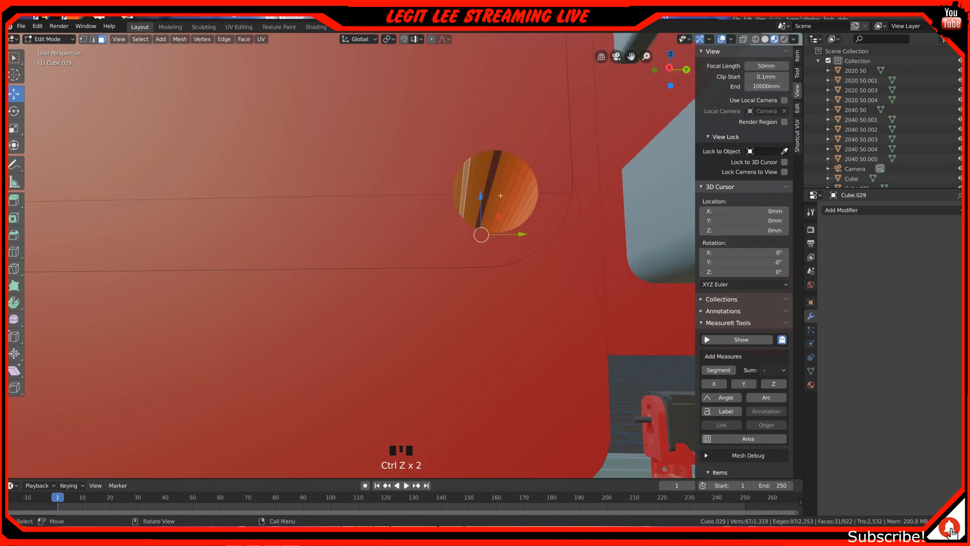
pyautogui.keyDown('shift'); pyautogui.click(495, 165); pyautogui.keyUp('shift')
pyautogui.moveTo(495, 165); pyautogui.dragTo(493, 188, button='middle')
pyautogui.press('x')
pyautogui.click(493, 191)
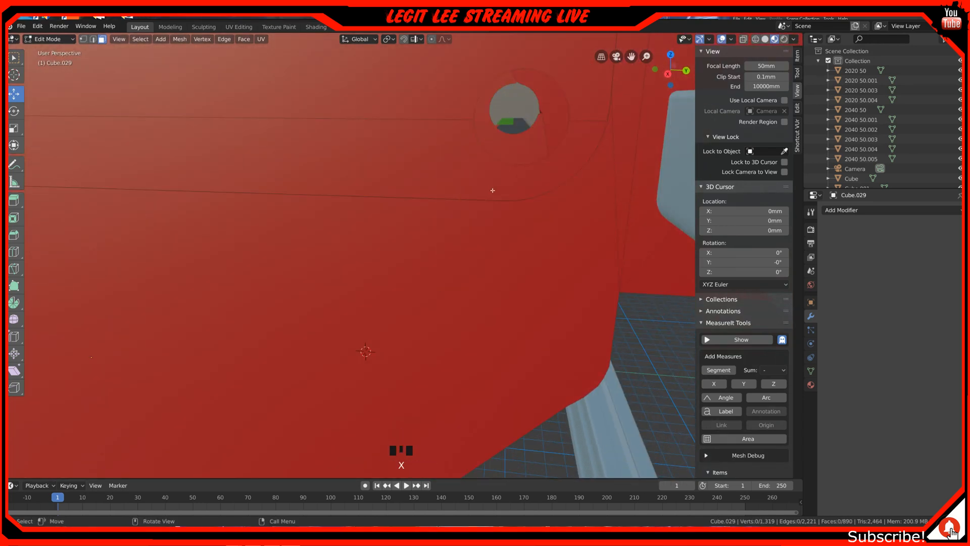
# Select the wall face loop of the remaining lower mounting hole, farthest from the extrusions, and delete its faces.
pyautogui.scroll(-3, 313, 220)
pyautogui.moveTo(299, 223); pyautogui.dragTo(373, 234, button='middle')
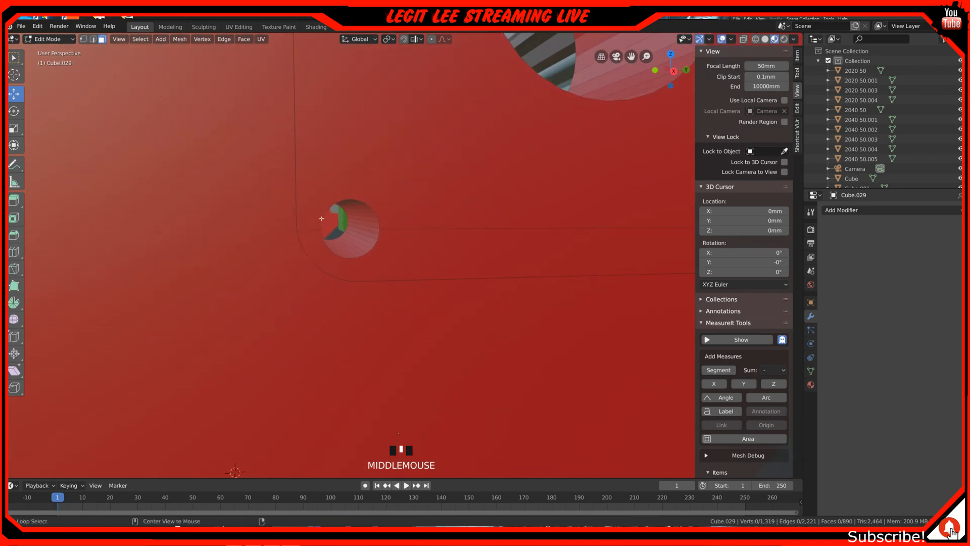
pyautogui.keyDown('alt'); pyautogui.keyDown('shift'); pyautogui.click(370, 230); pyautogui.keyUp('shift'); pyautogui.keyUp('alt')
pyautogui.moveTo(370, 230)
pyautogui.mouseDown(button='middle')
pyautogui.moveTo(385, 237)
pyautogui.moveTo(365, 230)
pyautogui.mouseUp(button='middle')
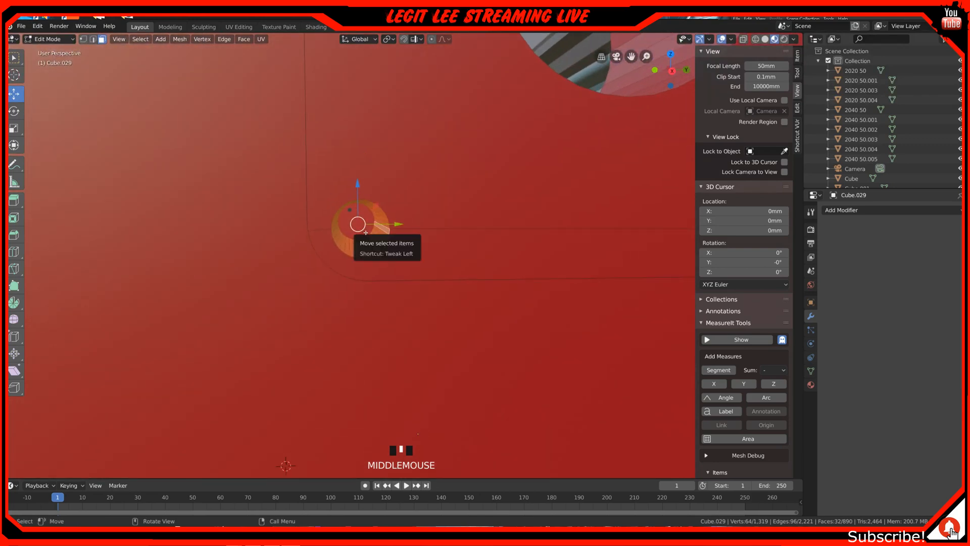
pyautogui.press('x')
pyautogui.click(368, 232)
pyautogui.moveTo(383, 253); pyautogui.dragTo(400, 258, button='middle')
pyautogui.keyDown('shift'); pyautogui.moveTo(622, 268); pyautogui.dragTo(219, 318, button='middle'); pyautogui.keyUp('shift')
pyautogui.keyDown('shift'); pyautogui.moveTo(415, 305); pyautogui.dragTo(375, 304, button='middle'); pyautogui.keyUp('shift')
pyautogui.moveTo(394, 301); pyautogui.dragTo(388, 303, button='middle')
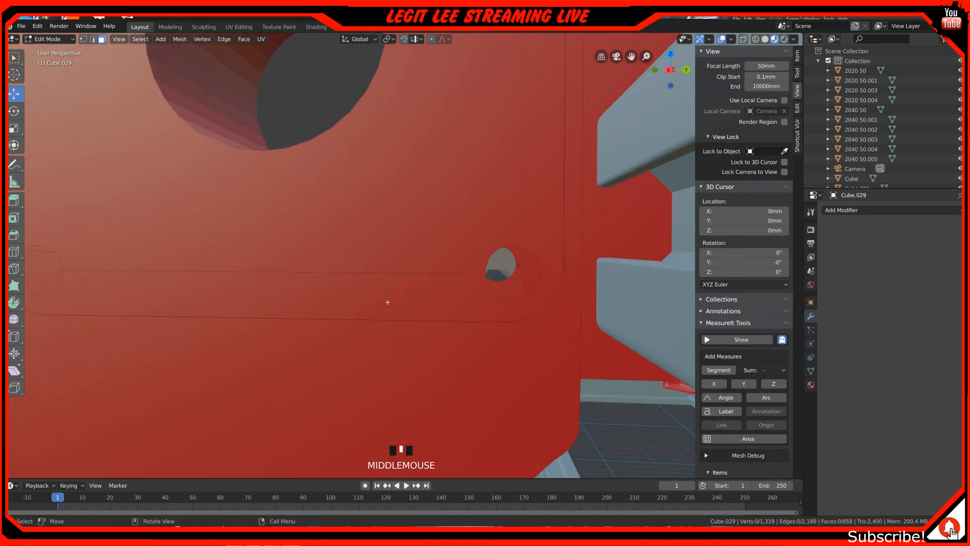
# Switch to vertex selection and fill the open rim of the lower mounting hole nearest the extrusions with a face in right view.
pyautogui.scroll(-1, 388, 302)
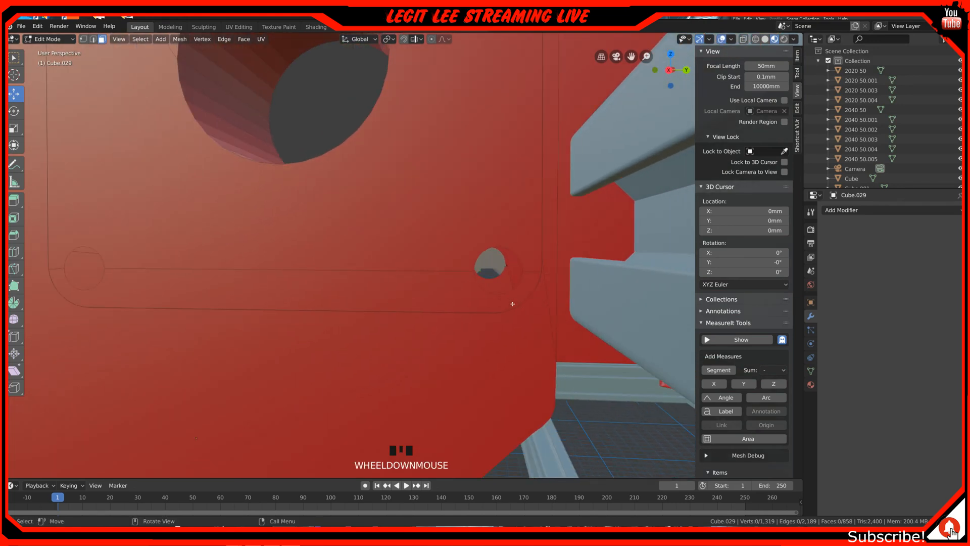
pyautogui.scroll(-3, 409, 280)
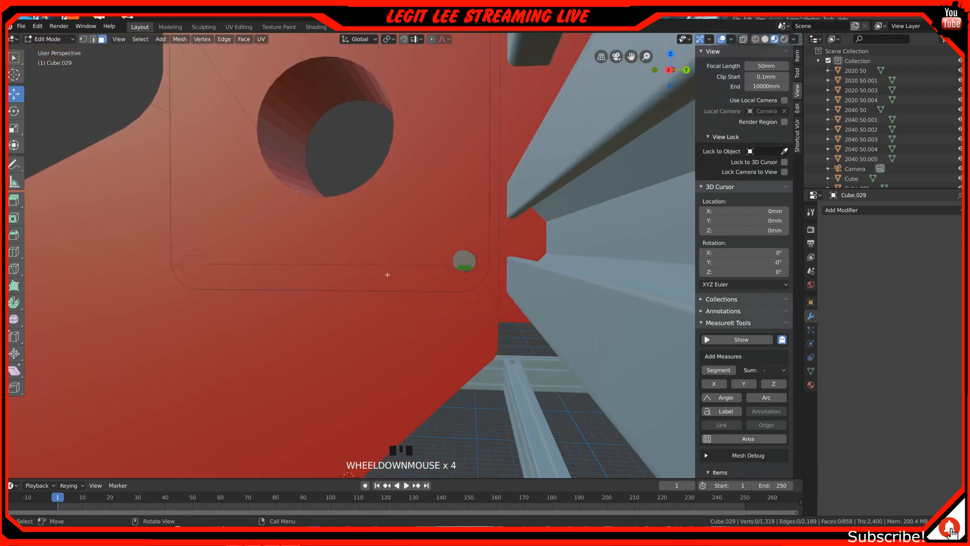
pyautogui.click(84, 39)
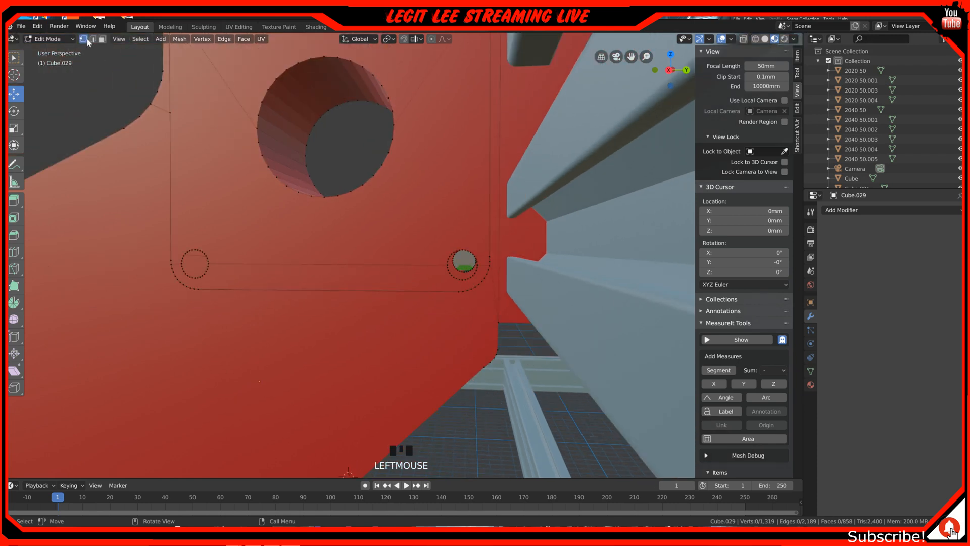
pyautogui.moveTo(322, 242); pyautogui.dragTo(323, 234, button='middle')
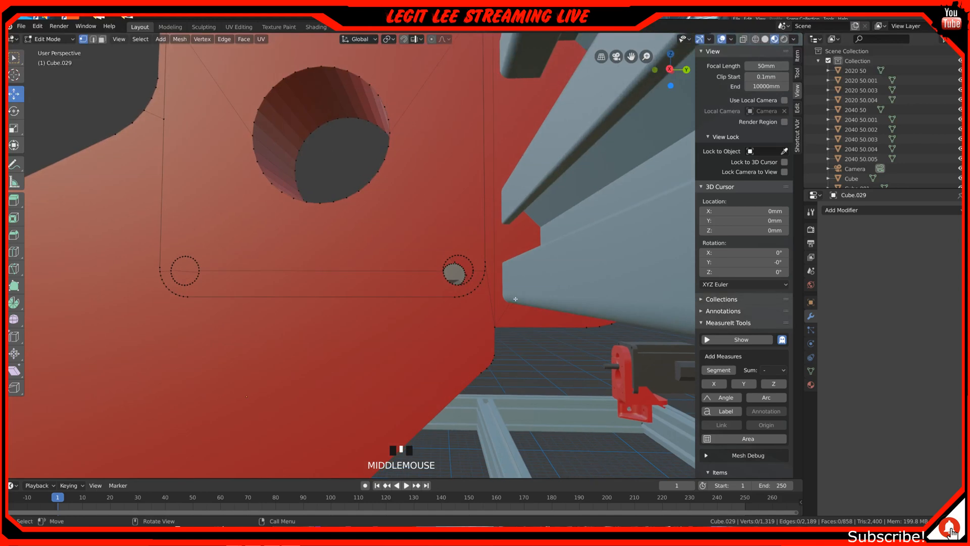
pyautogui.scroll(2, 507, 288)
pyautogui.scroll(1, 507, 289)
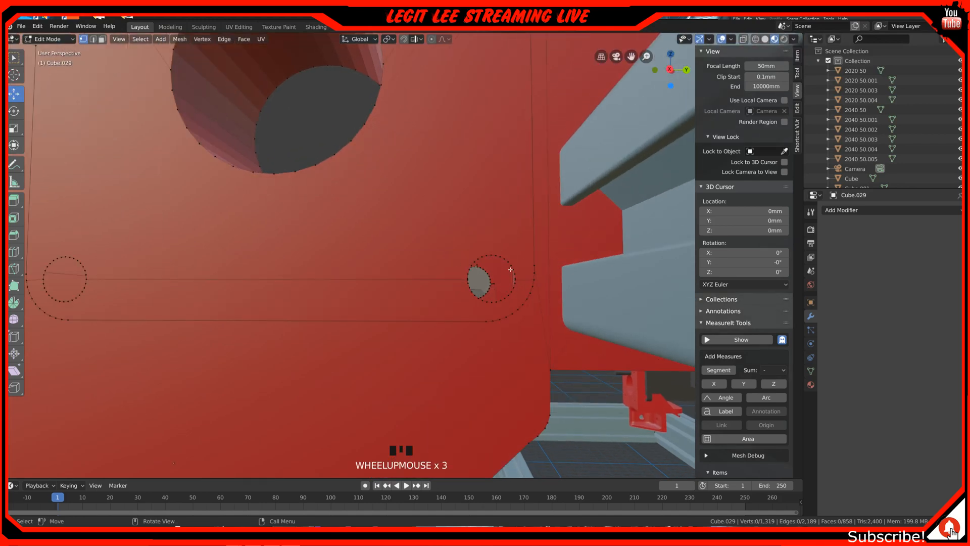
pyautogui.press('KP_3')
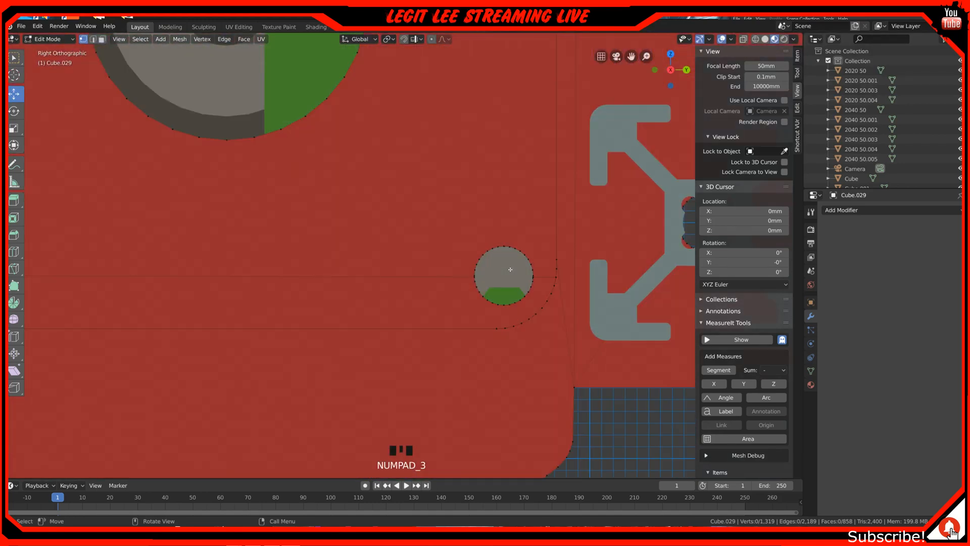
pyautogui.press('c')
pyautogui.moveTo(525, 256); pyautogui.dragTo(497, 247)
pyautogui.rightClick(497, 247)
pyautogui.scroll(3, 539, 263)
pyautogui.keyDown('alt'); pyautogui.click(552, 247); pyautogui.keyUp('alt')
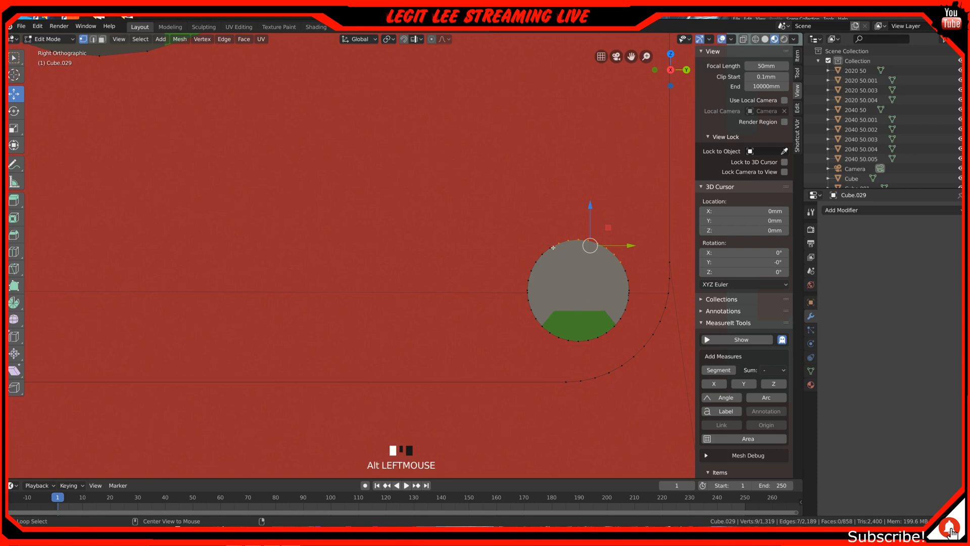
pyautogui.keyDown('alt'); pyautogui.keyDown('shift'); pyautogui.click(542, 326); pyautogui.keyUp('shift'); pyautogui.keyUp('alt')
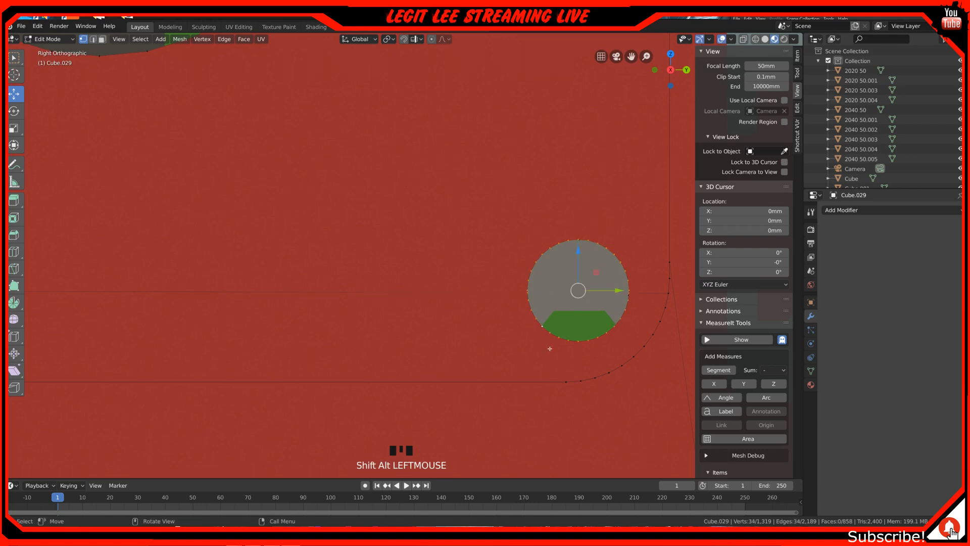
pyautogui.press('f')
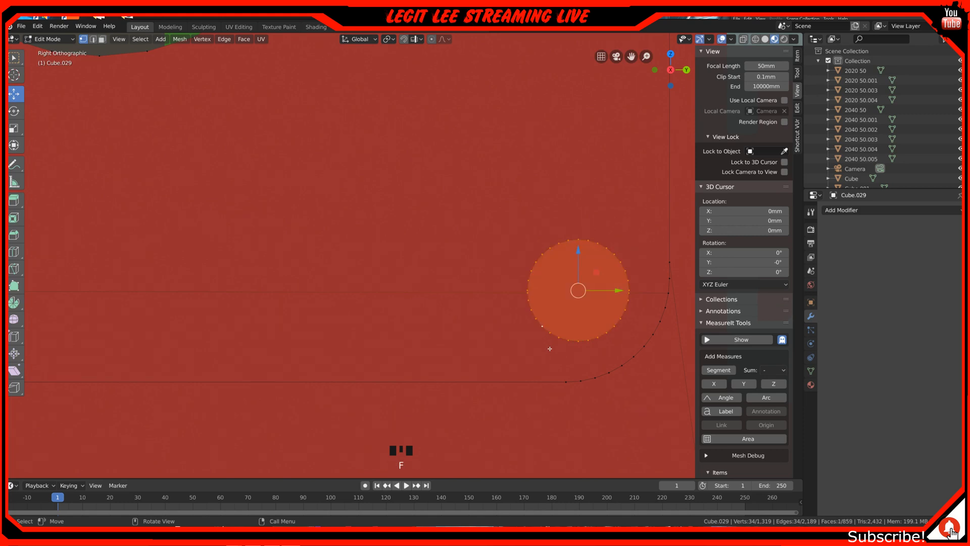
# Select the complete rim of the upper mounting hole nearest the extrusions and fill it with a face.
pyautogui.scroll(-4, 353, 304)
pyautogui.keyDown('shift'); pyautogui.moveTo(412, 232); pyautogui.dragTo(515, 292, button='middle'); pyautogui.keyUp('shift')
pyautogui.keyDown('shift'); pyautogui.moveTo(535, 206); pyautogui.dragTo(523, 289, button='middle'); pyautogui.keyUp('shift')
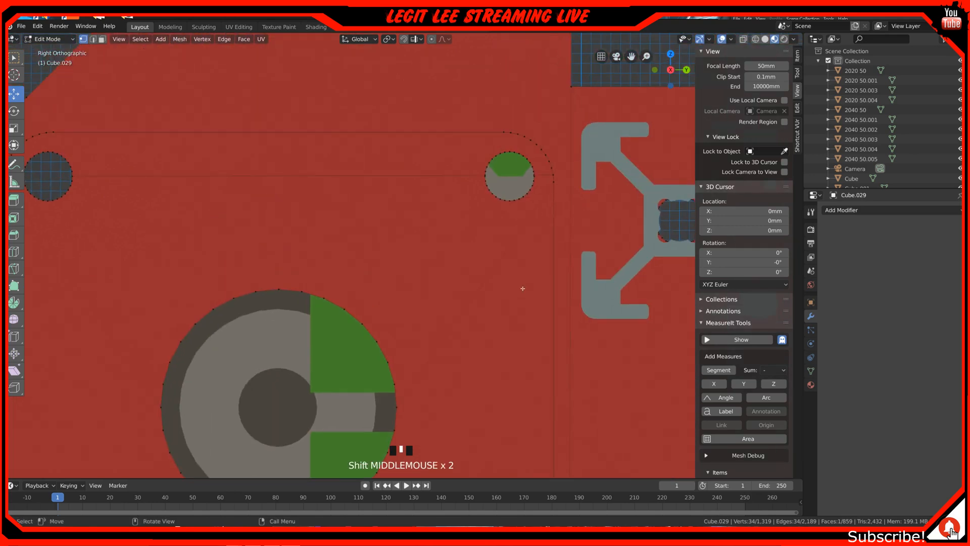
pyautogui.keyDown('alt'); pyautogui.keyDown('shift'); pyautogui.click(516, 200); pyautogui.keyUp('shift'); pyautogui.keyUp('alt')
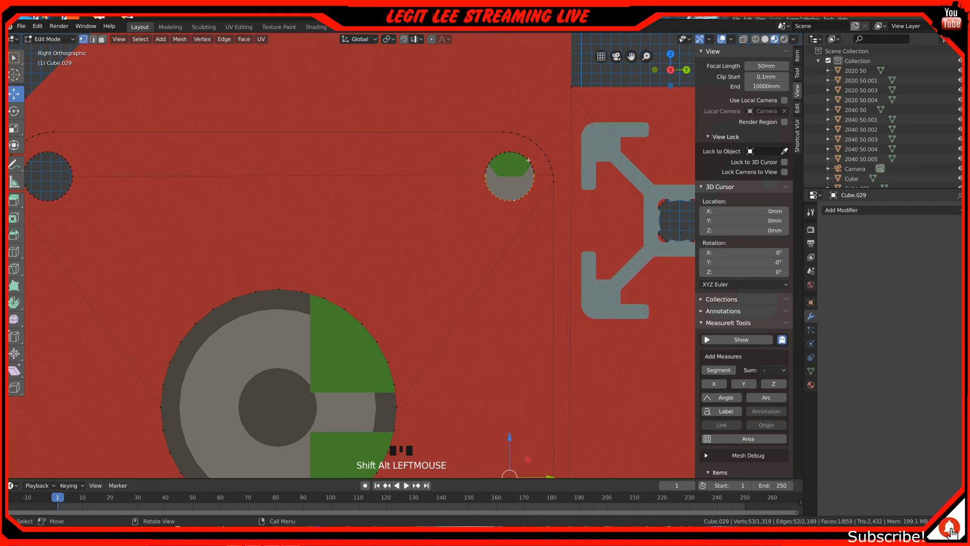
pyautogui.press('a')
pyautogui.press('a')
pyautogui.press('a')
pyautogui.press('a')
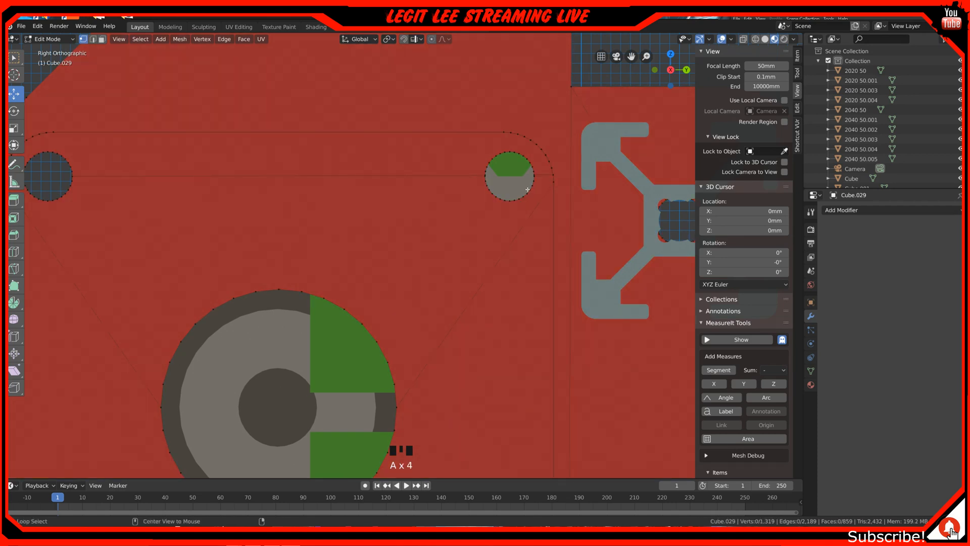
pyautogui.keyDown('alt'); pyautogui.keyDown('shift'); pyautogui.click(527, 196); pyautogui.keyUp('shift'); pyautogui.keyUp('alt')
pyautogui.keyDown('alt'); pyautogui.keyDown('shift'); pyautogui.click(529, 161); pyautogui.keyUp('shift'); pyautogui.keyUp('alt')
pyautogui.press('f')
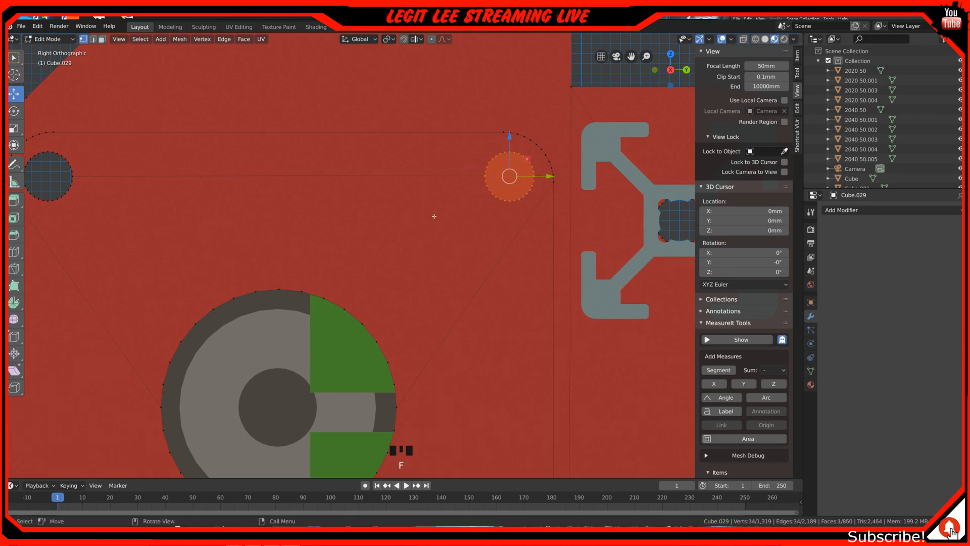
# Select the rim loop of the upper mounting hole farthest from the extrusions and fill it with a face.
pyautogui.keyDown('shift'); pyautogui.moveTo(287, 205); pyautogui.dragTo(444, 263, button='middle'); pyautogui.keyUp('shift')
pyautogui.scroll(1, 244, 235)
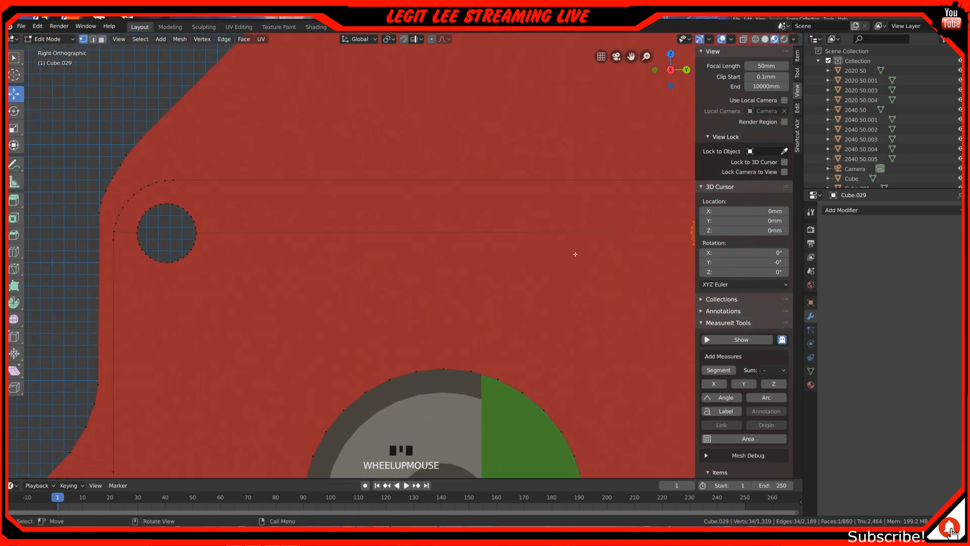
pyautogui.keyDown('alt'); pyautogui.keyDown('shift'); pyautogui.click(193, 218); pyautogui.keyUp('shift'); pyautogui.keyUp('alt')
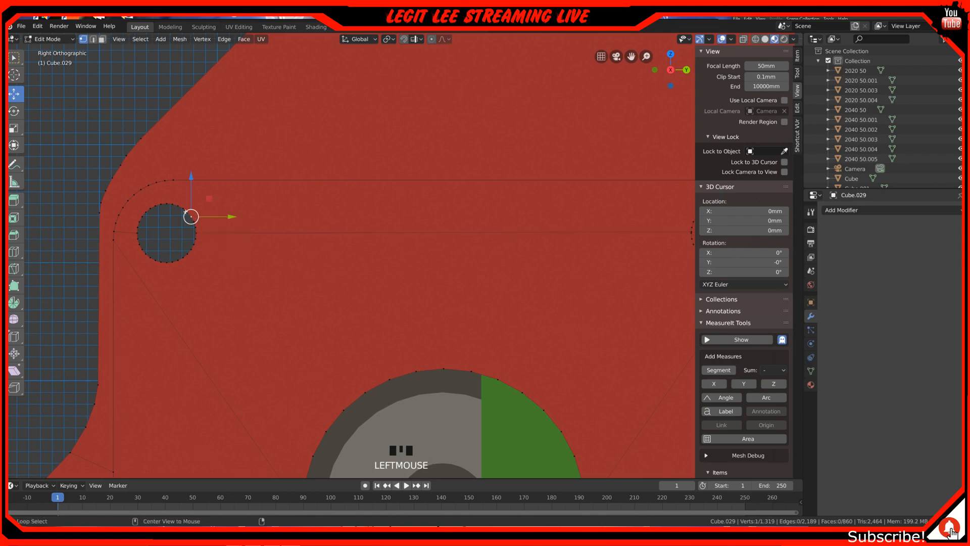
pyautogui.keyDown('alt'); pyautogui.keyDown('shift'); pyautogui.click(178, 205); pyautogui.keyUp('shift'); pyautogui.keyUp('alt')
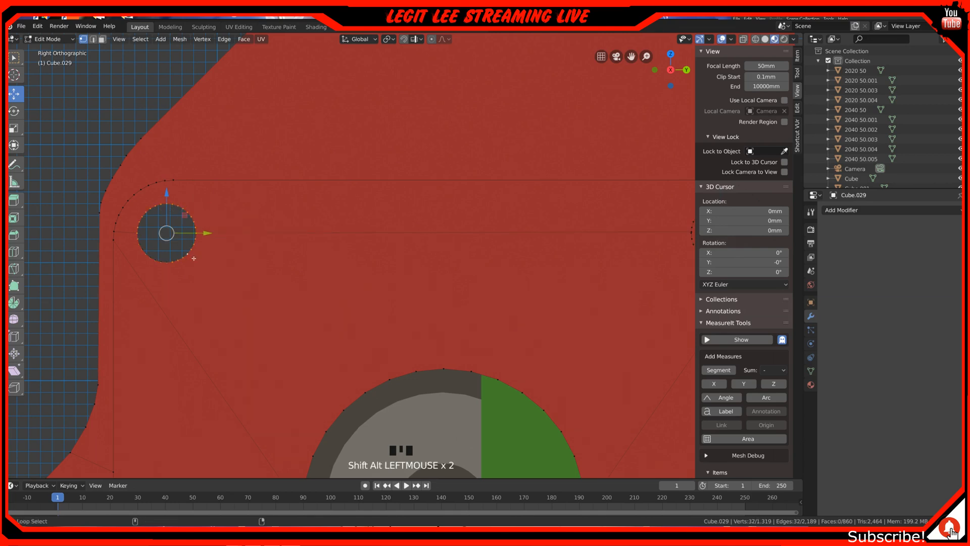
pyautogui.press('f')
# Select the rim loop of the lower mounting hole farthest from the extrusions and fill it with a face.
pyautogui.keyDown('shift'); pyautogui.moveTo(227, 292); pyautogui.dragTo(463, 56, button='middle'); pyautogui.keyUp('shift')
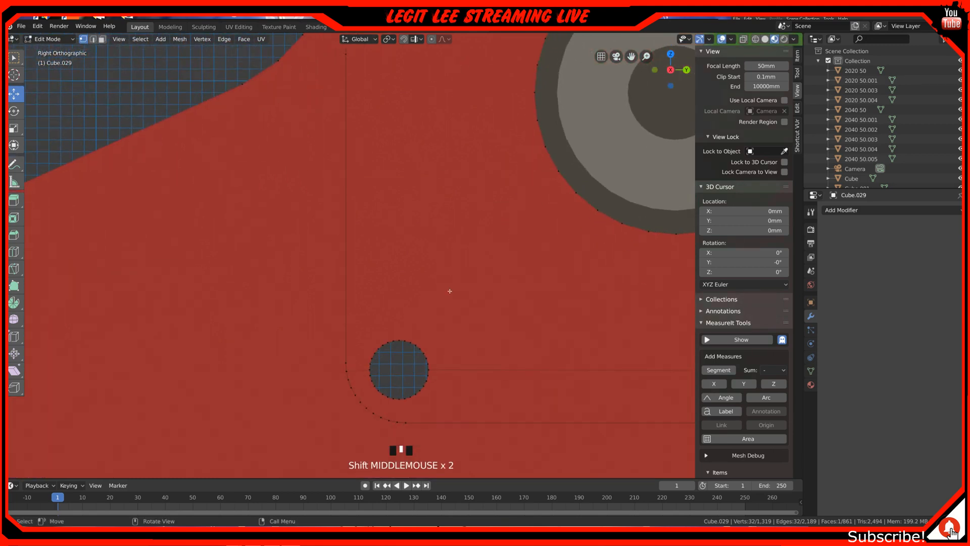
pyautogui.click(427, 364)
pyautogui.keyDown('alt'); pyautogui.keyDown('shift'); pyautogui.click(423, 349); pyautogui.keyUp('shift'); pyautogui.keyUp('alt')
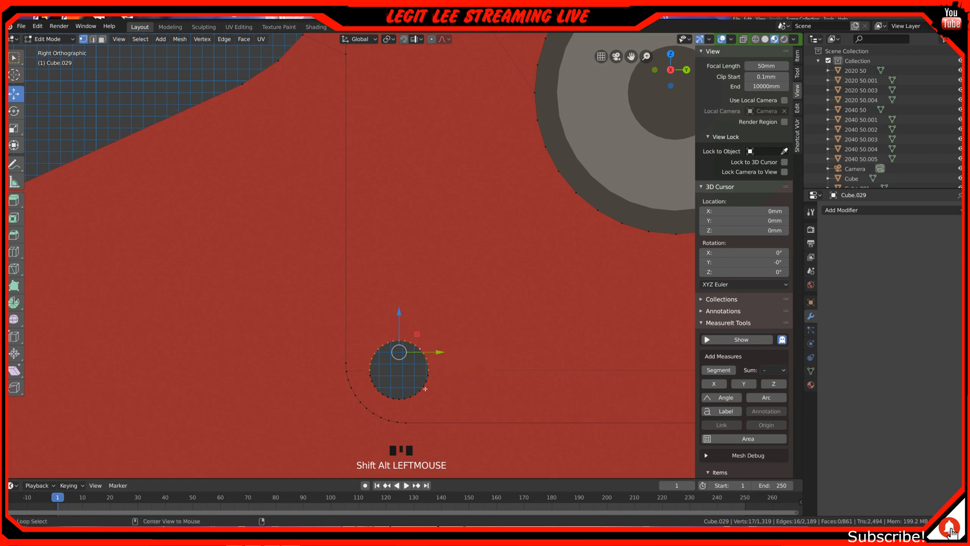
pyautogui.keyDown('alt'); pyautogui.keyDown('shift'); pyautogui.click(443, 380); pyautogui.keyUp('shift'); pyautogui.keyUp('alt')
pyautogui.press('f')
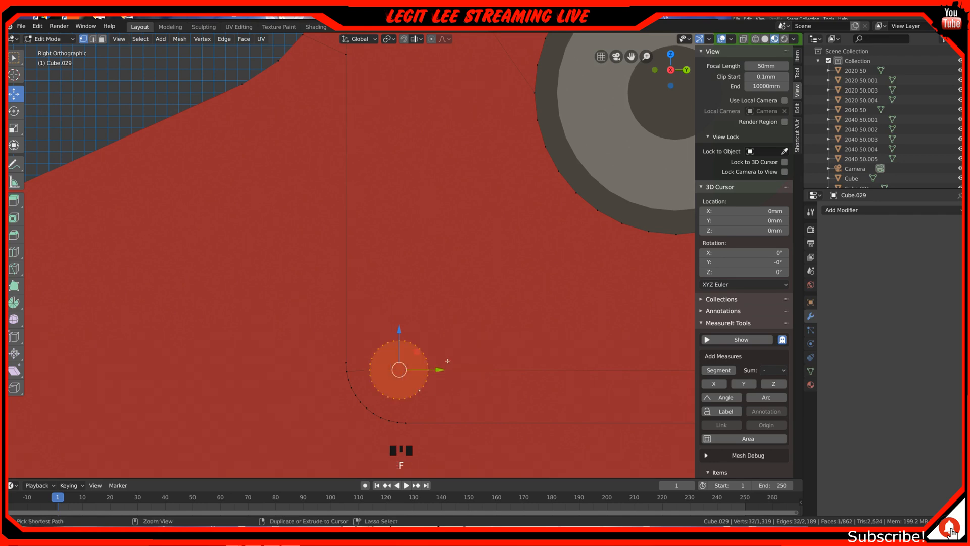
# Examine the reverse face of the side plate in perspective and left view to see which parts cover it.
pyautogui.press('ctrl+KP_3')
pyautogui.scroll(5, 447, 360)
pyautogui.scroll(-10, 447, 360)
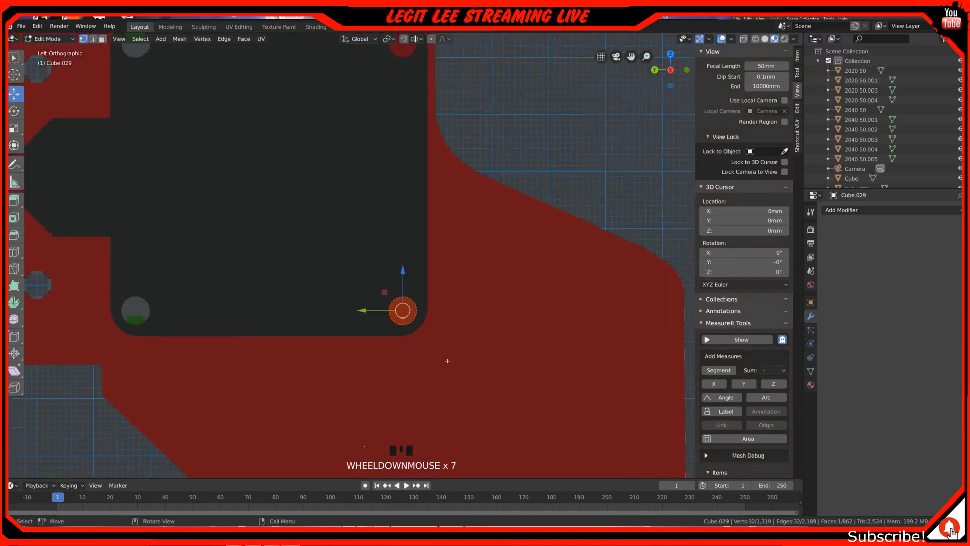
pyautogui.moveTo(447, 360); pyautogui.dragTo(451, 322, button='middle')
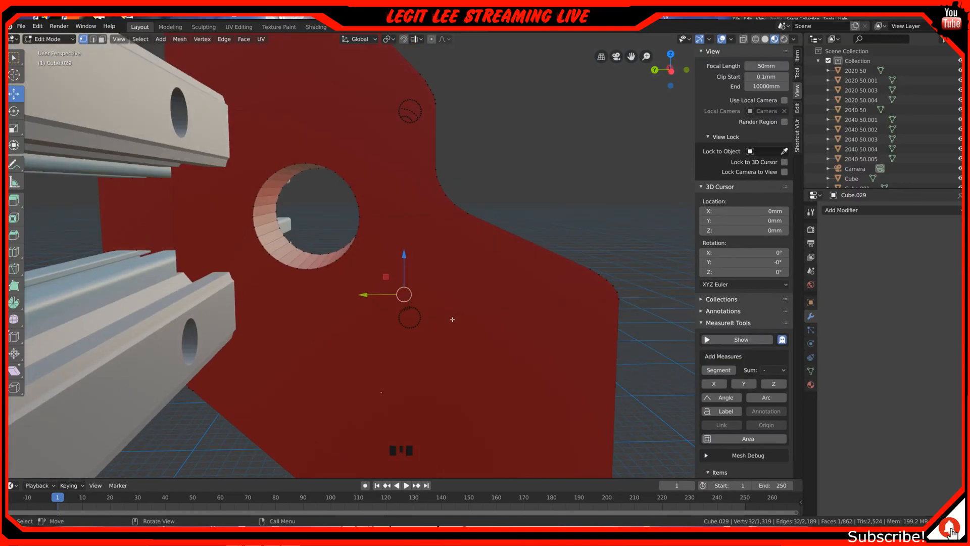
pyautogui.scroll(3, 448, 325)
pyautogui.press('KP_3')
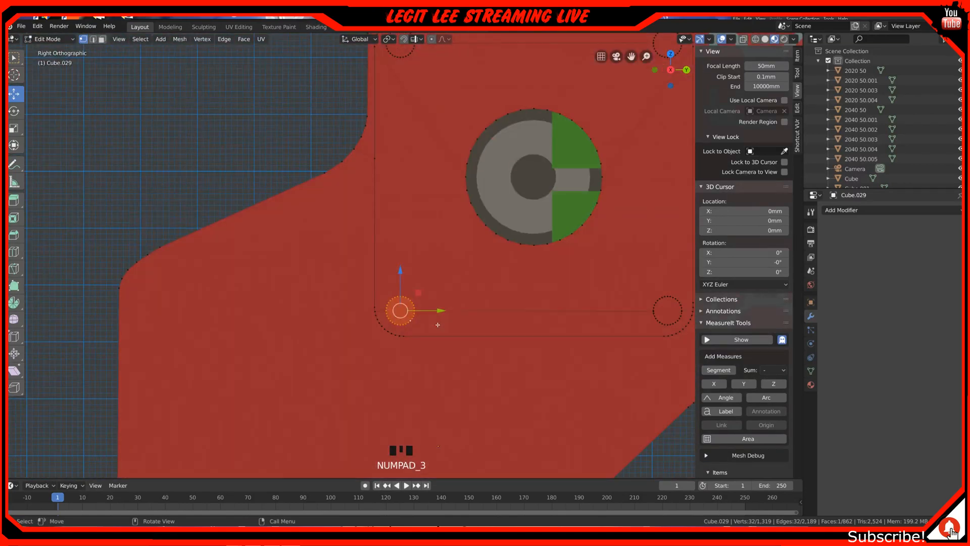
pyautogui.press('ctrl+KP_3')
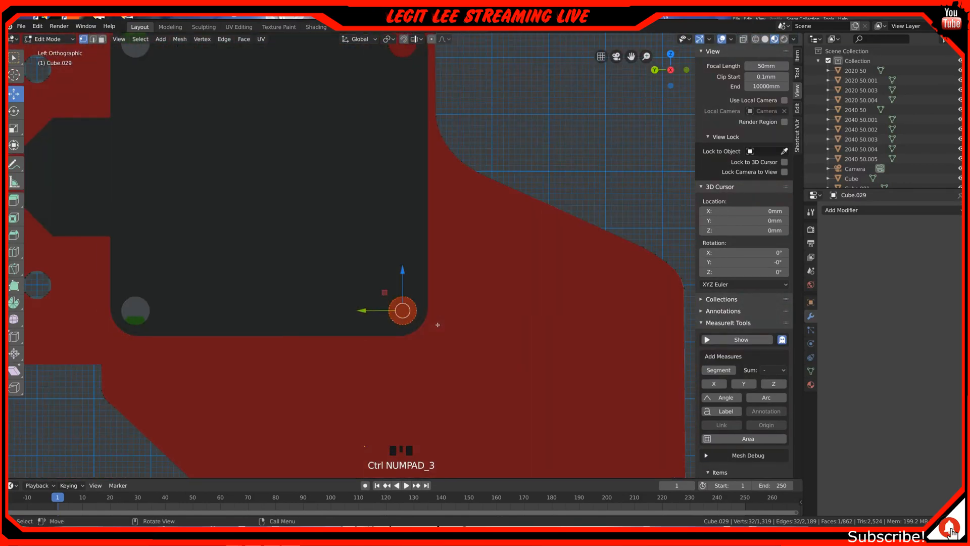
pyautogui.scroll(-9, 438, 324)
pyautogui.scroll(-2, 438, 324)
pyautogui.scroll(3, 438, 325)
# Leave mesh editing and hide, one by one, the parts covering the plate and those beside the lower extrusion.
pyautogui.press('Tab')
pyautogui.click(438, 324)
pyautogui.press('h')
pyautogui.click(384, 264)
pyautogui.press('h')
pyautogui.click(354, 269)
pyautogui.press('h')
pyautogui.click(353, 220)
pyautogui.press('h')
pyautogui.click(343, 259)
pyautogui.press('h')
pyautogui.click(344, 260)
pyautogui.press('h')
pyautogui.click(343, 260)
pyautogui.press('h')
pyautogui.click(343, 259)
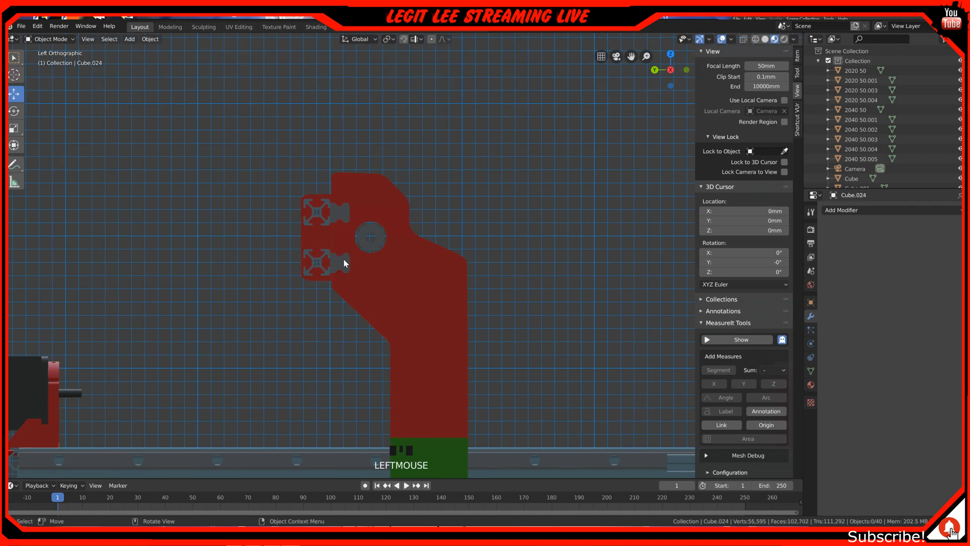
pyautogui.click(344, 259)
pyautogui.press('h')
pyautogui.click(343, 221)
pyautogui.press('h')
pyautogui.click(343, 221)
pyautogui.press('h')
pyautogui.rightClick(343, 221)
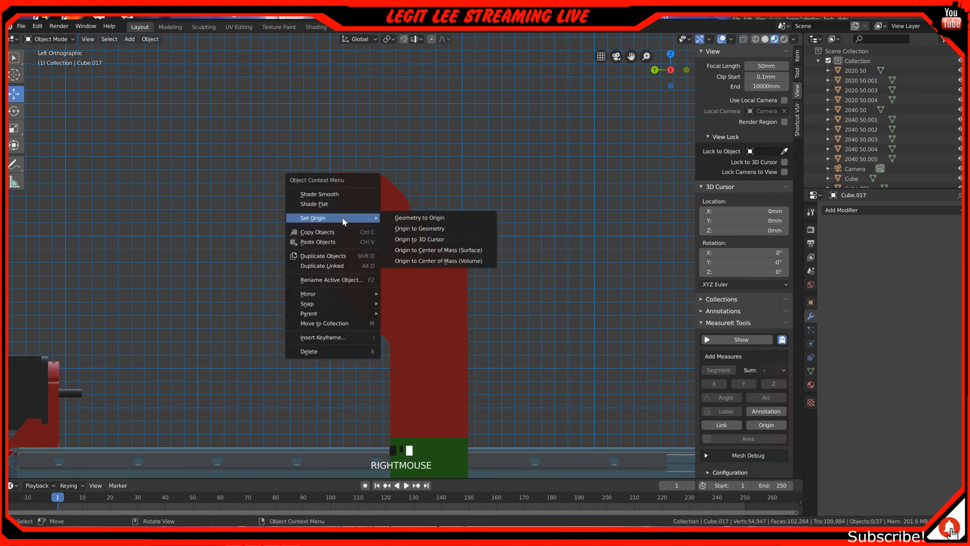
pyautogui.click(444, 173)
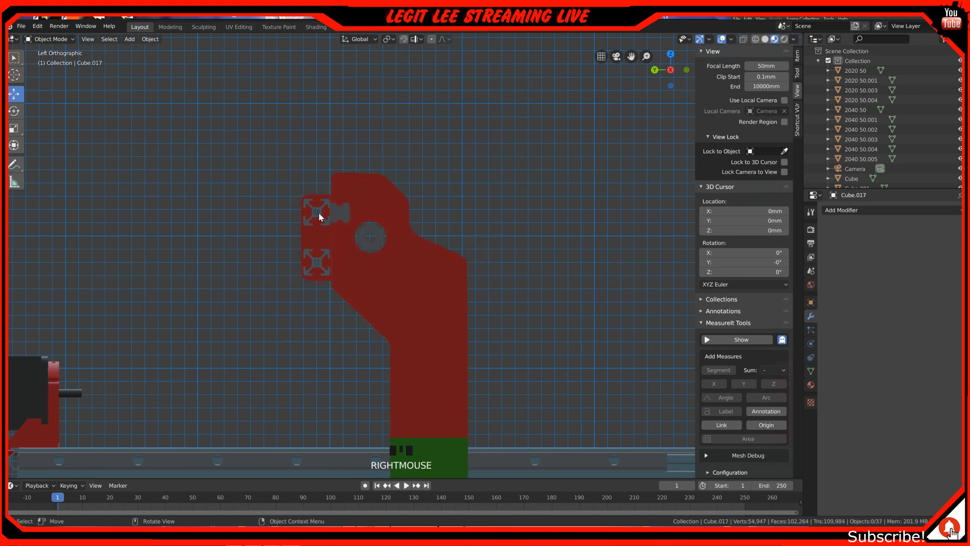
# Hide the remaining stacked parts beside the upper extrusion so the side plate is unobstructed.
pyautogui.click(338, 215)
pyautogui.press('h')
pyautogui.click(337, 215)
pyautogui.click(338, 215)
pyautogui.press('h')
pyautogui.click(338, 217)
pyautogui.press('h')
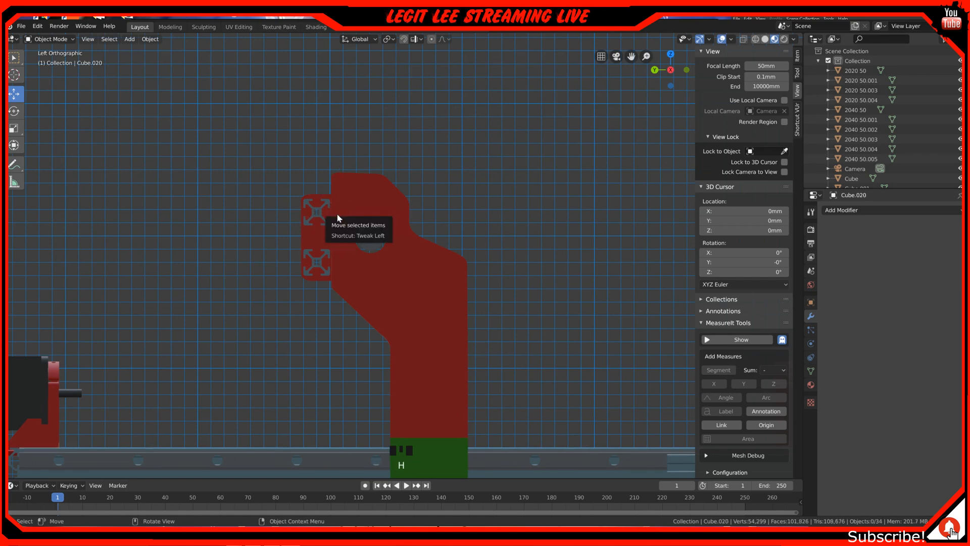
# Edit the side plate again and fill the reverse-side rim of the lower mounting hole farthest from the extrusions with a face.
pyautogui.scroll(4, 380, 262)
pyautogui.scroll(1, 380, 264)
pyautogui.click(380, 265)
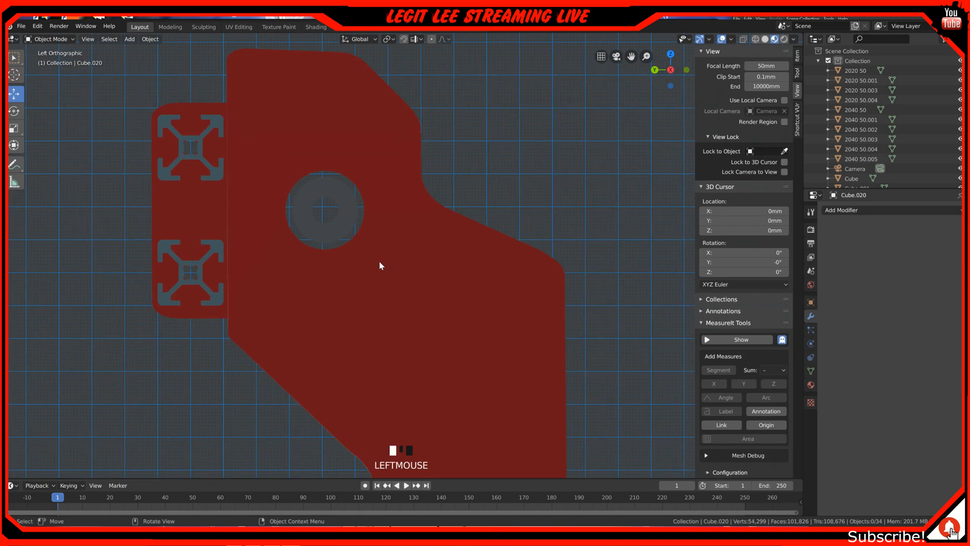
pyautogui.press('Tab')
pyautogui.scroll(4, 370, 269)
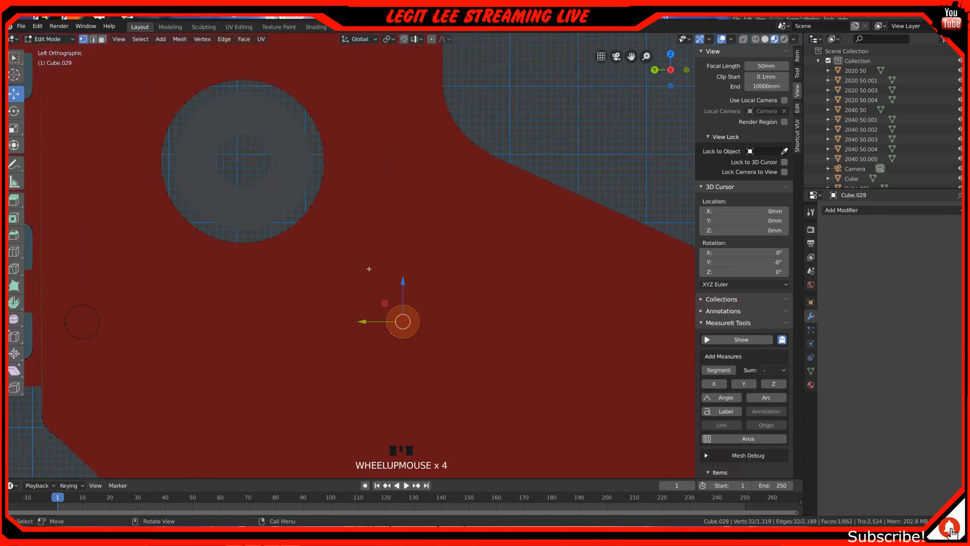
pyautogui.press('a')
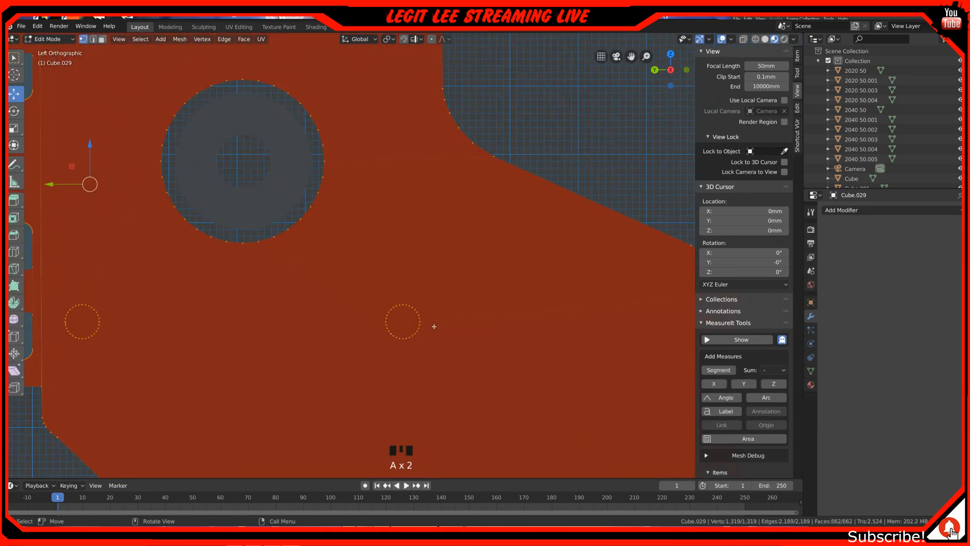
pyautogui.press('a')
pyautogui.press('a')
pyautogui.press('a')
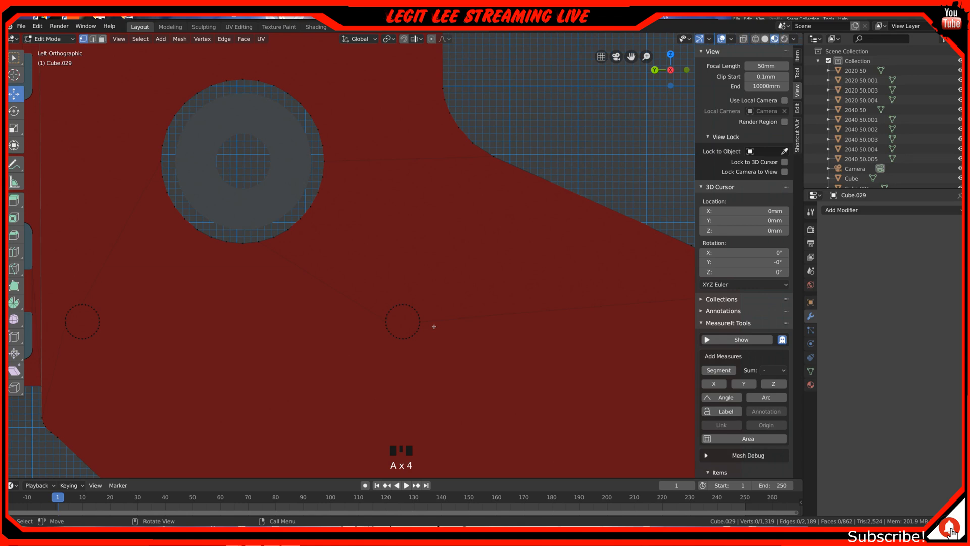
pyautogui.scroll(2, 427, 326)
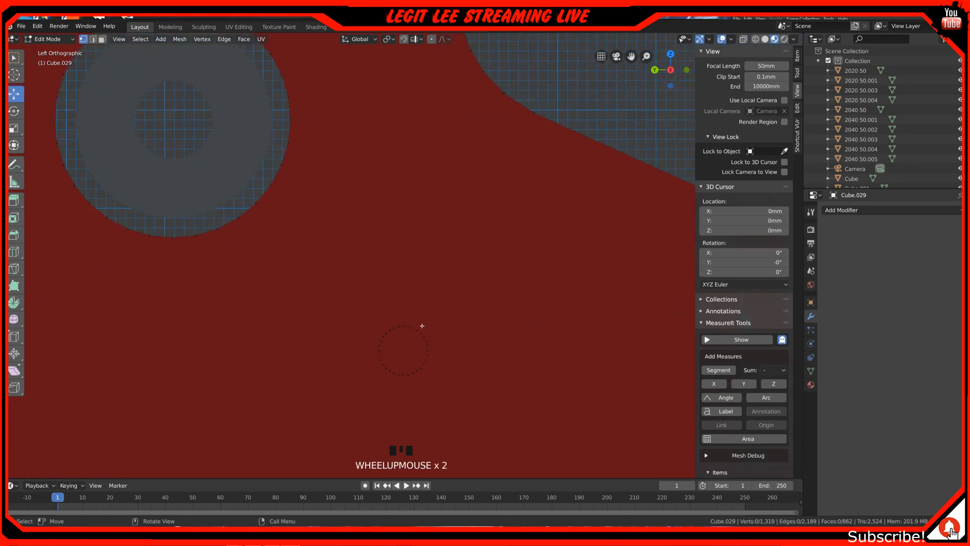
pyautogui.keyDown('alt'); pyautogui.keyDown('shift'); pyautogui.click(420, 329); pyautogui.keyUp('shift'); pyautogui.keyUp('alt')
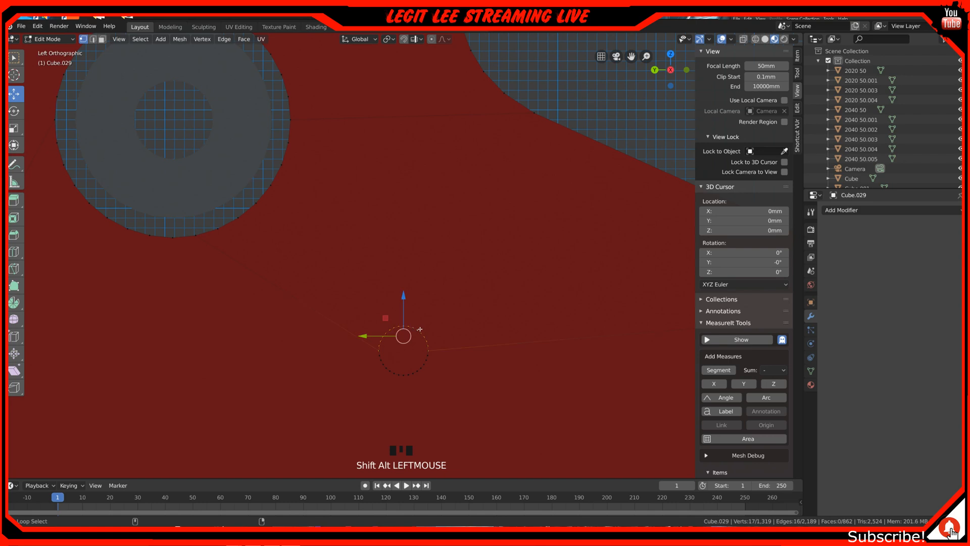
pyautogui.keyDown('alt'); pyautogui.keyDown('shift'); pyautogui.click(423, 369); pyautogui.keyUp('shift'); pyautogui.keyUp('alt')
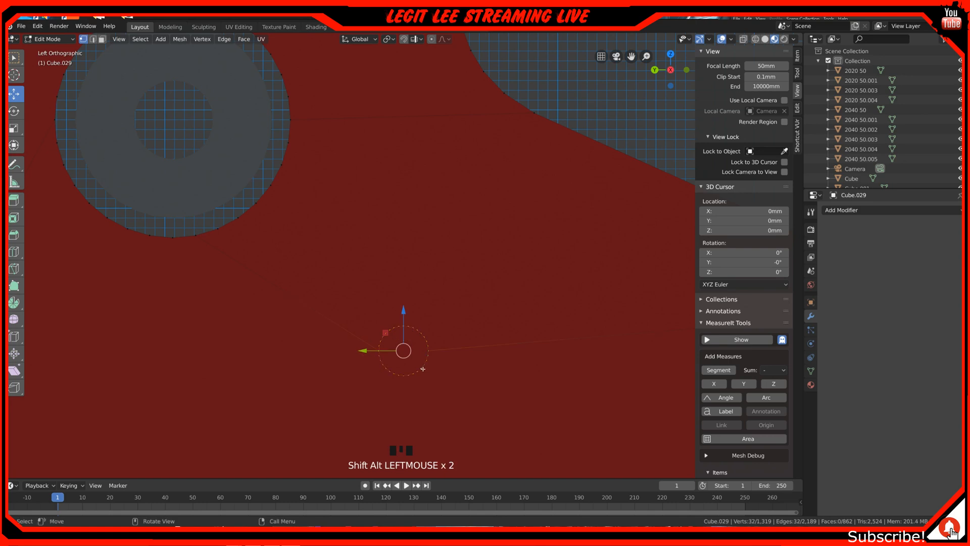
pyautogui.press('f')
# Fill the reverse-side rim of the upper mounting hole farthest from the extrusions with a face.
pyautogui.keyDown('shift'); pyautogui.moveTo(370, 225); pyautogui.dragTo(439, 169, button='middle'); pyautogui.keyUp('shift')
pyautogui.scroll(1, 440, 170)
pyautogui.click(446, 84)
pyautogui.hotkey('alt', 'space')
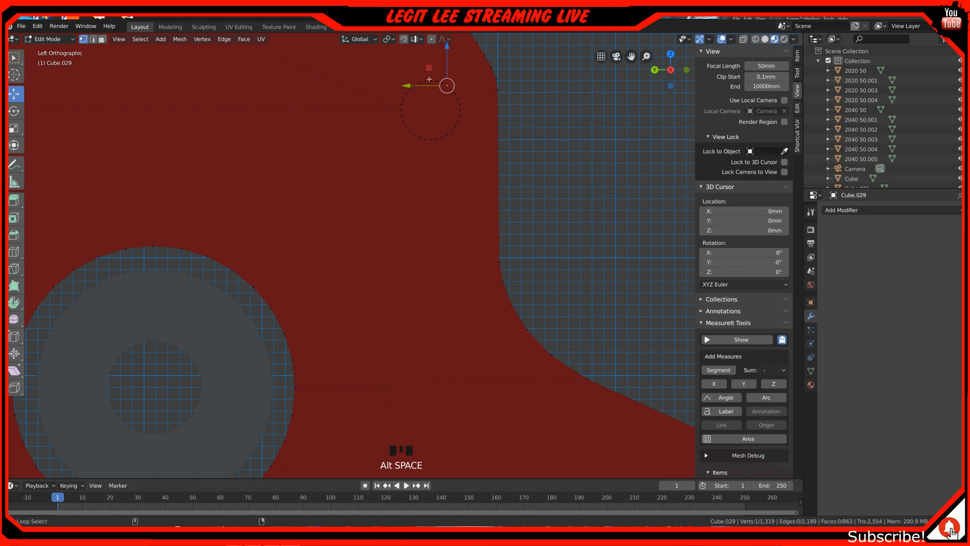
pyautogui.keyDown('alt'); pyautogui.keyDown('shift'); pyautogui.click(429, 79); pyautogui.keyUp('shift'); pyautogui.keyUp('alt')
pyautogui.keyDown('alt'); pyautogui.keyDown('shift'); pyautogui.click(434, 138); pyautogui.keyUp('shift'); pyautogui.keyUp('alt')
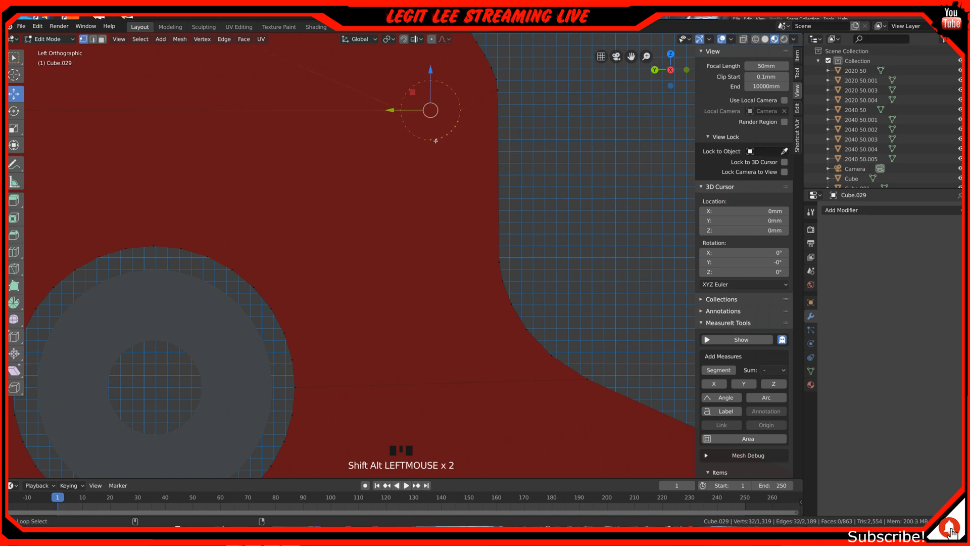
pyautogui.press('f')
# Select the complete reverse-side rim of the upper mounting hole nearest the extrusions and fill it with a face.
pyautogui.keyDown('shift'); pyautogui.moveTo(350, 202); pyautogui.dragTo(376, 189, button='middle'); pyautogui.keyUp('shift')
pyautogui.click(274, 167)
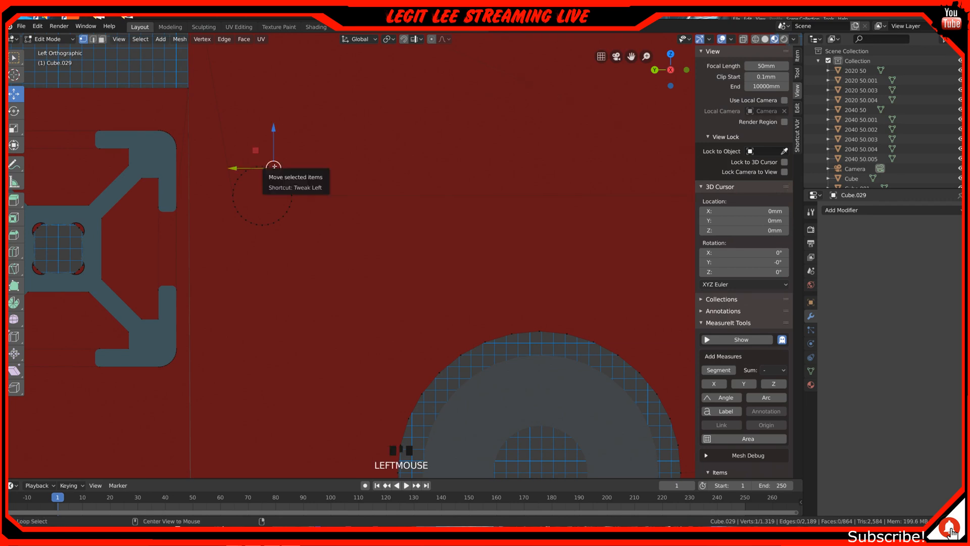
pyautogui.keyDown('alt'); pyautogui.keyDown('shift'); pyautogui.click(274, 167); pyautogui.keyUp('shift'); pyautogui.keyUp('alt')
pyautogui.keyDown('alt'); pyautogui.keyDown('shift'); pyautogui.click(274, 167); pyautogui.keyUp('shift'); pyautogui.keyUp('alt')
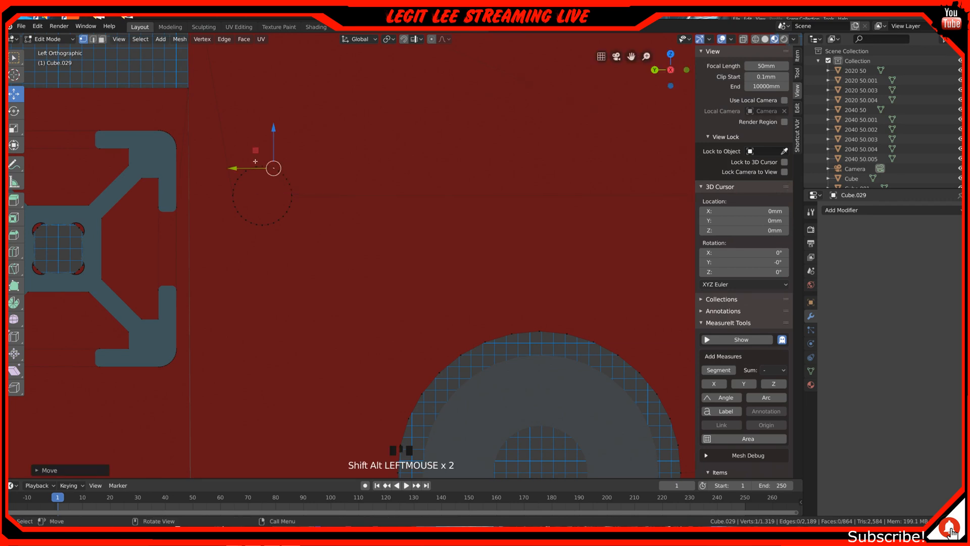
pyautogui.click(257, 166)
pyautogui.keyDown('alt'); pyautogui.keyDown('shift'); pyautogui.click(284, 172); pyautogui.keyUp('shift'); pyautogui.keyUp('alt')
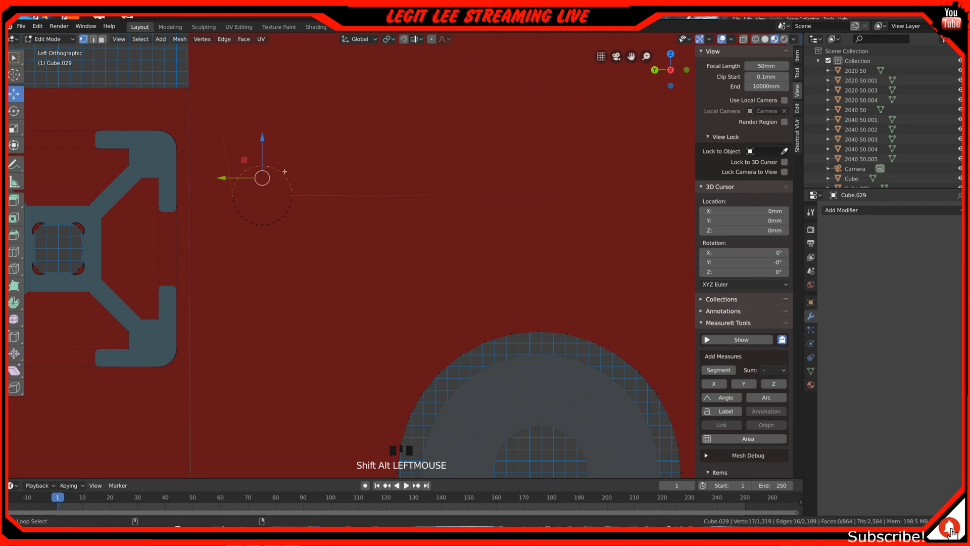
pyautogui.keyDown('alt'); pyautogui.keyDown('shift'); pyautogui.click(276, 219); pyautogui.keyUp('shift'); pyautogui.keyUp('alt')
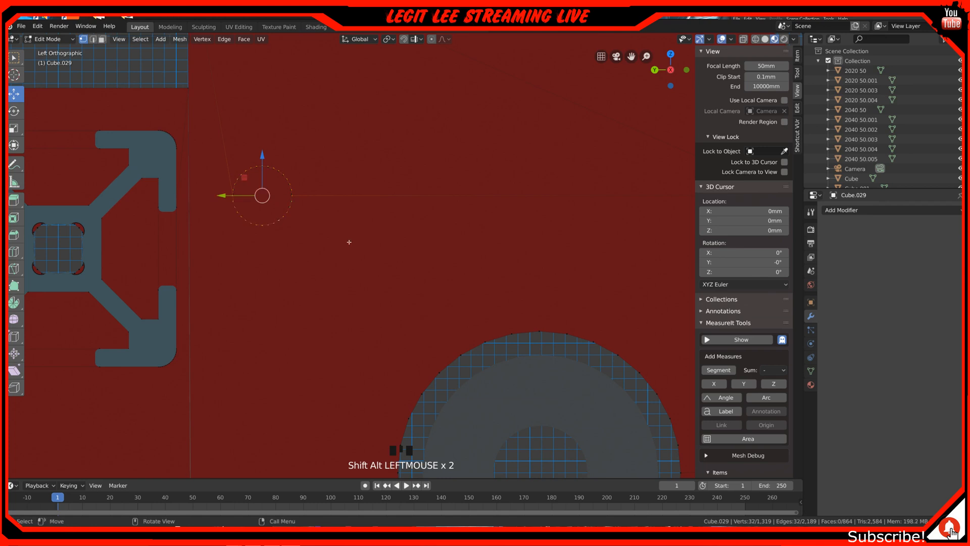
pyautogui.press('f')
# Fill the reverse-side rim of the lower mounting hole beside the lower extrusion with a face.
pyautogui.keyDown('shift'); pyautogui.moveTo(332, 290); pyautogui.dragTo(445, 76, button='middle'); pyautogui.keyUp('shift')
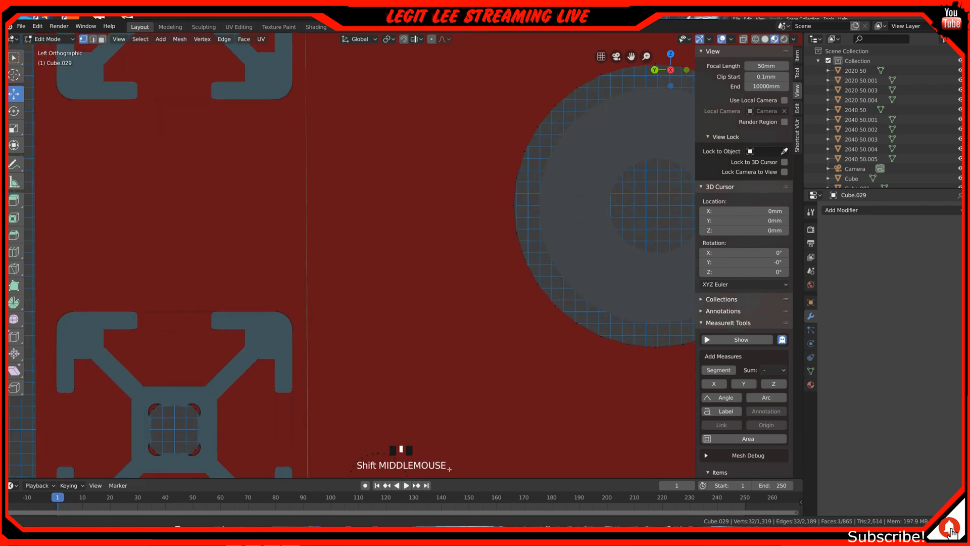
pyautogui.keyDown('shift'); pyautogui.moveTo(445, 455); pyautogui.dragTo(460, 308, button='middle'); pyautogui.keyUp('shift')
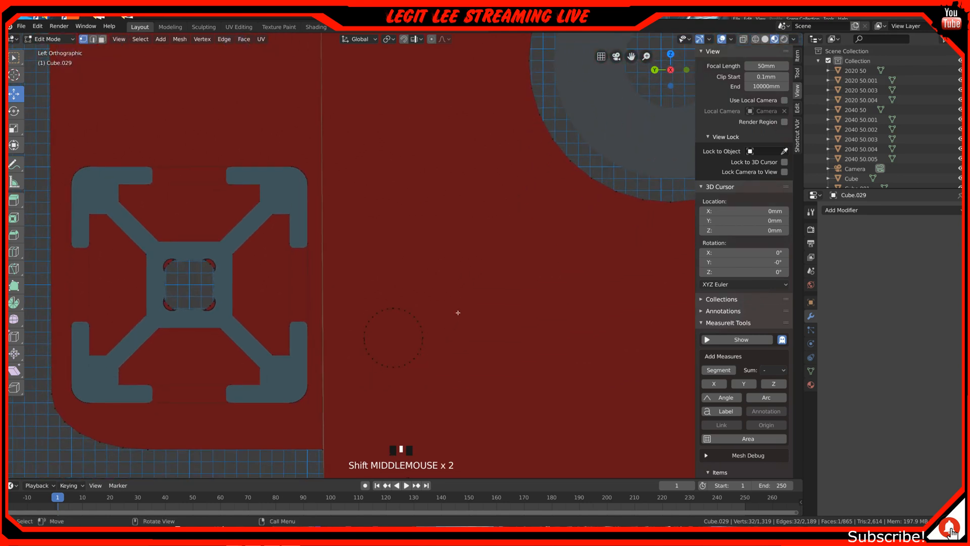
# Select the edge loops around the small circular hole beside the lower extrusion profile on the red plate.
pyautogui.click(418, 321)
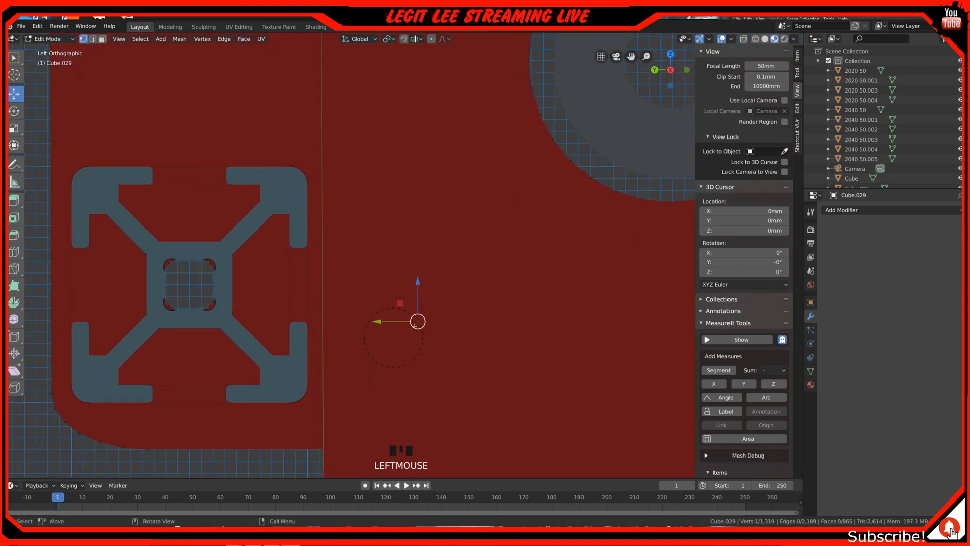
pyautogui.click(383, 312)
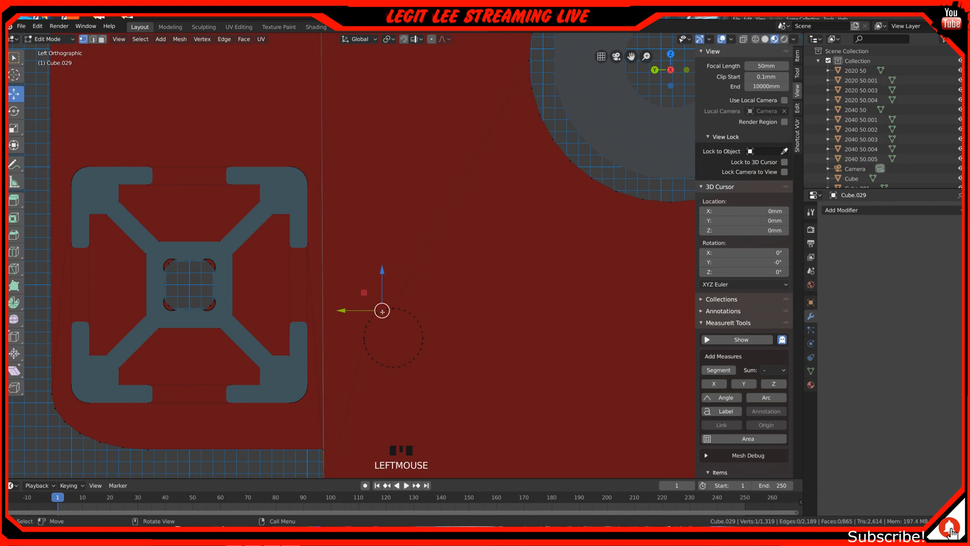
pyautogui.keyDown('alt'); pyautogui.keyDown('shift'); pyautogui.click(409, 312); pyautogui.keyUp('shift'); pyautogui.keyUp('alt')
pyautogui.keyDown('alt'); pyautogui.keyDown('shift'); pyautogui.click(387, 313); pyautogui.keyUp('shift'); pyautogui.keyUp('alt')
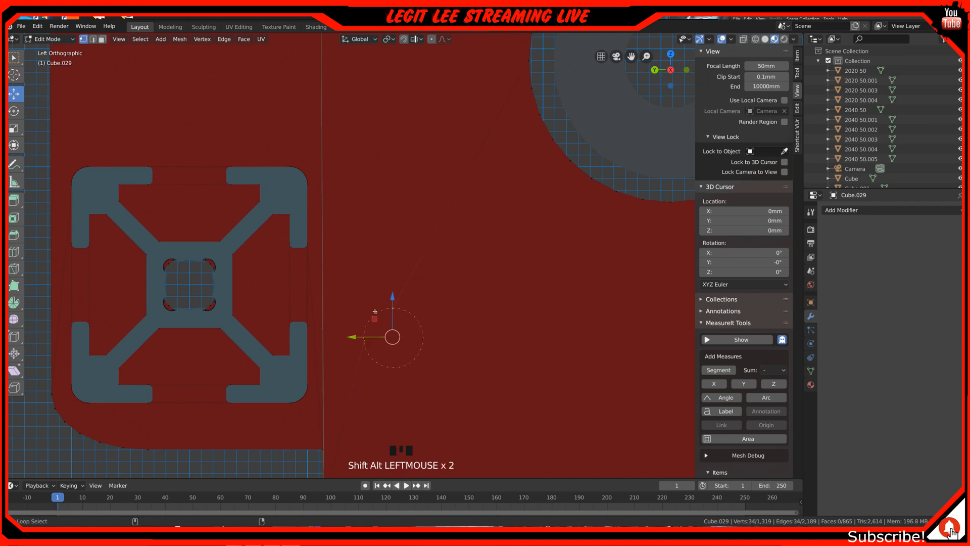
# Add the two missed side vertices to the small circle's rim selection and try to fill it with a face.
pyautogui.scroll(4, 423, 390)
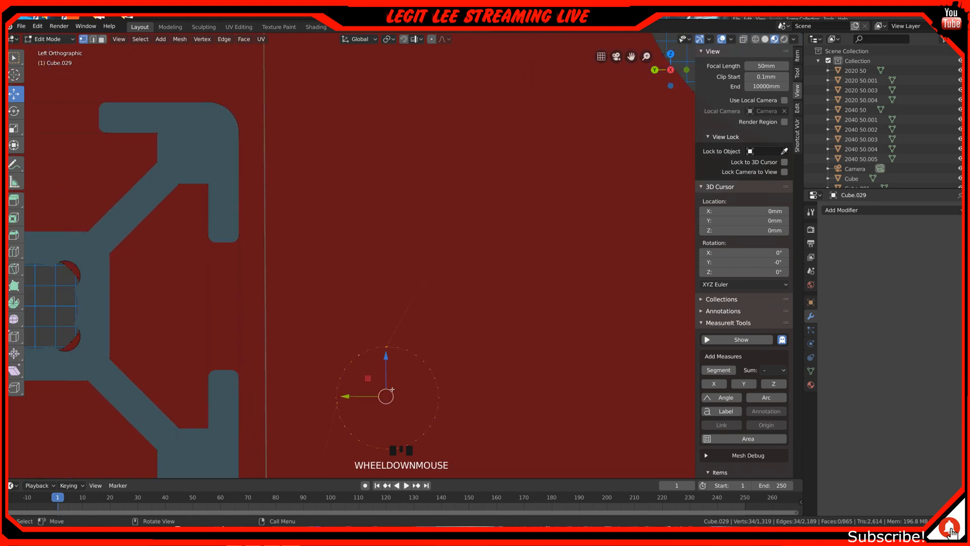
pyautogui.keyDown('shift'); pyautogui.moveTo(422, 390); pyautogui.dragTo(475, 172, button='middle'); pyautogui.keyUp('shift')
pyautogui.scroll(8, 474, 171)
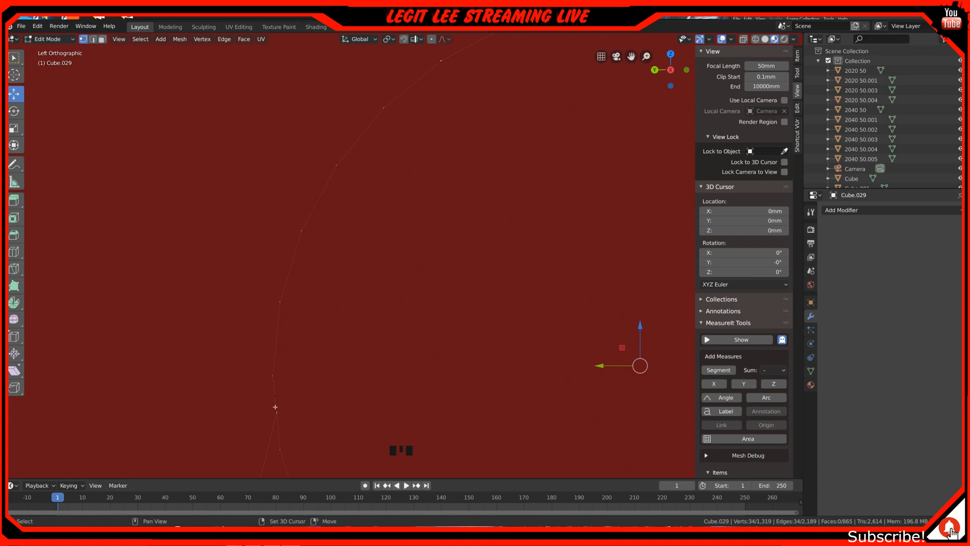
pyautogui.keyDown('shift'); pyautogui.click(276, 398); pyautogui.keyUp('shift')
pyautogui.scroll(-5, 317, 395)
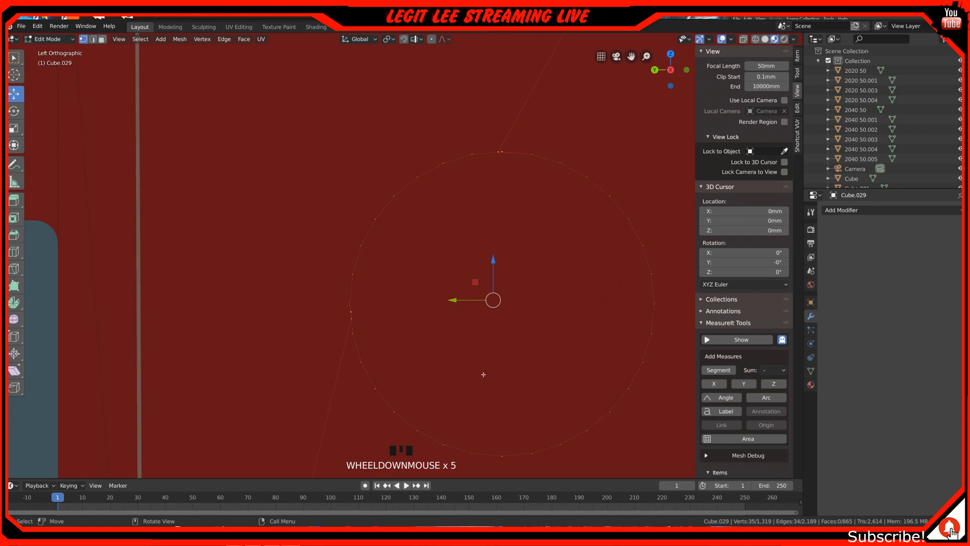
pyautogui.keyDown('shift'); pyautogui.moveTo(591, 364); pyautogui.dragTo(401, 348, button='middle'); pyautogui.keyUp('shift')
pyautogui.keyDown('shift'); pyautogui.click(464, 296); pyautogui.keyUp('shift')
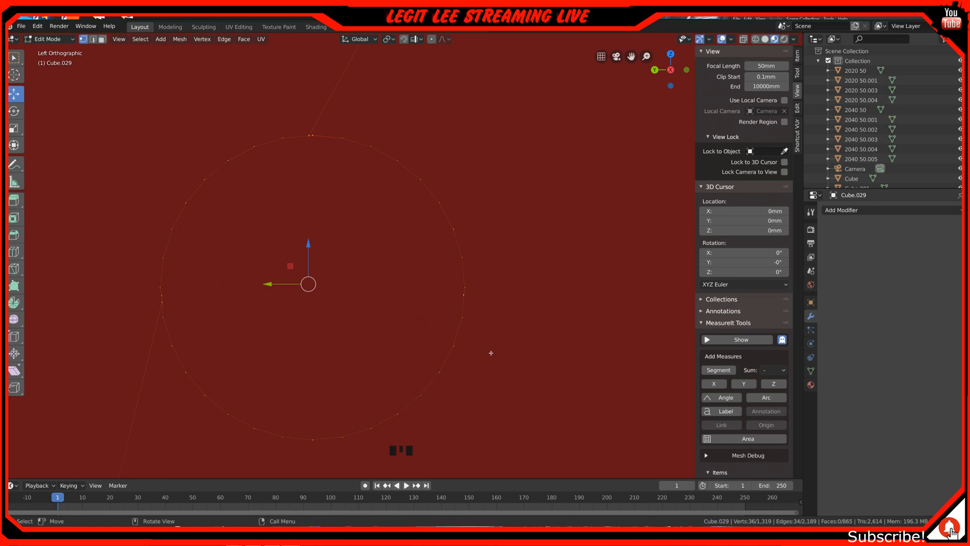
pyautogui.press('f')
pyautogui.scroll(-8, 491, 353)
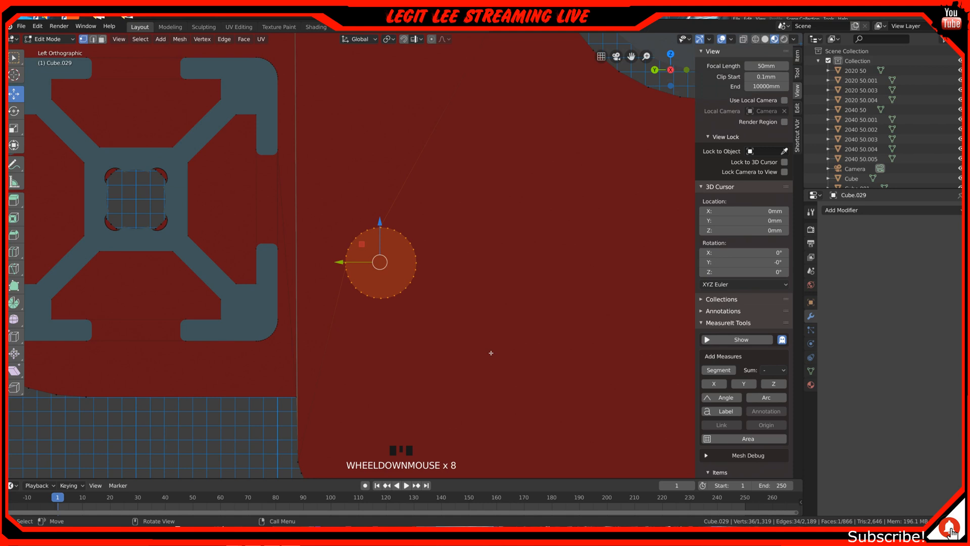
pyautogui.scroll(-3, 491, 353)
pyautogui.keyDown('shift'); pyautogui.moveTo(492, 354); pyautogui.dragTo(313, 339, button='middle'); pyautogui.keyUp('shift')
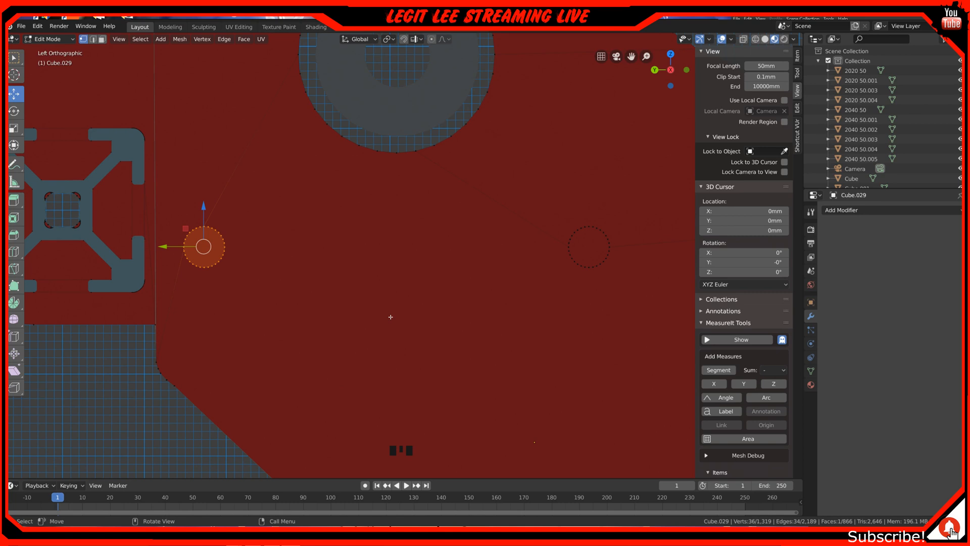
pyautogui.scroll(-2, 391, 317)
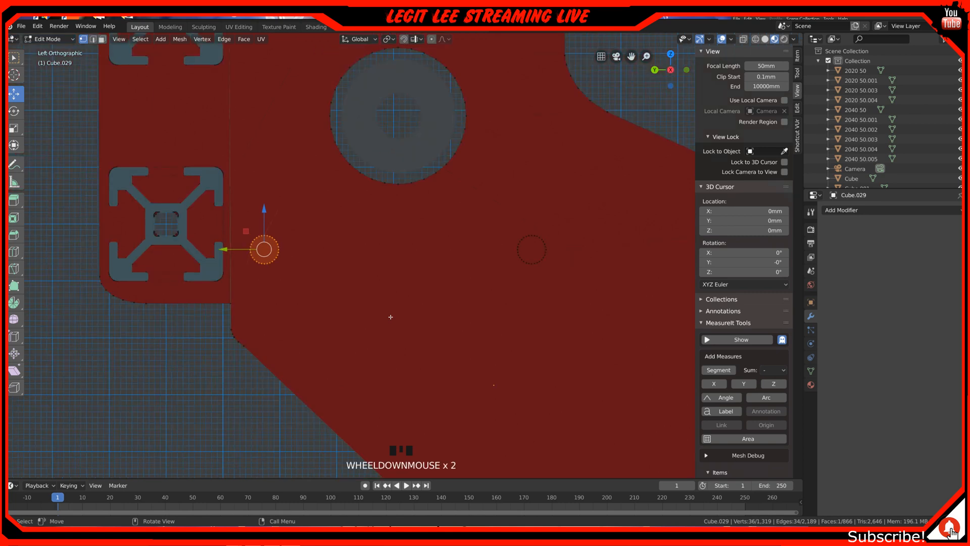
# Deselect the two extra vertices from the small hole's rim selection.
pyautogui.moveTo(391, 316); pyautogui.dragTo(358, 322, button='middle')
pyautogui.moveTo(268, 326); pyautogui.dragTo(223, 320, button='middle')
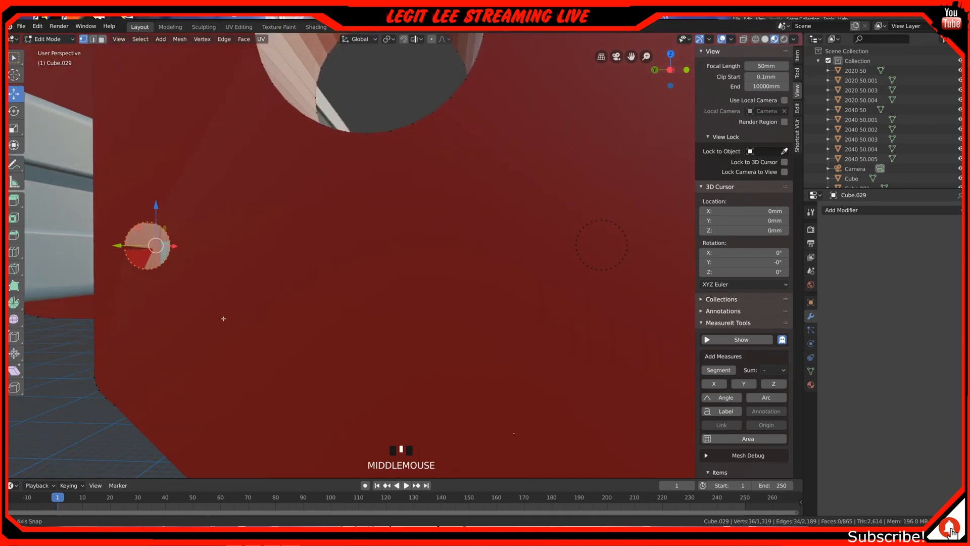
pyautogui.scroll(3, 130, 303)
pyautogui.scroll(-2, 128, 305)
pyautogui.keyDown('shift'); pyautogui.moveTo(128, 305); pyautogui.dragTo(387, 351, button='middle'); pyautogui.keyUp('shift')
pyautogui.scroll(2, 374, 331)
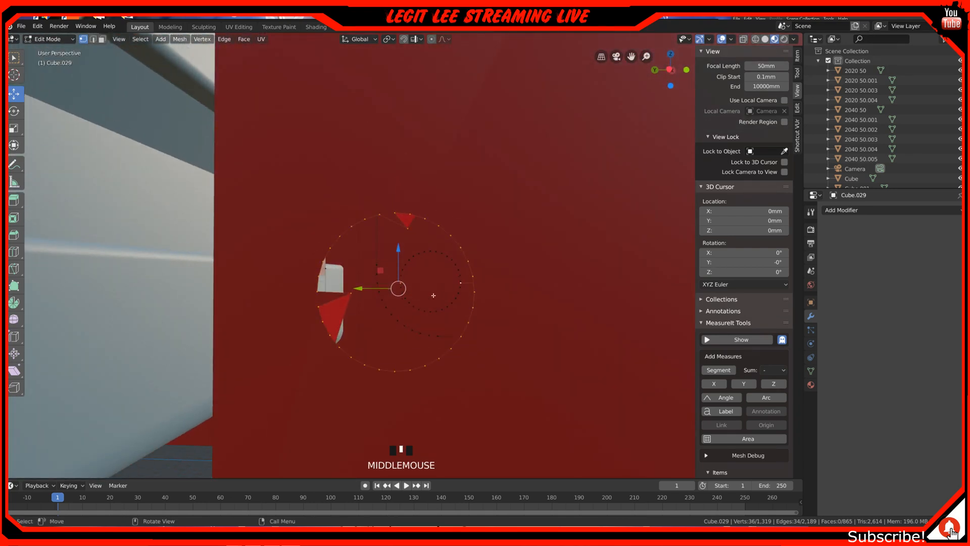
pyautogui.keyDown('shift'); pyautogui.click(462, 283); pyautogui.keyUp('shift')
pyautogui.keyDown('shift'); pyautogui.click(400, 283); pyautogui.keyUp('shift')
pyautogui.scroll(3, 412, 284)
pyautogui.keyDown('shift'); pyautogui.click(399, 312); pyautogui.keyUp('shift')
pyautogui.scroll(-3, 429, 346)
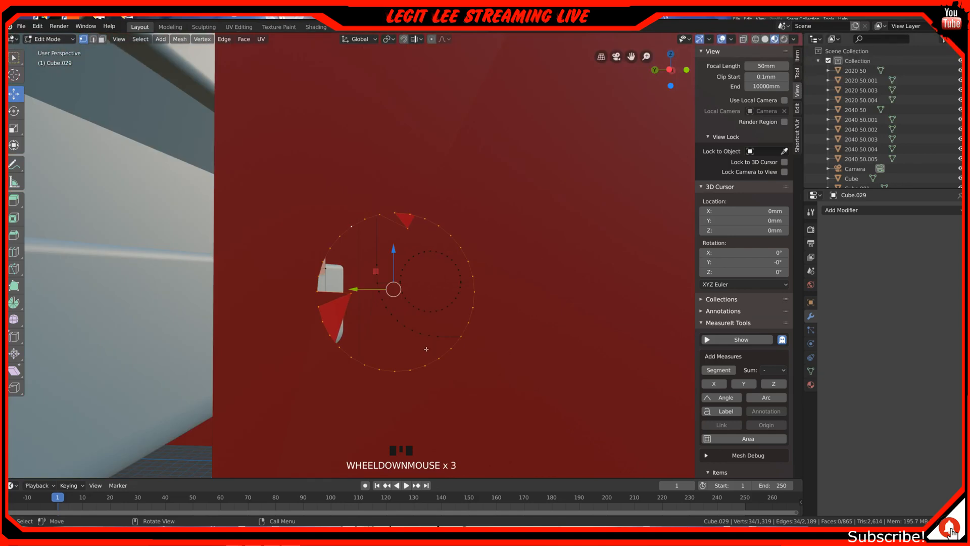
# Move the stray vertex on the side of the small hole's rim -6 mm along the X axis.
pyautogui.click(348, 296)
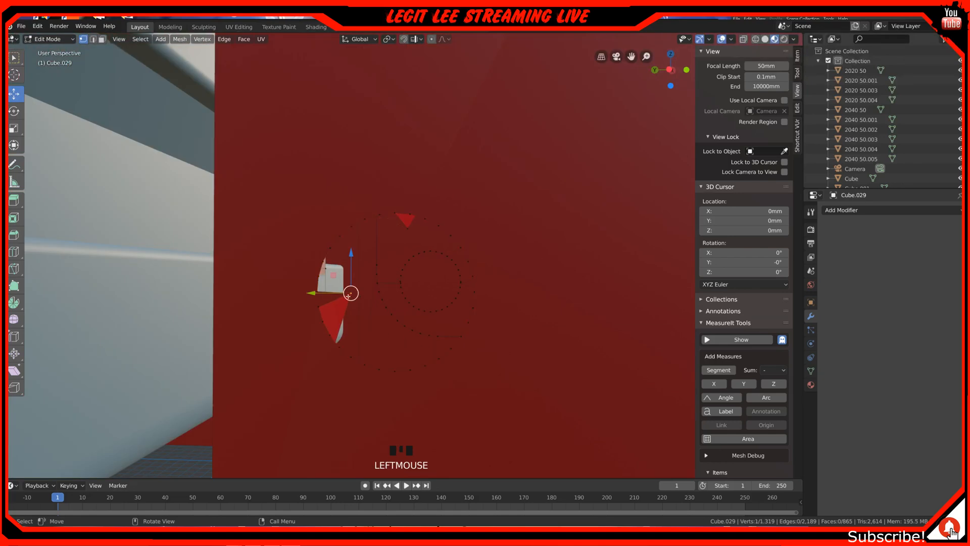
pyautogui.moveTo(360, 298); pyautogui.dragTo(266, 306, button='middle')
pyautogui.moveTo(265, 306); pyautogui.dragTo(181, 327)
pyautogui.press('ctrl')
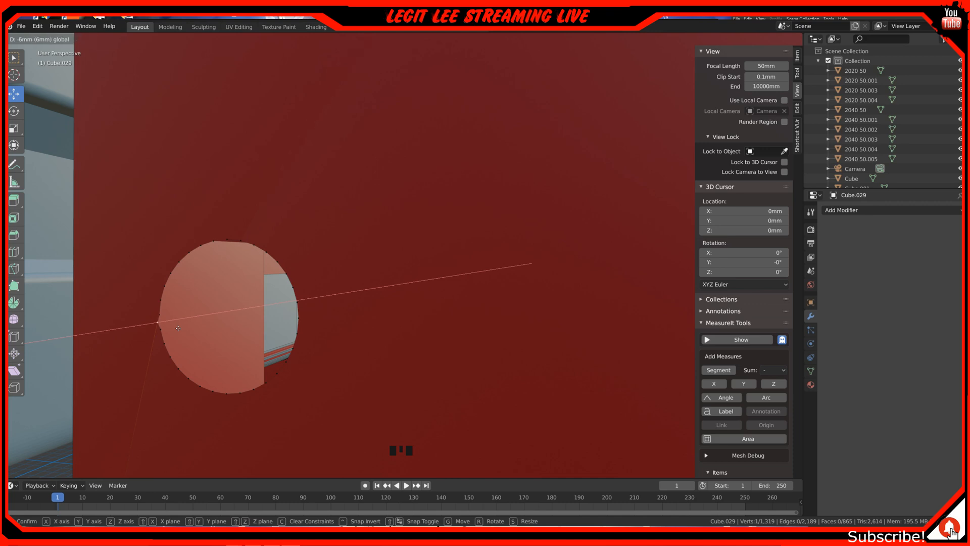
pyautogui.moveTo(179, 328)
pyautogui.keyDown('ctrl'); pyautogui.mouseDown()
pyautogui.moveTo(190, 327)
pyautogui.moveTo(180, 334)
pyautogui.mouseUp(); pyautogui.keyUp('ctrl')
pyautogui.moveTo(180, 334); pyautogui.dragTo(186, 356, button='middle')
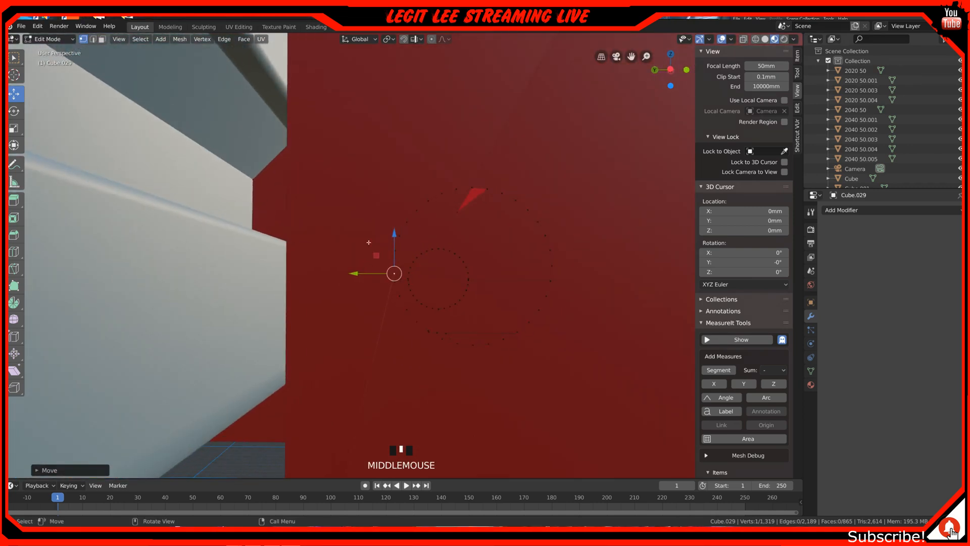
# Move the stray vertex at the top of the small hole's rim along the X axis to the opposite plate face.
pyautogui.click(458, 213)
pyautogui.moveTo(447, 222); pyautogui.dragTo(427, 227, button='middle')
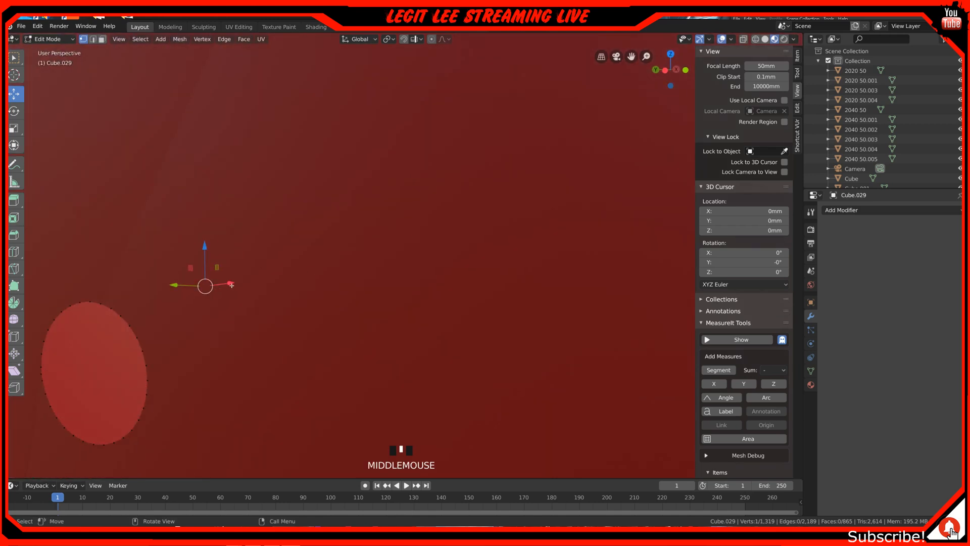
pyautogui.moveTo(231, 283); pyautogui.dragTo(115, 305)
pyautogui.moveTo(115, 305); pyautogui.dragTo(117, 318, button='middle')
pyautogui.moveTo(345, 374)
pyautogui.mouseDown(button='middle')
pyautogui.moveTo(358, 362)
pyautogui.moveTo(347, 364)
pyautogui.mouseUp(button='middle')
pyautogui.keyDown('shift'); pyautogui.moveTo(378, 284); pyautogui.dragTo(342, 353, button='middle'); pyautogui.keyUp('shift')
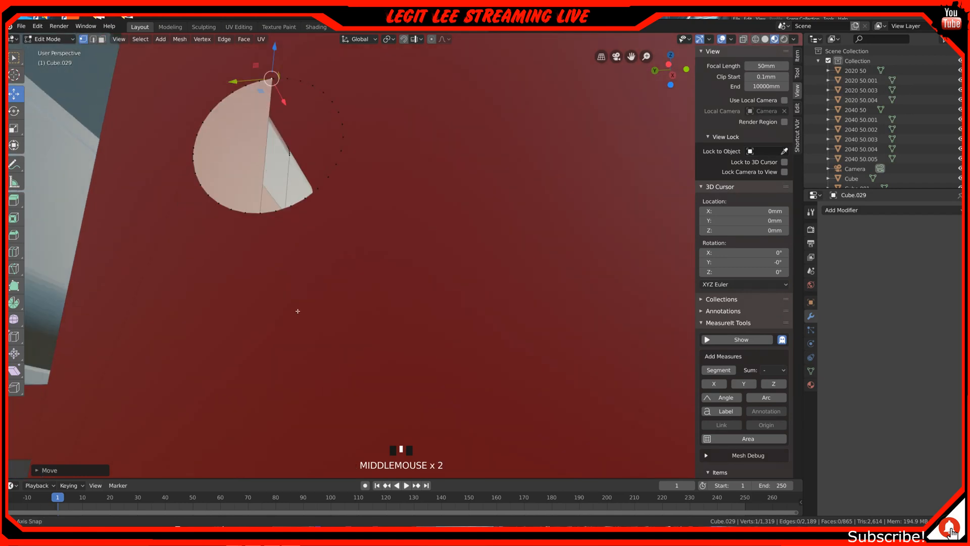
pyautogui.moveTo(297, 310); pyautogui.dragTo(303, 316, button='middle')
pyautogui.scroll(2, 303, 315)
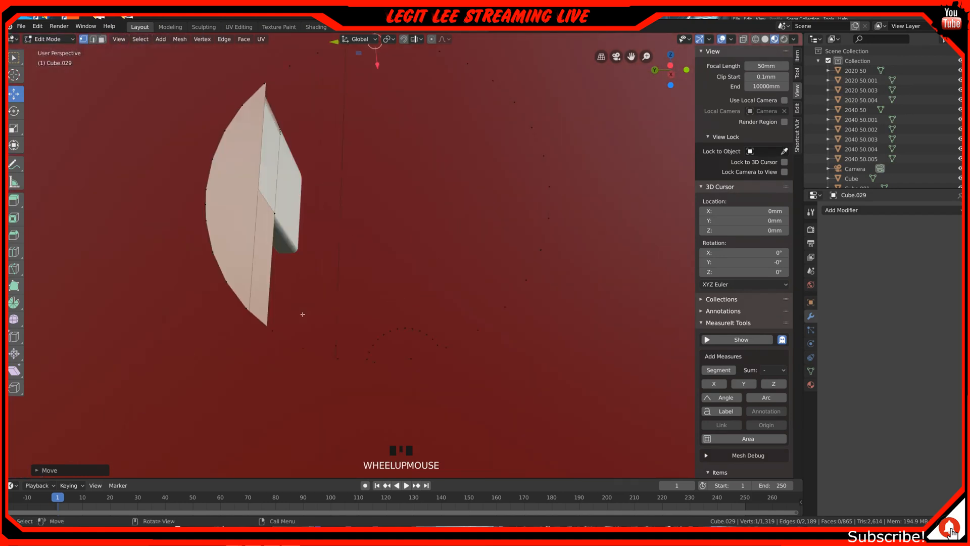
# Fine-position the two moved rim vertices along X flush with the plate face in front orthographic view.
pyautogui.press('KP_1')
pyautogui.keyDown('shift'); pyautogui.moveTo(302, 314); pyautogui.dragTo(529, 355, button='middle'); pyautogui.keyUp('shift')
pyautogui.scroll(3, 434, 397)
pyautogui.keyDown('shift'); pyautogui.moveTo(429, 401); pyautogui.dragTo(479, 217, button='middle'); pyautogui.keyUp('shift')
pyautogui.scroll(1, 438, 271)
pyautogui.scroll(3, 438, 271)
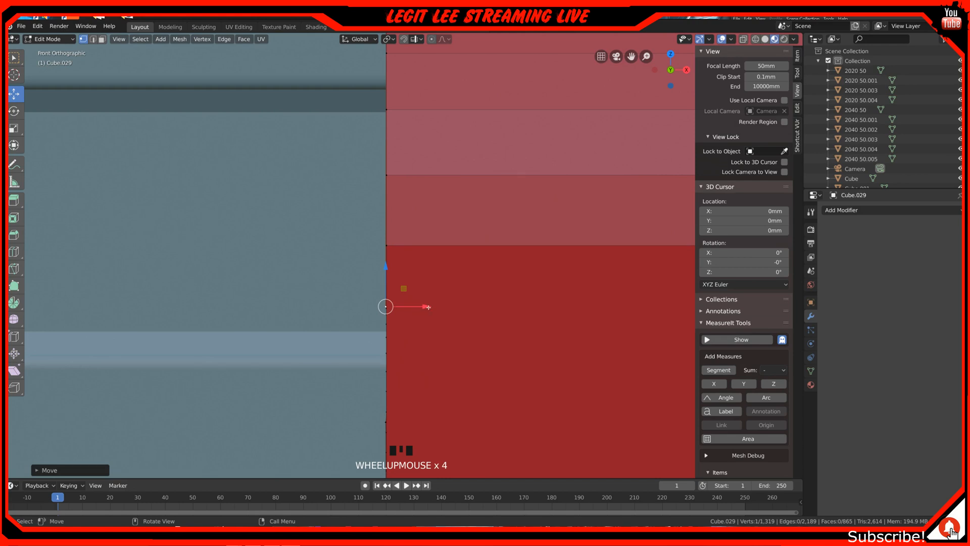
pyautogui.moveTo(428, 307); pyautogui.dragTo(427, 307)
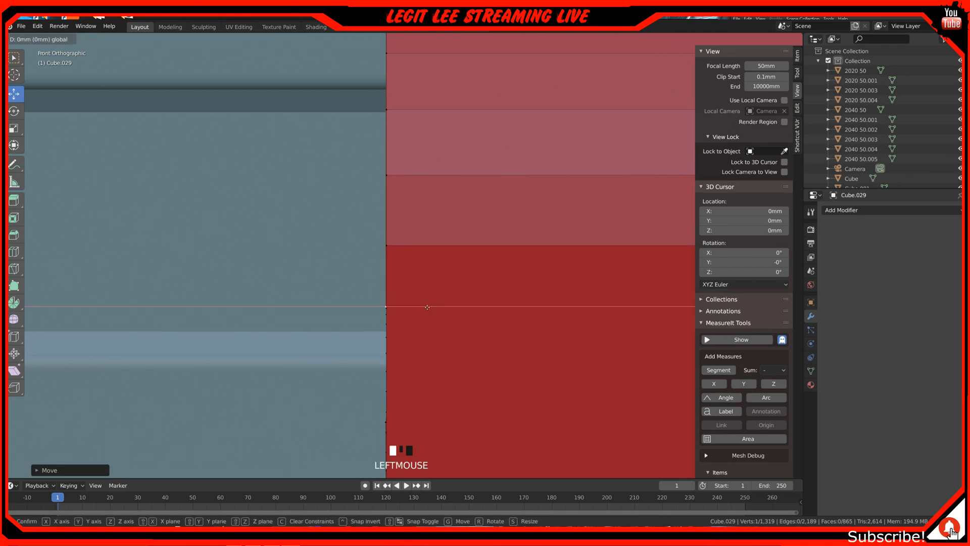
pyautogui.moveTo(428, 307); pyautogui.dragTo(428, 307)
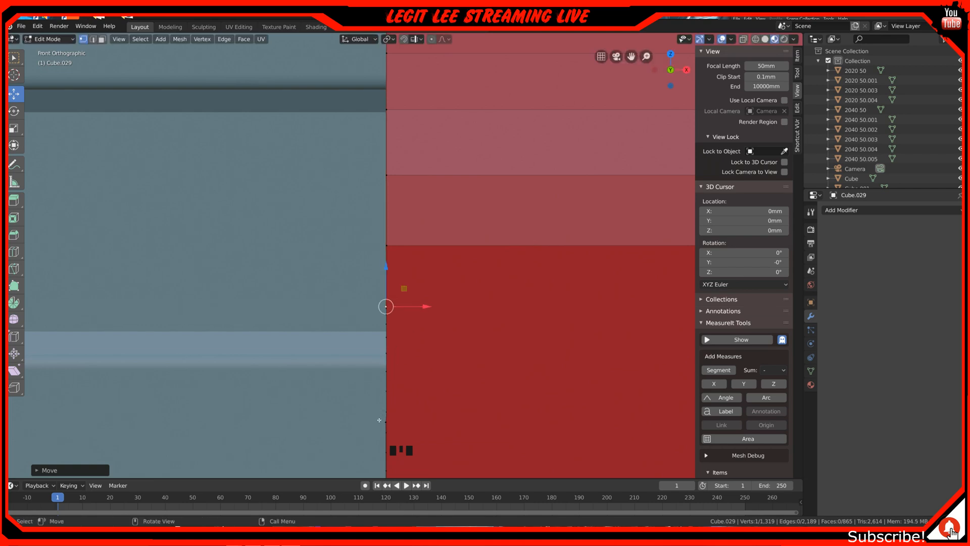
pyautogui.click(383, 425)
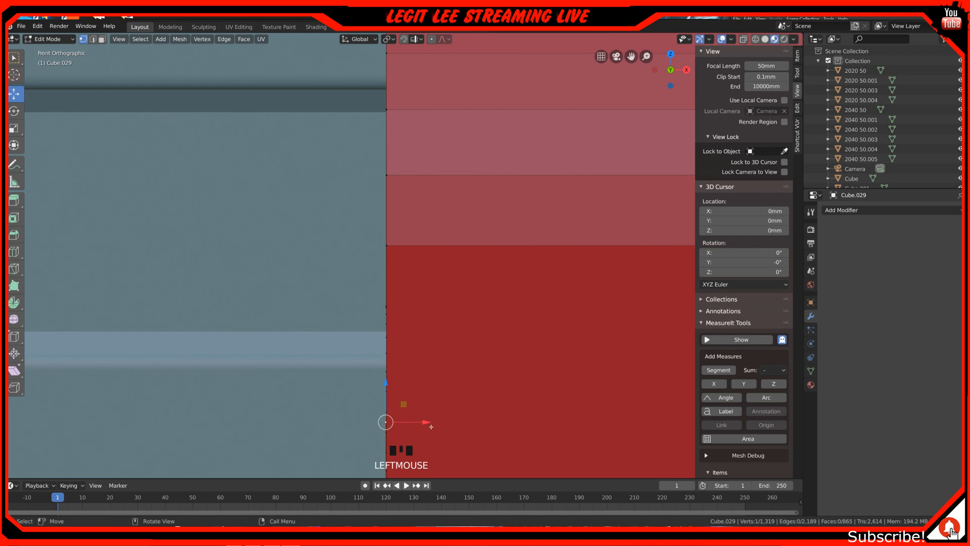
pyautogui.moveTo(429, 423); pyautogui.dragTo(428, 423)
# Select the complete near-side rim loop of the small hole and fill it with a face.
pyautogui.scroll(-2, 427, 423)
pyautogui.moveTo(427, 422); pyautogui.dragTo(481, 406, button='middle')
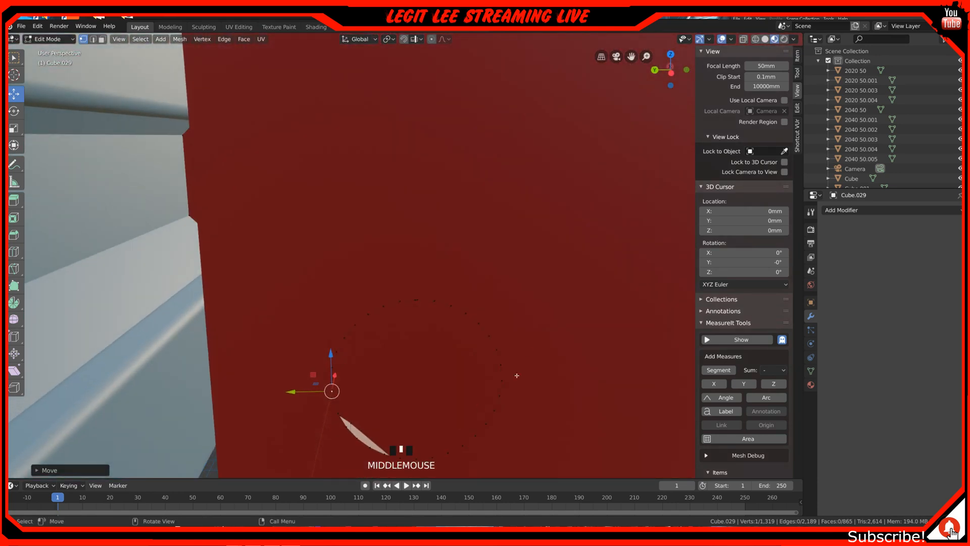
pyautogui.keyDown('alt'); pyautogui.click(488, 325); pyautogui.keyUp('alt')
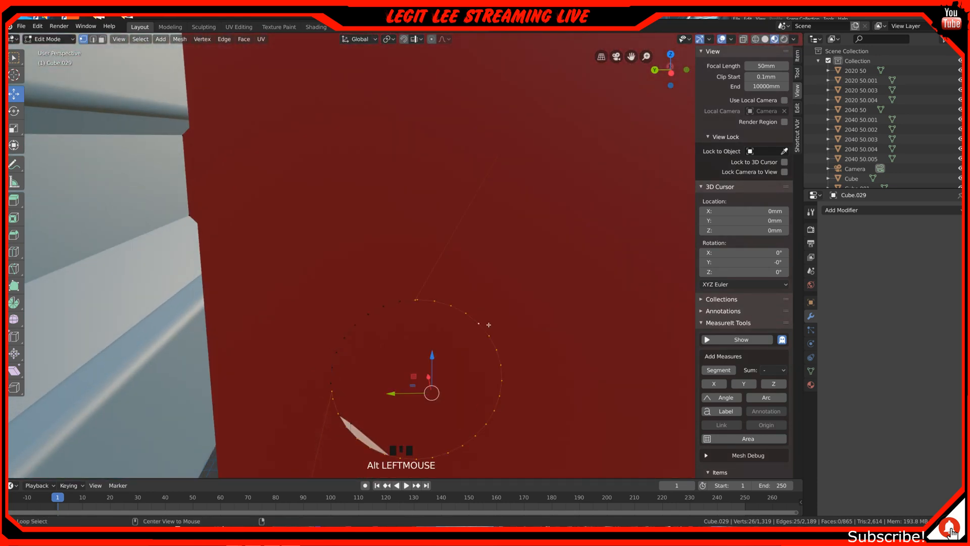
pyautogui.keyDown('alt'); pyautogui.keyDown('shift'); pyautogui.click(379, 301); pyautogui.keyUp('shift'); pyautogui.keyUp('alt')
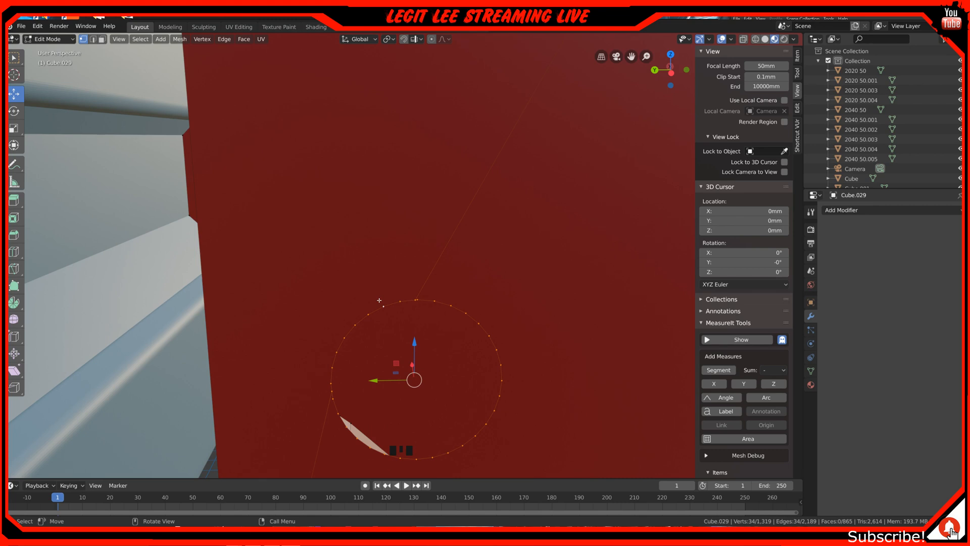
pyautogui.press('f')
pyautogui.moveTo(559, 364); pyautogui.dragTo(481, 337, button='middle')
pyautogui.scroll(-3, 514, 331)
pyautogui.middleClick(530, 345)
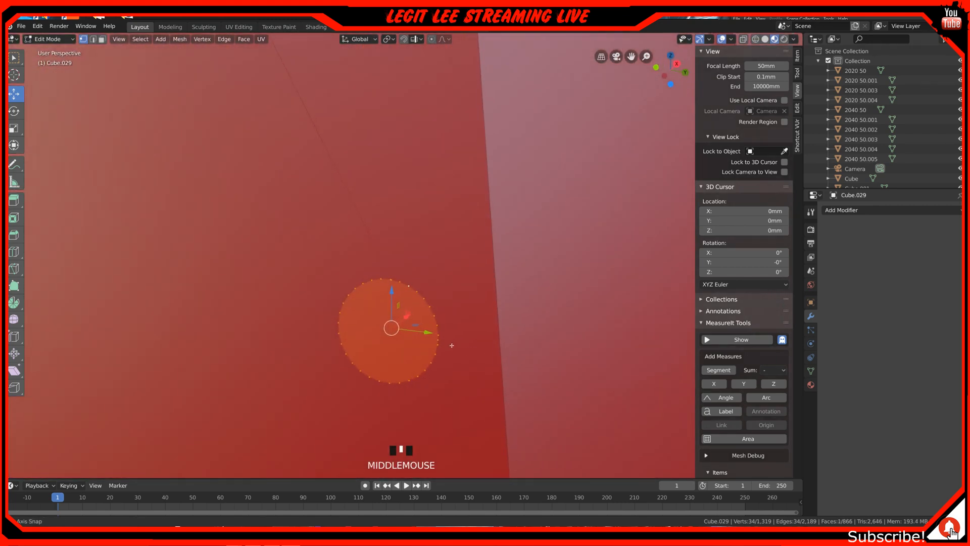
pyautogui.scroll(-6, 451, 343)
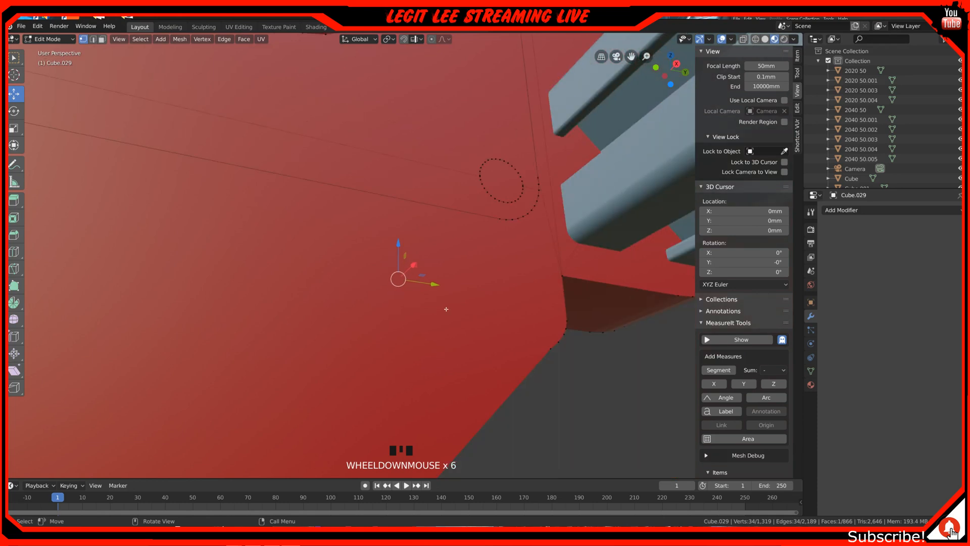
# Remove the filled circle beside the lower extrusion from the plate by dissolving its vertices.
pyautogui.moveTo(417, 314)
pyautogui.mouseDown(button='middle')
pyautogui.moveTo(414, 336)
pyautogui.moveTo(511, 340)
pyautogui.moveTo(515, 297)
pyautogui.moveTo(444, 325)
pyautogui.moveTo(418, 308)
pyautogui.moveTo(425, 325)
pyautogui.mouseUp(button='middle')
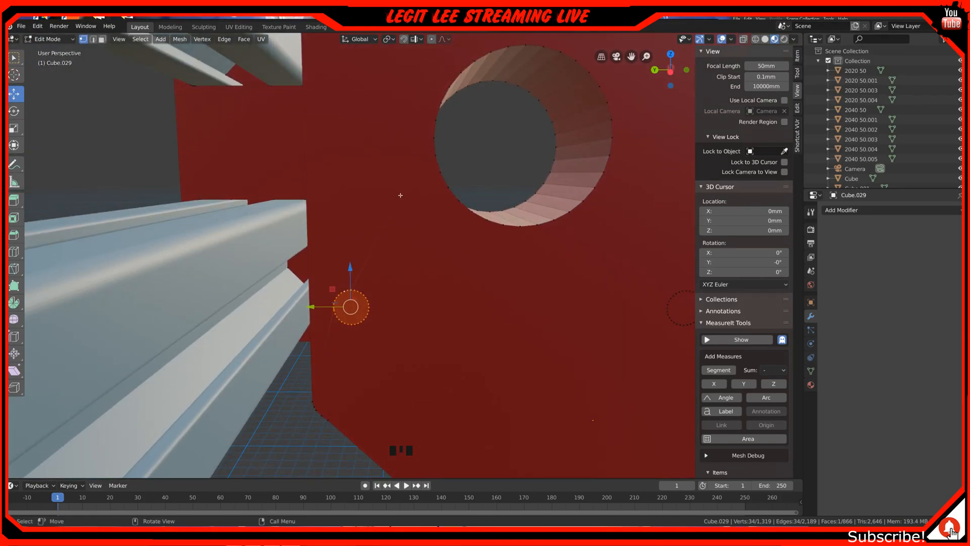
pyautogui.press('x')
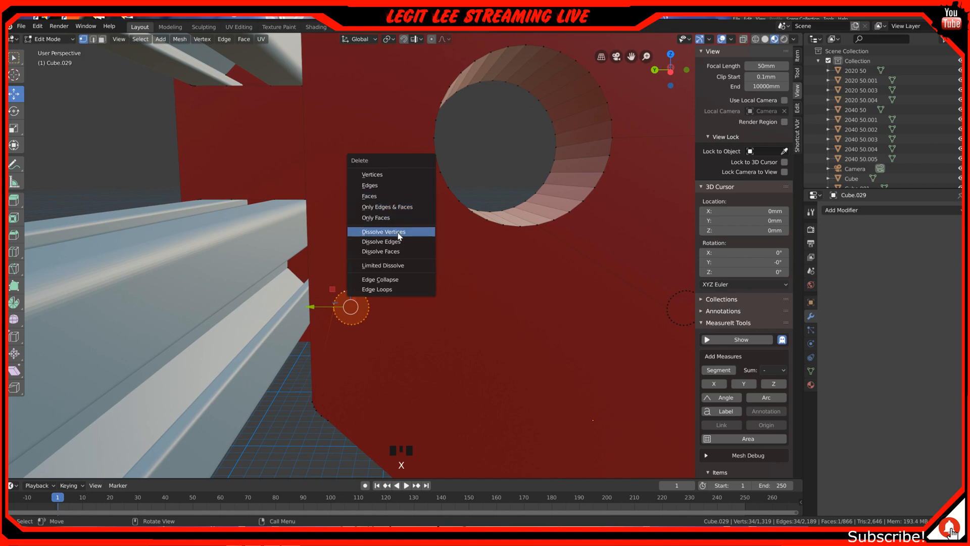
pyautogui.click(383, 231)
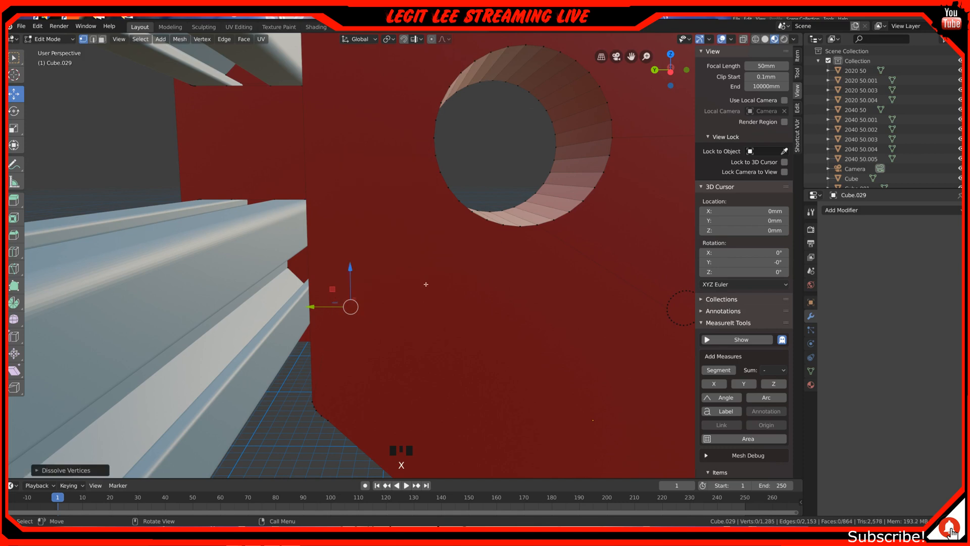
# Select the complete rim of the small circle below the large hole and dissolve its vertices.
pyautogui.moveTo(426, 284); pyautogui.dragTo(397, 312, button='middle')
pyautogui.click(367, 280)
pyautogui.click(374, 277)
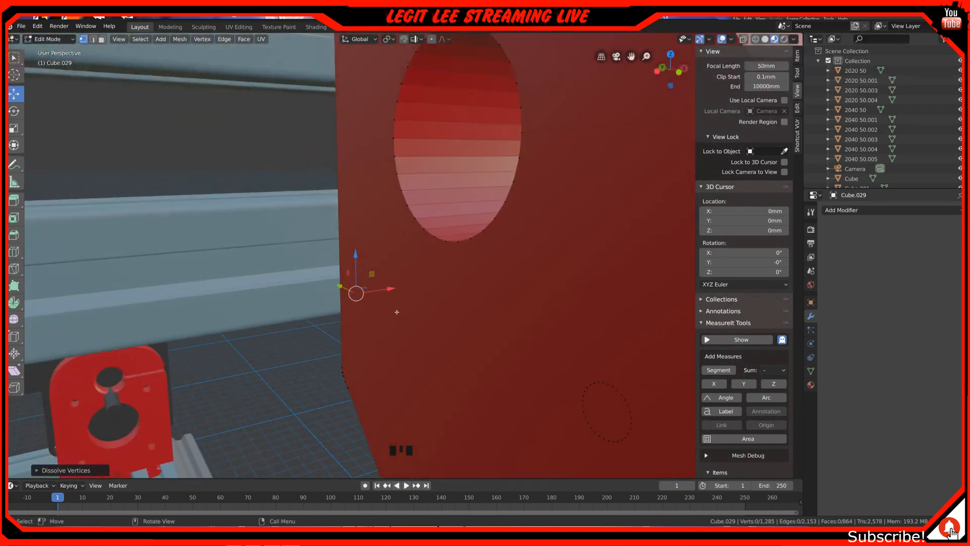
pyautogui.moveTo(396, 312); pyautogui.dragTo(421, 285, button='middle')
pyautogui.moveTo(425, 286); pyautogui.dragTo(421, 302, button='middle')
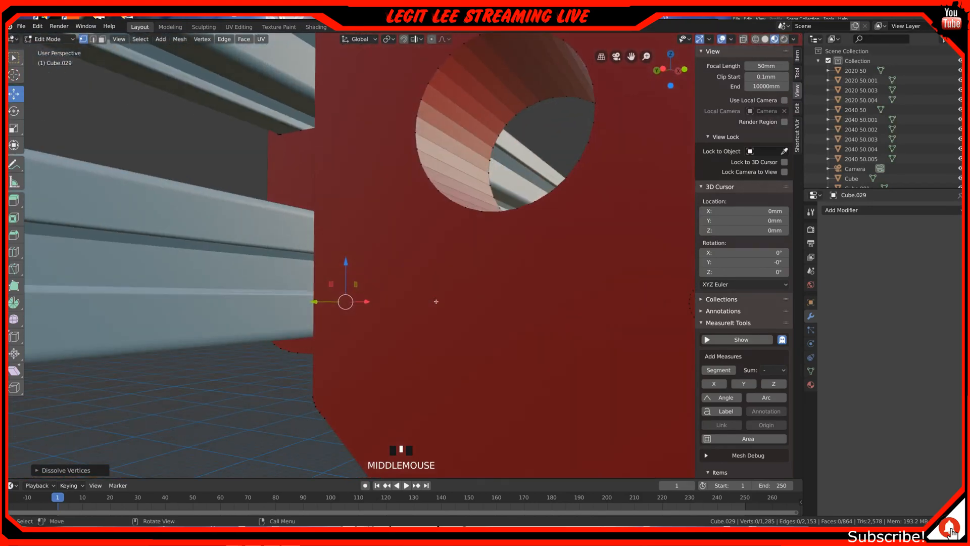
pyautogui.moveTo(624, 293); pyautogui.dragTo(477, 286, button='middle')
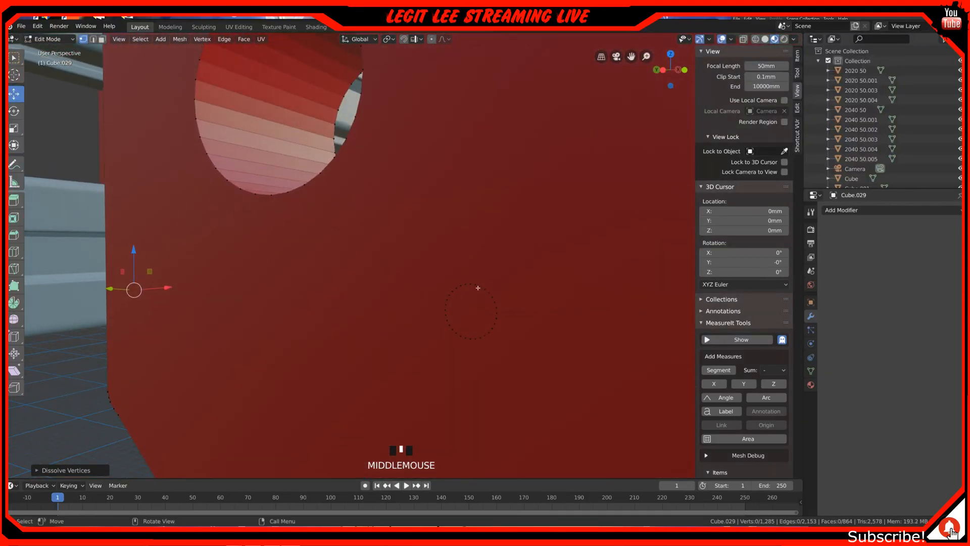
pyautogui.click(486, 289)
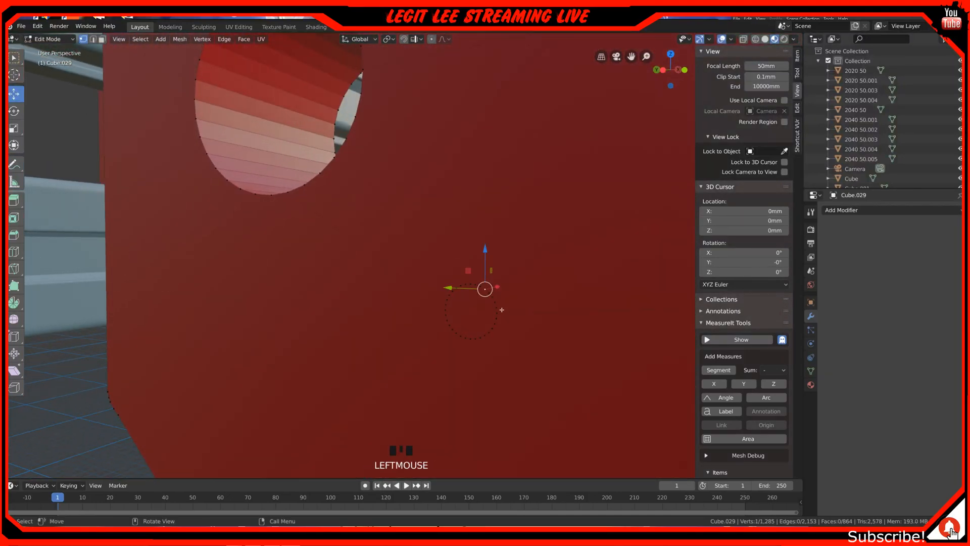
pyautogui.keyDown('alt'); pyautogui.click(501, 310); pyautogui.keyUp('alt')
pyautogui.keyDown('alt'); pyautogui.click(496, 302); pyautogui.keyUp('alt')
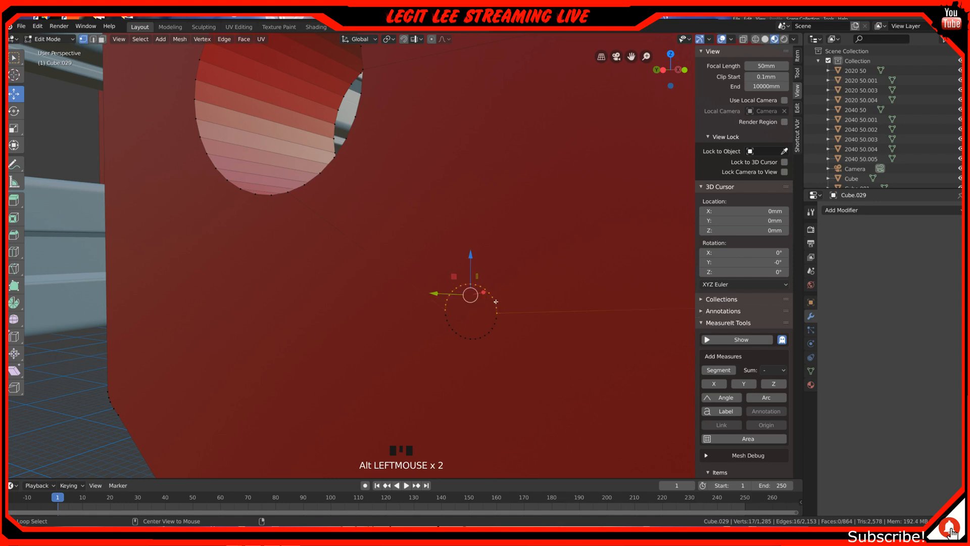
pyautogui.keyDown('alt'); pyautogui.keyDown('shift'); pyautogui.click(499, 331); pyautogui.keyUp('shift'); pyautogui.keyUp('alt')
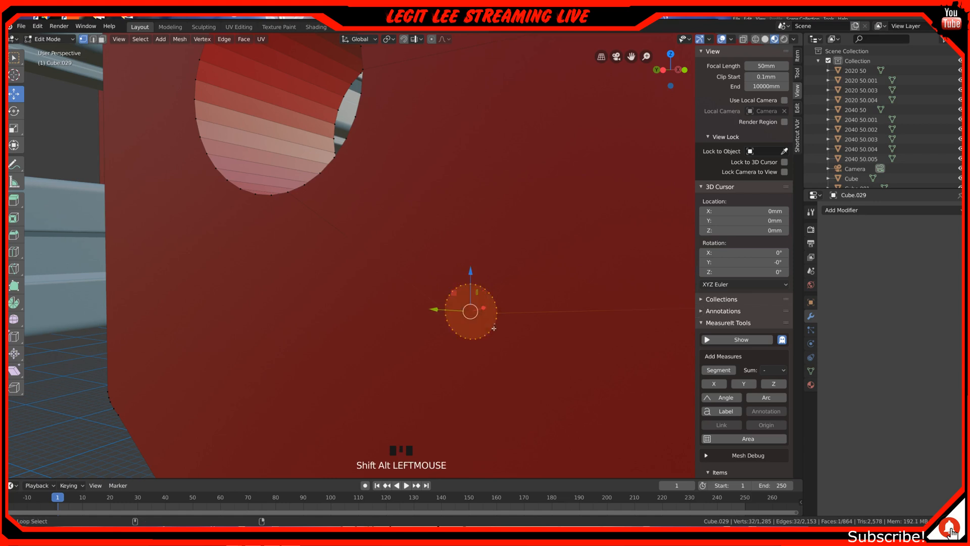
pyautogui.press('x')
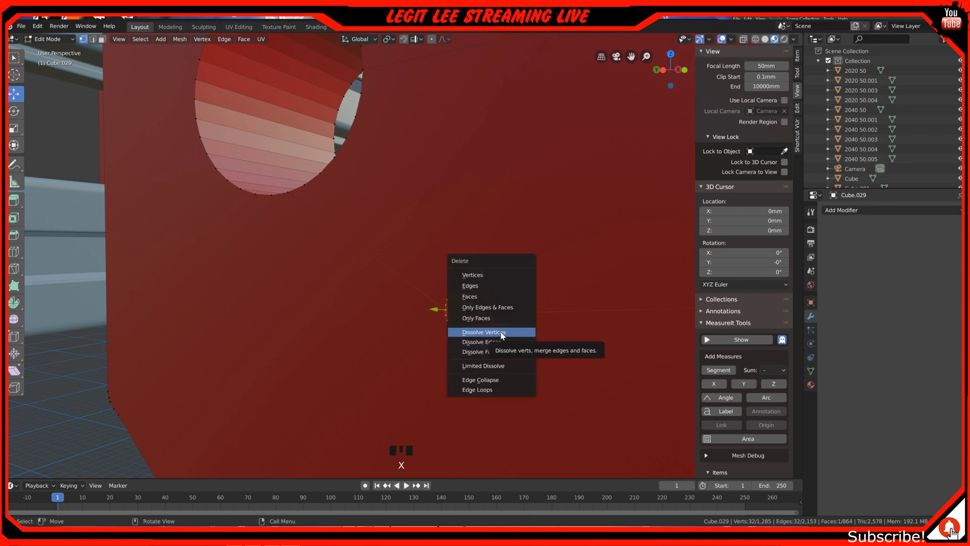
pyautogui.click(506, 332)
# On the plate's opposite face, dissolve the vertices of the small circle in the rounded square outline's lower corner nearest the plate's wide side.
pyautogui.scroll(-4, 507, 335)
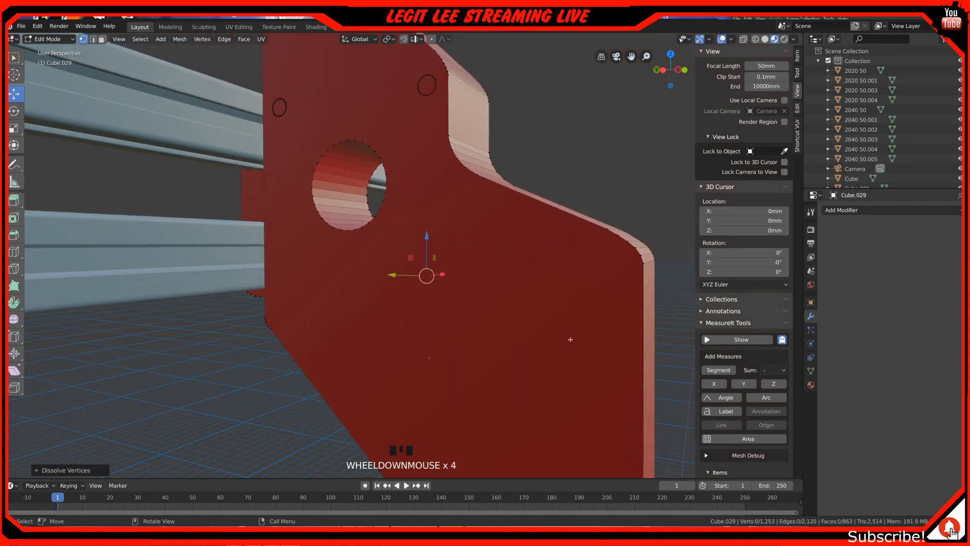
pyautogui.middleClick(584, 324)
pyautogui.moveTo(585, 323); pyautogui.dragTo(463, 318, button='middle')
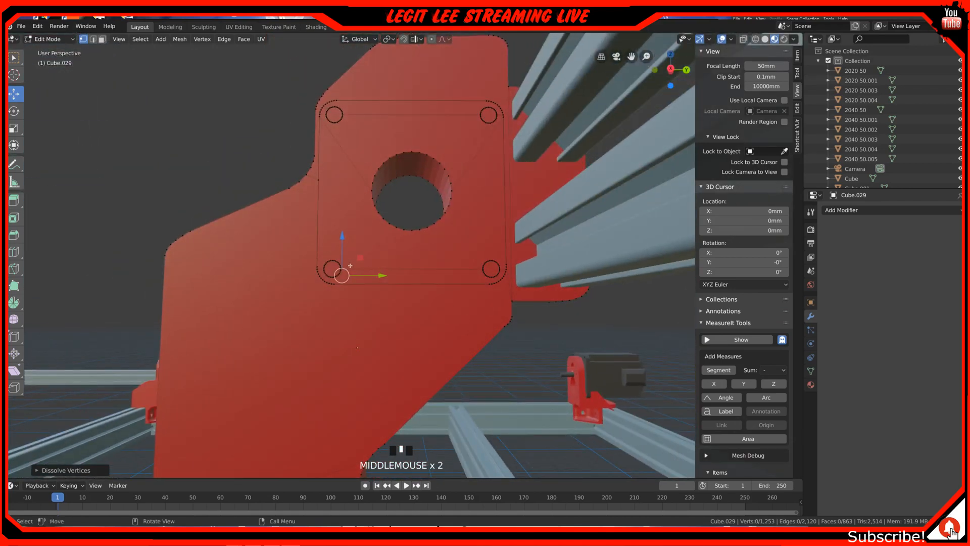
pyautogui.keyDown('shift'); pyautogui.moveTo(350, 265); pyautogui.dragTo(399, 301, button='middle'); pyautogui.keyUp('shift')
pyautogui.scroll(-1, 404, 301)
pyautogui.scroll(4, 419, 324)
pyautogui.click(430, 337)
pyautogui.click(429, 335)
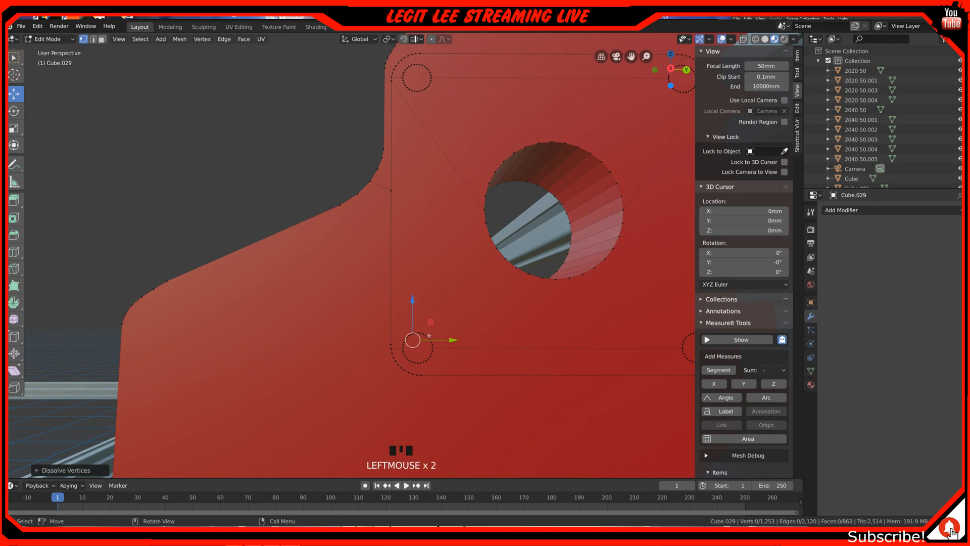
pyautogui.click(429, 336)
pyautogui.keyDown('shift'); pyautogui.moveTo(430, 336); pyautogui.dragTo(444, 293, button='middle'); pyautogui.keyUp('shift')
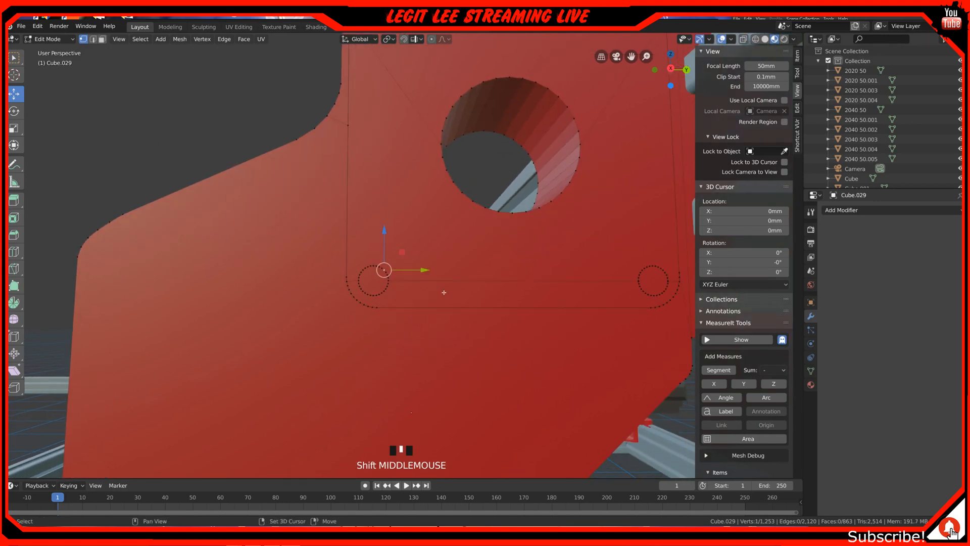
pyautogui.scroll(4, 444, 292)
pyautogui.keyDown('alt'); pyautogui.keyDown('shift'); pyautogui.click(333, 280); pyautogui.keyUp('shift'); pyautogui.keyUp('alt')
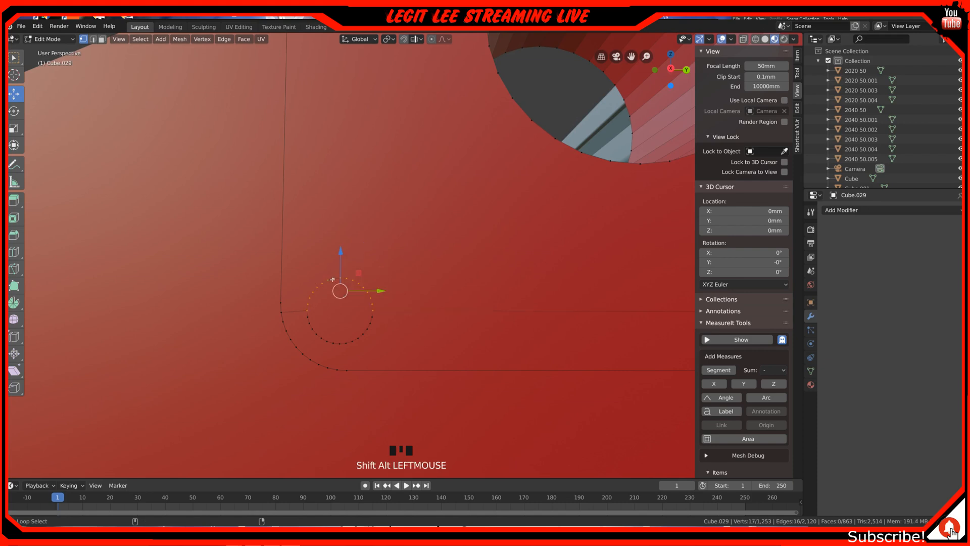
pyautogui.keyDown('alt'); pyautogui.keyDown('shift'); pyautogui.click(371, 343); pyautogui.keyUp('shift'); pyautogui.keyUp('alt')
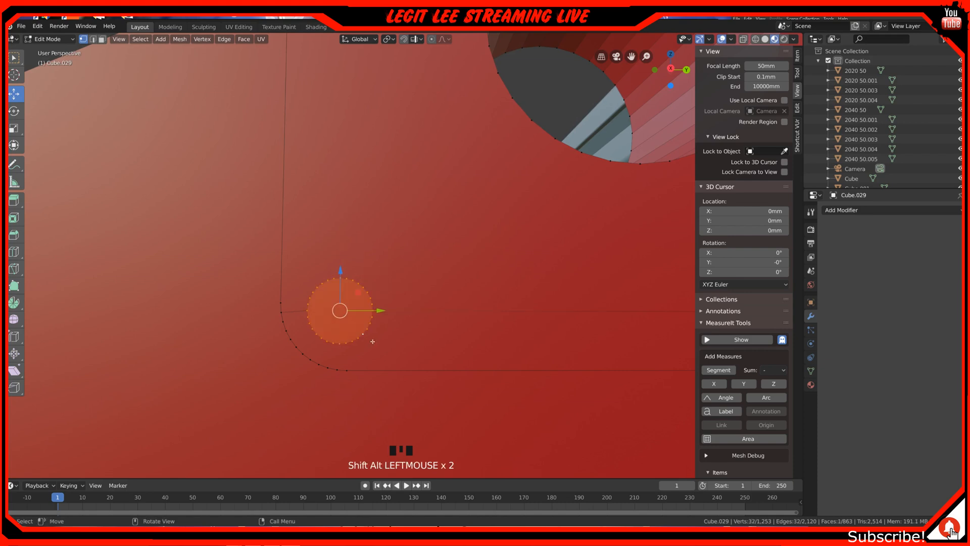
pyautogui.press('x')
pyautogui.click(373, 342)
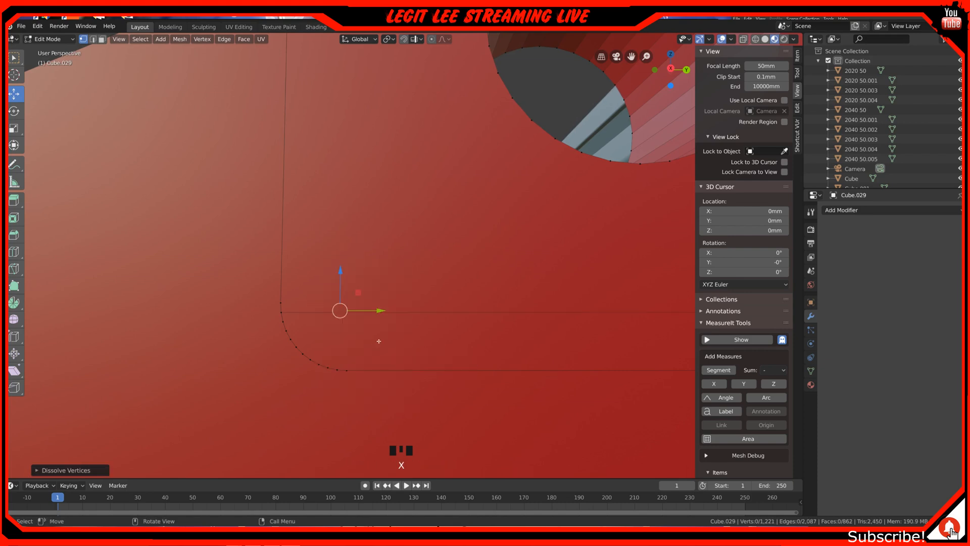
# Select the three remaining corner circles of the rounded square outline, deselect stray vertices, and dissolve the selected vertices.
pyautogui.scroll(-2, 377, 341)
pyautogui.keyDown('shift'); pyautogui.moveTo(526, 336); pyautogui.dragTo(374, 359, button='middle'); pyautogui.keyUp('shift')
pyautogui.scroll(-3, 474, 247)
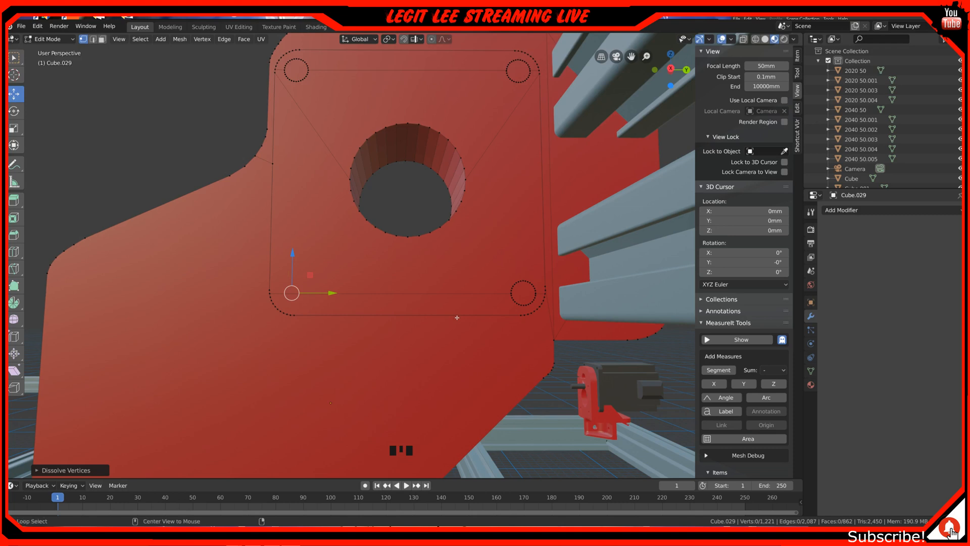
pyautogui.keyDown('alt'); pyautogui.keyDown('shift'); pyautogui.click(524, 301); pyautogui.keyUp('shift'); pyautogui.keyUp('alt')
pyautogui.keyDown('alt'); pyautogui.keyDown('shift'); pyautogui.click(529, 291); pyautogui.keyUp('shift'); pyautogui.keyUp('alt')
pyautogui.keyDown('alt'); pyautogui.keyDown('shift'); pyautogui.click(525, 301); pyautogui.keyUp('shift'); pyautogui.keyUp('alt')
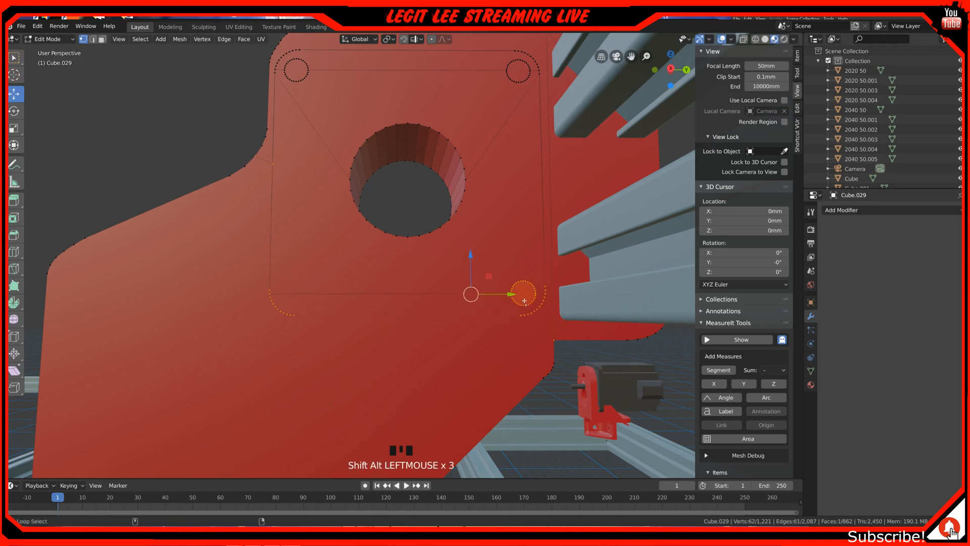
pyautogui.keyDown('alt'); pyautogui.keyDown('shift'); pyautogui.click(524, 69); pyautogui.keyUp('shift'); pyautogui.keyUp('alt')
pyautogui.keyDown('alt'); pyautogui.keyDown('shift'); pyautogui.click(523, 71); pyautogui.keyUp('shift'); pyautogui.keyUp('alt')
pyautogui.keyDown('alt'); pyautogui.keyDown('shift'); pyautogui.click(520, 76); pyautogui.keyUp('shift'); pyautogui.keyUp('alt')
pyautogui.keyDown('alt'); pyautogui.keyDown('shift'); pyautogui.click(520, 76); pyautogui.keyUp('shift'); pyautogui.keyUp('alt')
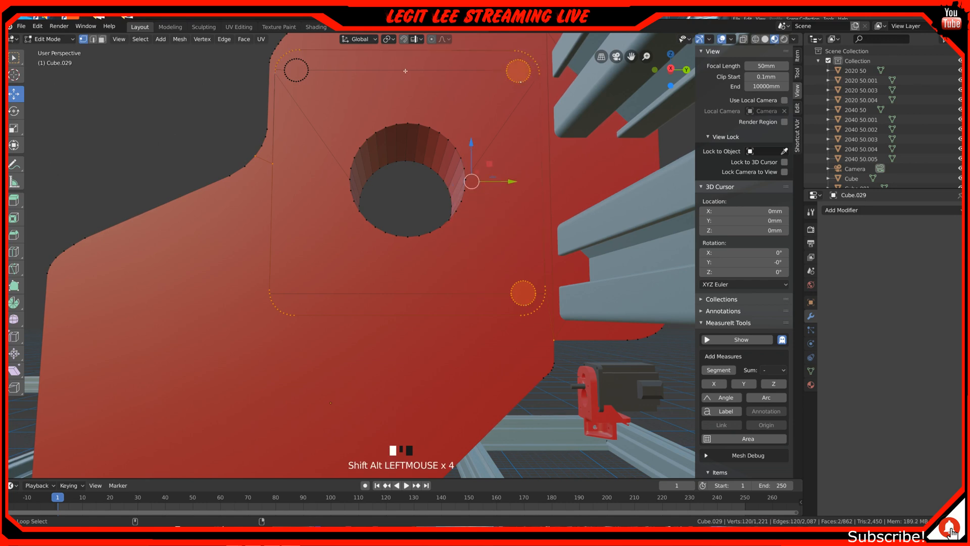
pyautogui.keyDown('alt'); pyautogui.keyDown('shift'); pyautogui.click(297, 78); pyautogui.keyUp('shift'); pyautogui.keyUp('alt')
pyautogui.keyDown('alt'); pyautogui.keyDown('shift'); pyautogui.click(295, 58); pyautogui.keyUp('shift'); pyautogui.keyUp('alt')
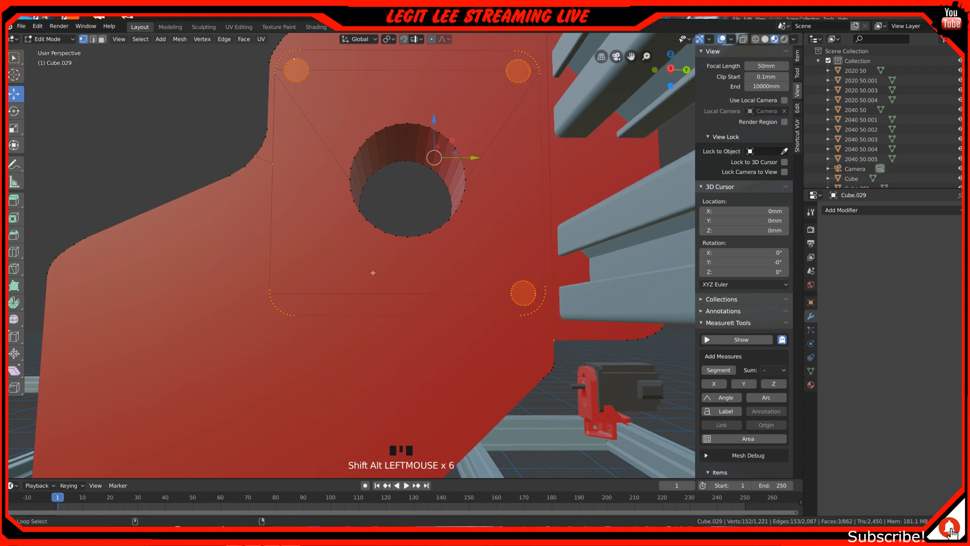
pyautogui.keyDown('shift'); pyautogui.click(433, 293); pyautogui.keyUp('shift')
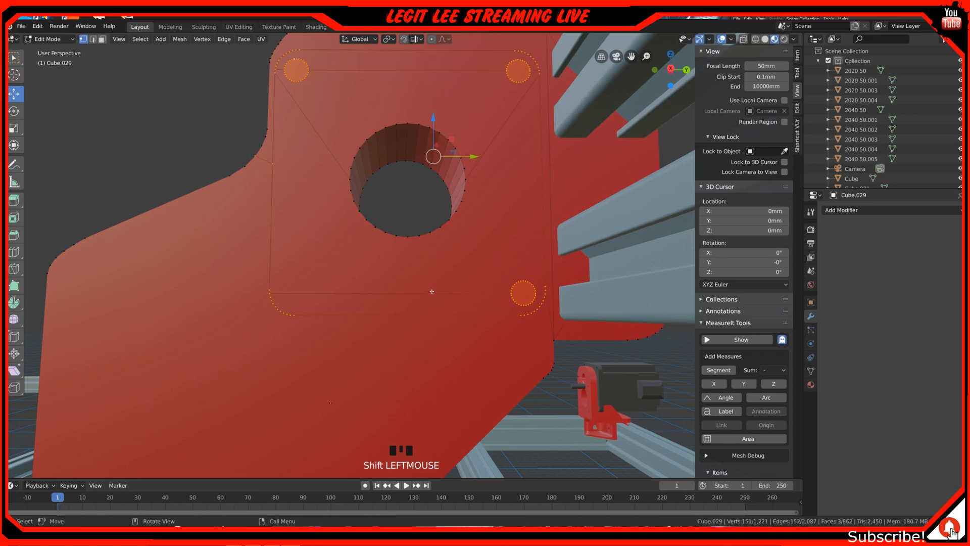
pyautogui.keyDown('shift'); pyautogui.click(255, 156); pyautogui.keyUp('shift')
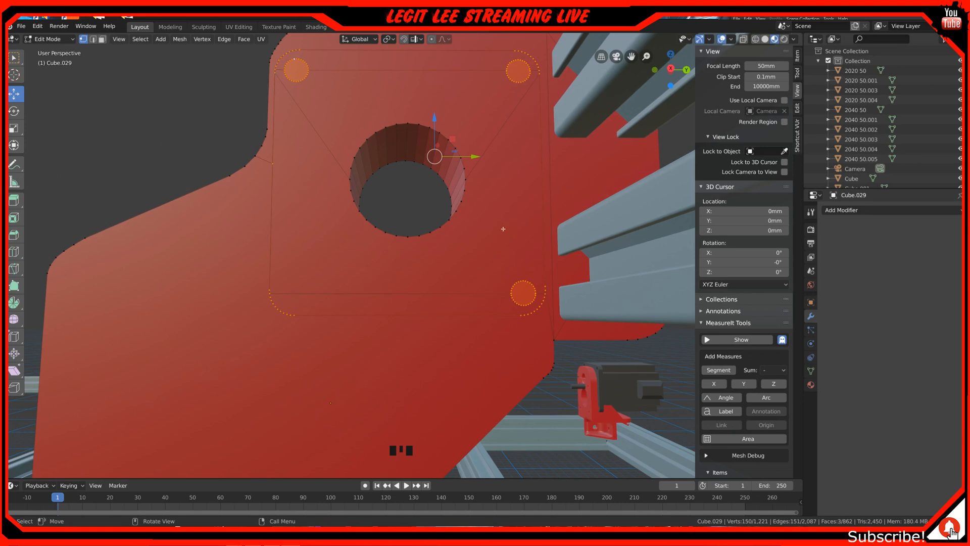
pyautogui.press('x')
pyautogui.click(482, 230)
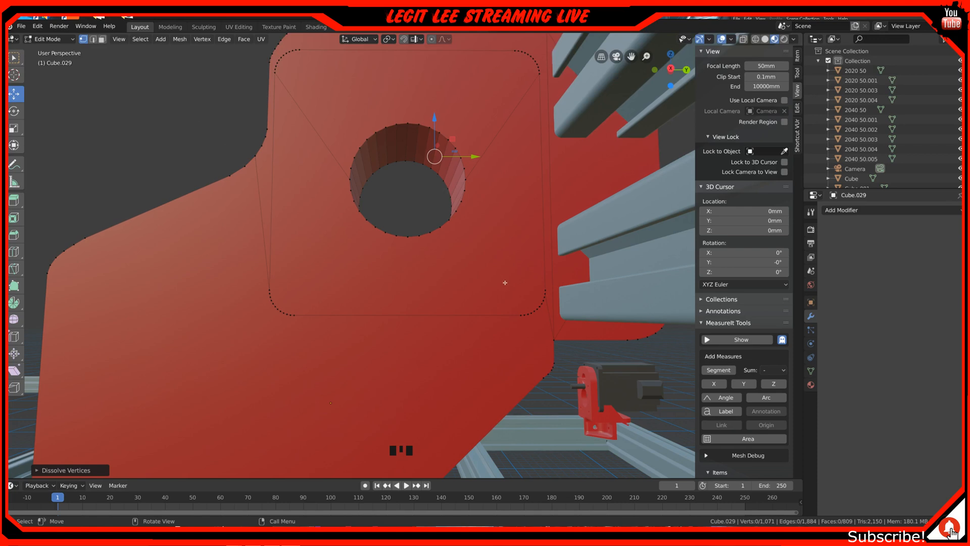
# Switch to edge selection and try to dissolve the long vertical edge of the rounded outline nearest the plate's concave curve.
pyautogui.moveTo(341, 205); pyautogui.dragTo(374, 218, button='middle')
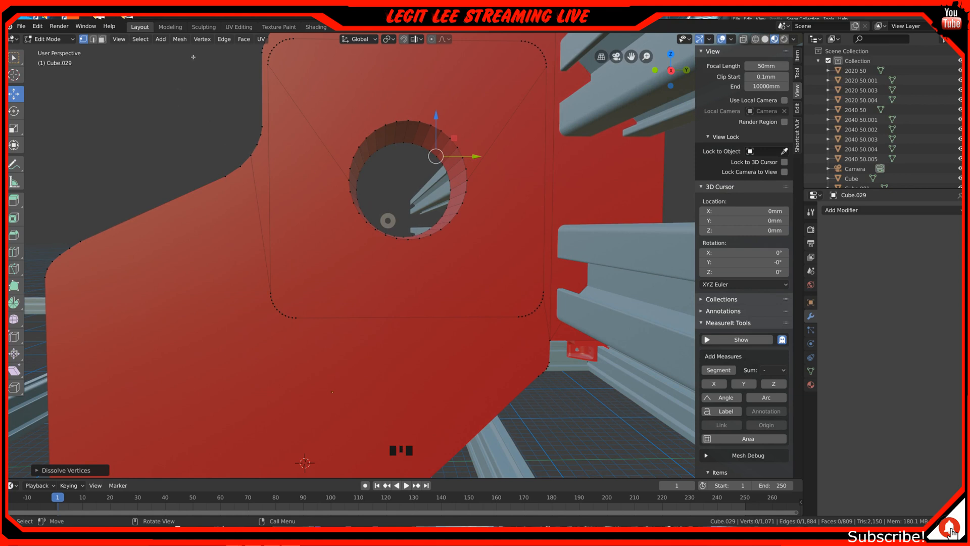
pyautogui.click(93, 39)
pyautogui.click(268, 161)
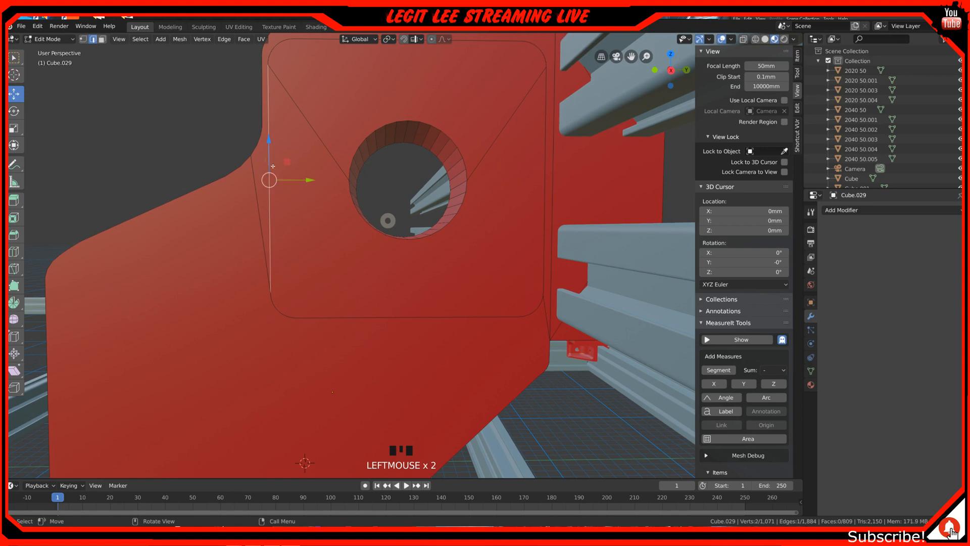
pyautogui.press('x')
pyautogui.click(276, 175)
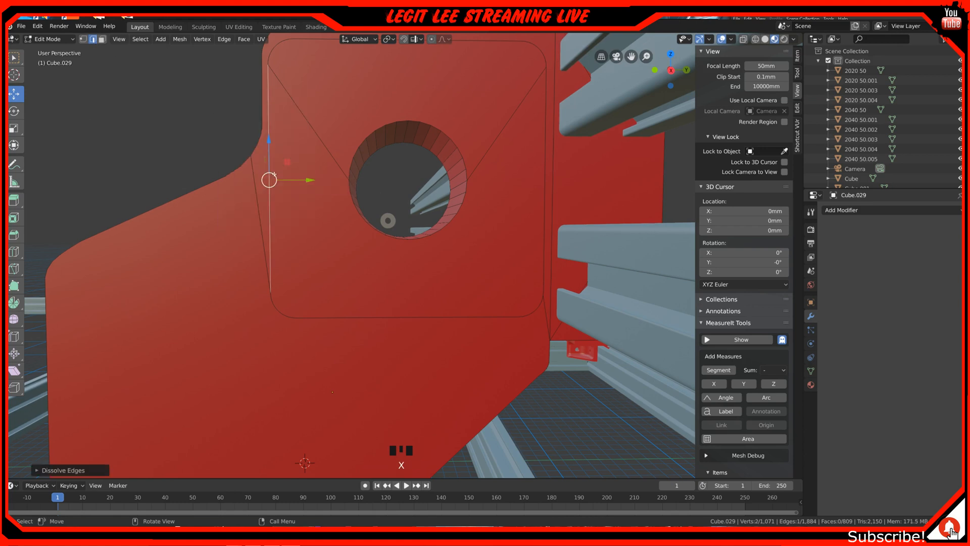
# Try to dissolve the short edge at the rounded outline's lower corner, and undo it.
pyautogui.click(273, 300)
pyautogui.press('x')
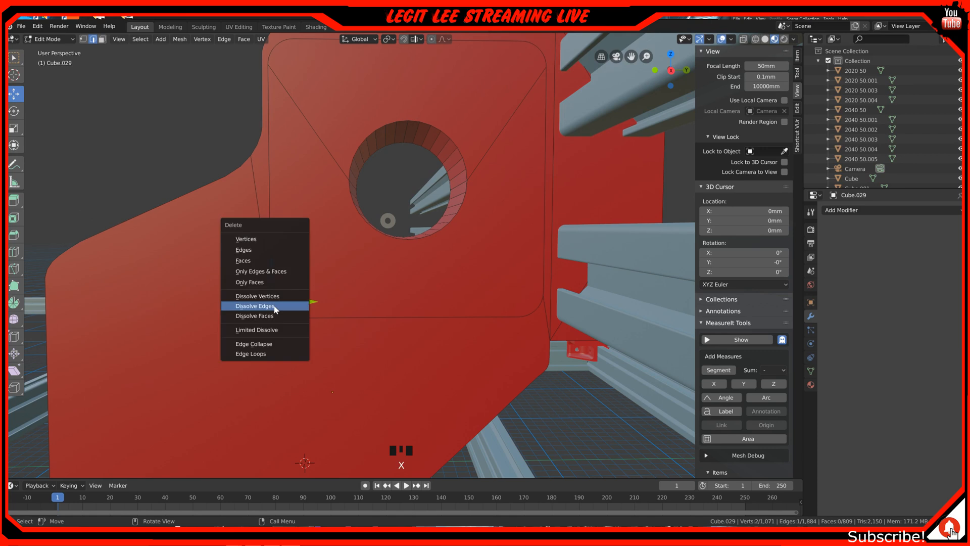
pyautogui.click(273, 306)
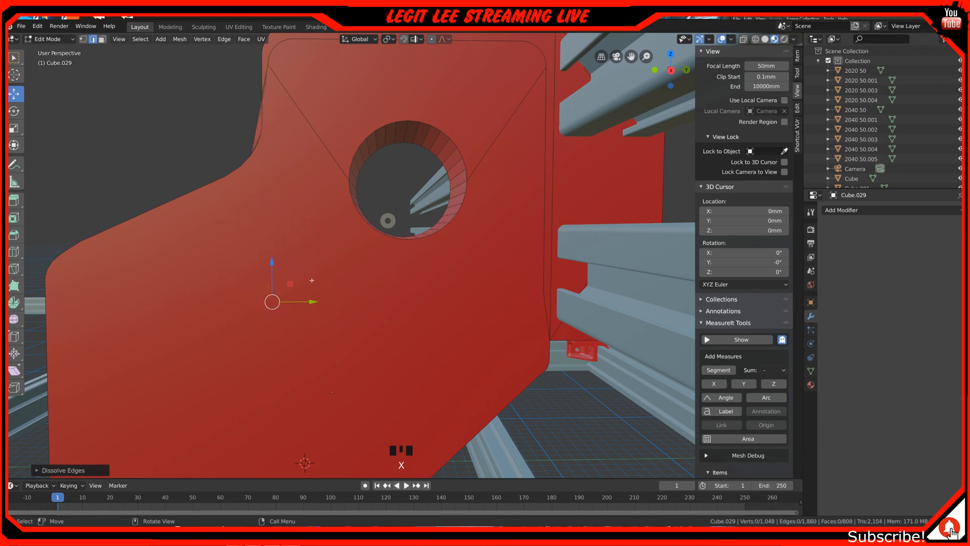
pyautogui.moveTo(311, 280); pyautogui.dragTo(340, 286, button='middle')
pyautogui.hotkey('ctrl', 'z')
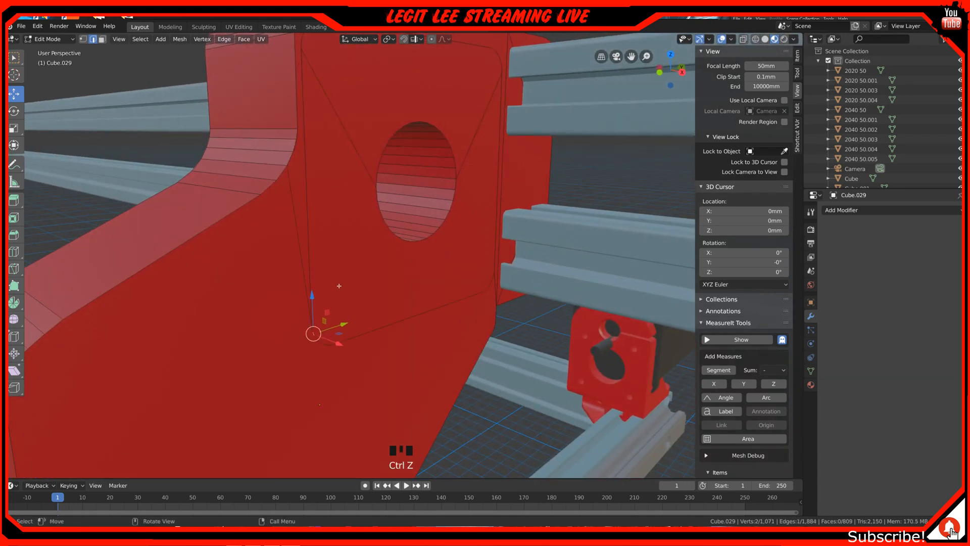
# Try to dissolve the slanted edges connecting the rounded outline to the plate's concave curve and to the large hole.
pyautogui.moveTo(369, 235); pyautogui.dragTo(351, 225, button='middle')
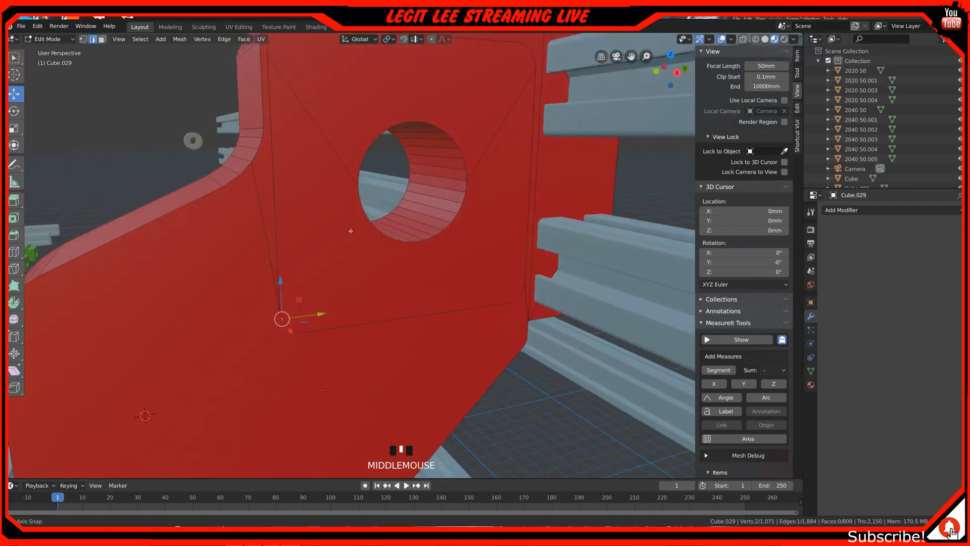
pyautogui.click(263, 191)
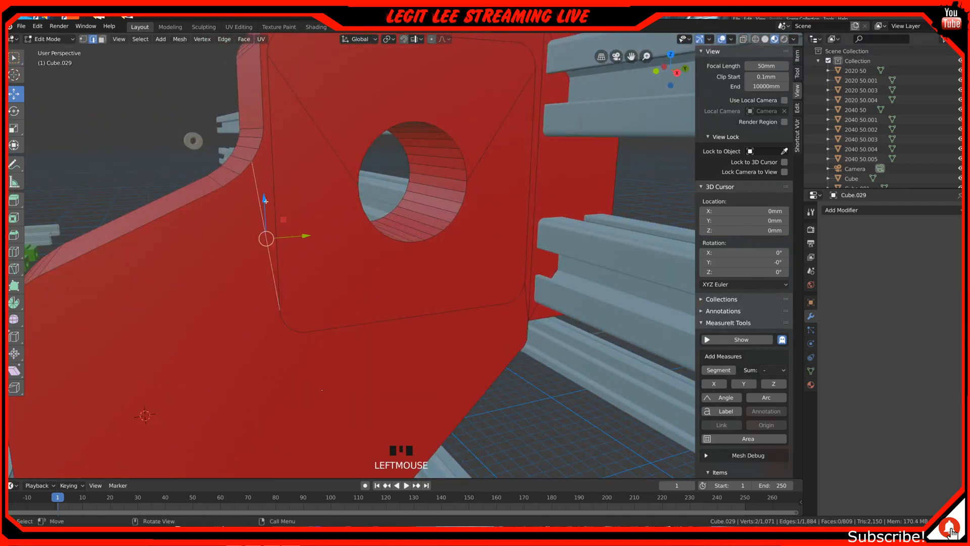
pyautogui.press('x')
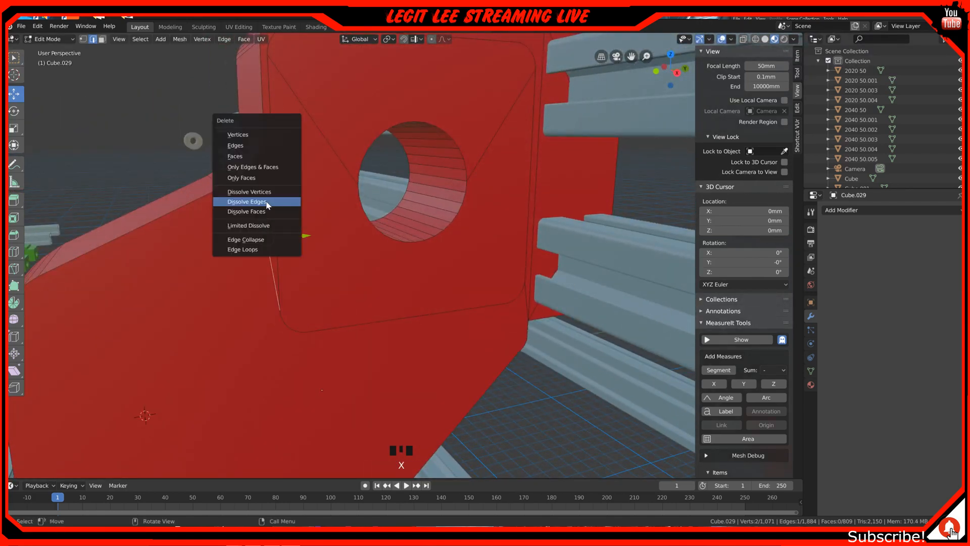
pyautogui.click(267, 202)
pyautogui.moveTo(336, 216); pyautogui.dragTo(318, 210, button='middle')
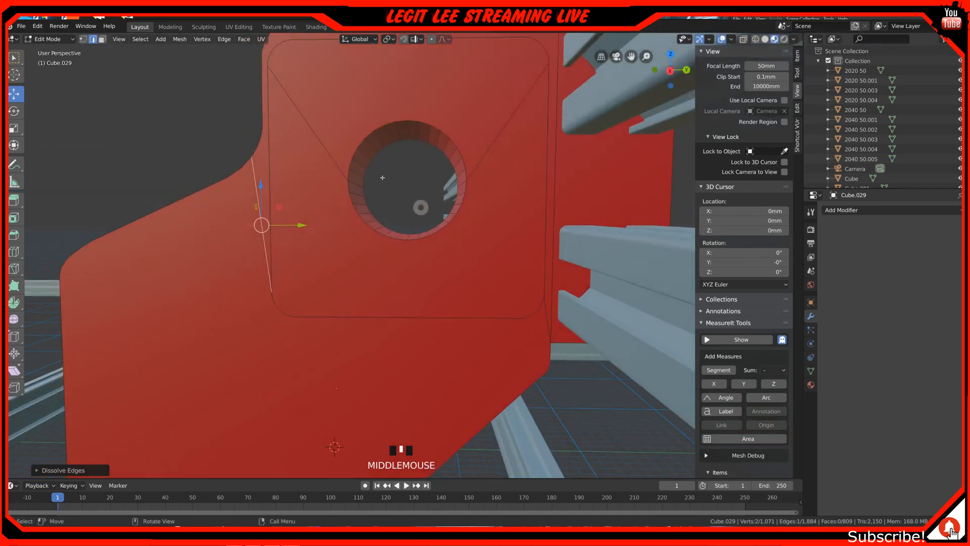
pyautogui.click(505, 110)
pyautogui.press('x')
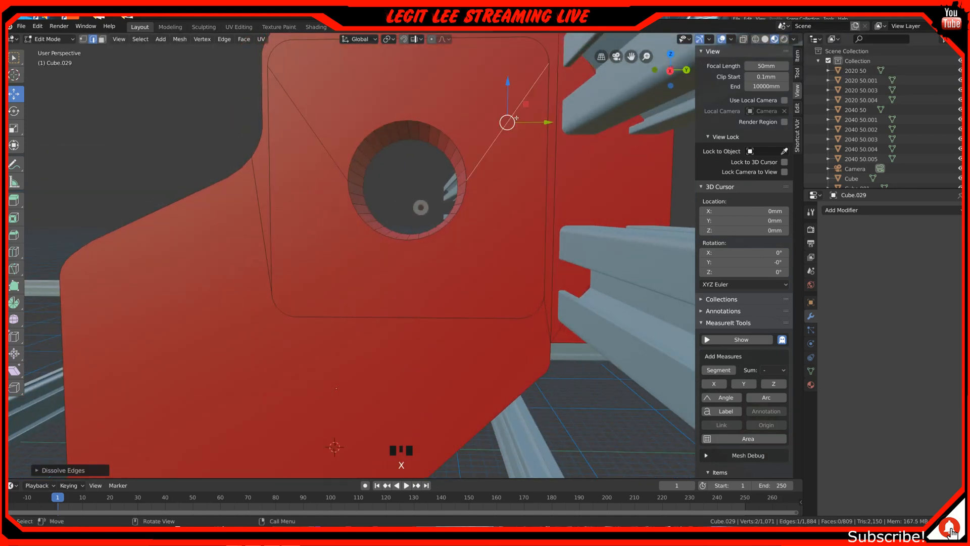
pyautogui.click(322, 126)
pyautogui.press('x')
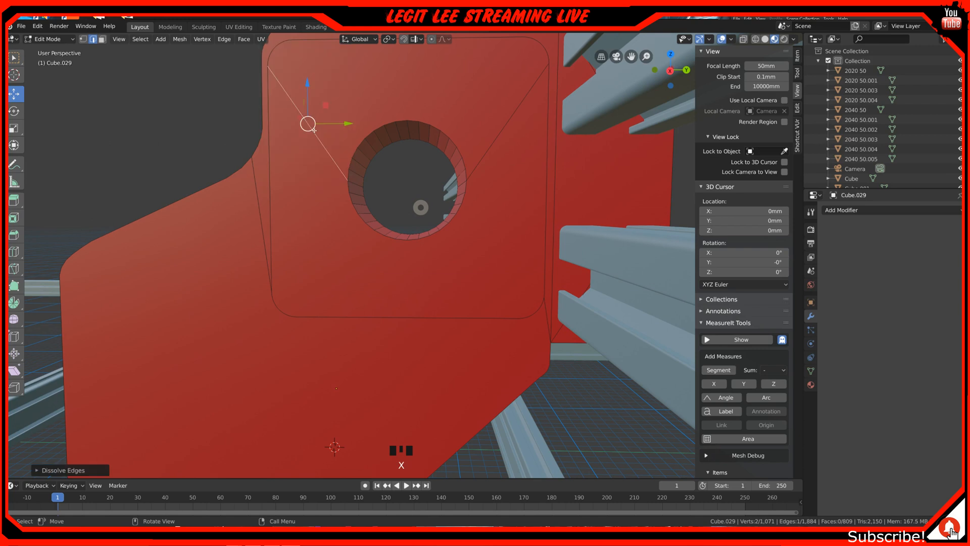
# On the plate's reverse face, dissolve the leftover outline edges near the outer shoulder and above the large hole.
pyautogui.scroll(-2, 380, 100)
pyautogui.moveTo(381, 101); pyautogui.dragTo(498, 151, button='middle')
pyautogui.click(540, 102)
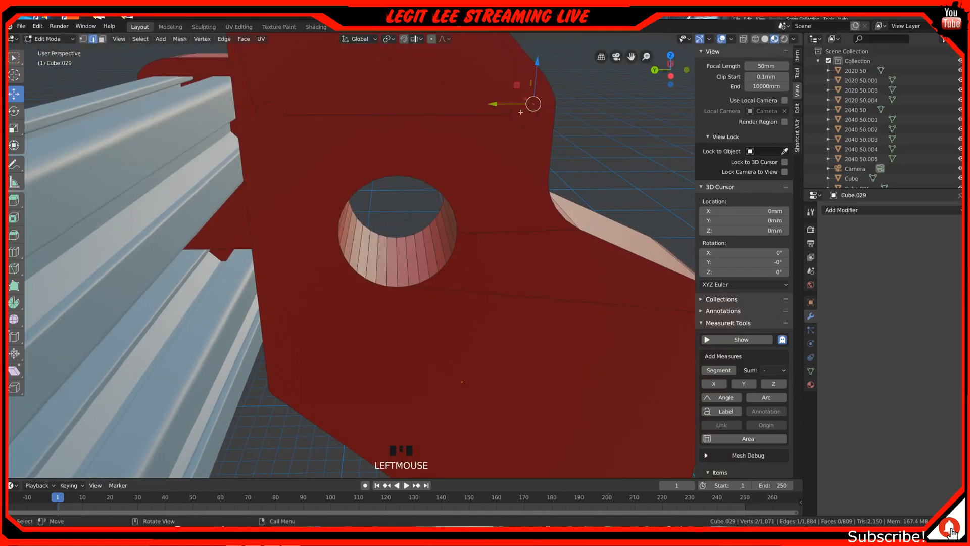
pyautogui.press('x')
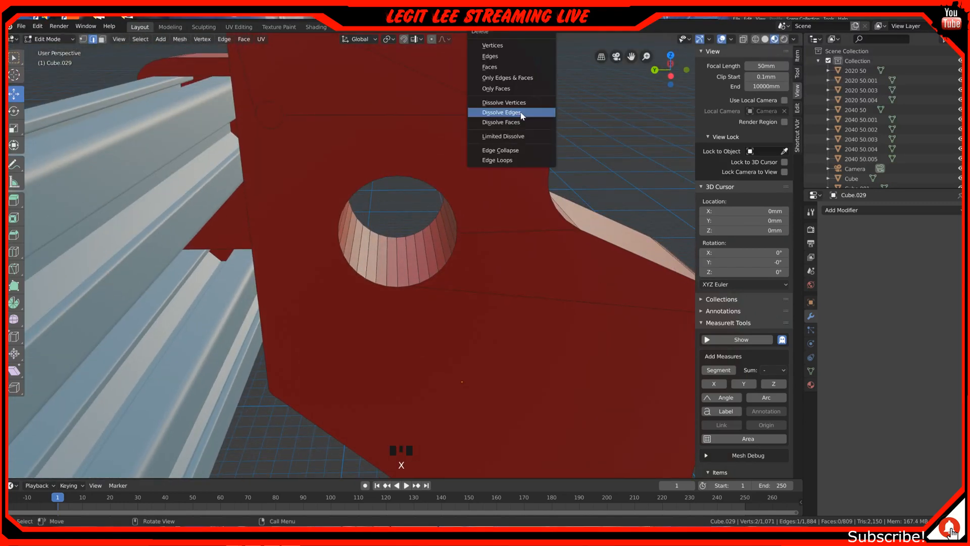
pyautogui.click(521, 110)
pyautogui.moveTo(520, 112); pyautogui.dragTo(408, 241, button='middle')
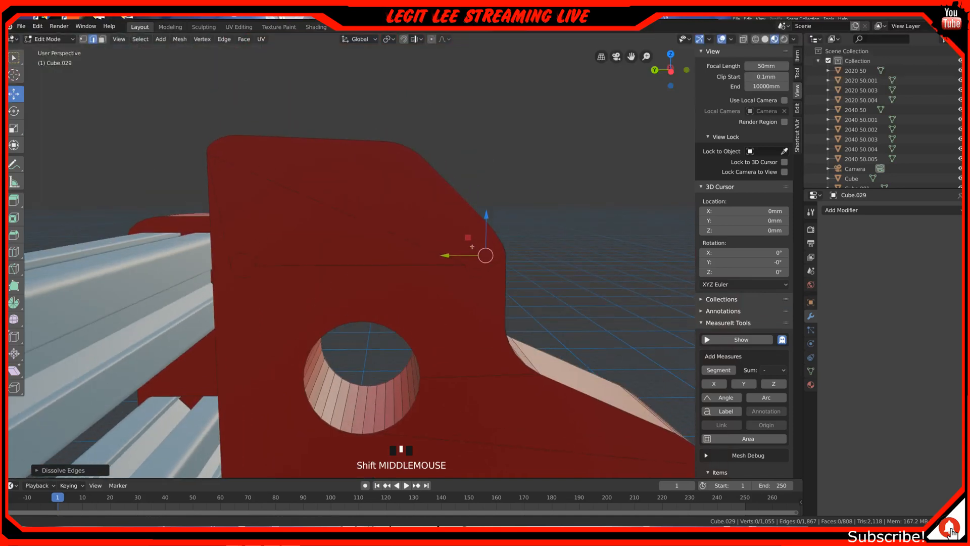
pyautogui.click(409, 241)
pyautogui.press('x')
pyautogui.click(408, 241)
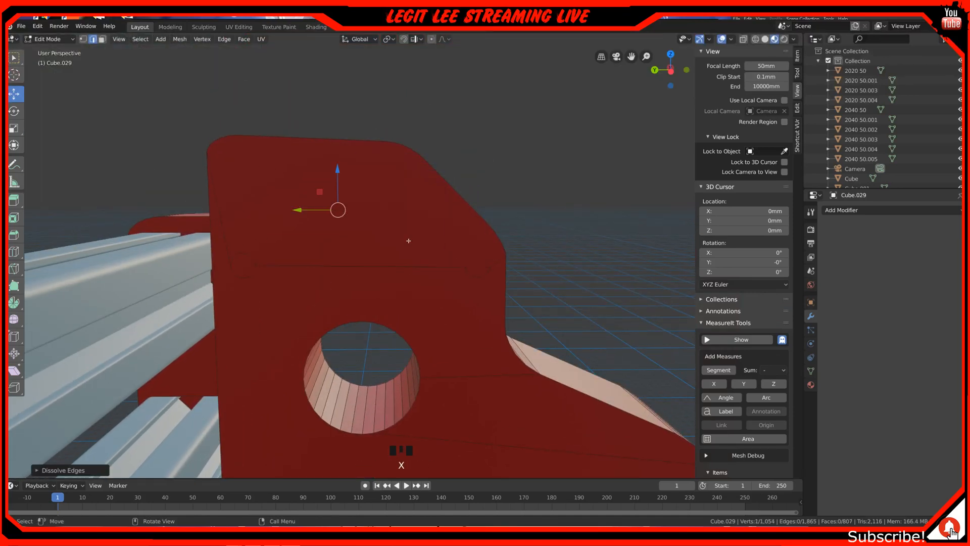
# Try to dissolve the long horizontal edge above the large hole and the short corner edges near the plate's outer shoulder.
pyautogui.click(379, 264)
pyautogui.press('x')
pyautogui.click(379, 259)
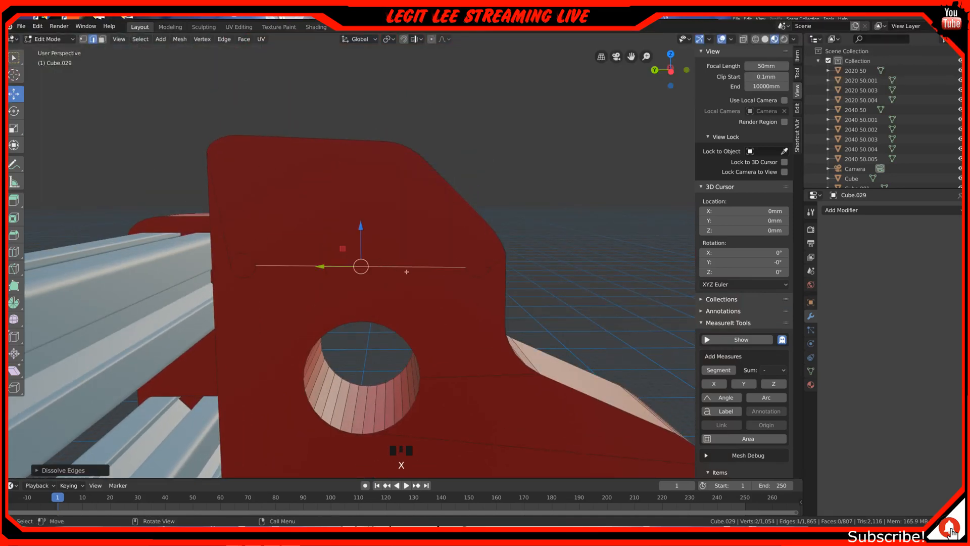
pyautogui.click(471, 273)
pyautogui.press('x')
pyautogui.click(471, 274)
pyautogui.click(487, 273)
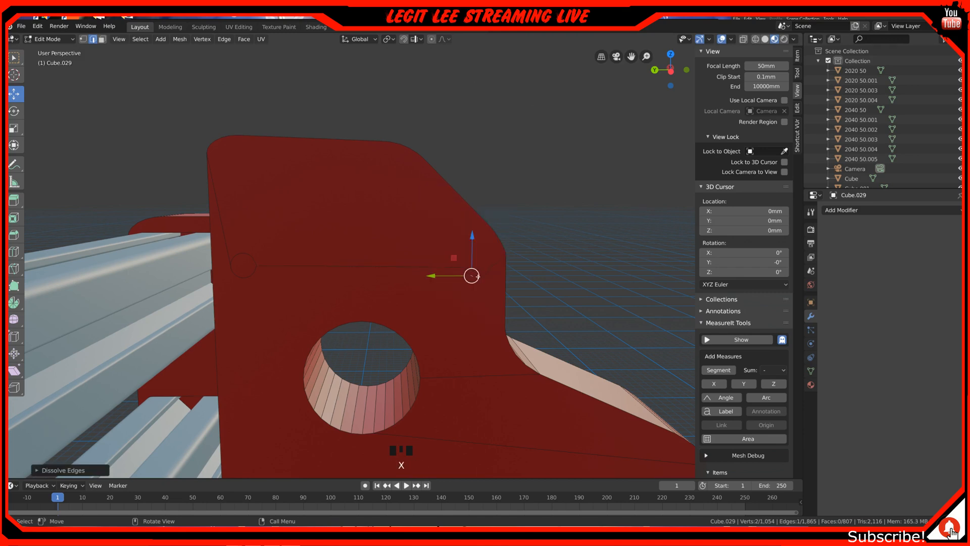
pyautogui.press('x')
pyautogui.click(487, 273)
pyautogui.click(487, 272)
pyautogui.press('x')
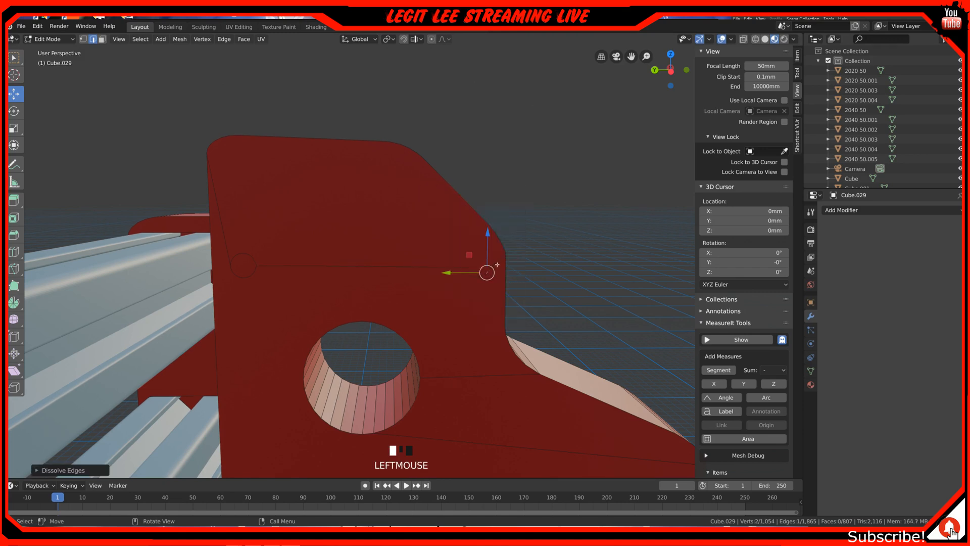
pyautogui.click(498, 265)
# Dissolve the small circle near the plate's straight side and its connecting edges on the reverse face.
pyautogui.click(245, 258)
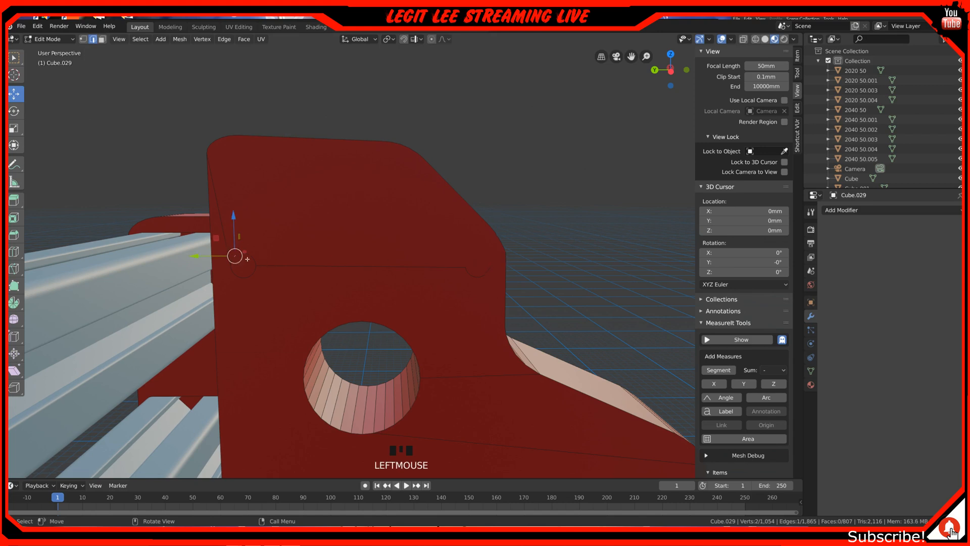
pyautogui.click(252, 258)
pyautogui.press('x')
pyautogui.click(247, 256)
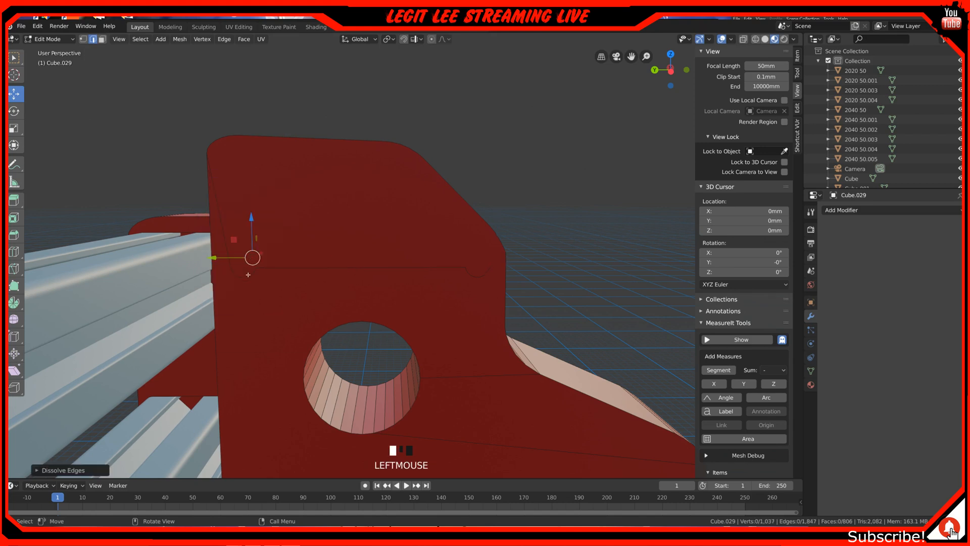
pyautogui.press('x')
pyautogui.click(249, 275)
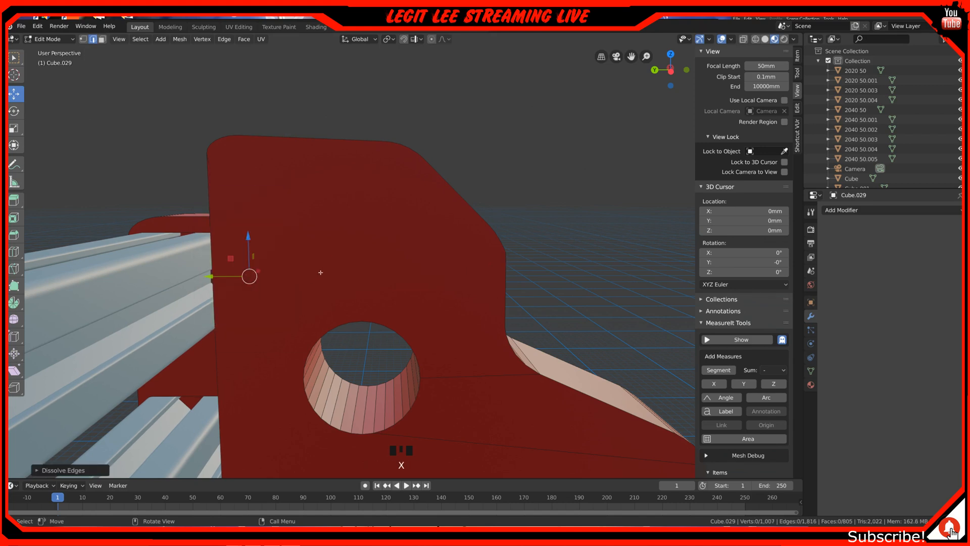
# On the plate's front face, dissolve the rounded outline's horizontal edge above the large hole.
pyautogui.moveTo(258, 198); pyautogui.dragTo(306, 225, button='middle')
pyautogui.click(420, 223)
pyautogui.press('x')
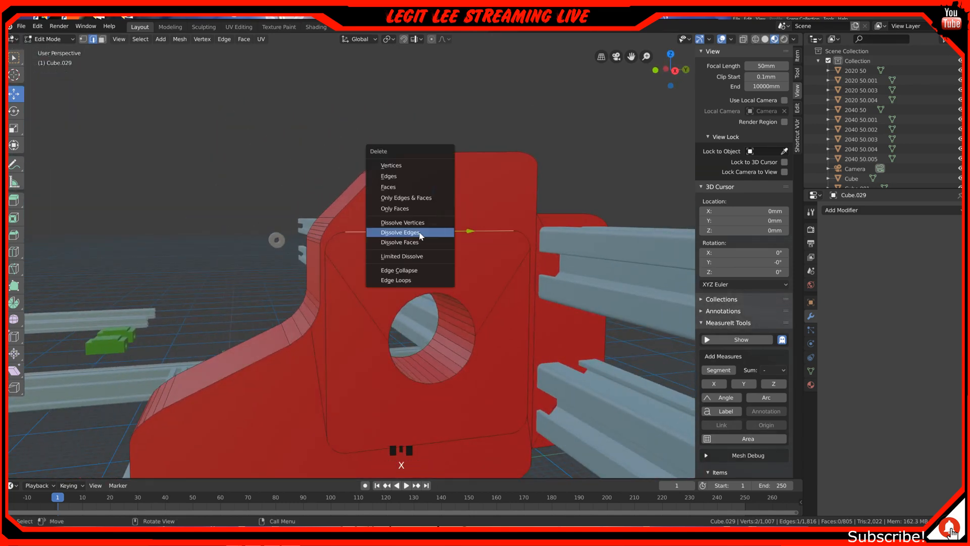
pyautogui.click(419, 230)
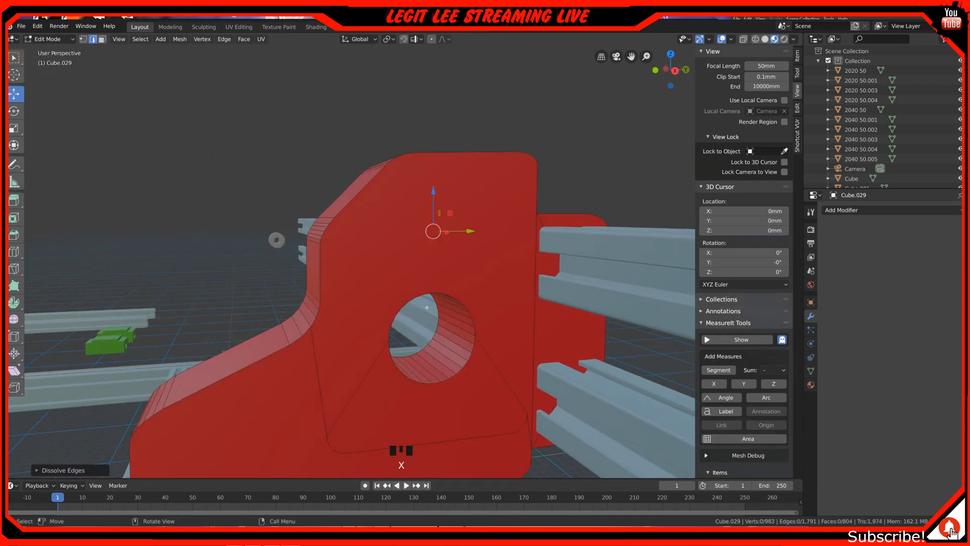
# Try to dissolve the two slanted edges below the large hole, and dissolve the rounded outline's lower edge.
pyautogui.moveTo(427, 307); pyautogui.dragTo(309, 307, button='middle')
pyautogui.click(295, 318)
pyautogui.press('x')
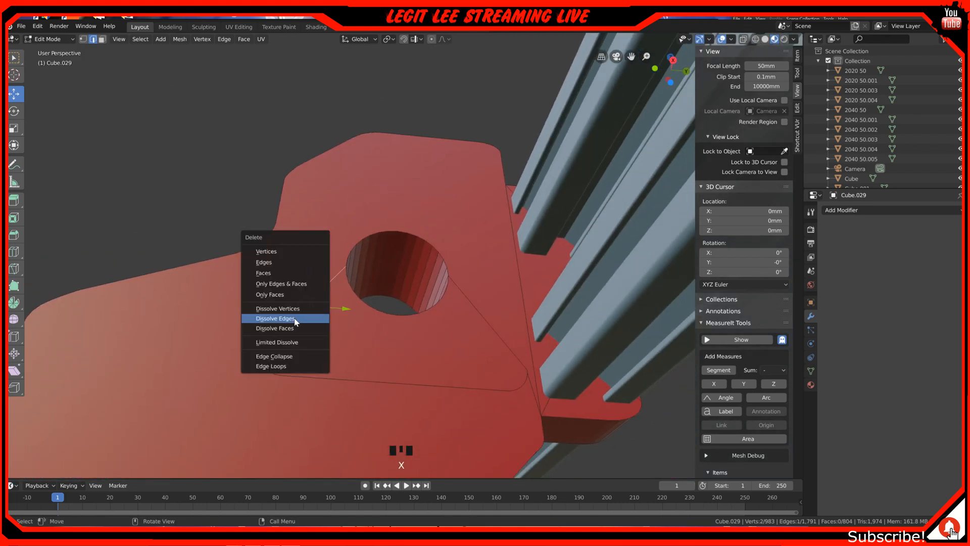
pyautogui.click(483, 316)
pyautogui.press('x')
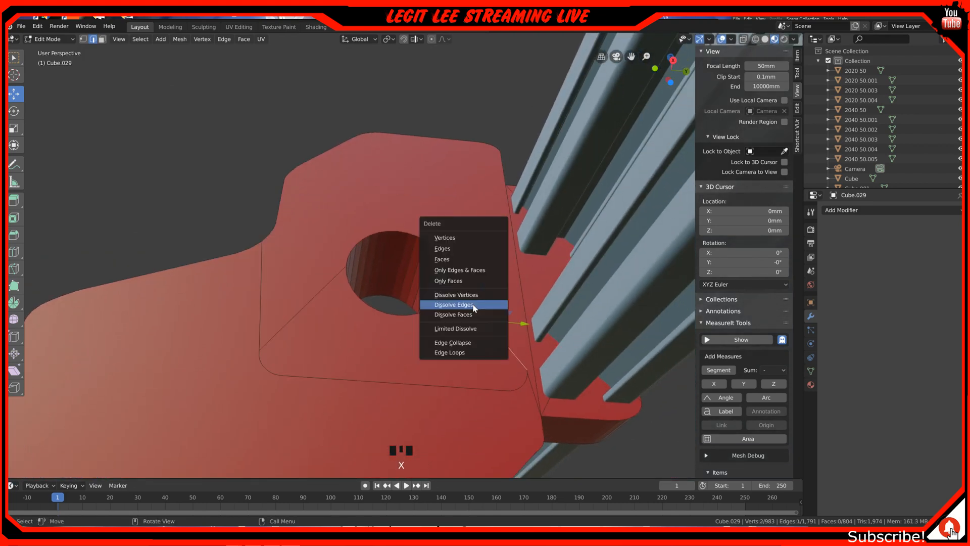
pyautogui.click(483, 310)
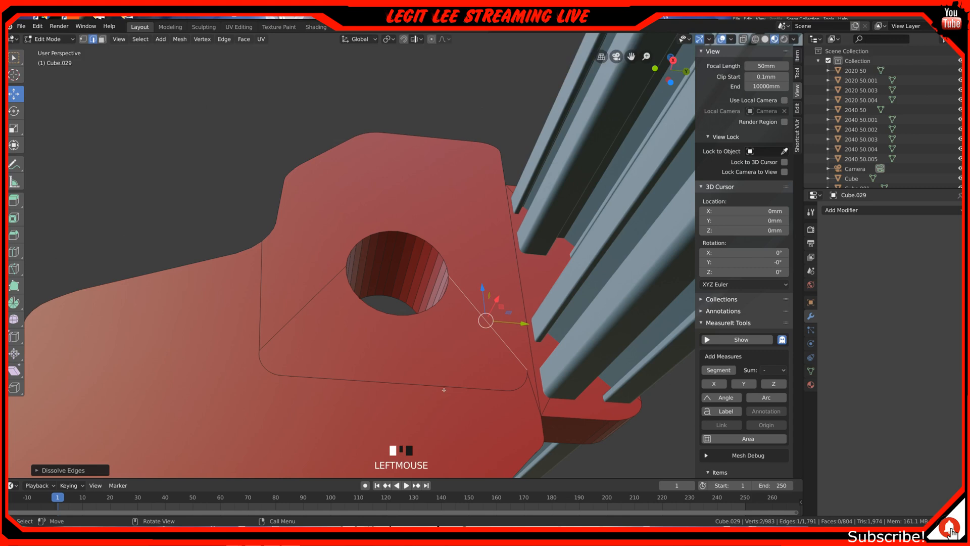
pyautogui.press('x')
pyautogui.click(443, 390)
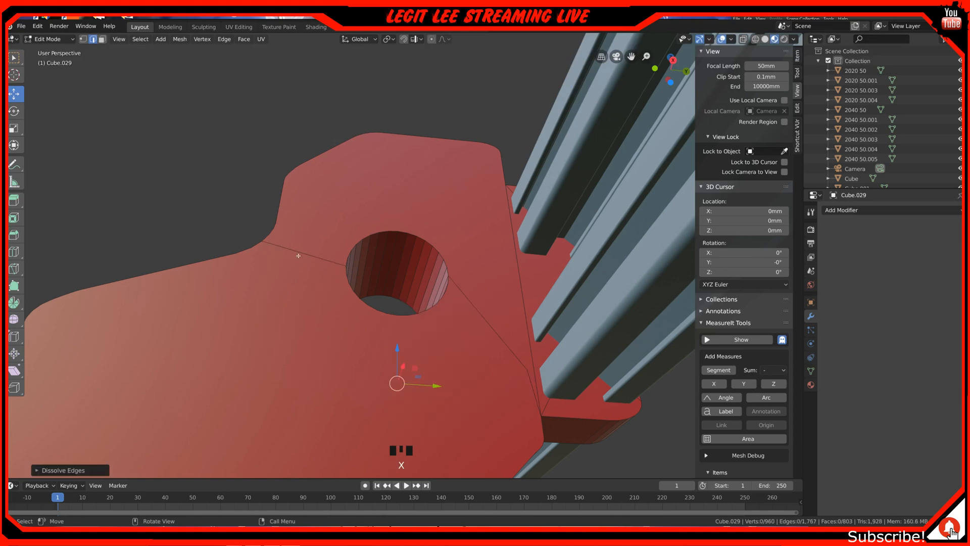
# Try to dissolve the two edges connecting the large hole to the plate's outer contour on the reverse face.
pyautogui.moveTo(298, 256); pyautogui.dragTo(411, 284, button='middle')
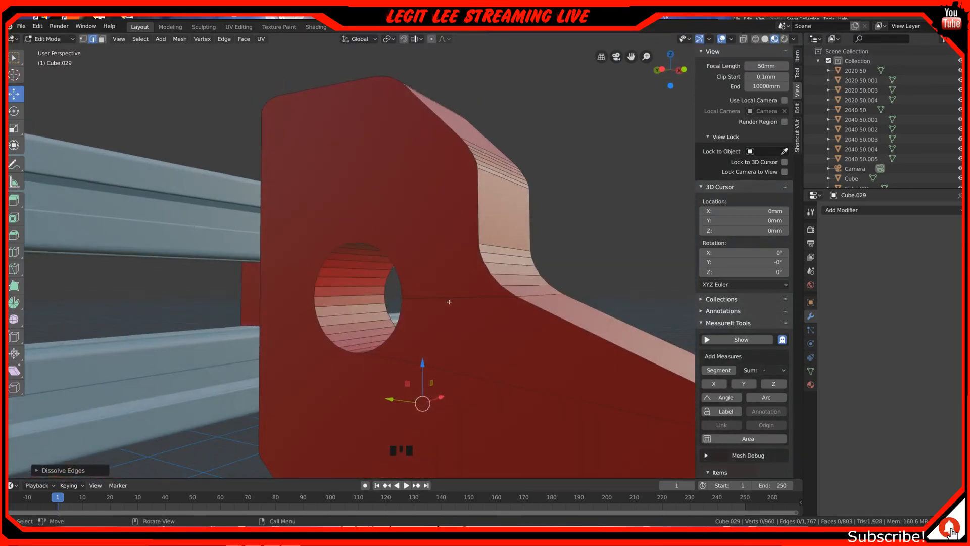
pyautogui.click(438, 299)
pyautogui.press('x')
pyautogui.click(438, 299)
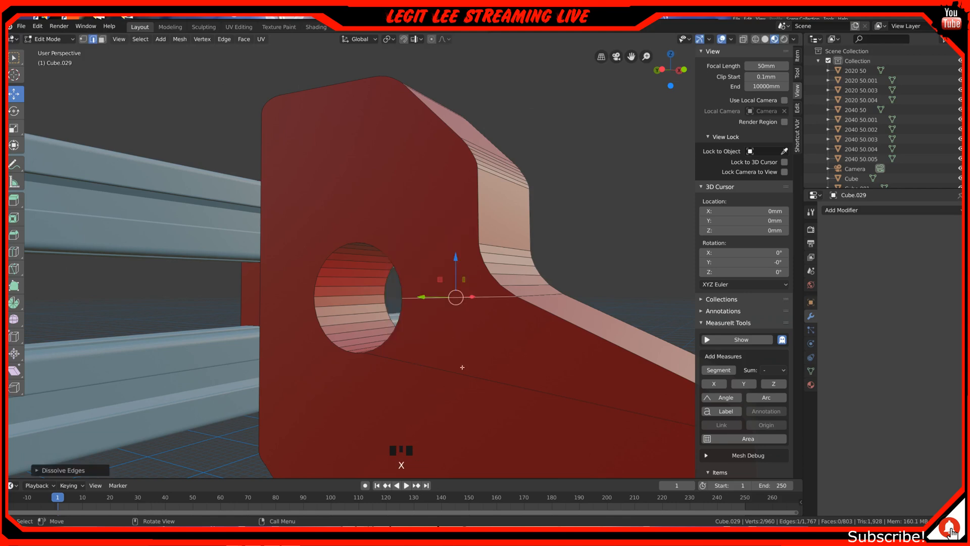
pyautogui.click(463, 368)
pyautogui.press('x')
pyautogui.click(462, 369)
# Switch to vertex selection and dissolve the stray vertex at the lower end of the front face's slanted edge.
pyautogui.scroll(-2, 529, 355)
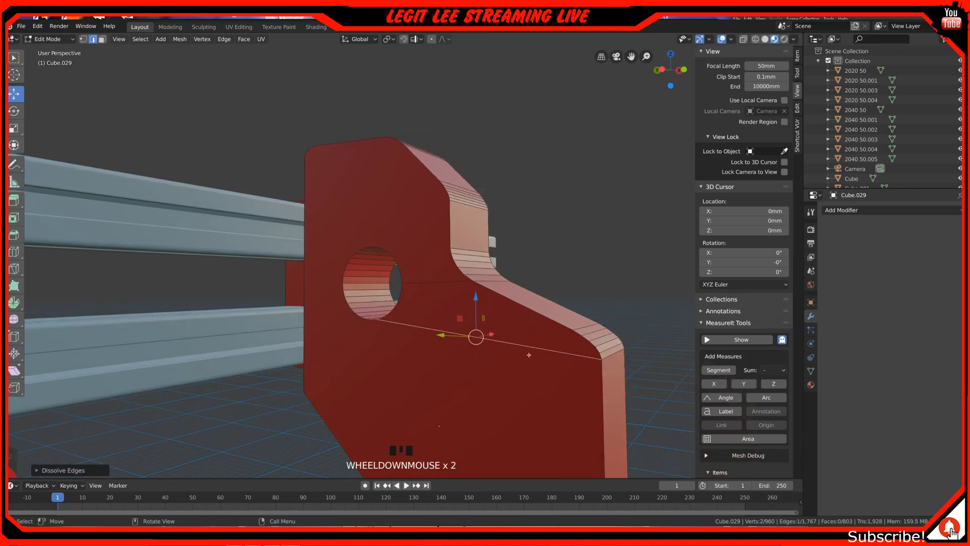
pyautogui.moveTo(529, 355); pyautogui.dragTo(418, 350, button='middle')
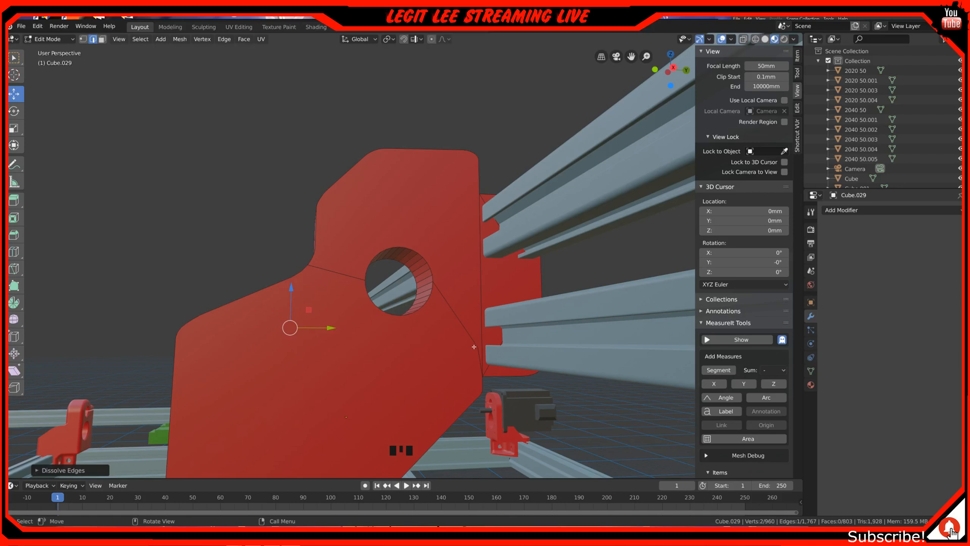
pyautogui.click(474, 346)
pyautogui.scroll(2, 475, 343)
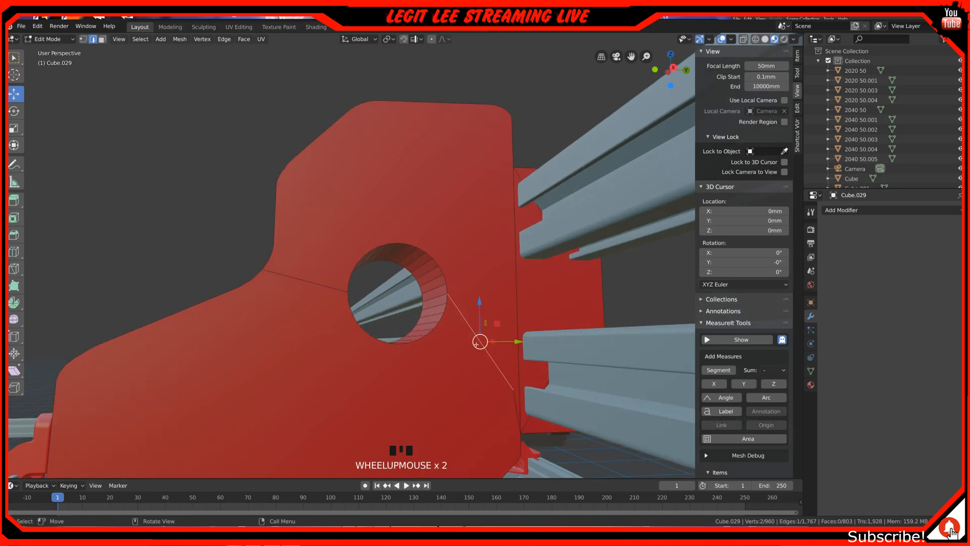
pyautogui.keyDown('shift'); pyautogui.moveTo(477, 341); pyautogui.dragTo(424, 298, button='middle'); pyautogui.keyUp('shift')
pyautogui.scroll(3, 424, 298)
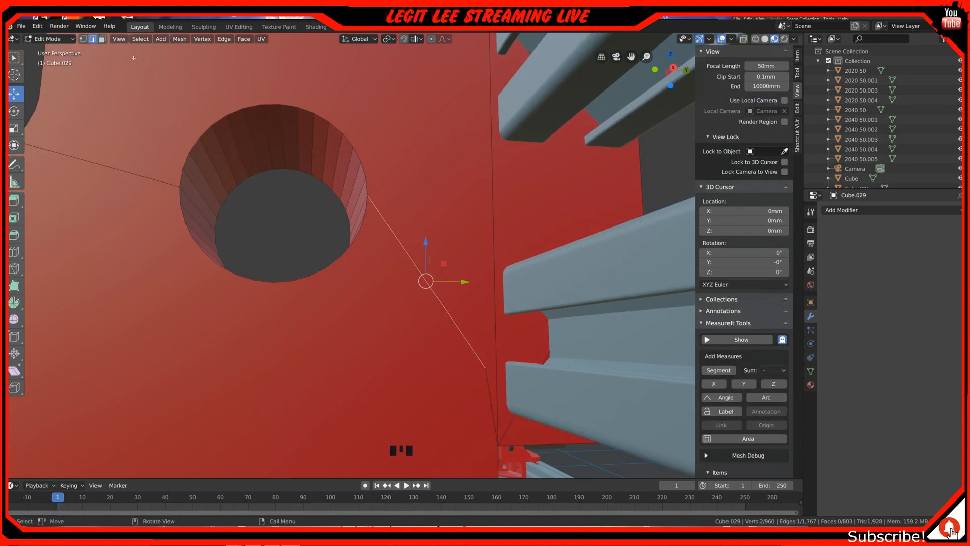
pyautogui.click(134, 84)
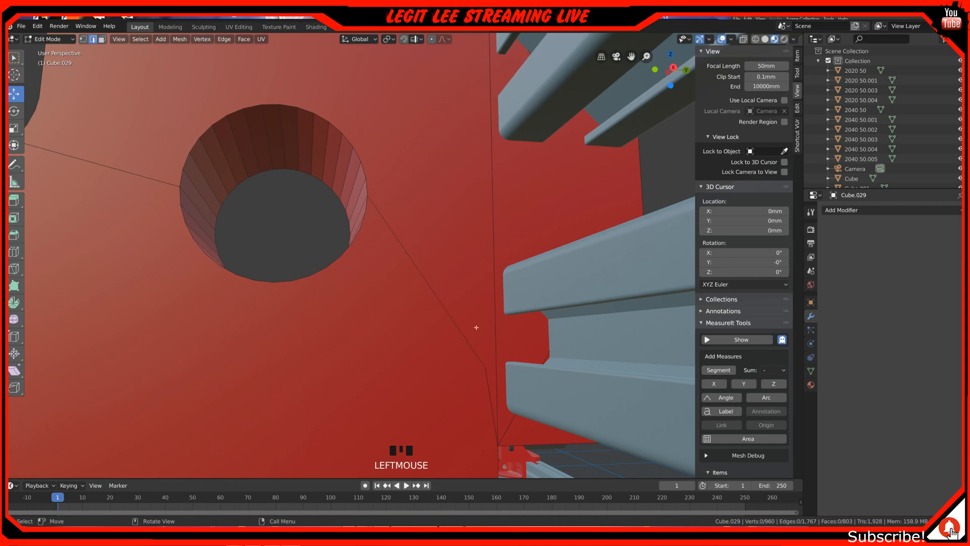
pyautogui.click(83, 40)
pyautogui.click(495, 368)
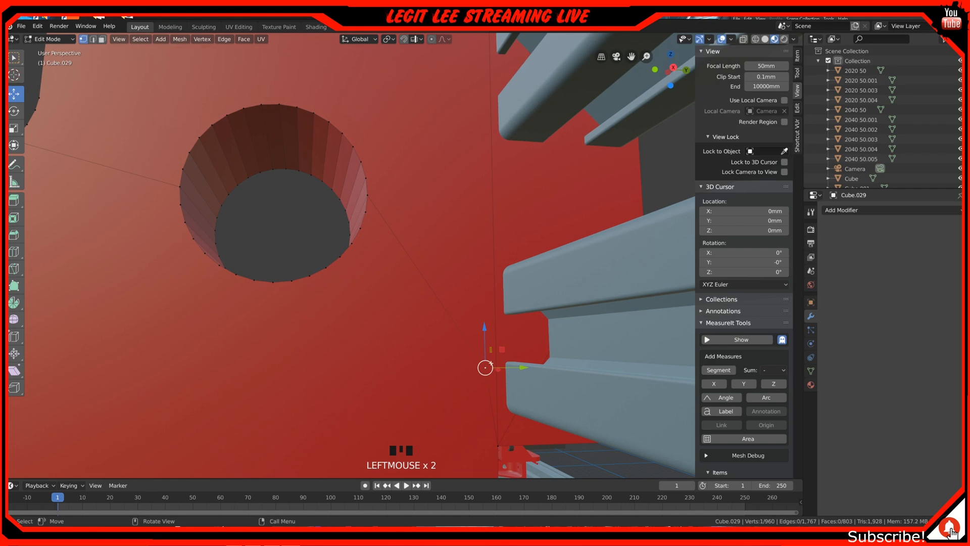
pyautogui.press('x')
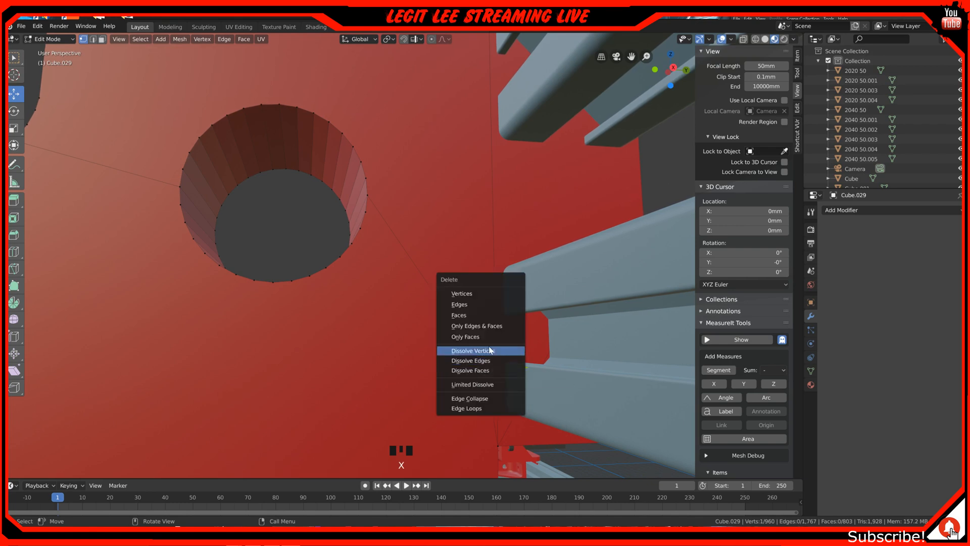
pyautogui.click(492, 351)
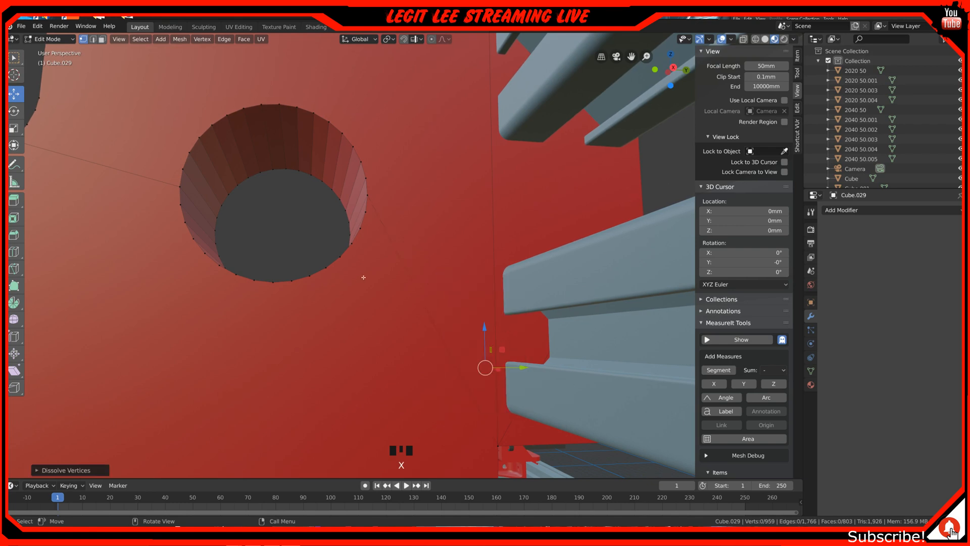
# Leave Edit Mode and unhide all hidden objects of the machine.
pyautogui.scroll(-2, 364, 277)
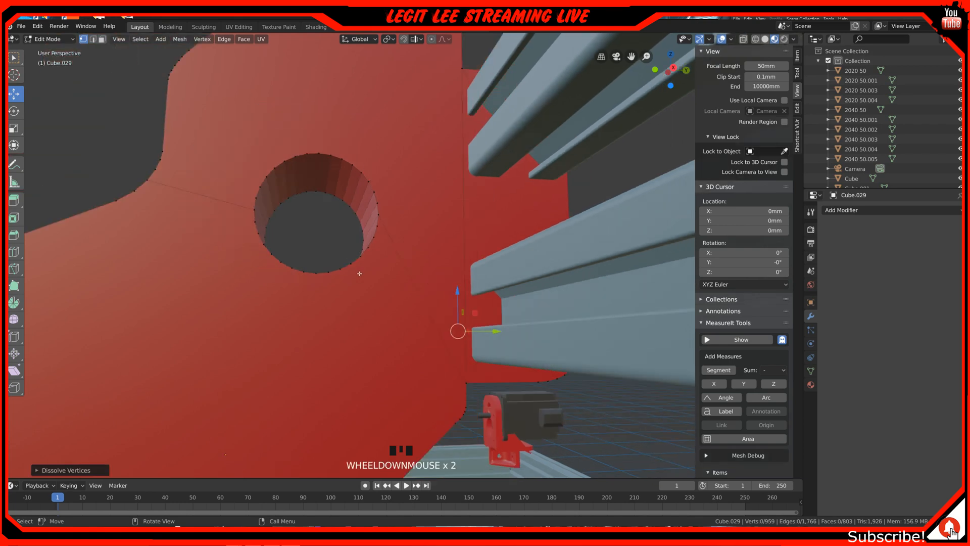
pyautogui.moveTo(264, 260); pyautogui.dragTo(387, 282, button='middle')
pyautogui.scroll(-2, 526, 293)
pyautogui.moveTo(531, 290); pyautogui.dragTo(462, 274, button='middle')
pyautogui.scroll(-2, 258, 279)
pyautogui.scroll(-2, 218, 265)
pyautogui.press('Tab')
pyautogui.press('shift')
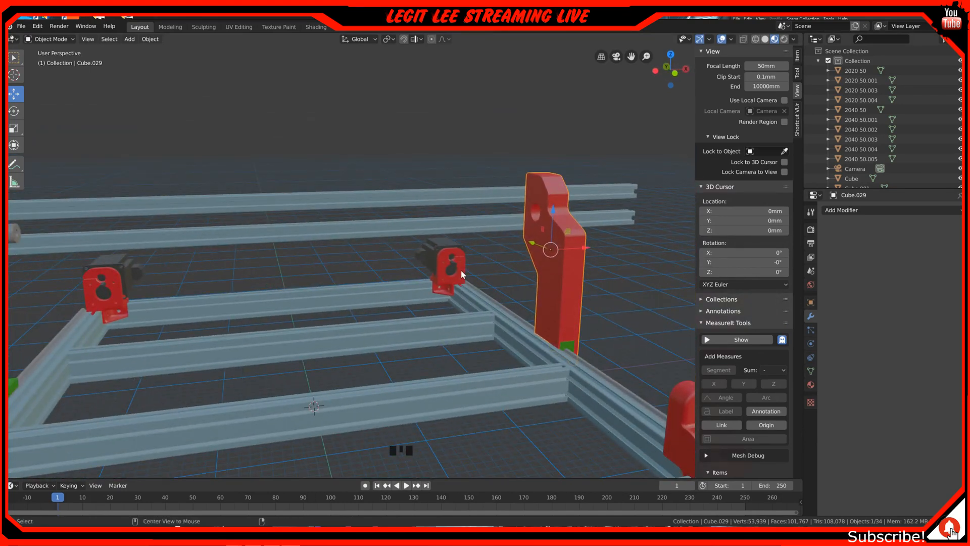
pyautogui.hotkey('alt', 'h')
pyautogui.scroll(-1, 430, 262)
pyautogui.moveTo(437, 293); pyautogui.dragTo(423, 295, button='middle')
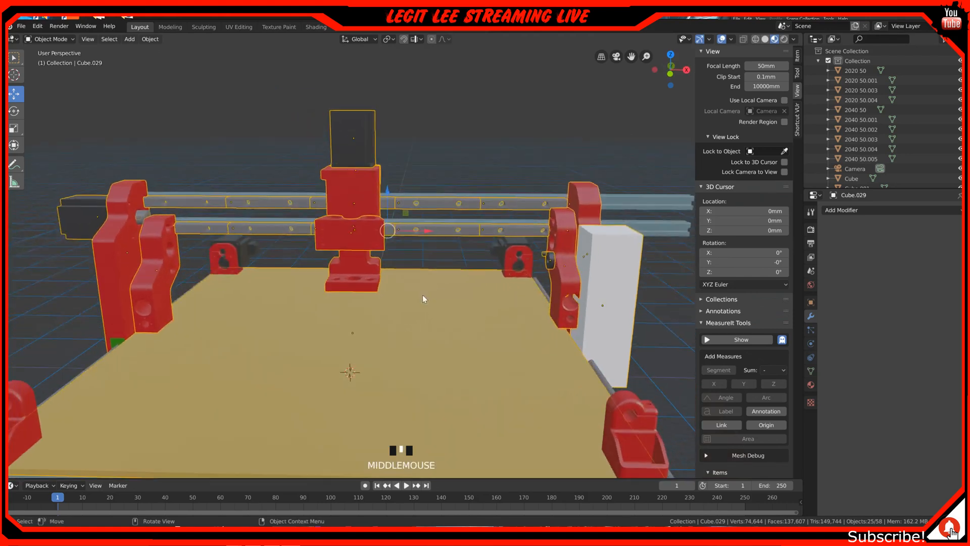
# Hide the tan bed surface, the red Z-axis carriage, the Z-axis motor and the Z-axis stepper bracket.
pyautogui.click(423, 337)
pyautogui.press('h')
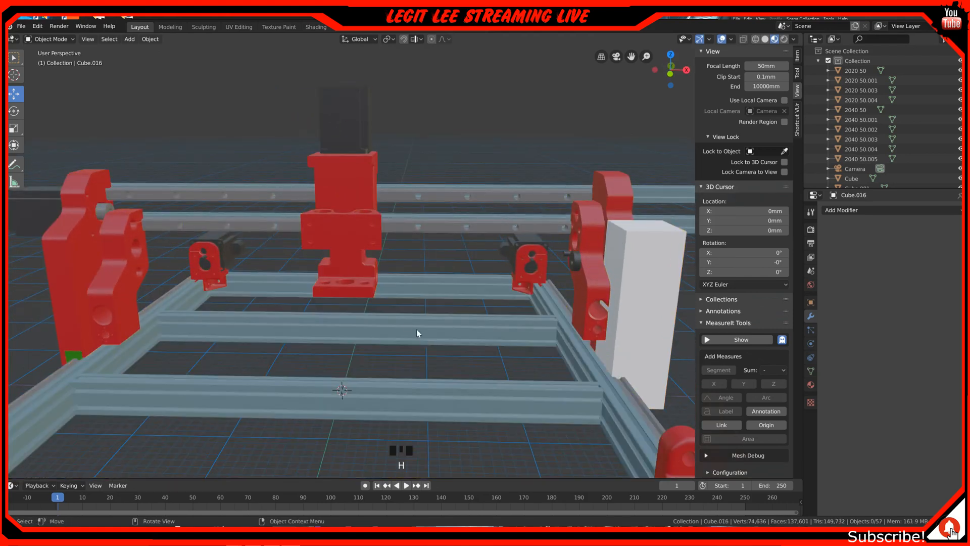
pyautogui.click(349, 251)
pyautogui.press('h')
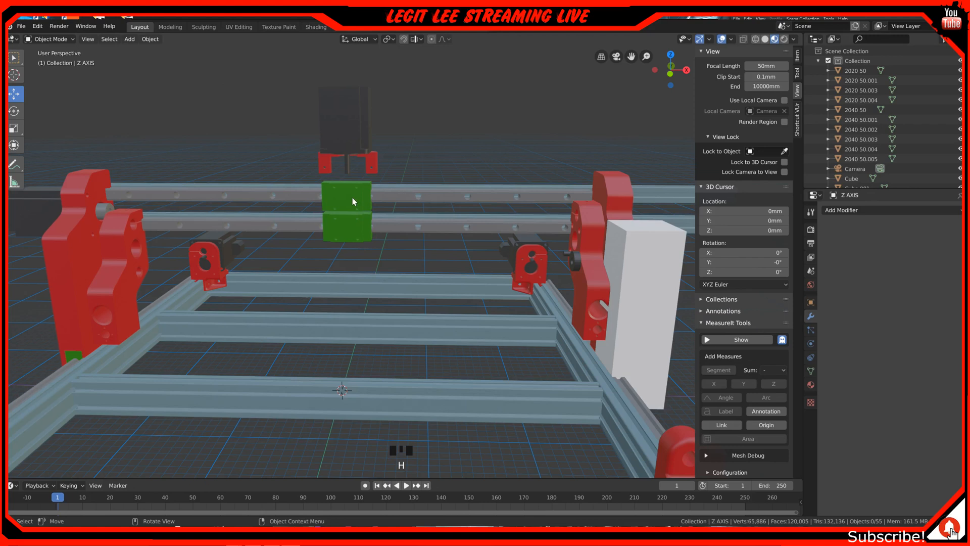
pyautogui.click(368, 155)
pyautogui.press('h')
pyautogui.click(372, 157)
pyautogui.press('h')
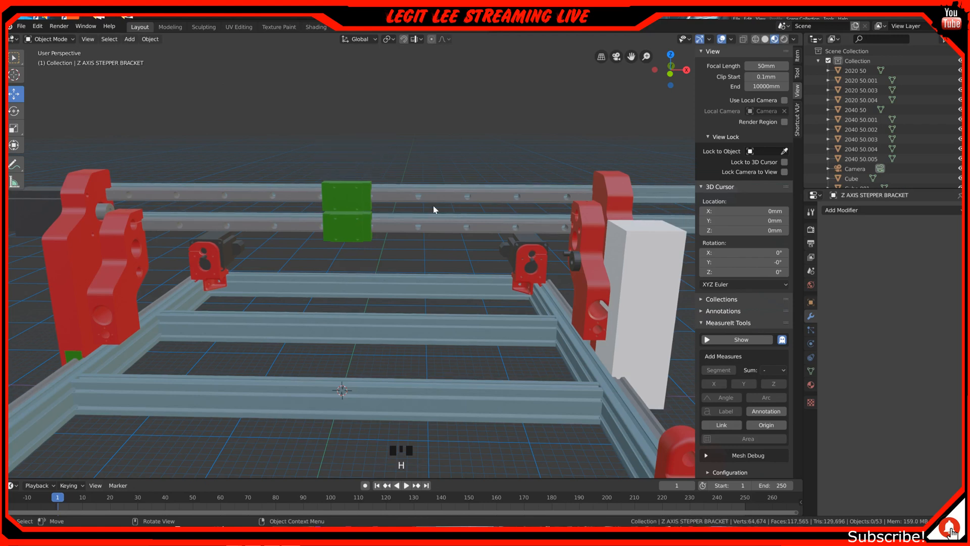
# Hide the X AXIS BEARING bracket, the X AXIS bracket on the opposite side and the Nema23CL.002 motor.
pyautogui.click(133, 270)
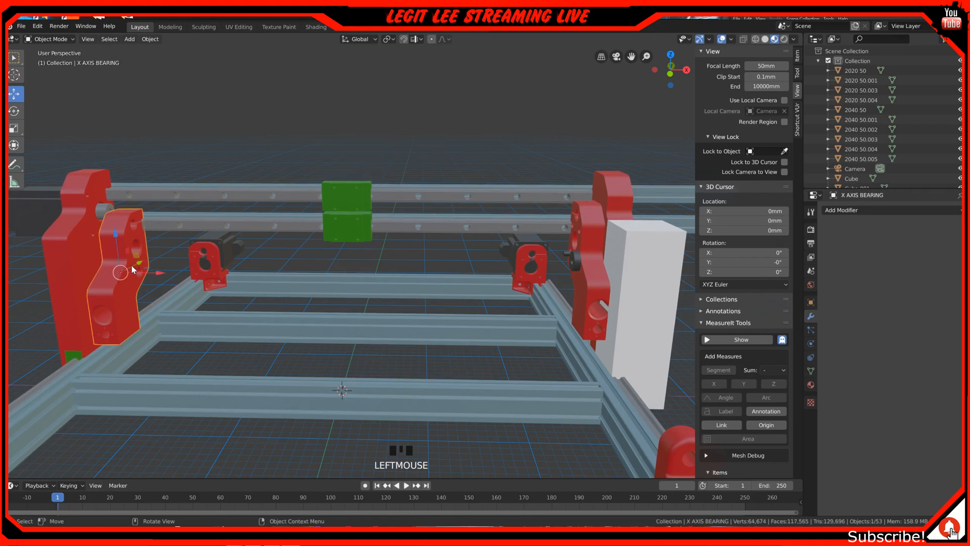
pyautogui.press('h')
pyautogui.click(595, 268)
pyautogui.press('h')
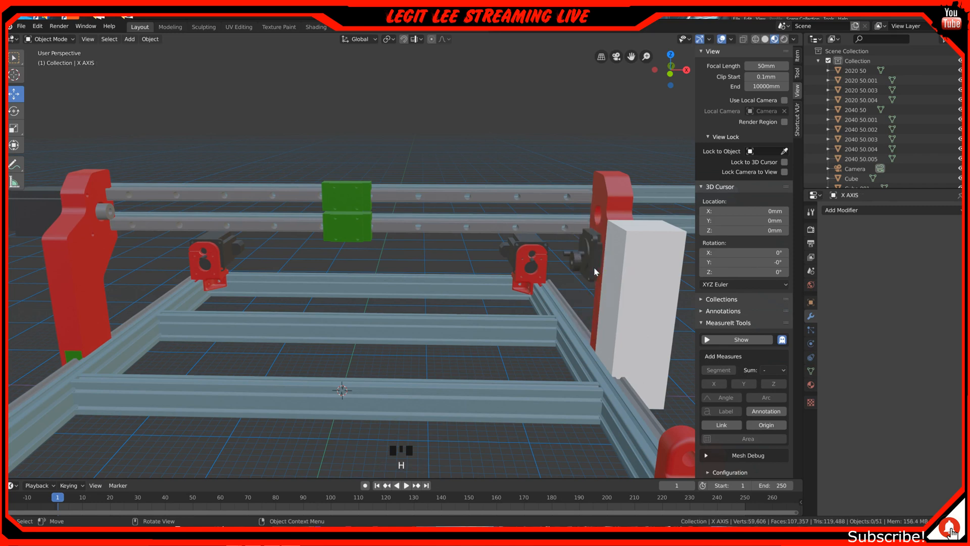
pyautogui.click(594, 255)
pyautogui.press('h')
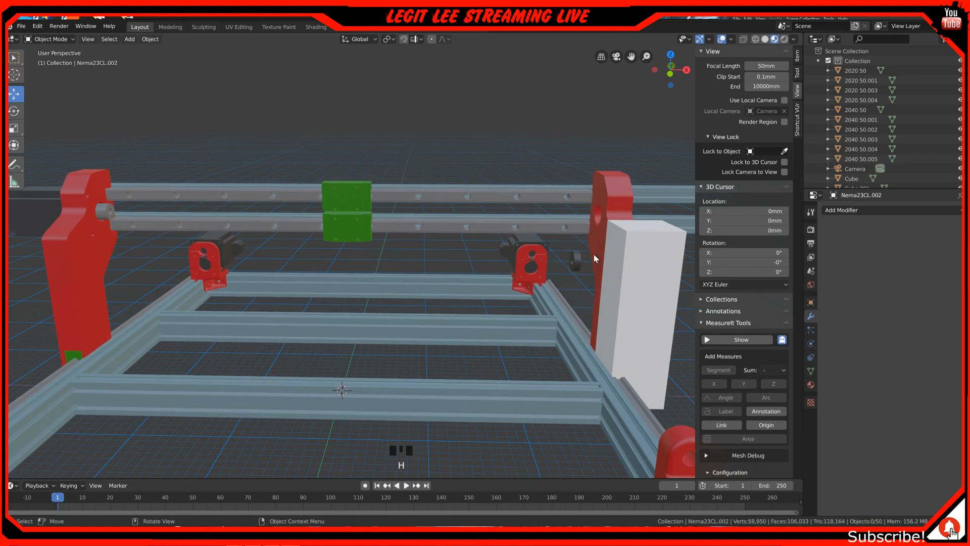
# Hide the tall white box standing beside the red gantry plate.
pyautogui.click(622, 266)
pyautogui.press('h')
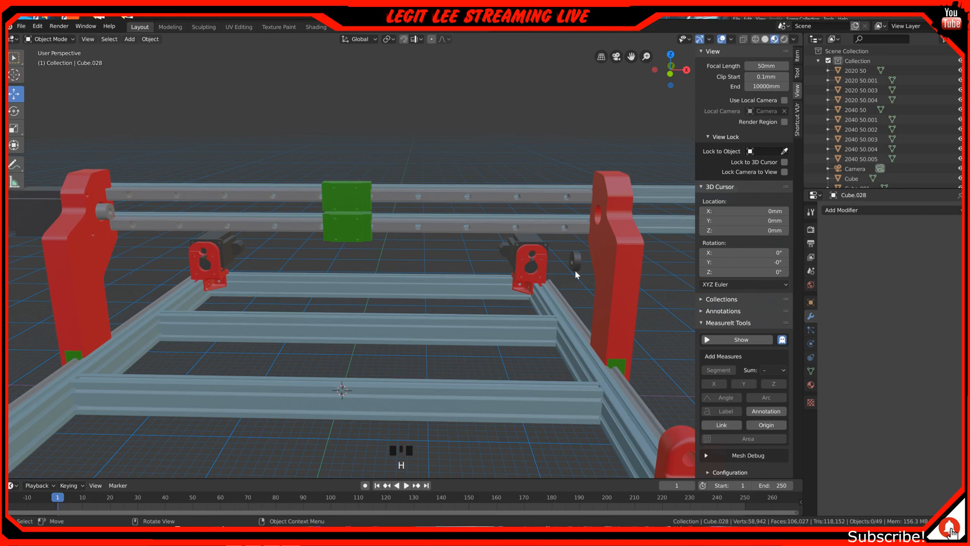
# Move the small Cylinder bearing, viewed from the right side, over the red gantry plate's large round hole using snapped increments.
pyautogui.moveTo(578, 265); pyautogui.dragTo(568, 267, button='middle')
pyautogui.click(596, 278)
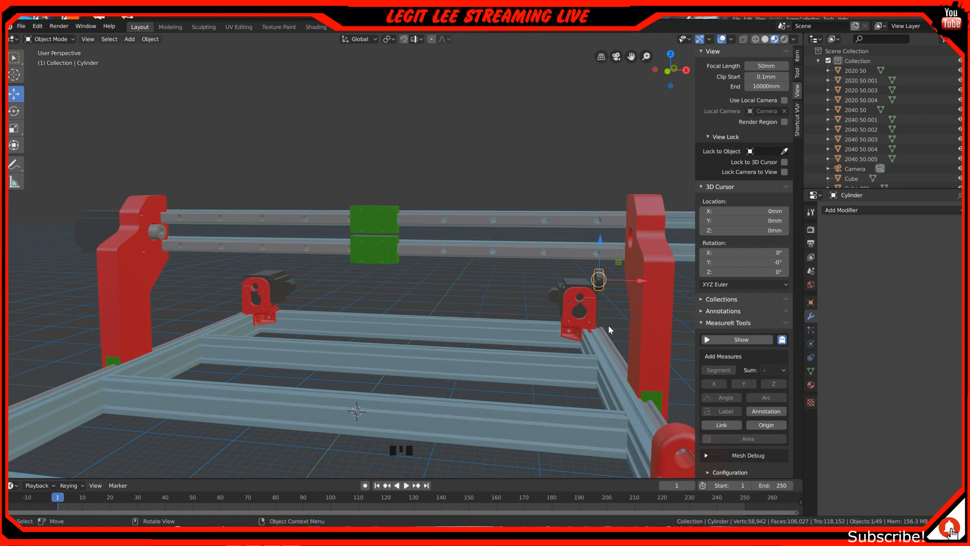
pyautogui.press('KP_3')
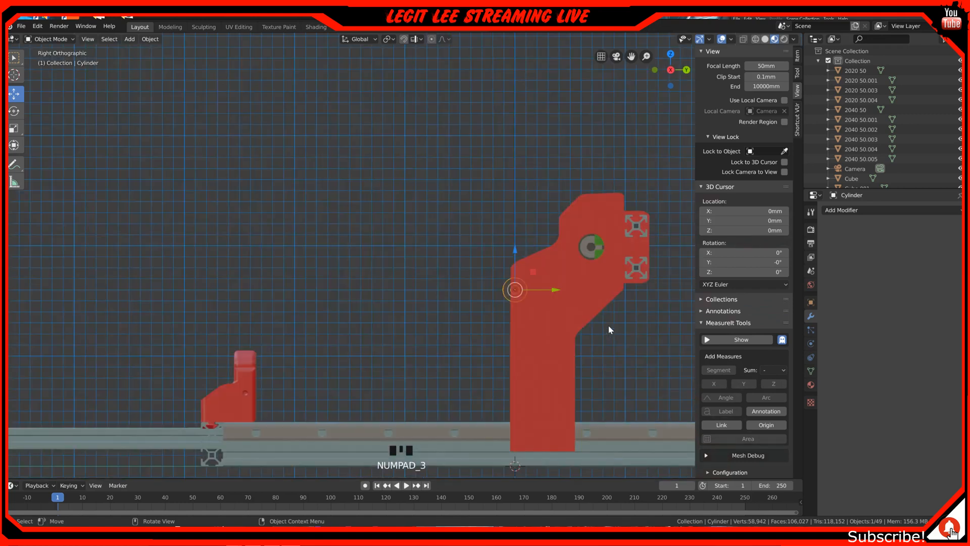
pyautogui.scroll(2, 611, 301)
pyautogui.keyDown('shift'); pyautogui.moveTo(611, 301); pyautogui.dragTo(400, 299, button='middle'); pyautogui.keyUp('shift')
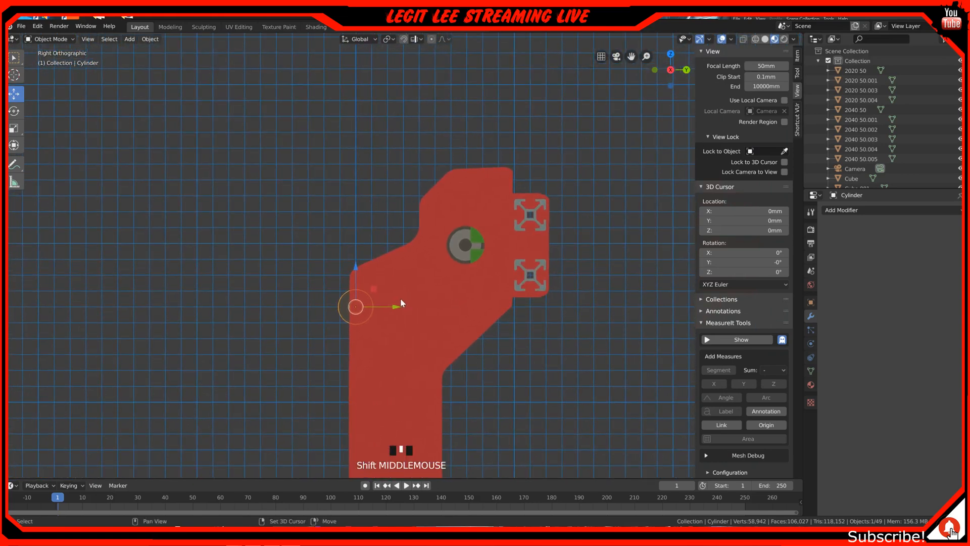
pyautogui.scroll(3, 394, 305)
pyautogui.keyDown('ctrl'); pyautogui.moveTo(365, 345); pyautogui.dragTo(523, 205); pyautogui.keyUp('ctrl')
pyautogui.scroll(3, 526, 212)
pyautogui.keyDown('shift'); pyautogui.moveTo(573, 217); pyautogui.dragTo(398, 264, button='middle'); pyautogui.keyUp('shift')
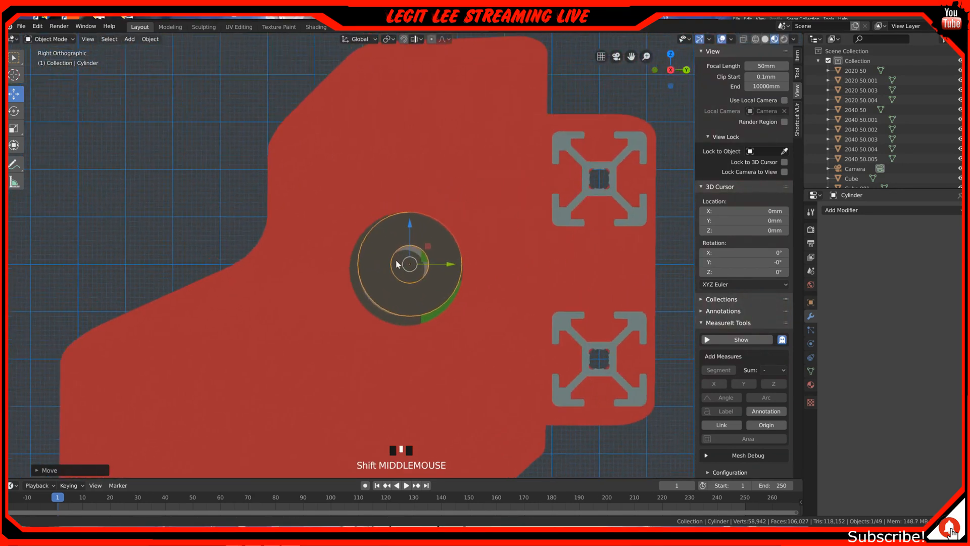
# Fine-tune the Cylinder's position along Z and Y until it sits concentric with the opening behind it in the plate's round hole.
pyautogui.scroll(6, 411, 298)
pyautogui.keyDown('shift'); pyautogui.moveTo(412, 298); pyautogui.dragTo(413, 262, button='middle'); pyautogui.keyUp('shift')
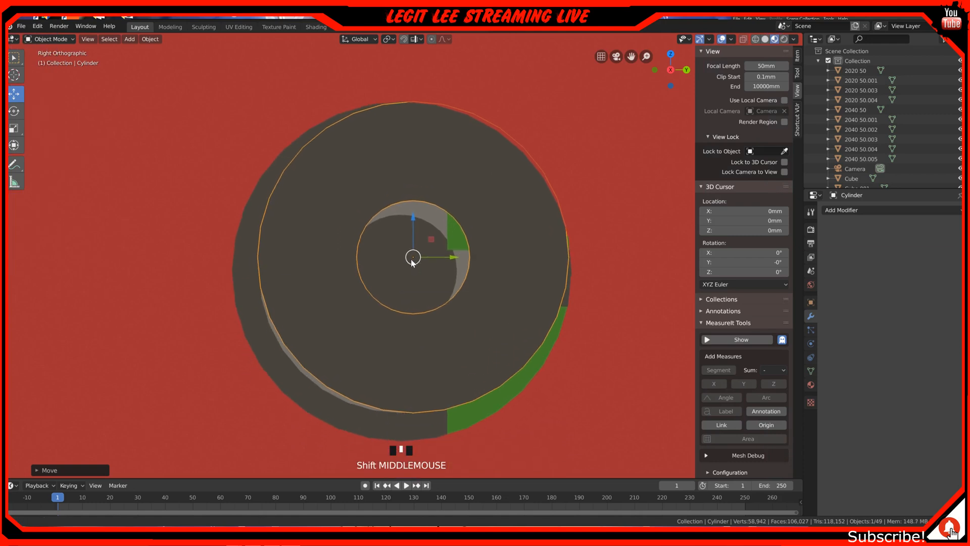
pyautogui.keyDown('ctrl'); pyautogui.moveTo(413, 215); pyautogui.dragTo(410, 231); pyautogui.keyUp('ctrl')
pyautogui.scroll(3, 445, 261)
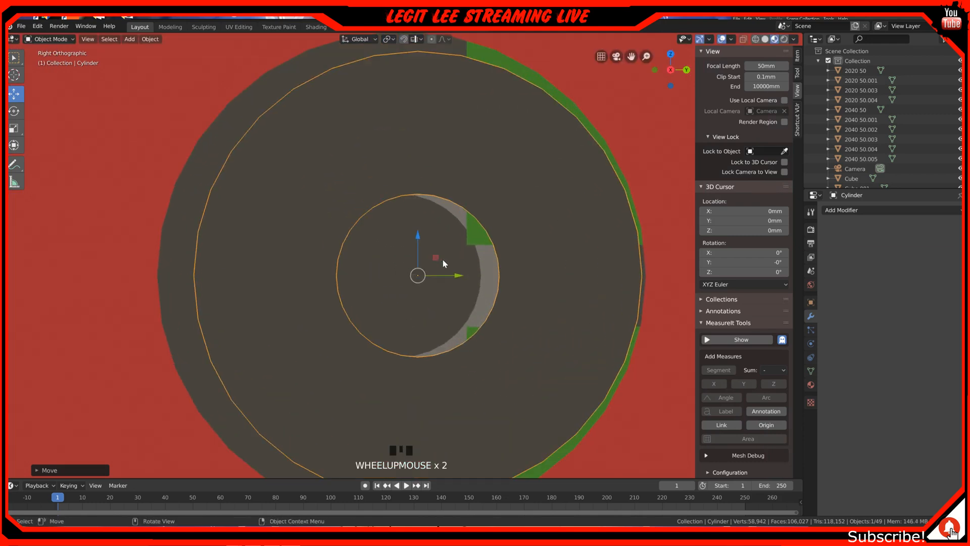
pyautogui.keyDown('ctrl'); pyautogui.moveTo(461, 280); pyautogui.dragTo(448, 277); pyautogui.keyUp('ctrl')
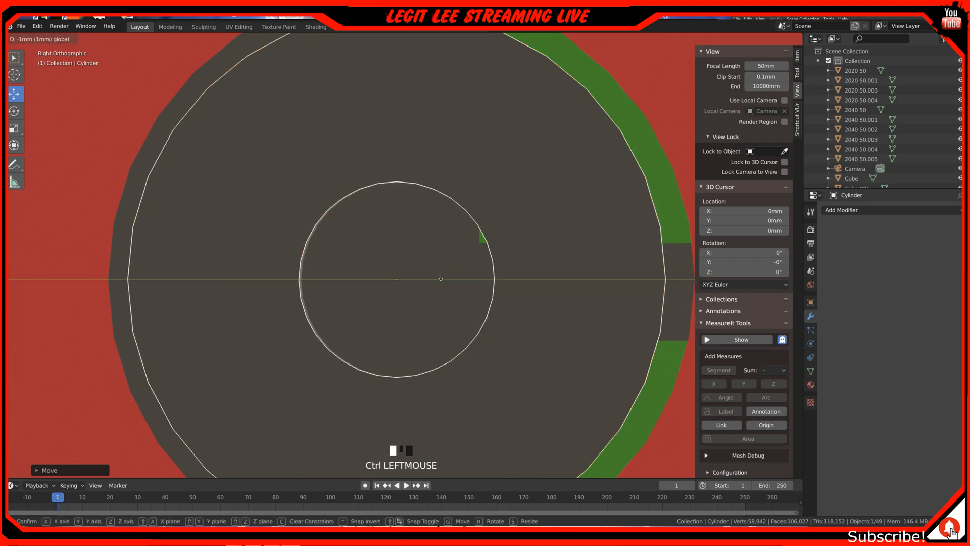
pyautogui.keyDown('ctrl'); pyautogui.moveTo(441, 278); pyautogui.dragTo(441, 278); pyautogui.keyUp('ctrl')
pyautogui.scroll(5, 440, 278)
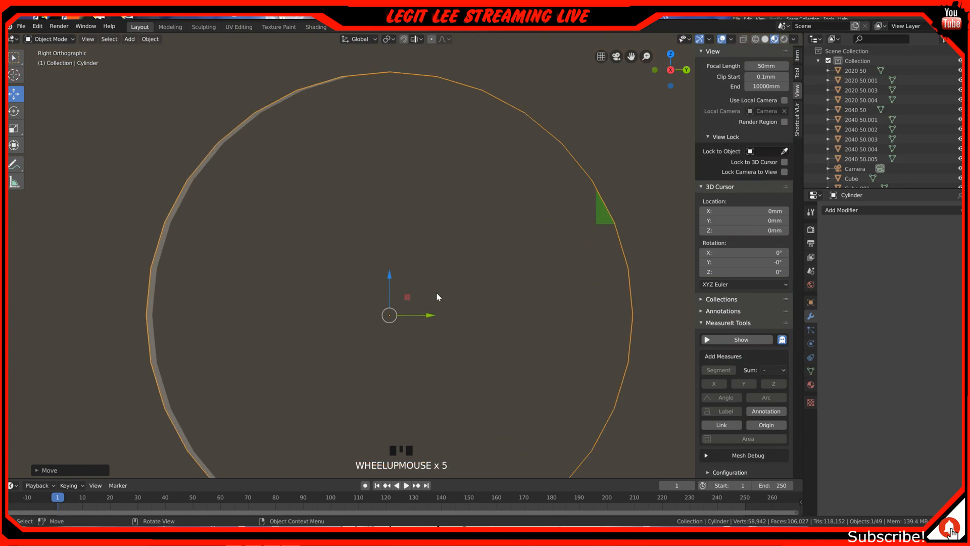
pyautogui.keyDown('ctrl'); pyautogui.moveTo(431, 315); pyautogui.dragTo(435, 314); pyautogui.keyUp('ctrl')
pyautogui.scroll(-6, 435, 316)
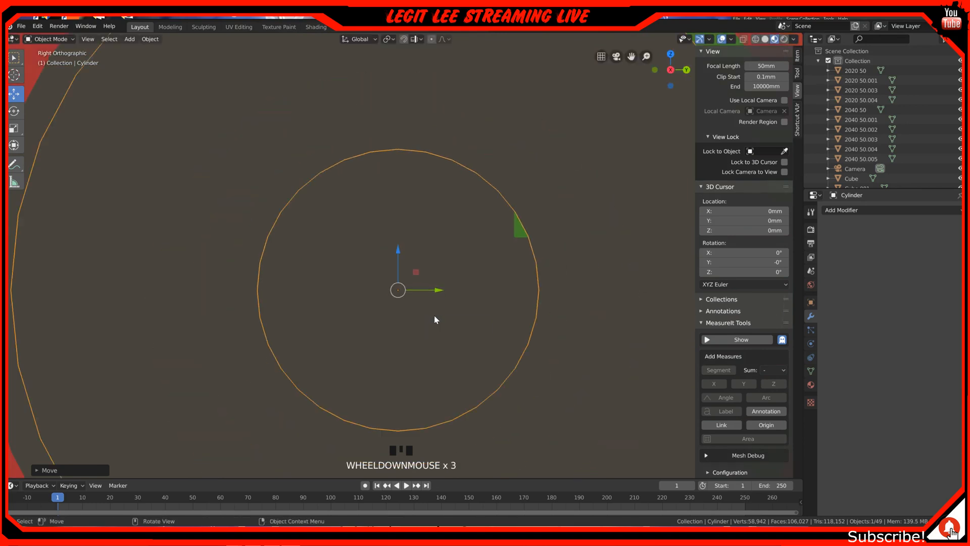
pyautogui.scroll(-2, 432, 320)
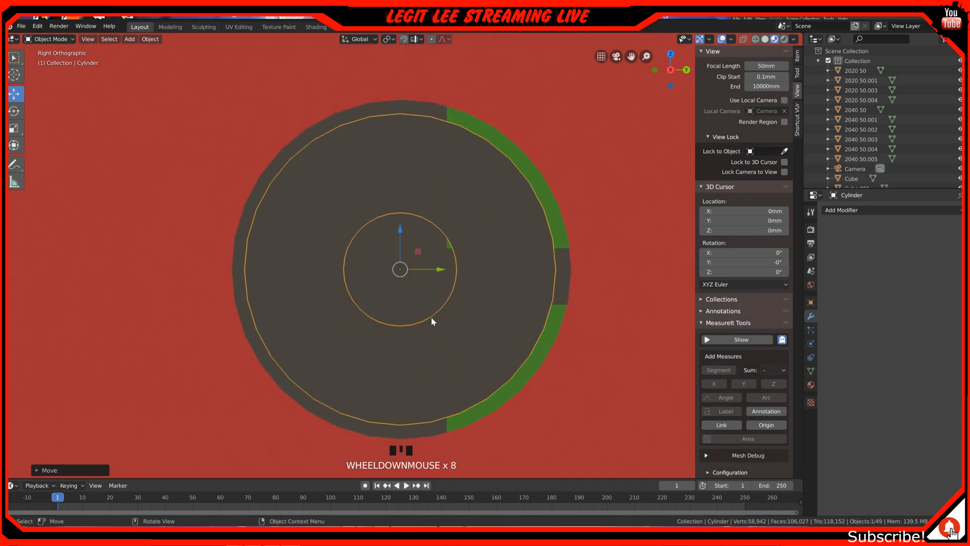
# Open the red plate Cube.029 in Edit Mode and select all vertices around its round hole through wireframe, restoring Look Dev shading.
pyautogui.click(537, 160)
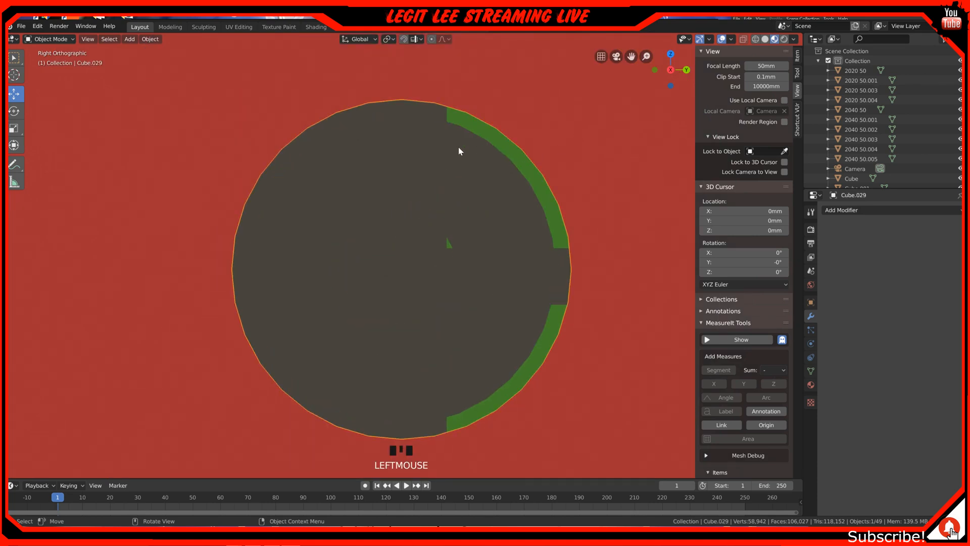
pyautogui.scroll(-3, 373, 306)
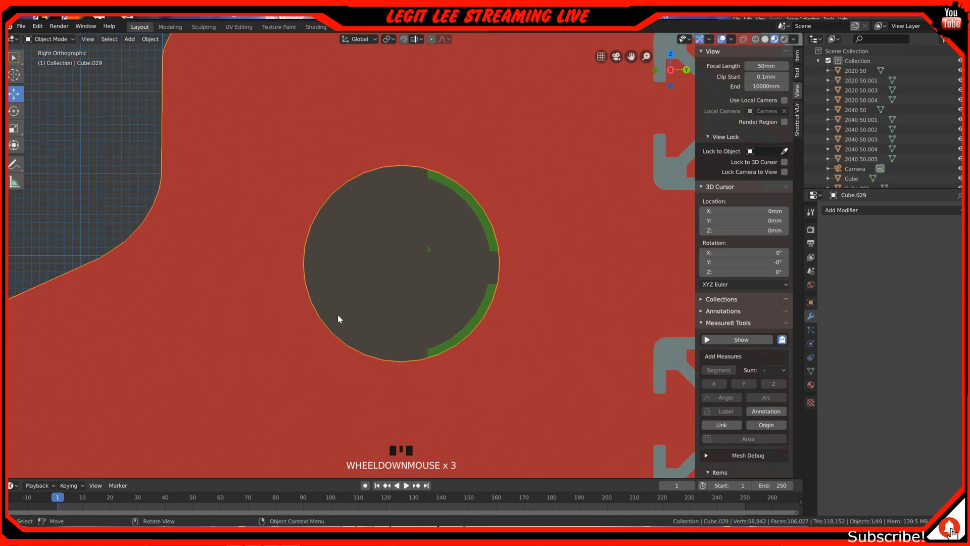
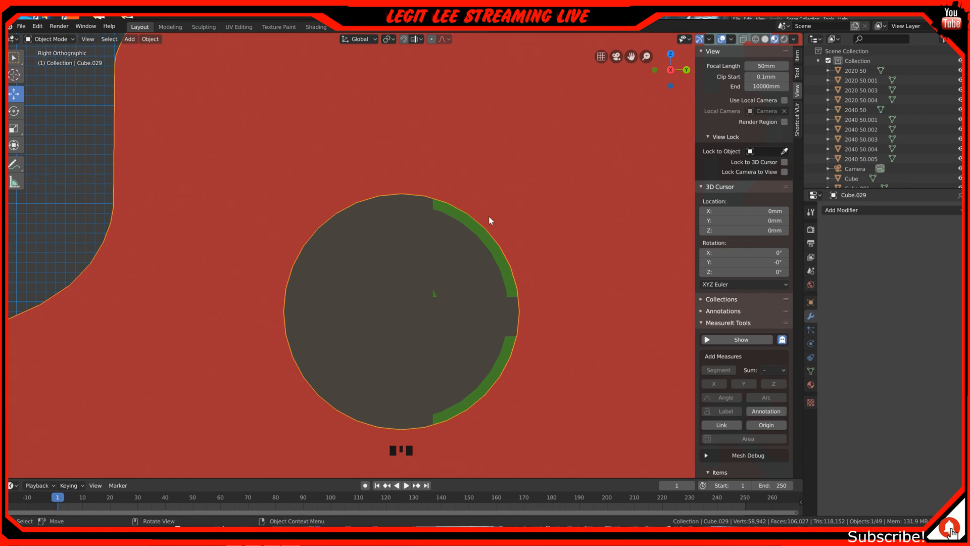
pyautogui.press('Tab')
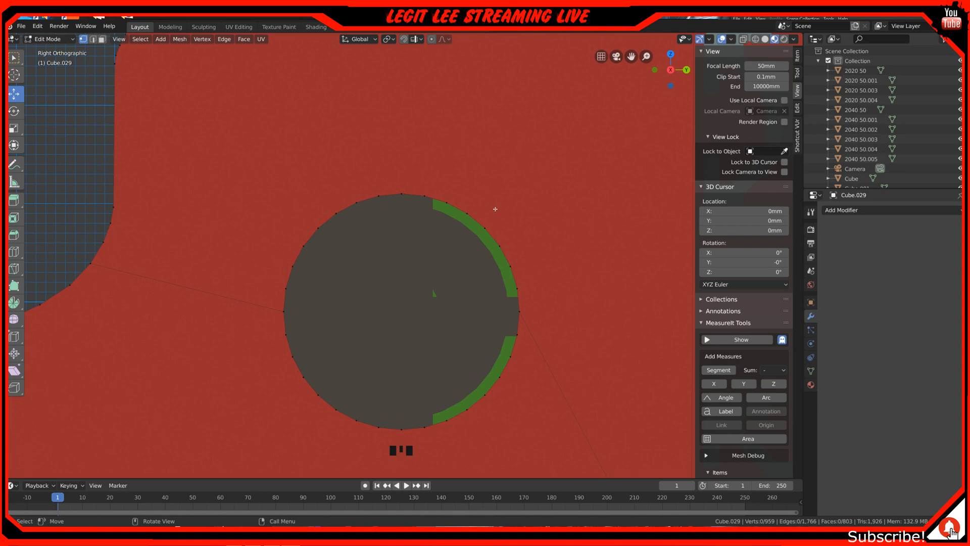
pyautogui.press('z')
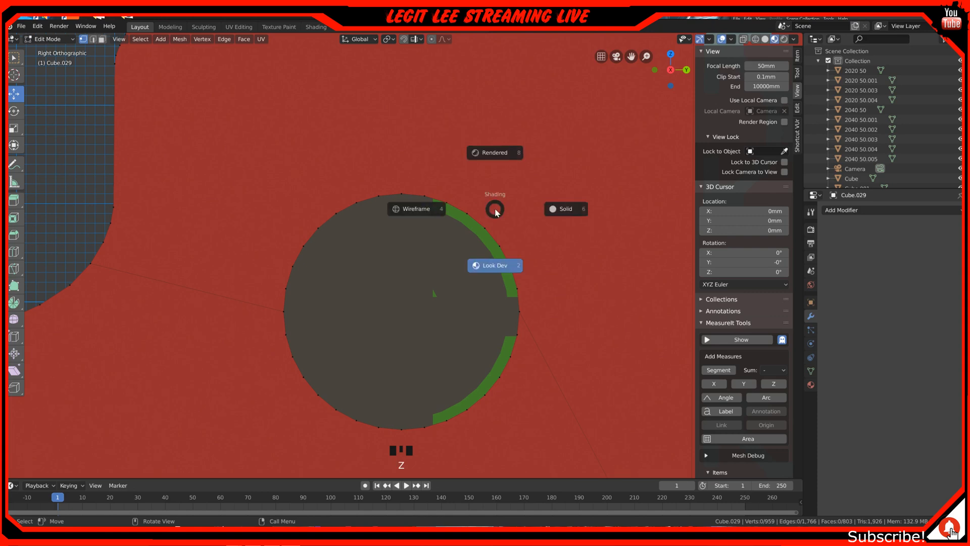
pyautogui.click(426, 207)
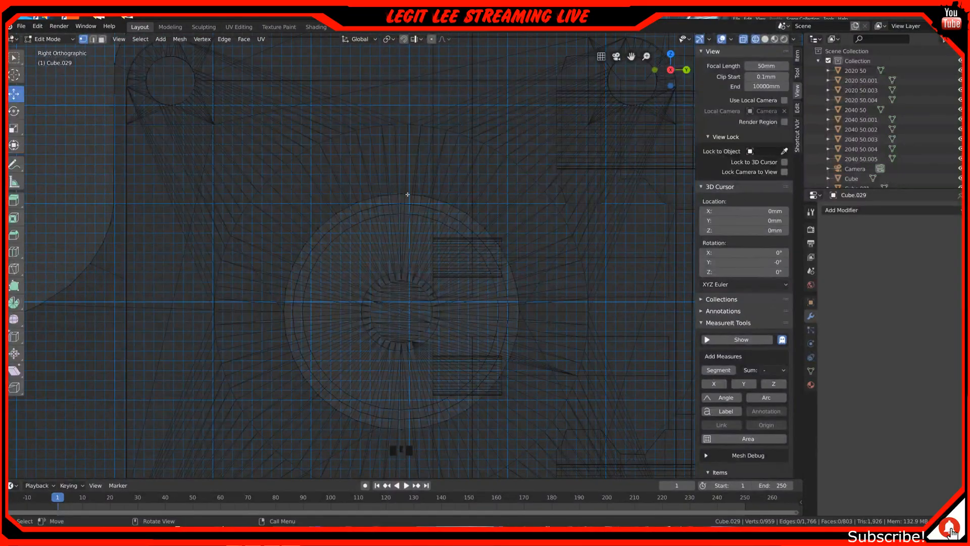
pyautogui.press('b')
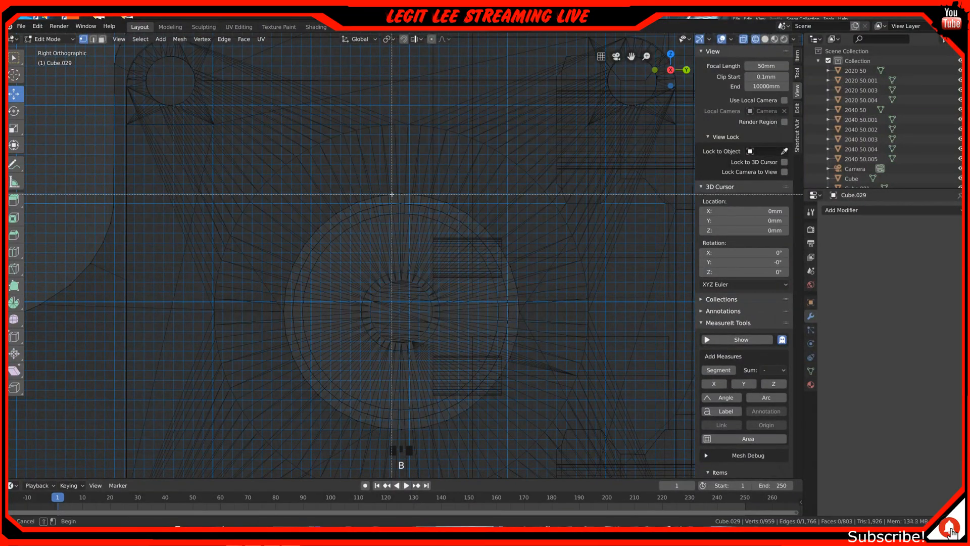
pyautogui.moveTo(256, 177); pyautogui.dragTo(549, 437)
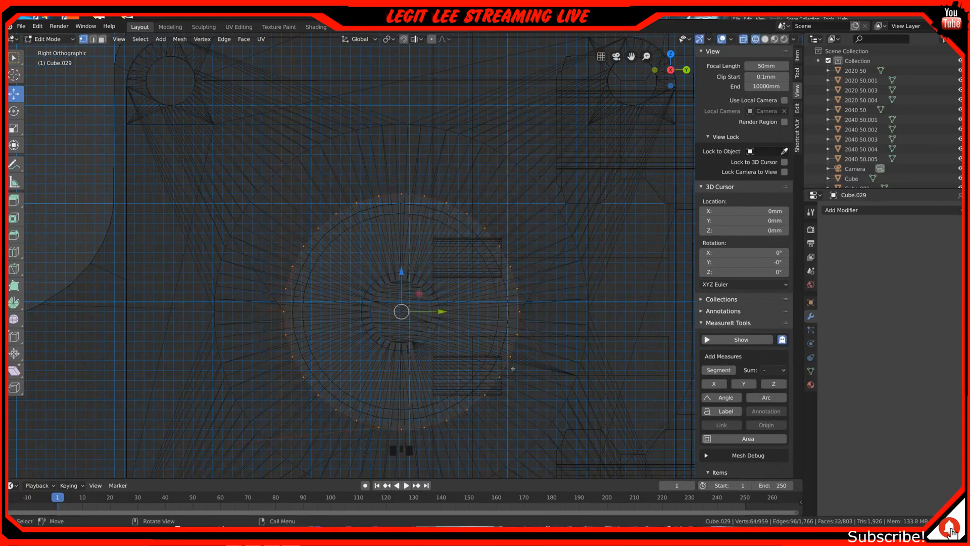
pyautogui.scroll(1, 513, 369)
pyautogui.press('z')
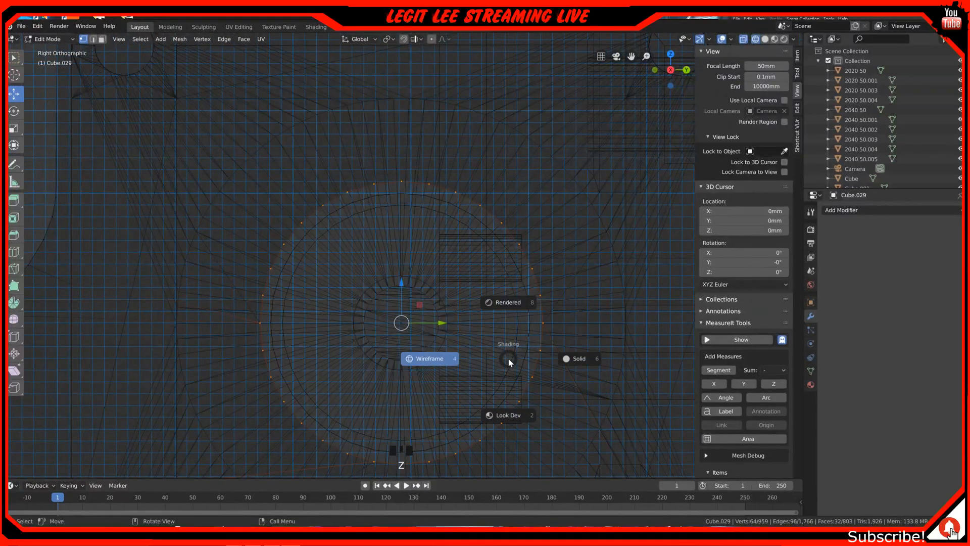
pyautogui.click(526, 415)
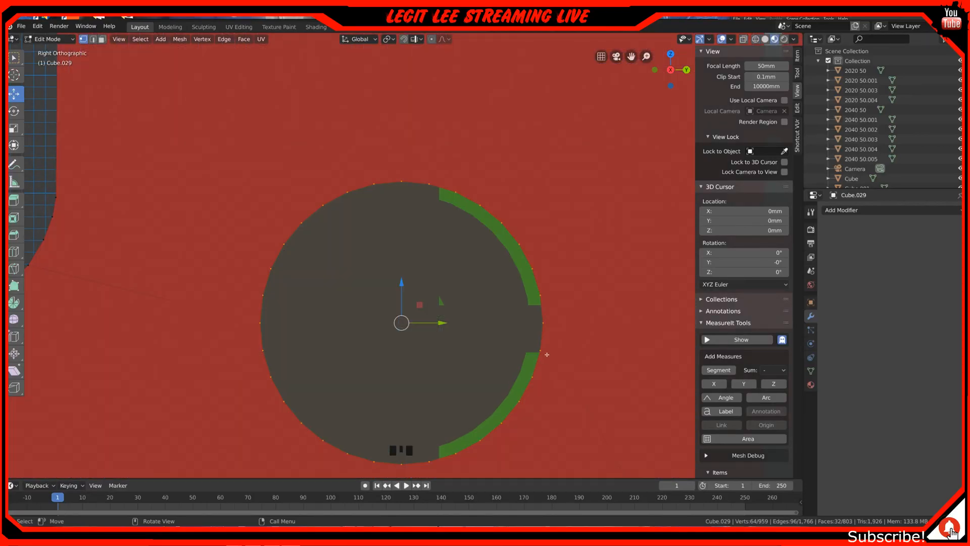
# Try to scale the round hole's selected vertices down along the Y axis.
pyautogui.press('s')
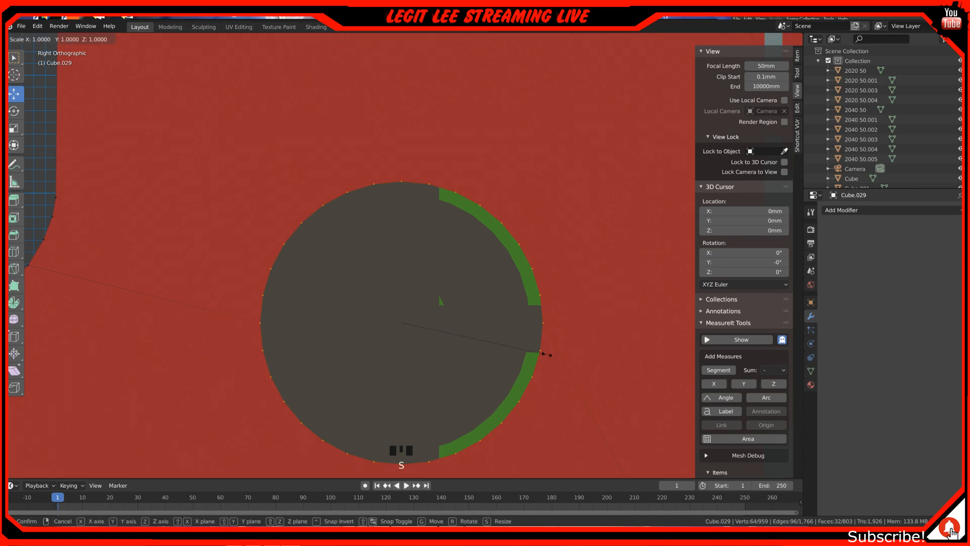
pyautogui.press('y')
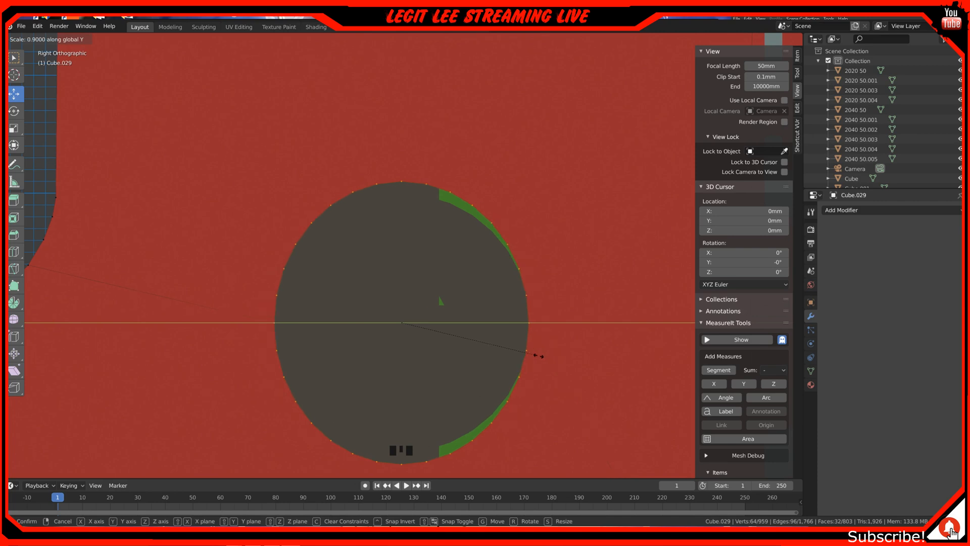
pyautogui.click(543, 359)
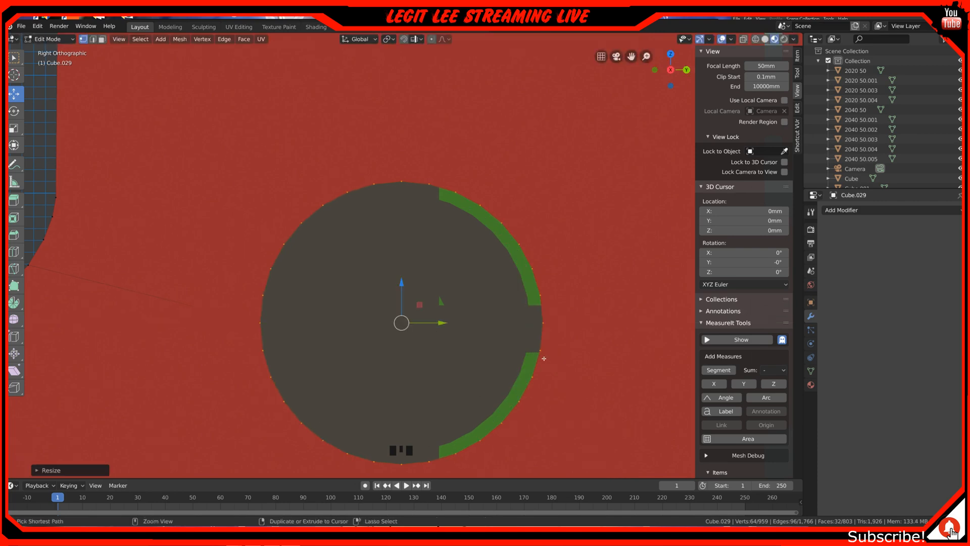
pyautogui.scroll(4, 542, 358)
pyautogui.keyDown('shift'); pyautogui.scroll(1, 546, 363); pyautogui.keyUp('shift')
pyautogui.keyDown('shift'); pyautogui.moveTo(548, 366); pyautogui.dragTo(496, 148, button='middle'); pyautogui.keyUp('shift')
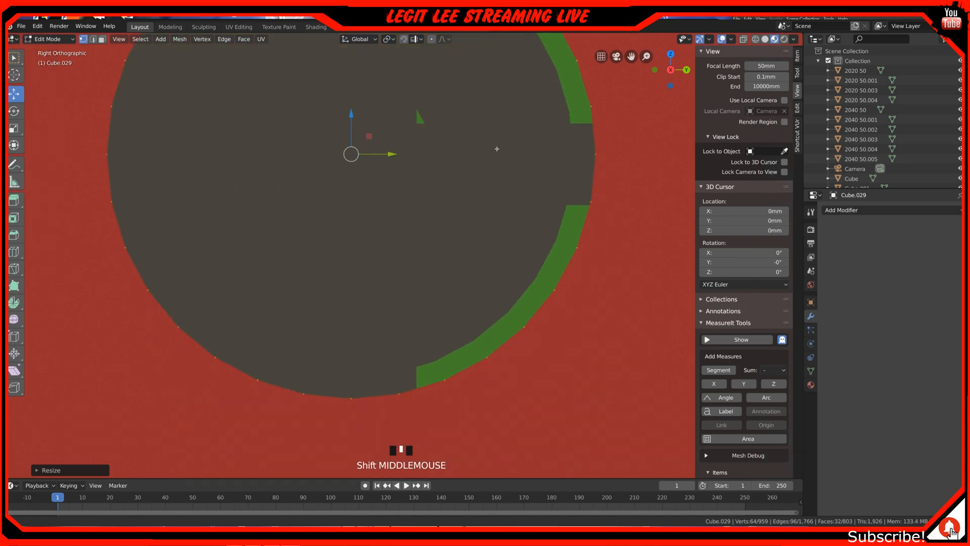
pyautogui.scroll(1, 529, 253)
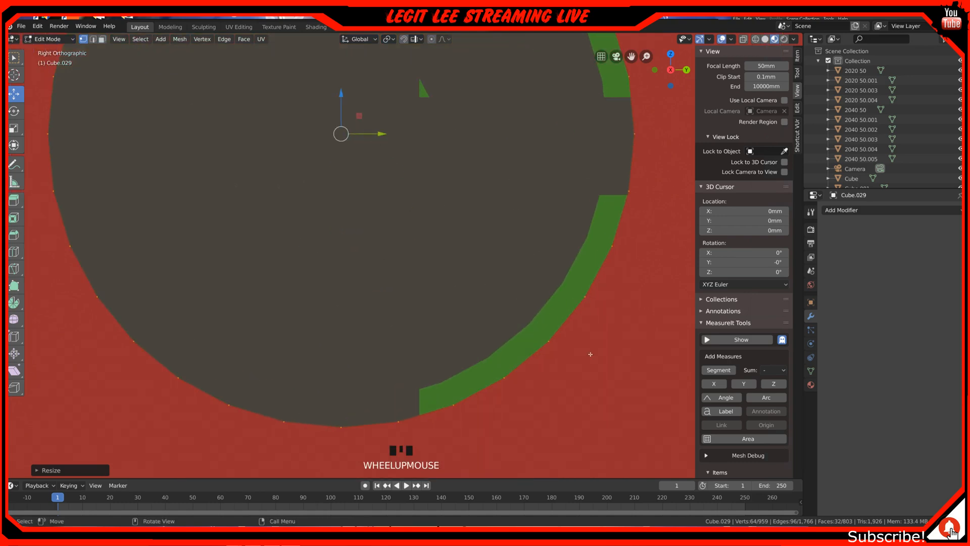
pyautogui.press('s')
pyautogui.press('y')
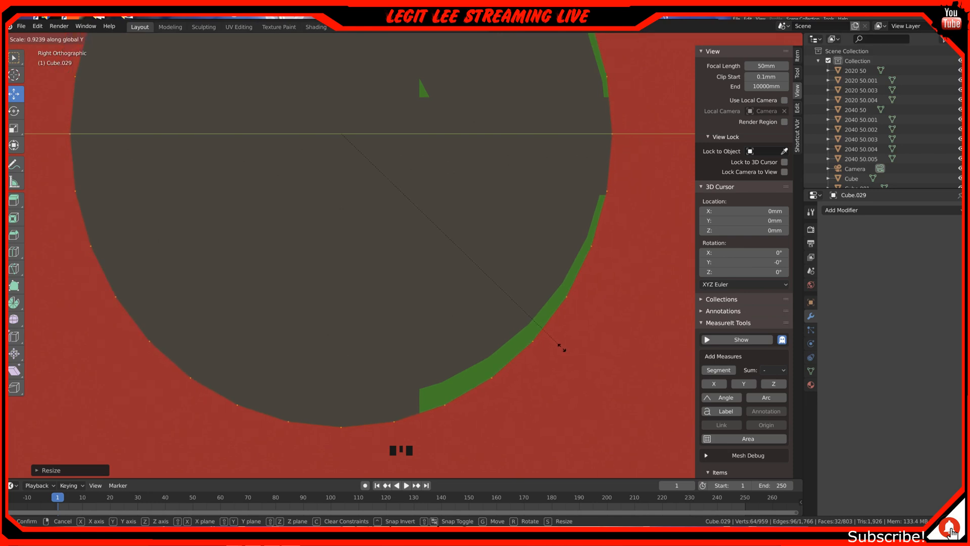
pyautogui.click(561, 347)
pyautogui.scroll(3, 476, 264)
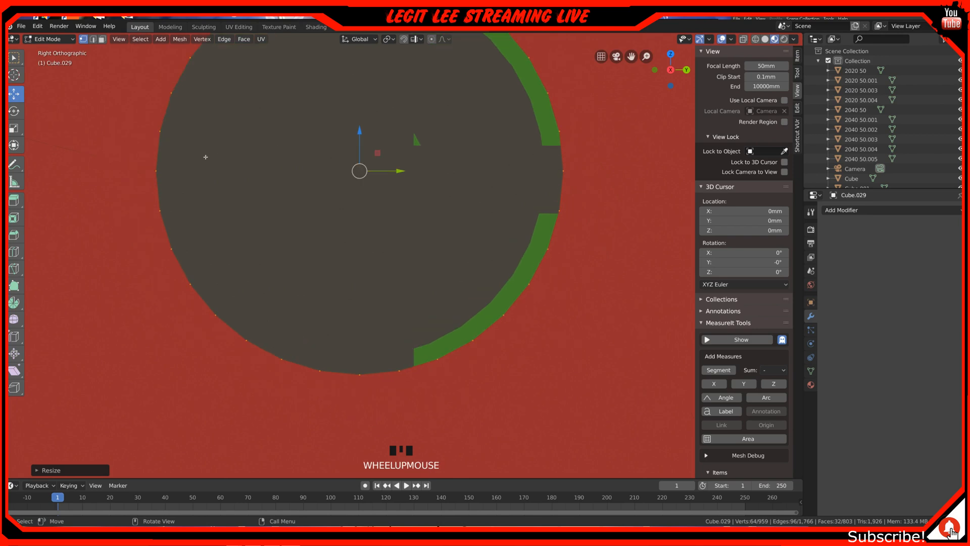
# Show the MeasureIt dimensions and add measurement segments across the round hole's horizontal and vertical diameters.
pyautogui.click(149, 179)
pyautogui.keyDown('shift'); pyautogui.click(562, 174); pyautogui.keyUp('shift')
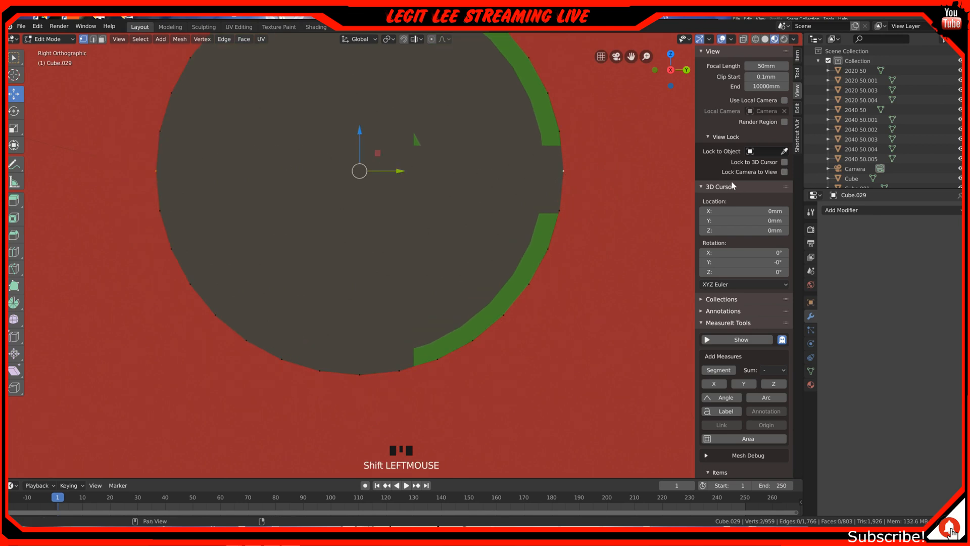
pyautogui.click(736, 340)
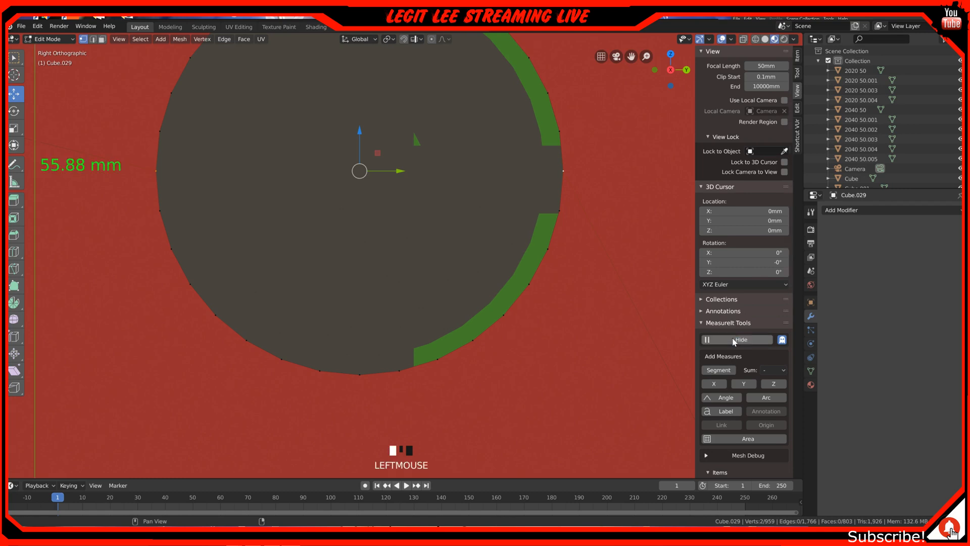
pyautogui.click(717, 369)
pyautogui.scroll(-2, 380, 152)
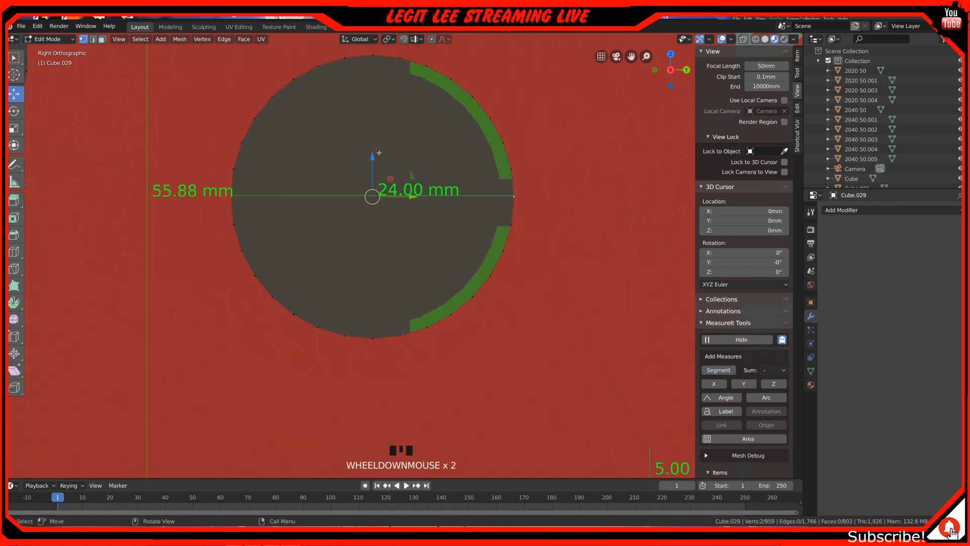
pyautogui.click(372, 57)
pyautogui.keyDown('shift'); pyautogui.click(371, 345); pyautogui.keyUp('shift')
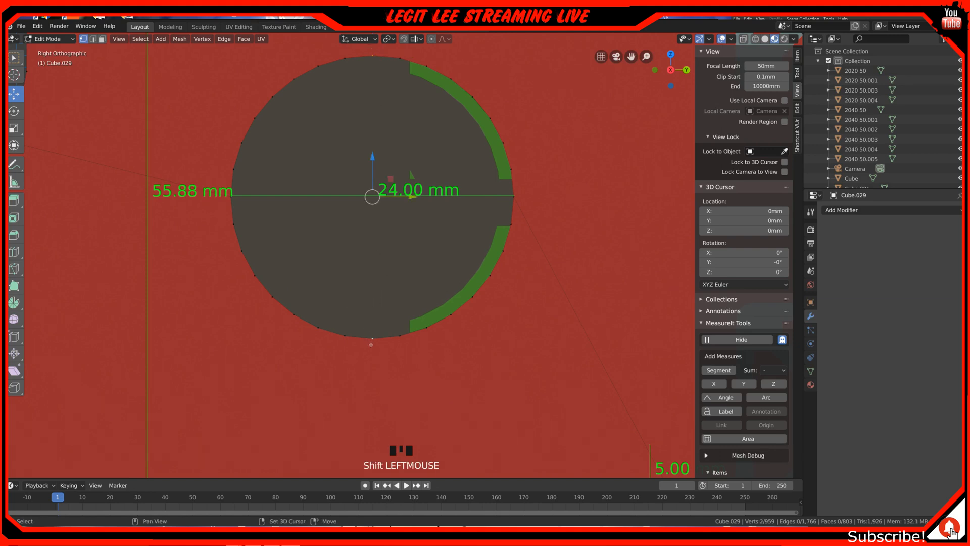
pyautogui.click(718, 370)
# Recolour the round hole's vertical diameter measurement blue and raise its label with a Y text offset of 134.
pyautogui.scroll(-14, 722, 445)
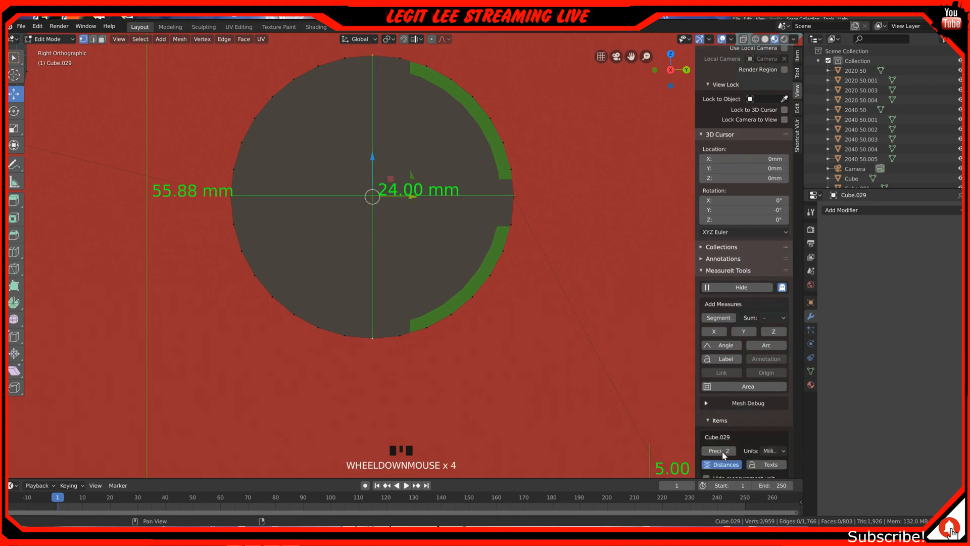
pyautogui.scroll(-2, 728, 444)
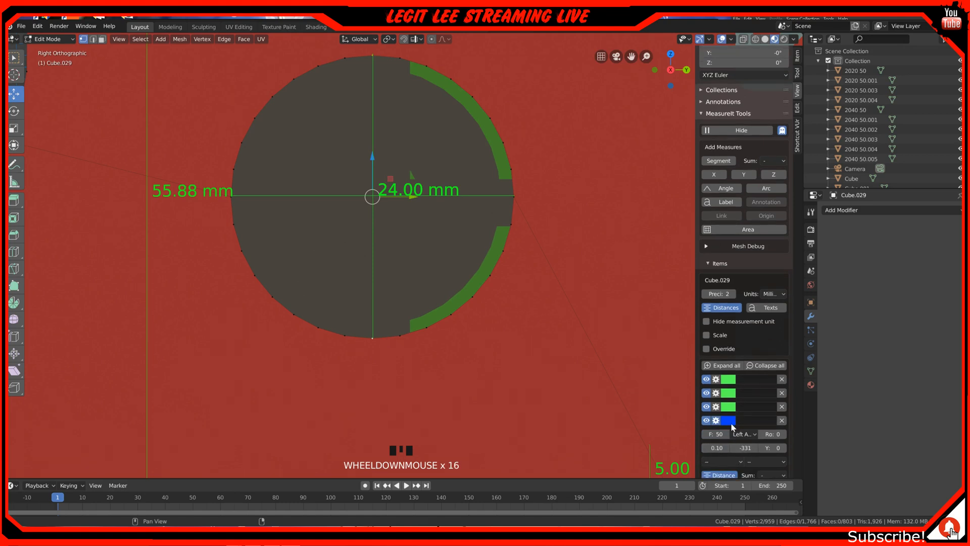
pyautogui.scroll(-20, 736, 419)
pyautogui.click(733, 430)
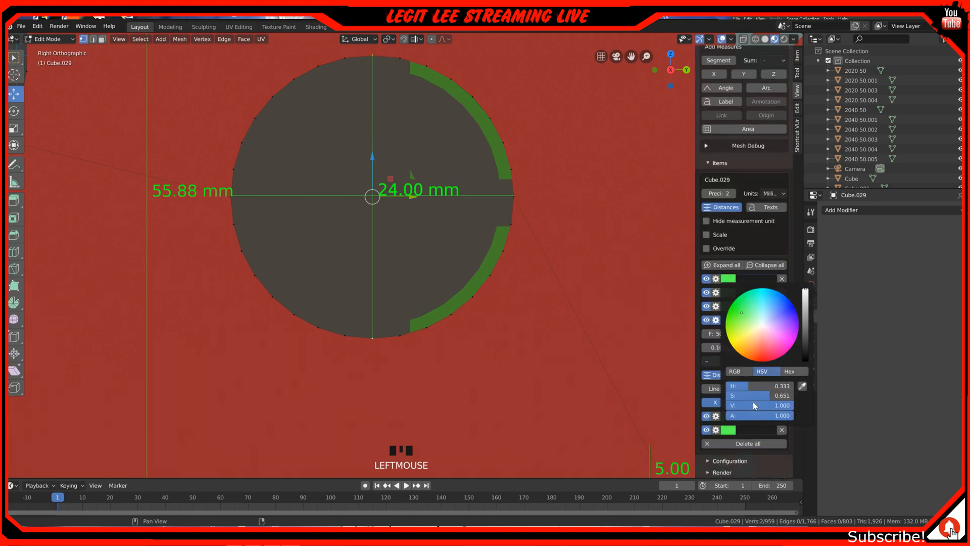
pyautogui.moveTo(741, 310); pyautogui.dragTo(789, 299)
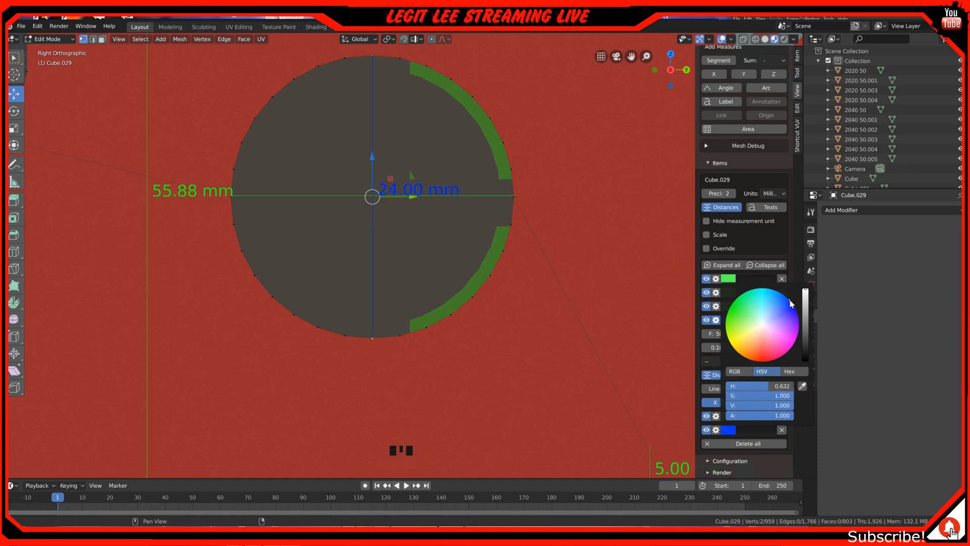
pyautogui.click(717, 430)
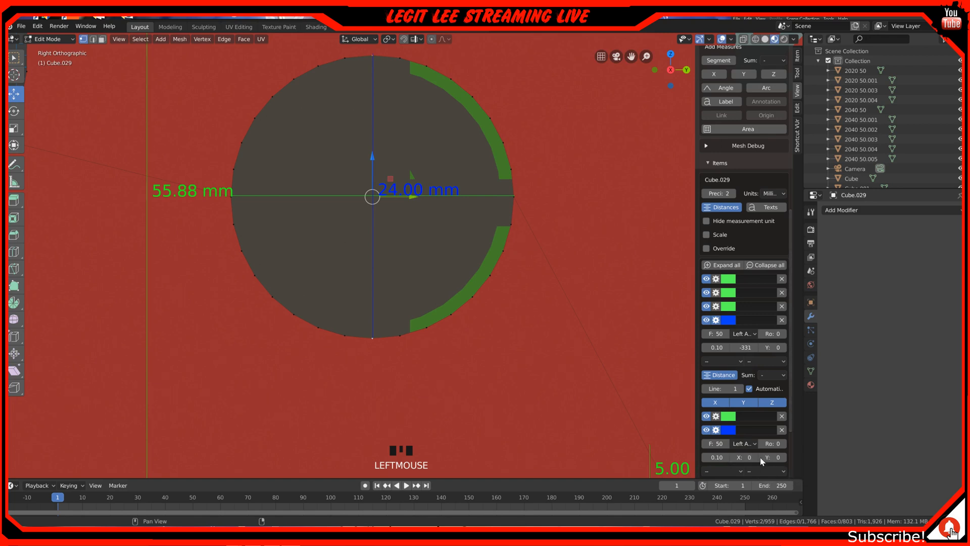
pyautogui.moveTo(769, 458); pyautogui.dragTo(803, 458)
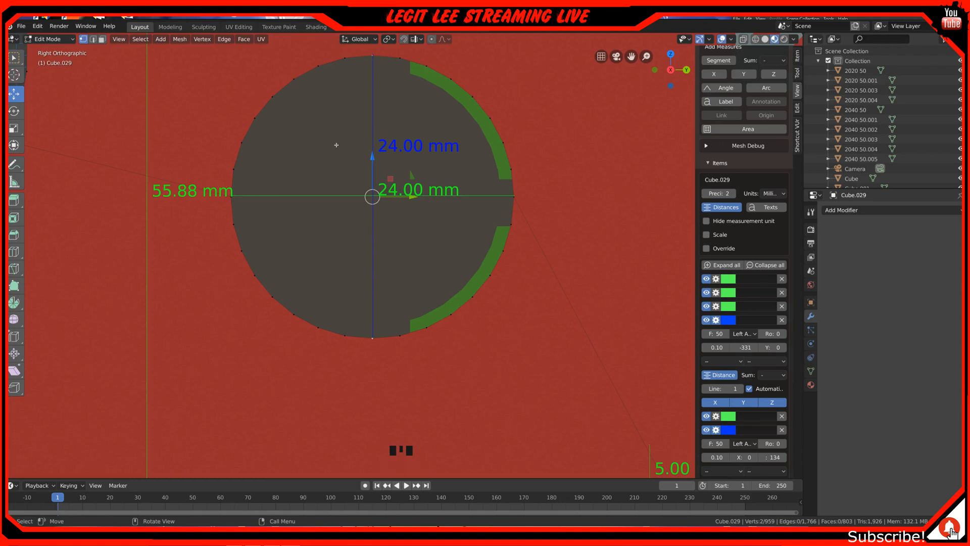
# Select all vertices around the plate's round hole in wireframe shading, and switch back to Look Dev shading.
pyautogui.scroll(1, 336, 144)
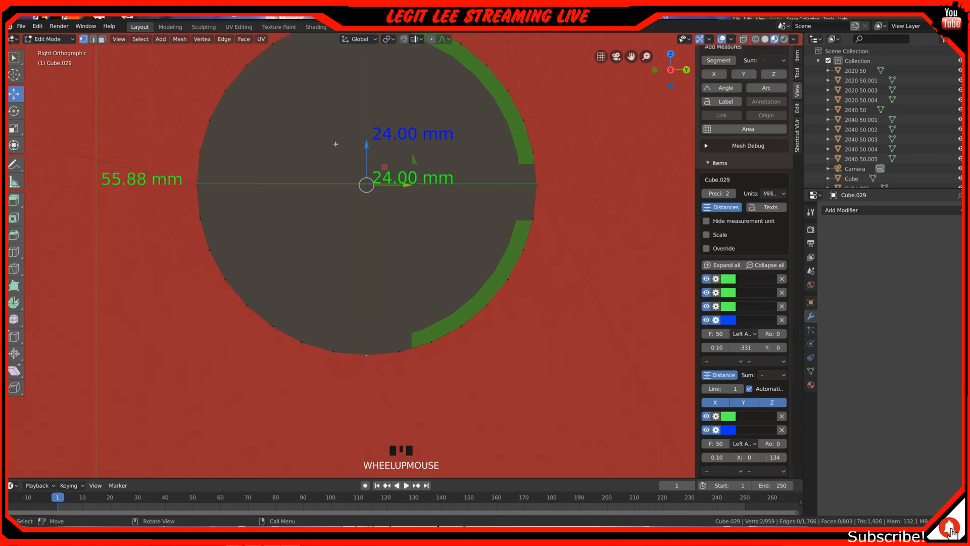
pyautogui.press('z')
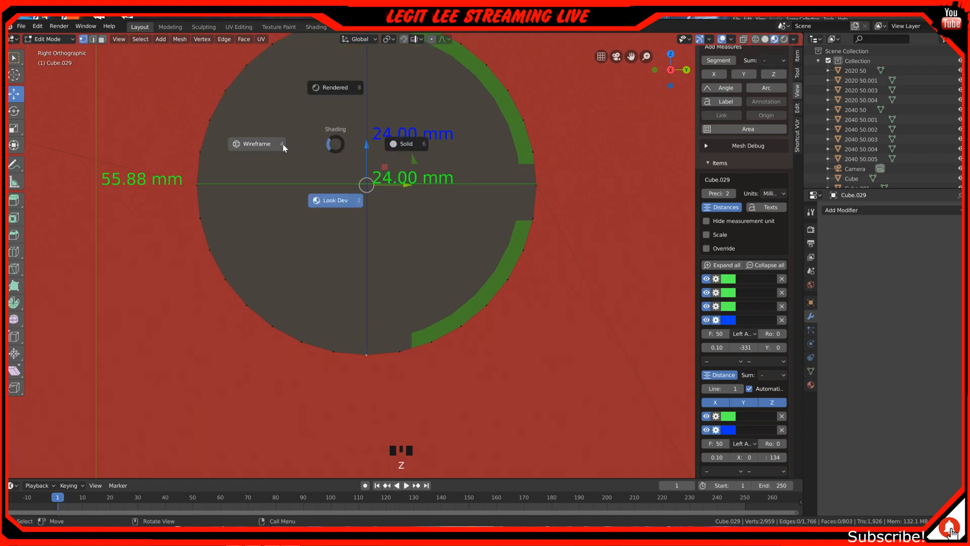
pyautogui.scroll(-3, 222, 111)
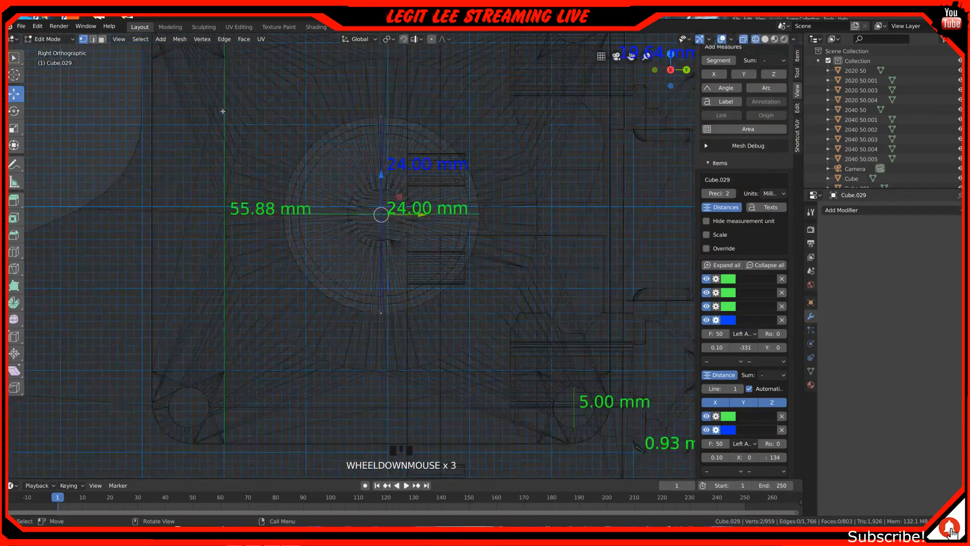
pyautogui.press('b')
pyautogui.moveTo(210, 98); pyautogui.dragTo(513, 349)
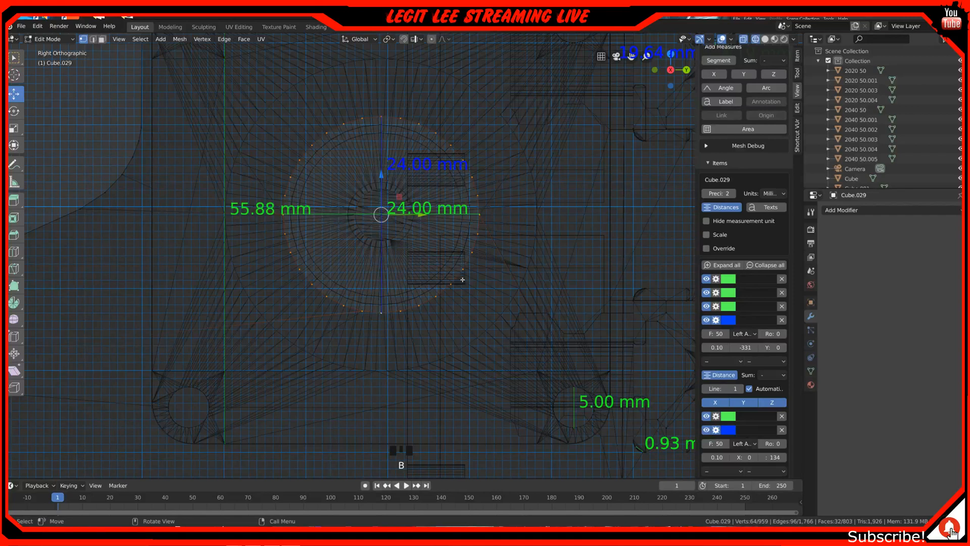
pyautogui.press('z')
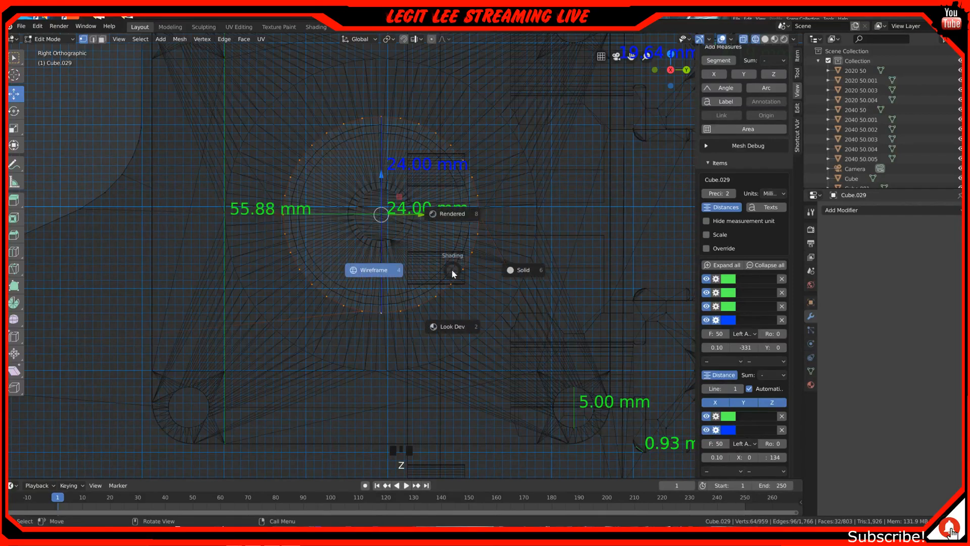
pyautogui.click(466, 328)
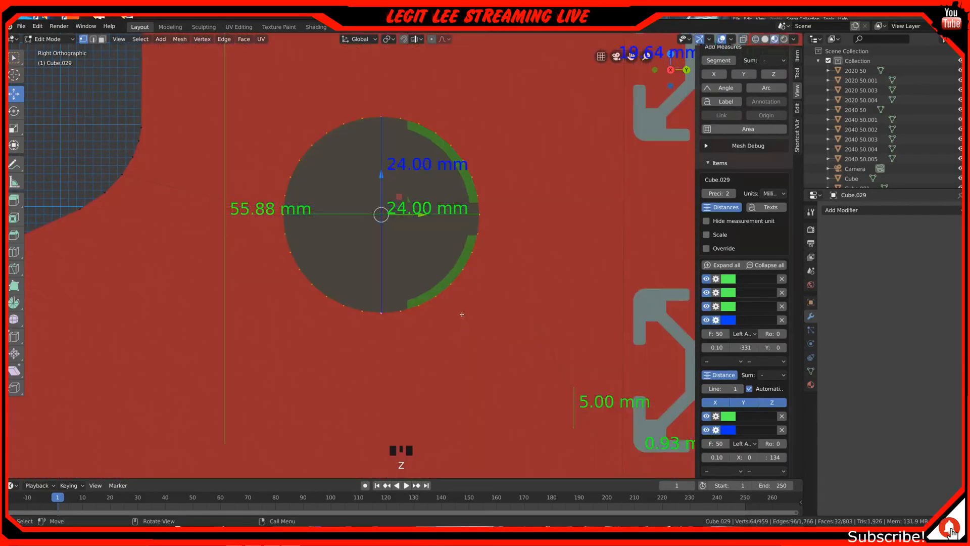
# Scale the hole's vertices along the Y axis until its horizontal diameter is 22.00 mm.
pyautogui.scroll(2, 459, 303)
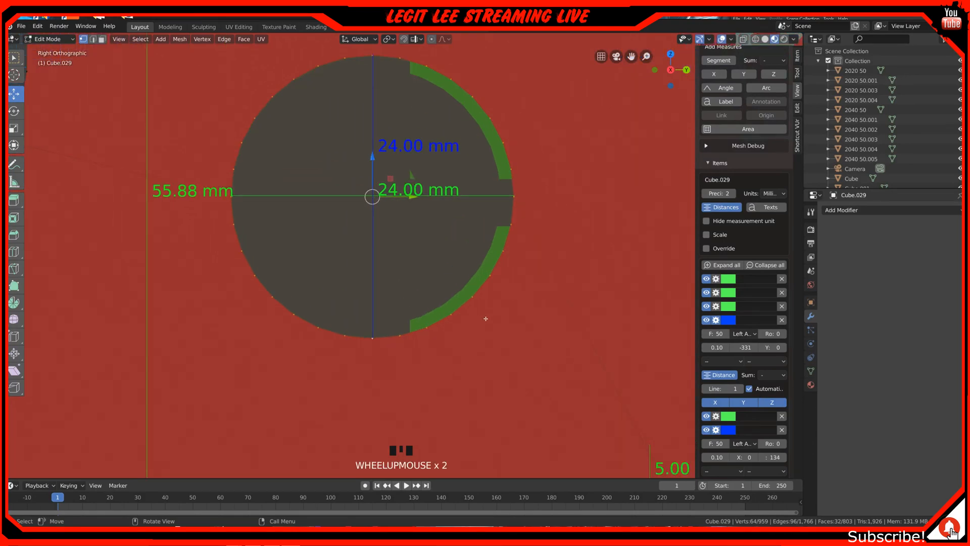
pyautogui.press('s')
pyautogui.press('y')
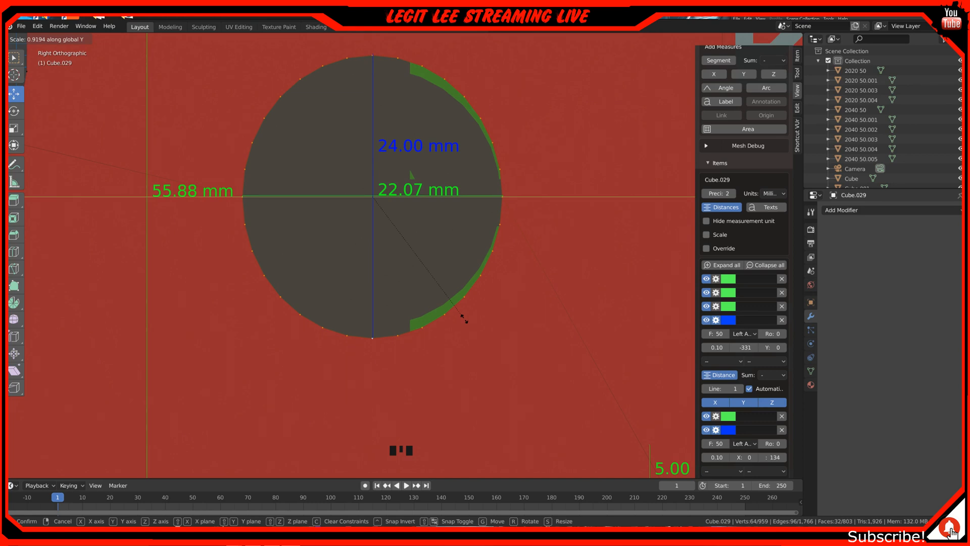
pyautogui.click(464, 319)
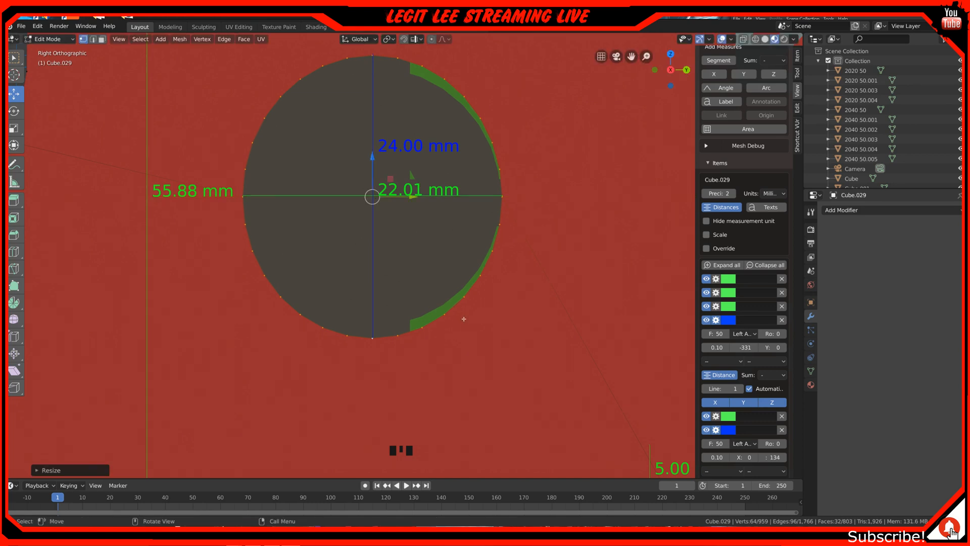
pyautogui.scroll(3, 464, 314)
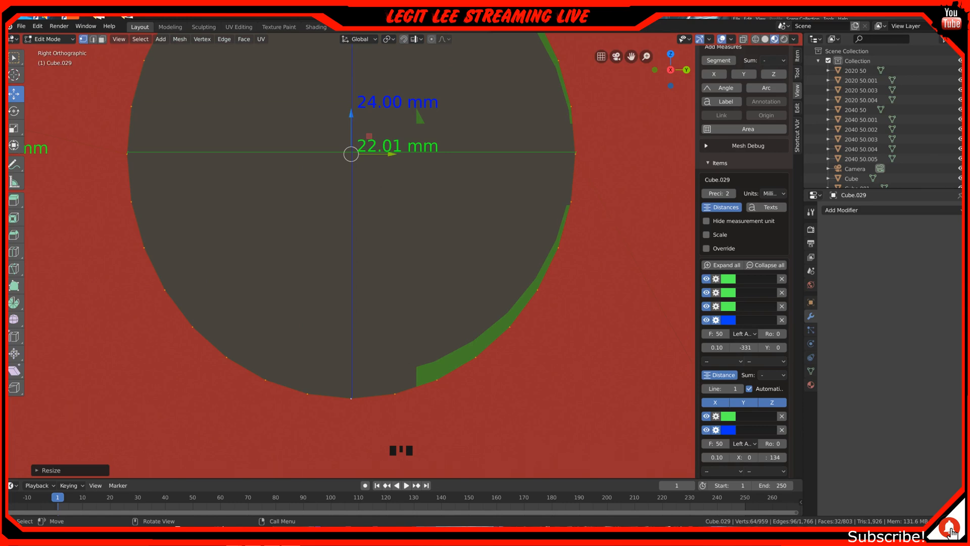
pyautogui.press('s')
pyautogui.press('y')
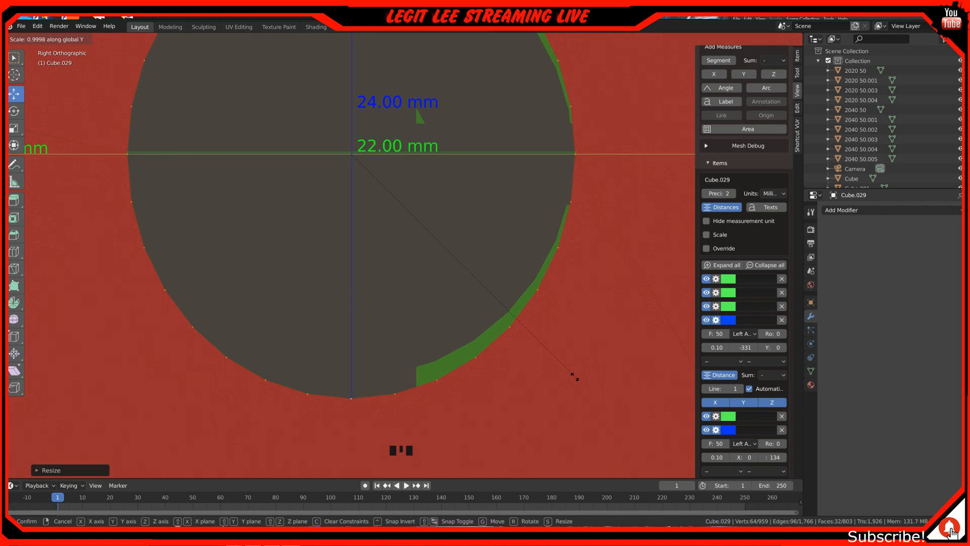
pyautogui.click(574, 378)
# Scale the hole's vertices along the Z axis until its vertical diameter is 22.00 mm.
pyautogui.scroll(-2, 538, 340)
pyautogui.keyDown('shift'); pyautogui.moveTo(483, 237); pyautogui.dragTo(461, 318, button='middle'); pyautogui.keyUp('shift')
pyautogui.scroll(3, 473, 284)
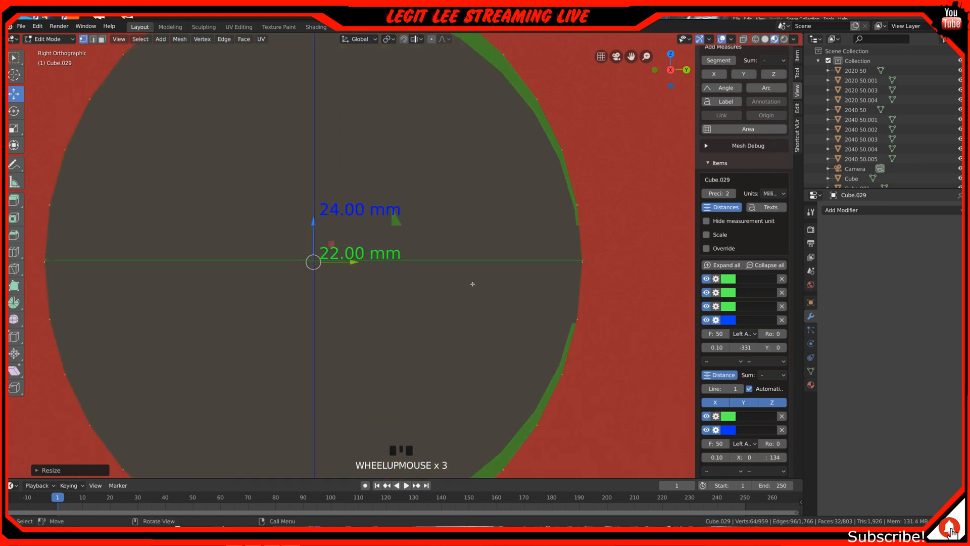
pyautogui.scroll(2, 472, 284)
pyautogui.press('s')
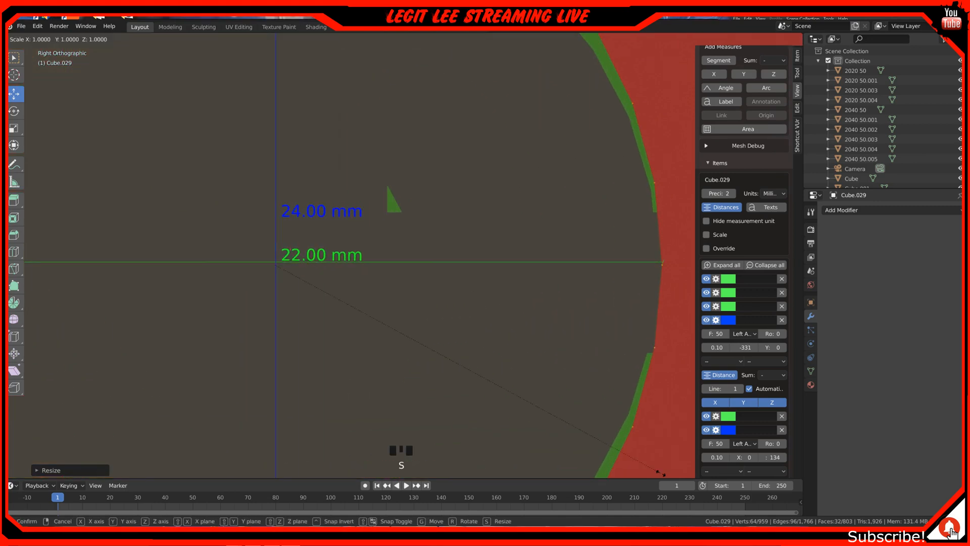
pyautogui.press('z')
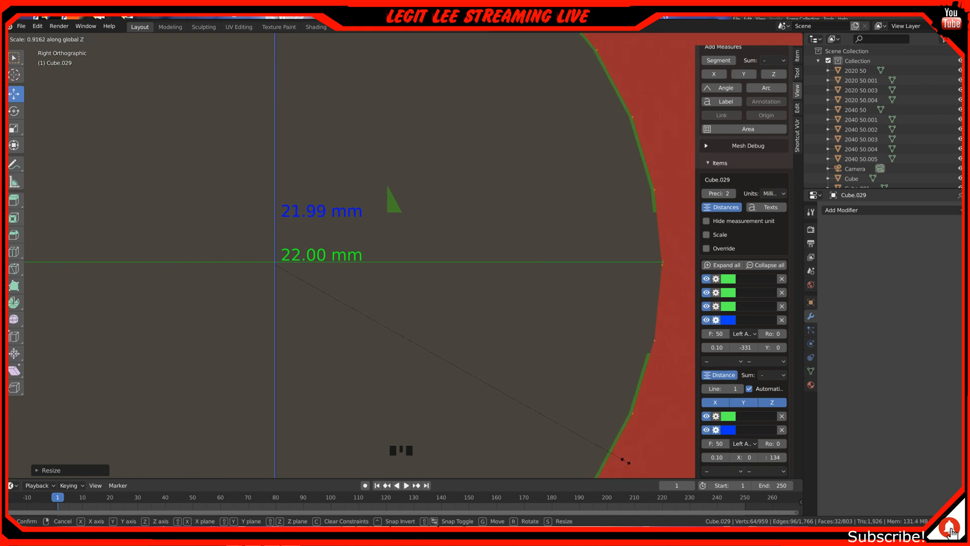
pyautogui.click(625, 459)
# Shift the hole's vertices about 0.1 mm in the negative Y direction to line up with the cylinder behind.
pyautogui.scroll(-2, 540, 371)
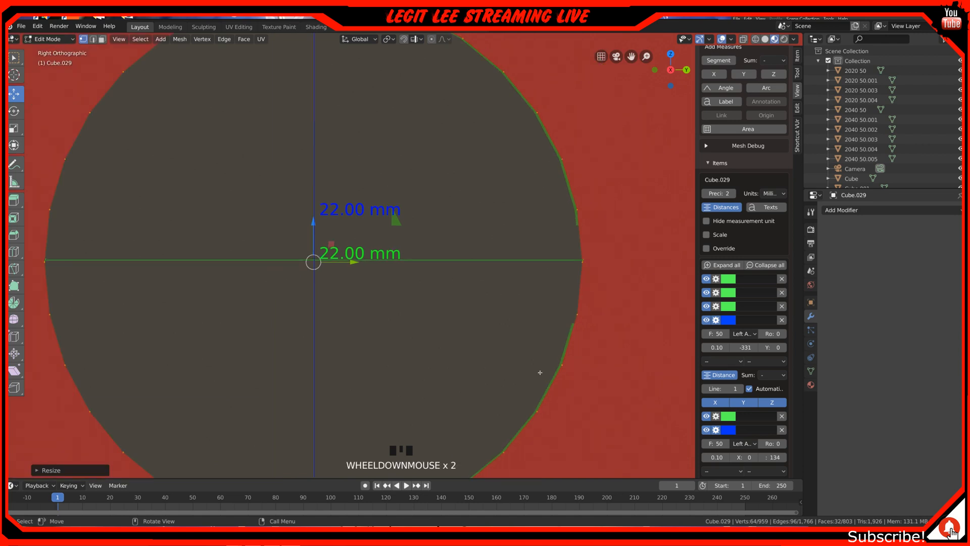
pyautogui.scroll(-1, 539, 372)
pyautogui.scroll(-1, 538, 371)
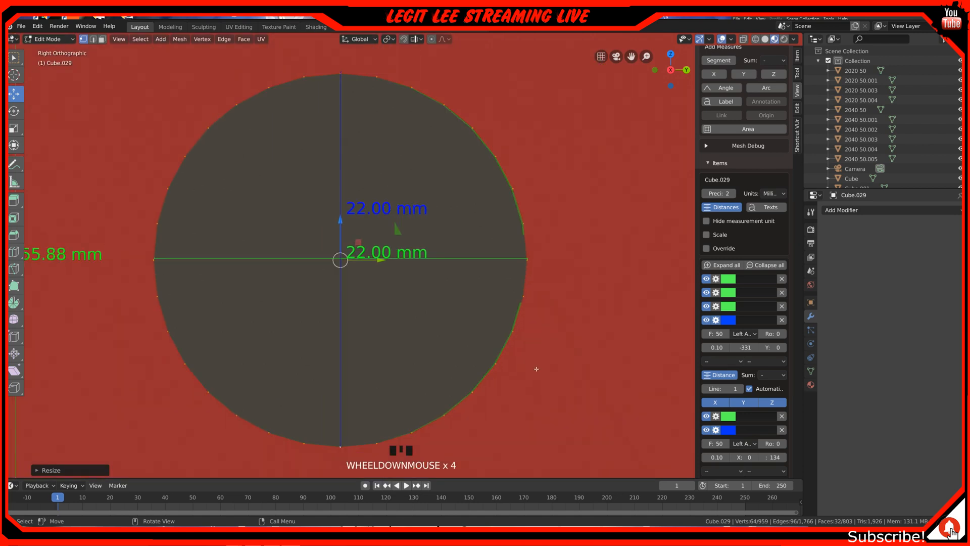
pyautogui.keyDown('shift'); pyautogui.moveTo(388, 288); pyautogui.dragTo(442, 301, button='middle'); pyautogui.keyUp('shift')
pyautogui.scroll(1, 475, 262)
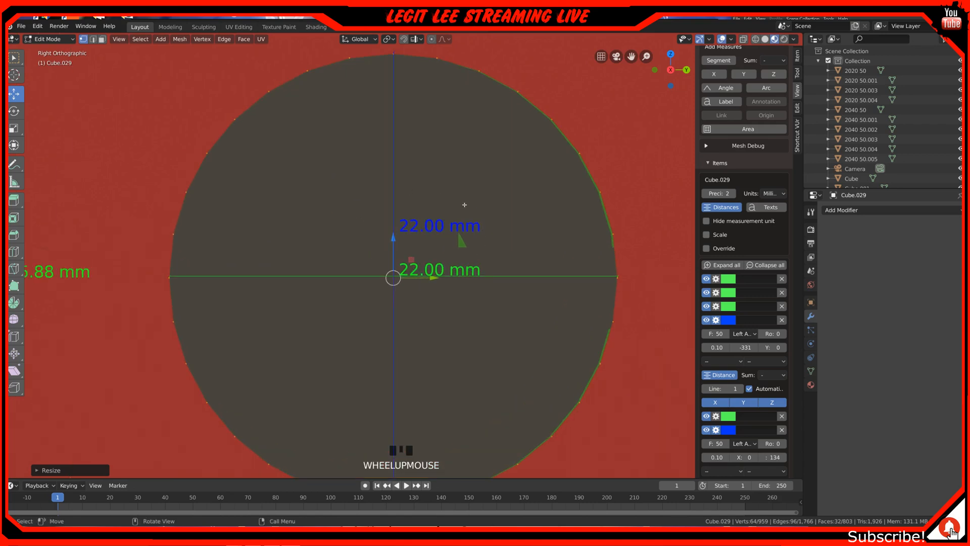
pyautogui.scroll(-2, 465, 204)
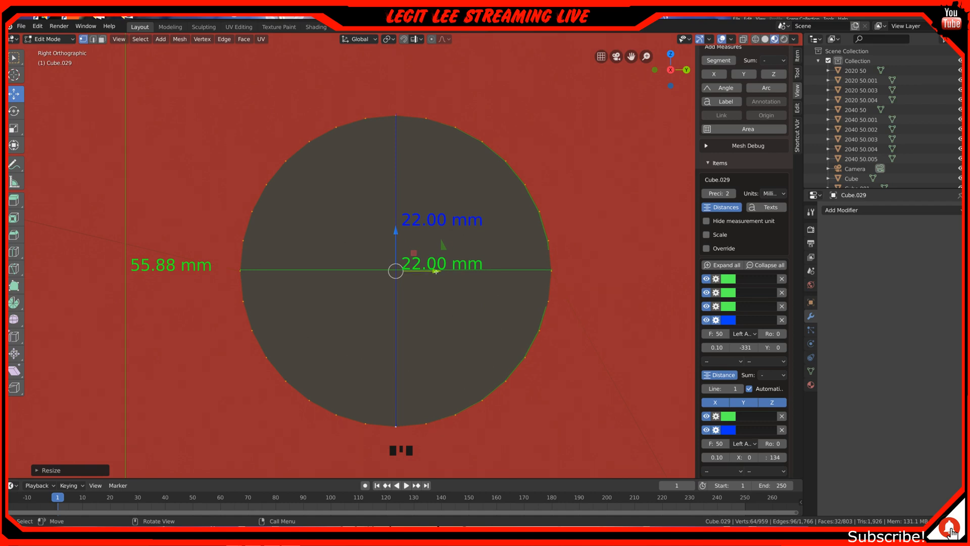
pyautogui.scroll(1, 436, 272)
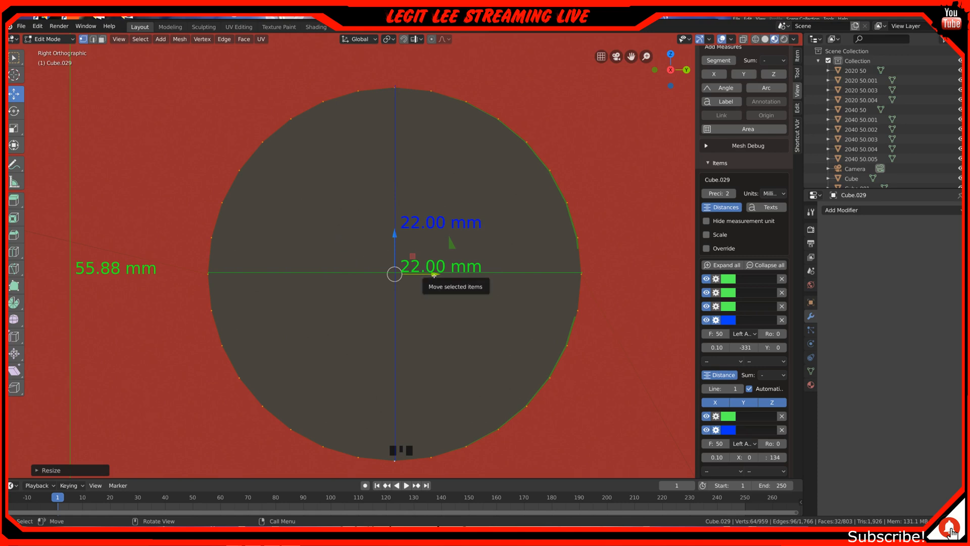
pyautogui.scroll(1, 435, 275)
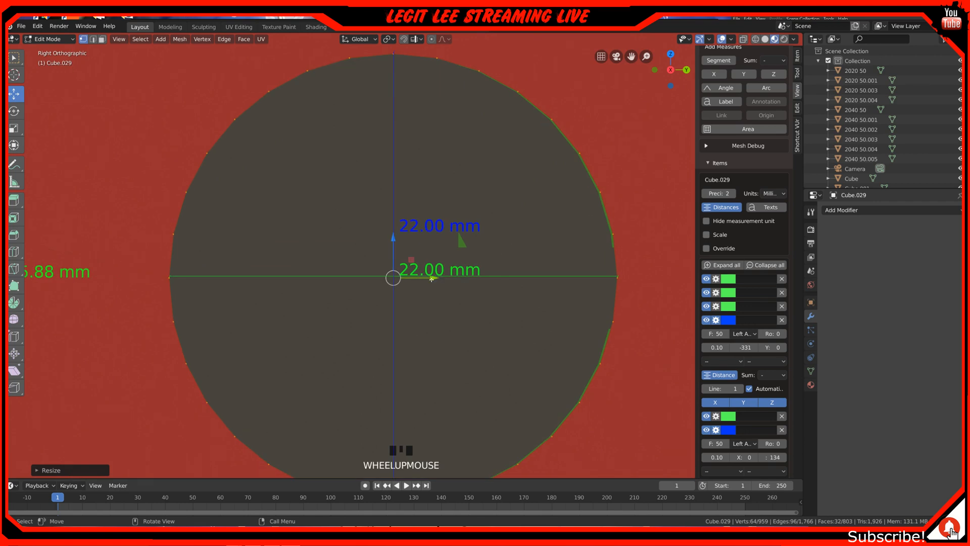
pyautogui.moveTo(432, 278); pyautogui.dragTo(429, 276)
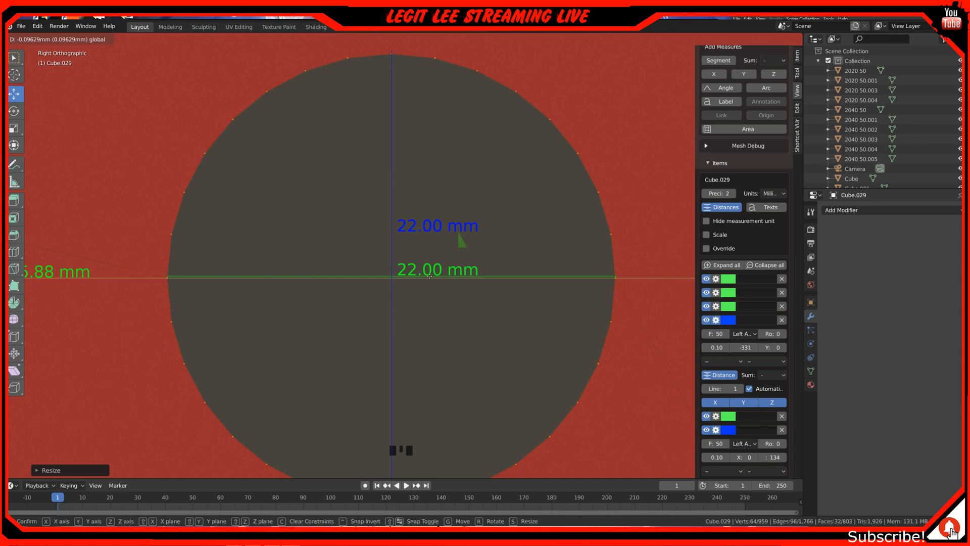
pyautogui.moveTo(429, 276); pyautogui.dragTo(429, 277)
pyautogui.scroll(-2, 430, 276)
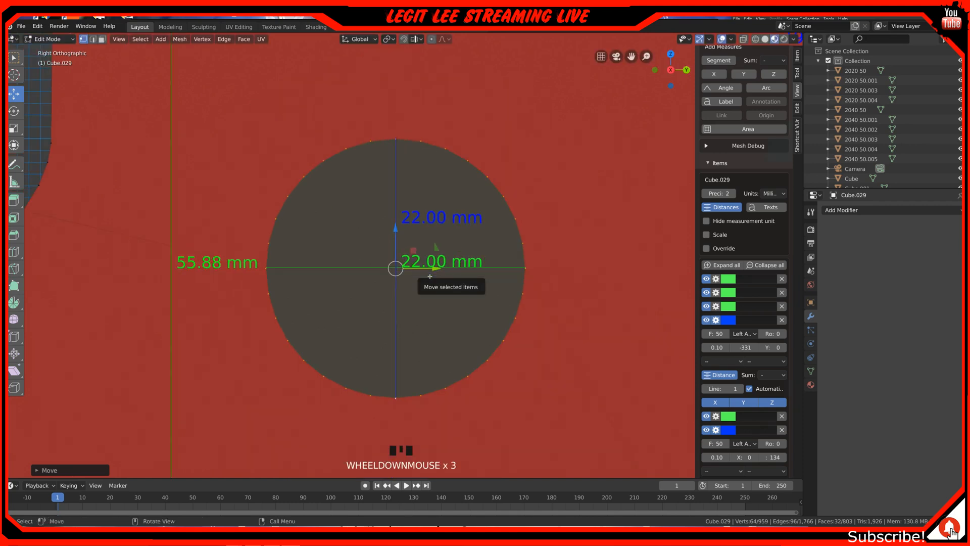
# Examine the resized hole and the cylinder inside it from several angles, ending in the right orthographic view.
pyautogui.moveTo(430, 276); pyautogui.dragTo(446, 296, button='middle')
pyautogui.scroll(-4, 392, 295)
pyautogui.scroll(-2, 272, 293)
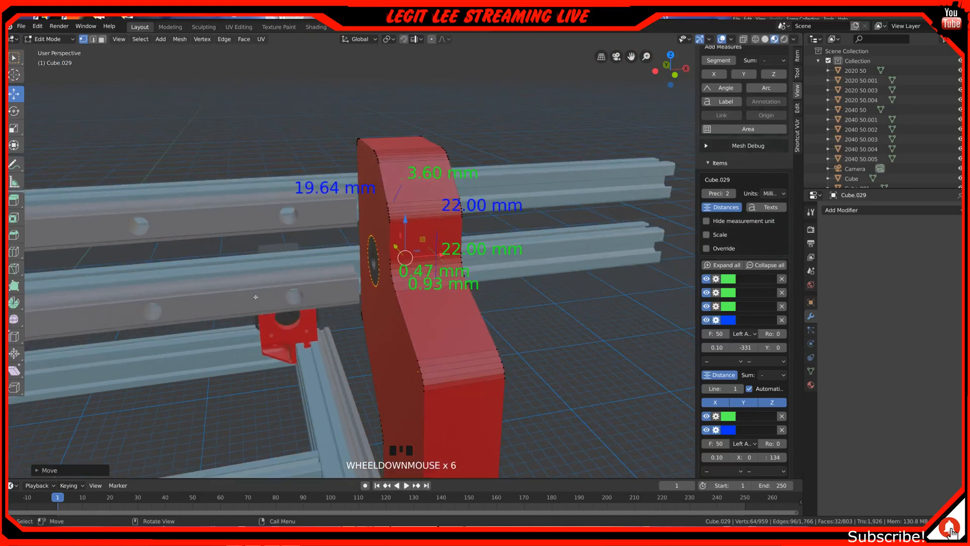
pyautogui.moveTo(272, 293); pyautogui.dragTo(166, 283, button='middle')
pyautogui.scroll(5, 373, 277)
pyautogui.scroll(7, 373, 277)
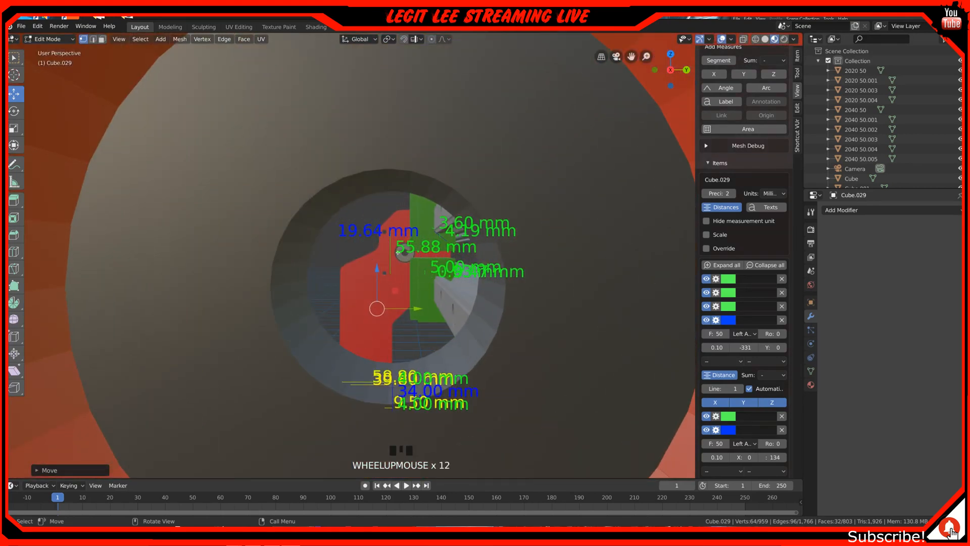
pyautogui.press('KP_3')
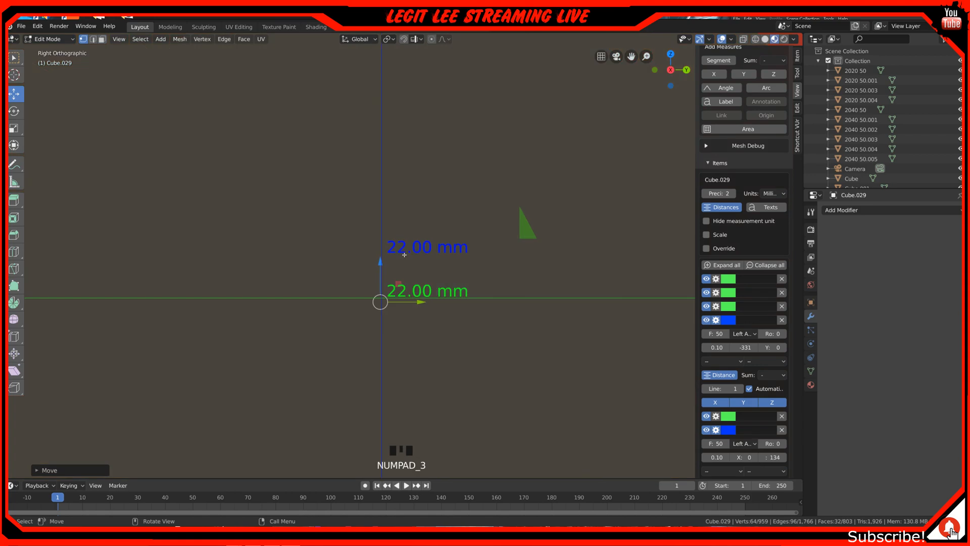
pyautogui.scroll(-5, 404, 254)
pyautogui.scroll(-3, 405, 254)
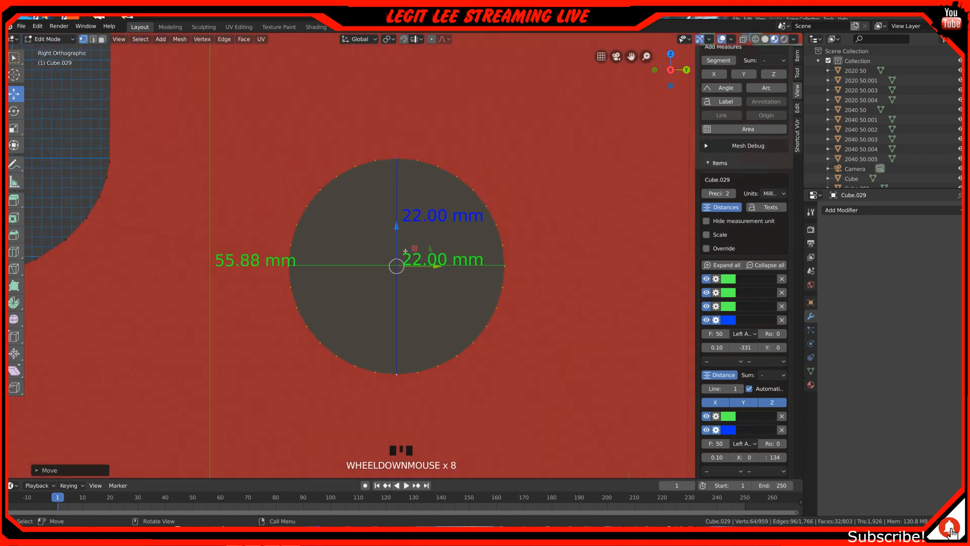
# Leave Edit Mode, select the Cylinder in the round hole and nudge it slightly along the Z axis.
pyautogui.press('Tab')
pyautogui.click(442, 201)
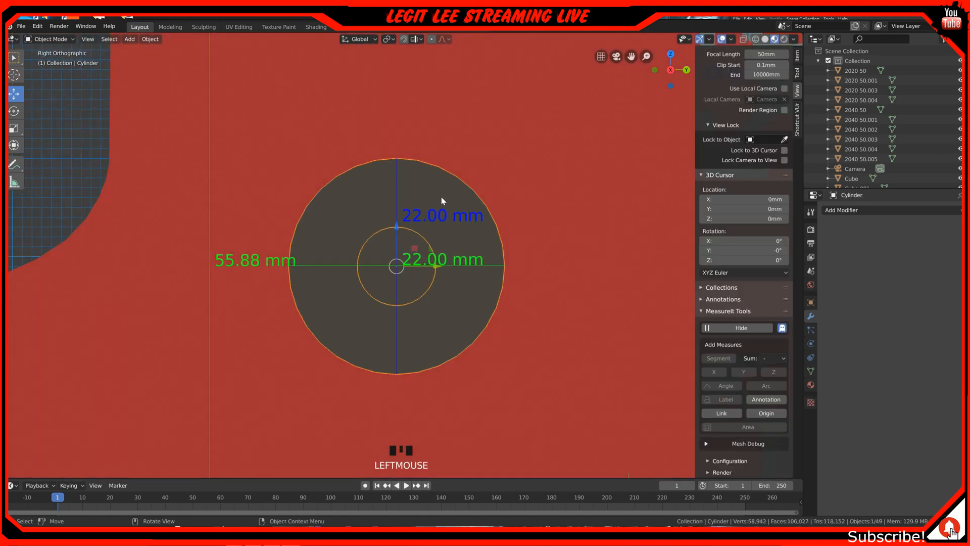
pyautogui.moveTo(398, 233)
pyautogui.keyDown('ctrl'); pyautogui.mouseDown()
pyautogui.moveTo(409, 73)
pyautogui.moveTo(403, 229)
pyautogui.mouseUp(); pyautogui.keyUp('ctrl')
pyautogui.scroll(-2, 233, 285)
pyautogui.moveTo(232, 284); pyautogui.dragTo(302, 289, button='middle')
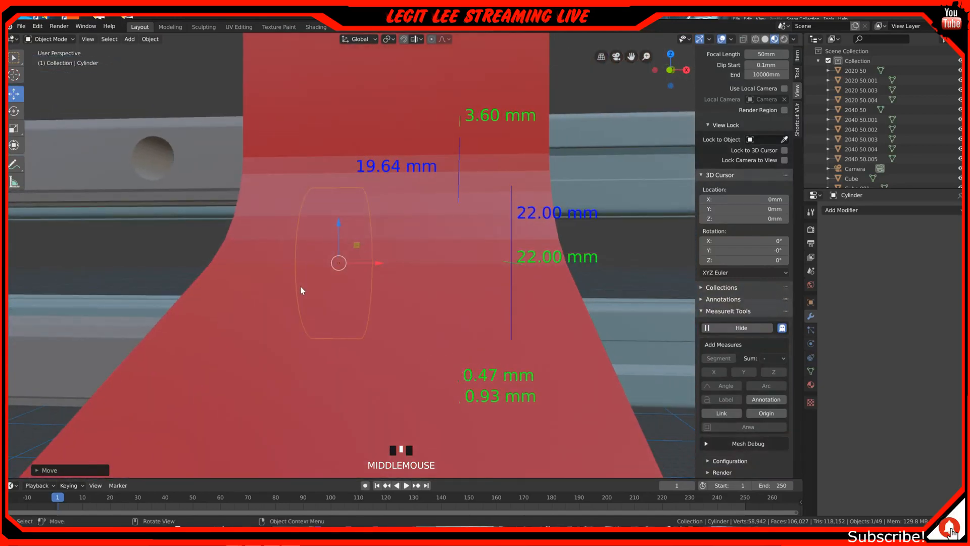
pyautogui.scroll(-1, 302, 290)
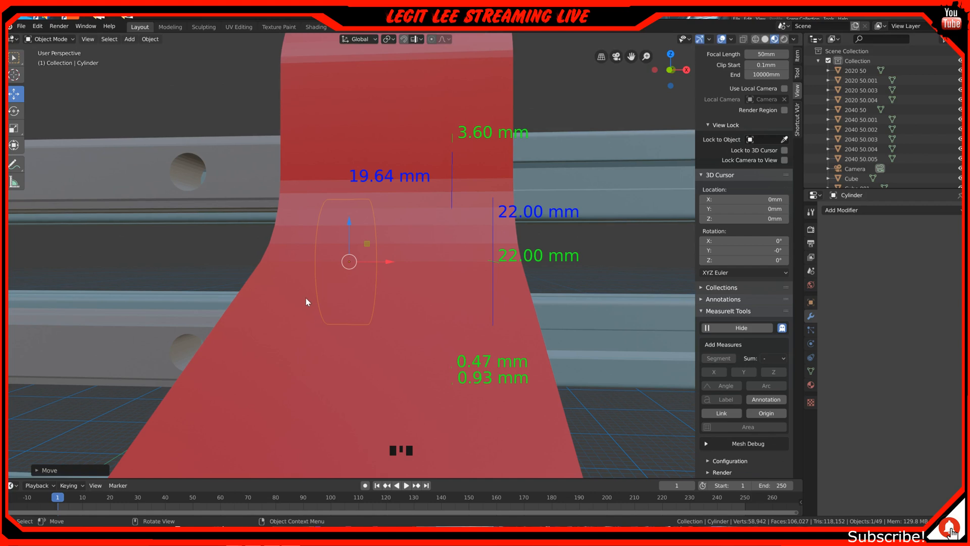
# Duplicate the bearing cylinder and move the copy along the X axis to the opposite face of the red plate.
pyautogui.press('KP_1')
pyautogui.press('shift')
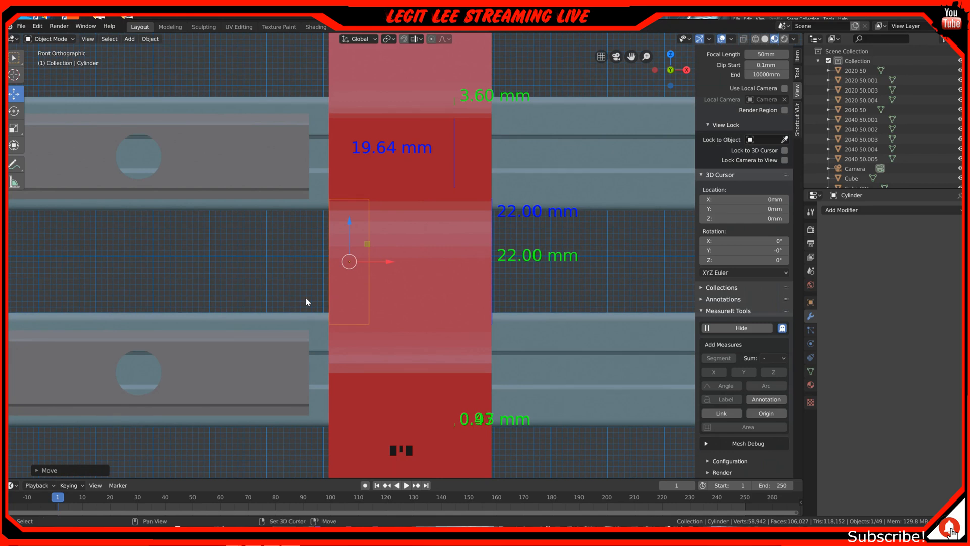
pyautogui.hotkey('shift', 'd')
pyautogui.press('x')
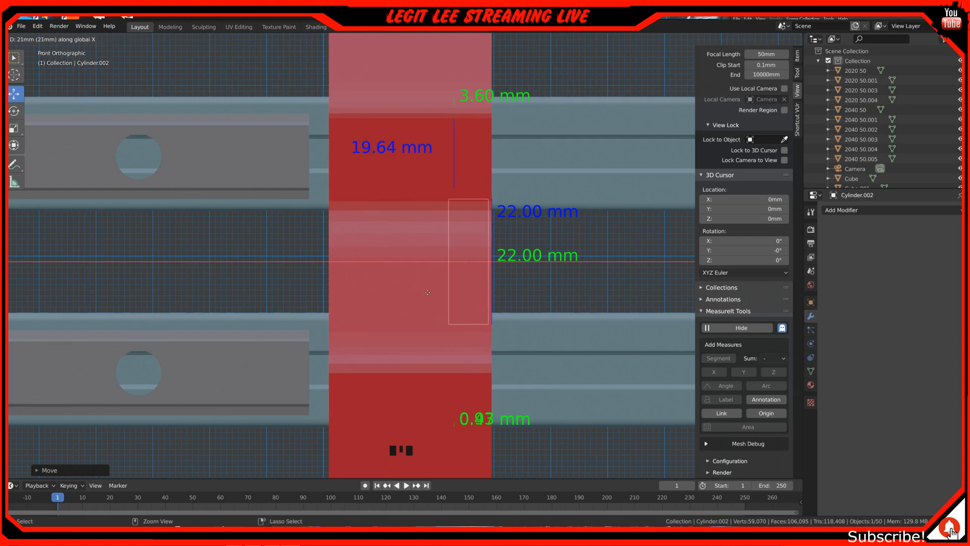
pyautogui.click(430, 291)
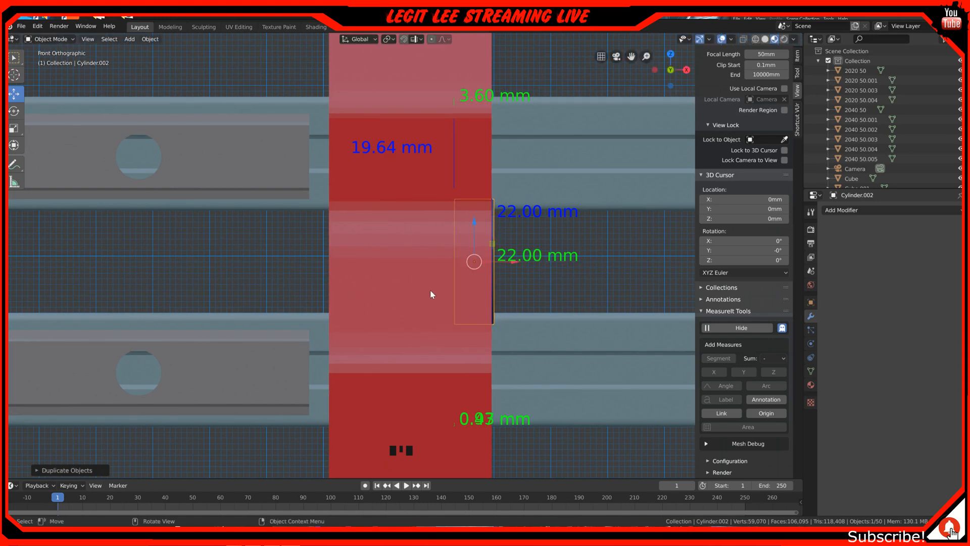
# Fine-tune the duplicated cylinder's position along the X axis until its outer face is flush with the red plate's outer face.
pyautogui.scroll(3, 442, 283)
pyautogui.moveTo(516, 272)
pyautogui.keyDown('shift'); pyautogui.mouseDown(button='middle')
pyautogui.moveTo(526, 268)
pyautogui.moveTo(501, 273)
pyautogui.mouseUp(button='middle'); pyautogui.keyUp('shift')
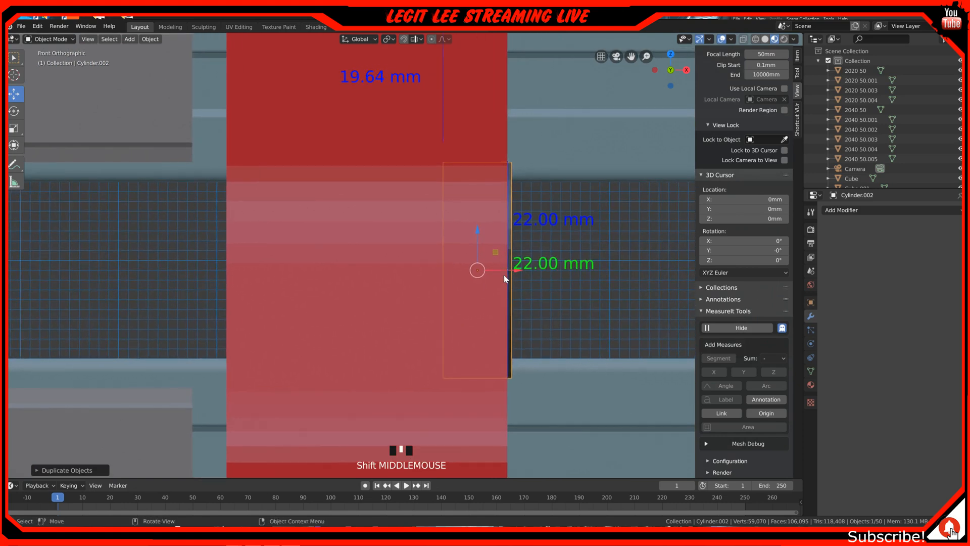
pyautogui.keyDown('ctrl'); pyautogui.moveTo(515, 269); pyautogui.dragTo(514, 267); pyautogui.keyUp('ctrl')
pyautogui.scroll(6, 514, 267)
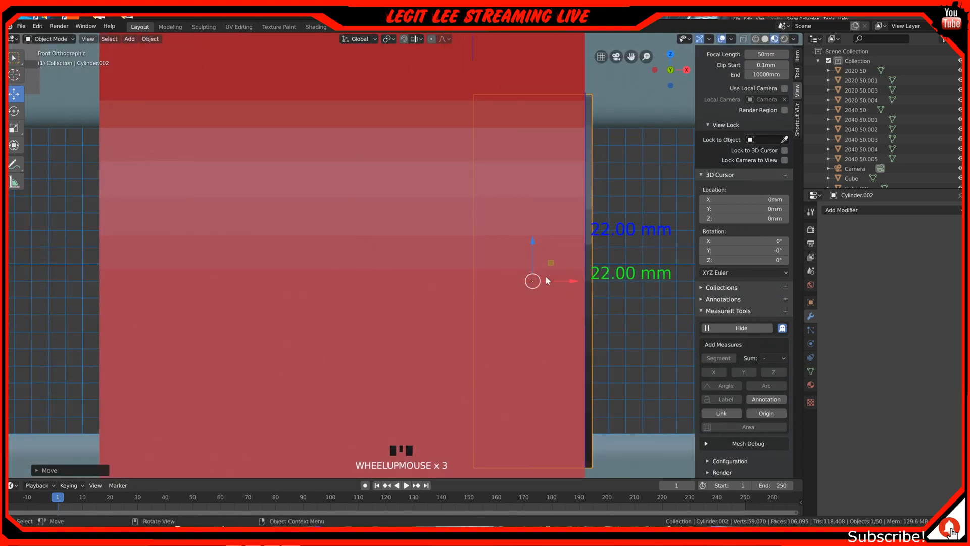
pyautogui.keyDown('shift'); pyautogui.moveTo(555, 283); pyautogui.dragTo(253, 275, button='middle'); pyautogui.keyUp('shift')
pyautogui.scroll(3, 325, 281)
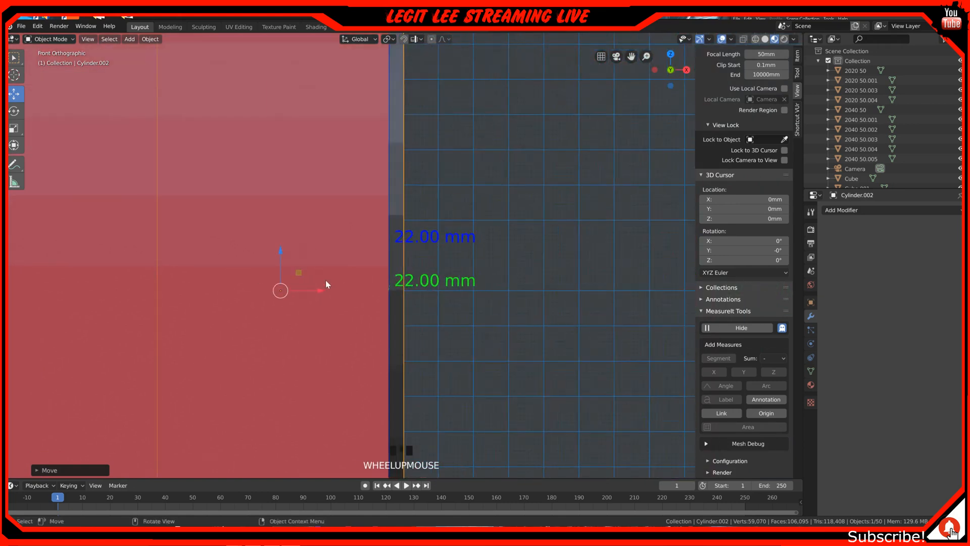
pyautogui.keyDown('ctrl'); pyautogui.moveTo(268, 306); pyautogui.dragTo(248, 309); pyautogui.keyUp('ctrl')
pyautogui.scroll(5, 268, 302)
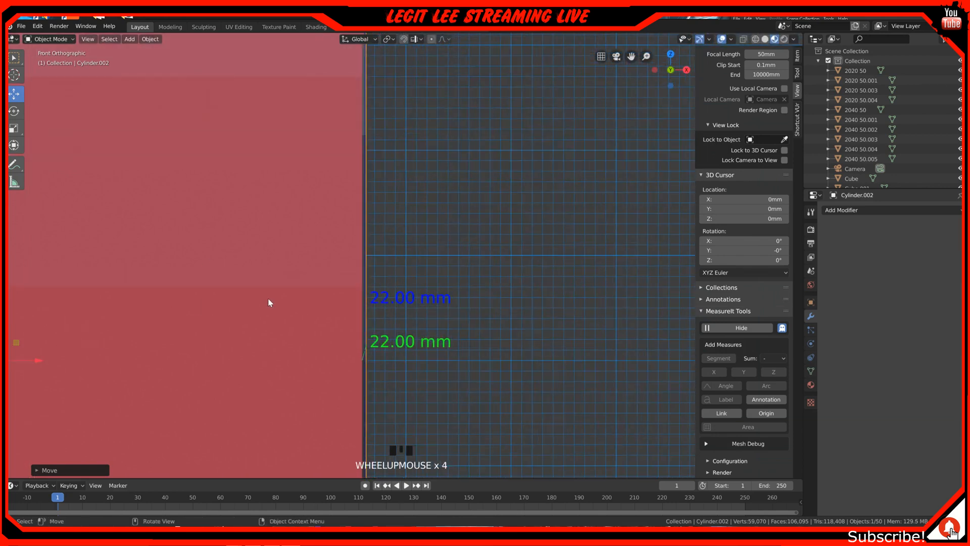
pyautogui.keyDown('shift'); pyautogui.moveTo(254, 301); pyautogui.dragTo(411, 225, button='middle'); pyautogui.keyUp('shift')
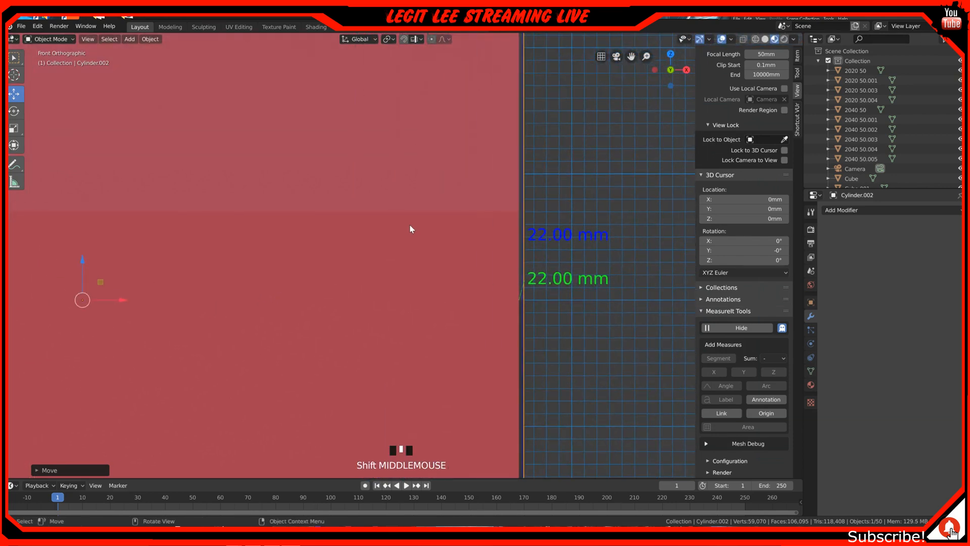
pyautogui.moveTo(120, 299); pyautogui.dragTo(116, 299)
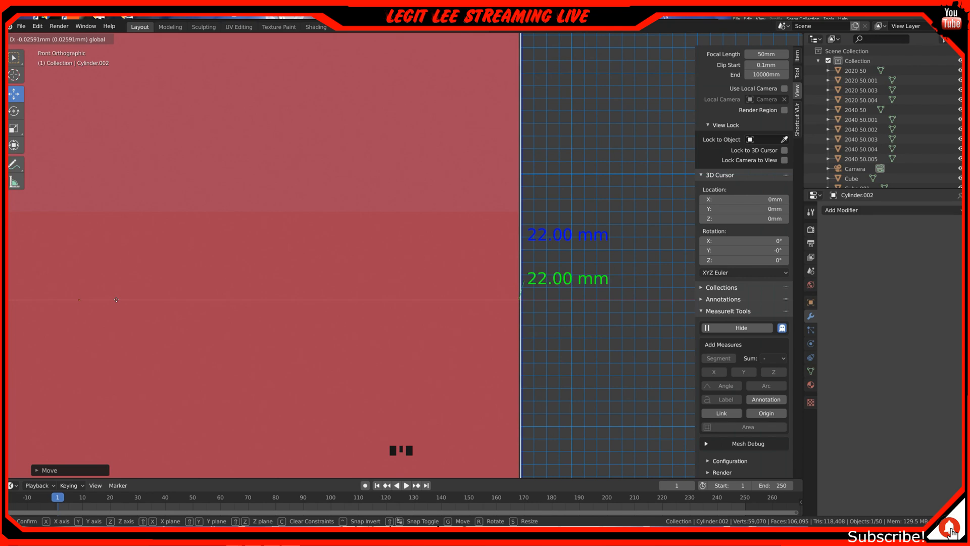
pyautogui.moveTo(116, 300); pyautogui.dragTo(117, 300)
# Examine the duplicated cylinder's fit in the round hole from several angles, ending in the front orthographic view.
pyautogui.scroll(-2, 274, 277)
pyautogui.moveTo(411, 296); pyautogui.dragTo(392, 290, button='middle')
pyautogui.scroll(-2, 389, 291)
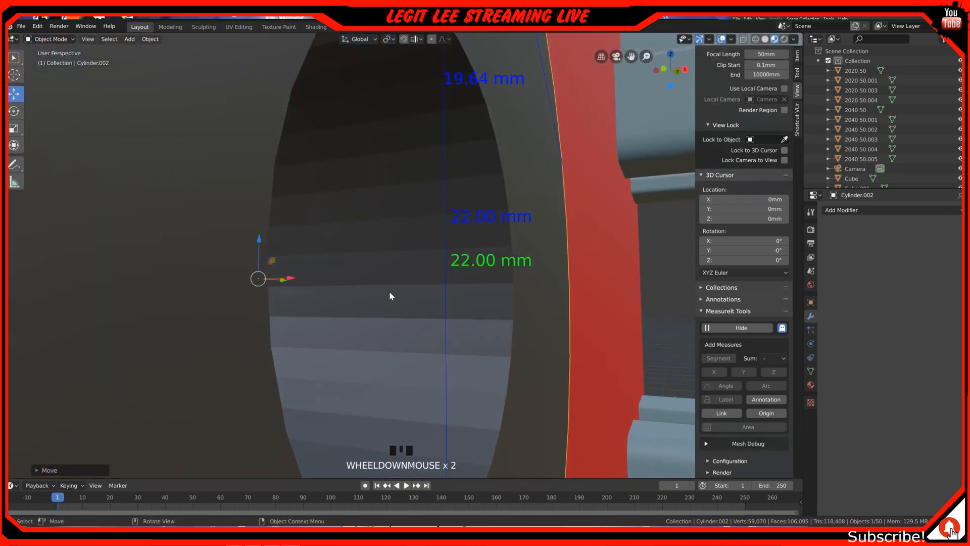
pyautogui.scroll(-7, 389, 291)
pyautogui.moveTo(389, 291)
pyautogui.mouseDown(button='middle')
pyautogui.moveTo(409, 298)
pyautogui.moveTo(331, 308)
pyautogui.moveTo(314, 336)
pyautogui.moveTo(325, 320)
pyautogui.moveTo(312, 306)
pyautogui.moveTo(305, 326)
pyautogui.moveTo(340, 325)
pyautogui.moveTo(319, 321)
pyautogui.moveTo(326, 300)
pyautogui.moveTo(379, 305)
pyautogui.mouseUp(button='middle')
pyautogui.scroll(-3, 409, 298)
pyautogui.scroll(1, 379, 305)
pyautogui.press('KP_1')
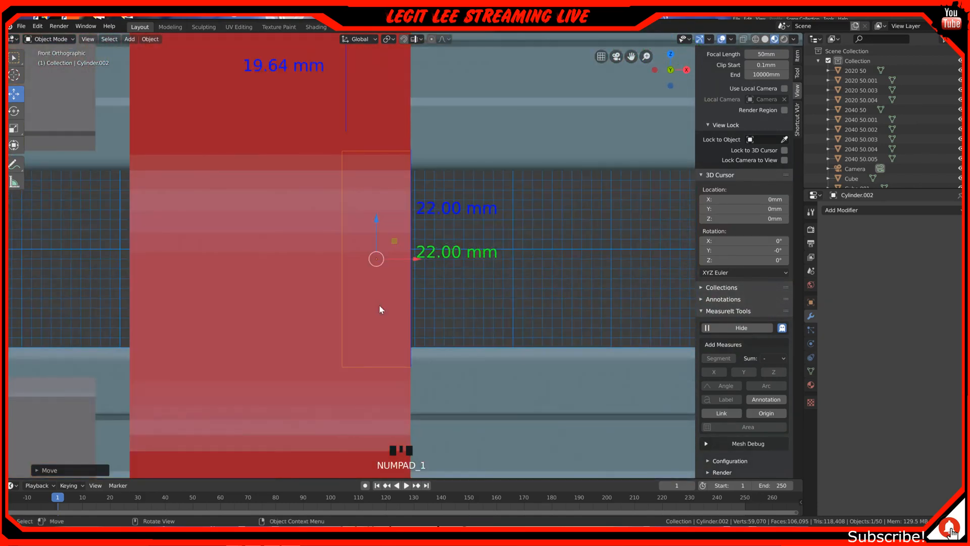
# Switch to wireframe shading and inspect how the two cylinders sit inside the plate, selecting the cylinders and Cube.029.
pyautogui.press('z')
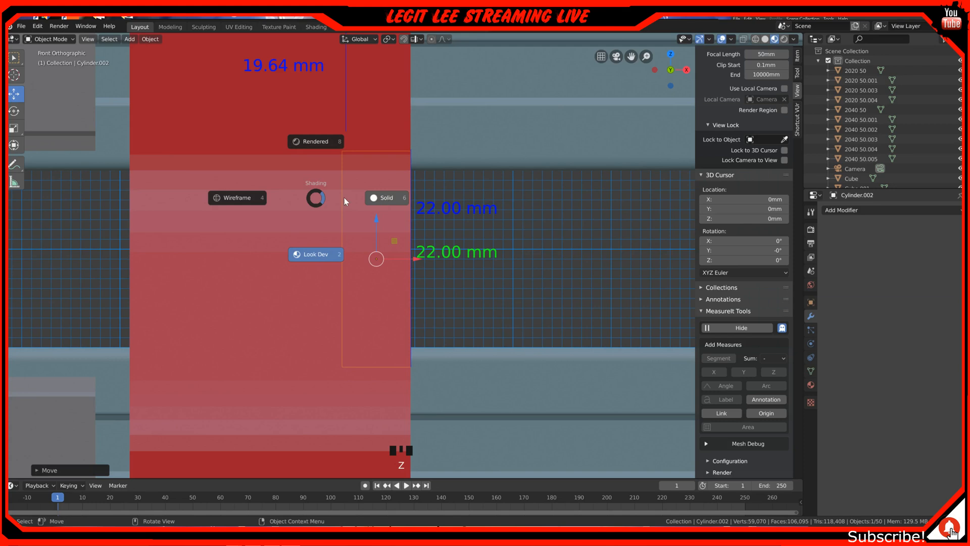
pyautogui.click(253, 197)
pyautogui.keyDown('shift'); pyautogui.moveTo(225, 209); pyautogui.dragTo(354, 260, button='middle'); pyautogui.keyUp('shift')
pyautogui.scroll(1, 362, 277)
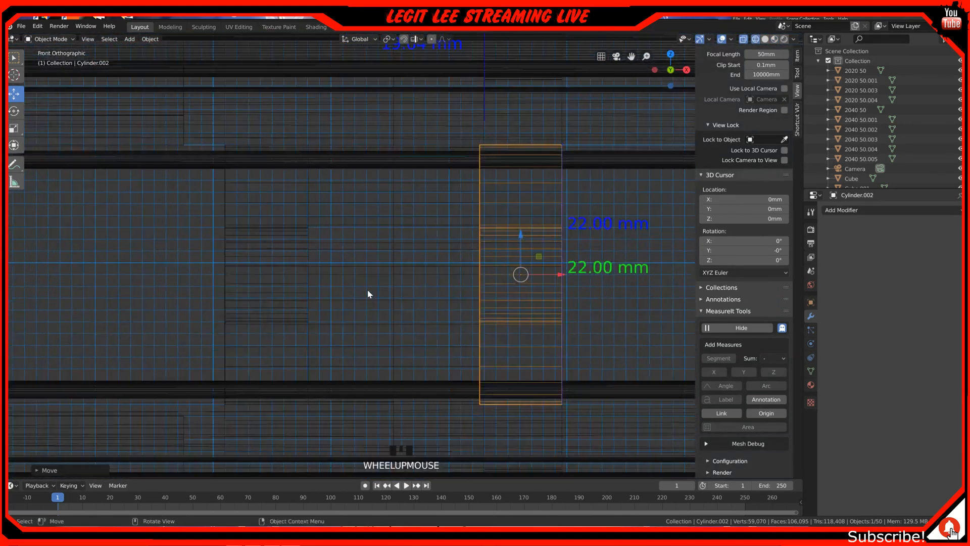
pyautogui.scroll(2, 405, 283)
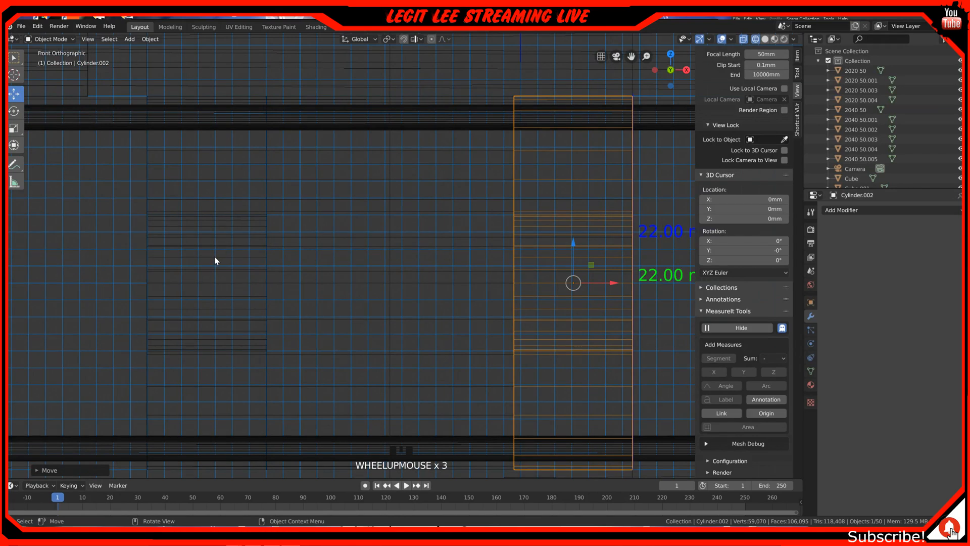
pyautogui.scroll(-2, 214, 256)
pyautogui.click(243, 255)
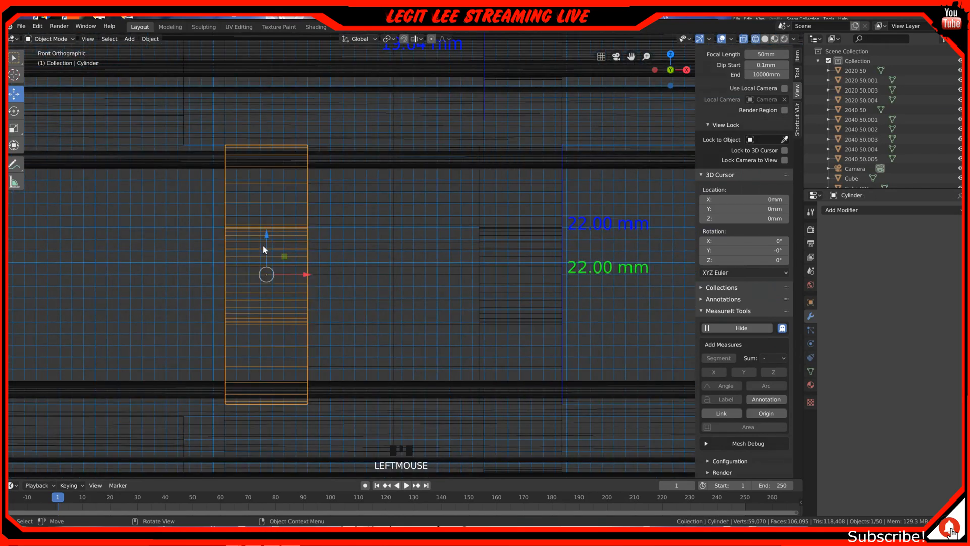
pyautogui.keyDown('shift'); pyautogui.click(503, 234); pyautogui.keyUp('shift')
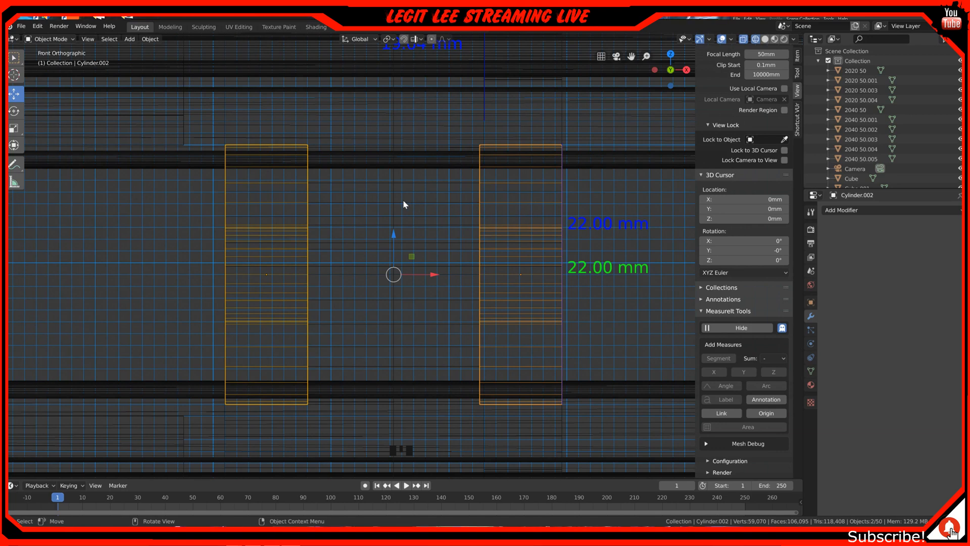
pyautogui.click(417, 122)
pyautogui.click(417, 228)
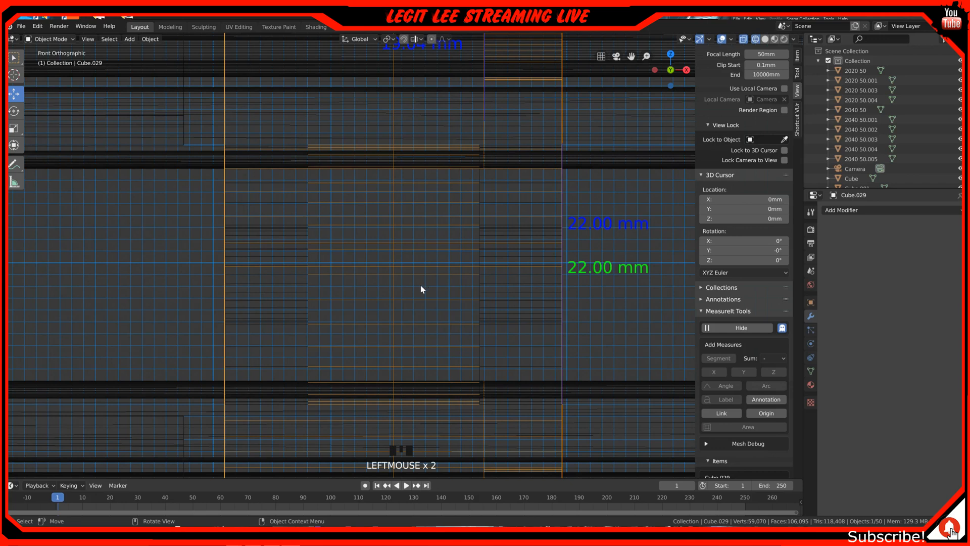
pyautogui.scroll(1, 420, 285)
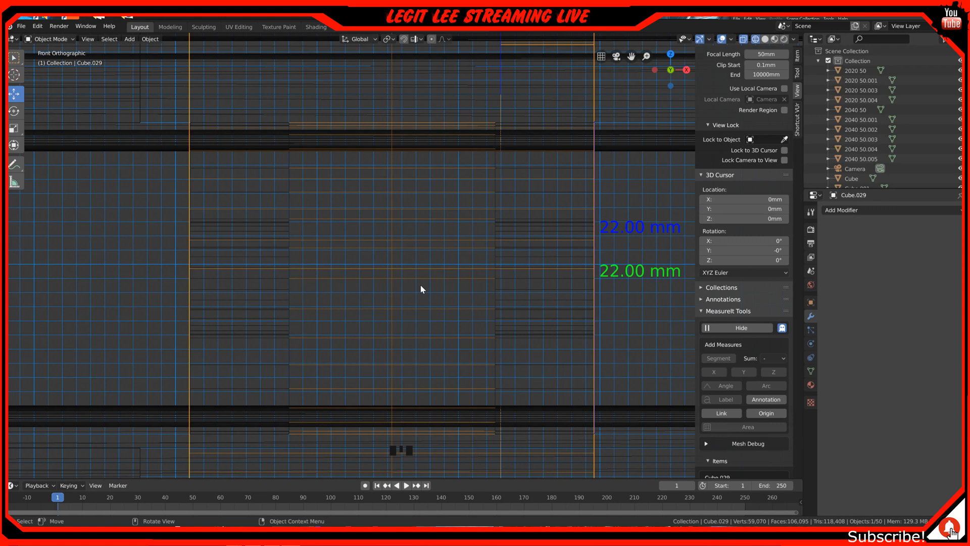
# Hide the duplicated cylinder and the original cylinder inside the plate.
pyautogui.click(560, 246)
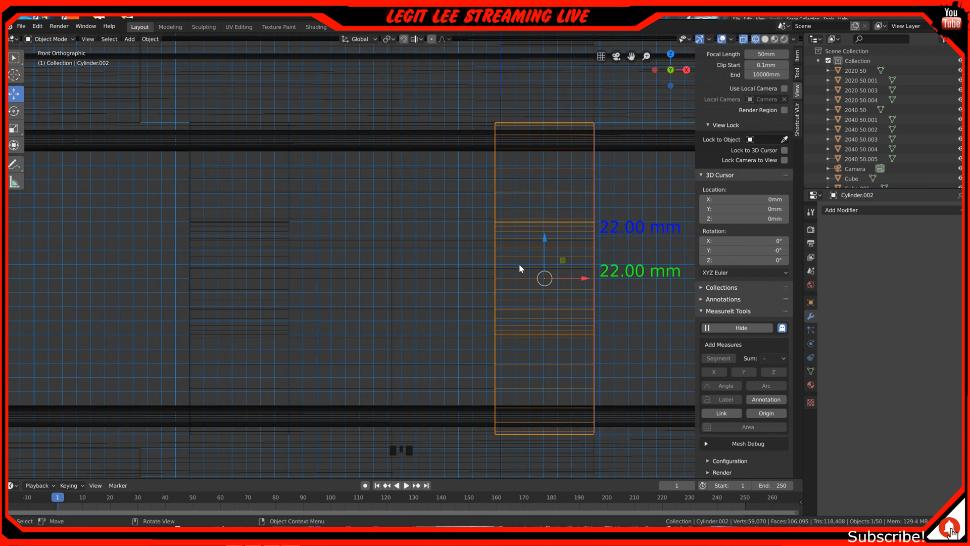
pyautogui.press('h')
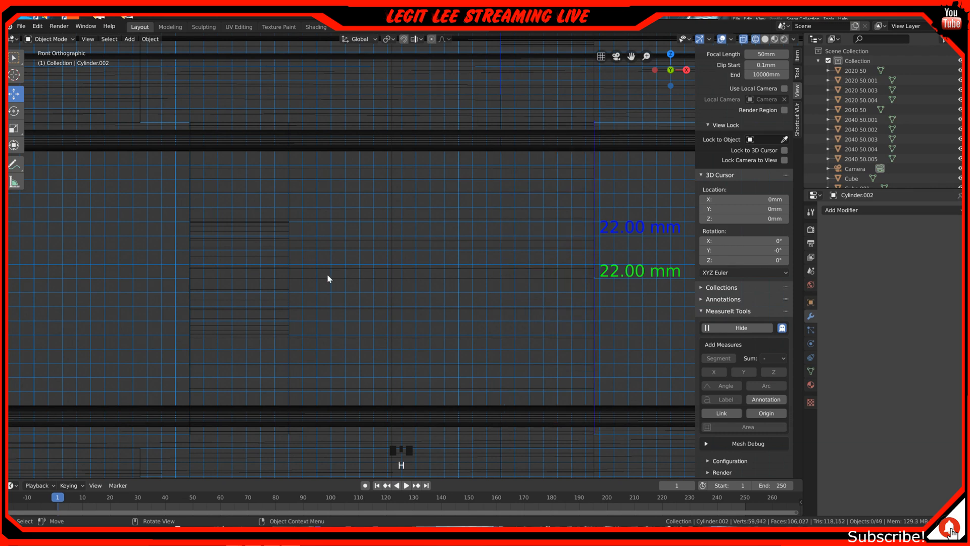
pyautogui.click(262, 263)
pyautogui.press('h')
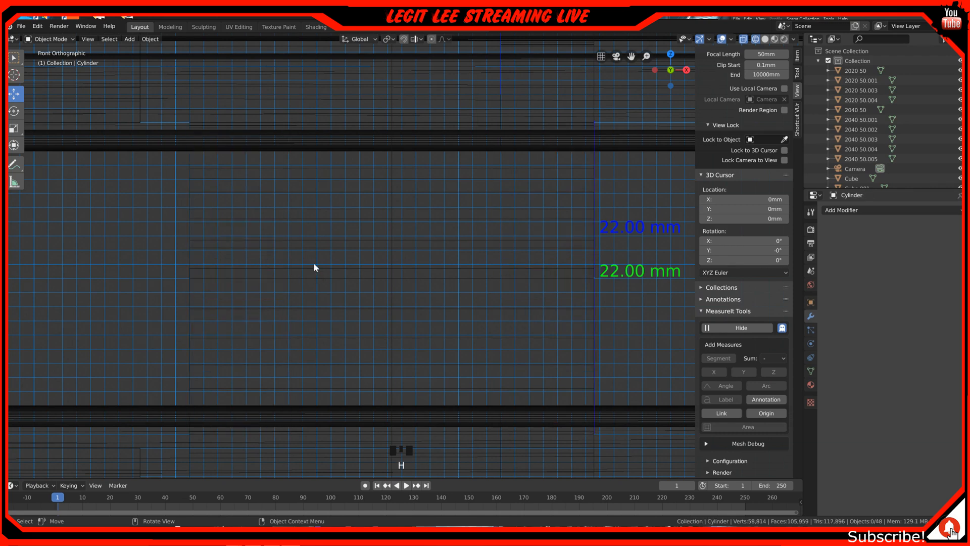
# In solid shading, add two evenly spaced loop cuts around the inner wall of Cube.029's round hole and leave Edit Mode.
pyautogui.click(499, 244)
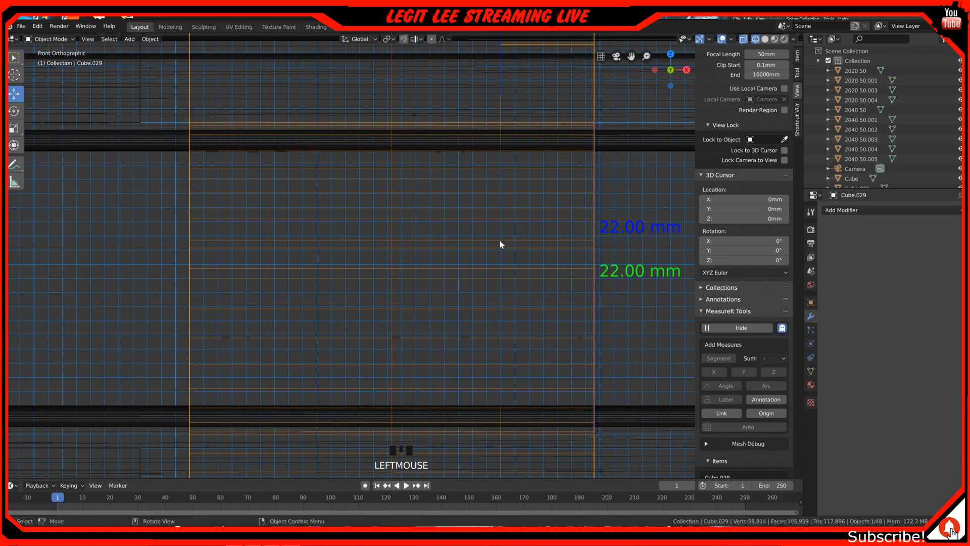
pyautogui.press('z')
pyautogui.click(560, 244)
pyautogui.moveTo(559, 245)
pyautogui.mouseDown(button='middle')
pyautogui.moveTo(501, 250)
pyautogui.moveTo(516, 269)
pyautogui.mouseUp(button='middle')
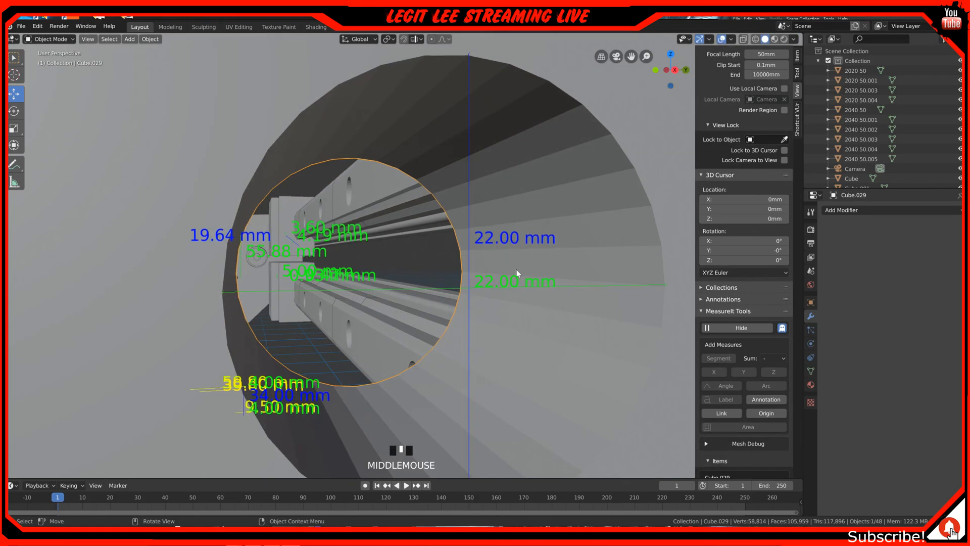
pyautogui.press('Tab')
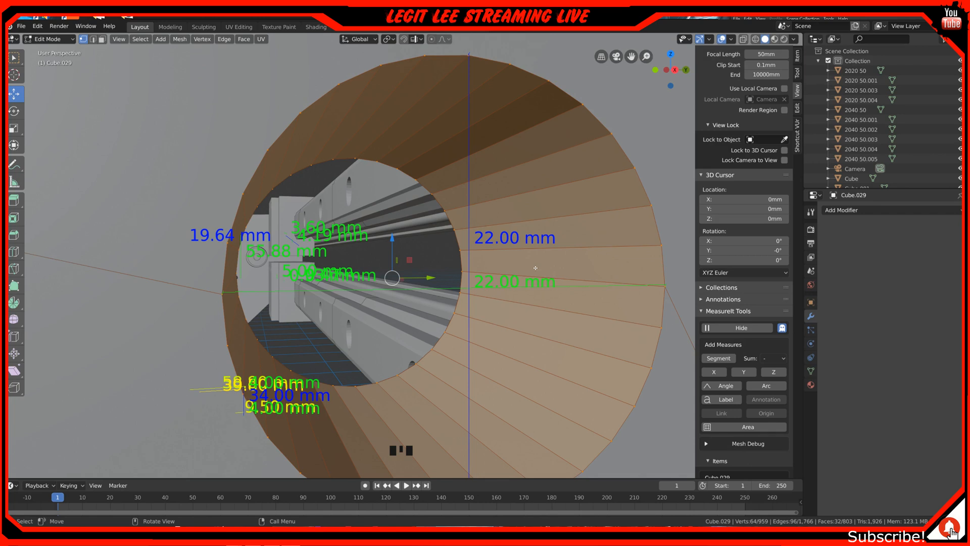
pyautogui.hotkey('ctrl', 'r')
pyautogui.scroll(1, 592, 254)
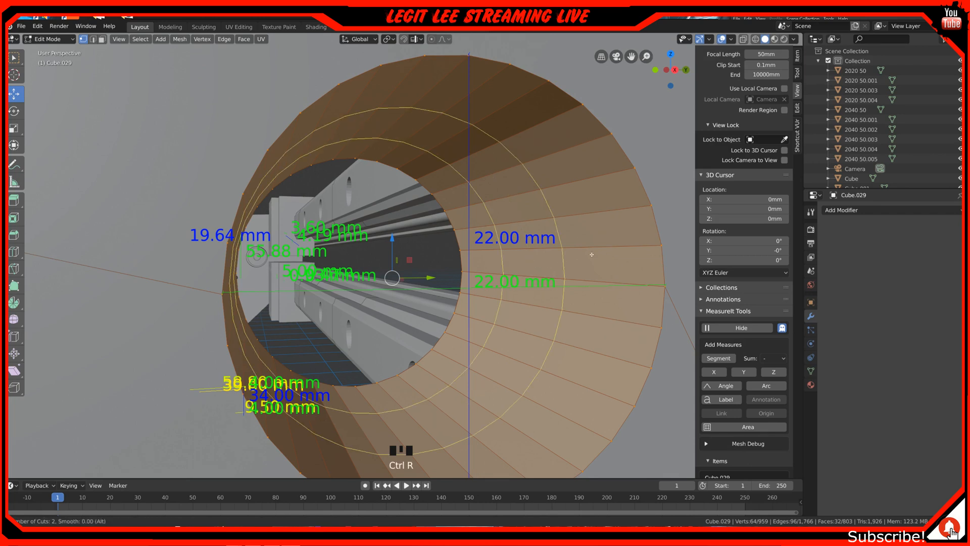
pyautogui.click(592, 254)
pyautogui.click(592, 254)
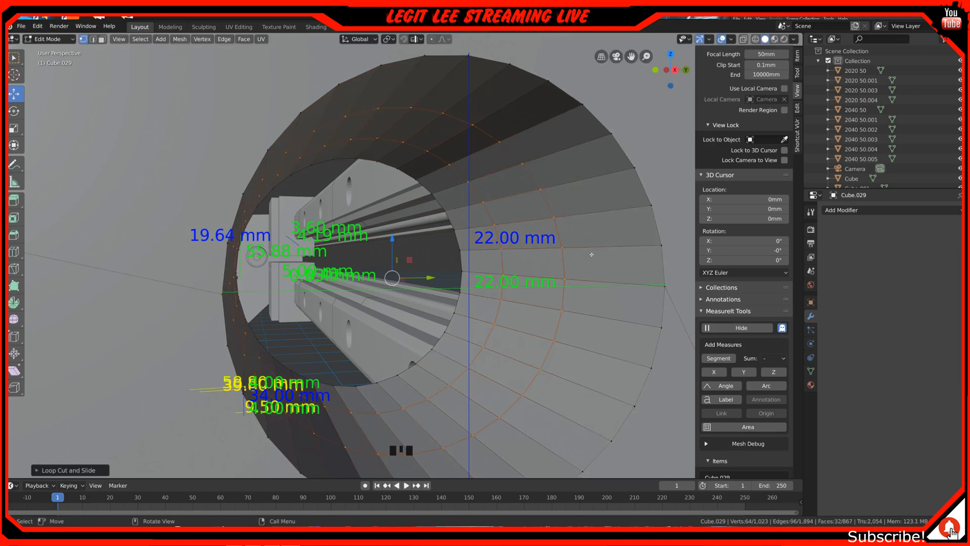
pyautogui.press('KP_1')
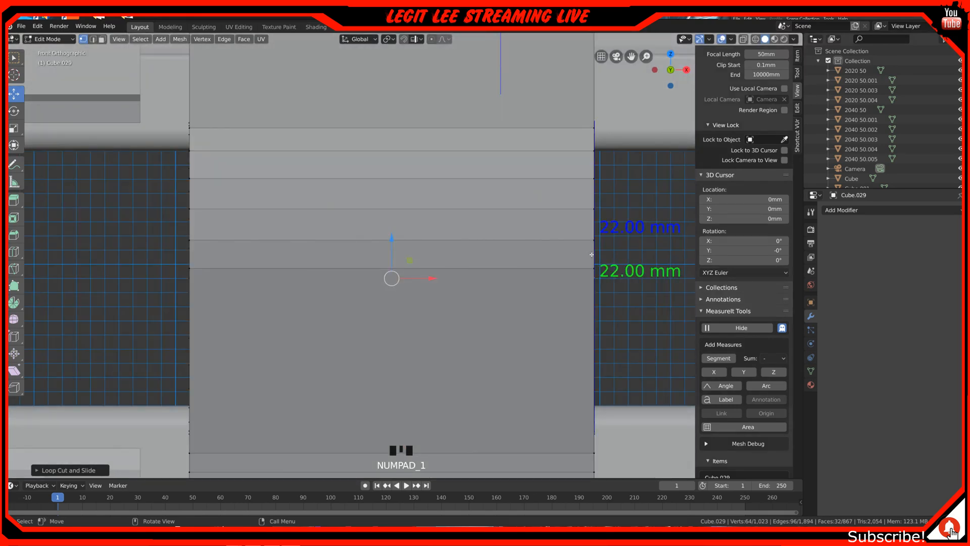
pyautogui.press('Tab')
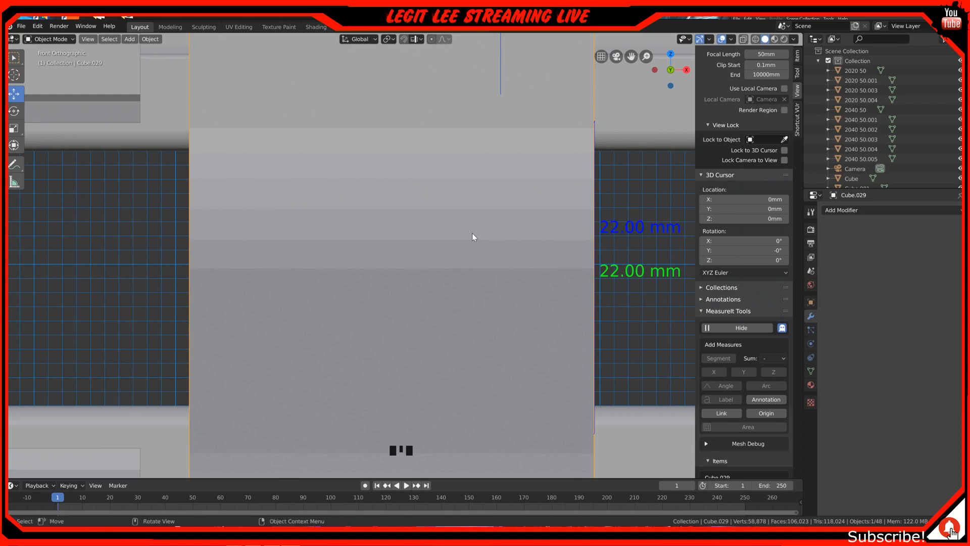
# Reveal all hidden objects and delete the plate Cube.028 covering the front of the gantry plate.
pyautogui.hotkey('alt', 'h')
pyautogui.scroll(-8, 473, 235)
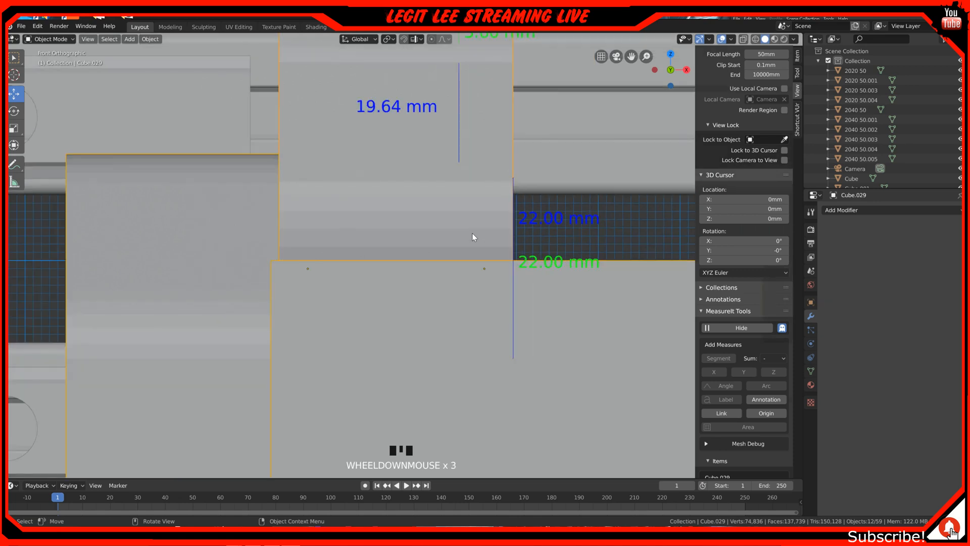
pyautogui.scroll(-2, 522, 283)
pyautogui.click(496, 299)
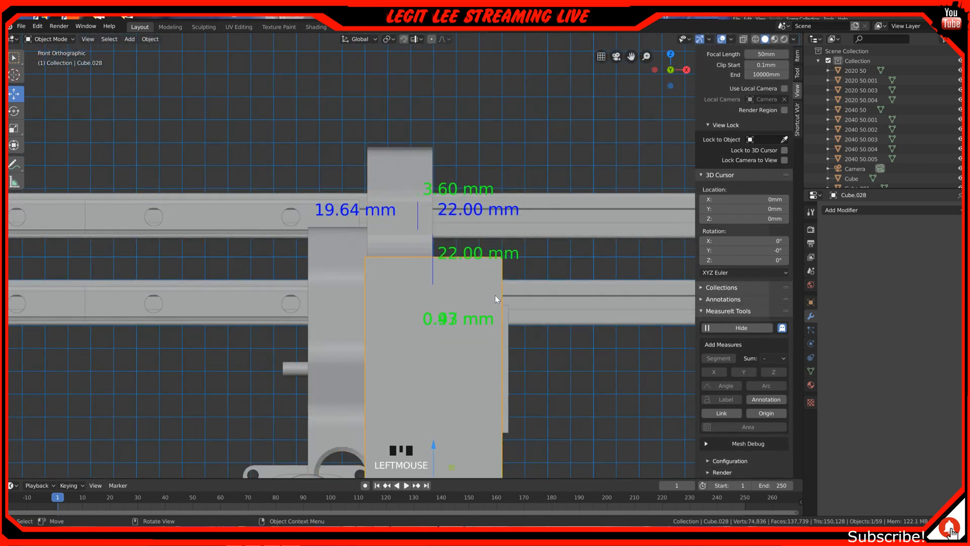
pyautogui.press('x')
pyautogui.click(485, 296)
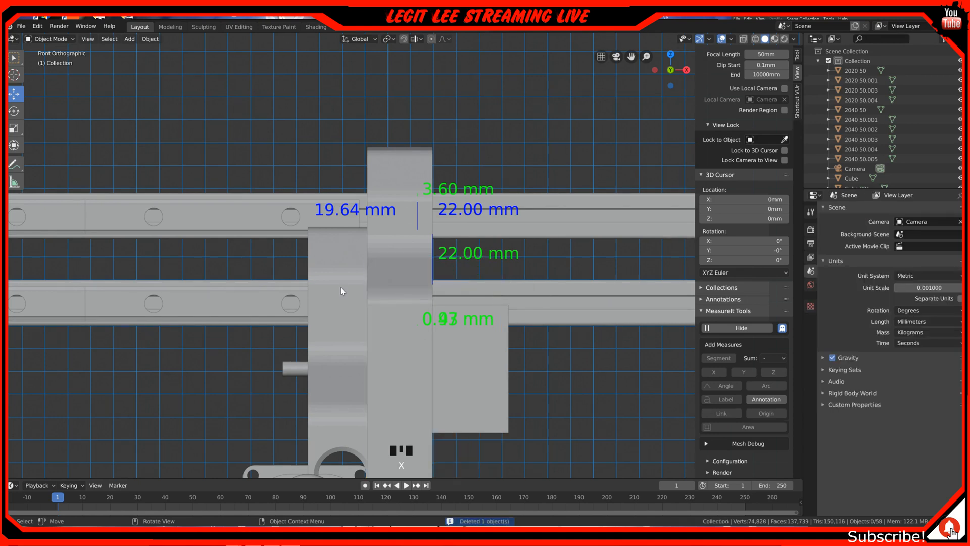
# Delete the Nema23CL.002 motor behind the gantry plate and select the X AXIS part beside it.
pyautogui.scroll(-3, 341, 286)
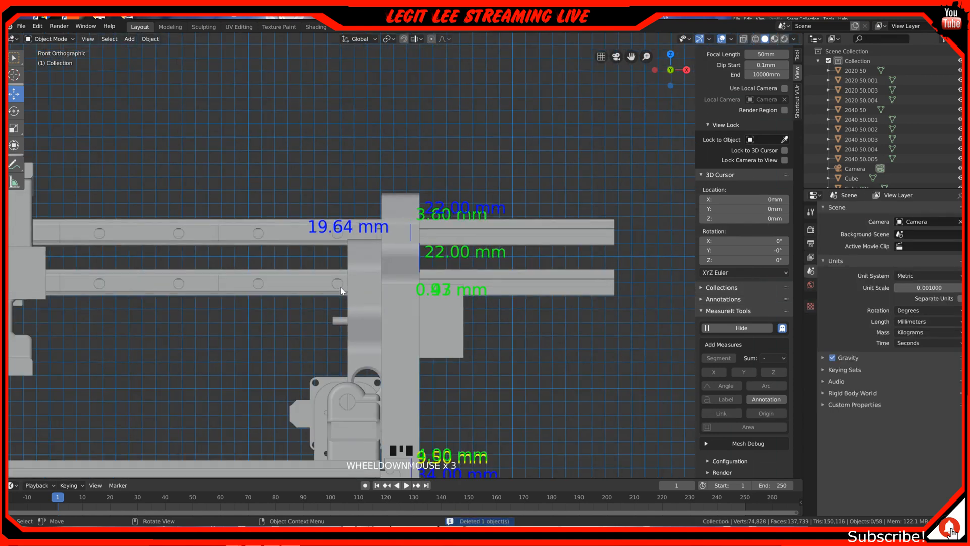
pyautogui.click(437, 312)
pyautogui.press('x')
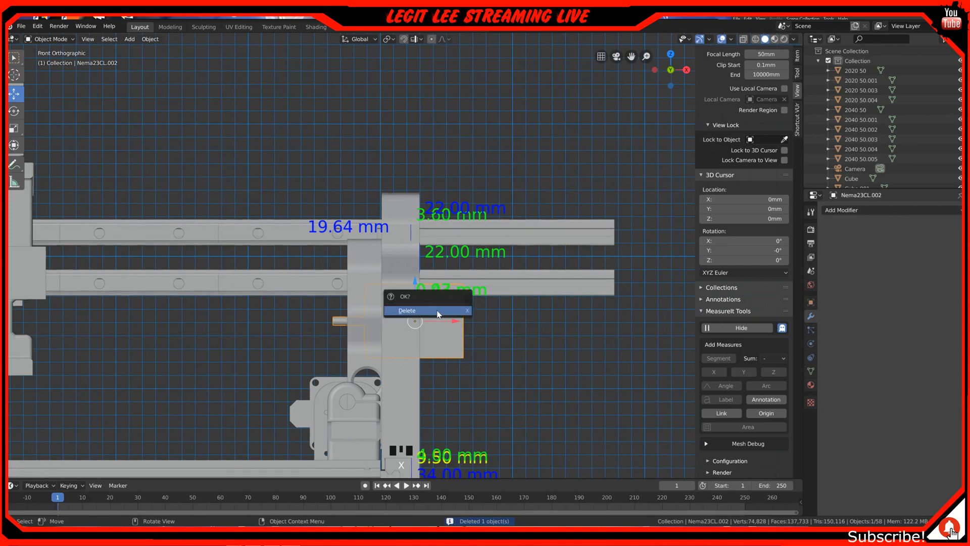
pyautogui.click(438, 311)
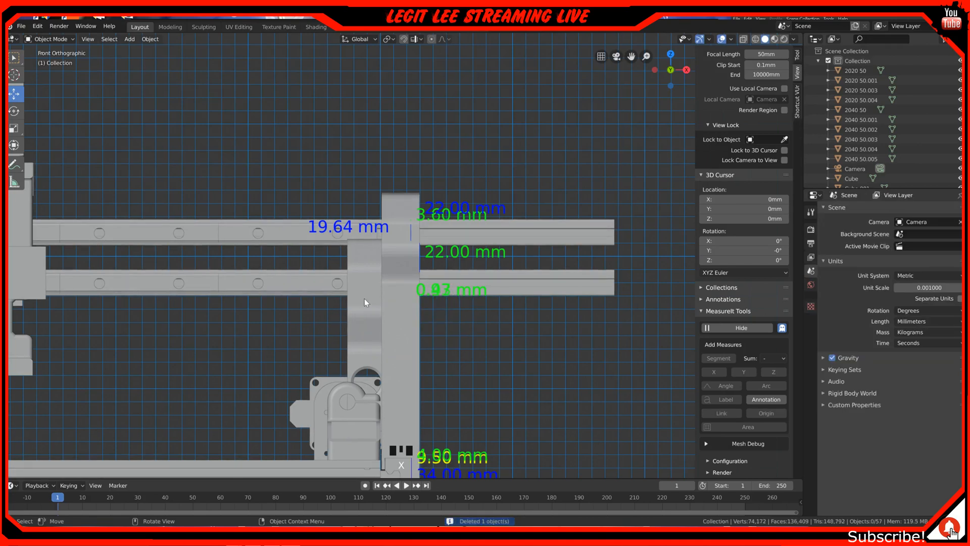
pyautogui.click(365, 298)
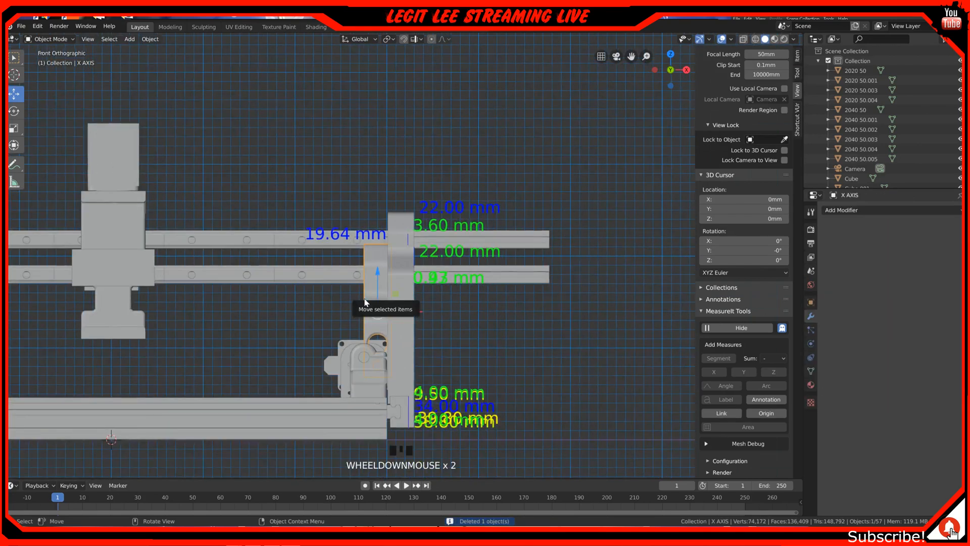
# Hide the selected X AXIS part and the large flat panel Cube.016 across the frame.
pyautogui.press('h')
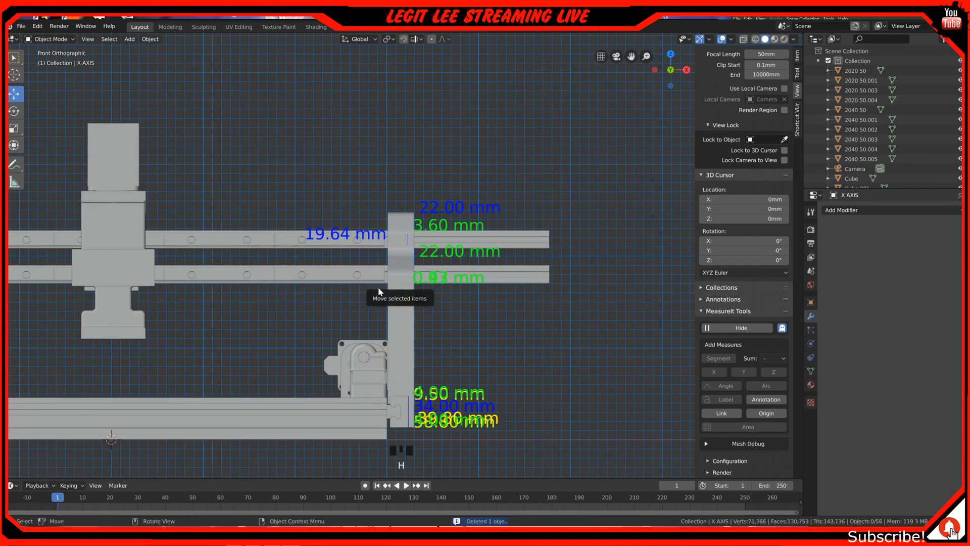
pyautogui.moveTo(375, 313); pyautogui.dragTo(343, 357, button='middle')
pyautogui.click(342, 358)
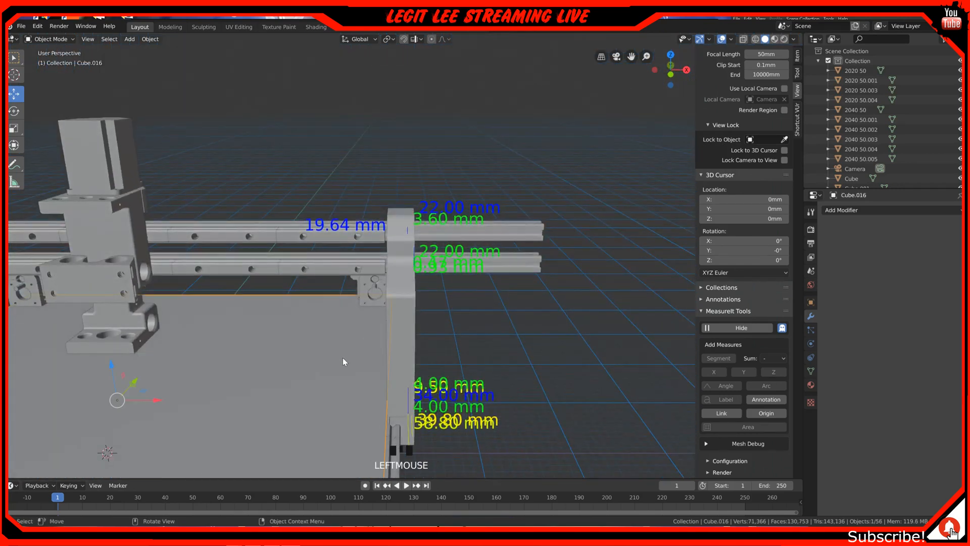
pyautogui.press('h')
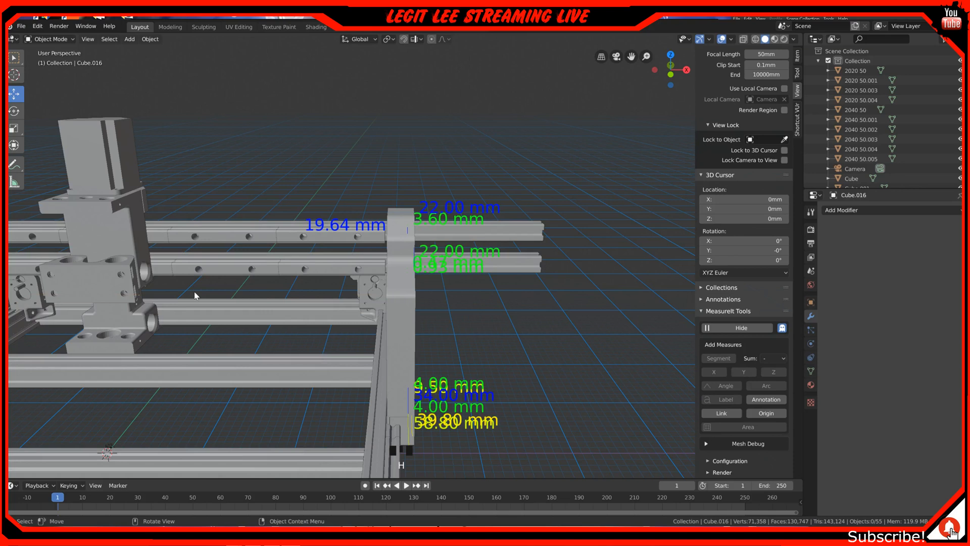
# Hide the four parts of the Z-axis assembly on the rails, including the Z AXIS STEPPER BRACKET.
pyautogui.click(139, 325)
pyautogui.press('h')
pyautogui.click(127, 298)
pyautogui.press('h')
pyautogui.click(128, 185)
pyautogui.press('h')
pyautogui.click(128, 185)
pyautogui.press('h')
pyautogui.moveTo(175, 226); pyautogui.dragTo(177, 208, button='middle')
pyautogui.scroll(2, 451, 331)
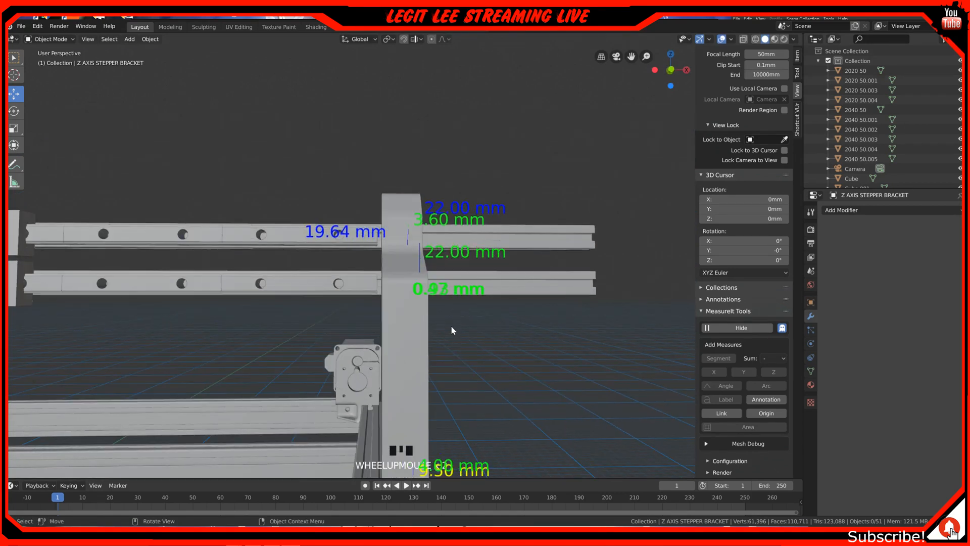
# Show the upper part of the gantry plate in front view with wireframe shading.
pyautogui.press('KP_1')
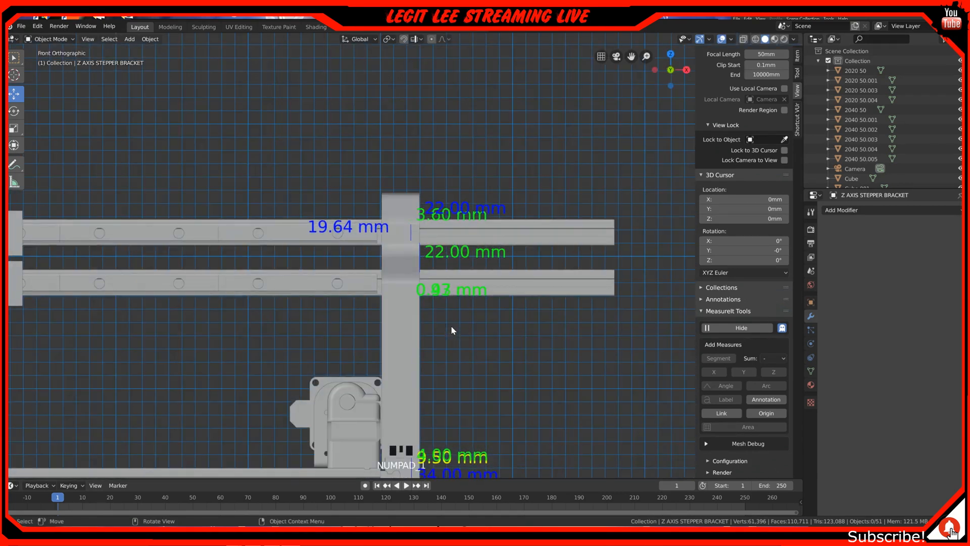
pyautogui.scroll(1, 451, 332)
pyautogui.keyDown('shift'); pyautogui.moveTo(450, 355); pyautogui.dragTo(413, 218, button='middle'); pyautogui.keyUp('shift')
pyautogui.scroll(-2, 454, 247)
pyautogui.scroll(3, 454, 247)
pyautogui.scroll(-3, 455, 248)
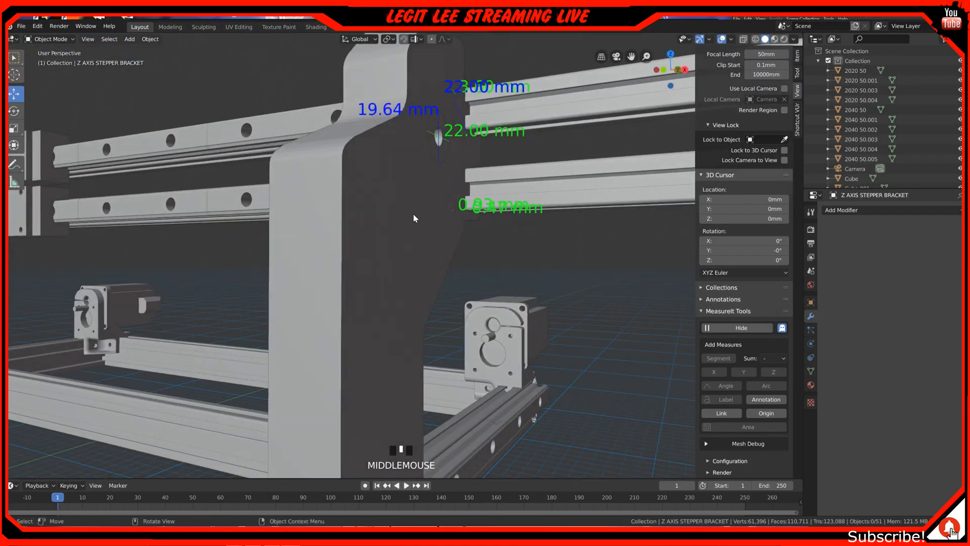
pyautogui.scroll(2, 430, 161)
pyautogui.press('KP_1')
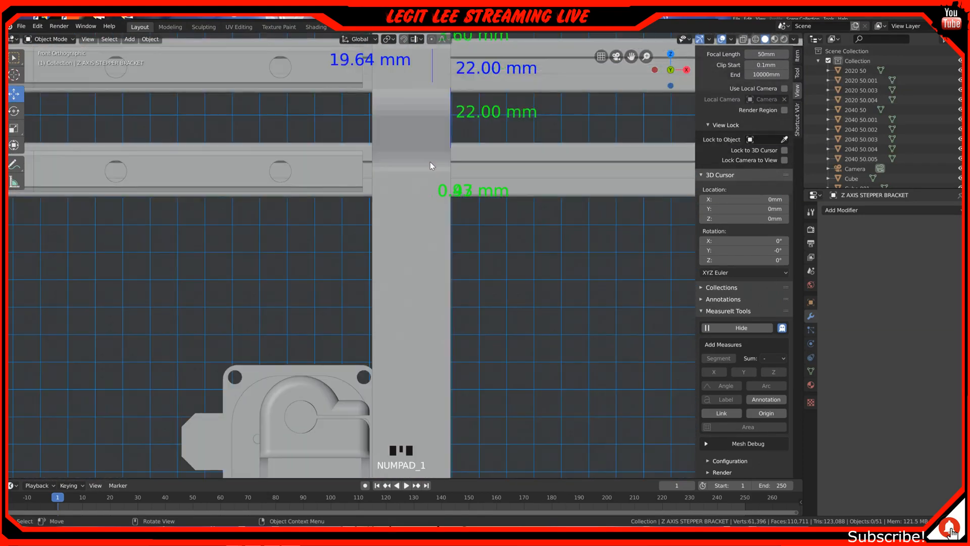
pyautogui.keyDown('shift'); pyautogui.moveTo(432, 165); pyautogui.dragTo(440, 269, button='middle'); pyautogui.keyUp('shift')
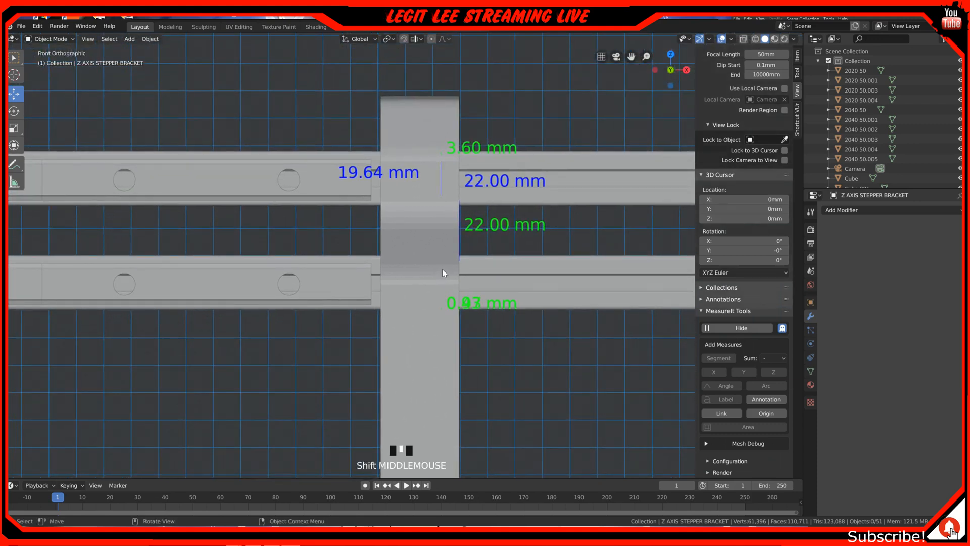
pyautogui.press('z')
pyautogui.click(362, 266)
pyautogui.scroll(5, 467, 255)
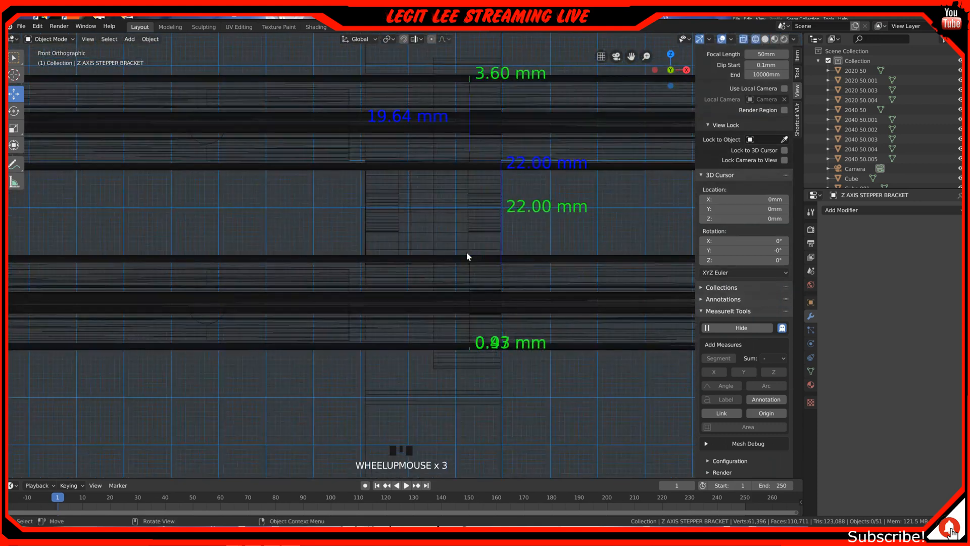
# In Edit Mode on Cube.029, scale the hole's two selected loop cuts by 1.5 along X toward the bearing cylinders' inner faces.
pyautogui.scroll(2, 500, 211)
pyautogui.keyDown('shift'); pyautogui.moveTo(502, 212); pyautogui.dragTo(466, 251, button='middle'); pyautogui.keyUp('shift')
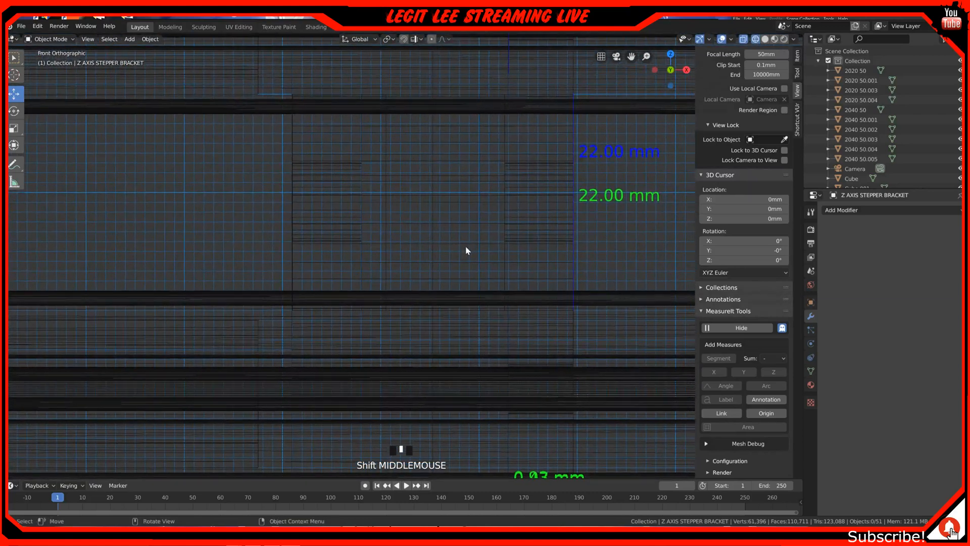
pyautogui.scroll(3, 467, 247)
pyautogui.scroll(-1, 468, 243)
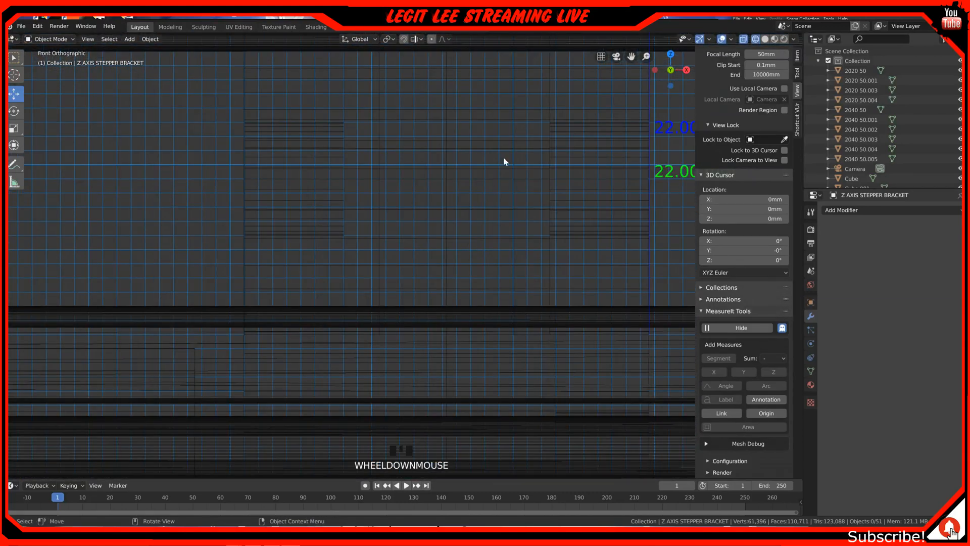
pyautogui.click(557, 84)
pyautogui.click(548, 104)
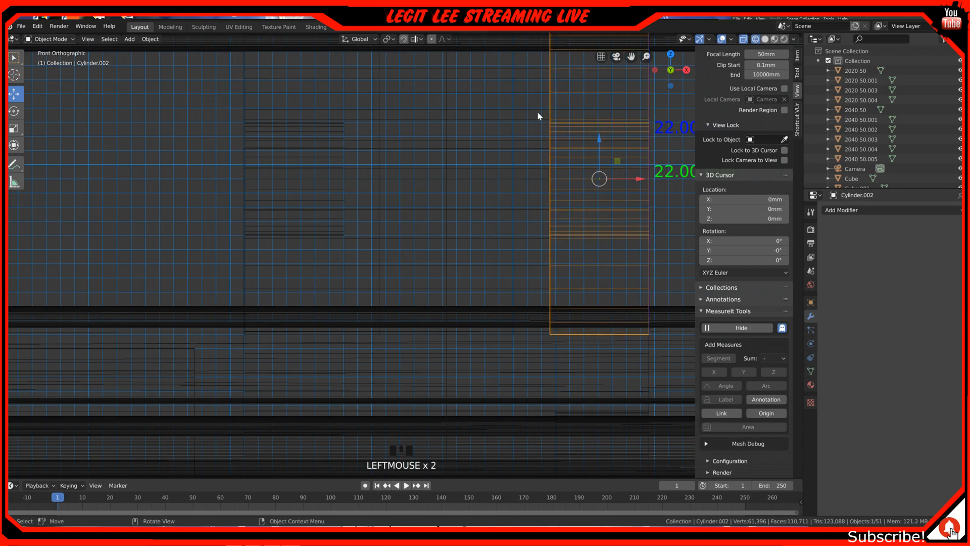
pyautogui.click(507, 123)
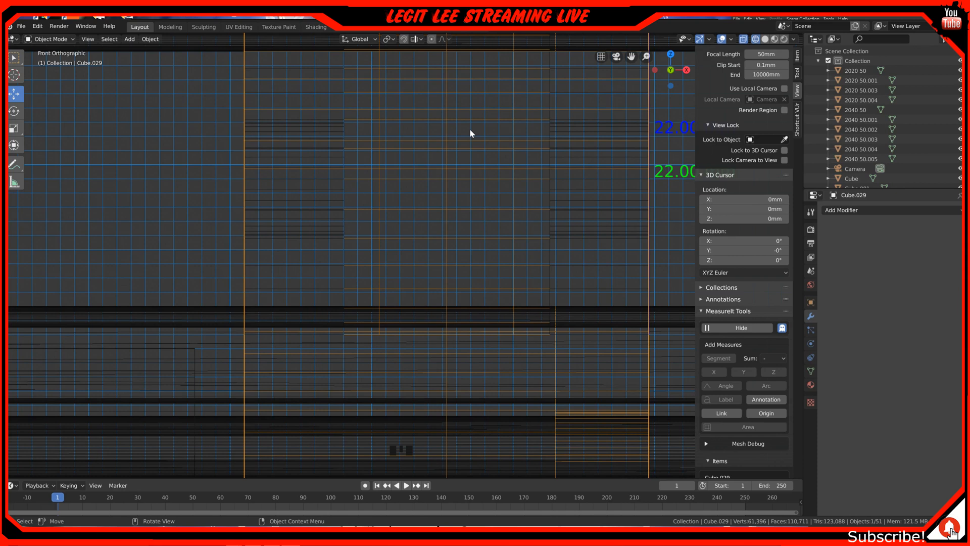
pyautogui.press('Tab')
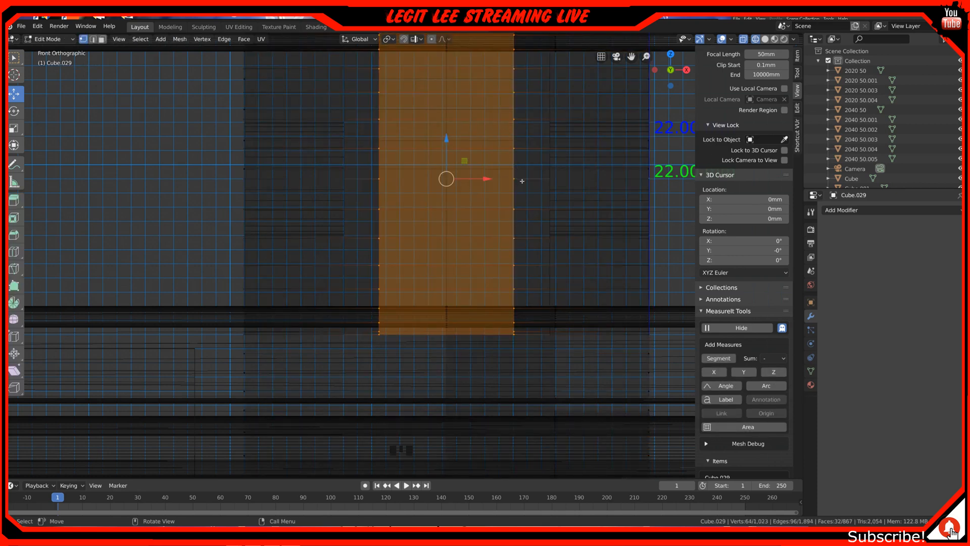
pyautogui.press('s')
pyautogui.press('x')
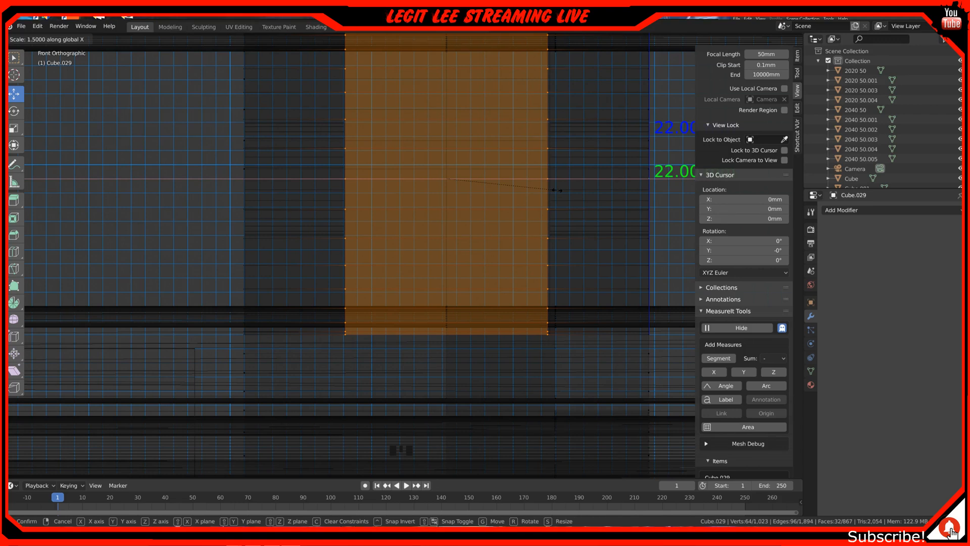
pyautogui.click(557, 190)
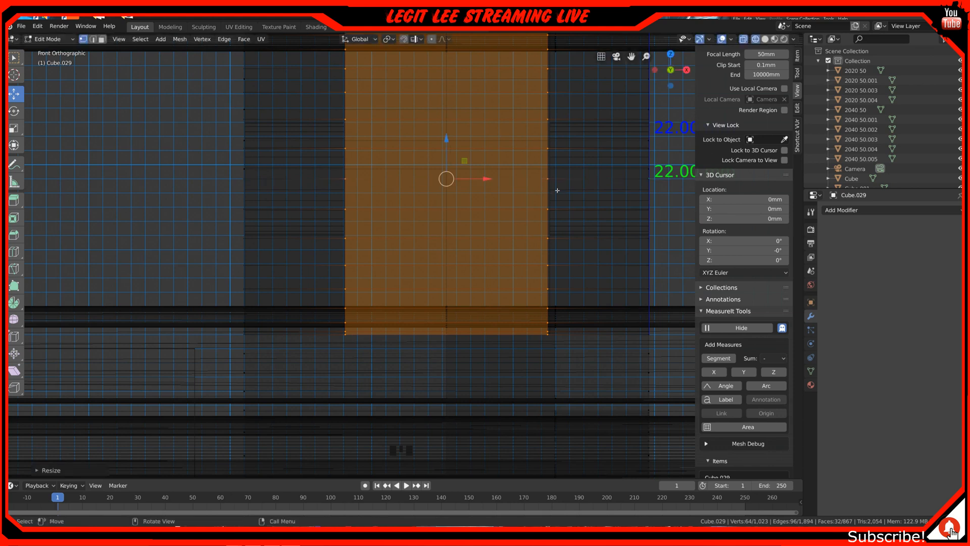
# Inspect Cube.029's hole and its bearing cylinder from the right side in solid and Look Dev shading.
pyautogui.press('KP_3')
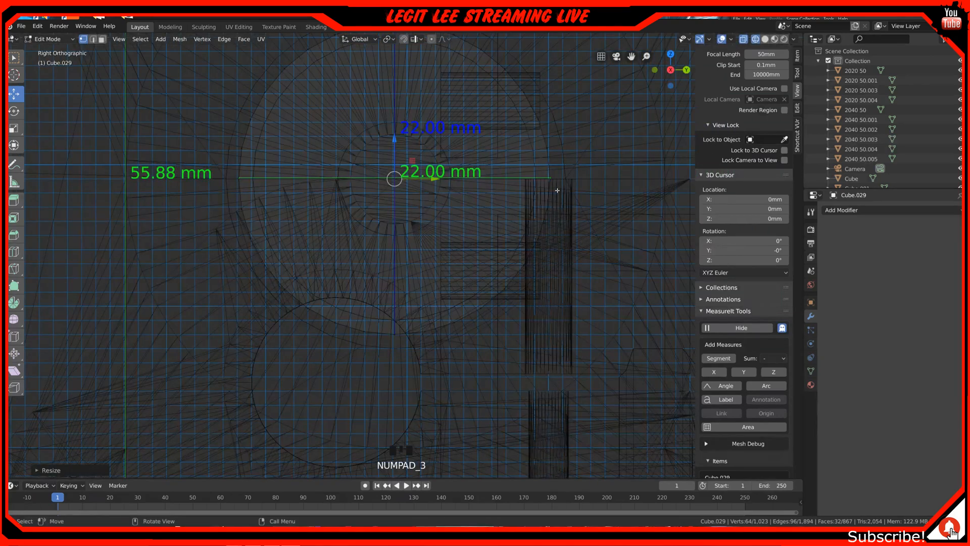
pyautogui.scroll(-1, 509, 164)
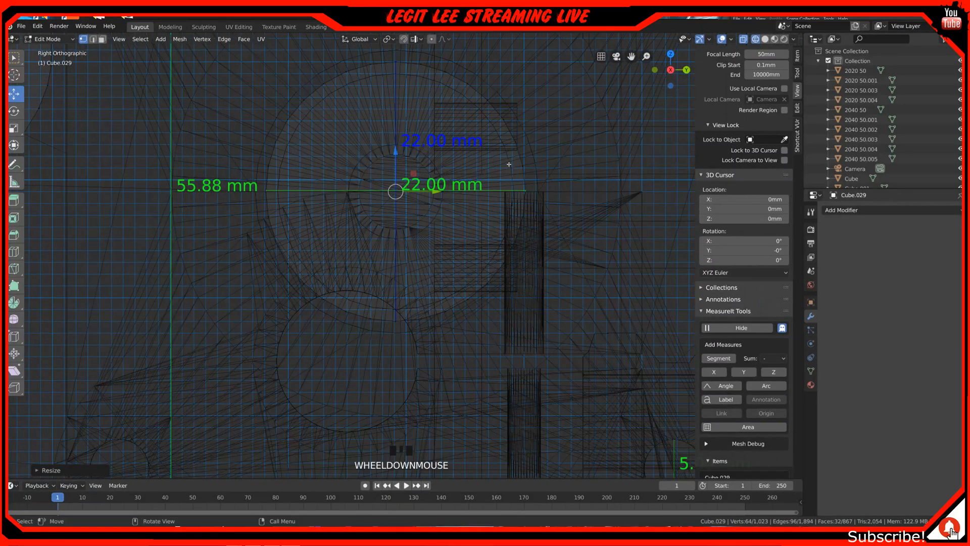
pyautogui.press('z')
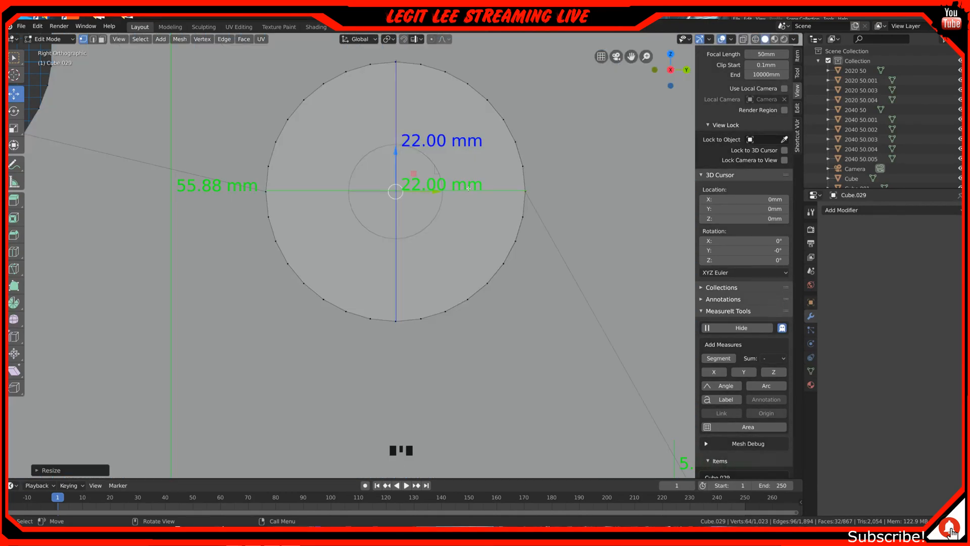
pyautogui.scroll(2, 469, 189)
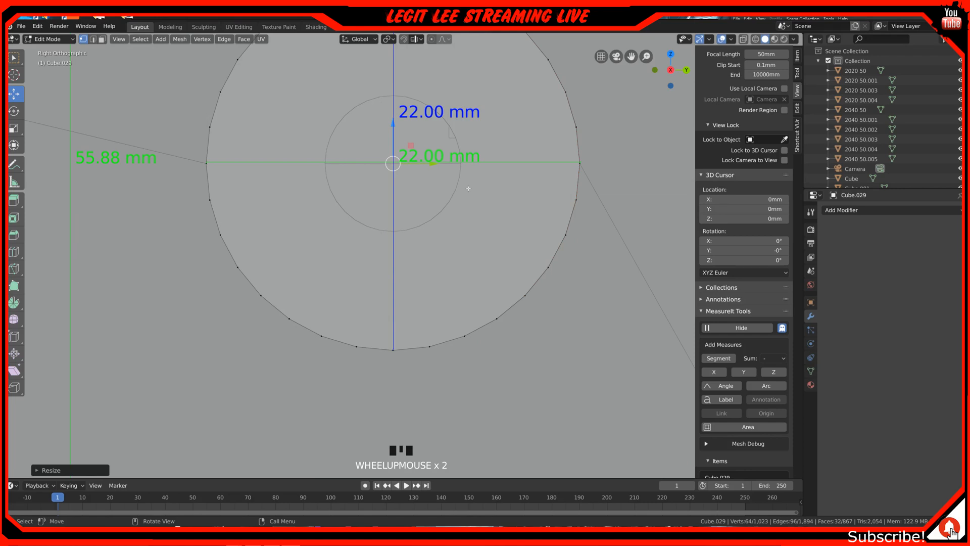
pyautogui.press('z')
pyautogui.click(472, 244)
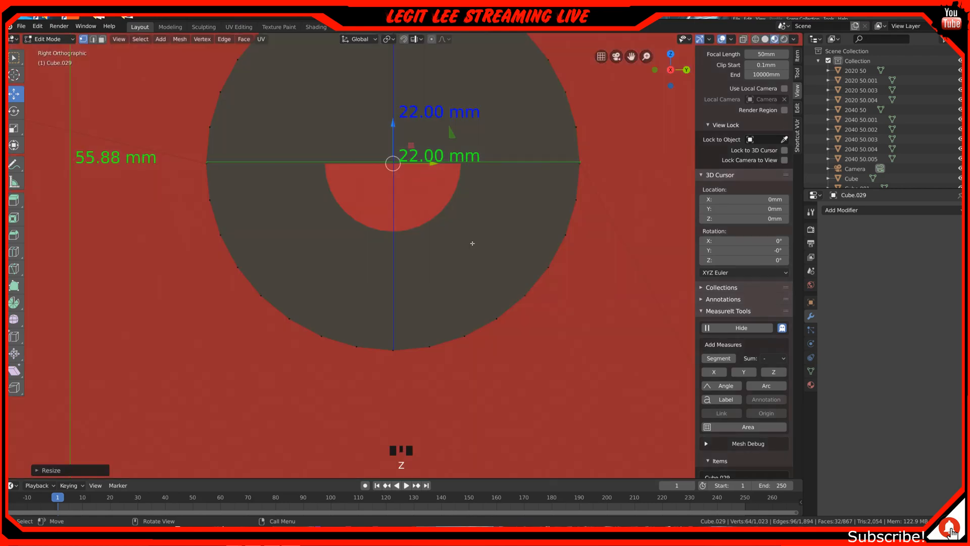
pyautogui.keyDown('shift'); pyautogui.moveTo(476, 201); pyautogui.dragTo(479, 256, button='middle'); pyautogui.keyUp('shift')
pyautogui.scroll(1, 479, 256)
pyautogui.press('KP_3')
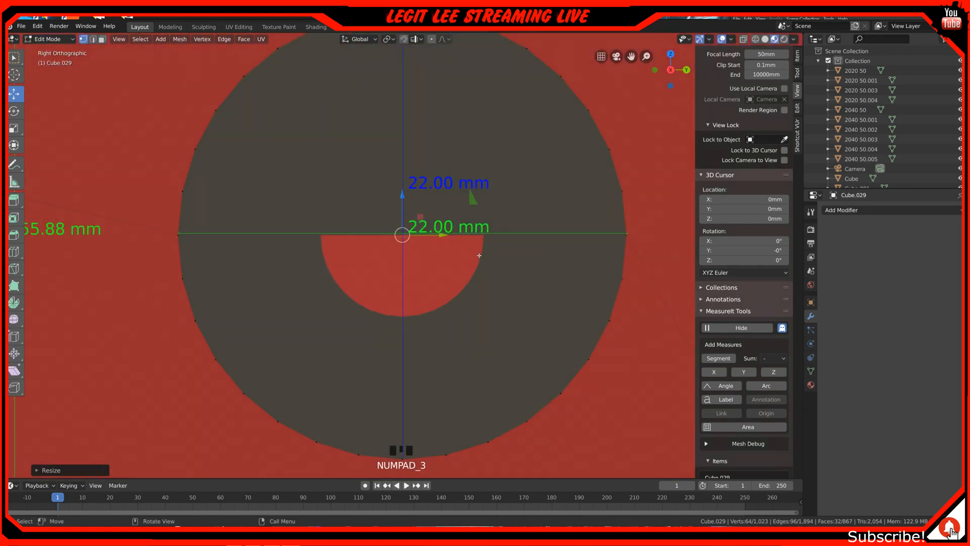
pyautogui.scroll(-6, 479, 255)
pyautogui.moveTo(479, 255); pyautogui.dragTo(406, 284, button='middle')
pyautogui.scroll(-15, 405, 284)
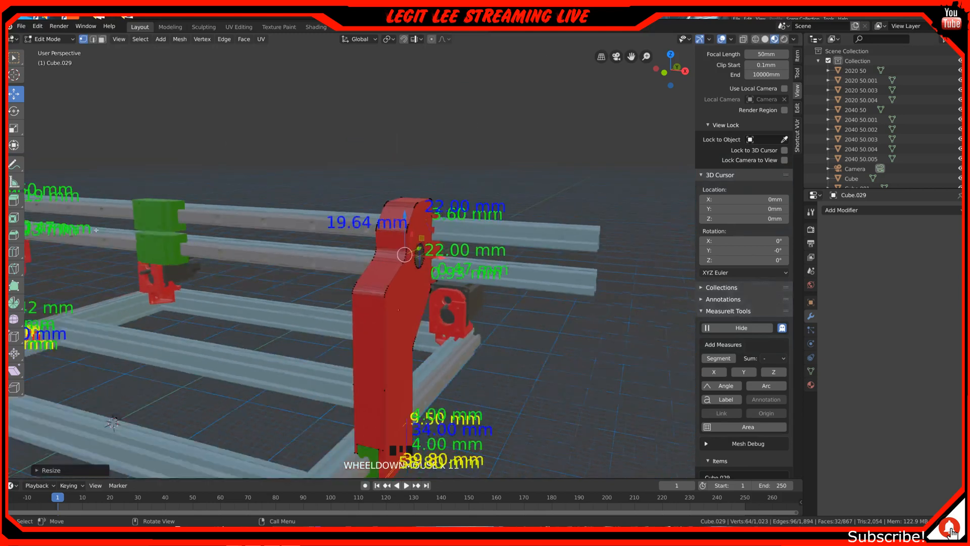
# Restore the loop cut selection, leave Edit Mode and hide the X AXIS BEARING part on the opposite gantry plate.
pyautogui.click(403, 255)
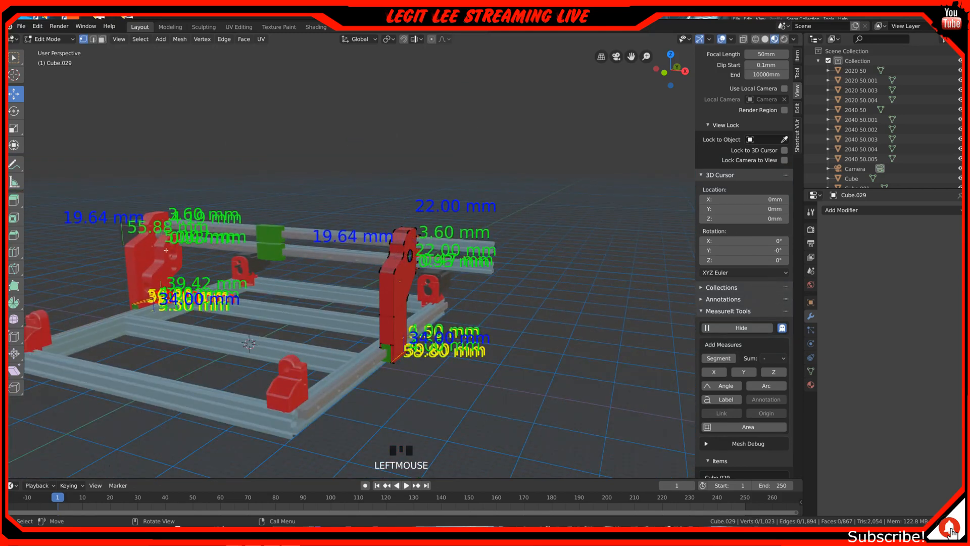
pyautogui.hotkey('ctrl', 'z')
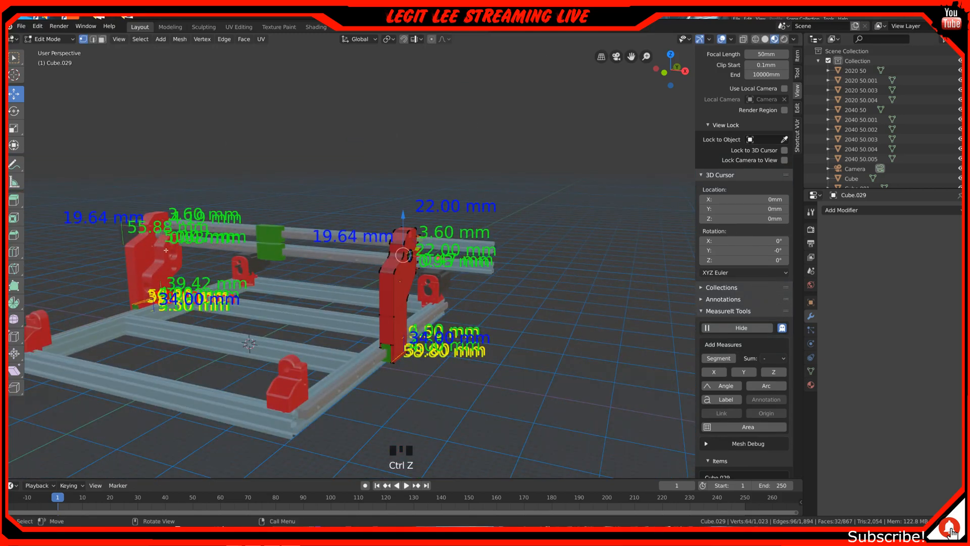
pyautogui.press('Tab')
pyautogui.click(161, 255)
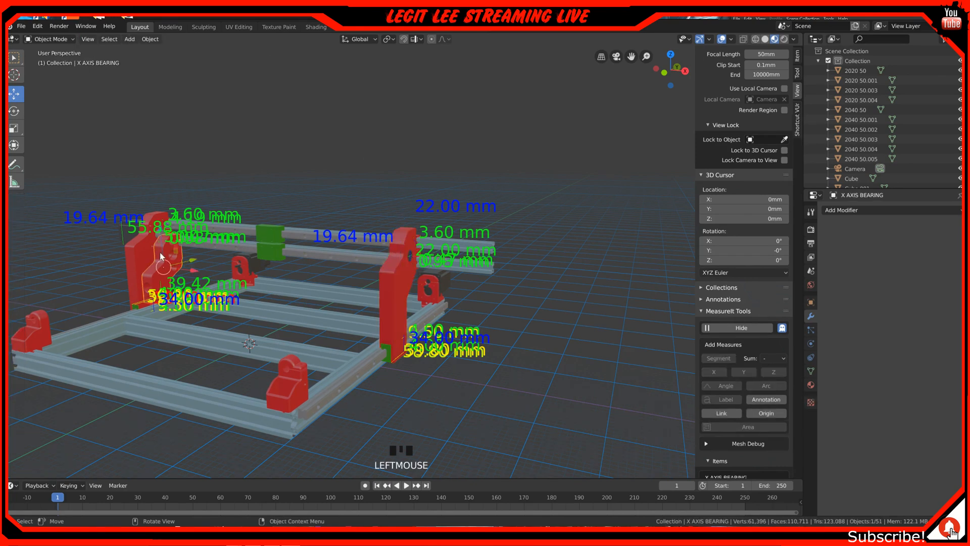
pyautogui.press('h')
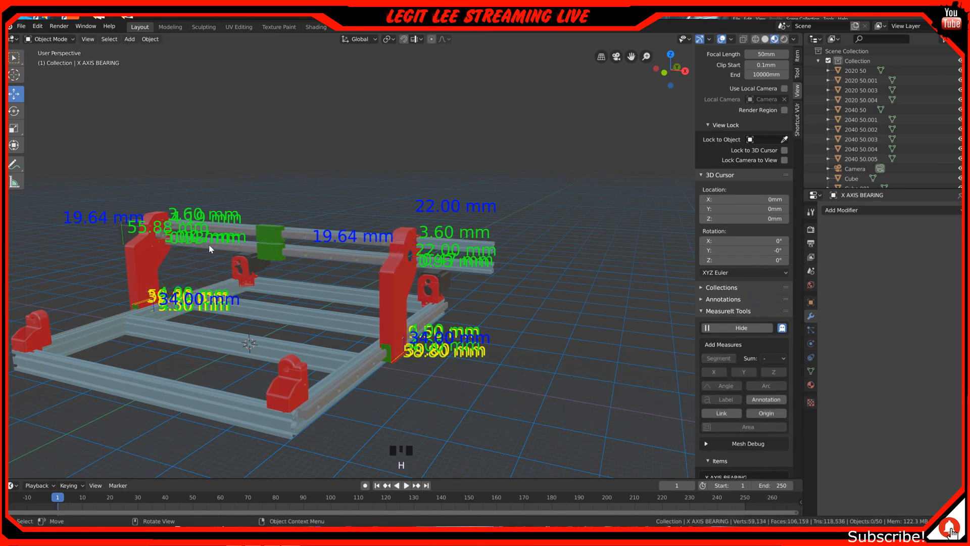
# Select Cube.029 at its round hole in right view and enter Edit Mode.
pyautogui.press('KP_3')
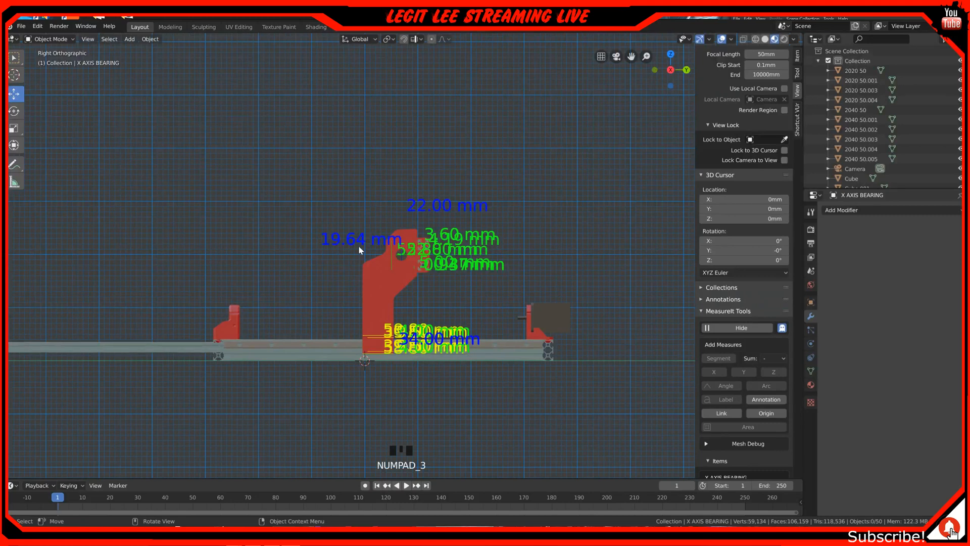
pyautogui.scroll(8, 422, 247)
pyautogui.scroll(9, 421, 248)
pyautogui.scroll(-2, 420, 245)
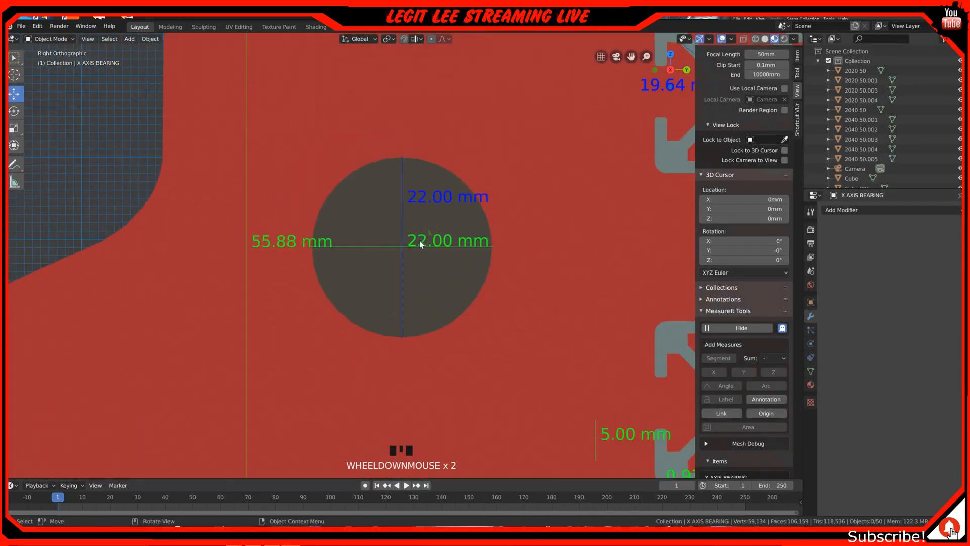
pyautogui.click(396, 209)
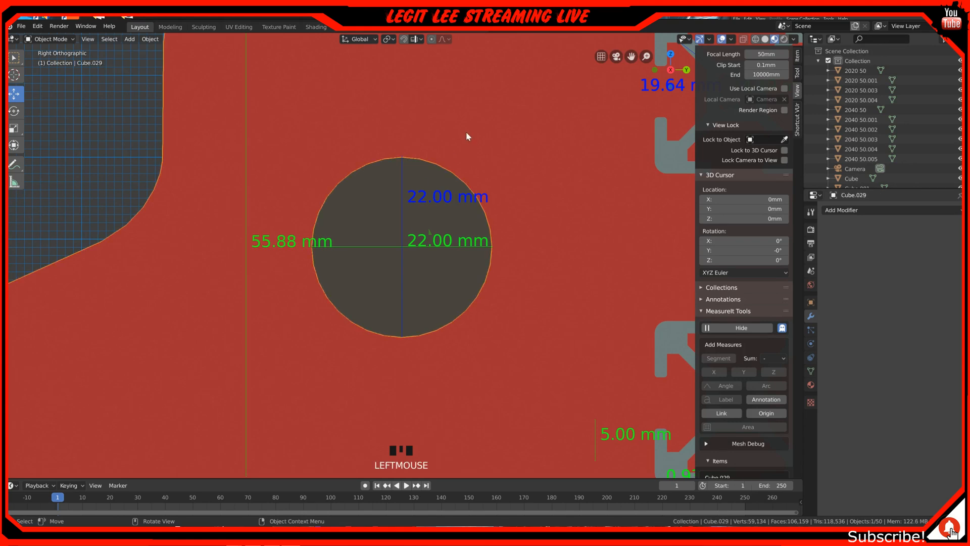
pyautogui.press('Tab')
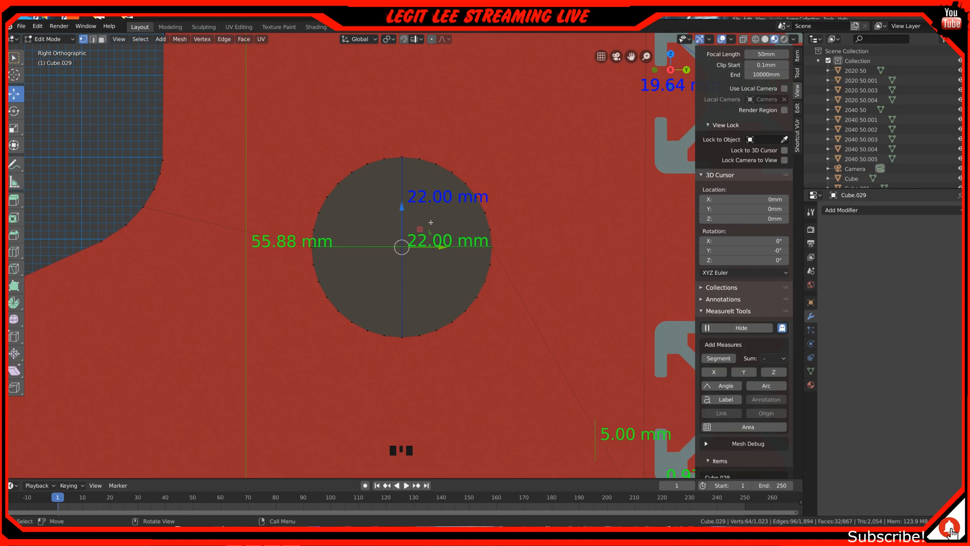
# Inspect Cube.029's round hole in wireframe shading, then restore Look Dev shading in the right orthographic view.
pyautogui.press('z')
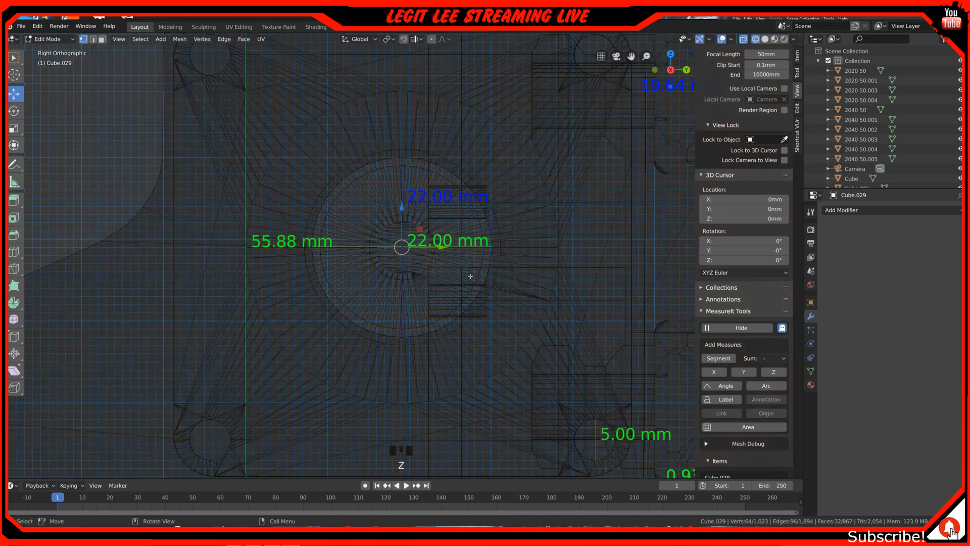
pyautogui.moveTo(471, 276); pyautogui.dragTo(491, 275, button='middle')
pyautogui.scroll(3, 491, 275)
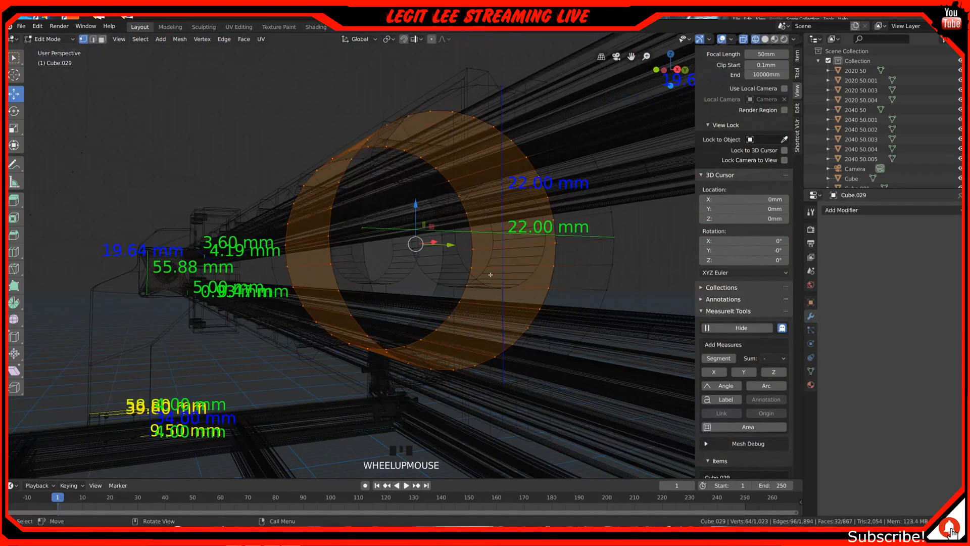
pyautogui.press('KP_3')
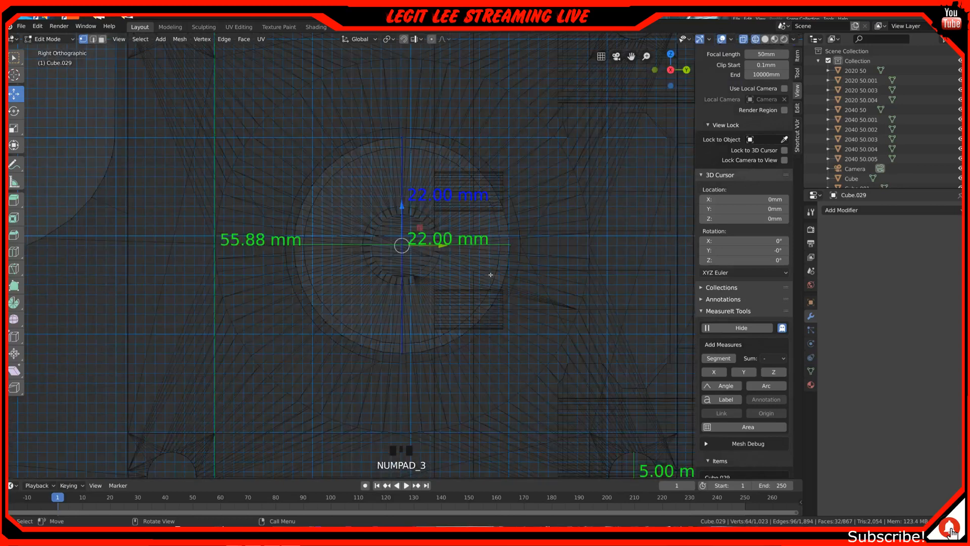
pyautogui.press('z')
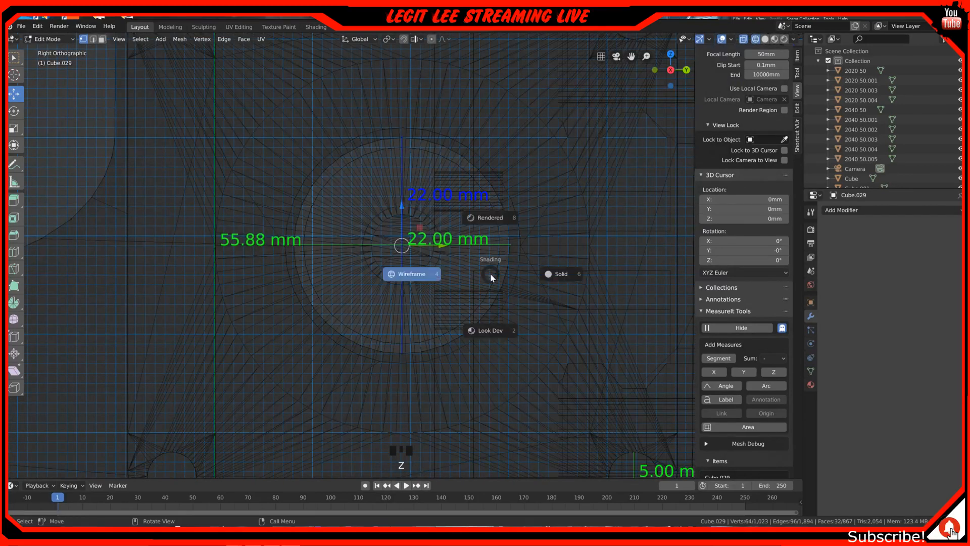
pyautogui.click(490, 331)
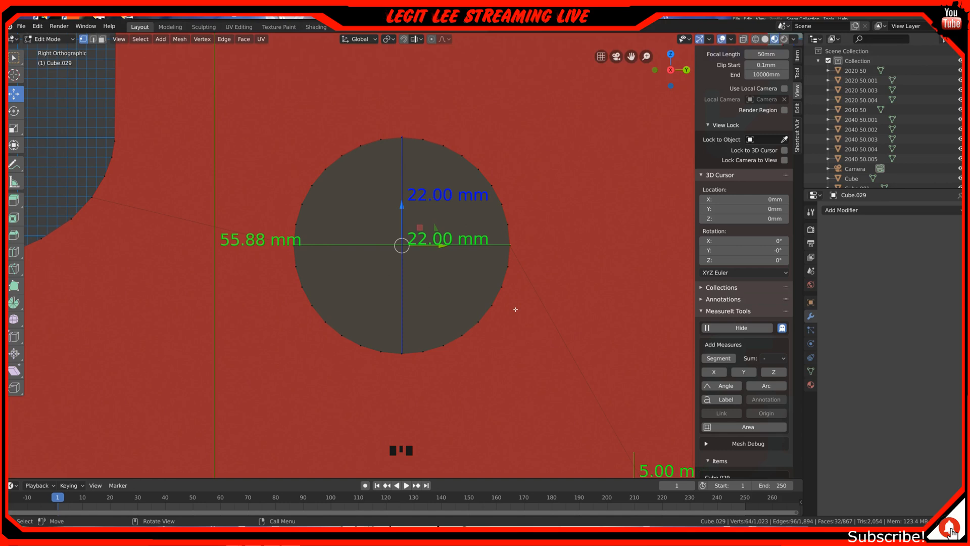
pyautogui.press('s')
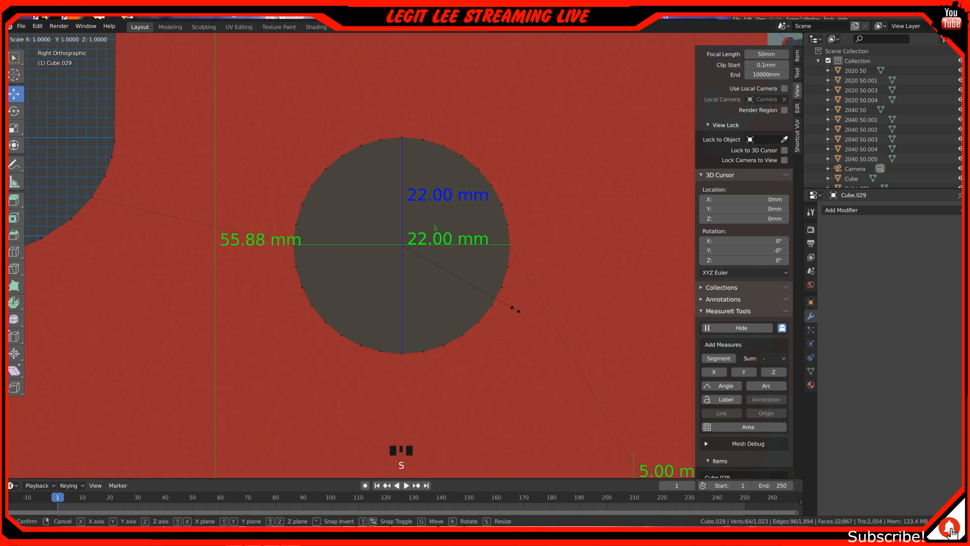
pyautogui.press('y')
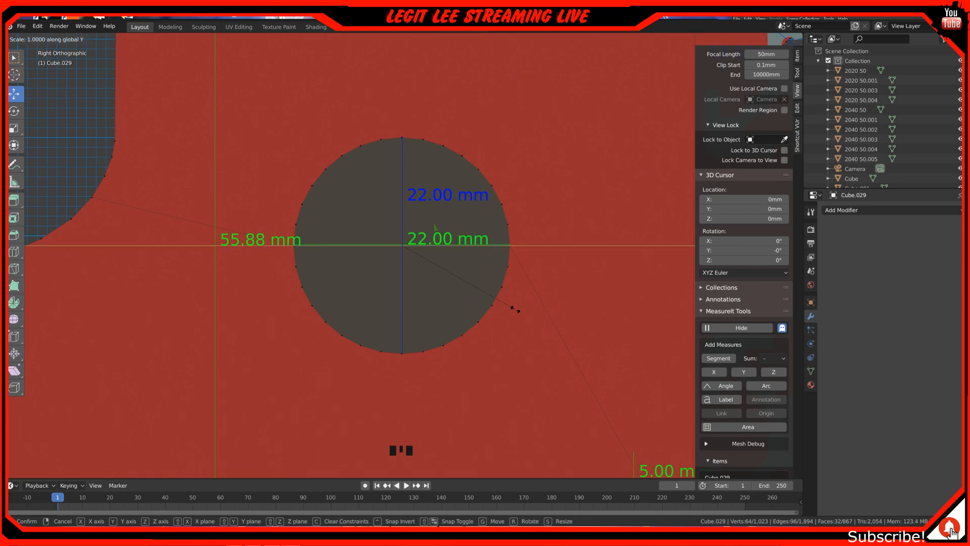
pyautogui.press('Escape')
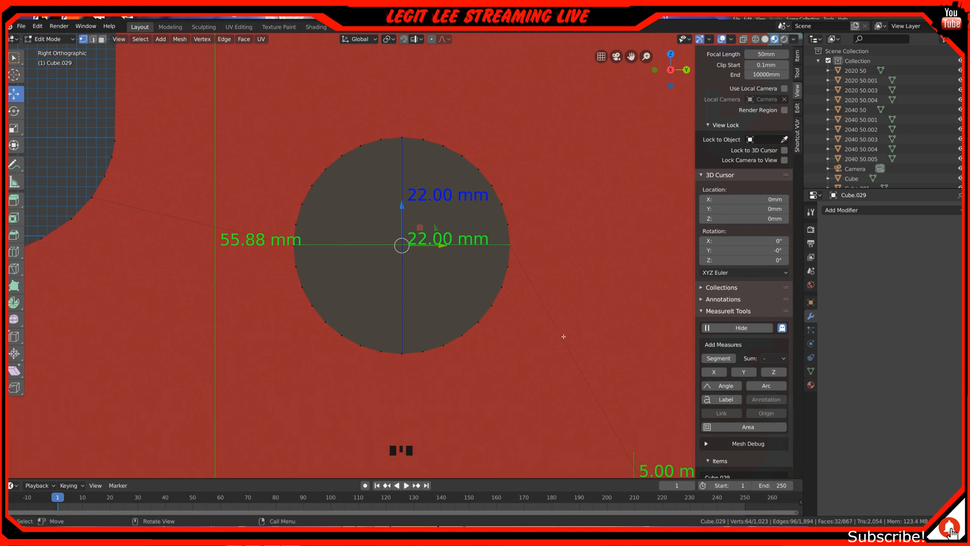
# Delete the two MeasureIt distance measurements that cross Cube.029's round hole.
pyautogui.scroll(-3, 795, 445)
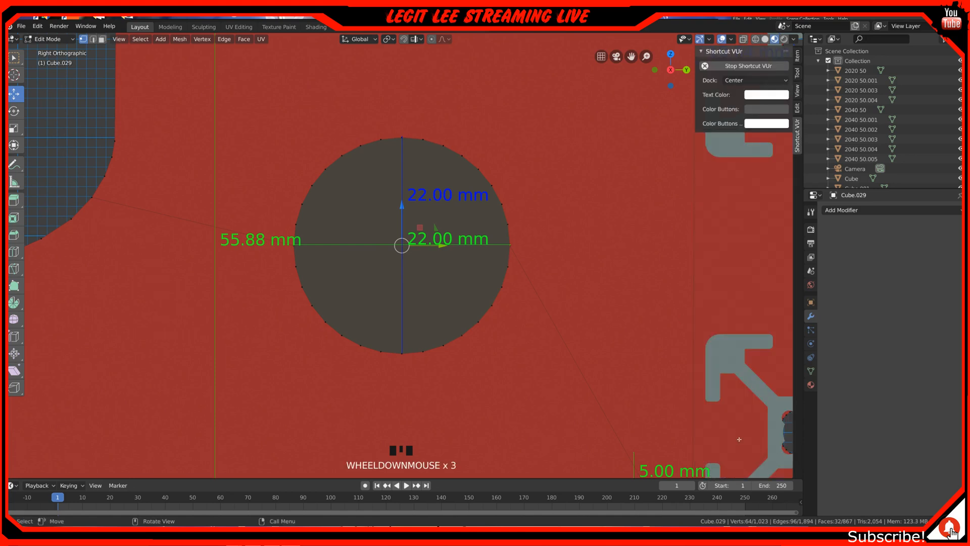
pyautogui.scroll(2, 790, 187)
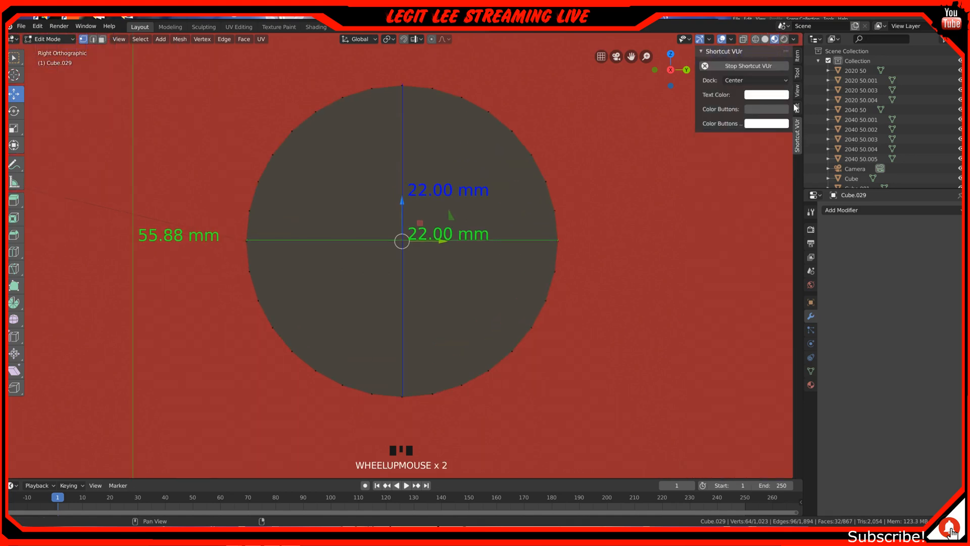
pyautogui.scroll(2, 796, 108)
pyautogui.scroll(-2, 725, 334)
pyautogui.scroll(-20, 733, 346)
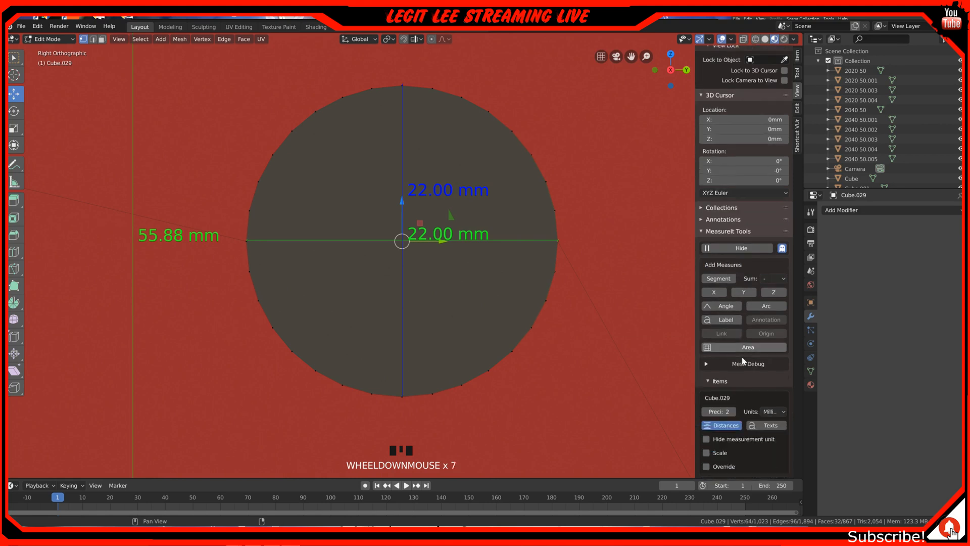
pyautogui.scroll(-5, 742, 359)
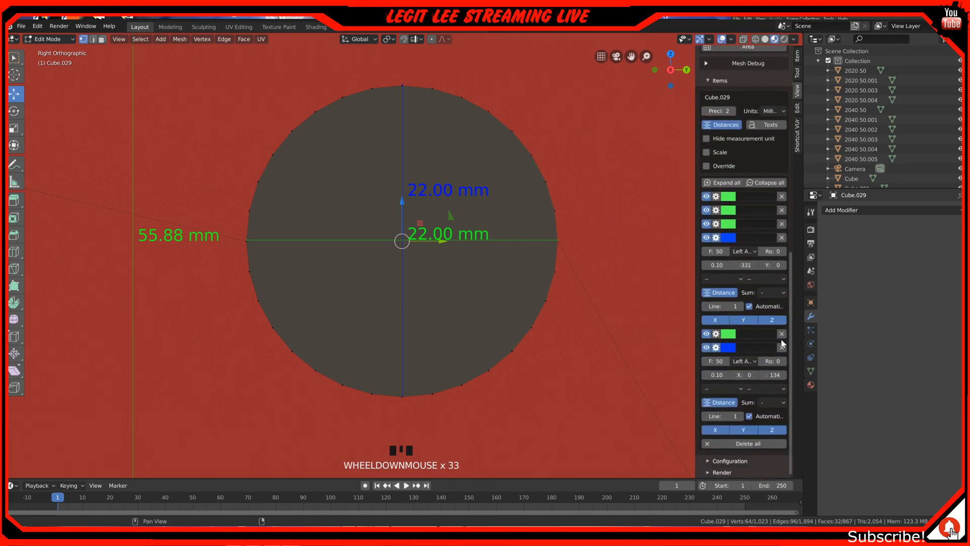
pyautogui.click(782, 360)
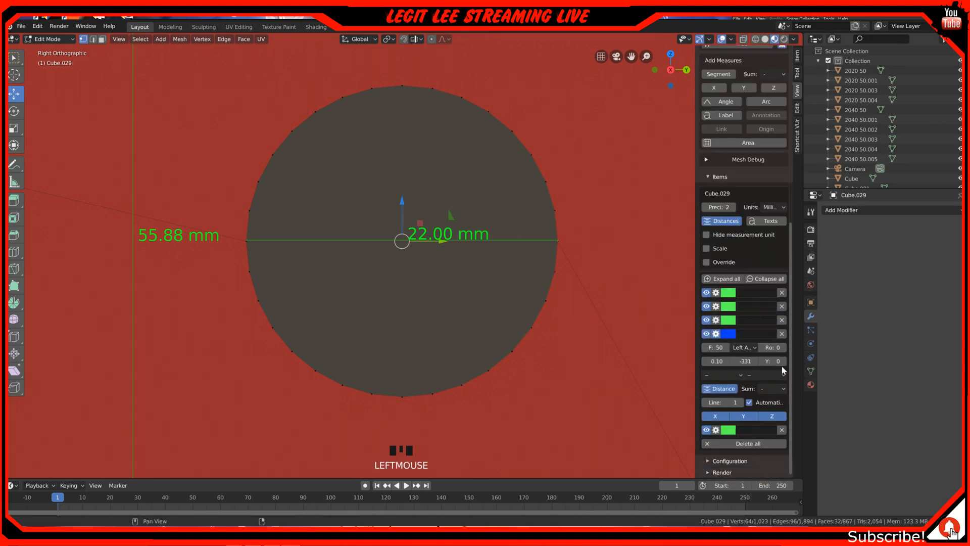
pyautogui.click(781, 430)
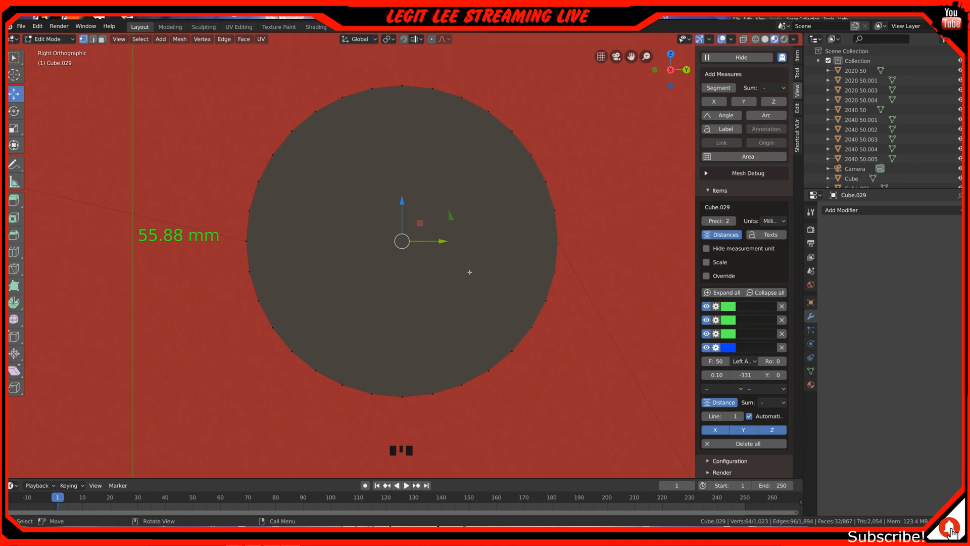
# Hide the bearing cylinder Cylinder.002 in Object Mode, then reselect Cube.029 and enter Edit Mode.
pyautogui.press('Tab')
pyautogui.click(486, 264)
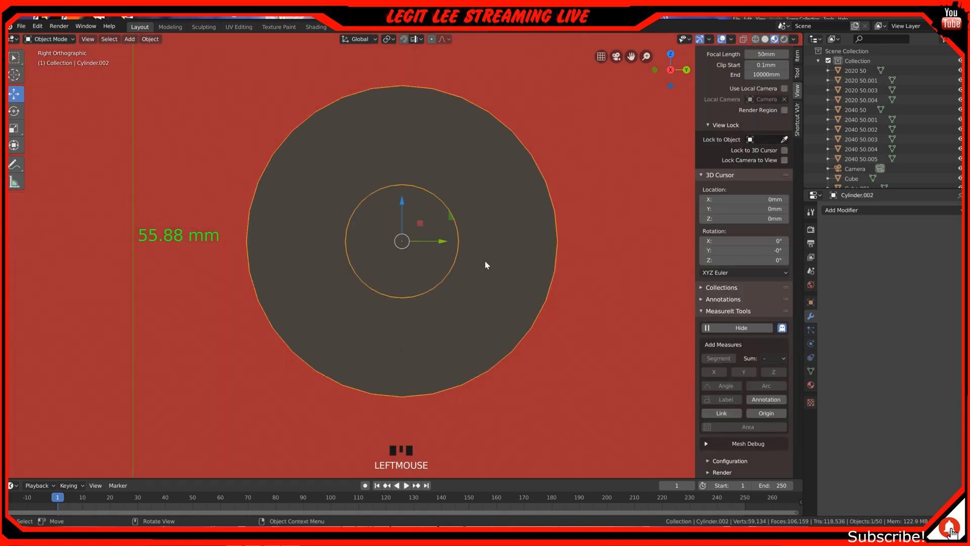
pyautogui.press('h')
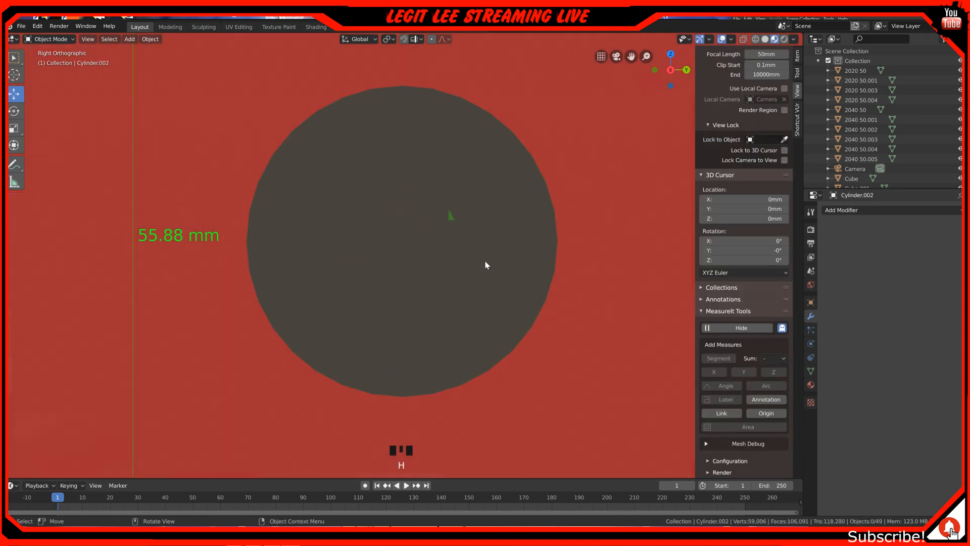
pyautogui.moveTo(487, 265); pyautogui.dragTo(488, 275, button='middle')
pyautogui.click(489, 292)
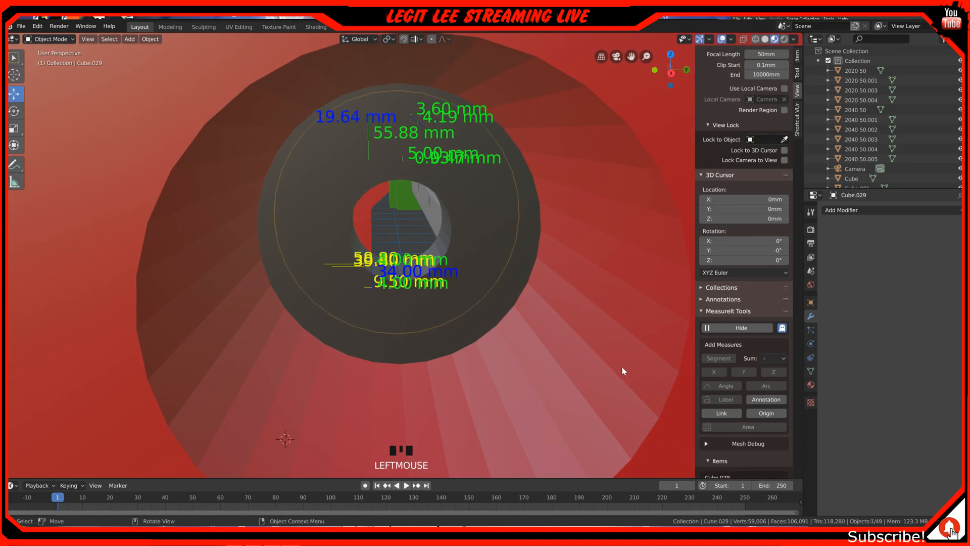
pyautogui.click(620, 384)
pyautogui.click(79, 267)
pyautogui.press('Tab')
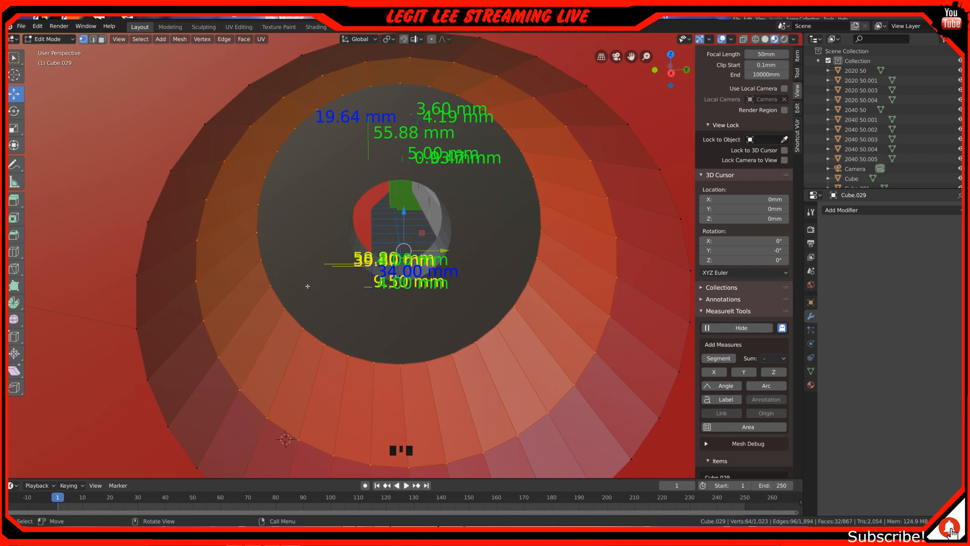
# Add a MeasureIt segment between the horizontally opposite vertices of the hole's middle loop and colour it yellow.
pyautogui.press('KP_3')
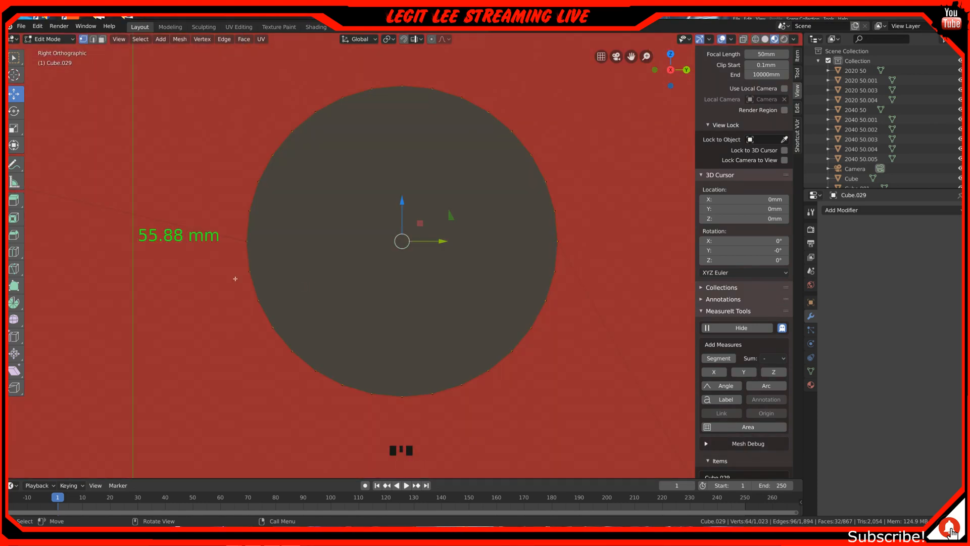
pyautogui.moveTo(321, 277); pyautogui.dragTo(460, 260, button='middle')
pyautogui.click(612, 244)
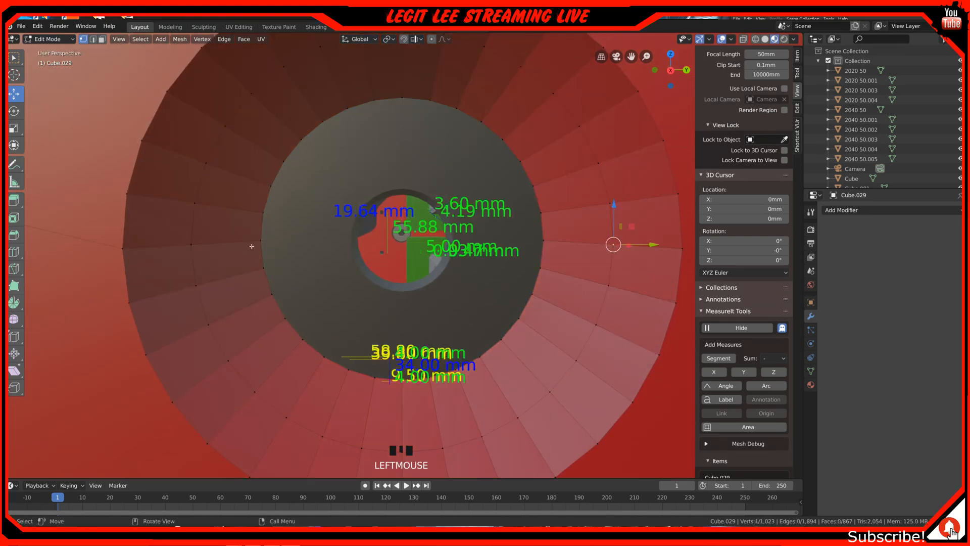
pyautogui.keyDown('shift'); pyautogui.click(194, 245); pyautogui.keyUp('shift')
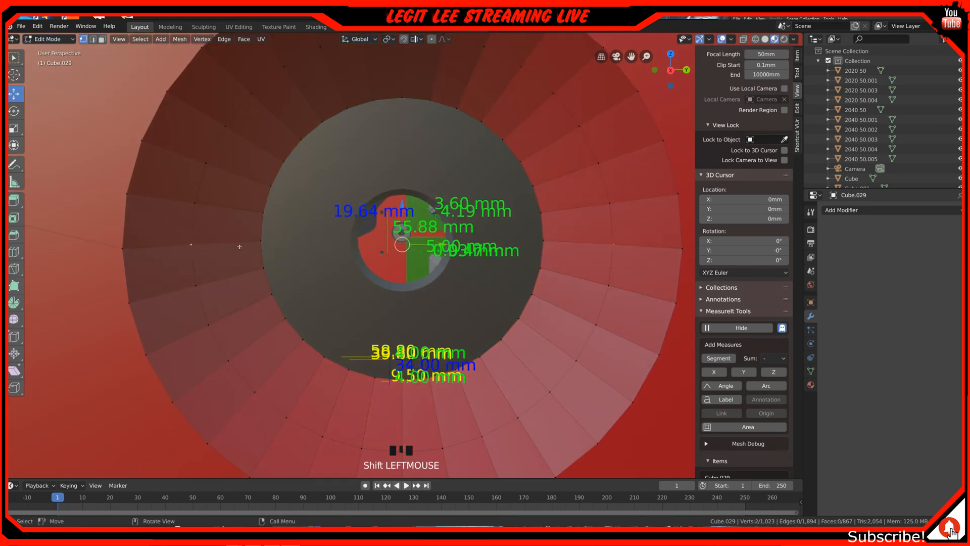
pyautogui.scroll(-2, 757, 374)
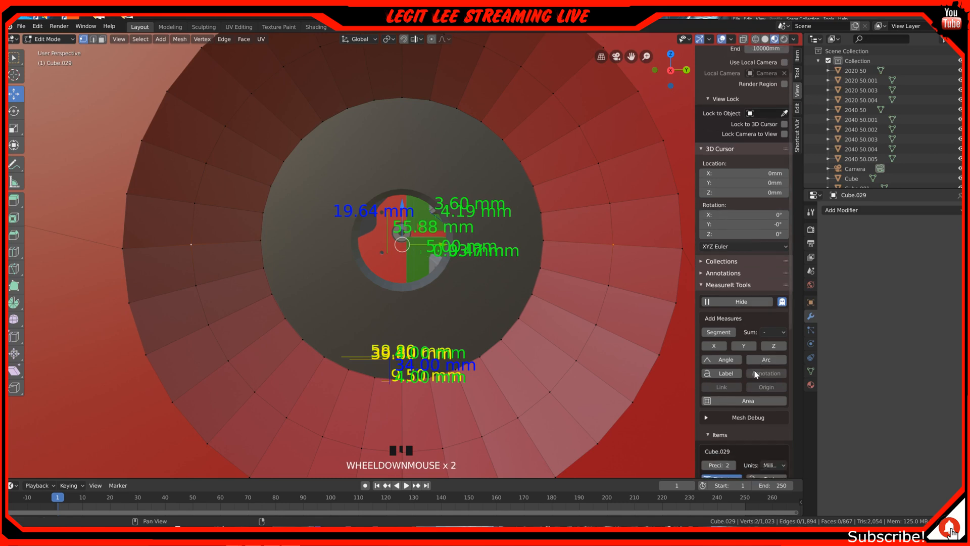
pyautogui.click(730, 333)
pyautogui.scroll(-1, 730, 337)
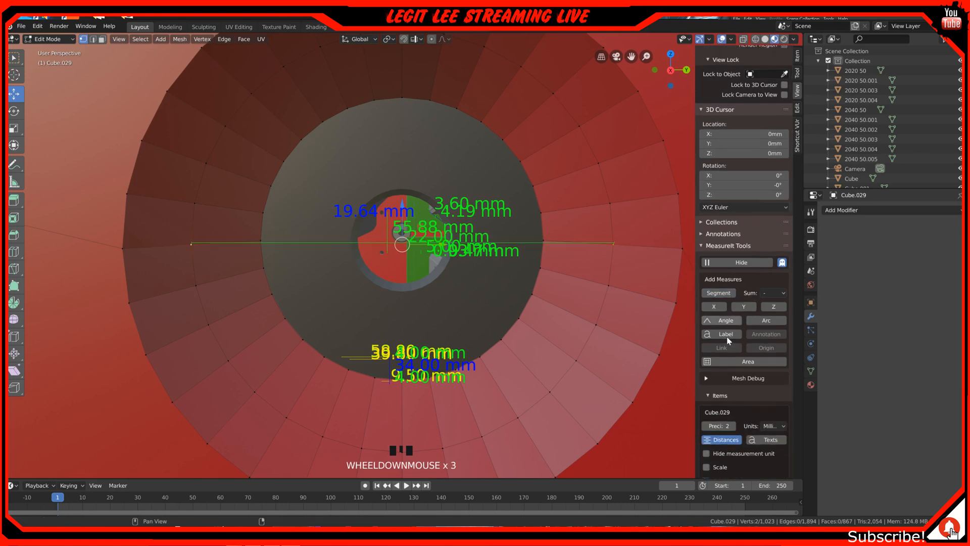
pyautogui.scroll(-20, 728, 338)
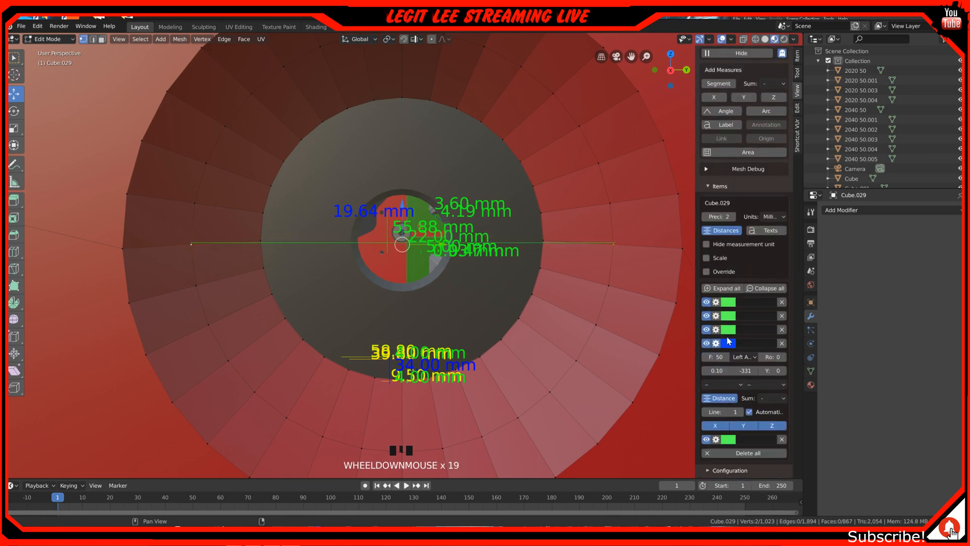
pyautogui.click(730, 430)
pyautogui.moveTo(740, 331); pyautogui.dragTo(730, 342)
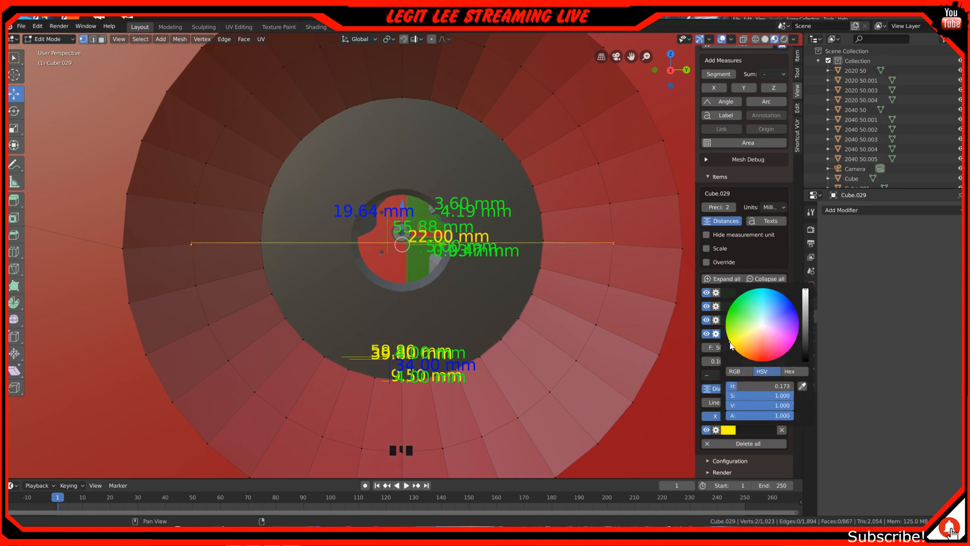
# Add a MeasureIt segment between the vertically opposite vertices of the hole's middle loop.
pyautogui.scroll(-2, 413, 81)
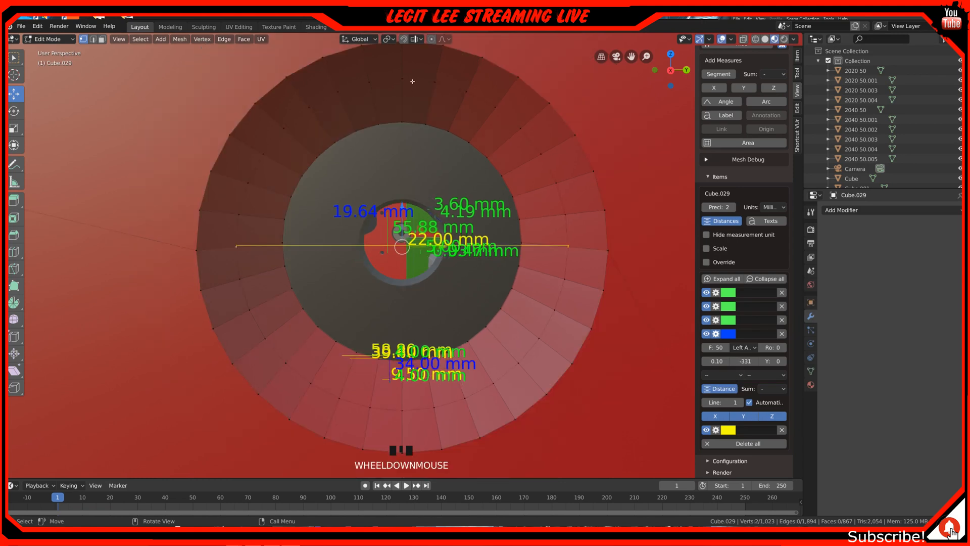
pyautogui.click(402, 378)
pyautogui.moveTo(434, 379)
pyautogui.mouseDown(button='middle')
pyautogui.moveTo(441, 385)
pyautogui.moveTo(426, 373)
pyautogui.mouseUp(button='middle')
pyautogui.scroll(1, 406, 149)
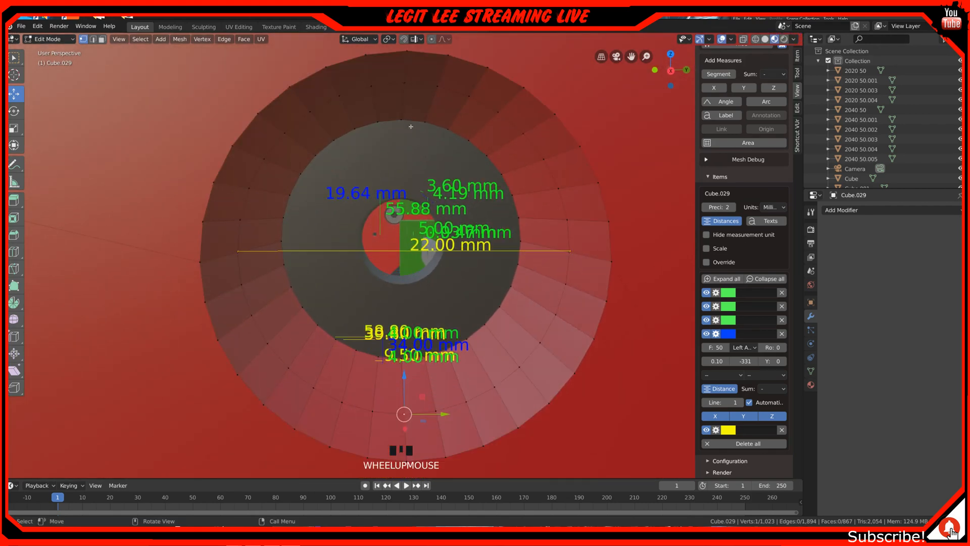
pyautogui.keyDown('shift'); pyautogui.click(405, 79); pyautogui.keyUp('shift')
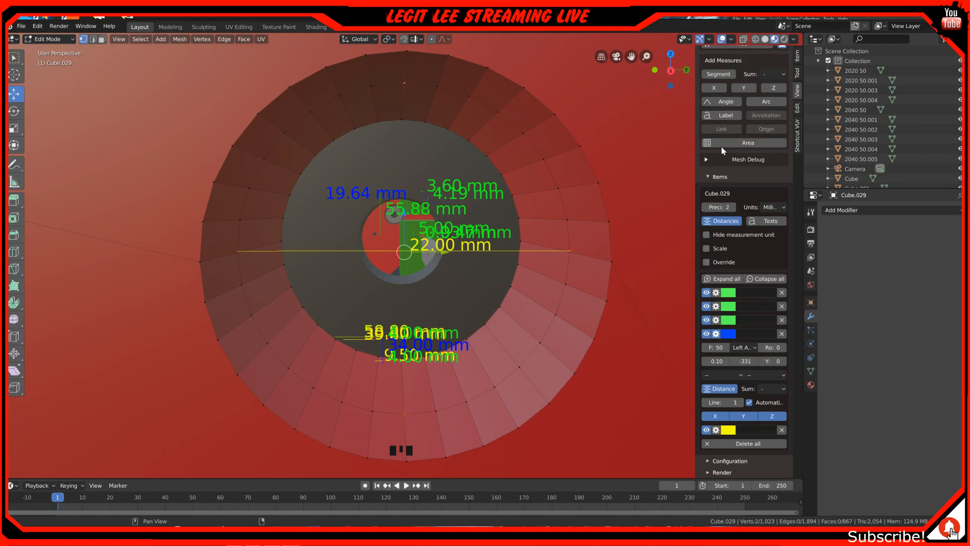
pyautogui.click(722, 74)
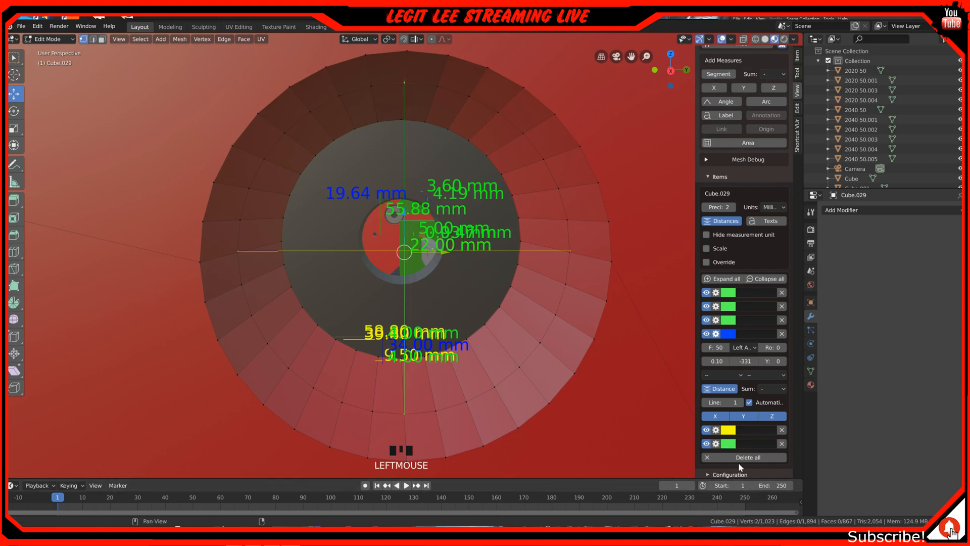
# Colour the vertical hole measurement orange-yellow and offset its label text to Y -72.
pyautogui.click(730, 448)
pyautogui.moveTo(747, 336); pyautogui.dragTo(736, 362)
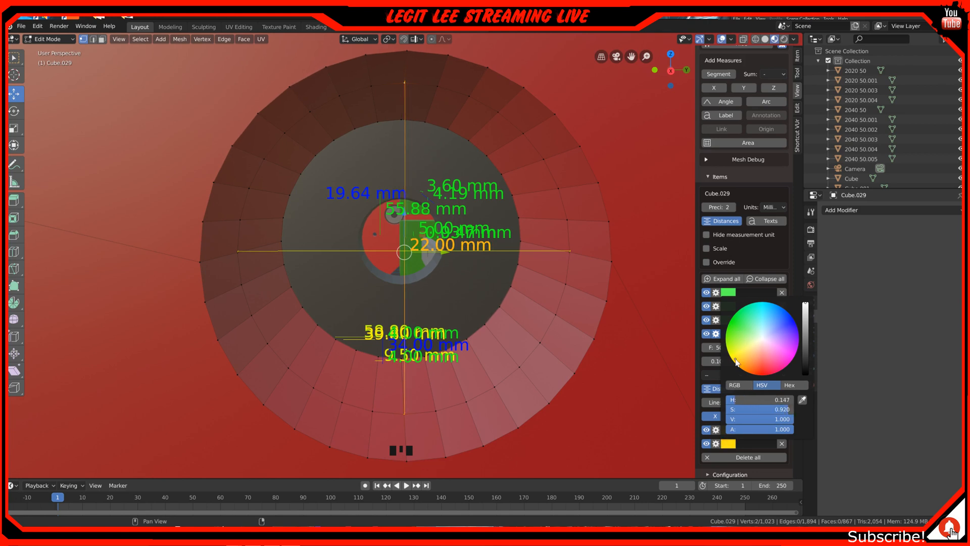
pyautogui.scroll(-1, 720, 445)
pyautogui.click(718, 431)
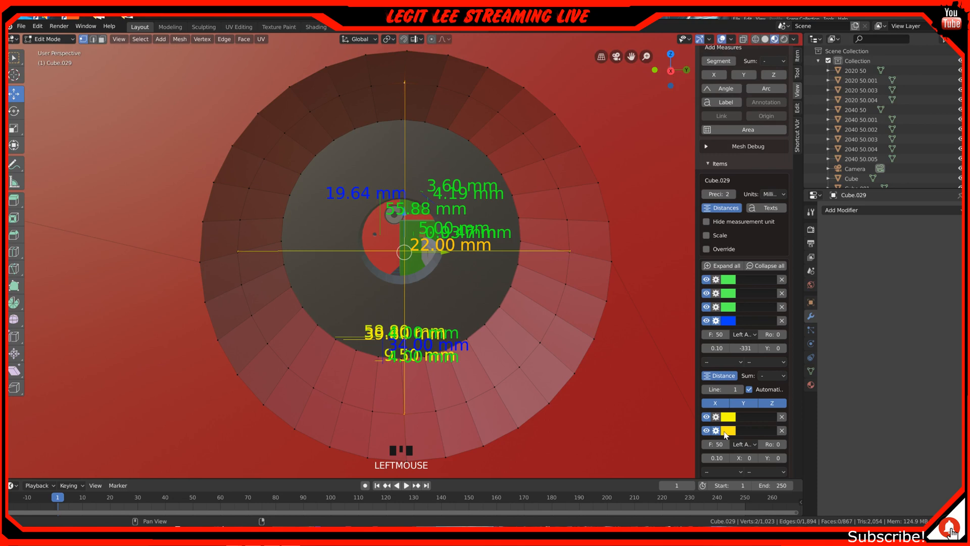
pyautogui.moveTo(774, 458); pyautogui.dragTo(743, 458)
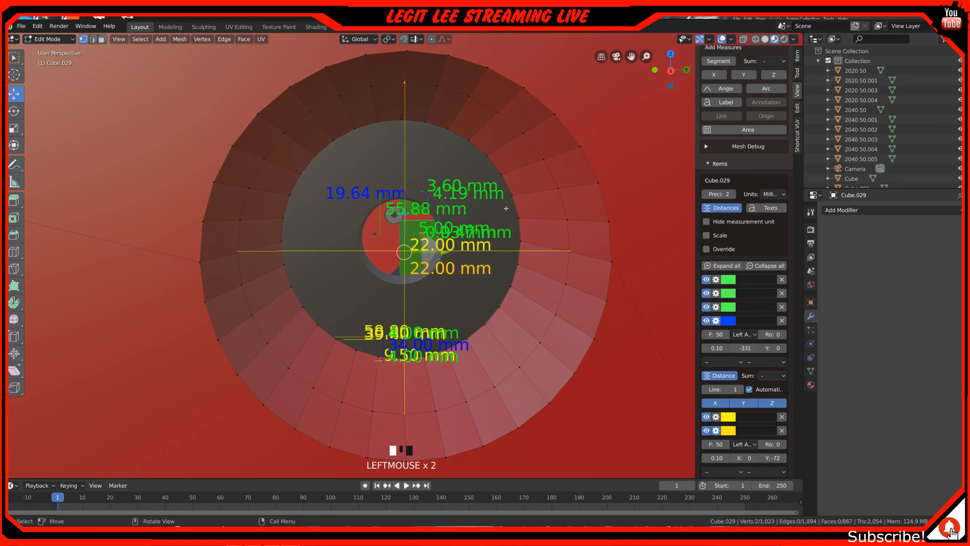
# Select the middle and inner edge loops of Cube.029's round hole together.
pyautogui.keyDown('alt'); pyautogui.click(539, 157); pyautogui.keyUp('alt')
pyautogui.moveTo(520, 205); pyautogui.dragTo(530, 209, button='middle')
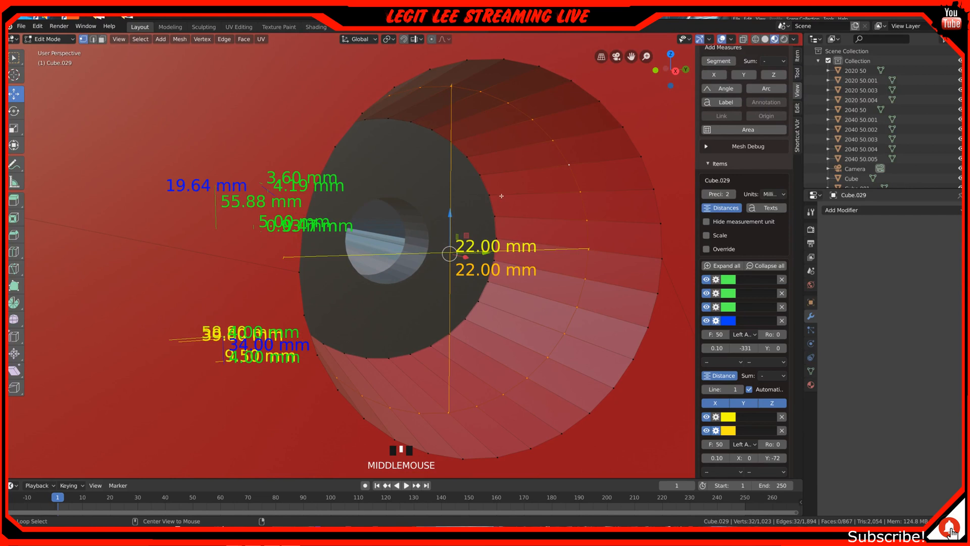
pyautogui.keyDown('alt'); pyautogui.keyDown('shift'); pyautogui.click(492, 189); pyautogui.keyUp('shift'); pyautogui.keyUp('alt')
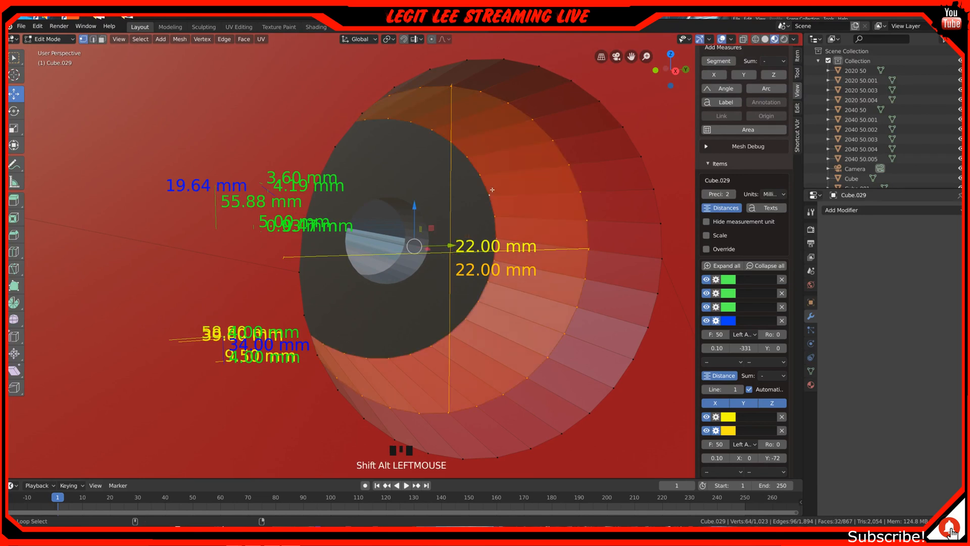
pyautogui.moveTo(493, 190); pyautogui.dragTo(521, 217, button='middle')
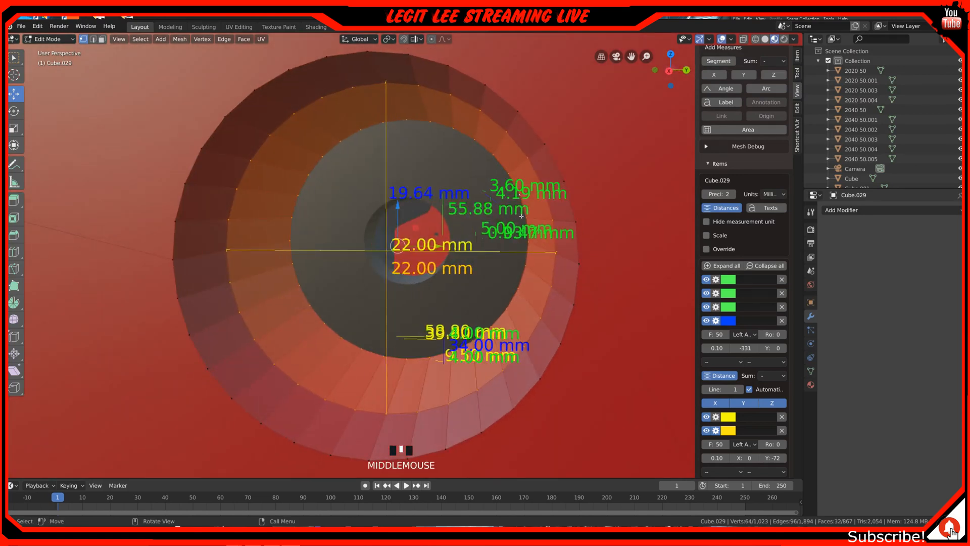
# Try to scale the hole's two selected loops down uniformly to a diameter of about 16.65 mm.
pyautogui.press('KP_1')
pyautogui.press('KP_3')
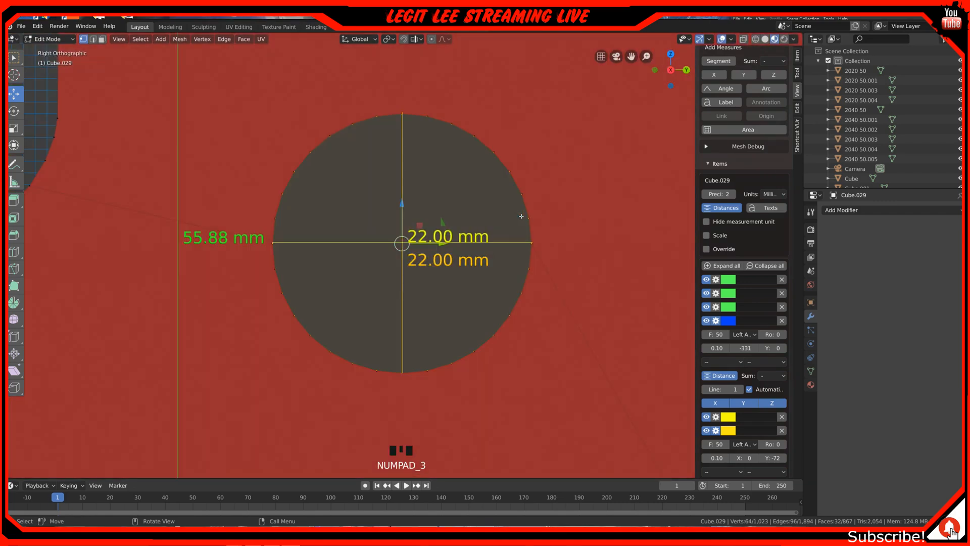
pyautogui.press('s')
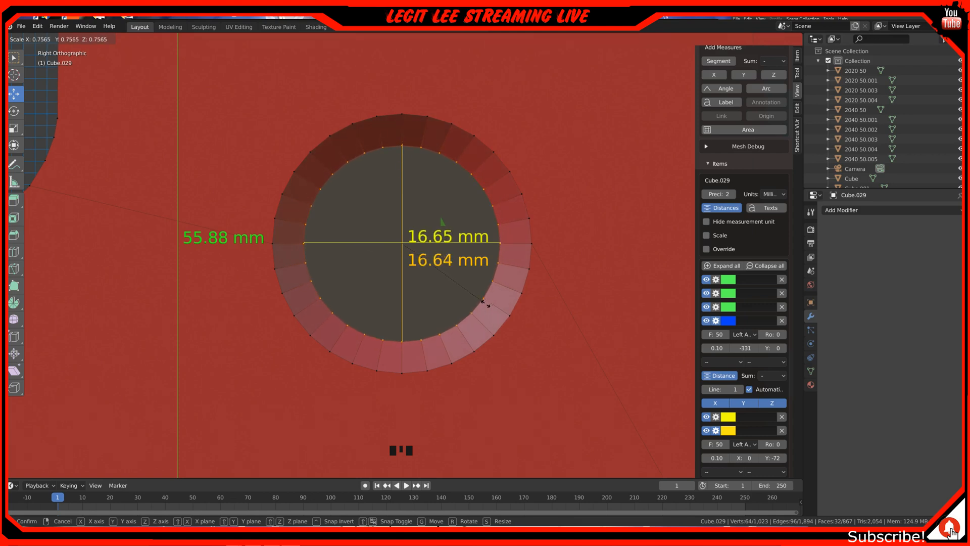
pyautogui.click(485, 303)
pyautogui.moveTo(486, 304); pyautogui.dragTo(587, 319, button='middle')
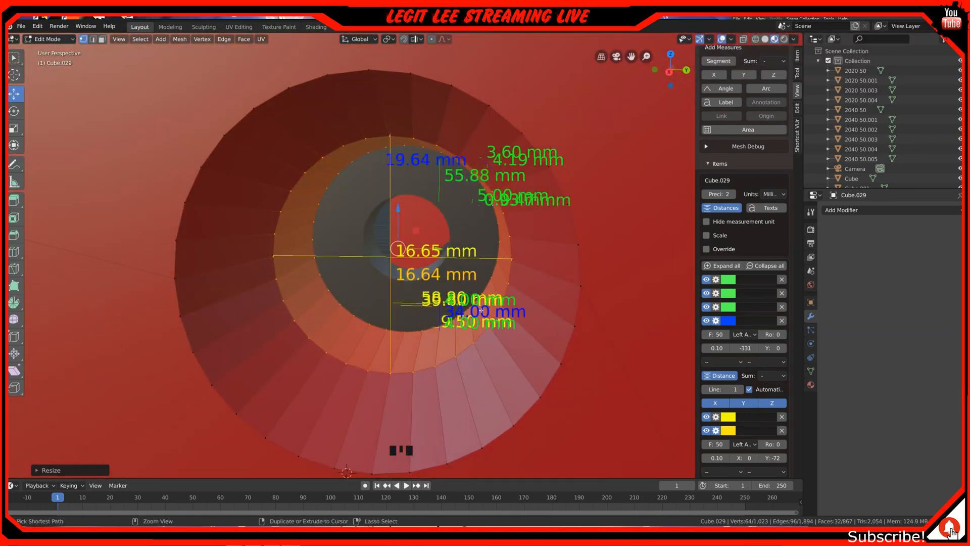
pyautogui.hotkey('ctrl', 'z')
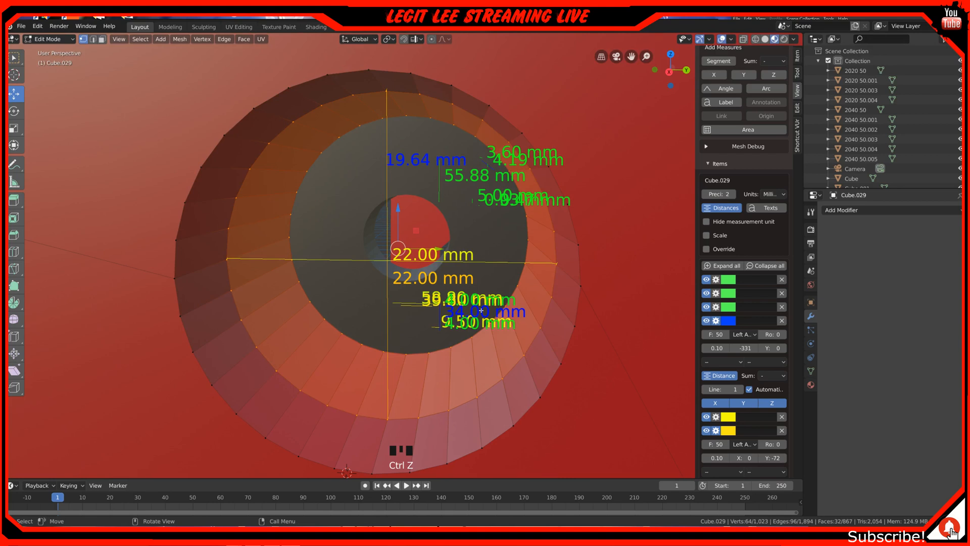
# Extrude the selected hole wall faces inward along their normals to an opening about 18.2 mm high and 15.5 mm wide.
pyautogui.press('KP_3')
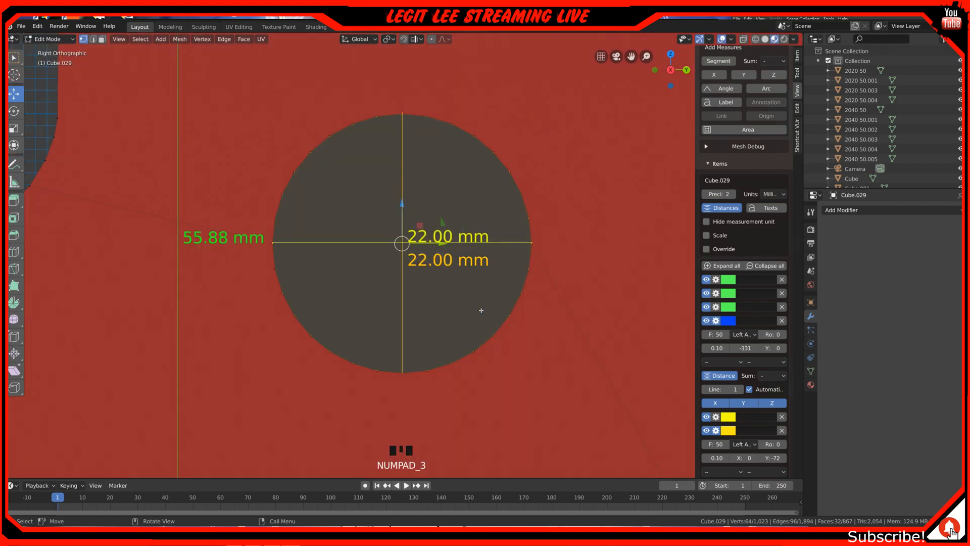
pyautogui.press('alt')
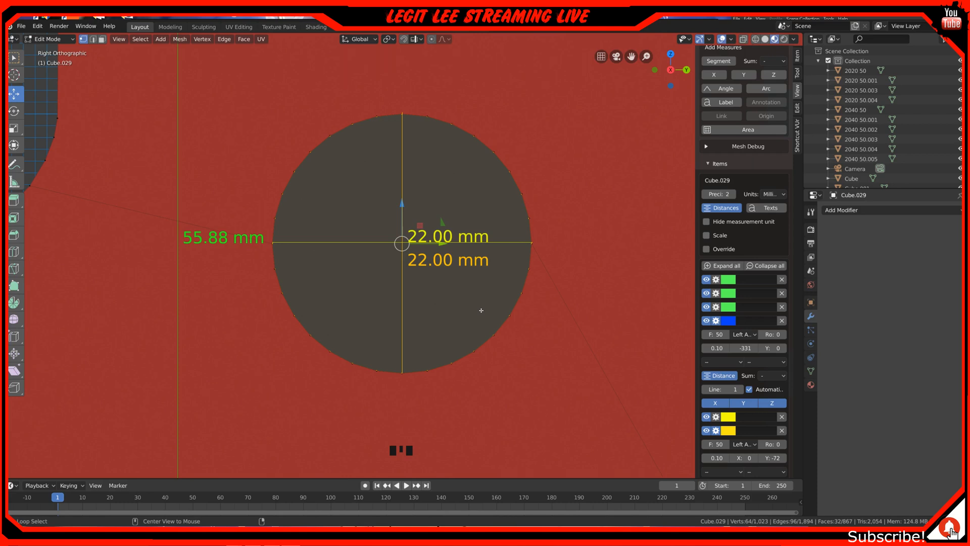
pyautogui.hotkey('alt', 'e')
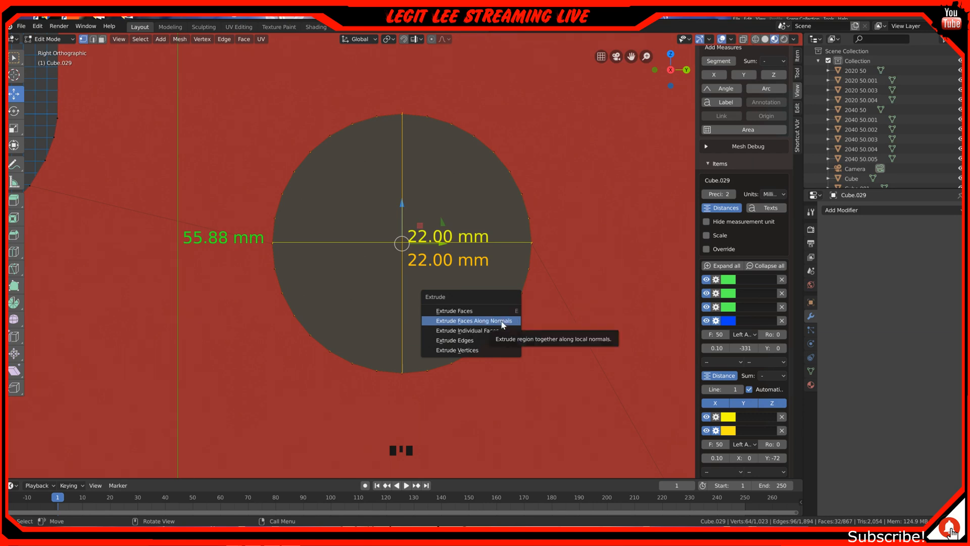
pyautogui.click(503, 324)
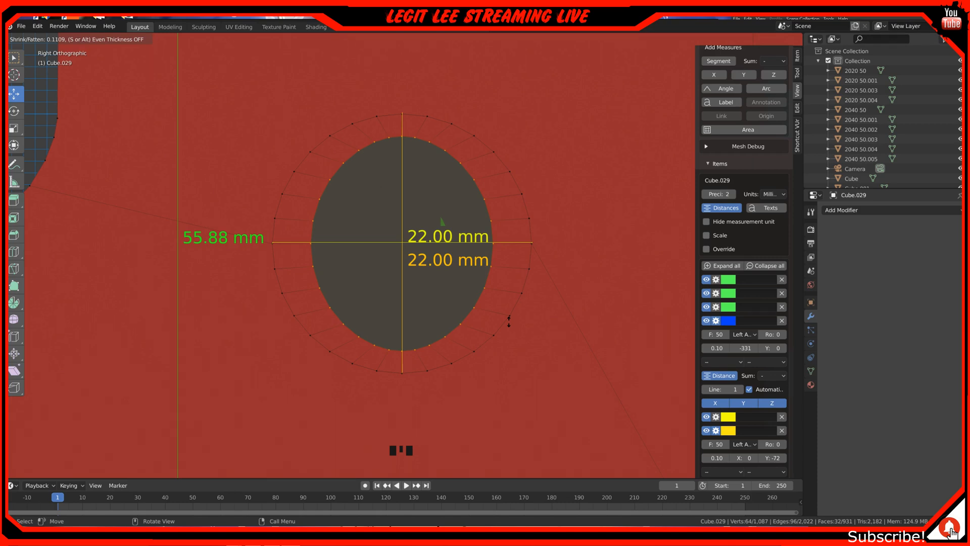
pyautogui.click(509, 322)
pyautogui.moveTo(508, 321); pyautogui.dragTo(498, 308, button='middle')
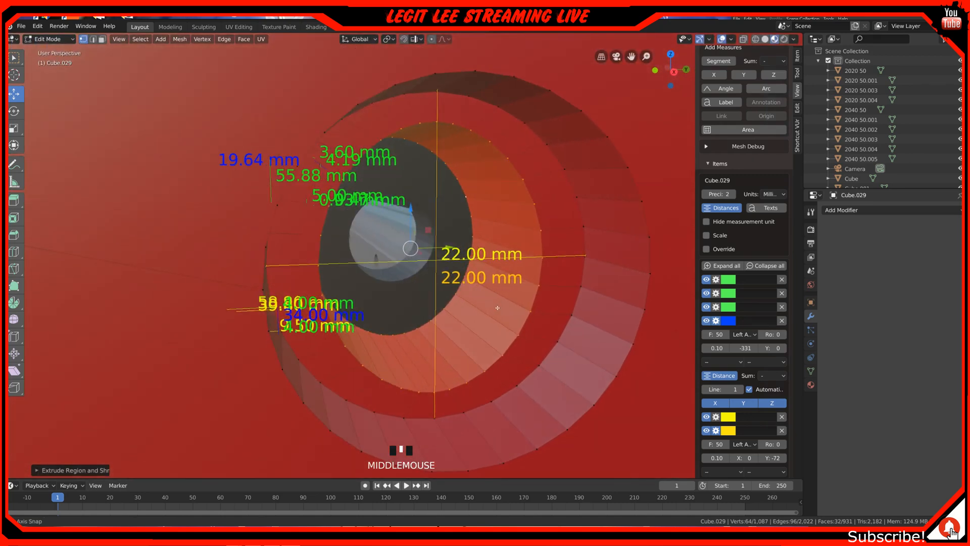
# Replace the two 22 mm hole measurements with a yellow MeasureIt segment between the vertically opposite vertices of the extruded inner loop.
pyautogui.click(782, 417)
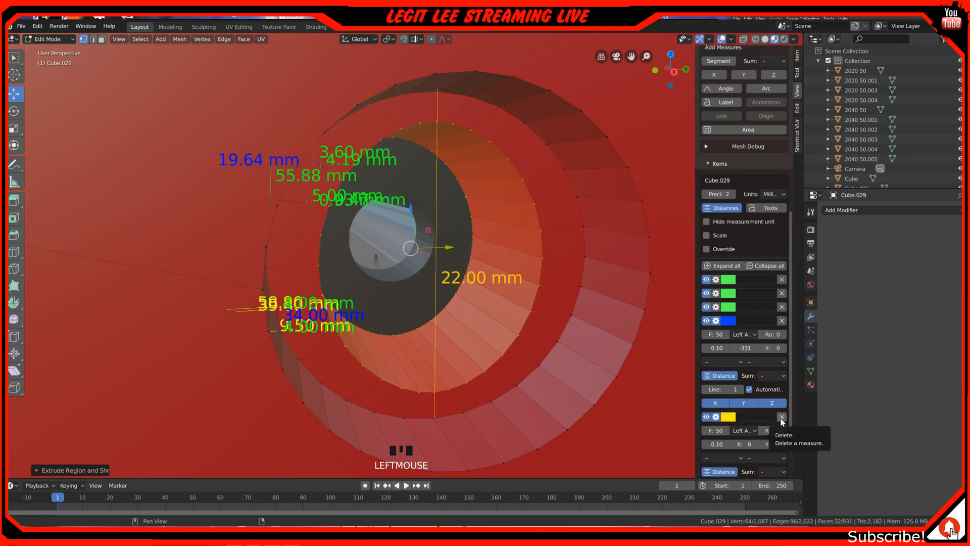
pyautogui.click(782, 419)
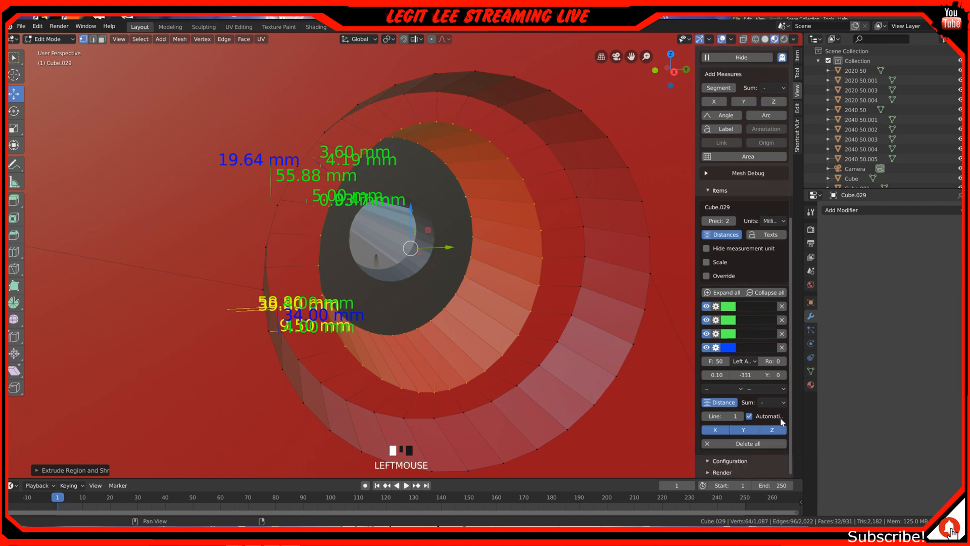
pyautogui.click(434, 391)
pyautogui.keyDown('shift'); pyautogui.click(435, 125); pyautogui.keyUp('shift')
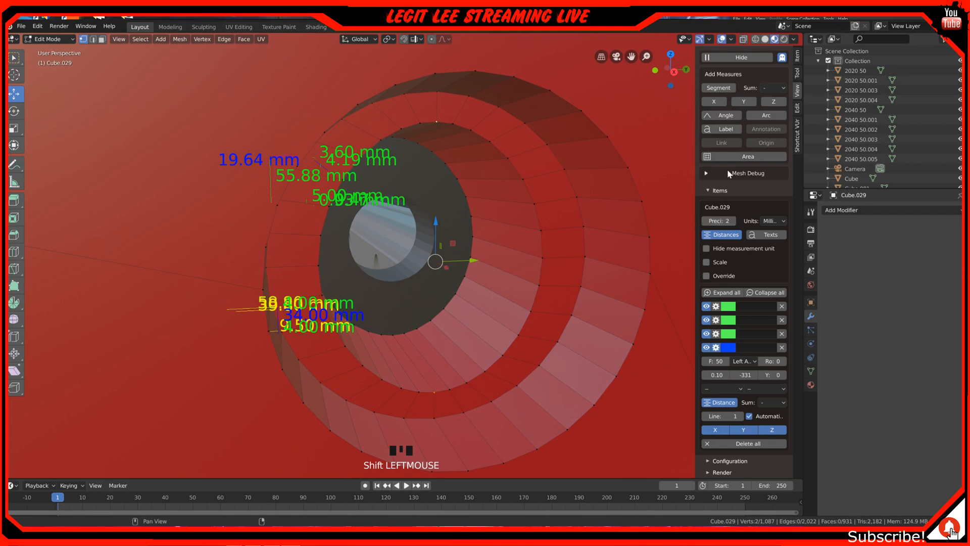
pyautogui.click(725, 90)
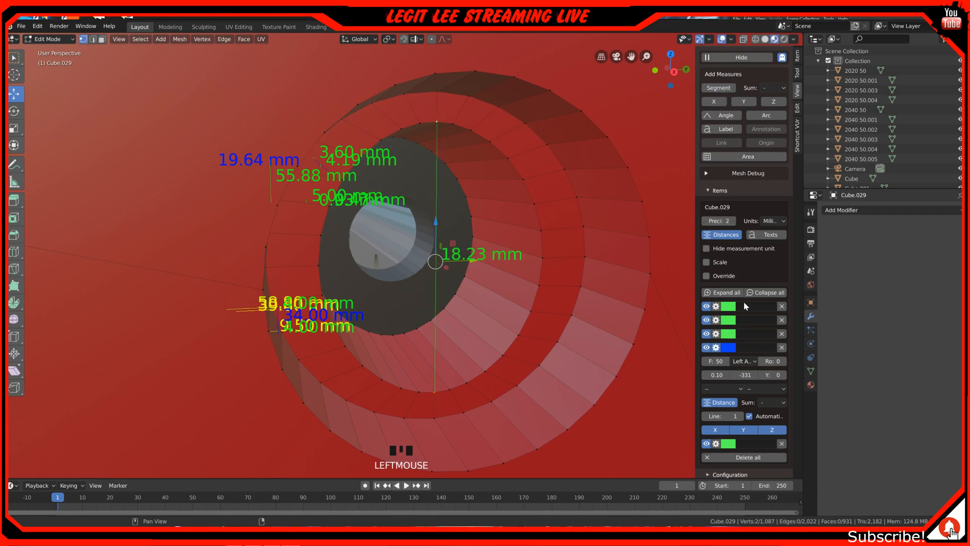
pyautogui.doubleClick(728, 443)
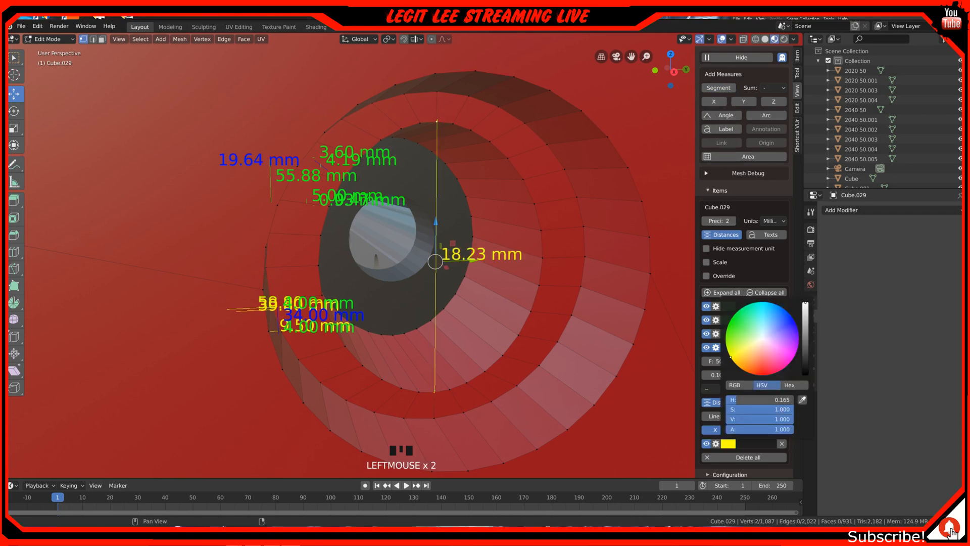
# Add a MeasureIt segment between the horizontally opposite vertices of the extruded inner loop and offset its label to Y -79.
pyautogui.click(546, 258)
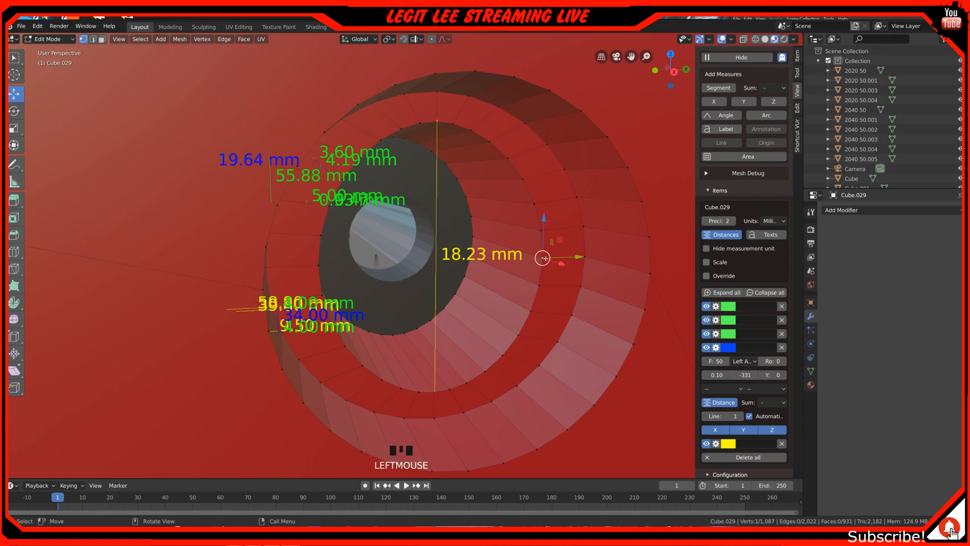
pyautogui.keyDown('shift'); pyautogui.click(317, 267); pyautogui.keyUp('shift')
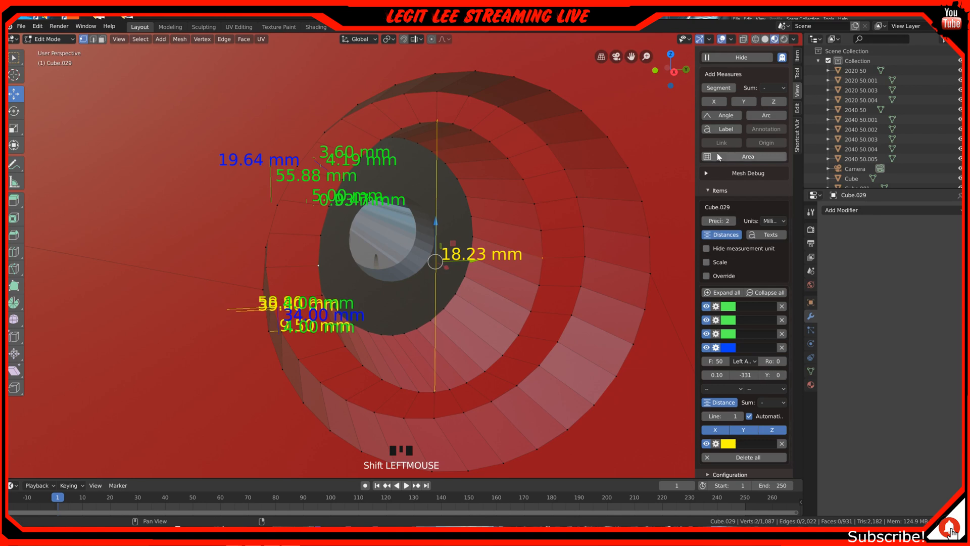
pyautogui.click(719, 88)
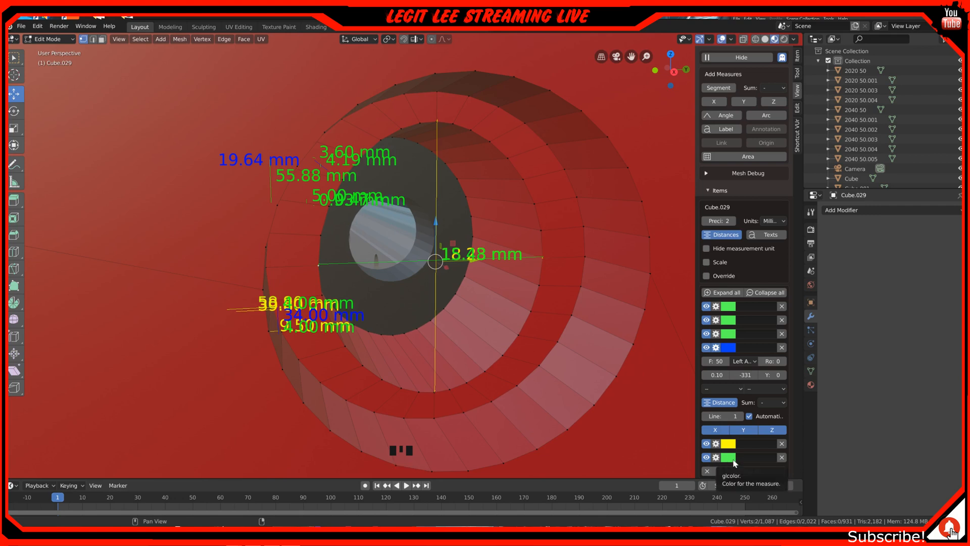
pyautogui.click(716, 457)
pyautogui.scroll(-2, 738, 475)
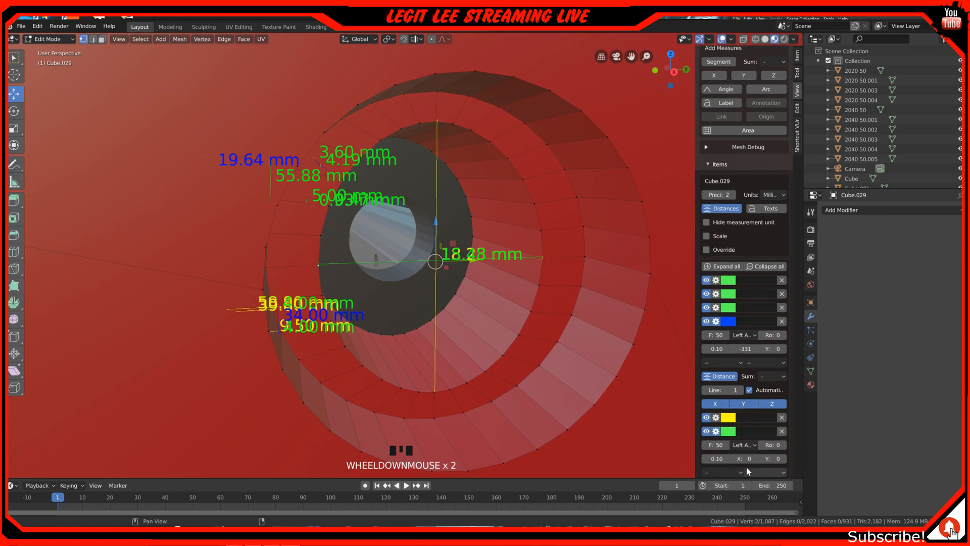
pyautogui.moveTo(774, 458); pyautogui.dragTo(737, 458)
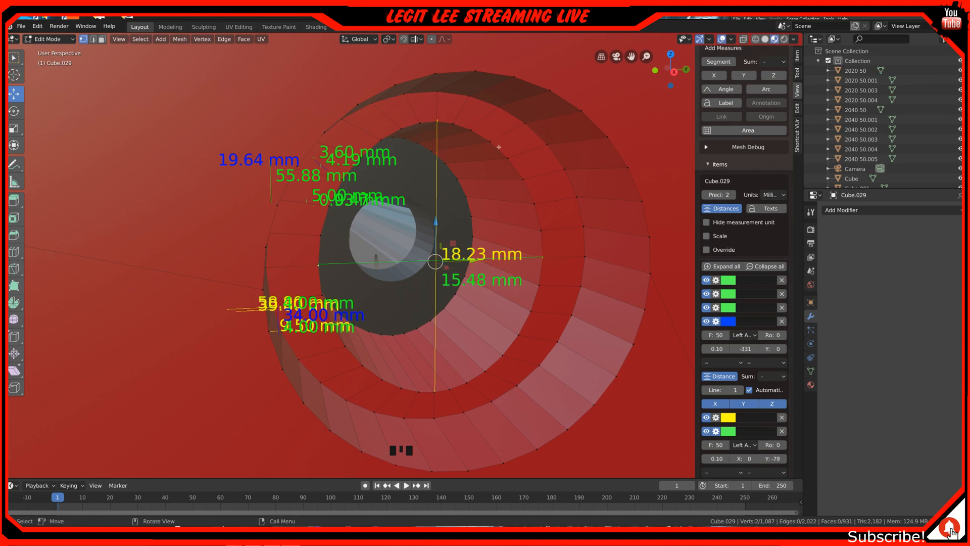
# Select both edge loops of the extruded inner wall and scale them along Y to a width of about 12.02 mm.
pyautogui.press('alt')
pyautogui.keyDown('alt'); pyautogui.keyDown('shift'); pyautogui.click(498, 147); pyautogui.keyUp('shift'); pyautogui.keyUp('alt')
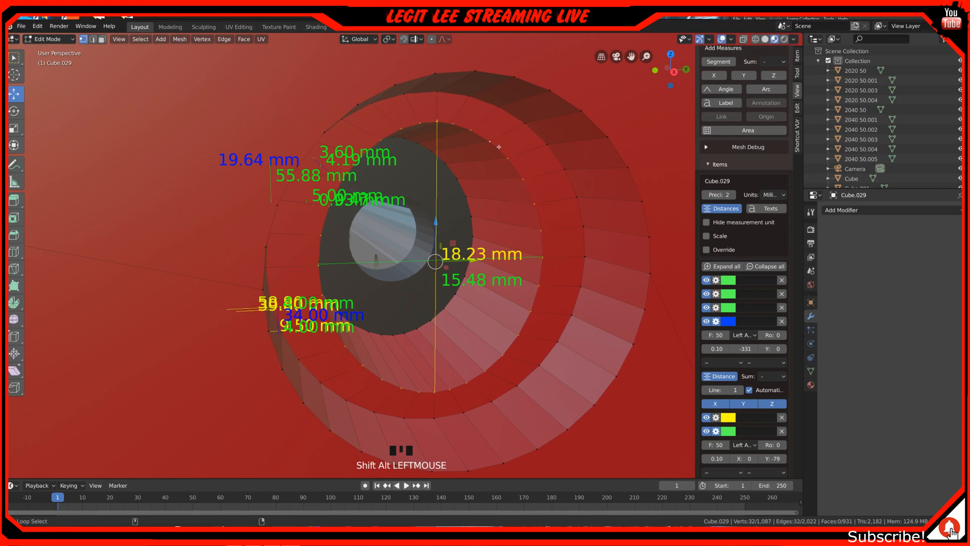
pyautogui.keyDown('alt'); pyautogui.keyDown('shift'); pyautogui.click(464, 193); pyautogui.keyUp('shift'); pyautogui.keyUp('alt')
pyautogui.moveTo(544, 228); pyautogui.dragTo(533, 219, button='middle')
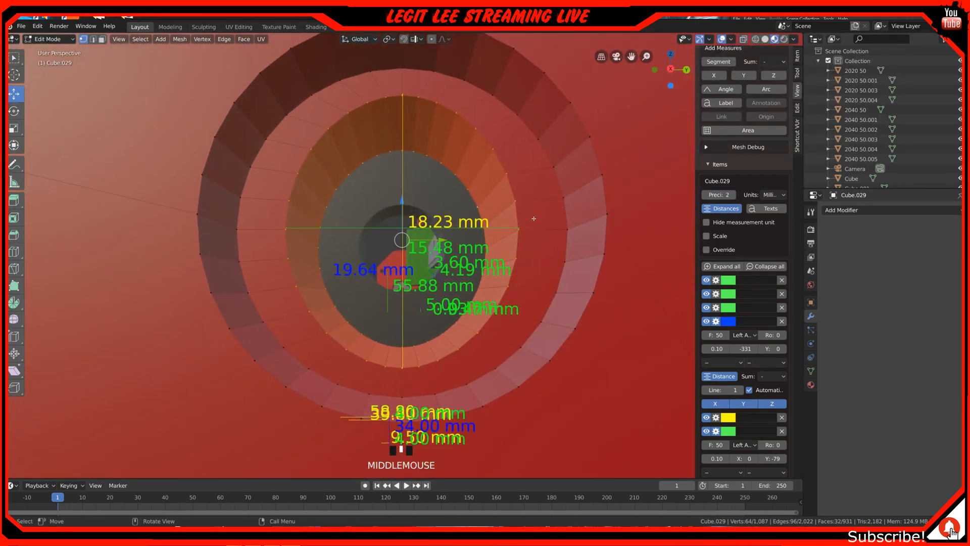
pyautogui.press('KP_1')
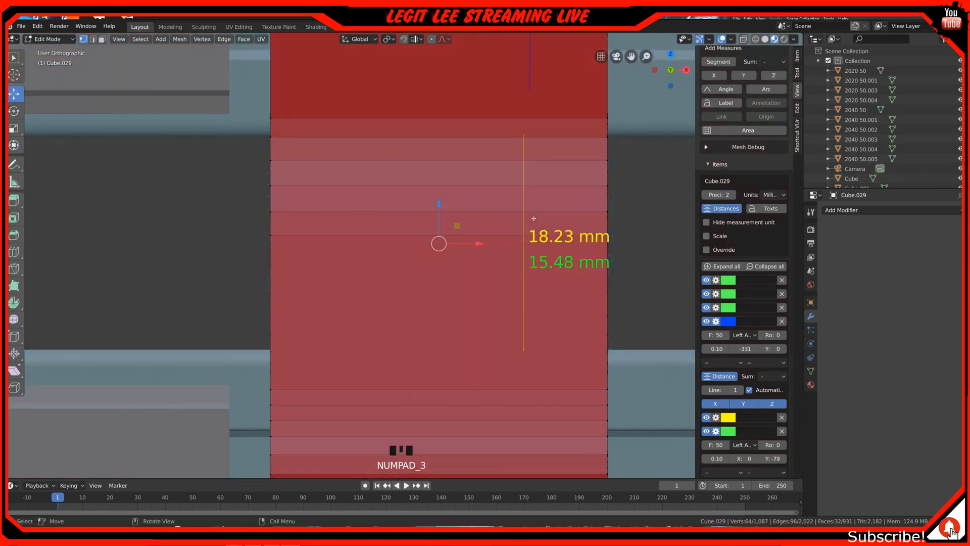
pyautogui.press('KP_3')
pyautogui.scroll(1, 454, 293)
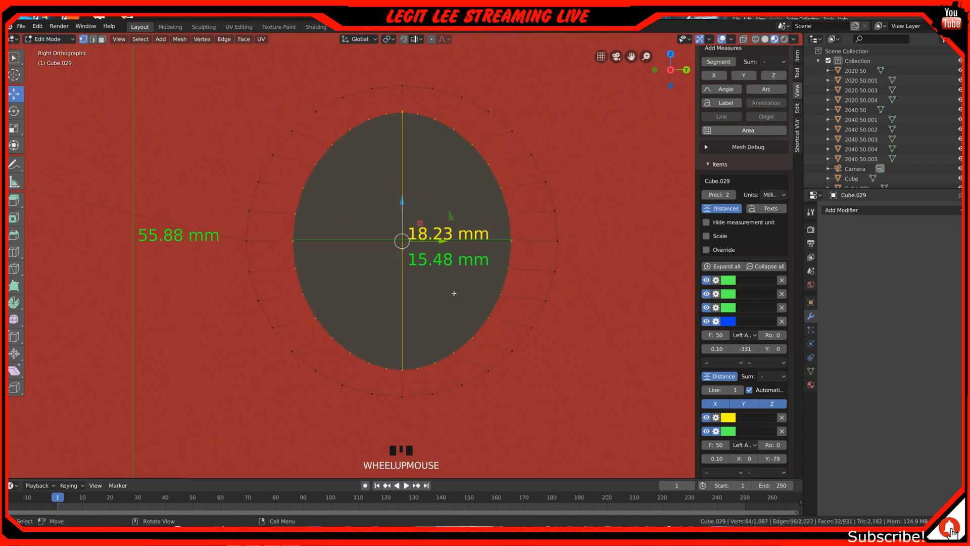
pyautogui.press('s')
pyautogui.press('y')
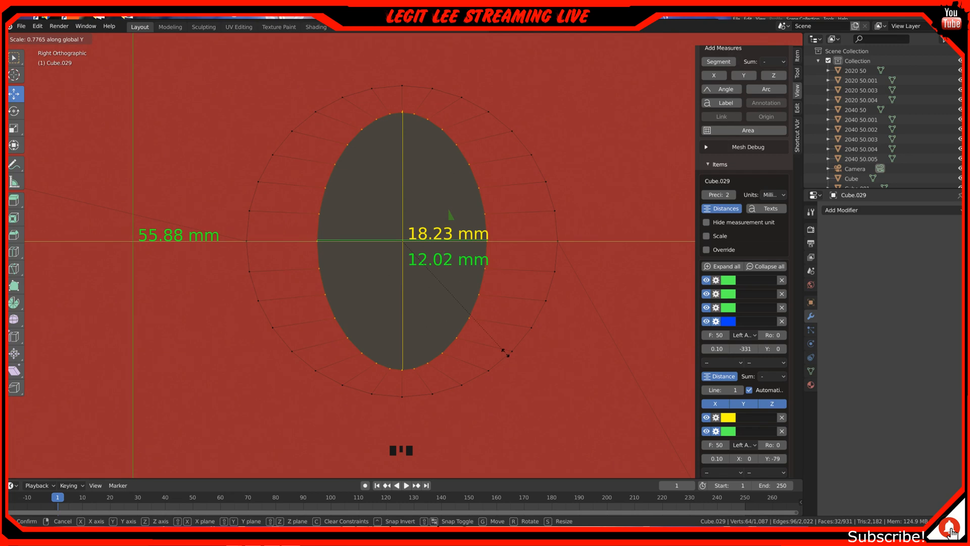
pyautogui.click(507, 353)
# Fine-tune the Y scale of the two inner wall loops to a width of 12.00 mm.
pyautogui.scroll(5, 505, 350)
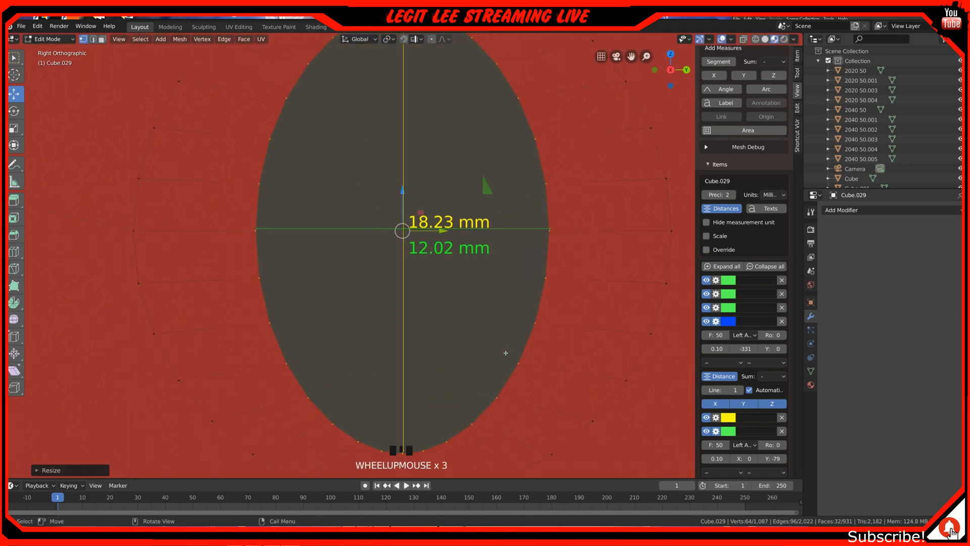
pyautogui.scroll(4, 576, 387)
pyautogui.press('s')
pyautogui.press('y')
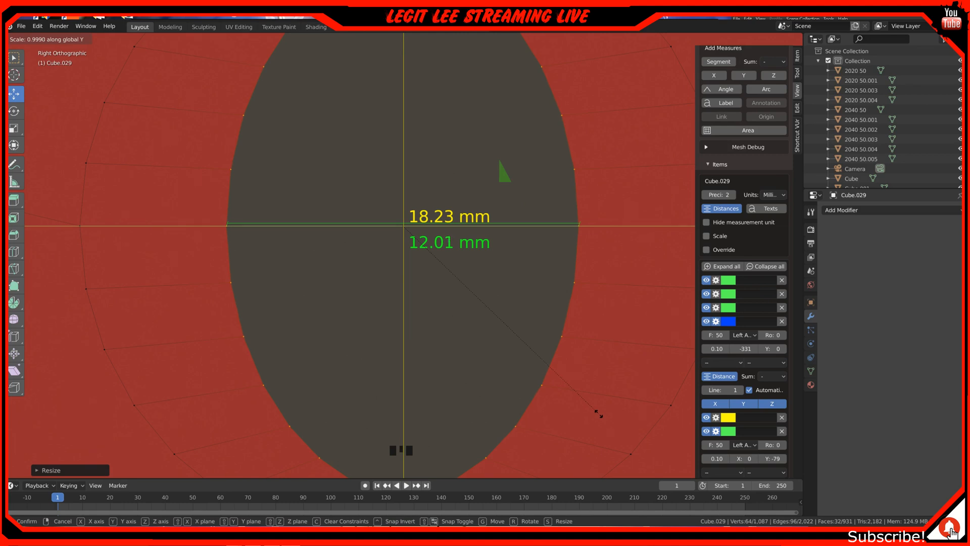
pyautogui.click(597, 412)
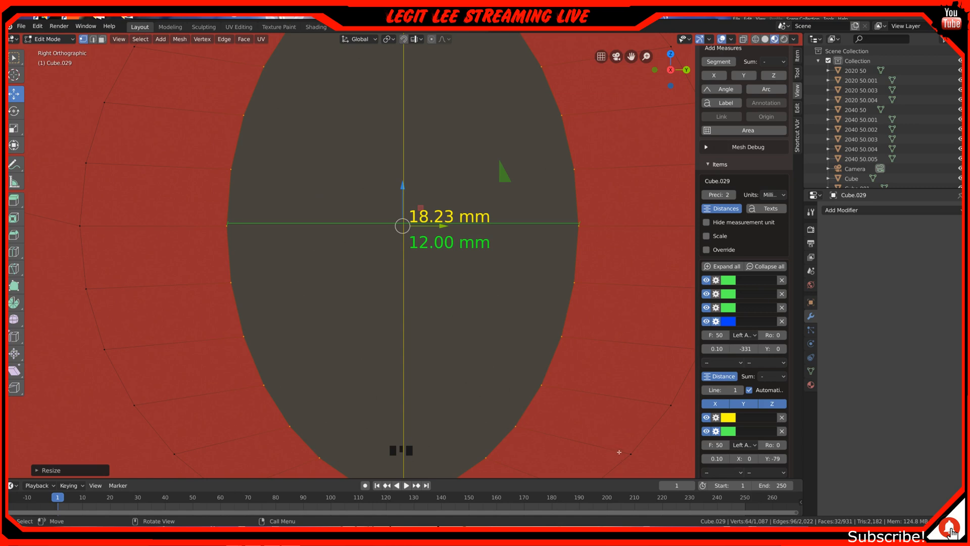
# Scale the two inner wall loops along Z to a height of 12.00 mm.
pyautogui.press('s')
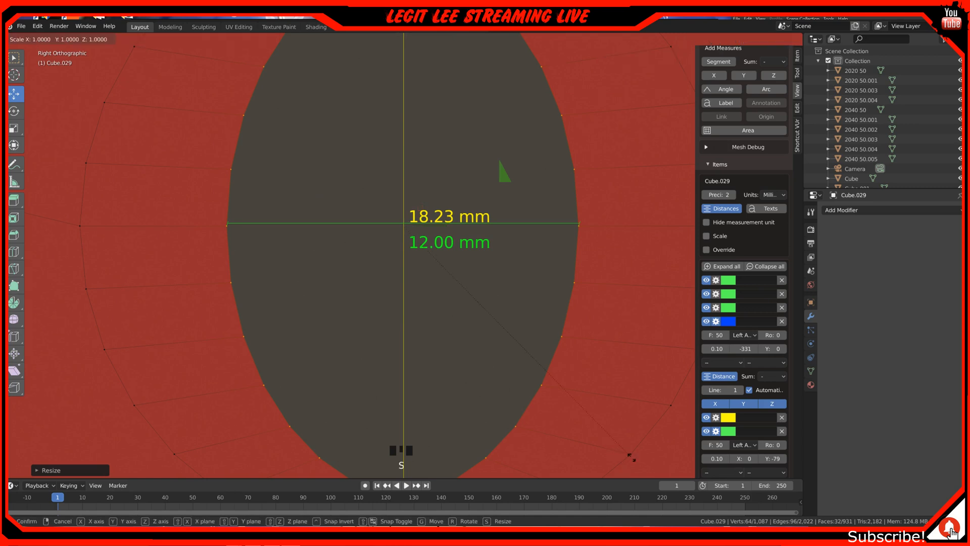
pyautogui.press('z')
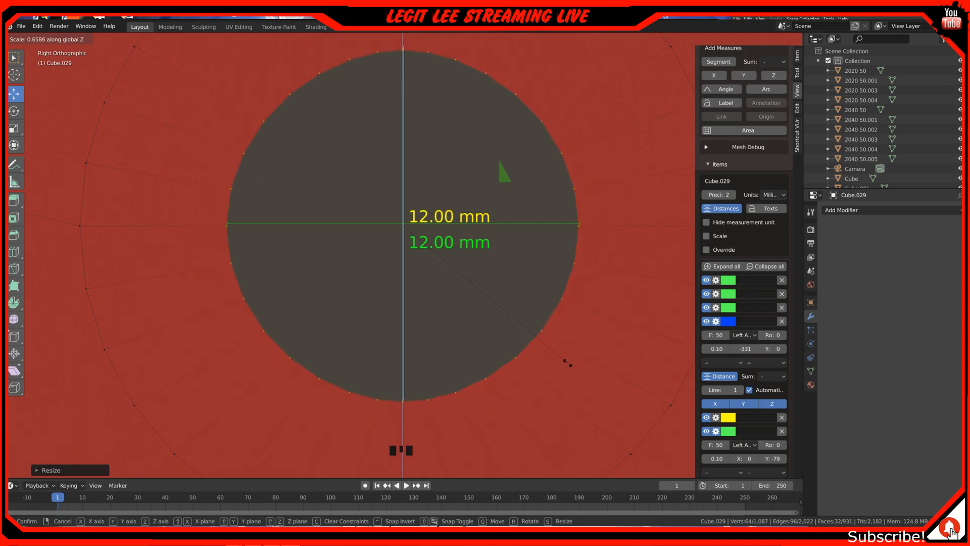
pyautogui.click(567, 364)
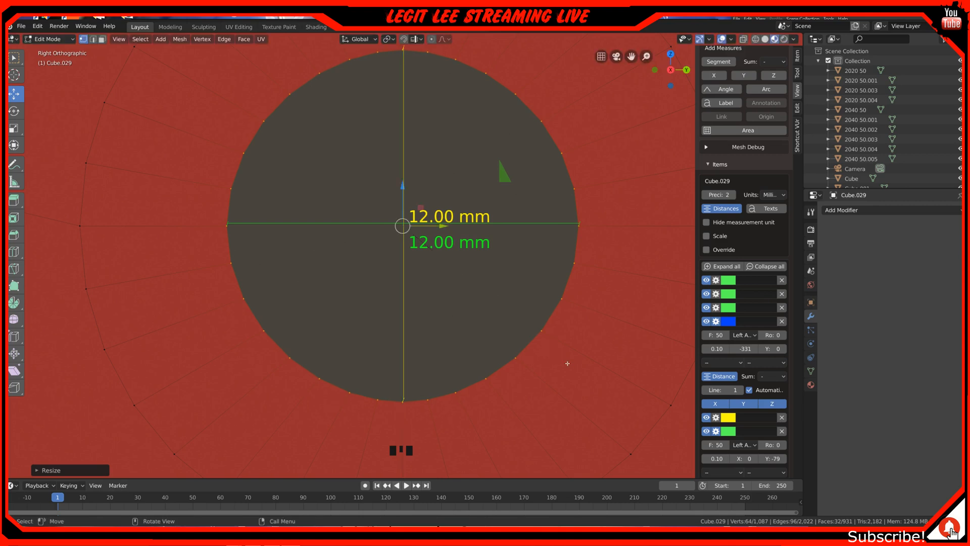
# Examine the stepped hole in the gantry plate from several angles, checking the narrowed inner wall against the outer recess.
pyautogui.scroll(-1, 567, 363)
pyautogui.scroll(-3, 571, 360)
pyautogui.moveTo(520, 342)
pyautogui.mouseDown(button='middle')
pyautogui.moveTo(530, 349)
pyautogui.moveTo(539, 338)
pyautogui.moveTo(516, 338)
pyautogui.moveTo(513, 348)
pyautogui.mouseUp(button='middle')
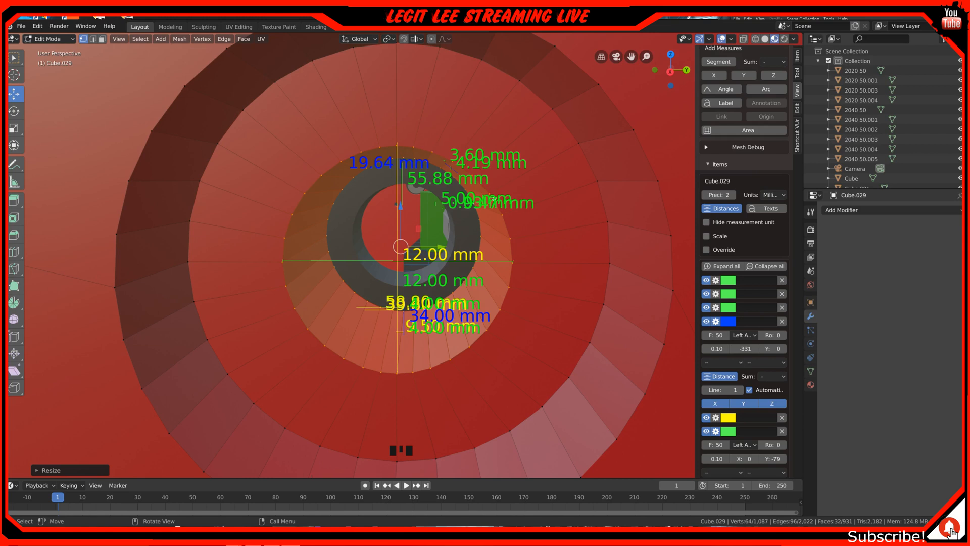
pyautogui.moveTo(420, 262); pyautogui.dragTo(433, 282, button='middle')
pyautogui.scroll(-2, 424, 259)
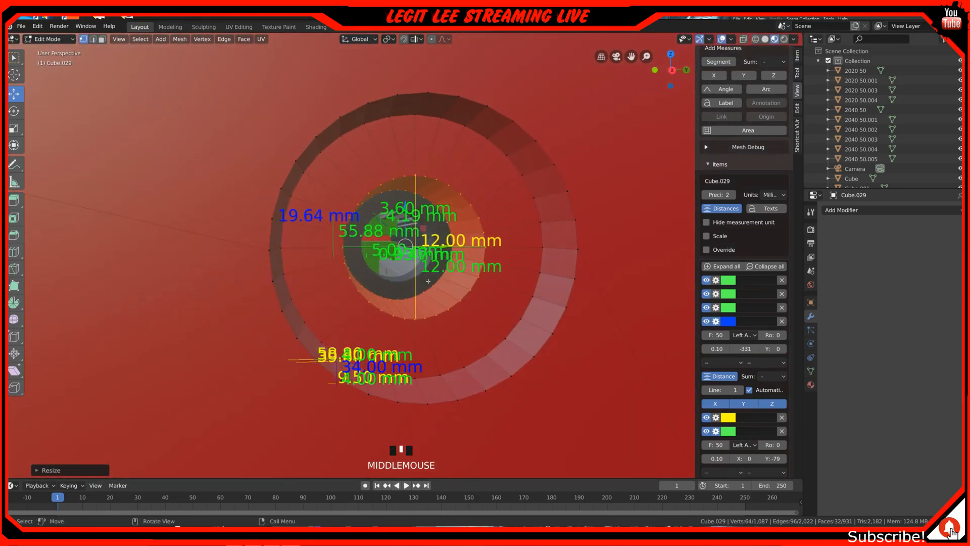
pyautogui.scroll(-4, 583, 339)
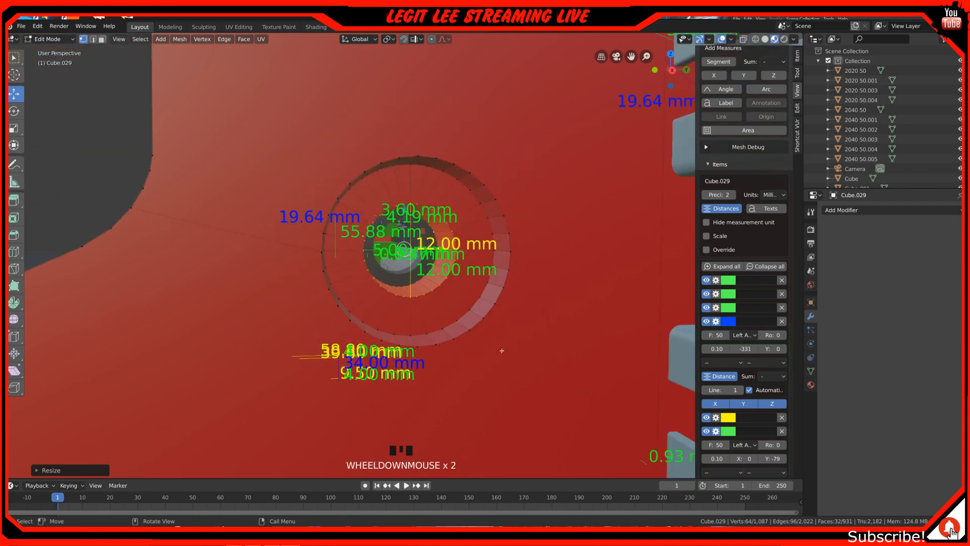
pyautogui.moveTo(428, 337)
pyautogui.mouseDown(button='middle')
pyautogui.moveTo(448, 340)
pyautogui.moveTo(411, 342)
pyautogui.mouseUp(button='middle')
pyautogui.scroll(1, 413, 300)
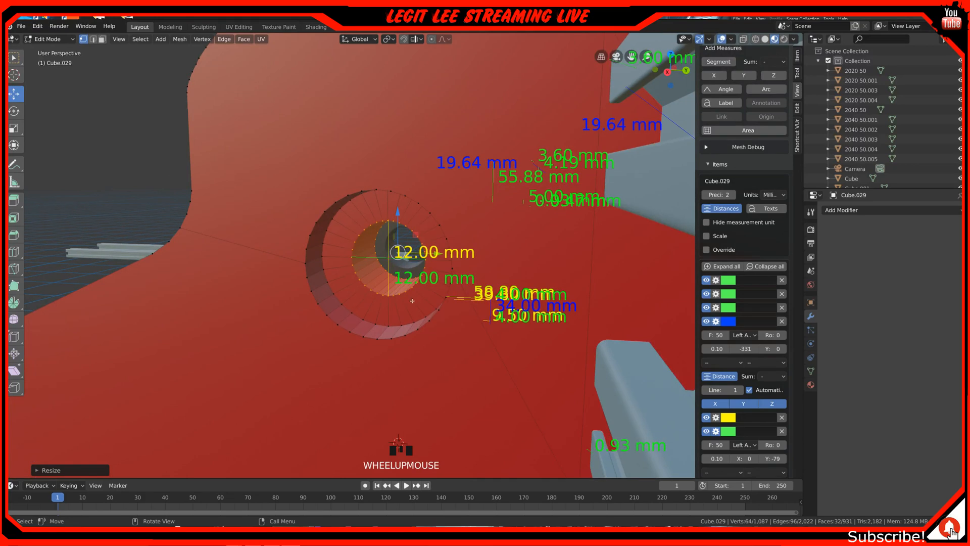
pyautogui.moveTo(412, 300); pyautogui.dragTo(455, 277, button='middle')
pyautogui.scroll(1, 455, 277)
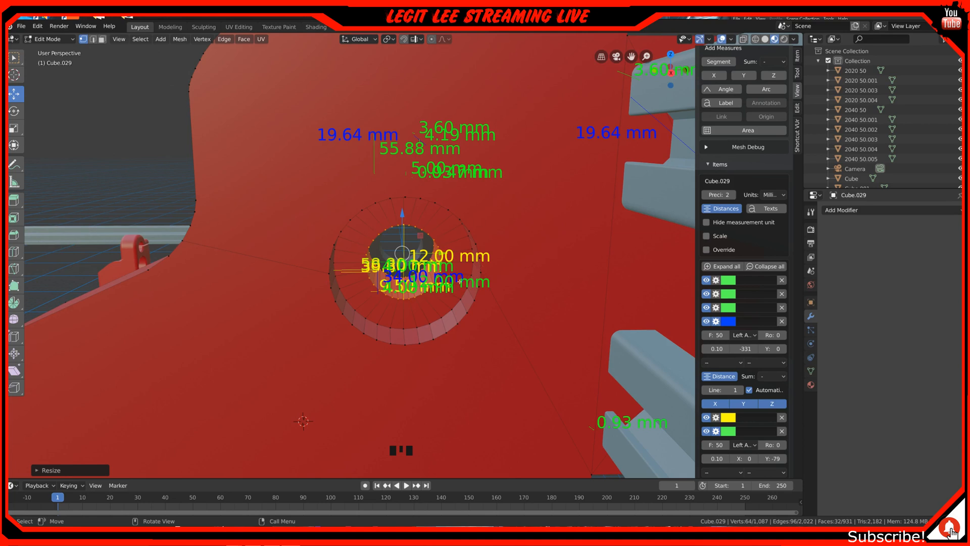
# Leave mesh editing on the gantry plate with the stepped hole and unhide all hidden objects.
pyautogui.scroll(-2, 459, 282)
pyautogui.moveTo(460, 281); pyautogui.dragTo(511, 253, button='middle')
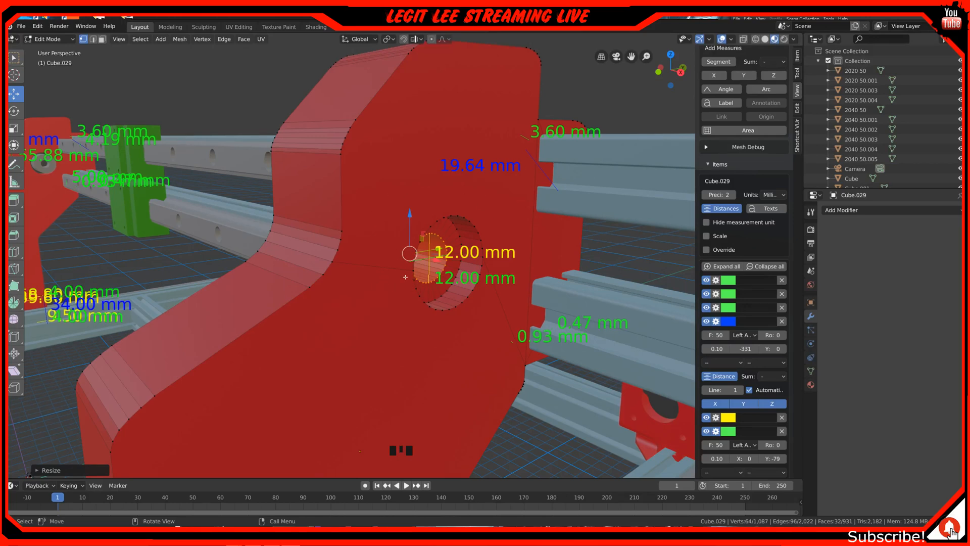
pyautogui.scroll(2, 474, 274)
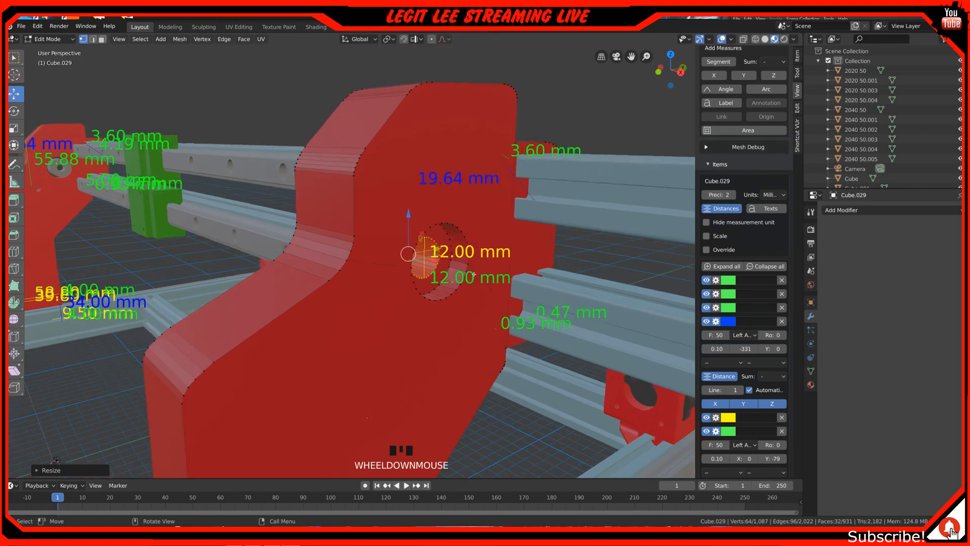
pyautogui.moveTo(452, 283)
pyautogui.mouseDown(button='middle')
pyautogui.moveTo(427, 283)
pyautogui.moveTo(462, 286)
pyautogui.mouseUp(button='middle')
pyautogui.scroll(1, 522, 278)
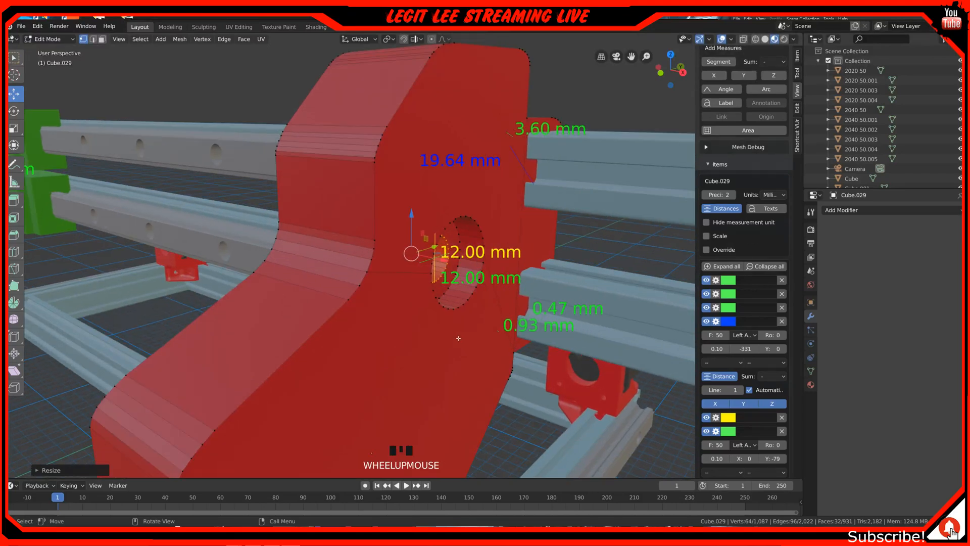
pyautogui.scroll(1, 458, 339)
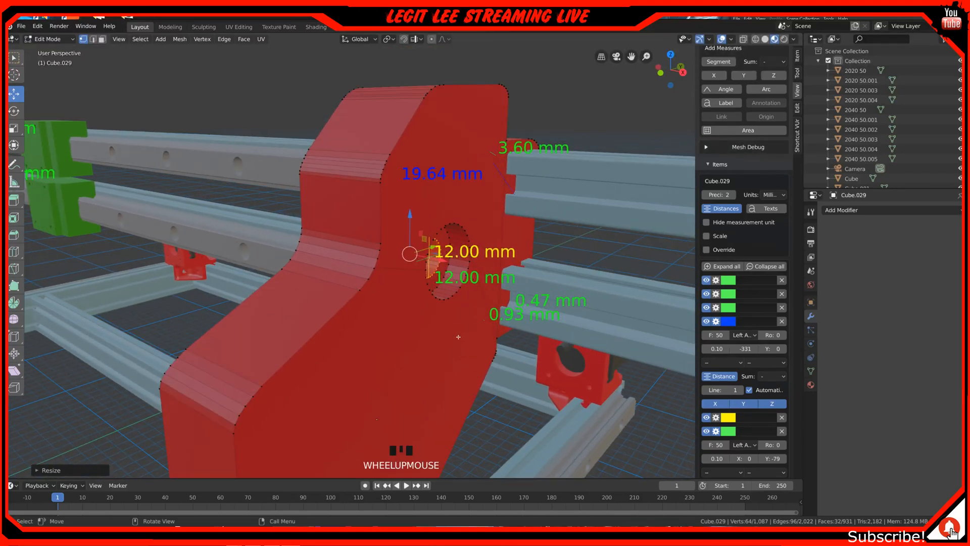
pyautogui.press('Tab')
pyautogui.hotkey('alt', 'h')
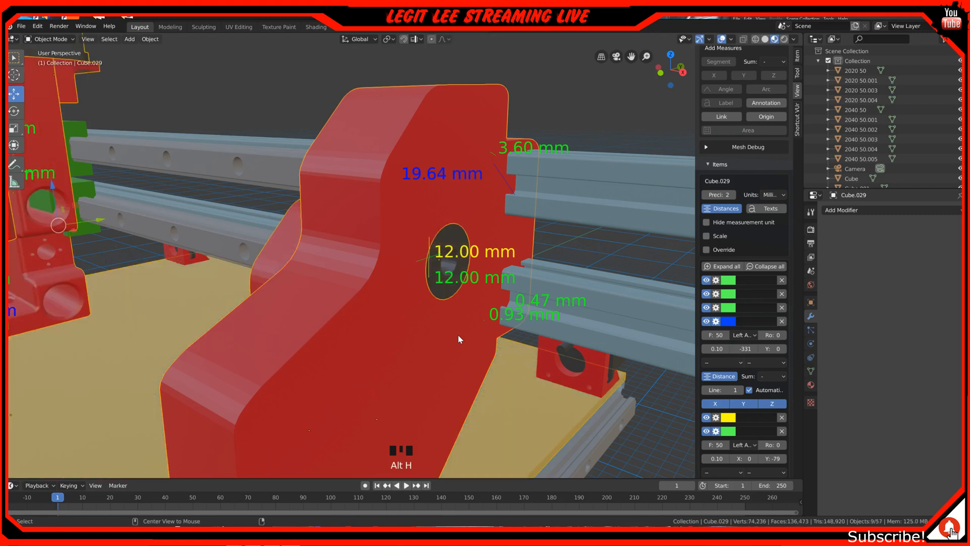
# Delete the X AXIS part standing against the inner face of the gantry plate.
pyautogui.moveTo(461, 326); pyautogui.dragTo(548, 318, button='middle')
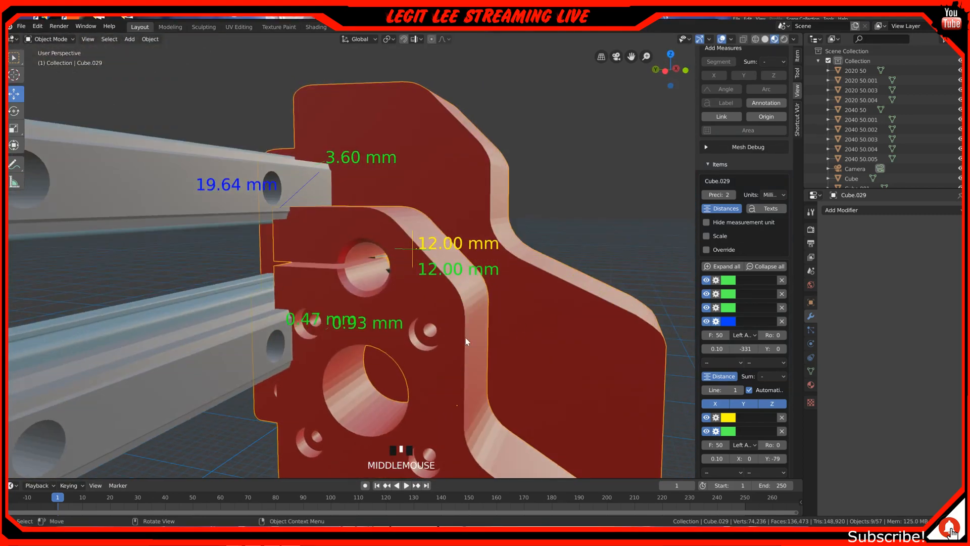
pyautogui.scroll(-3, 465, 337)
pyautogui.click(451, 408)
pyautogui.scroll(-3, 450, 410)
pyautogui.moveTo(450, 410); pyautogui.dragTo(391, 415, button='middle')
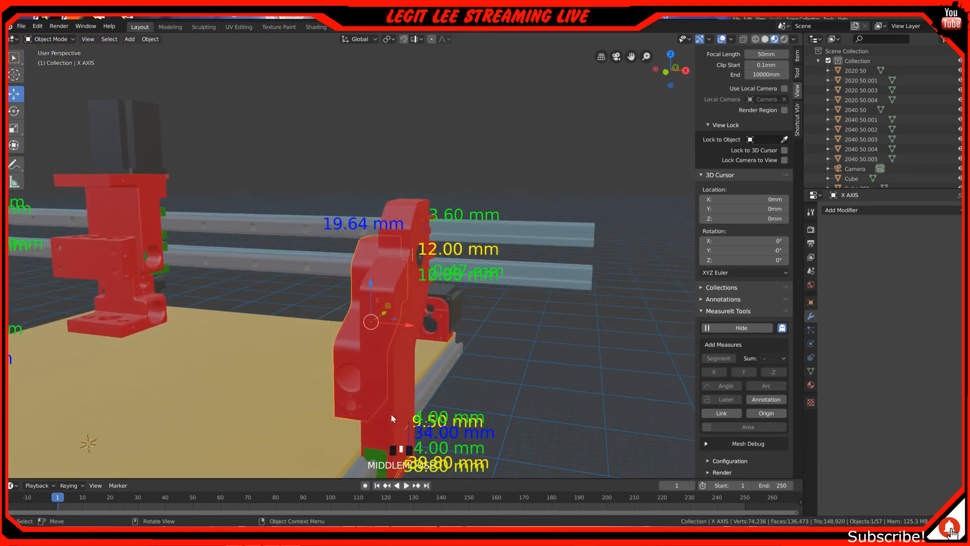
pyautogui.press('x')
pyautogui.click(412, 395)
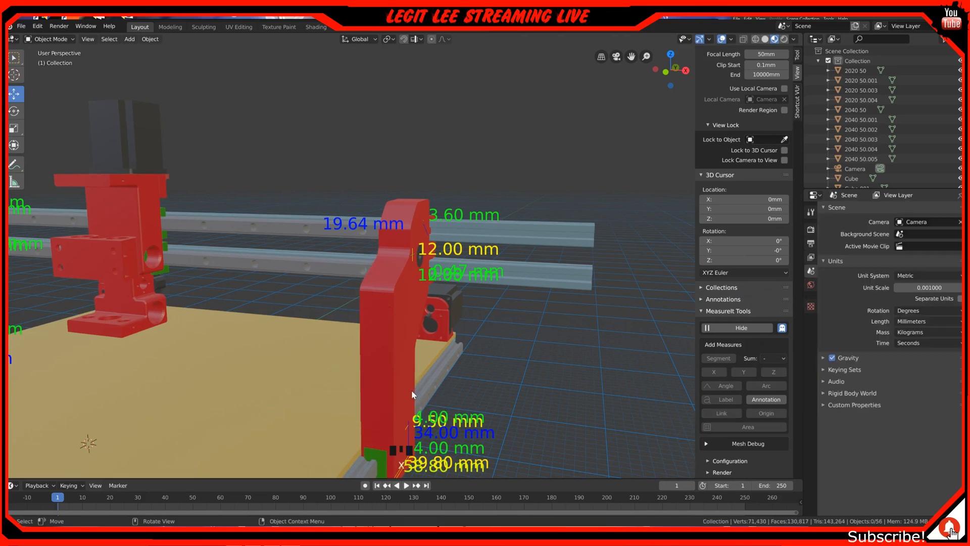
# Delete the X AXIS BEARING part from the gantry plate at the opposite end of the rails.
pyautogui.scroll(-2, 413, 394)
pyautogui.moveTo(412, 395); pyautogui.dragTo(403, 328, button='middle')
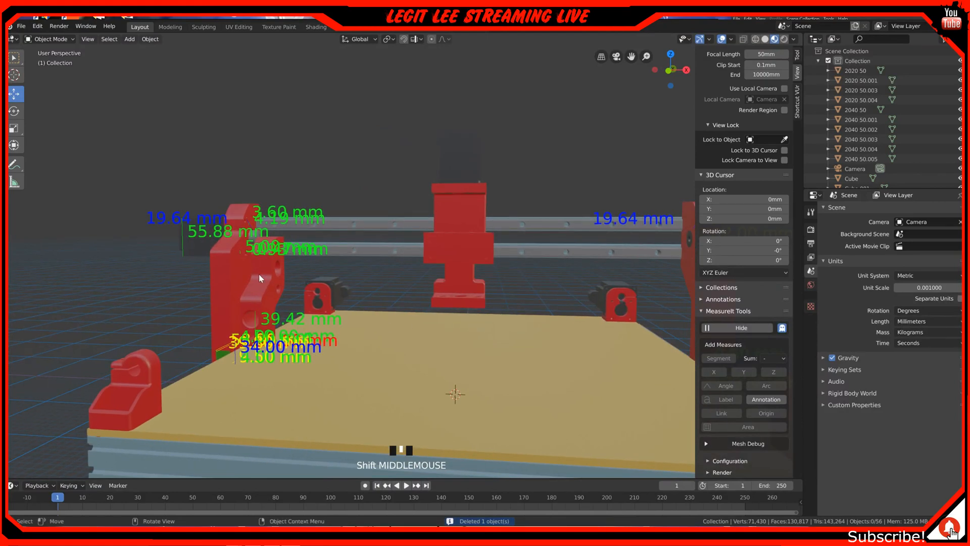
pyautogui.click(266, 290)
pyautogui.press('x')
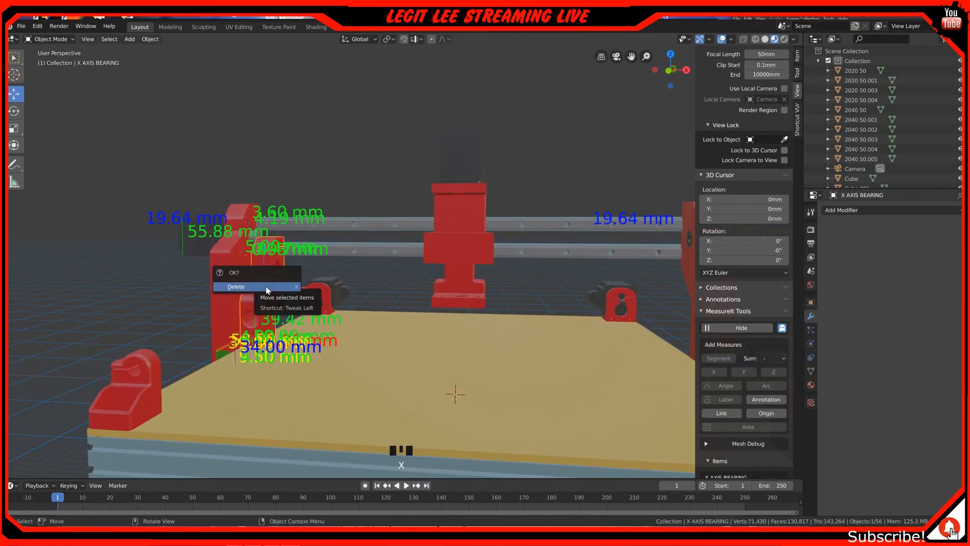
pyautogui.click(267, 286)
# Hide all MeasureIt dimension labels across the assembly.
pyautogui.moveTo(375, 308)
pyautogui.mouseDown(button='middle')
pyautogui.moveTo(396, 321)
pyautogui.moveTo(486, 304)
pyautogui.moveTo(532, 318)
pyautogui.moveTo(421, 330)
pyautogui.moveTo(368, 318)
pyautogui.mouseUp(button='middle')
pyautogui.keyDown('shift'); pyautogui.moveTo(514, 319); pyautogui.dragTo(404, 277, button='middle'); pyautogui.keyUp('shift')
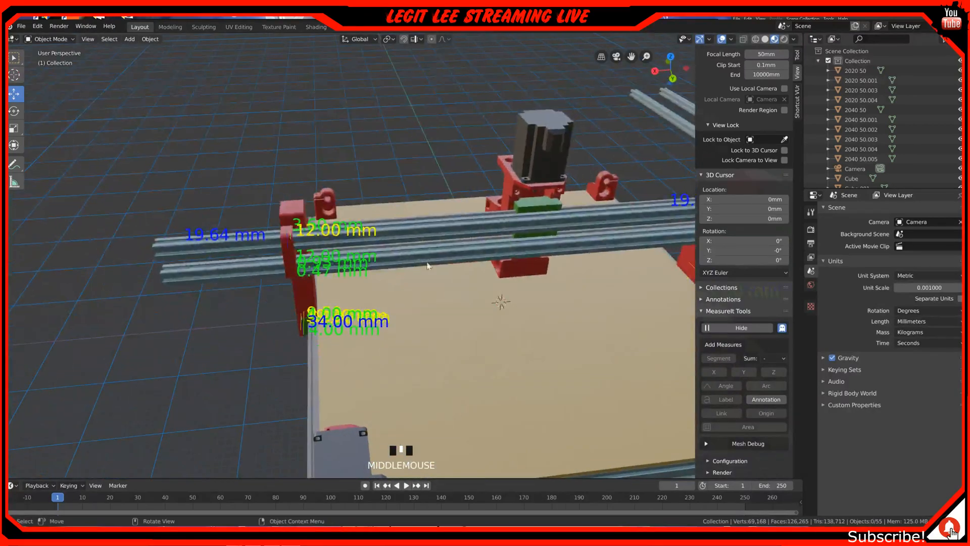
pyautogui.click(742, 328)
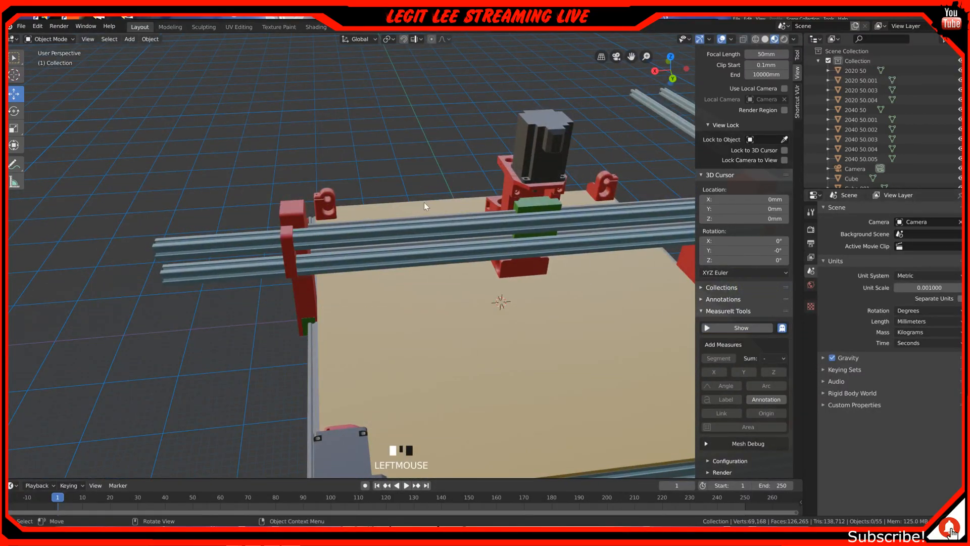
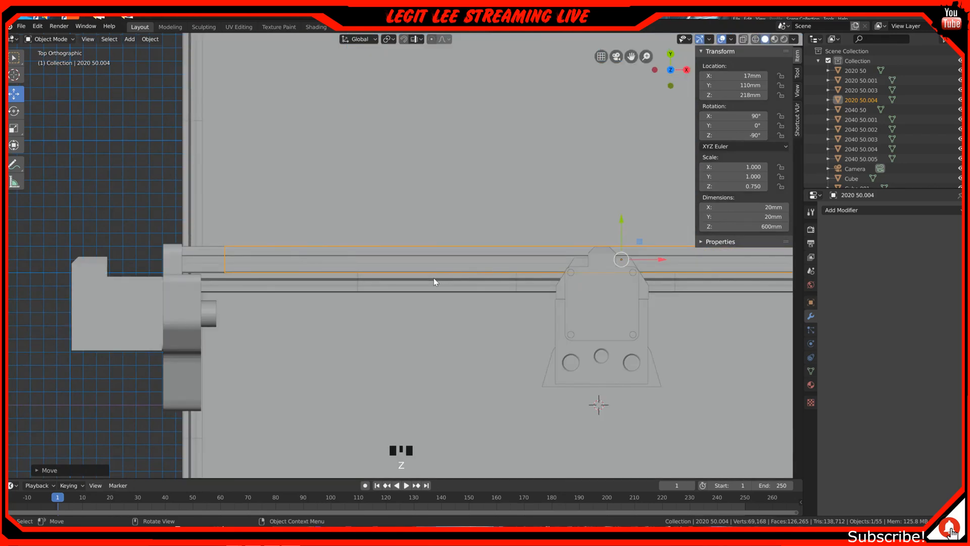
# Set the Z dimension of the 2020 50.004 extrusion to 620 mm and change it to 650 mm.
pyautogui.scroll(-4, 433, 279)
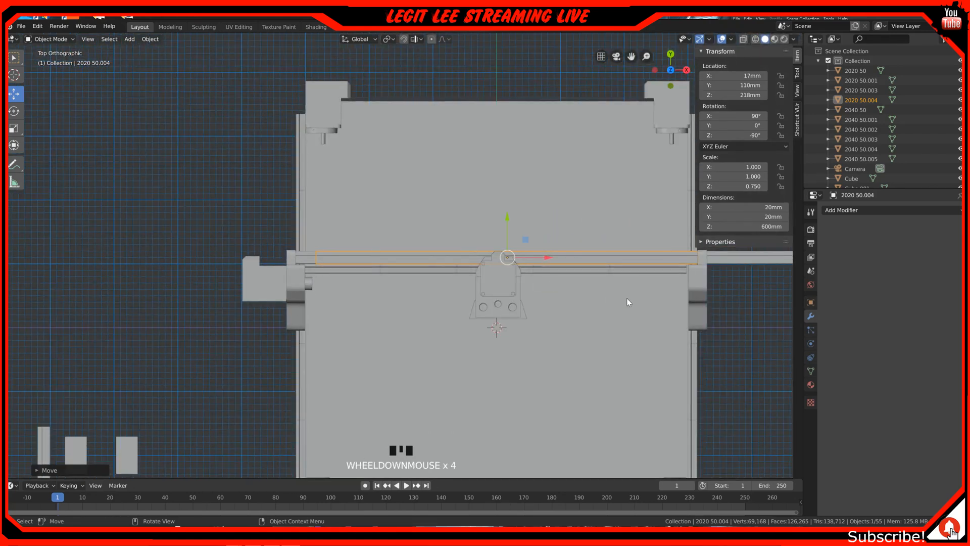
pyautogui.click(768, 226)
pyautogui.write('620')
pyautogui.press('Return')
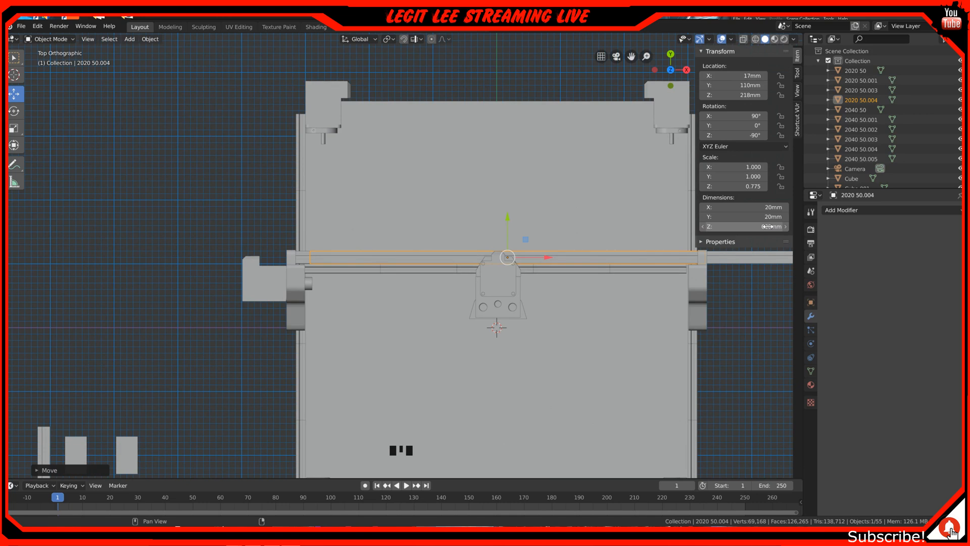
pyautogui.click(768, 226)
pyautogui.write('65')
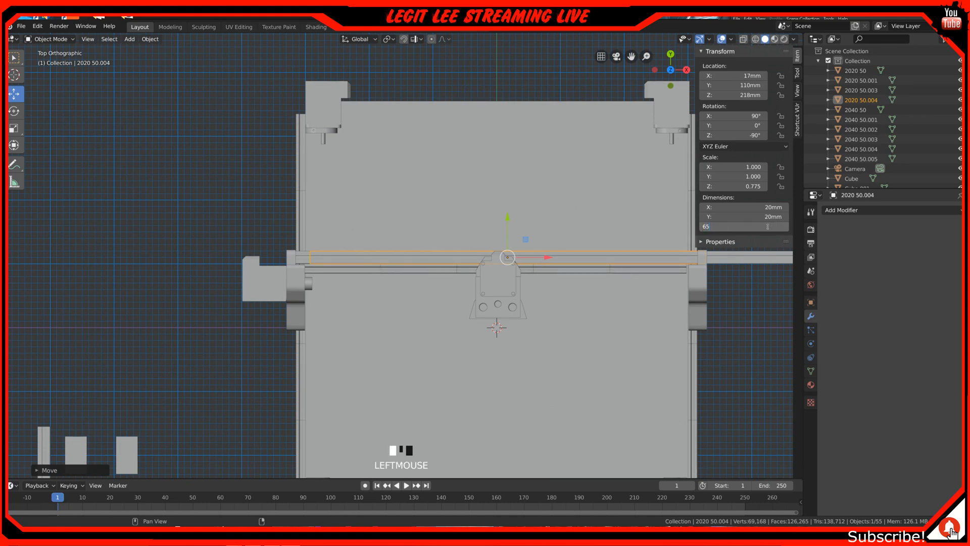
pyautogui.write('0')
pyautogui.press('Return')
# Move the 2020 50.004 extrusion along X to -3 mm and set its Z dimension to 640 mm.
pyautogui.keyDown('ctrl'); pyautogui.moveTo(547, 256); pyautogui.dragTo(540, 254); pyautogui.keyUp('ctrl')
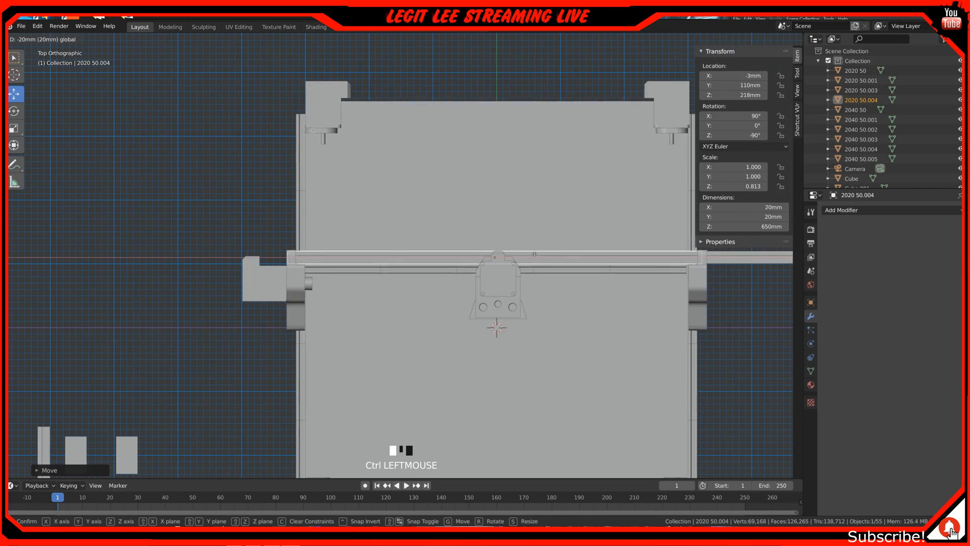
pyautogui.keyDown('ctrl'); pyautogui.moveTo(535, 254); pyautogui.dragTo(534, 254); pyautogui.keyUp('ctrl')
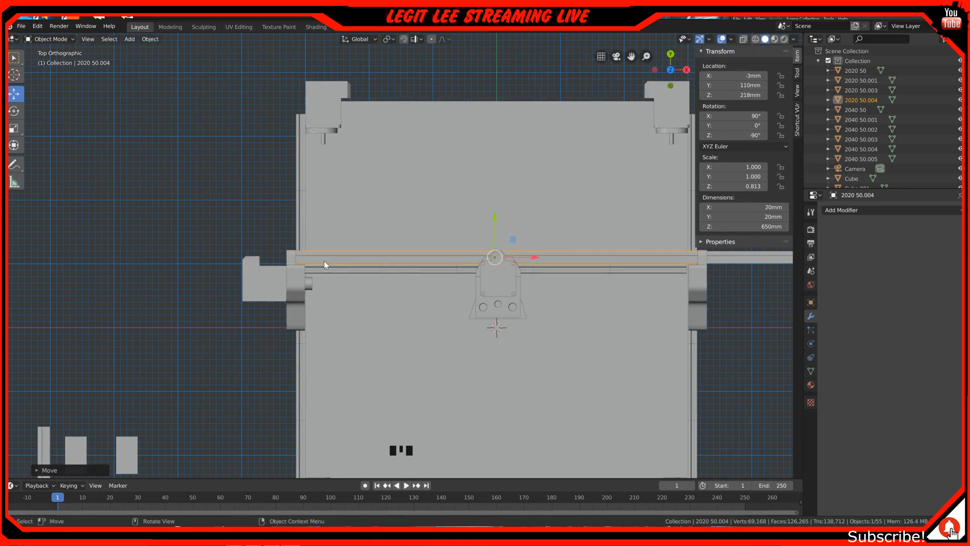
pyautogui.scroll(3, 324, 260)
pyautogui.scroll(-1, 322, 261)
pyautogui.keyDown('shift'); pyautogui.moveTo(322, 261); pyautogui.dragTo(359, 237, button='middle'); pyautogui.keyUp('shift')
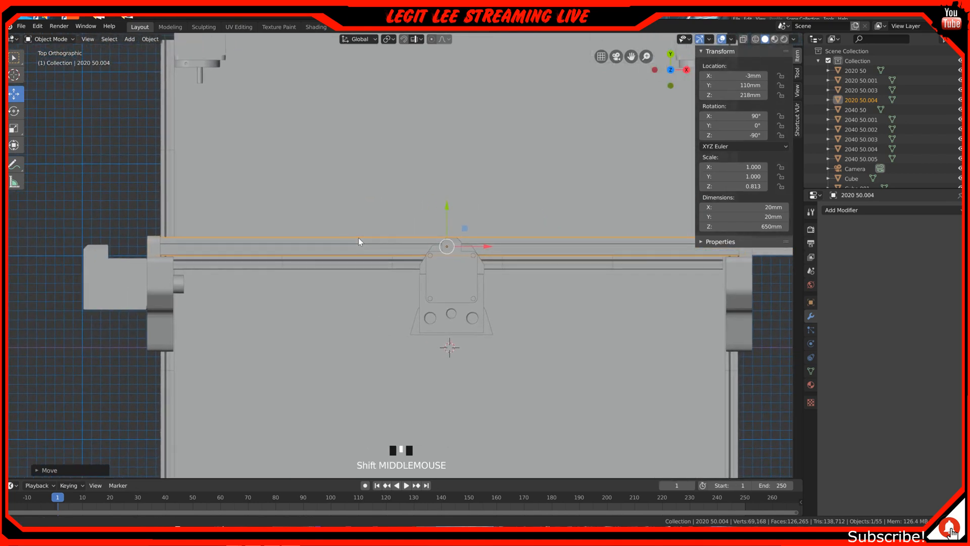
pyautogui.click(764, 226)
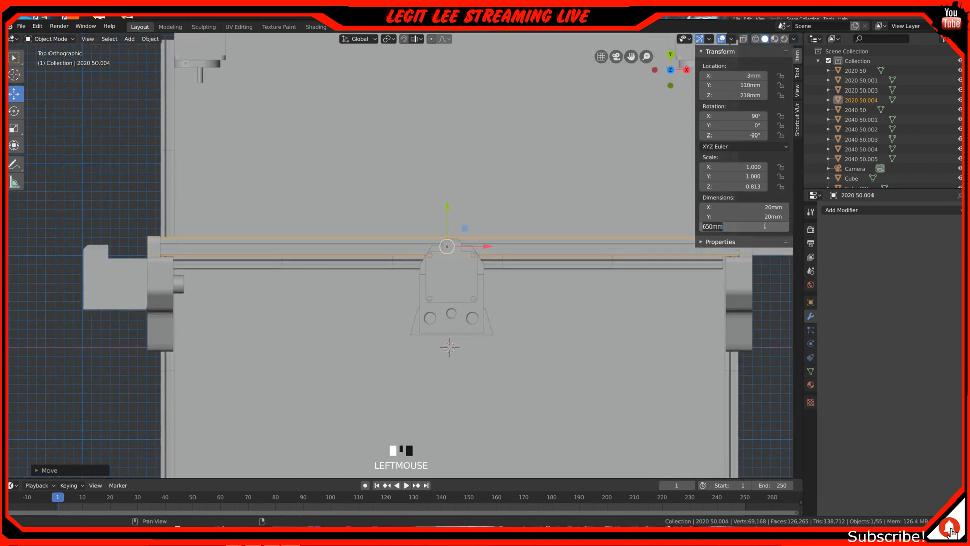
pyautogui.press('Return')
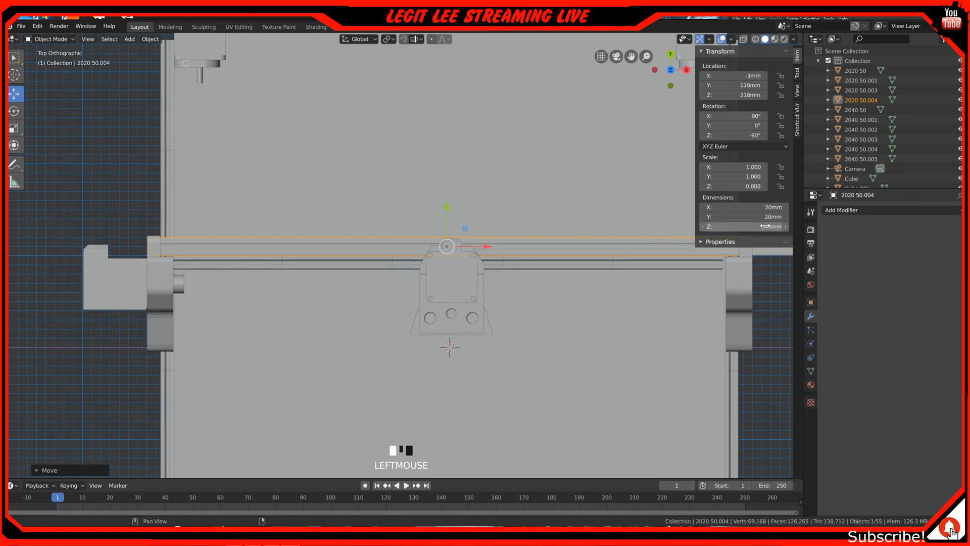
# Move the 2020 50.004 extrusion along X in snapped increments until its X location is 0 mm.
pyautogui.keyDown('shift'); pyautogui.moveTo(650, 277); pyautogui.dragTo(588, 284, button='middle'); pyautogui.keyUp('shift')
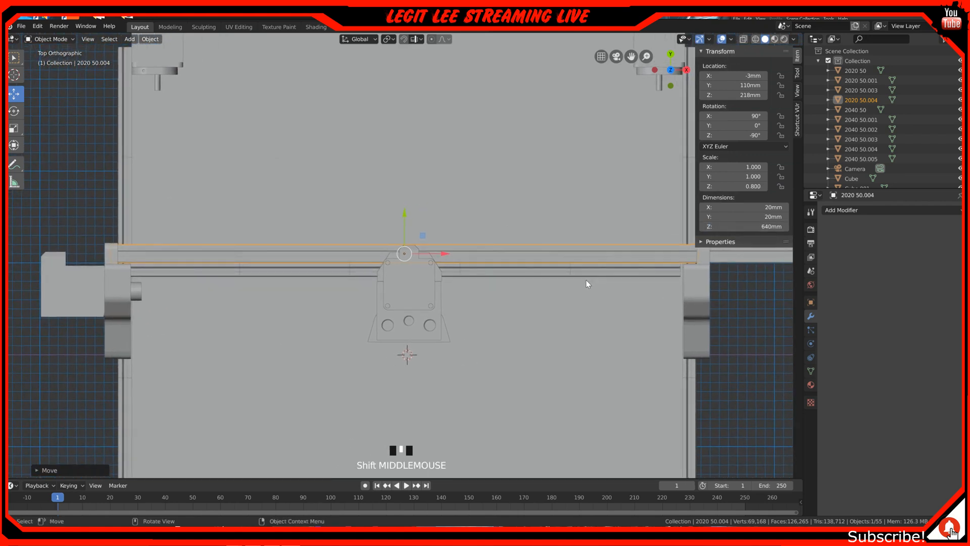
pyautogui.keyDown('ctrl'); pyautogui.moveTo(449, 253); pyautogui.dragTo(444, 253); pyautogui.keyUp('ctrl')
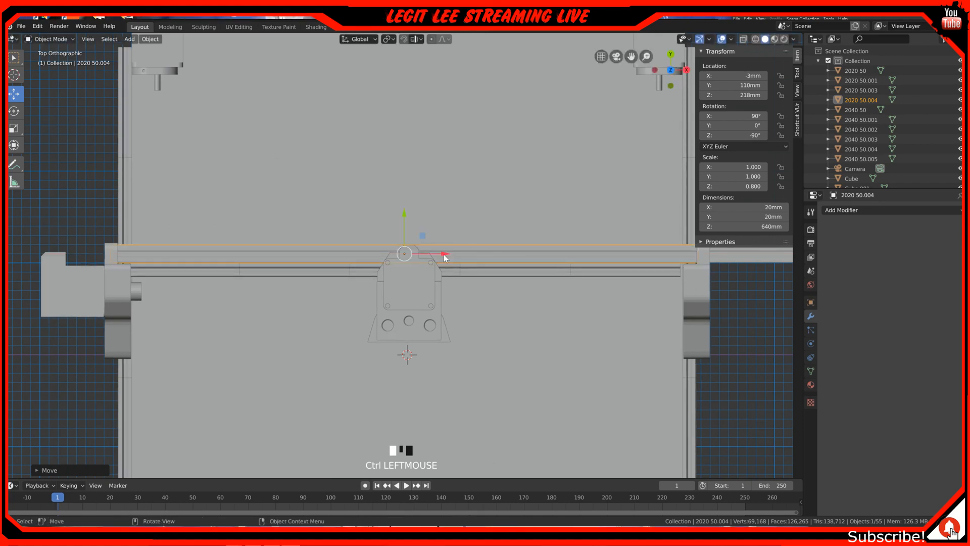
pyautogui.scroll(6, 443, 254)
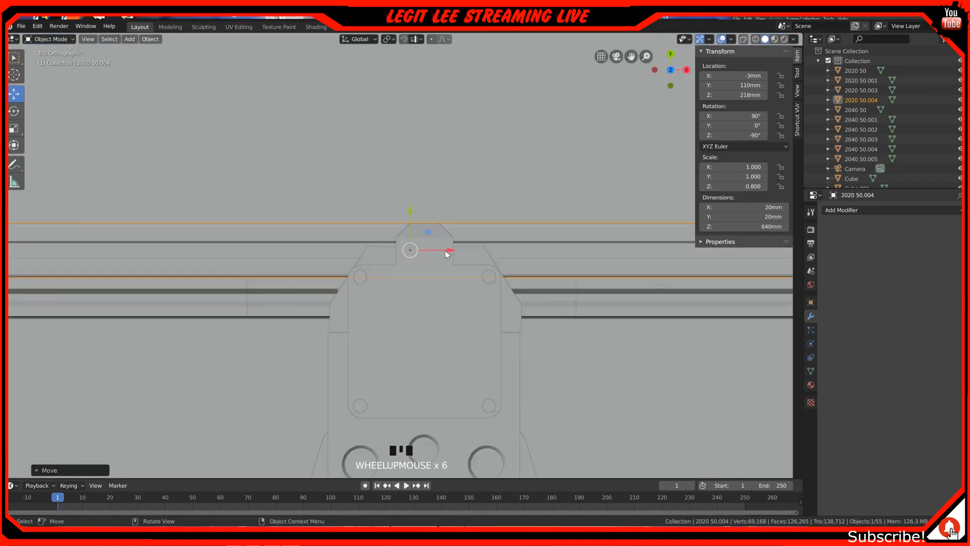
pyautogui.keyDown('ctrl'); pyautogui.moveTo(447, 249); pyautogui.dragTo(468, 249); pyautogui.keyUp('ctrl')
pyautogui.scroll(-10, 468, 249)
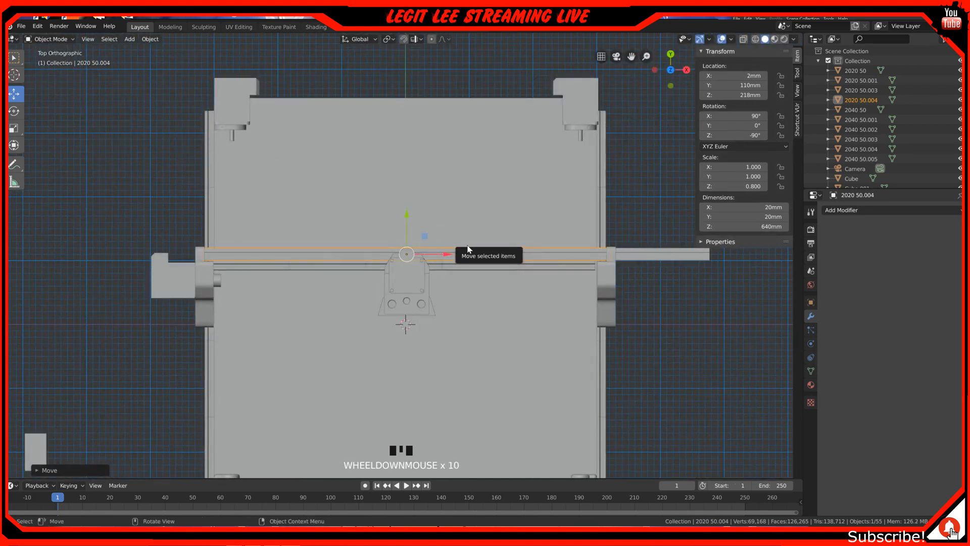
pyautogui.scroll(5, 468, 250)
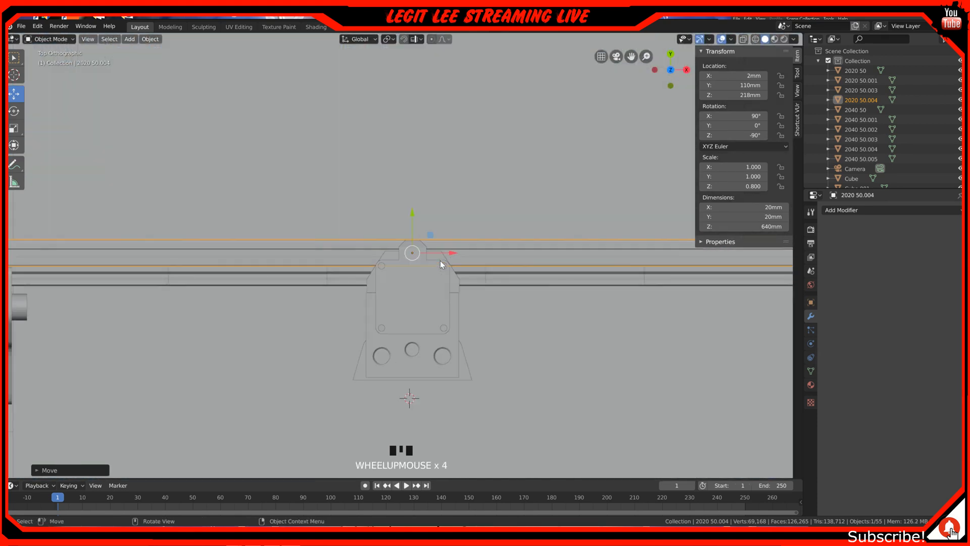
pyautogui.scroll(5, 454, 255)
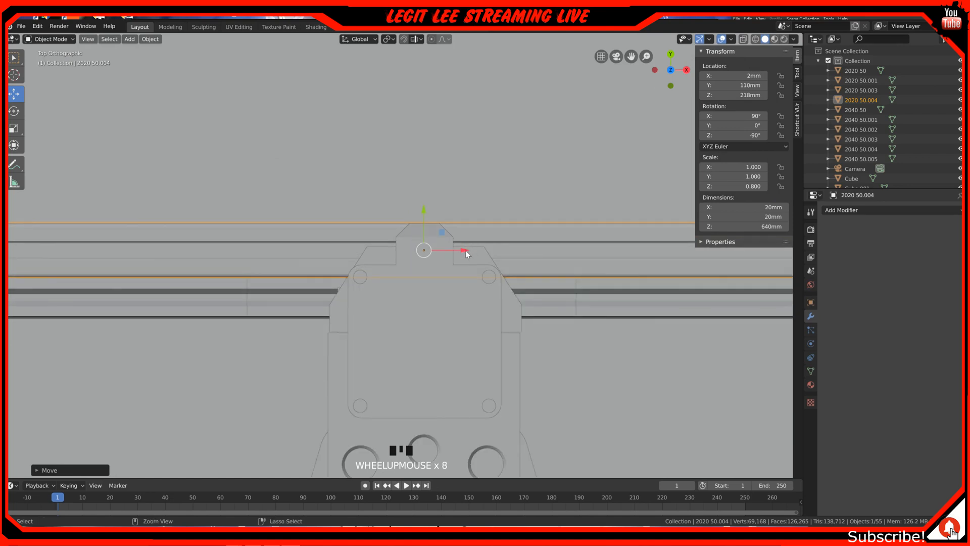
pyautogui.scroll(1, 465, 250)
pyautogui.keyDown('ctrl'); pyautogui.moveTo(471, 247); pyautogui.dragTo(472, 247); pyautogui.keyUp('ctrl')
pyautogui.scroll(-11, 472, 246)
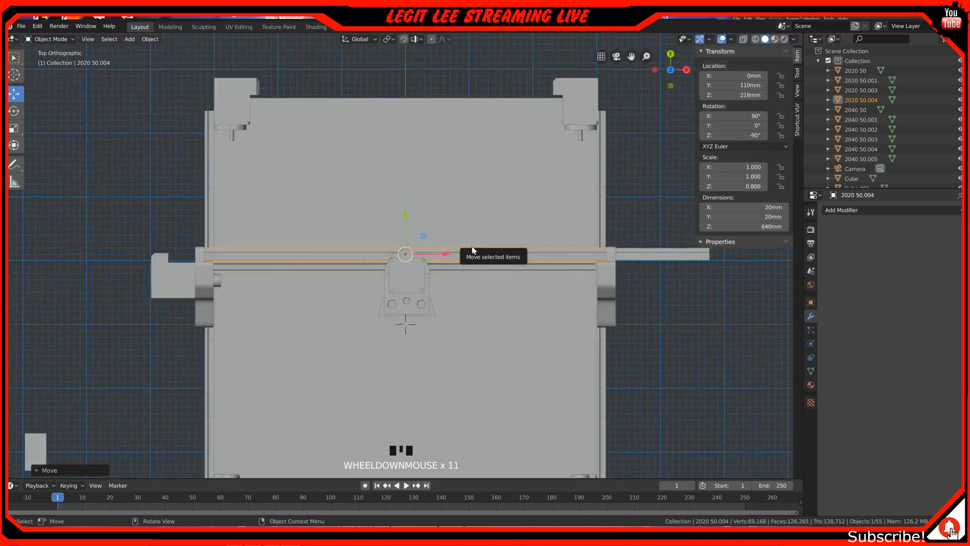
# Examine in wireframe shading how far the +X end of the 2020 50.004 extrusion reaches into the gantry plate.
pyautogui.scroll(2, 472, 247)
pyautogui.scroll(-1, 472, 247)
pyautogui.keyDown('shift'); pyautogui.moveTo(653, 286); pyautogui.dragTo(509, 307, button='middle'); pyautogui.keyUp('shift')
pyautogui.scroll(3, 511, 307)
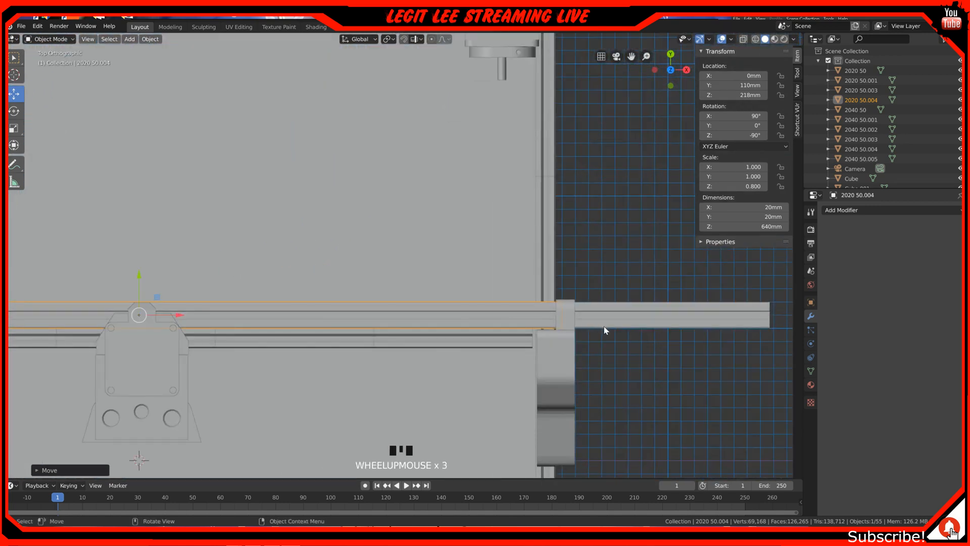
pyautogui.scroll(1, 611, 330)
pyautogui.keyDown('shift'); pyautogui.moveTo(617, 331); pyautogui.dragTo(511, 275, button='middle'); pyautogui.keyUp('shift')
pyautogui.scroll(1, 502, 303)
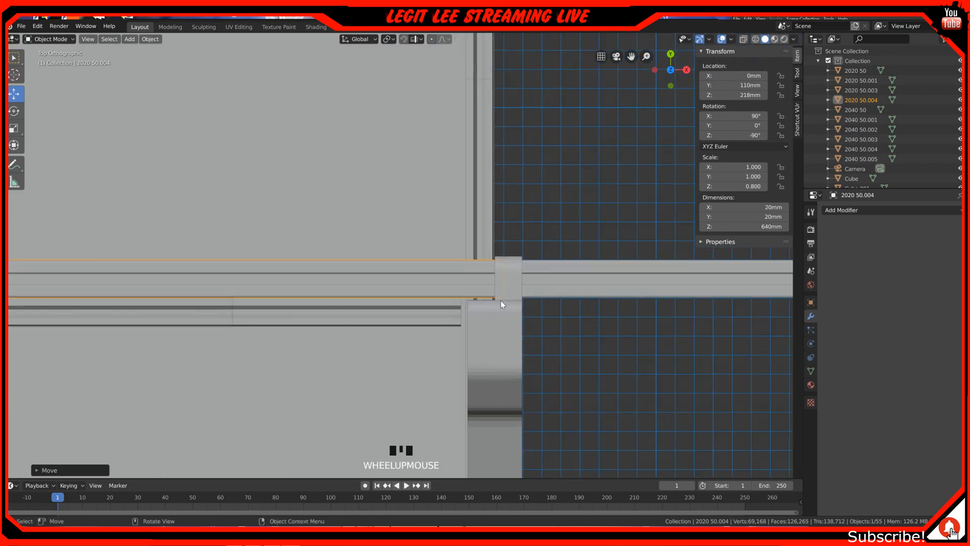
pyautogui.scroll(1, 502, 302)
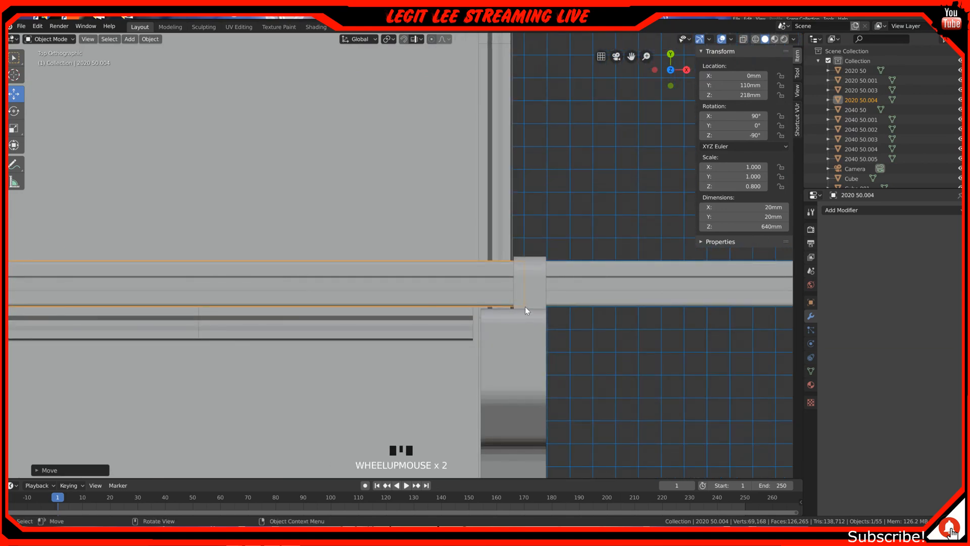
pyautogui.press('z')
pyautogui.click(445, 308)
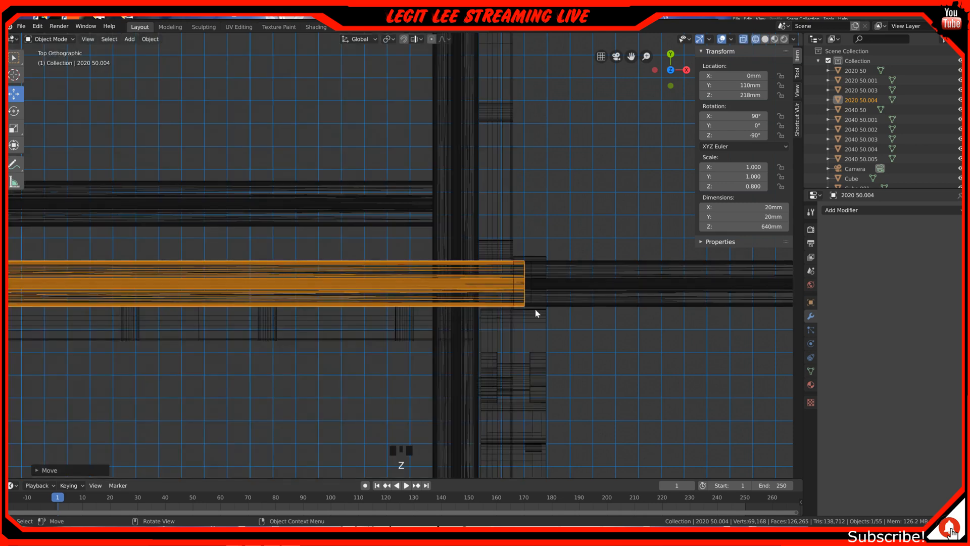
pyautogui.scroll(1, 531, 313)
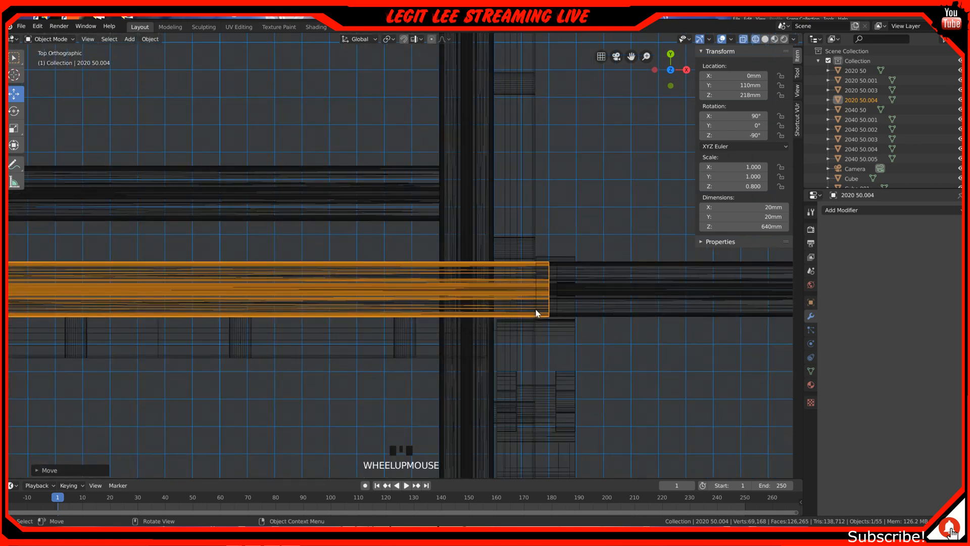
# Try adjusting the dimensions of the 2020 50.004 extrusion and undo the changes.
pyautogui.click(763, 227)
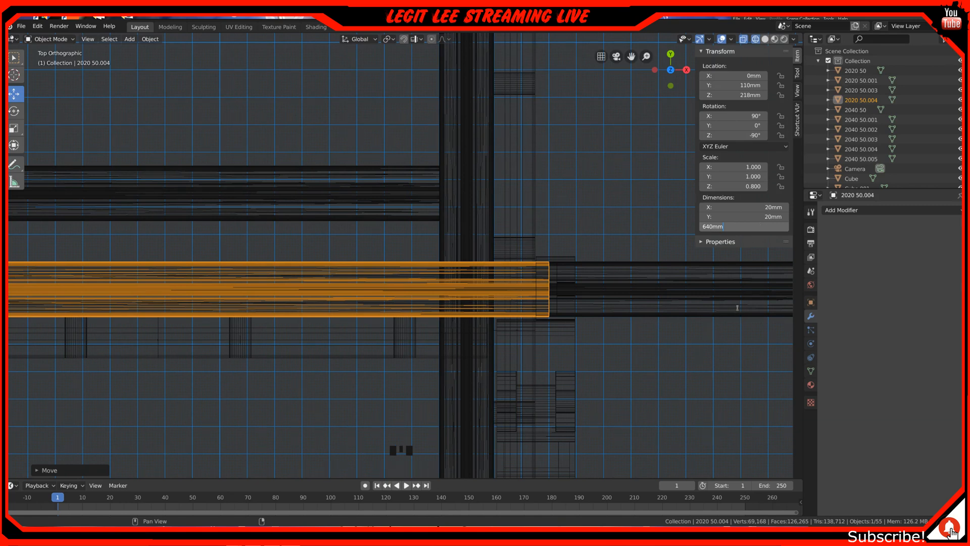
pyautogui.click(746, 216)
pyautogui.click(768, 229)
pyautogui.click(761, 217)
pyautogui.click(787, 226)
pyautogui.click(787, 226)
pyautogui.hotkey('ctrl', 'z')
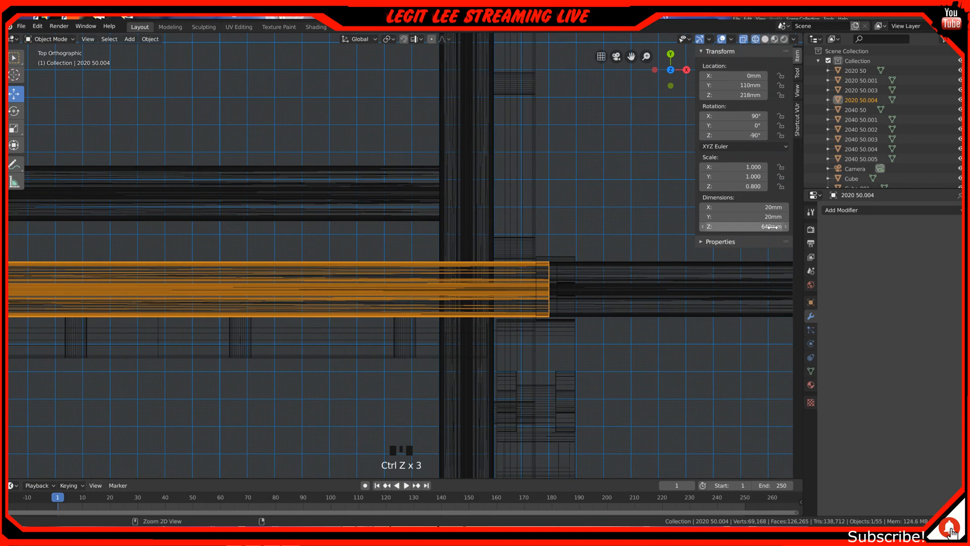
# Set the Z dimension of the 2020 50.004 extrusion to 645 mm.
pyautogui.scroll(-7, 213, 281)
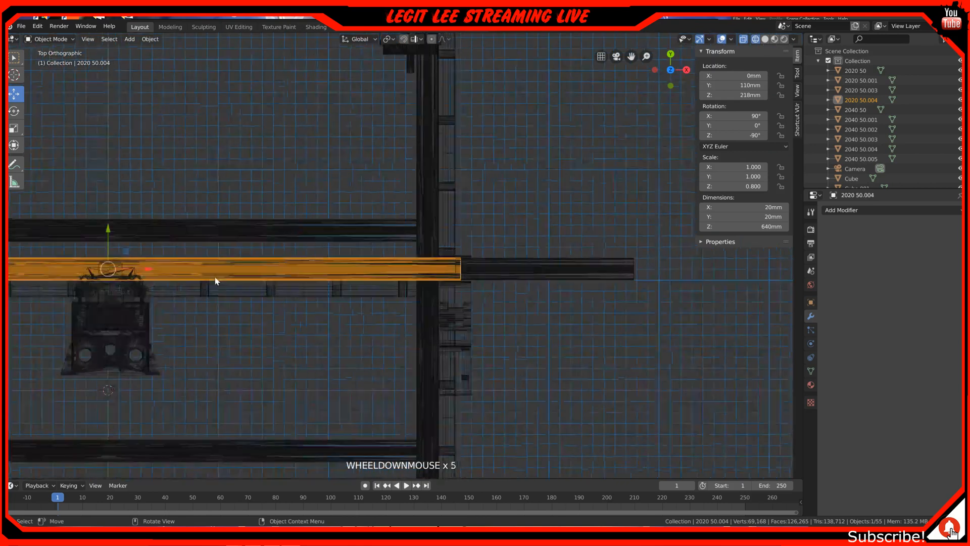
pyautogui.keyDown('shift'); pyautogui.moveTo(204, 281); pyautogui.dragTo(361, 287, button='middle'); pyautogui.keyUp('shift')
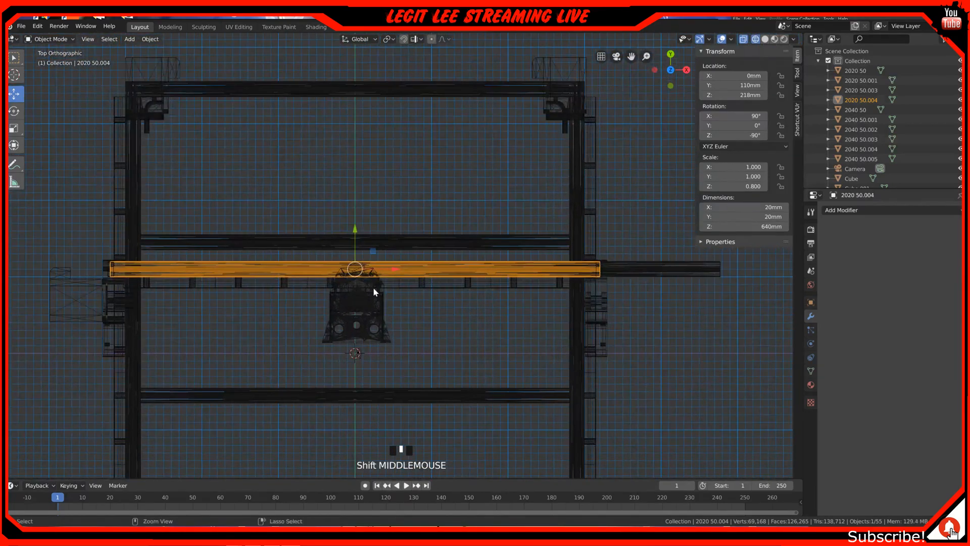
pyautogui.scroll(4, 374, 290)
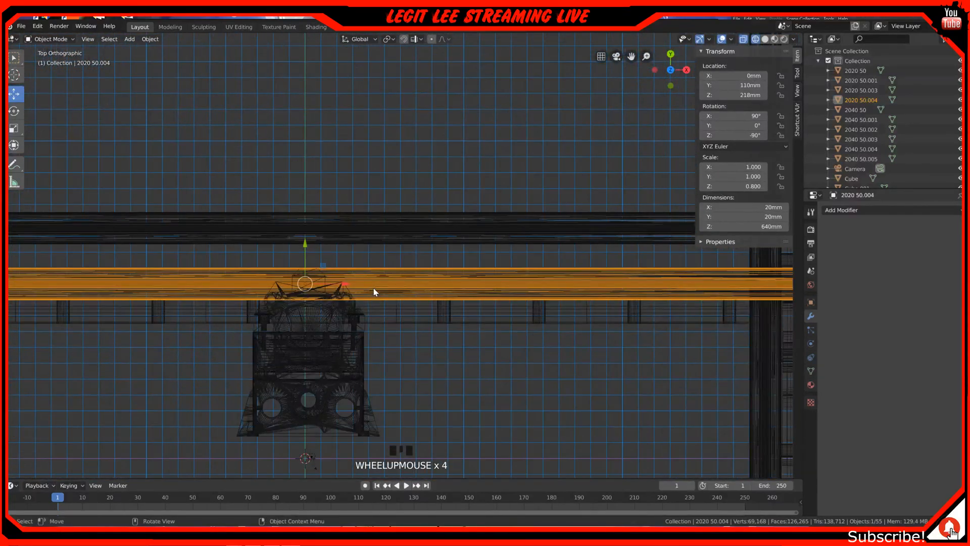
pyautogui.keyDown('shift'); pyautogui.moveTo(450, 308); pyautogui.dragTo(260, 310, button='middle'); pyautogui.keyUp('shift')
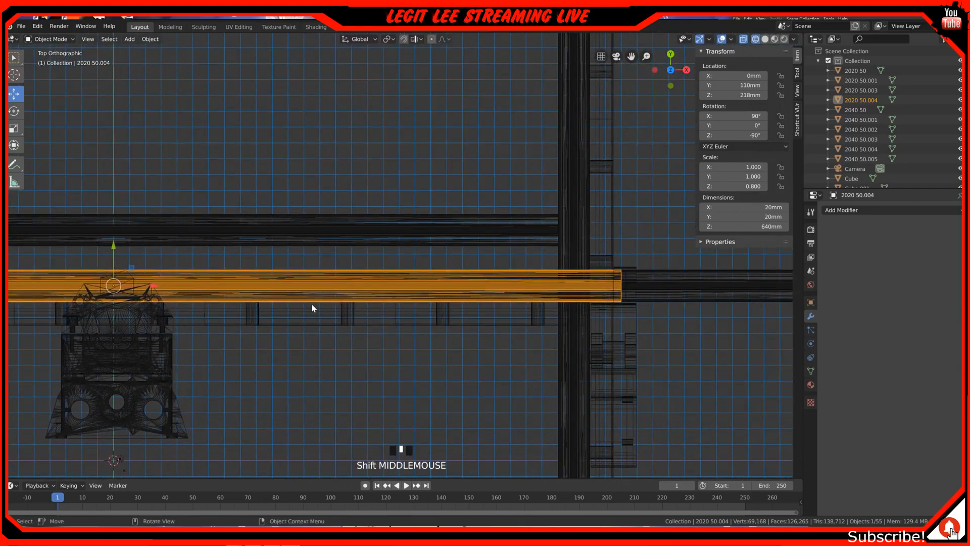
pyautogui.click(758, 226)
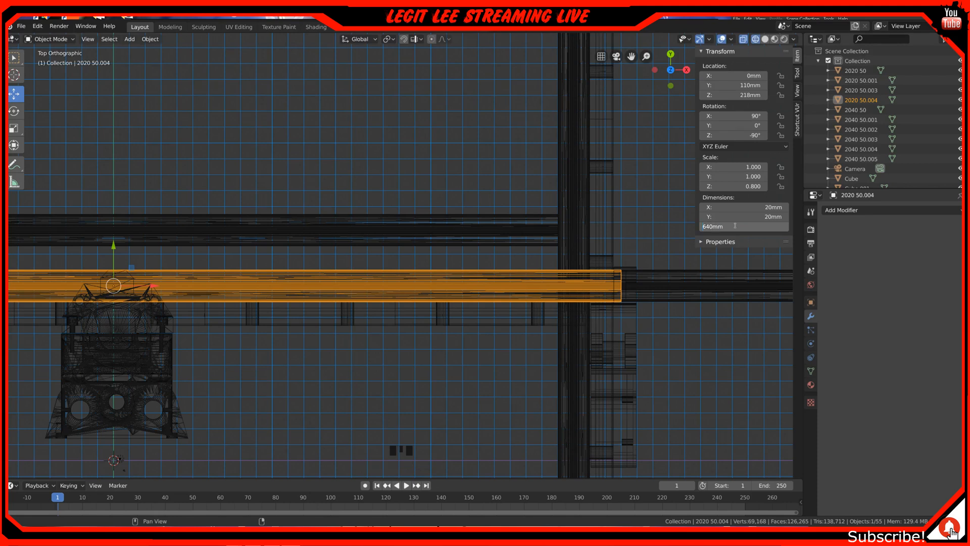
pyautogui.press('Right')
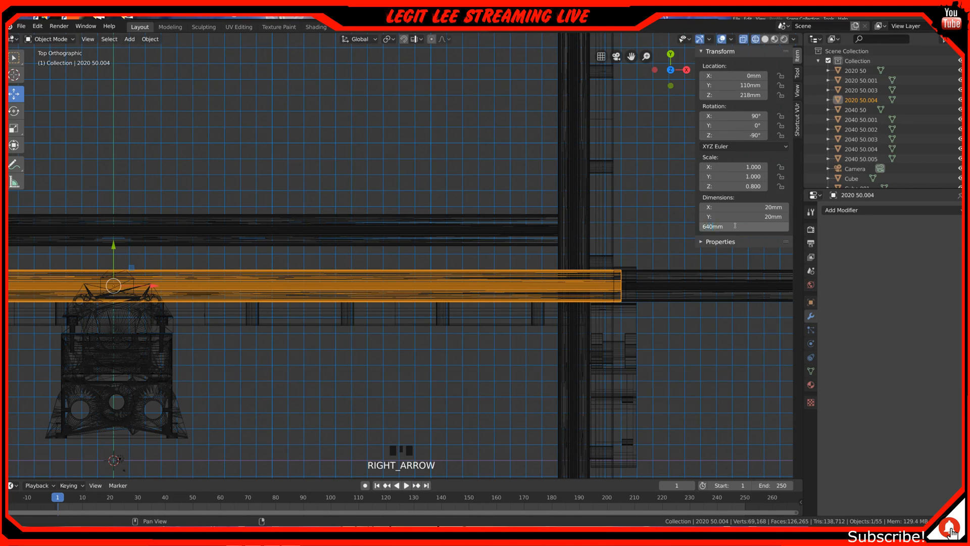
pyautogui.press('BackSpace')
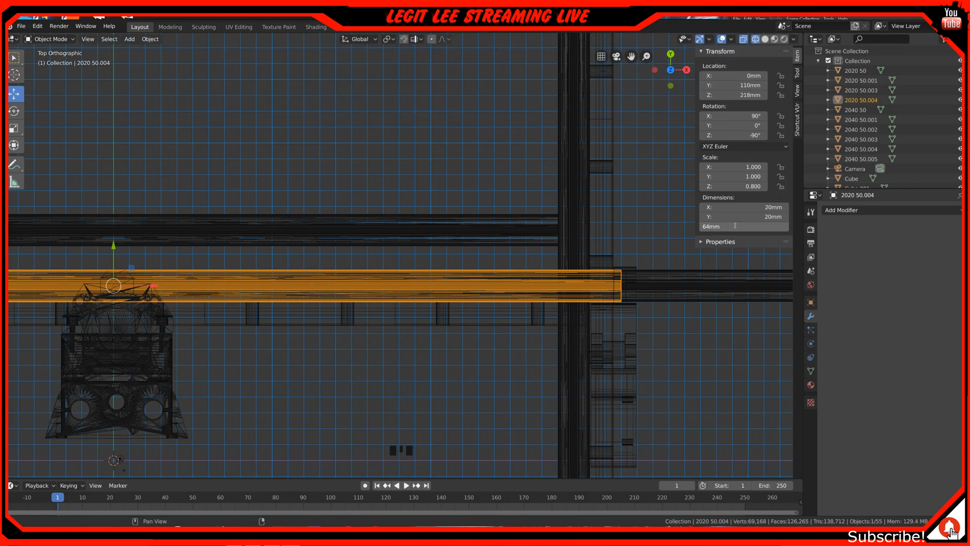
pyautogui.write('5')
pyautogui.press('Return')
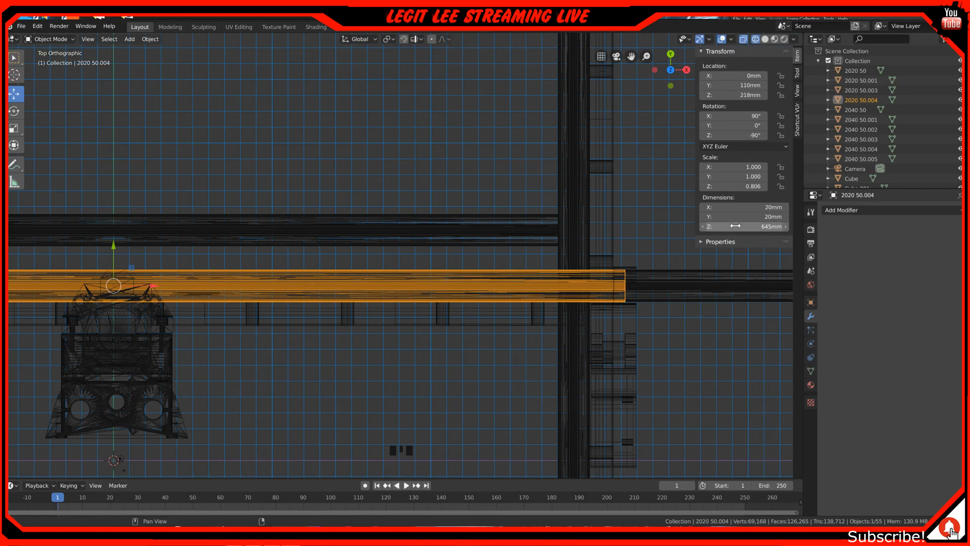
# Examine how both ends of the 2020 50.004 extrusion sit within the gantry plates from the top and in perspective.
pyautogui.keyDown('shift'); pyautogui.moveTo(288, 269); pyautogui.dragTo(478, 320, button='middle'); pyautogui.keyUp('shift')
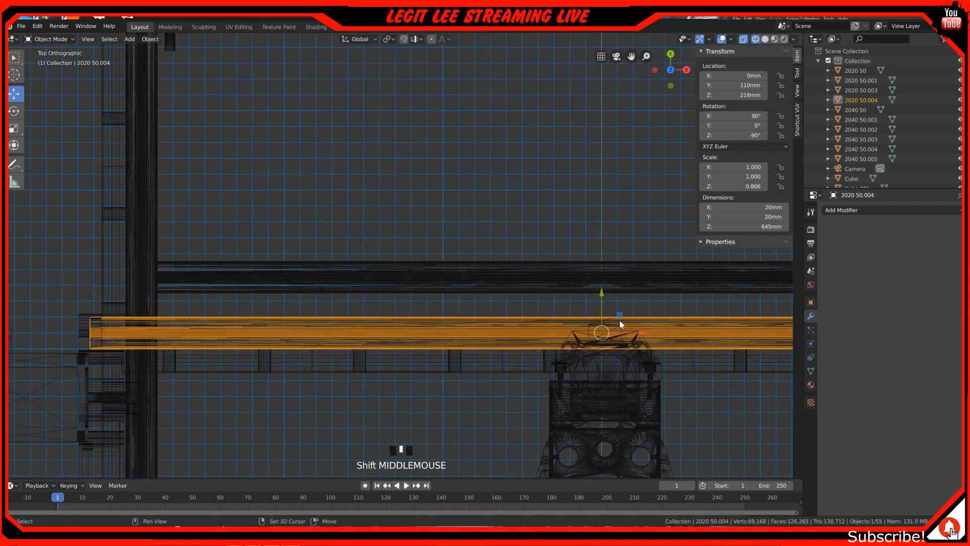
pyautogui.keyDown('shift'); pyautogui.moveTo(620, 320); pyautogui.dragTo(474, 272, button='middle'); pyautogui.keyUp('shift')
pyautogui.scroll(-3, 479, 279)
pyautogui.moveTo(536, 333); pyautogui.dragTo(408, 263, button='middle')
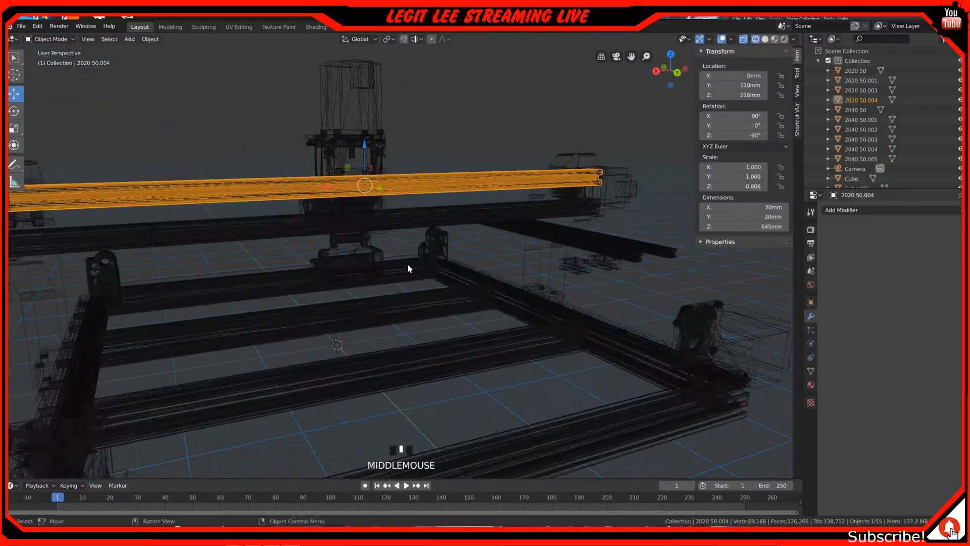
pyautogui.scroll(-2, 404, 268)
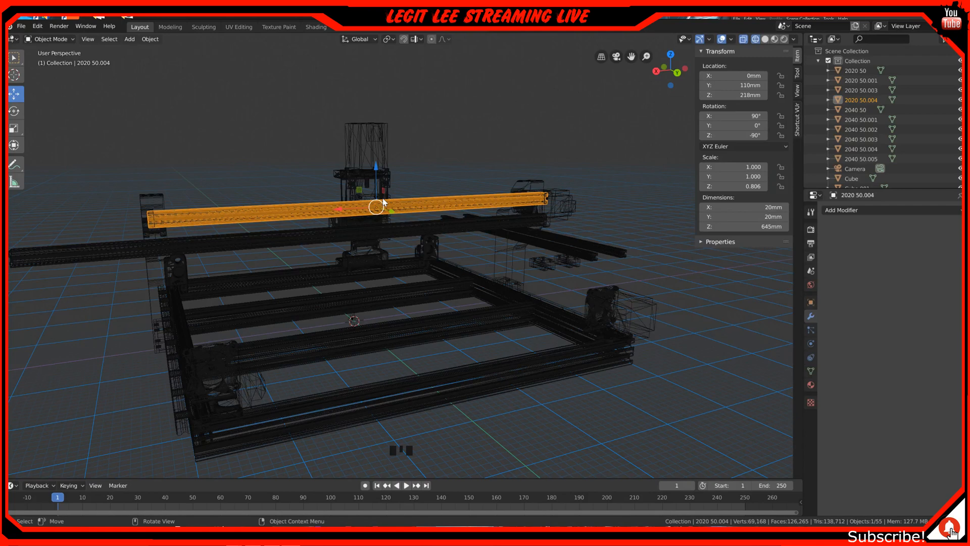
pyautogui.moveTo(298, 261); pyautogui.dragTo(471, 247, button='middle')
pyautogui.scroll(4, 311, 268)
pyautogui.scroll(-2, 445, 250)
pyautogui.scroll(-1, 363, 247)
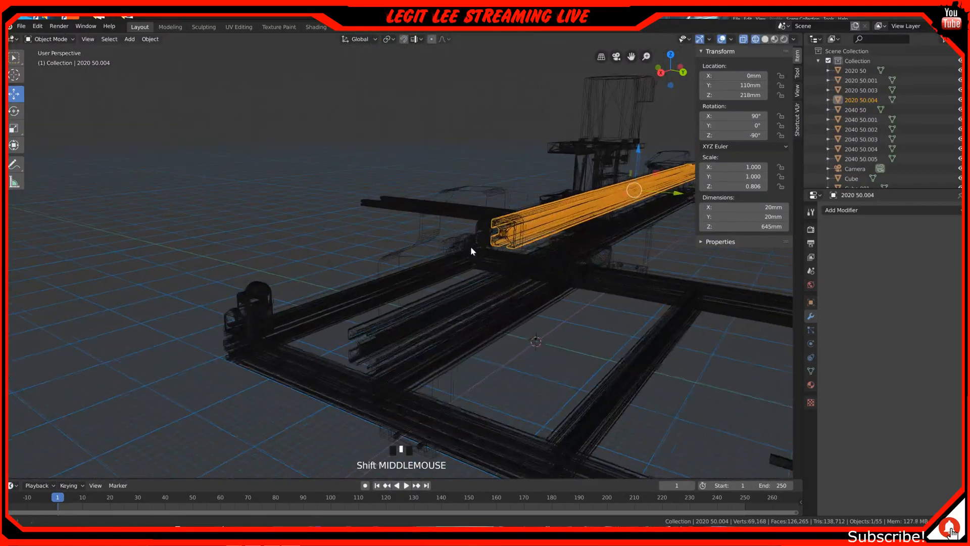
pyautogui.scroll(4, 508, 244)
pyautogui.scroll(-2, 580, 247)
pyautogui.keyDown('shift'); pyautogui.moveTo(593, 256); pyautogui.dragTo(441, 244, button='middle'); pyautogui.keyUp('shift')
pyautogui.moveTo(525, 233); pyautogui.dragTo(322, 238, button='middle')
pyautogui.scroll(2, 359, 249)
pyautogui.scroll(-2, 351, 249)
pyautogui.moveTo(386, 256); pyautogui.dragTo(369, 226, button='middle')
pyautogui.scroll(2, 412, 193)
pyautogui.keyDown('shift'); pyautogui.moveTo(417, 194); pyautogui.dragTo(287, 205, button='middle'); pyautogui.keyUp('shift')
pyautogui.scroll(-3, 442, 245)
pyautogui.scroll(3, 331, 202)
pyautogui.scroll(-1, 321, 202)
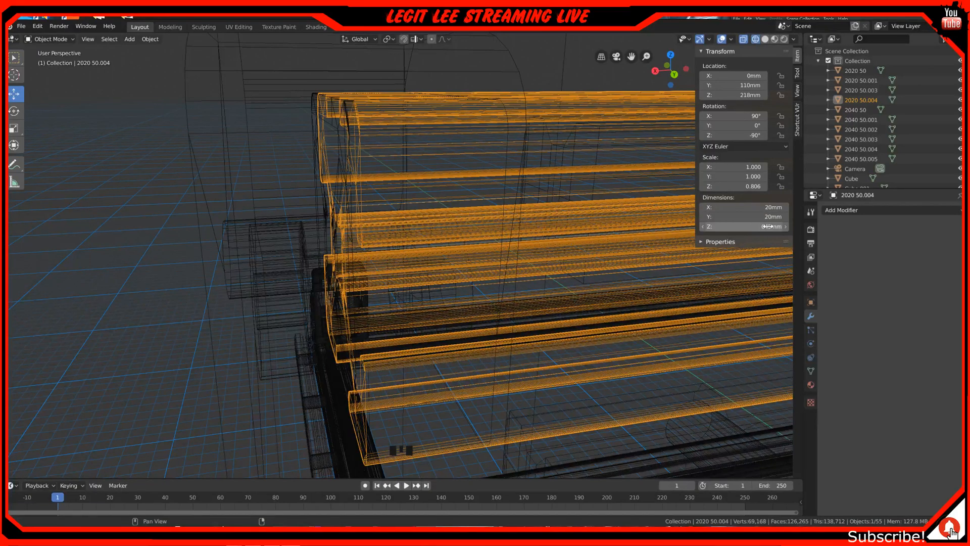
# Set the Z dimension of the 2020 50.004 extrusion to 646 mm.
pyautogui.click(767, 226)
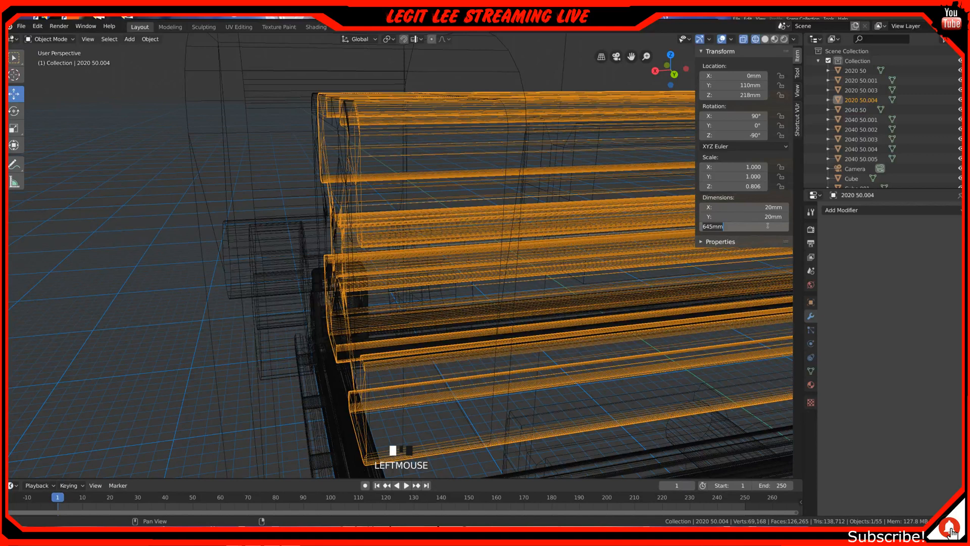
pyautogui.press('Right')
pyautogui.press('Return')
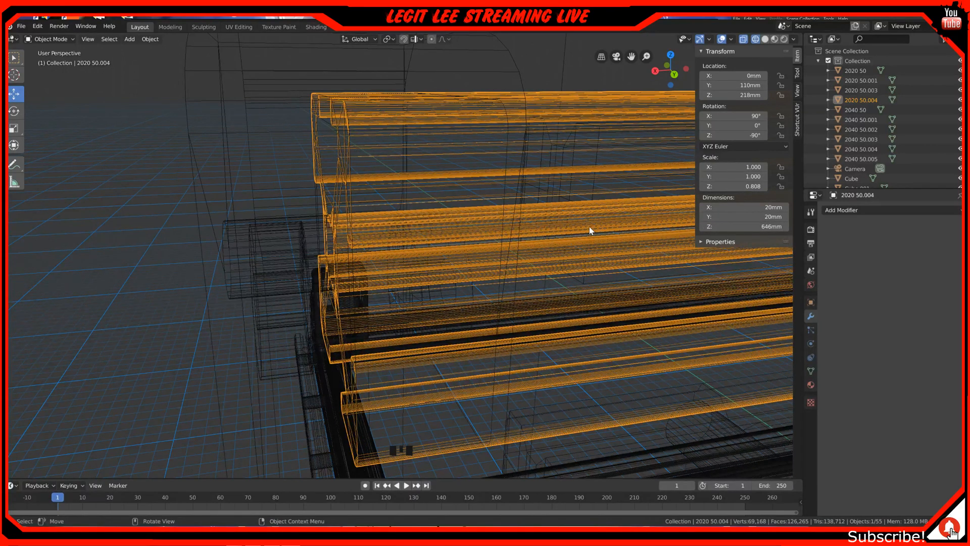
# Examine the fit of the lengthened 2020 50.004 extrusion at the gantry plate on the opposite end.
pyautogui.scroll(-2, 589, 226)
pyautogui.keyDown('shift'); pyautogui.moveTo(591, 275); pyautogui.dragTo(230, 271, button='middle'); pyautogui.keyUp('shift')
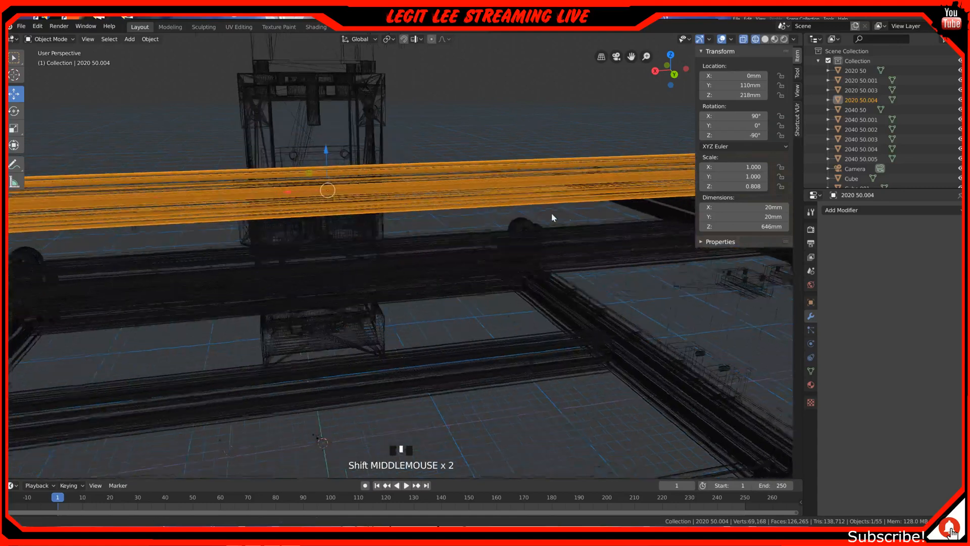
pyautogui.keyDown('shift'); pyautogui.moveTo(551, 213); pyautogui.dragTo(429, 236, button='middle'); pyautogui.keyUp('shift')
pyautogui.scroll(3, 510, 224)
pyautogui.keyDown('shift'); pyautogui.moveTo(510, 223); pyautogui.dragTo(472, 227, button='middle'); pyautogui.keyUp('shift')
pyautogui.scroll(2, 367, 216)
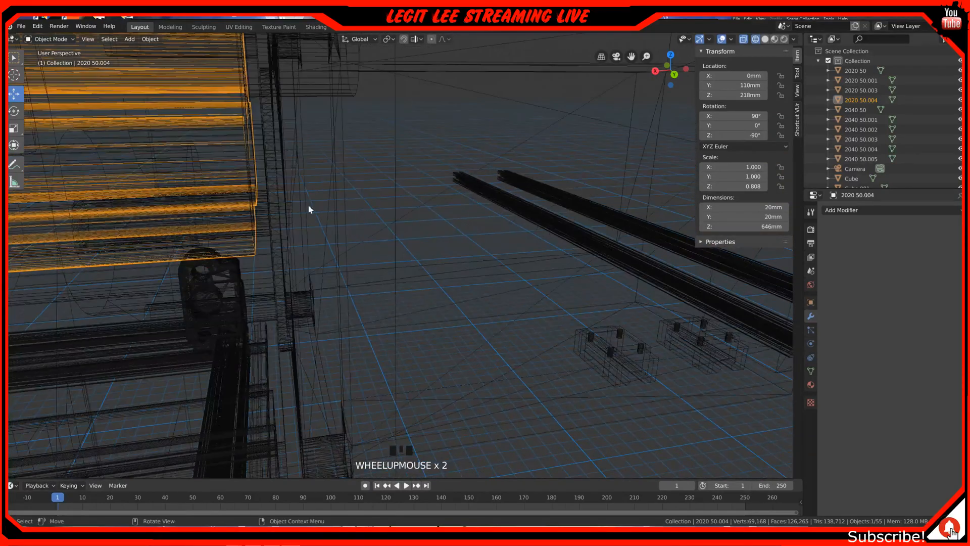
pyautogui.keyDown('shift'); pyautogui.moveTo(310, 208); pyautogui.dragTo(386, 187, button='middle'); pyautogui.keyUp('shift')
pyautogui.scroll(-2, 362, 203)
pyautogui.moveTo(386, 187); pyautogui.dragTo(381, 190, button='middle')
pyautogui.scroll(-4, 381, 191)
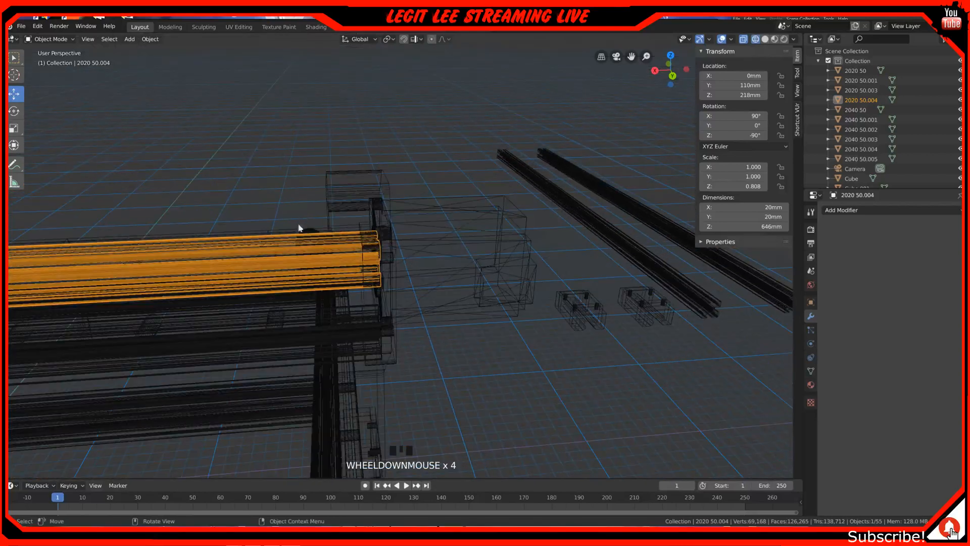
pyautogui.keyDown('shift'); pyautogui.moveTo(281, 243); pyautogui.dragTo(411, 198, button='middle'); pyautogui.keyUp('shift')
pyautogui.scroll(2, 410, 196)
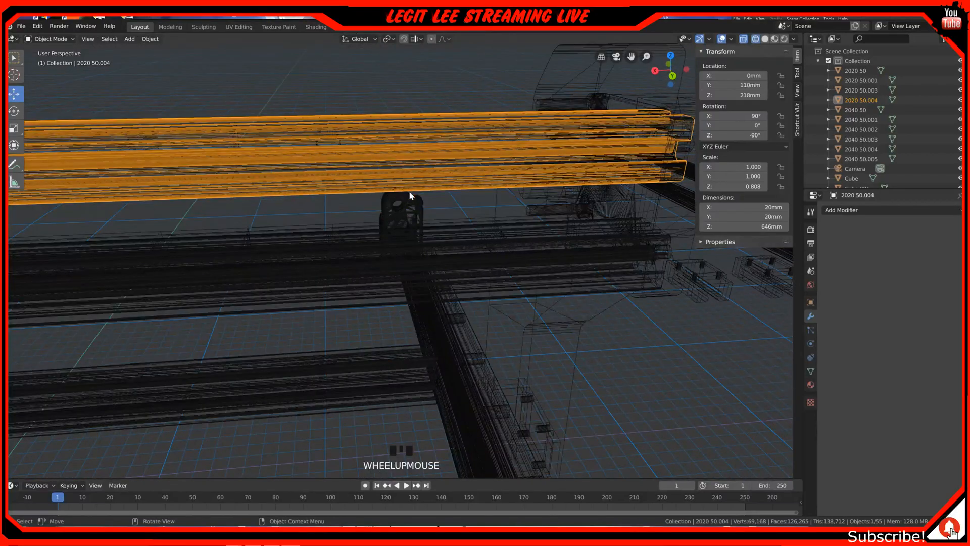
# Delete the old lower gantry extrusion 2020 50.003 in the back view.
pyautogui.press('ctrl+KP_1')
pyautogui.keyDown('shift'); pyautogui.moveTo(409, 195); pyautogui.dragTo(596, 269, button='middle'); pyautogui.keyUp('shift')
pyautogui.click(413, 249)
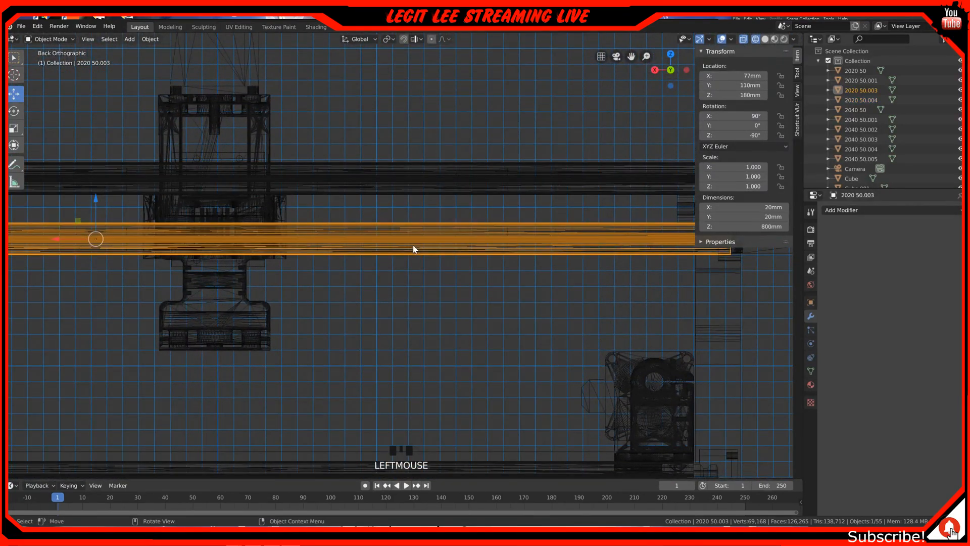
pyautogui.press('x')
pyautogui.click(413, 245)
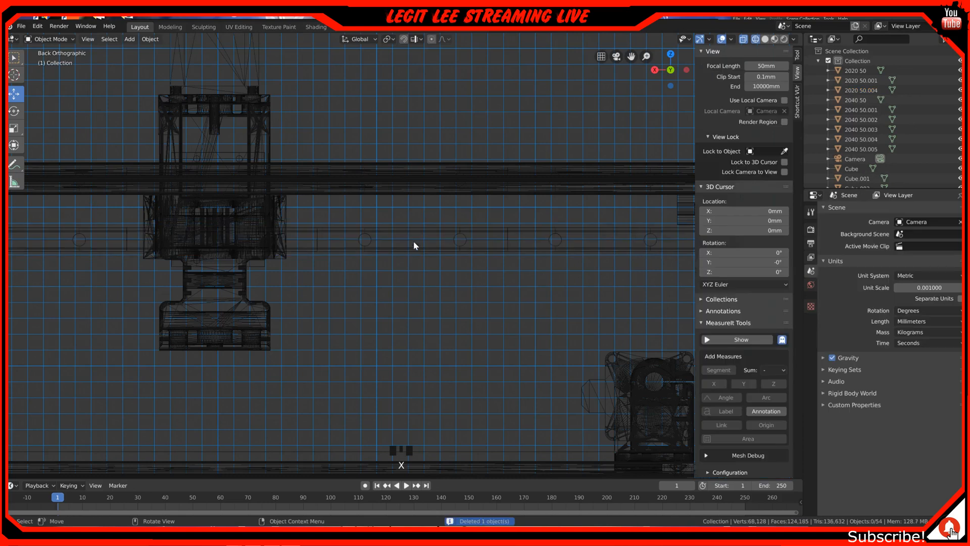
# Duplicate the 2020 50.004 extrusion and place the copy 40 mm below it along global Z.
pyautogui.click(418, 175)
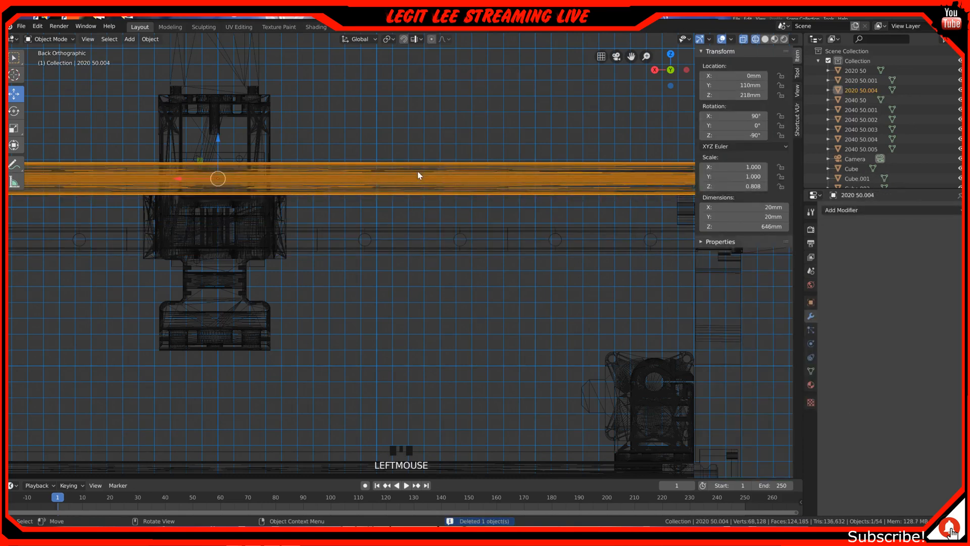
pyautogui.hotkey('shift', 'd')
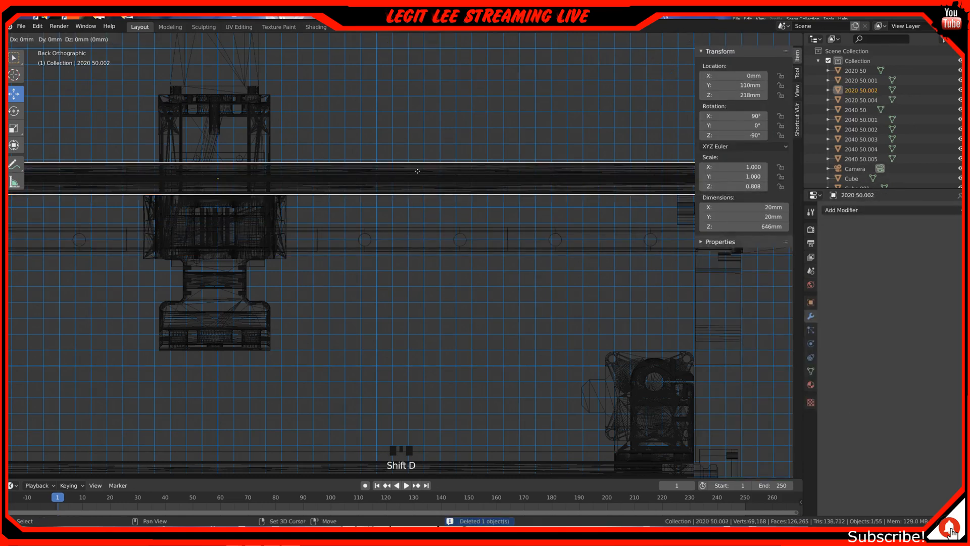
pyautogui.press('z')
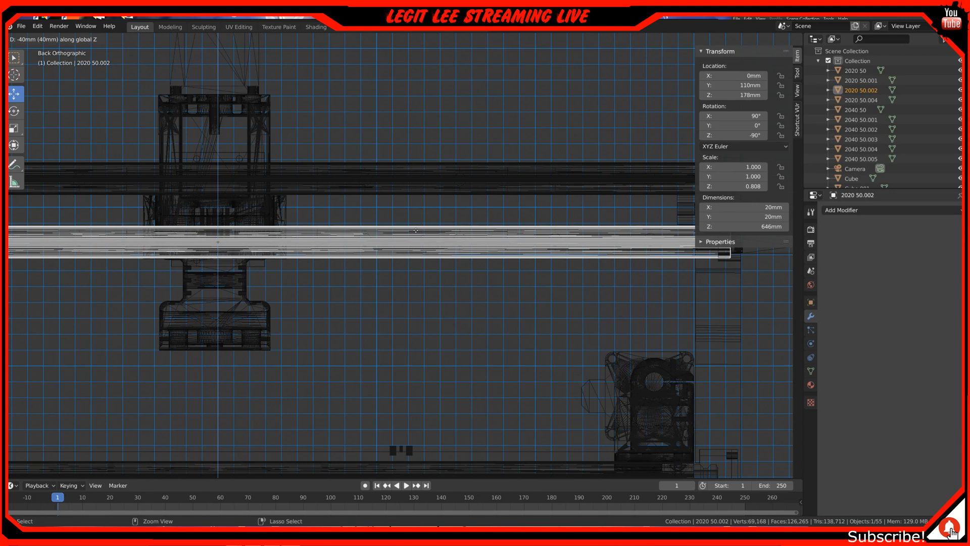
pyautogui.click(416, 230)
# Move the duplicated lower extrusion up 2 mm along Z in the right view, to a Z location of 180 mm.
pyautogui.keyDown('shift'); pyautogui.moveTo(483, 257); pyautogui.dragTo(336, 275, button='middle'); pyautogui.keyUp('shift')
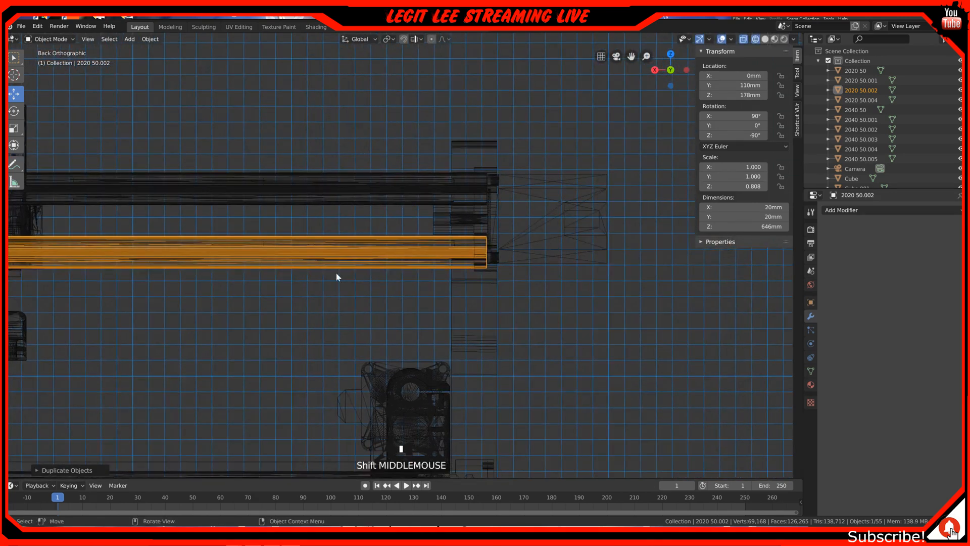
pyautogui.scroll(6, 449, 269)
pyautogui.scroll(1, 504, 258)
pyautogui.keyDown('shift'); pyautogui.moveTo(504, 257); pyautogui.dragTo(367, 276, button='middle'); pyautogui.keyUp('shift')
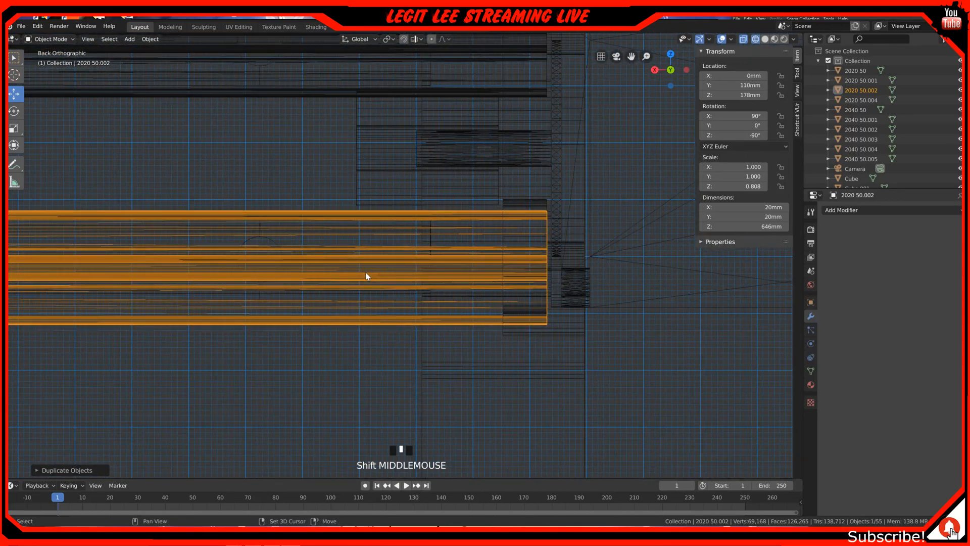
pyautogui.scroll(1, 414, 268)
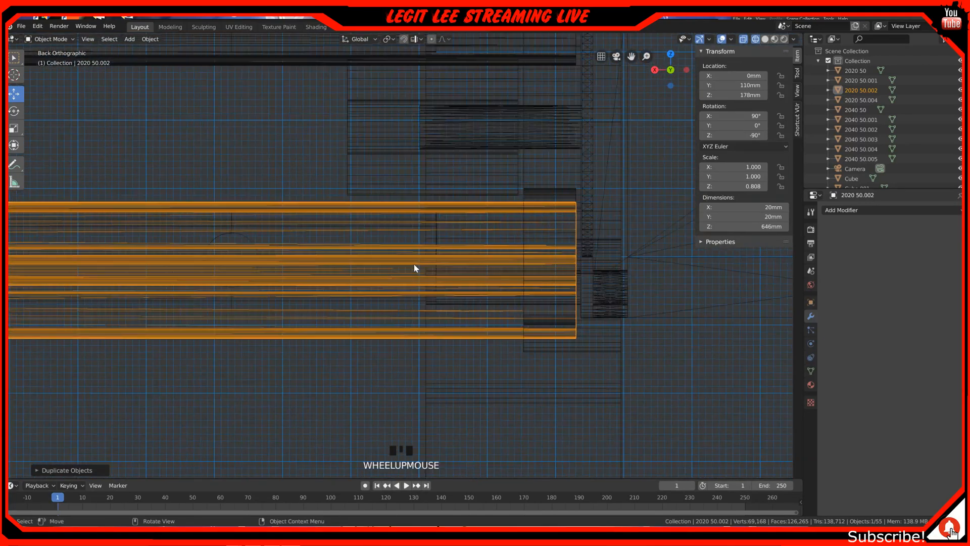
pyautogui.press('KP_3')
pyautogui.scroll(-6, 414, 267)
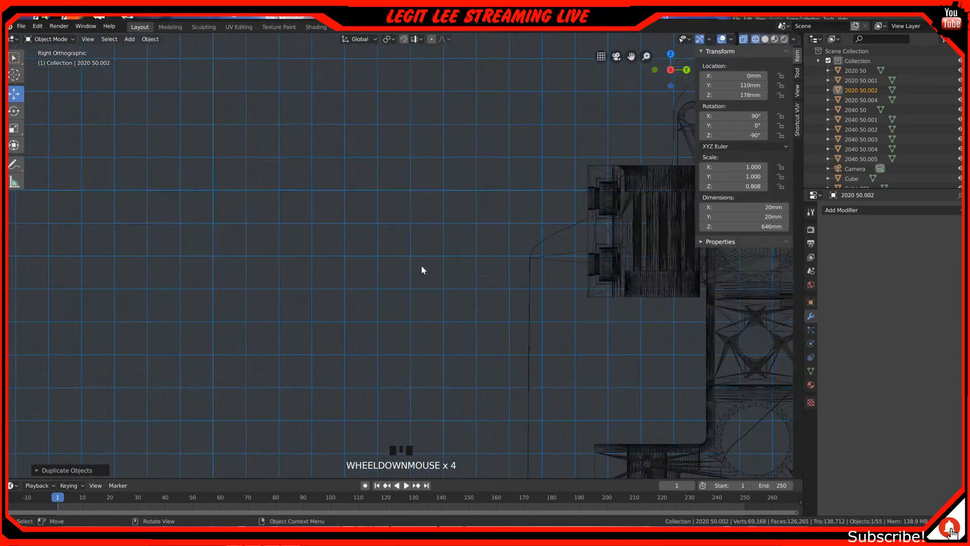
pyautogui.keyDown('shift'); pyautogui.moveTo(580, 313); pyautogui.dragTo(411, 288, button='middle'); pyautogui.keyUp('shift')
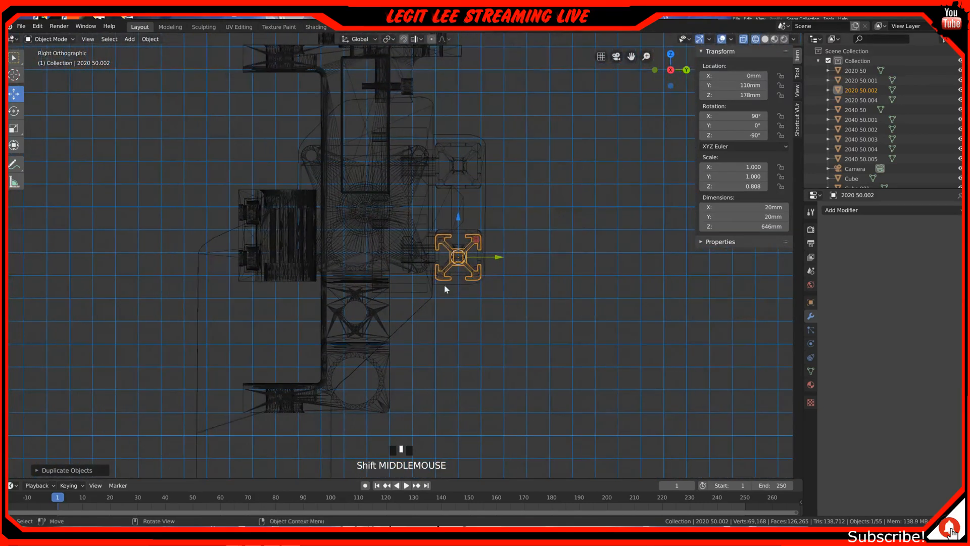
pyautogui.scroll(4, 525, 275)
pyautogui.scroll(2, 592, 262)
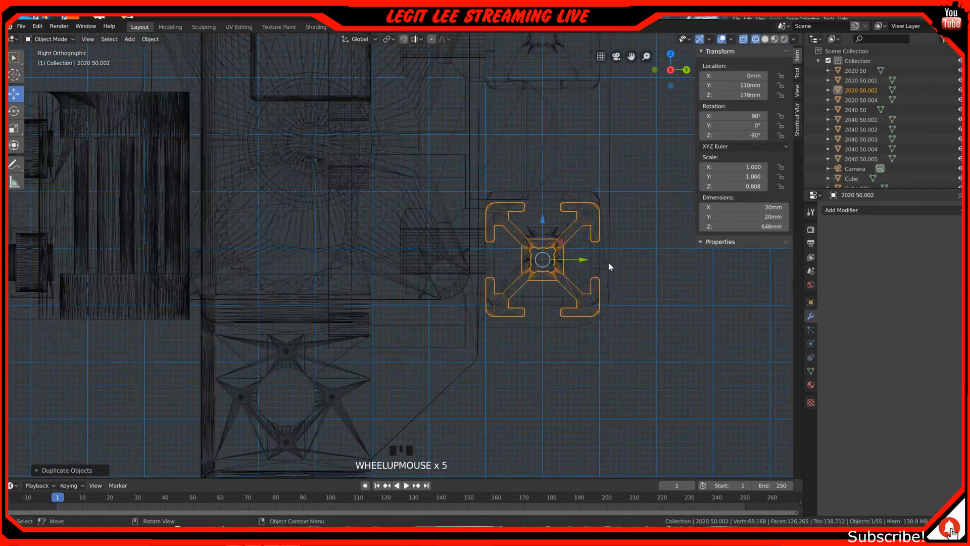
pyautogui.keyDown('shift'); pyautogui.moveTo(629, 262); pyautogui.dragTo(458, 302, button='middle'); pyautogui.keyUp('shift')
pyautogui.scroll(2, 510, 257)
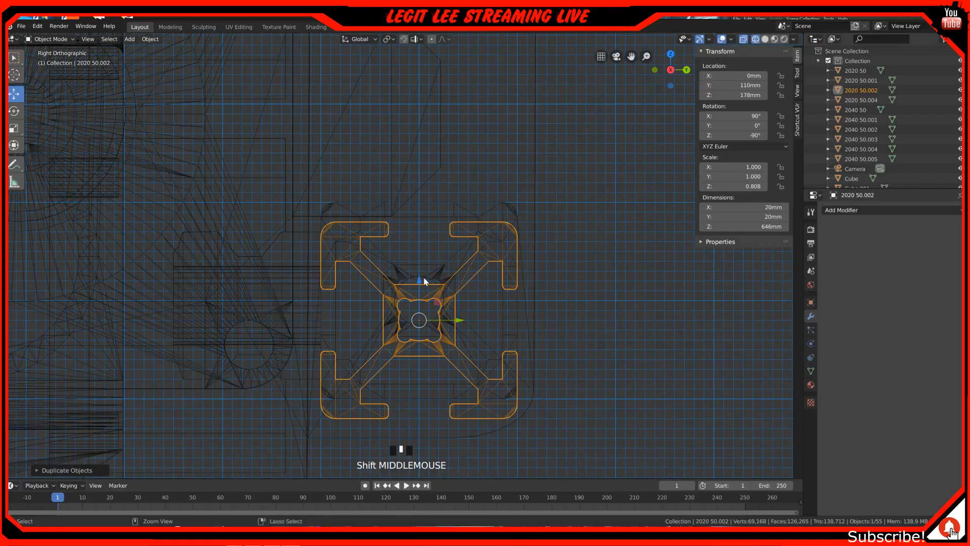
pyautogui.keyDown('ctrl'); pyautogui.moveTo(417, 276); pyautogui.dragTo(420, 260); pyautogui.keyUp('ctrl')
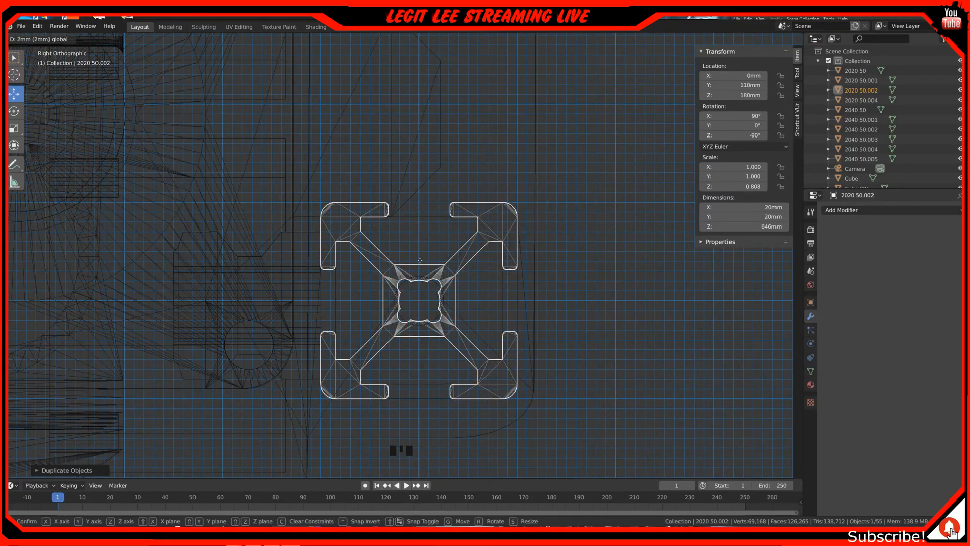
# Switch the viewport shading from Wireframe to Look Dev.
pyautogui.scroll(-5, 422, 260)
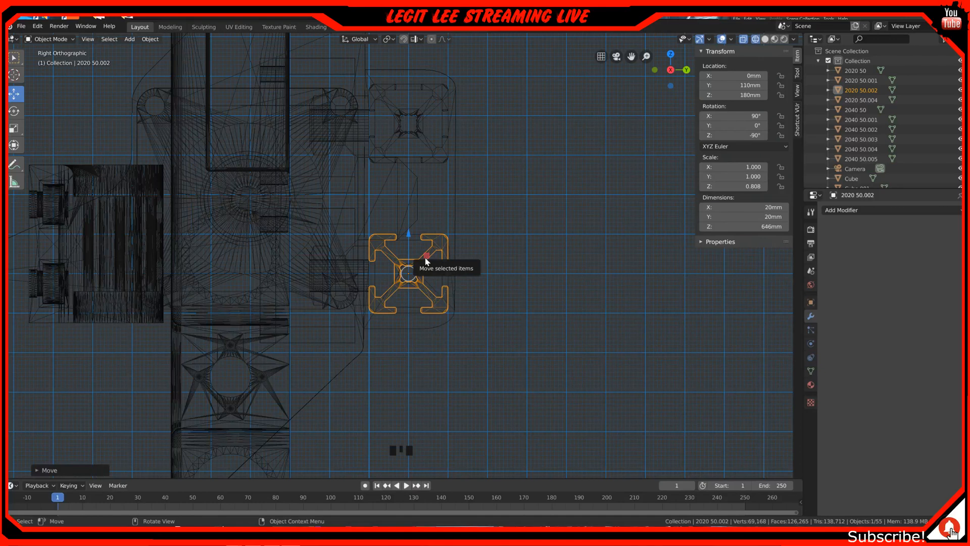
pyautogui.press('z')
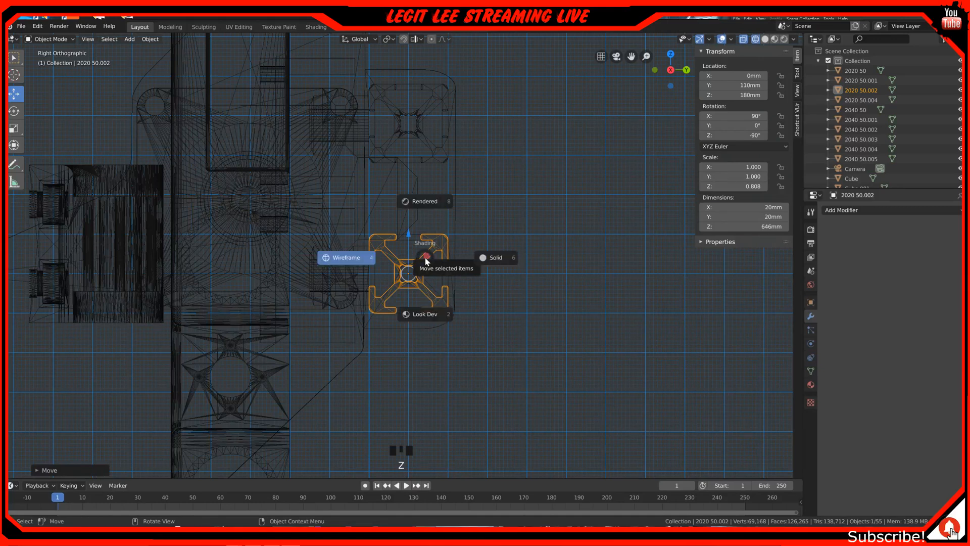
pyautogui.click(434, 318)
# Examine the two X-axis extrusions between the gantry plates and the complete CNC assembly from several angles.
pyautogui.scroll(-2, 474, 278)
pyautogui.scroll(2, 475, 277)
pyautogui.moveTo(475, 277); pyautogui.dragTo(360, 296, button='middle')
pyautogui.scroll(-3, 302, 280)
pyautogui.scroll(-1, 272, 277)
pyautogui.moveTo(272, 277); pyautogui.dragTo(282, 215, button='middle')
pyautogui.scroll(-1, 308, 271)
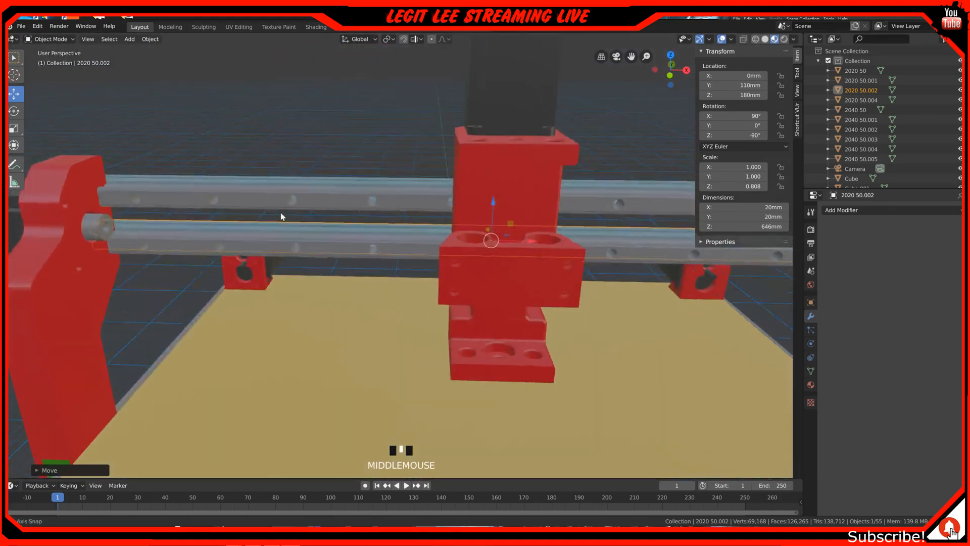
pyautogui.scroll(-4, 290, 216)
pyautogui.keyDown('shift'); pyautogui.moveTo(477, 271); pyautogui.dragTo(381, 222, button='middle'); pyautogui.keyUp('shift')
pyautogui.scroll(-4, 382, 226)
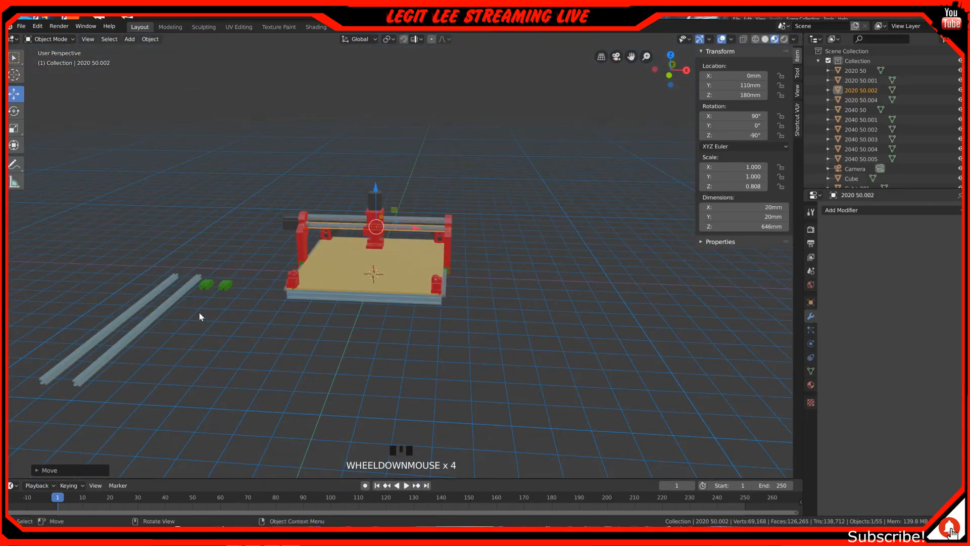
pyautogui.scroll(-1, 199, 310)
pyautogui.keyDown('shift'); pyautogui.moveTo(275, 278); pyautogui.dragTo(304, 293, button='middle'); pyautogui.keyUp('shift')
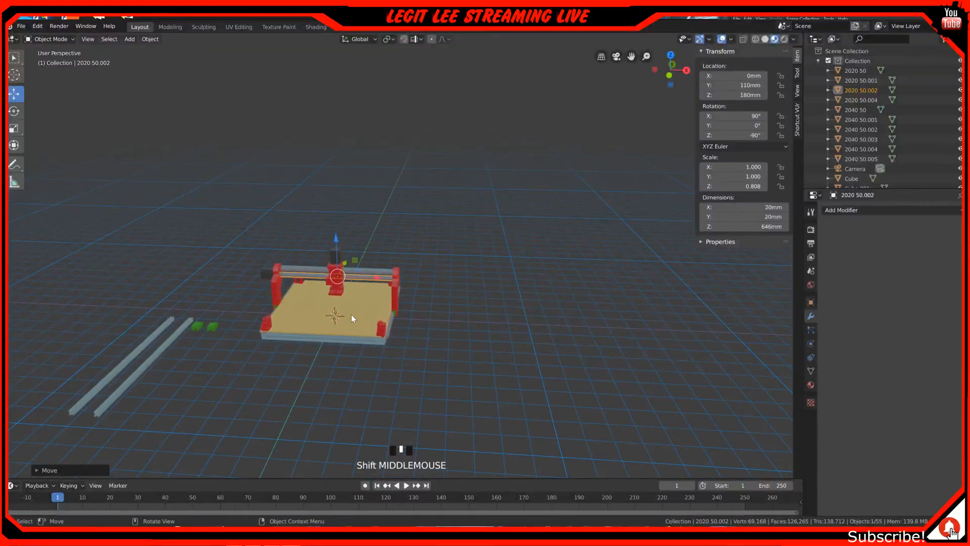
pyautogui.scroll(5, 350, 315)
pyautogui.keyDown('shift'); pyautogui.moveTo(270, 332); pyautogui.dragTo(455, 178, button='middle'); pyautogui.keyUp('shift')
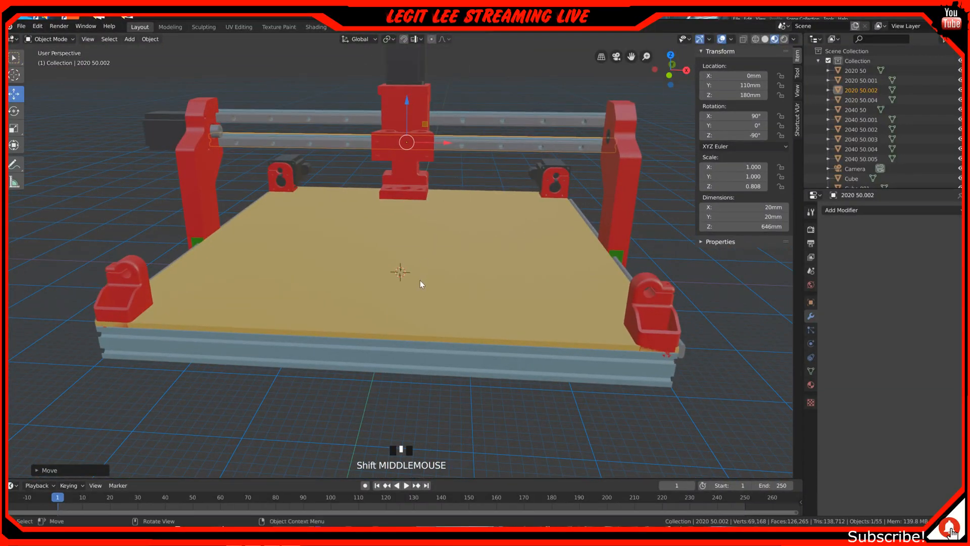
pyautogui.moveTo(420, 283); pyautogui.dragTo(423, 290, button='middle')
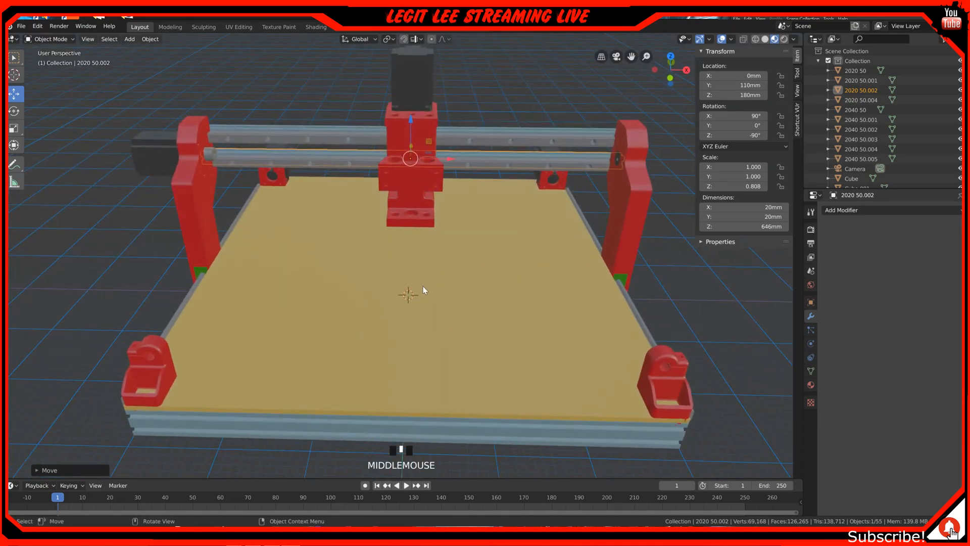